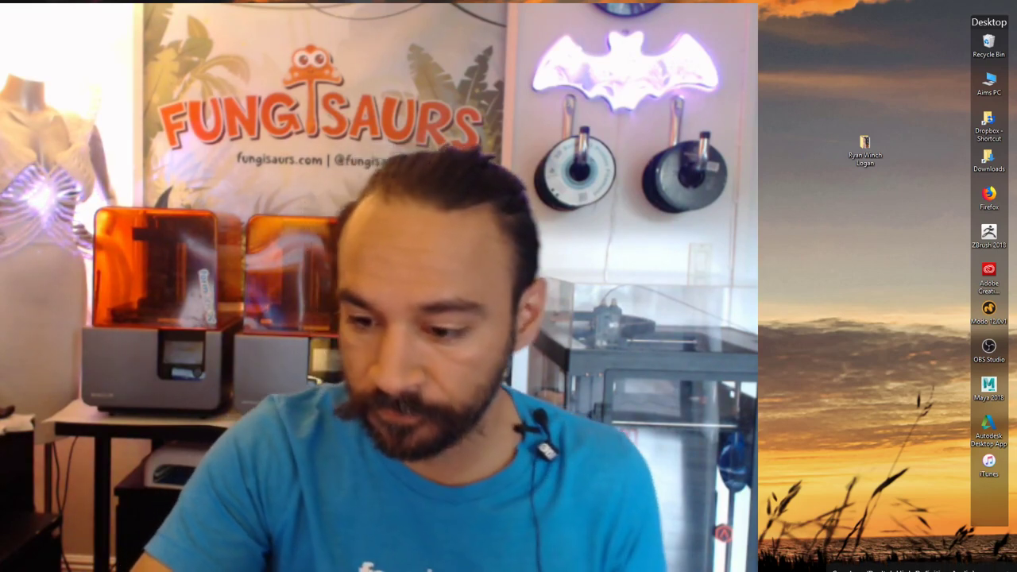
# Open the Windows sound devices dialog and move it into view on the desktop.
pyautogui.rightClick(939, 570)
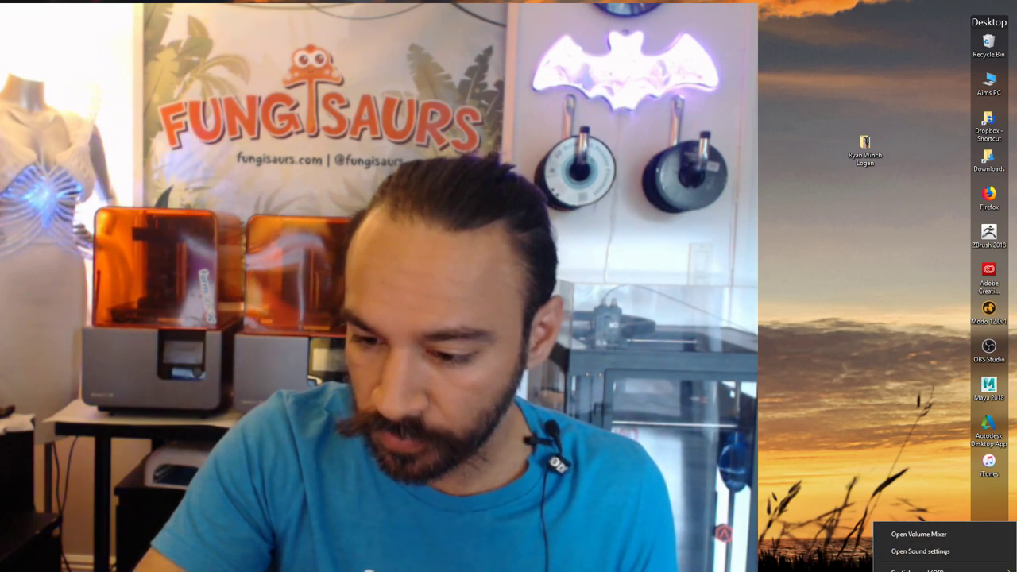
pyautogui.click(906, 570)
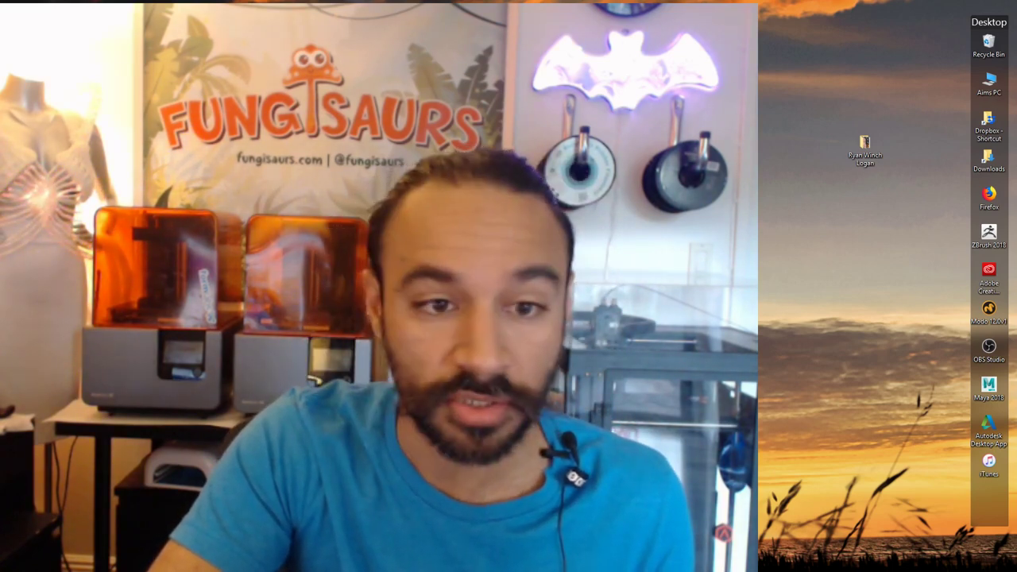
pyautogui.moveTo(953, 219); pyautogui.dragTo(832, 197)
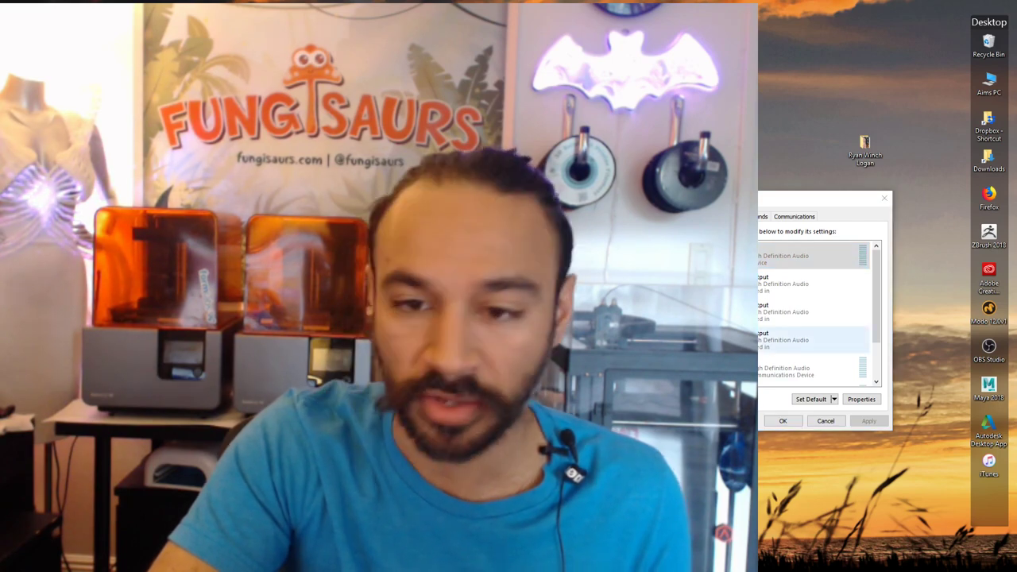
pyautogui.moveTo(873, 204); pyautogui.dragTo(870, 216)
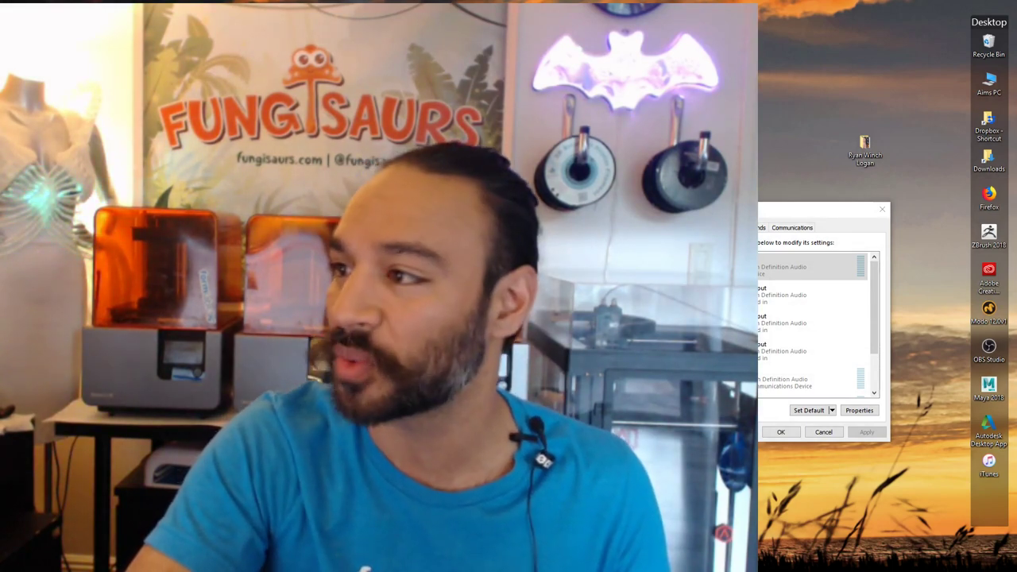
# Switch to the browser with the Pixologic Facebook live stream and maximize its window.
pyautogui.moveTo(389, 184); pyautogui.dragTo(398, 0)
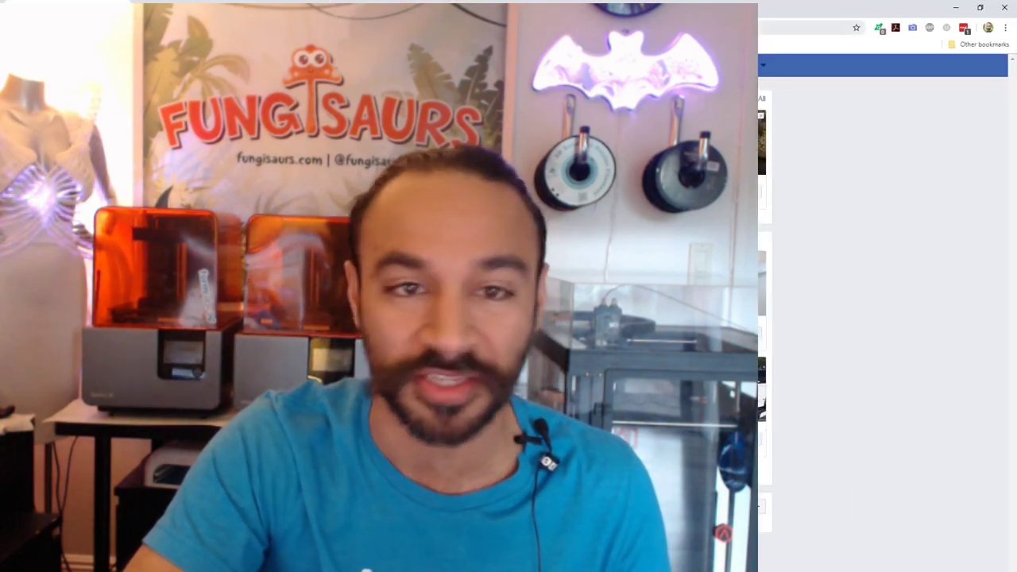
pyautogui.moveTo(398, 2); pyautogui.dragTo(398, 185)
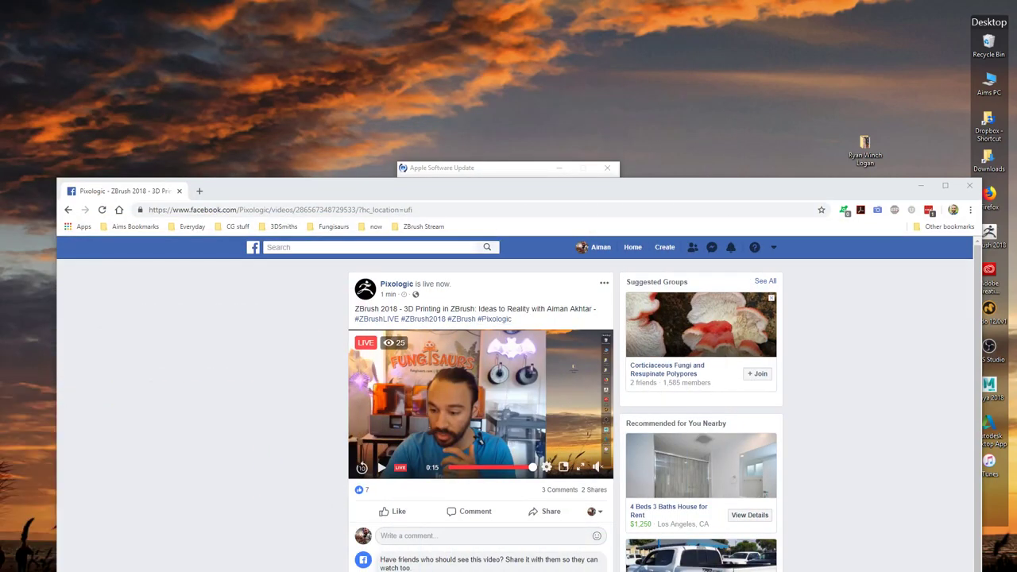
pyautogui.moveTo(693, 190); pyautogui.dragTo(631, 4)
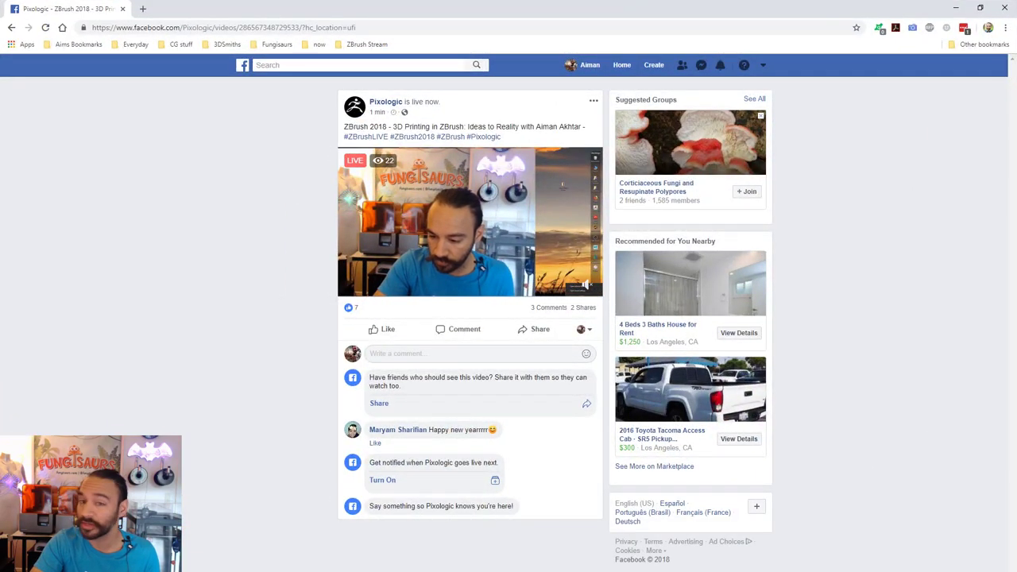
# Place the Facebook stream tab between the stream-team-lounge and Twitch tabs and bring up the Twitch stream.
pyautogui.moveTo(381, 23); pyautogui.dragTo(323, 20)
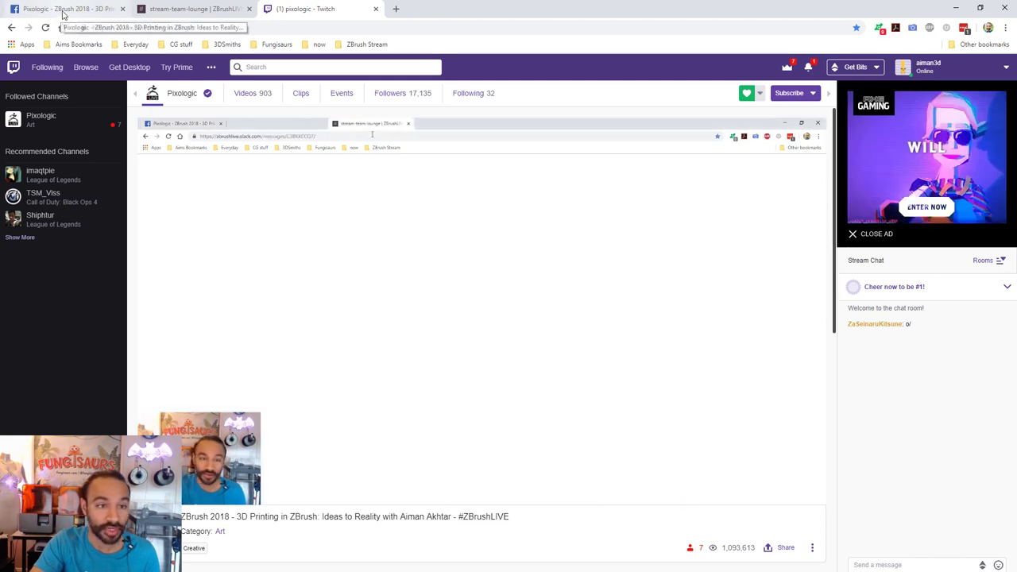
pyautogui.moveTo(64, 13); pyautogui.dragTo(162, 16)
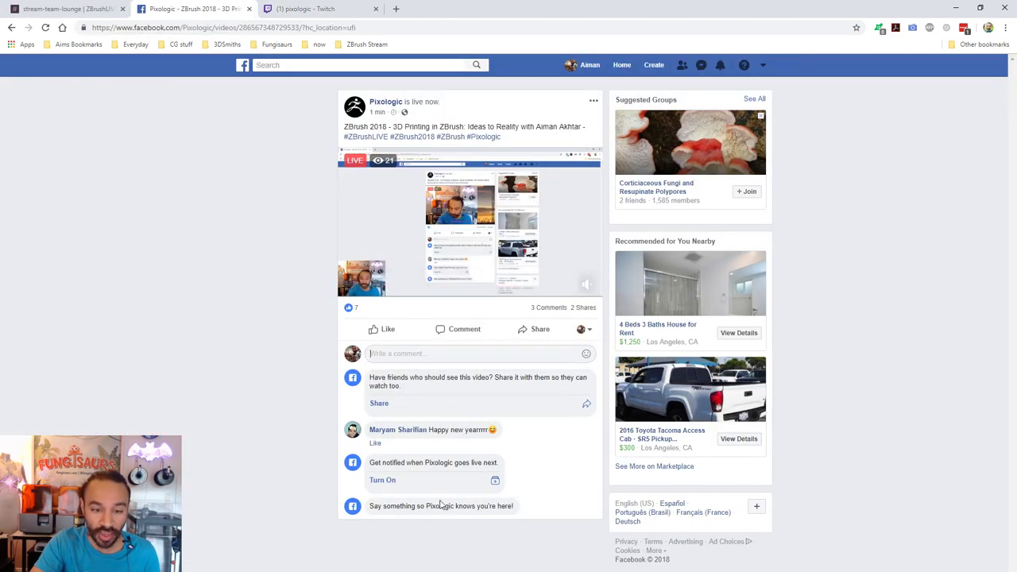
pyautogui.click(328, 11)
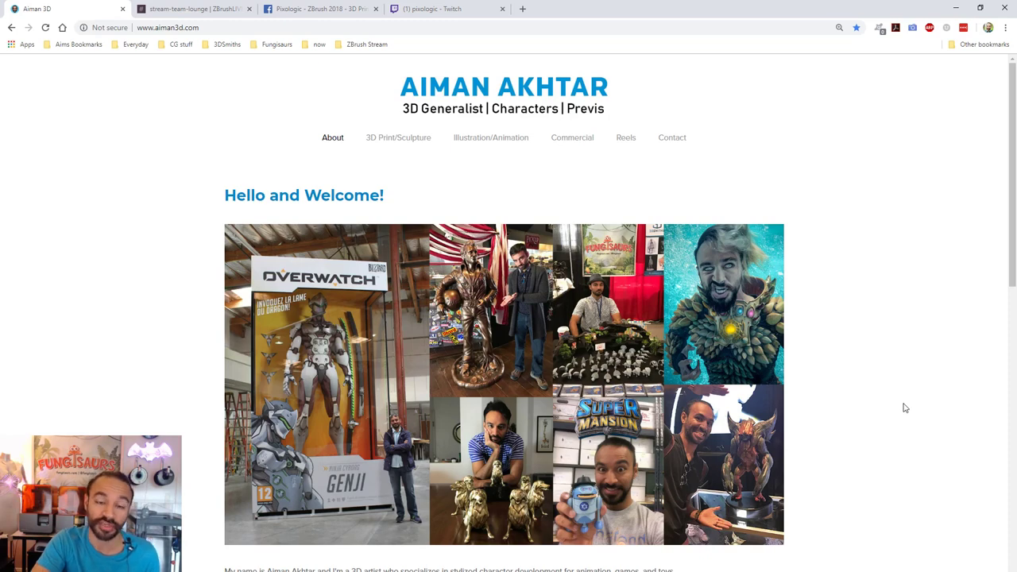
# Look over the portfolio site's About page and the Fungisaurs packaging photos in its 3D Print/Sculpture gallery.
pyautogui.scroll(-2, 908, 411)
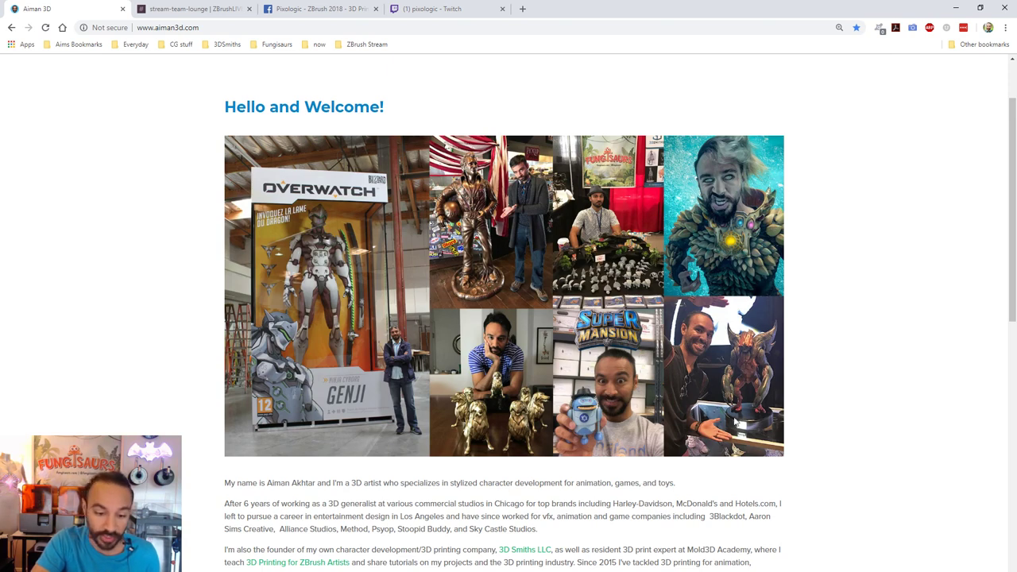
pyautogui.scroll(1, 826, 392)
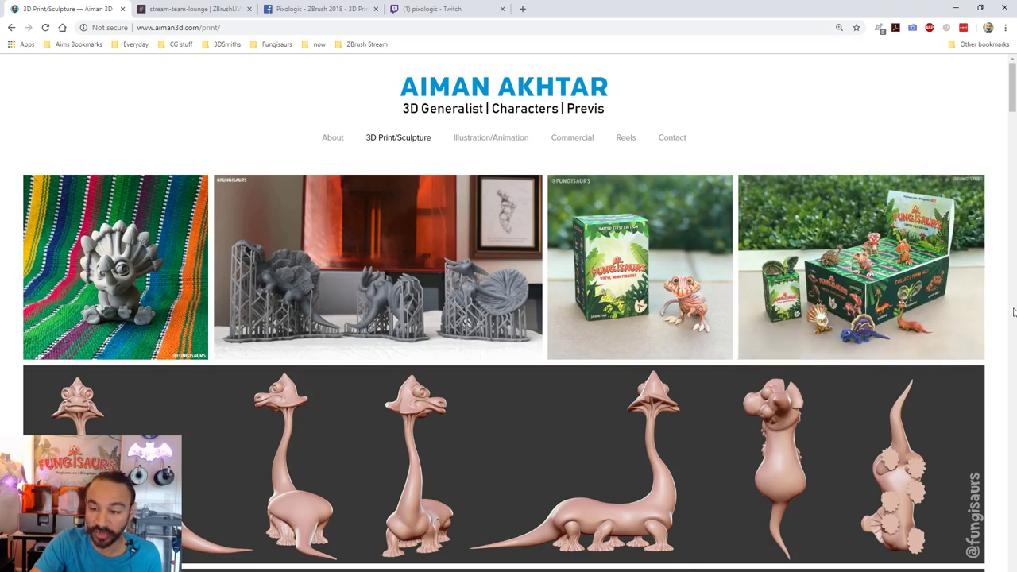
pyautogui.click(869, 270)
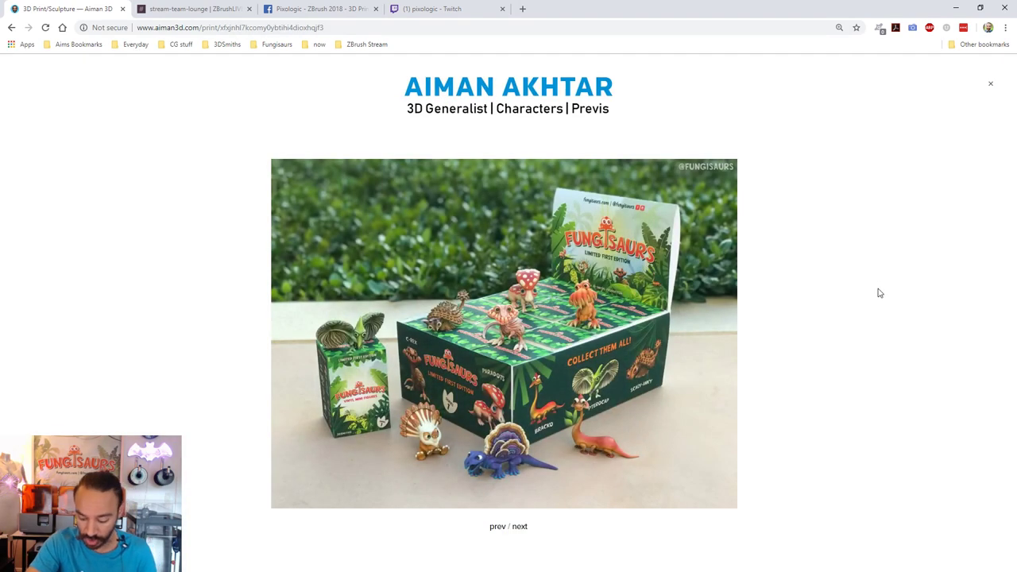
pyautogui.press('Right')
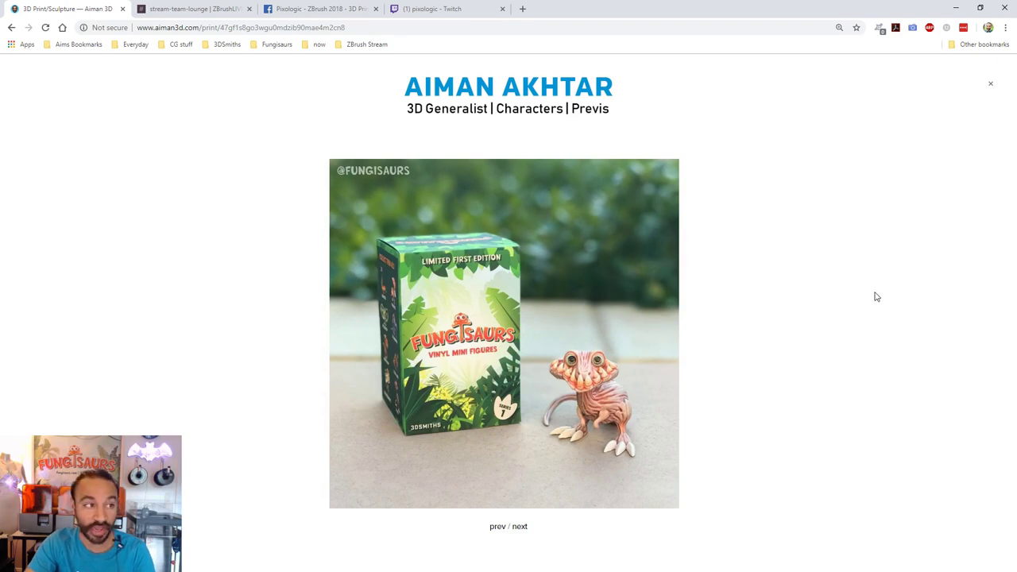
pyautogui.press('Right')
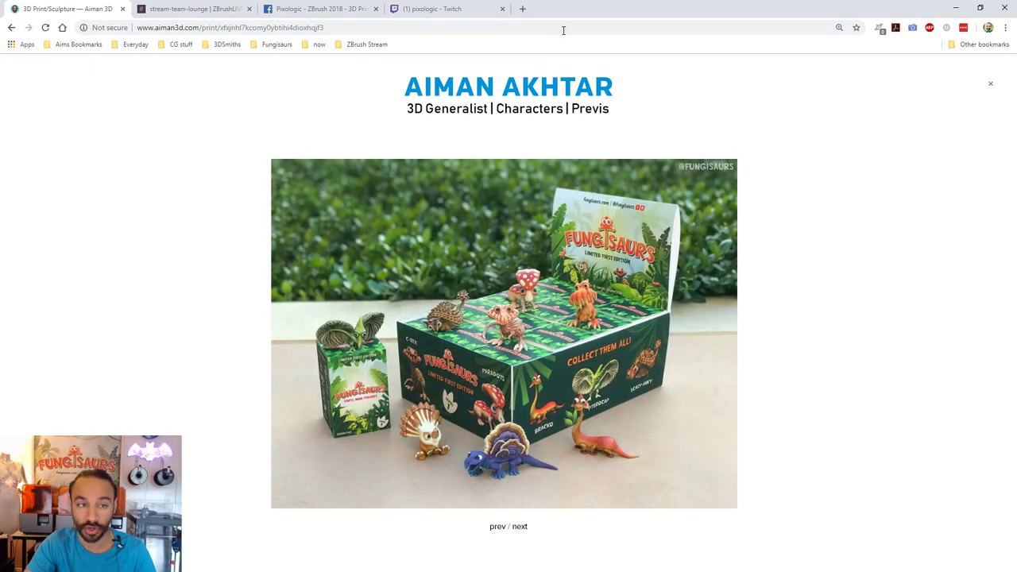
# Go to the fungisaurs.com website in the same browser tab.
pyautogui.click(563, 30)
pyautogui.write('fungi')
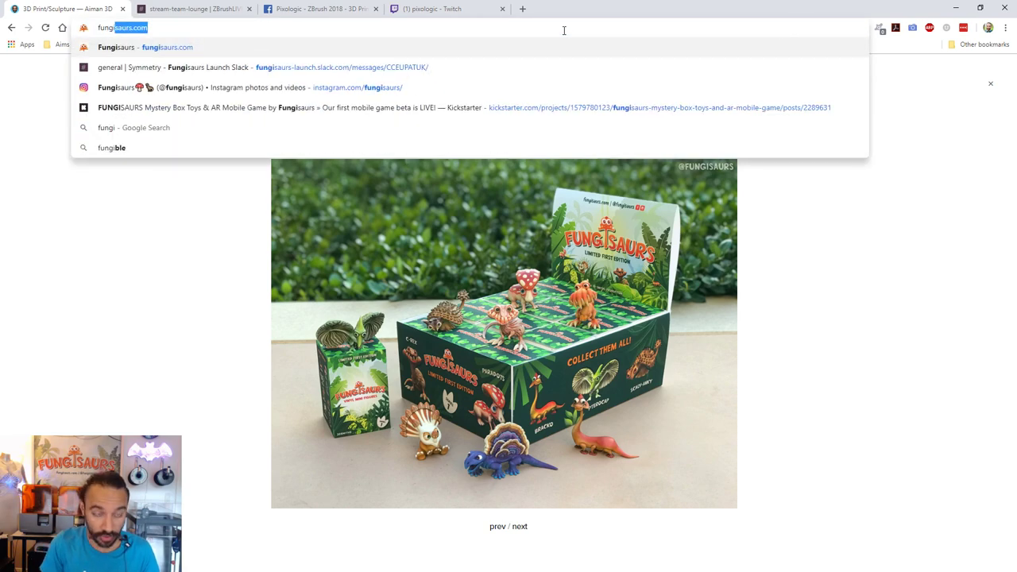
pyautogui.write('saurs.com')
pyautogui.press('Return')
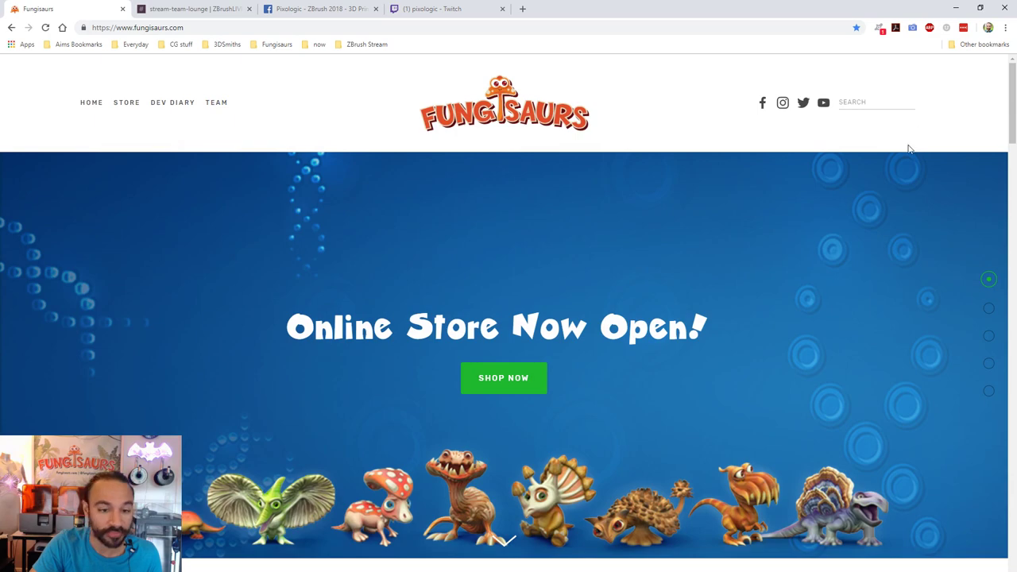
# Examine the Fungisaurs home page, including the species cards, several location photos in the slideshow and the Instagram feed.
pyautogui.scroll(-9, 845, 408)
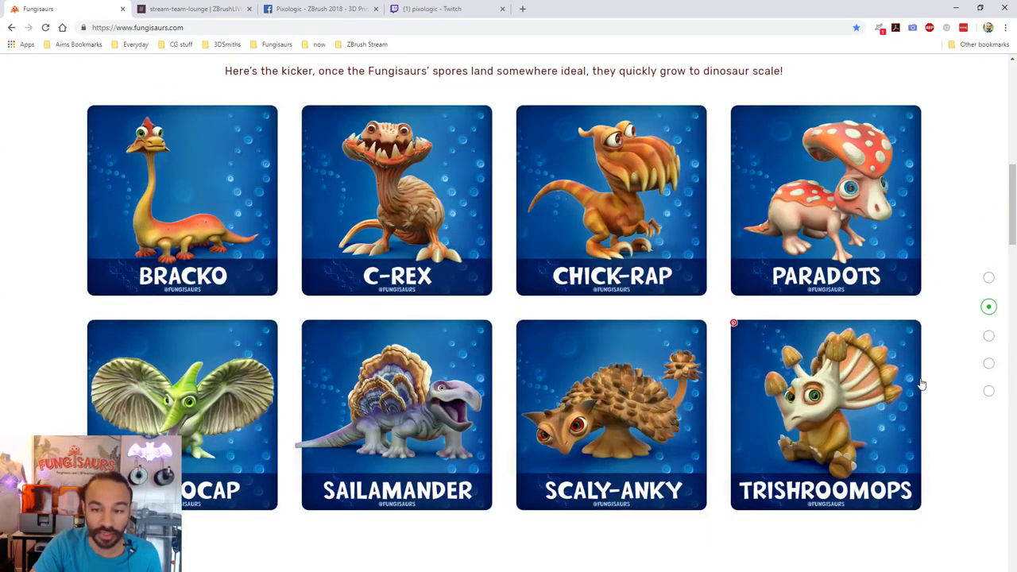
pyautogui.scroll(-11, 921, 385)
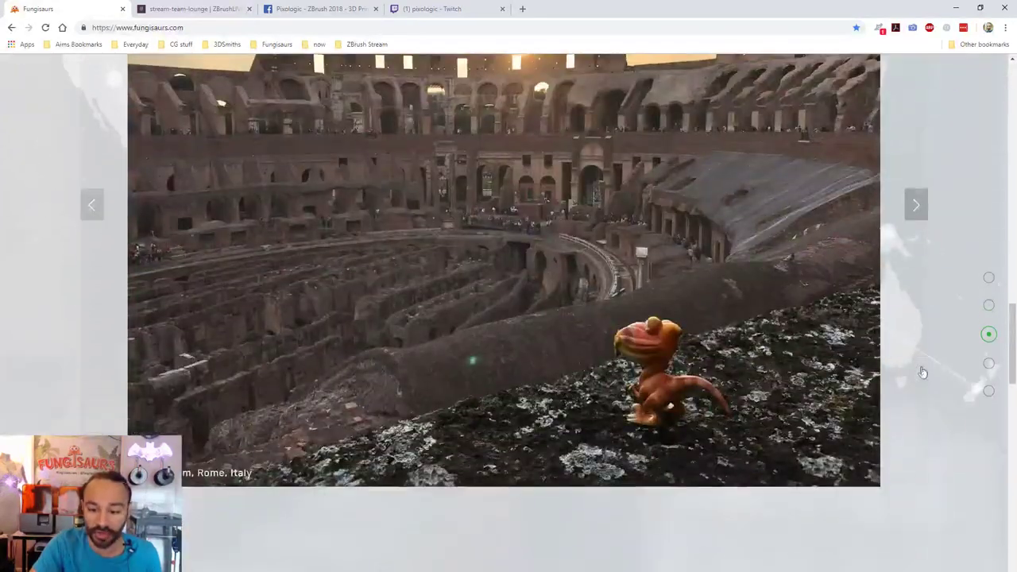
pyautogui.click(915, 205)
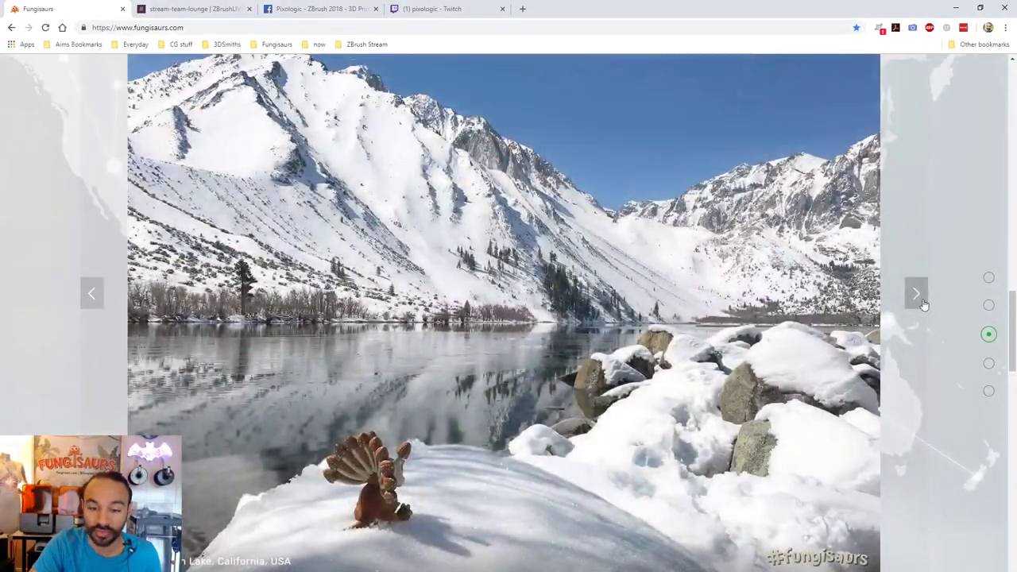
pyautogui.click(923, 303)
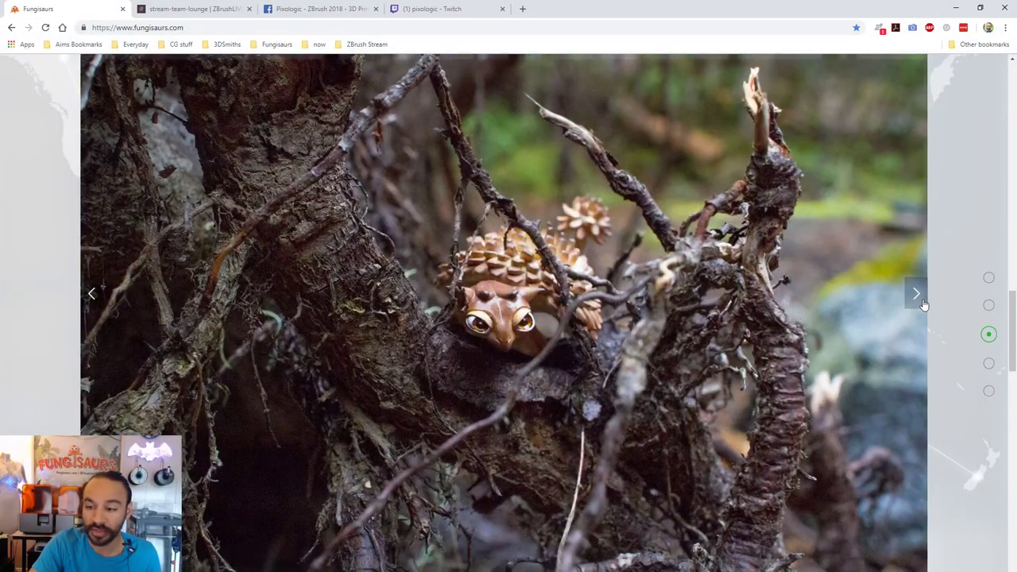
pyautogui.click(922, 303)
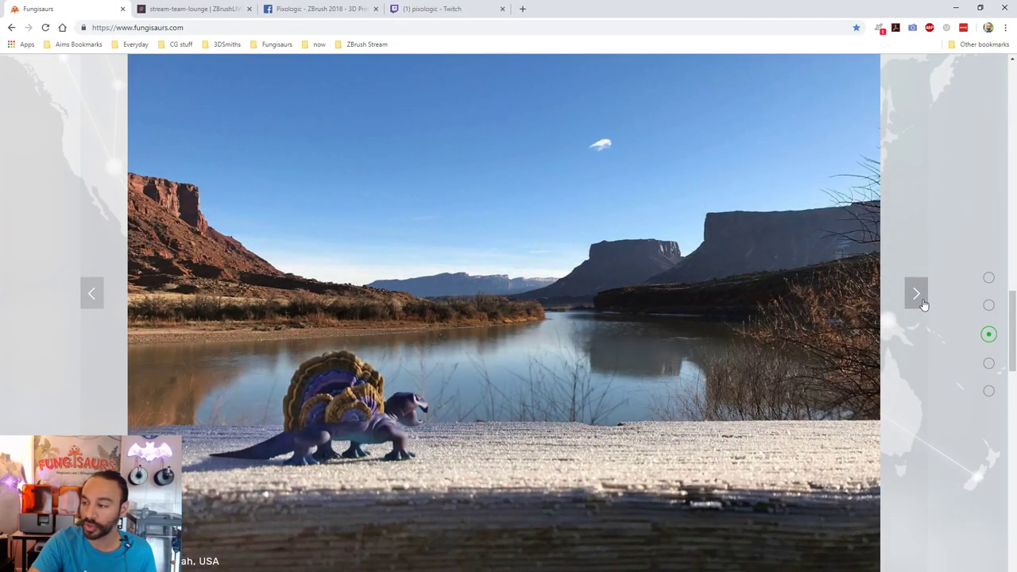
pyautogui.click(922, 304)
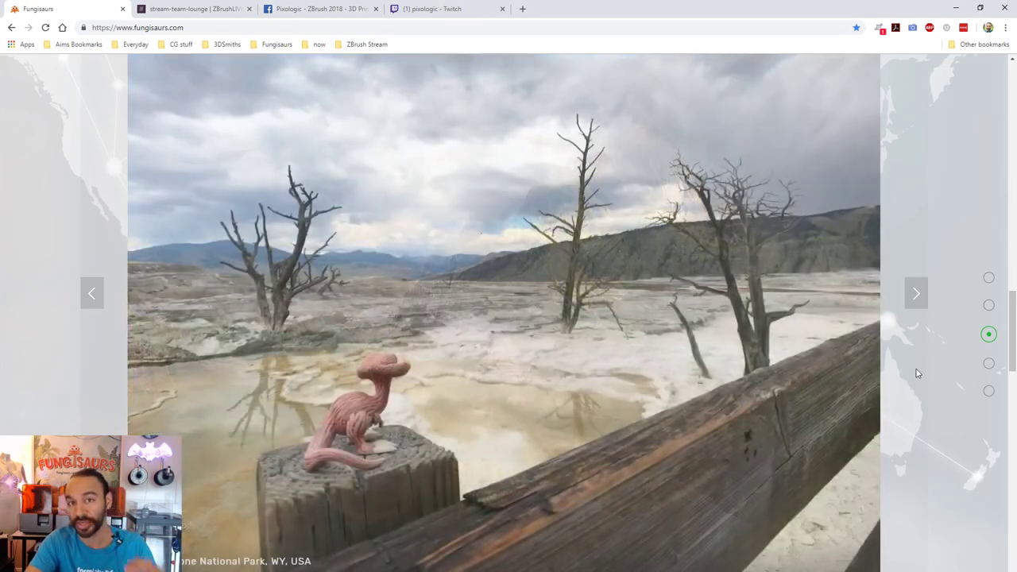
pyautogui.scroll(-10, 912, 376)
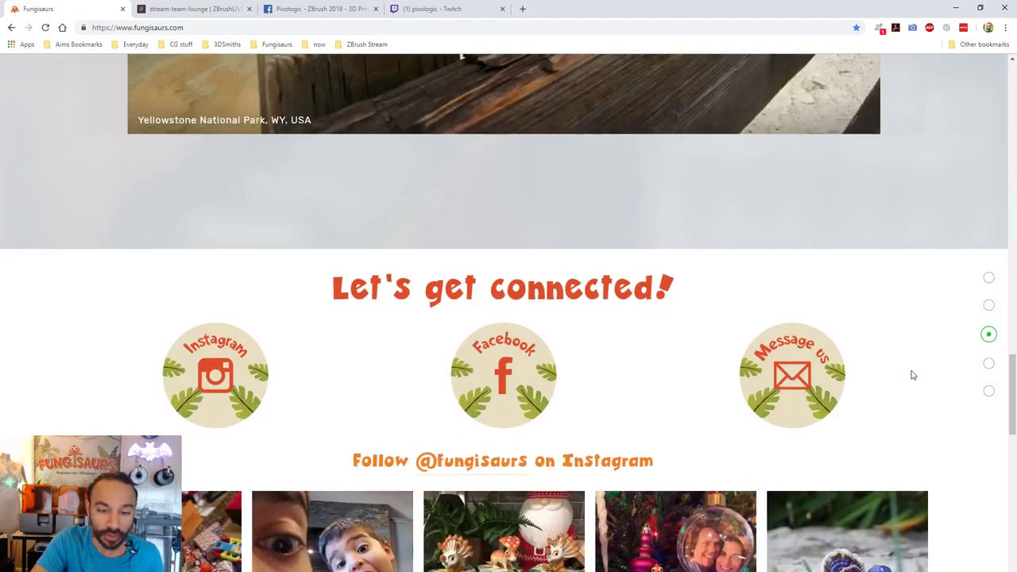
pyautogui.scroll(3, 913, 386)
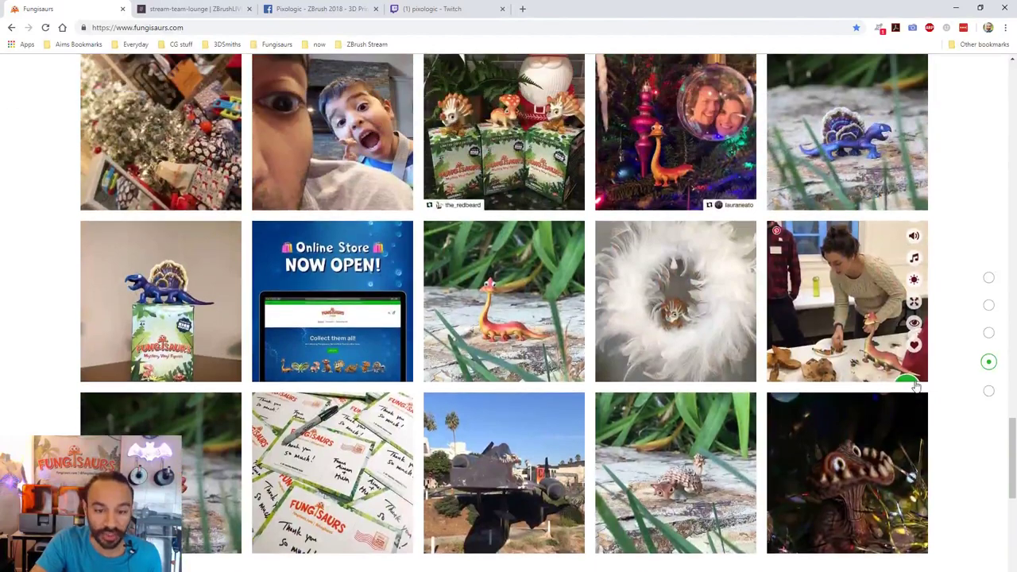
pyautogui.scroll(10, 887, 385)
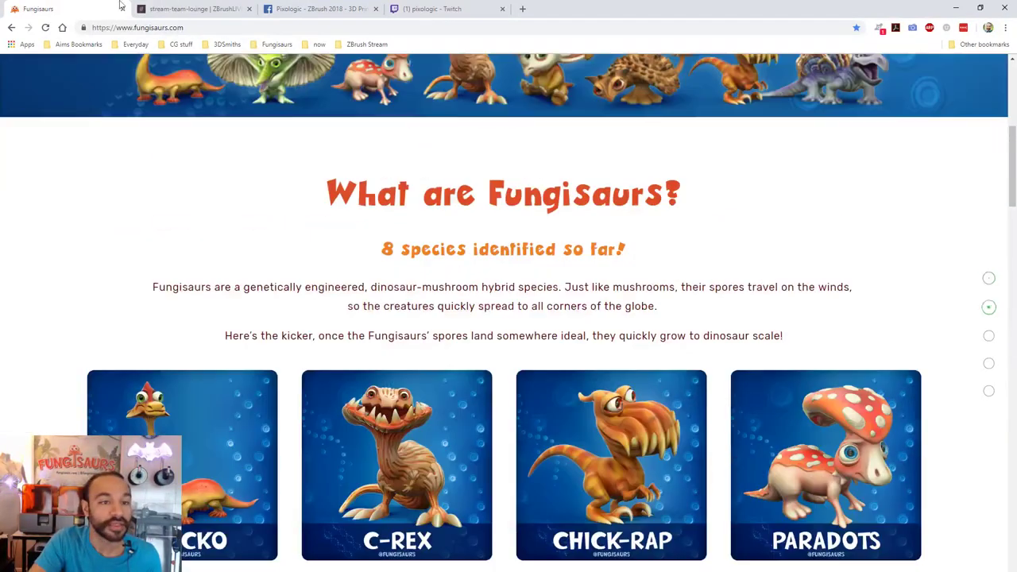
# Return to the Pixologic Facebook live stream page and check its comment area.
pyautogui.click(194, 9)
pyautogui.click(333, 8)
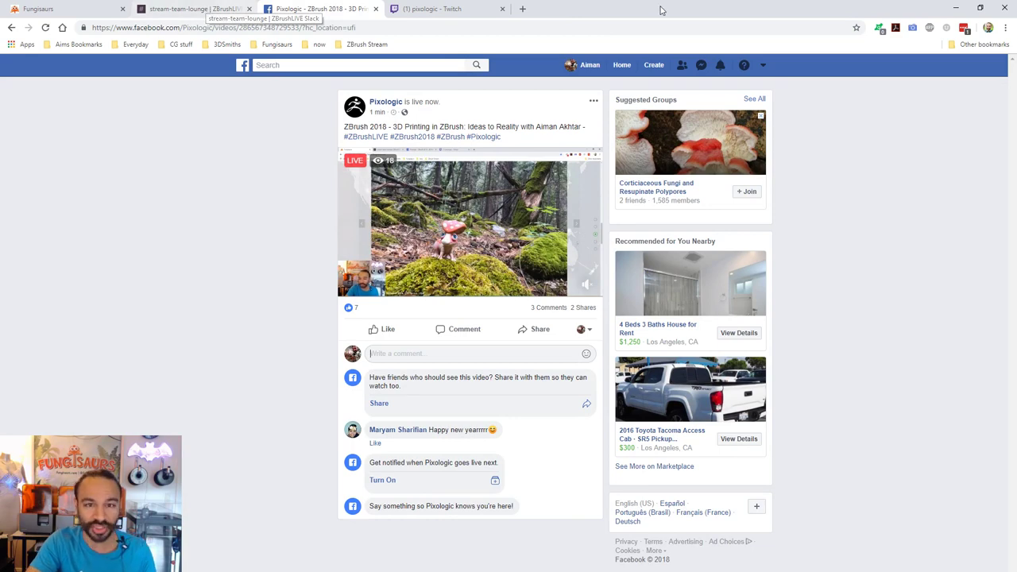
pyautogui.click(397, 353)
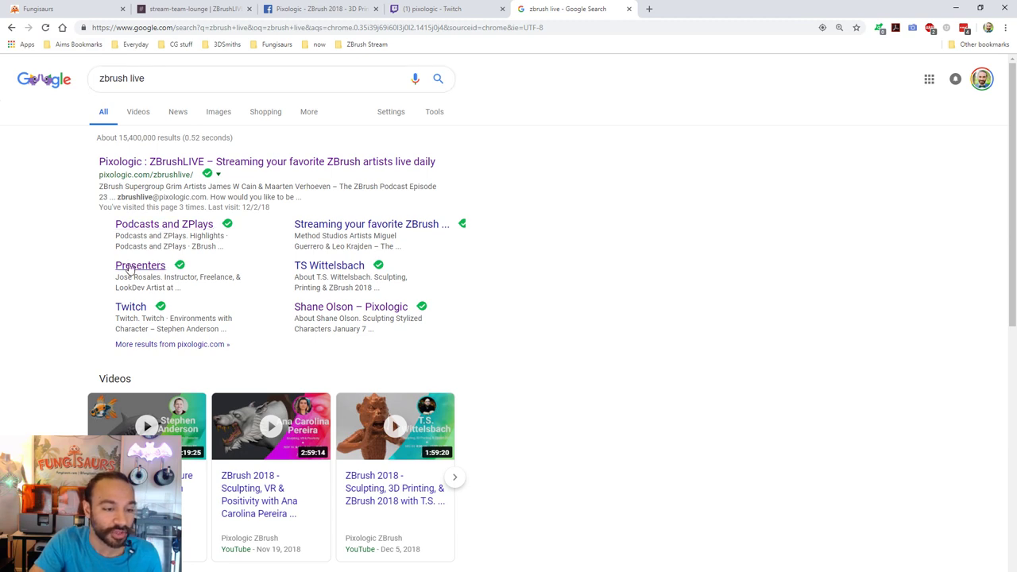
# Open the ZBrushLIVE Presenters page from the "zbrush live" search results and look through the presenter cards.
pyautogui.click(129, 269)
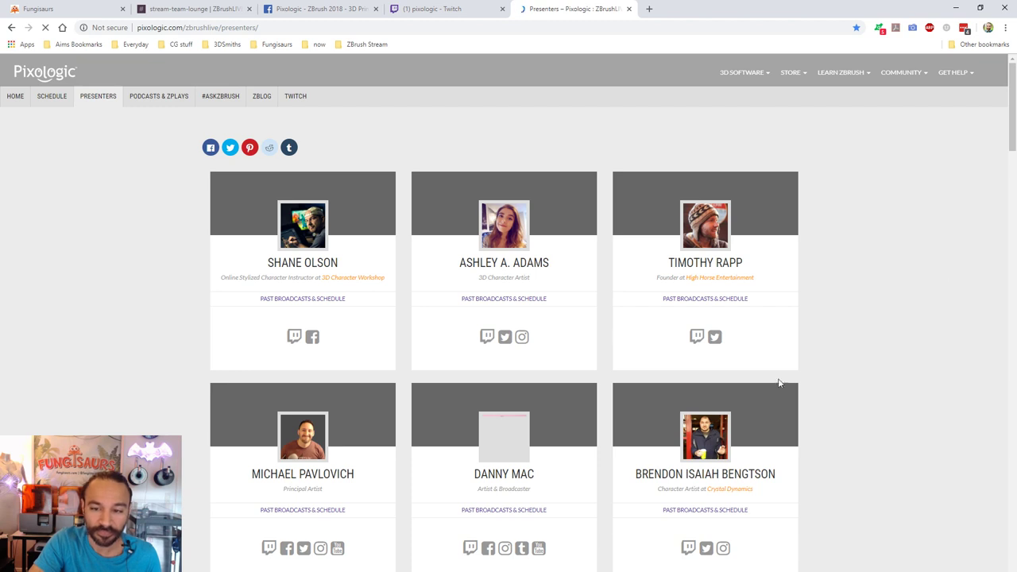
pyautogui.scroll(-1, 901, 252)
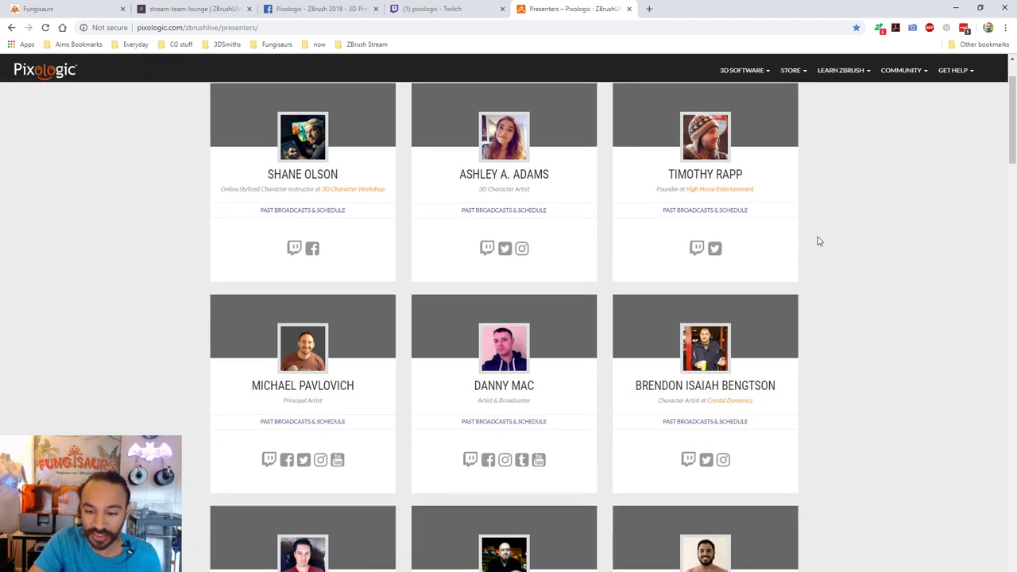
pyautogui.scroll(-4, 835, 239)
pyautogui.scroll(-2, 835, 238)
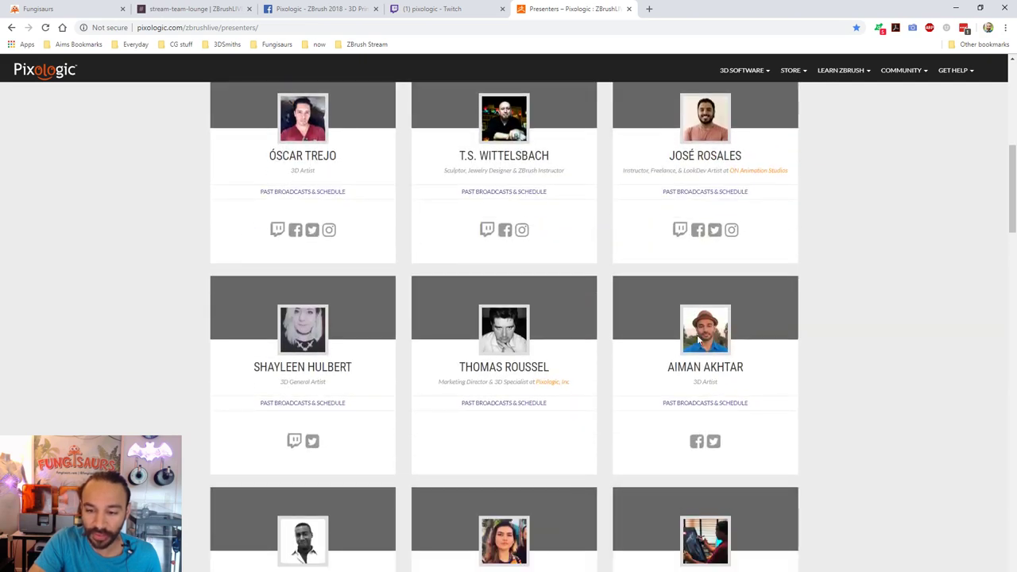
# View the first listed presenter's past broadcasts and schedule page, and return to the Presenters list.
pyautogui.scroll(7, 343, 263)
pyautogui.click(324, 300)
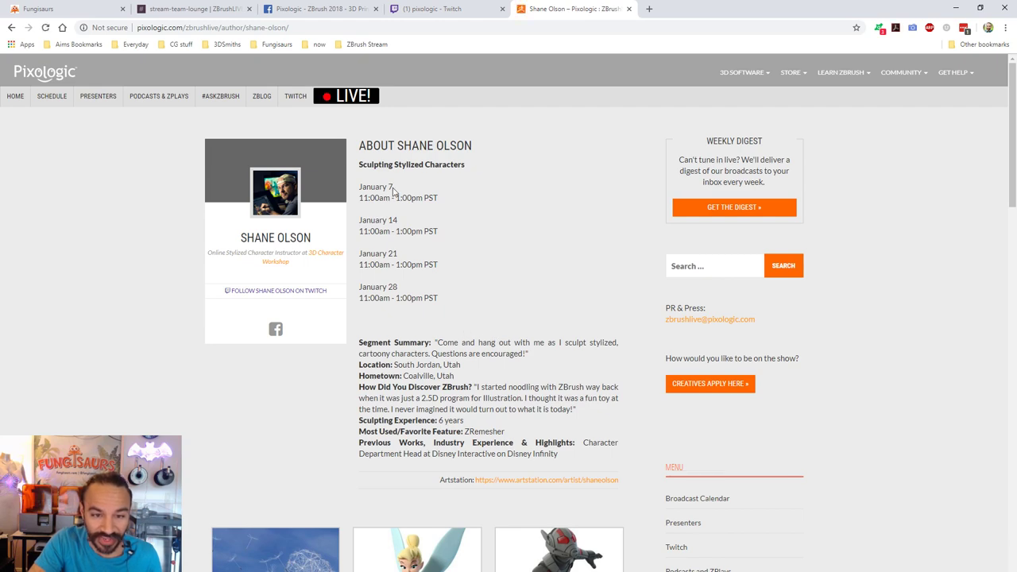
pyautogui.click(12, 29)
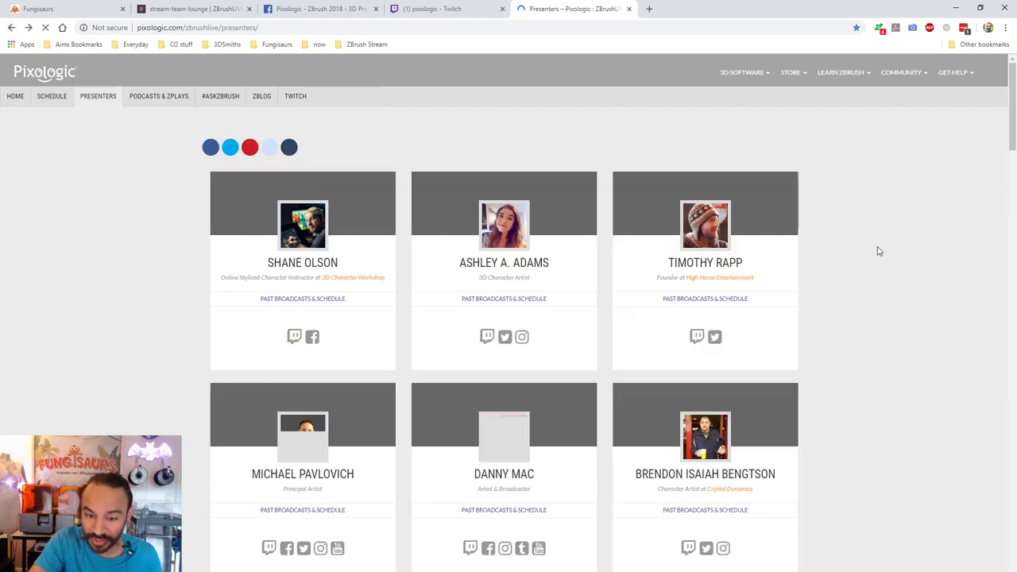
# Open the presenter page for "3D Printing in ZBrush: Ideas to Reality" and view its schedule and featured episode posts.
pyautogui.scroll(-4, 878, 249)
pyautogui.scroll(-3, 776, 371)
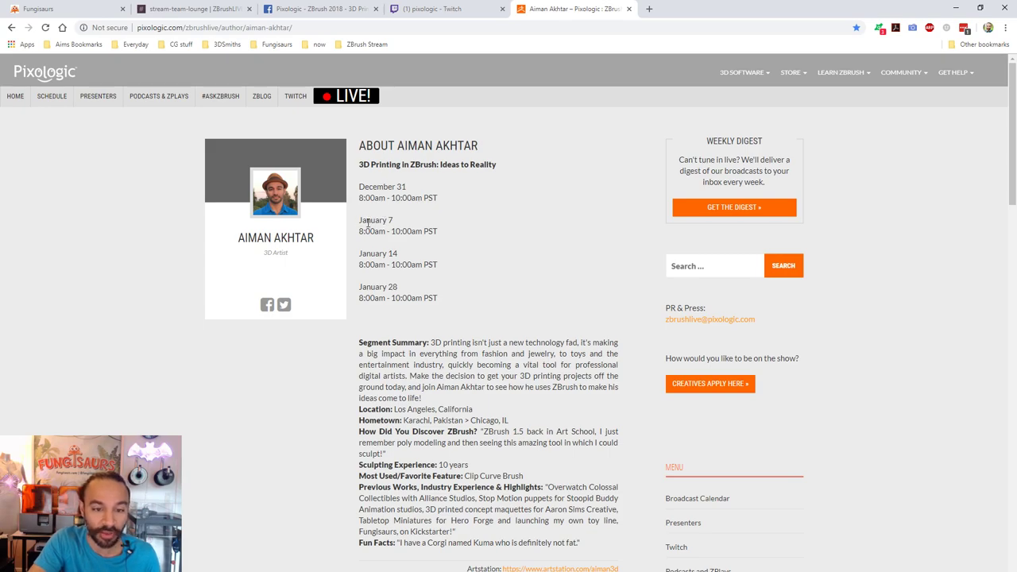
pyautogui.scroll(-10, 714, 284)
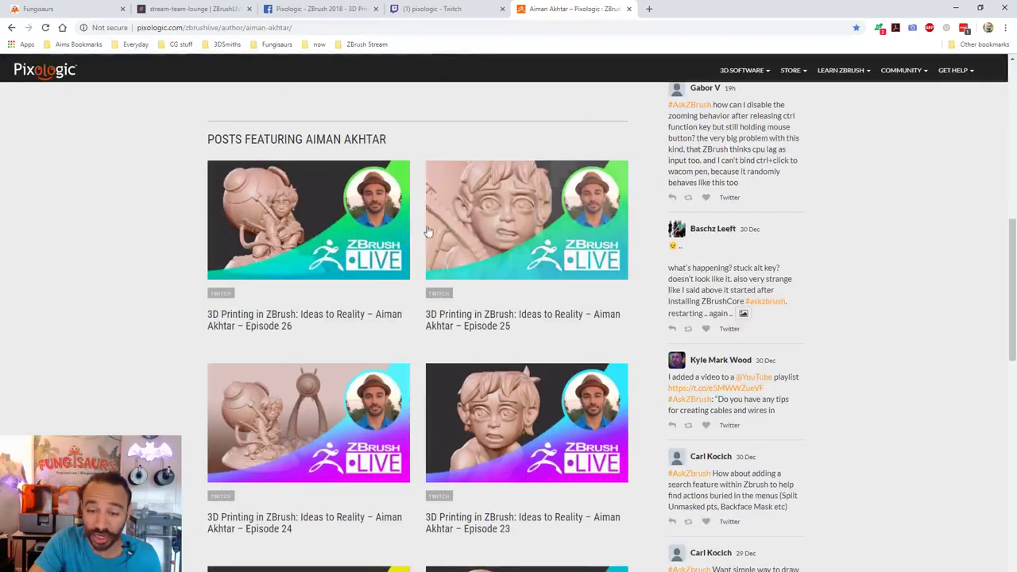
# View the enlarged light-up dress and 3DSmiths miniatures images in the presenter's gallery, and close the image viewer.
pyautogui.scroll(5, 299, 450)
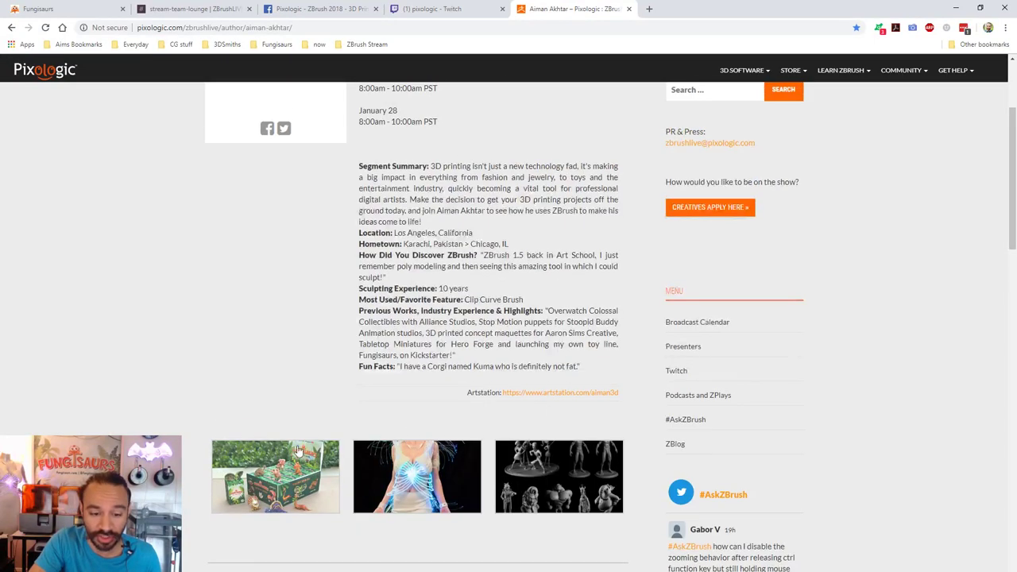
pyautogui.click(419, 489)
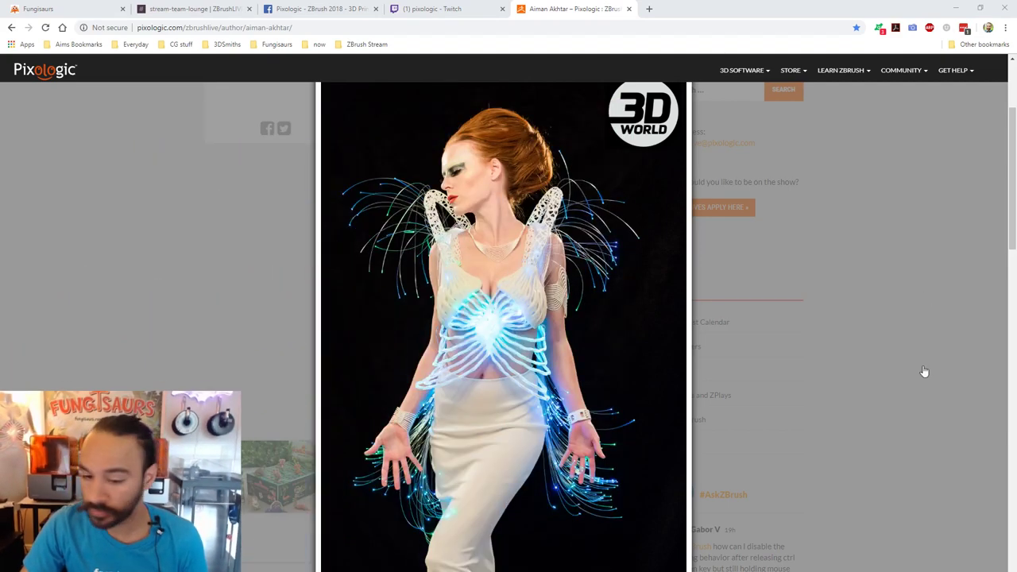
pyautogui.click(619, 322)
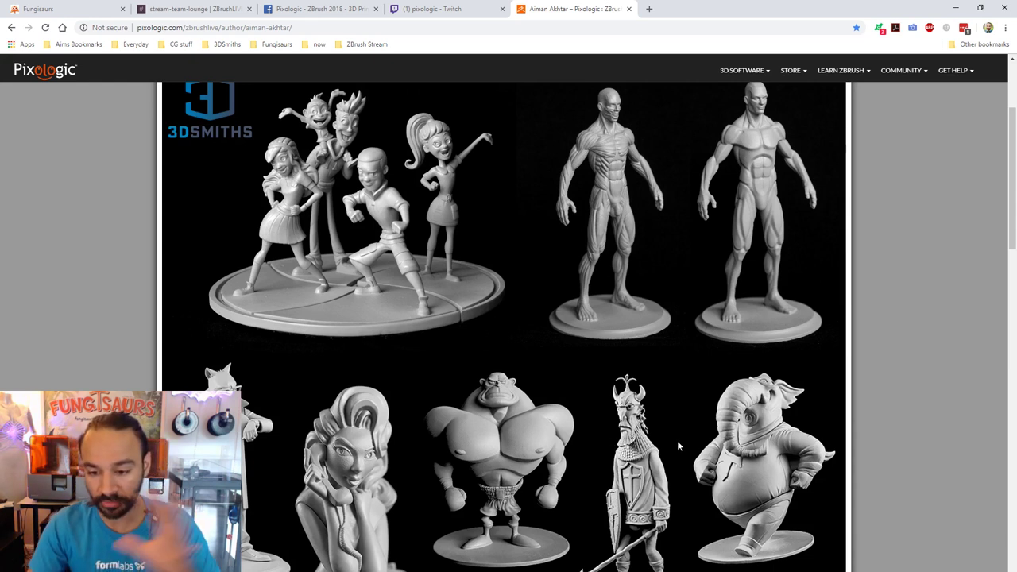
pyautogui.click(983, 196)
# Look through the presenter's featured "3D Printing in ZBrush: Ideas to Reality" posts from Episode 26 down to Episode 17 and return to the gallery.
pyautogui.scroll(-6, 514, 379)
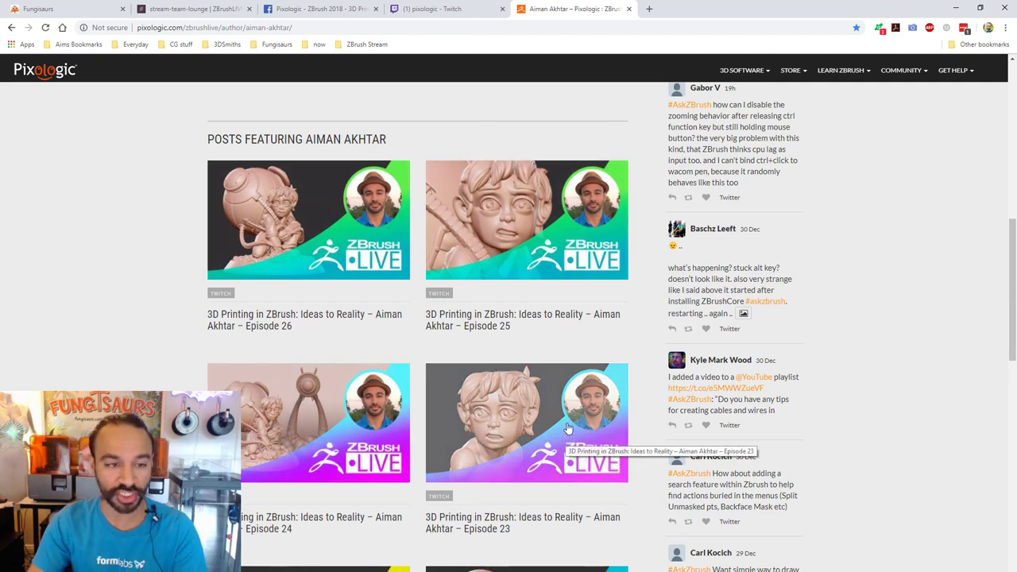
pyautogui.scroll(-2, 661, 338)
pyautogui.scroll(1, 663, 334)
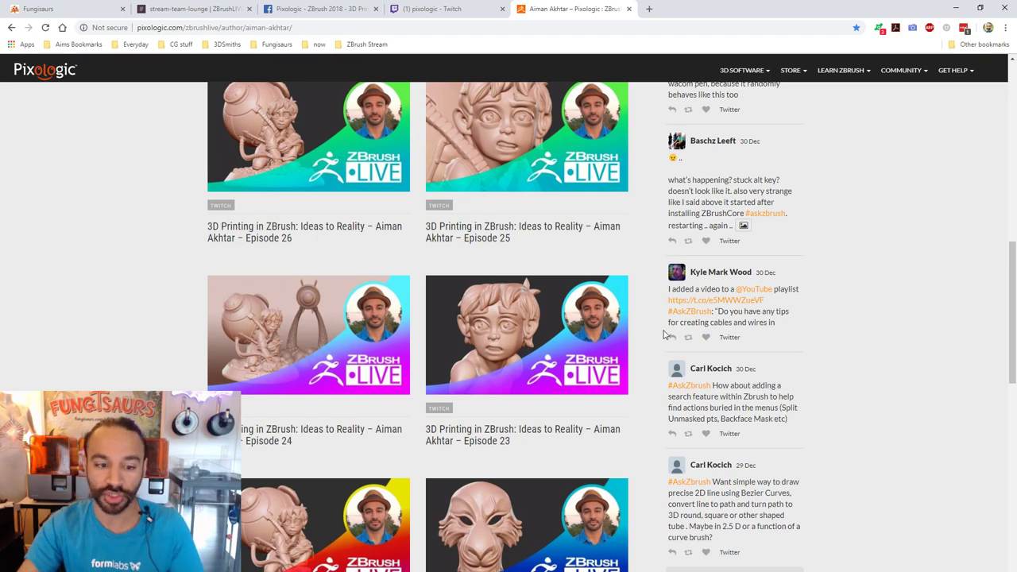
pyautogui.scroll(-7, 663, 335)
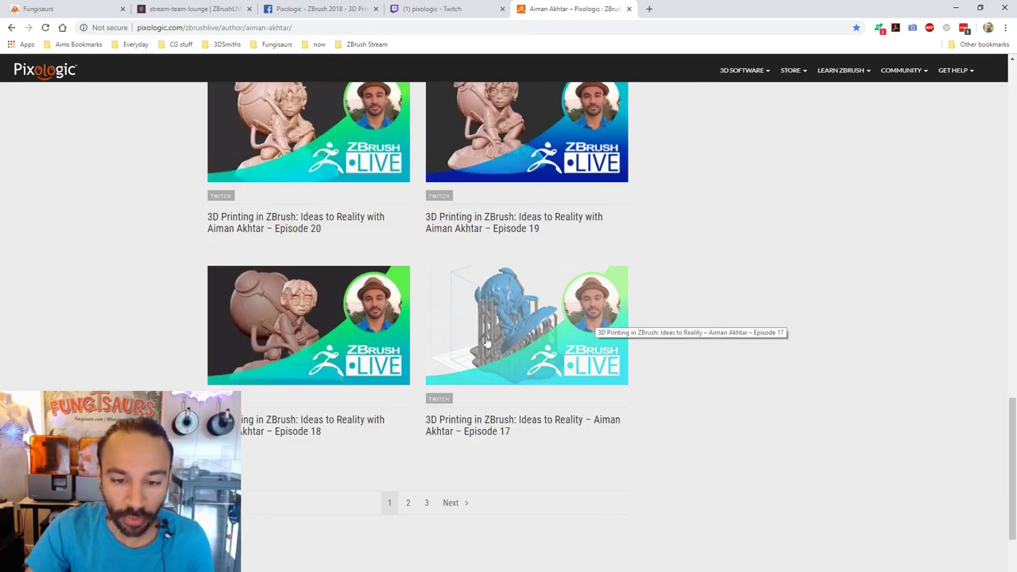
pyautogui.scroll(1, 505, 341)
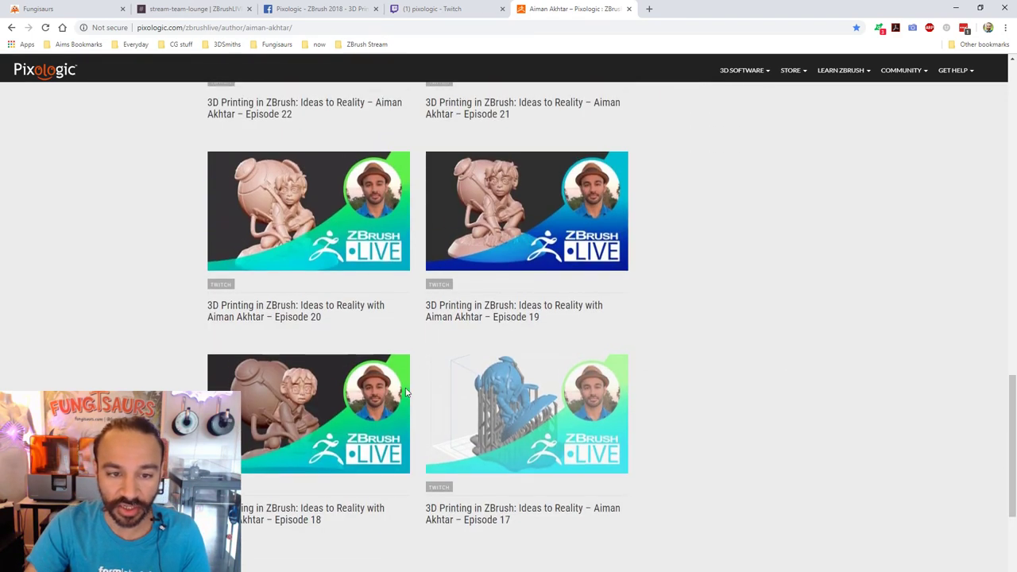
pyautogui.scroll(1, 469, 452)
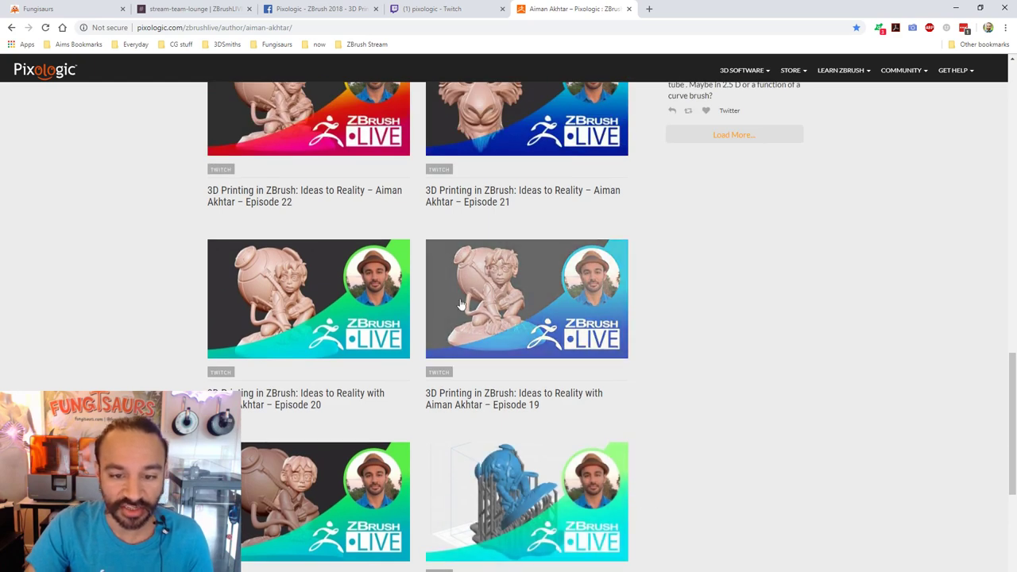
pyautogui.scroll(2, 476, 310)
pyautogui.scroll(2, 415, 430)
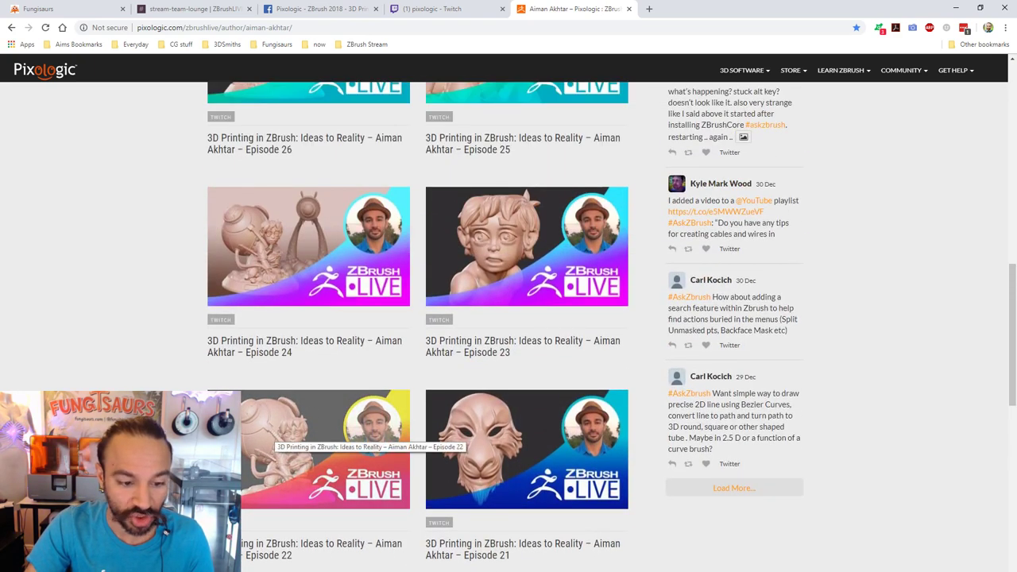
pyautogui.scroll(1, 312, 432)
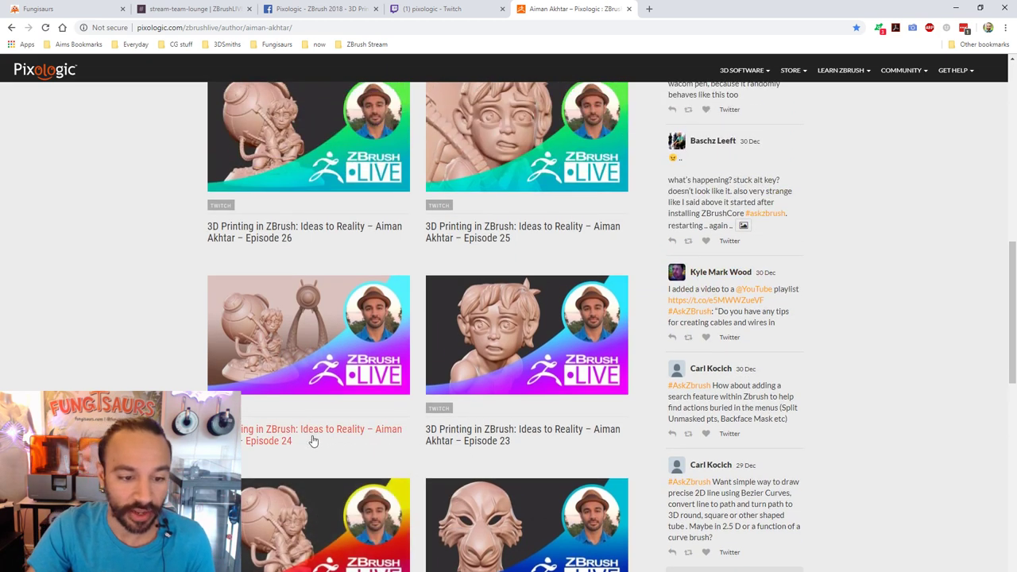
pyautogui.scroll(1, 386, 421)
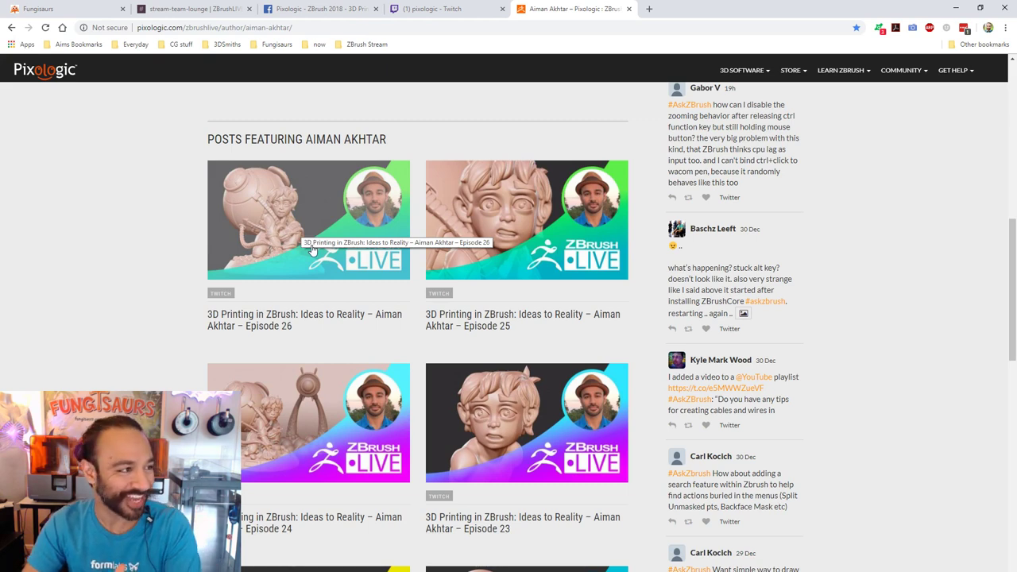
pyautogui.scroll(1, 312, 254)
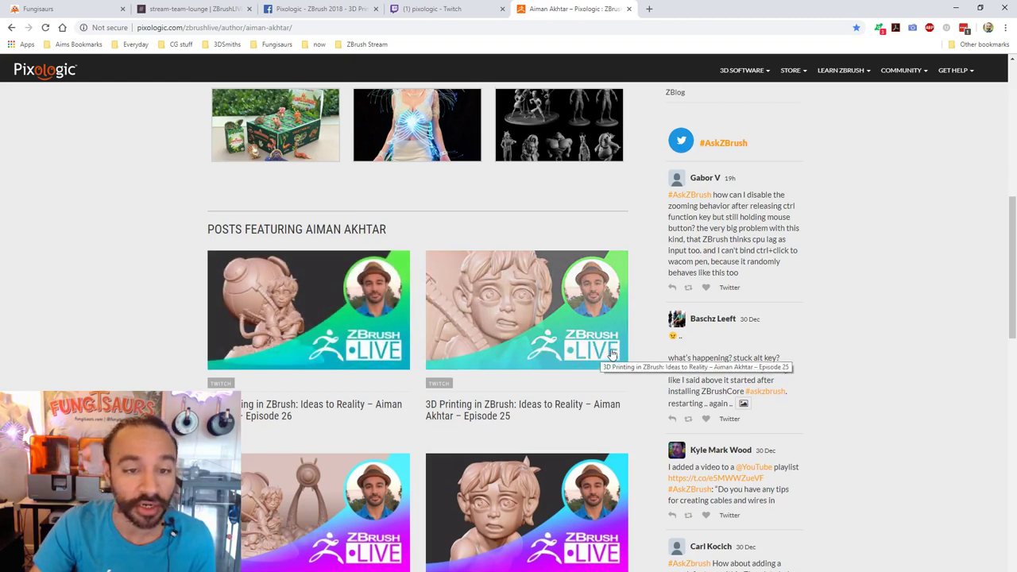
pyautogui.scroll(1, 639, 362)
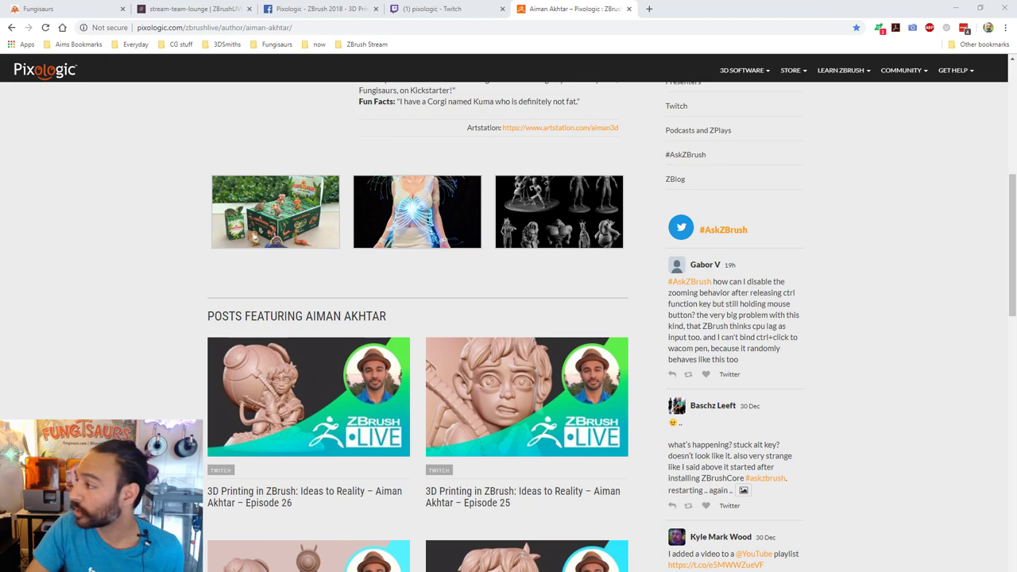
# Check the viewer comments on the Pixologic Facebook live video and in the Pixologic Twitch stream chat.
pyautogui.click(318, 8)
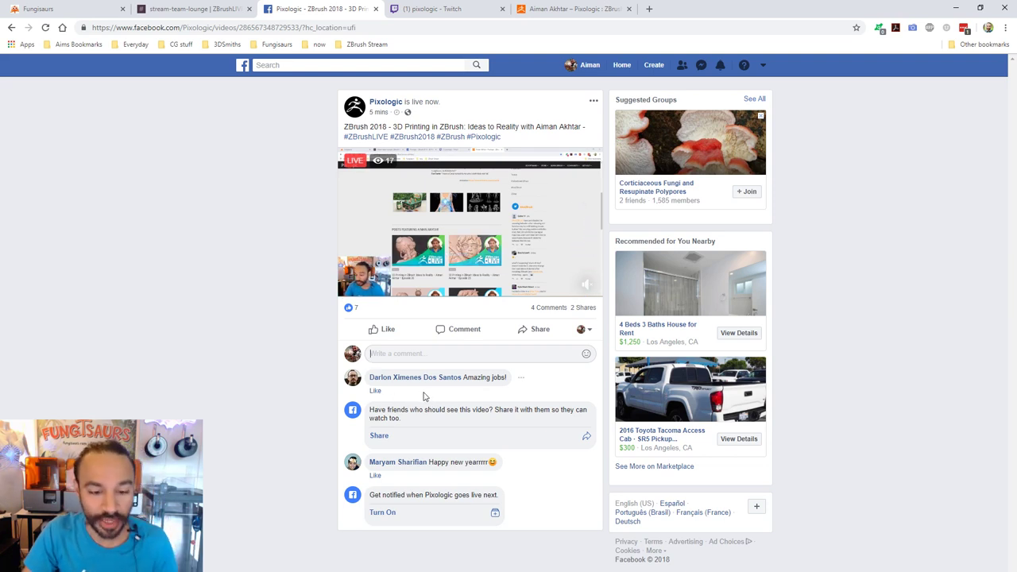
pyautogui.click(447, 9)
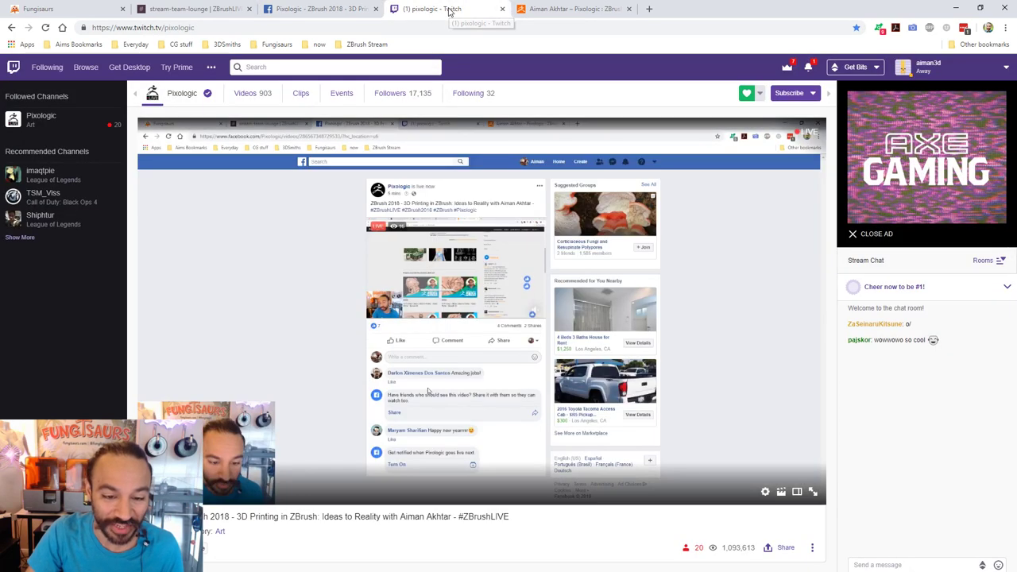
pyautogui.scroll(-1, 733, 397)
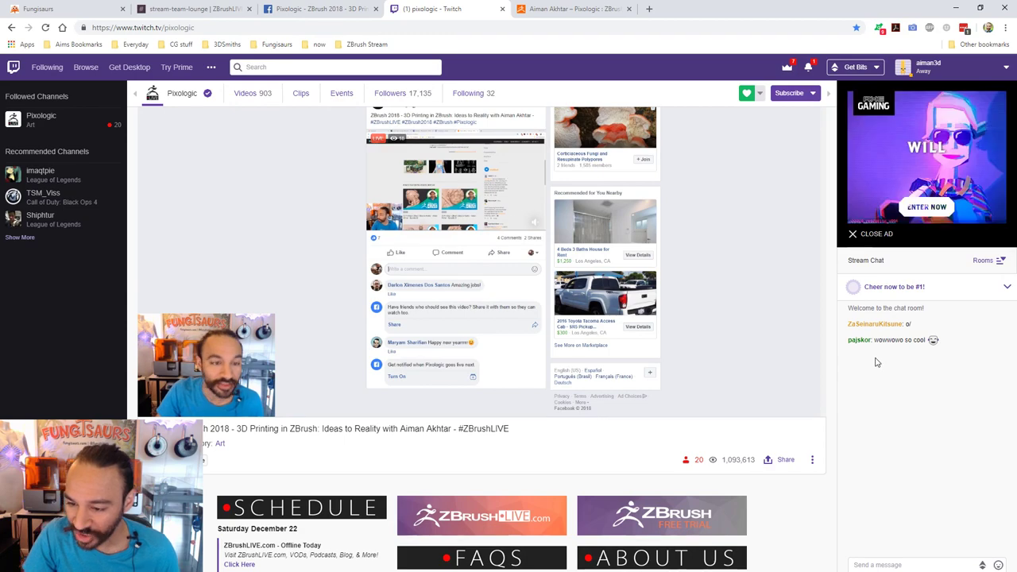
# Minimize the browser, clear the Sound and Apple Software Update windows from the desktop, and switch to ZBrush.
pyautogui.moveTo(667, 10); pyautogui.dragTo(1016, 22)
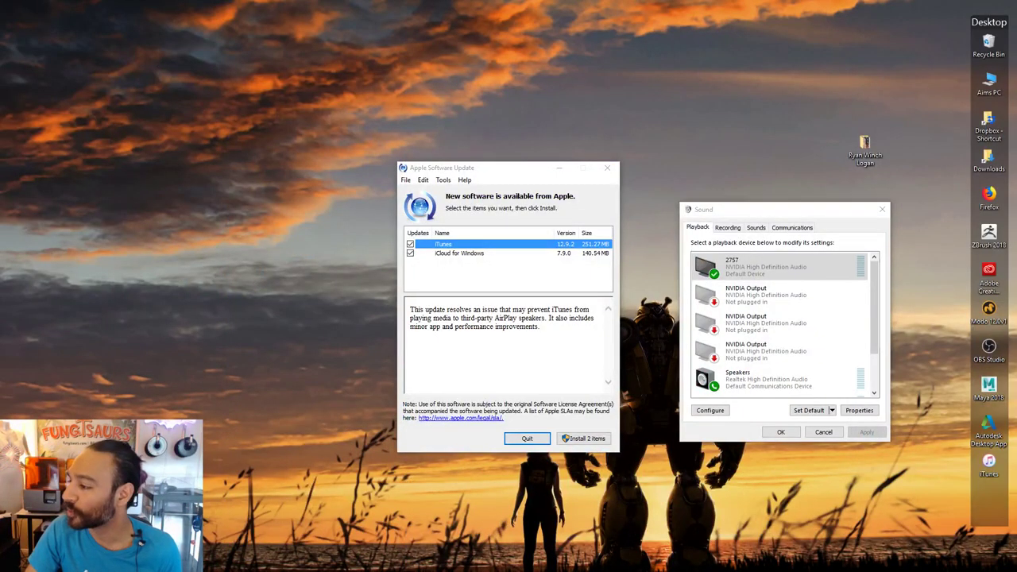
pyautogui.click(881, 209)
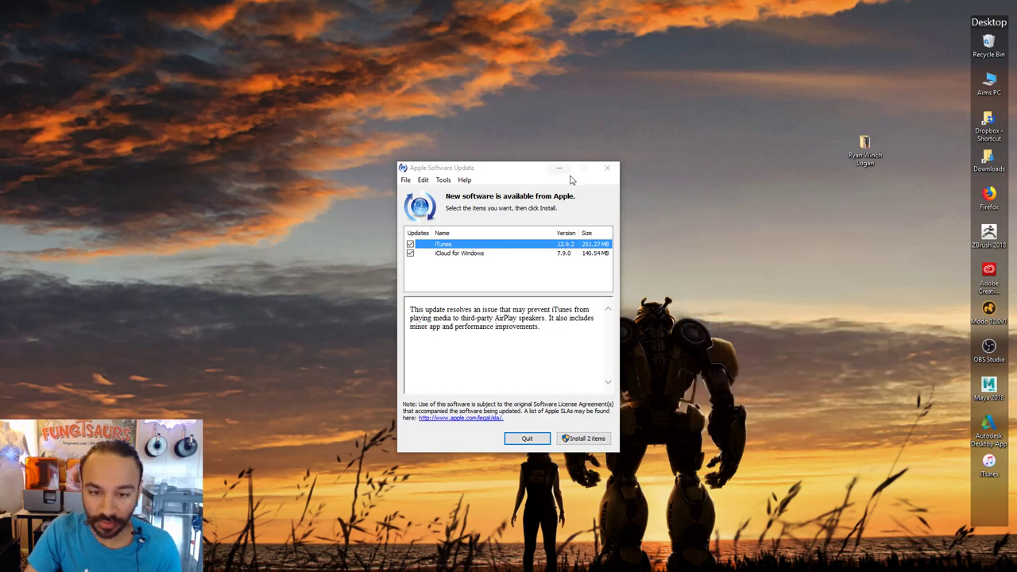
pyautogui.click(559, 169)
pyautogui.moveTo(864, 147); pyautogui.dragTo(788, 119)
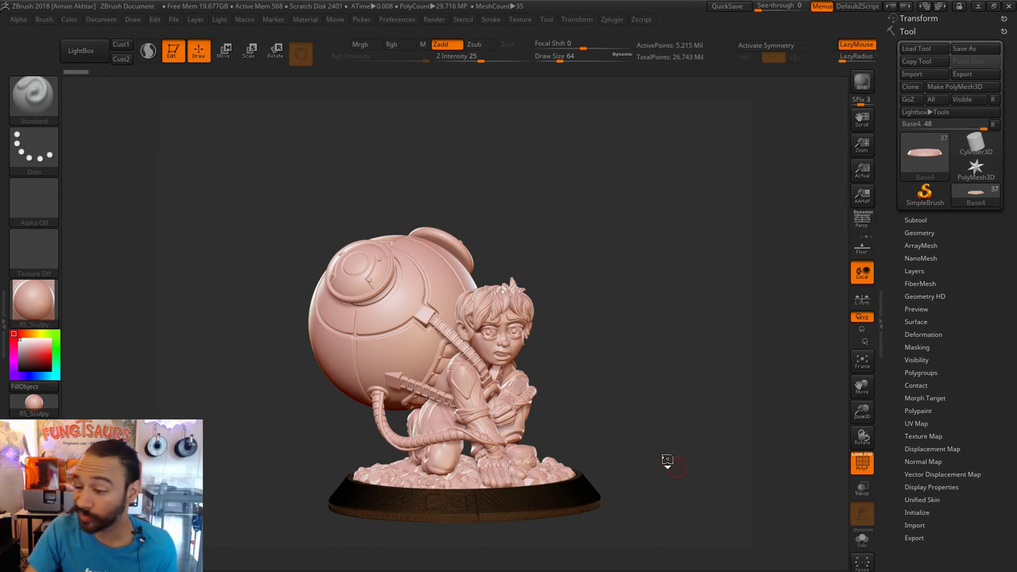
# Turn off PolyFrame and inspect the crouching figure, its spherical backpack and base from several angles.
pyautogui.moveTo(658, 466); pyautogui.dragTo(656, 465)
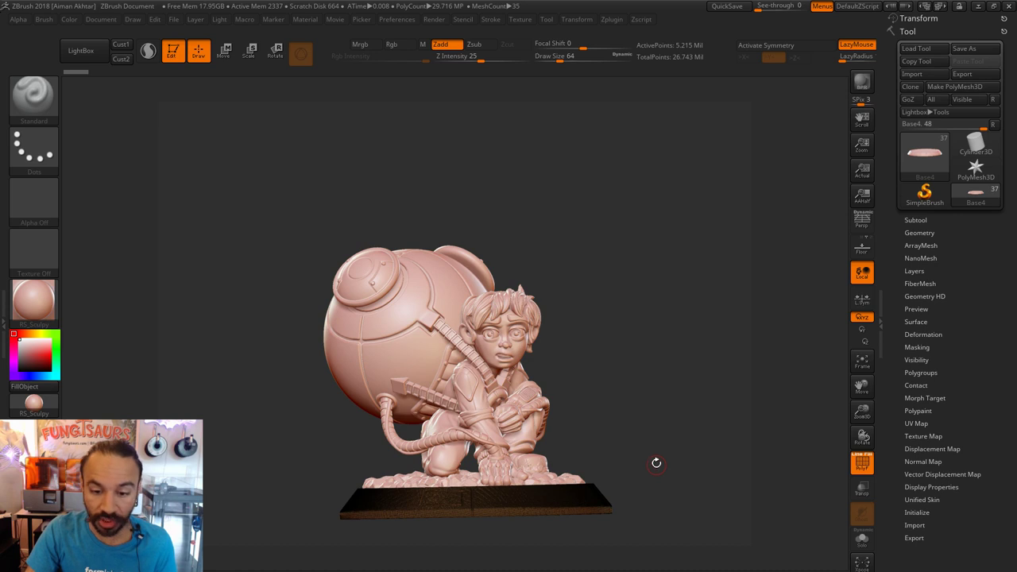
pyautogui.keyDown('alt'); pyautogui.moveTo(644, 422); pyautogui.dragTo(645, 420); pyautogui.keyUp('alt')
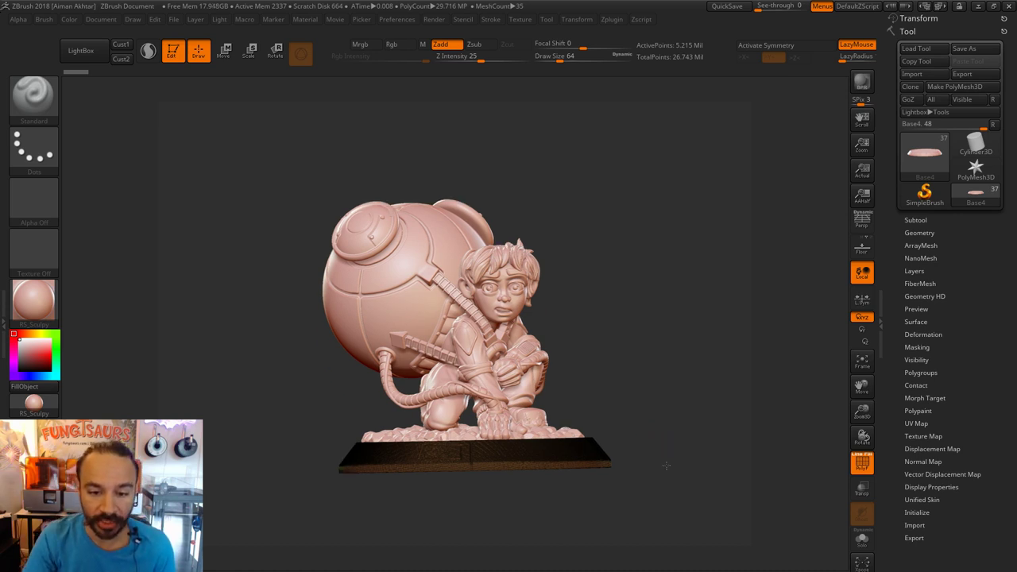
pyautogui.moveTo(666, 465); pyautogui.dragTo(666, 464)
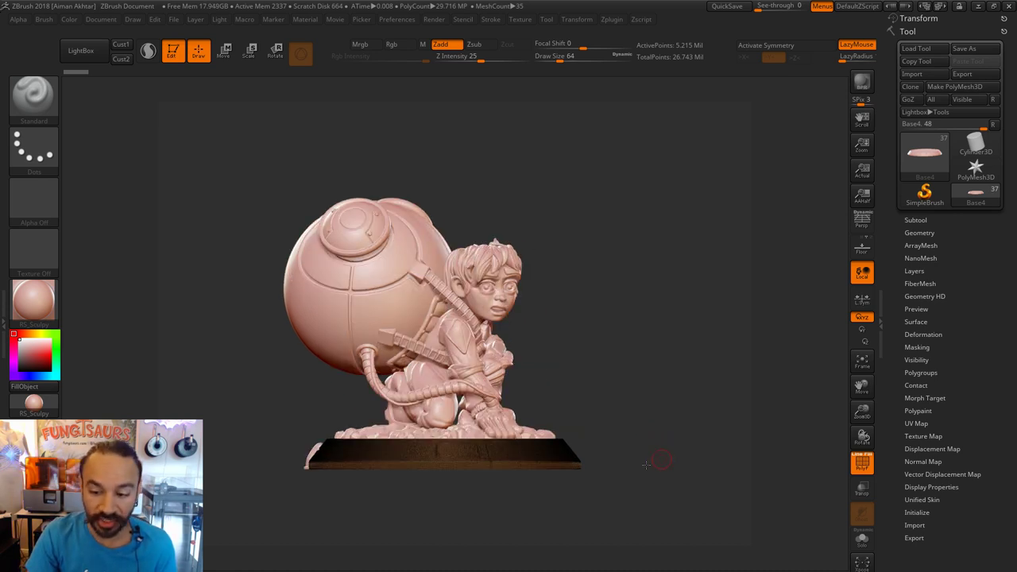
pyautogui.click(867, 470)
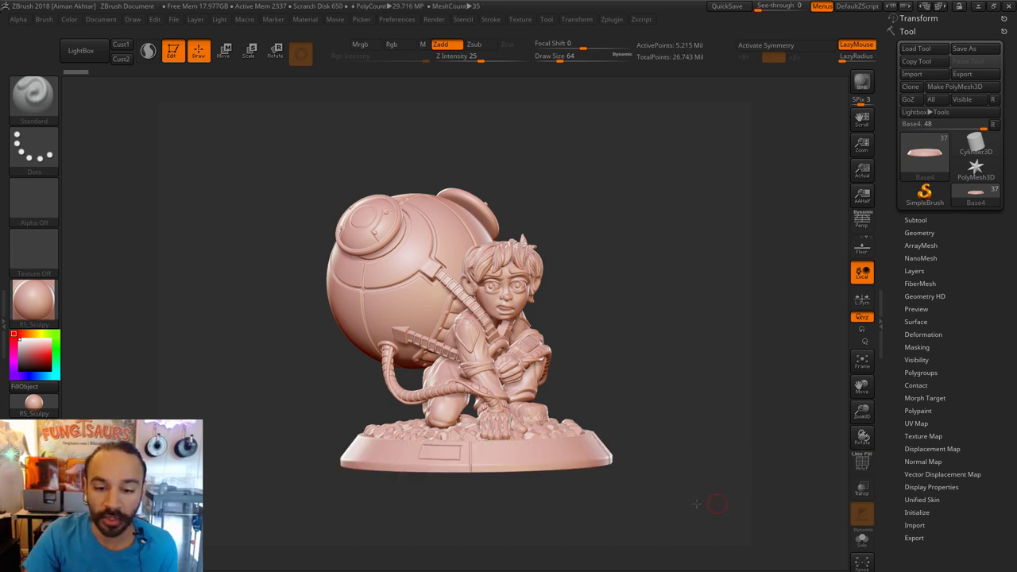
pyautogui.moveTo(696, 504); pyautogui.dragTo(517, 514)
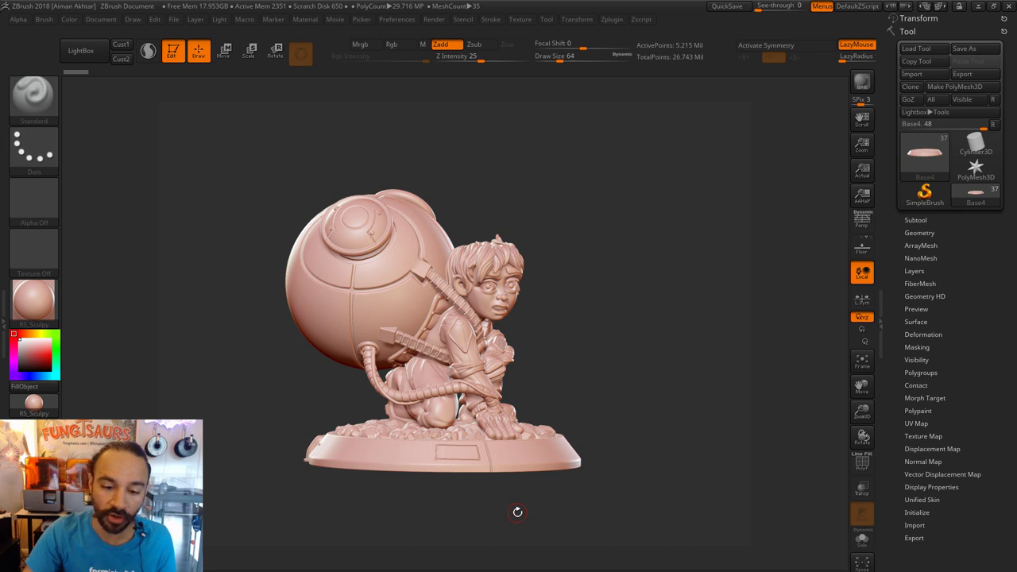
pyautogui.moveTo(534, 503); pyautogui.dragTo(533, 504)
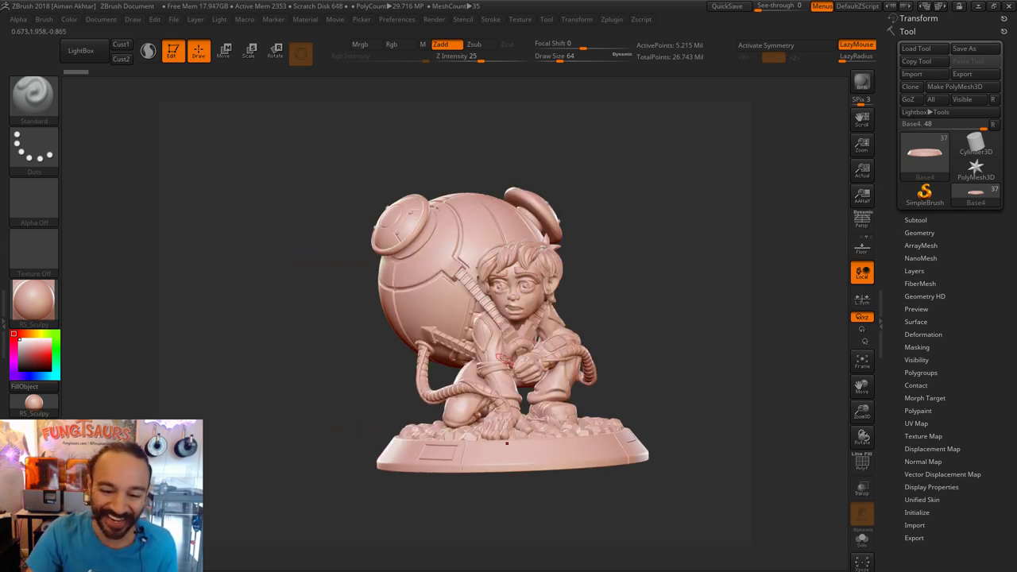
pyautogui.moveTo(709, 348)
pyautogui.mouseDown()
pyautogui.moveTo(542, 380)
pyautogui.moveTo(750, 405)
pyautogui.mouseUp()
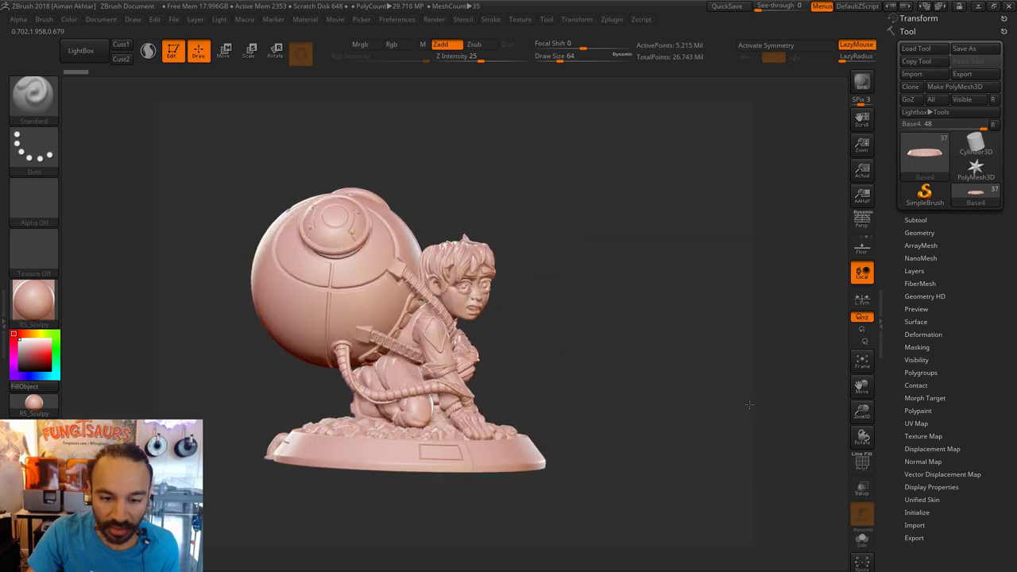
# Display PolyFrame and select the figure's sleeve subtool and its trousers subtool to examine the separate parts of the model.
pyautogui.keyDown('alt'); pyautogui.click(417, 334); pyautogui.keyUp('alt')
pyautogui.click(863, 462)
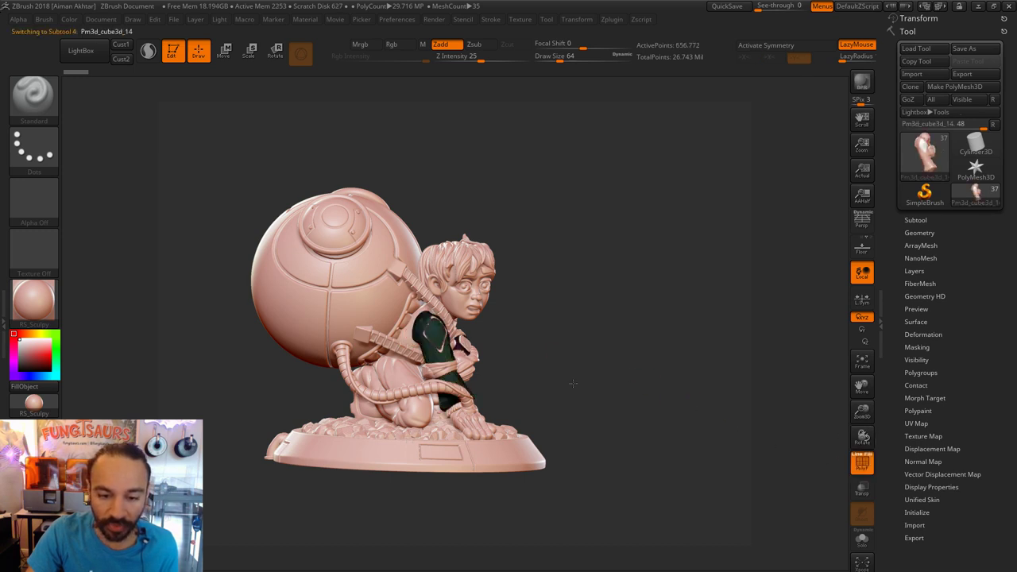
pyautogui.press('f')
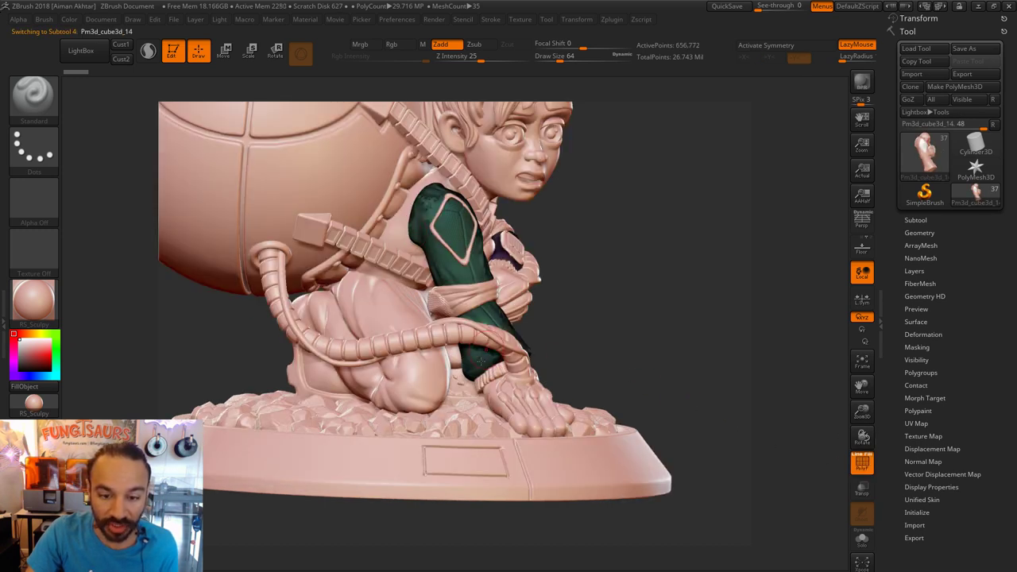
pyautogui.keyDown('alt'); pyautogui.click(407, 402); pyautogui.keyUp('alt')
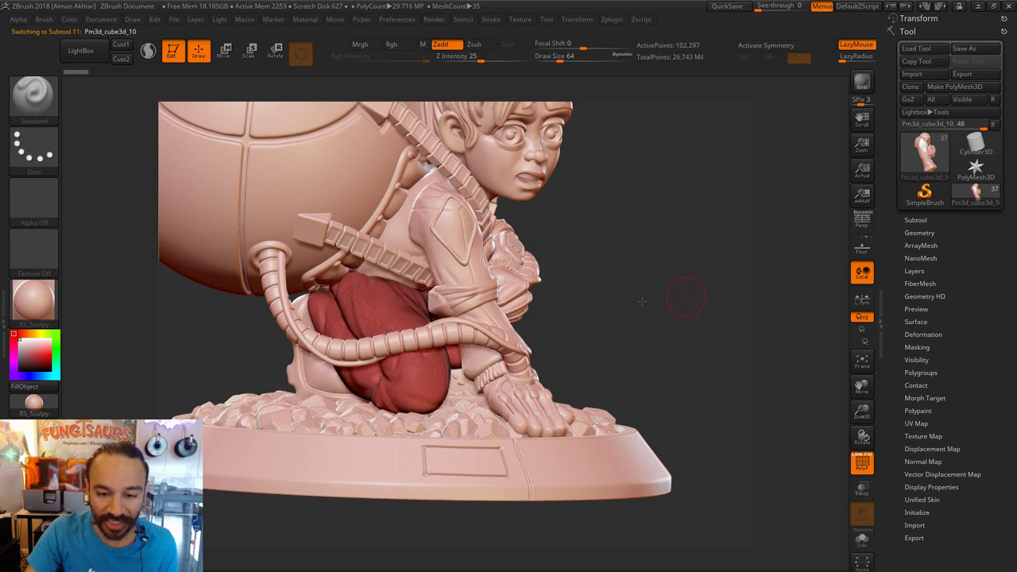
pyautogui.moveTo(642, 301); pyautogui.dragTo(640, 301)
pyautogui.moveTo(706, 314)
pyautogui.mouseDown()
pyautogui.moveTo(749, 333)
pyautogui.moveTo(680, 253)
pyautogui.moveTo(718, 279)
pyautogui.moveTo(673, 243)
pyautogui.mouseUp()
pyautogui.moveTo(645, 312); pyautogui.dragTo(624, 302)
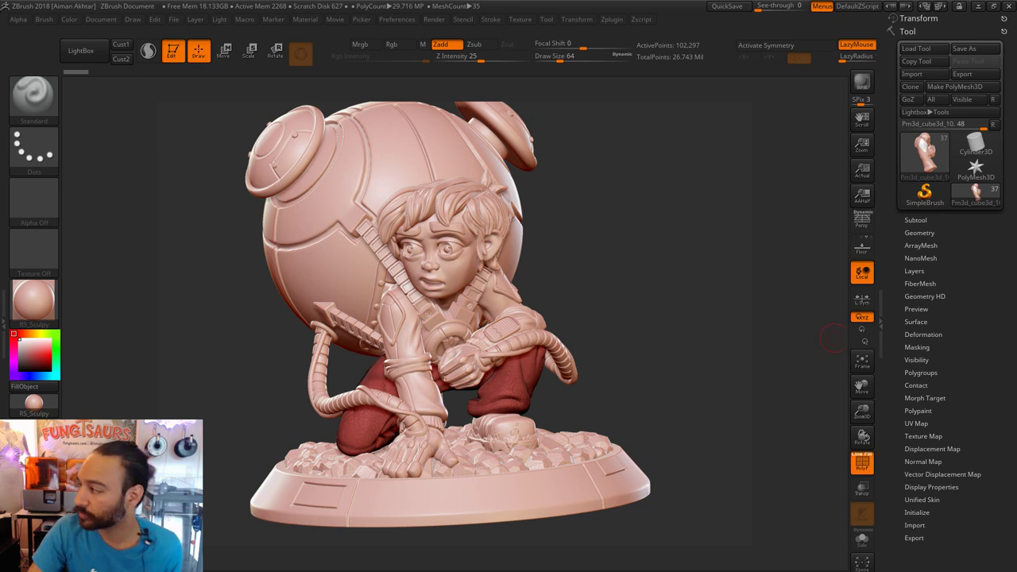
# Select the rocky ground subtool on the base, isolate it with Solo, and turn off PolyFrame to inspect the rocks from above.
pyautogui.keyDown('alt'); pyautogui.click(563, 492); pyautogui.keyUp('alt')
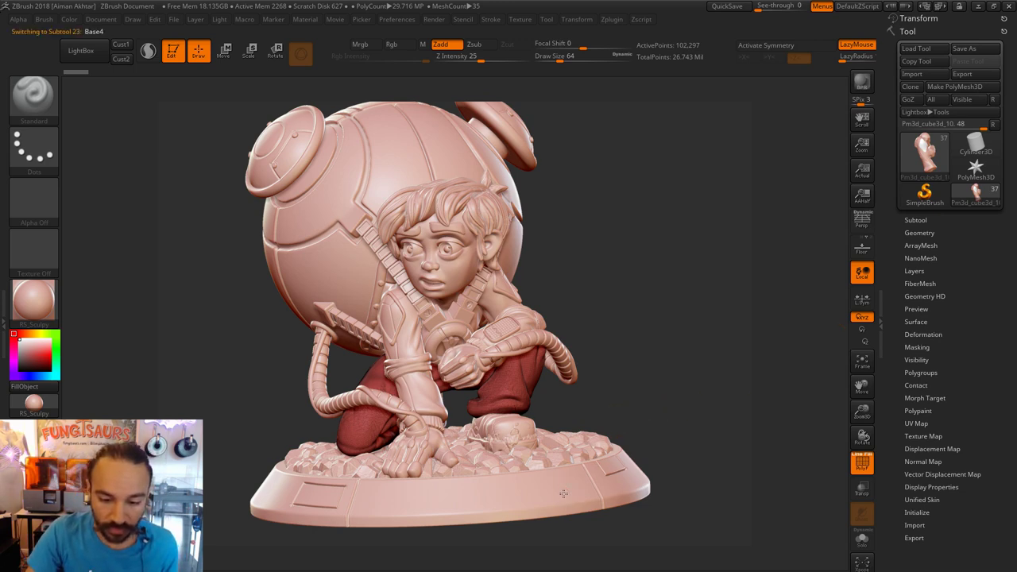
pyautogui.keyDown('alt'); pyautogui.click(530, 463); pyautogui.keyUp('alt')
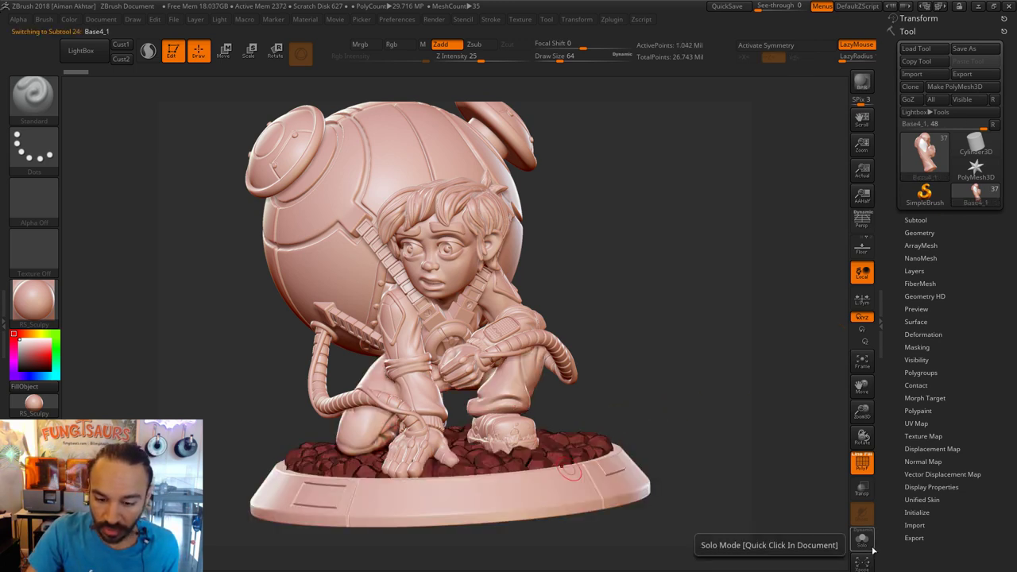
pyautogui.click(862, 540)
pyautogui.moveTo(683, 382); pyautogui.dragTo(683, 457)
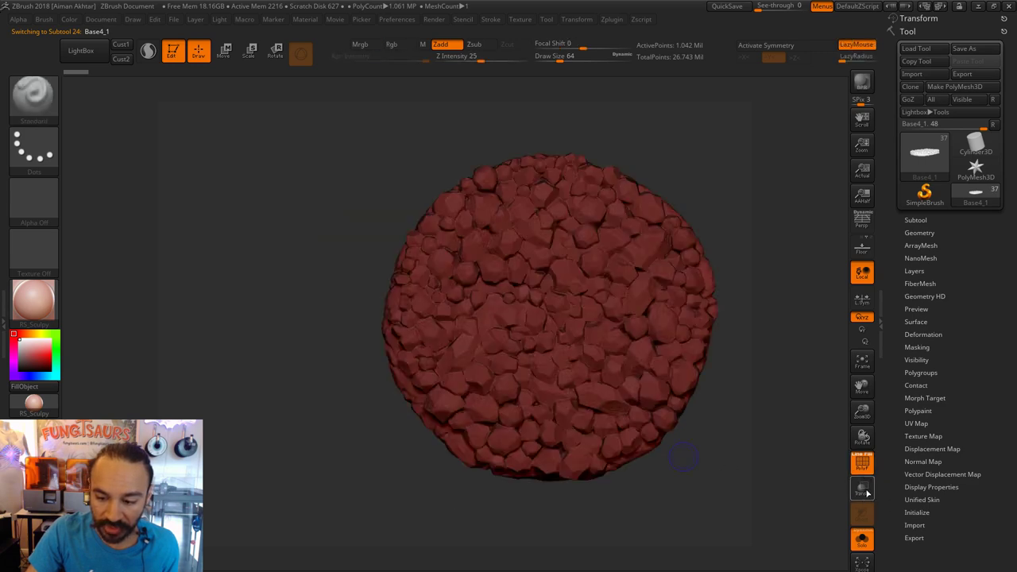
pyautogui.click(855, 460)
pyautogui.keyDown('alt'); pyautogui.moveTo(781, 398); pyautogui.dragTo(723, 444); pyautogui.keyUp('alt')
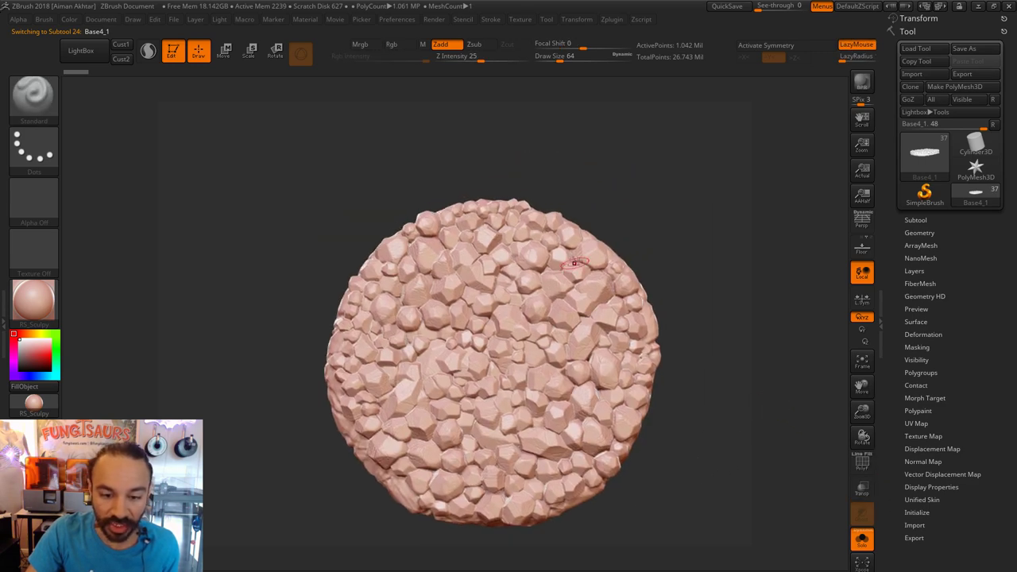
pyautogui.keyDown('alt'); pyautogui.moveTo(692, 527); pyautogui.dragTo(700, 543); pyautogui.keyUp('alt')
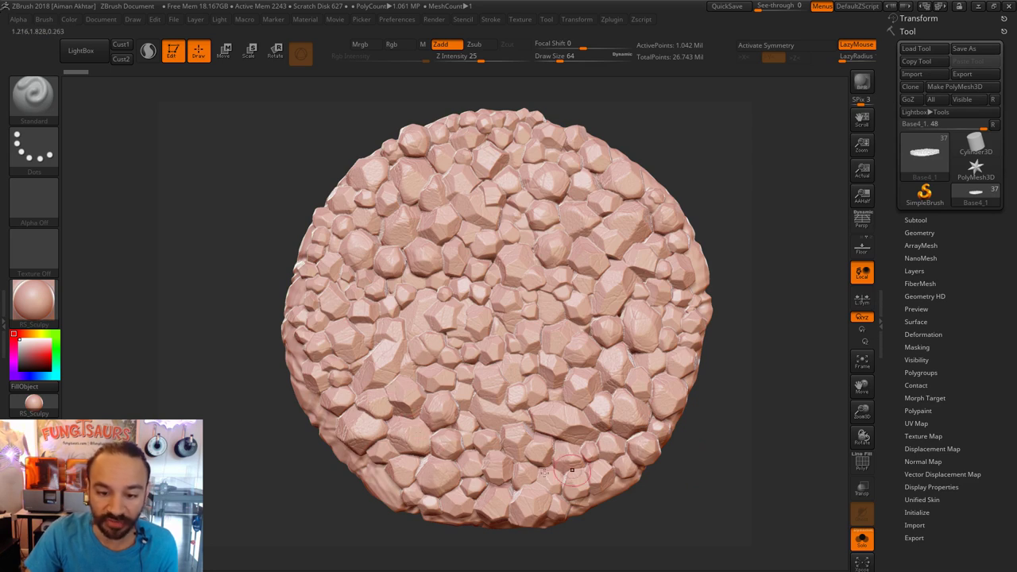
# End the isolation of the rocks, select the hair subtool, and isolate it with Solo to inspect its strands.
pyautogui.click(861, 540)
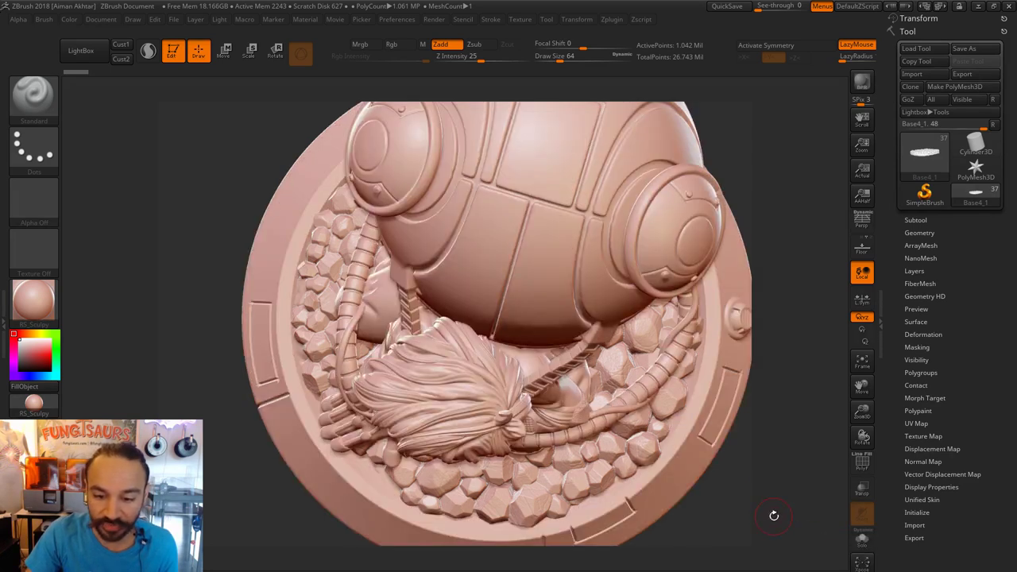
pyautogui.moveTo(773, 517); pyautogui.dragTo(781, 440)
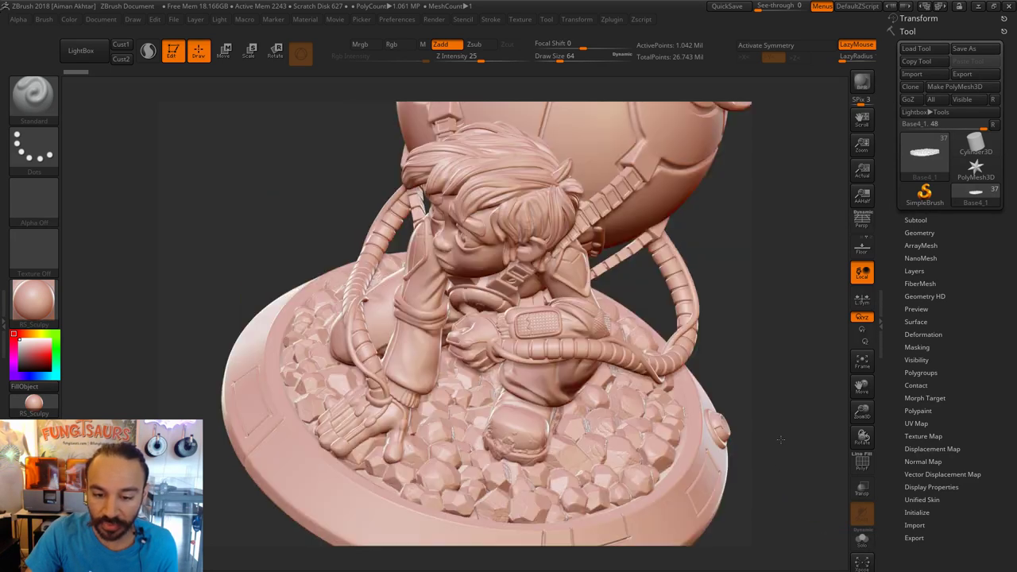
pyautogui.keyDown('alt'); pyautogui.click(531, 184); pyautogui.keyUp('alt')
pyautogui.click(862, 541)
pyautogui.keyDown('alt'); pyautogui.moveTo(719, 340); pyautogui.dragTo(686, 503); pyautogui.keyUp('alt')
pyautogui.keyDown('alt'); pyautogui.moveTo(796, 277); pyautogui.dragTo(730, 481); pyautogui.keyUp('alt')
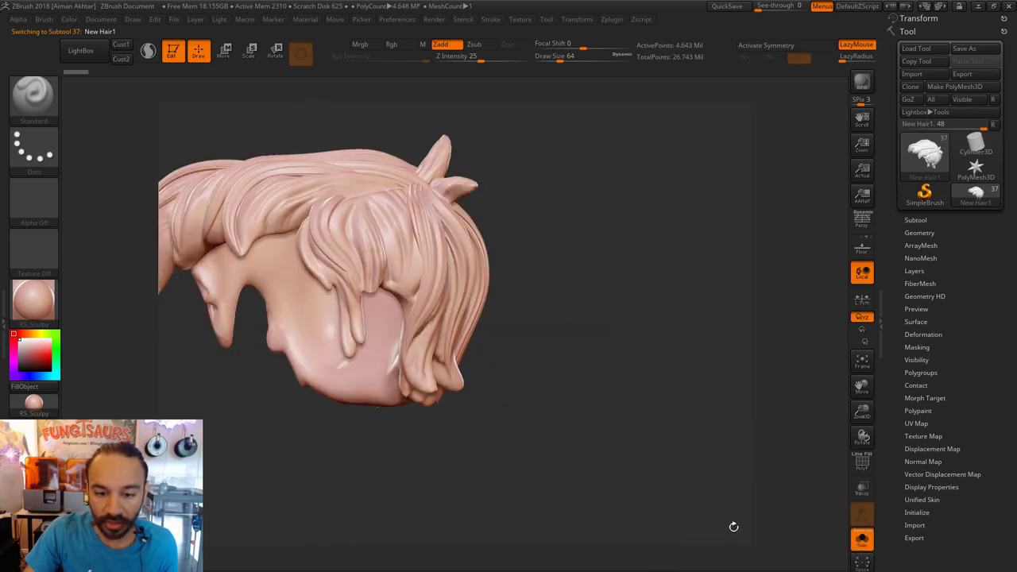
pyautogui.moveTo(638, 456); pyautogui.dragTo(792, 426)
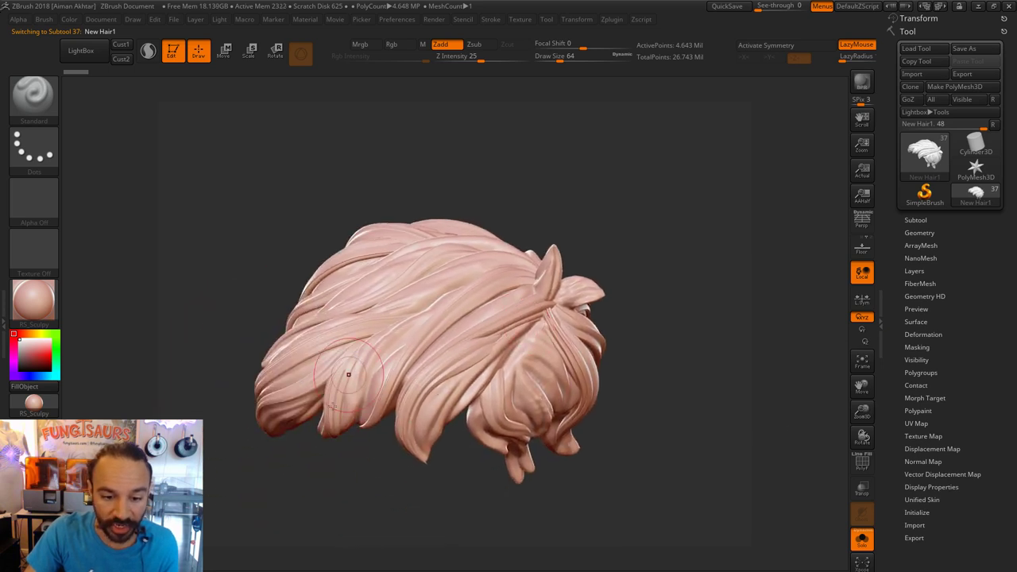
pyautogui.moveTo(749, 420); pyautogui.dragTo(655, 419)
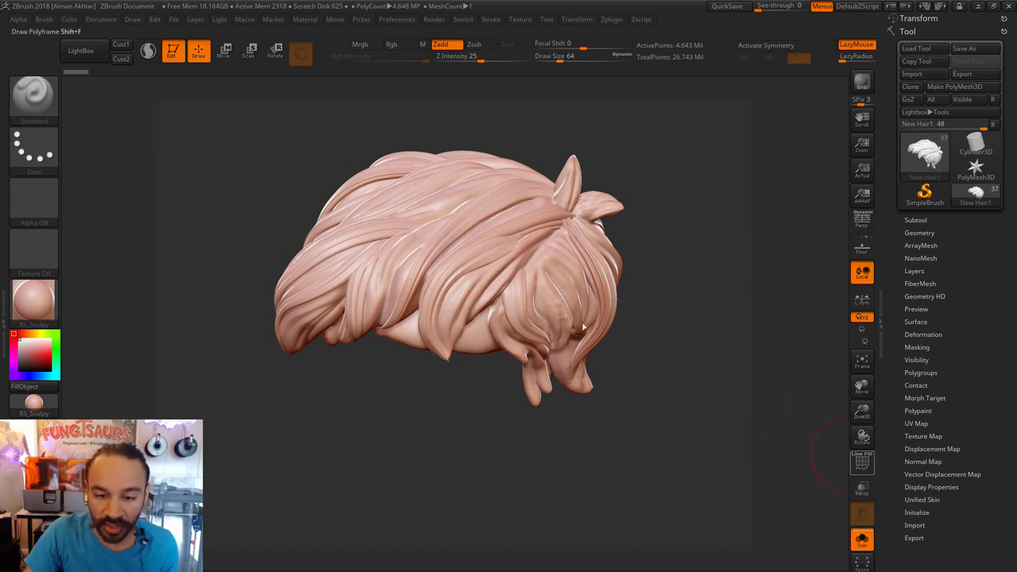
# Display PolyFrame on the isolated hair to examine its polygroups, and bring back the full model with PolyFrame off.
pyautogui.click(861, 463)
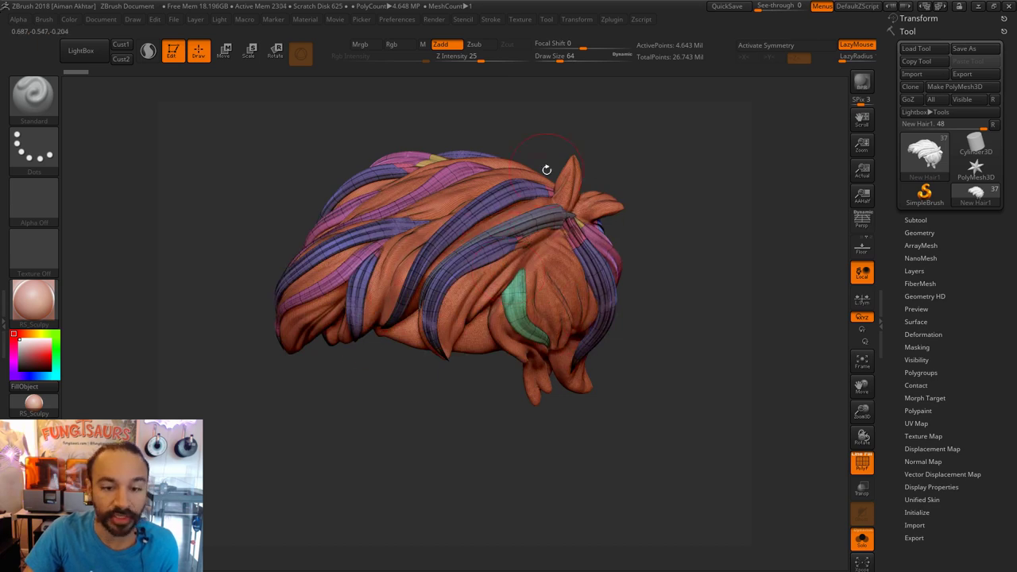
pyautogui.moveTo(693, 371); pyautogui.dragTo(775, 389)
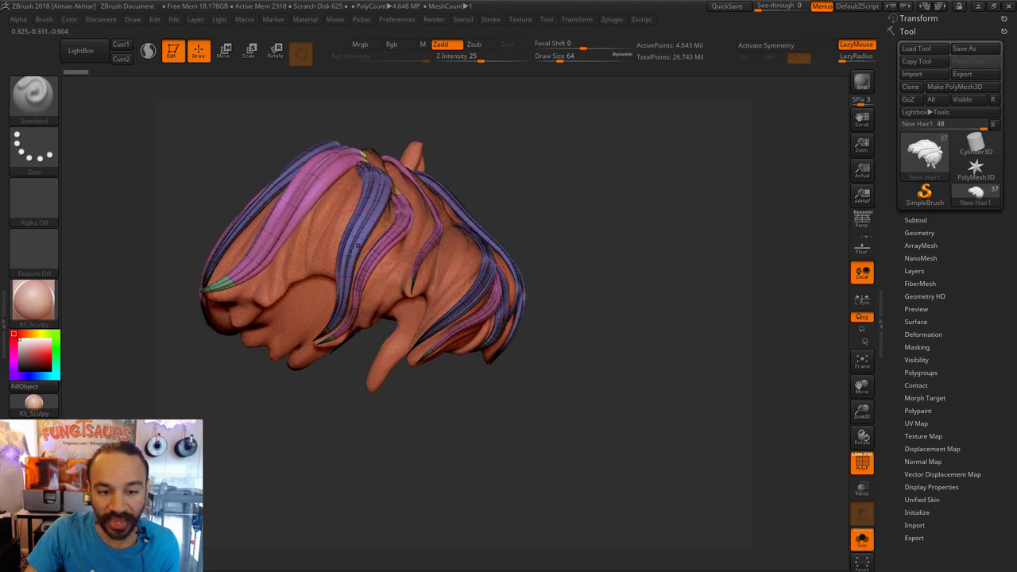
pyautogui.moveTo(665, 408); pyautogui.dragTo(783, 421)
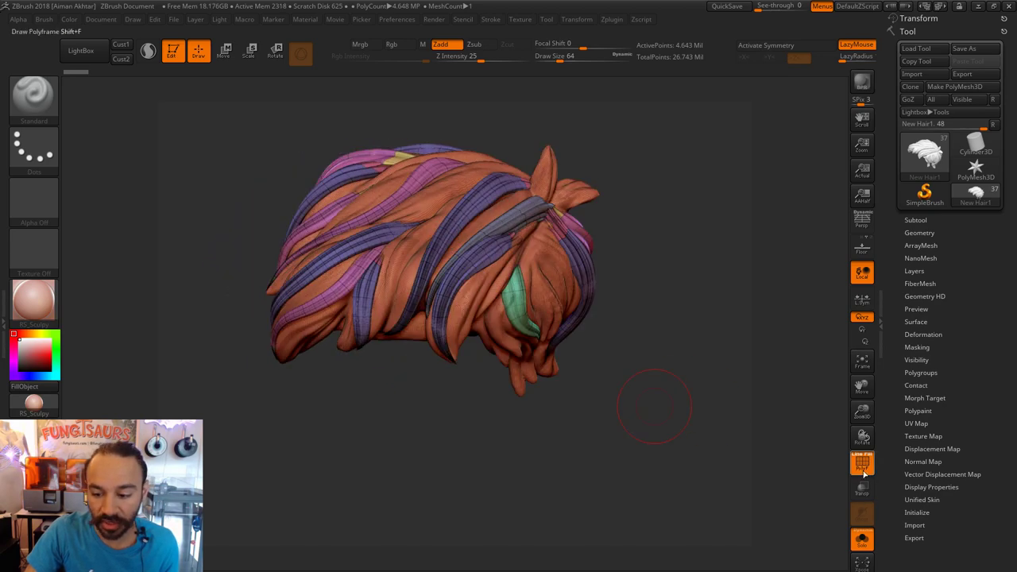
pyautogui.click(862, 540)
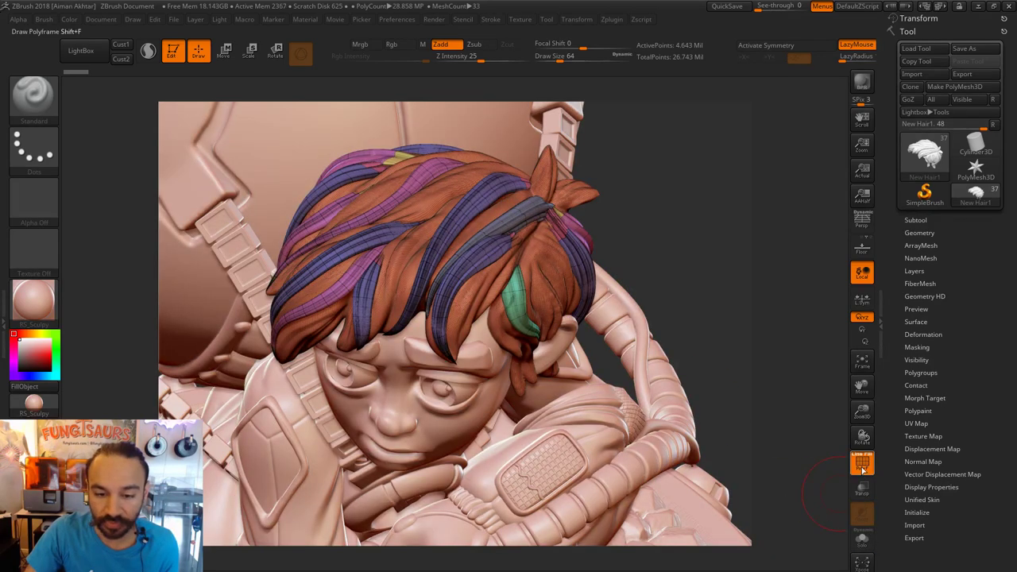
pyautogui.click(863, 469)
pyautogui.press('f')
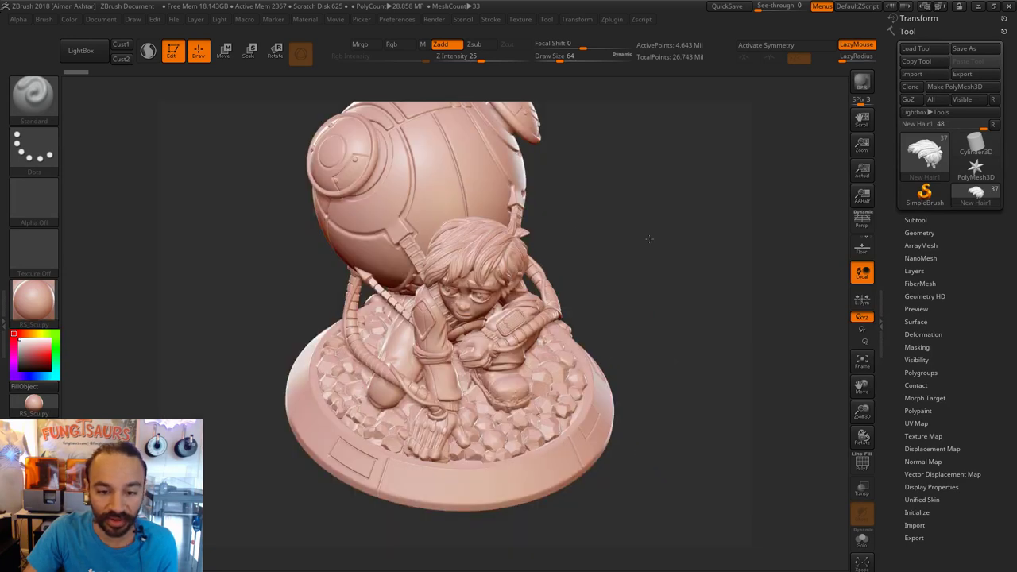
# Inspect the whole figure and its face up close, and select the eye subtool.
pyautogui.moveTo(669, 238); pyautogui.dragTo(671, 230)
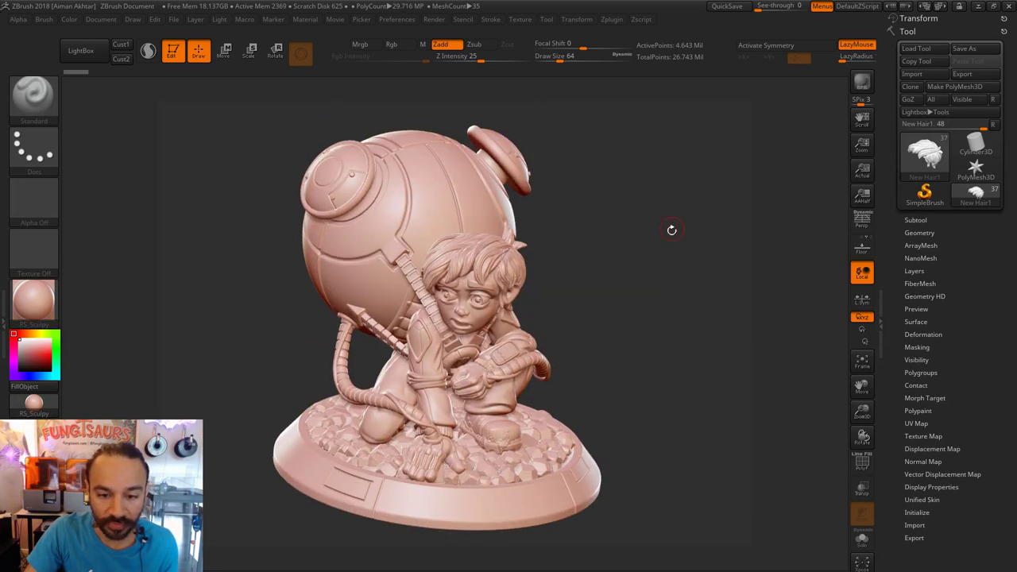
pyautogui.moveTo(676, 320); pyautogui.dragTo(675, 321)
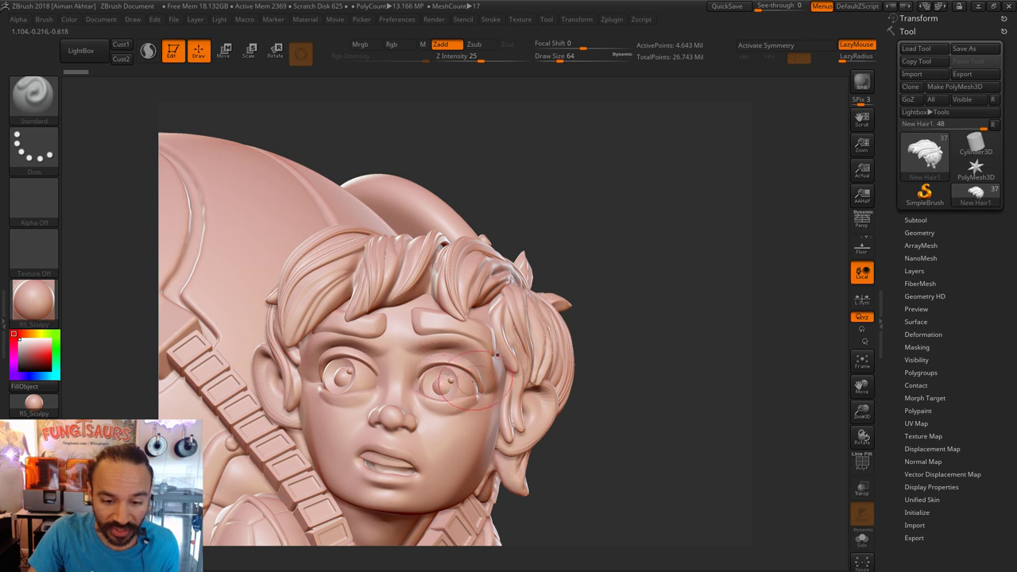
pyautogui.keyDown('alt'); pyautogui.click(441, 381); pyautogui.keyUp('alt')
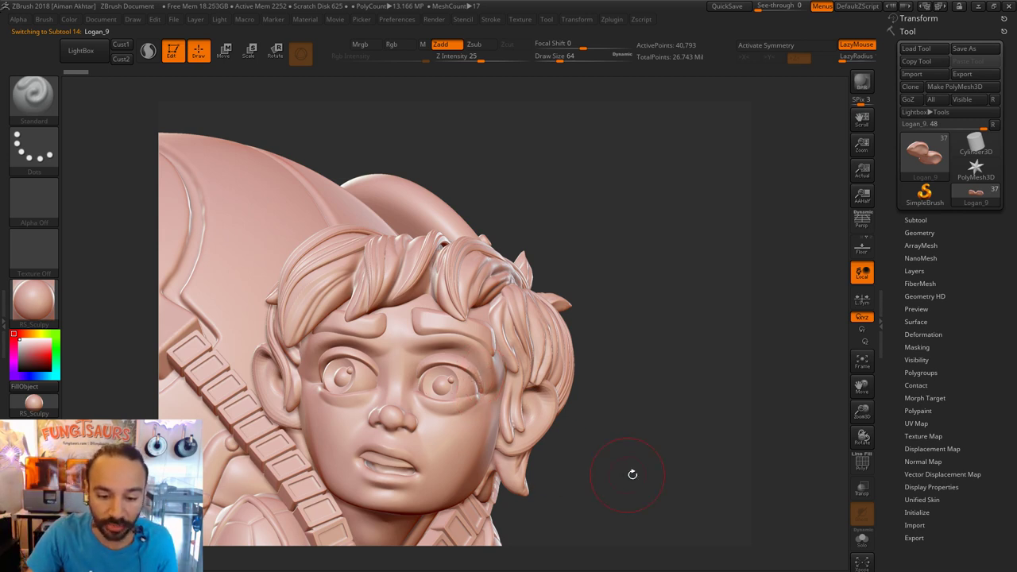
pyautogui.moveTo(661, 476); pyautogui.dragTo(696, 447)
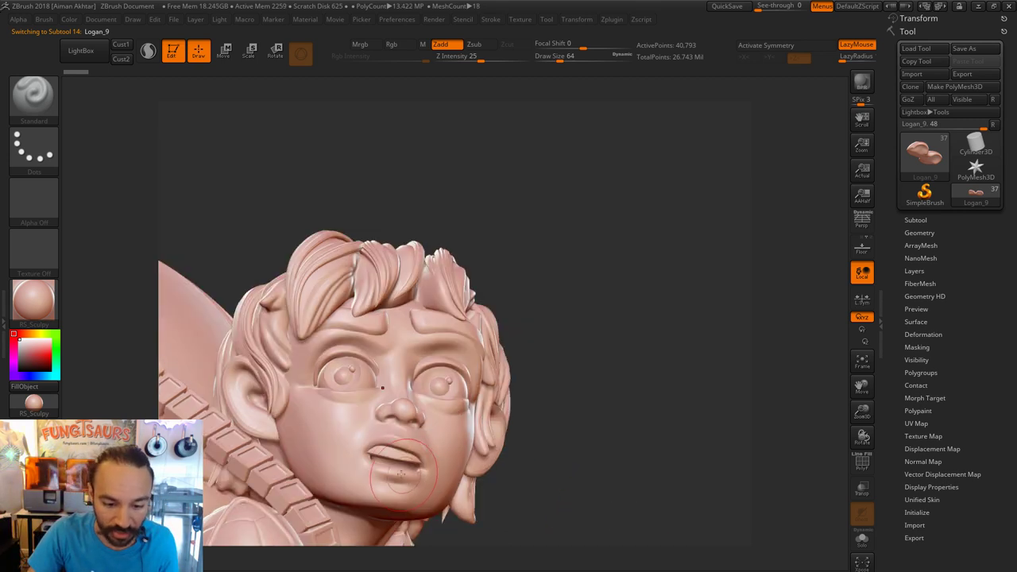
# Select the teeth subtool in the open mouth and adjust the teeth with the Move brush at draw size 104.
pyautogui.keyDown('alt'); pyautogui.click(387, 455); pyautogui.keyUp('alt')
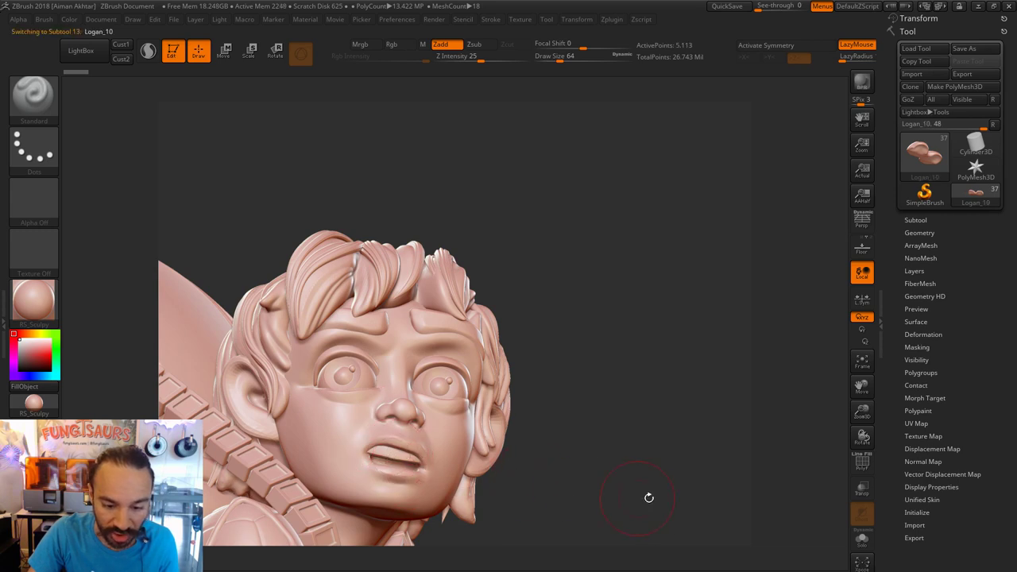
pyautogui.moveTo(649, 498); pyautogui.dragTo(685, 498)
pyautogui.moveTo(526, 480); pyautogui.dragTo(588, 479)
pyautogui.press('b')
pyautogui.press('m')
pyautogui.press('v')
pyautogui.press('s')
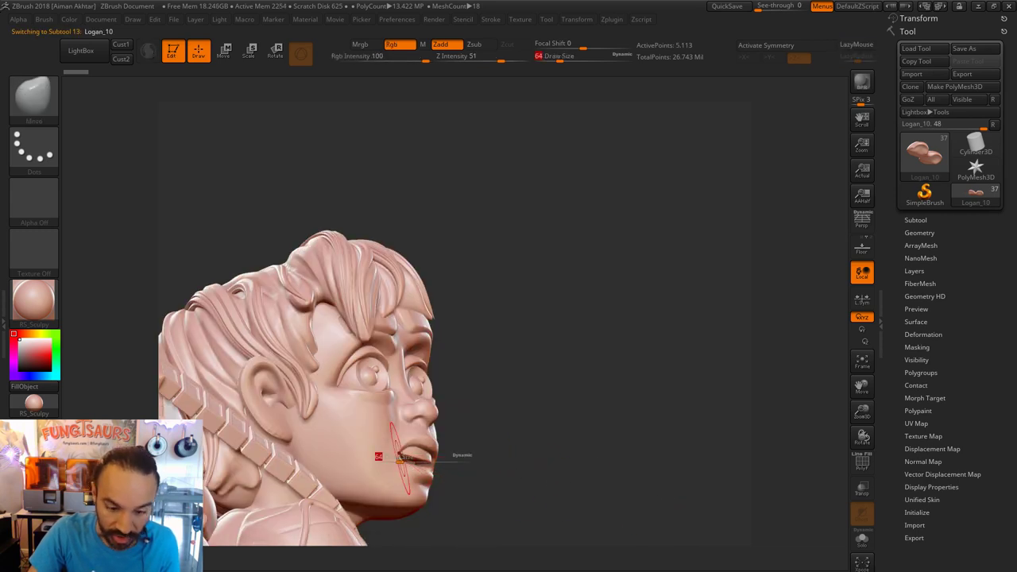
pyautogui.moveTo(377, 458); pyautogui.dragTo(398, 457)
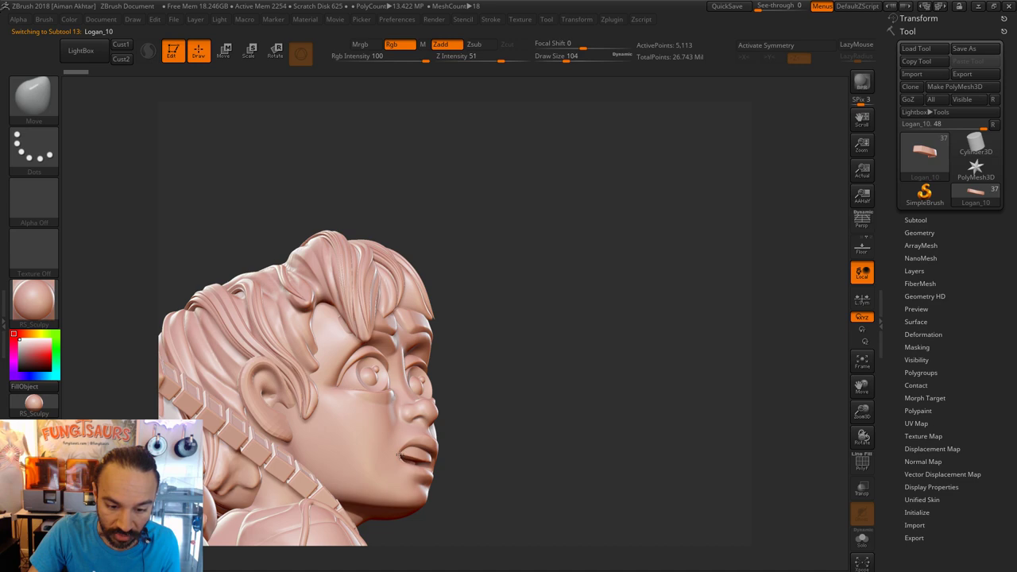
pyautogui.moveTo(485, 477); pyautogui.dragTo(389, 455)
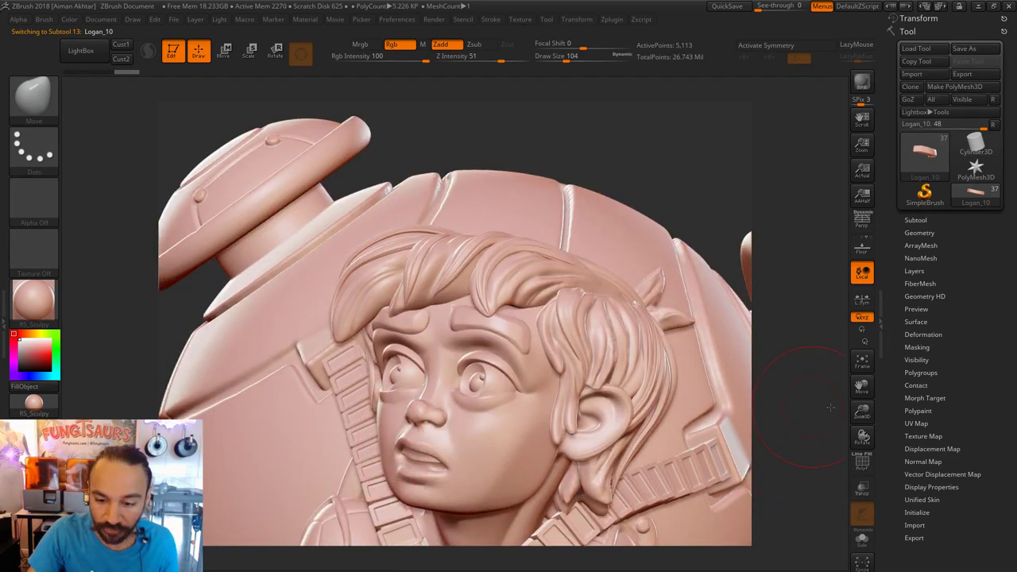
# Select the ears subtool, display PolyFrame, and divide the ears once to subdivision level 2.
pyautogui.moveTo(799, 453); pyautogui.dragTo(588, 424)
pyautogui.keyDown('alt'); pyautogui.click(587, 424); pyautogui.keyUp('alt')
pyautogui.click(861, 460)
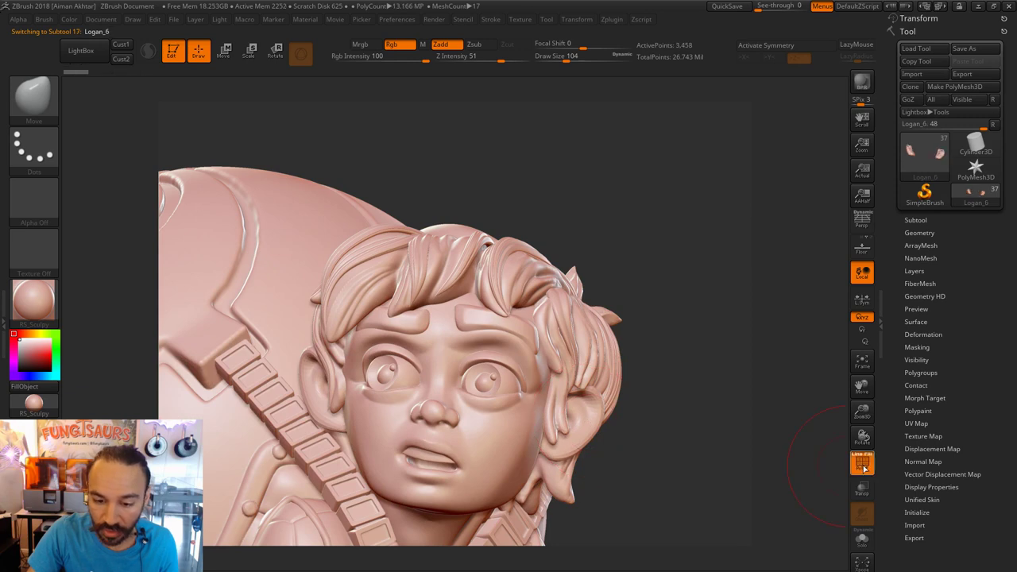
pyautogui.click(921, 232)
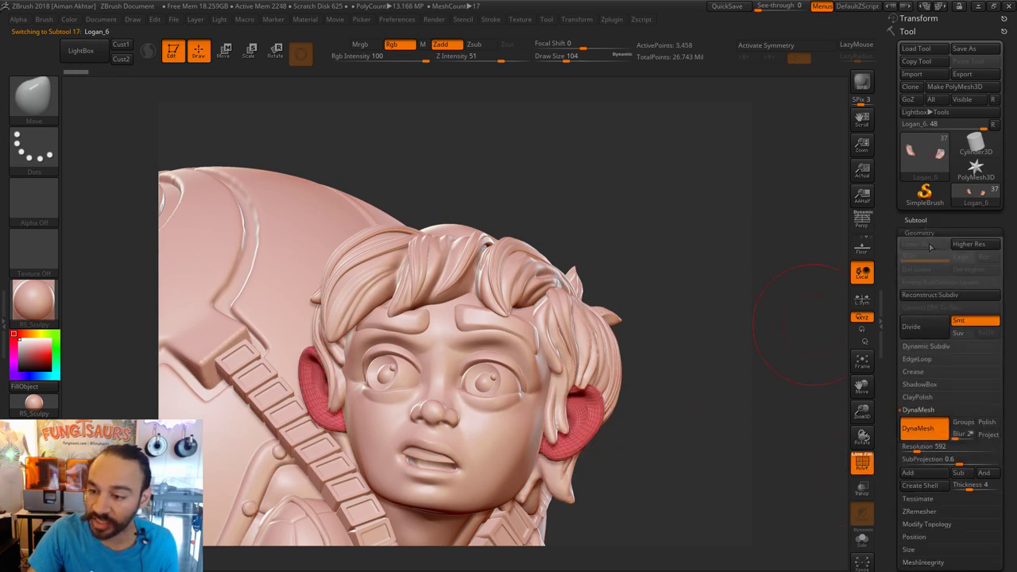
pyautogui.hotkey('ctrl', 'd')
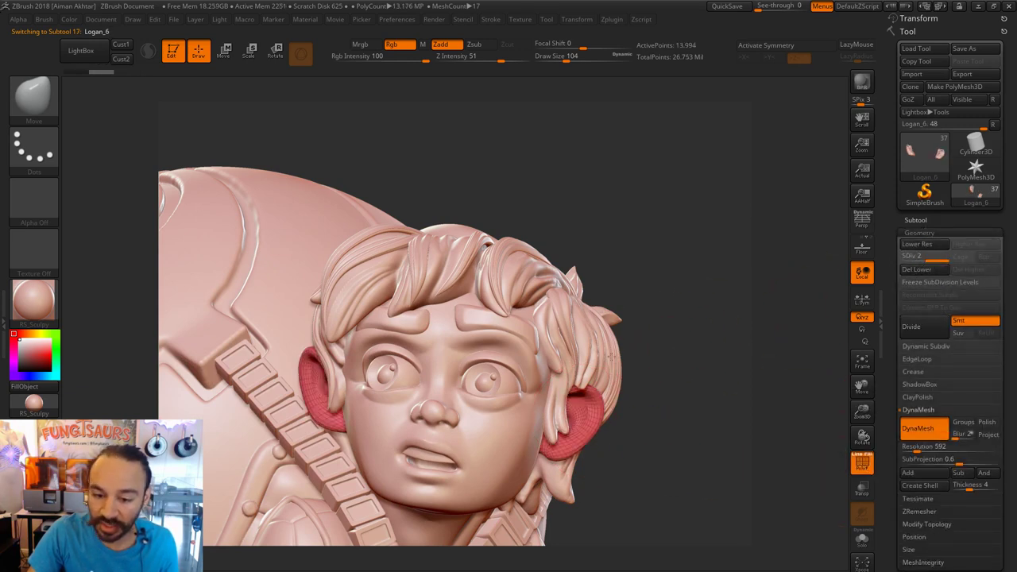
# Select the hair subtool, turn off PolyFrame, and inspect the complete figure and base from several angles.
pyautogui.keyDown('alt'); pyautogui.click(610, 357); pyautogui.keyUp('alt')
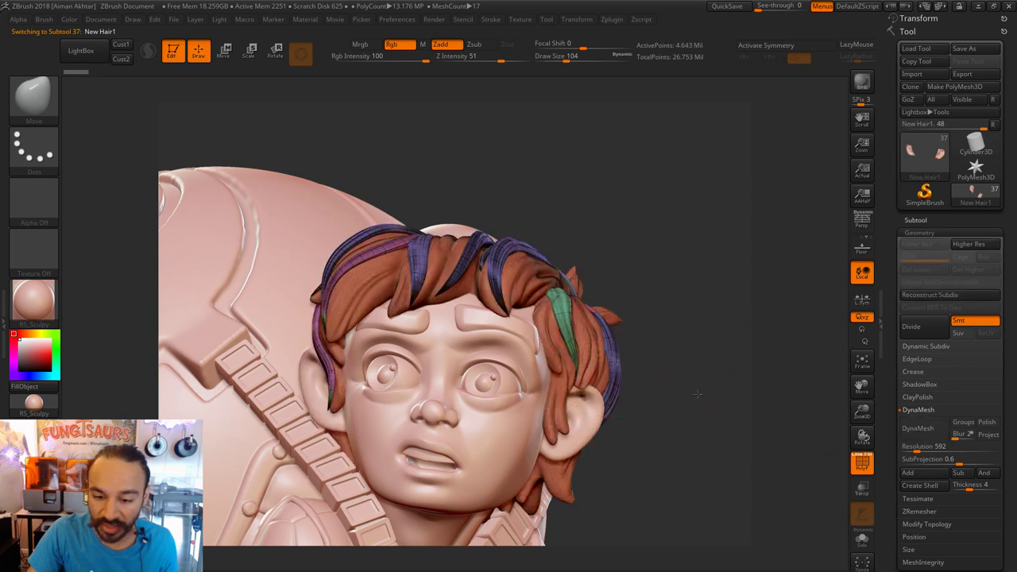
pyautogui.press('f')
pyautogui.hotkey('shift', 'f')
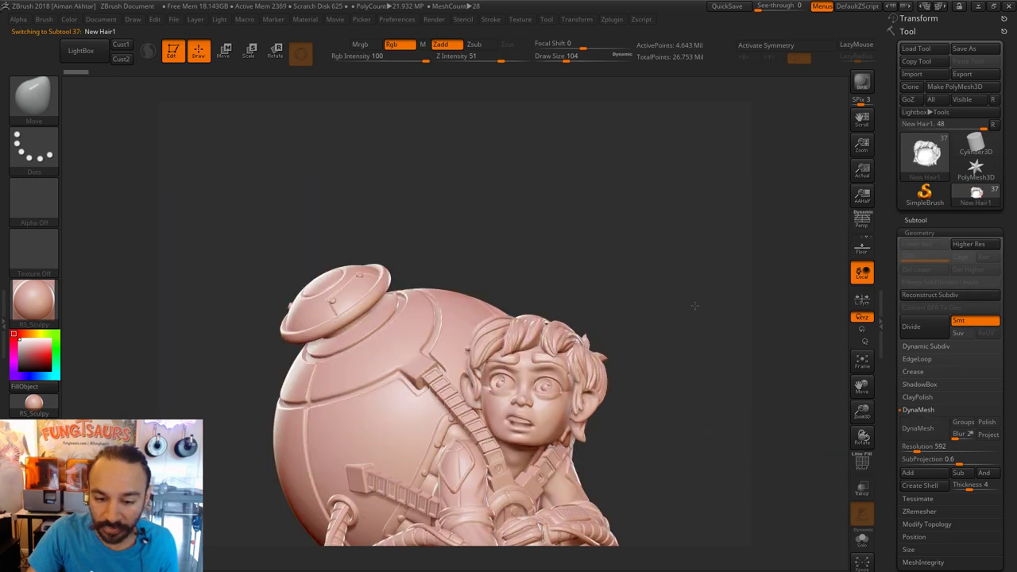
pyautogui.moveTo(695, 305); pyautogui.dragTo(691, 394)
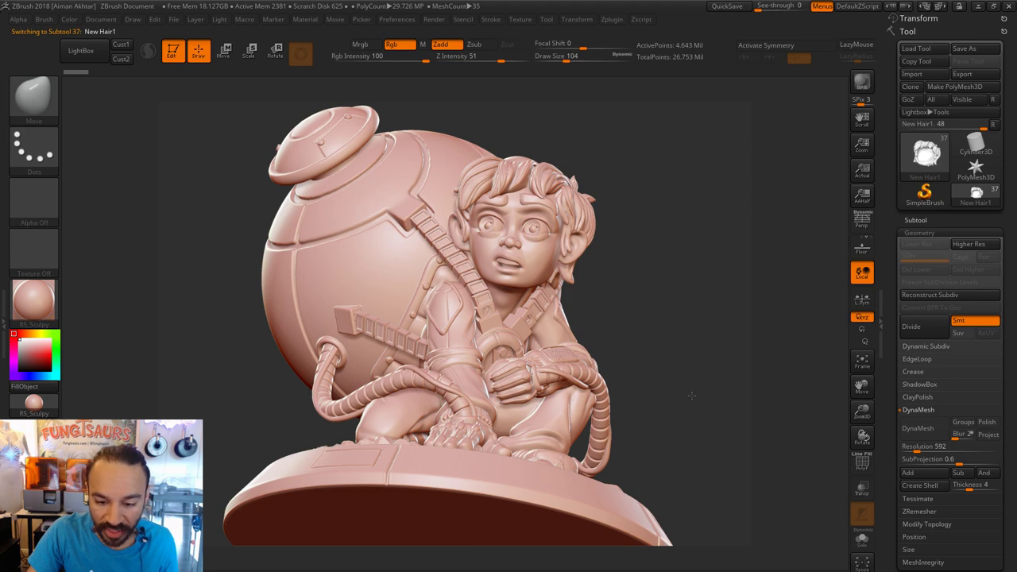
pyautogui.moveTo(674, 438)
pyautogui.mouseDown()
pyautogui.moveTo(559, 429)
pyautogui.moveTo(713, 421)
pyautogui.moveTo(623, 478)
pyautogui.mouseUp()
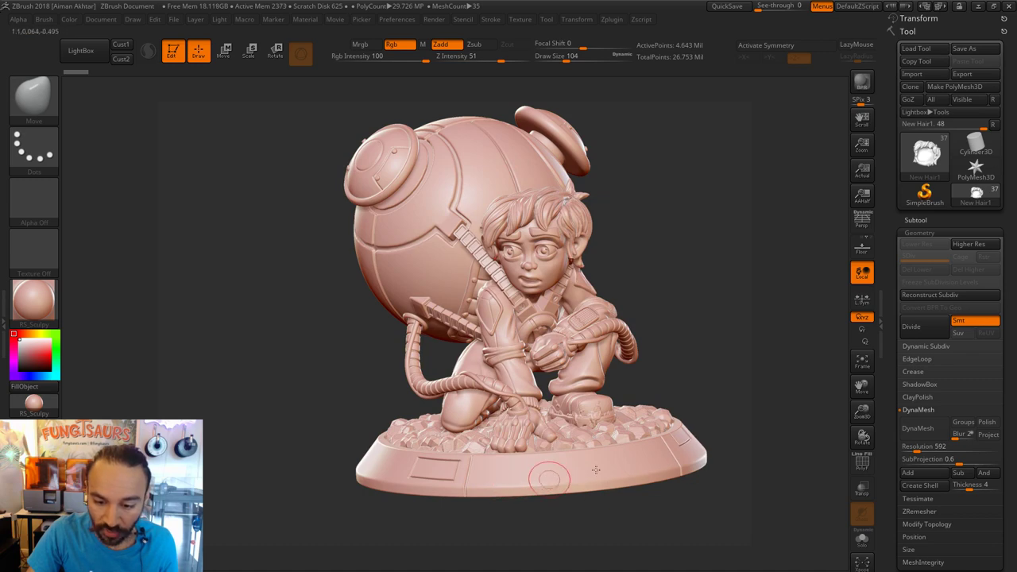
pyautogui.moveTo(682, 513)
pyautogui.mouseDown()
pyautogui.moveTo(634, 529)
pyautogui.moveTo(524, 524)
pyautogui.mouseUp()
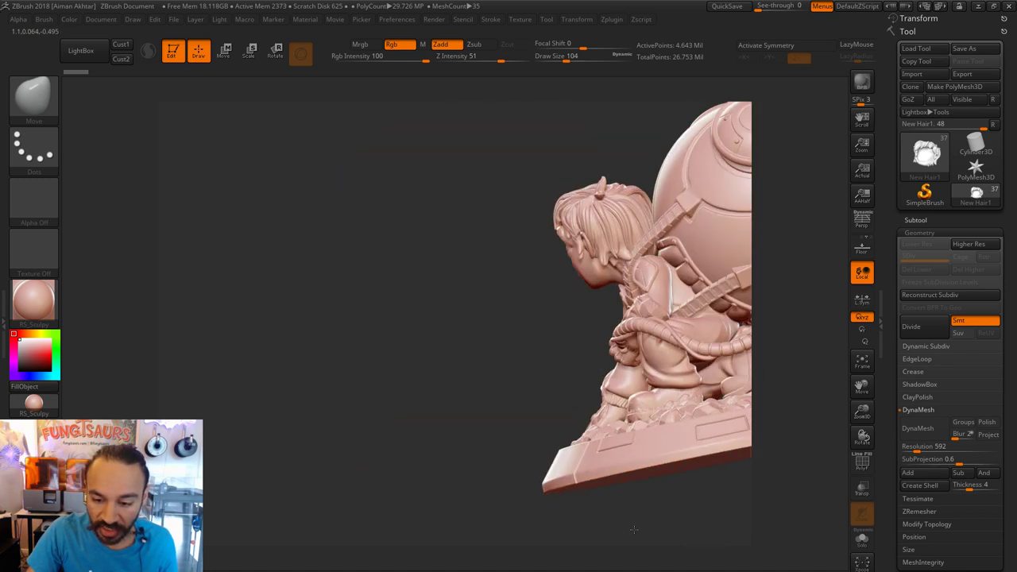
pyautogui.moveTo(688, 528); pyautogui.dragTo(698, 528)
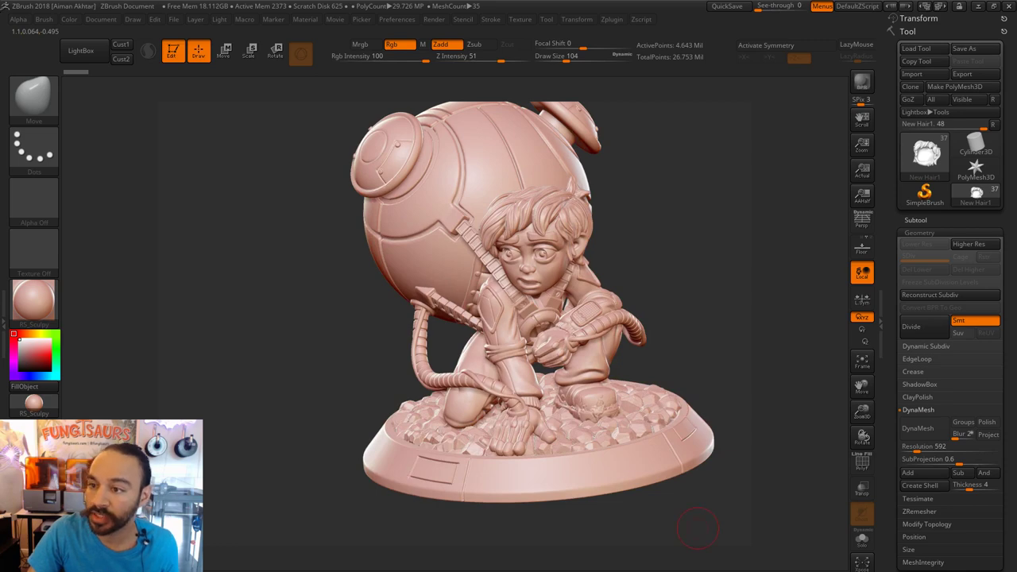
# Minimize the modelling window, switch to the web browser, and open mold3dacademy.com/#ws-intro.
pyautogui.click(976, 7)
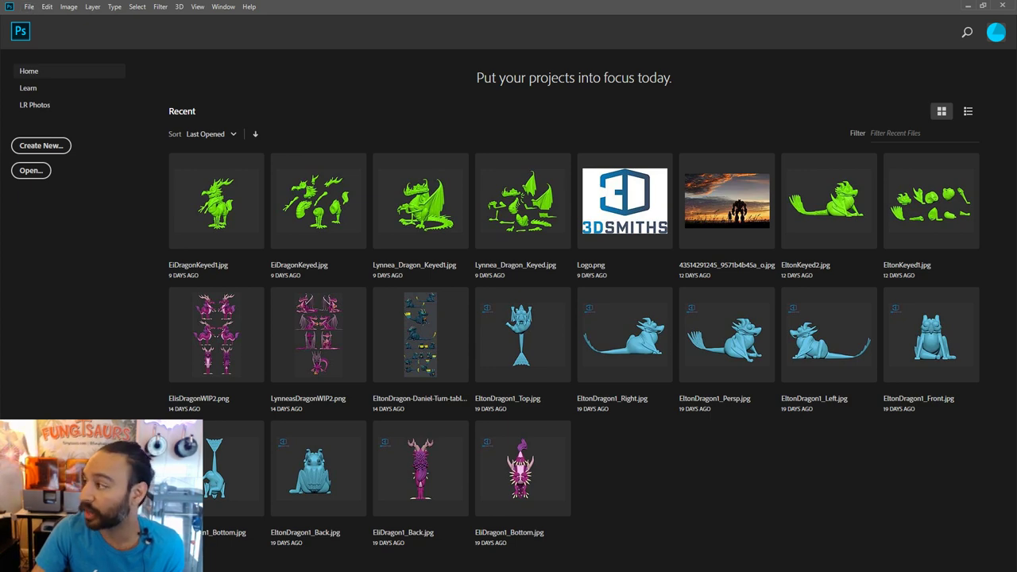
pyautogui.moveTo(0, 7); pyautogui.dragTo(326, 0)
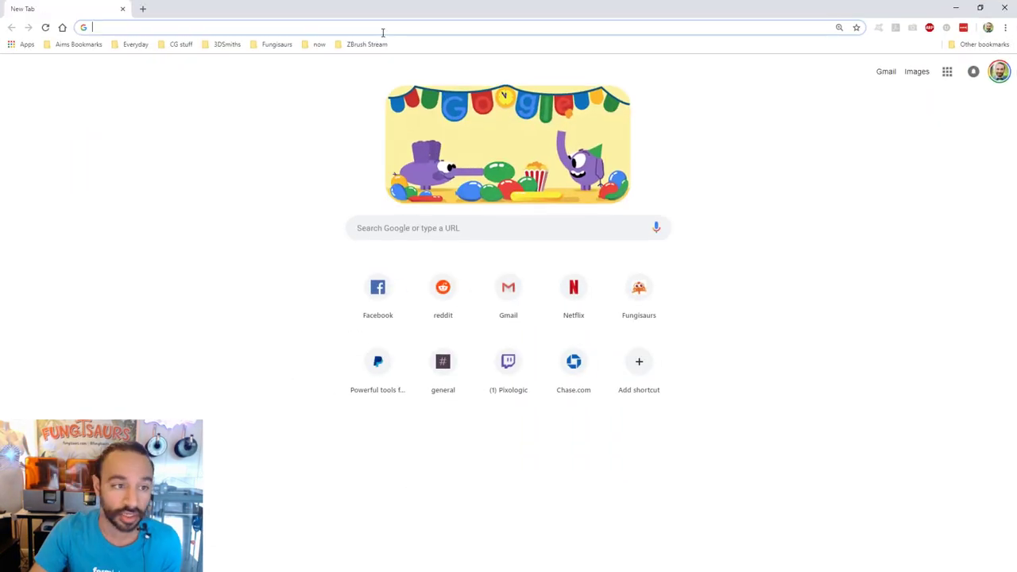
pyautogui.write('mold3dacademy.com/#ws-intro')
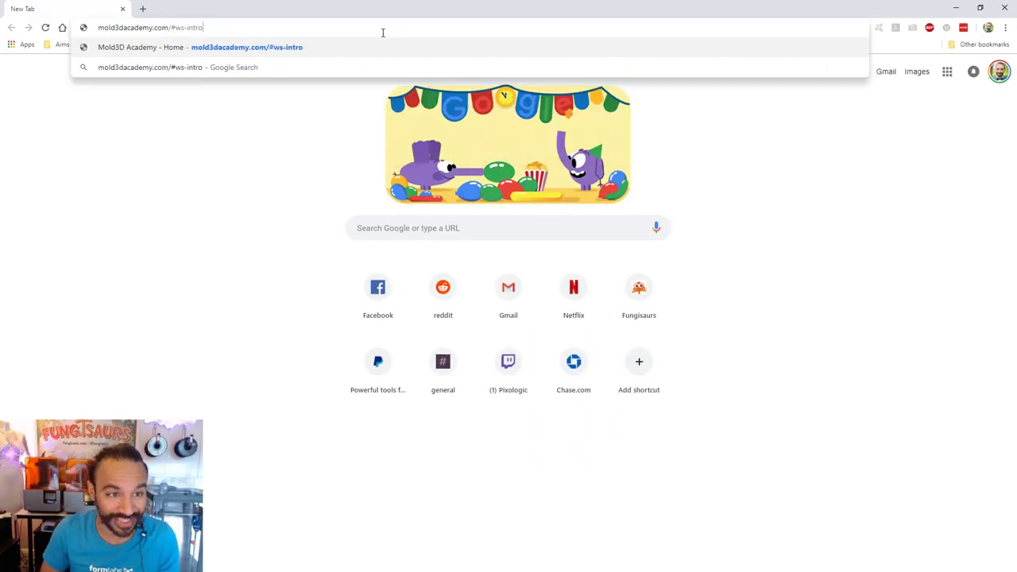
pyautogui.press('Return')
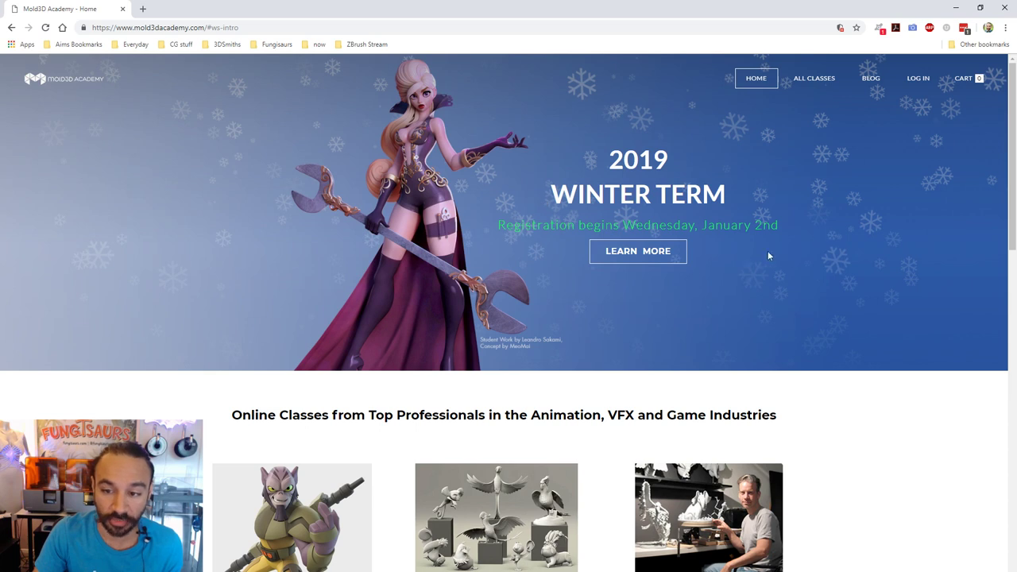
# Open the self-paced class "3D Printing for ZBrush Artists" and look over the start of its page.
pyautogui.moveTo(819, 80)
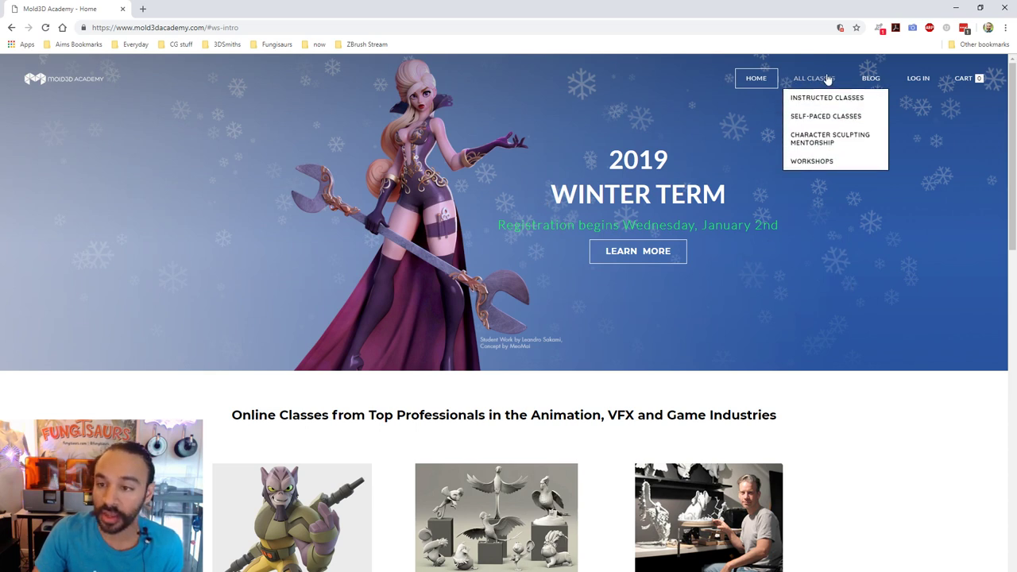
pyautogui.moveTo(818, 119)
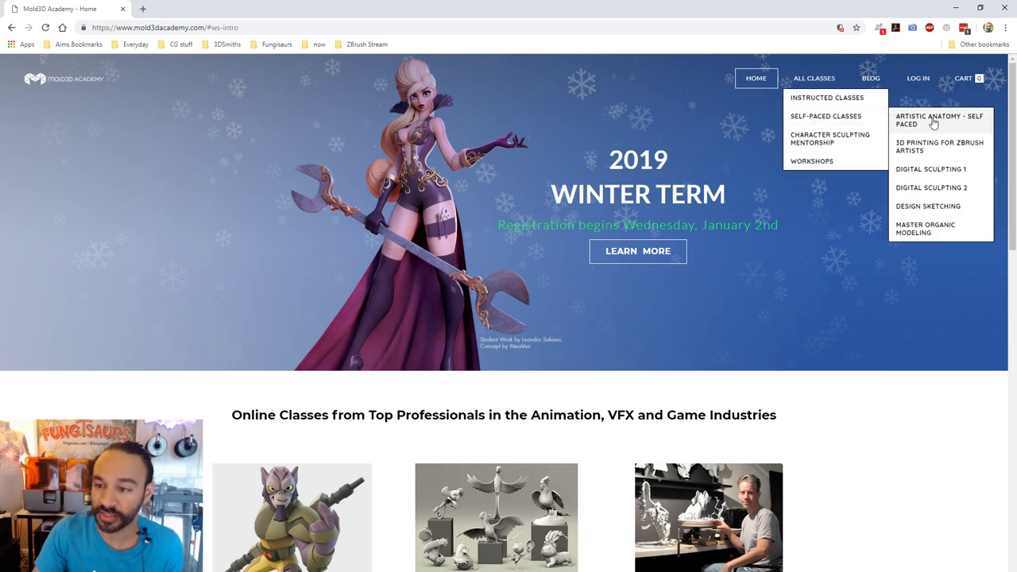
pyautogui.click(919, 151)
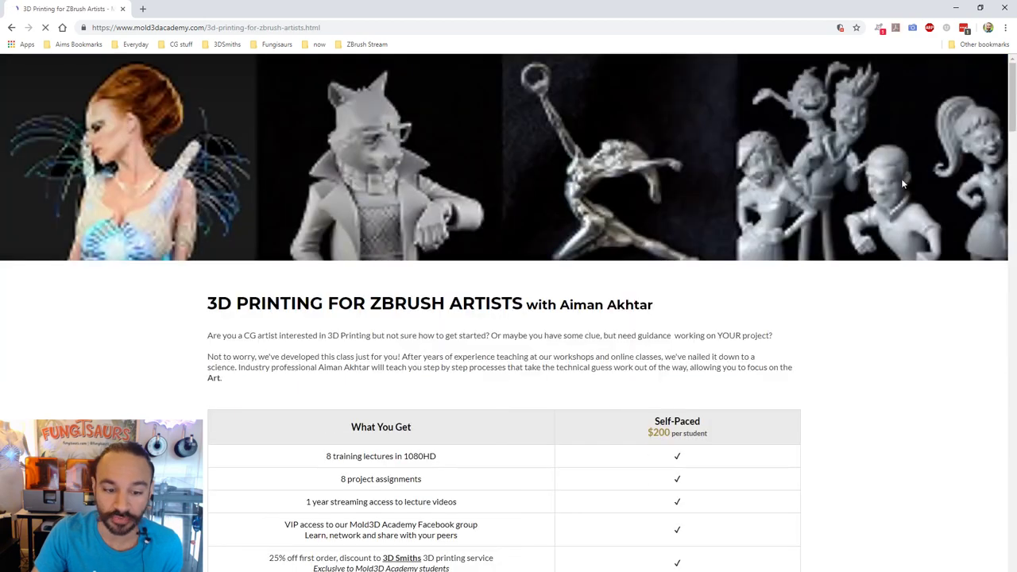
pyautogui.scroll(-3, 949, 307)
pyautogui.scroll(3, 949, 309)
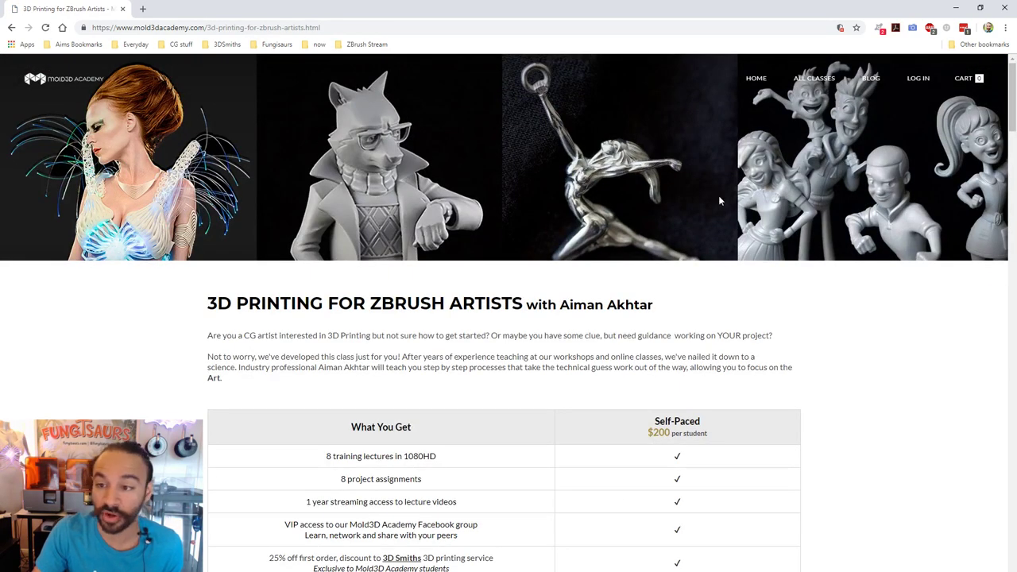
# Look through the class page's offer table, overview, lesson plan, student gallery and testimonials, and highlight its web address.
pyautogui.scroll(-2, 838, 340)
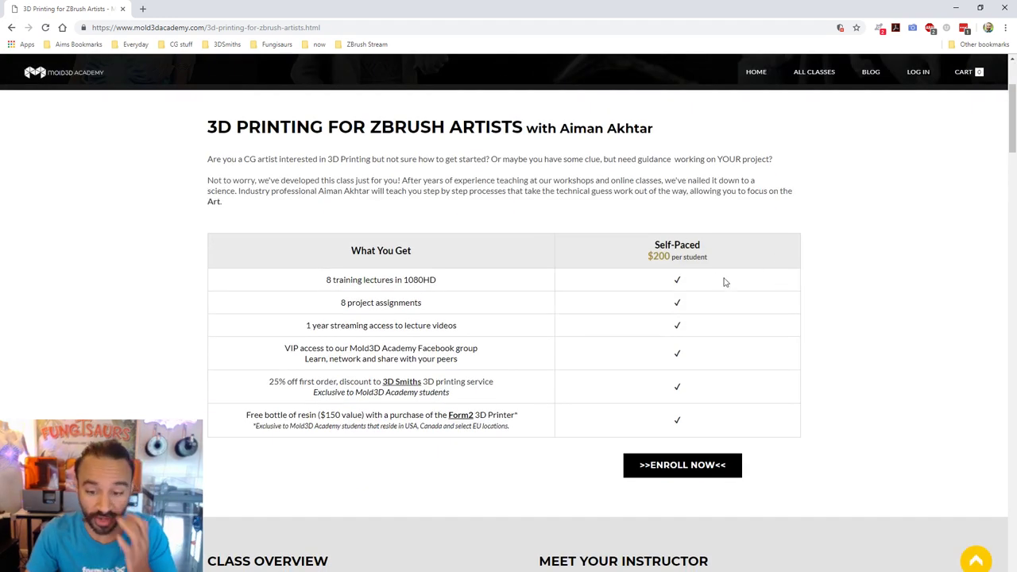
pyautogui.scroll(-1, 838, 289)
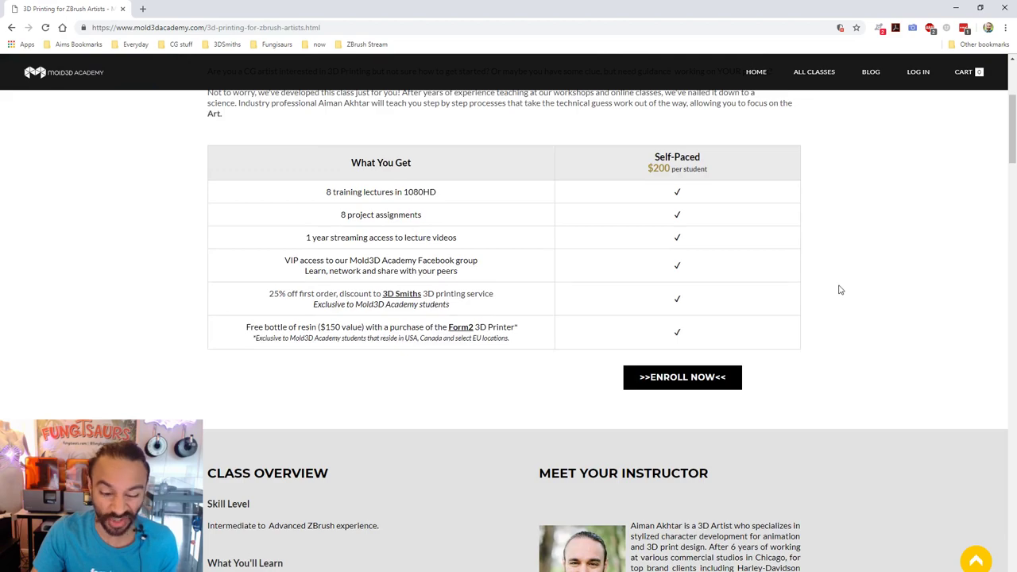
pyautogui.scroll(-4, 839, 292)
pyautogui.scroll(-2, 838, 294)
pyautogui.scroll(-1, 838, 292)
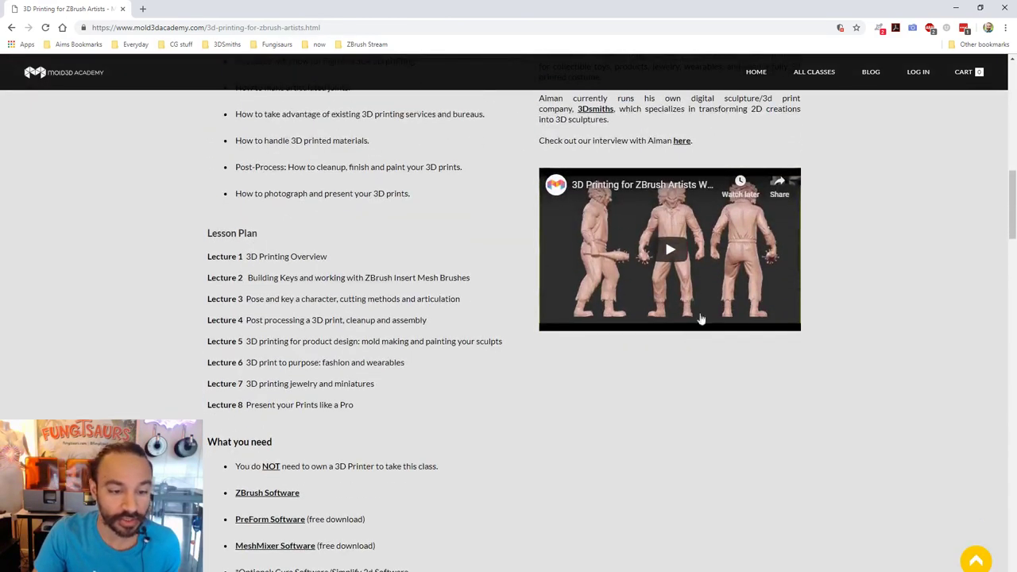
pyautogui.scroll(-6, 696, 426)
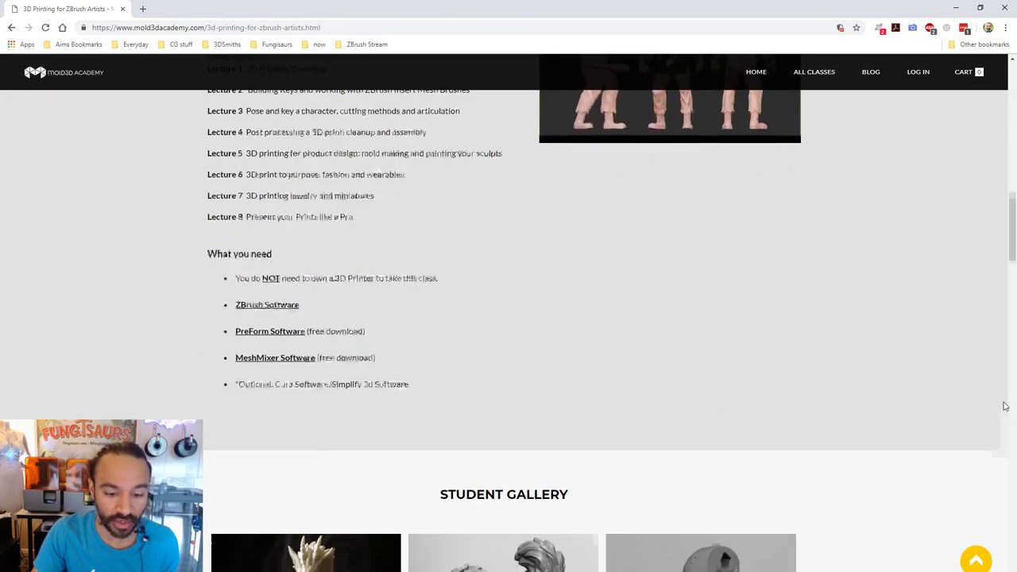
pyautogui.scroll(-6, 901, 323)
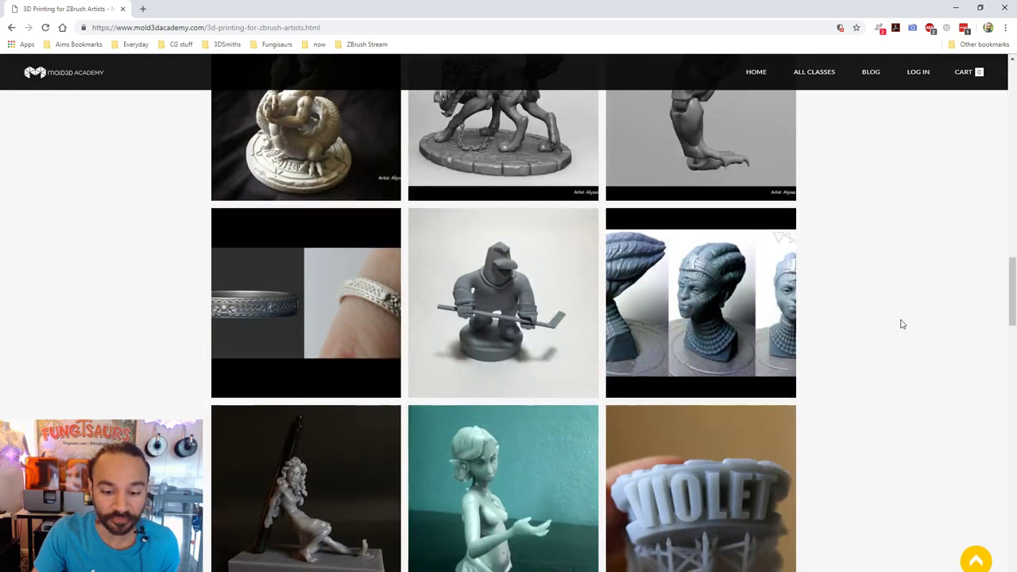
pyautogui.scroll(-10, 901, 330)
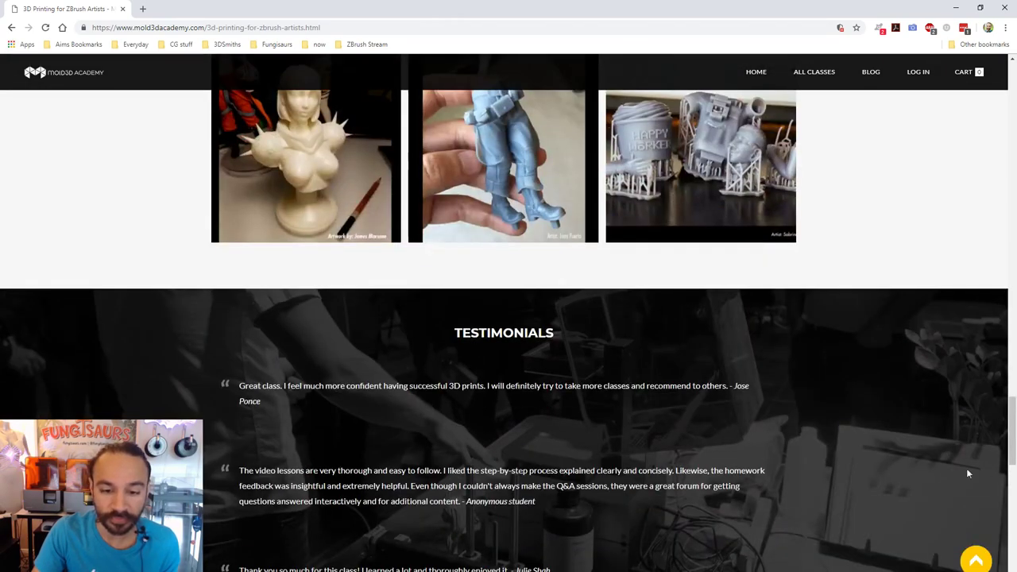
pyautogui.scroll(20, 913, 474)
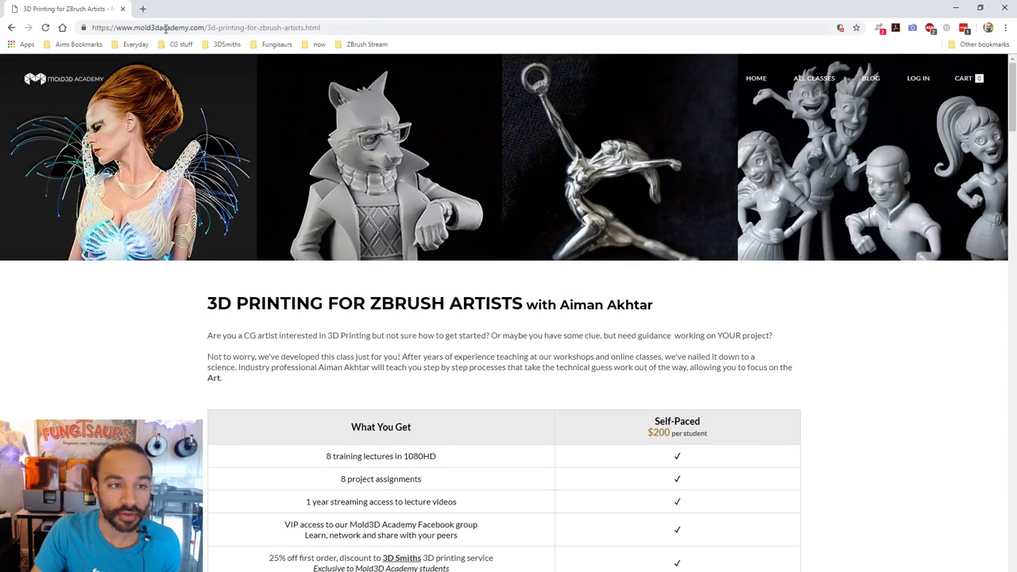
pyautogui.click(191, 29)
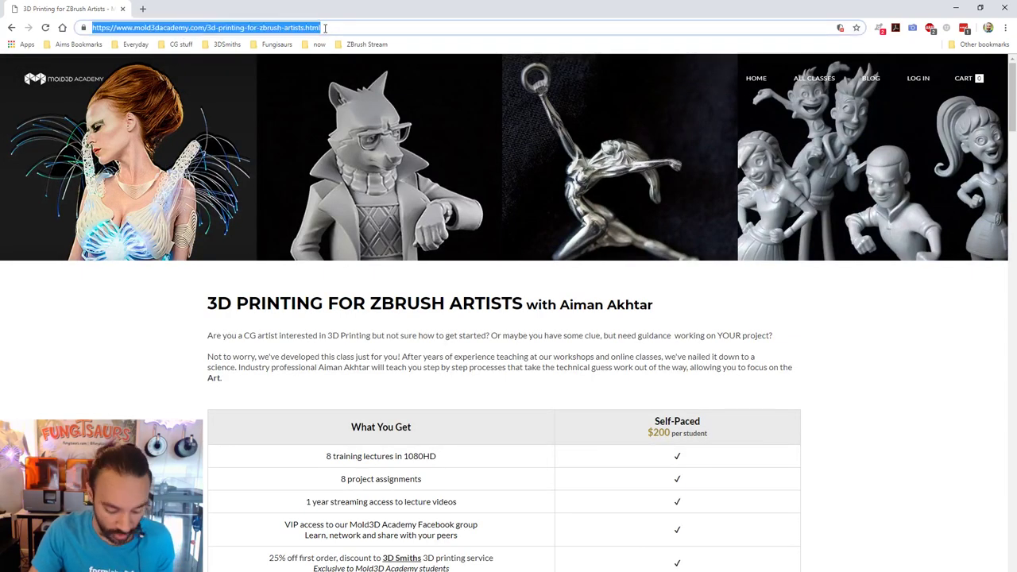
# Close the browser, switch to Photoshop, and open the Space Pilgrim logo GIF from the Downloads folder.
pyautogui.click(1005, 7)
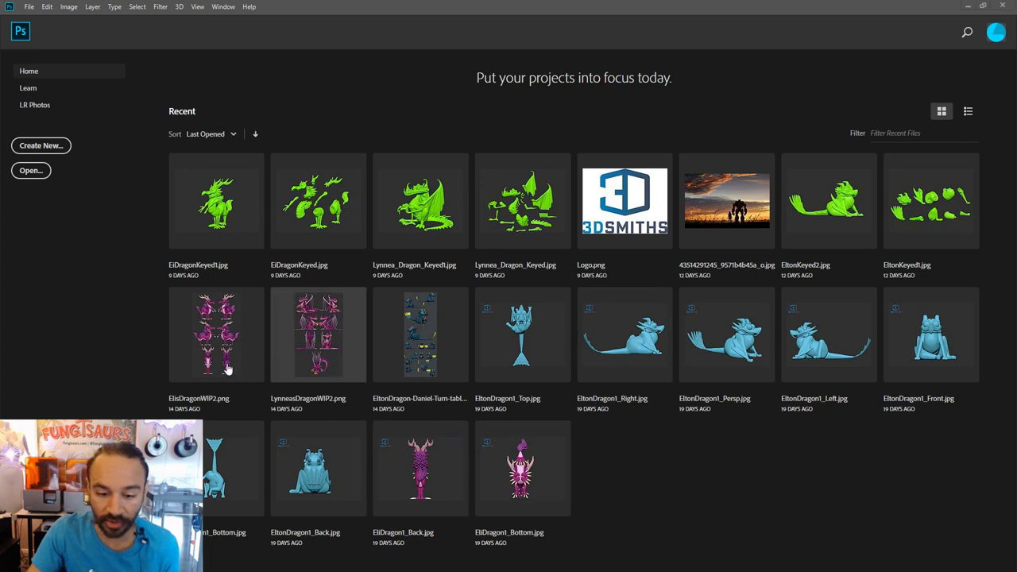
pyautogui.click(30, 7)
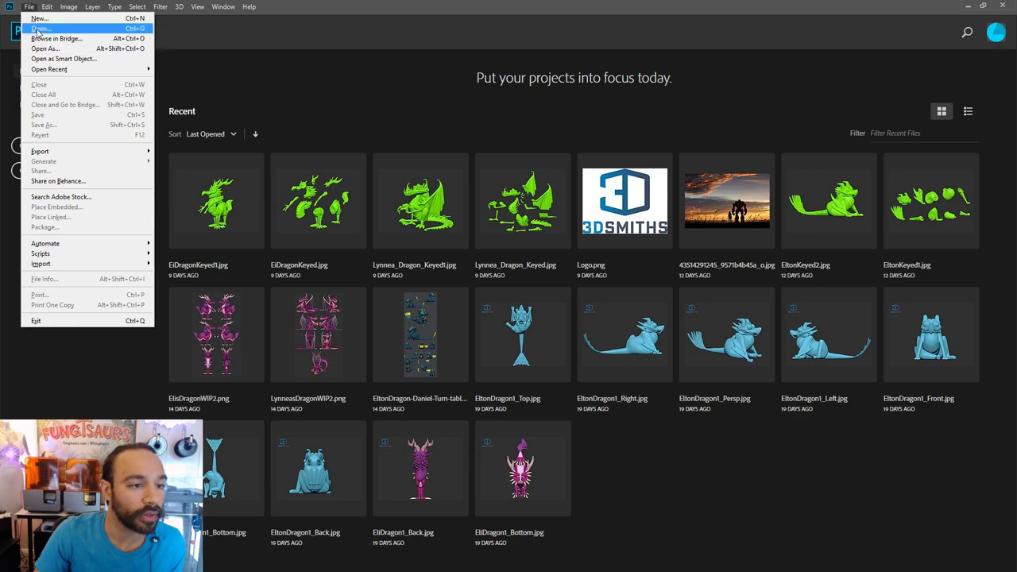
pyautogui.click(38, 30)
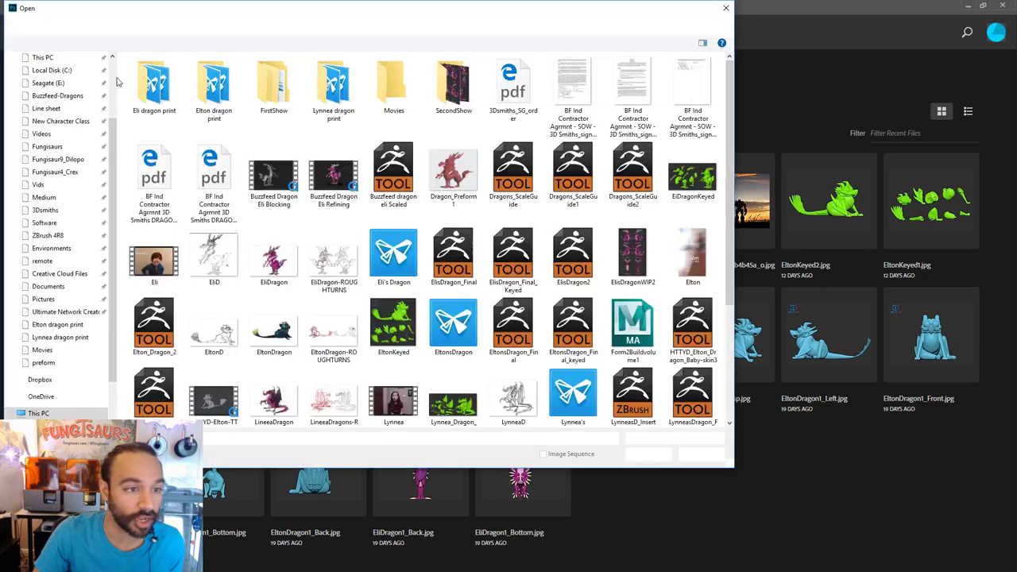
pyautogui.click(44, 103)
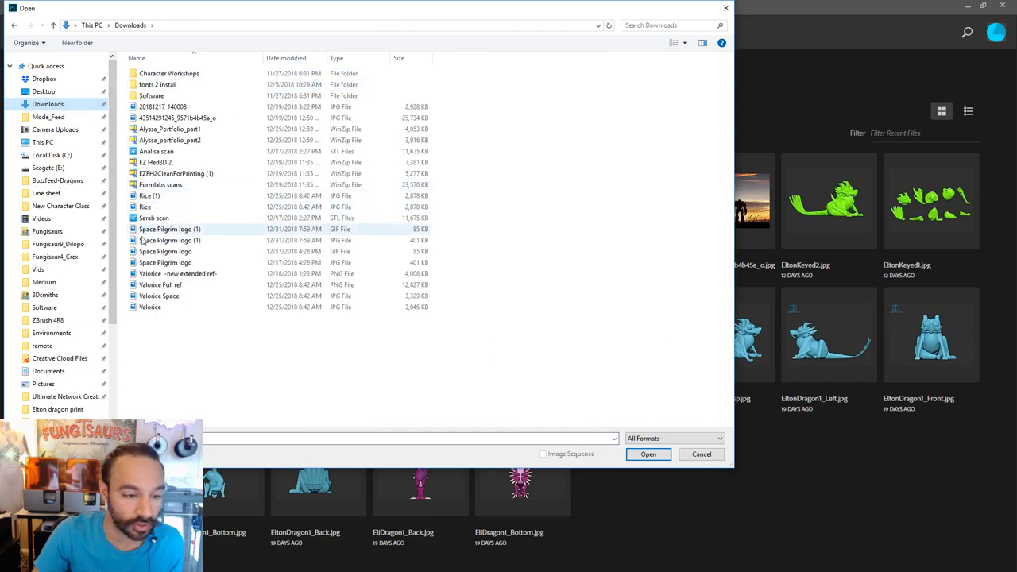
pyautogui.click(165, 253)
pyautogui.click(648, 453)
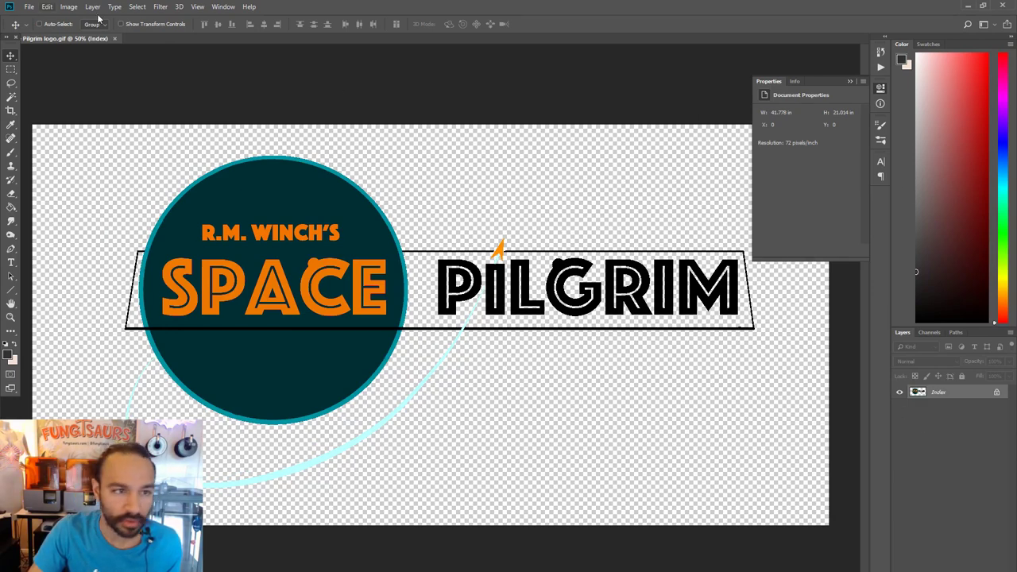
# Convert the logo image to RGB Color mode, then duplicate its layer with the original hidden.
pyautogui.click(68, 6)
pyautogui.moveTo(103, 18)
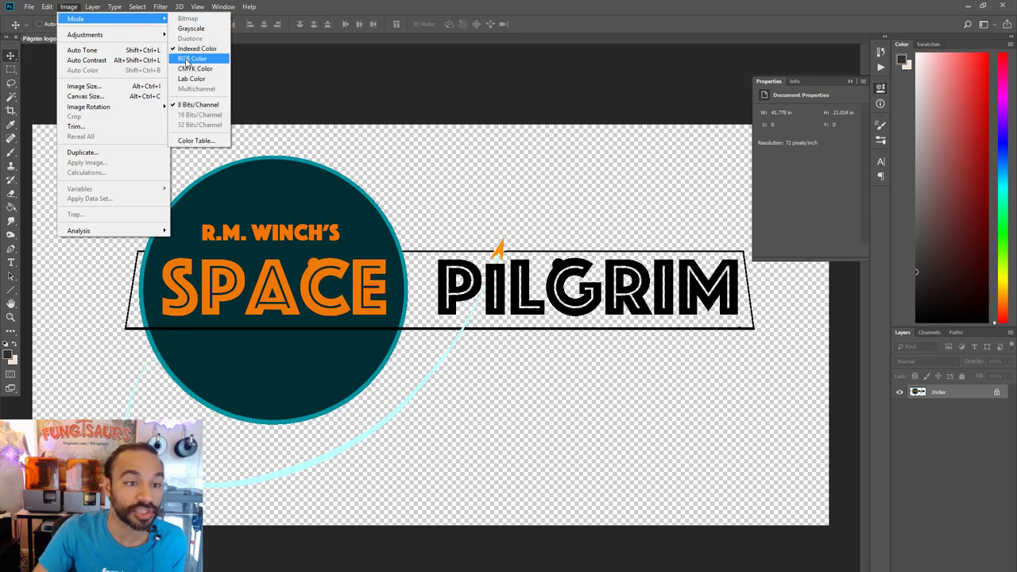
pyautogui.click(190, 59)
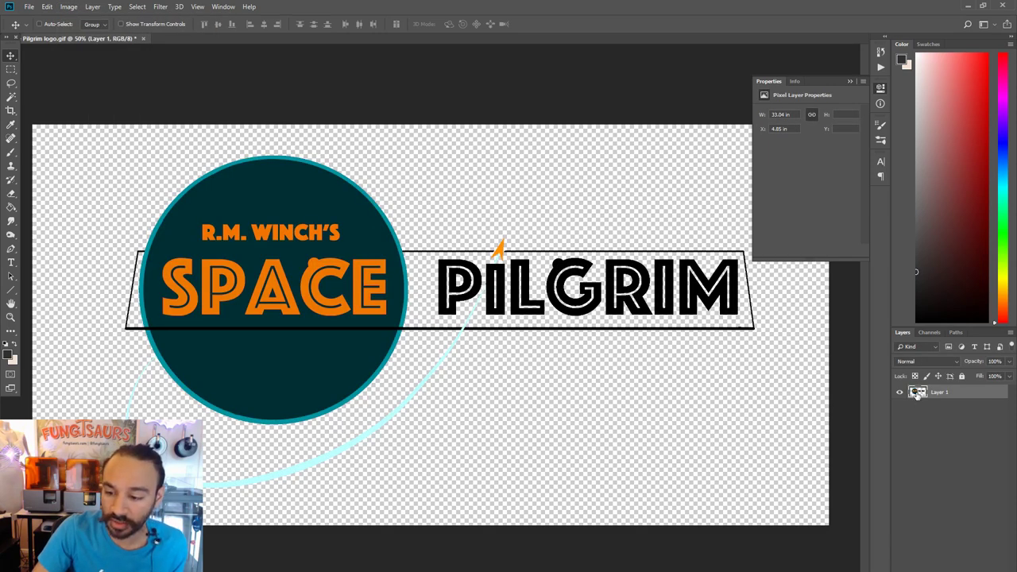
pyautogui.hotkey('ctrl', 'j')
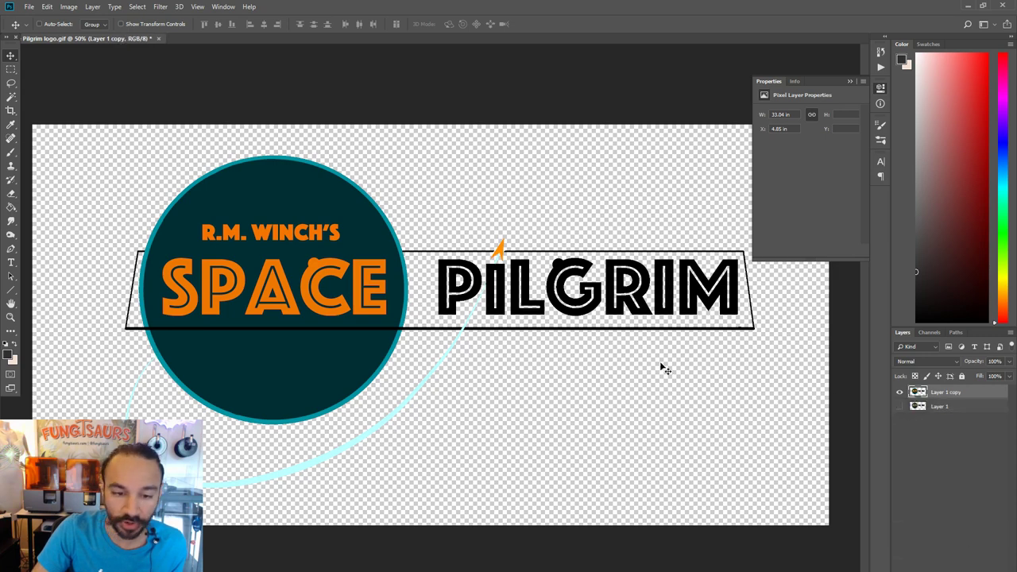
# Add a new layer directly beneath the duplicated logo layer and fill it with white.
pyautogui.click(986, 569)
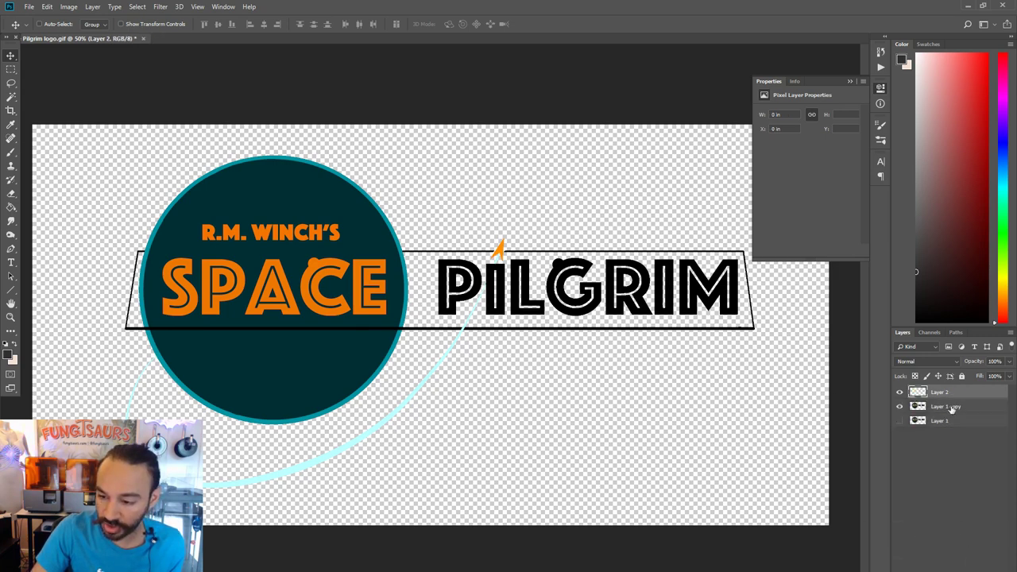
pyautogui.moveTo(951, 394); pyautogui.dragTo(948, 413)
pyautogui.click(11, 208)
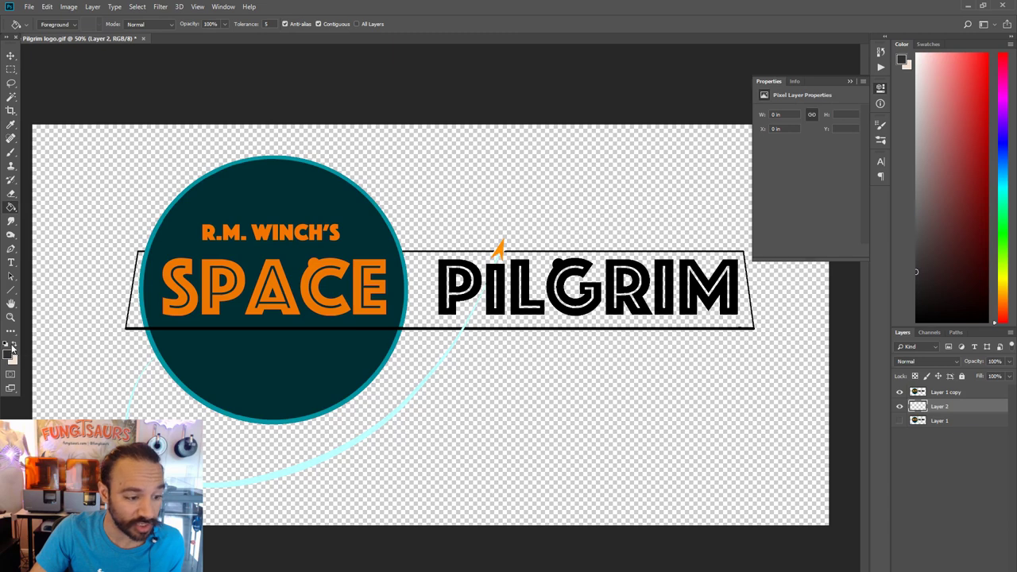
pyautogui.click(12, 347)
pyautogui.click(488, 481)
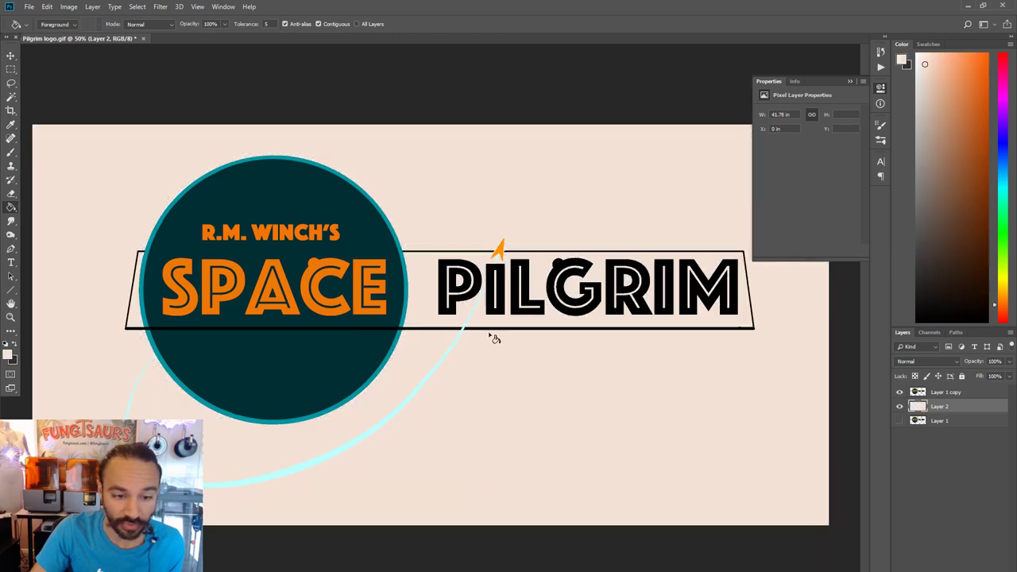
pyautogui.click(6, 343)
pyautogui.click(14, 343)
pyautogui.click(486, 470)
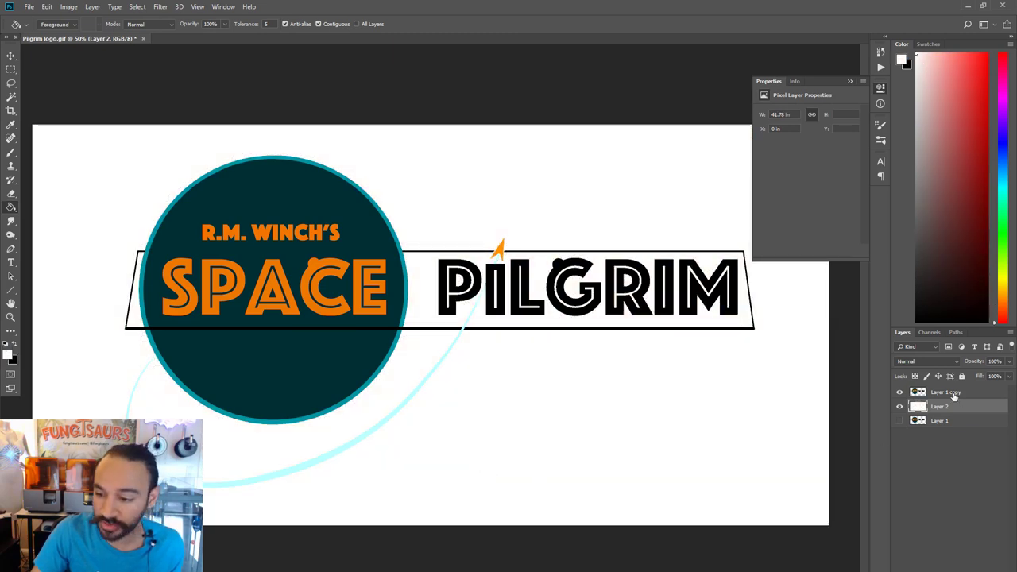
# Desaturate the duplicated logo layer to remove its colours.
pyautogui.click(954, 395)
pyautogui.click(68, 7)
pyautogui.moveTo(87, 37)
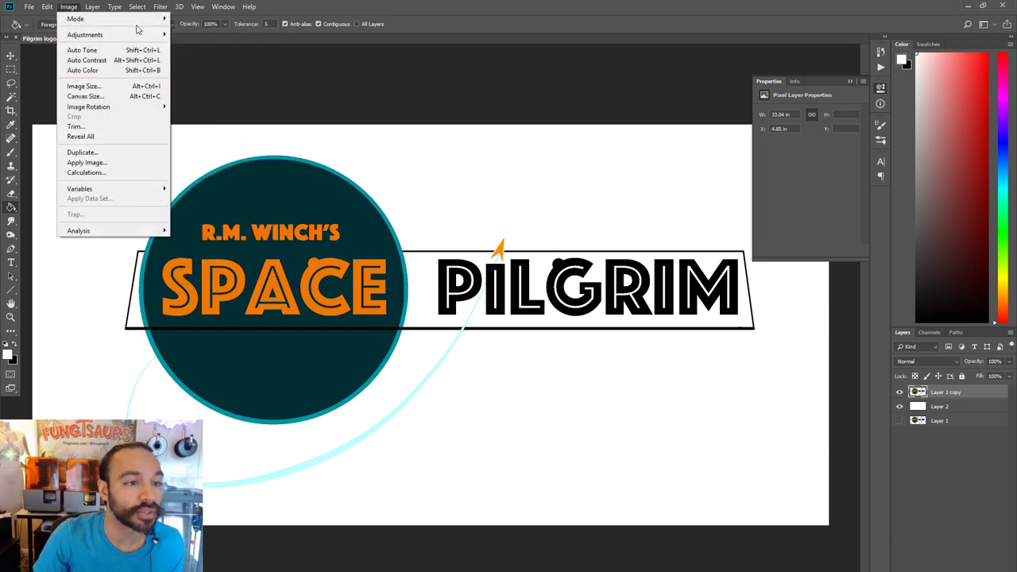
pyautogui.moveTo(153, 35)
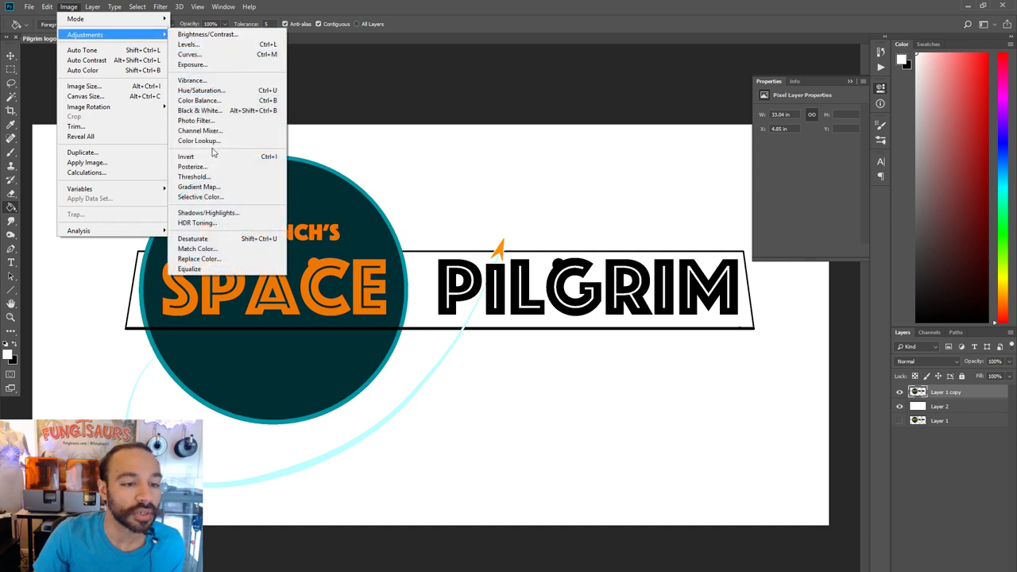
pyautogui.click(192, 238)
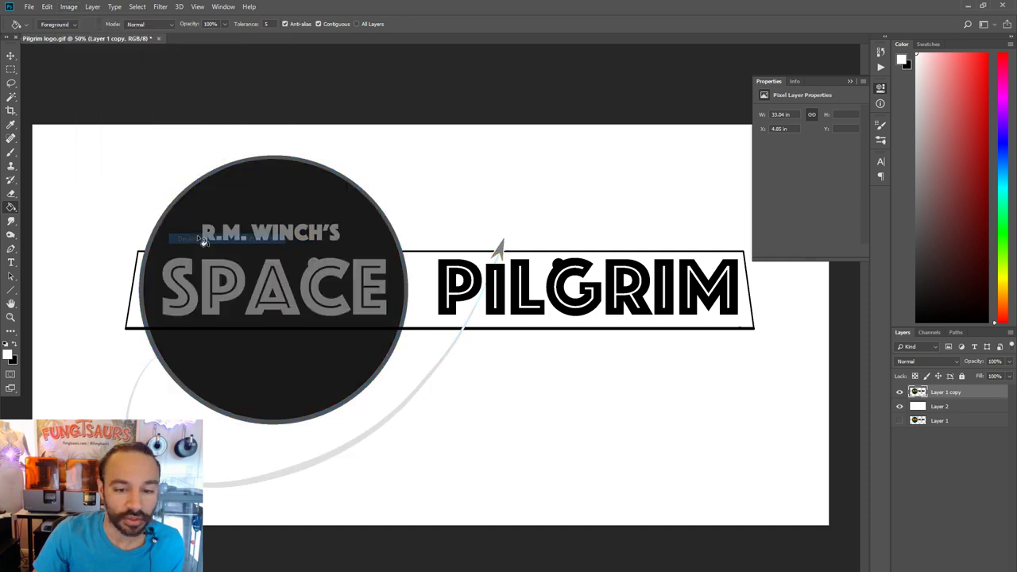
# Apply a Levels adjustment to the desaturated logo copy with the white input level set to 105.
pyautogui.click(70, 7)
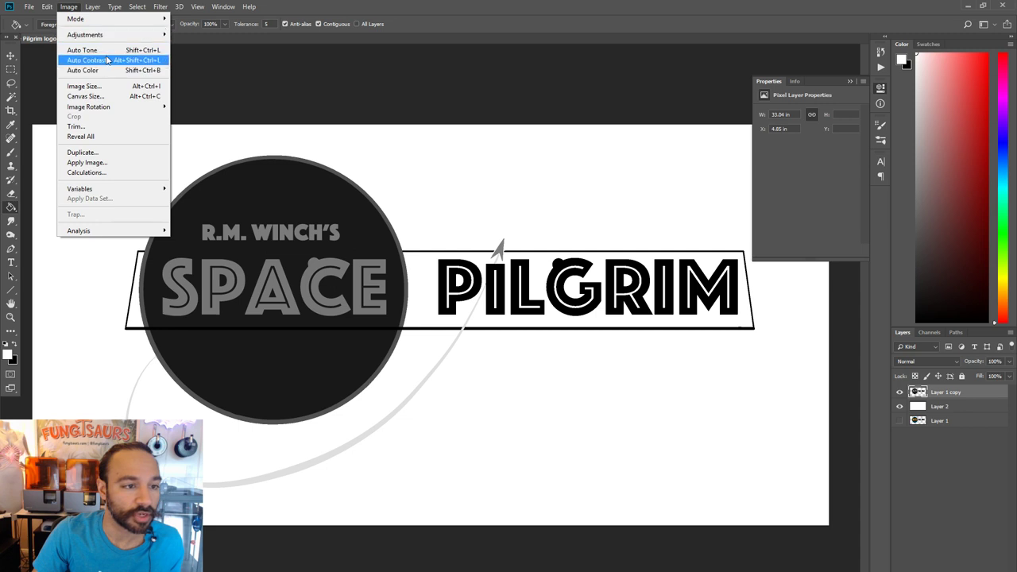
pyautogui.click(198, 48)
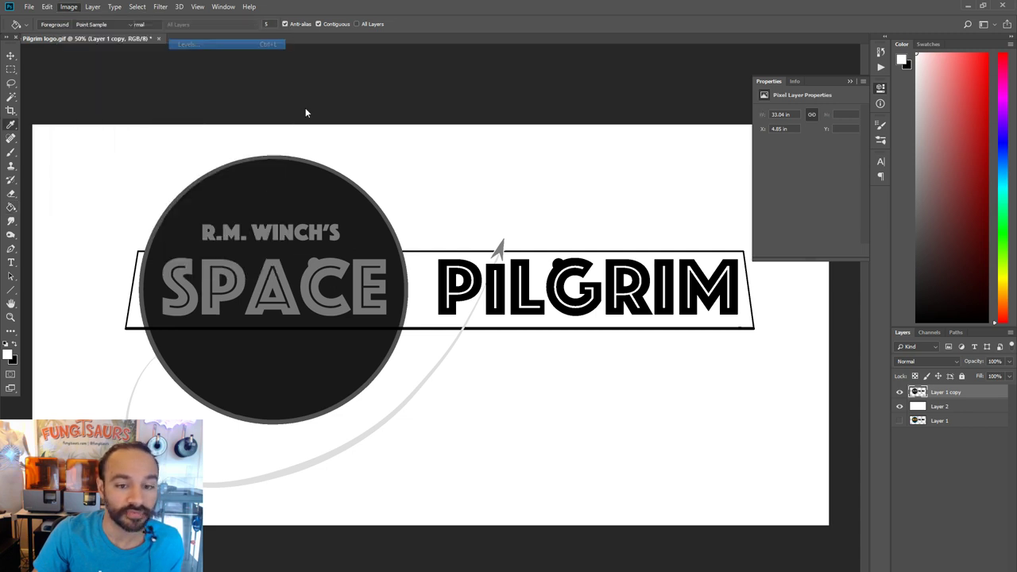
pyautogui.moveTo(758, 338)
pyautogui.mouseDown()
pyautogui.moveTo(726, 336)
pyautogui.moveTo(763, 335)
pyautogui.mouseUp()
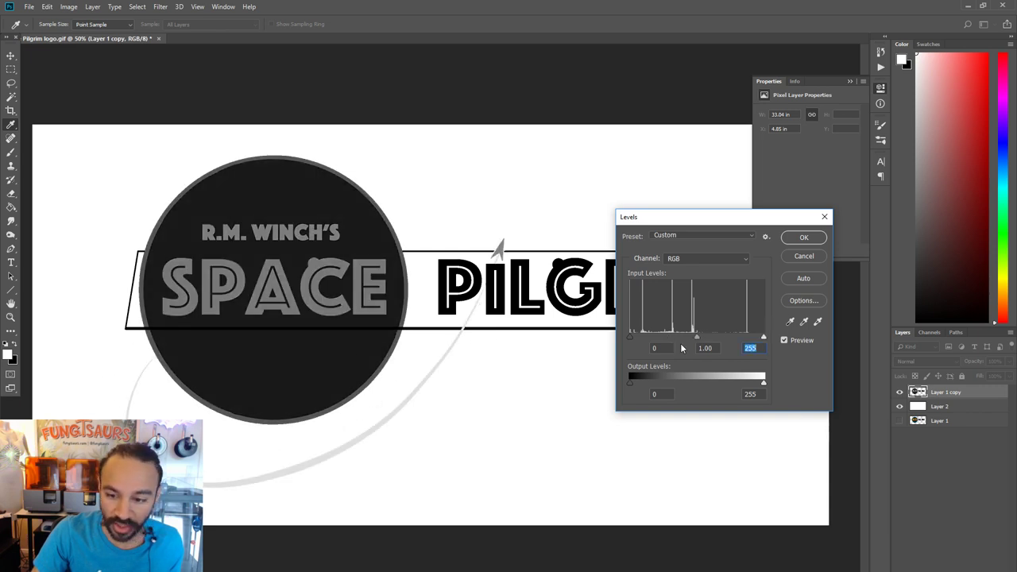
pyautogui.moveTo(696, 337)
pyautogui.mouseDown()
pyautogui.moveTo(631, 330)
pyautogui.moveTo(721, 338)
pyautogui.moveTo(693, 336)
pyautogui.mouseUp()
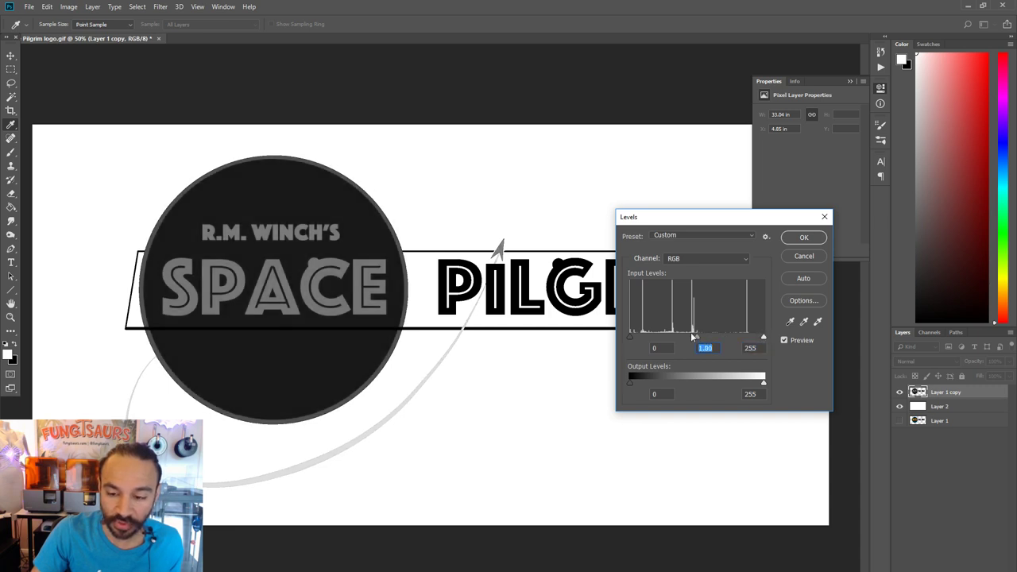
pyautogui.moveTo(764, 337); pyautogui.dragTo(626, 335)
pyautogui.moveTo(688, 340)
pyautogui.mouseDown()
pyautogui.moveTo(672, 337)
pyautogui.moveTo(684, 336)
pyautogui.mouseUp()
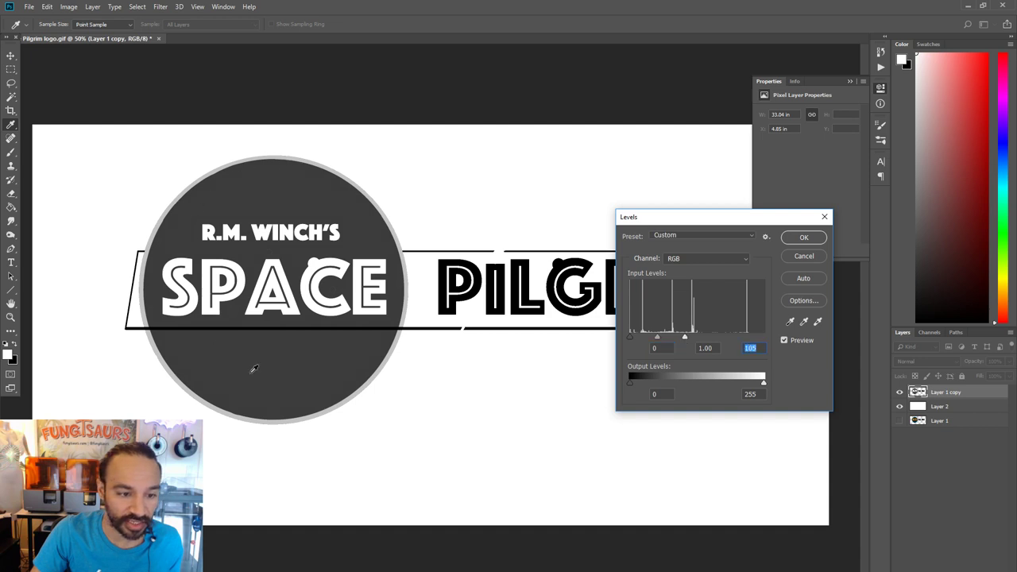
pyautogui.click(804, 238)
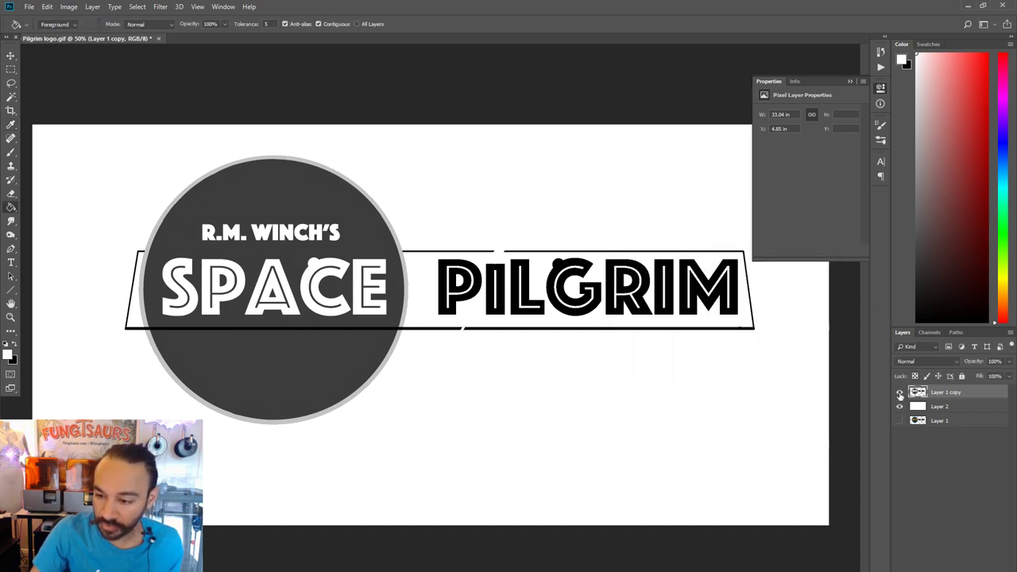
# Hide the adjusted logo copy and the white background layer, and show and select the original logo layer.
pyautogui.click(900, 393)
pyautogui.click(900, 405)
pyautogui.click(945, 420)
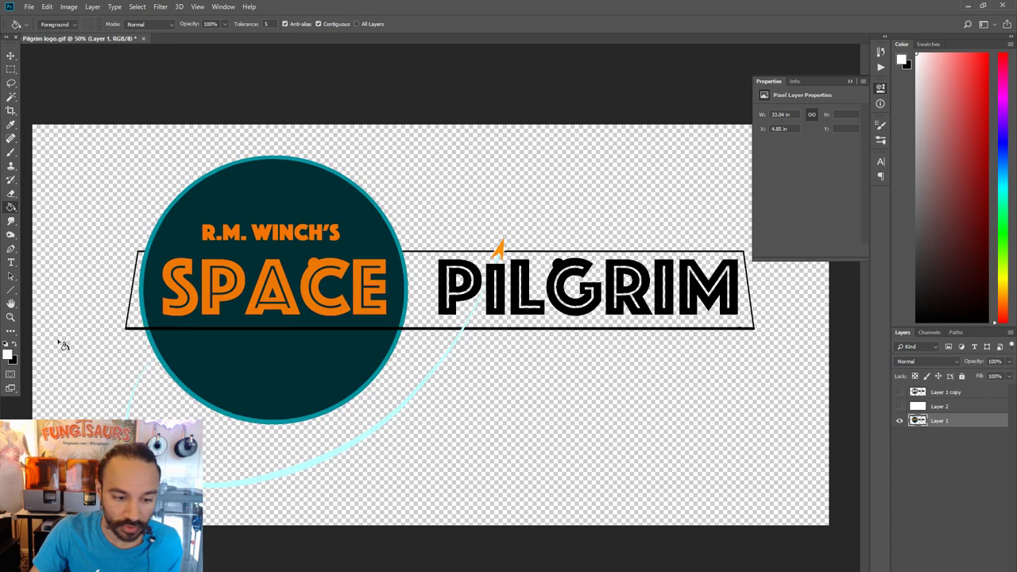
# Select the light-blue orbit arc on the original logo with the Magic Wand, adding the short segment beneath the orange arrowhead.
pyautogui.click(11, 96)
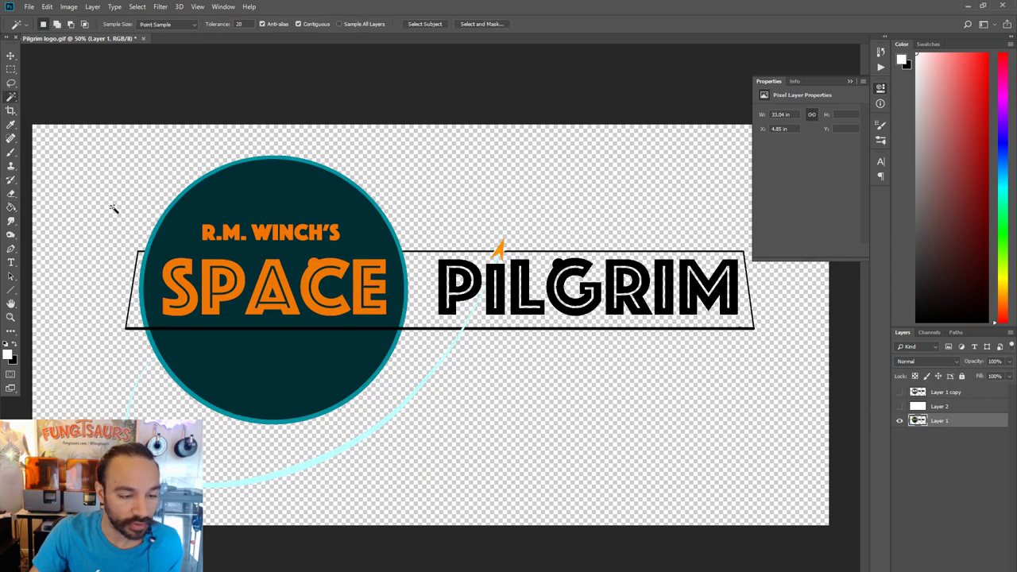
pyautogui.click(311, 466)
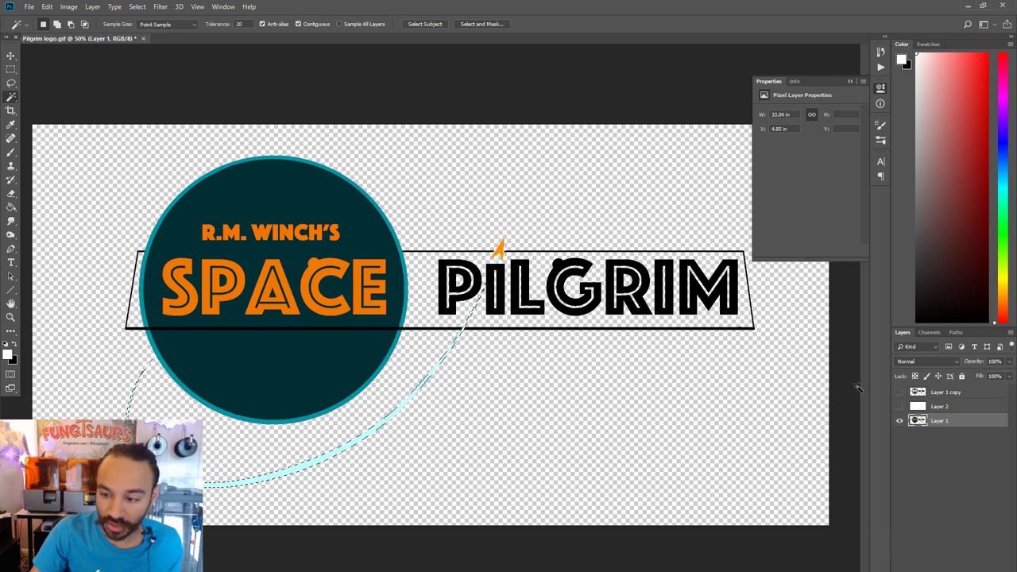
pyautogui.click(11, 317)
pyautogui.click(525, 266)
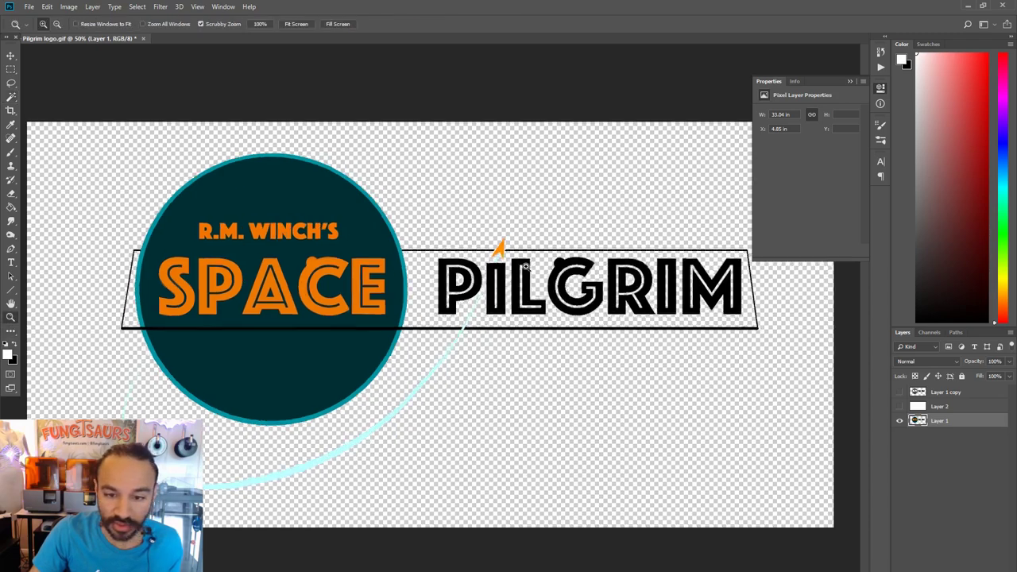
pyautogui.moveTo(525, 267); pyautogui.dragTo(570, 267)
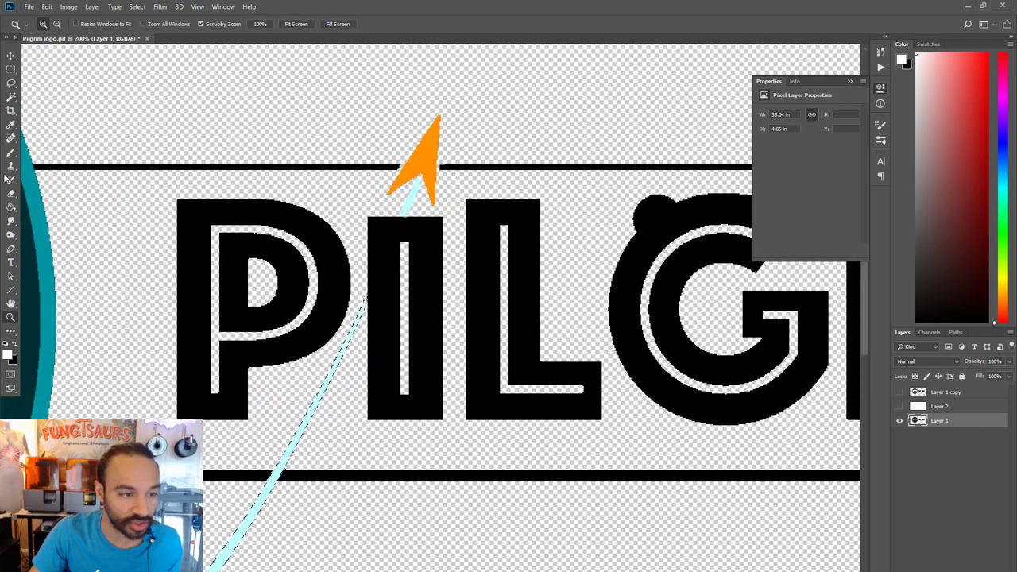
pyautogui.click(12, 98)
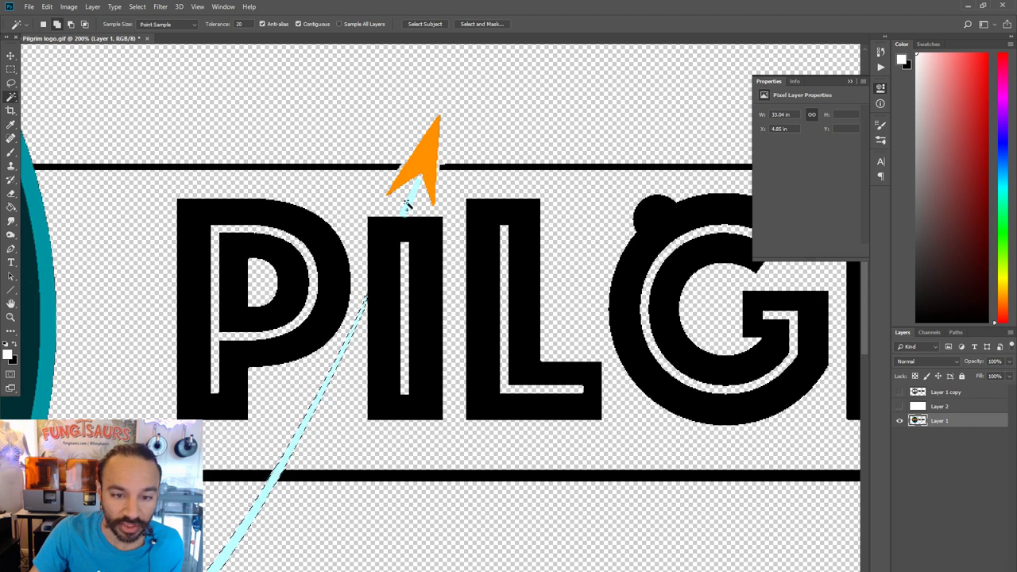
pyautogui.keyDown('shift'); pyautogui.click(408, 203); pyautogui.keyUp('shift')
# Add the orange arrowhead to the orbit selection and compare the selection against the desaturated logo copy.
pyautogui.click(899, 420)
pyautogui.click(900, 393)
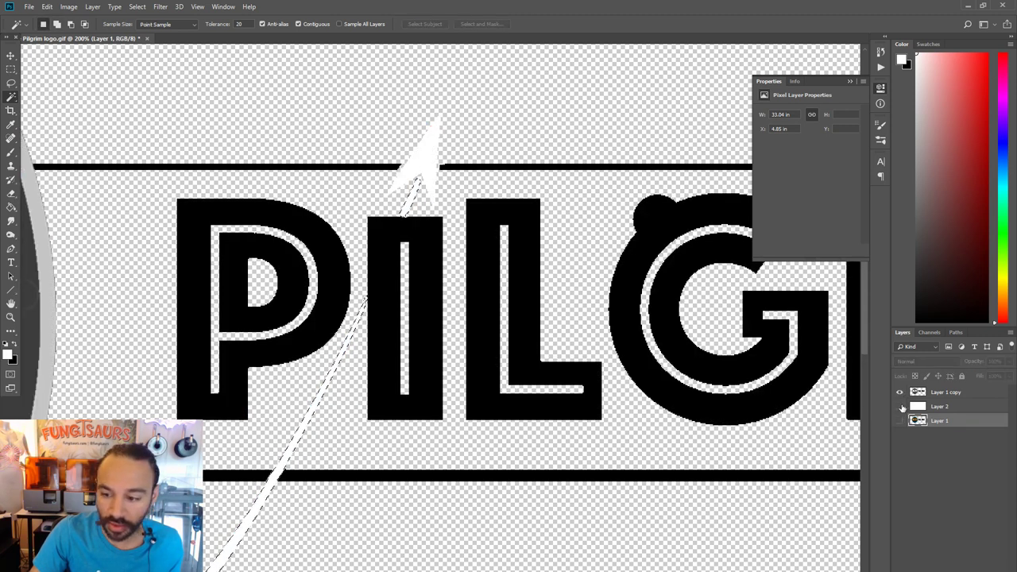
pyautogui.click(900, 392)
pyautogui.click(900, 421)
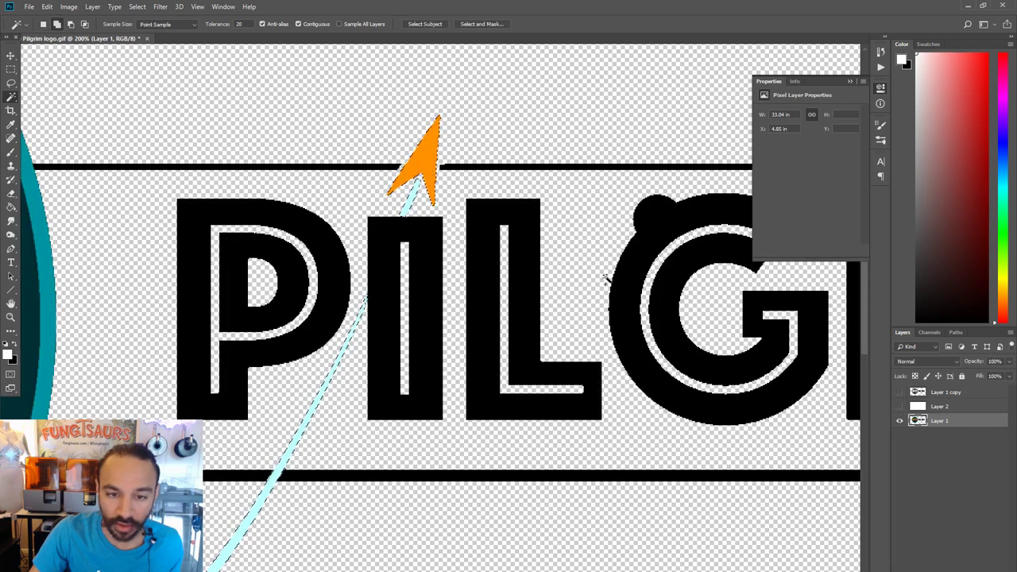
pyautogui.click(900, 392)
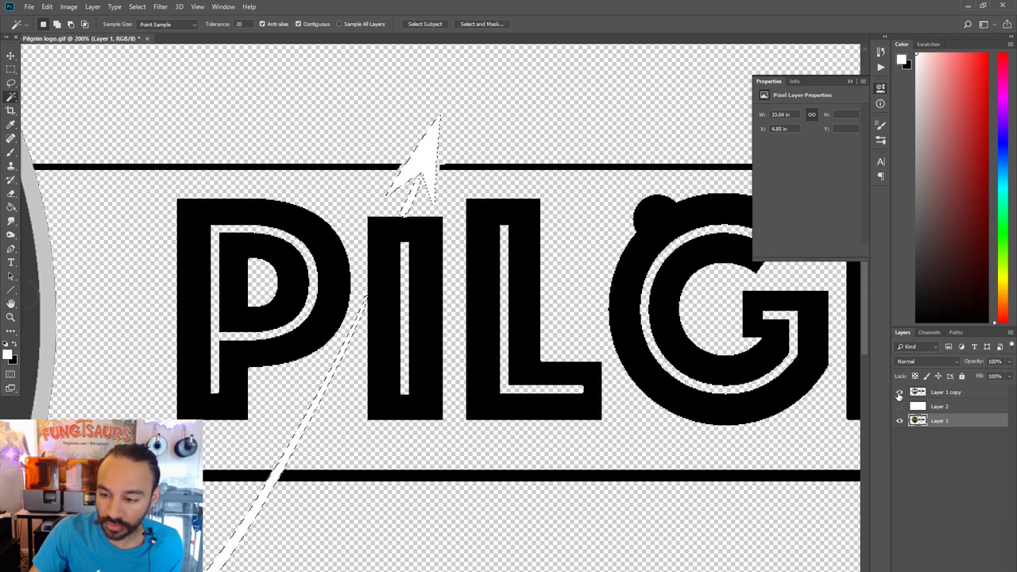
pyautogui.click(900, 393)
# Hide the original logo, show and select the desaturated copy, and make black the foreground colour.
pyautogui.click(11, 317)
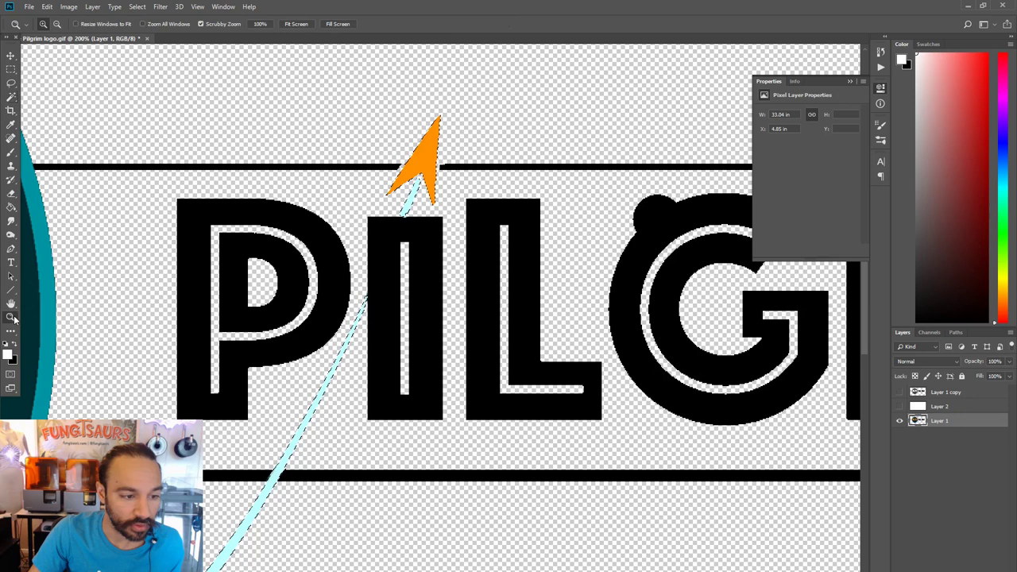
pyautogui.click(297, 24)
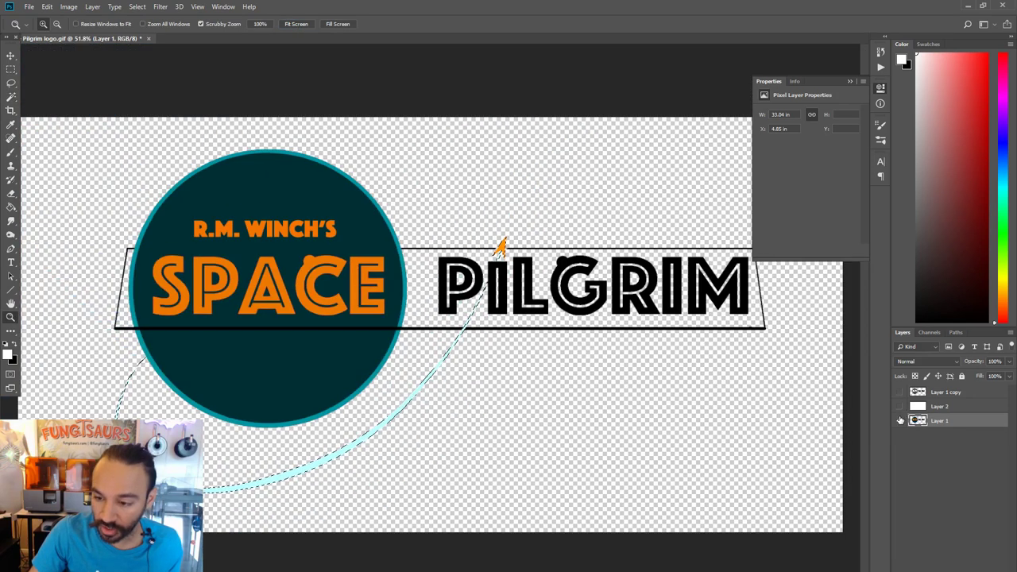
pyautogui.click(900, 420)
pyautogui.click(900, 392)
pyautogui.click(11, 207)
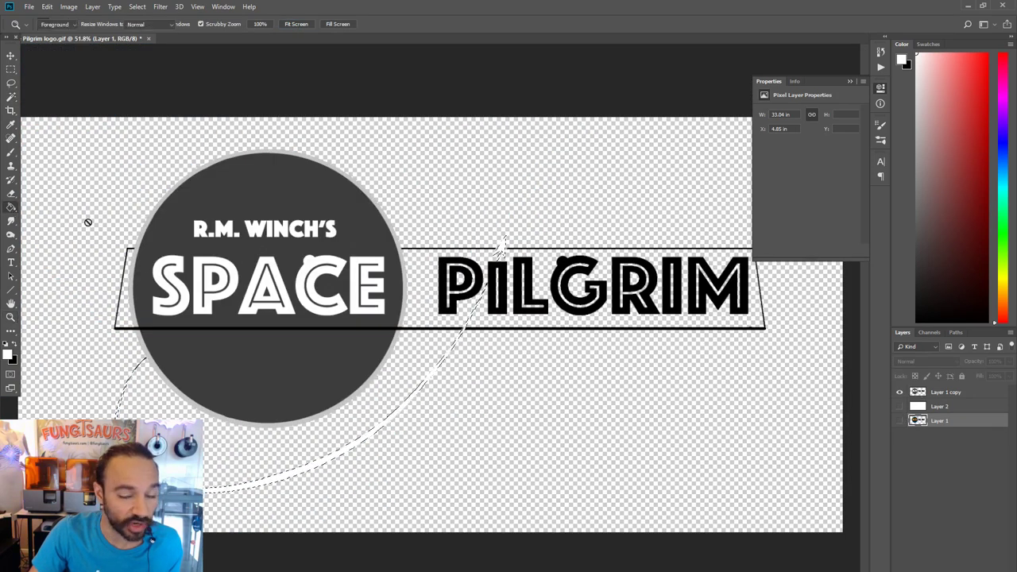
pyautogui.press('x')
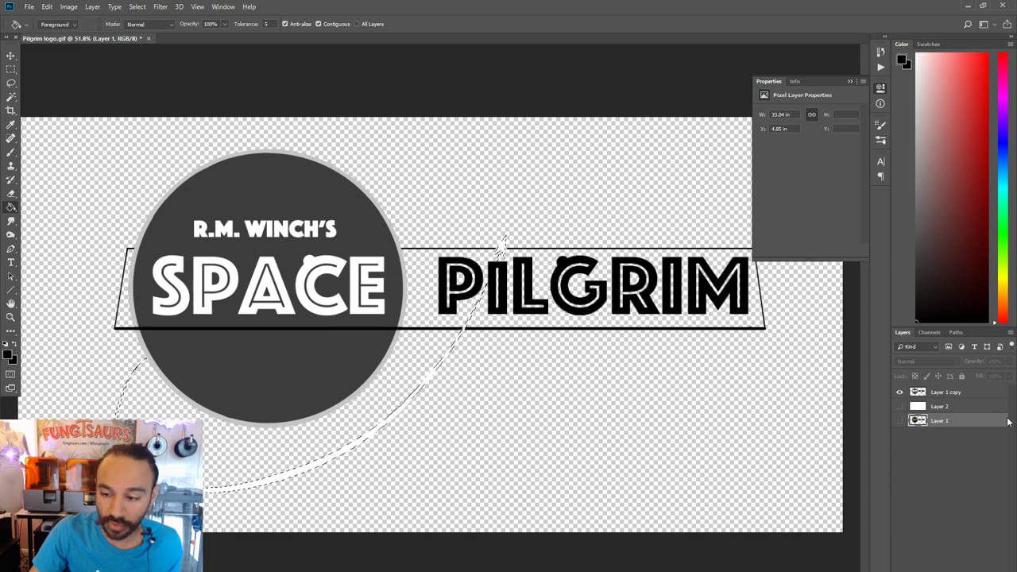
pyautogui.click(47, 6)
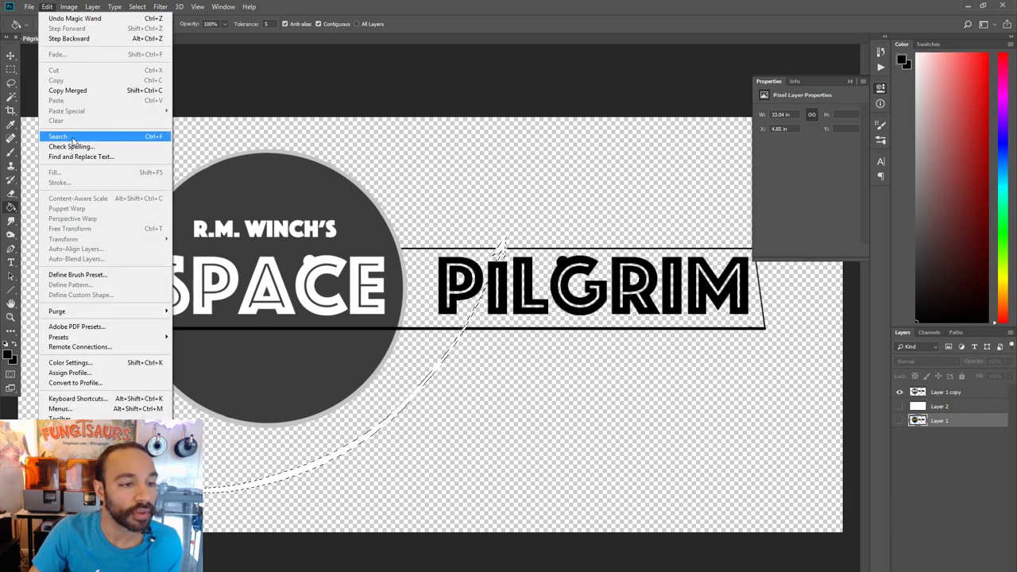
pyautogui.click(941, 397)
pyautogui.click(941, 394)
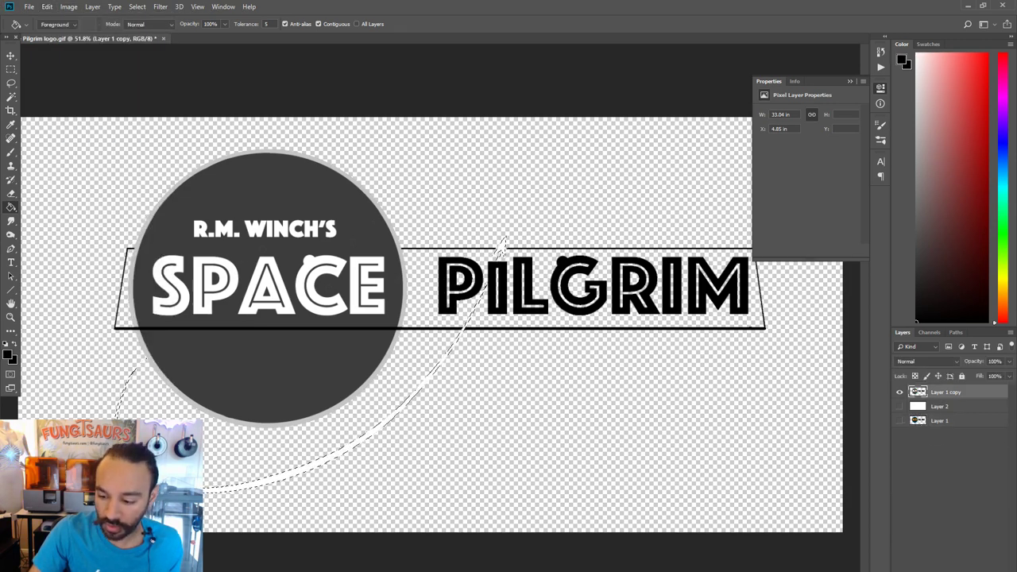
# Add a new layer above the desaturated copy and fill the orbit and arrowhead selection with the black foreground colour.
pyautogui.hotkey('ctrl', 'shift', 'alt', 'n')
pyautogui.click(49, 6)
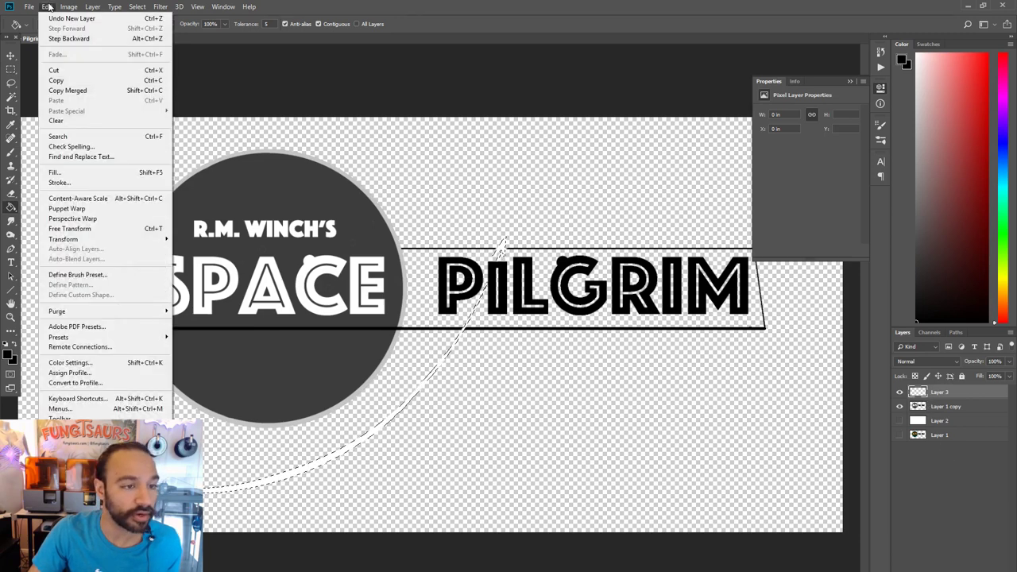
pyautogui.click(68, 173)
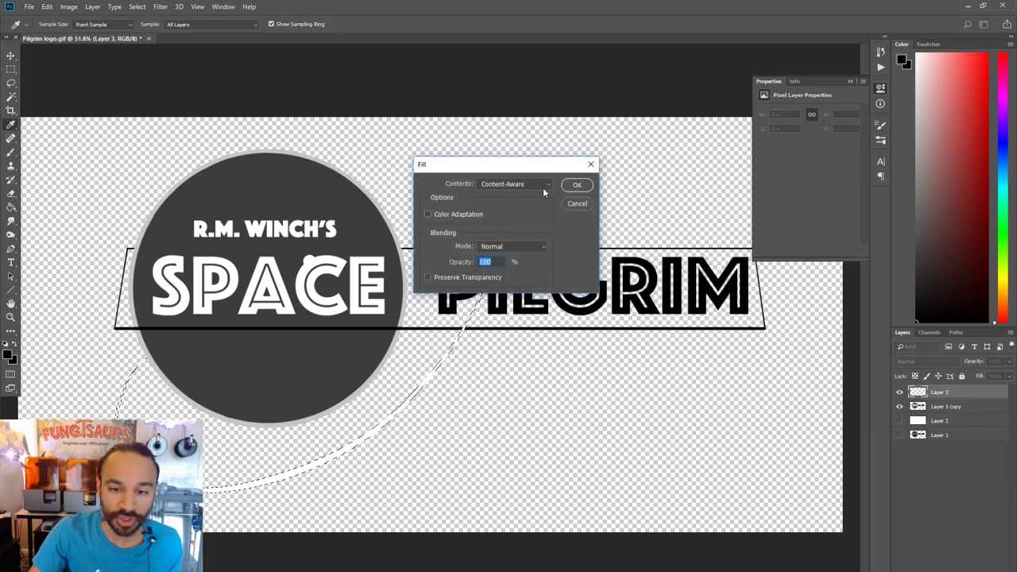
pyautogui.click(547, 184)
pyautogui.click(499, 193)
pyautogui.click(580, 185)
pyautogui.press('g')
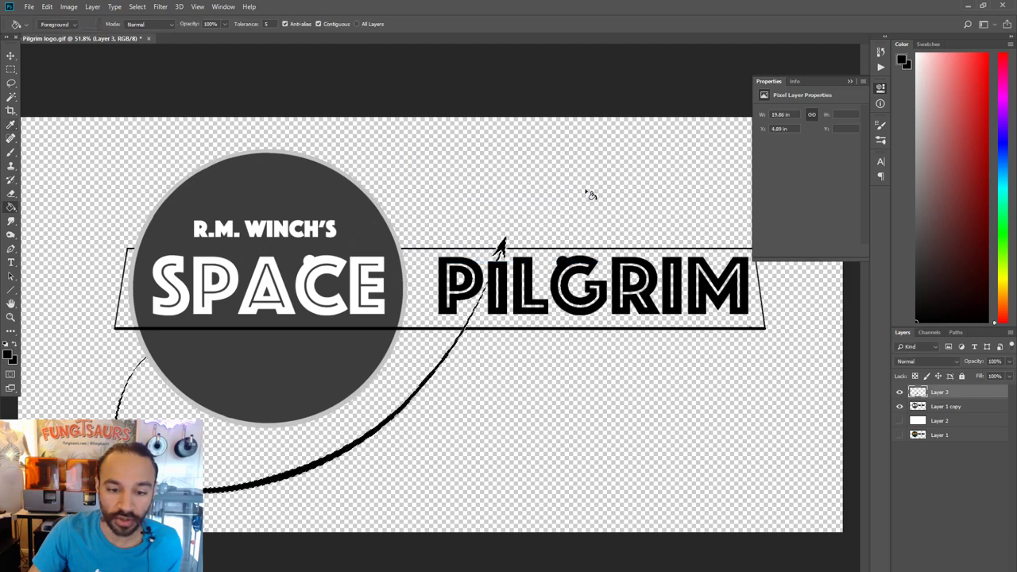
# Inspect the black-filled orbit arc and arrowhead at several magnifications.
pyautogui.press('m')
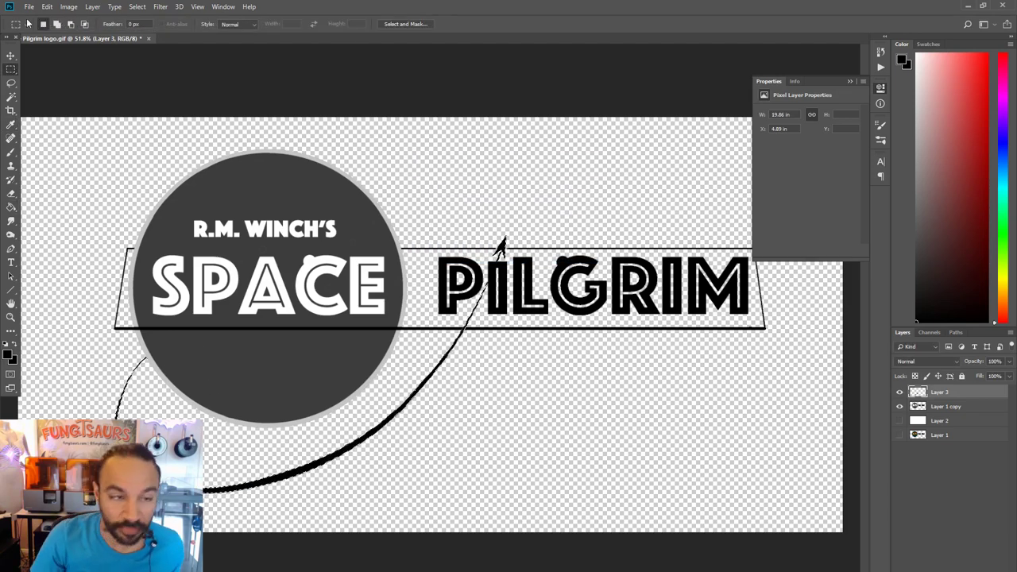
pyautogui.click(68, 7)
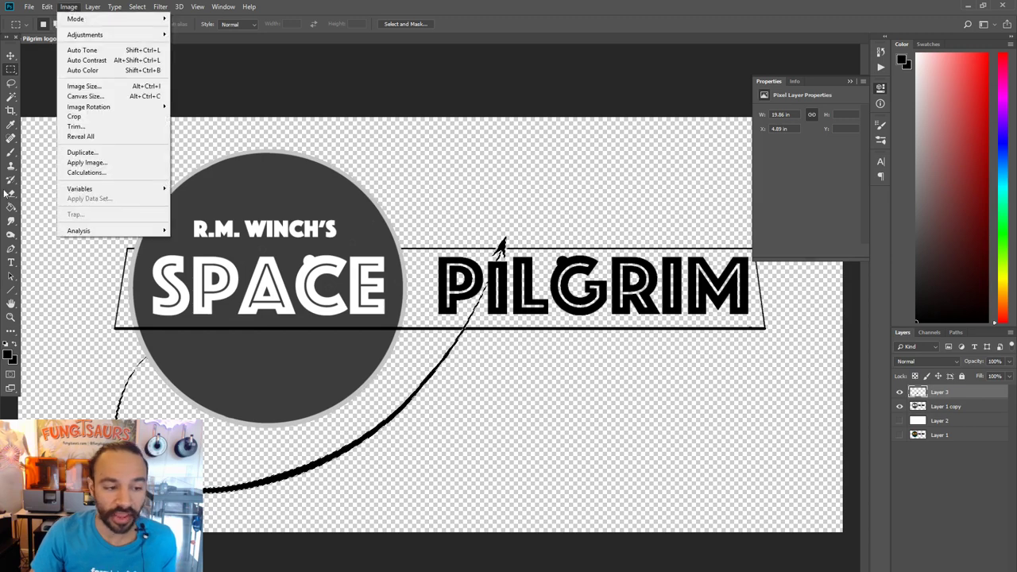
pyautogui.doubleClick(11, 316)
pyautogui.keyDown('alt'); pyautogui.scroll(-8, 465, 294); pyautogui.keyUp('alt')
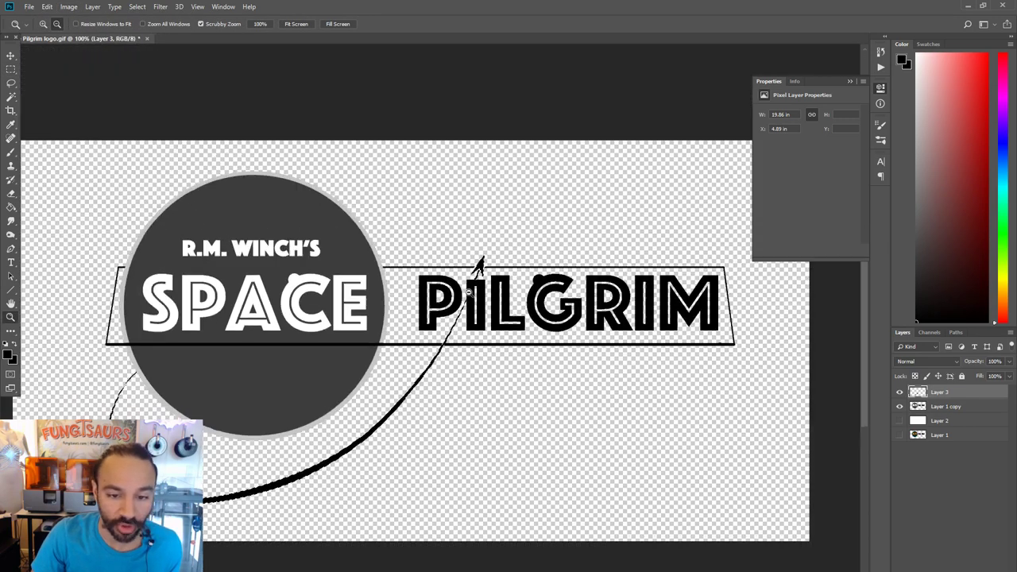
pyautogui.keyDown('alt'); pyautogui.click(465, 294); pyautogui.keyUp('alt')
pyautogui.keyDown('alt'); pyautogui.click(466, 294); pyautogui.keyUp('alt')
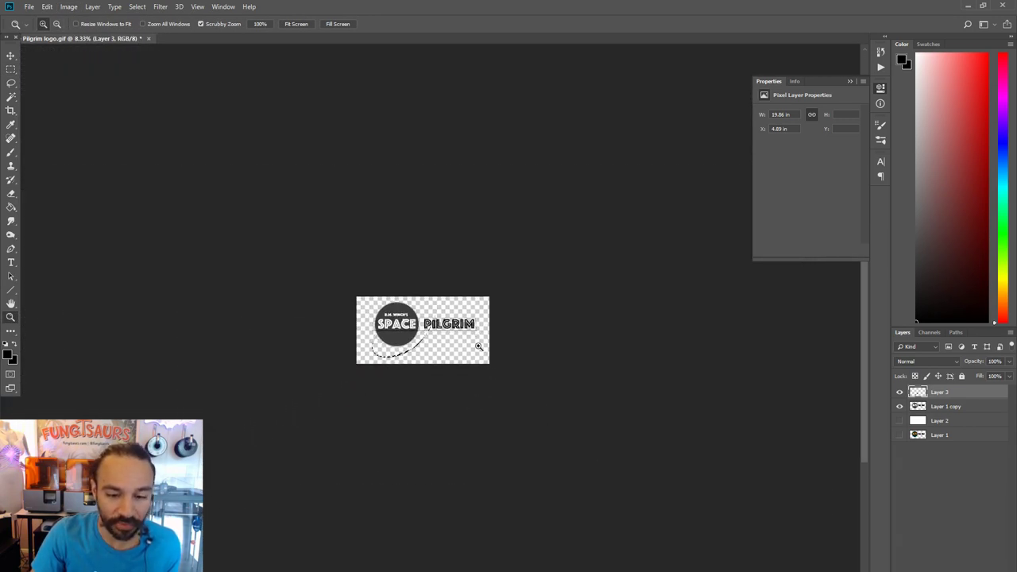
pyautogui.click(445, 316)
pyautogui.click(445, 316)
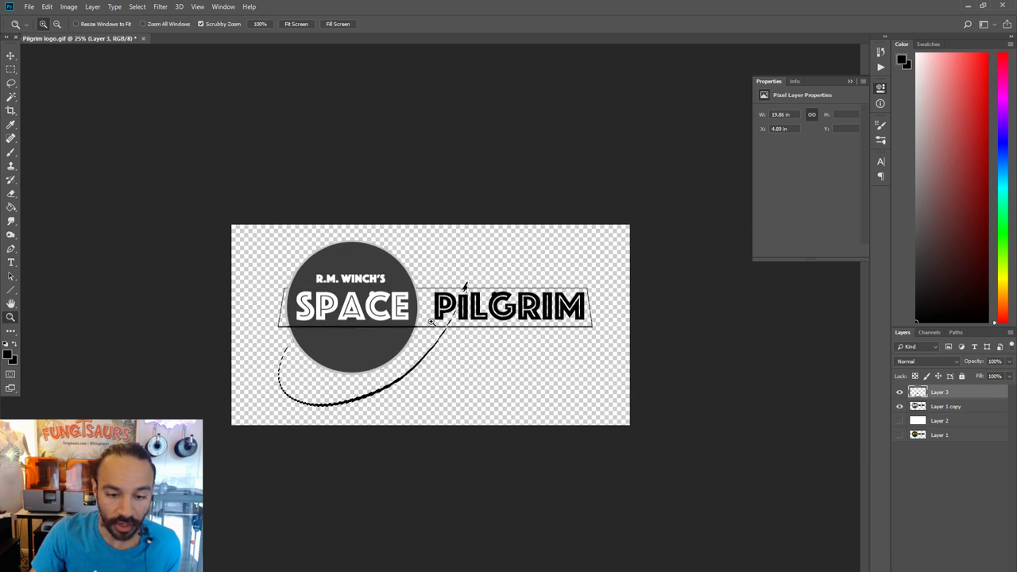
pyautogui.click(435, 321)
pyautogui.click(434, 323)
# Expand the orbit and arrowhead selection outward to thicken the shape's outline.
pyautogui.click(160, 6)
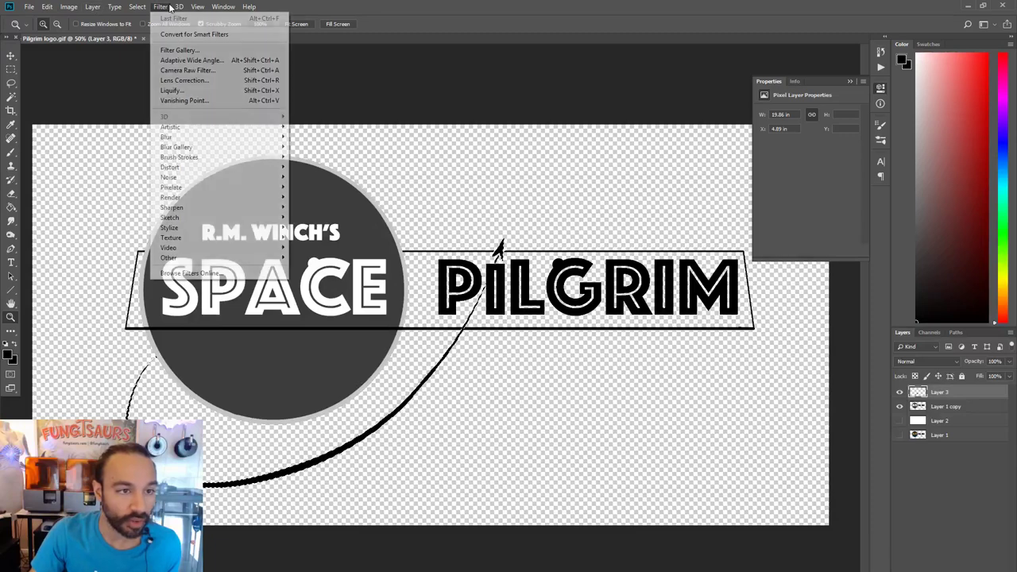
pyautogui.moveTo(137, 8)
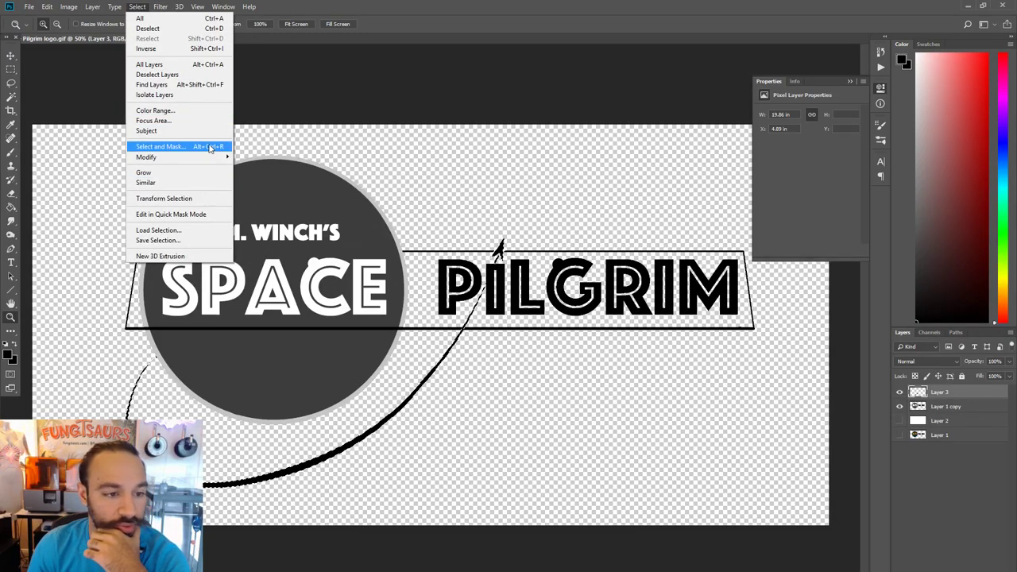
pyautogui.moveTo(216, 158)
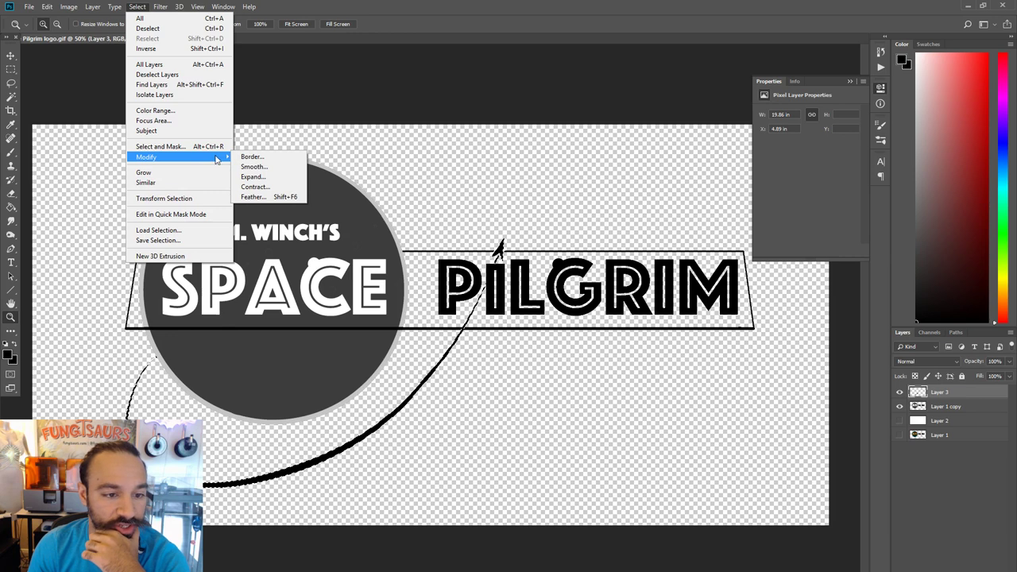
pyautogui.click(259, 182)
pyautogui.click(557, 208)
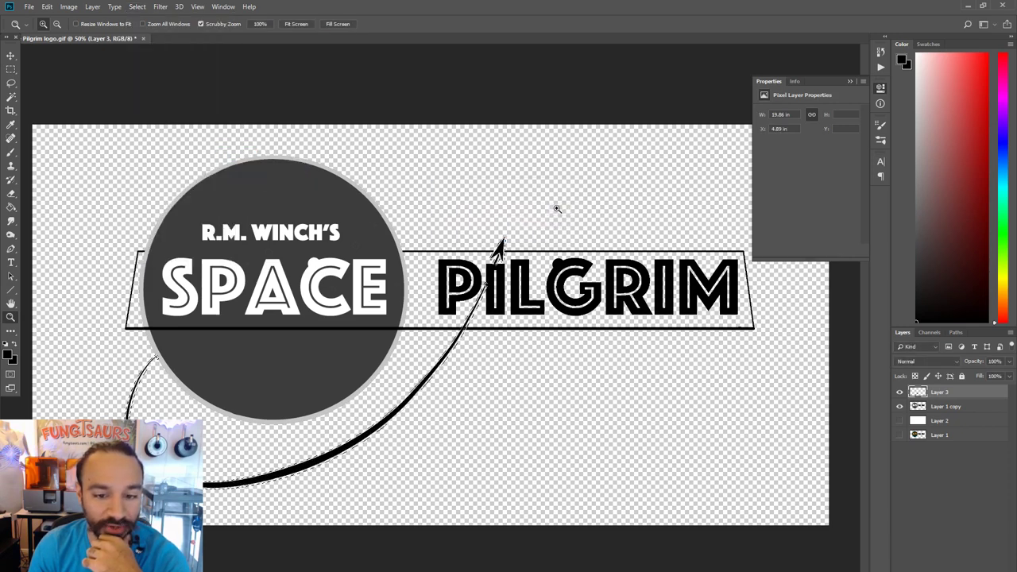
# Fill the expanded orbit and arrowhead selection with the black foreground colour, and clear the selection.
pyautogui.click(47, 6)
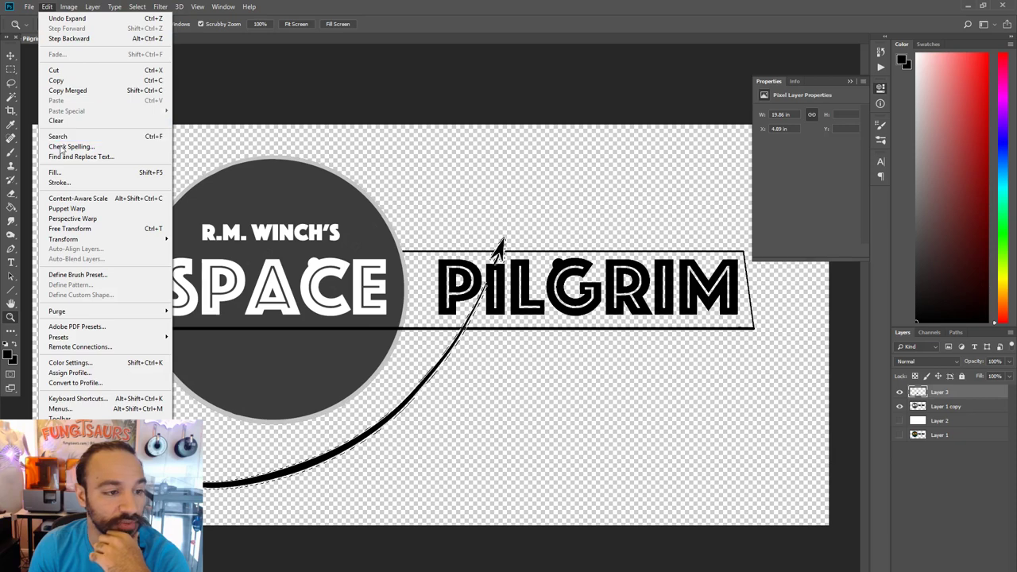
pyautogui.click(55, 173)
pyautogui.click(578, 183)
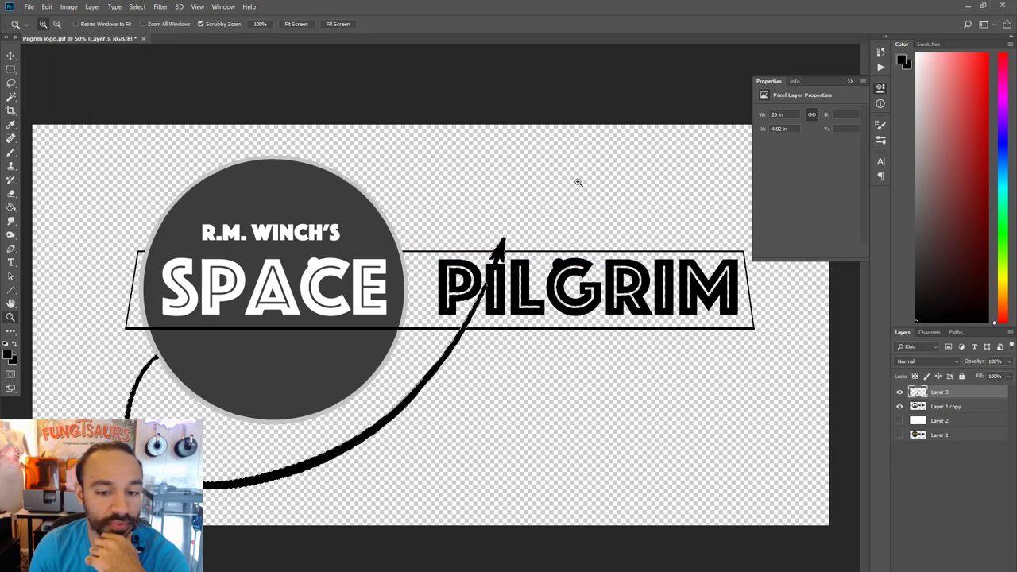
pyautogui.hotkey('ctrl', 'd')
pyautogui.press('m')
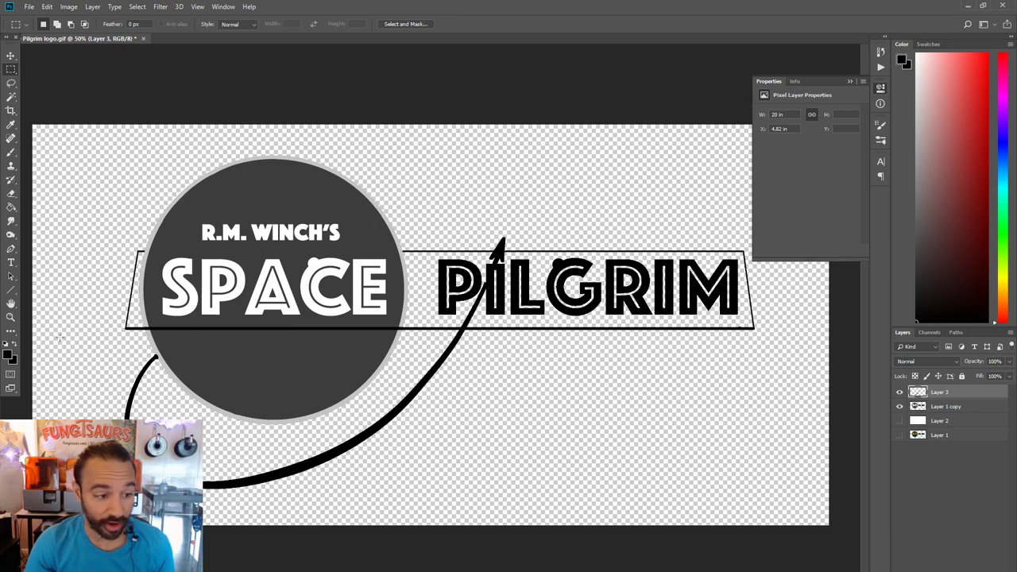
# Paint the orbit arc's blunt end into the left edge of the I in PILGRIM with a small black brush at 100% opacity.
pyautogui.click(10, 317)
pyautogui.moveTo(494, 287)
pyautogui.mouseDown()
pyautogui.moveTo(515, 275)
pyautogui.moveTo(746, 558)
pyautogui.mouseUp()
pyautogui.press('b')
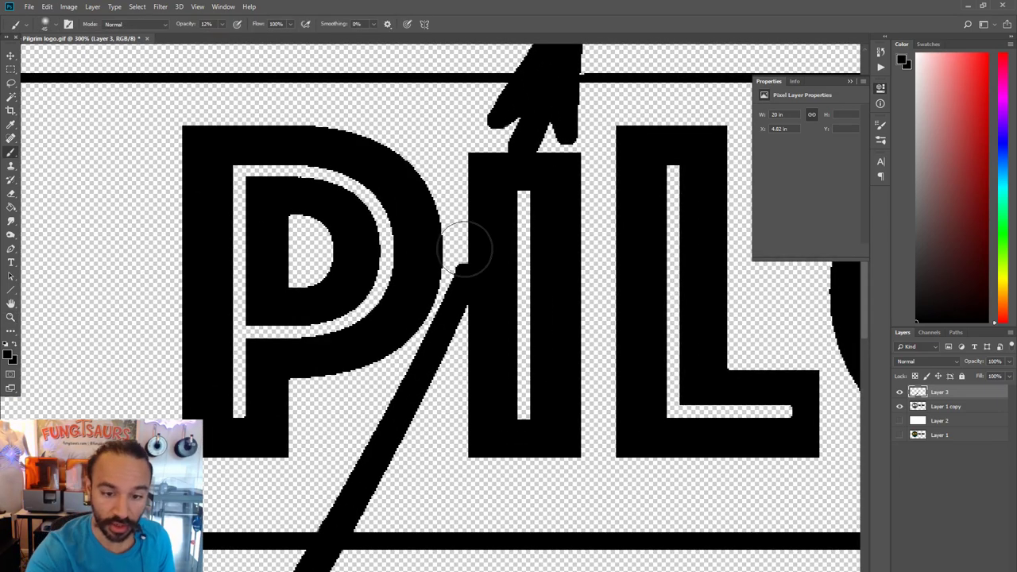
pyautogui.press('[')
pyautogui.press('[')
pyautogui.press('[')
pyautogui.press('[')
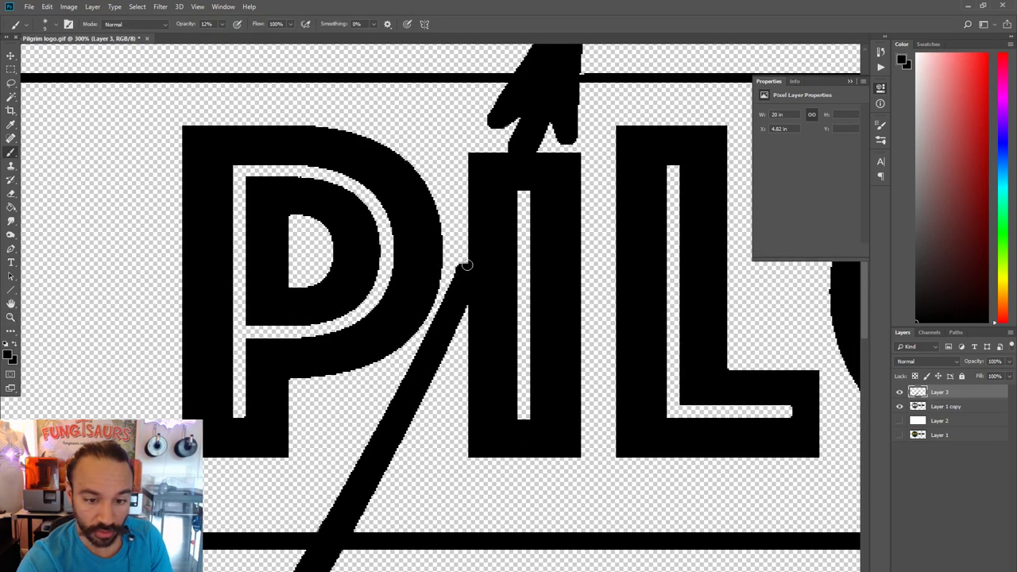
pyautogui.click(220, 24)
pyautogui.moveTo(217, 37); pyautogui.dragTo(312, 36)
pyautogui.click(467, 258)
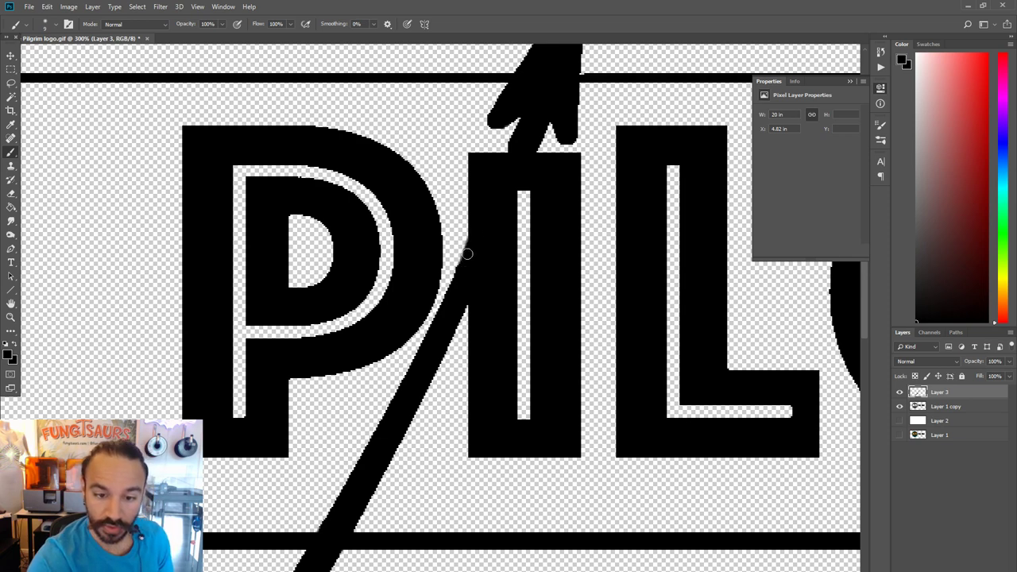
# Trim the arc's edge beside the I in PILGRIM with a small eraser at 100% opacity, and touch up the arrow shaft above the I.
pyautogui.press('e')
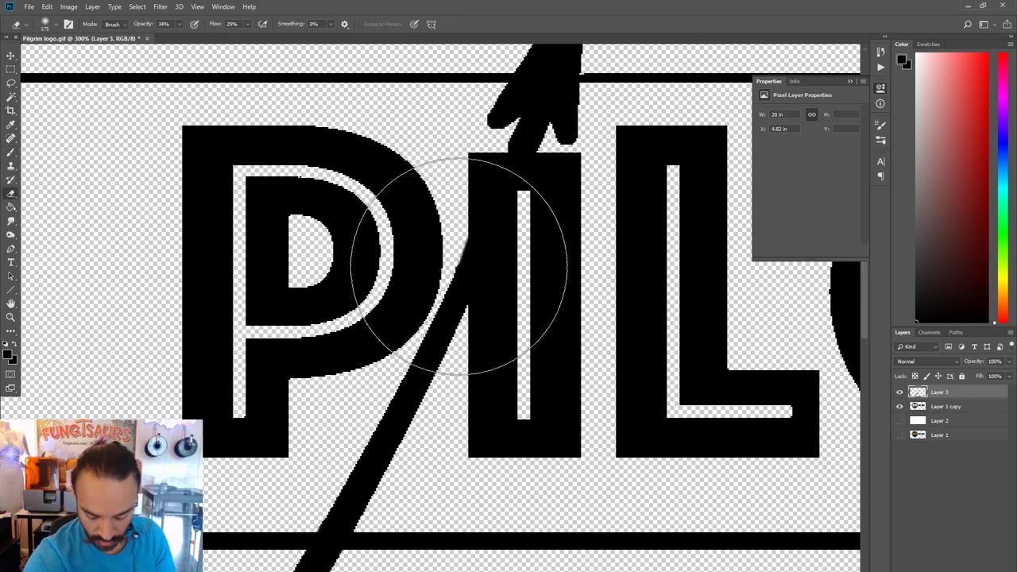
pyautogui.press('[')
pyautogui.press('[')
pyautogui.press('[')
pyautogui.press('[')
pyautogui.press('[')
pyautogui.press('[')
pyautogui.press('[')
pyautogui.press('[')
pyautogui.press('[')
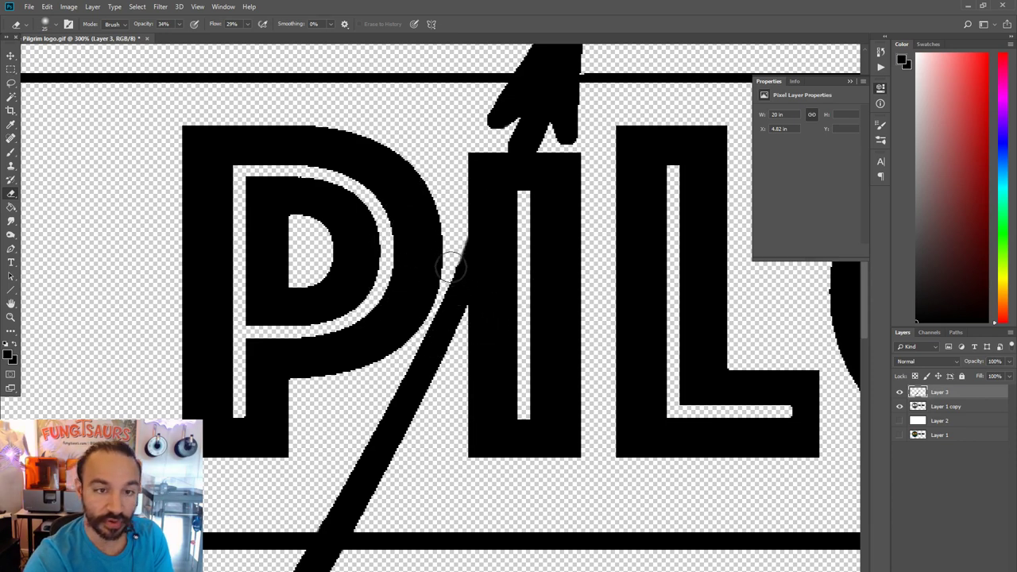
pyautogui.click(179, 26)
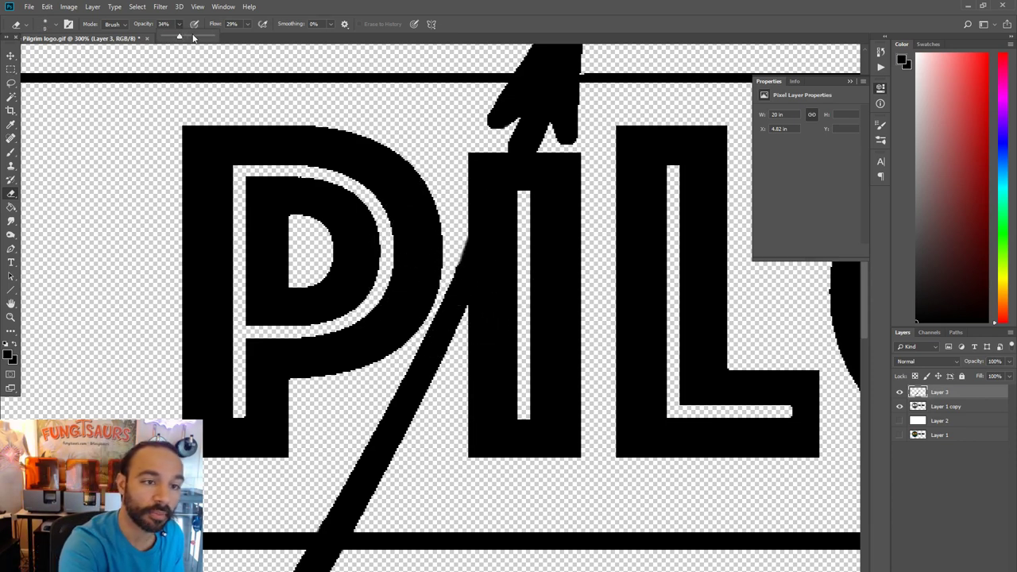
pyautogui.moveTo(193, 38); pyautogui.dragTo(219, 37)
pyautogui.click(455, 267)
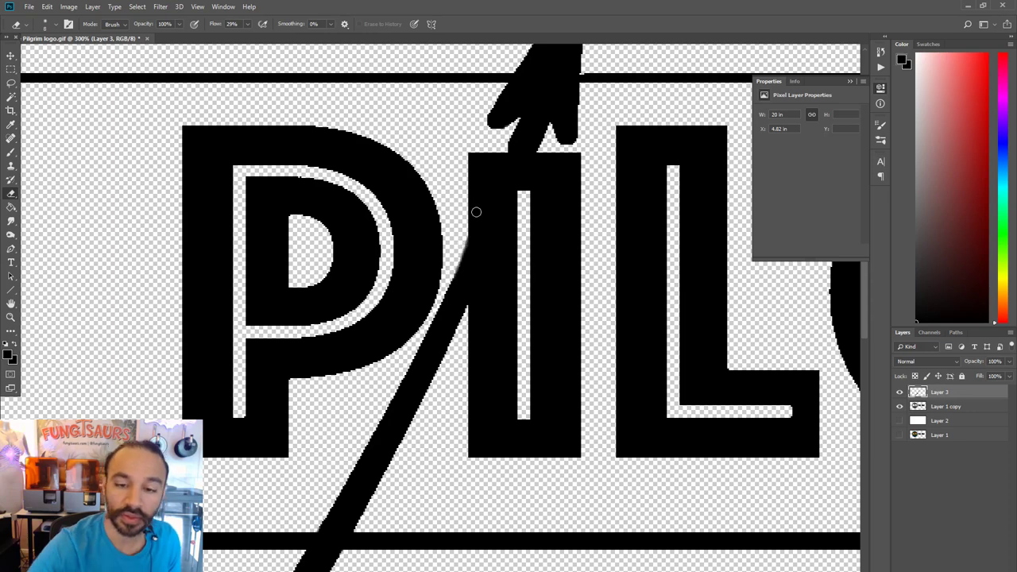
pyautogui.press('b')
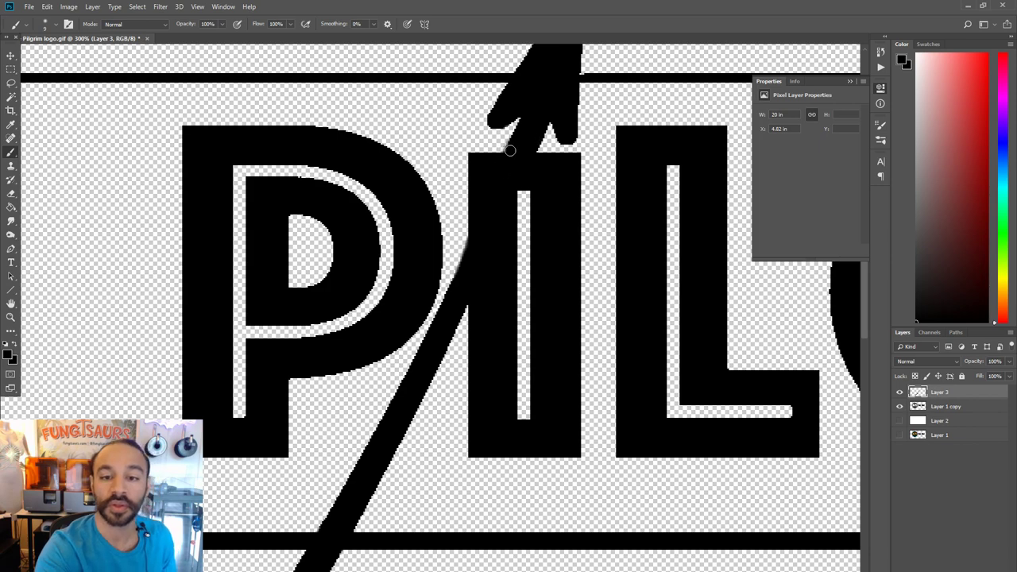
# Erase the rounded lower-left end of the orbit arc so it ends flush with the circle's outer edge.
pyautogui.click(10, 316)
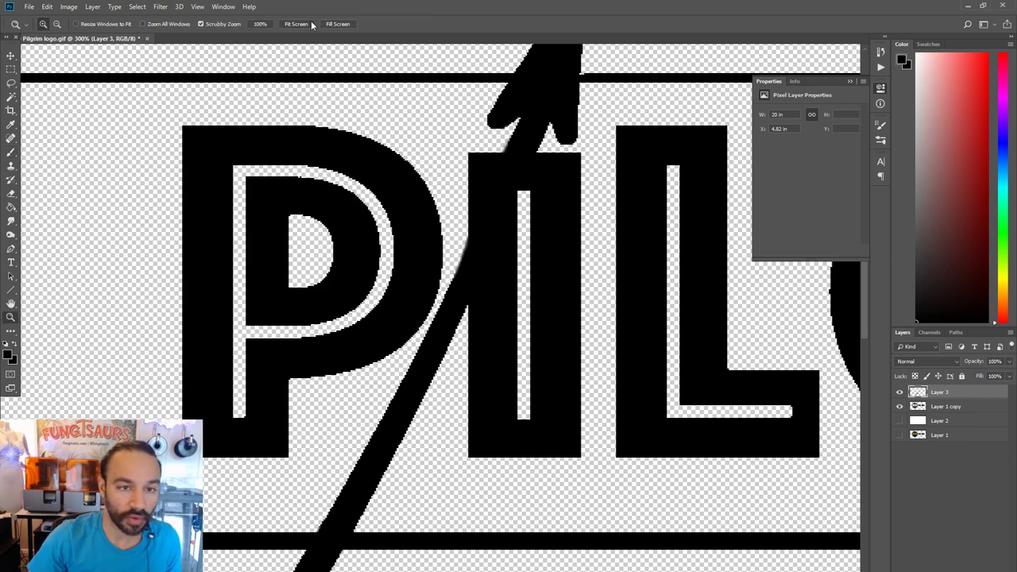
pyautogui.click(295, 24)
pyautogui.click(102, 349)
pyautogui.click(94, 345)
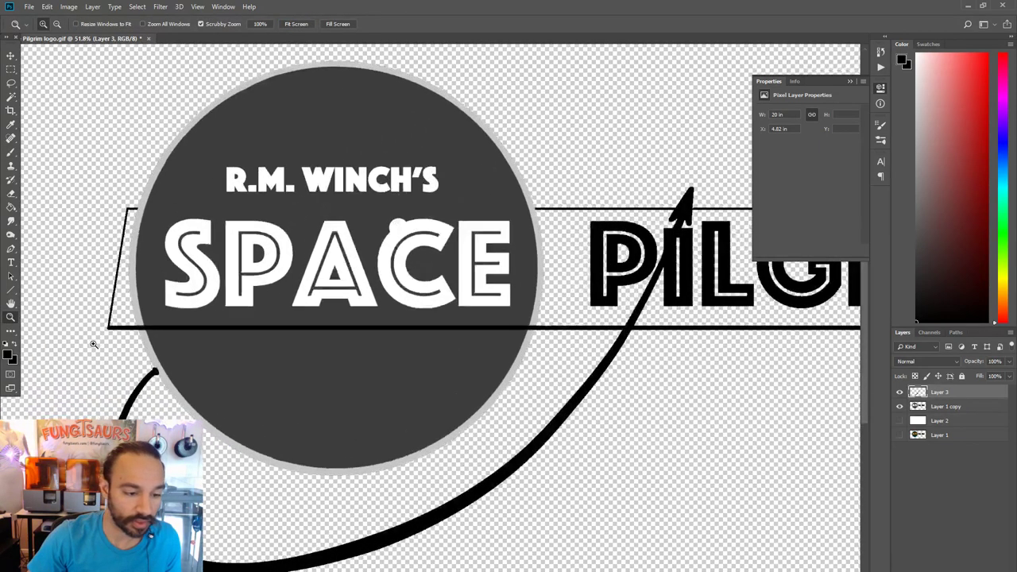
pyautogui.click(95, 347)
pyautogui.click(98, 351)
pyautogui.press('e')
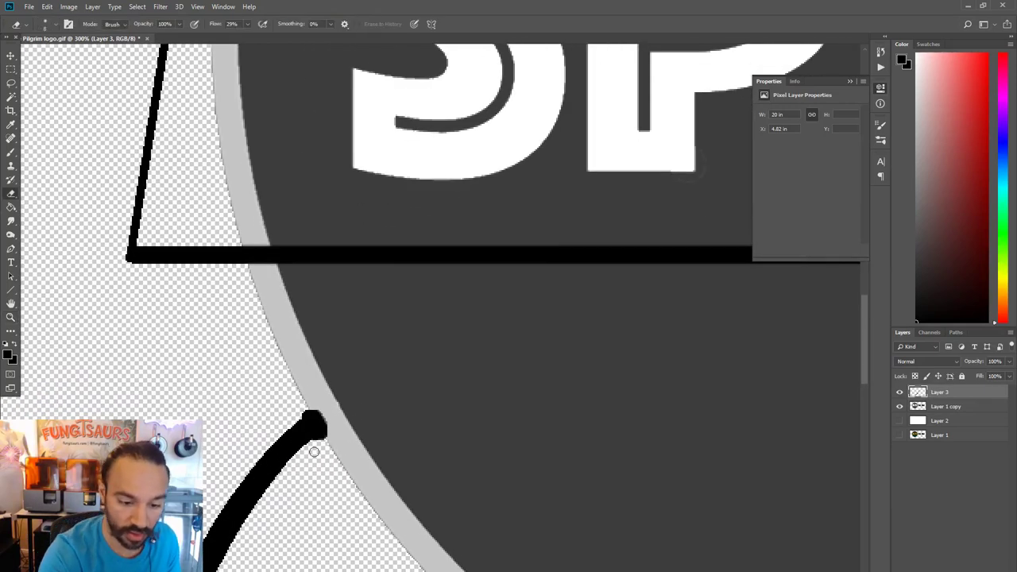
pyautogui.moveTo(314, 452); pyautogui.dragTo(311, 406)
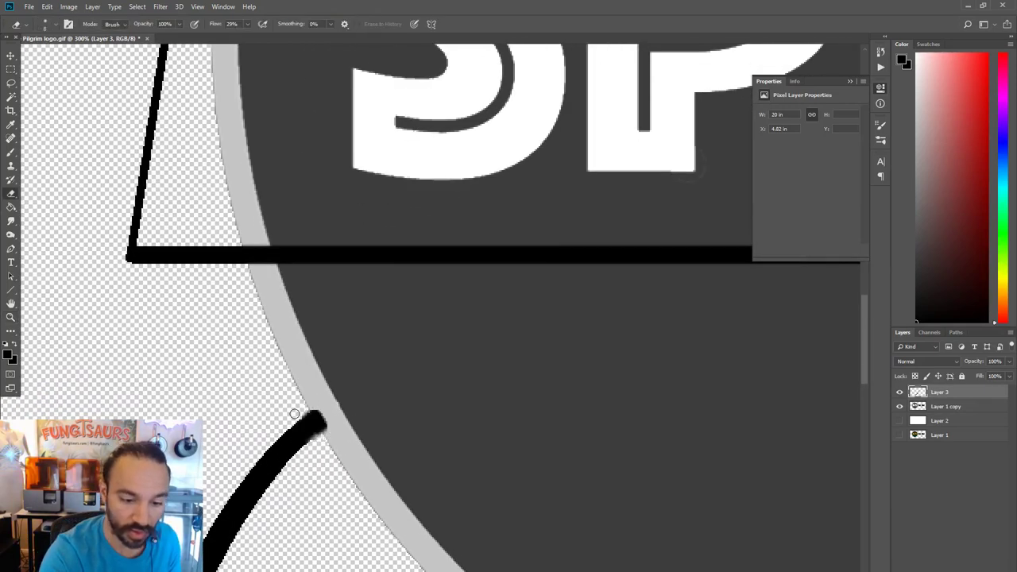
pyautogui.moveTo(326, 374)
pyautogui.mouseDown()
pyautogui.moveTo(313, 426)
pyautogui.moveTo(332, 430)
pyautogui.mouseUp()
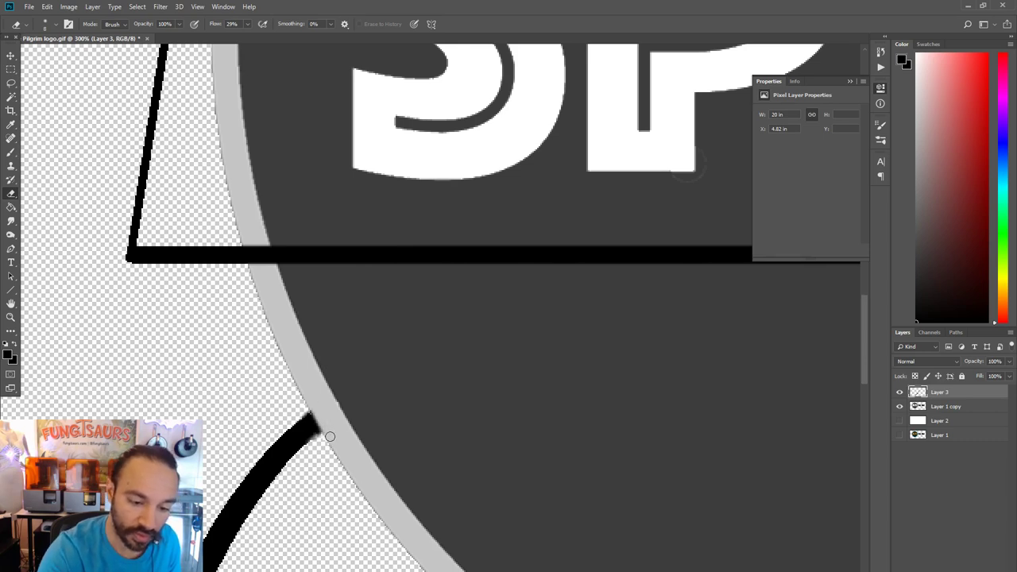
# Try to fill the circle's ring with black on Layer 3, and undo the fill.
pyautogui.click(15, 318)
pyautogui.click(305, 24)
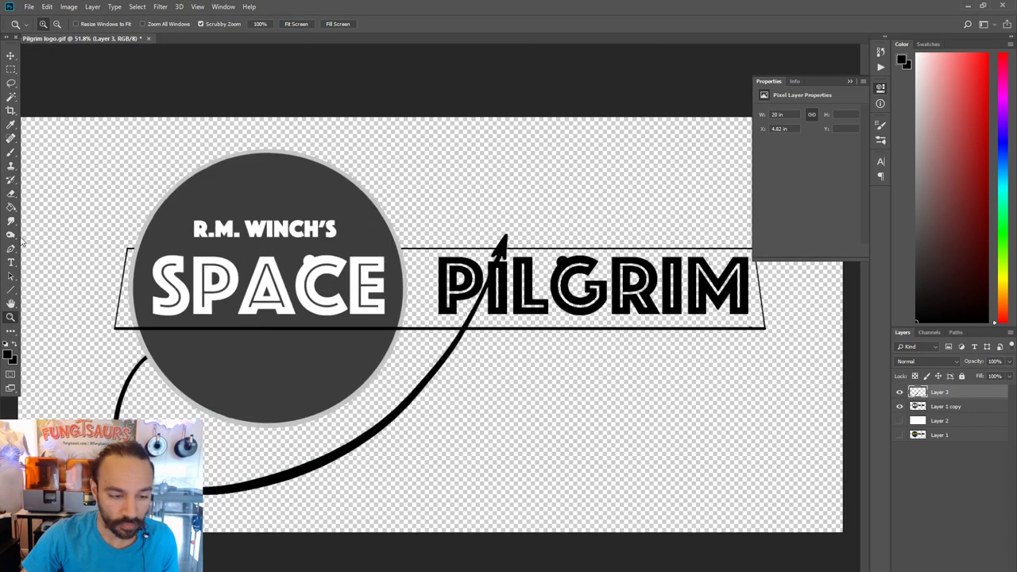
pyautogui.click(11, 208)
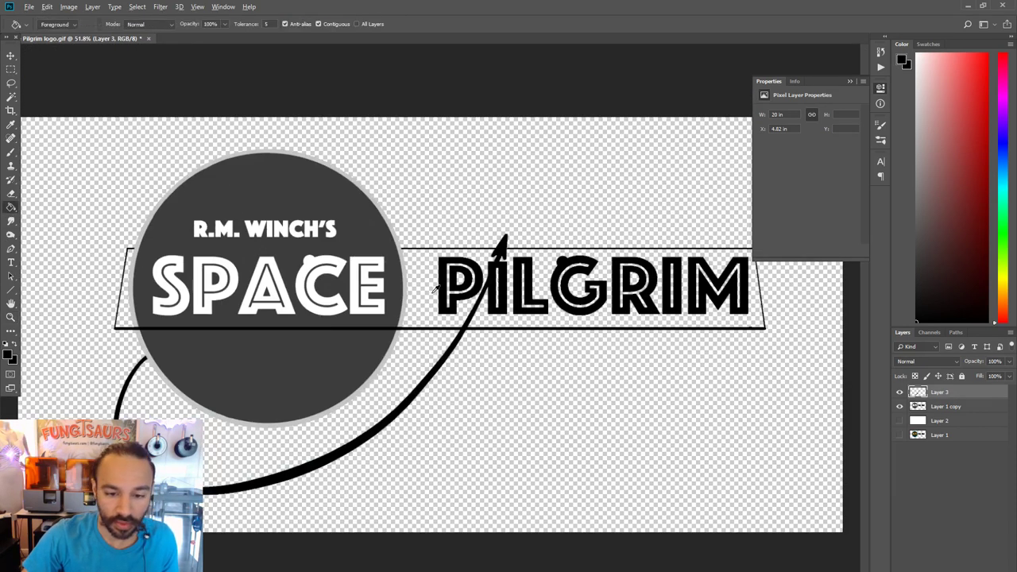
pyautogui.keyDown('alt'); pyautogui.click(444, 298); pyautogui.keyUp('alt')
pyautogui.click(407, 304)
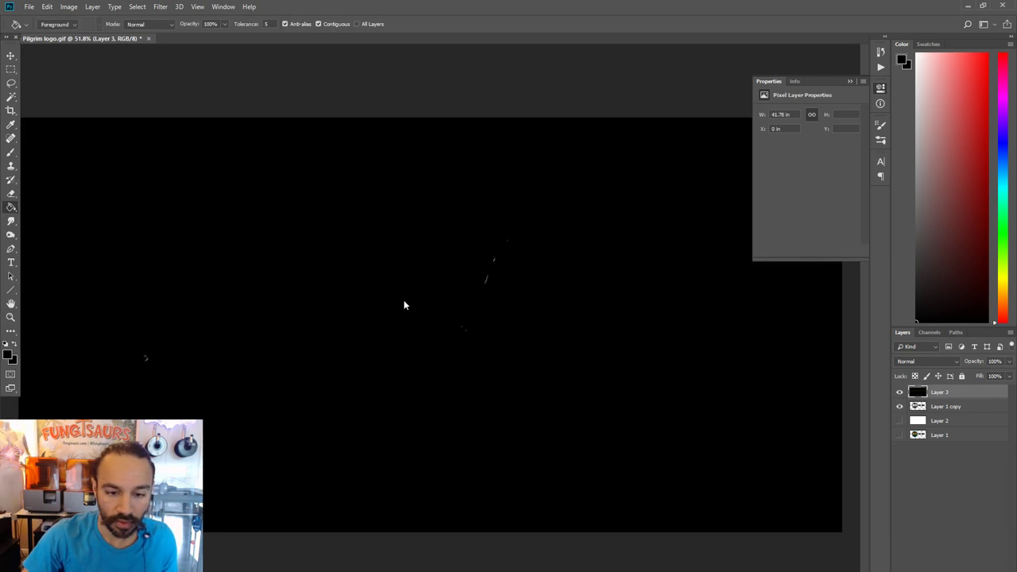
pyautogui.hotkey('ctrl', 'z')
# Fill all segments of the light grey ring around the circle with black on Layer 1 copy.
pyautogui.click(937, 405)
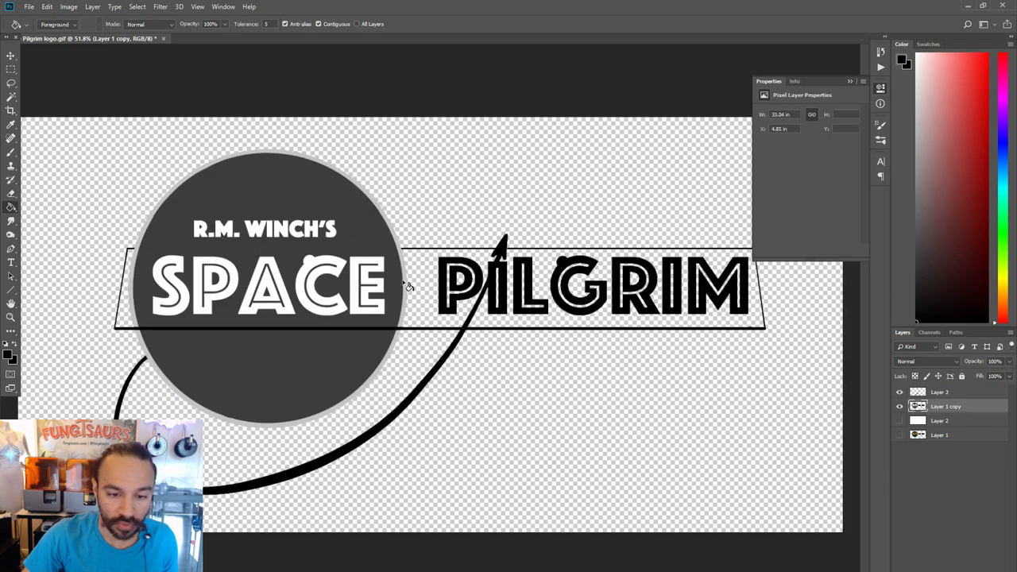
pyautogui.click(403, 282)
pyautogui.hotkey('ctrl', 'z')
pyautogui.click(405, 279)
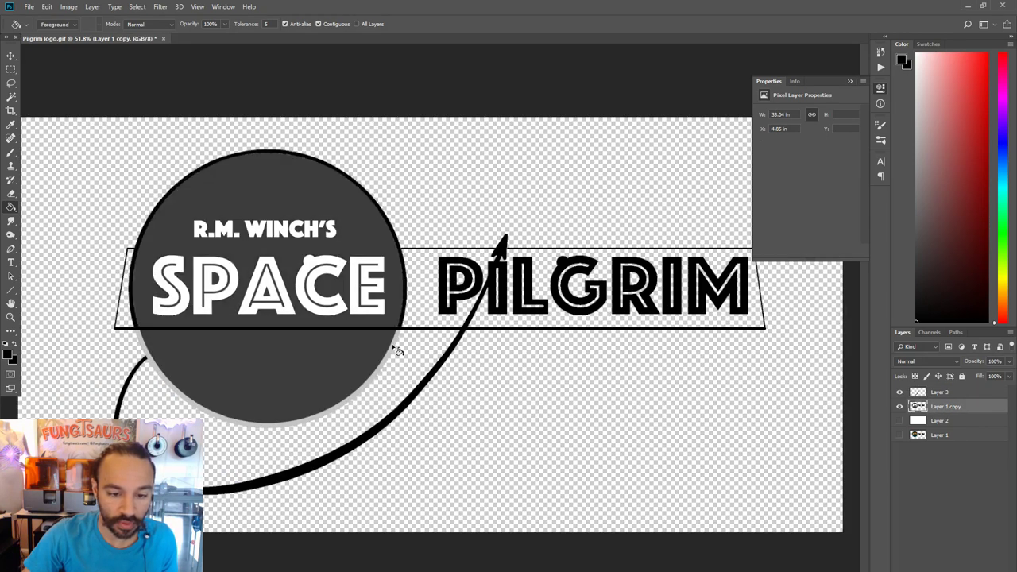
pyautogui.click(396, 348)
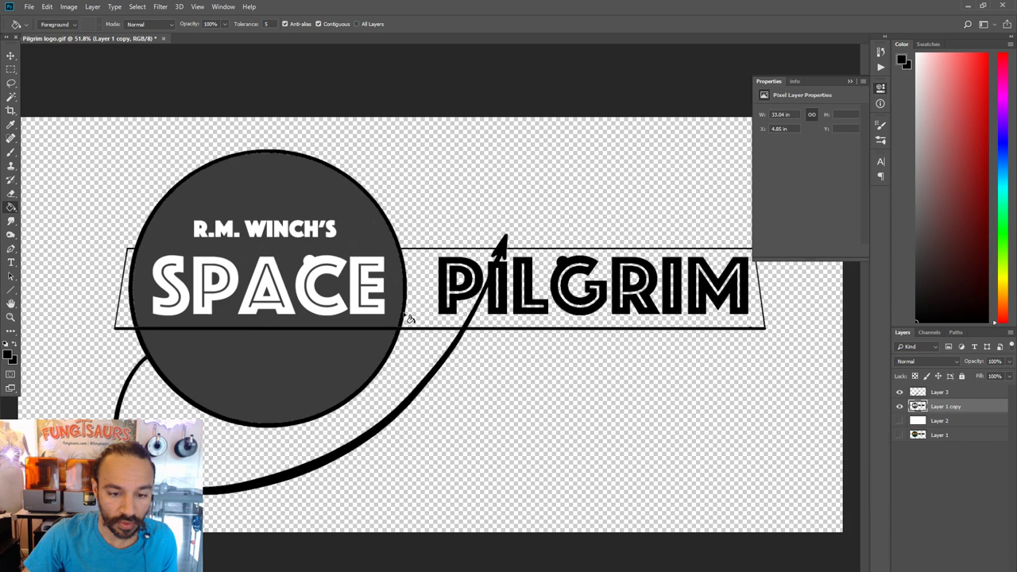
pyautogui.click(400, 328)
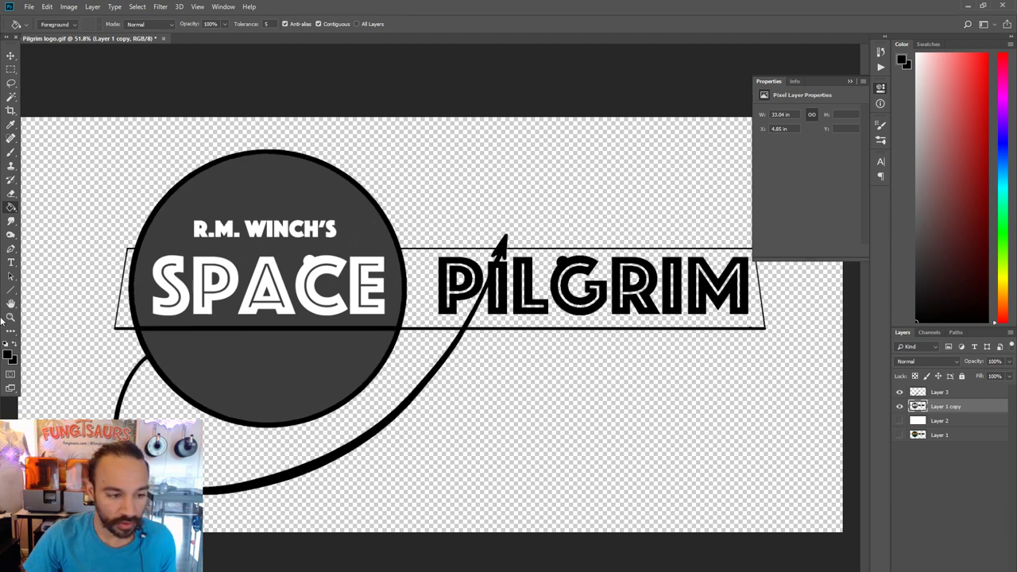
# Compare the whole black-and-white logo with the original coloured logo on Layer 1.
pyautogui.click(11, 317)
pyautogui.keyDown('alt'); pyautogui.click(465, 267); pyautogui.keyUp('alt')
pyautogui.keyDown('alt'); pyautogui.click(465, 267); pyautogui.keyUp('alt')
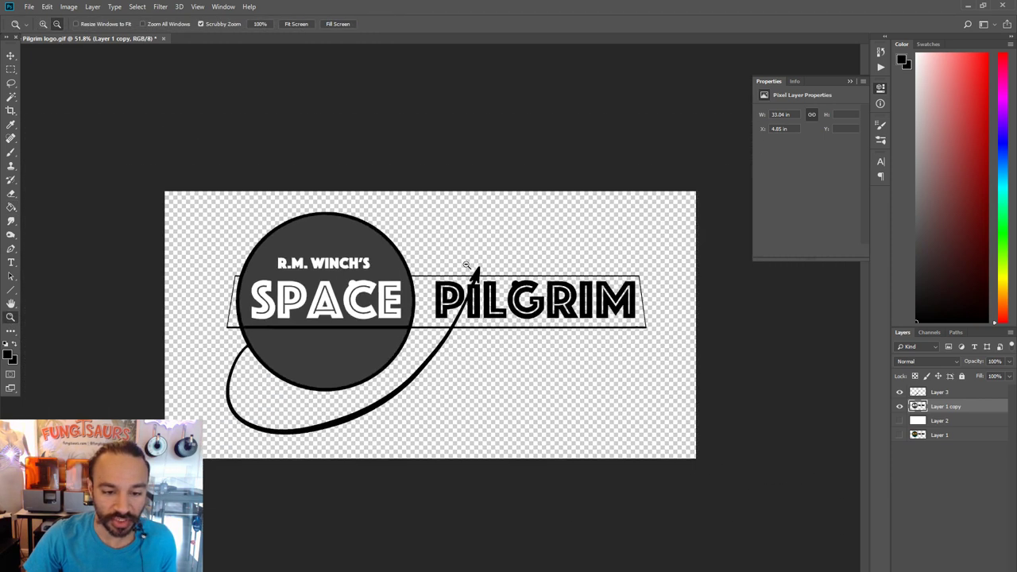
pyautogui.keyDown('alt'); pyautogui.click(467, 270); pyautogui.keyUp('alt')
pyautogui.keyDown('alt'); pyautogui.click(509, 373); pyautogui.keyUp('alt')
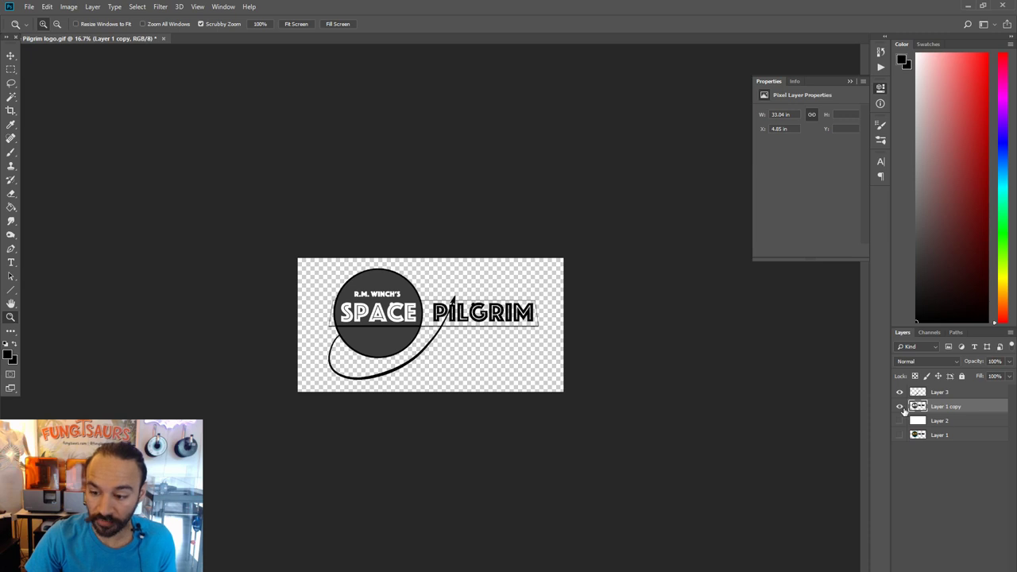
pyautogui.click(899, 406)
pyautogui.click(899, 435)
pyautogui.click(811, 409)
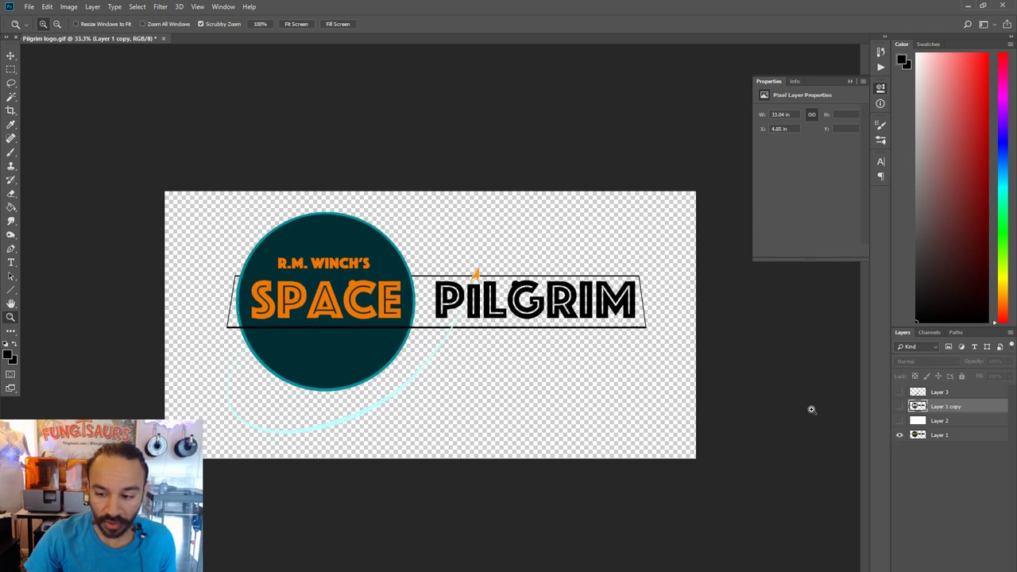
# Show the white Layer 2 beneath all other layers as the background, with Layer 1 copy and Layer 3 visible and Layer 1 hidden.
pyautogui.click(899, 421)
pyautogui.moveTo(940, 420); pyautogui.dragTo(910, 427)
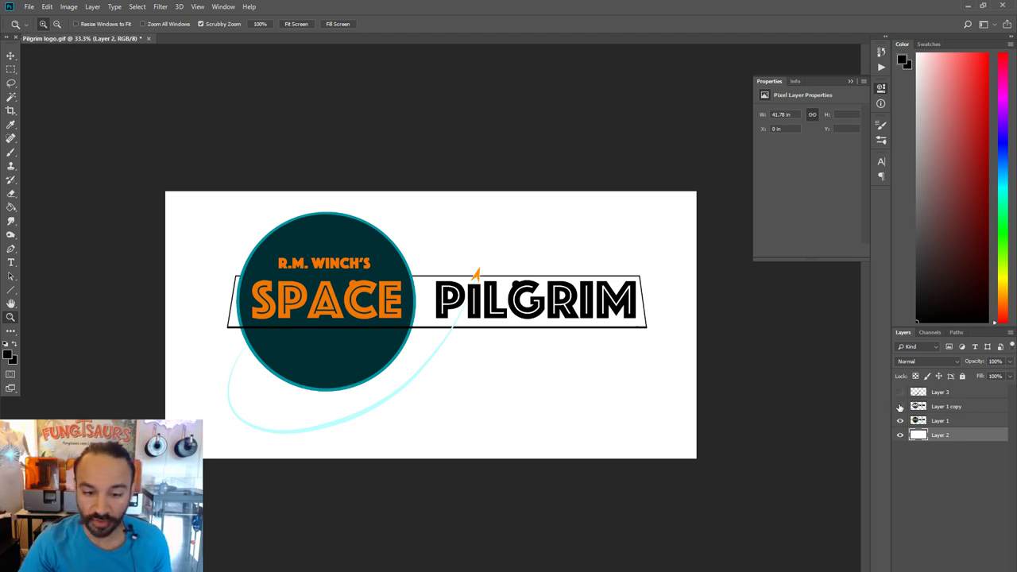
pyautogui.click(899, 405)
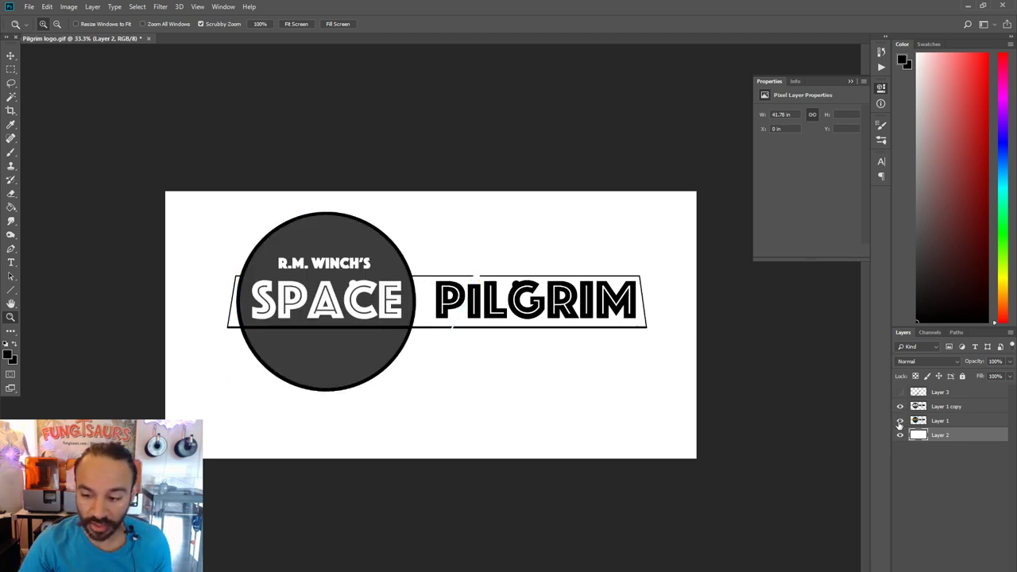
pyautogui.click(900, 393)
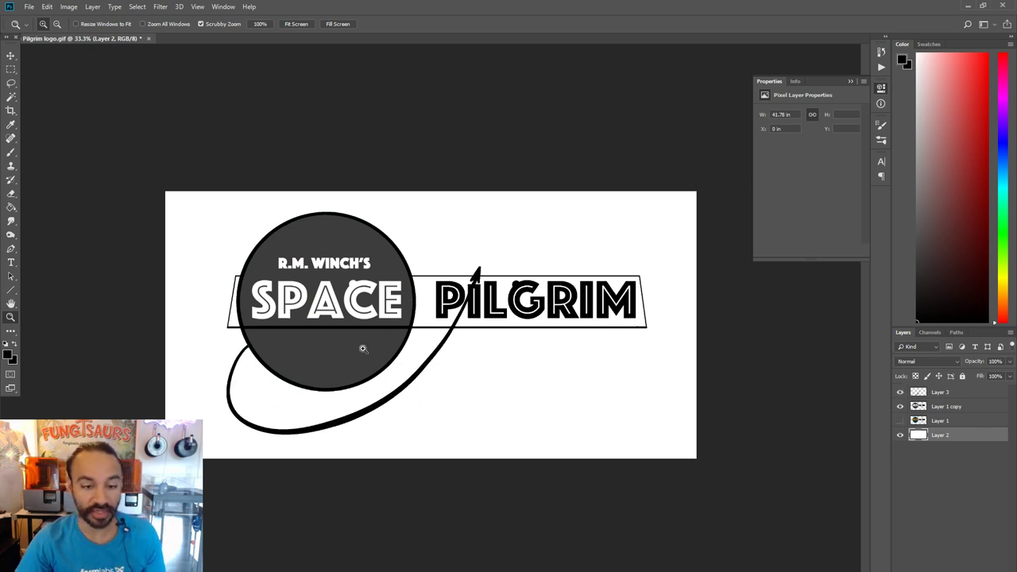
# Hide Layer 3 and Layer 1 copy, and show the original coloured Layer 1.
pyautogui.click(385, 332)
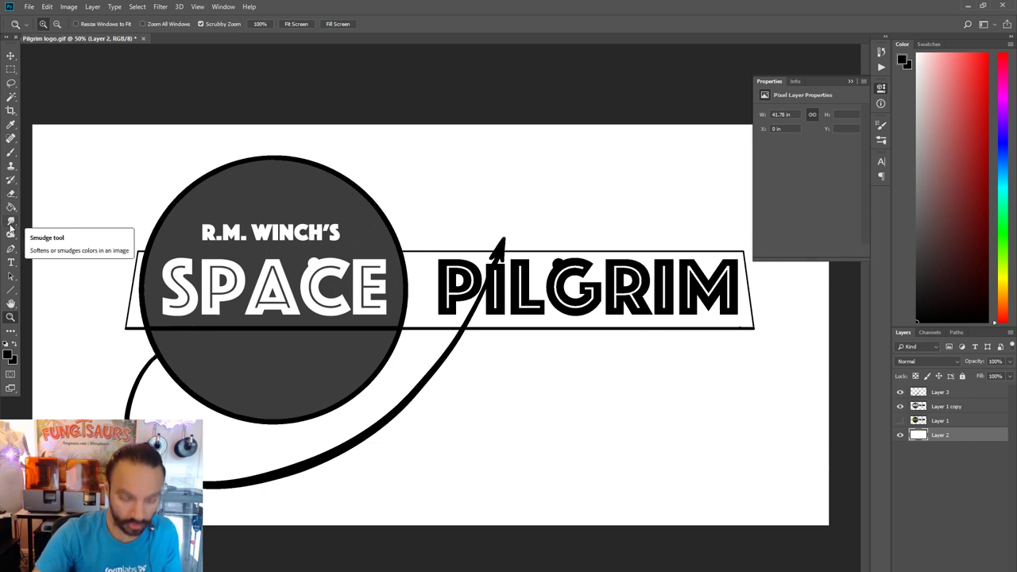
pyautogui.press('b')
pyautogui.click(10, 69)
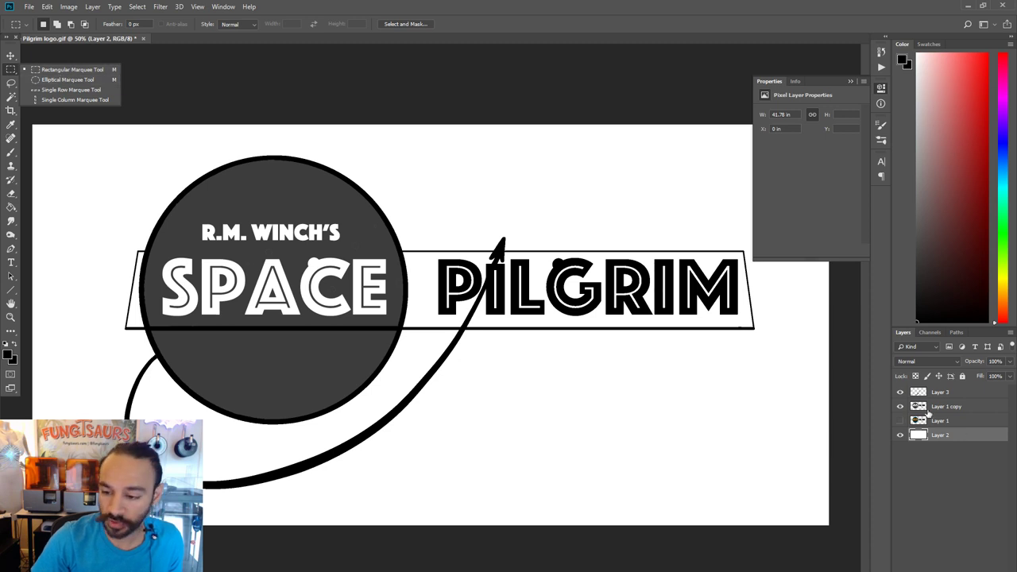
pyautogui.moveTo(899, 391); pyautogui.dragTo(900, 406)
pyautogui.click(900, 420)
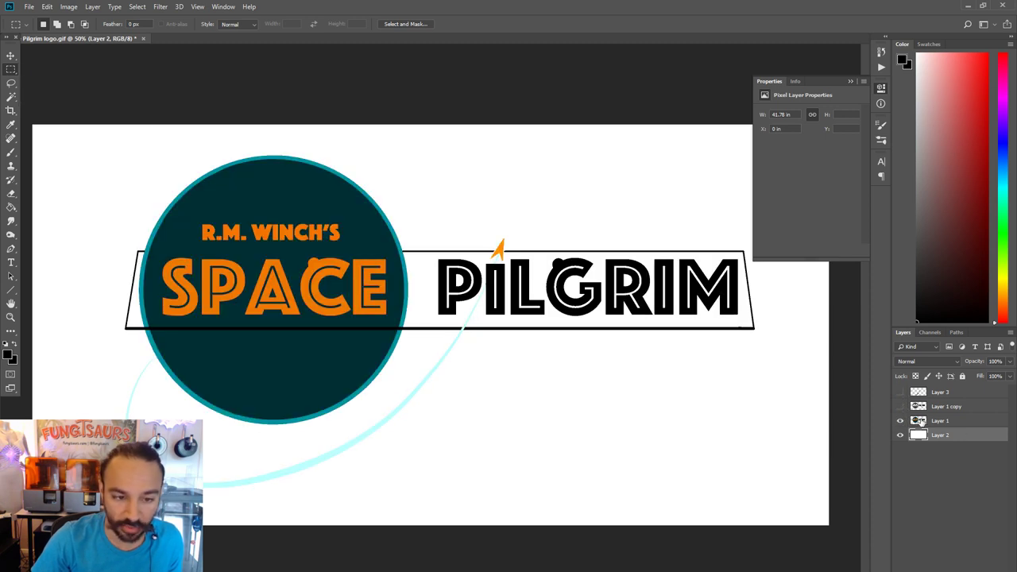
# Select the thin black trapezoid frame around the title on Layer 1 with the Magic Wand.
pyautogui.click(12, 97)
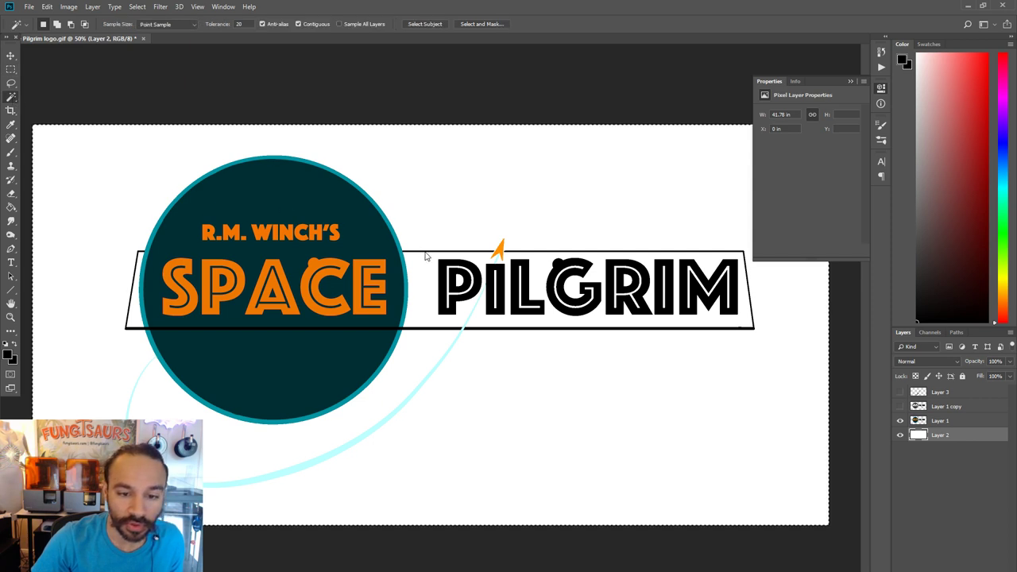
pyautogui.click(425, 256)
pyautogui.click(930, 421)
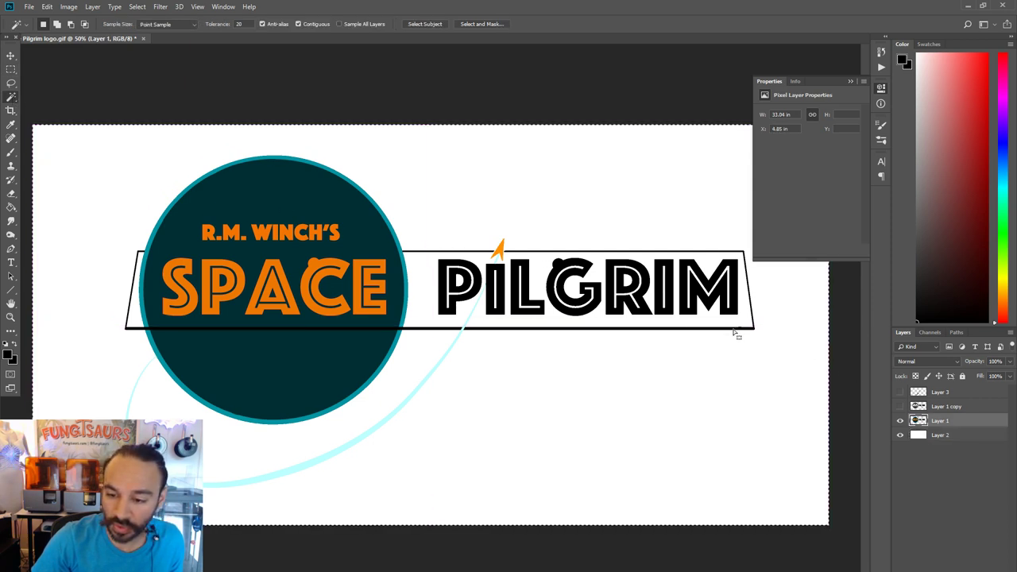
pyautogui.click(720, 324)
pyautogui.click(714, 330)
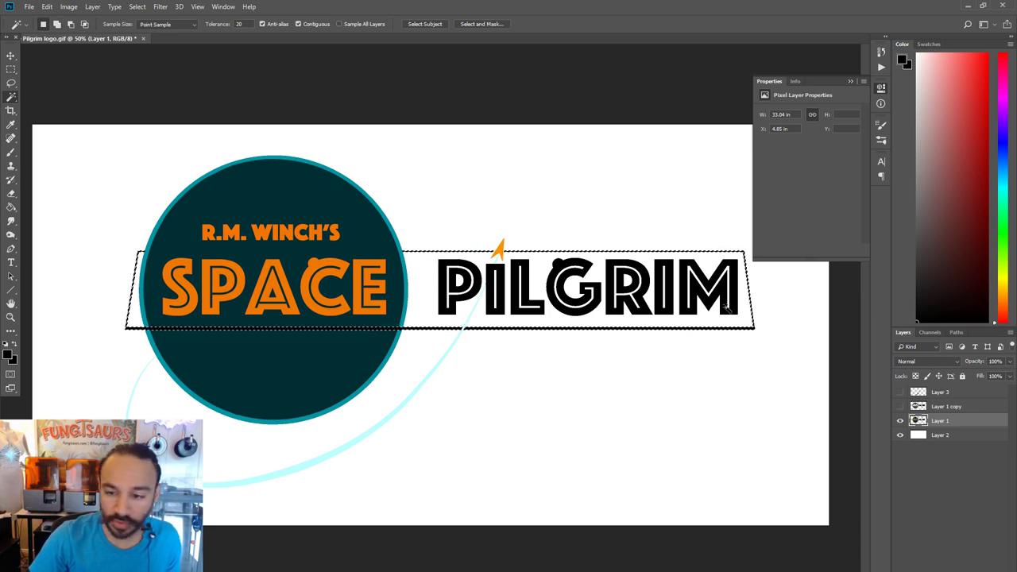
# Show the black-and-white layers in place of Layer 1, and add a new empty layer above Layer 3.
pyautogui.click(900, 406)
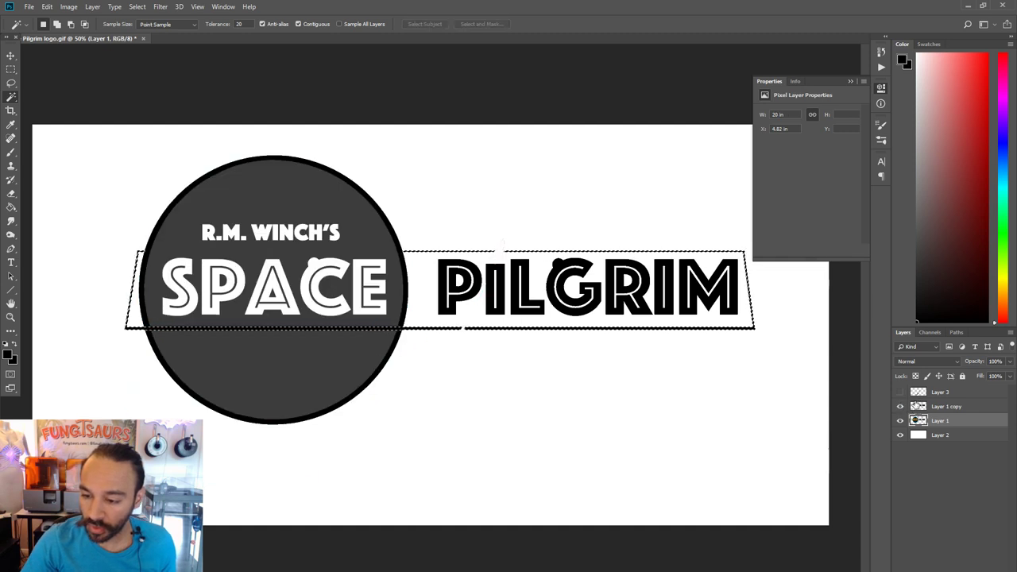
pyautogui.click(918, 392)
pyautogui.click(901, 421)
pyautogui.hotkey('ctrl', 'v')
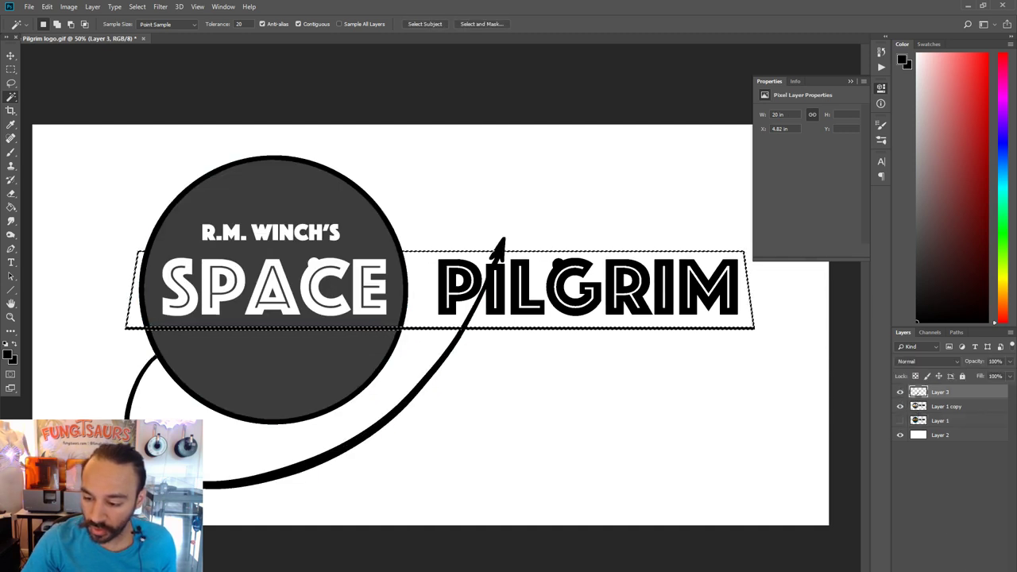
# Expand the trapezoid frame selection by 5 pixels.
pyautogui.click(136, 7)
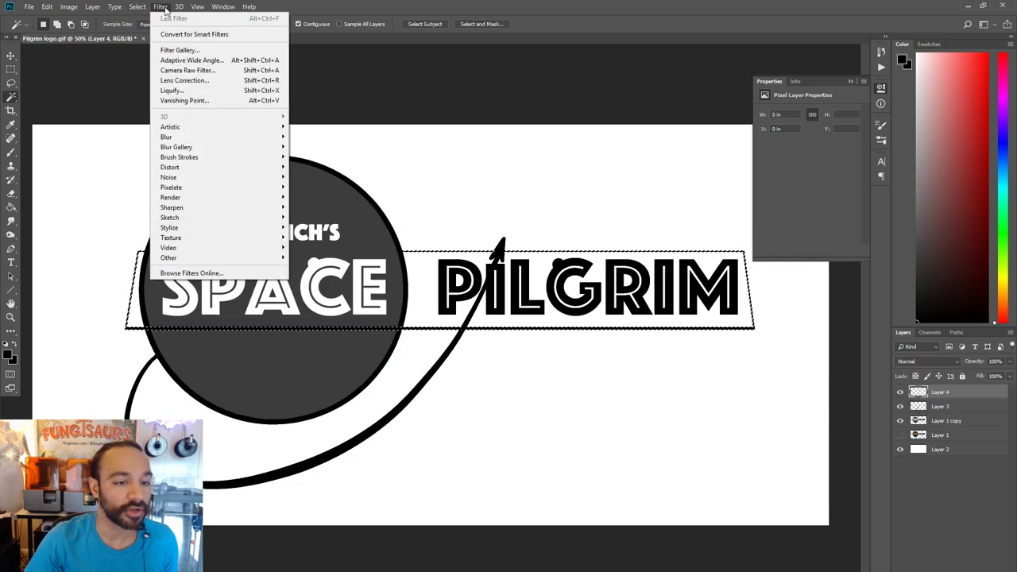
pyautogui.moveTo(200, 157)
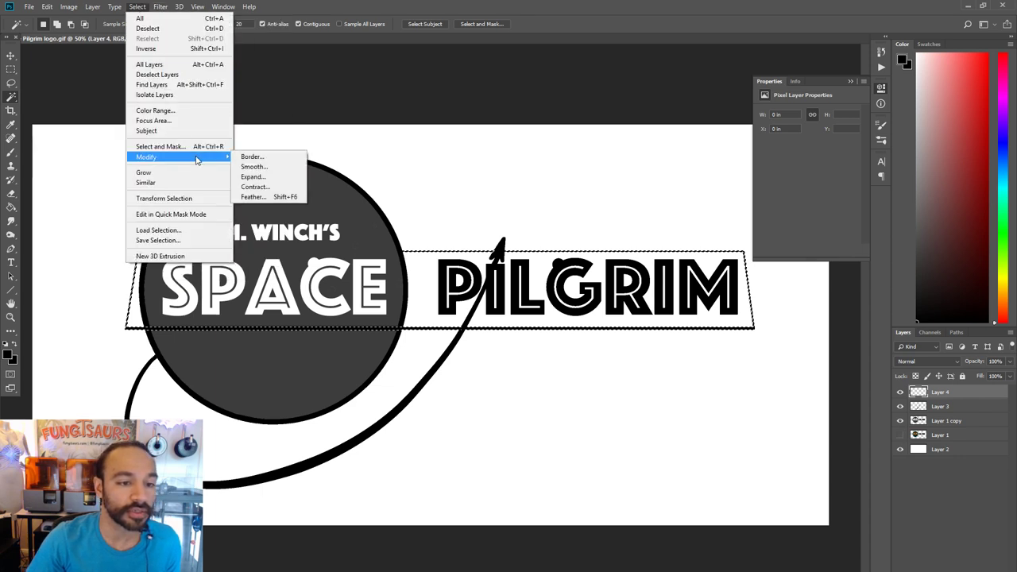
pyautogui.click(262, 178)
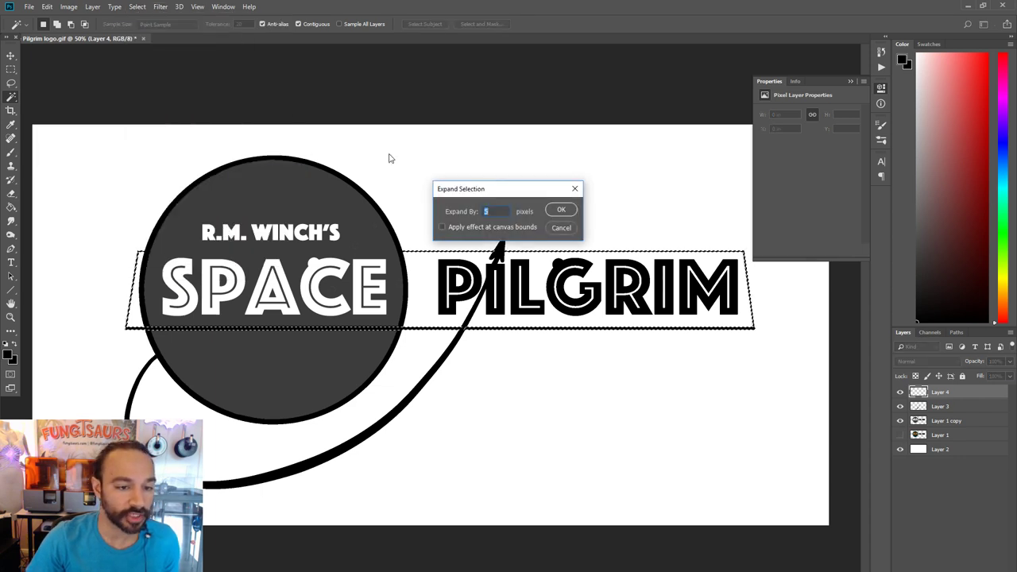
pyautogui.click(561, 209)
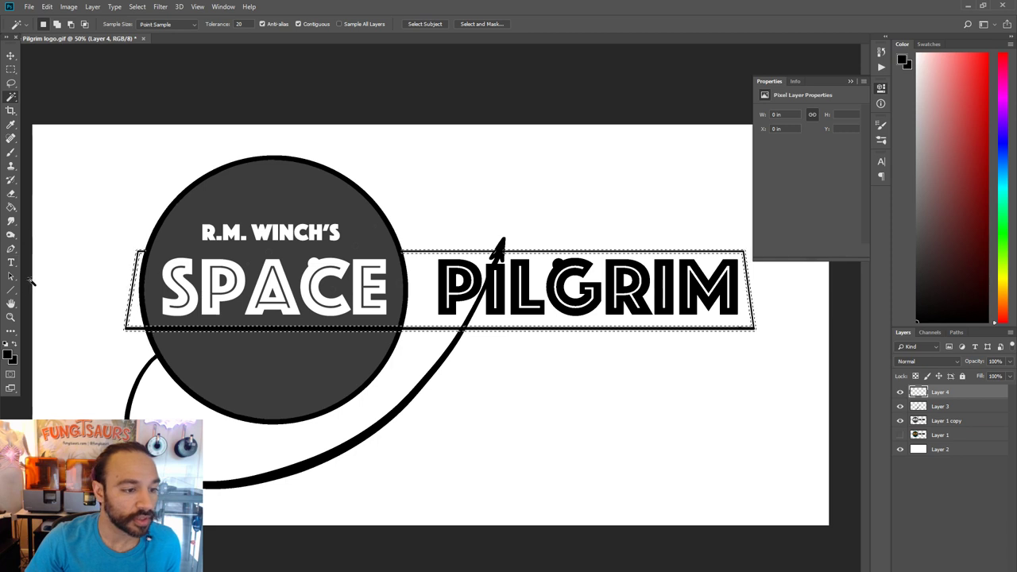
# Fill the expanded trapezoid frame selection with black on Layer 4 and deselect it.
pyautogui.click(47, 6)
pyautogui.click(55, 172)
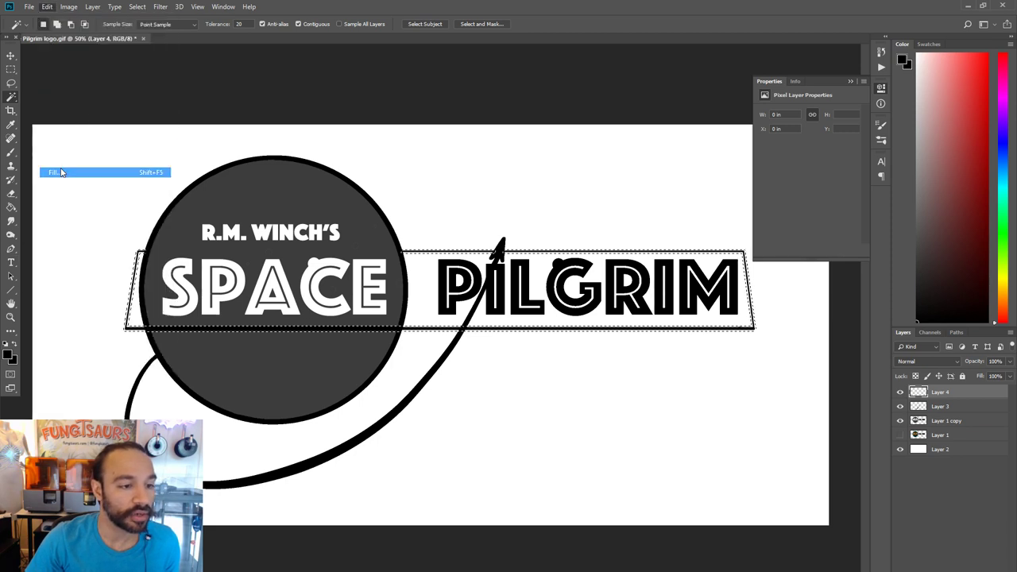
pyautogui.click(578, 185)
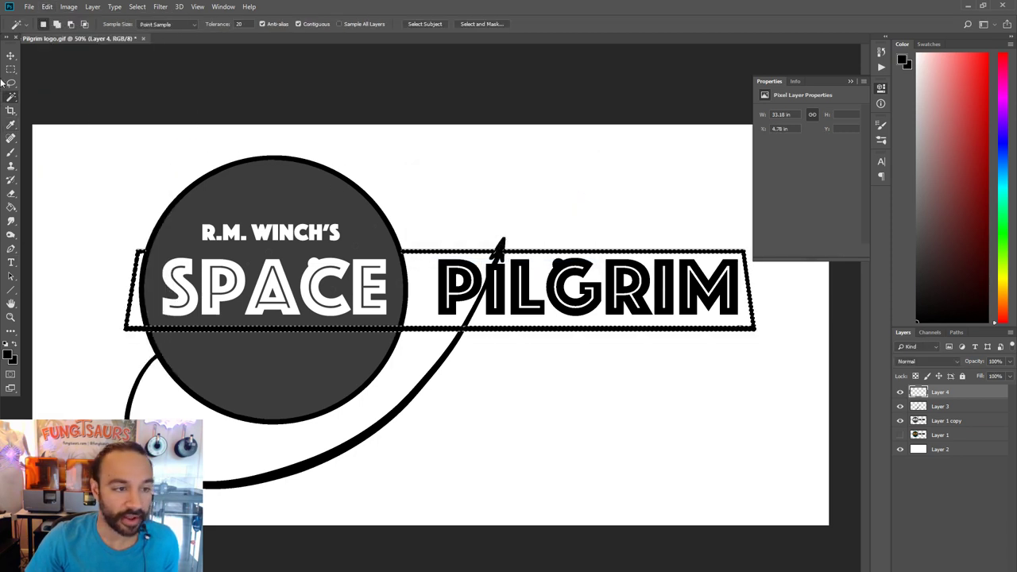
pyautogui.hotkey('ctrl', 'd')
# Delete the small bump on the frame's bottom line, below the M of PILGRIM, using a rectangular selection.
pyautogui.press('m')
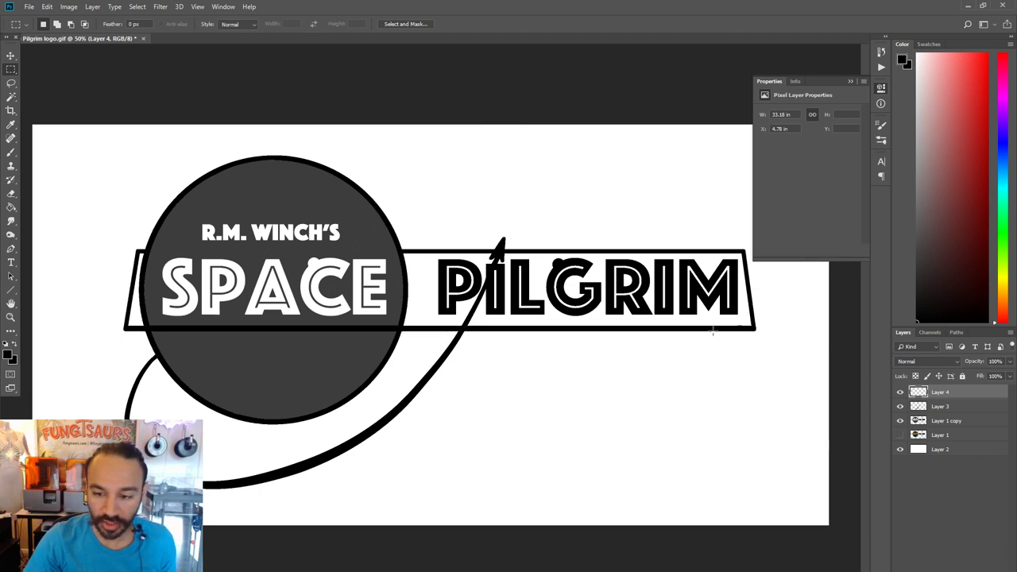
pyautogui.click(11, 318)
pyautogui.click(793, 316)
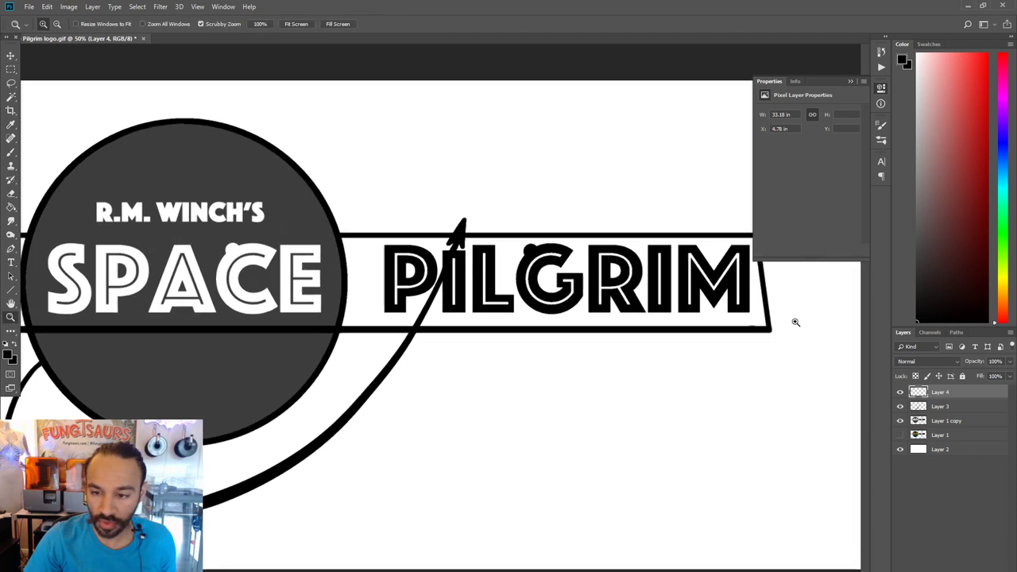
pyautogui.click(794, 321)
pyautogui.click(794, 321)
pyautogui.click(700, 322)
pyautogui.click(8, 70)
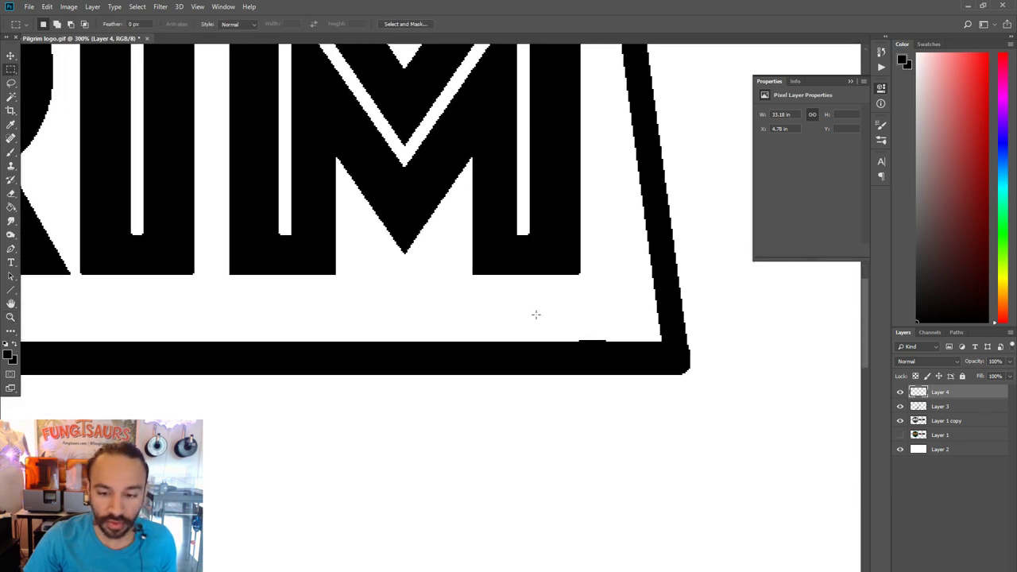
pyautogui.moveTo(619, 328); pyautogui.dragTo(529, 340)
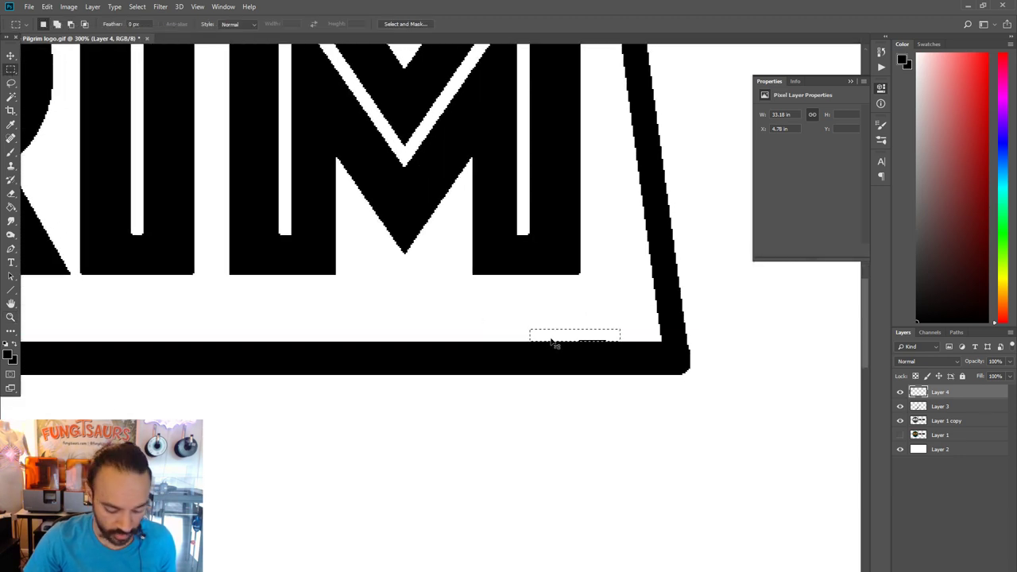
pyautogui.press('Delete')
# Trim the jagged outer side of the frame's slanted right line straight, deleting a Polygonal Lasso selection along it.
pyautogui.click(14, 319)
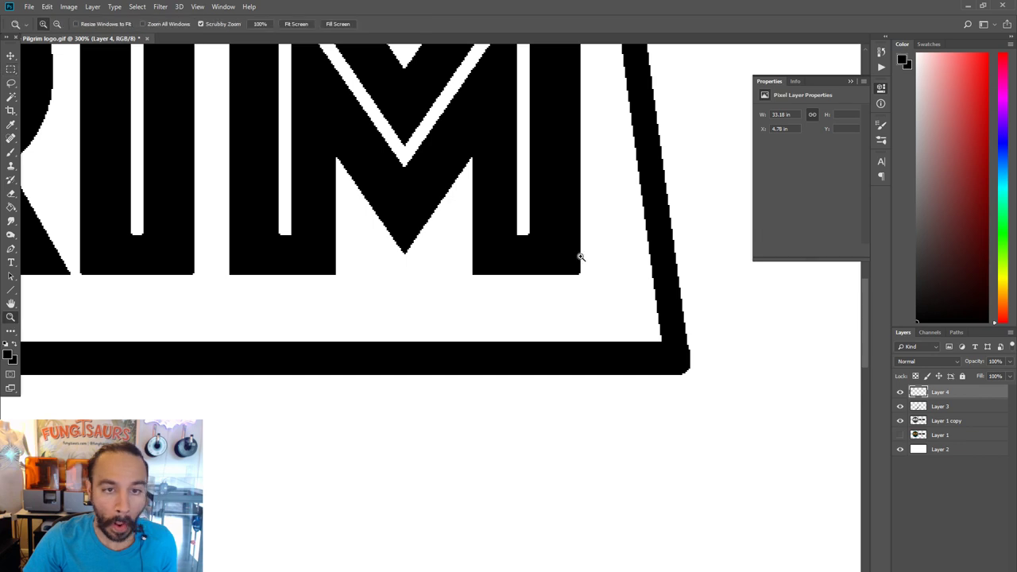
pyautogui.keyDown('alt'); pyautogui.click(634, 248); pyautogui.keyUp('alt')
pyautogui.keyDown('alt'); pyautogui.click(634, 248); pyautogui.keyUp('alt')
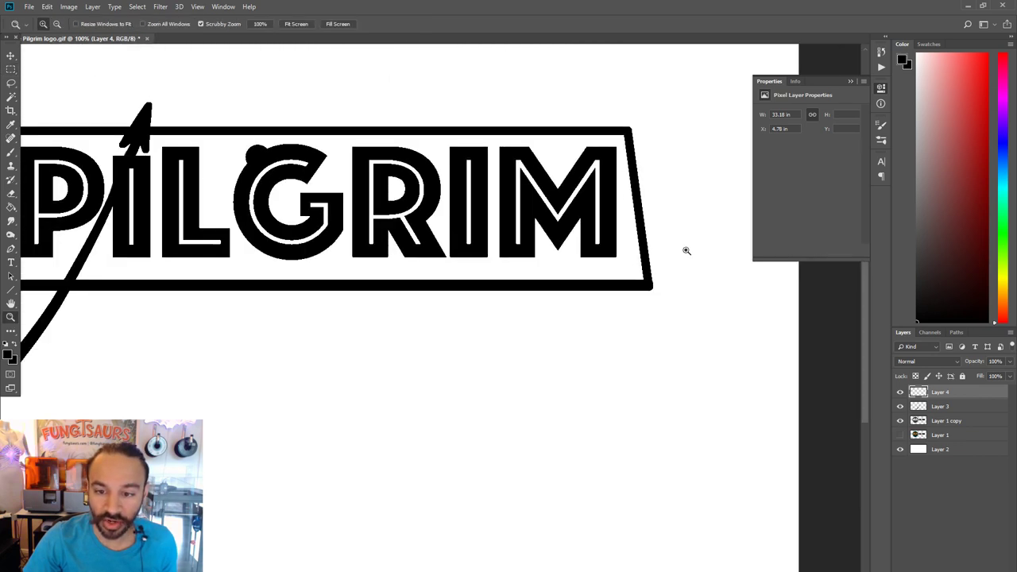
pyautogui.click(686, 251)
pyautogui.click(687, 251)
pyautogui.scroll(4, 620, 265)
pyautogui.keyDown('alt'); pyautogui.click(618, 263); pyautogui.keyUp('alt')
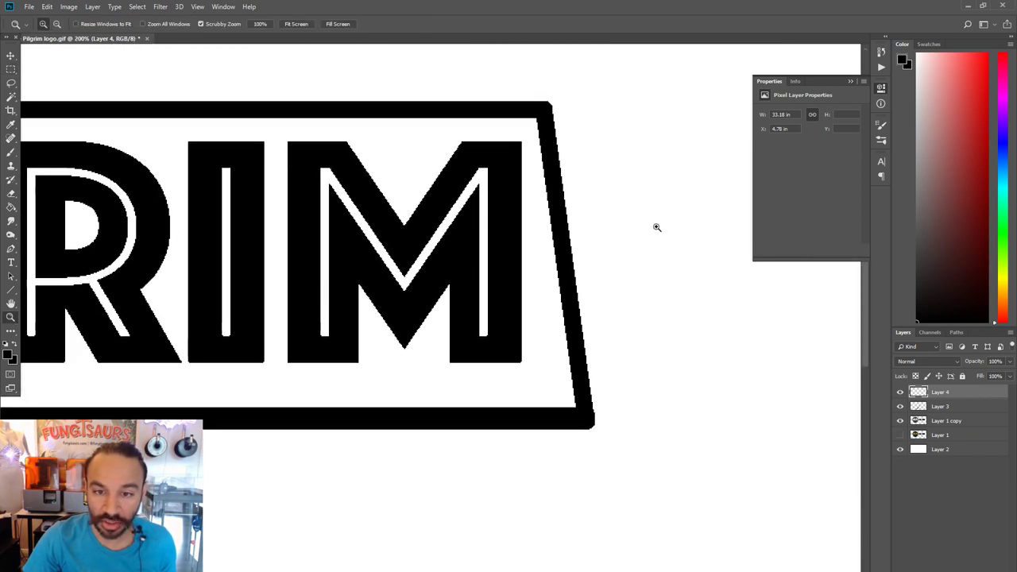
pyautogui.click(11, 83)
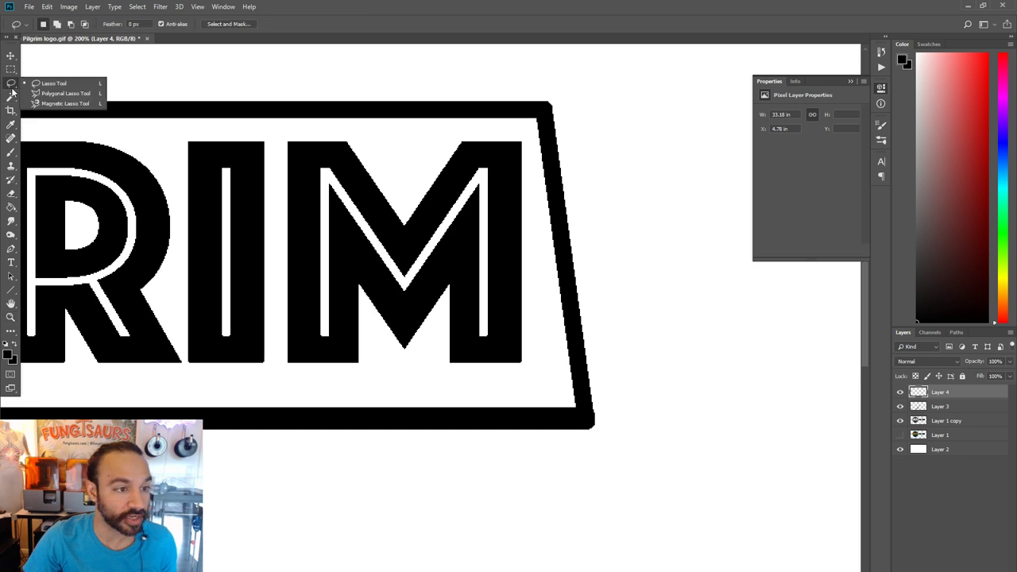
pyautogui.click(66, 94)
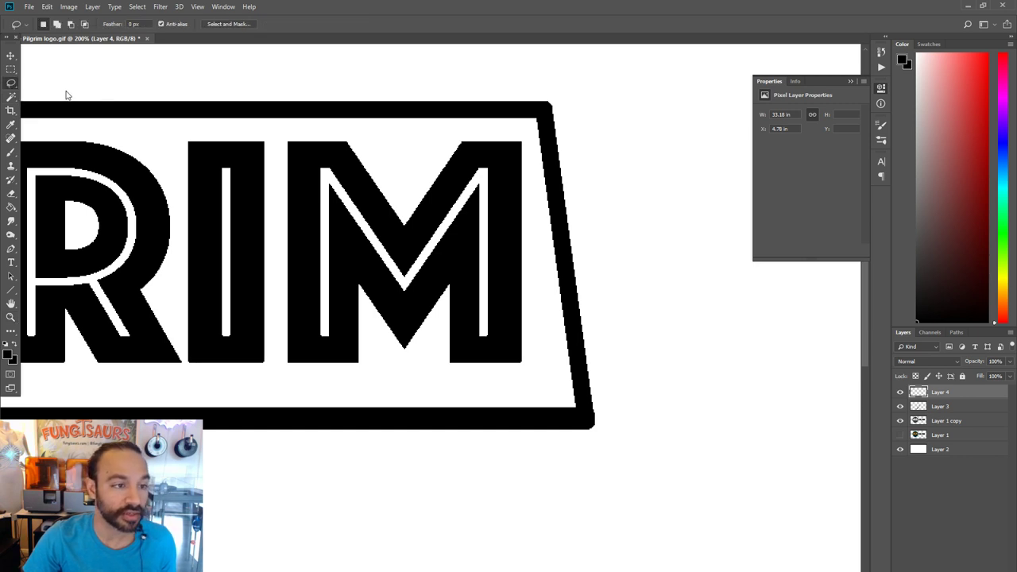
pyautogui.click(550, 97)
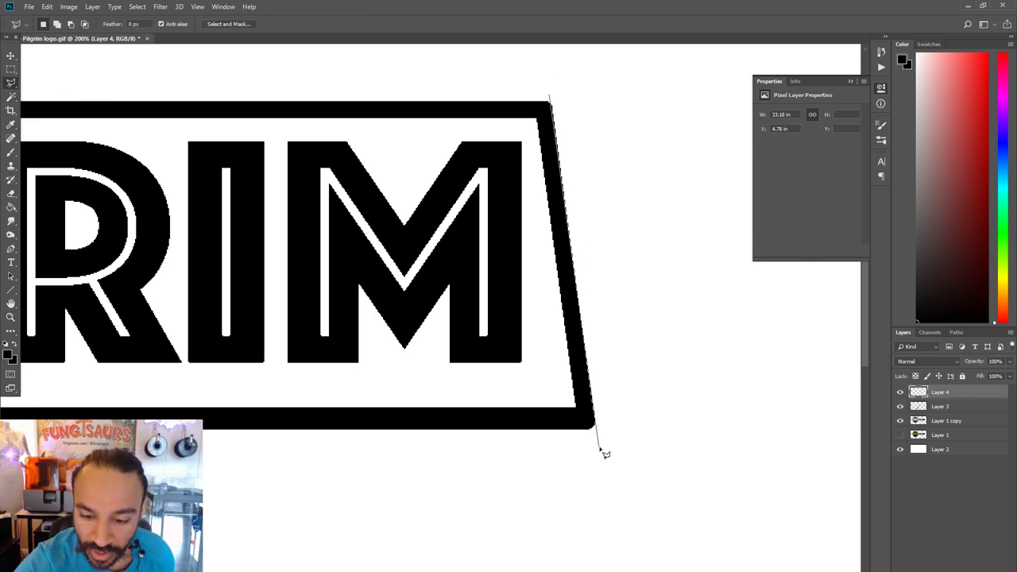
pyautogui.click(627, 429)
pyautogui.click(586, 82)
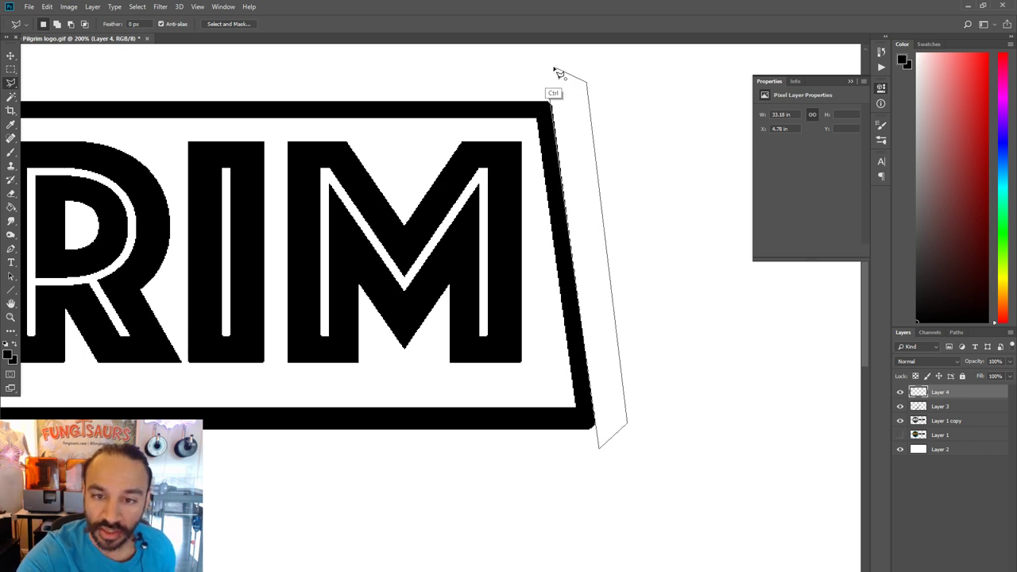
pyautogui.keyDown('ctrl'); pyautogui.click(553, 72); pyautogui.keyUp('ctrl')
pyautogui.hotkey('ctrl', 'd')
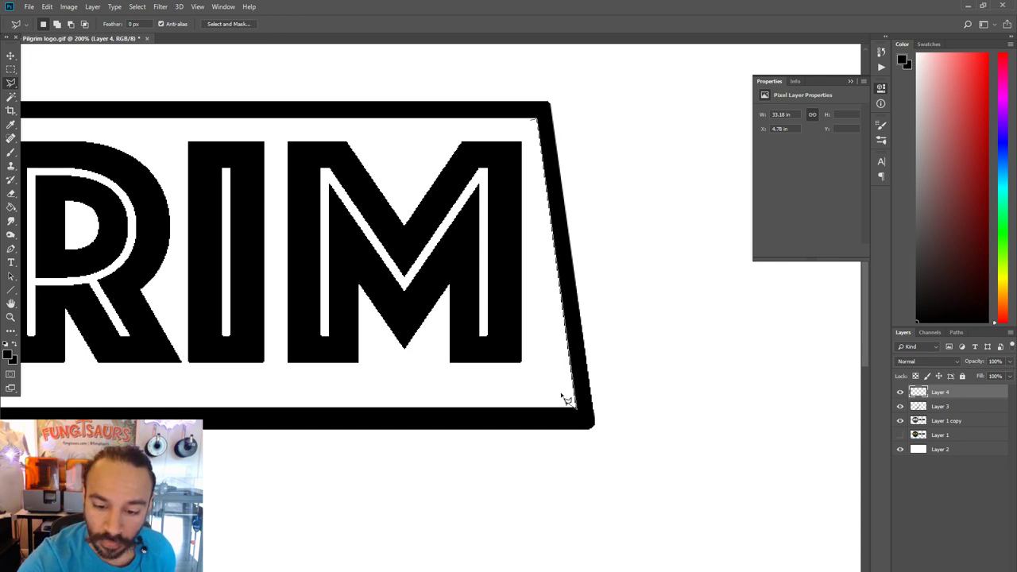
# Undo the last trim along the inner side of the frame's slanted right line.
pyautogui.hotkey('ctrl', 'd')
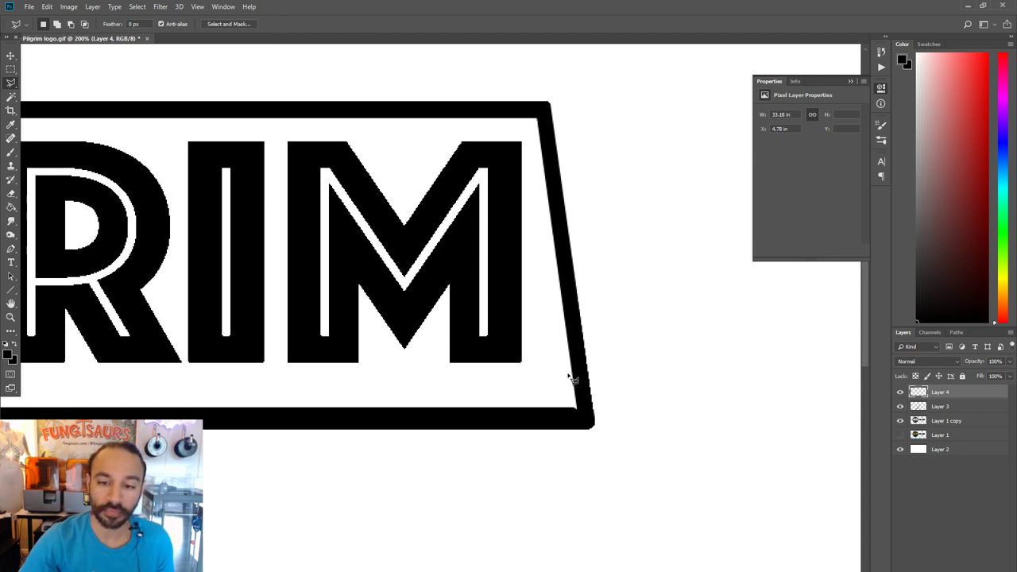
pyautogui.hotkey('ctrl', 'alt', 'z')
pyautogui.hotkey('ctrl', 'alt', 'z')
pyautogui.hotkey('ctrl', 'alt', 'z')
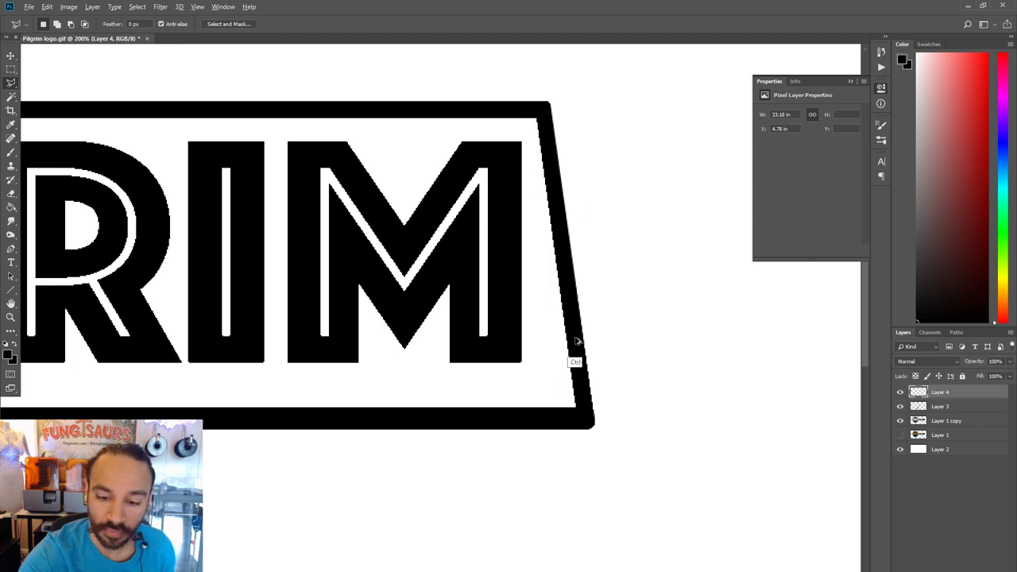
# Select a thin strip along the inner side of the frame's slanted right line, delete it to straighten the edge, and deselect.
pyautogui.click(538, 120)
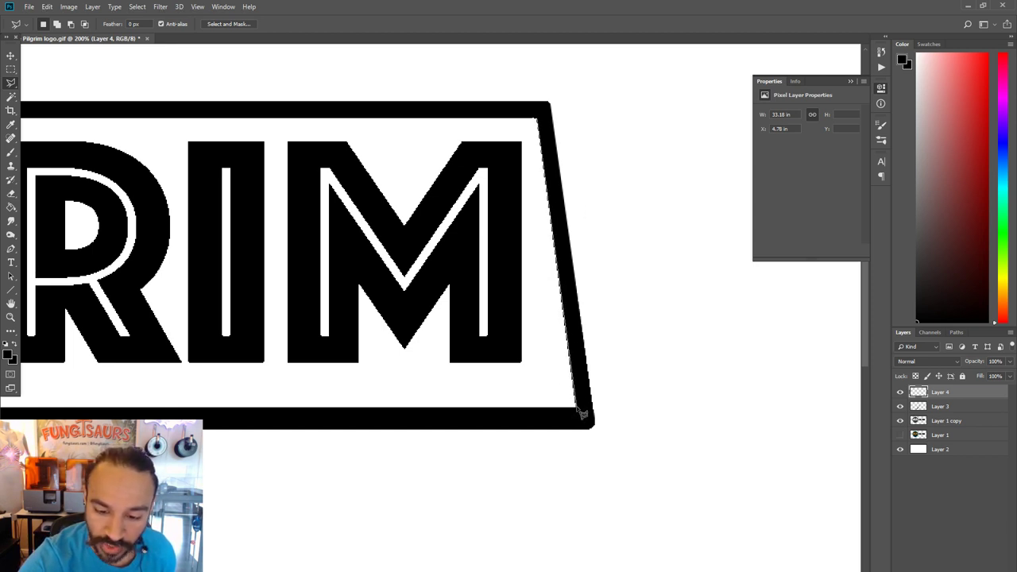
pyautogui.click(577, 407)
pyautogui.click(572, 406)
pyautogui.keyDown('ctrl'); pyautogui.click(559, 354); pyautogui.keyUp('ctrl')
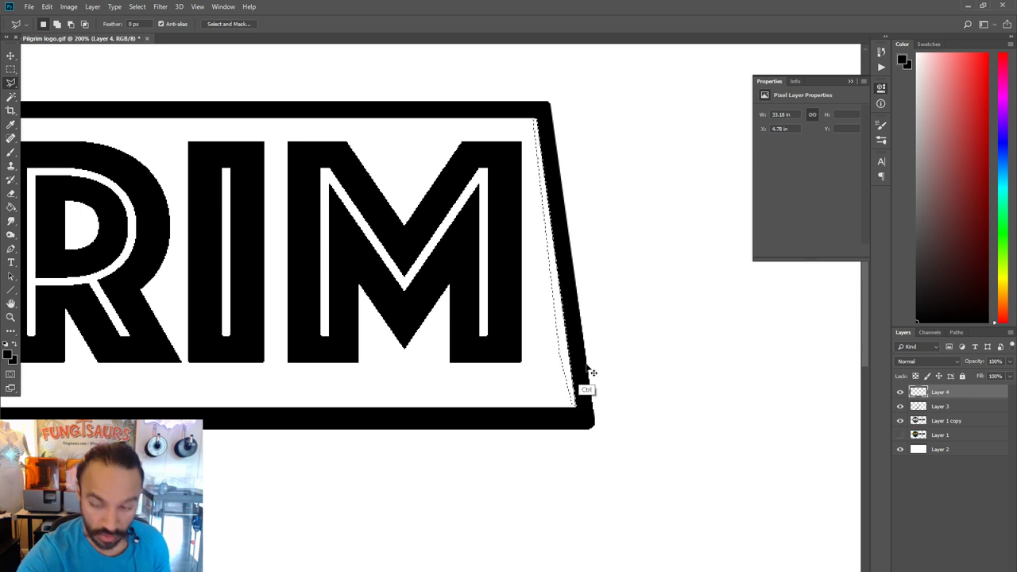
pyautogui.hotkey('ctrl', 'd')
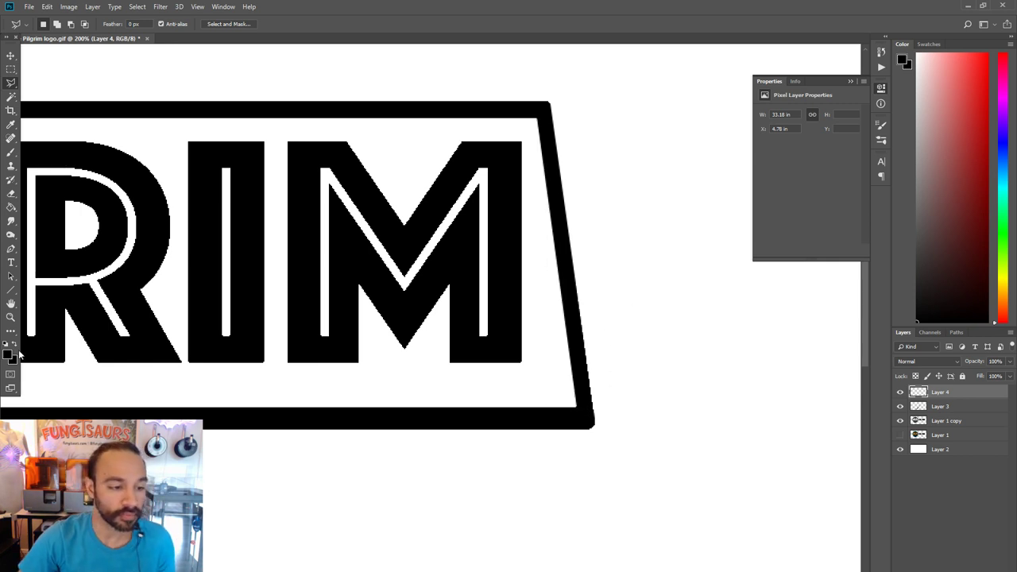
# Try to fill the planet circle on Layer 4 with a lighter grey based on its sampled dark grey.
pyautogui.click(10, 316)
pyautogui.click(296, 24)
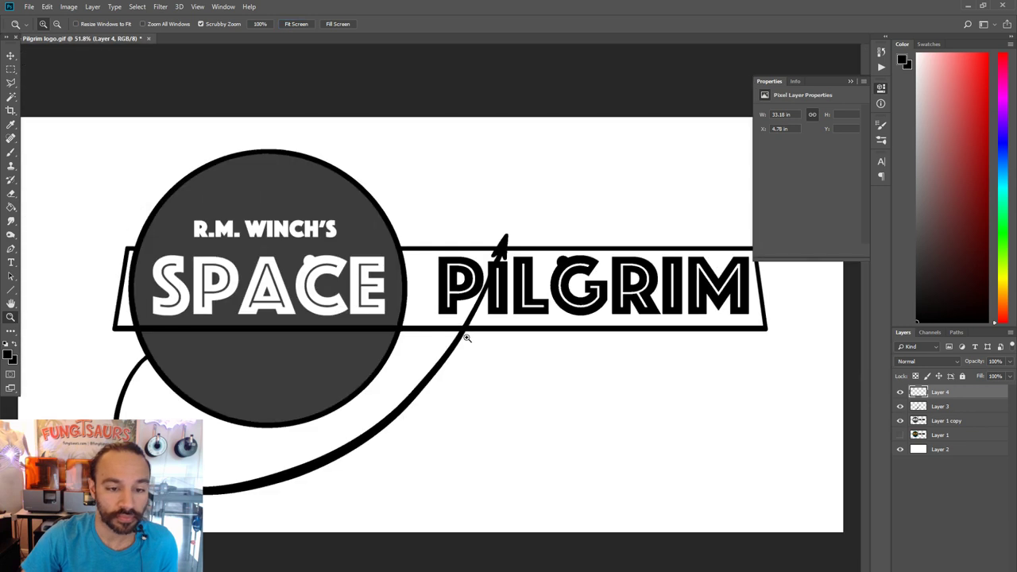
pyautogui.keyDown('alt'); pyautogui.click(467, 338); pyautogui.keyUp('alt')
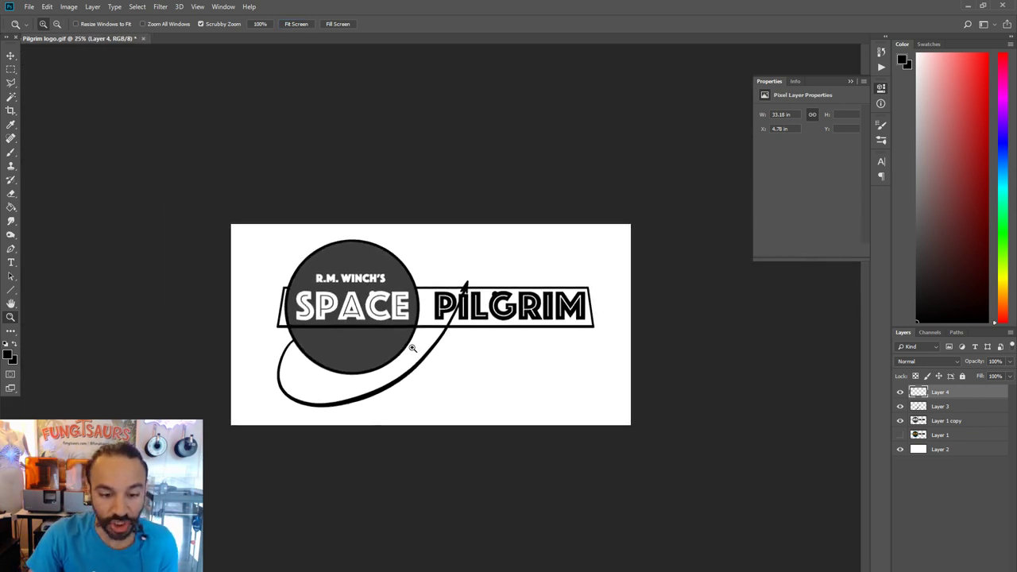
pyautogui.click(411, 347)
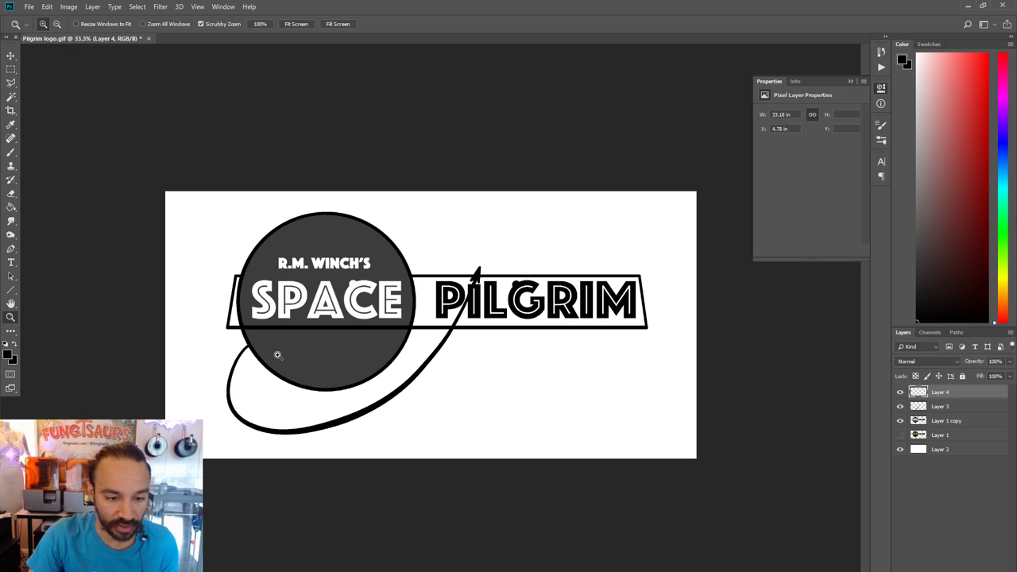
pyautogui.click(345, 342)
pyautogui.keyDown('alt'); pyautogui.click(393, 342); pyautogui.keyUp('alt')
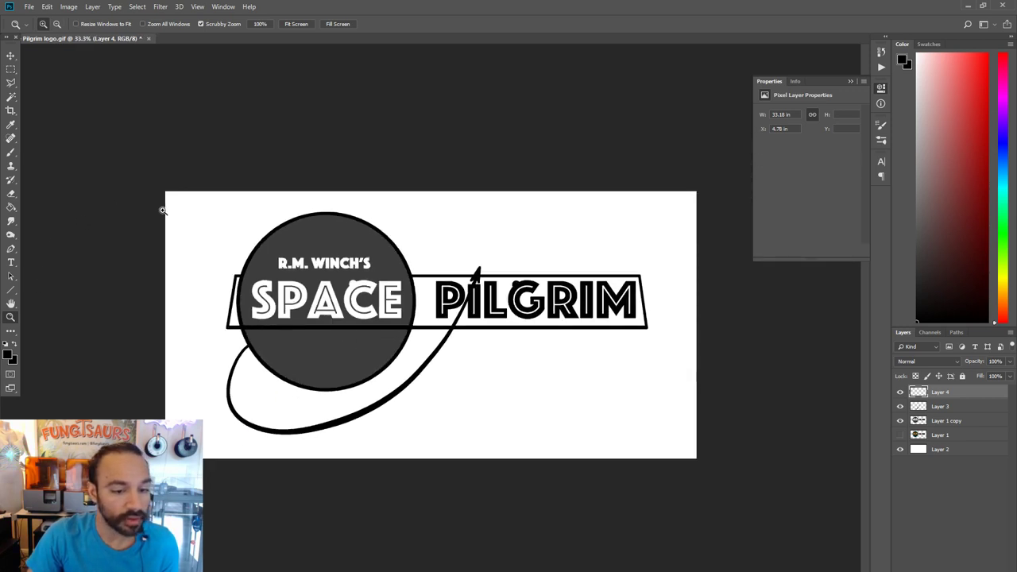
pyautogui.click(11, 207)
pyautogui.keyDown('alt'); pyautogui.click(367, 358); pyautogui.keyUp('alt')
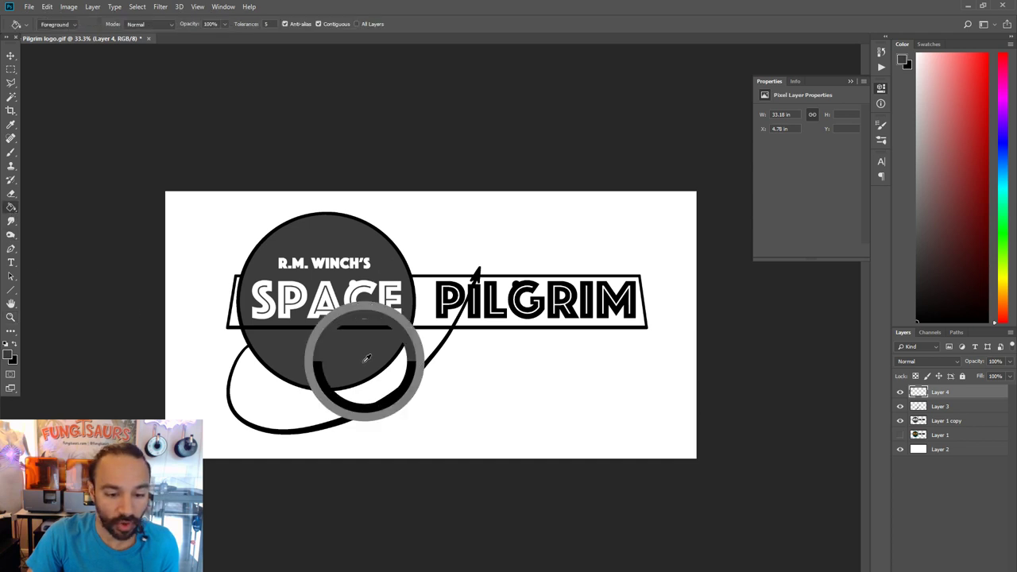
pyautogui.moveTo(916, 256); pyautogui.dragTo(904, 202)
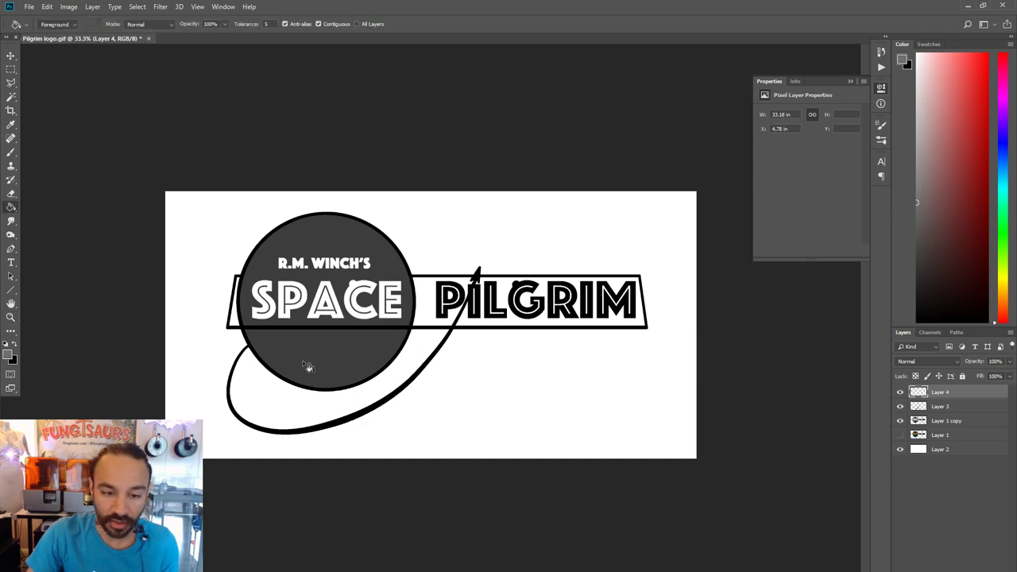
pyautogui.click(308, 366)
pyautogui.hotkey('ctrl', 'z')
# Turn off contiguous filling and recolour all dark grey areas of the planet circle on Layer 1 copy with the lighter grey.
pyautogui.click(941, 420)
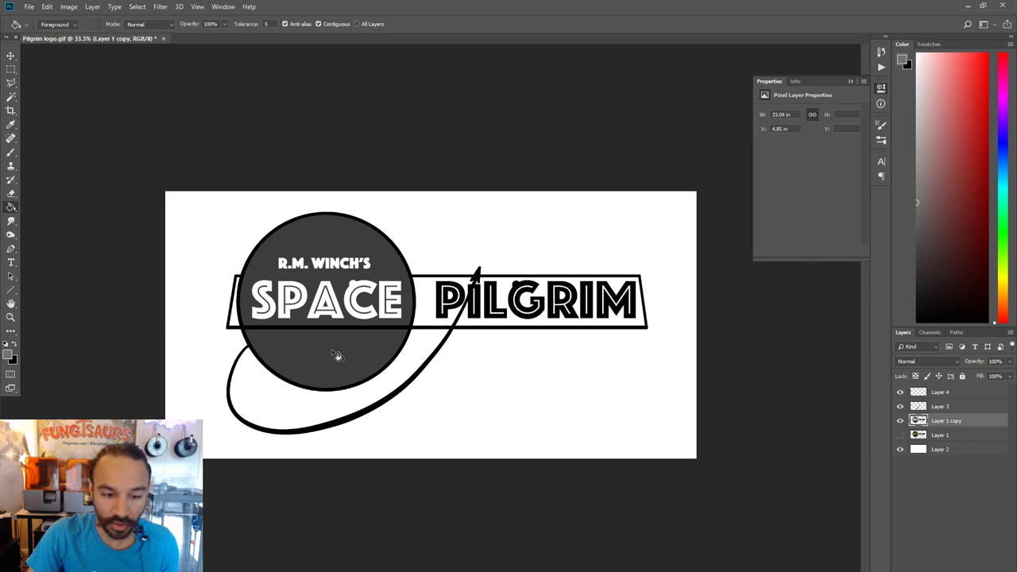
pyautogui.click(337, 357)
pyautogui.hotkey('ctrl', 'z')
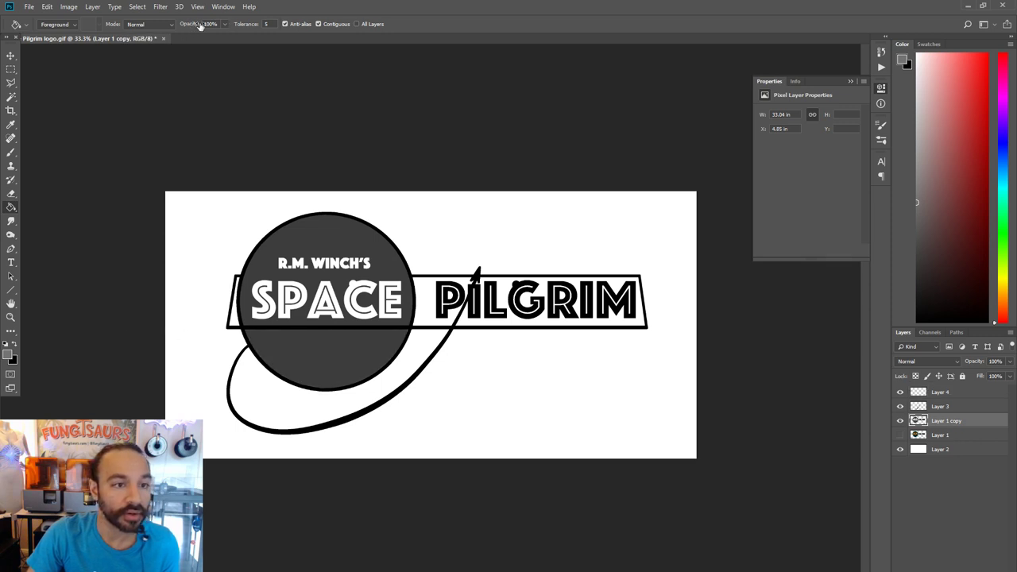
pyautogui.click(340, 371)
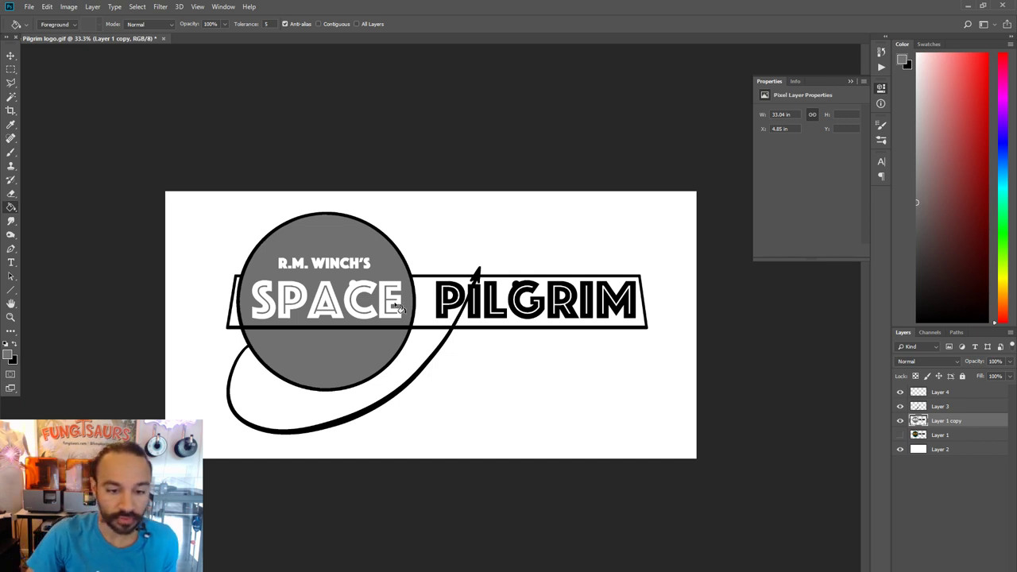
# Undo the lighter fill and recolour the planet circle's dark grey areas with a slightly darker medium grey.
pyautogui.click(361, 283)
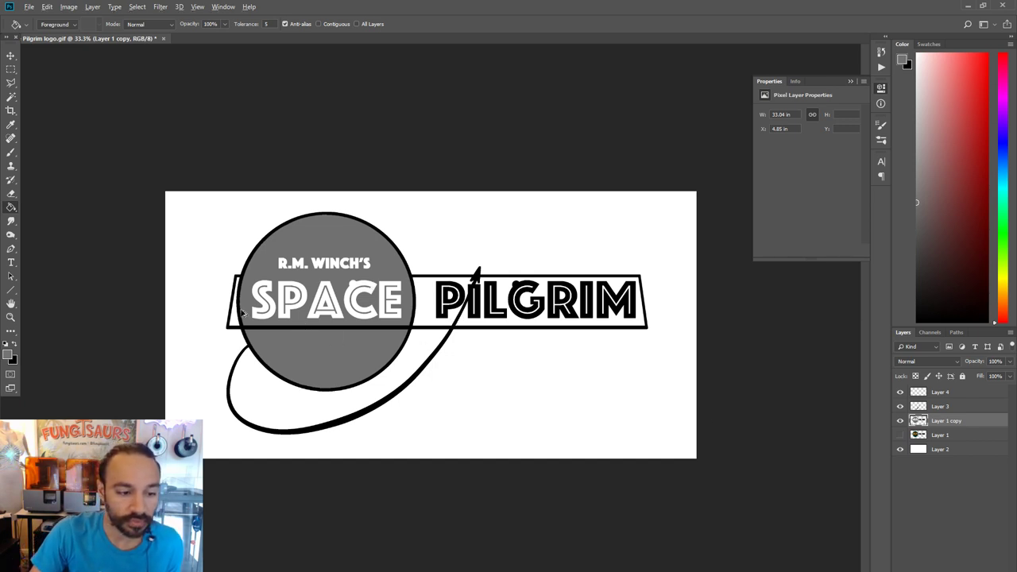
pyautogui.click(273, 376)
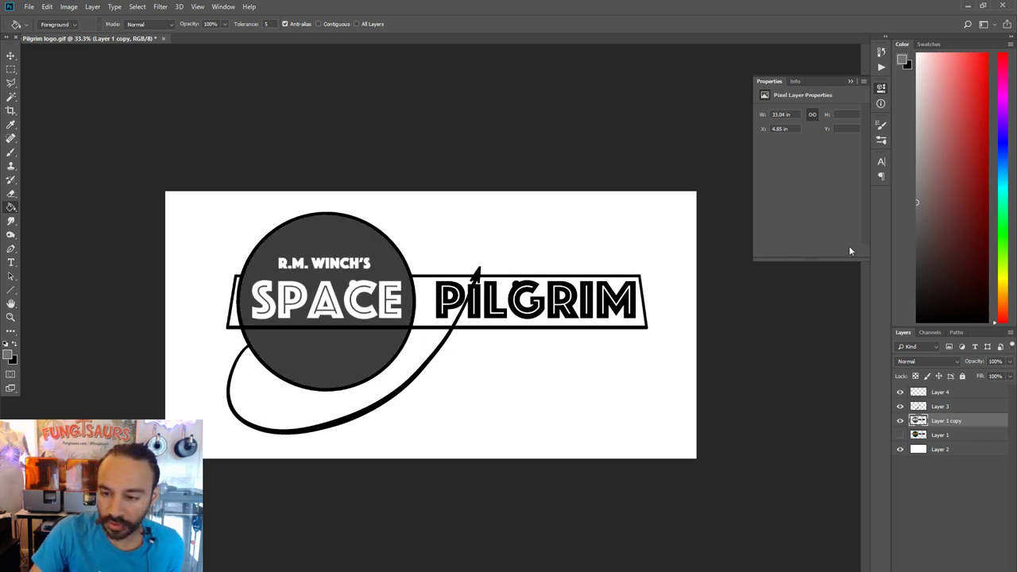
pyautogui.moveTo(901, 197); pyautogui.dragTo(899, 217)
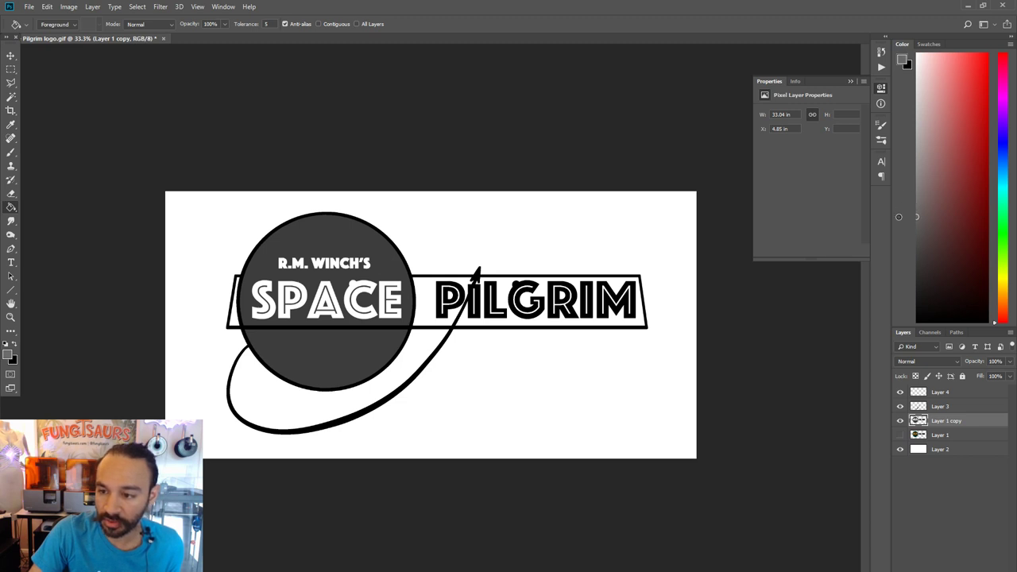
pyautogui.click(347, 334)
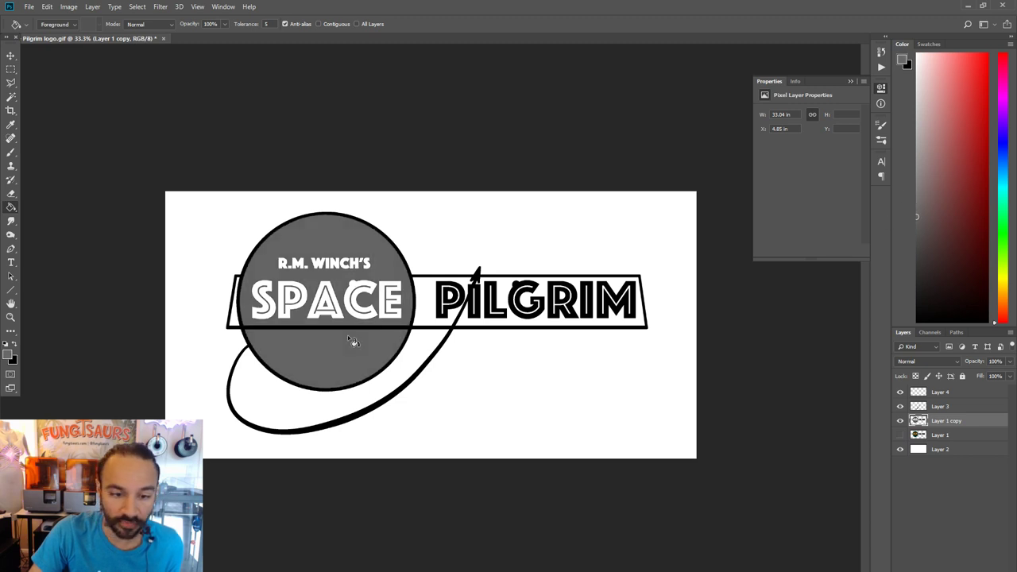
# Set the canvas size to 3000 by 3000 pixels with the centre anchor, accepting the clipping.
pyautogui.click(10, 317)
pyautogui.click(68, 7)
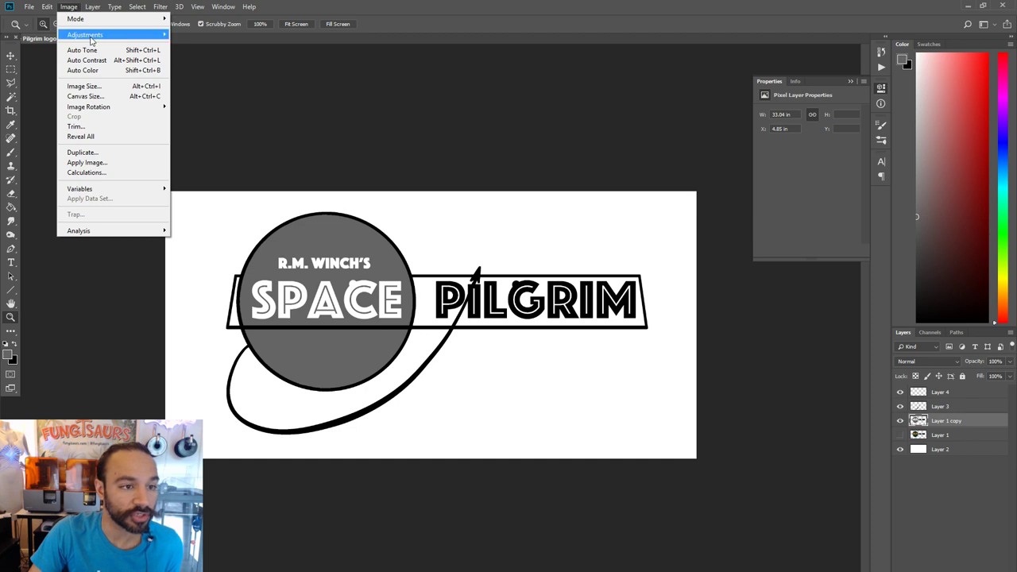
pyautogui.moveTo(91, 38)
pyautogui.click(85, 96)
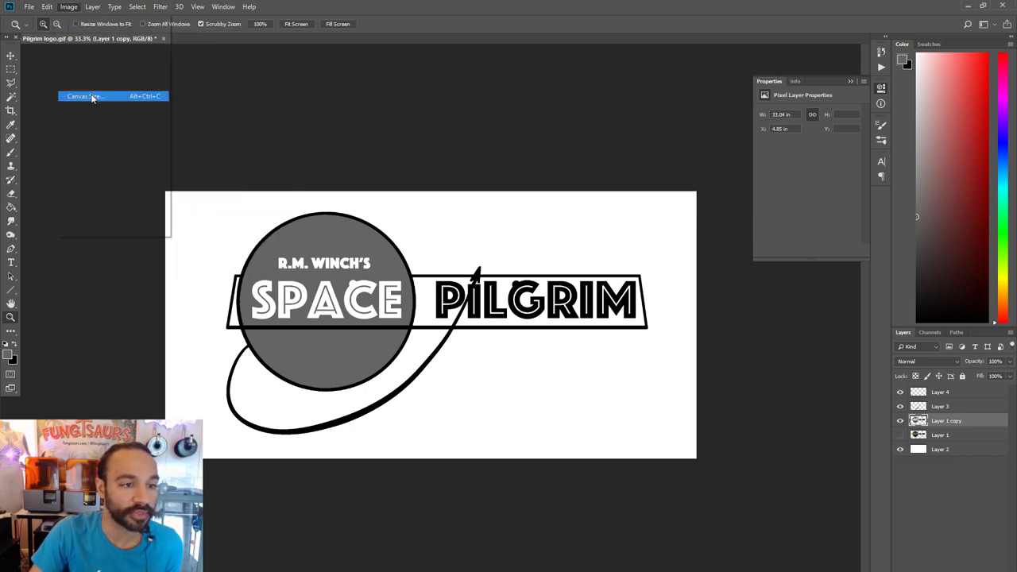
pyautogui.click(548, 216)
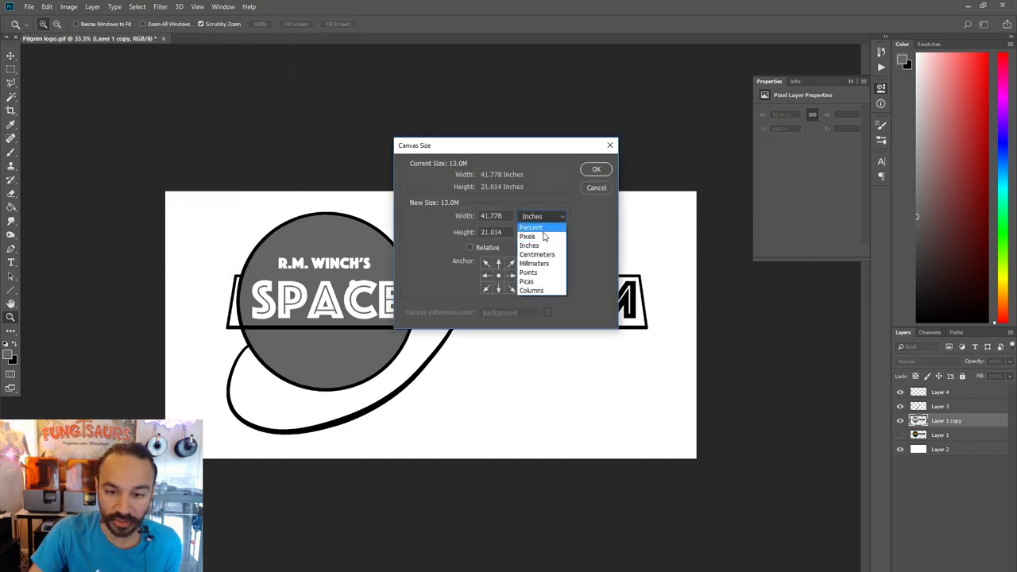
pyautogui.click(520, 228)
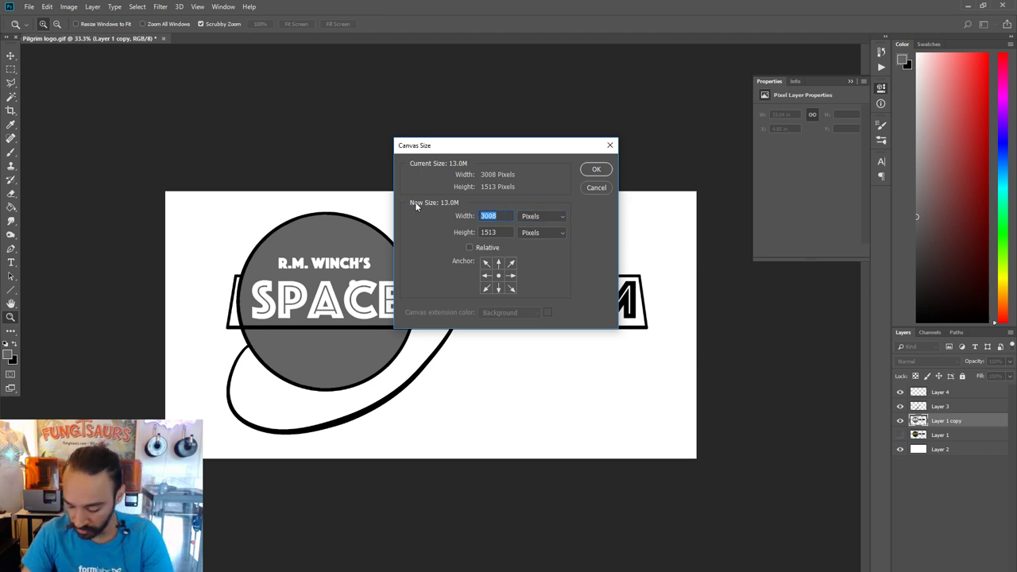
pyautogui.write('3')
pyautogui.write('3000')
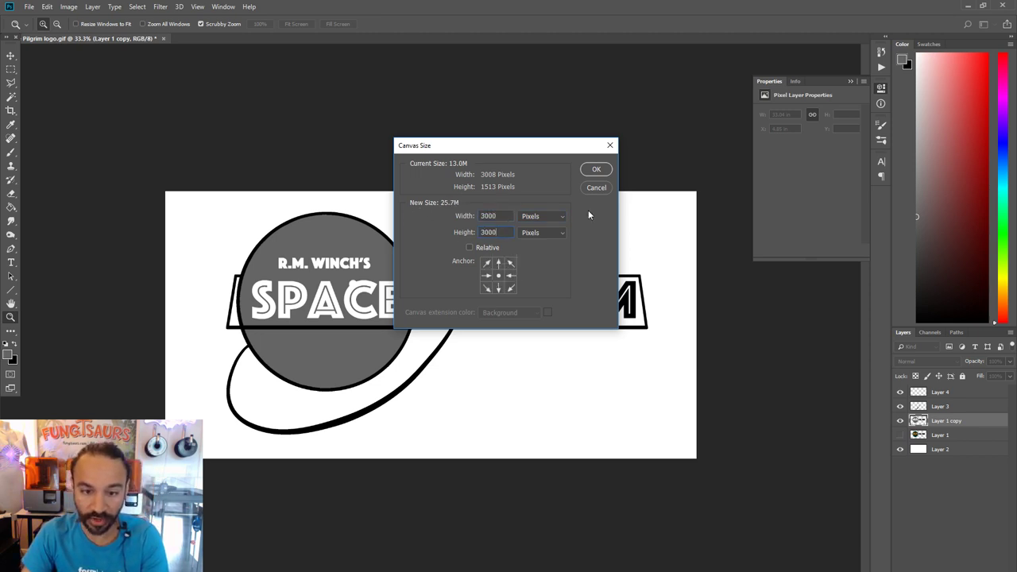
pyautogui.click(598, 170)
pyautogui.click(472, 231)
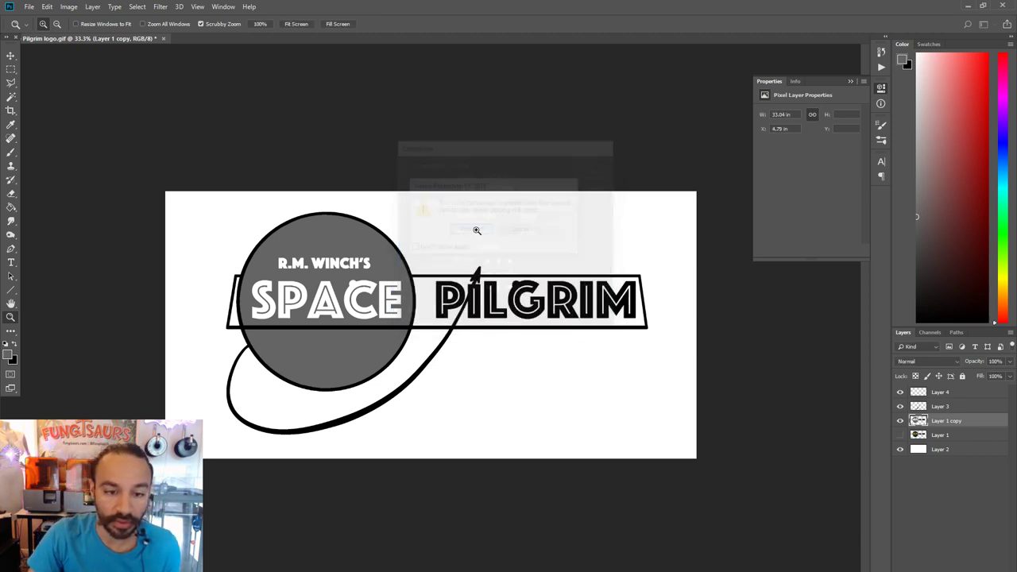
# Fill the empty transparent areas of Layer 2 with white, undoing the mistaken grey fill first.
pyautogui.click(11, 207)
pyautogui.click(940, 483)
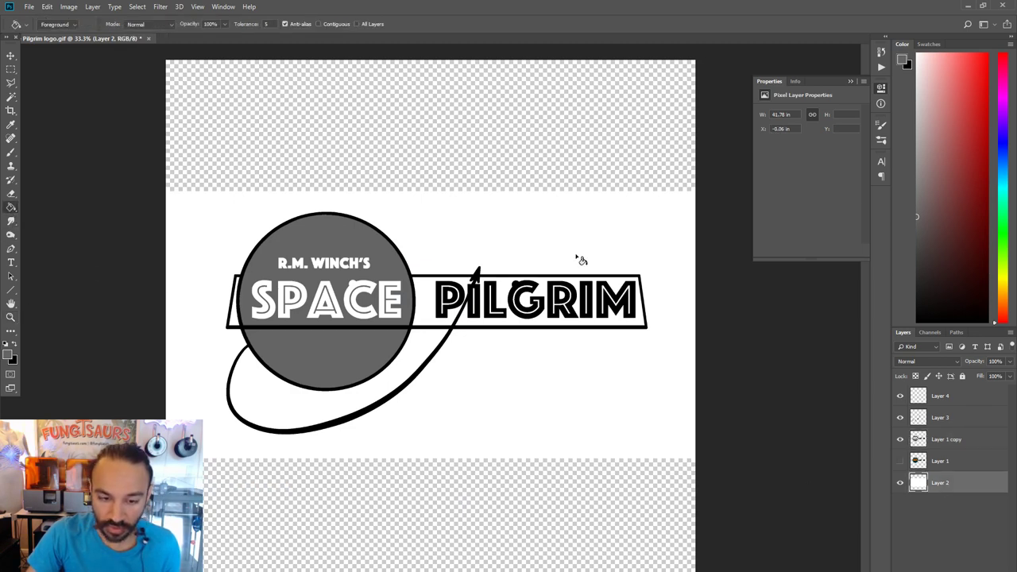
pyautogui.click(571, 184)
pyautogui.hotkey('ctrl', 'z')
pyautogui.press('x')
pyautogui.click(515, 465)
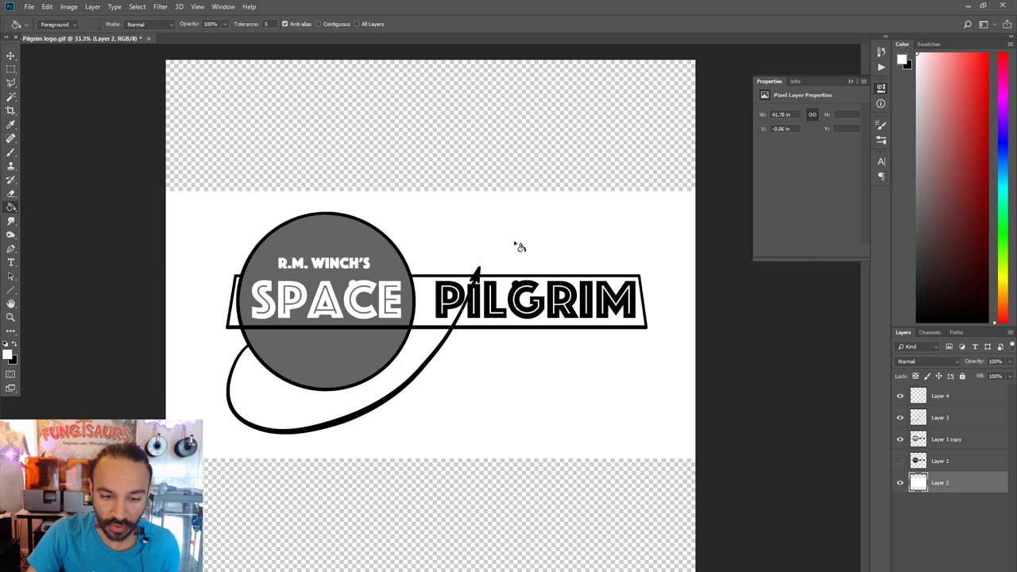
pyautogui.click(11, 318)
pyautogui.keyDown('alt'); pyautogui.click(551, 322); pyautogui.keyUp('alt')
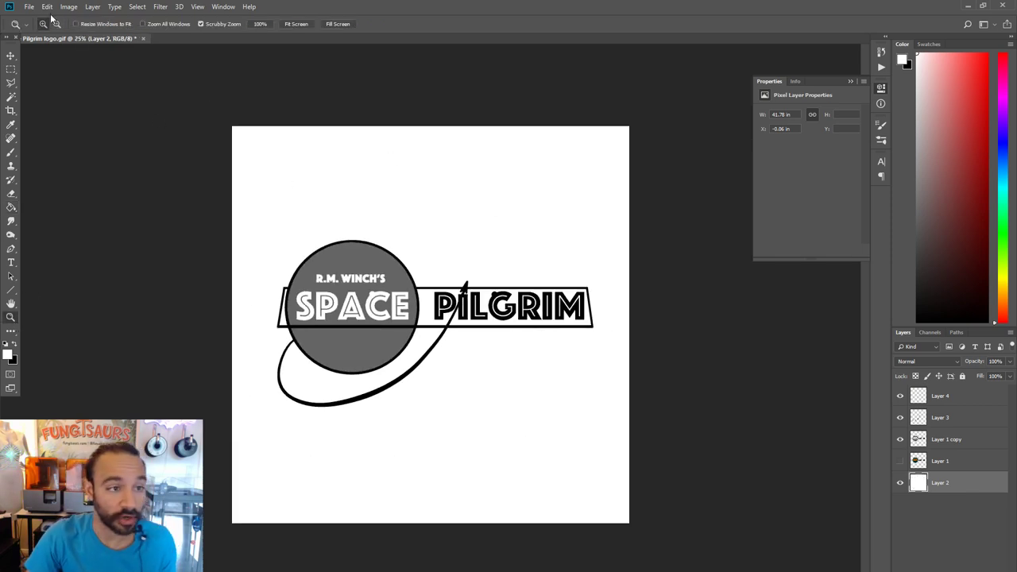
# Start saving the image under another format, choosing TIFF as the file type and the Desktop as the destination.
pyautogui.click(29, 6)
pyautogui.click(62, 124)
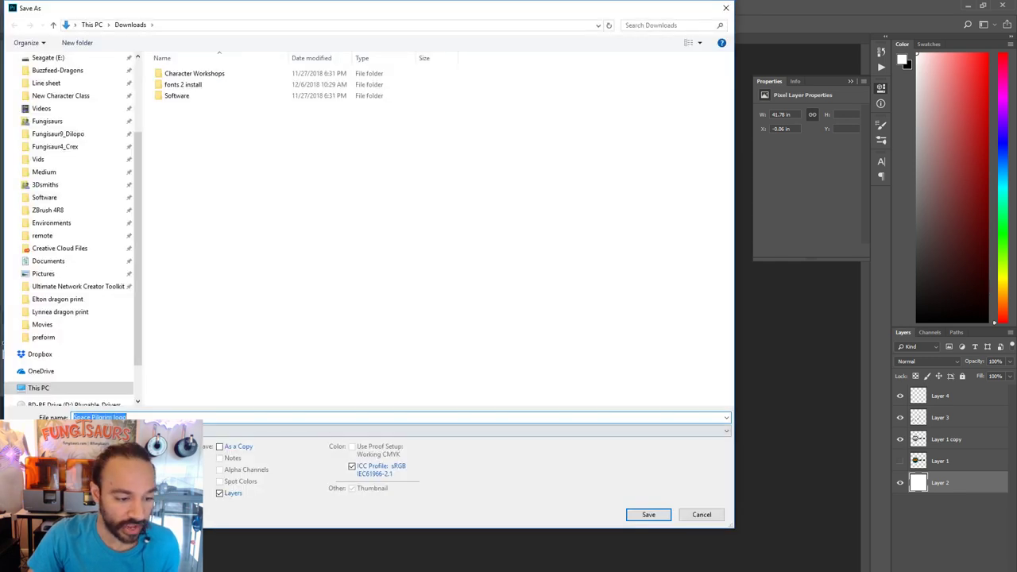
pyautogui.click(465, 430)
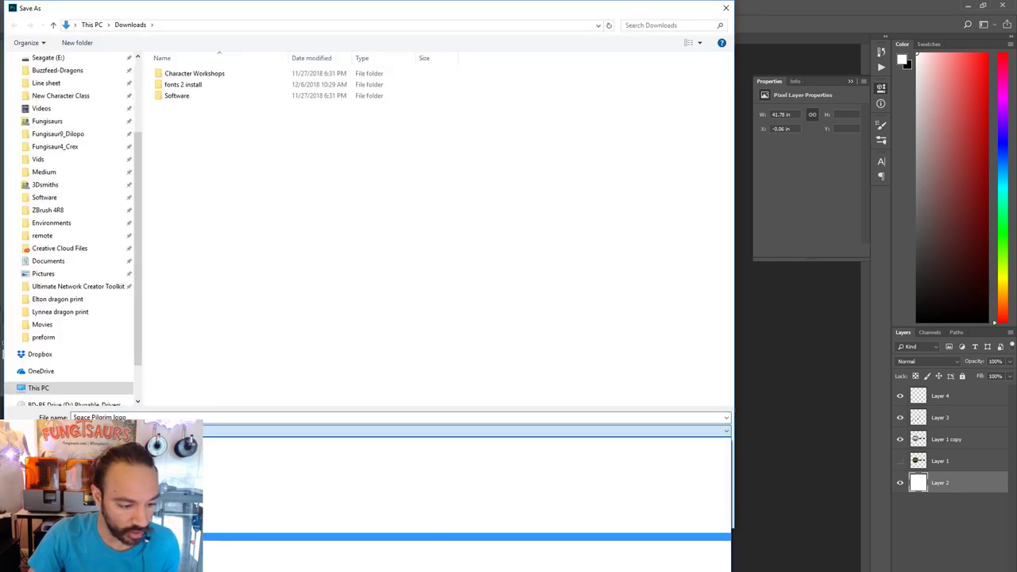
pyautogui.click(169, 568)
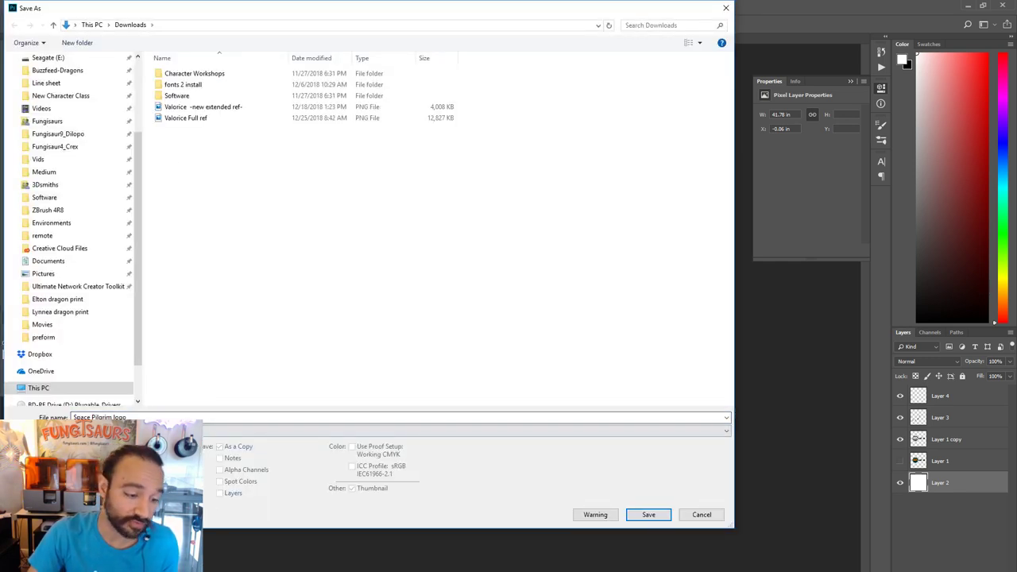
pyautogui.click(143, 430)
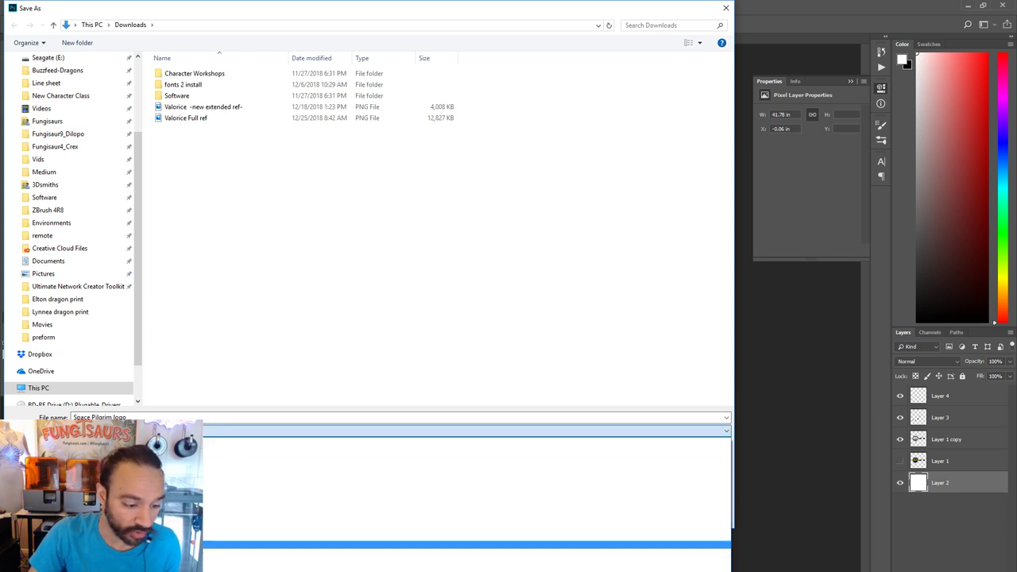
pyautogui.click(148, 570)
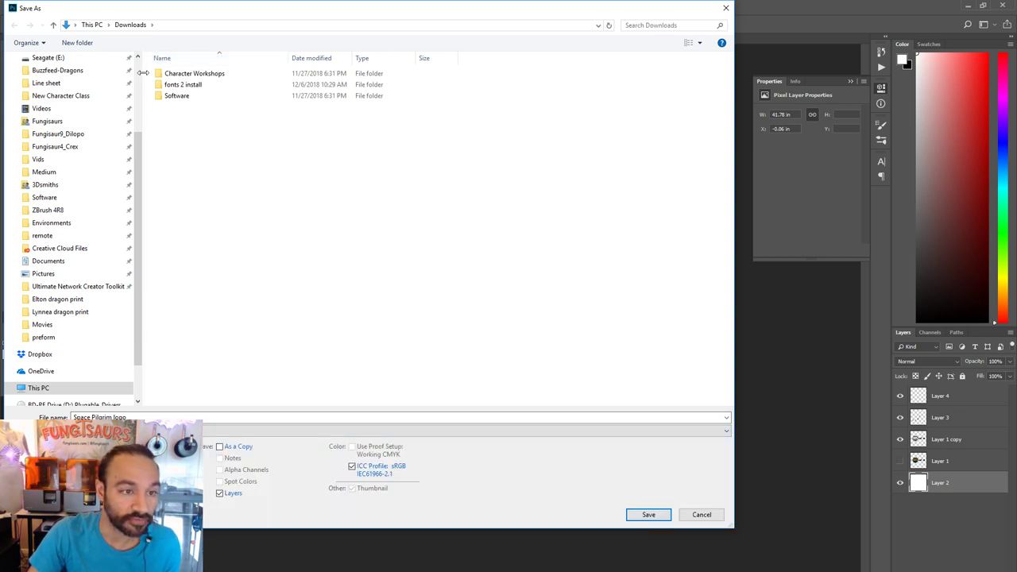
pyautogui.scroll(5, 88, 159)
pyautogui.click(76, 93)
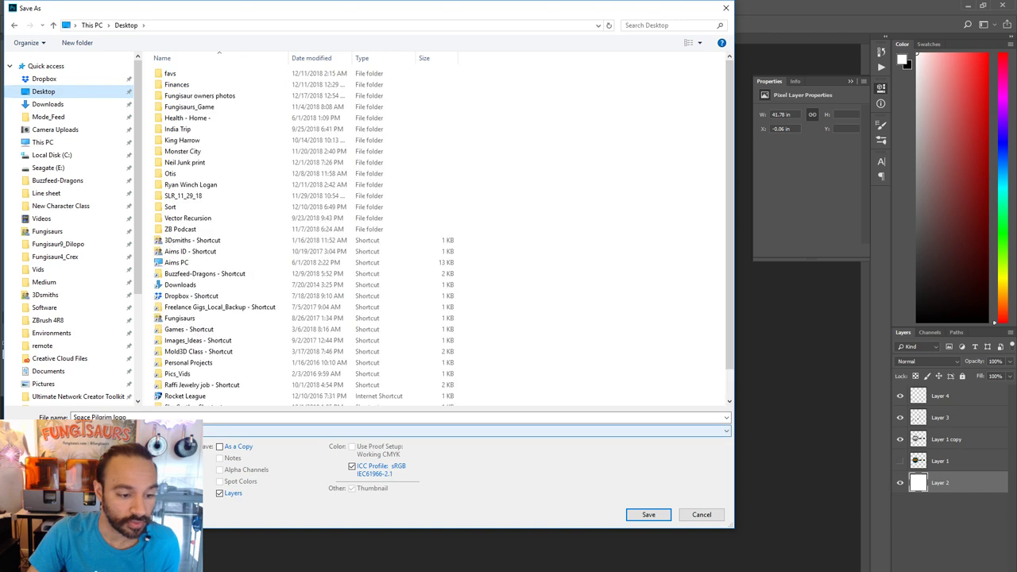
# Name the file Space Pilgrim logo_bw1 and save it as an uncompressed TIFF copy with the layers discarded.
pyautogui.click(178, 416)
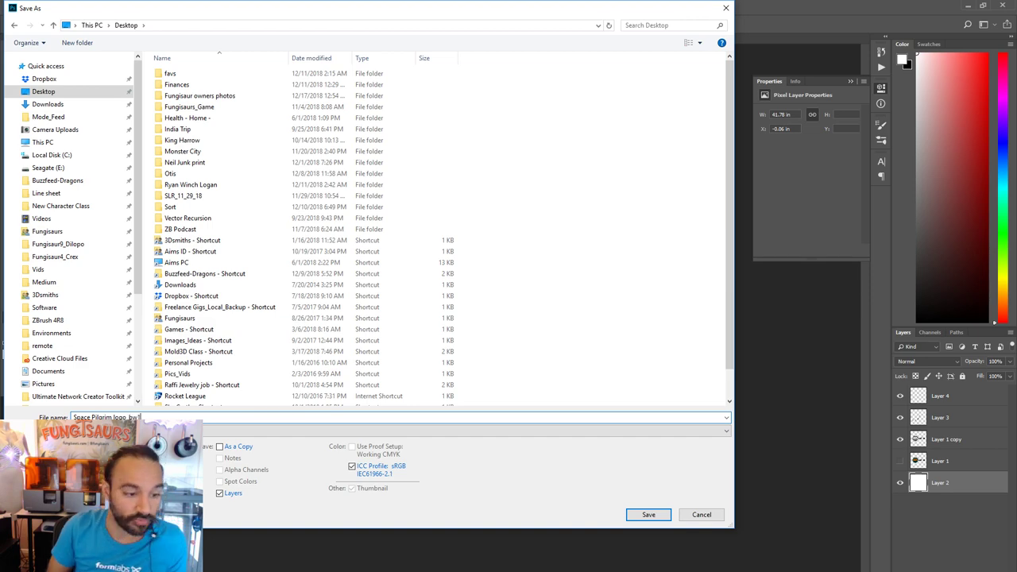
pyautogui.press('Return')
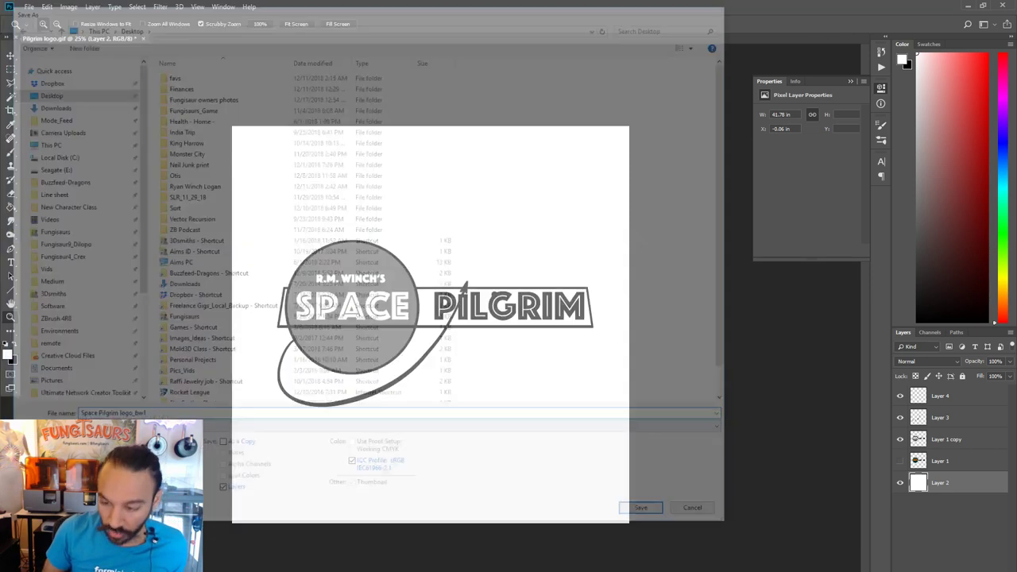
pyautogui.click(642, 176)
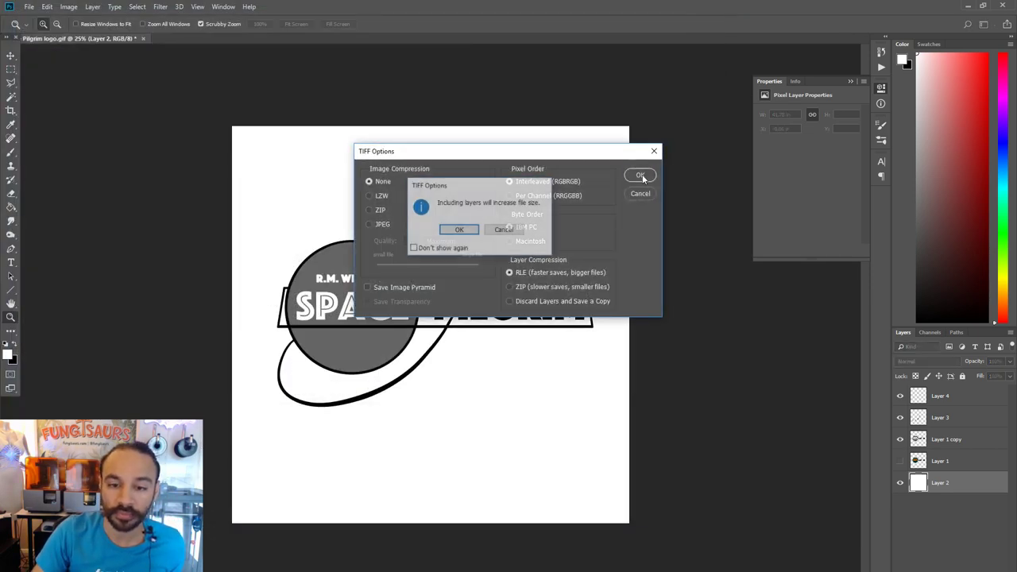
pyautogui.click(500, 231)
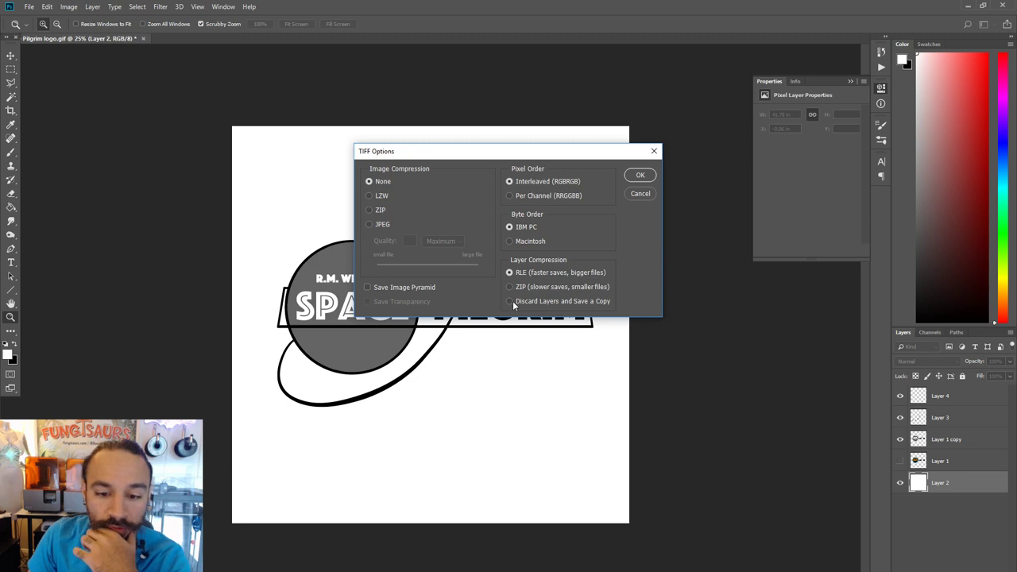
pyautogui.click(640, 175)
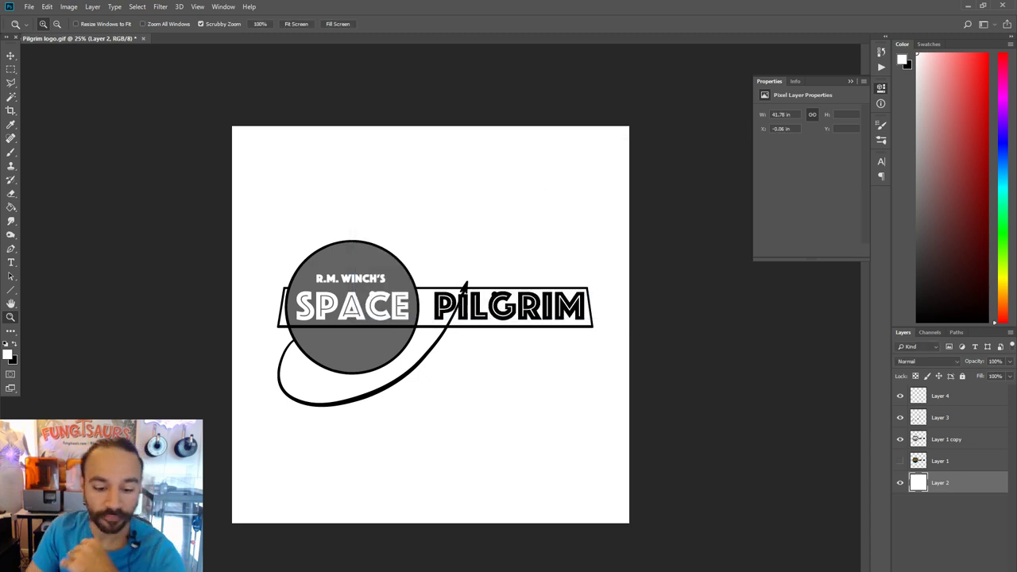
# Switch to ZBrush and import the Space Pilgrim logo_bw1 TIF file from the Desktop as a texture.
pyautogui.click(531, 569)
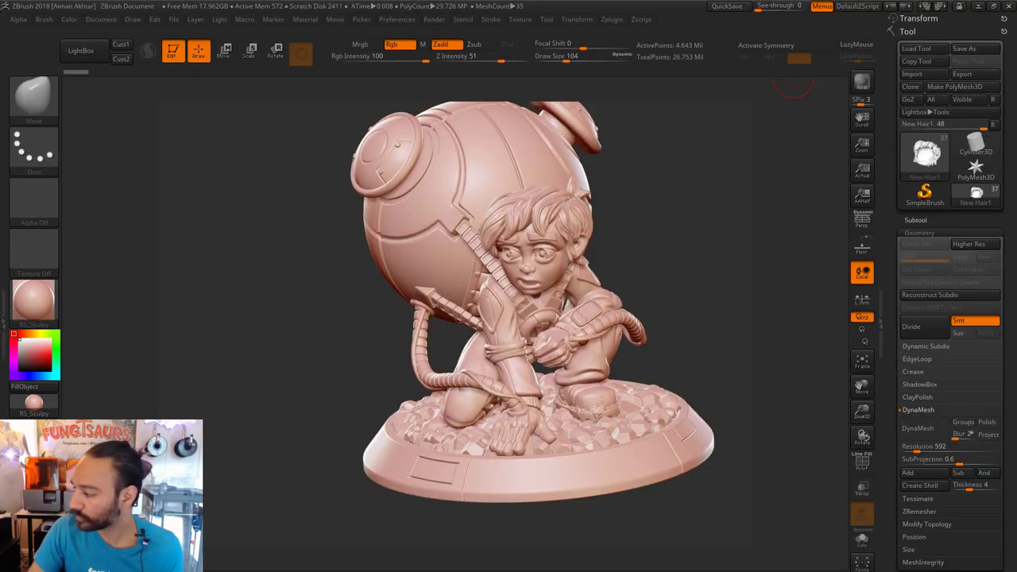
pyautogui.click(546, 19)
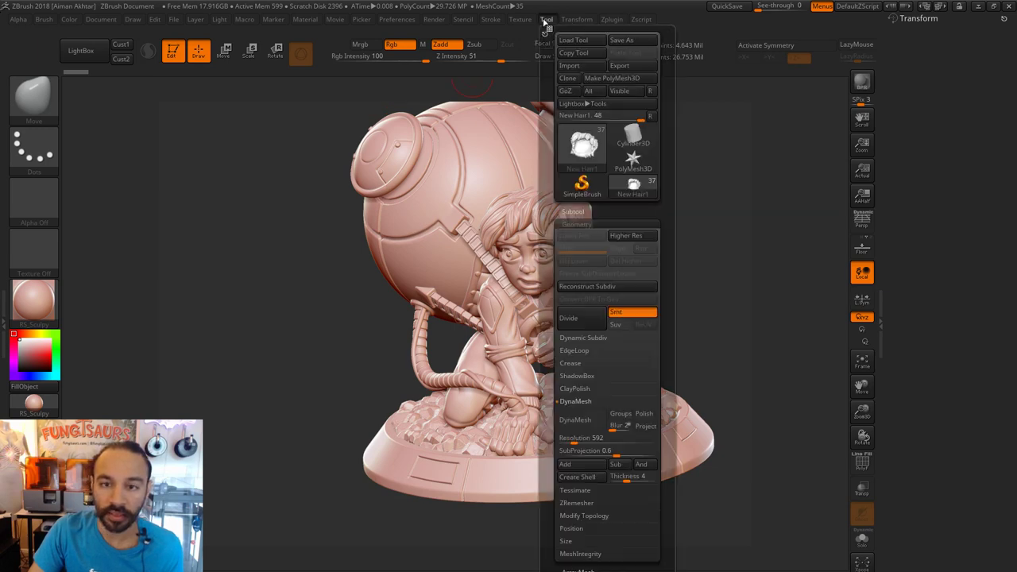
pyautogui.click(493, 19)
pyautogui.click(515, 19)
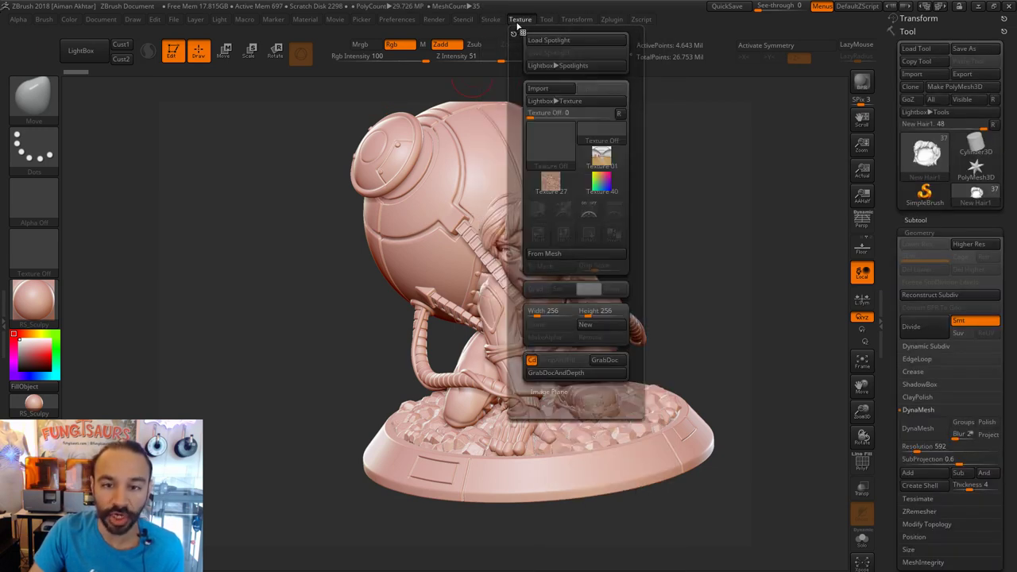
pyautogui.click(540, 88)
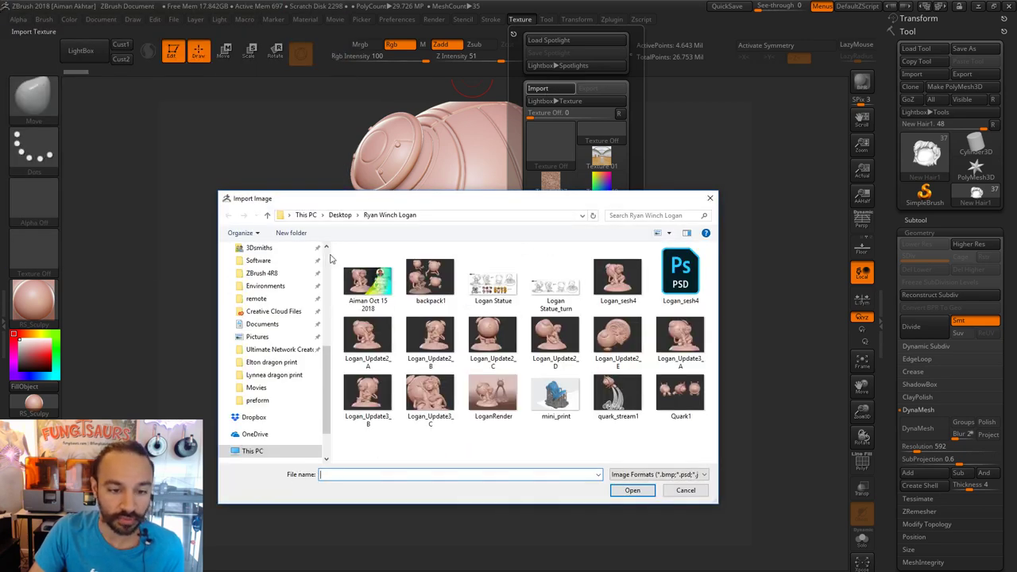
pyautogui.click(328, 255)
pyautogui.click(257, 281)
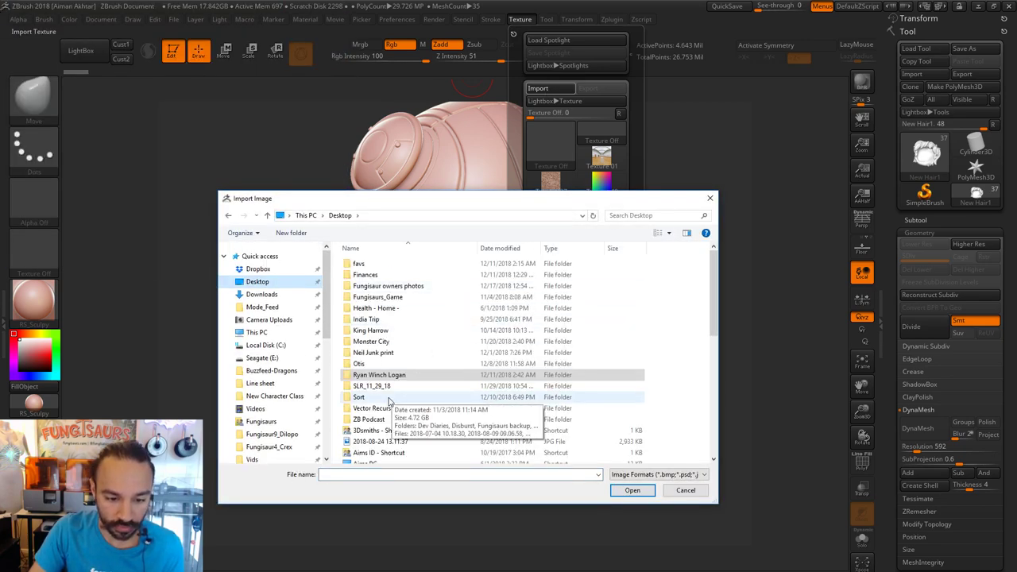
pyautogui.scroll(-10, 430, 452)
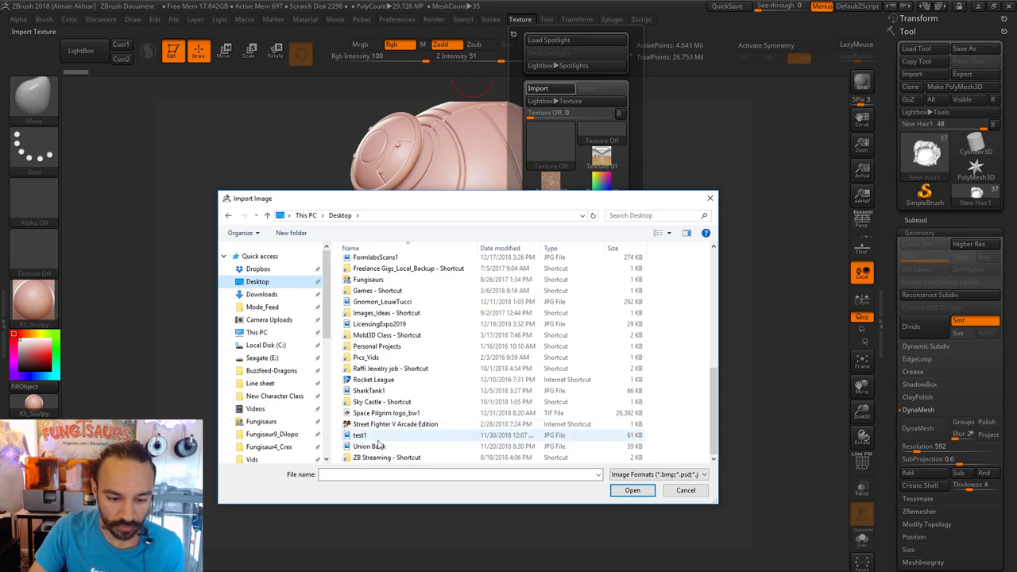
pyautogui.click(358, 314)
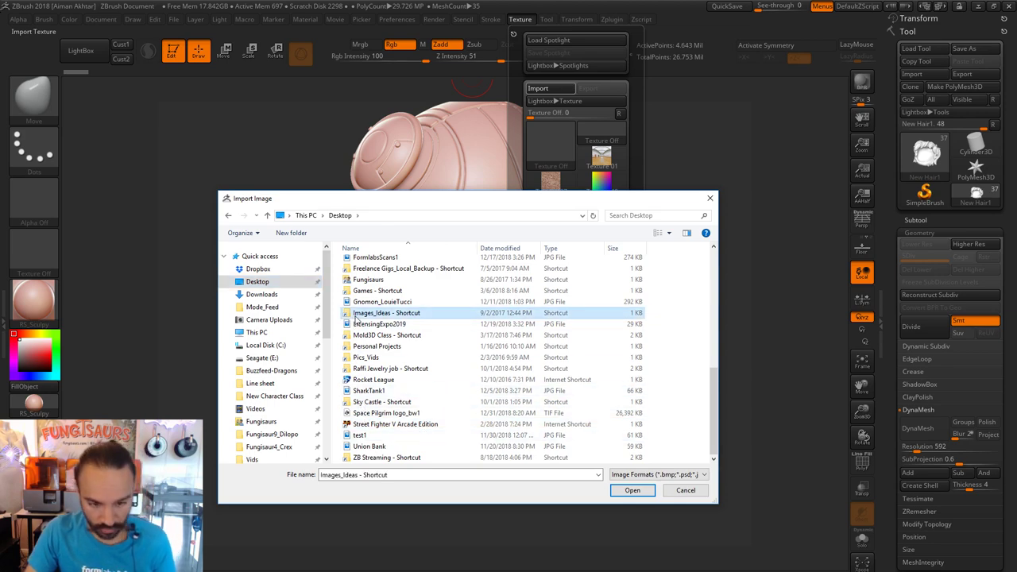
pyautogui.click(369, 390)
pyautogui.click(393, 413)
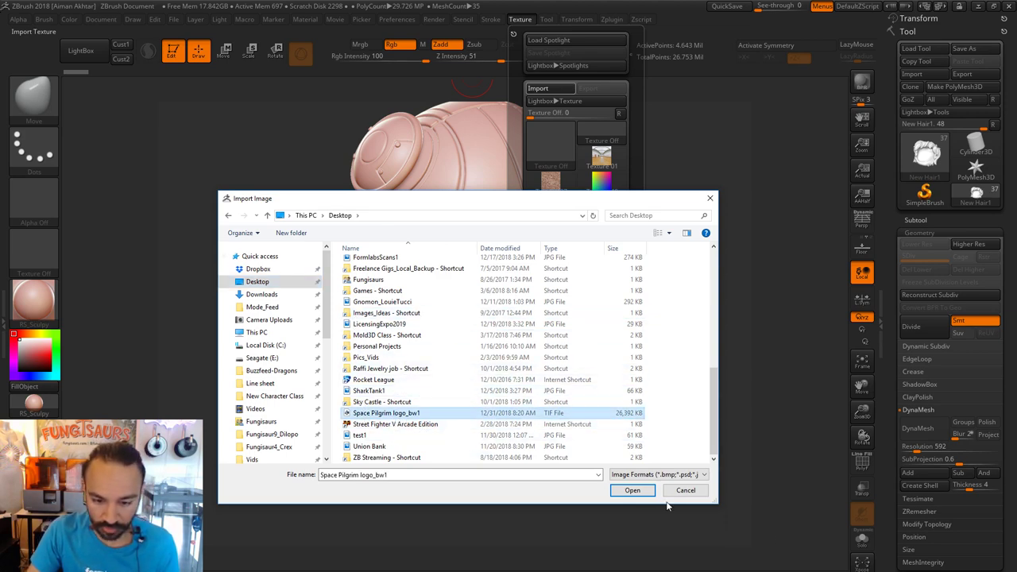
pyautogui.click(632, 490)
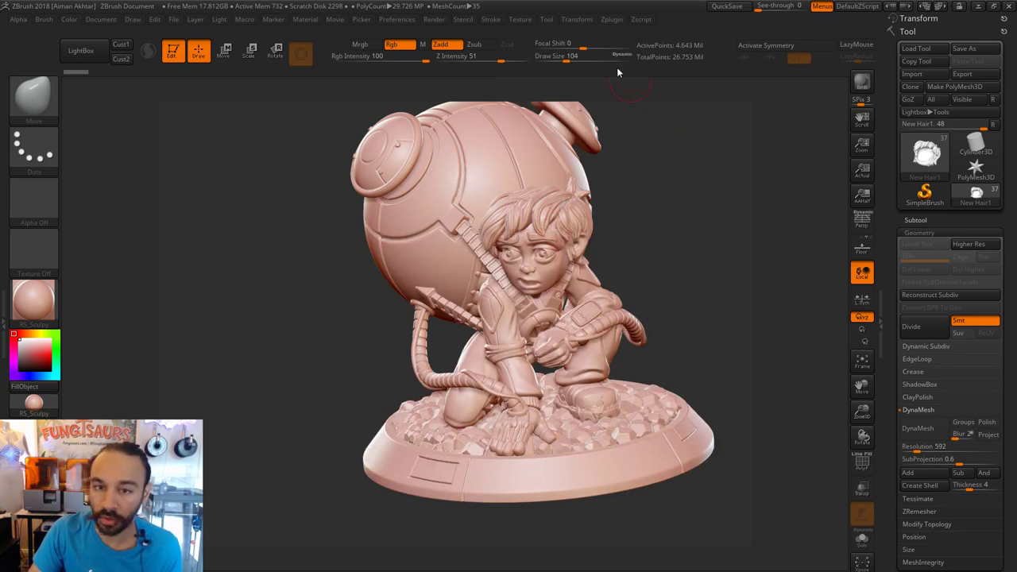
# Make the imported Space Pilgrim logo the active texture and flip it horizontally.
pyautogui.click(519, 20)
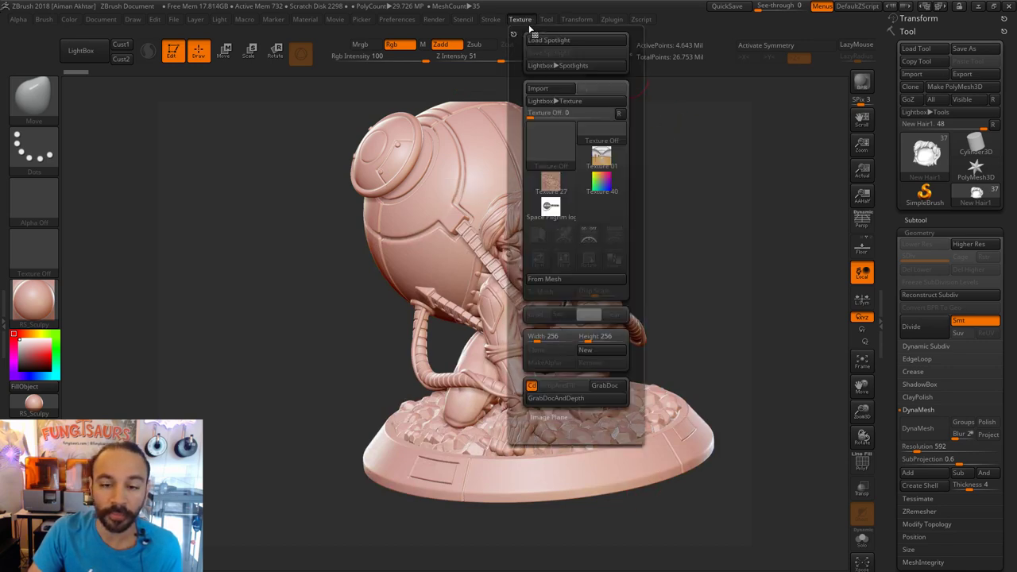
pyautogui.click(551, 208)
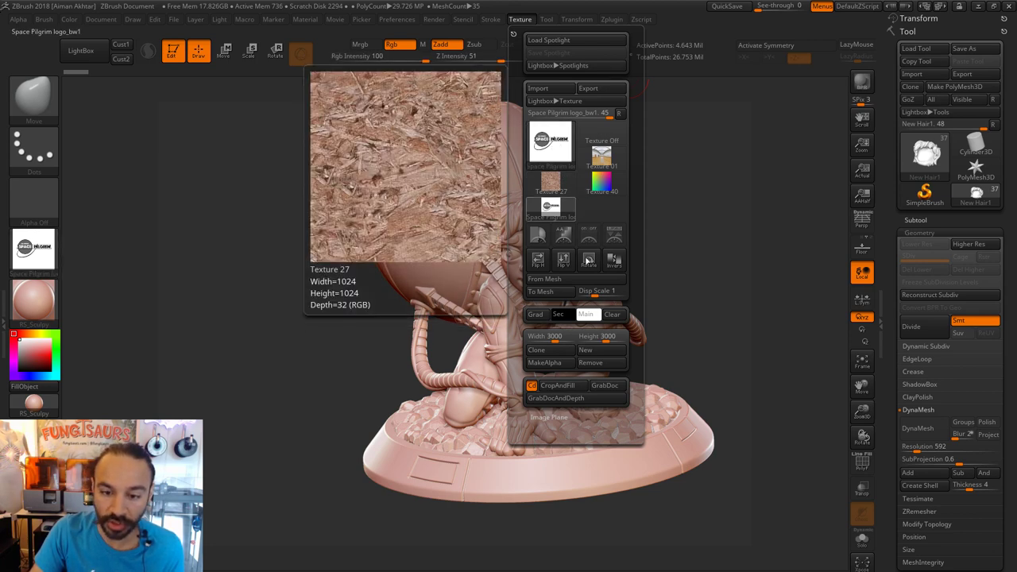
pyautogui.click(538, 264)
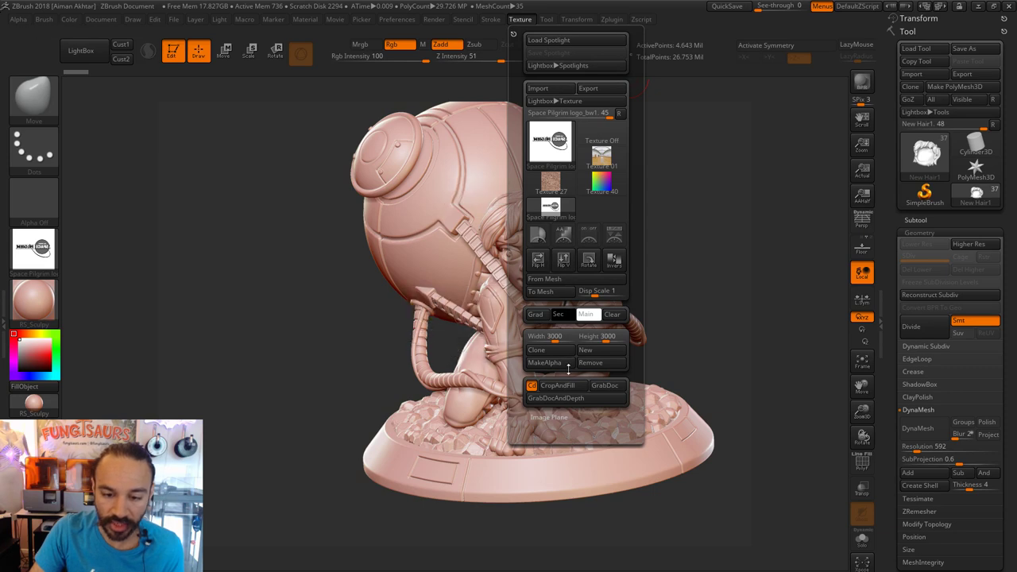
# Make an alpha from the flipped logo texture and set the active texture to Texture Off.
pyautogui.click(566, 365)
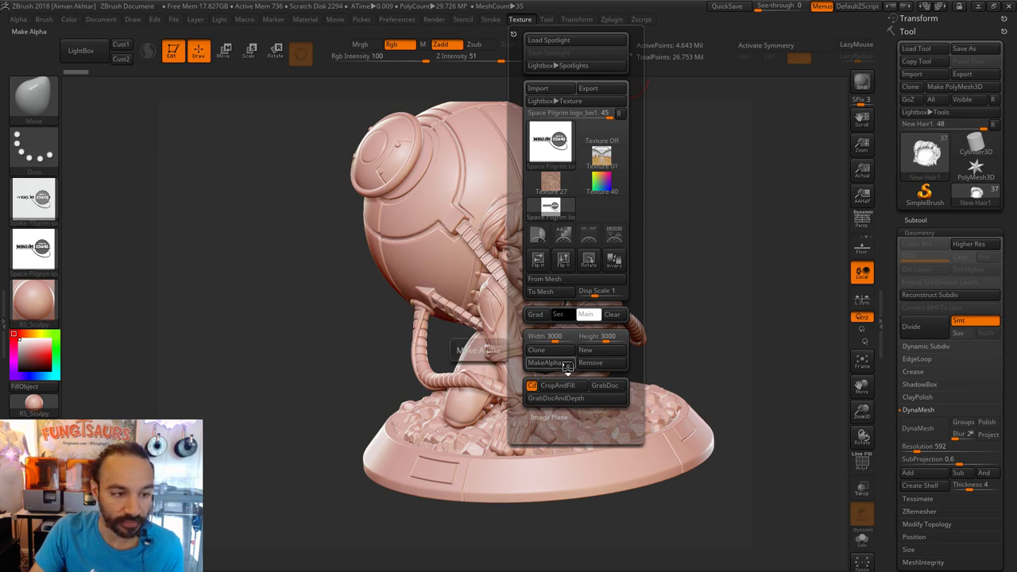
pyautogui.click(21, 248)
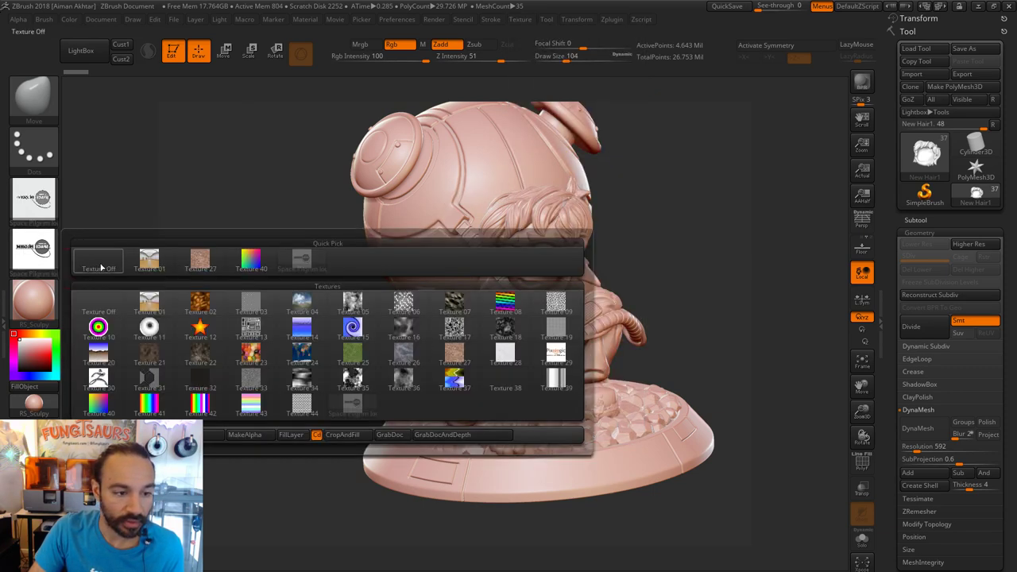
pyautogui.click(89, 259)
pyautogui.moveTo(44, 209)
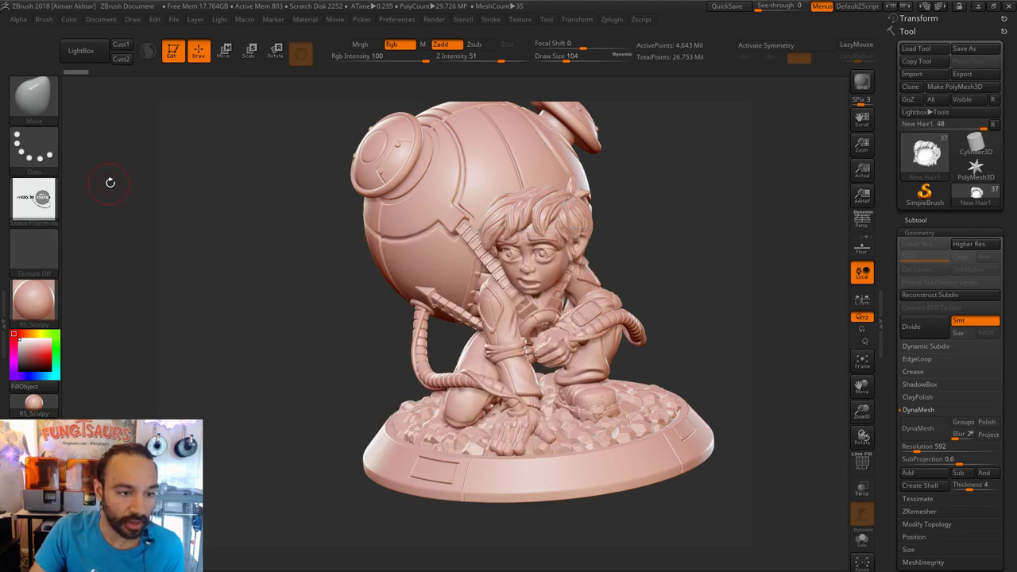
# Set the Move brush's alpha to Alpha Off and switch to the Standard brush.
pyautogui.moveTo(44, 227)
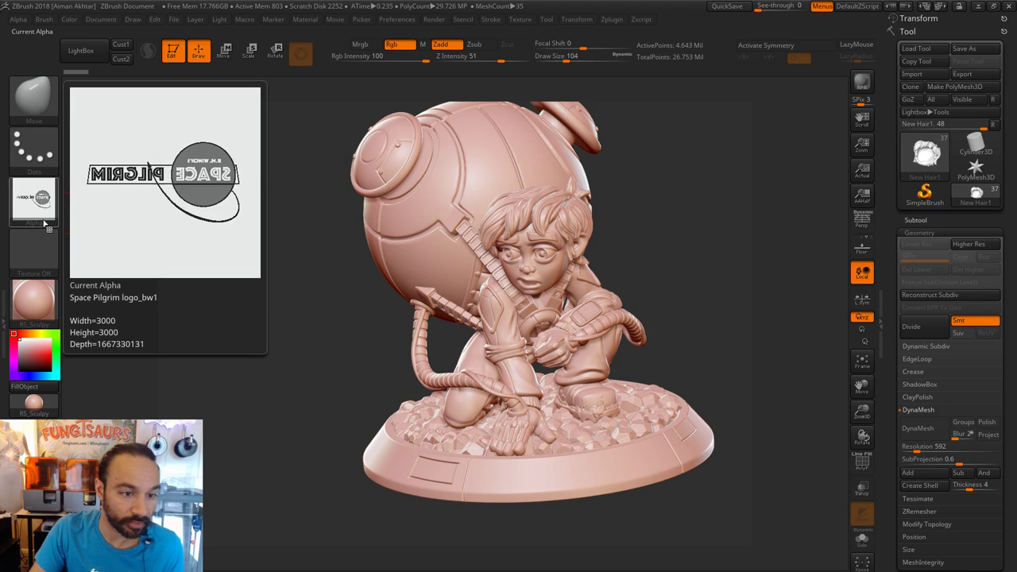
pyautogui.click(41, 213)
pyautogui.click(100, 216)
pyautogui.click(34, 107)
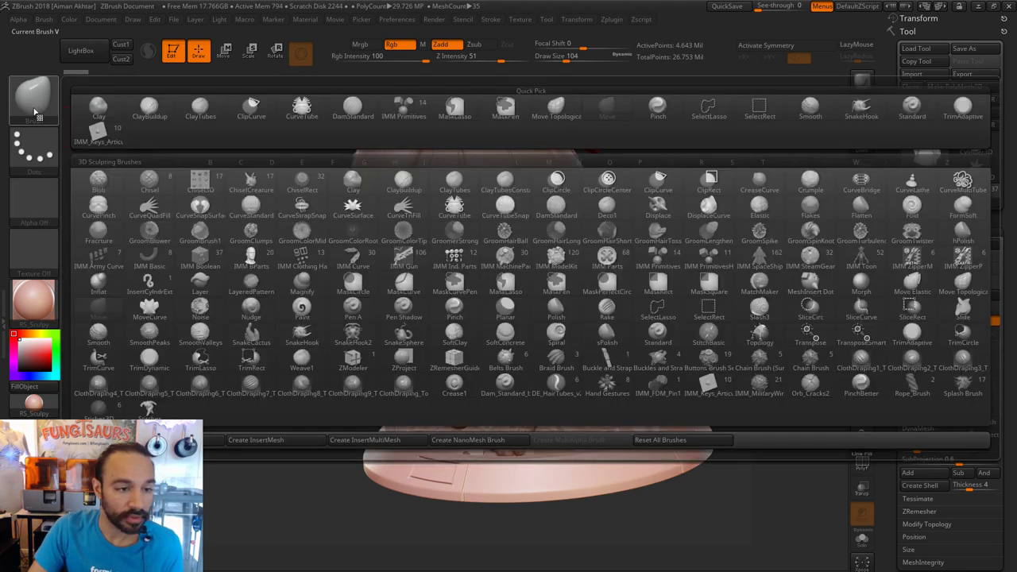
pyautogui.press('n')
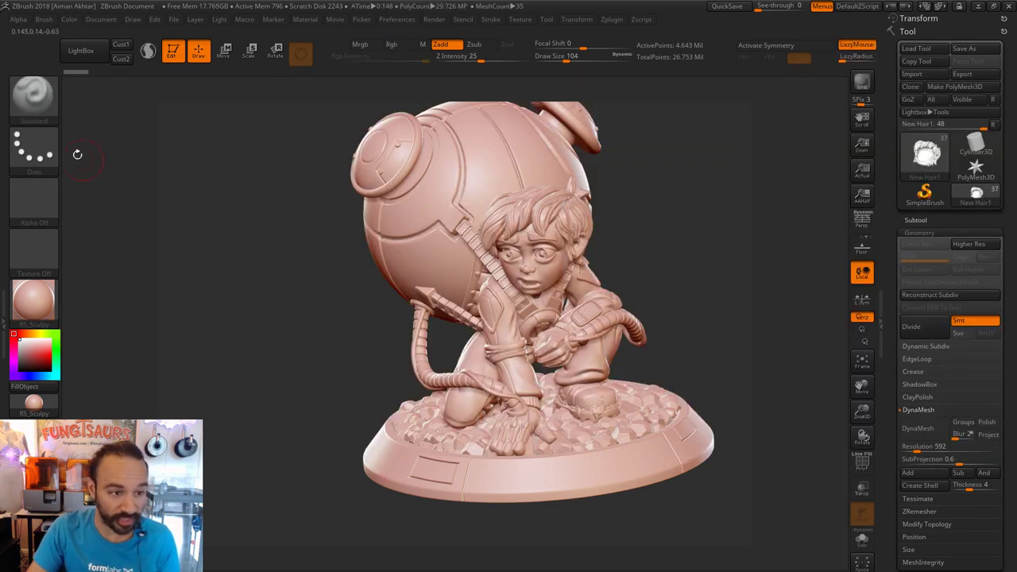
# Give the Standard brush the DragRect stroke and the Space Pilgrim logo_bw1 alpha.
pyautogui.moveTo(45, 124)
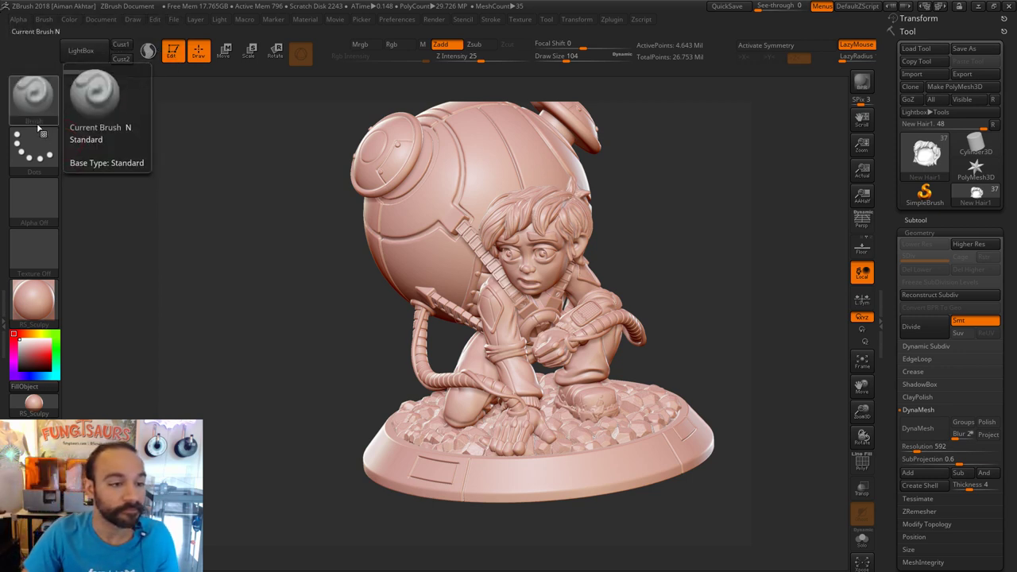
pyautogui.click(33, 145)
pyautogui.click(148, 158)
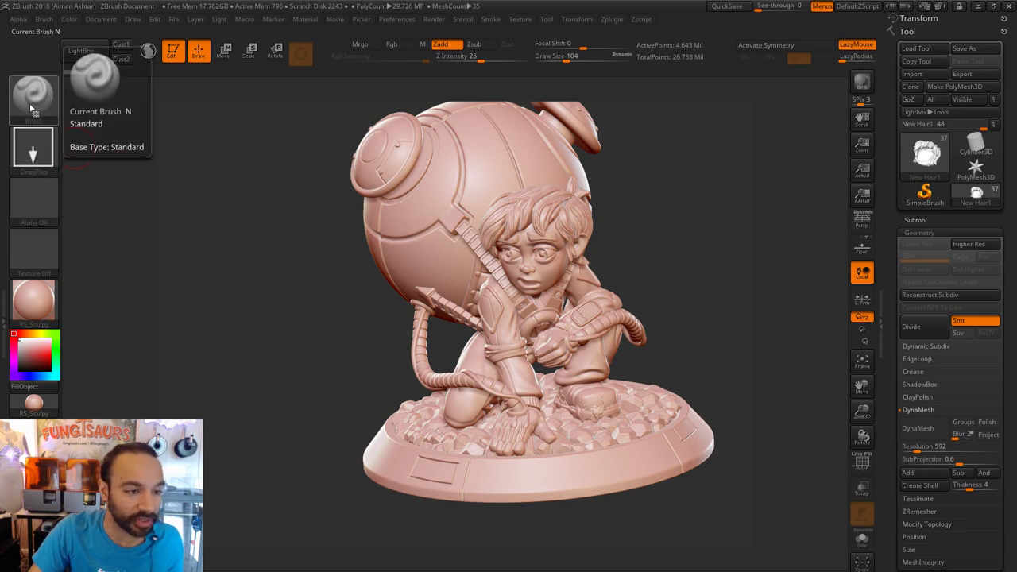
pyautogui.click(33, 199)
pyautogui.click(308, 208)
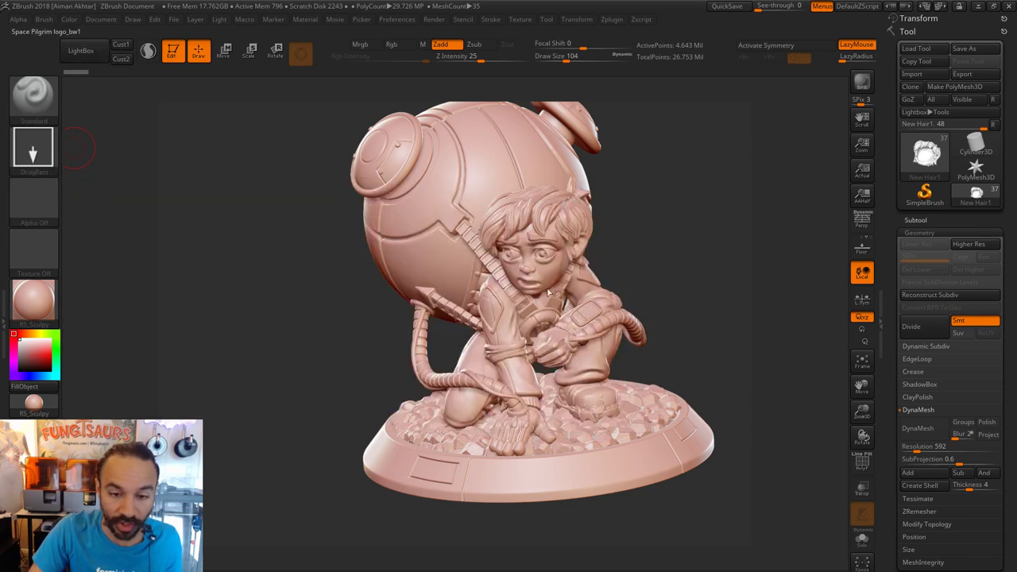
# Make the figure's round base the active subtool and isolate it in Solo mode.
pyautogui.keyDown('alt'); pyautogui.click(633, 486); pyautogui.keyUp('alt')
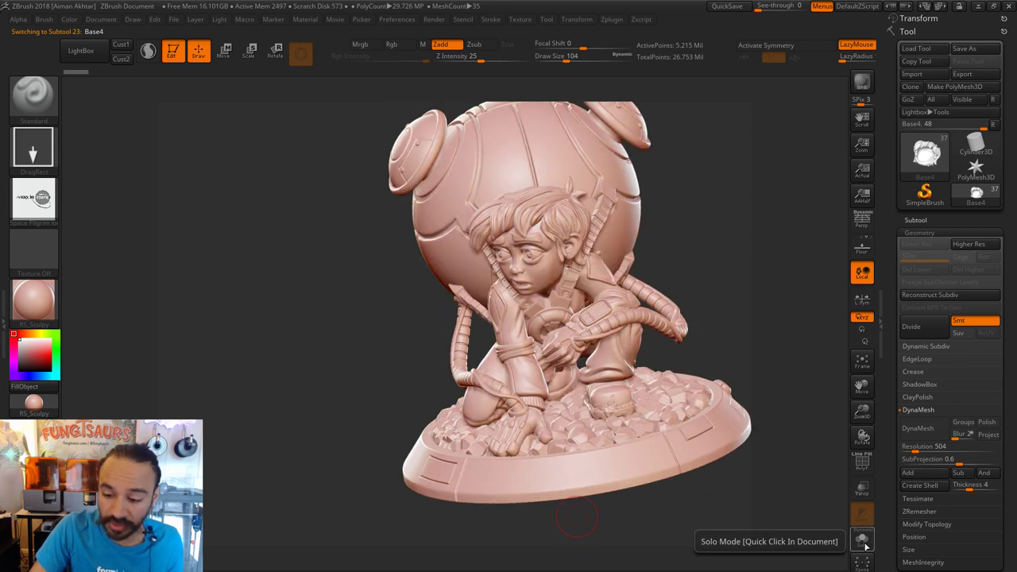
pyautogui.click(862, 541)
pyautogui.moveTo(699, 508)
pyautogui.keyDown('shift'); pyautogui.mouseDown()
pyautogui.moveTo(749, 515)
pyautogui.moveTo(554, 399)
pyautogui.moveTo(577, 437)
pyautogui.moveTo(565, 445)
pyautogui.moveTo(699, 479)
pyautogui.moveTo(680, 497)
pyautogui.moveTo(744, 509)
pyautogui.mouseUp(); pyautogui.keyUp('shift')
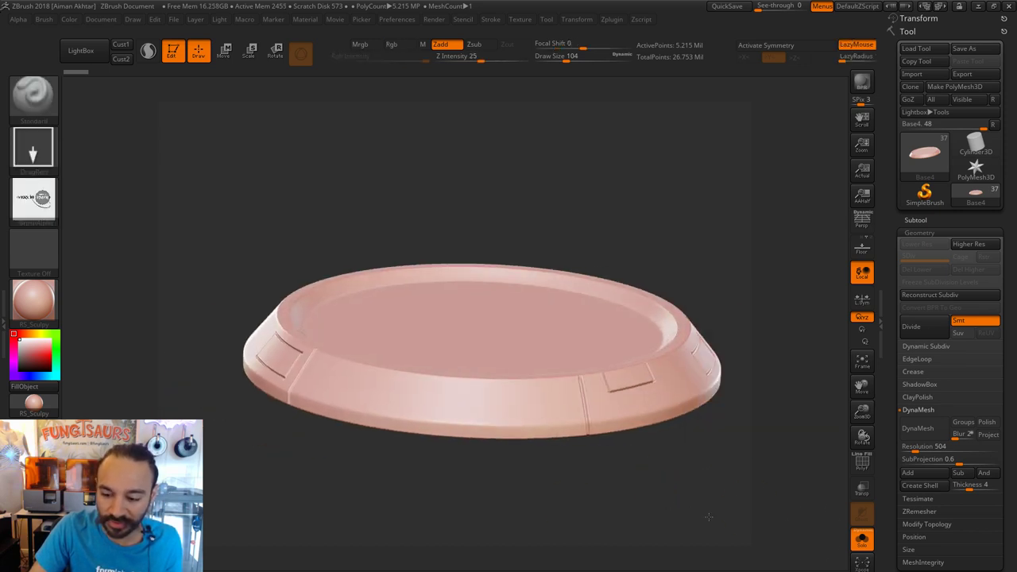
pyautogui.click(862, 540)
pyautogui.click(813, 245)
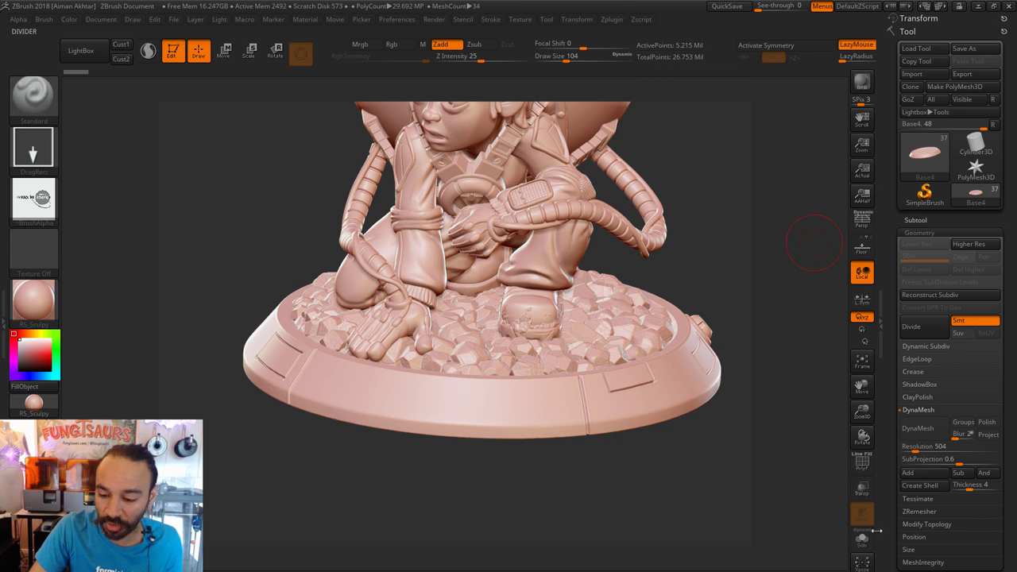
pyautogui.click(862, 540)
pyautogui.keyDown('alt'); pyautogui.moveTo(614, 493); pyautogui.dragTo(753, 487); pyautogui.keyUp('alt')
pyautogui.keyDown('alt'); pyautogui.moveTo(726, 385); pyautogui.dragTo(694, 292); pyautogui.keyUp('alt')
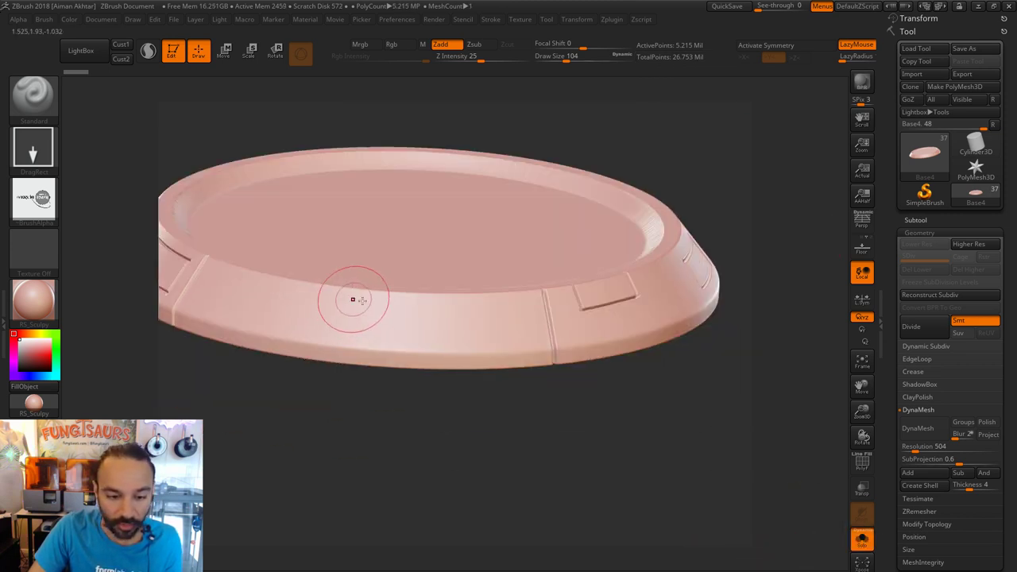
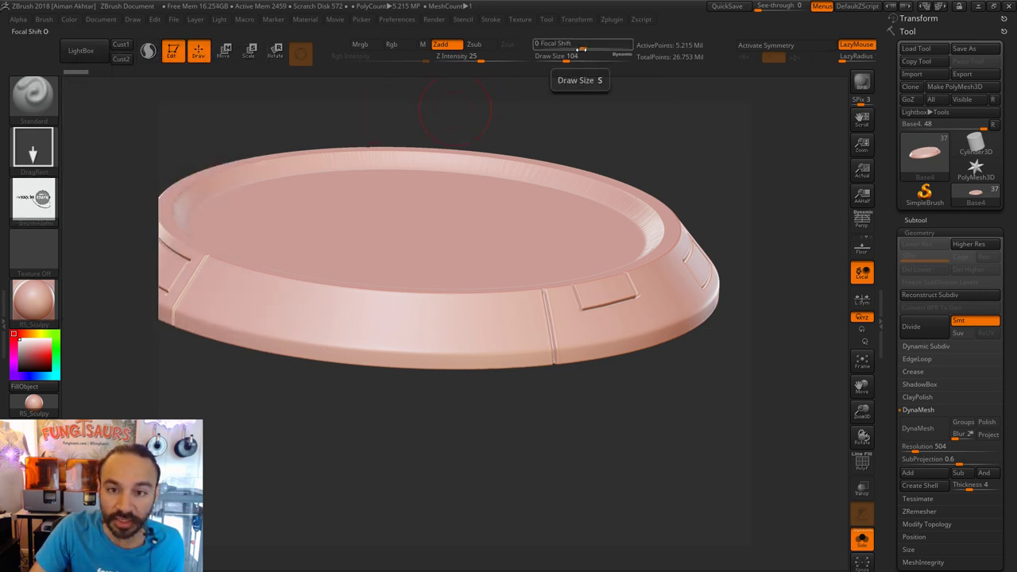
# Try stamping the logo alpha onto the base's front slope with Focal Shift at 0, and undo the stamp.
pyautogui.moveTo(577, 46); pyautogui.dragTo(543, 46)
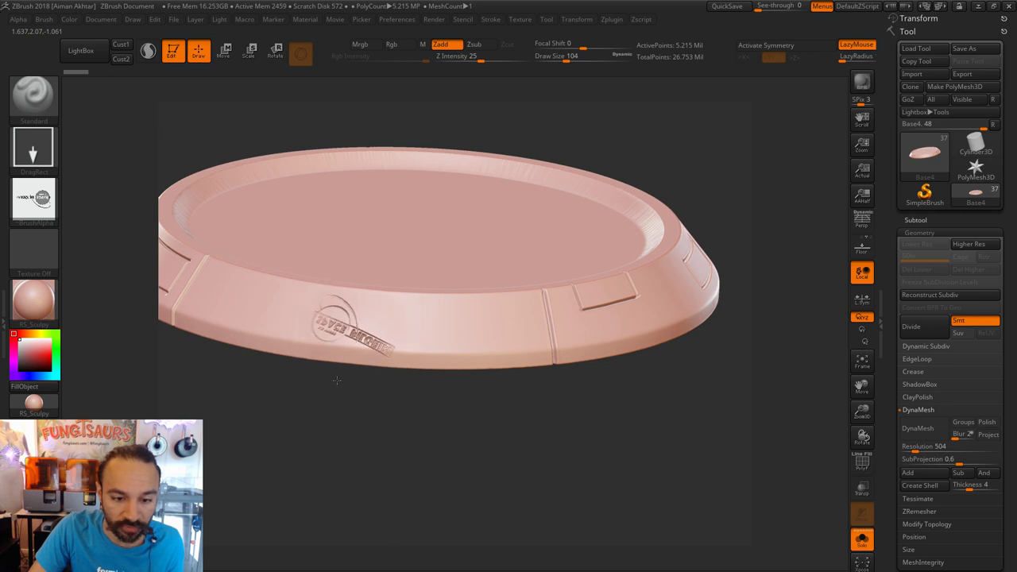
pyautogui.moveTo(346, 384); pyautogui.dragTo(347, 378)
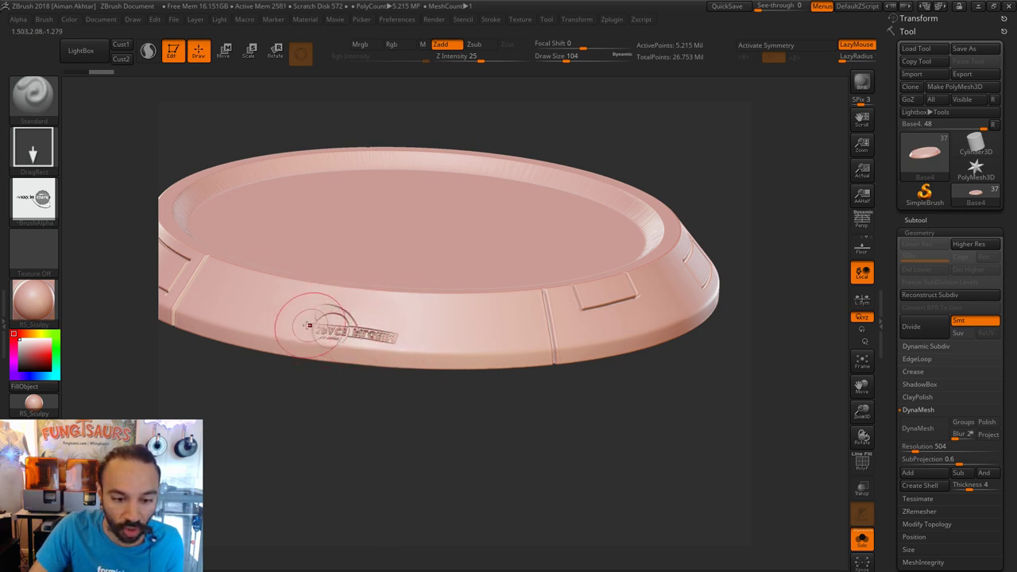
pyautogui.press('ctrl')
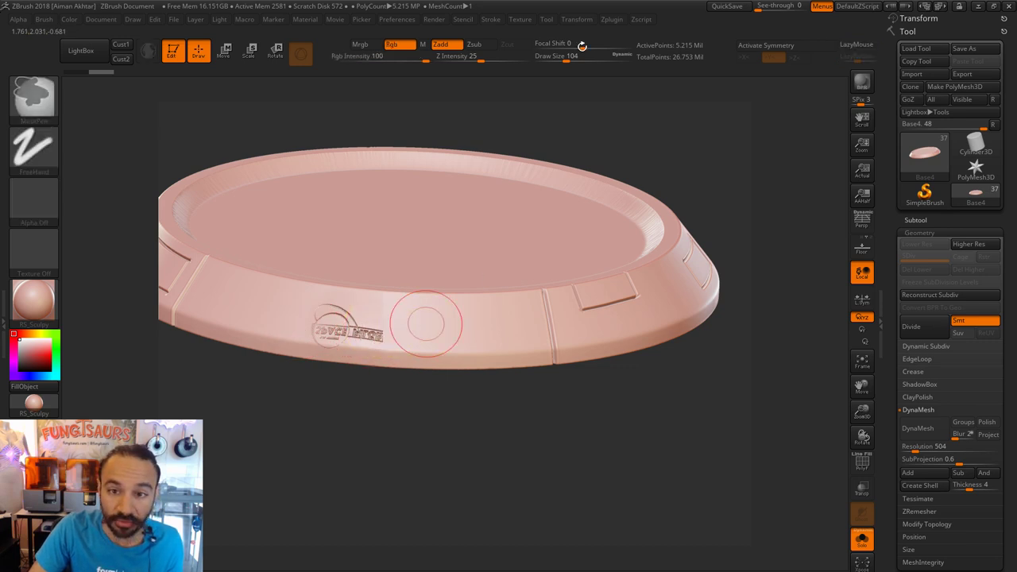
pyautogui.hotkey('ctrl', 'z')
# Set the Focal Shift to -100 and try a test stamp of the logo on the base's front slope.
pyautogui.moveTo(582, 46); pyautogui.dragTo(523, 42)
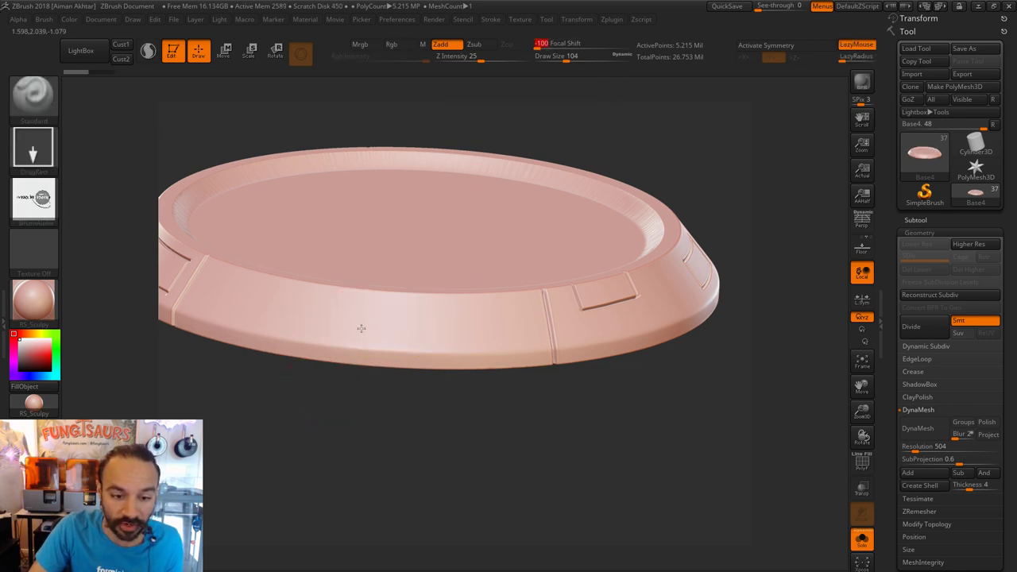
pyautogui.moveTo(395, 334); pyautogui.dragTo(397, 358)
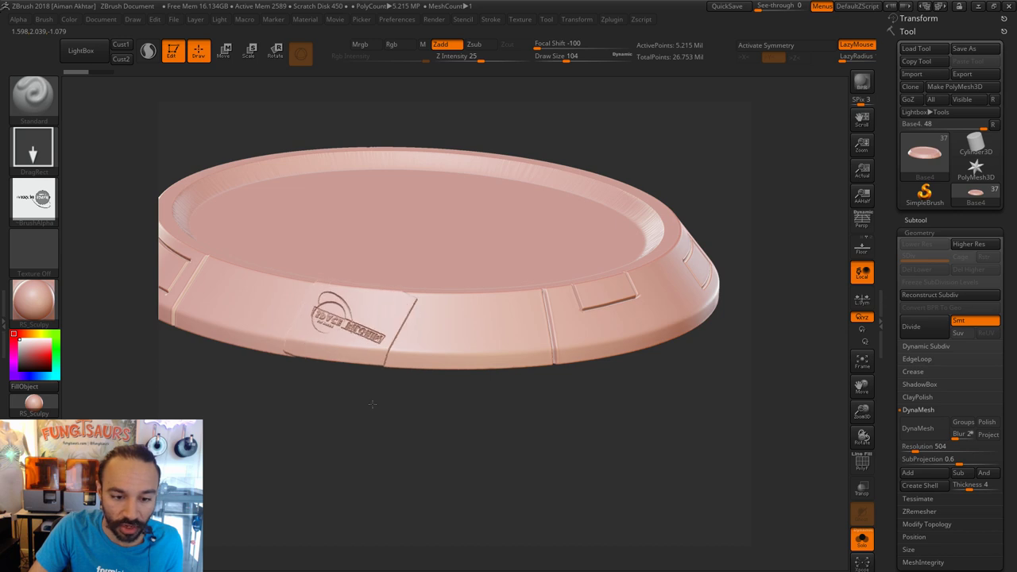
pyautogui.moveTo(370, 451); pyautogui.dragTo(338, 286)
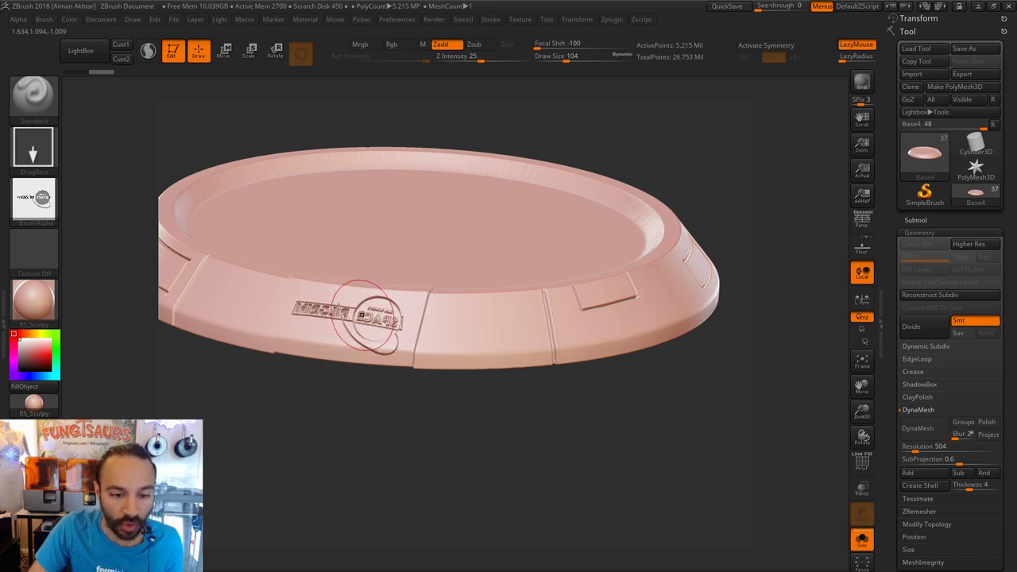
pyautogui.press('ctrl')
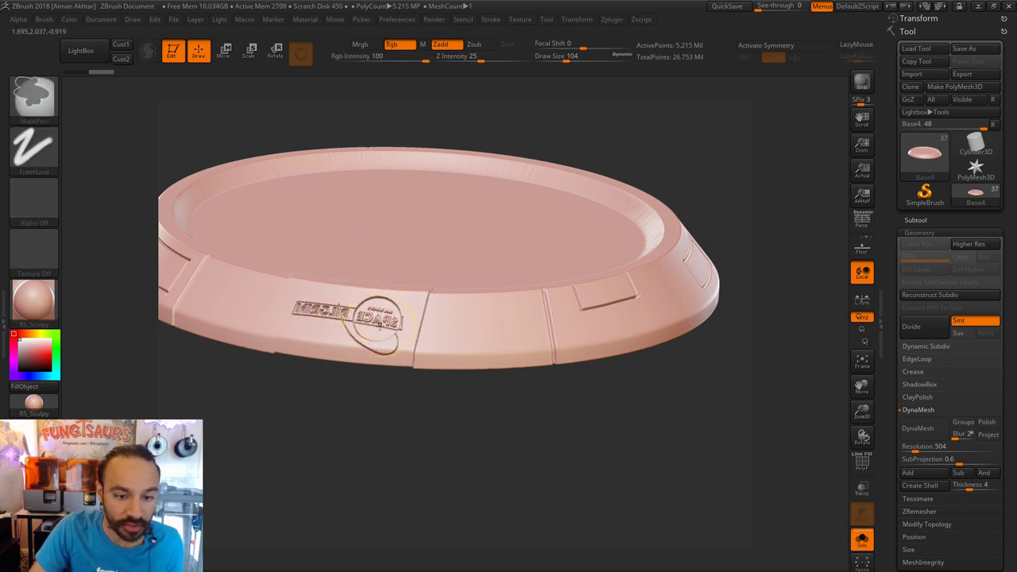
pyautogui.hotkey('ctrl', 'z')
# Switch the brush to Zsub and stamp the logo upright on the base's front slope.
pyautogui.click(390, 44)
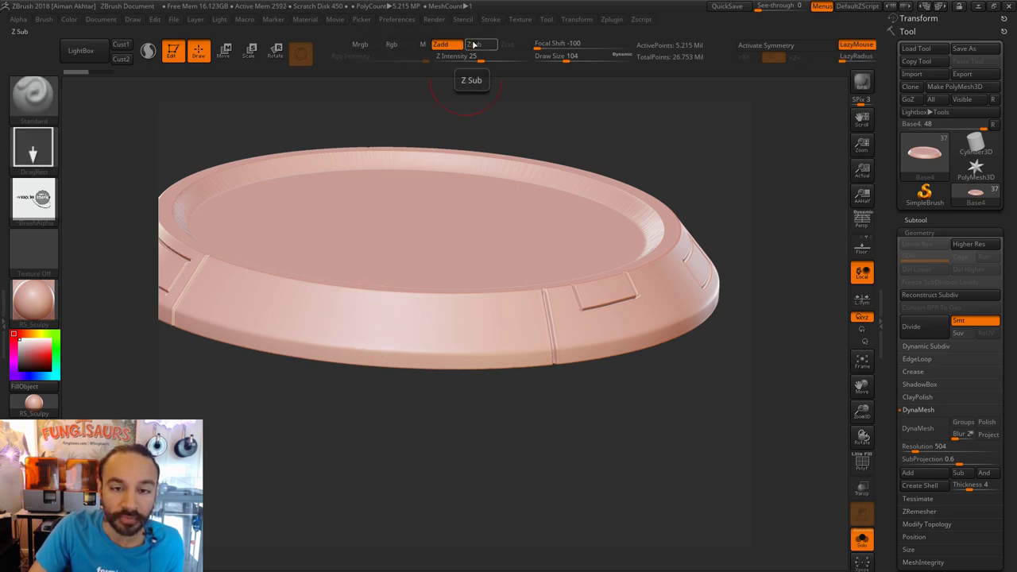
pyautogui.click(474, 45)
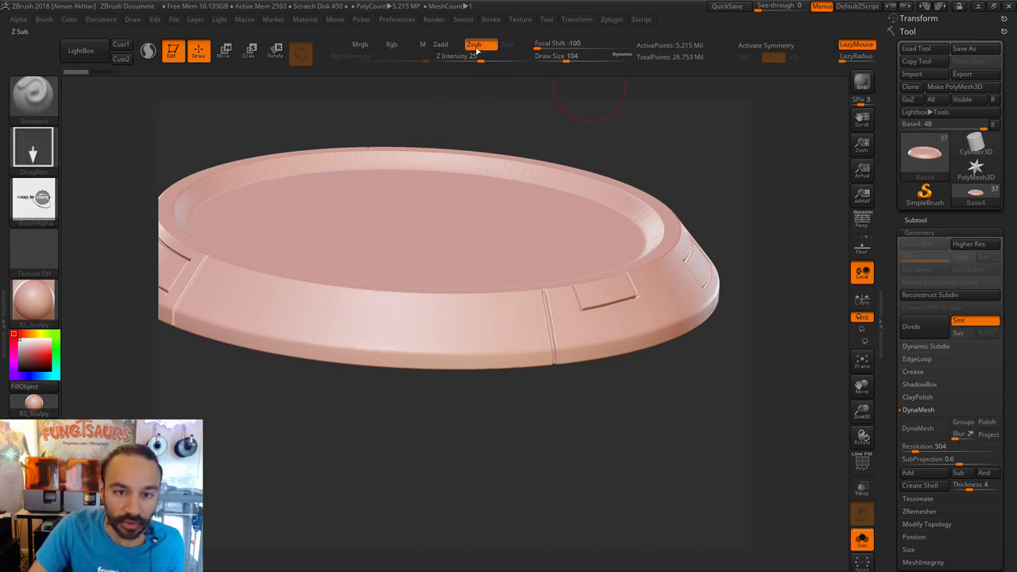
pyautogui.moveTo(362, 318); pyautogui.dragTo(364, 289)
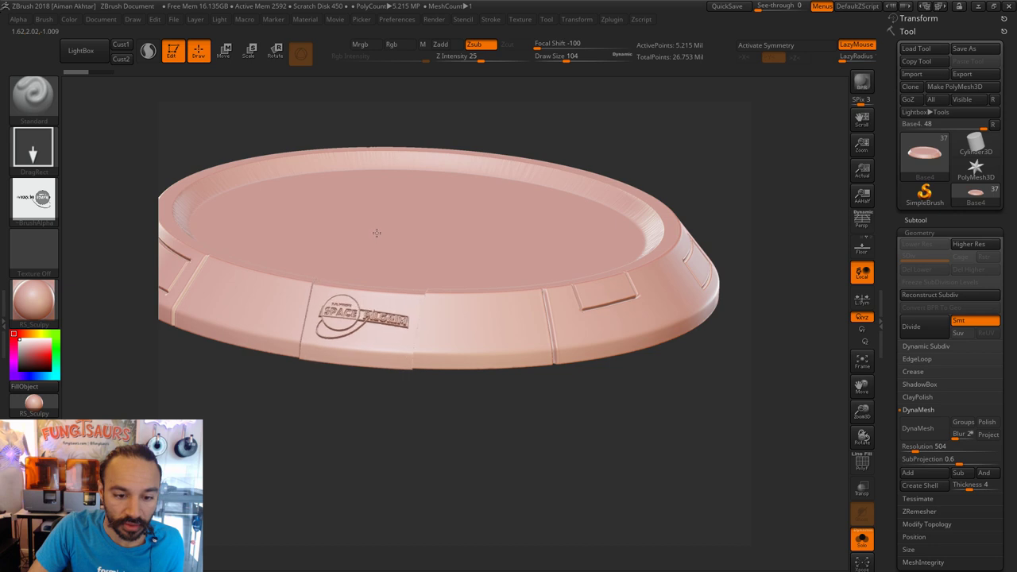
pyautogui.moveTo(369, 217); pyautogui.dragTo(370, 209)
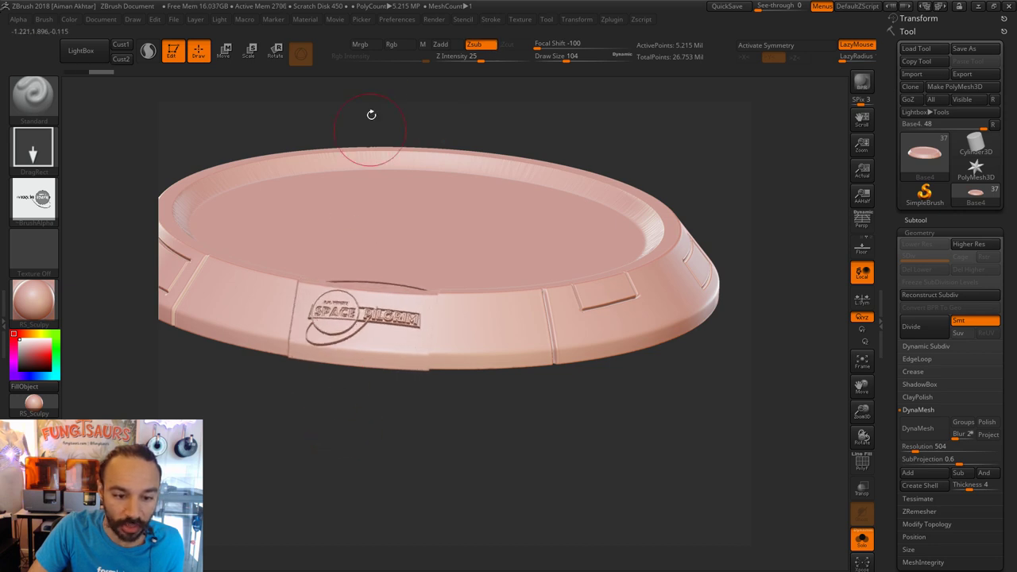
# Examine the stamped logo and its square surrounding edge from several angles, and undo the stamp.
pyautogui.keyDown('alt'); pyautogui.moveTo(429, 496); pyautogui.dragTo(402, 436); pyautogui.keyUp('alt')
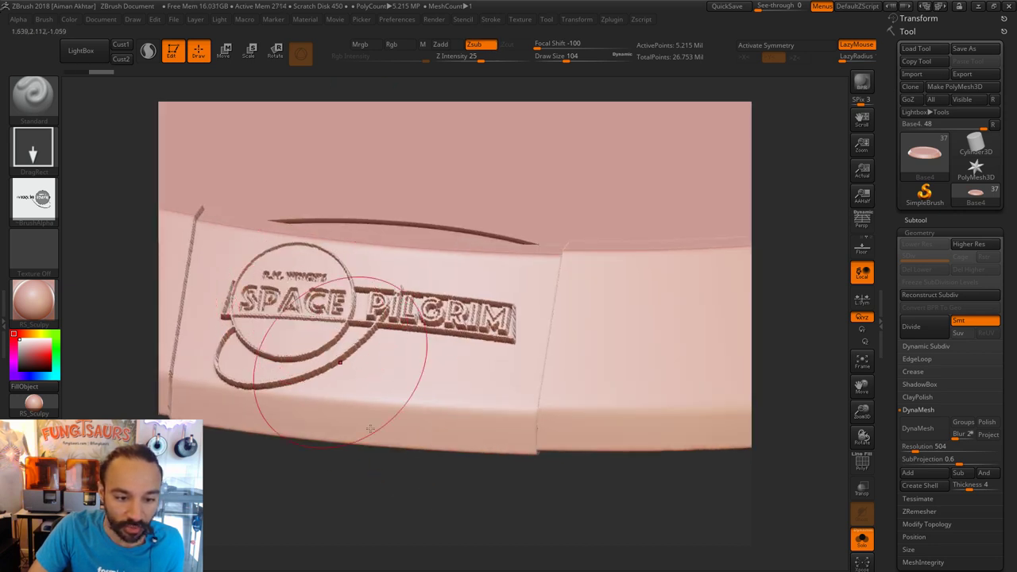
pyautogui.moveTo(483, 517); pyautogui.dragTo(426, 515)
pyautogui.moveTo(425, 515); pyautogui.dragTo(359, 471, button='right')
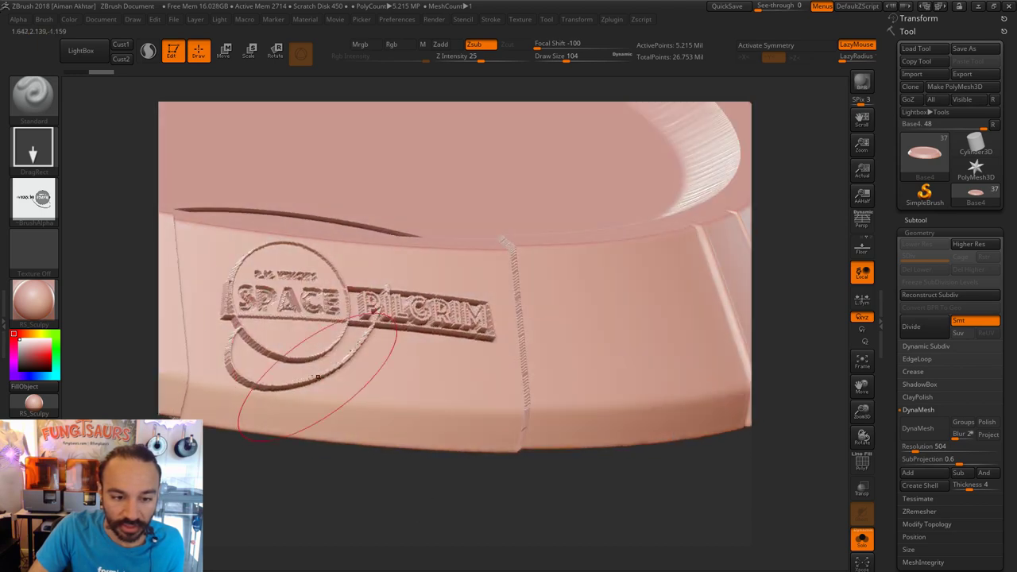
pyautogui.keyDown('alt'); pyautogui.moveTo(357, 474); pyautogui.dragTo(353, 459); pyautogui.keyUp('alt')
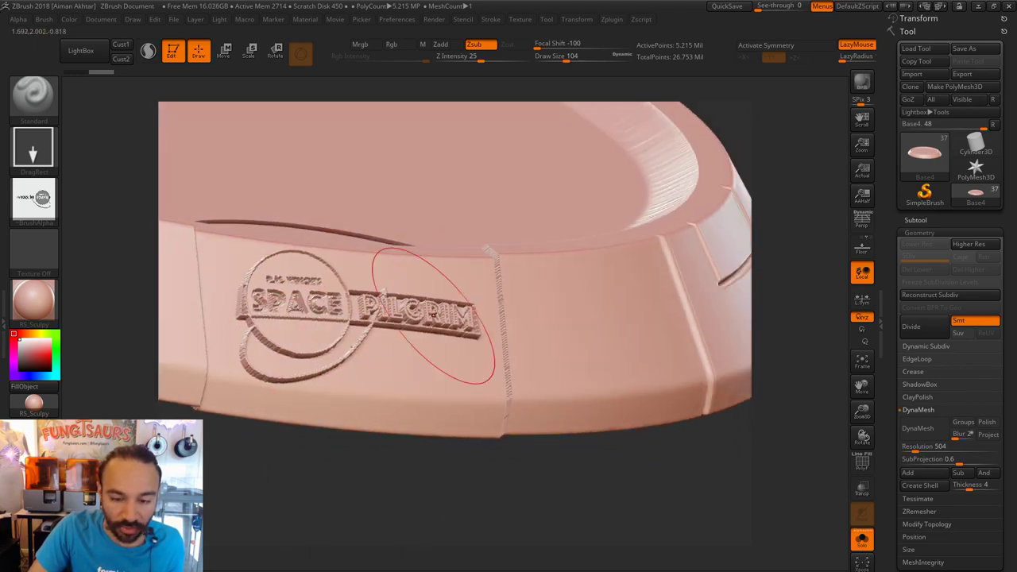
pyautogui.moveTo(338, 494); pyautogui.dragTo(333, 498)
pyautogui.moveTo(333, 497); pyautogui.dragTo(270, 301, button='right')
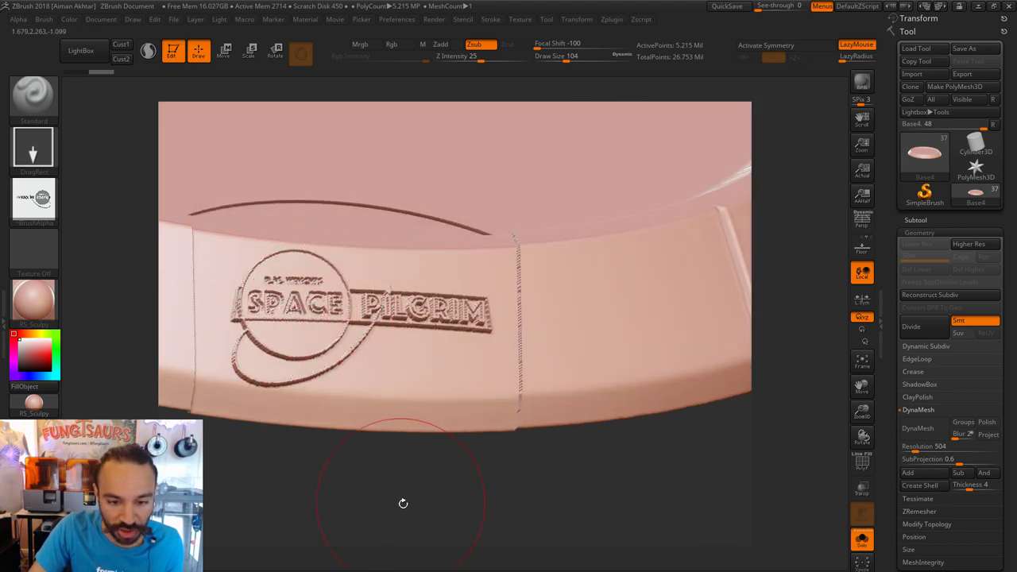
pyautogui.moveTo(400, 501); pyautogui.dragTo(442, 484, button='right')
pyautogui.moveTo(442, 483); pyautogui.dragTo(381, 500)
pyautogui.moveTo(35, 192)
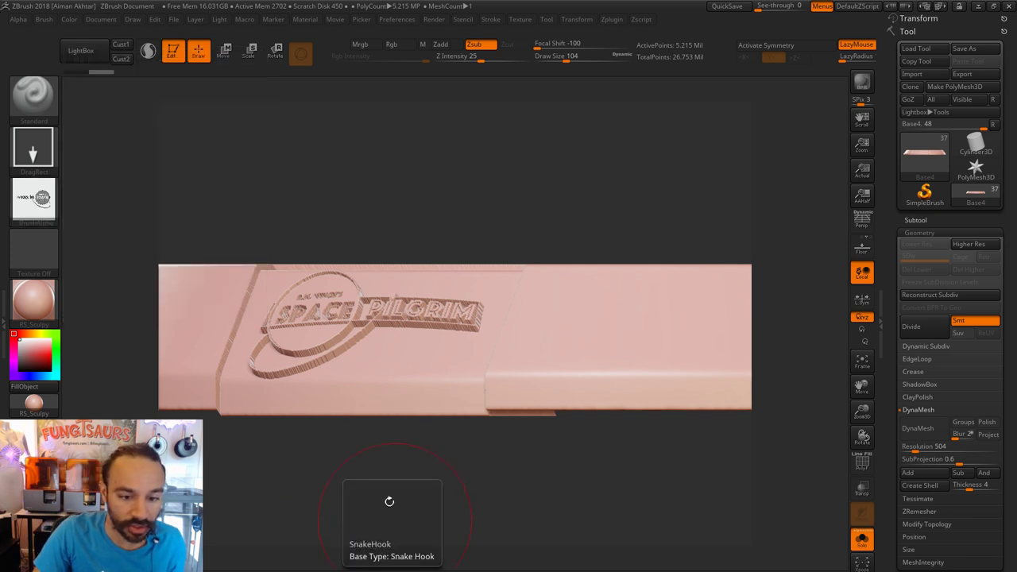
pyautogui.moveTo(394, 477); pyautogui.dragTo(402, 515)
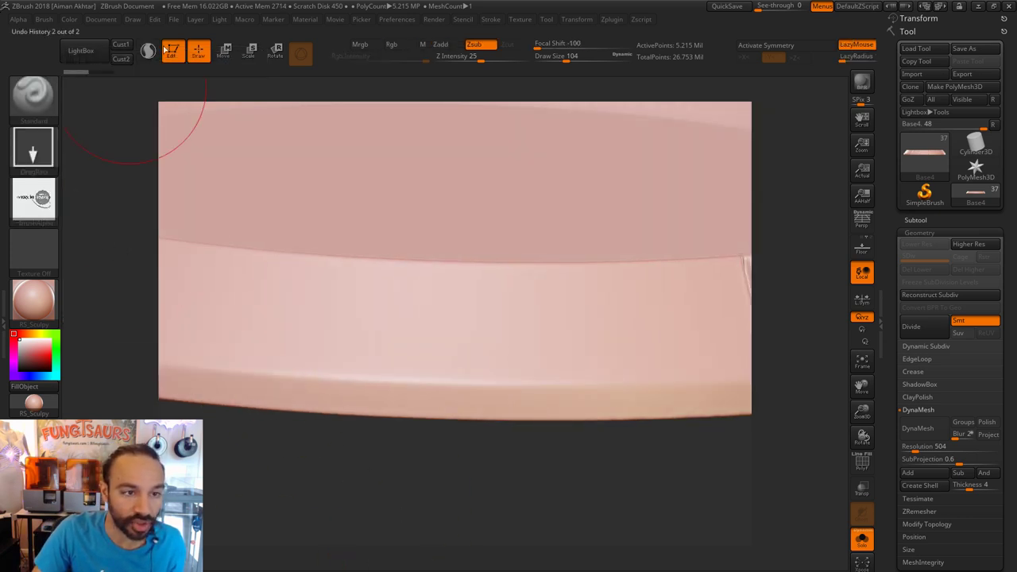
# Invert the logo alpha and try stamping it upright on the base's front slope.
pyautogui.click(17, 20)
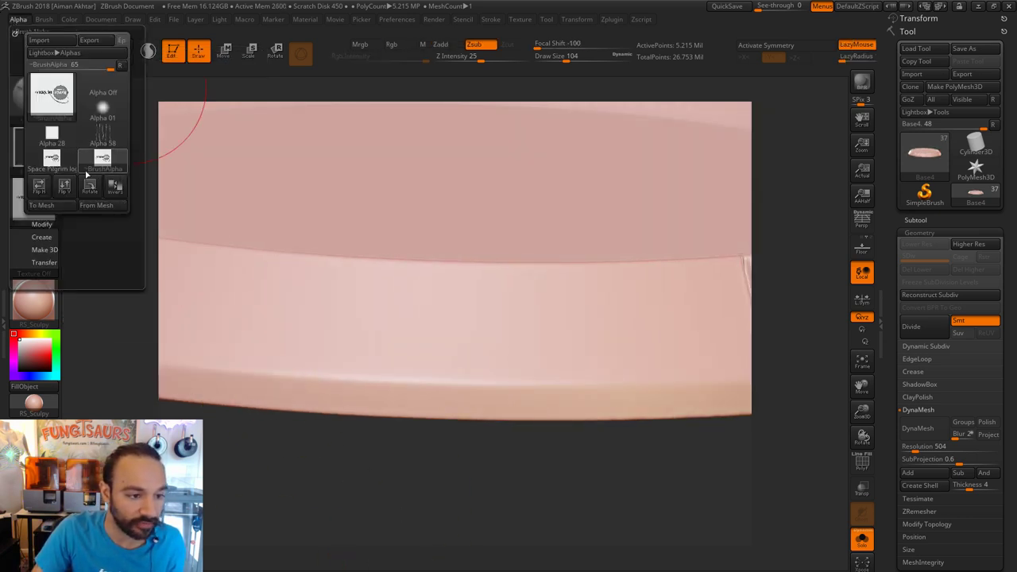
pyautogui.click(109, 191)
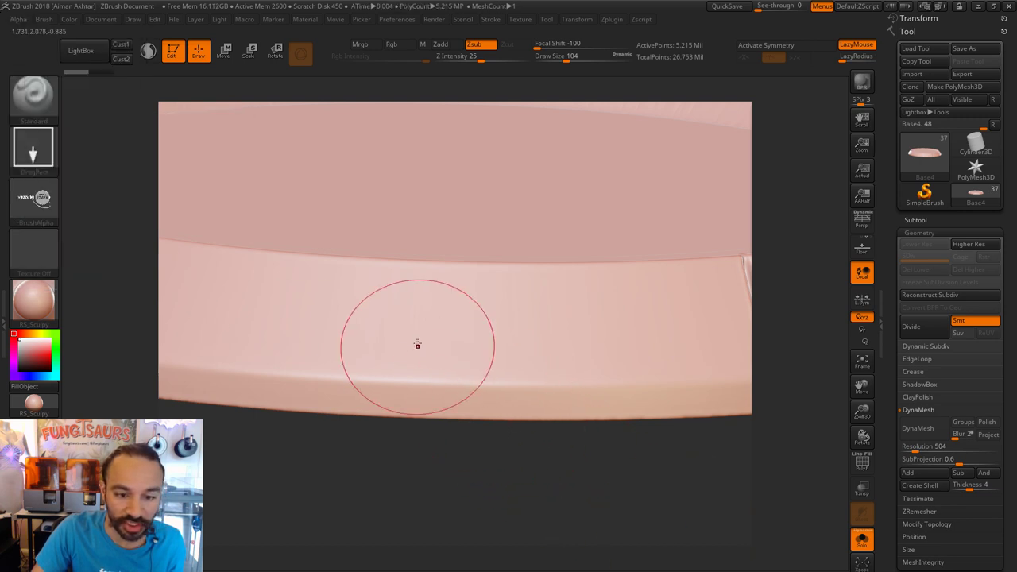
pyautogui.moveTo(407, 327)
pyautogui.mouseDown()
pyautogui.moveTo(422, 223)
pyautogui.moveTo(411, 100)
pyautogui.mouseUp()
pyautogui.moveTo(513, 488)
pyautogui.mouseDown()
pyautogui.moveTo(545, 499)
pyautogui.moveTo(446, 505)
pyautogui.moveTo(458, 520)
pyautogui.moveTo(439, 509)
pyautogui.mouseUp()
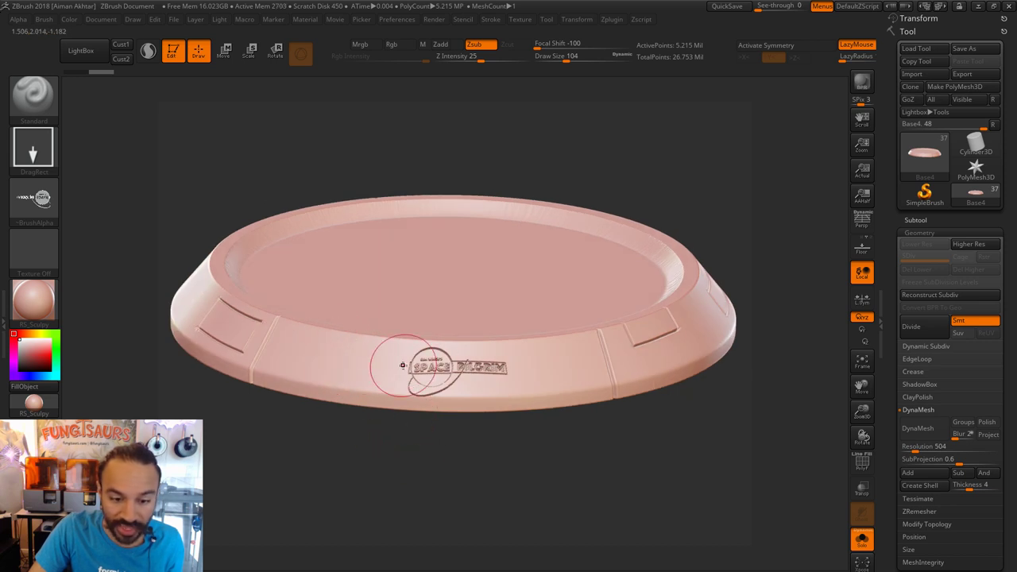
pyautogui.press('b')
pyautogui.press('m')
pyautogui.press('v')
pyautogui.hotkey('ctrl', 'z')
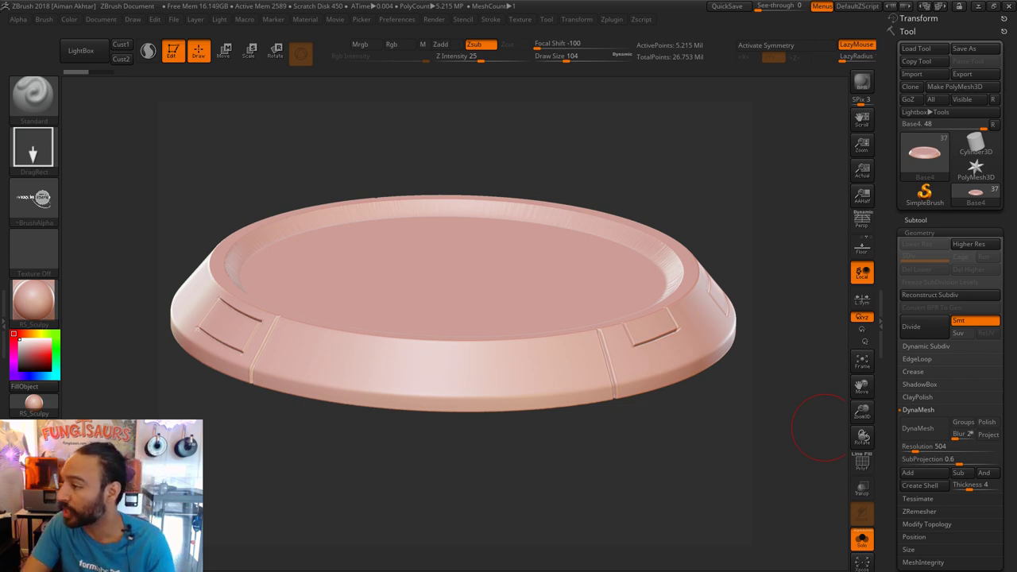
# Switch to Logan Statue.jpg in Photos and examine the logo's placement on the front view of the base.
pyautogui.click(979, 7)
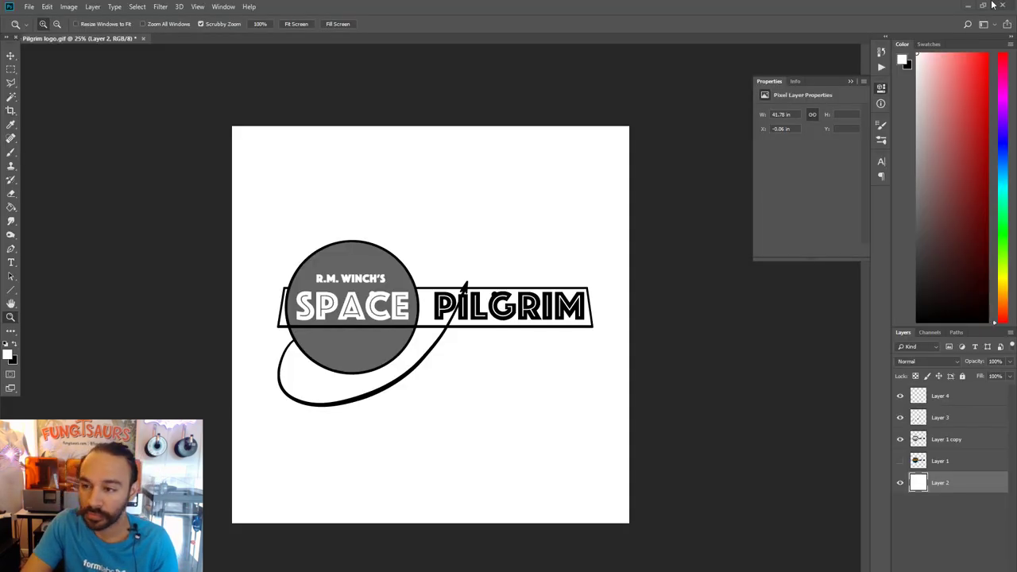
pyautogui.click(968, 9)
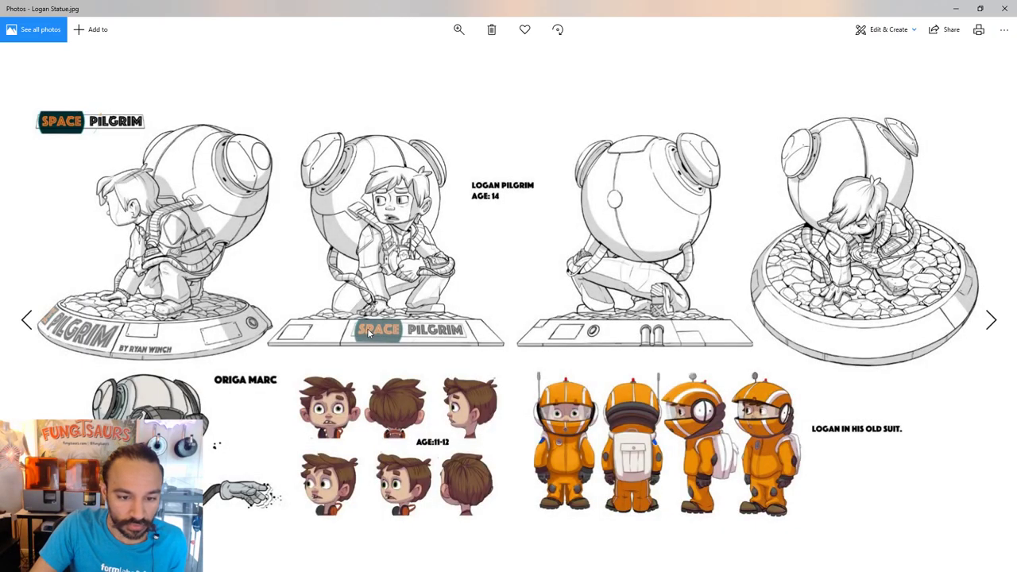
pyautogui.scroll(3, 389, 338)
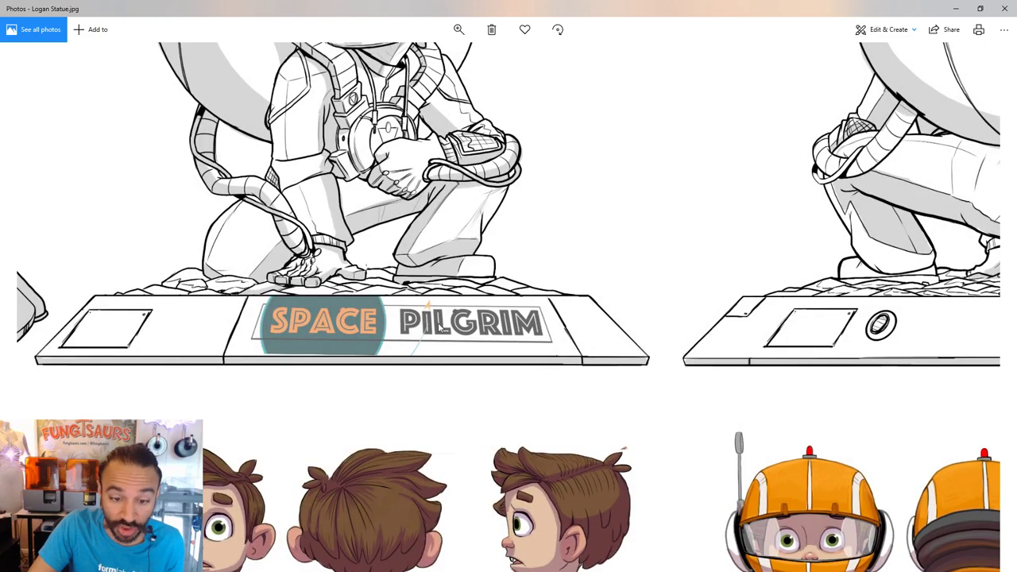
# Compare the logo's placement in the statue sheet's side and front views with the logo artwork, and return to Photoshop.
pyautogui.scroll(-4, 439, 329)
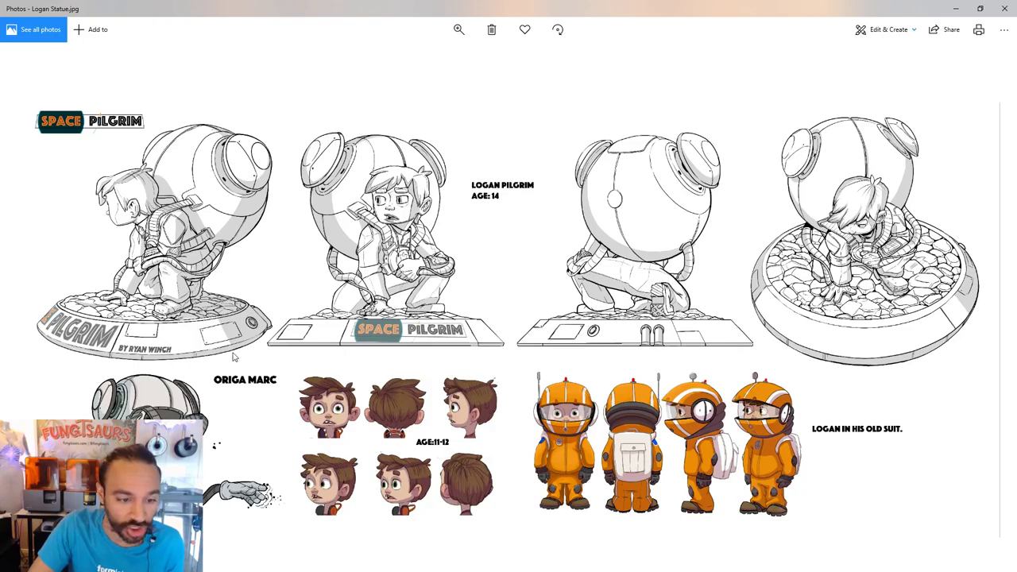
pyautogui.scroll(2, 233, 357)
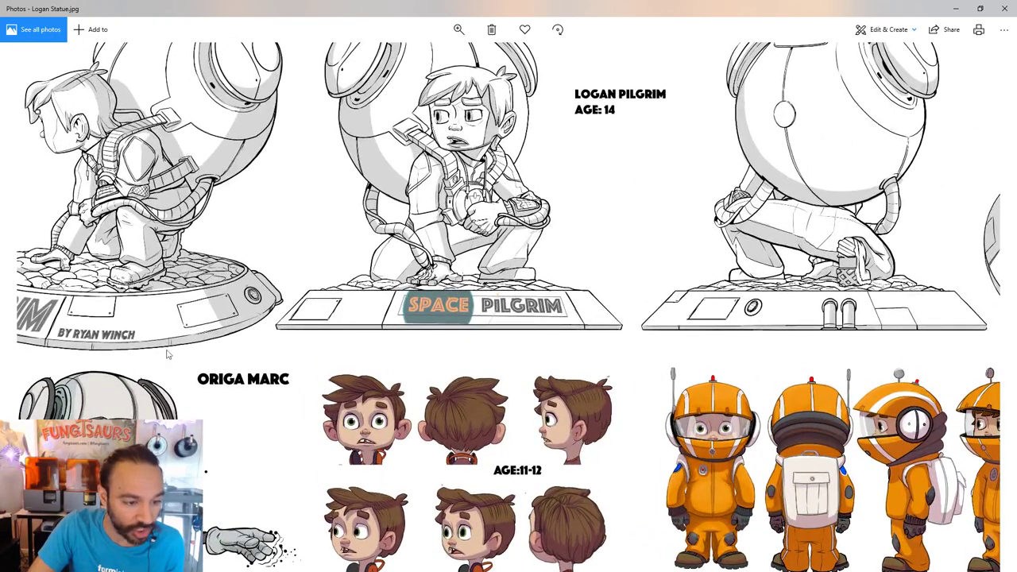
pyautogui.scroll(-2, 168, 355)
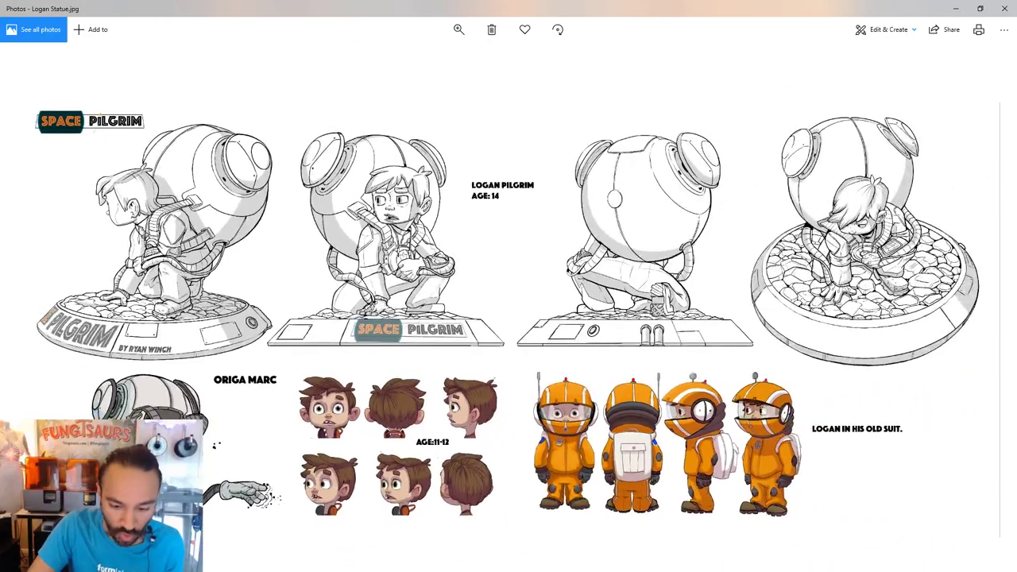
pyautogui.hotkey('alt', 'Tab')
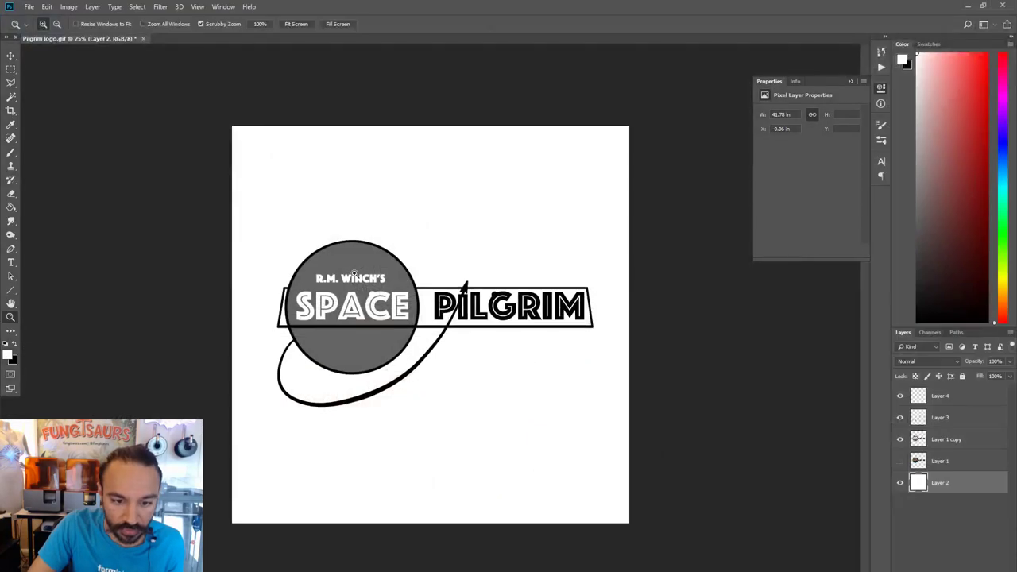
pyautogui.click(968, 5)
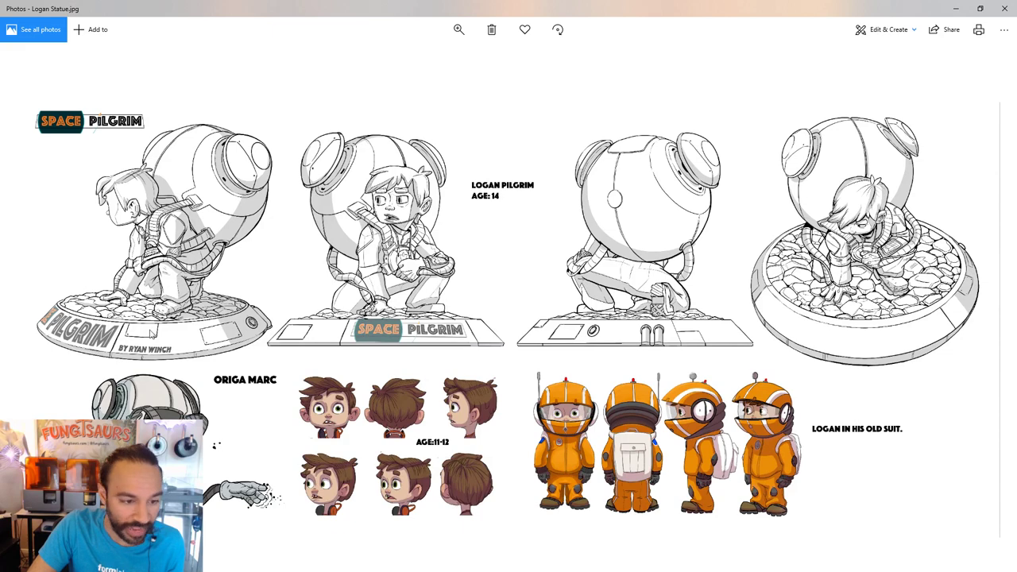
pyautogui.hotkey('alt', 'Tab')
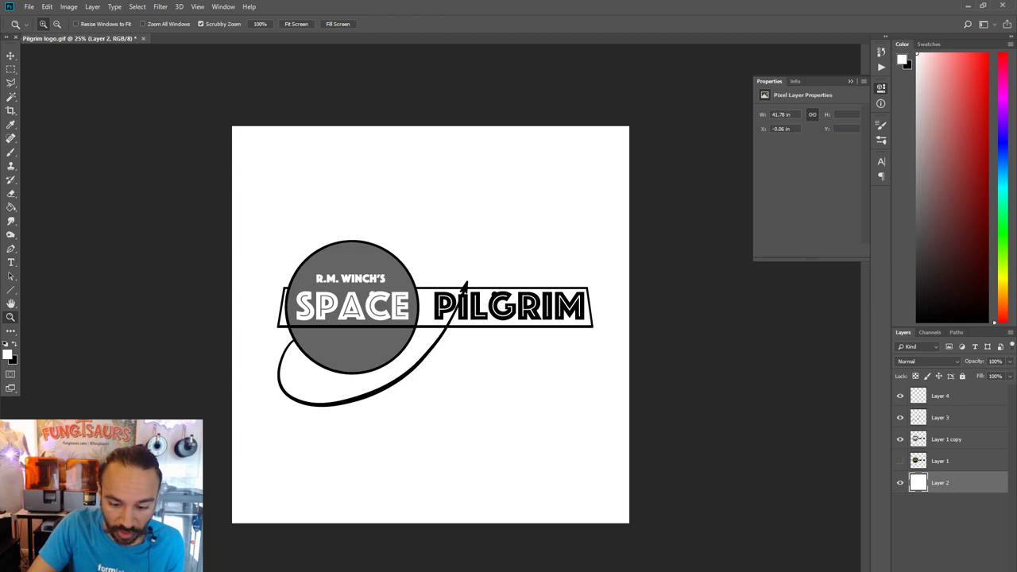
pyautogui.hotkey('alt', 'Tab')
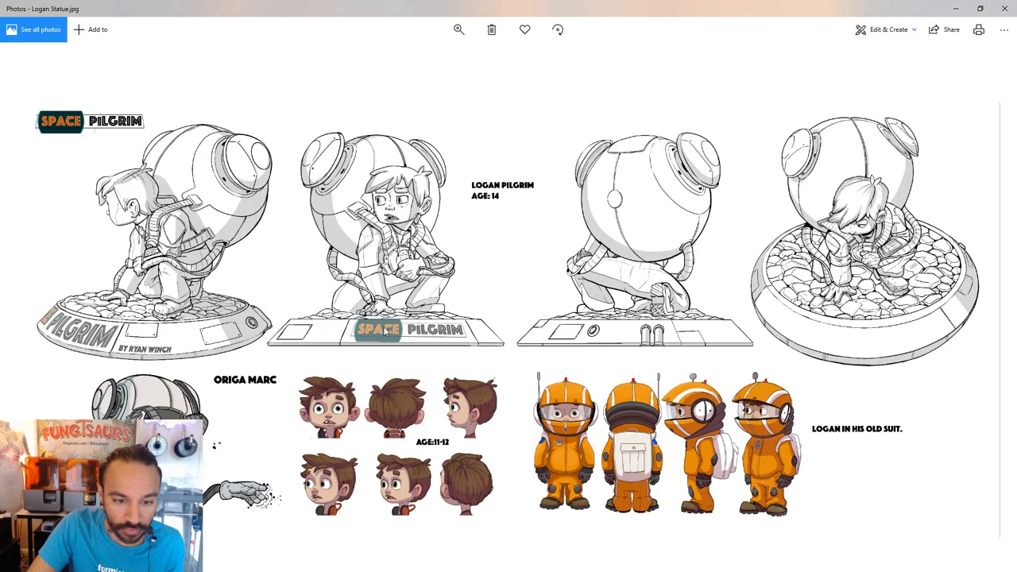
pyautogui.click(953, 8)
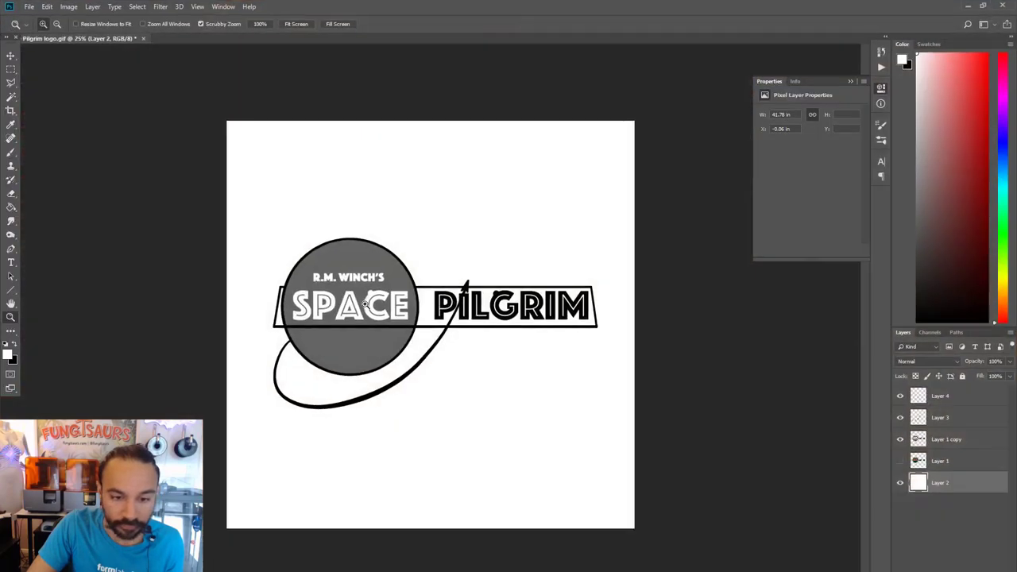
# On Layer 1 copy, select the author-name line above SPACE in the circle and fill the rectangular selection with white.
pyautogui.hotkey('ctrl', '+')
pyautogui.hotkey('ctrl', '+')
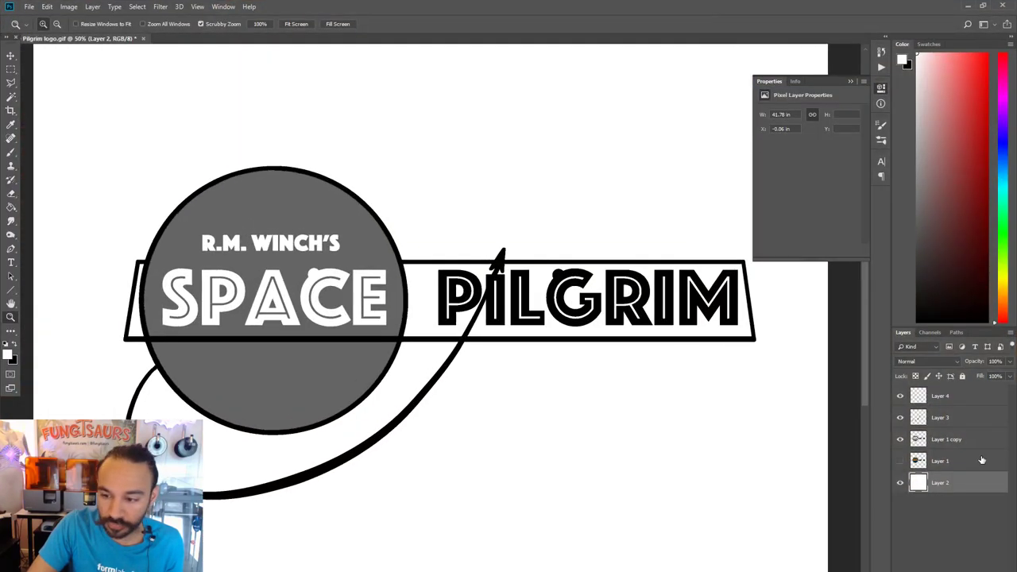
pyautogui.click(927, 442)
pyautogui.click(11, 69)
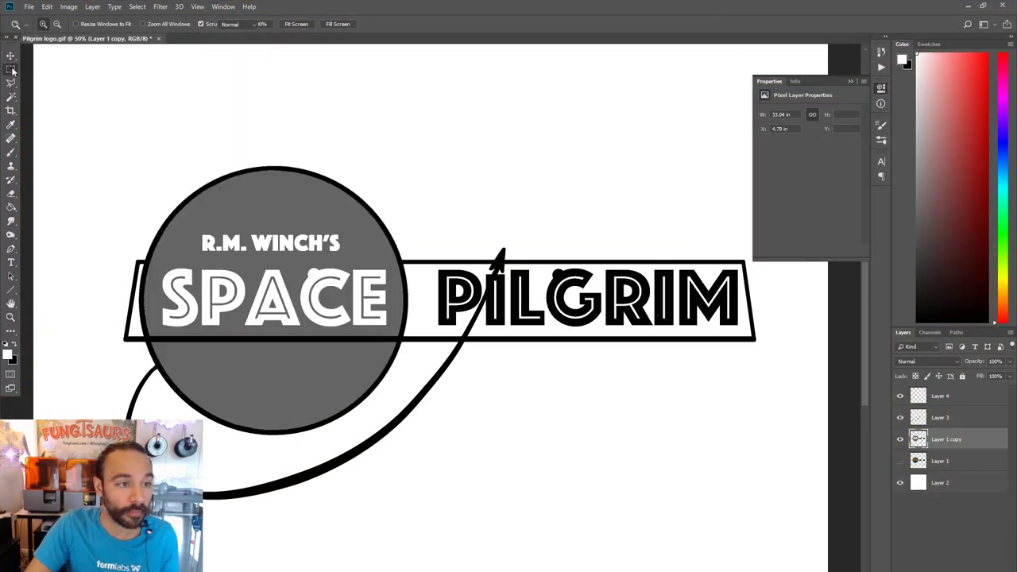
pyautogui.moveTo(196, 233); pyautogui.dragTo(346, 253)
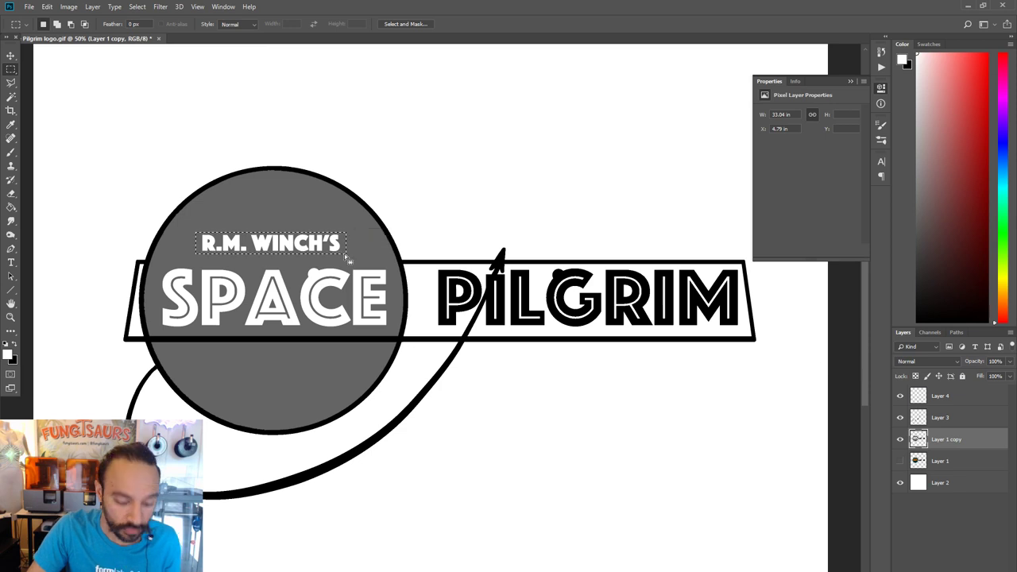
pyautogui.click(900, 440)
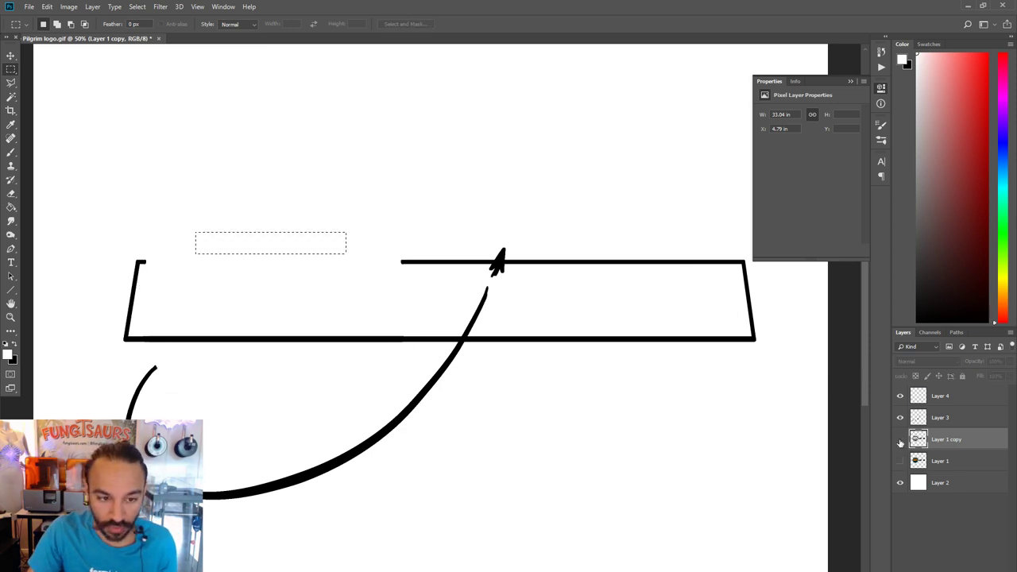
pyautogui.click(899, 440)
pyautogui.hotkey('alt', 'Delete')
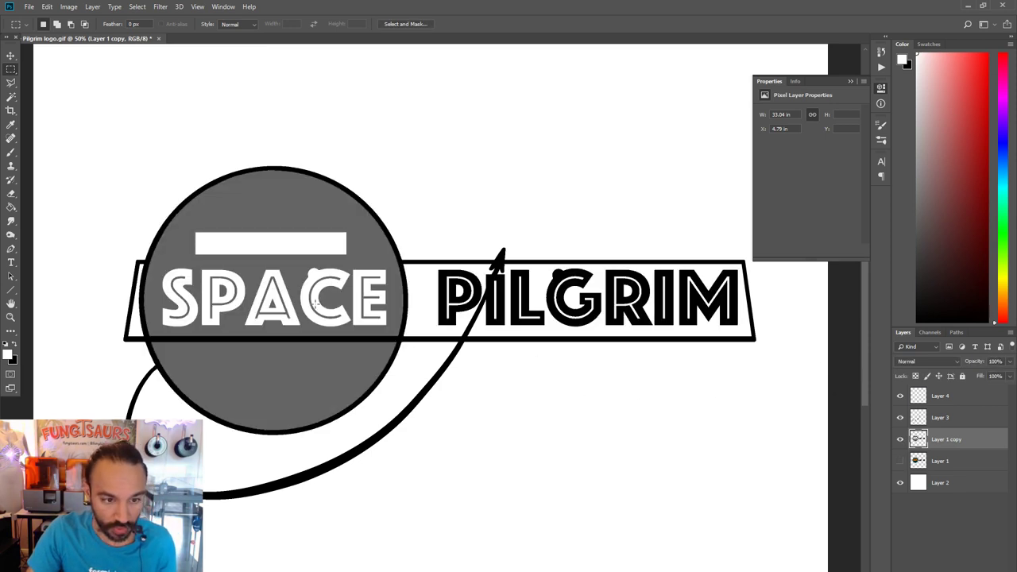
# Fill the white rectangle above SPACE with the circle's grey, using the Paint Bucket limited to contiguous areas.
pyautogui.click(11, 208)
pyautogui.click(286, 251)
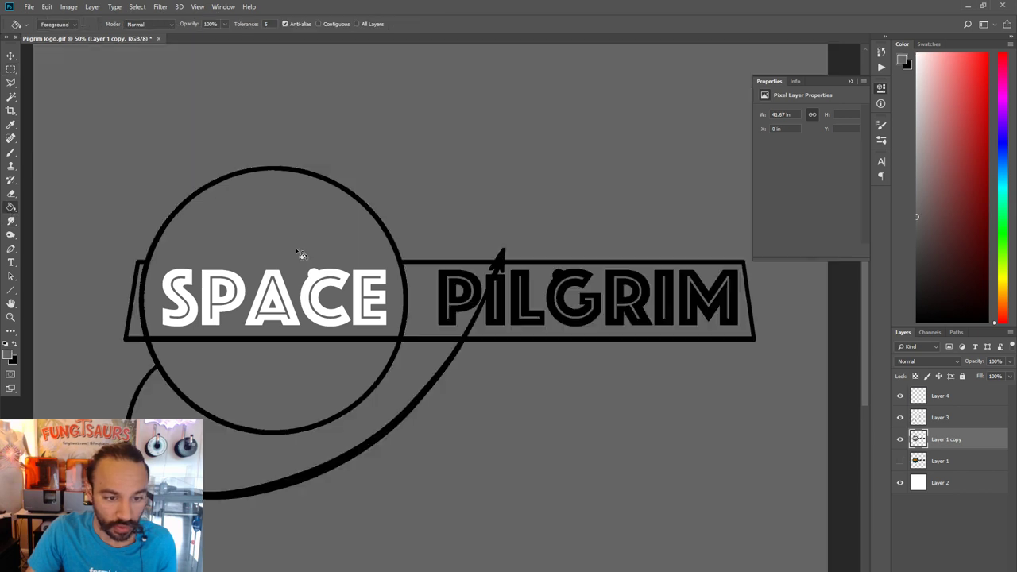
pyautogui.hotkey('ctrl', 'z')
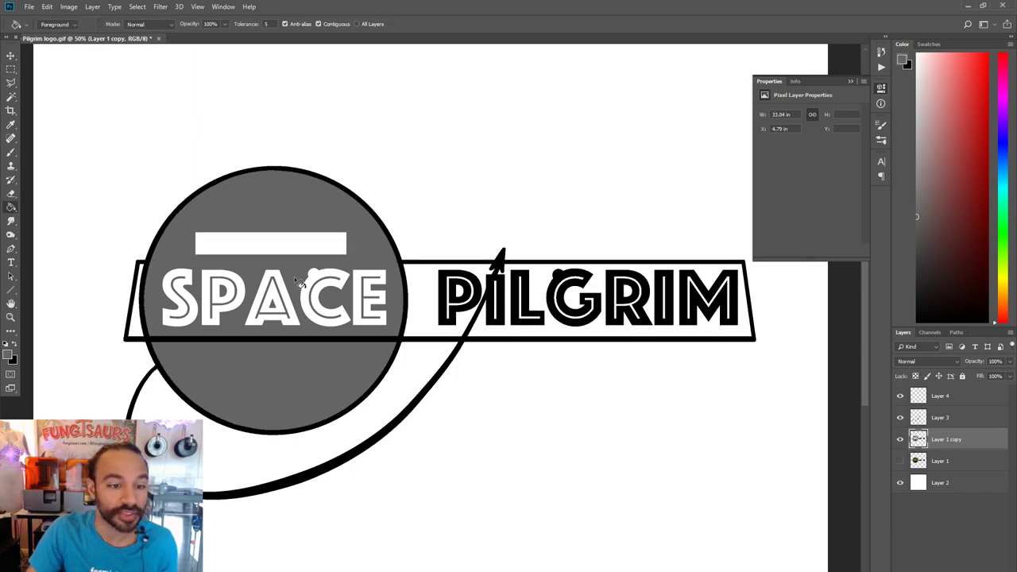
pyautogui.click(301, 252)
pyautogui.click(10, 317)
pyautogui.keyDown('alt'); pyautogui.click(444, 366); pyautogui.keyUp('alt')
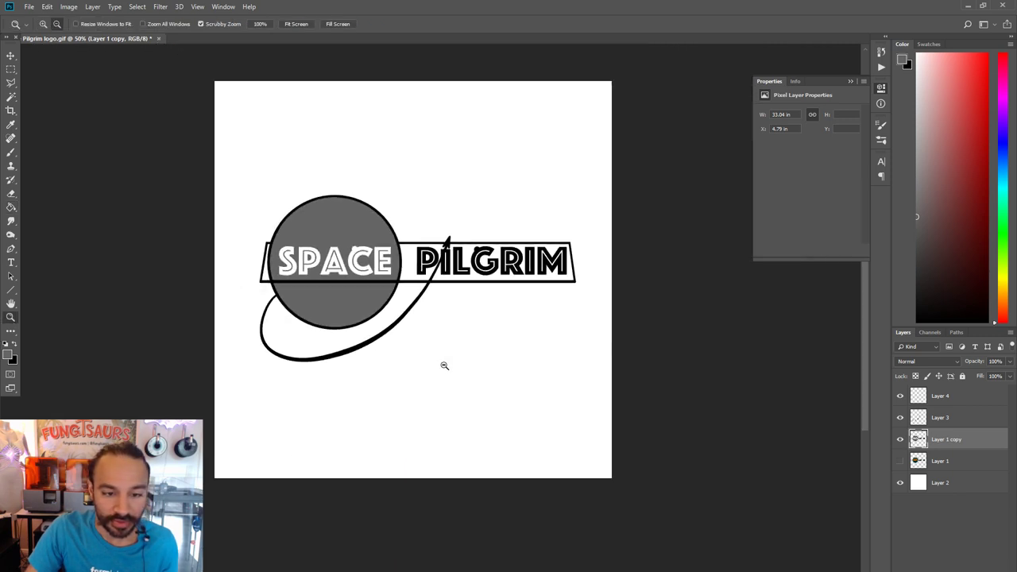
# Set the edited logo to save on the Desktop under the file name Space Pilgrim logo_bw2.
pyautogui.click(29, 7)
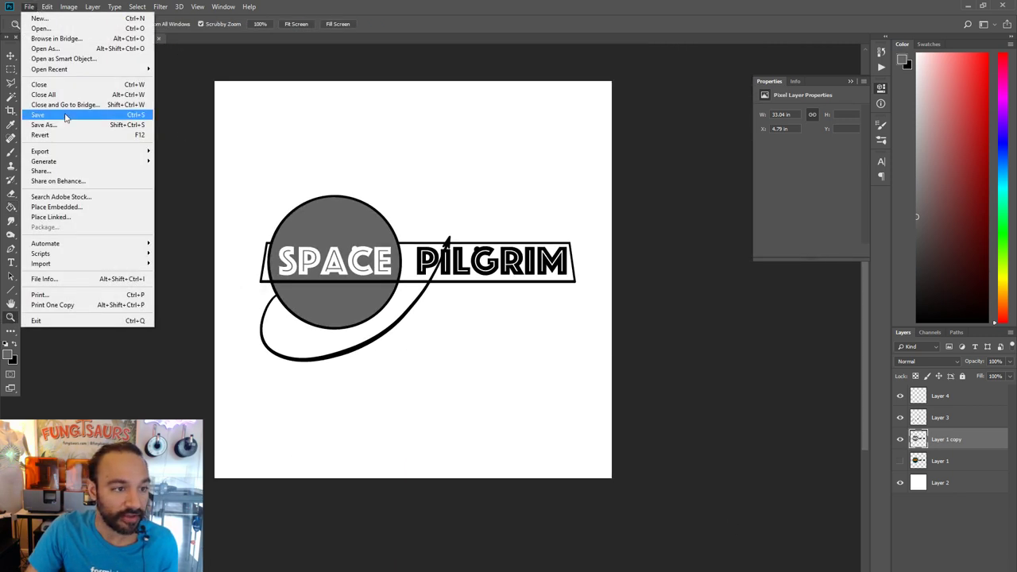
pyautogui.click(76, 119)
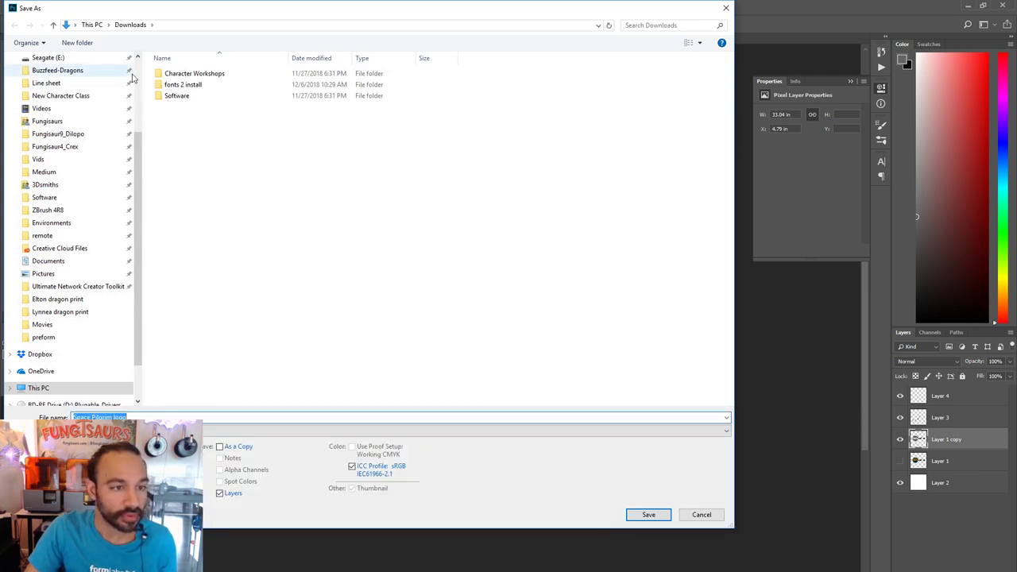
pyautogui.scroll(3, 79, 158)
pyautogui.click(79, 92)
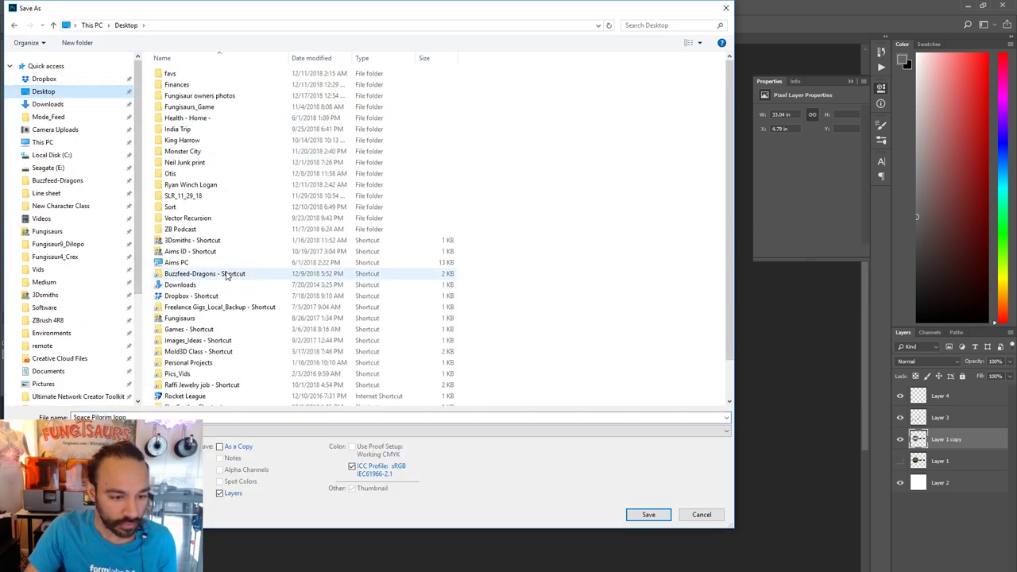
pyautogui.scroll(-2, 230, 275)
pyautogui.click(230, 378)
pyautogui.click(160, 416)
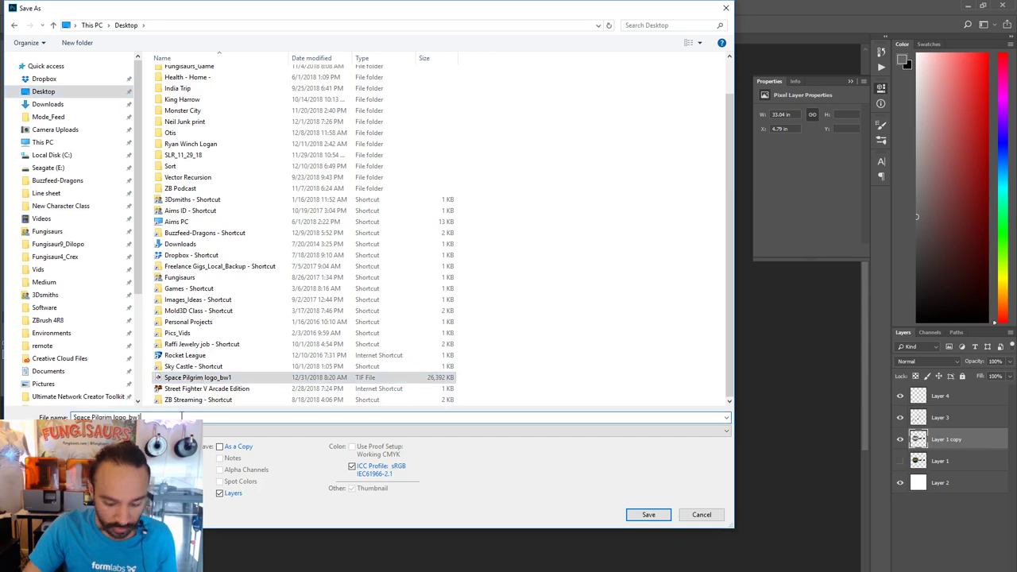
pyautogui.press('BackSpace')
pyautogui.write('2')
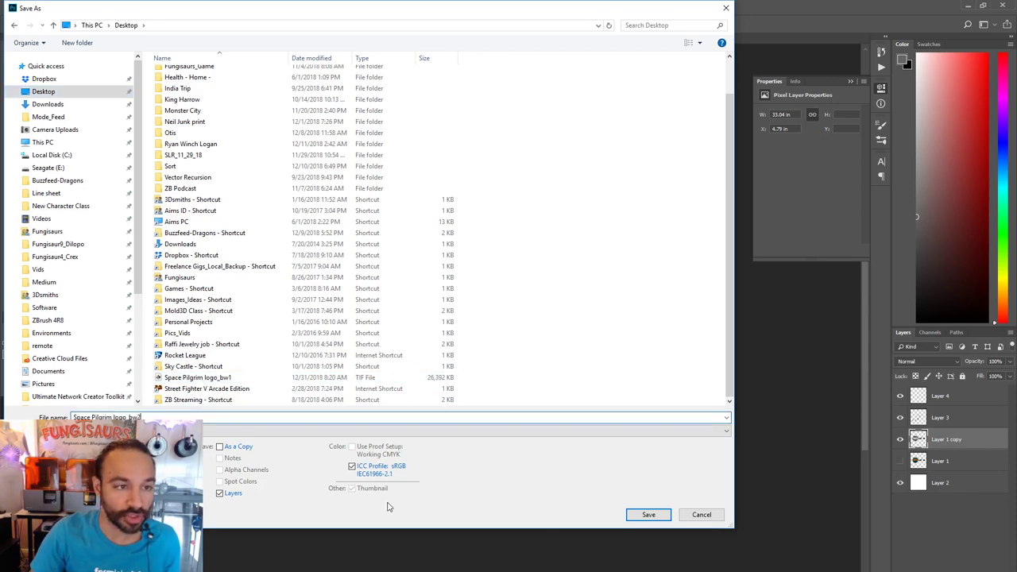
# Save the logo as a TIFF with no image compression, interleaved pixel order and IBM PC byte order.
pyautogui.click(637, 518)
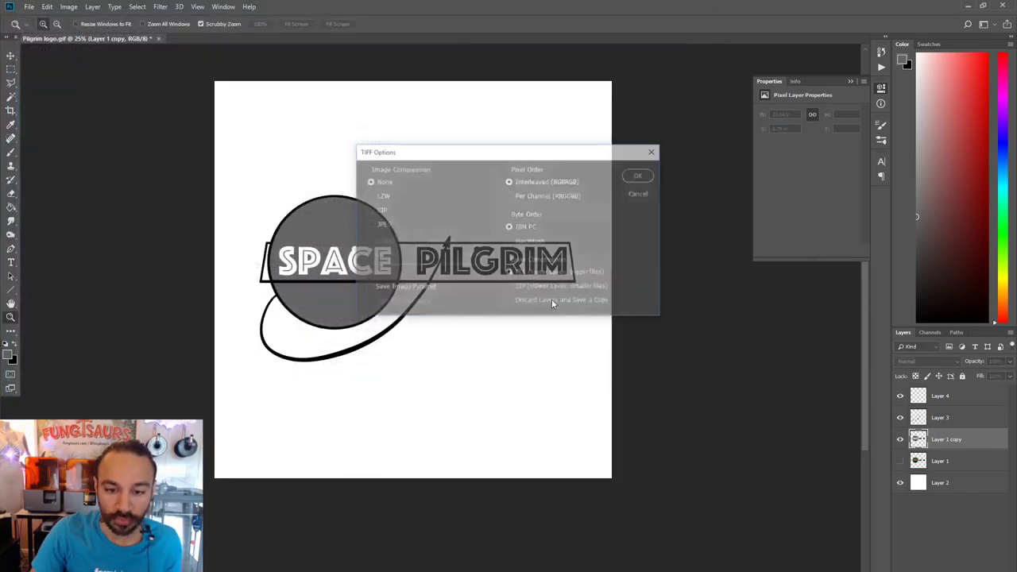
pyautogui.click(638, 176)
pyautogui.click(502, 229)
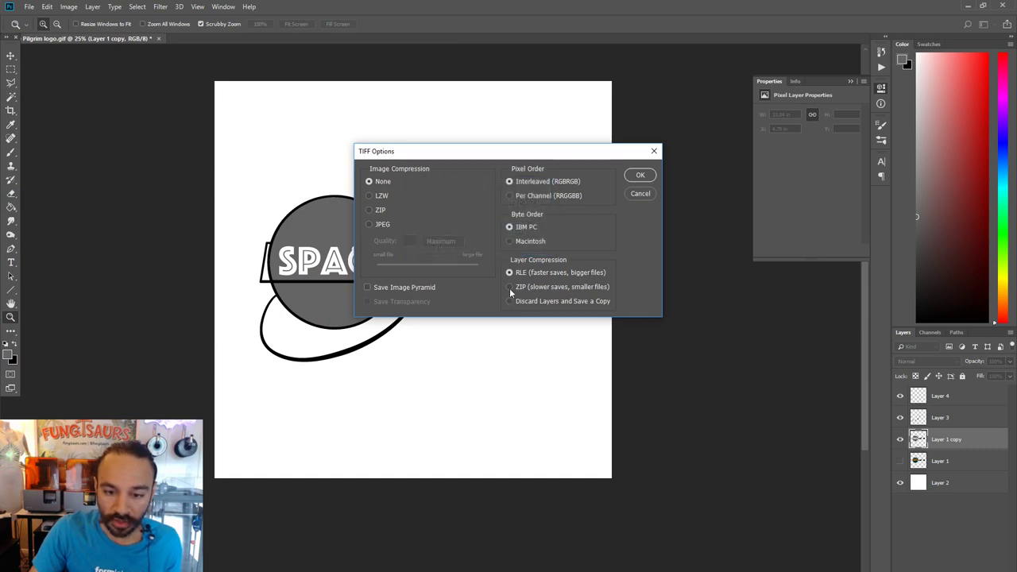
pyautogui.click(639, 176)
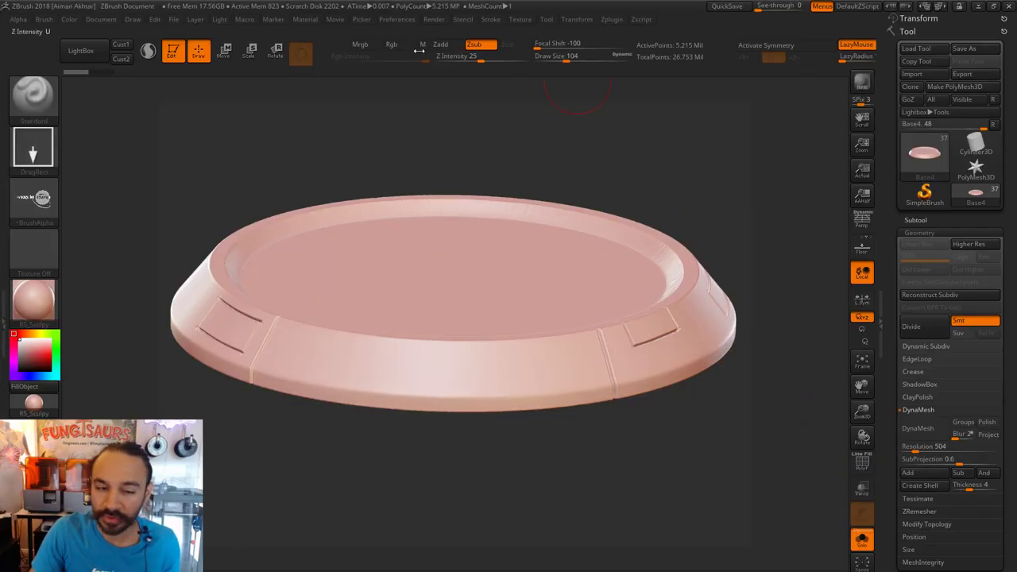
# In ZBrush, import Space Pilgrim logo_bw2 from the Desktop as a texture.
pyautogui.click(520, 19)
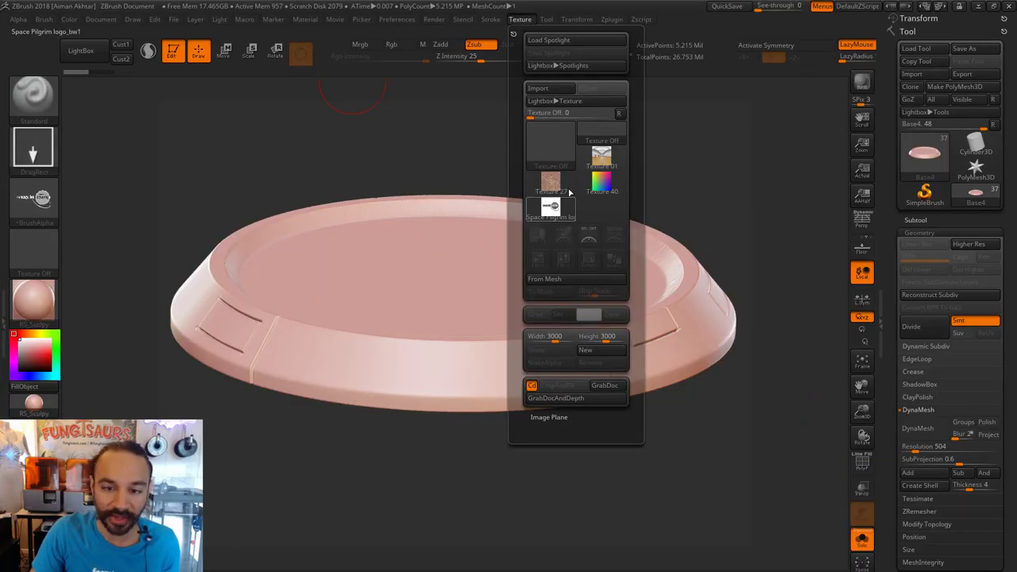
pyautogui.click(540, 88)
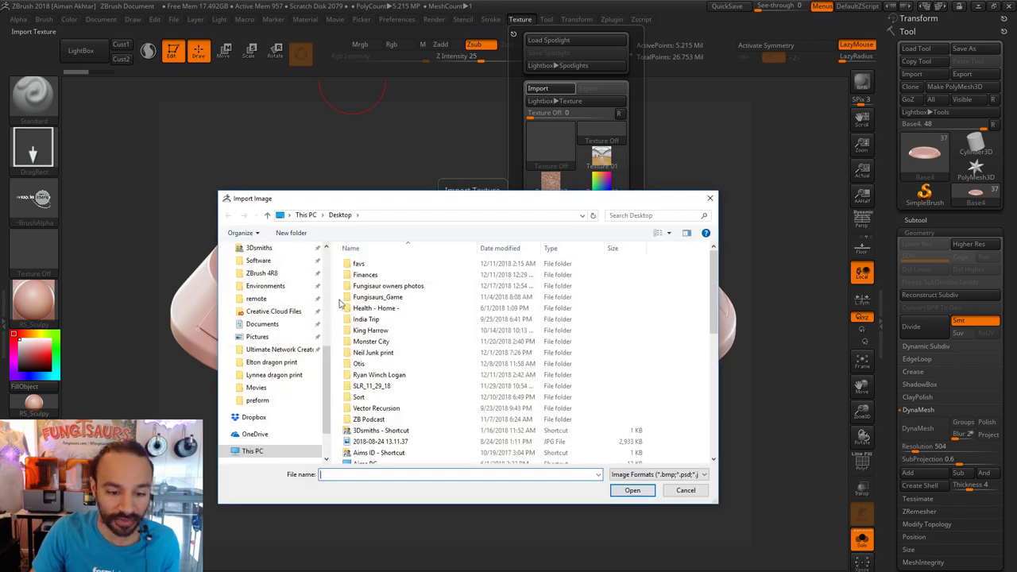
pyautogui.scroll(-8, 398, 373)
pyautogui.click(394, 412)
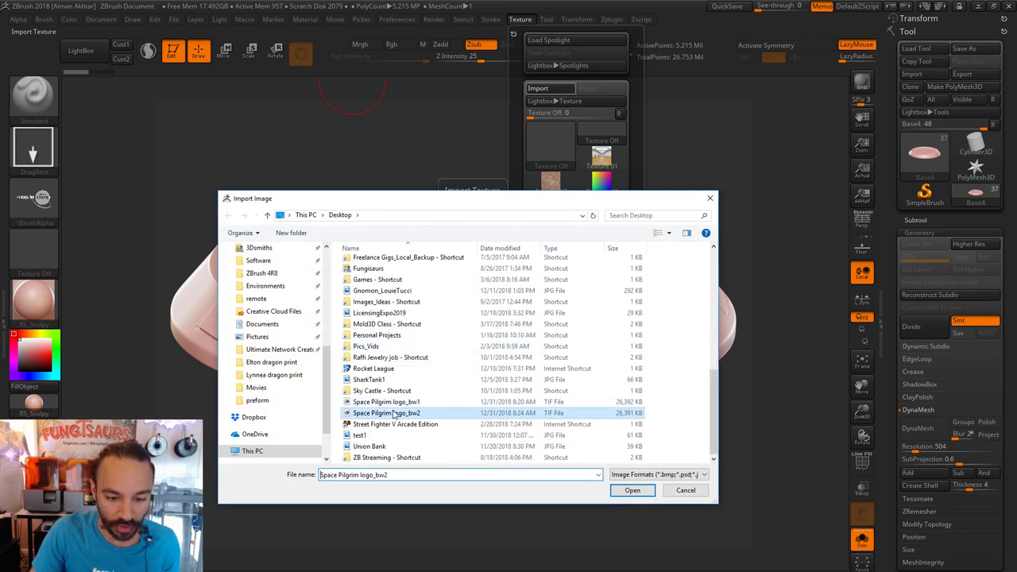
pyautogui.click(632, 490)
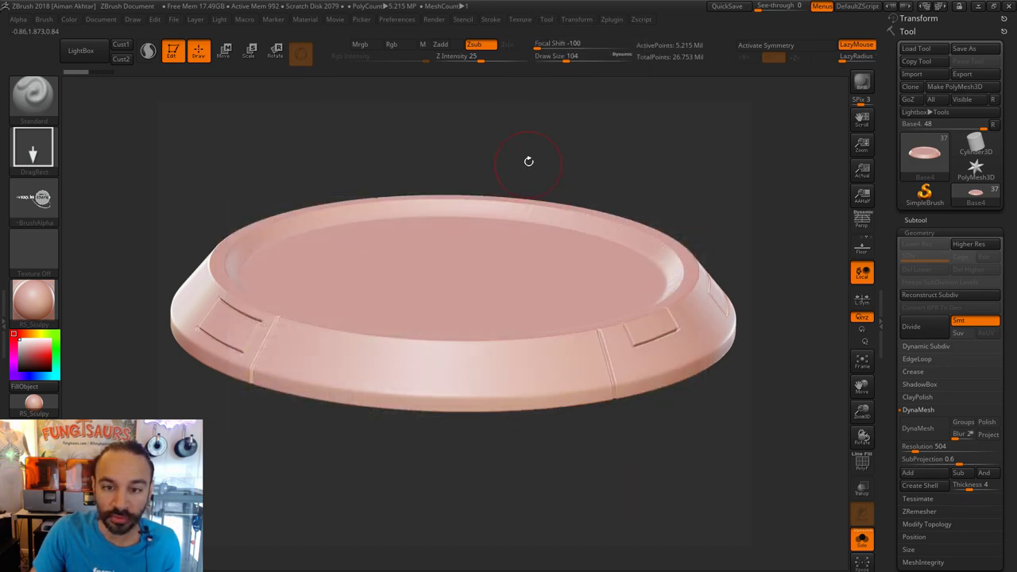
# Select the Space Pilgrim logo_bw2 texture, flip it horizontally, invert it and make an alpha from it.
pyautogui.click(520, 19)
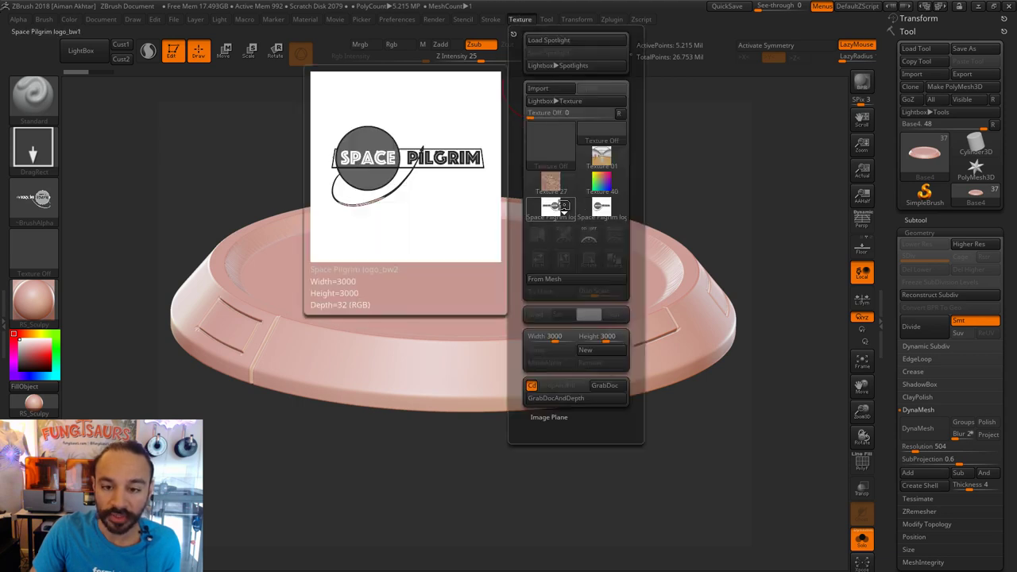
pyautogui.moveTo(564, 208)
pyautogui.moveTo(600, 208)
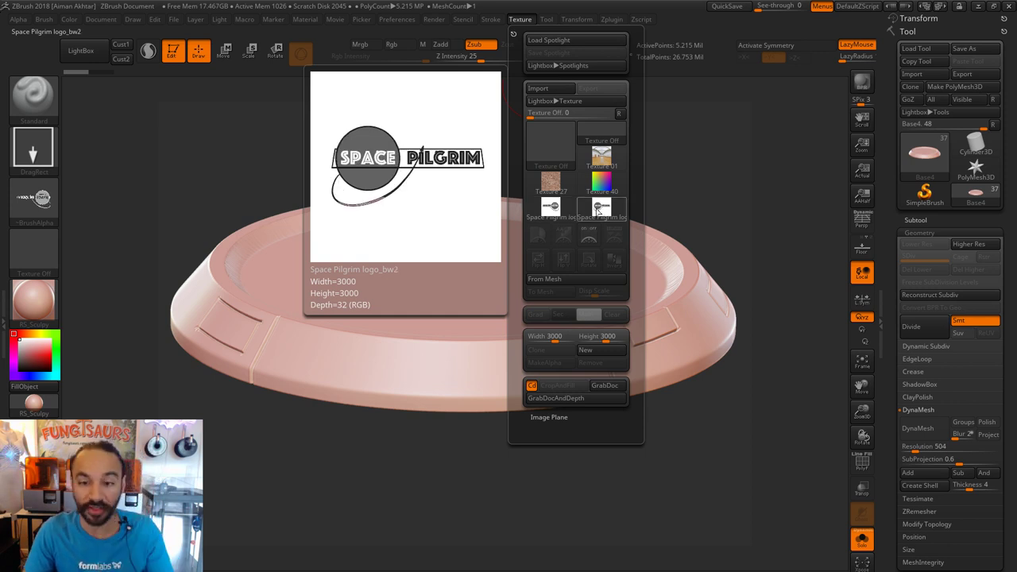
pyautogui.click(596, 210)
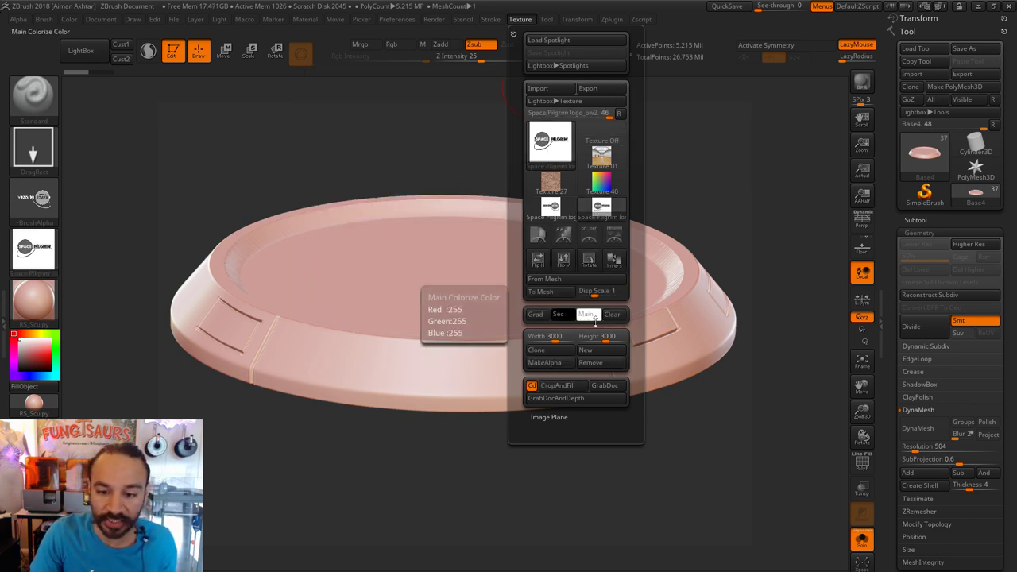
pyautogui.click(539, 260)
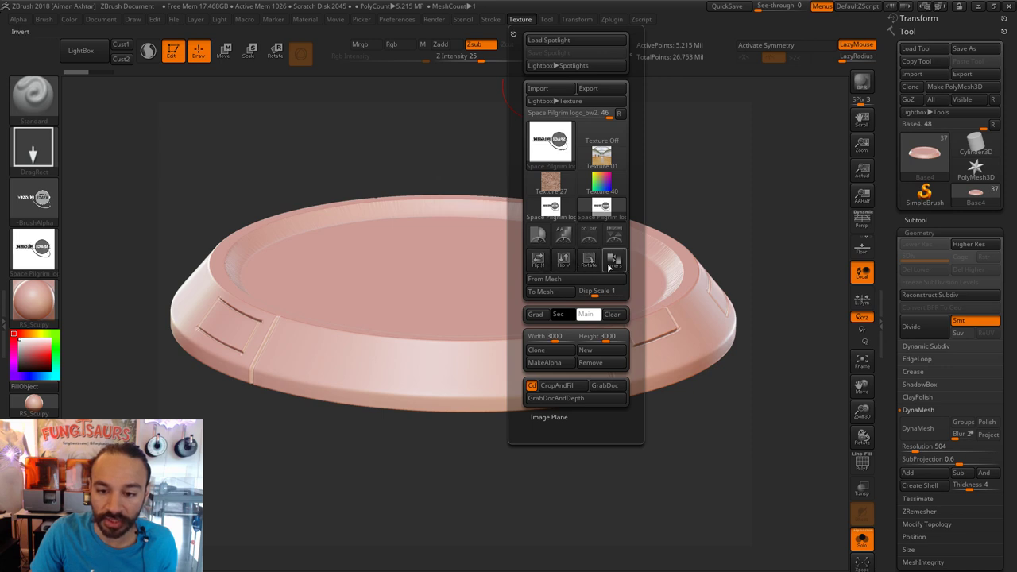
pyautogui.click(609, 267)
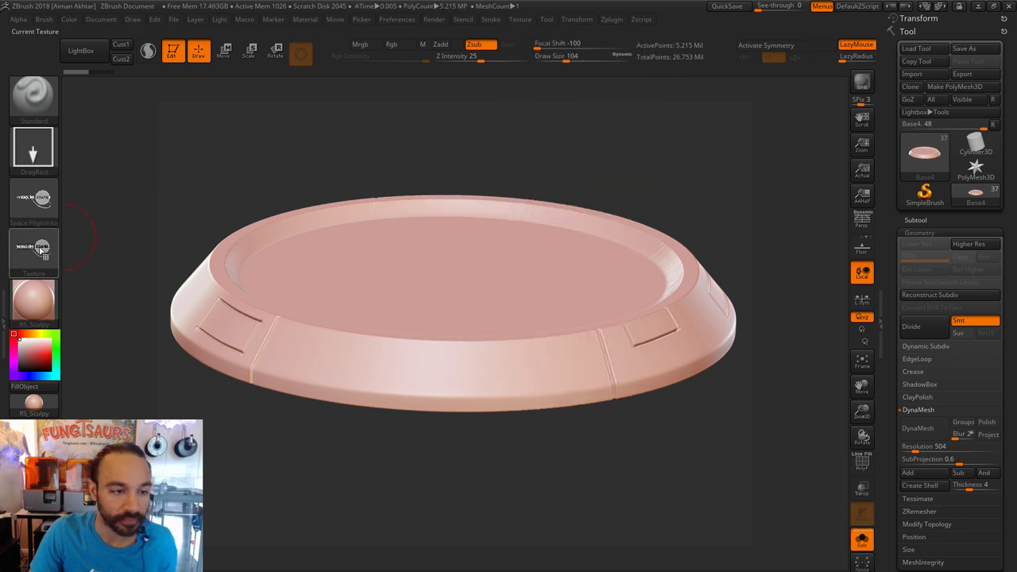
# Turn off the active texture and align the view straight onto the front of the base.
pyautogui.click(41, 249)
pyautogui.click(92, 255)
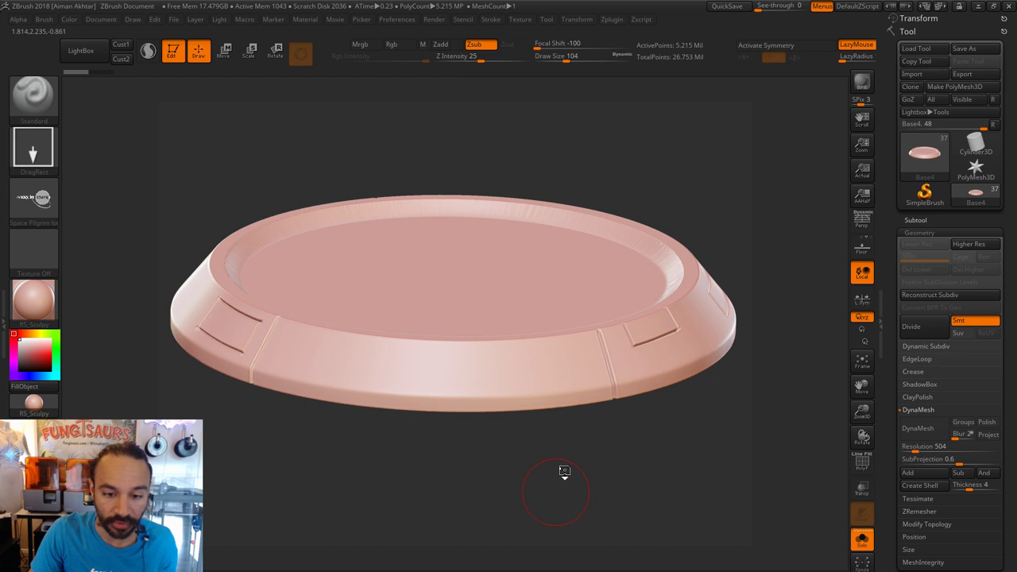
pyautogui.moveTo(564, 471)
pyautogui.keyDown('shift'); pyautogui.mouseDown()
pyautogui.moveTo(505, 458)
pyautogui.moveTo(528, 461)
pyautogui.mouseUp(); pyautogui.keyUp('shift')
pyautogui.moveTo(443, 426); pyautogui.dragTo(443, 431)
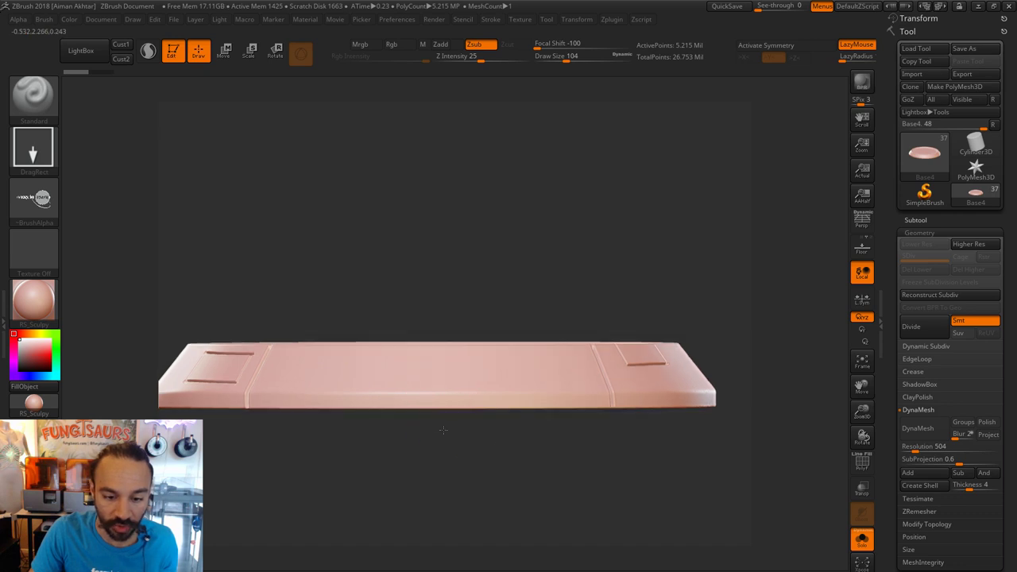
# Try stamping the Space Pilgrim logo alpha onto the sloped front rim of the base.
pyautogui.moveTo(406, 371); pyautogui.dragTo(379, 411)
pyautogui.moveTo(388, 141); pyautogui.dragTo(517, 269)
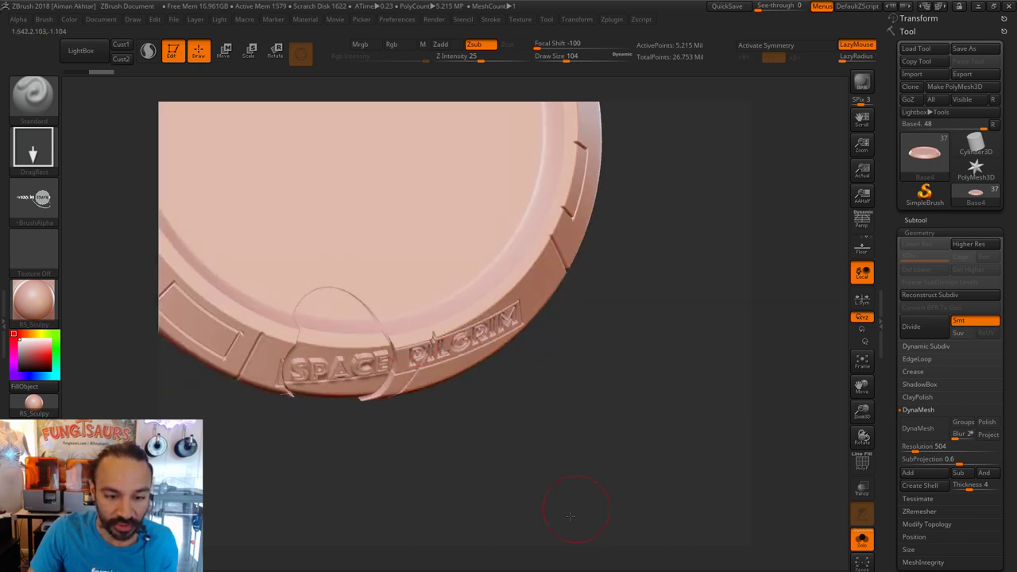
pyautogui.moveTo(575, 517); pyautogui.dragTo(548, 330)
pyautogui.moveTo(594, 302); pyautogui.dragTo(501, 470)
pyautogui.press('f')
pyautogui.press('f')
pyautogui.moveTo(427, 476); pyautogui.dragTo(381, 408)
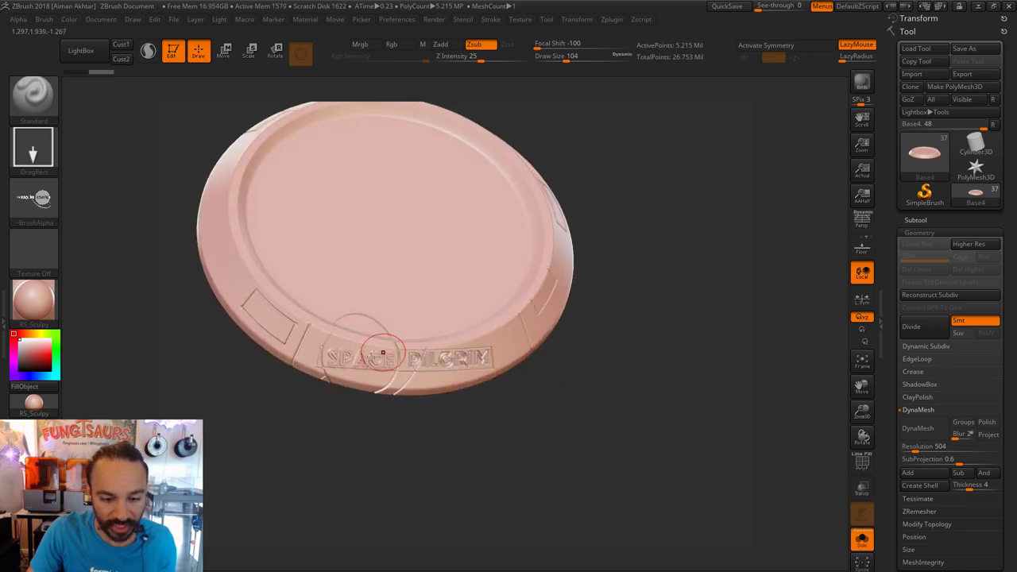
pyautogui.moveTo(533, 488); pyautogui.dragTo(420, 447)
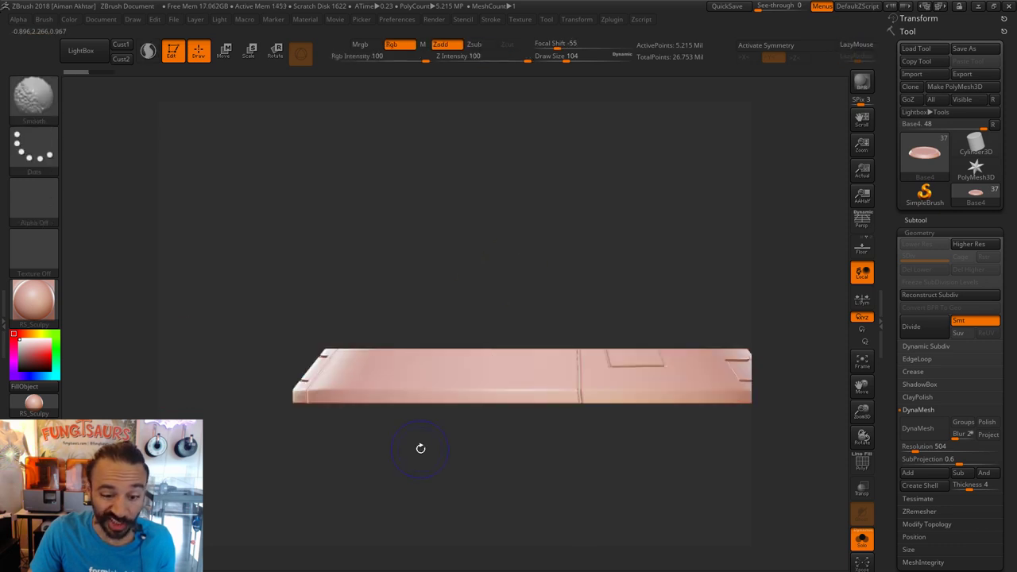
# Mask the front rim section with the MaskLasso brush and trim the mask to the grooves at both ends.
pyautogui.keyDown('ctrl'); pyautogui.click(32, 94); pyautogui.keyUp('ctrl')
pyautogui.click(106, 107)
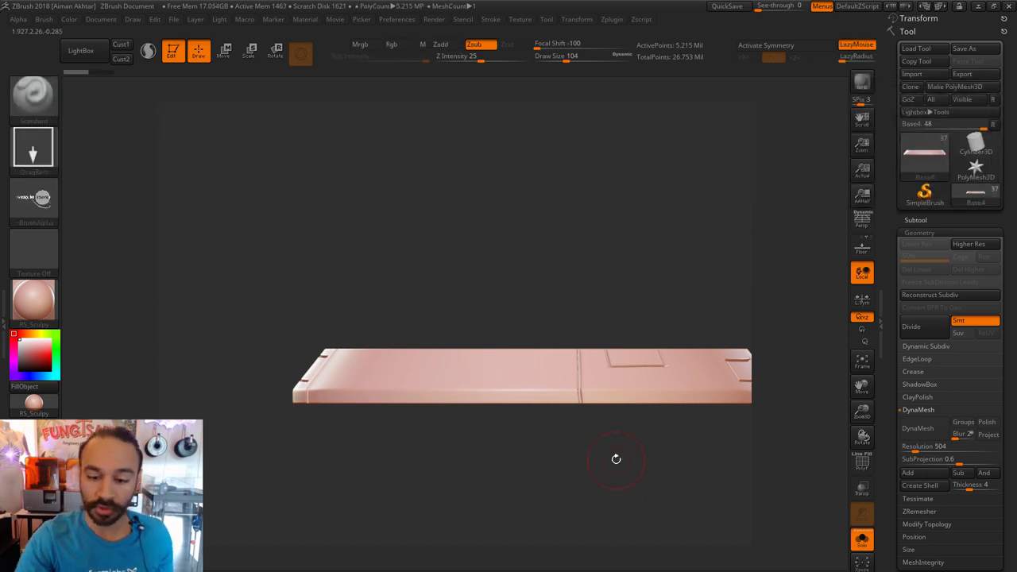
pyautogui.press('ctrl')
pyautogui.moveTo(584, 396)
pyautogui.keyDown('ctrl'); pyautogui.mouseDown()
pyautogui.moveTo(576, 433)
pyautogui.moveTo(306, 445)
pyautogui.moveTo(409, 224)
pyautogui.moveTo(592, 257)
pyautogui.mouseUp(); pyautogui.keyUp('ctrl')
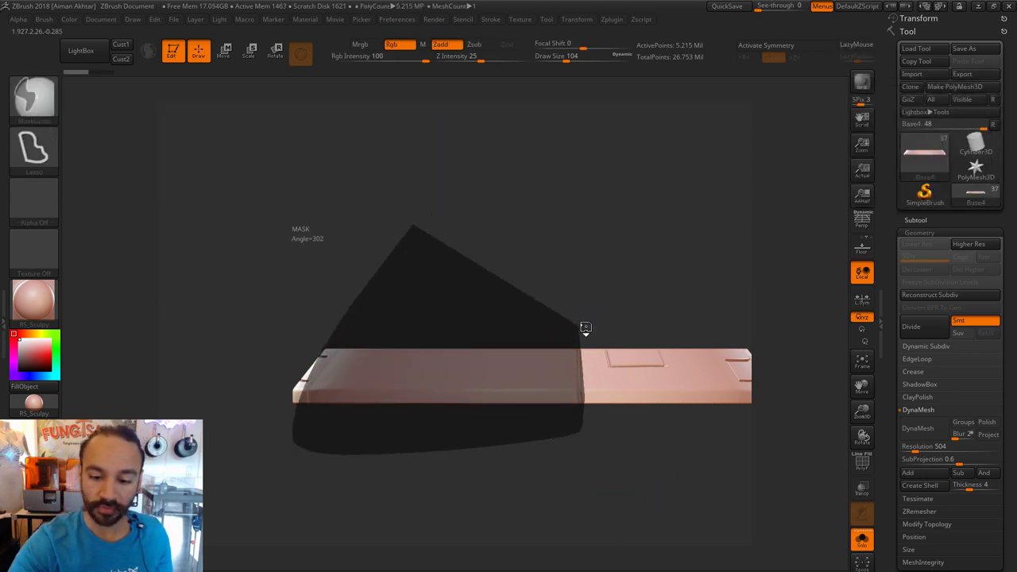
pyautogui.moveTo(589, 312)
pyautogui.keyDown('ctrl'); pyautogui.mouseDown()
pyautogui.moveTo(595, 426)
pyautogui.moveTo(583, 433)
pyautogui.mouseUp(); pyautogui.keyUp('ctrl')
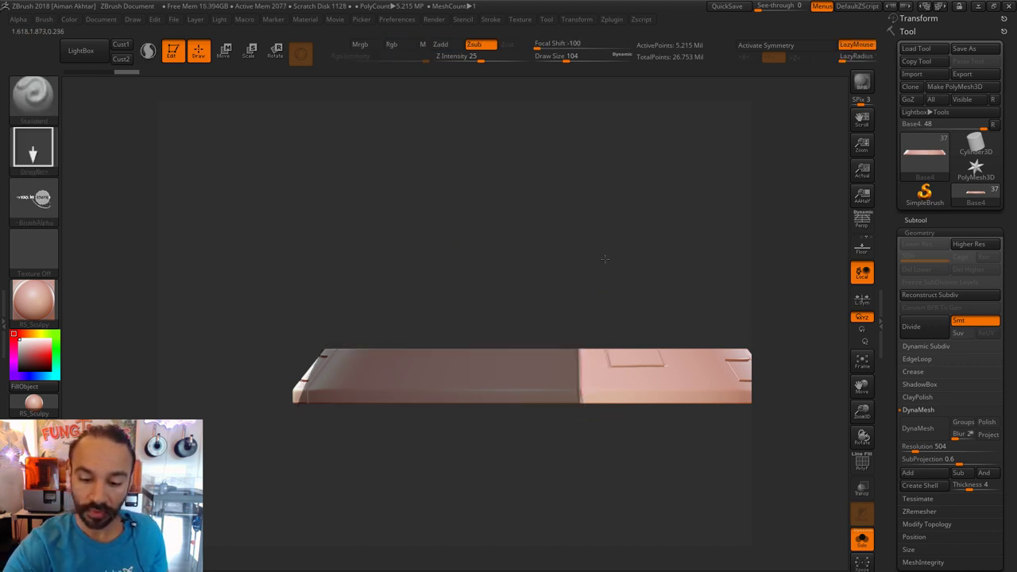
pyautogui.moveTo(613, 263)
pyautogui.mouseDown()
pyautogui.moveTo(591, 239)
pyautogui.moveTo(587, 250)
pyautogui.moveTo(529, 243)
pyautogui.moveTo(498, 268)
pyautogui.moveTo(205, 238)
pyautogui.moveTo(302, 547)
pyautogui.moveTo(476, 509)
pyautogui.mouseUp()
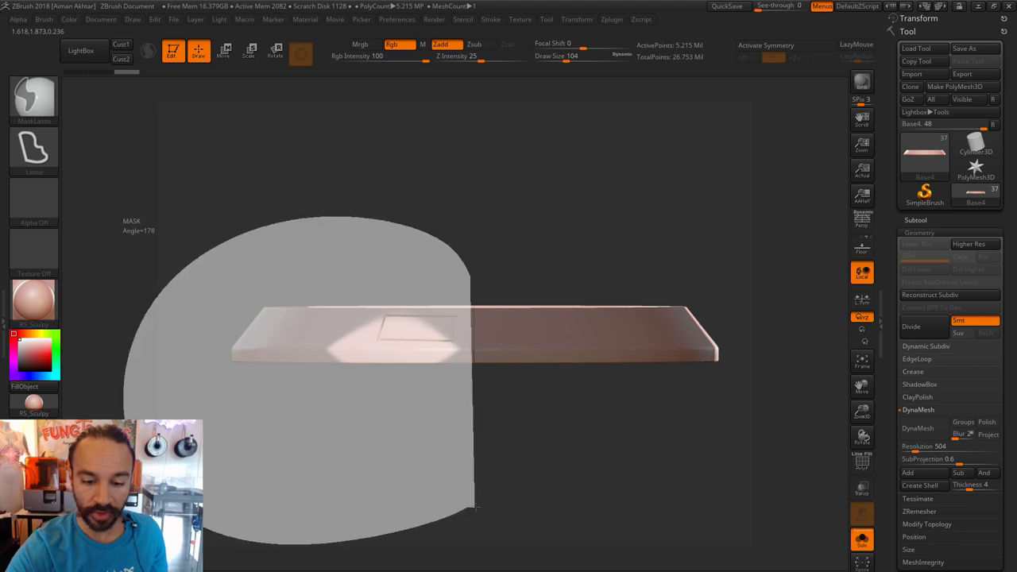
pyautogui.moveTo(545, 467); pyautogui.dragTo(628, 474)
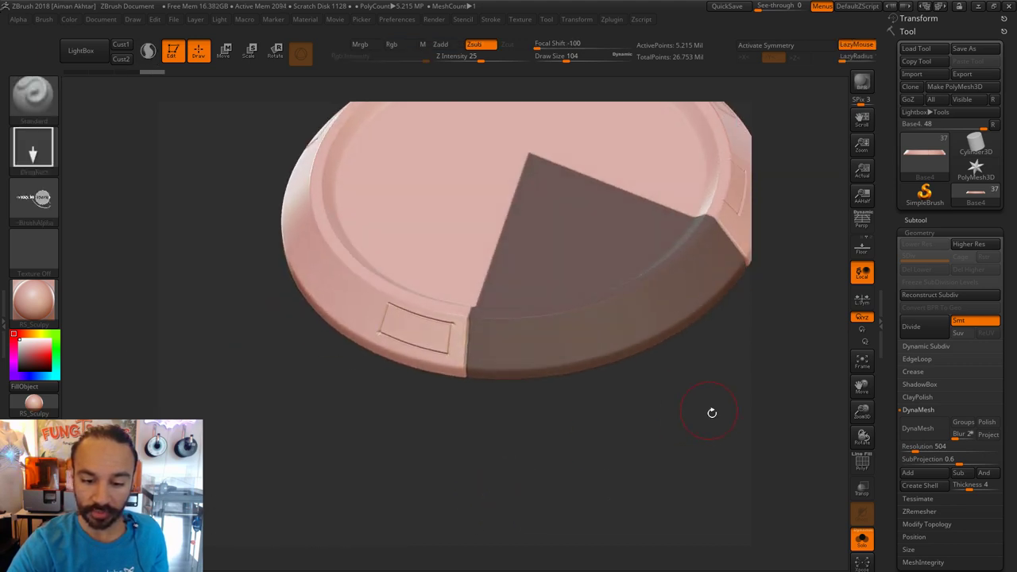
# Lasso the mask away from the top face of the base, keeping it on the outer sloped rim section.
pyautogui.moveTo(711, 412)
pyautogui.mouseDown()
pyautogui.moveTo(705, 456)
pyautogui.moveTo(715, 405)
pyautogui.mouseUp()
pyautogui.keyDown('alt'); pyautogui.moveTo(677, 202); pyautogui.dragTo(563, 295); pyautogui.keyUp('alt')
pyautogui.keyDown('alt'); pyautogui.moveTo(637, 176); pyautogui.dragTo(685, 136); pyautogui.keyUp('alt')
pyautogui.press('ctrl')
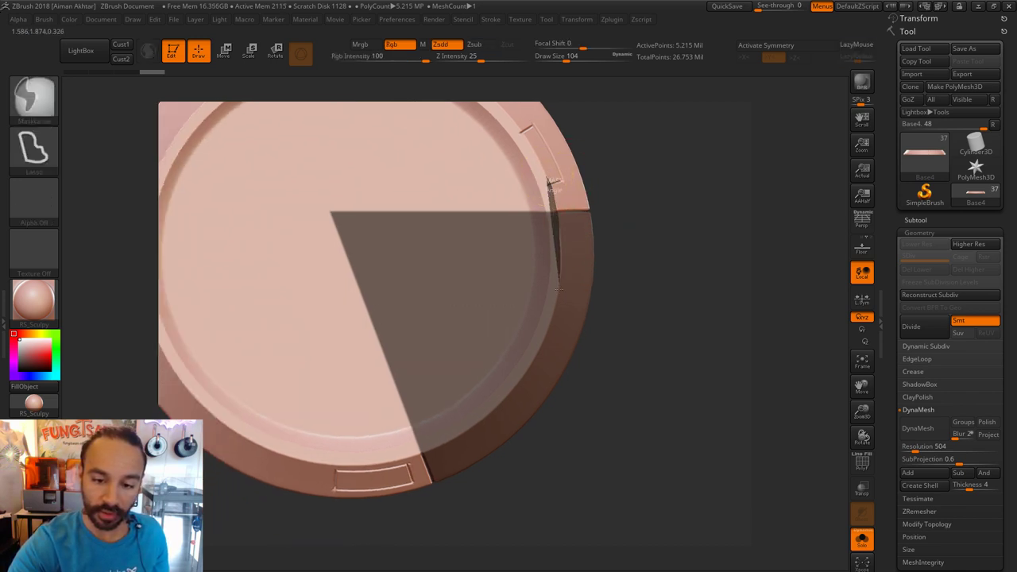
pyautogui.moveTo(558, 290)
pyautogui.keyDown('ctrl'); pyautogui.mouseDown()
pyautogui.moveTo(521, 381)
pyautogui.moveTo(437, 448)
pyautogui.moveTo(243, 273)
pyautogui.moveTo(557, 208)
pyautogui.mouseUp(); pyautogui.keyUp('ctrl')
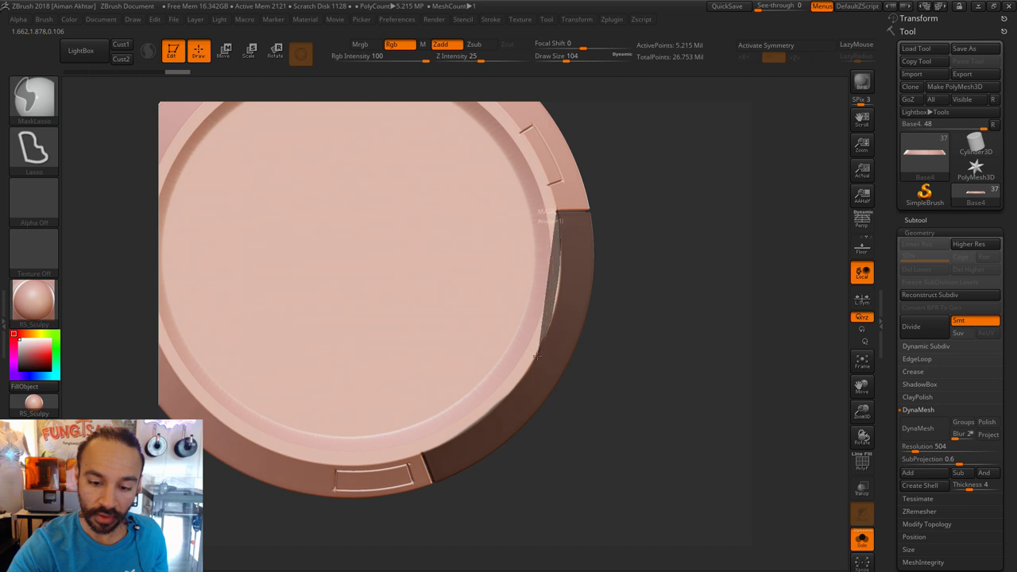
pyautogui.moveTo(536, 355)
pyautogui.keyDown('ctrl'); pyautogui.mouseDown()
pyautogui.moveTo(492, 411)
pyautogui.moveTo(437, 442)
pyautogui.moveTo(350, 357)
pyautogui.moveTo(476, 100)
pyautogui.moveTo(496, 92)
pyautogui.mouseUp(); pyautogui.keyUp('ctrl')
pyautogui.press('ctrl')
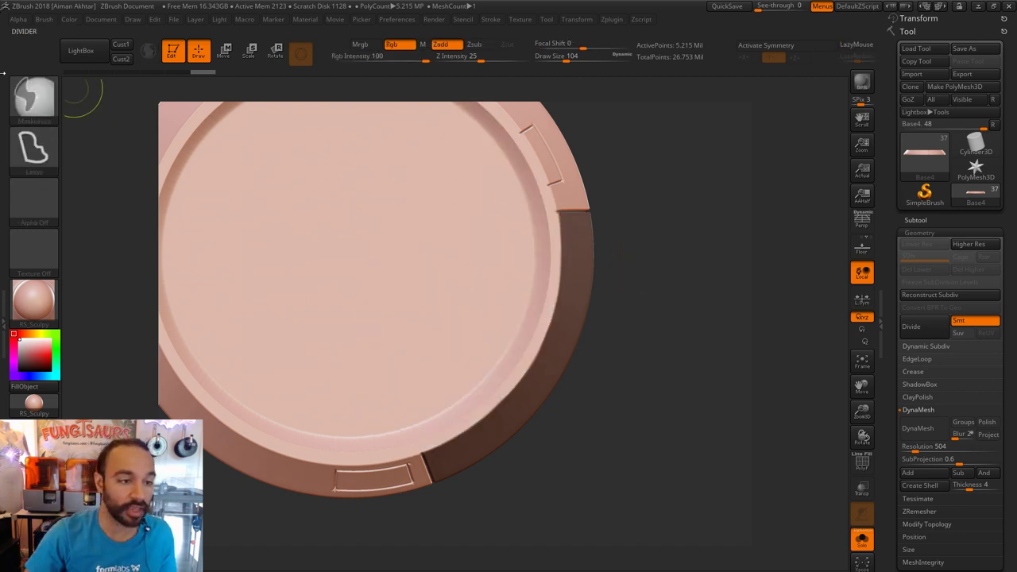
# Choose the MaskCircle brush and clear the remaining mask inside a circle fitted to the base's top face.
pyautogui.keyDown('ctrl'); pyautogui.click(33, 108); pyautogui.keyUp('ctrl')
pyautogui.keyDown('ctrl'); pyautogui.click(105, 155); pyautogui.keyUp('ctrl')
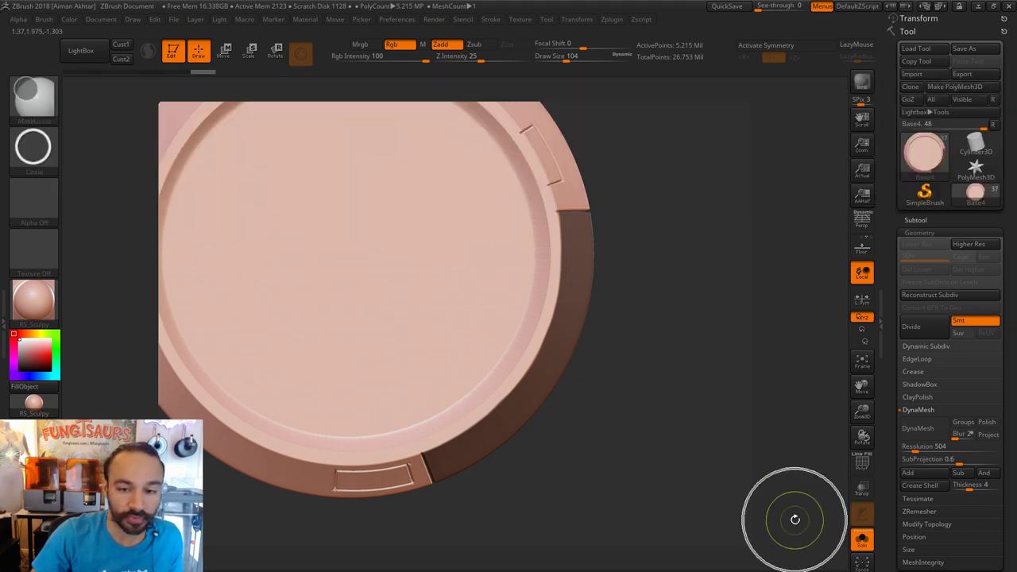
pyautogui.moveTo(718, 503)
pyautogui.keyDown('alt'); pyautogui.mouseDown()
pyautogui.moveTo(624, 370)
pyautogui.moveTo(630, 481)
pyautogui.mouseUp(); pyautogui.keyUp('alt')
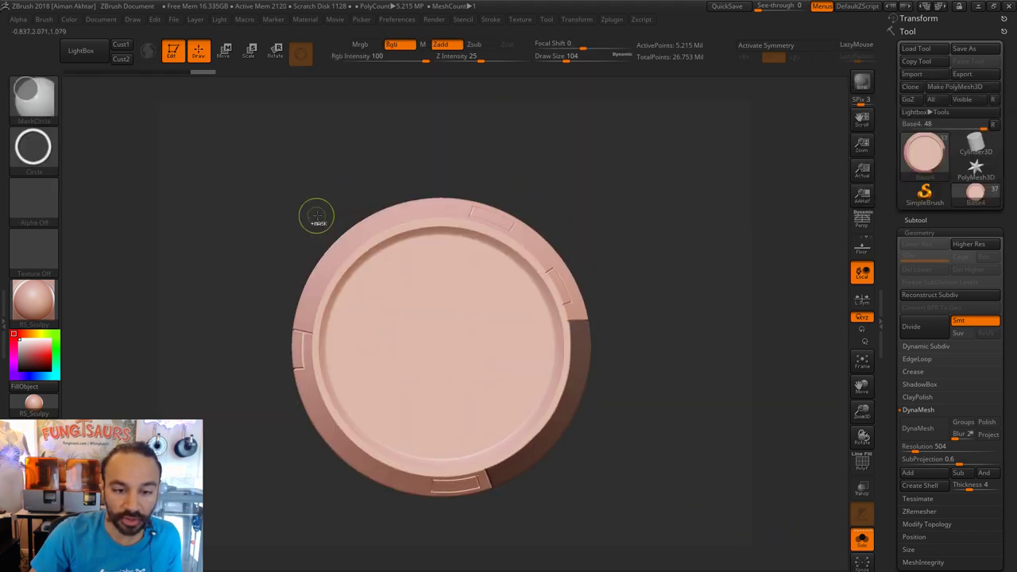
pyautogui.moveTo(320, 218)
pyautogui.keyDown('ctrl'); pyautogui.mouseDown()
pyautogui.moveTo(511, 374)
pyautogui.moveTo(573, 480)
pyautogui.moveTo(628, 374)
pyautogui.moveTo(642, 386)
pyautogui.mouseUp(); pyautogui.keyUp('ctrl')
pyautogui.moveTo(693, 449)
pyautogui.mouseDown()
pyautogui.moveTo(676, 463)
pyautogui.moveTo(607, 461)
pyautogui.moveTo(578, 500)
pyautogui.moveTo(585, 506)
pyautogui.moveTo(540, 495)
pyautogui.moveTo(633, 502)
pyautogui.mouseUp()
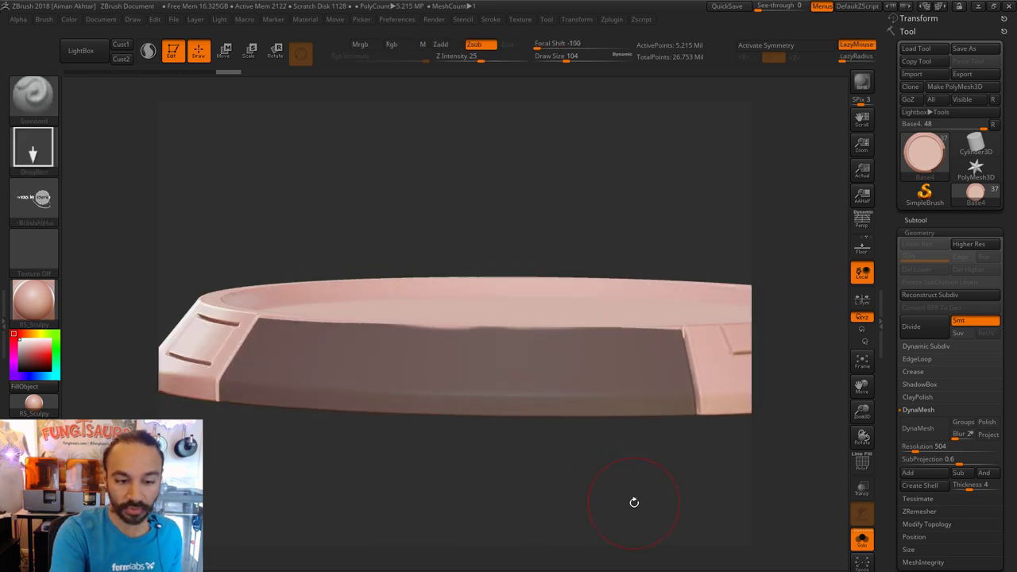
# Switch to the MaskPen brush, align the view straight onto the masked rim section and set the draw size to 20.
pyautogui.keyDown('ctrl'); pyautogui.click(33, 95); pyautogui.keyUp('ctrl')
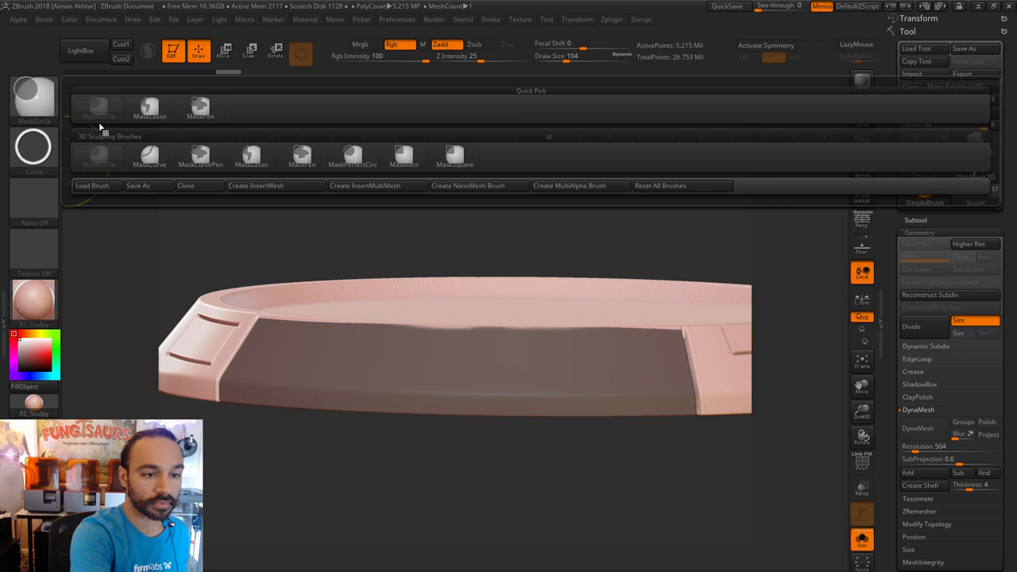
pyautogui.keyDown('ctrl'); pyautogui.click(199, 119); pyautogui.keyUp('ctrl')
pyautogui.keyDown('shift'); pyautogui.moveTo(663, 208); pyautogui.dragTo(660, 220); pyautogui.keyUp('shift')
pyautogui.press('s')
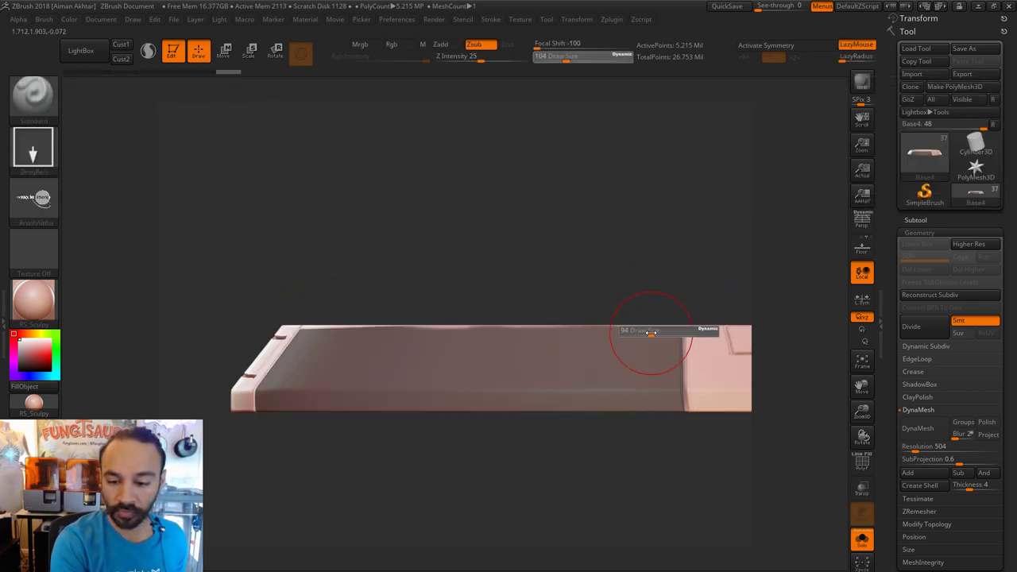
pyautogui.moveTo(643, 330); pyautogui.dragTo(677, 329)
pyautogui.press('s')
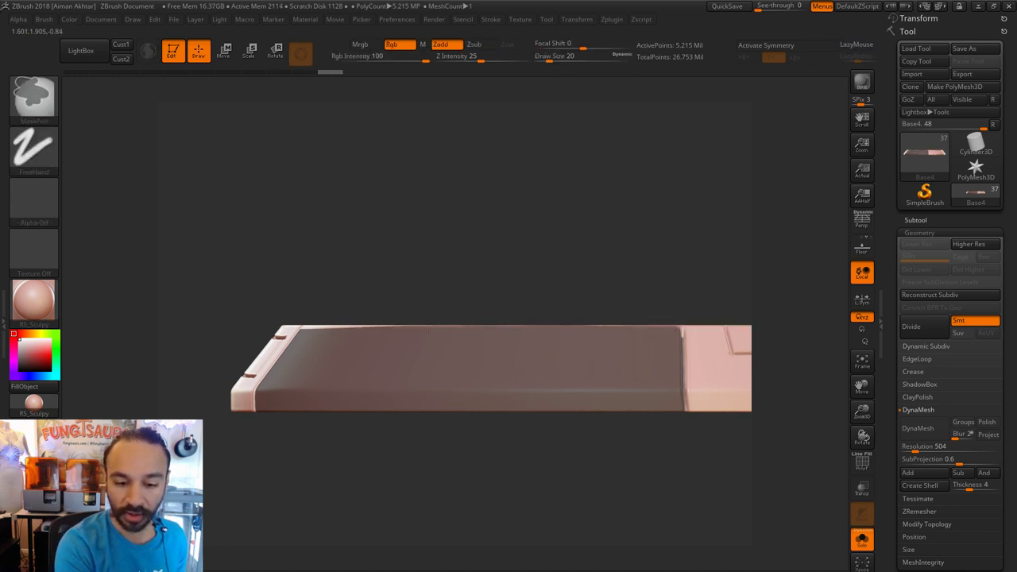
# Touch up the mask along the dark front panel's upper edge with the MaskPen brush at draw size 17.
pyautogui.moveTo(445, 297)
pyautogui.keyDown('shift'); pyautogui.mouseDown()
pyautogui.moveTo(460, 307)
pyautogui.moveTo(404, 325)
pyautogui.mouseUp(); pyautogui.keyUp('shift')
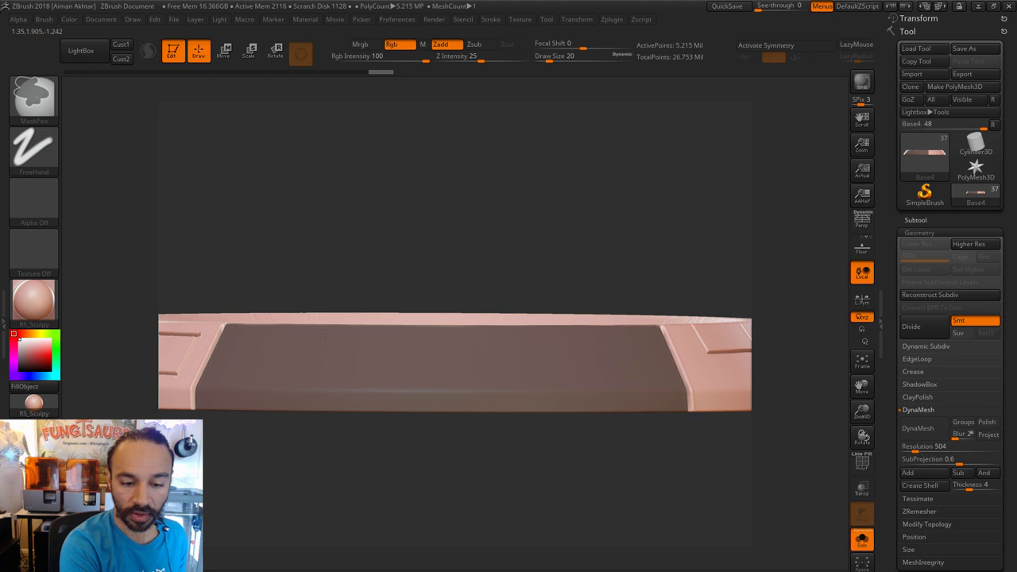
pyautogui.moveTo(516, 333); pyautogui.dragTo(602, 379)
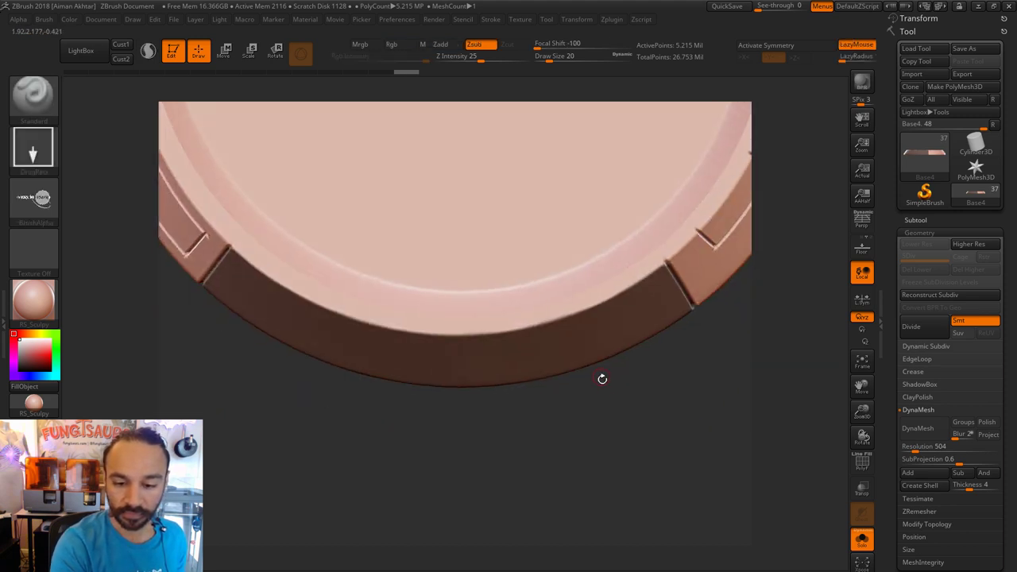
pyautogui.moveTo(629, 418)
pyautogui.mouseDown()
pyautogui.moveTo(726, 426)
pyautogui.moveTo(602, 304)
pyautogui.mouseUp()
pyautogui.press('s')
pyautogui.click(605, 301)
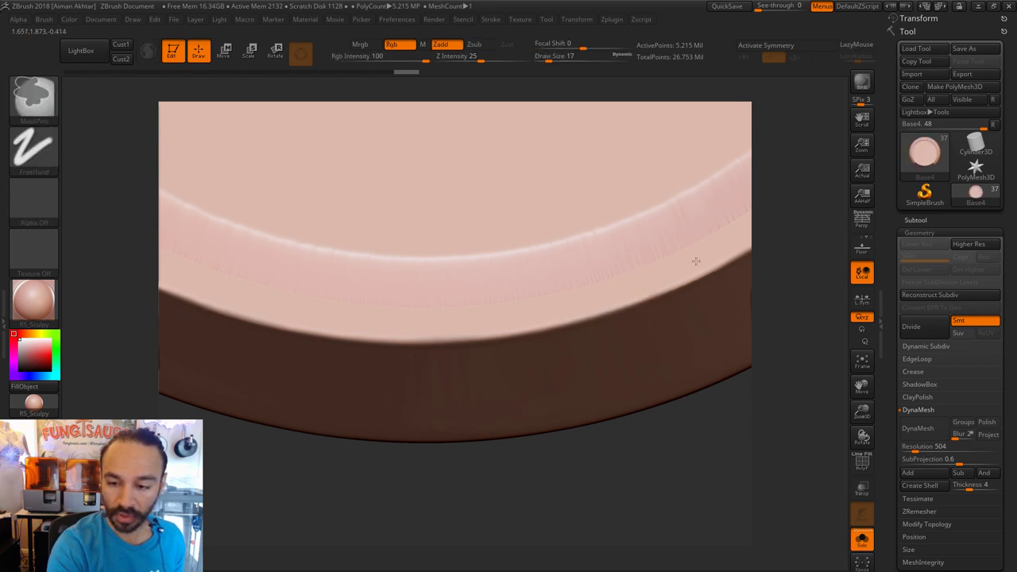
pyautogui.hotkey('ctrl', 'shift', 'z')
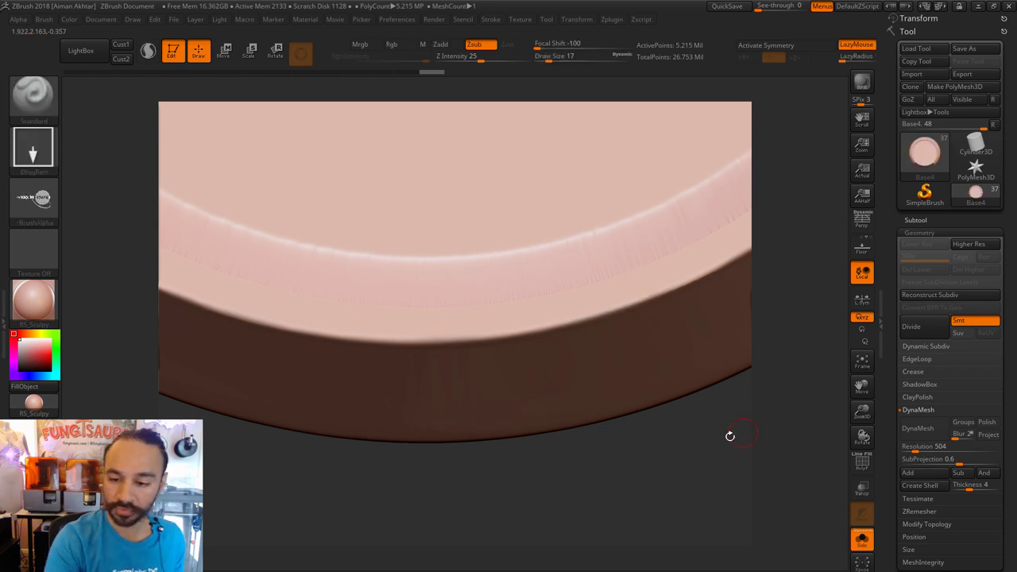
# Refine the mask around the front panel's ends and corners with the MaskPen at draw size 14.
pyautogui.moveTo(728, 436); pyautogui.dragTo(663, 405)
pyautogui.press('ctrl')
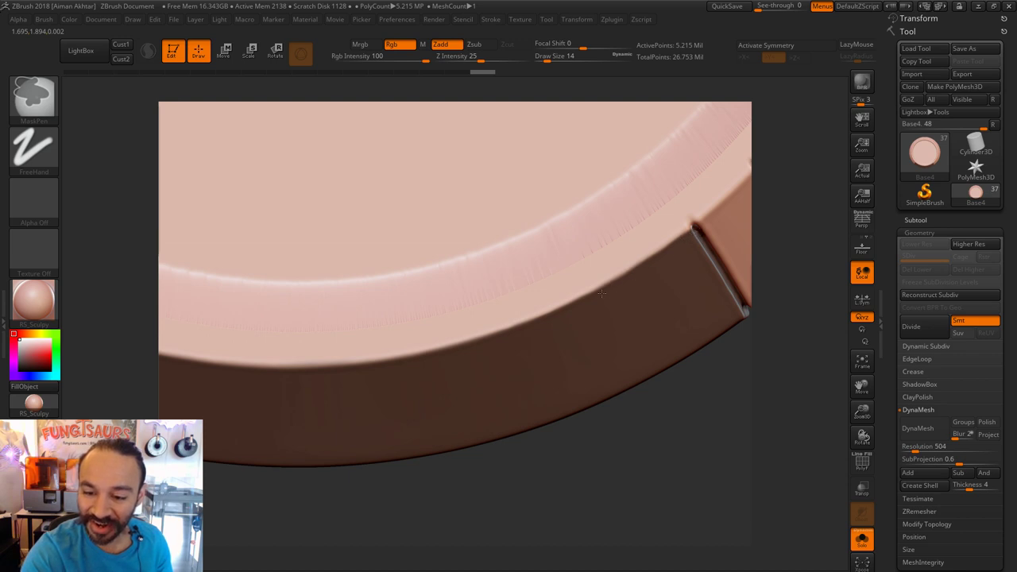
pyautogui.hotkey('ctrl', 'shift', 'z')
pyautogui.keyDown('alt'); pyautogui.moveTo(168, 519); pyautogui.dragTo(549, 467); pyautogui.keyUp('alt')
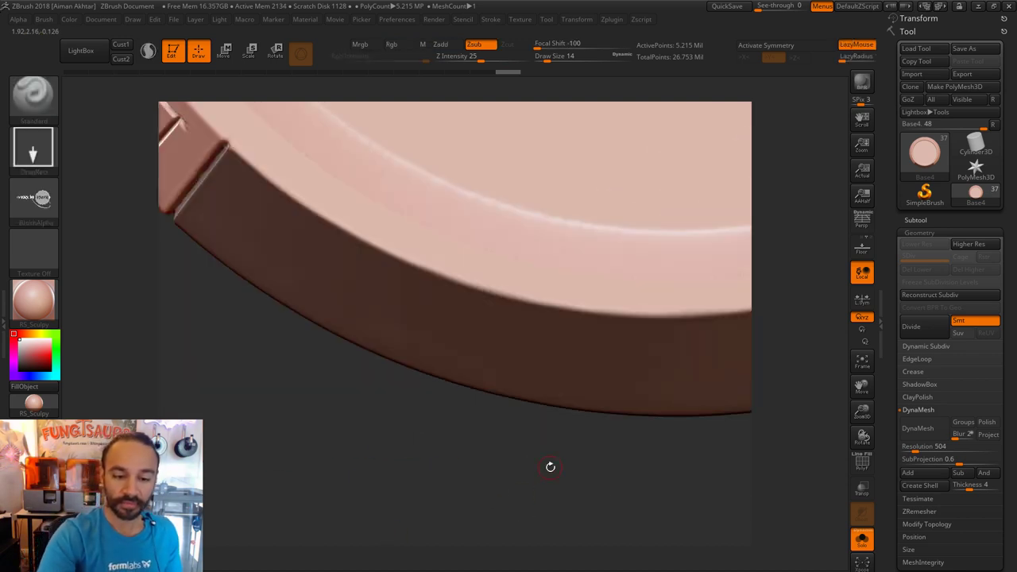
pyautogui.moveTo(244, 406); pyautogui.dragTo(368, 490)
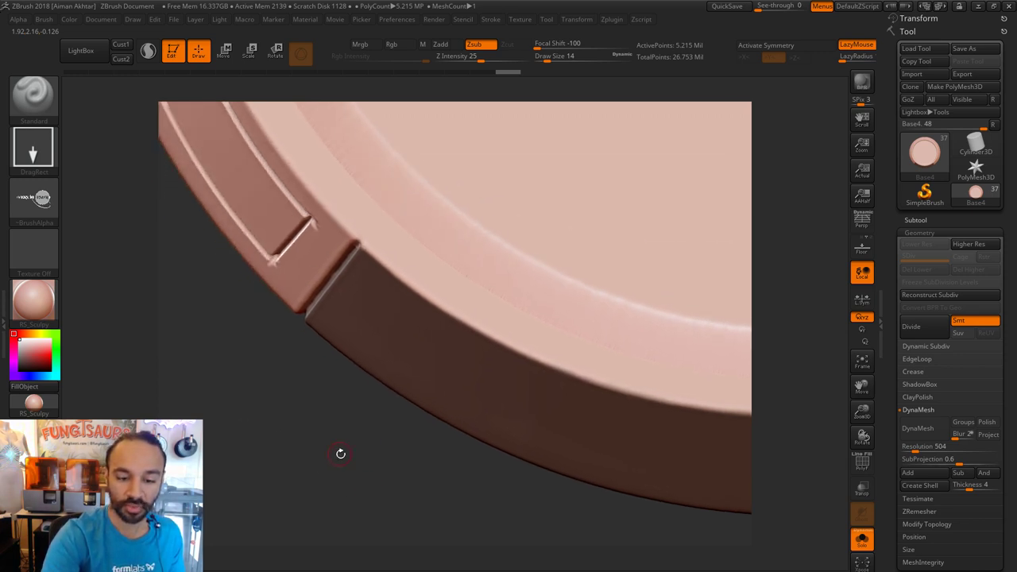
pyautogui.moveTo(340, 454); pyautogui.dragTo(400, 387)
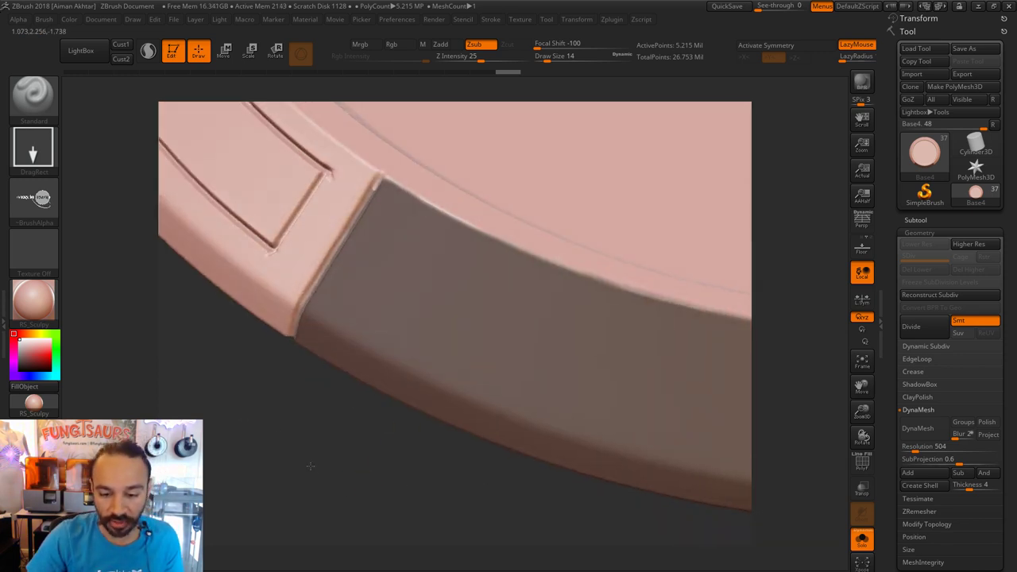
pyautogui.moveTo(309, 465); pyautogui.dragTo(672, 448)
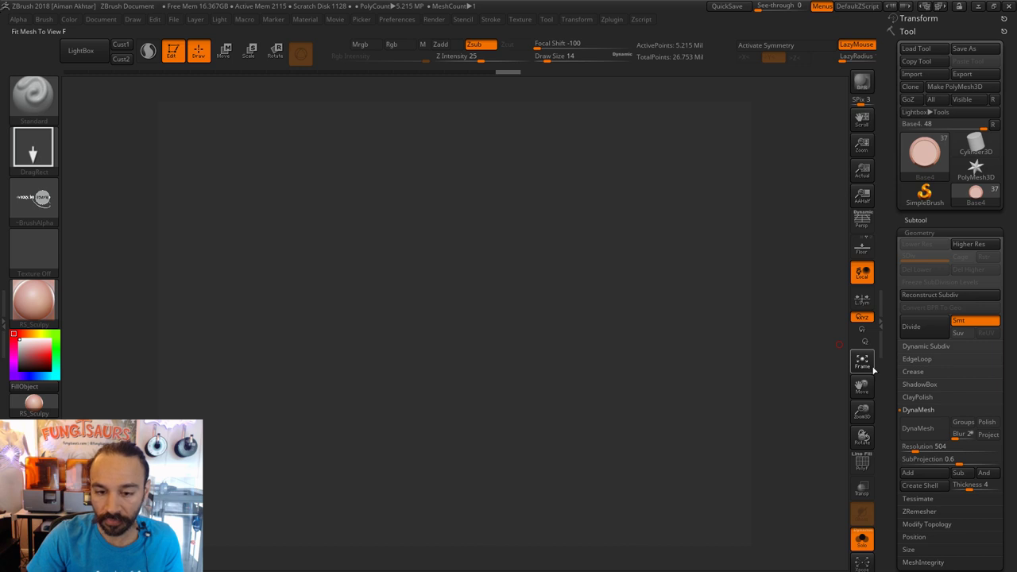
# Clean up the mask along the base's bottom edge with MaskRect and invert it, leaving only the front panel unmasked.
pyautogui.click(861, 361)
pyautogui.moveTo(609, 514); pyautogui.dragTo(563, 334)
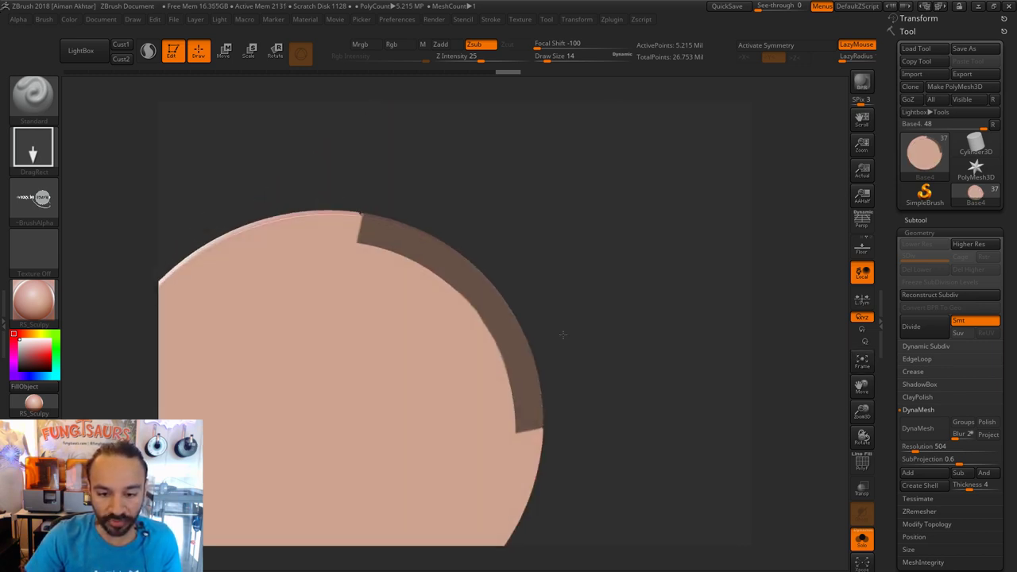
pyautogui.keyDown('shift'); pyautogui.moveTo(583, 267); pyautogui.dragTo(583, 269); pyautogui.keyUp('shift')
pyautogui.moveTo(638, 325); pyautogui.dragTo(634, 283)
pyautogui.moveTo(726, 344); pyautogui.dragTo(752, 334)
pyautogui.moveTo(683, 258)
pyautogui.keyDown('shift'); pyautogui.mouseDown()
pyautogui.moveTo(600, 252)
pyautogui.moveTo(651, 245)
pyautogui.moveTo(612, 257)
pyautogui.mouseUp(); pyautogui.keyUp('shift')
pyautogui.keyDown('ctrl'); pyautogui.click(50, 111); pyautogui.keyUp('ctrl')
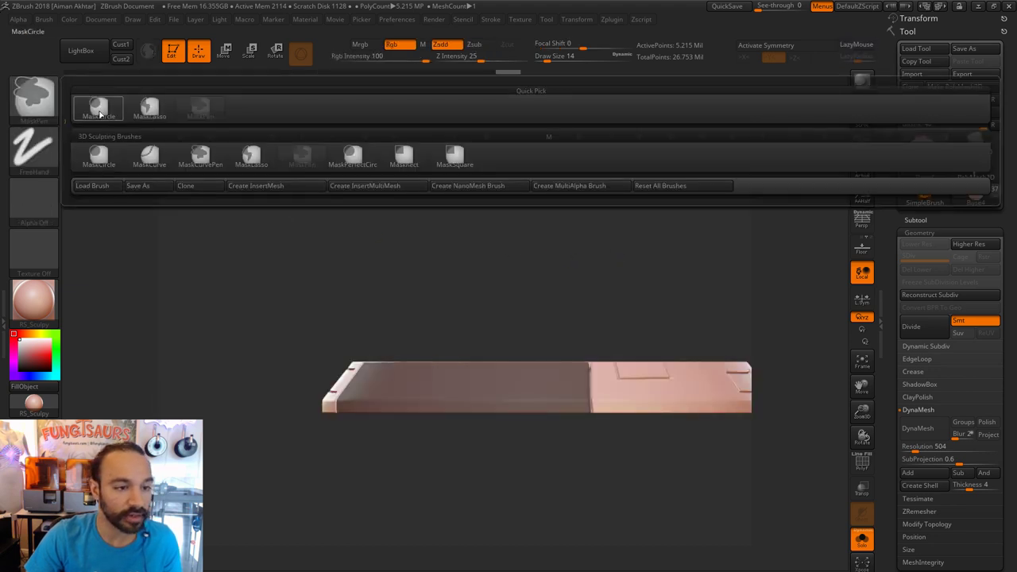
pyautogui.click(403, 155)
pyautogui.keyDown('ctrl'); pyautogui.moveTo(724, 447); pyautogui.dragTo(262, 412); pyautogui.keyUp('ctrl')
pyautogui.moveTo(522, 545)
pyautogui.mouseDown()
pyautogui.moveTo(542, 445)
pyautogui.moveTo(500, 329)
pyautogui.moveTo(483, 336)
pyautogui.moveTo(582, 445)
pyautogui.moveTo(593, 479)
pyautogui.moveTo(540, 467)
pyautogui.moveTo(563, 453)
pyautogui.moveTo(531, 445)
pyautogui.moveTo(556, 451)
pyautogui.mouseUp()
pyautogui.moveTo(613, 483)
pyautogui.keyDown('alt'); pyautogui.mouseDown()
pyautogui.moveTo(689, 543)
pyautogui.moveTo(592, 517)
pyautogui.moveTo(601, 499)
pyautogui.mouseUp(); pyautogui.keyUp('alt')
# Straighten the mask borders at the sides of the front panel with the MaskLasso brush.
pyautogui.hotkey('ctrl', 'shift')
pyautogui.keyDown('ctrl'); pyautogui.keyDown('shift'); pyautogui.click(43, 103); pyautogui.keyUp('shift'); pyautogui.keyUp('ctrl')
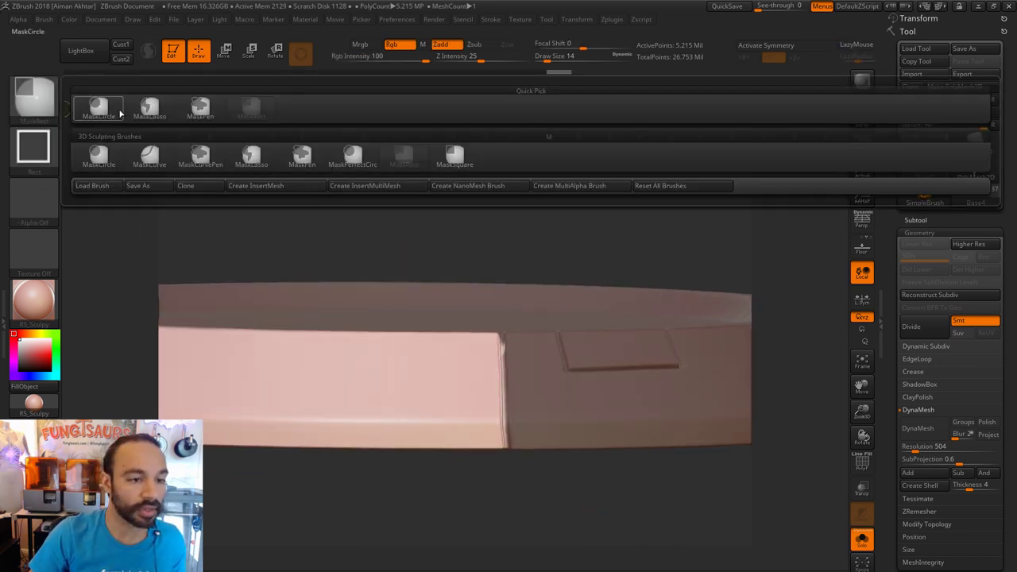
pyautogui.keyDown('ctrl'); pyautogui.keyDown('shift'); pyautogui.click(165, 108); pyautogui.keyUp('shift'); pyautogui.keyUp('ctrl')
pyautogui.moveTo(533, 223); pyautogui.dragTo(533, 216)
pyautogui.press('ctrl')
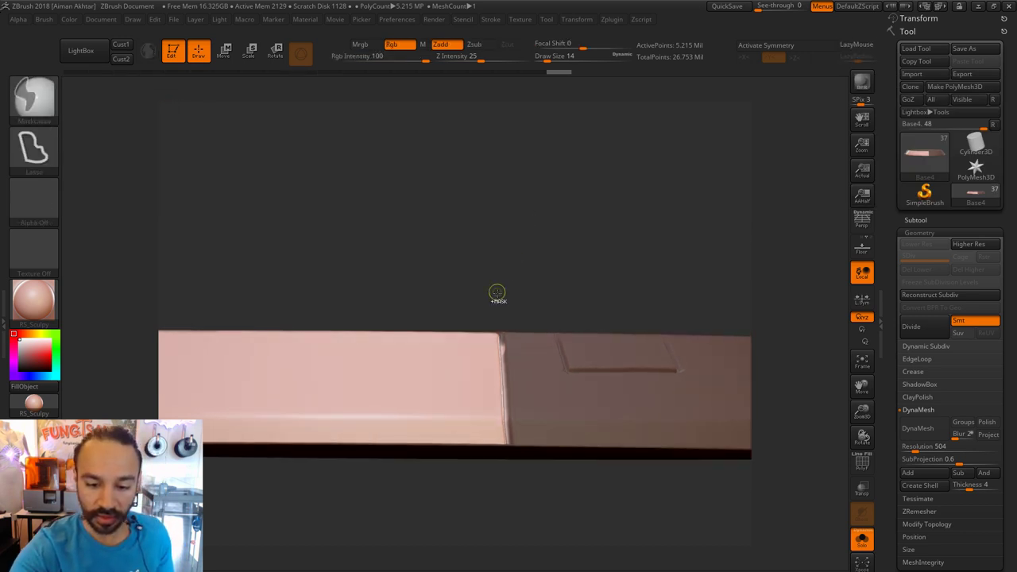
pyautogui.moveTo(496, 306)
pyautogui.keyDown('ctrl'); pyautogui.mouseDown()
pyautogui.moveTo(528, 465)
pyautogui.moveTo(508, 512)
pyautogui.moveTo(514, 498)
pyautogui.mouseUp(); pyautogui.keyUp('ctrl')
pyautogui.hotkey('ctrl', 'z')
pyautogui.moveTo(492, 299)
pyautogui.keyDown('ctrl'); pyautogui.mouseDown()
pyautogui.moveTo(510, 287)
pyautogui.moveTo(500, 527)
pyautogui.moveTo(474, 480)
pyautogui.moveTo(554, 468)
pyautogui.moveTo(529, 513)
pyautogui.moveTo(508, 501)
pyautogui.moveTo(510, 520)
pyautogui.mouseUp(); pyautogui.keyUp('ctrl')
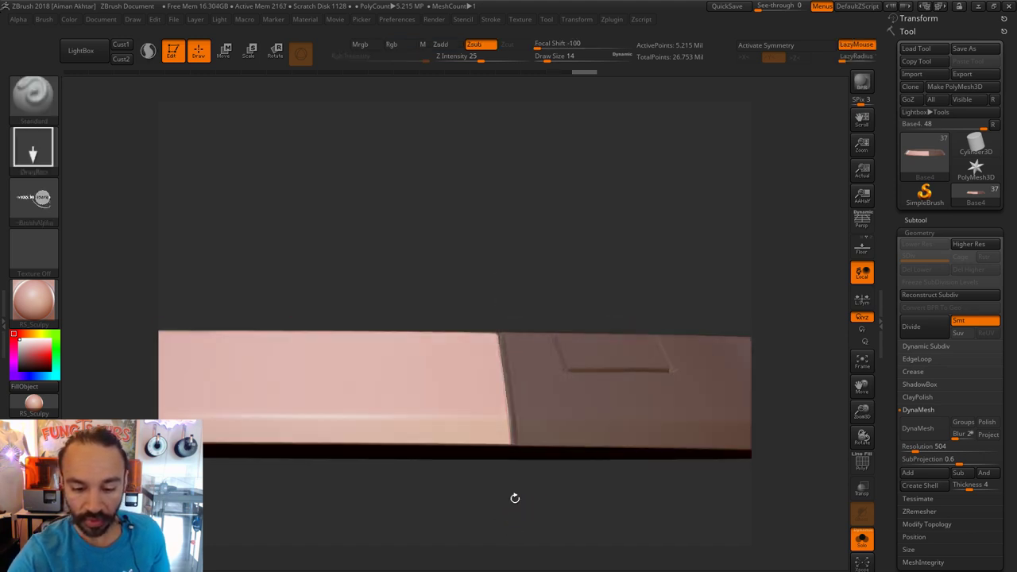
pyautogui.moveTo(705, 461)
pyautogui.mouseDown()
pyautogui.moveTo(511, 212)
pyautogui.moveTo(437, 236)
pyautogui.moveTo(437, 447)
pyautogui.moveTo(667, 421)
pyautogui.moveTo(707, 458)
pyautogui.moveTo(714, 434)
pyautogui.moveTo(676, 488)
pyautogui.moveTo(695, 542)
pyautogui.moveTo(690, 517)
pyautogui.mouseUp()
pyautogui.press('ctrl')
pyautogui.moveTo(630, 538)
pyautogui.keyDown('alt'); pyautogui.mouseDown()
pyautogui.moveTo(626, 526)
pyautogui.moveTo(635, 528)
pyautogui.mouseUp(); pyautogui.keyUp('alt')
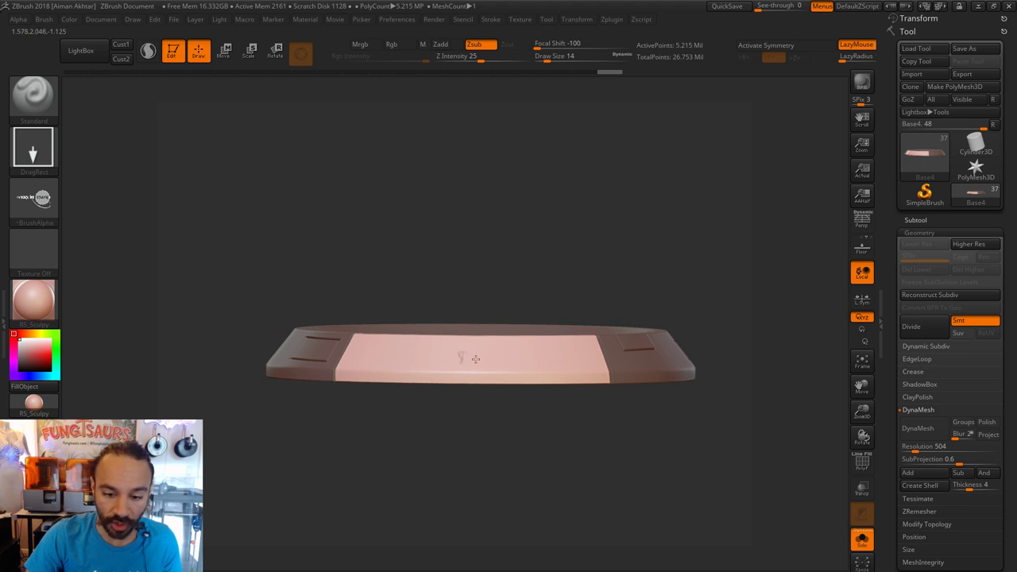
# Try stamping the SPACE PILGRIM logo alpha into the front panel from a slightly raised view and check its depth.
pyautogui.moveTo(508, 364); pyautogui.dragTo(468, 149)
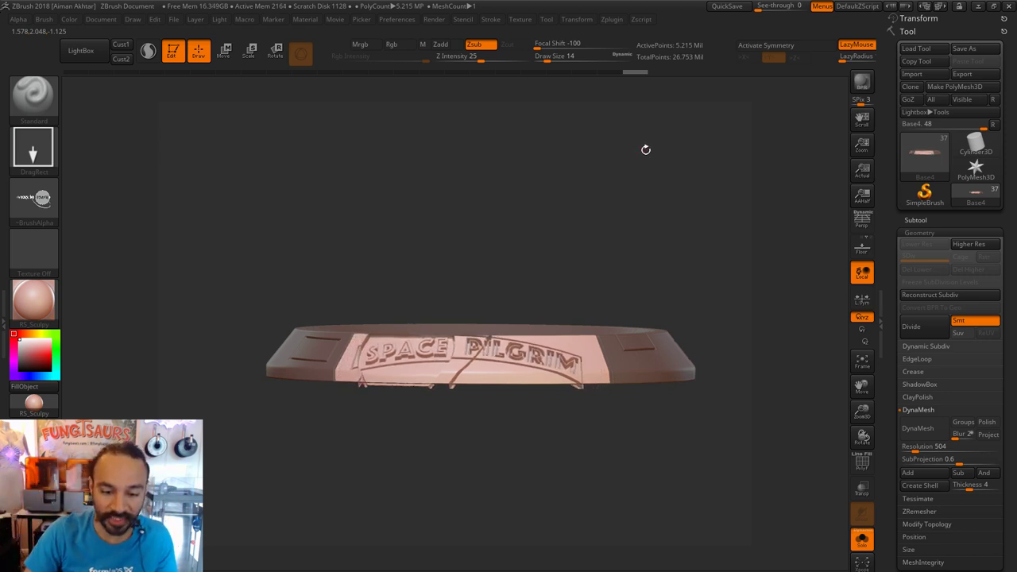
pyautogui.moveTo(560, 456); pyautogui.dragTo(460, 421)
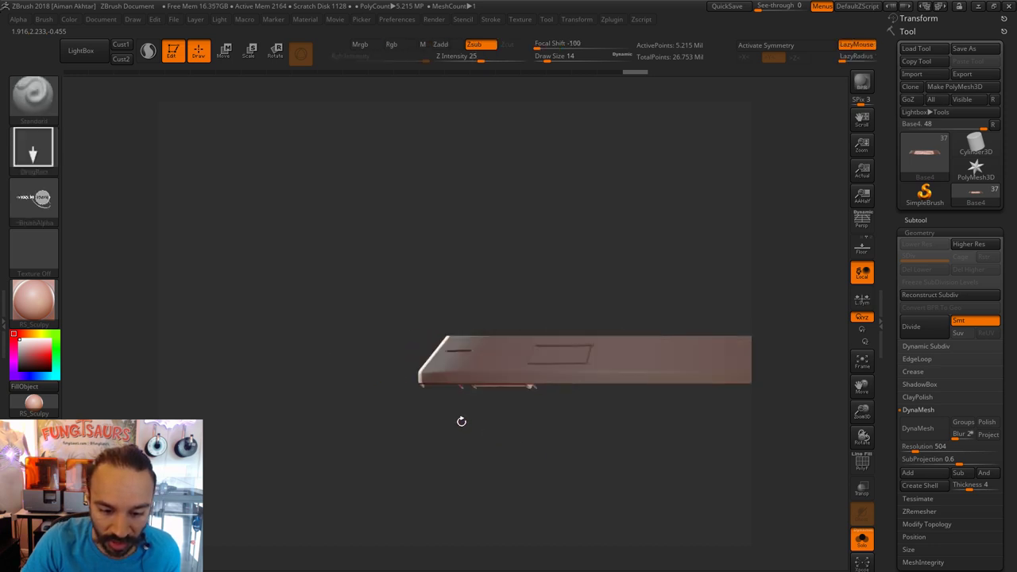
pyautogui.moveTo(453, 336); pyautogui.dragTo(454, 426)
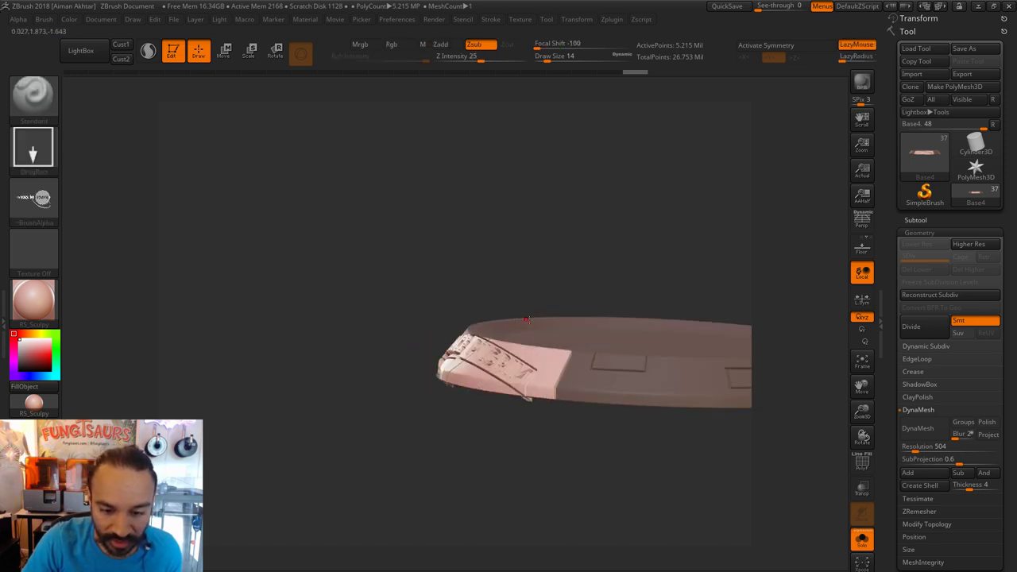
pyautogui.keyDown('shift'); pyautogui.moveTo(554, 447); pyautogui.dragTo(467, 311); pyautogui.keyUp('shift')
pyautogui.moveTo(547, 459); pyautogui.dragTo(480, 435)
pyautogui.moveTo(614, 444); pyautogui.dragTo(571, 441)
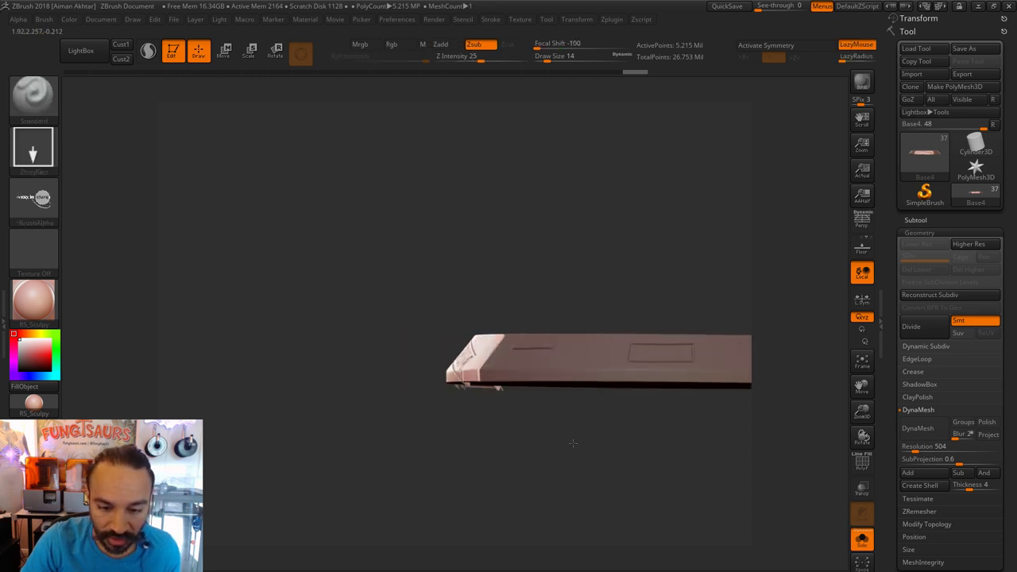
pyautogui.moveTo(507, 453); pyautogui.dragTo(601, 472)
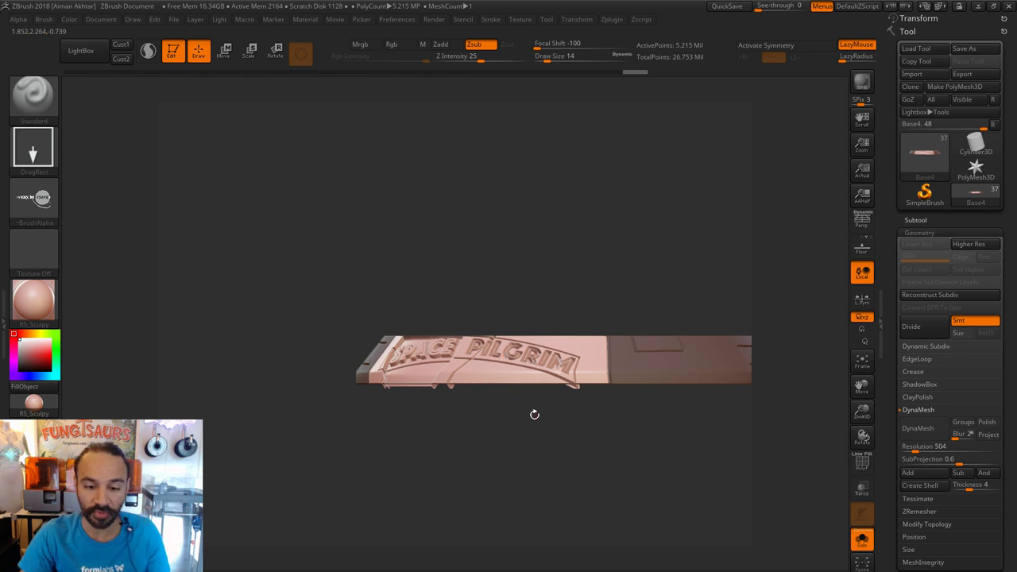
pyautogui.moveTo(534, 414); pyautogui.dragTo(441, 374)
pyautogui.moveTo(480, 424); pyautogui.dragTo(532, 429)
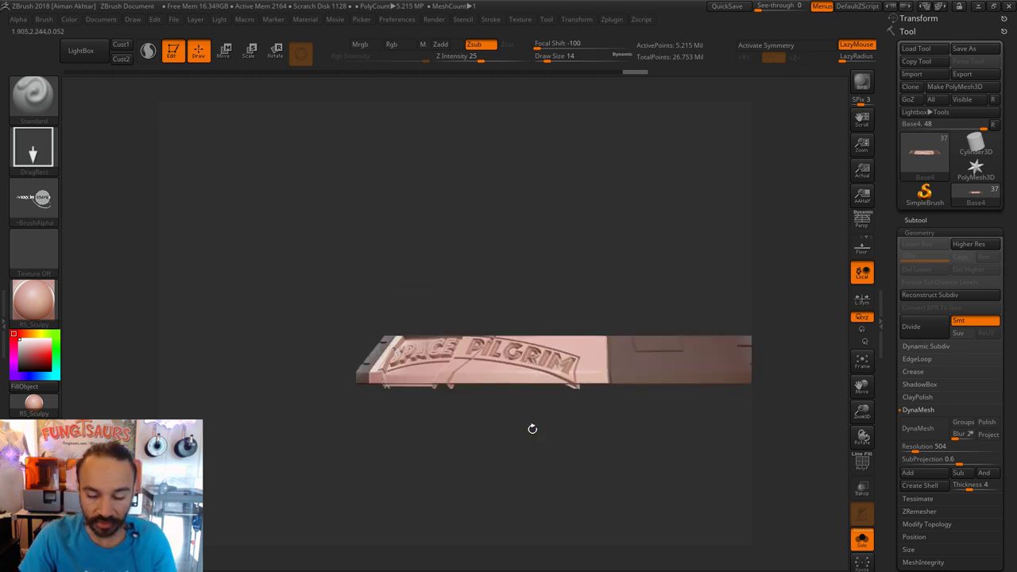
pyautogui.moveTo(521, 475)
pyautogui.mouseDown()
pyautogui.moveTo(516, 481)
pyautogui.moveTo(538, 474)
pyautogui.moveTo(530, 547)
pyautogui.moveTo(526, 496)
pyautogui.mouseUp()
pyautogui.press('ctrl')
pyautogui.hotkey('ctrl', 'z')
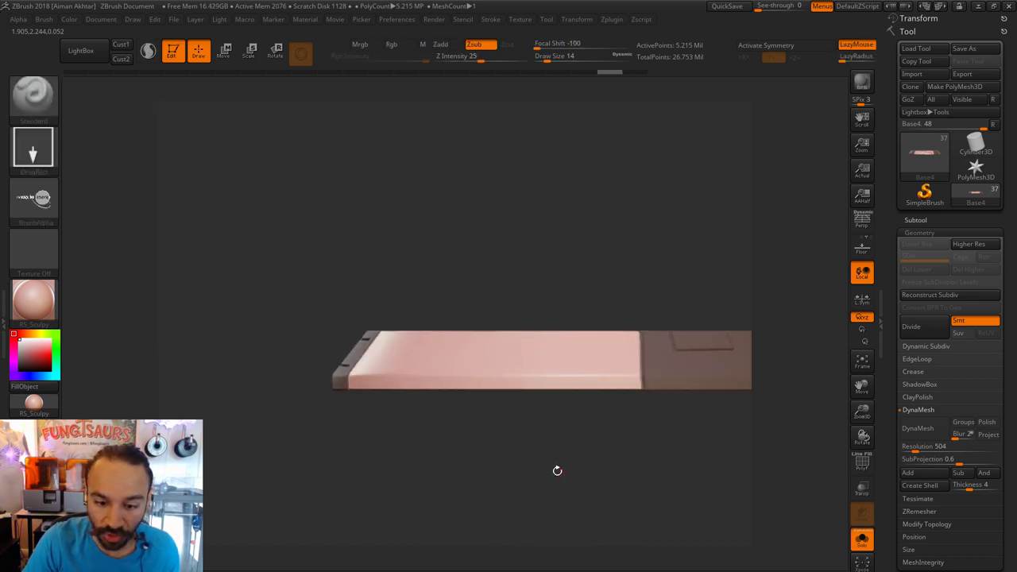
# Try stamping the SPACE PILGRIM logo again from a straight front view at Z Intensity 25 and check the sides.
pyautogui.moveTo(509, 411)
pyautogui.mouseDown()
pyautogui.moveTo(525, 413)
pyautogui.moveTo(478, 425)
pyautogui.mouseUp()
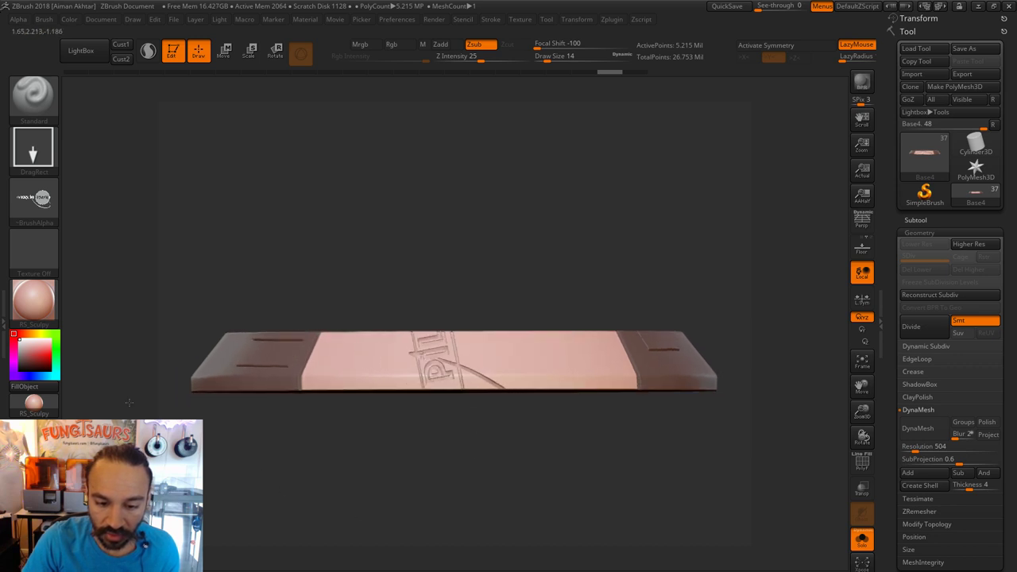
pyautogui.moveTo(399, 173); pyautogui.dragTo(460, 132)
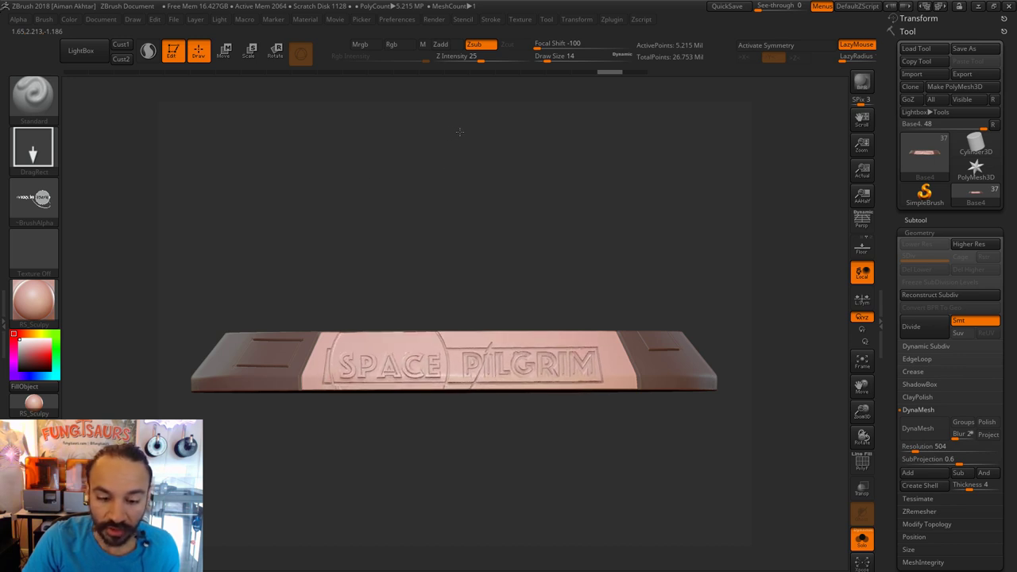
pyautogui.moveTo(601, 466)
pyautogui.mouseDown()
pyautogui.moveTo(583, 482)
pyautogui.moveTo(605, 484)
pyautogui.moveTo(542, 535)
pyautogui.moveTo(495, 495)
pyautogui.moveTo(467, 429)
pyautogui.moveTo(484, 480)
pyautogui.moveTo(473, 479)
pyautogui.moveTo(577, 482)
pyautogui.moveTo(522, 465)
pyautogui.moveTo(547, 490)
pyautogui.moveTo(399, 351)
pyautogui.mouseUp()
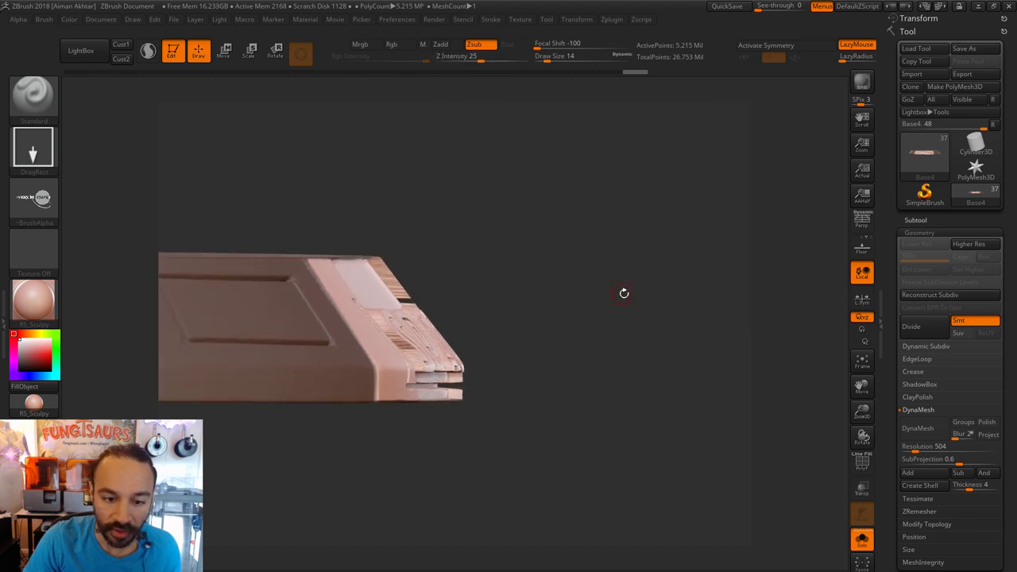
pyautogui.moveTo(624, 293); pyautogui.dragTo(592, 294)
pyautogui.moveTo(609, 261); pyautogui.dragTo(471, 376)
pyautogui.moveTo(486, 123); pyautogui.dragTo(477, 246)
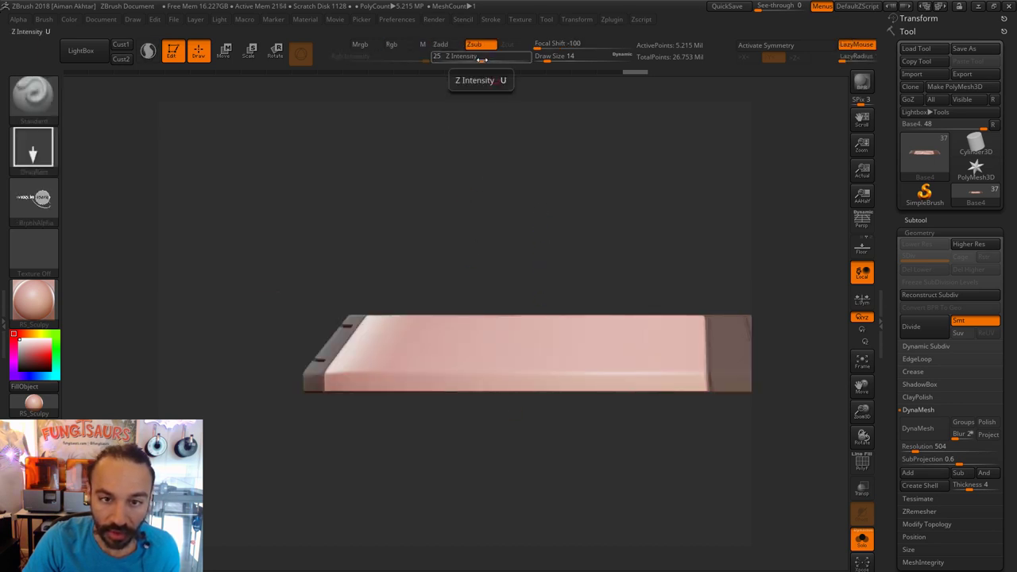
# Set the Z Intensity to 15 and stamp the SPACE PILGRIM logo alpha across the full front panel.
pyautogui.moveTo(482, 60); pyautogui.dragTo(469, 60)
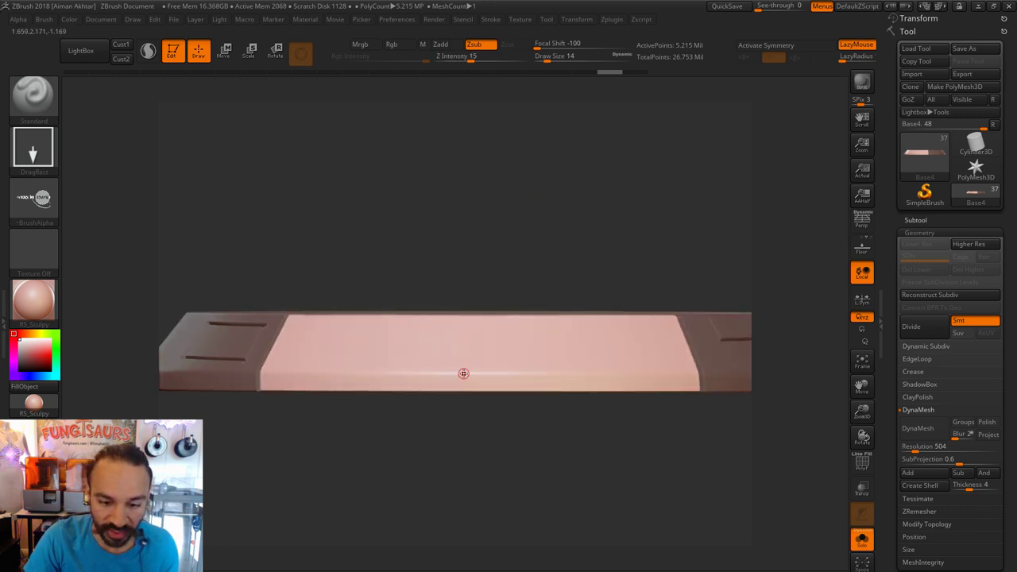
pyautogui.moveTo(462, 375); pyautogui.dragTo(466, 47)
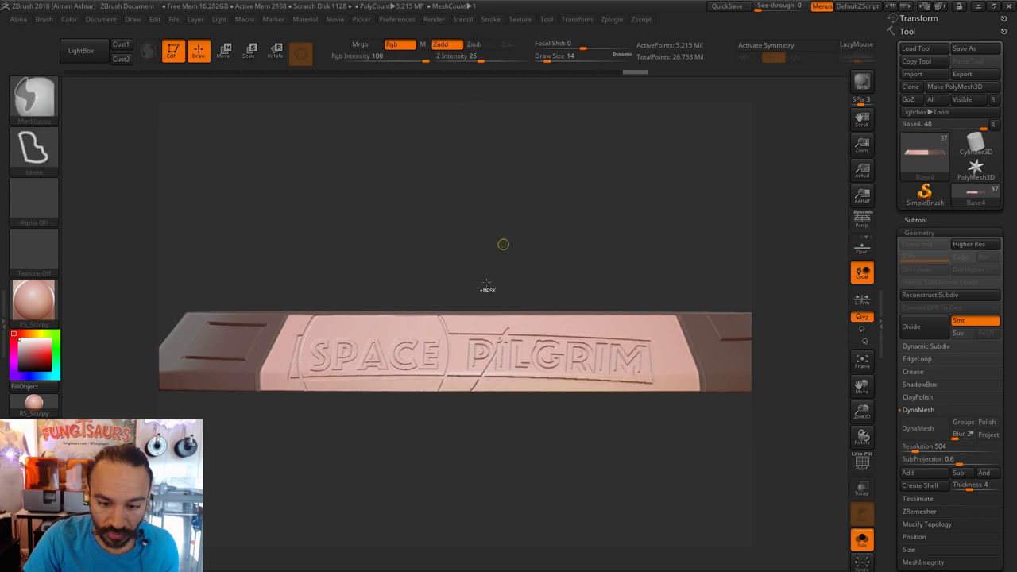
pyautogui.hotkey('ctrl', 'z')
pyautogui.moveTo(468, 348); pyautogui.dragTo(472, 39)
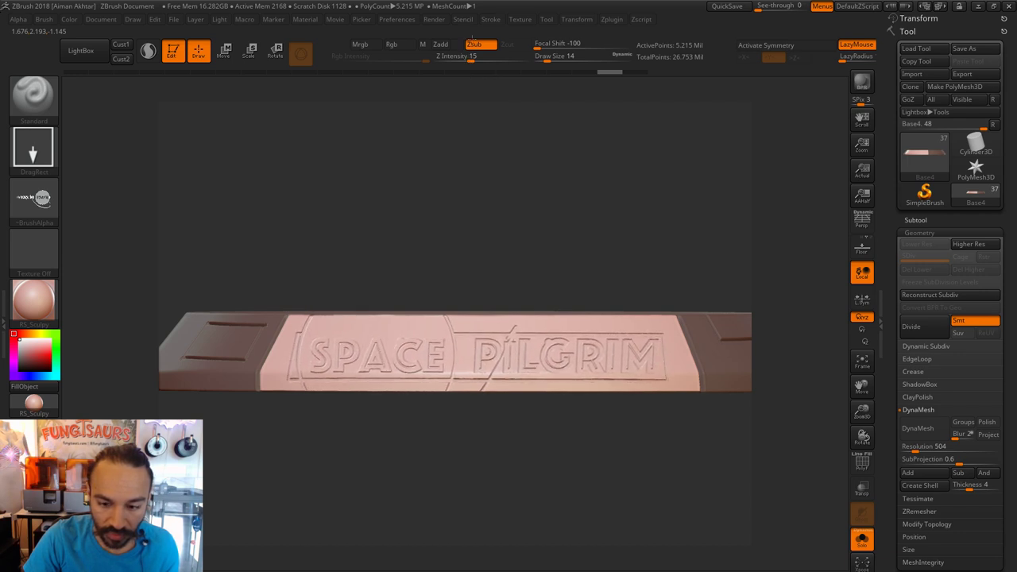
pyautogui.moveTo(471, 38); pyautogui.dragTo(471, 38)
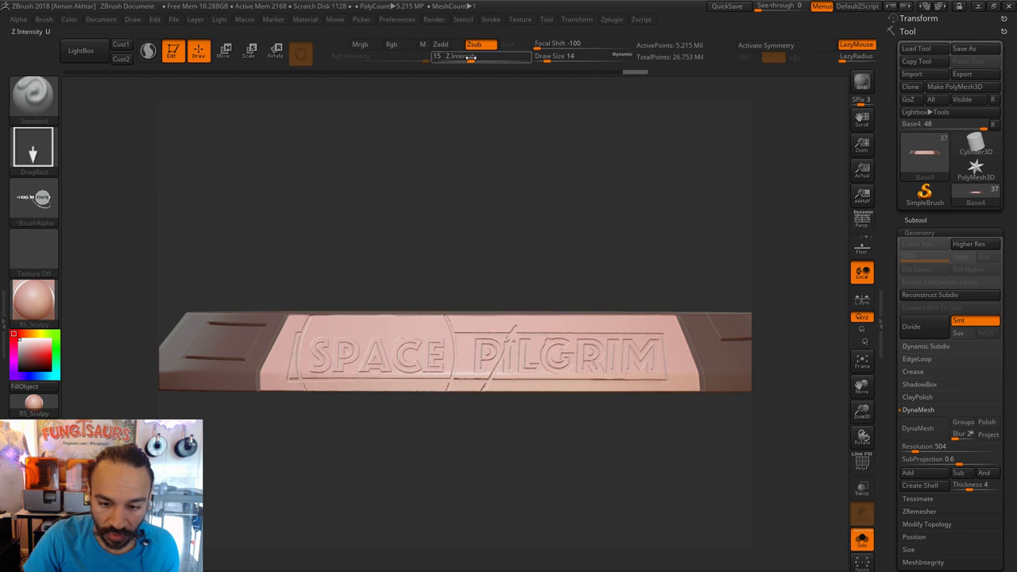
pyautogui.moveTo(594, 484)
pyautogui.keyDown('alt'); pyautogui.mouseDown()
pyautogui.moveTo(555, 474)
pyautogui.moveTo(516, 432)
pyautogui.moveTo(523, 564)
pyautogui.moveTo(493, 465)
pyautogui.moveTo(513, 496)
pyautogui.mouseUp(); pyautogui.keyUp('alt')
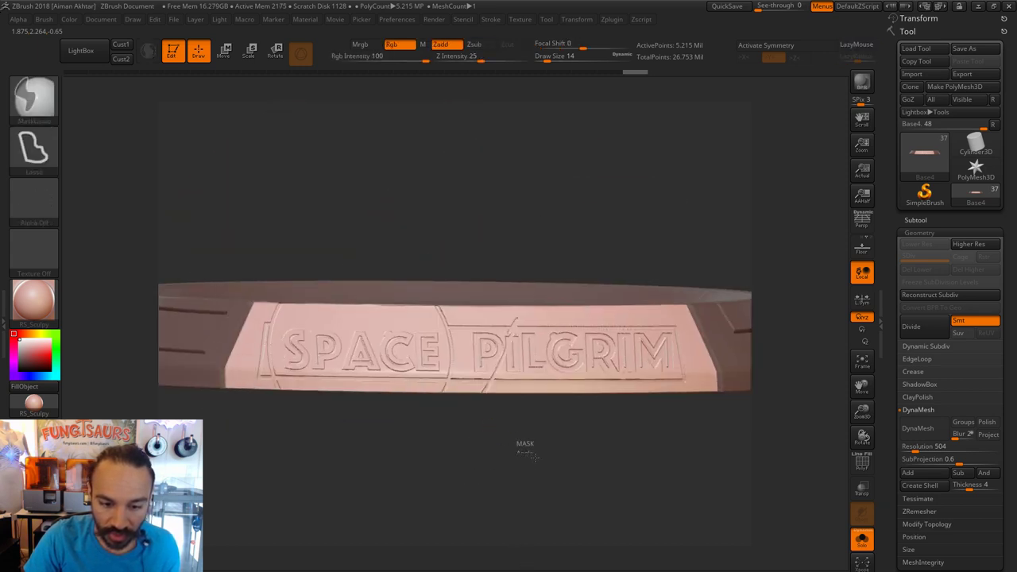
# Clear the mask, DynaMesh the base at resolution 504, and check the engraved lettering up close.
pyautogui.keyDown('ctrl'); pyautogui.moveTo(524, 448); pyautogui.dragTo(529, 464); pyautogui.keyUp('ctrl')
pyautogui.moveTo(667, 537); pyautogui.dragTo(667, 542)
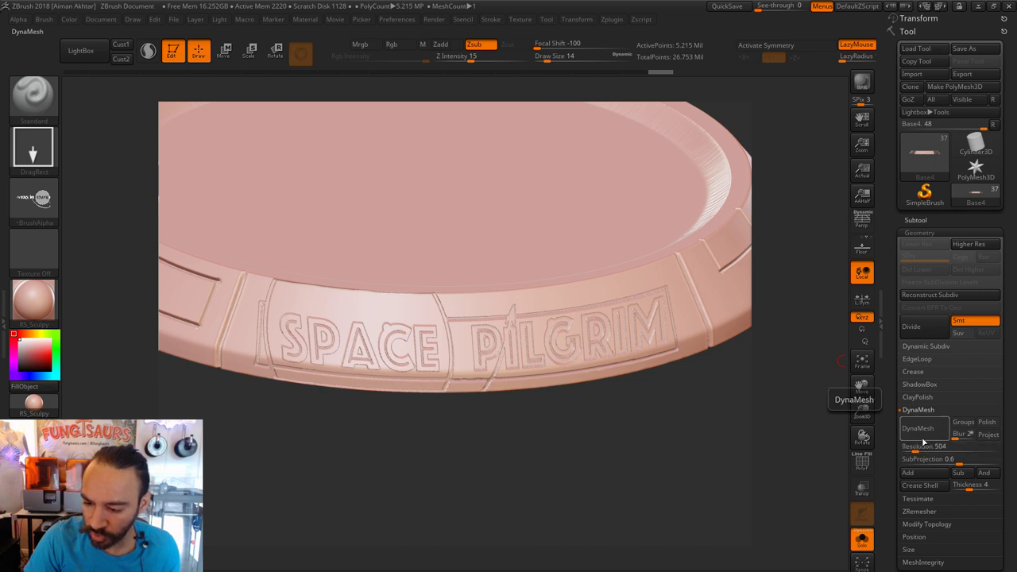
pyautogui.keyDown('ctrl'); pyautogui.click(463, 445); pyautogui.keyUp('ctrl')
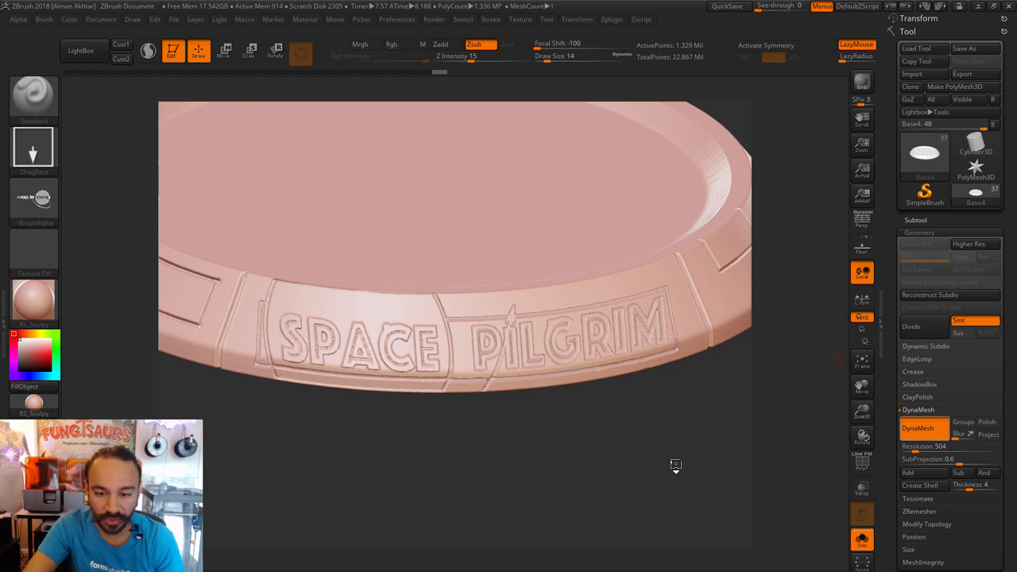
pyautogui.moveTo(672, 466); pyautogui.dragTo(688, 473)
pyautogui.moveTo(563, 462); pyautogui.dragTo(531, 479)
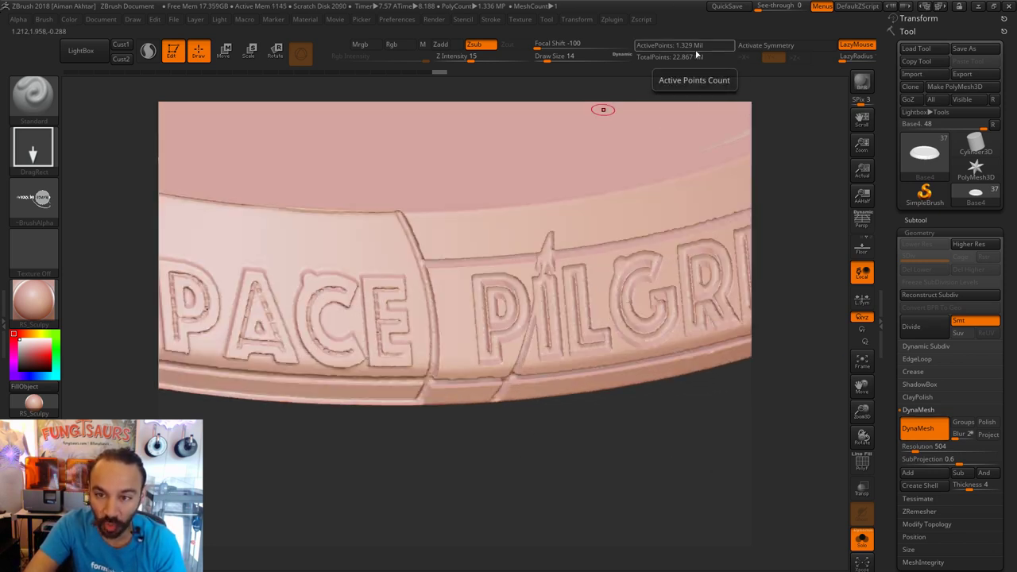
pyautogui.moveTo(564, 455); pyautogui.dragTo(559, 455)
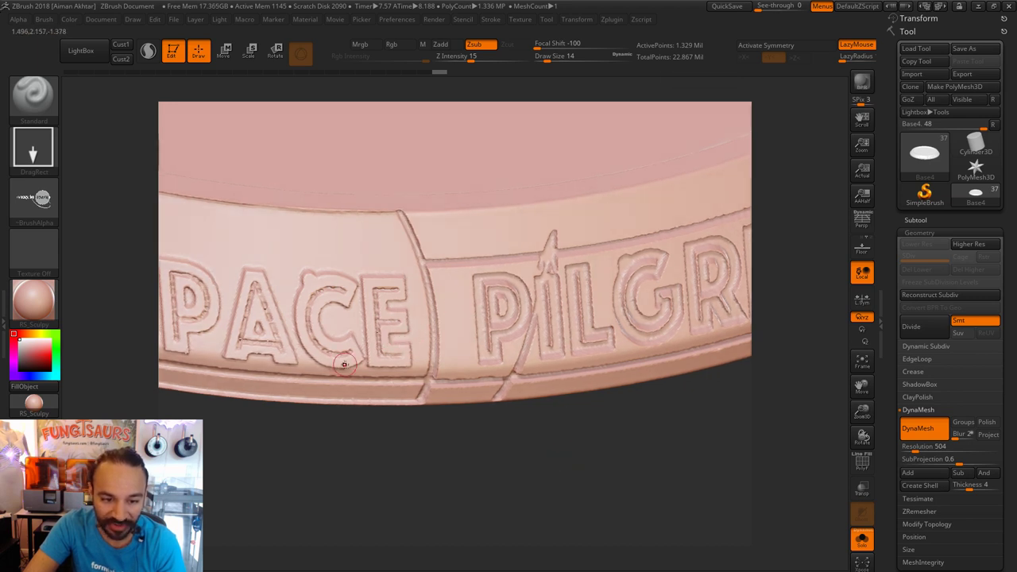
# Undo the DynaMesh and DynaMesh the base again at resolution 1000, checking the engraved lettering.
pyautogui.press('ctrl')
pyautogui.hotkey('ctrl', 'z')
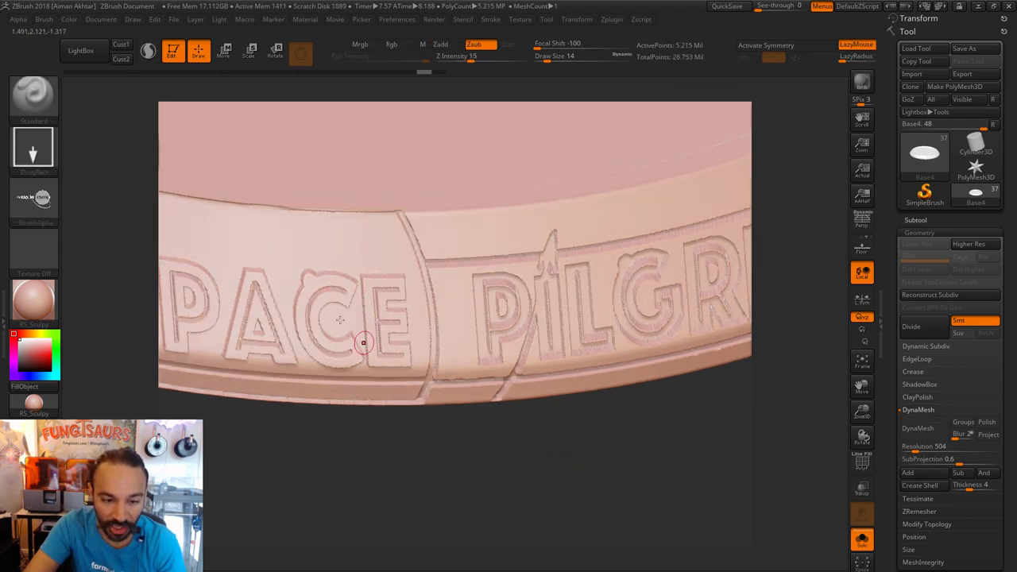
pyautogui.click(917, 449)
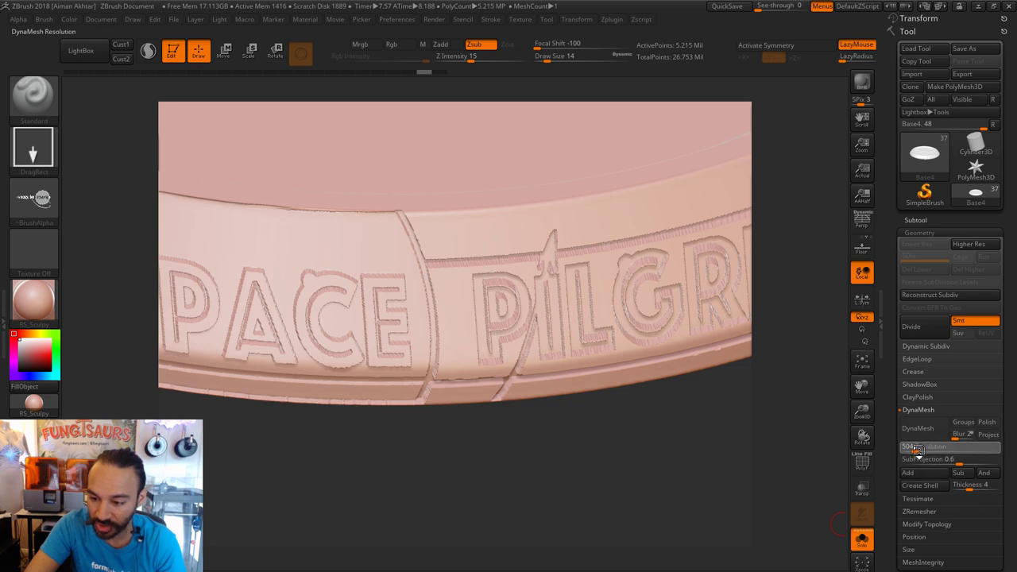
pyautogui.write('1000')
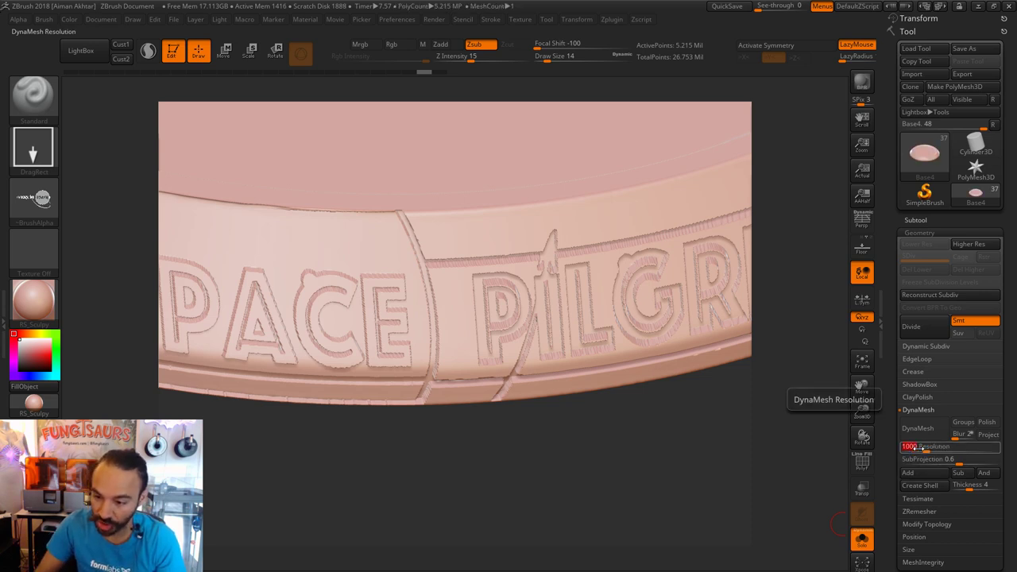
pyautogui.keyDown('alt'); pyautogui.moveTo(663, 466); pyautogui.dragTo(667, 466); pyautogui.keyUp('alt')
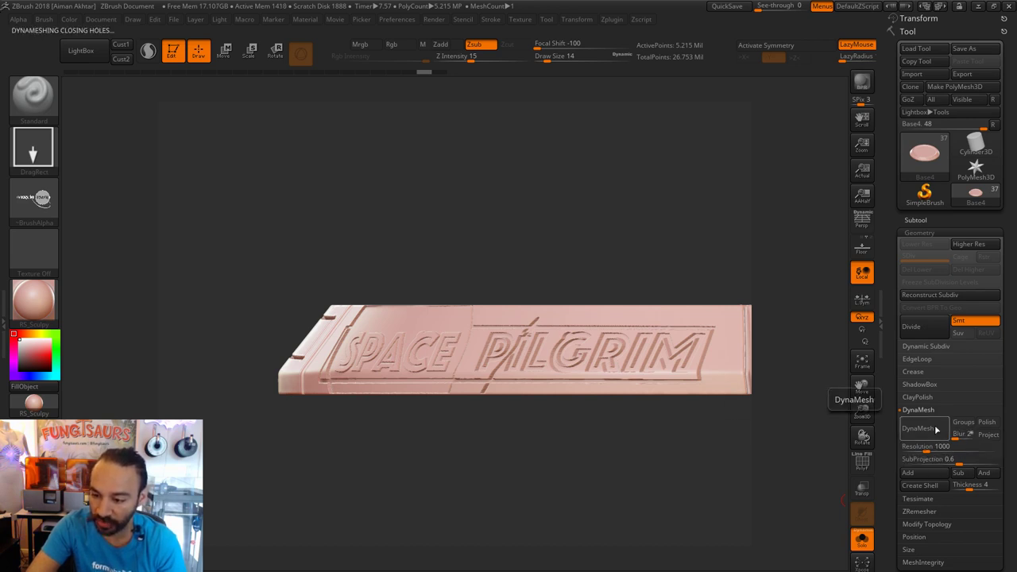
pyautogui.keyDown('ctrl'); pyautogui.click(640, 422); pyautogui.keyUp('ctrl')
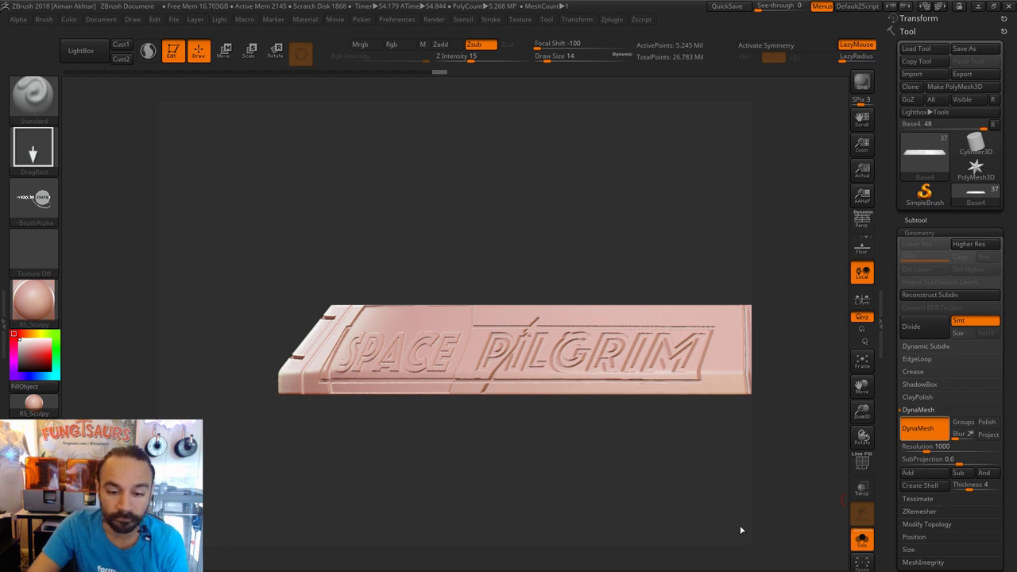
pyautogui.moveTo(574, 498); pyautogui.dragTo(627, 548)
pyautogui.keyDown('alt'); pyautogui.moveTo(572, 482); pyautogui.dragTo(736, 562); pyautogui.keyUp('alt')
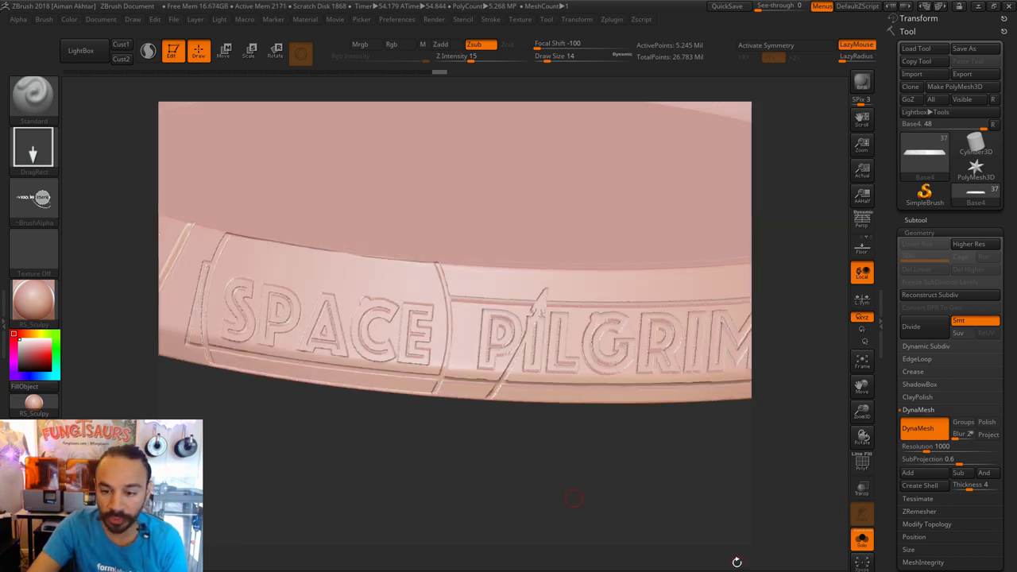
# Set the draw size to 149 and smooth the vertical grooves before SPACE and between the two words.
pyautogui.press('s')
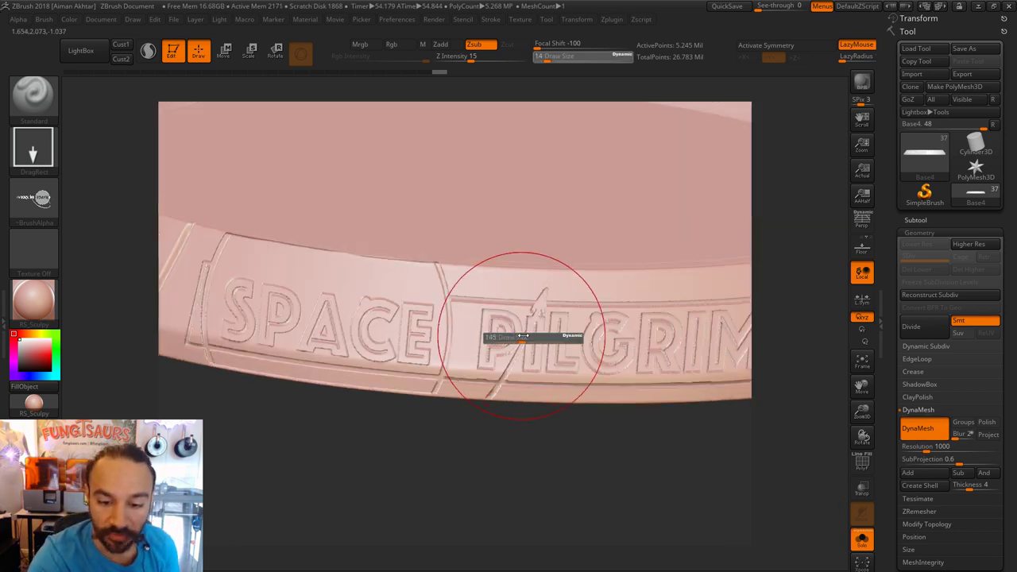
pyautogui.moveTo(522, 335)
pyautogui.mouseDown()
pyautogui.moveTo(472, 339)
pyautogui.moveTo(518, 339)
pyautogui.mouseUp()
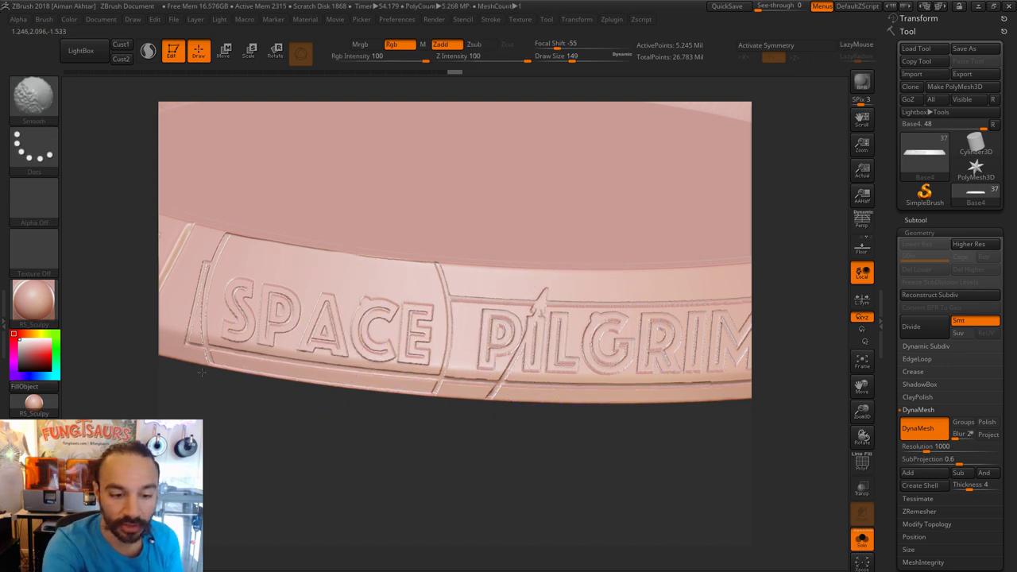
pyautogui.keyDown('shift'); pyautogui.moveTo(202, 371); pyautogui.dragTo(200, 375); pyautogui.keyUp('shift')
pyautogui.keyDown('shift'); pyautogui.moveTo(216, 250); pyautogui.dragTo(199, 362); pyautogui.keyUp('shift')
pyautogui.keyDown('shift'); pyautogui.moveTo(436, 270); pyautogui.dragTo(437, 388); pyautogui.keyUp('shift')
pyautogui.moveTo(545, 447); pyautogui.dragTo(470, 442)
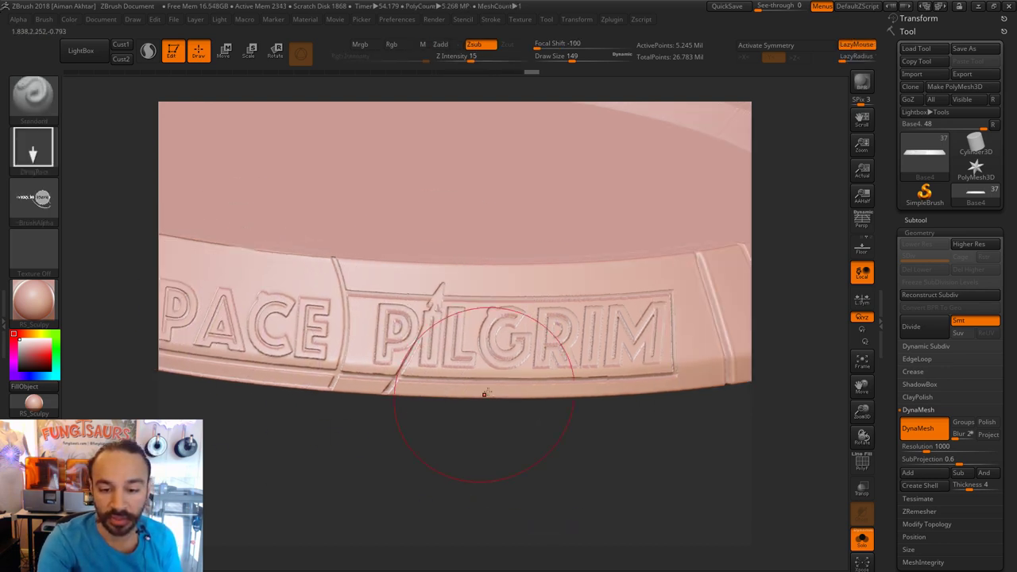
# Smooth the upper line and the far end of the frame around PILGRIM.
pyautogui.press('shift')
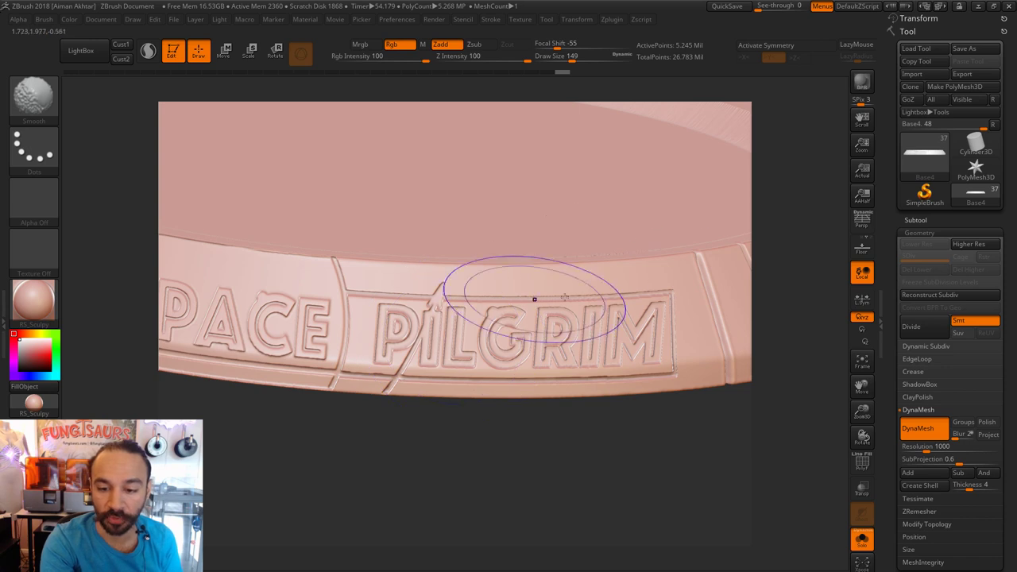
pyautogui.keyDown('shift'); pyautogui.moveTo(564, 297); pyautogui.dragTo(610, 302); pyautogui.keyUp('shift')
pyautogui.keyDown('shift'); pyautogui.moveTo(690, 332); pyautogui.dragTo(677, 349); pyautogui.keyUp('shift')
pyautogui.moveTo(642, 454)
pyautogui.mouseDown()
pyautogui.moveTo(646, 408)
pyautogui.moveTo(701, 347)
pyautogui.mouseUp()
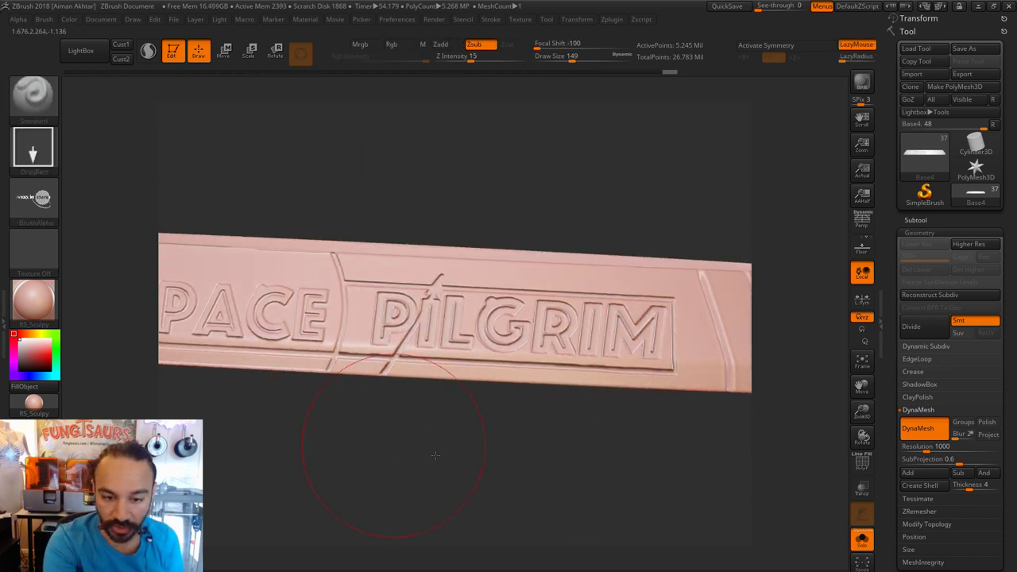
# Smooth across the SPACE lettering, set the draw size to 132, and smooth the groove and bracket beside the S.
pyautogui.keyDown('alt'); pyautogui.moveTo(436, 455); pyautogui.dragTo(574, 467); pyautogui.keyUp('alt')
pyautogui.moveTo(469, 348)
pyautogui.keyDown('shift'); pyautogui.mouseDown()
pyautogui.moveTo(296, 317)
pyautogui.moveTo(300, 304)
pyautogui.moveTo(277, 333)
pyautogui.moveTo(300, 356)
pyautogui.mouseUp(); pyautogui.keyUp('shift')
pyautogui.press('s')
pyautogui.press('s')
pyautogui.keyDown('shift'); pyautogui.moveTo(297, 282); pyautogui.dragTo(277, 341); pyautogui.keyUp('shift')
pyautogui.keyDown('shift'); pyautogui.moveTo(280, 318); pyautogui.dragTo(266, 366); pyautogui.keyUp('shift')
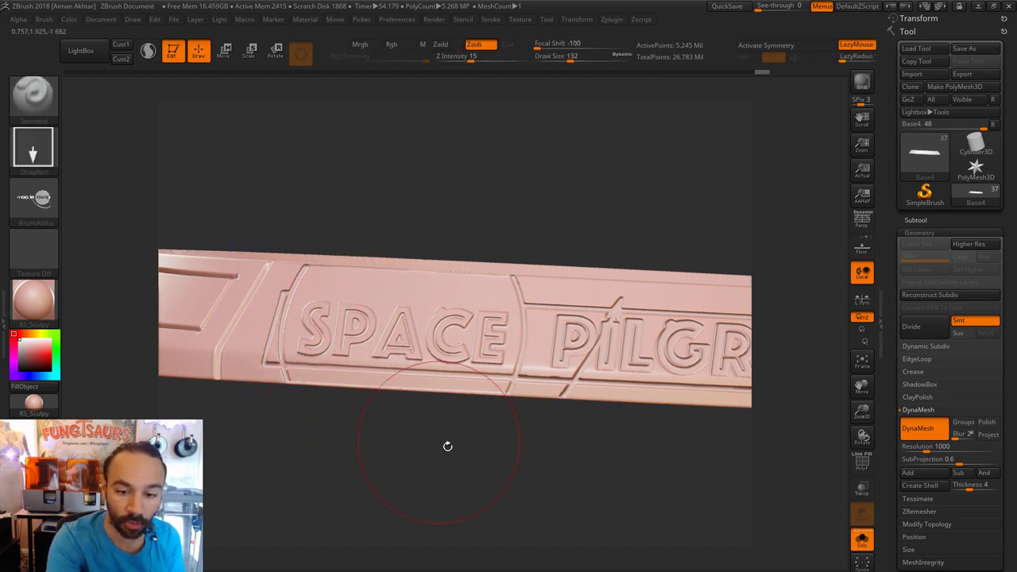
# Smooth the lower line and end section of the PILGRIM frame around the last letters.
pyautogui.moveTo(447, 446); pyautogui.dragTo(432, 342)
pyautogui.moveTo(521, 424); pyautogui.dragTo(419, 431)
pyautogui.press('shift')
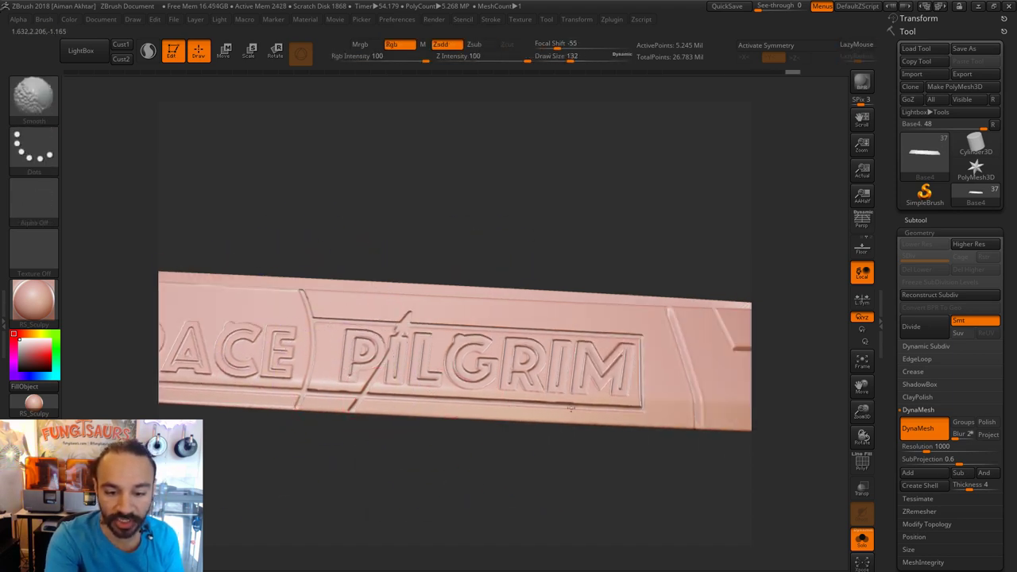
pyautogui.keyDown('shift'); pyautogui.moveTo(570, 408); pyautogui.dragTo(618, 349); pyautogui.keyUp('shift')
pyautogui.keyDown('alt'); pyautogui.moveTo(540, 463); pyautogui.dragTo(482, 454); pyautogui.keyUp('alt')
# Reduce the draw size to about 62 and smooth the PILGRIM lettering up to the frame's upper line.
pyautogui.press('s')
pyautogui.moveTo(572, 363); pyautogui.dragTo(567, 363)
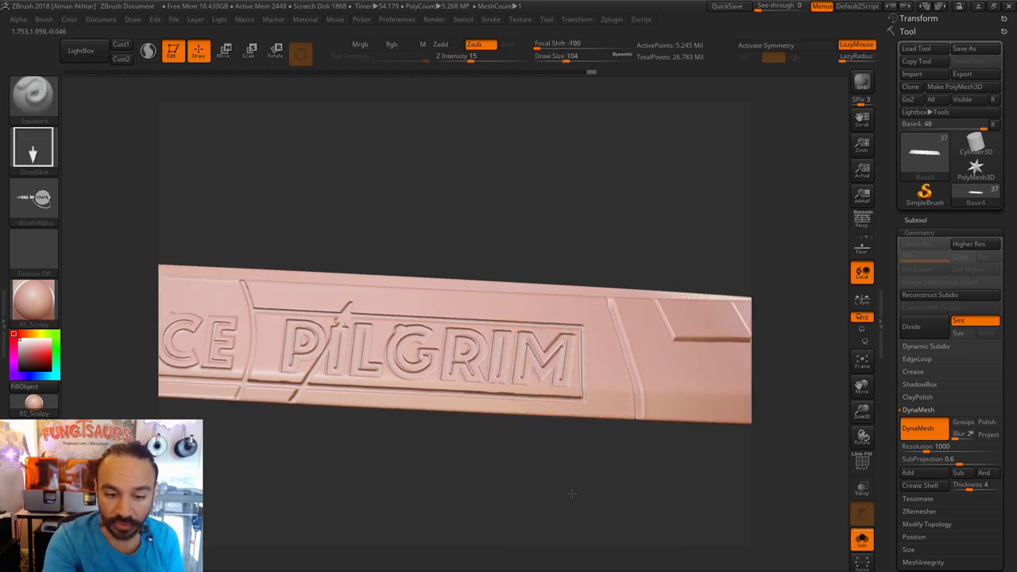
pyautogui.moveTo(571, 493)
pyautogui.mouseDown()
pyautogui.moveTo(571, 503)
pyautogui.moveTo(605, 492)
pyautogui.mouseUp()
pyautogui.press('s')
pyautogui.moveTo(611, 379); pyautogui.dragTo(605, 380)
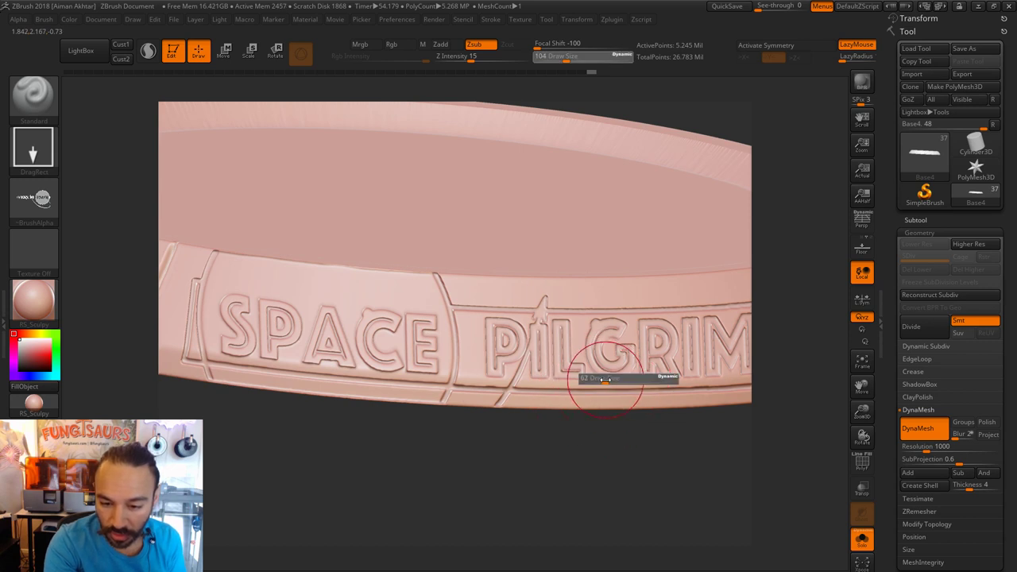
pyautogui.keyDown('alt'); pyautogui.moveTo(583, 441); pyautogui.dragTo(483, 442); pyautogui.keyUp('alt')
pyautogui.moveTo(656, 341)
pyautogui.keyDown('shift'); pyautogui.mouseDown()
pyautogui.moveTo(656, 306)
pyautogui.moveTo(555, 301)
pyautogui.mouseUp(); pyautogui.keyUp('shift')
# Reduce the draw size to 22 and smooth along the upper and lower frame lines around PILGRIM.
pyautogui.press('s')
pyautogui.moveTo(627, 305)
pyautogui.mouseDown()
pyautogui.moveTo(611, 295)
pyautogui.moveTo(620, 298)
pyautogui.mouseUp()
pyautogui.press('s')
pyautogui.press('shift')
pyautogui.keyDown('shift'); pyautogui.moveTo(407, 306); pyautogui.dragTo(668, 305); pyautogui.keyUp('shift')
pyautogui.keyDown('shift'); pyautogui.moveTo(659, 387); pyautogui.dragTo(499, 393); pyautogui.keyUp('shift')
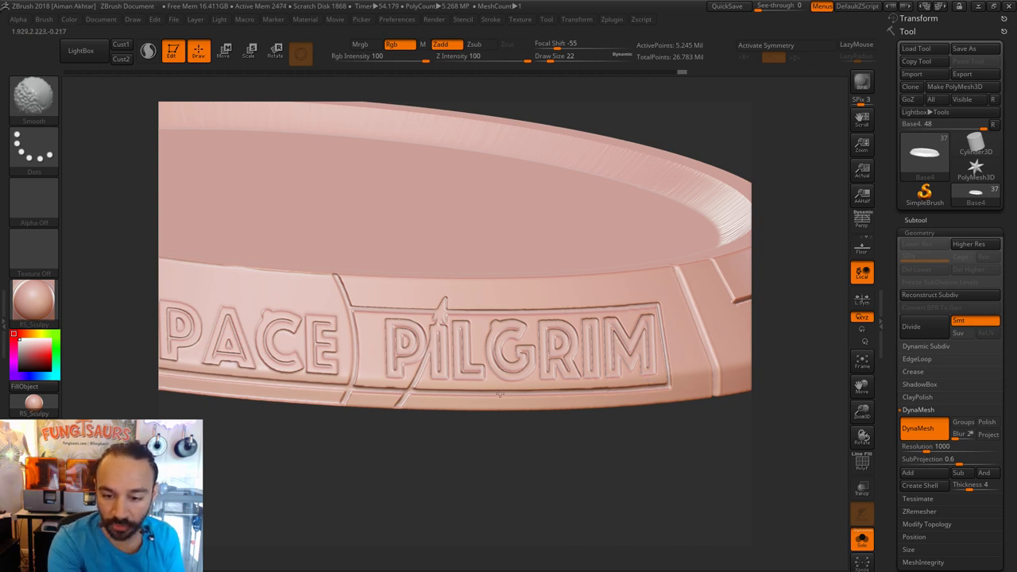
# Smooth the groove and bracket line beside the S of SPACE, raising the draw size to 29, and review the panel.
pyautogui.moveTo(363, 434); pyautogui.dragTo(456, 460)
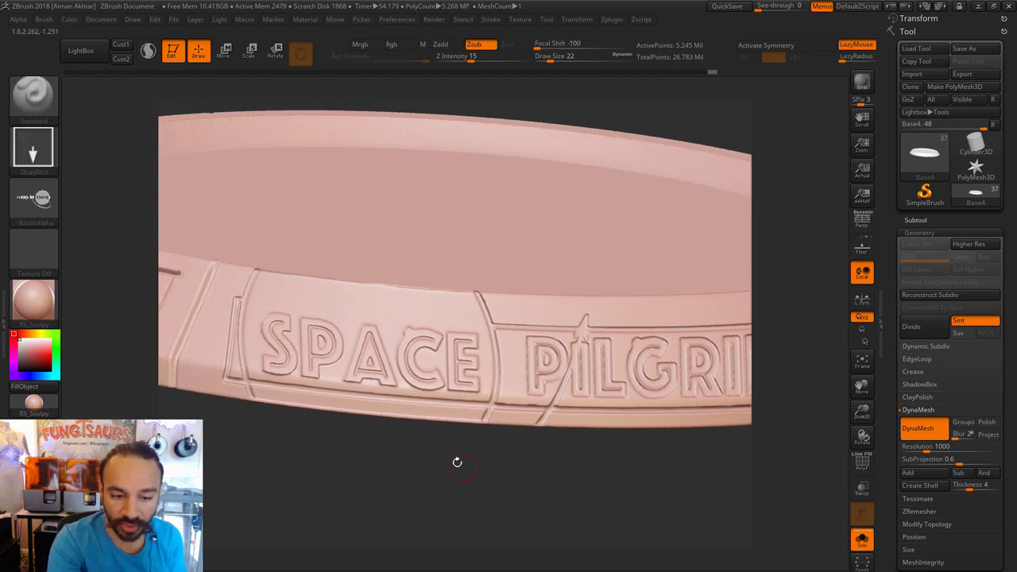
pyautogui.press('shift')
pyautogui.moveTo(229, 370)
pyautogui.keyDown('shift'); pyautogui.mouseDown()
pyautogui.moveTo(239, 286)
pyautogui.moveTo(228, 343)
pyautogui.mouseUp(); pyautogui.keyUp('shift')
pyautogui.moveTo(237, 390)
pyautogui.keyDown('shift'); pyautogui.mouseDown()
pyautogui.moveTo(474, 419)
pyautogui.moveTo(222, 386)
pyautogui.mouseUp(); pyautogui.keyUp('shift')
pyautogui.keyDown('shift'); pyautogui.moveTo(231, 352); pyautogui.dragTo(244, 395); pyautogui.keyUp('shift')
pyautogui.moveTo(484, 439)
pyautogui.keyDown('shift'); pyautogui.mouseDown()
pyautogui.moveTo(522, 416)
pyautogui.moveTo(554, 437)
pyautogui.moveTo(565, 474)
pyautogui.moveTo(503, 481)
pyautogui.moveTo(390, 312)
pyautogui.mouseUp(); pyautogui.keyUp('shift')
pyautogui.press('shift')
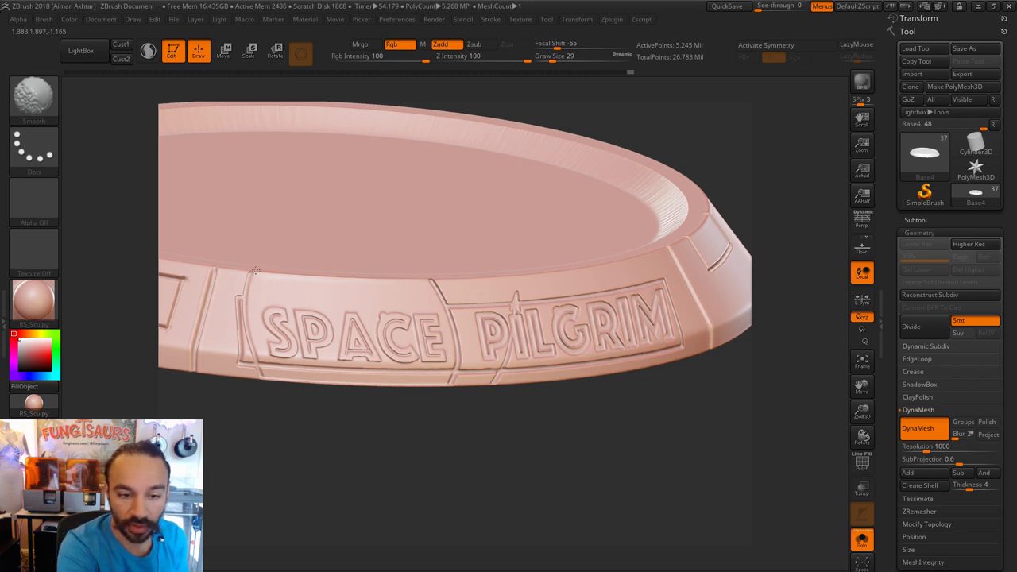
pyautogui.moveTo(521, 445)
pyautogui.keyDown('alt'); pyautogui.mouseDown()
pyautogui.moveTo(558, 452)
pyautogui.moveTo(570, 361)
pyautogui.moveTo(547, 420)
pyautogui.moveTo(550, 450)
pyautogui.moveTo(481, 422)
pyautogui.moveTo(453, 484)
pyautogui.moveTo(636, 493)
pyautogui.mouseUp(); pyautogui.keyUp('alt')
pyautogui.keyDown('alt'); pyautogui.moveTo(664, 486); pyautogui.dragTo(595, 471); pyautogui.keyUp('alt')
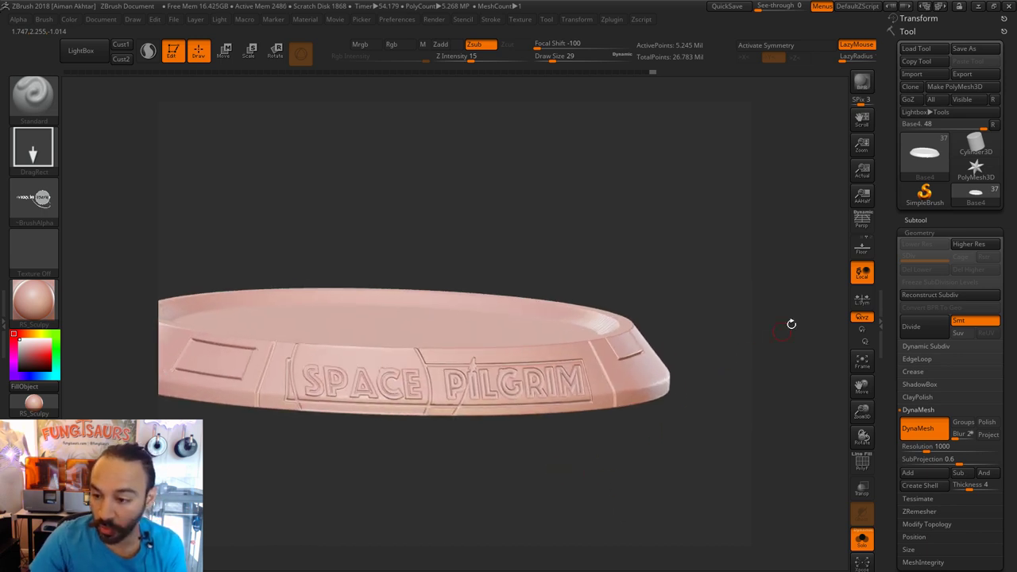
# Duplicate the Base4 subtool as a backup and reselect the original Base4.
pyautogui.click(915, 220)
pyautogui.moveTo(935, 266)
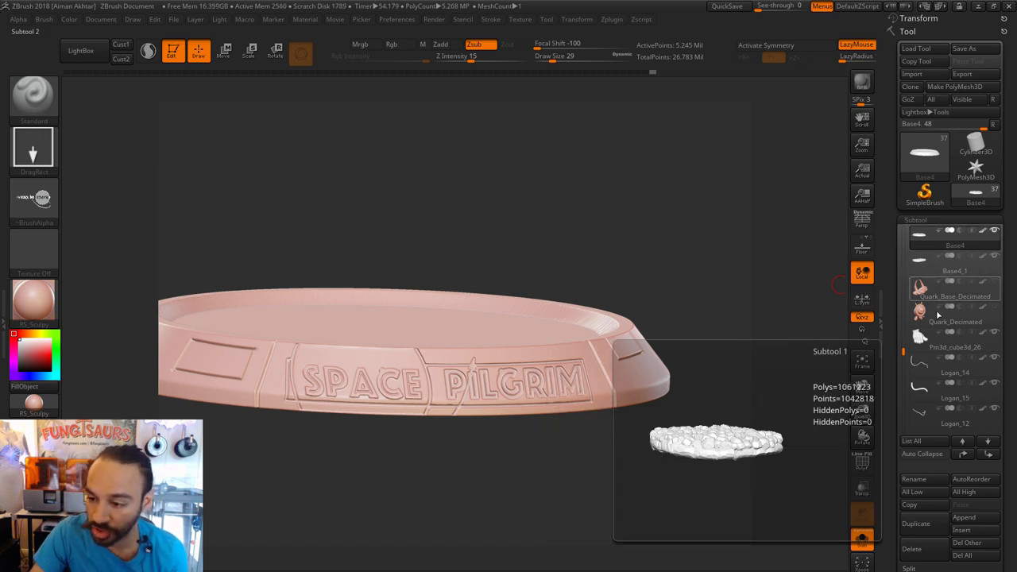
pyautogui.click(925, 527)
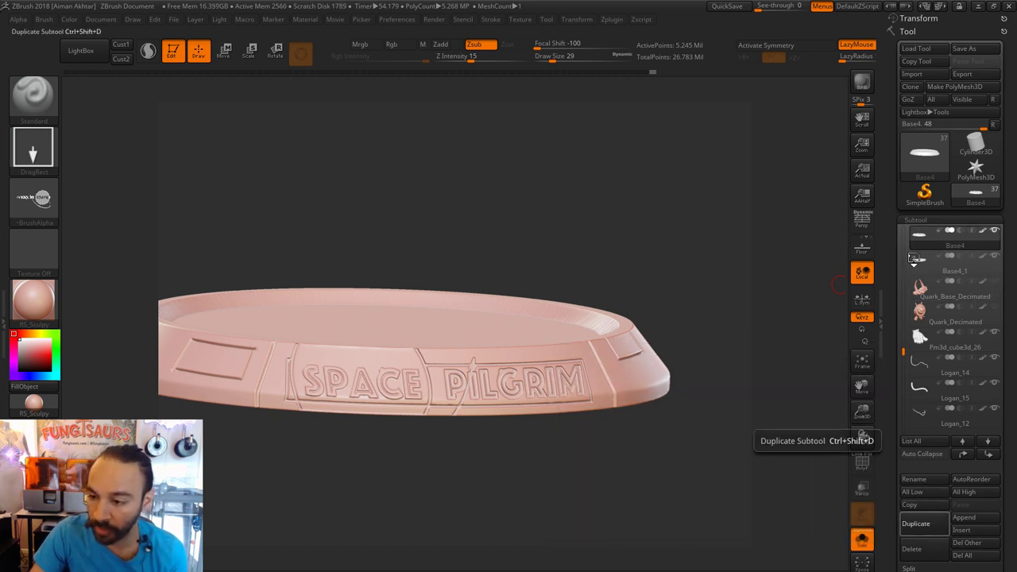
pyautogui.click(918, 238)
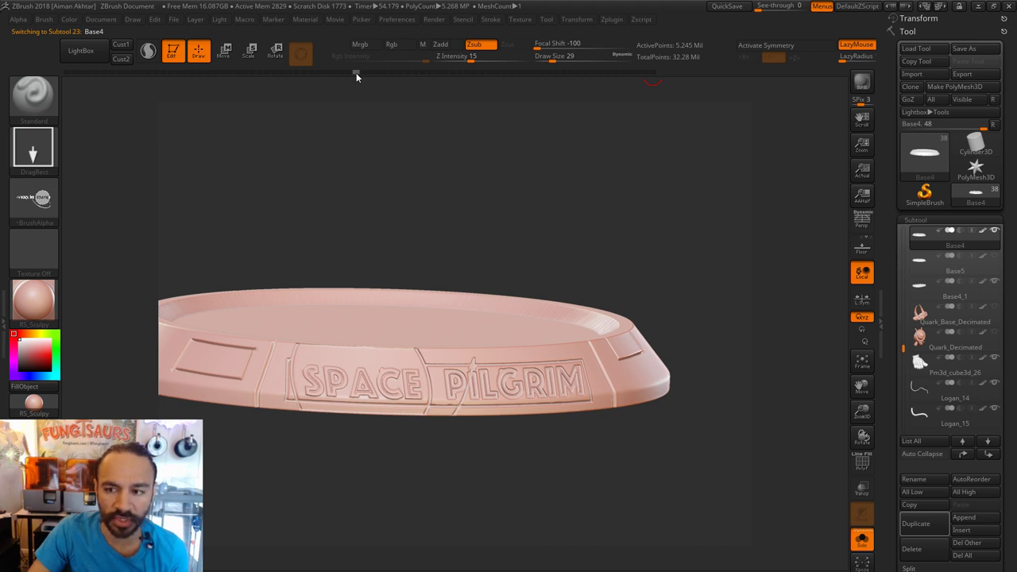
# Roll Base4's undo history back to the state before engraving where everything except the blank front panel is masked.
pyautogui.moveTo(447, 490)
pyautogui.mouseDown()
pyautogui.moveTo(444, 508)
pyautogui.moveTo(486, 523)
pyautogui.mouseUp()
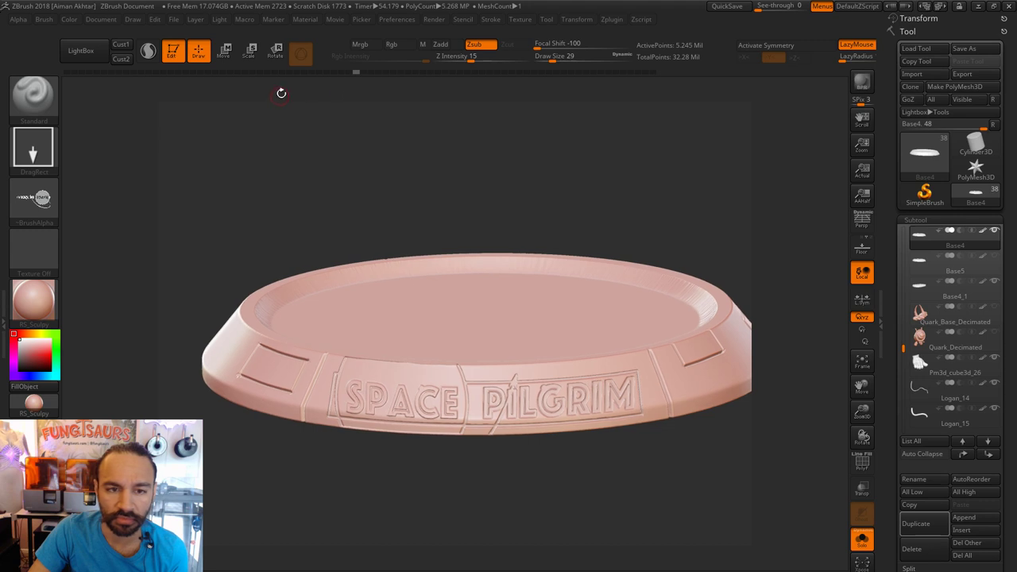
pyautogui.click(347, 71)
pyautogui.click(173, 73)
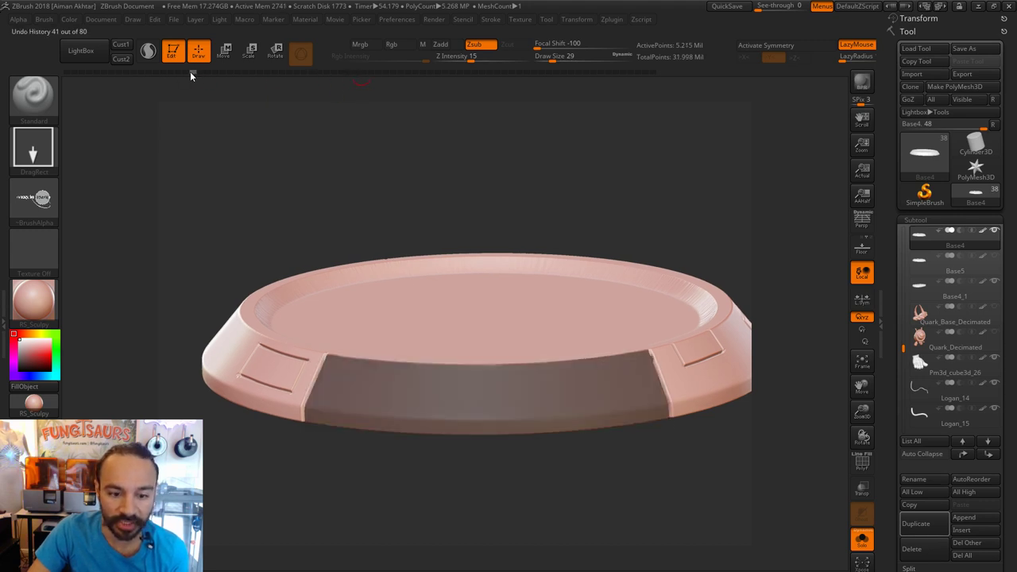
pyautogui.moveTo(189, 71)
pyautogui.mouseDown()
pyautogui.moveTo(243, 71)
pyautogui.moveTo(222, 72)
pyautogui.mouseUp()
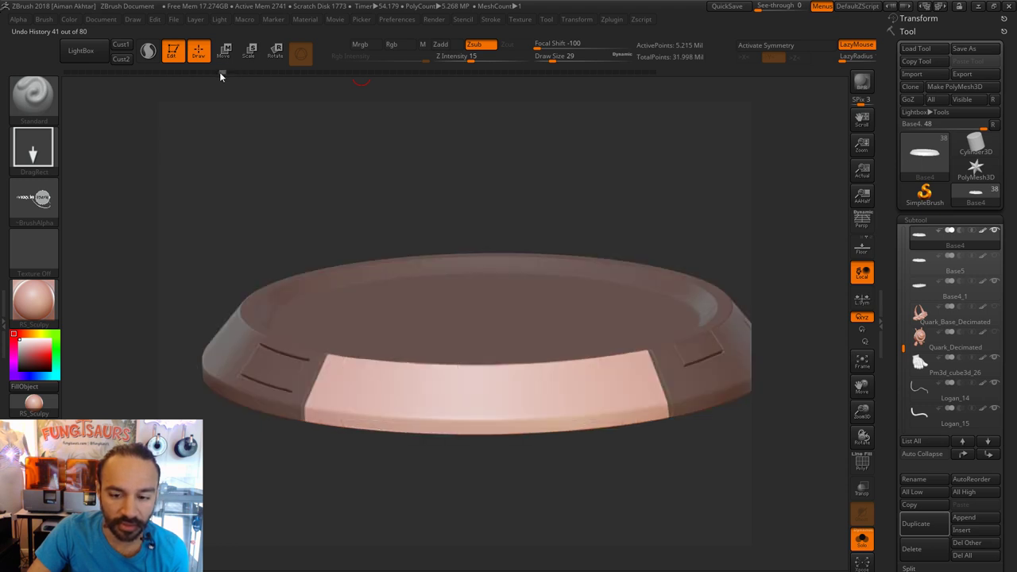
# Switch to SimpleBrush, choose Plane3D, clear the canvas, and draw an editable plane snapped to a straight-on view.
pyautogui.click(936, 205)
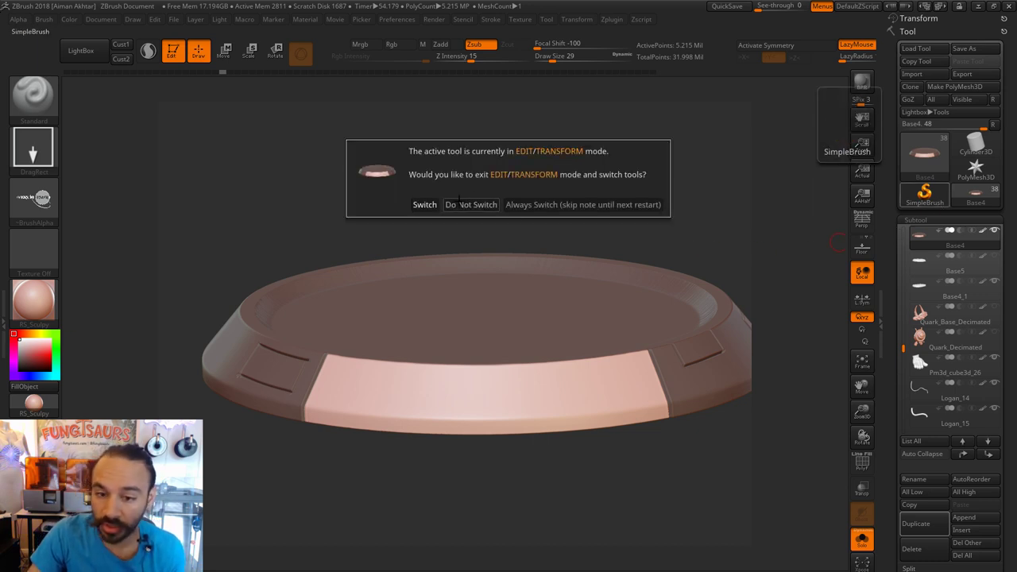
pyautogui.click(584, 206)
pyautogui.click(926, 163)
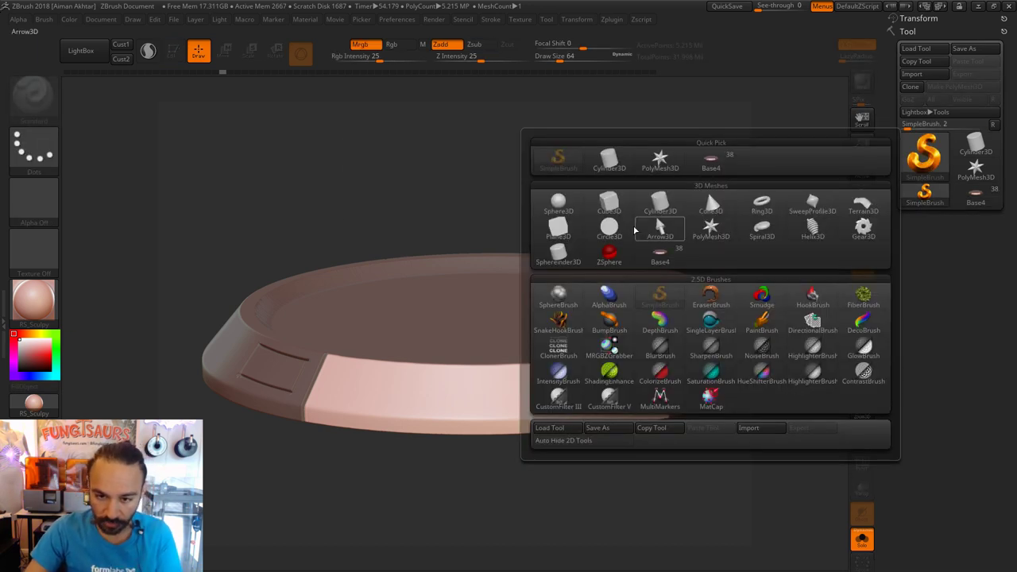
pyautogui.click(566, 244)
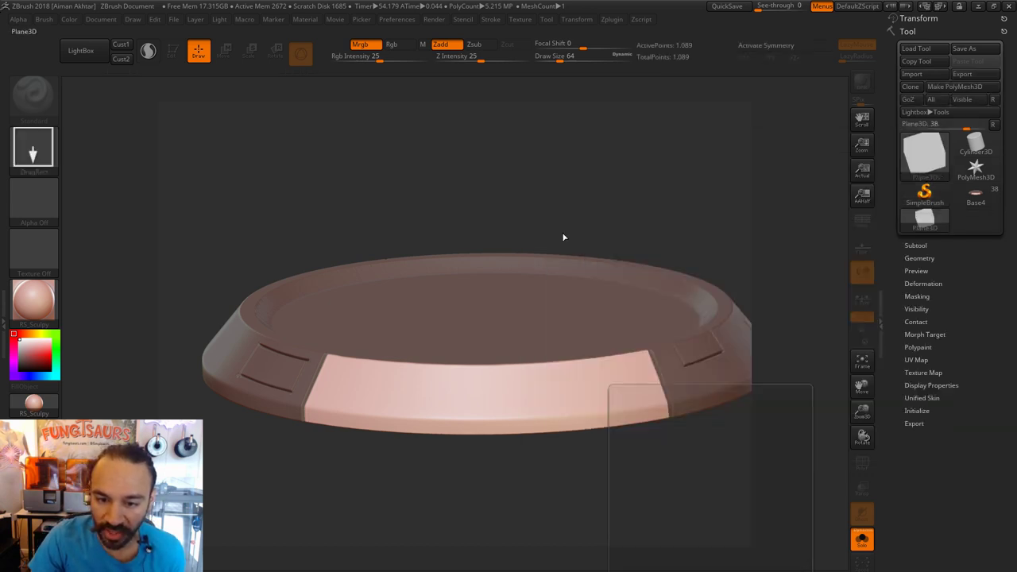
pyautogui.hotkey('ctrl', 'n')
pyautogui.moveTo(379, 369); pyautogui.dragTo(444, 500)
pyautogui.click(176, 52)
pyautogui.keyDown('shift'); pyautogui.moveTo(724, 262); pyautogui.dragTo(691, 300); pyautogui.keyUp('shift')
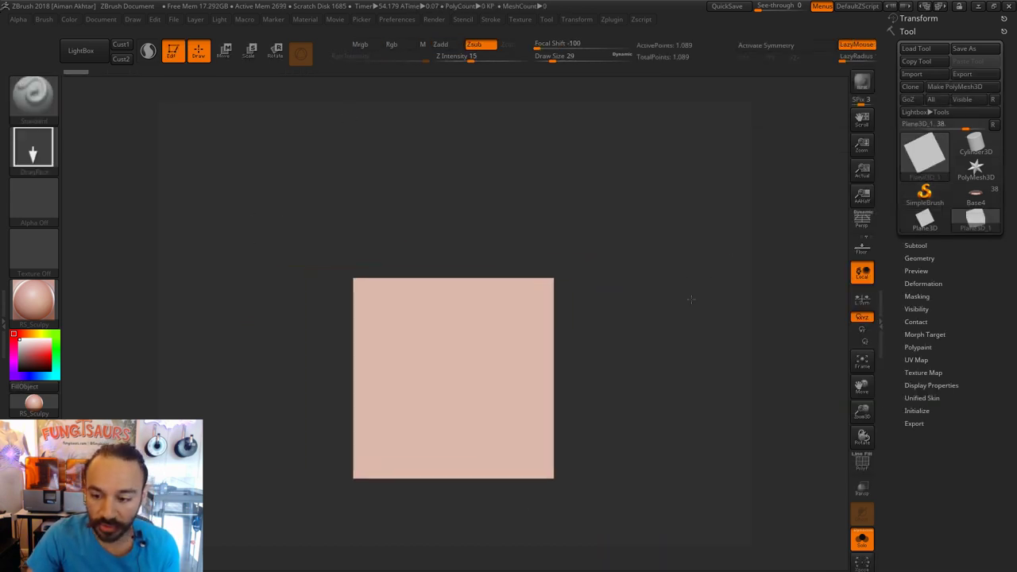
# Show the plane's polygon wireframe and convert the plane to a PolyMesh3D.
pyautogui.click(863, 463)
pyautogui.keyDown('alt'); pyautogui.moveTo(752, 456); pyautogui.dragTo(674, 394); pyautogui.keyUp('alt')
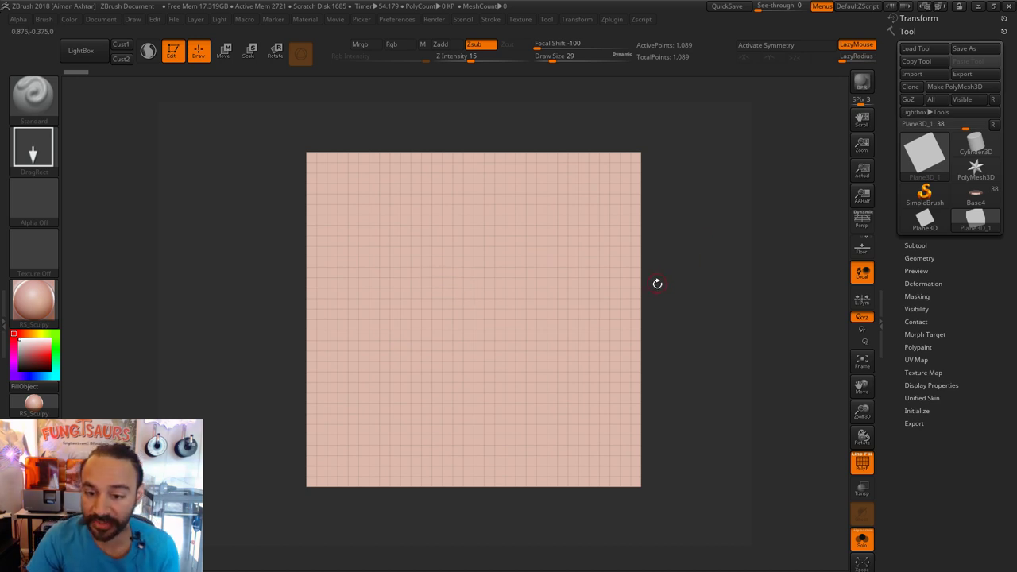
pyautogui.click(938, 259)
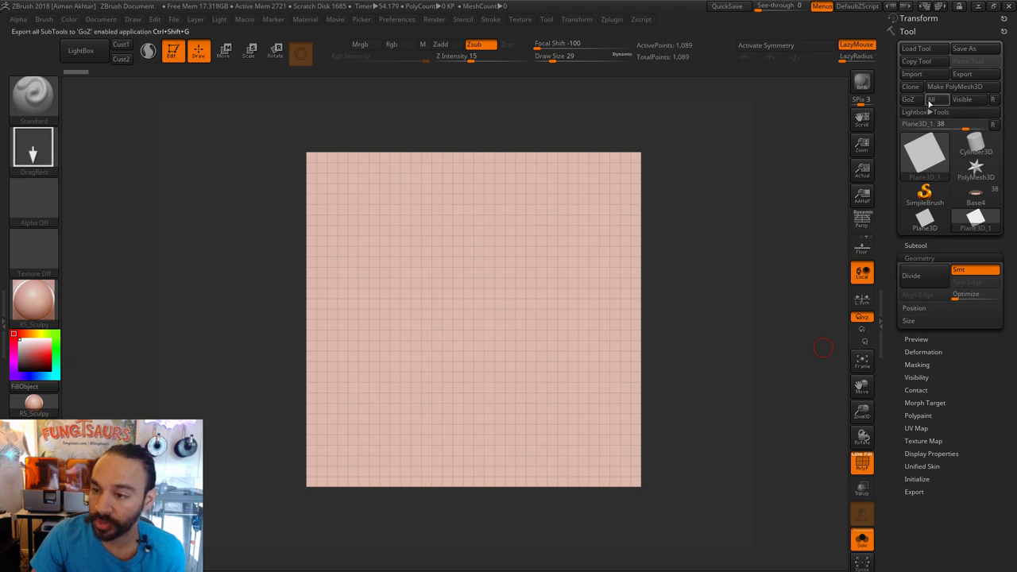
pyautogui.click(954, 85)
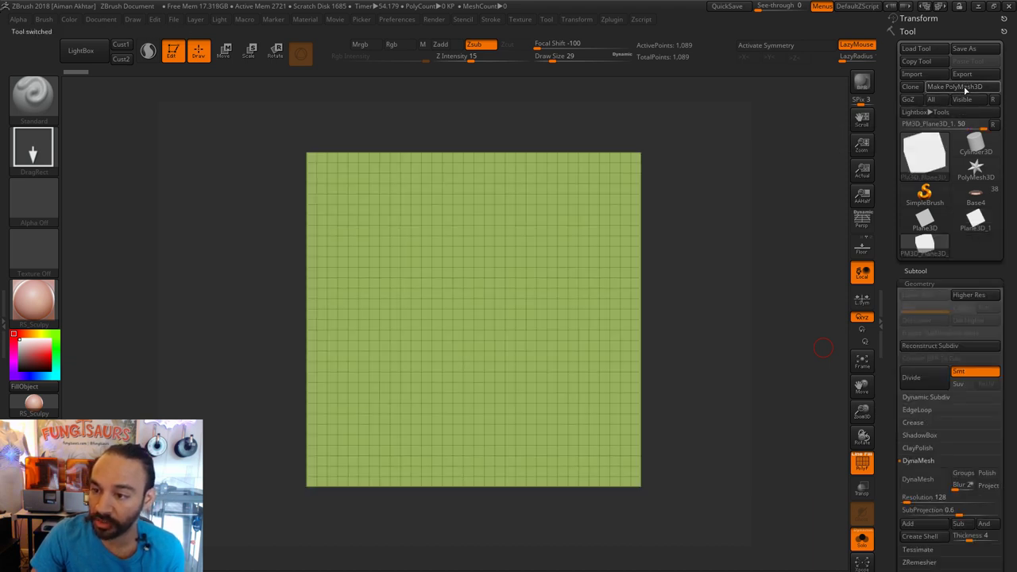
# Divide the plane repeatedly until it reaches subdivision level 8.
pyautogui.click(923, 377)
pyautogui.click(923, 377)
pyautogui.click(923, 377)
pyautogui.click(923, 377)
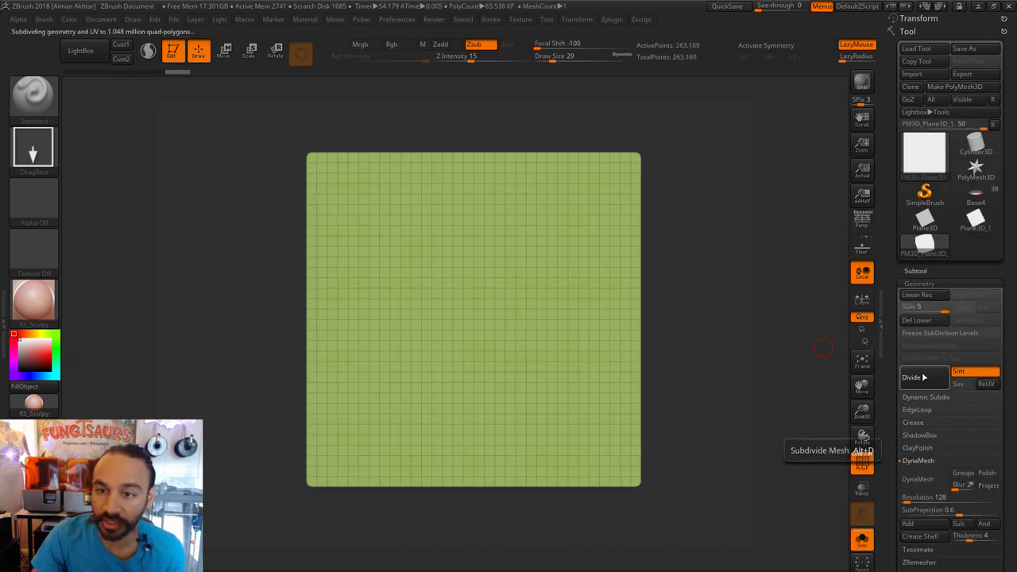
pyautogui.click(923, 377)
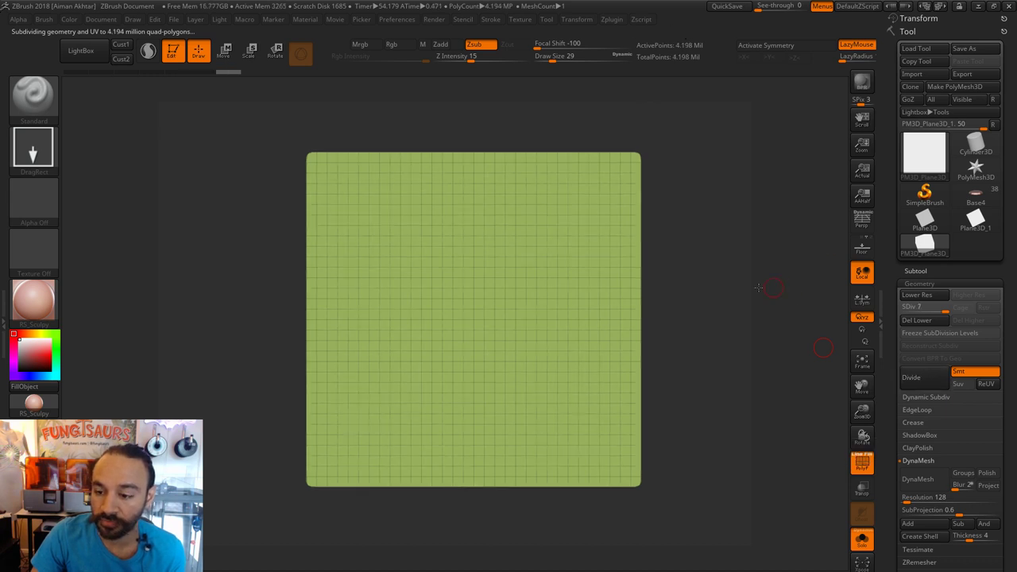
pyautogui.keyDown('alt'); pyautogui.moveTo(758, 287); pyautogui.dragTo(747, 287); pyautogui.keyUp('alt')
pyautogui.hotkey('ctrl', 'd')
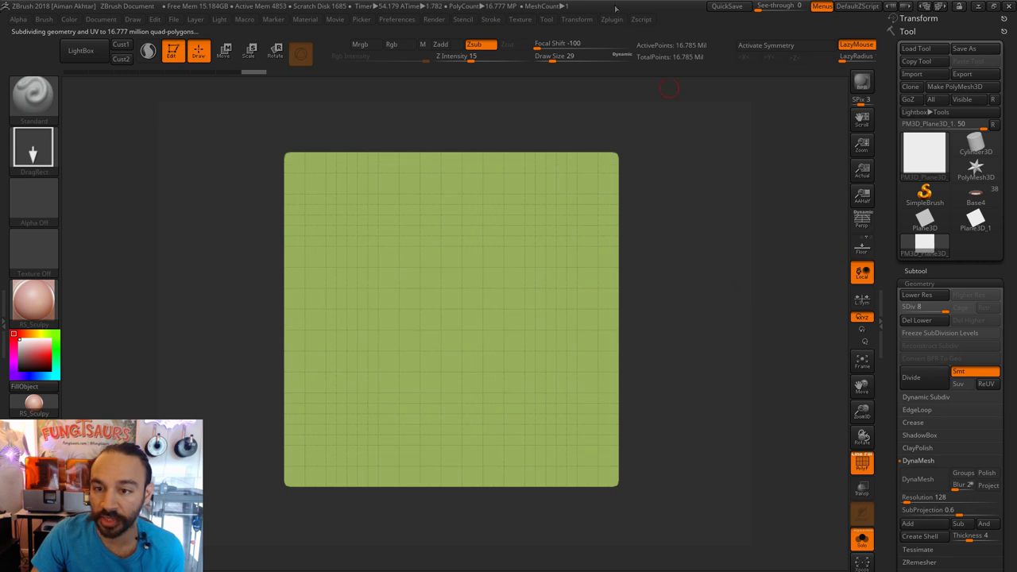
# Hide the plane's polygon wireframe and select the Space Pilgrim logo alpha for the Standard brush.
pyautogui.click(864, 484)
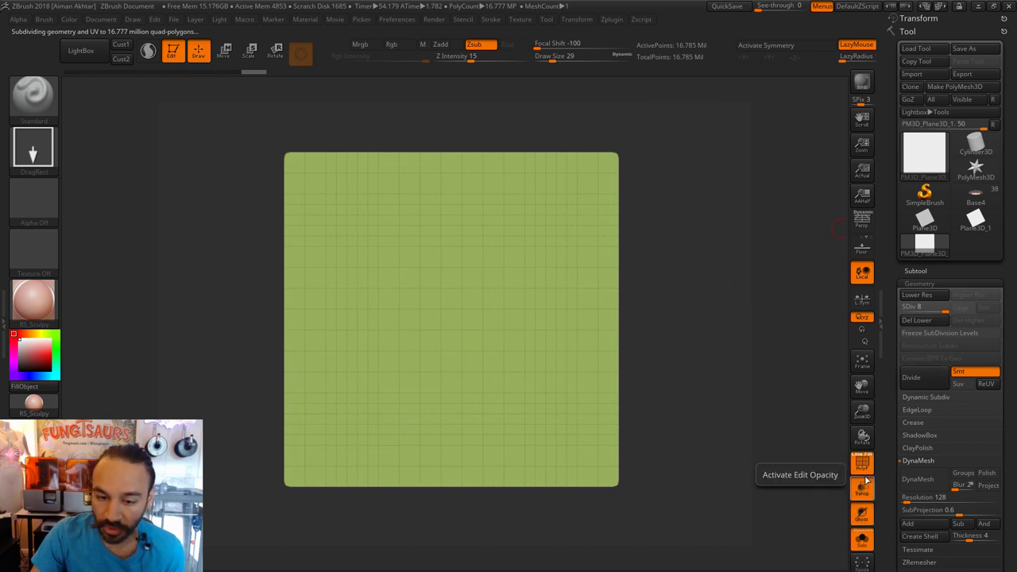
pyautogui.click(864, 484)
pyautogui.click(863, 461)
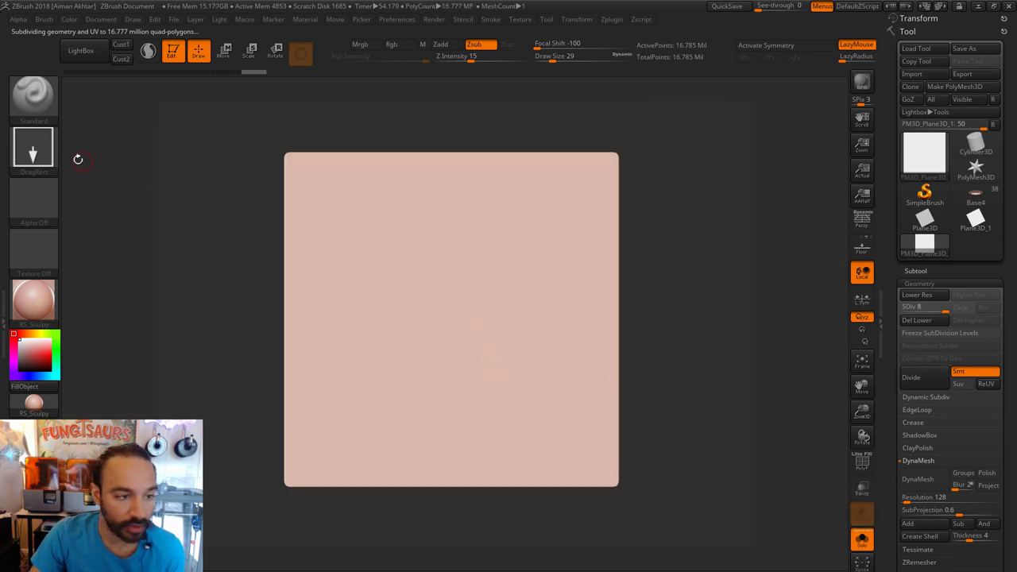
pyautogui.click(44, 156)
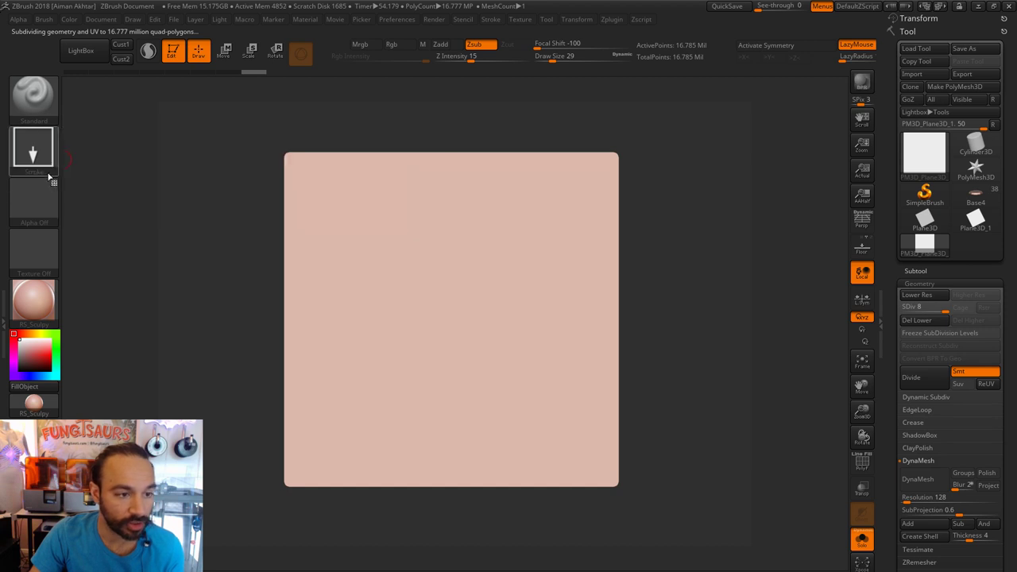
pyautogui.click(33, 200)
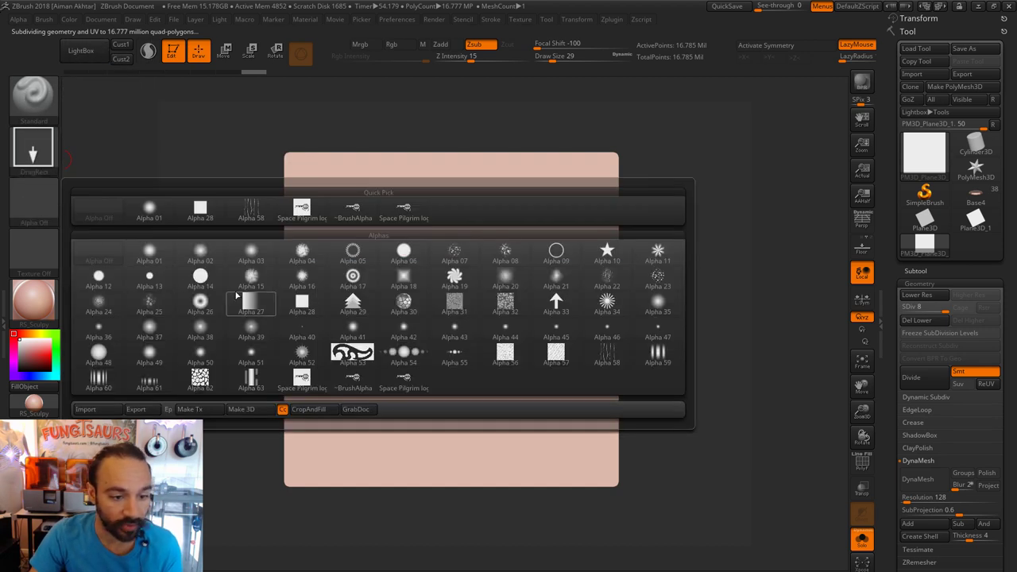
pyautogui.moveTo(405, 379)
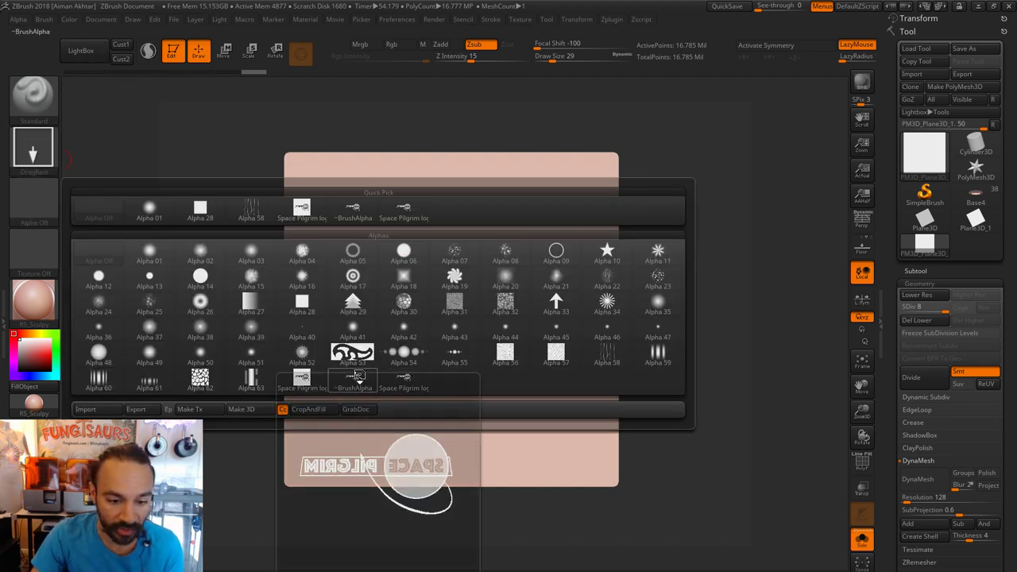
pyautogui.click(406, 381)
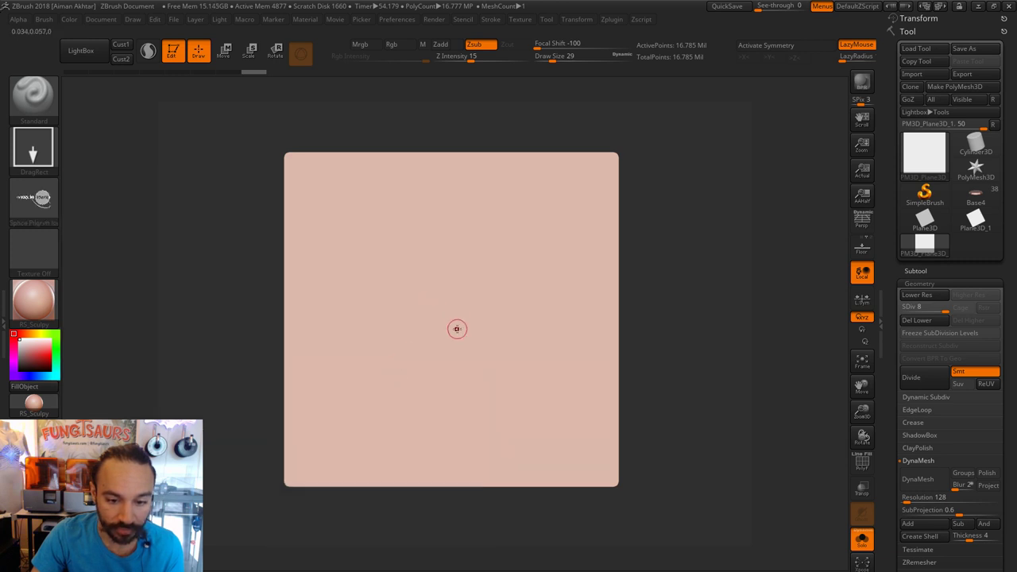
# Try stamping the unflipped logo alpha across the middle of the plane and undo the trial stamps.
pyautogui.moveTo(443, 320)
pyautogui.mouseDown()
pyautogui.moveTo(469, 336)
pyautogui.moveTo(495, 408)
pyautogui.moveTo(356, 428)
pyautogui.moveTo(361, 341)
pyautogui.moveTo(400, 225)
pyautogui.moveTo(470, 263)
pyautogui.moveTo(437, 216)
pyautogui.moveTo(425, 139)
pyautogui.moveTo(445, 97)
pyautogui.moveTo(441, 66)
pyautogui.mouseUp()
pyautogui.press('ctrl')
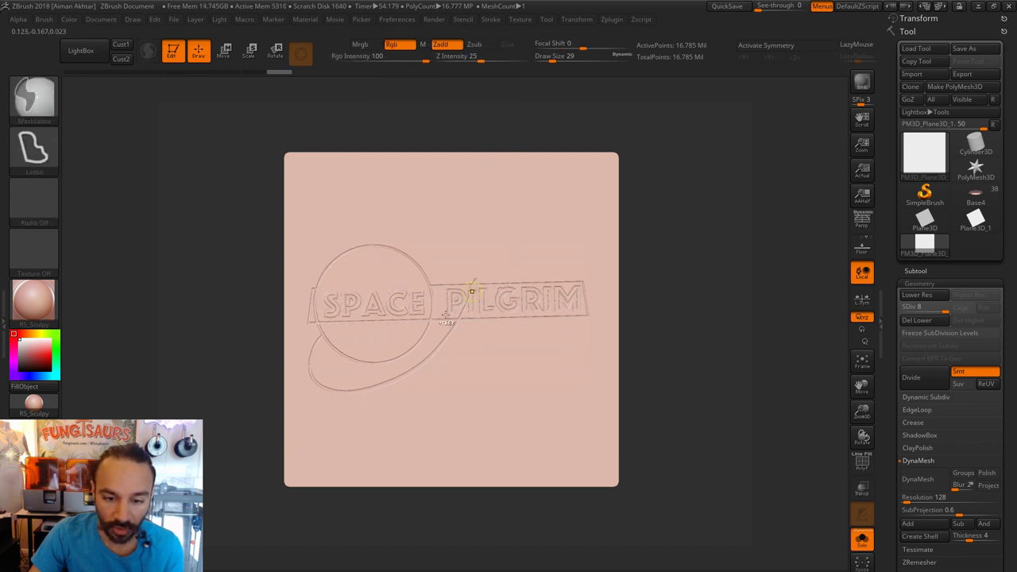
pyautogui.hotkey('ctrl', 'z')
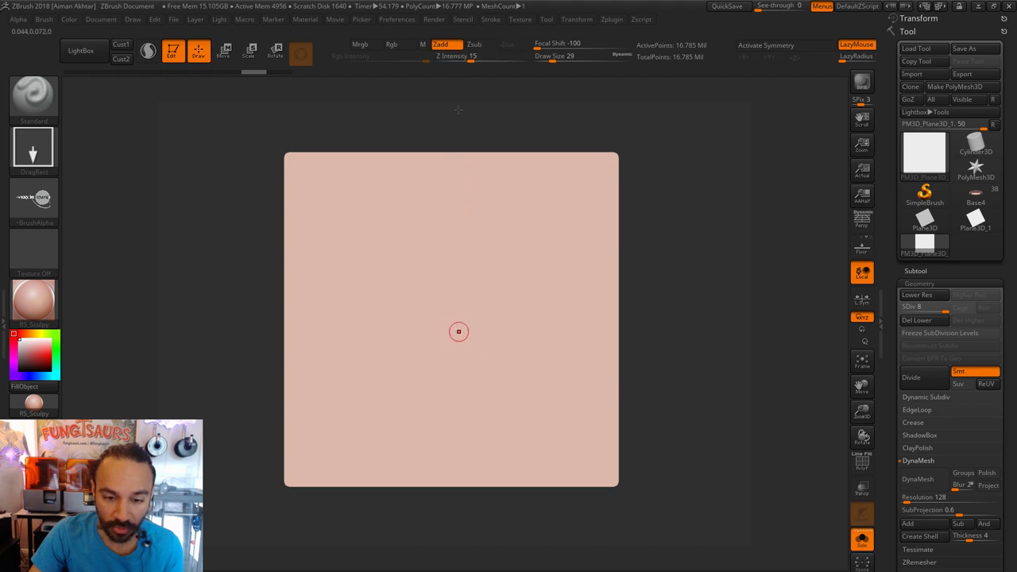
pyautogui.moveTo(458, 331); pyautogui.dragTo(457, 114)
pyautogui.moveTo(481, 373); pyautogui.dragTo(505, 515)
pyautogui.moveTo(438, 195); pyautogui.dragTo(460, 515)
pyautogui.hotkey('ctrl', 'z')
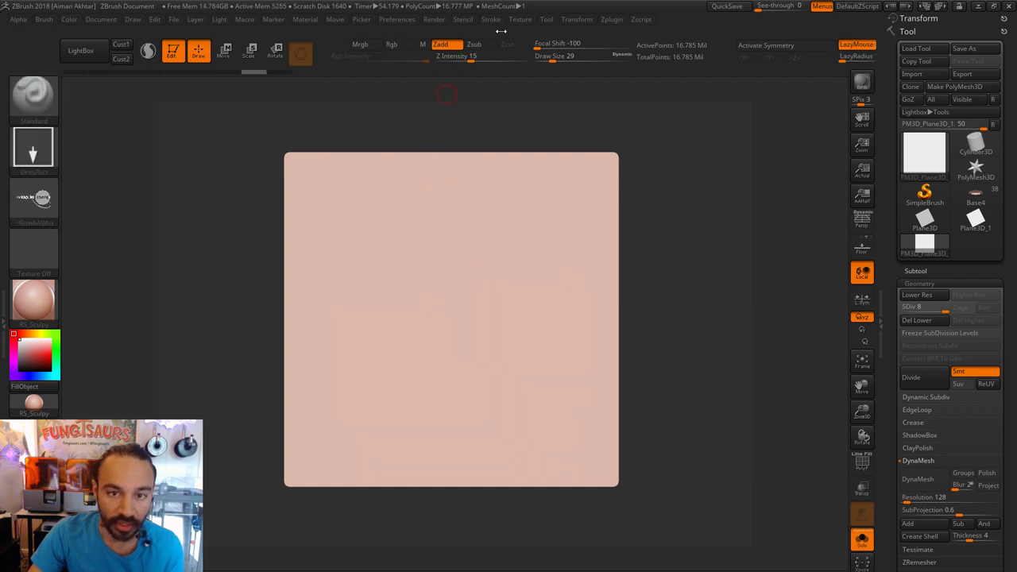
# Flip the logo alpha horizontally and stamp it as a raised relief across the middle of the plane, checking it from several angles.
pyautogui.click(17, 19)
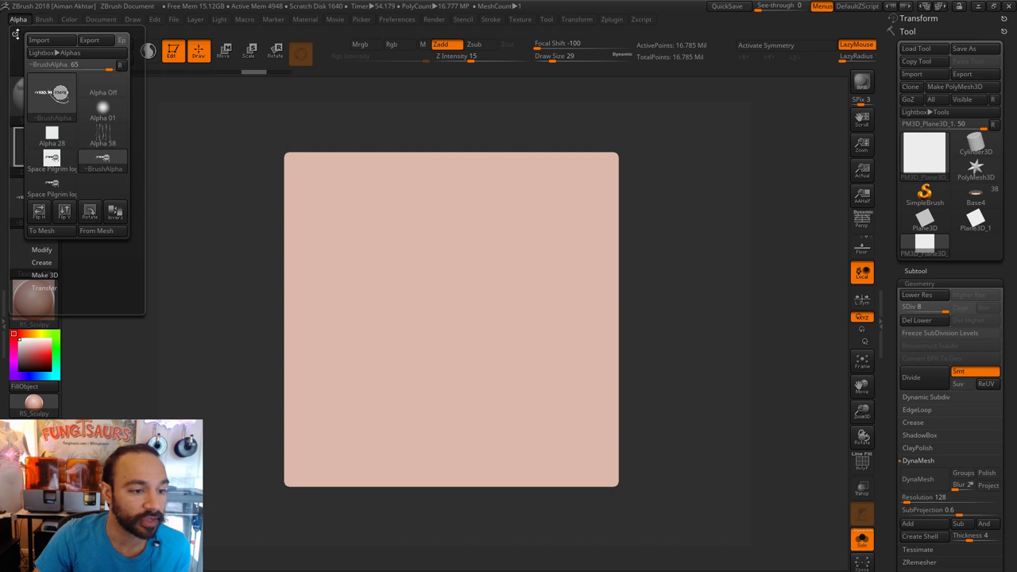
pyautogui.click(38, 211)
pyautogui.moveTo(447, 323)
pyautogui.mouseDown()
pyautogui.moveTo(433, 18)
pyautogui.moveTo(449, 55)
pyautogui.mouseUp()
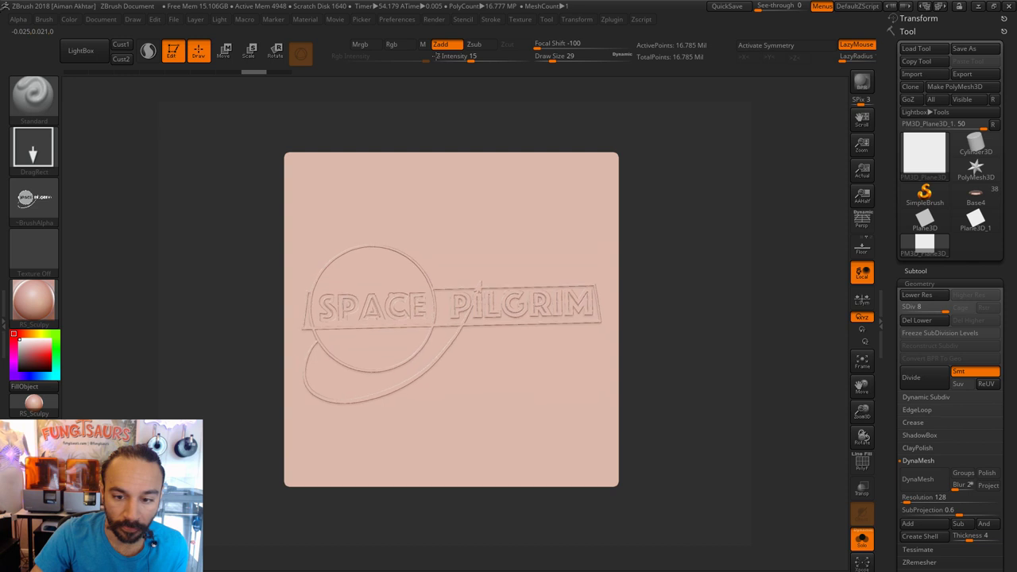
pyautogui.moveTo(438, 57); pyautogui.dragTo(437, 57)
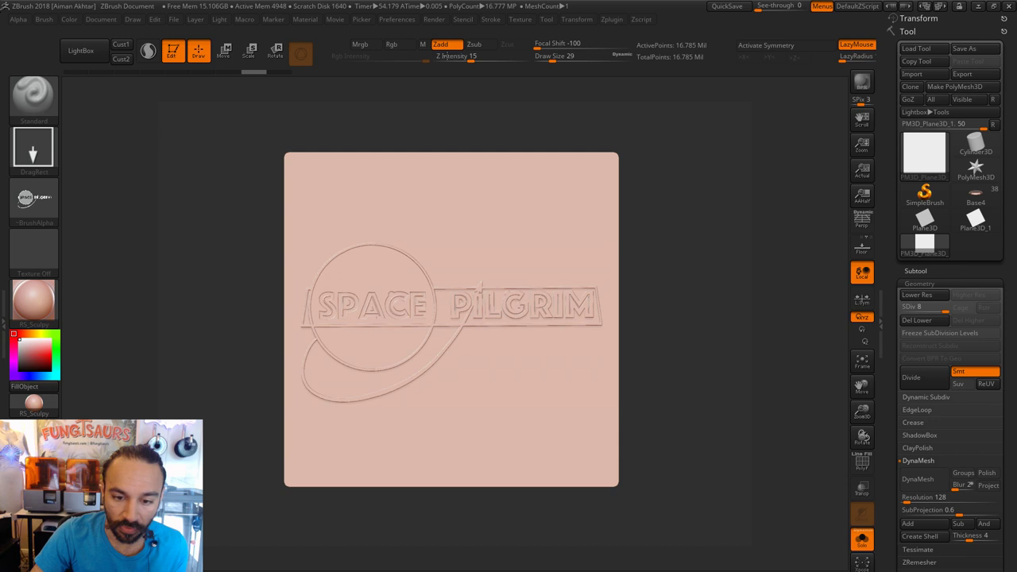
pyautogui.moveTo(638, 322); pyautogui.dragTo(524, 309)
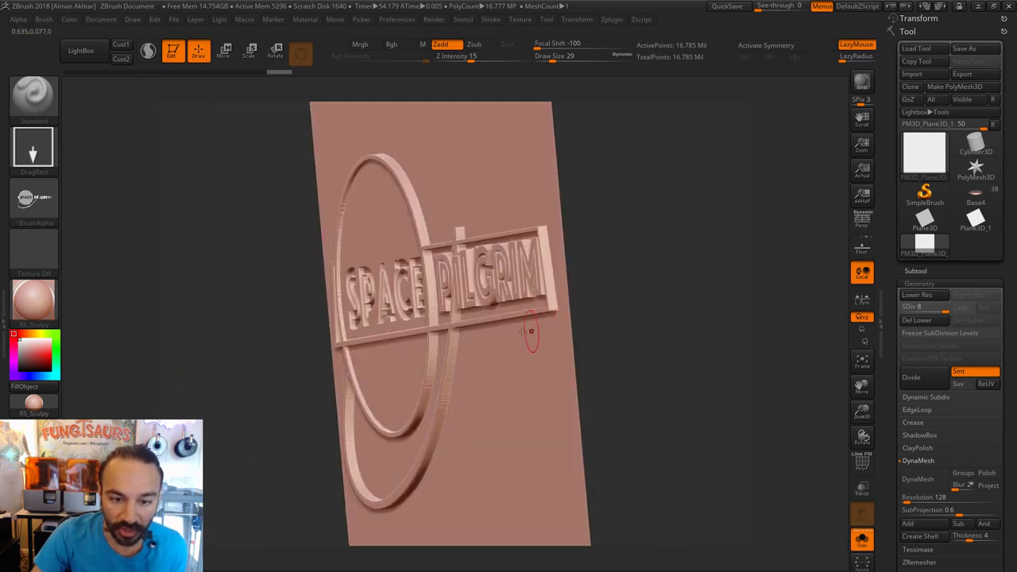
pyautogui.moveTo(547, 350); pyautogui.dragTo(716, 359)
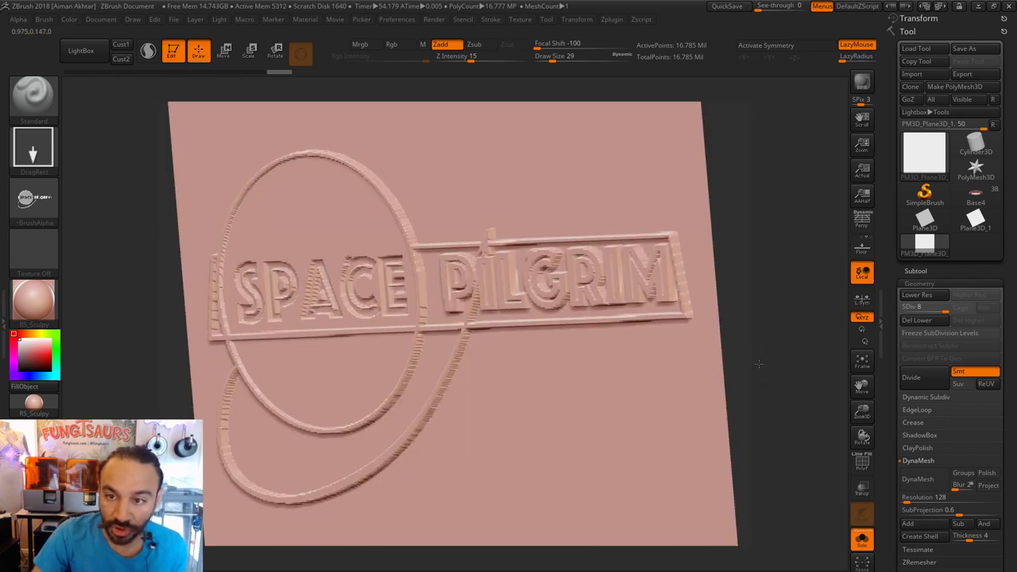
pyautogui.press('f')
pyautogui.moveTo(691, 244); pyautogui.dragTo(697, 247)
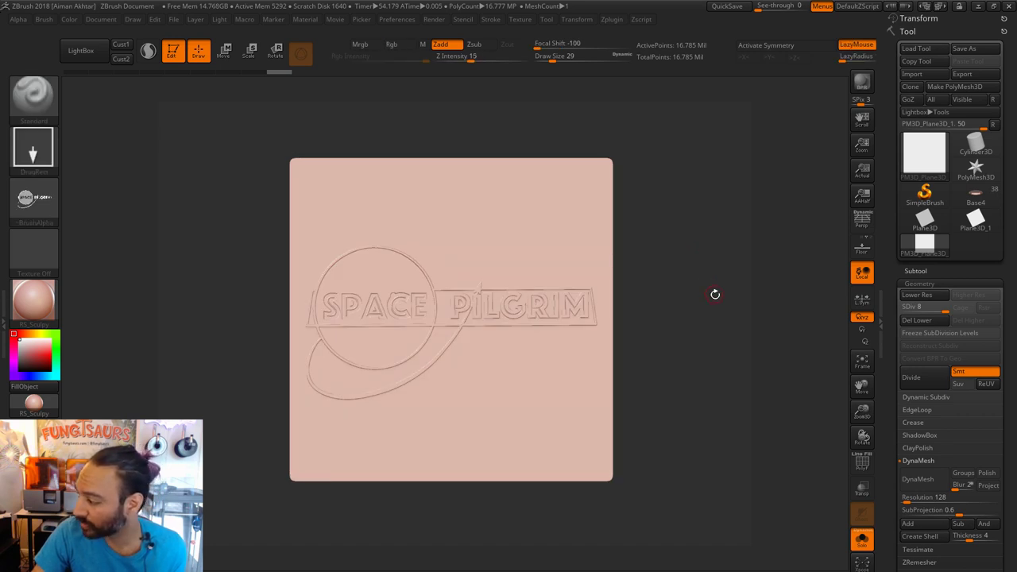
pyautogui.moveTo(666, 326); pyautogui.dragTo(787, 297)
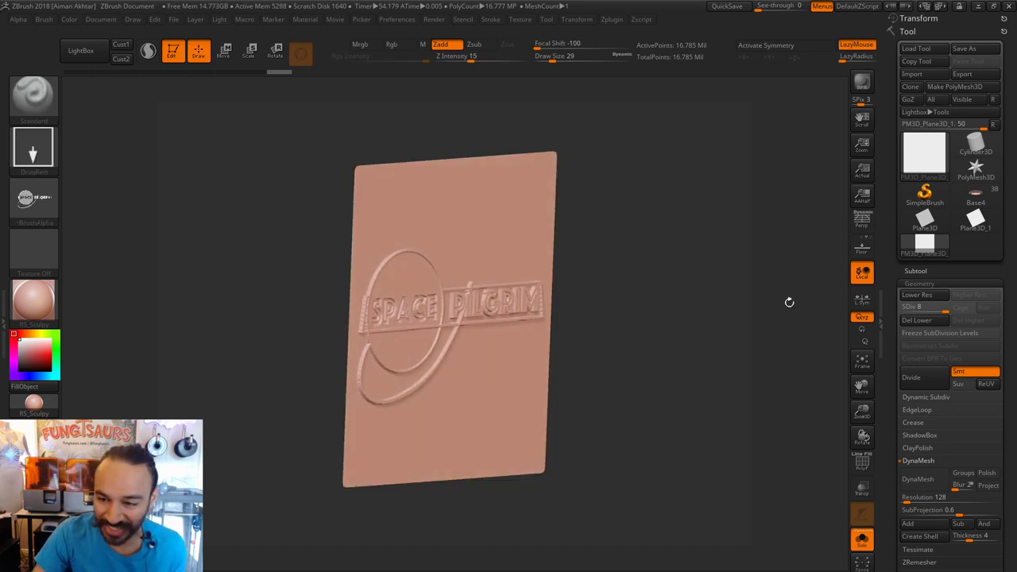
# Switch to the Base4 tool and save it as Logan_15 in the folder holding the earlier Logan versions.
pyautogui.click(962, 197)
pyautogui.click(964, 48)
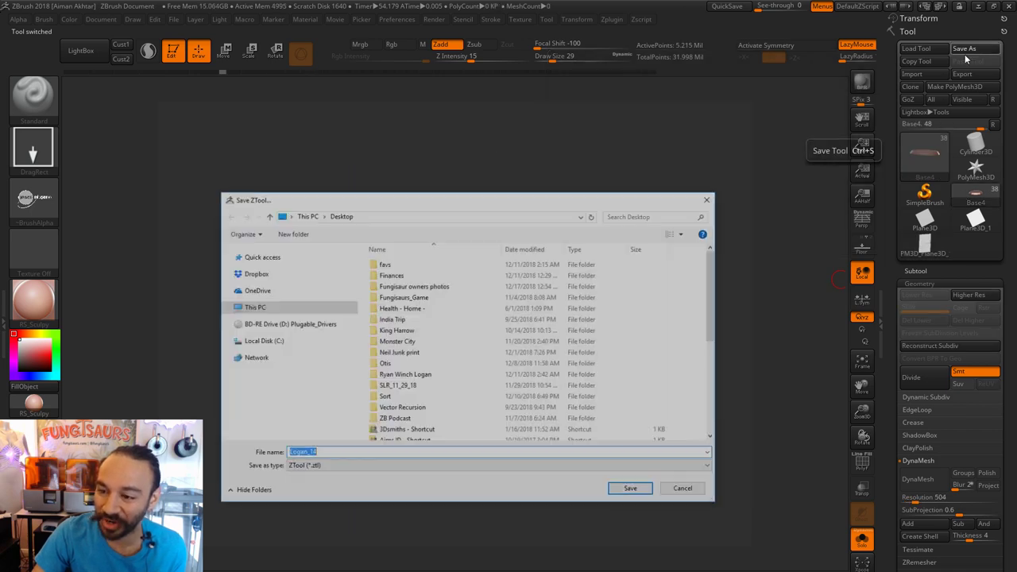
pyautogui.click(366, 454)
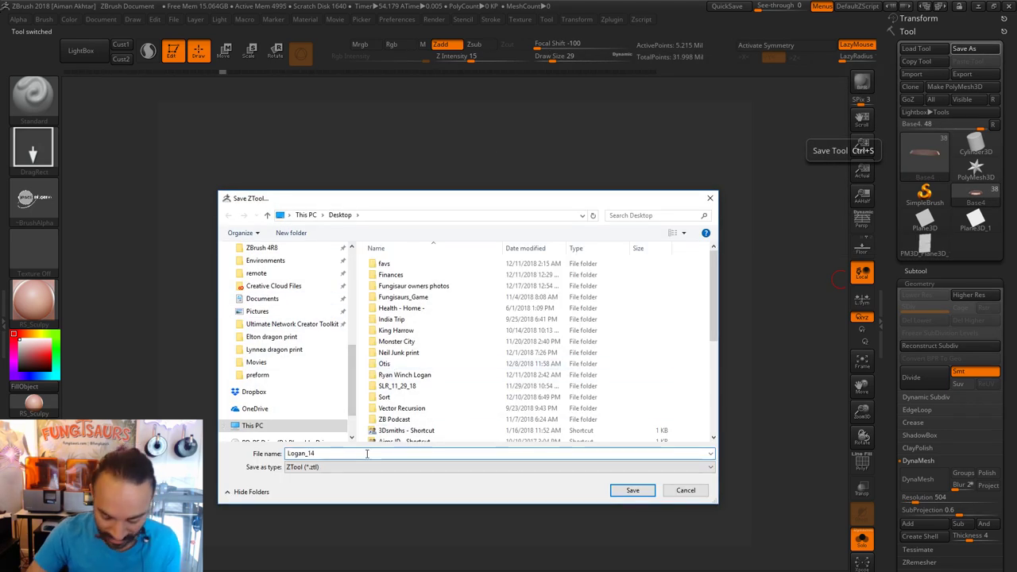
pyautogui.write('5')
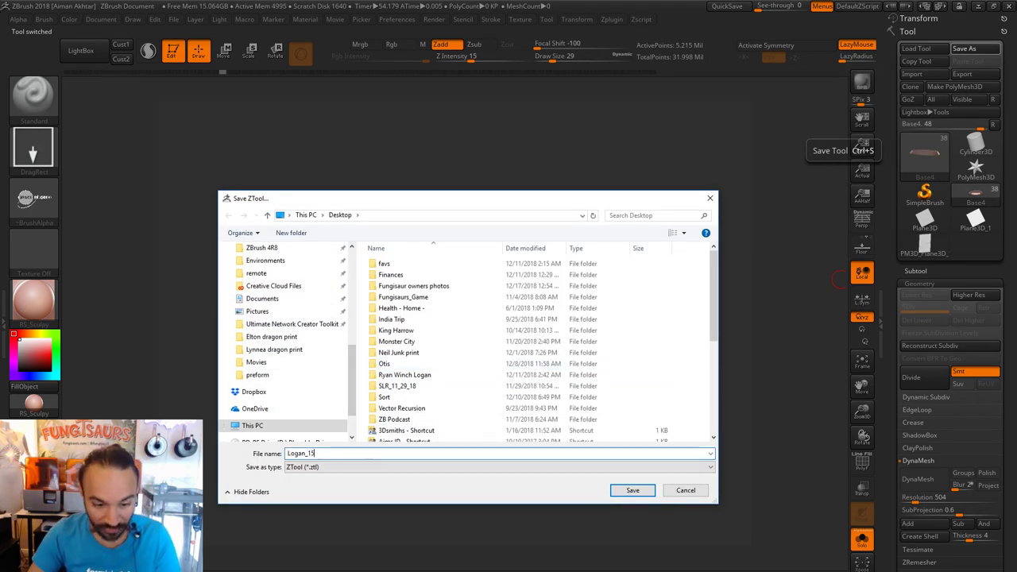
pyautogui.click(409, 308)
pyautogui.press('r')
pyautogui.doubleClick(410, 377)
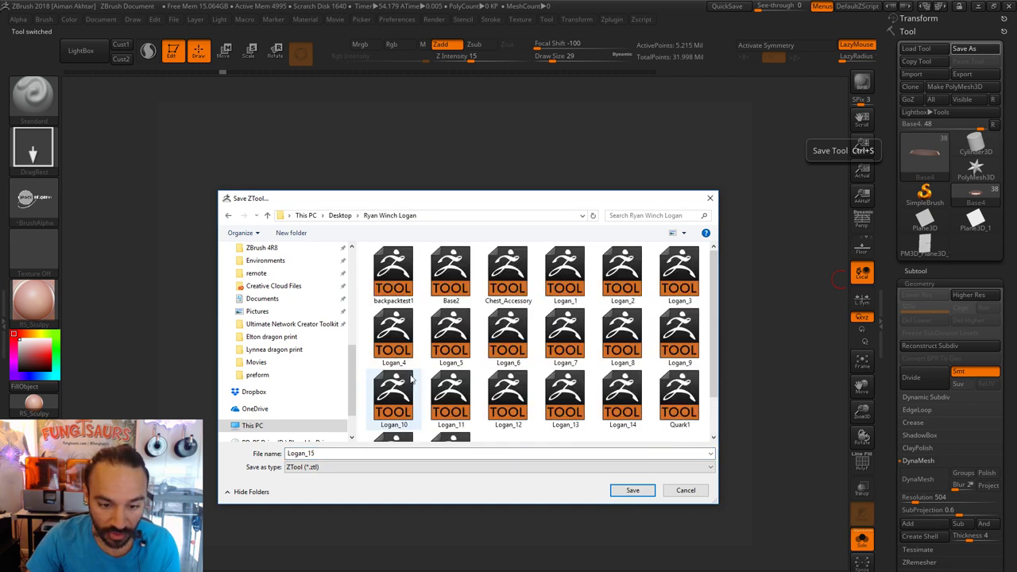
pyautogui.click(633, 490)
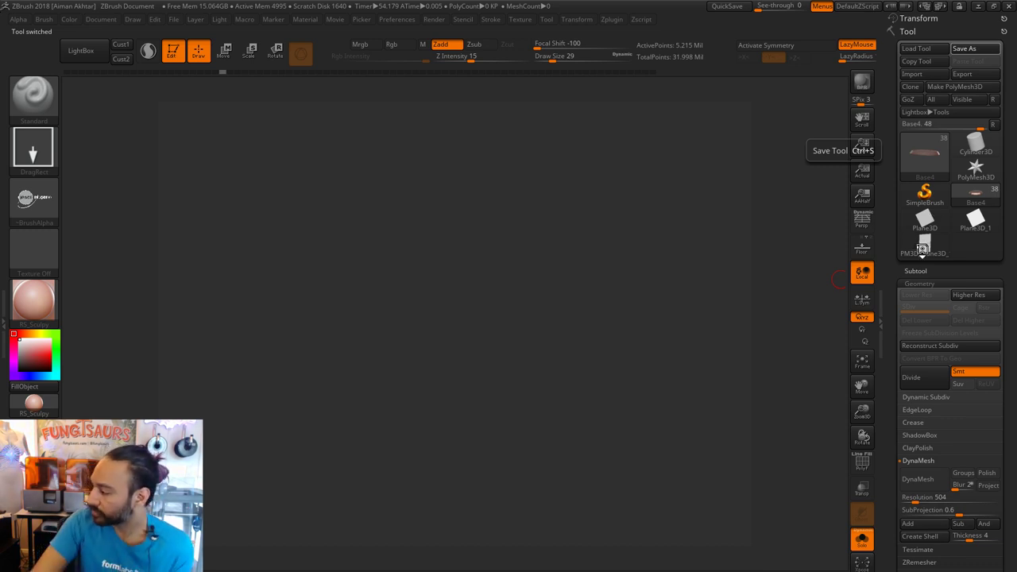
# Switch back to the plane with the raised logo and draw it large on the canvas.
pyautogui.click(921, 248)
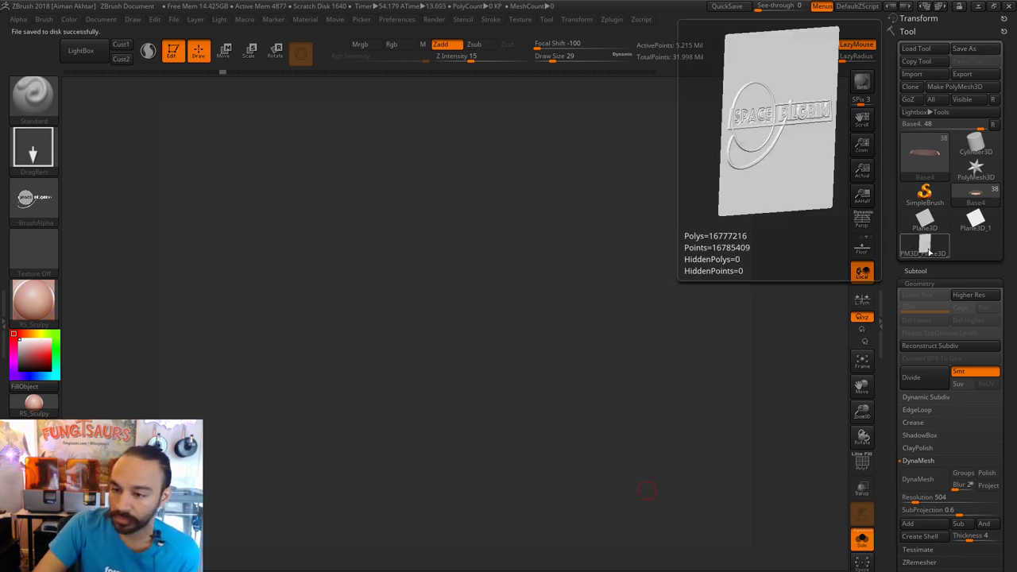
pyautogui.moveTo(751, 358); pyautogui.dragTo(818, 405)
# Try DynaMesh at resolution 128 on the logo plane with its subdivision levels frozen, inspect the lettering, and undo the remesh.
pyautogui.scroll(-2, 1012, 558)
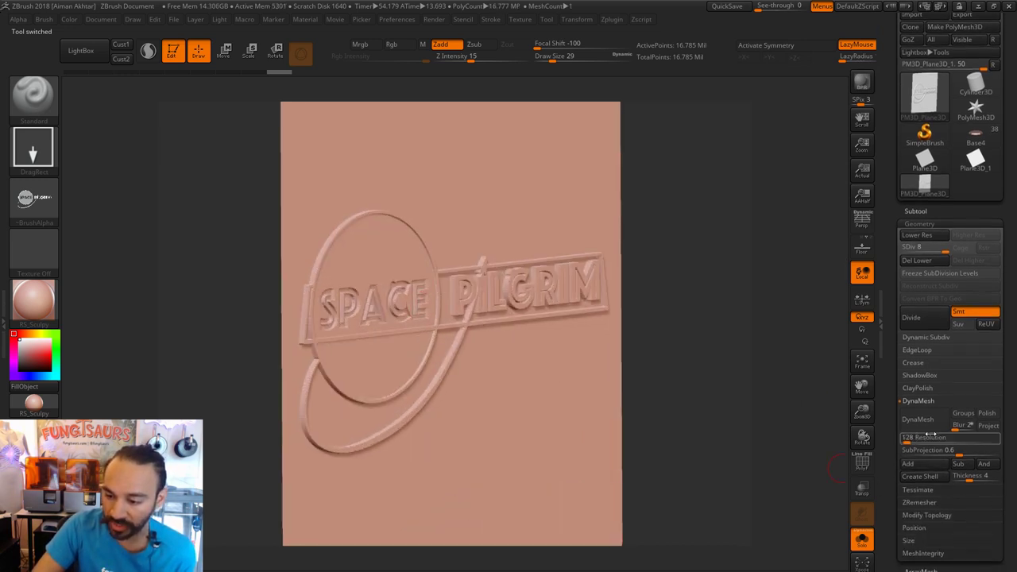
pyautogui.click(917, 420)
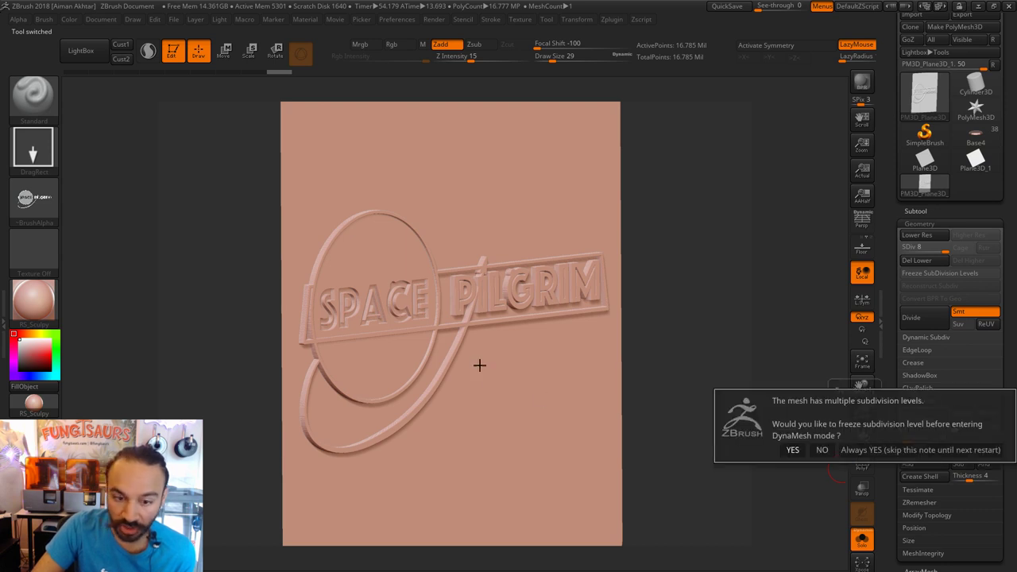
pyautogui.click(791, 450)
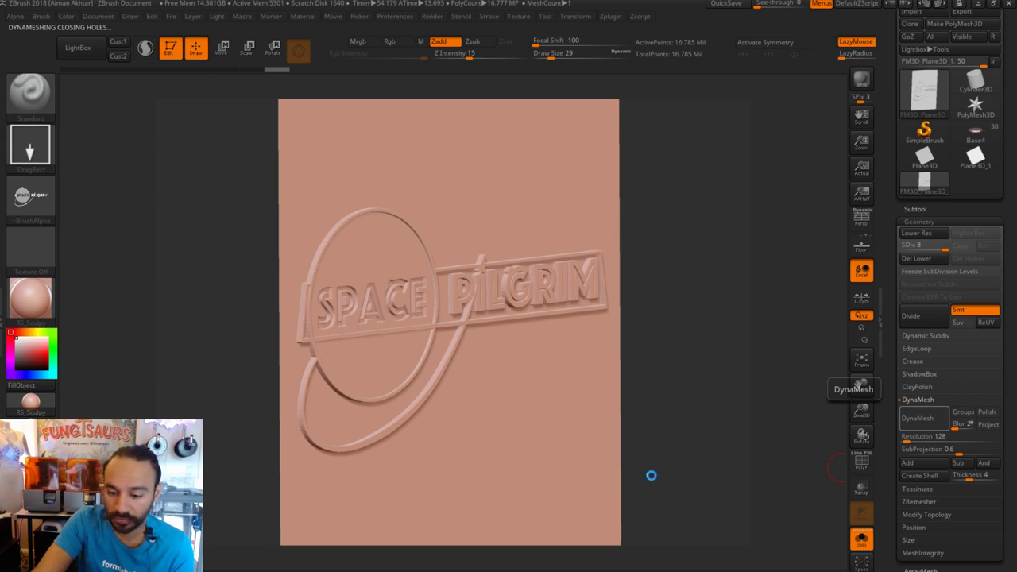
pyautogui.moveTo(841, 570)
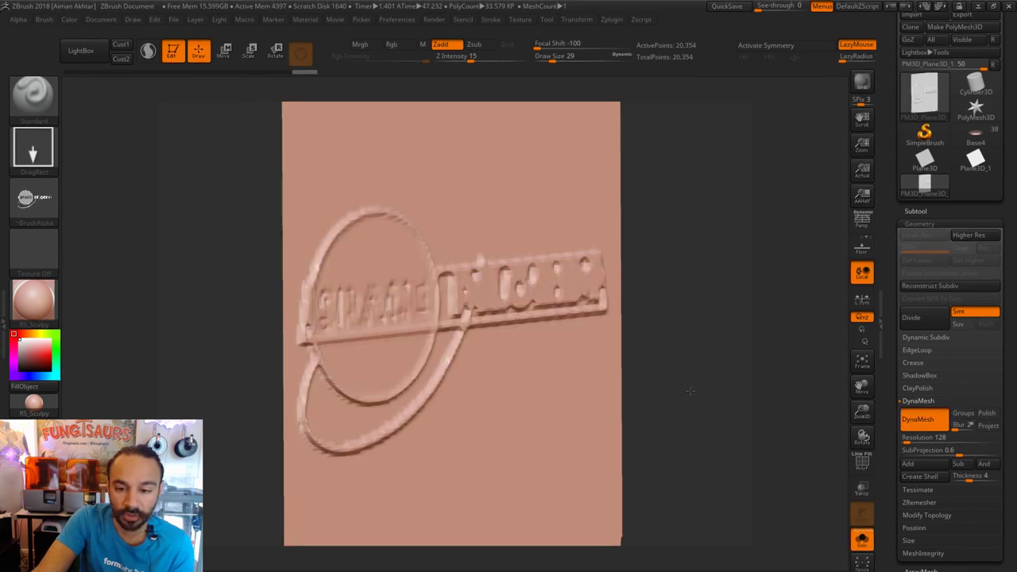
pyautogui.moveTo(701, 381); pyautogui.dragTo(479, 341)
pyautogui.moveTo(782, 316); pyautogui.dragTo(709, 320)
pyautogui.press('shift')
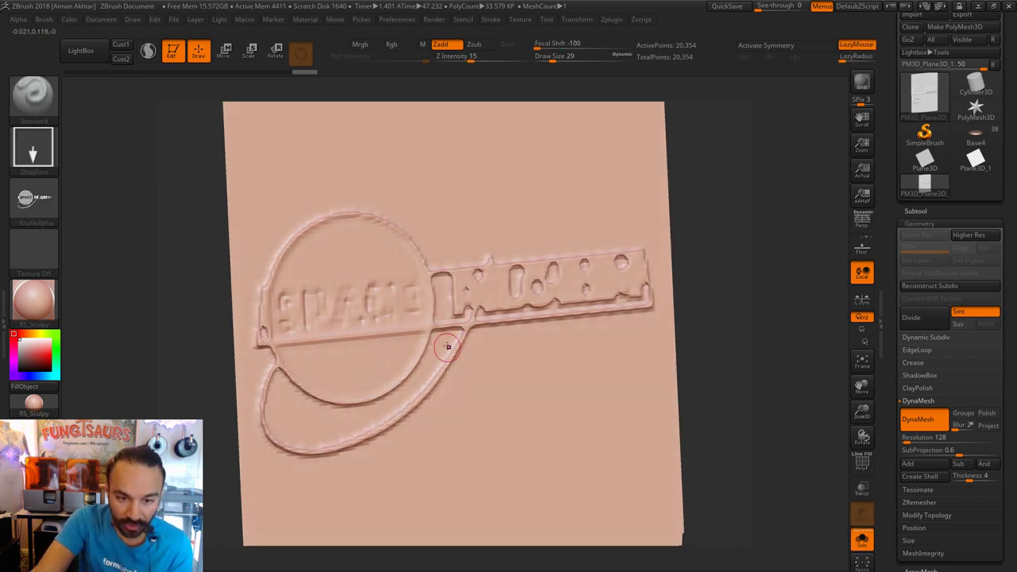
pyautogui.moveTo(696, 354); pyautogui.dragTo(709, 359)
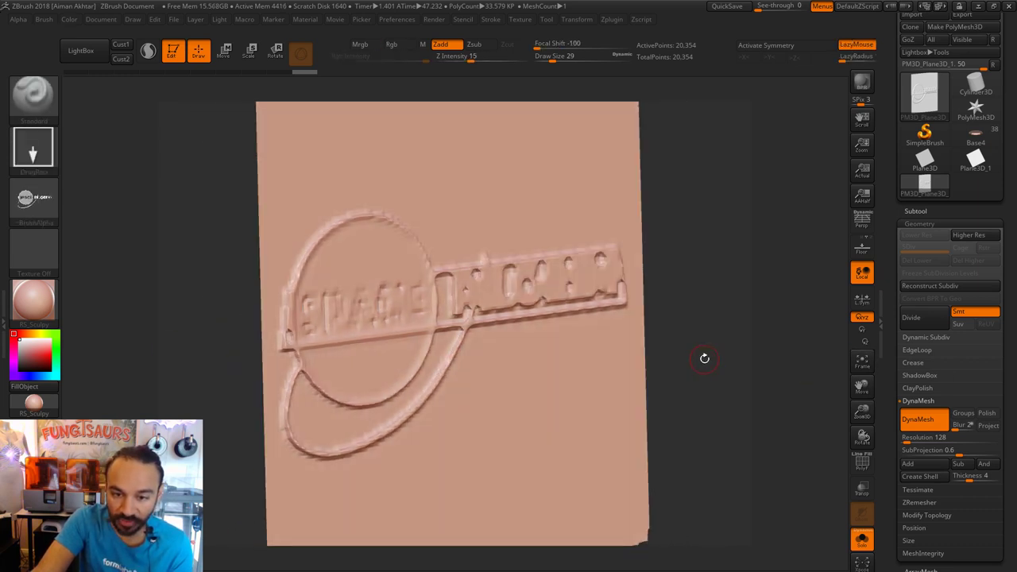
pyautogui.press('ctrl')
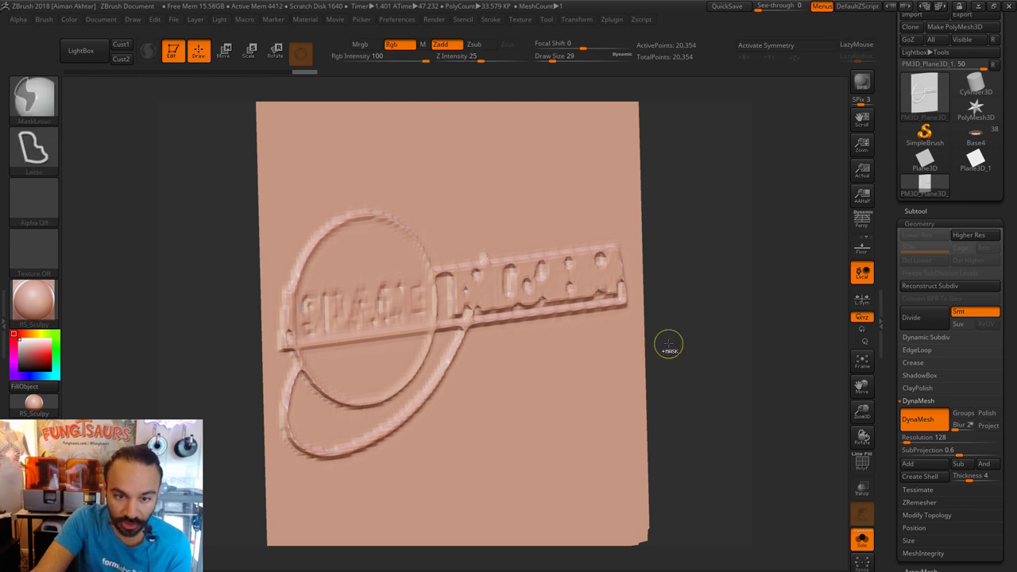
pyautogui.hotkey('ctrl', 'z')
# Delete the logo plane's lower subdivision levels, keeping only the highest one.
pyautogui.moveTo(744, 392); pyautogui.dragTo(1013, 290)
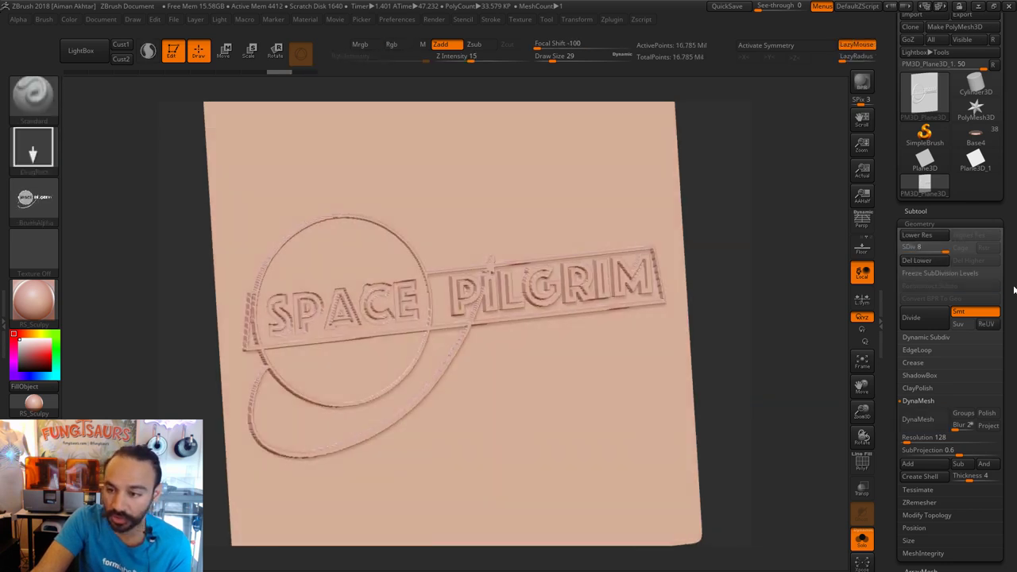
pyautogui.click(920, 260)
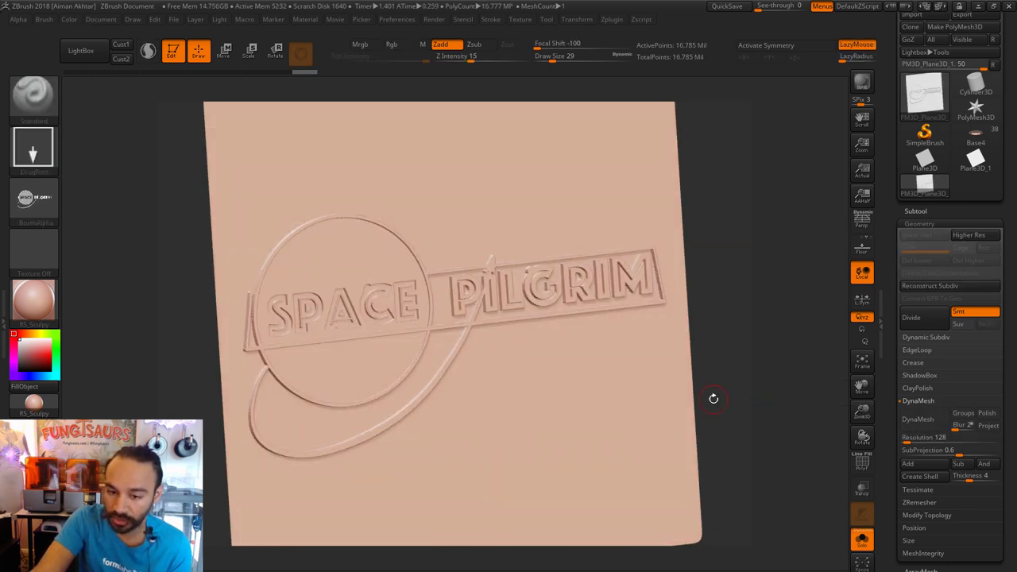
pyautogui.keyDown('shift'); pyautogui.moveTo(712, 399); pyautogui.dragTo(703, 431); pyautogui.keyUp('shift')
pyautogui.press('f')
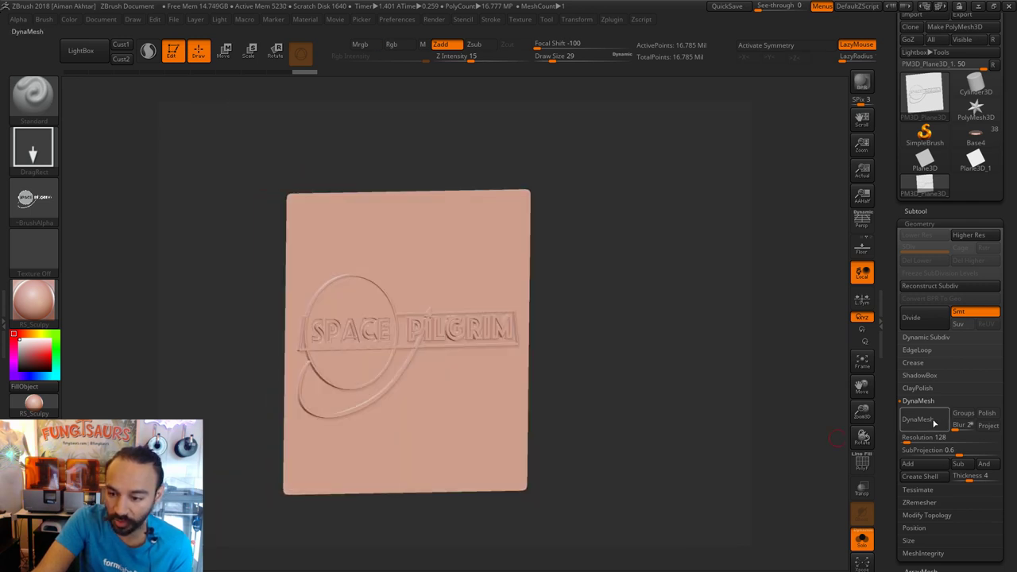
# Try DynaMesh at resolution 128 on the plane without subdivision levels, inspect the lettering, and undo the remesh.
pyautogui.click(902, 419)
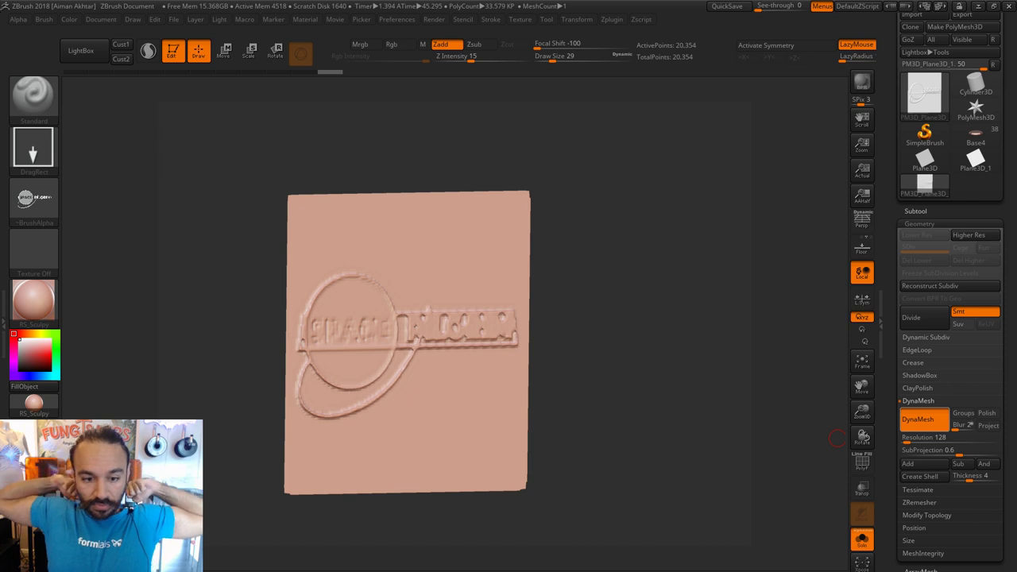
pyautogui.moveTo(738, 299); pyautogui.dragTo(699, 308)
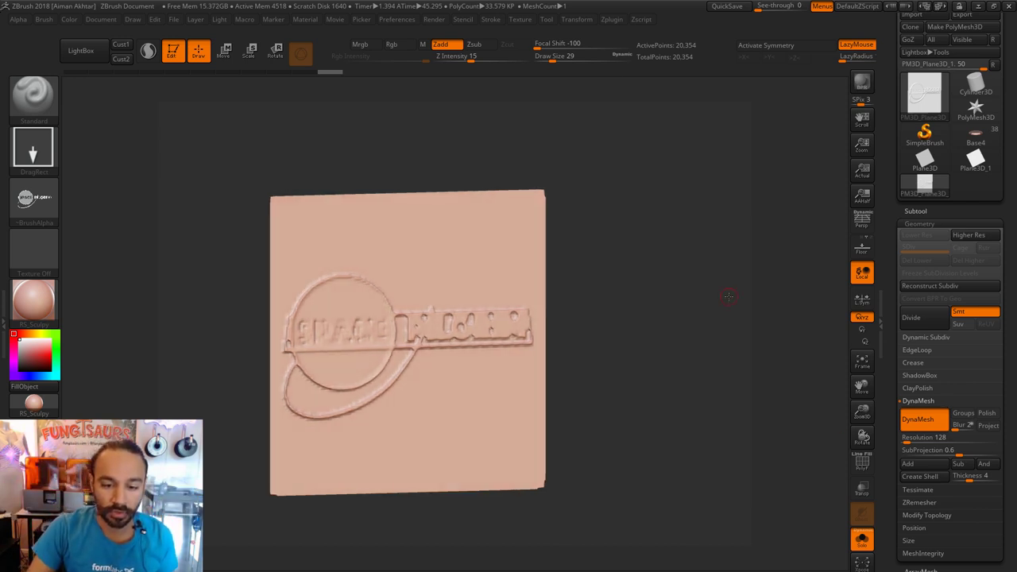
pyautogui.moveTo(624, 363); pyautogui.dragTo(584, 358)
pyautogui.hotkey('ctrl', 'z')
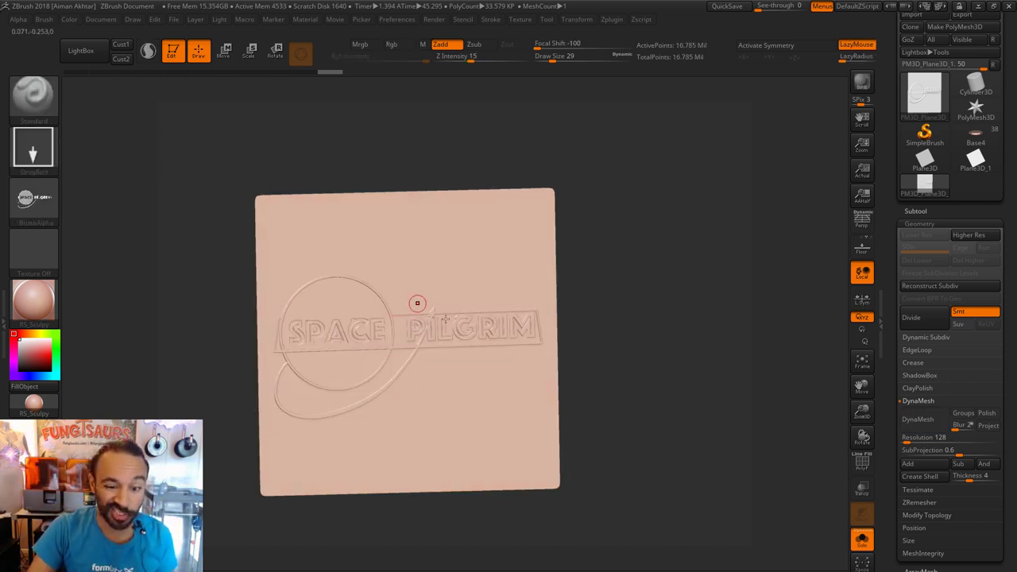
# Set the DynaMesh resolution to 2000 and remesh the logo plane.
pyautogui.click(907, 437)
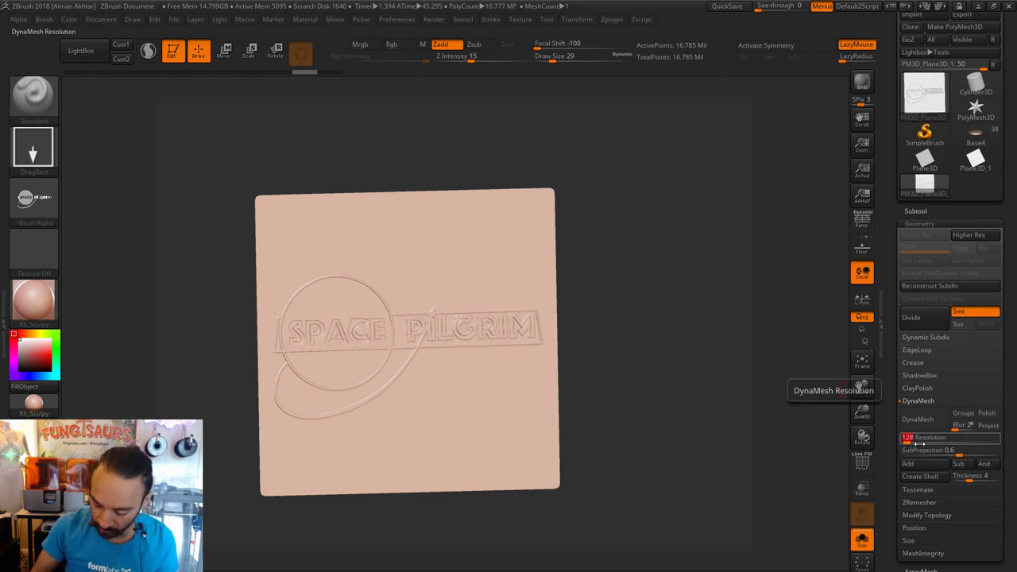
pyautogui.write('4096')
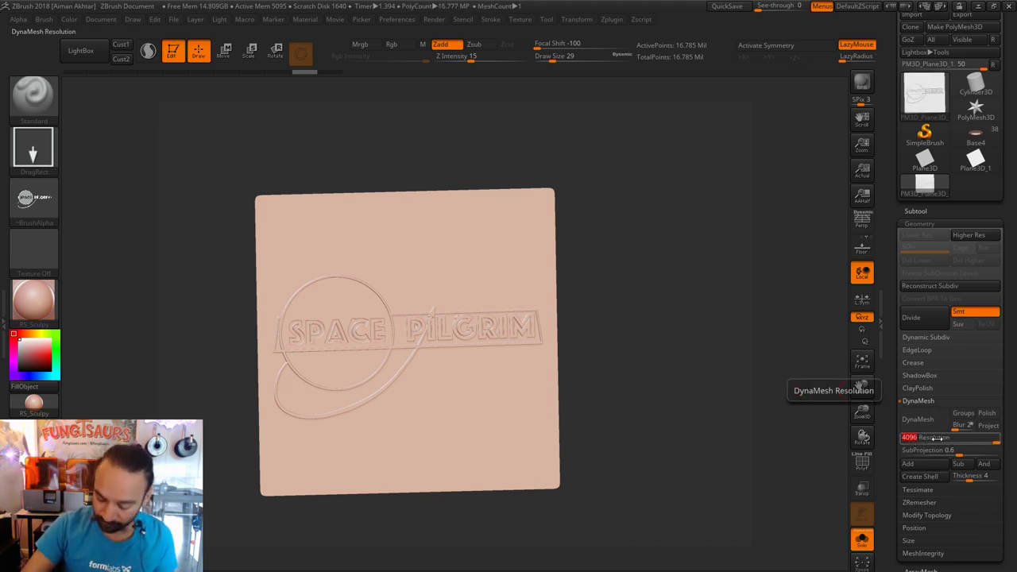
pyautogui.press('BackSpace')
pyautogui.press('BackSpace')
pyautogui.press('BackSpace')
pyautogui.press('BackSpace')
pyautogui.write('2000')
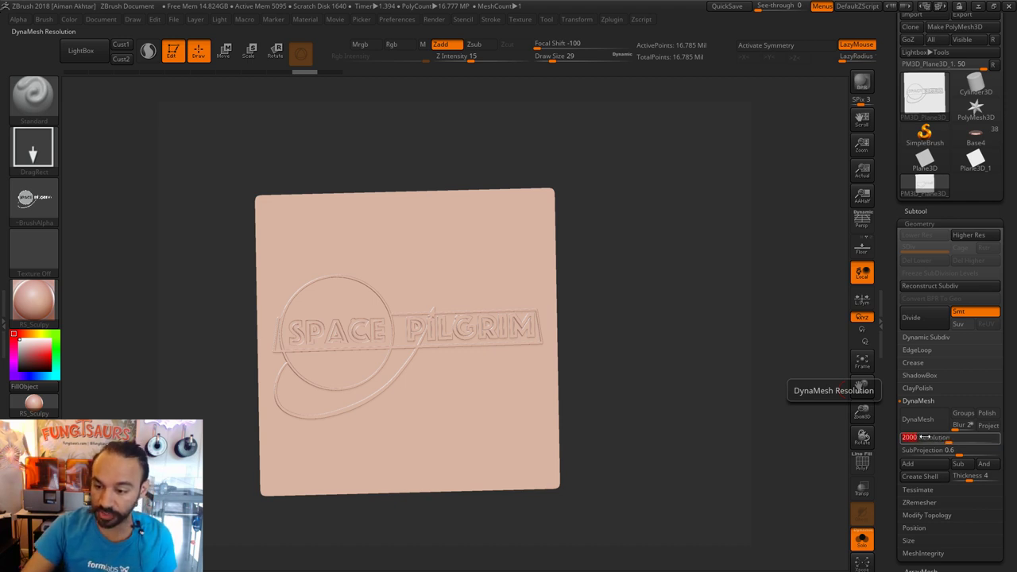
pyautogui.click(917, 418)
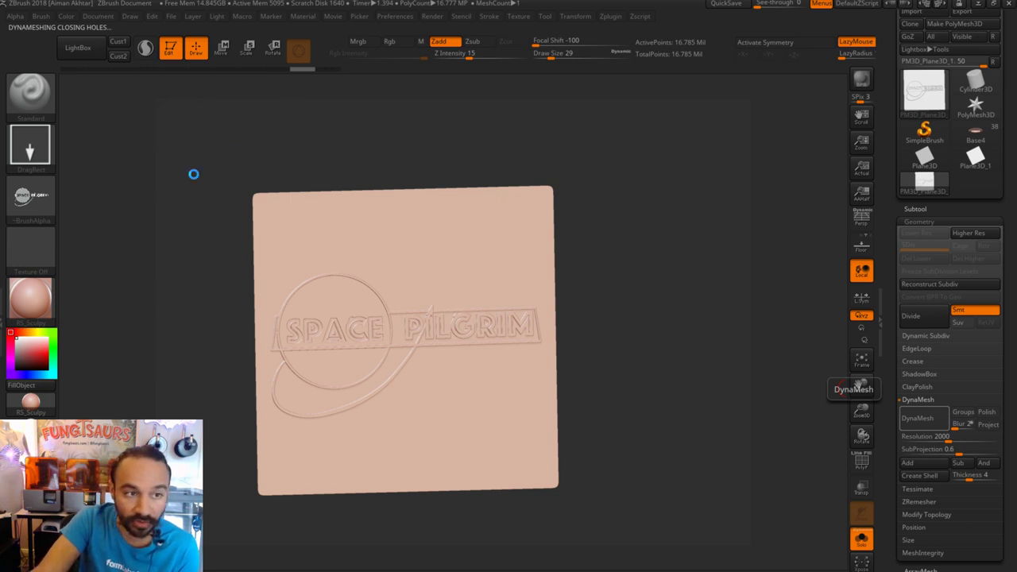
pyautogui.moveTo(1016, 67); pyautogui.dragTo(488, 104)
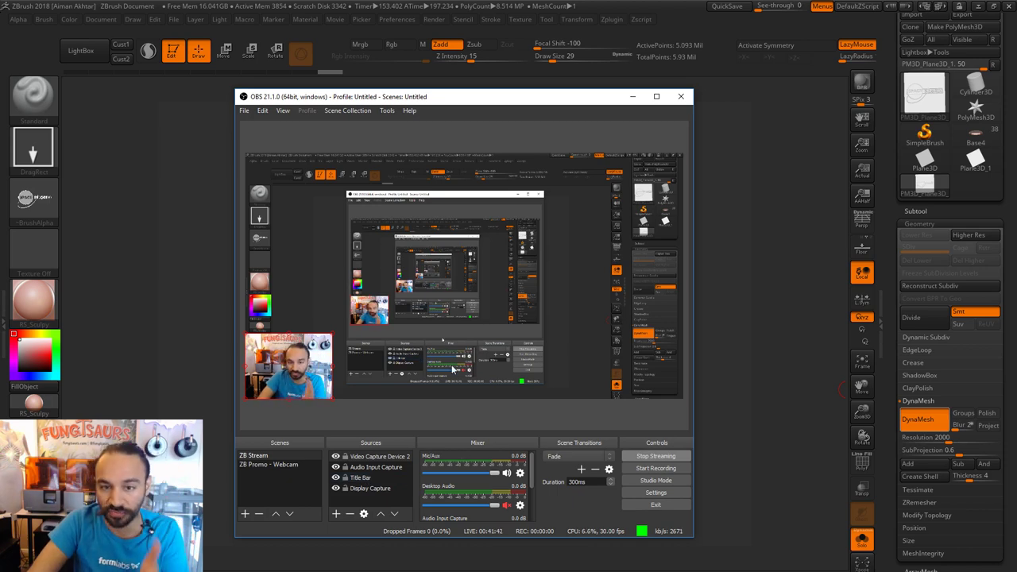
pyautogui.moveTo(457, 104); pyautogui.dragTo(1016, 127)
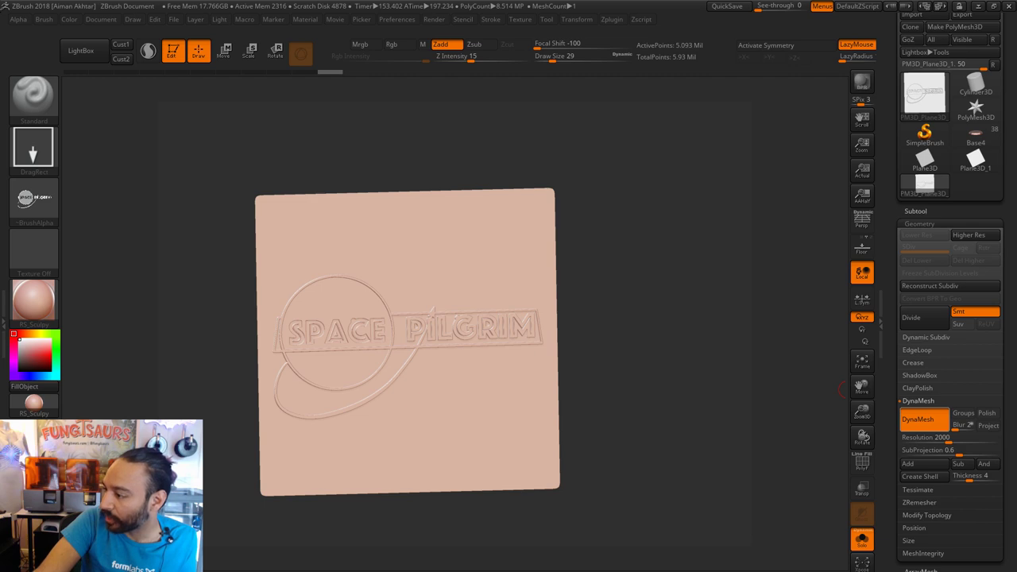
# Switch to OBS and add a new audio output capture source named "Audio Output Capture - music".
pyautogui.moveTo(1016, 54); pyautogui.dragTo(514, 54)
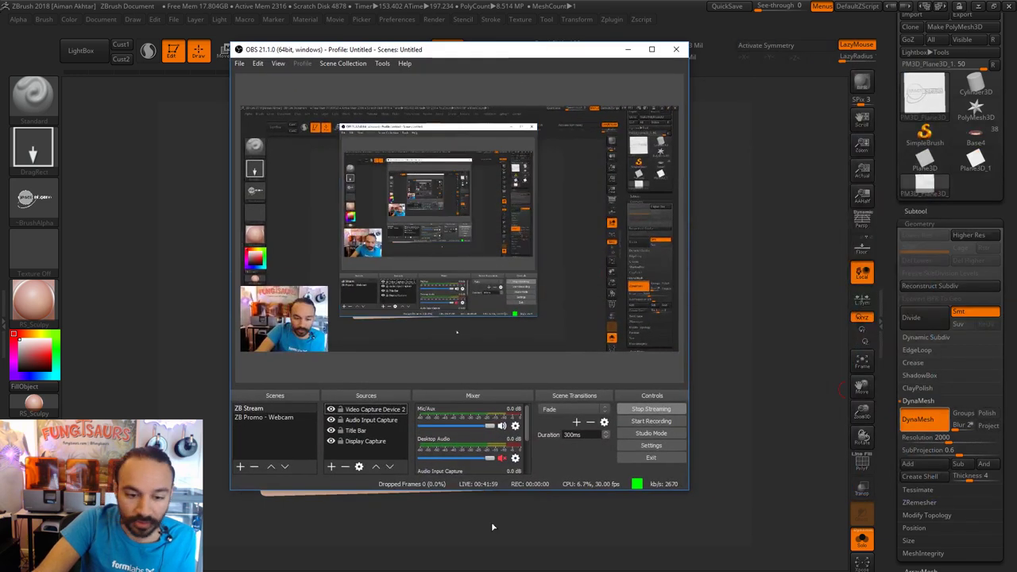
pyautogui.rightClick(349, 451)
pyautogui.moveTo(372, 456)
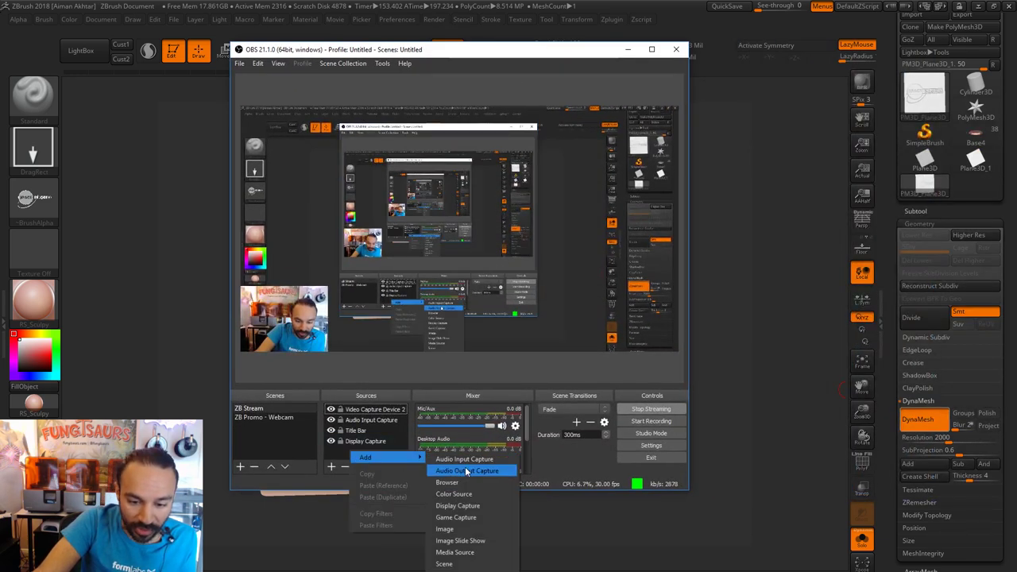
pyautogui.click(465, 472)
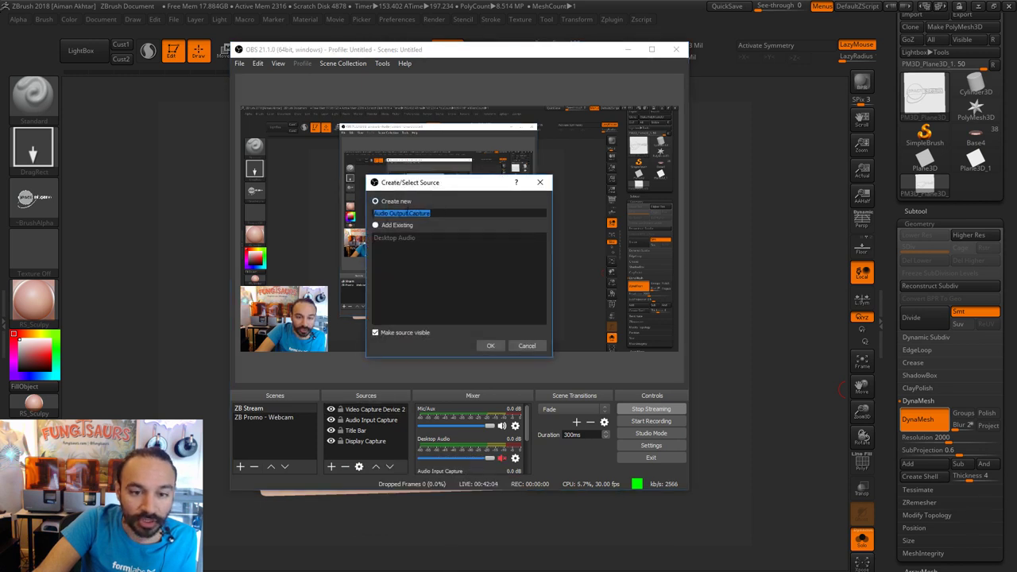
pyautogui.click(453, 213)
pyautogui.write('-')
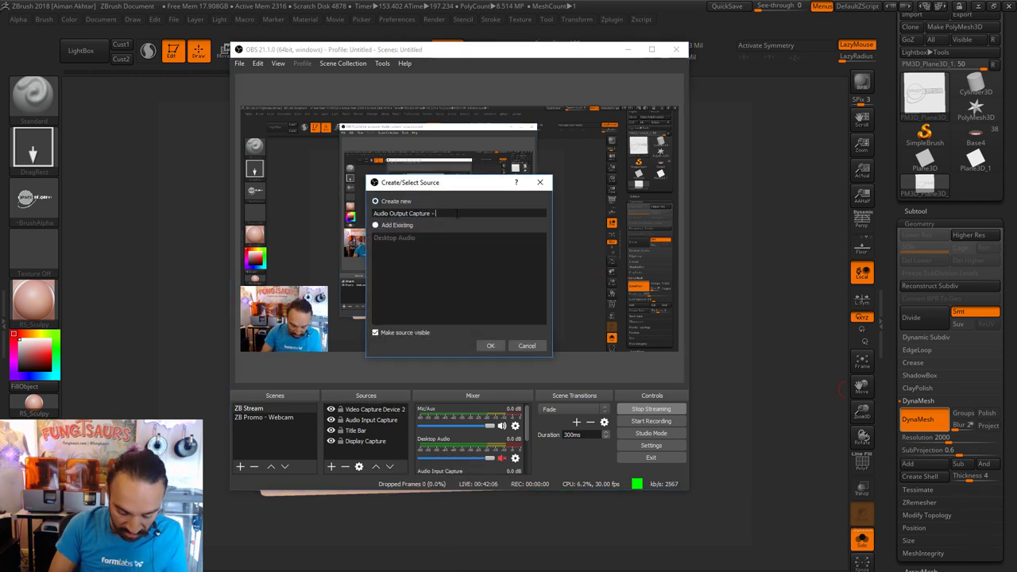
pyautogui.write(' music')
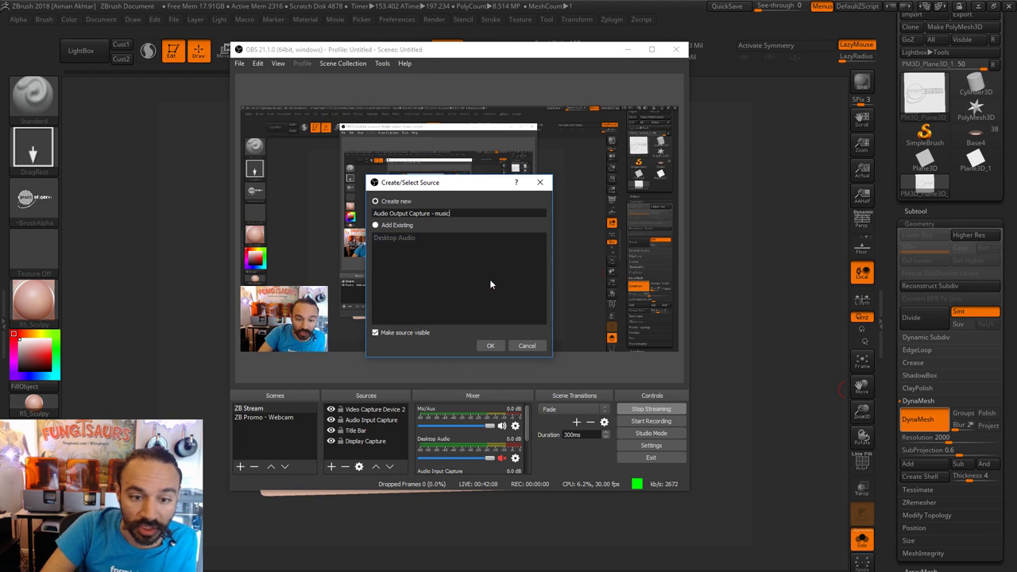
pyautogui.click(491, 345)
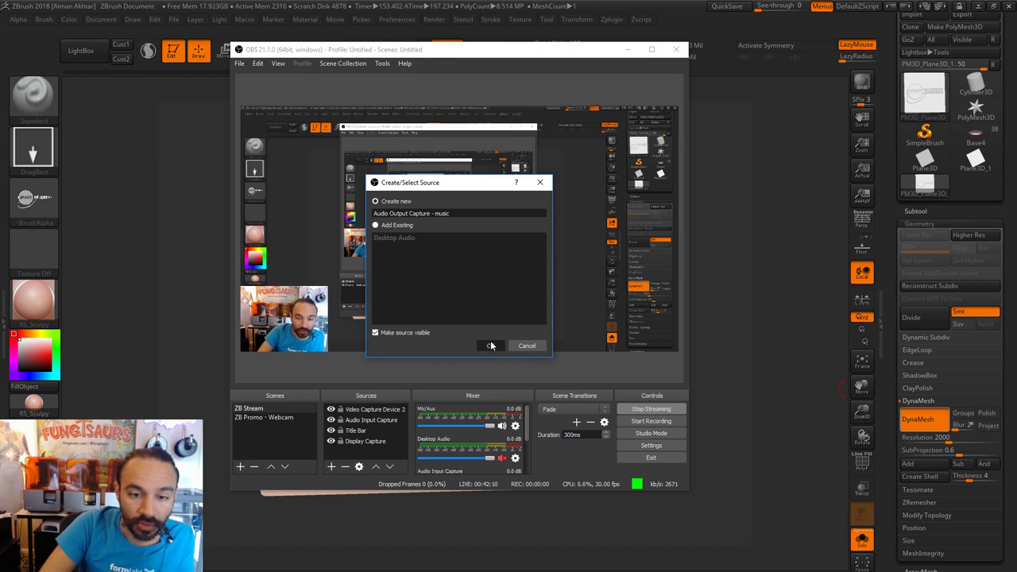
# Check the system's playback devices, set the music source's device to 2757 (NVIDIA High Definition Audio), and return to ZBrush.
pyautogui.click(397, 335)
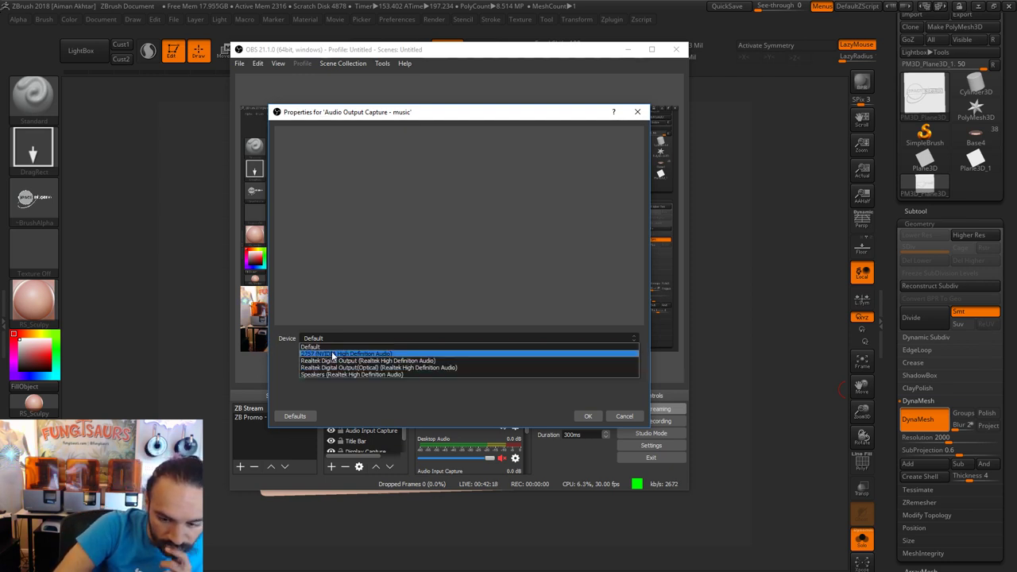
pyautogui.hotkey('alt', 'Tab')
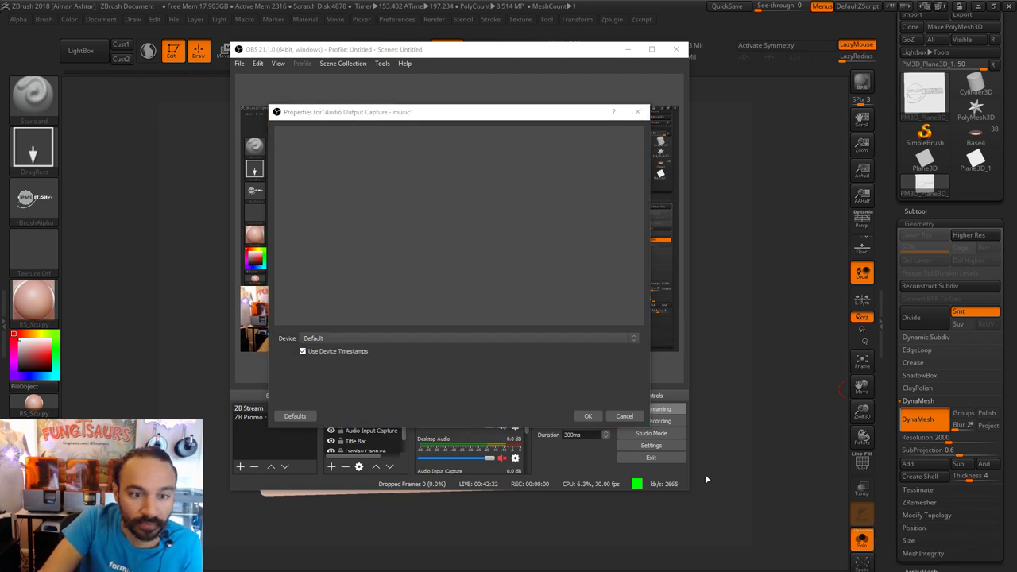
pyautogui.click(79, 82)
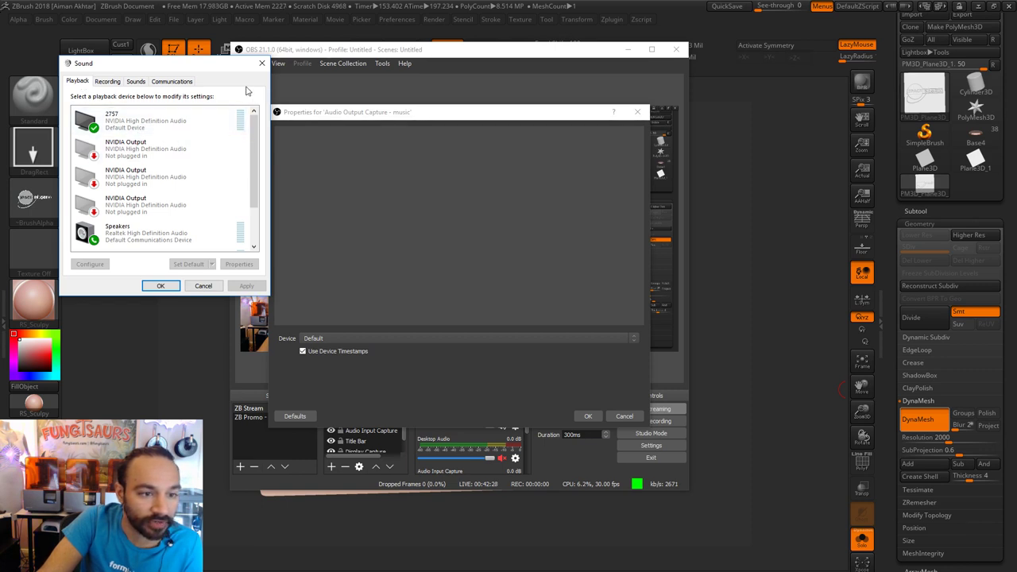
pyautogui.click(262, 63)
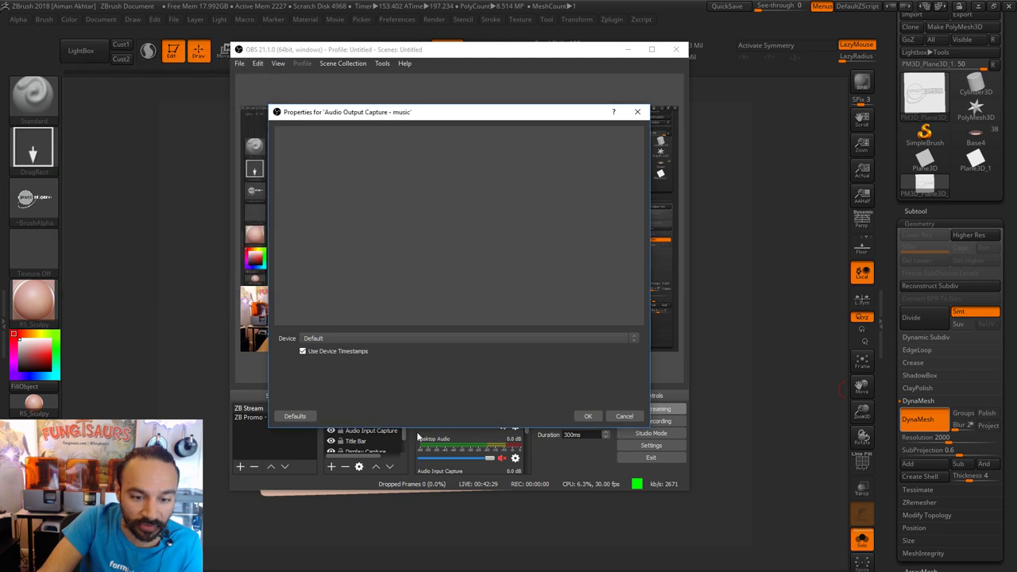
pyautogui.click(366, 339)
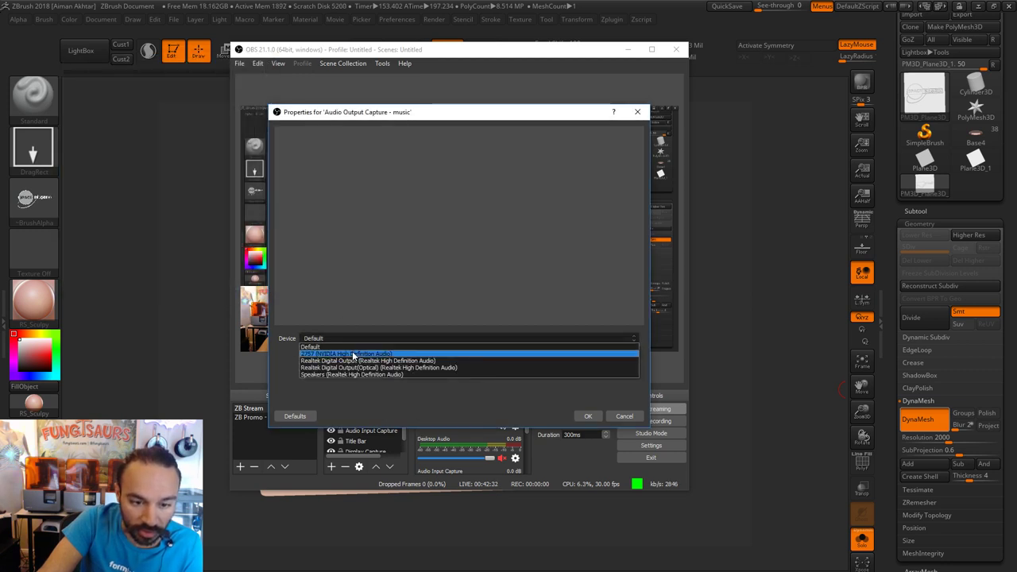
pyautogui.click(352, 353)
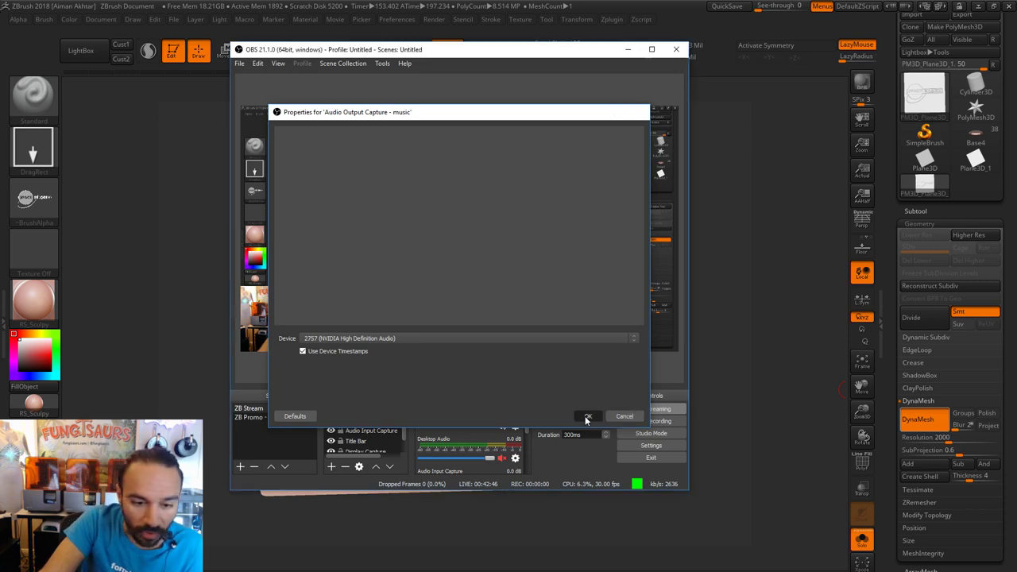
pyautogui.click(587, 416)
pyautogui.moveTo(404, 54); pyautogui.dragTo(1016, 54)
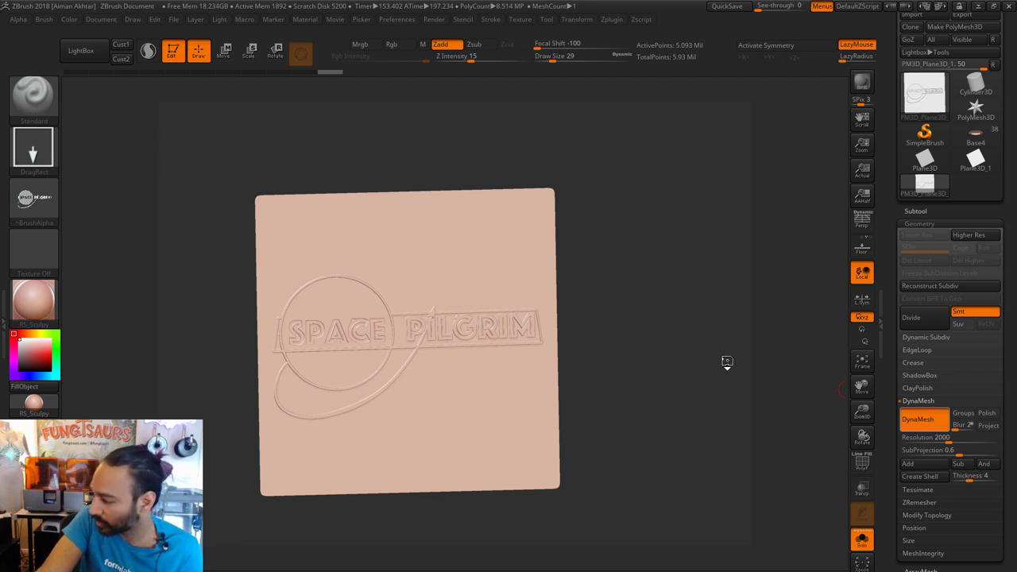
# Examine the remeshed logo plane's wireframe density and the lettering detail up close.
pyautogui.moveTo(724, 358); pyautogui.dragTo(645, 380)
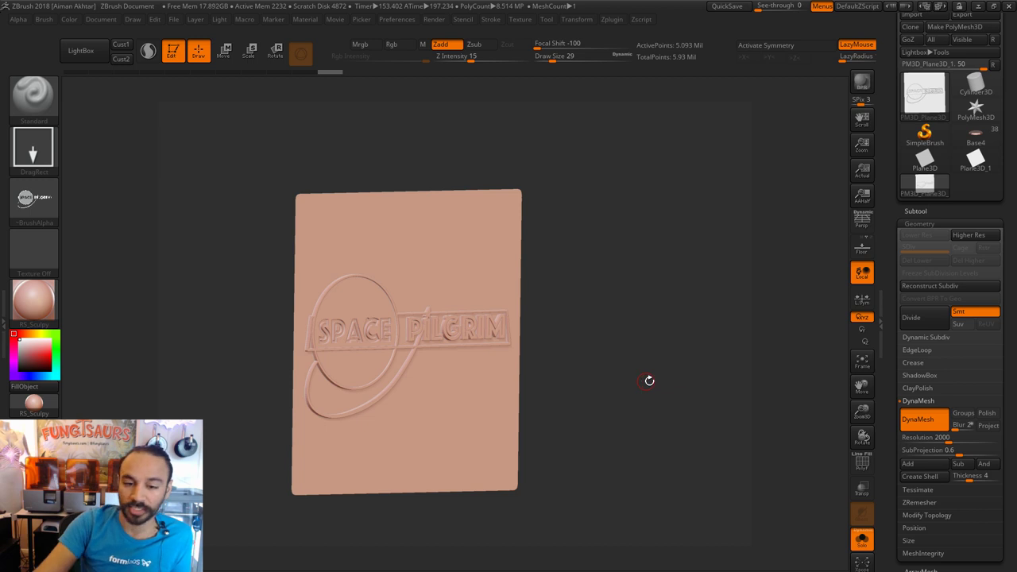
pyautogui.moveTo(649, 382)
pyautogui.mouseDown()
pyautogui.moveTo(696, 376)
pyautogui.moveTo(647, 385)
pyautogui.mouseUp()
pyautogui.click(873, 474)
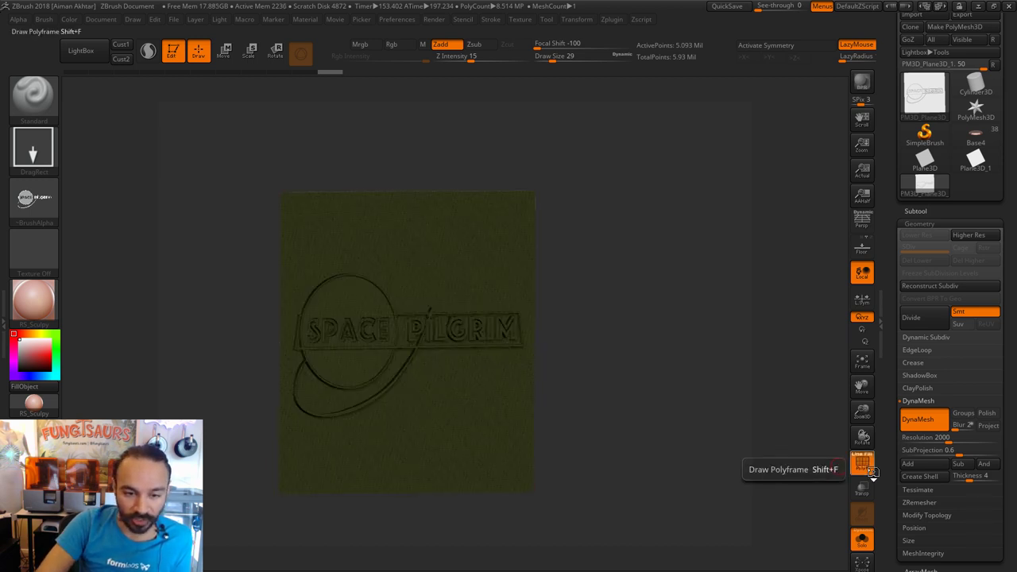
pyautogui.moveTo(667, 440); pyautogui.dragTo(672, 442)
pyautogui.click(860, 467)
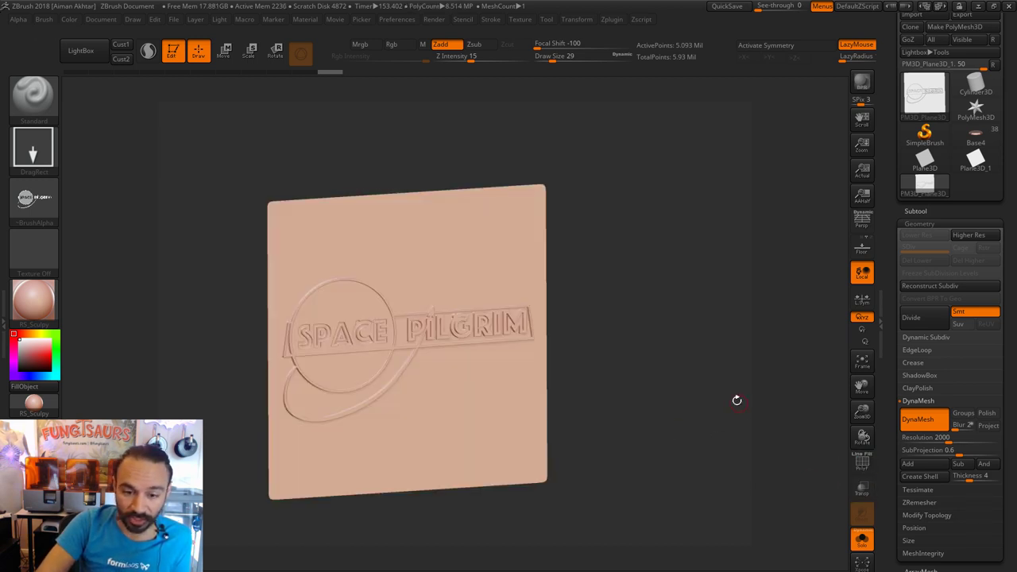
pyautogui.keyDown('alt'); pyautogui.moveTo(735, 400); pyautogui.dragTo(645, 431); pyautogui.keyUp('alt')
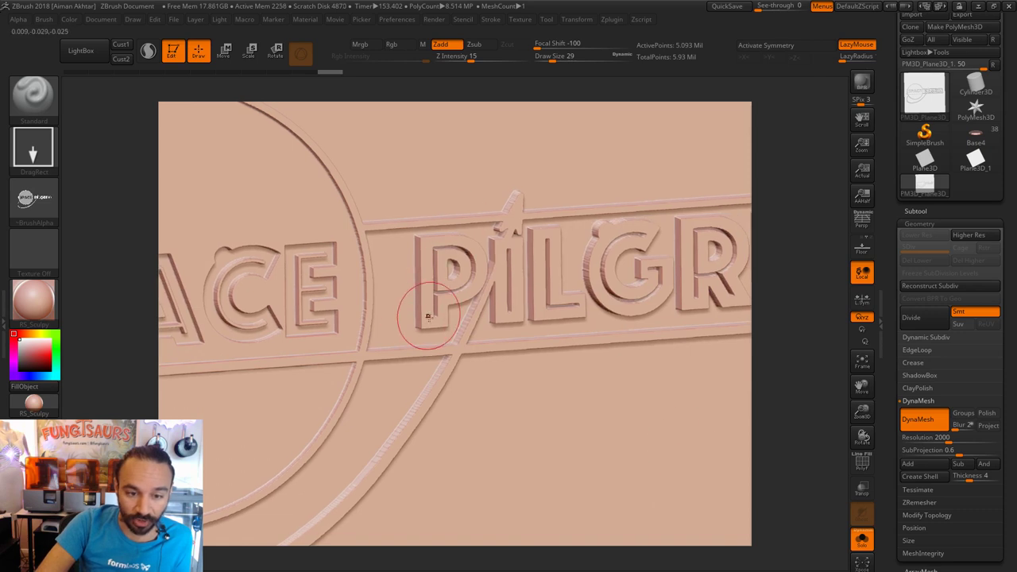
pyautogui.moveTo(665, 348); pyautogui.dragTo(640, 376)
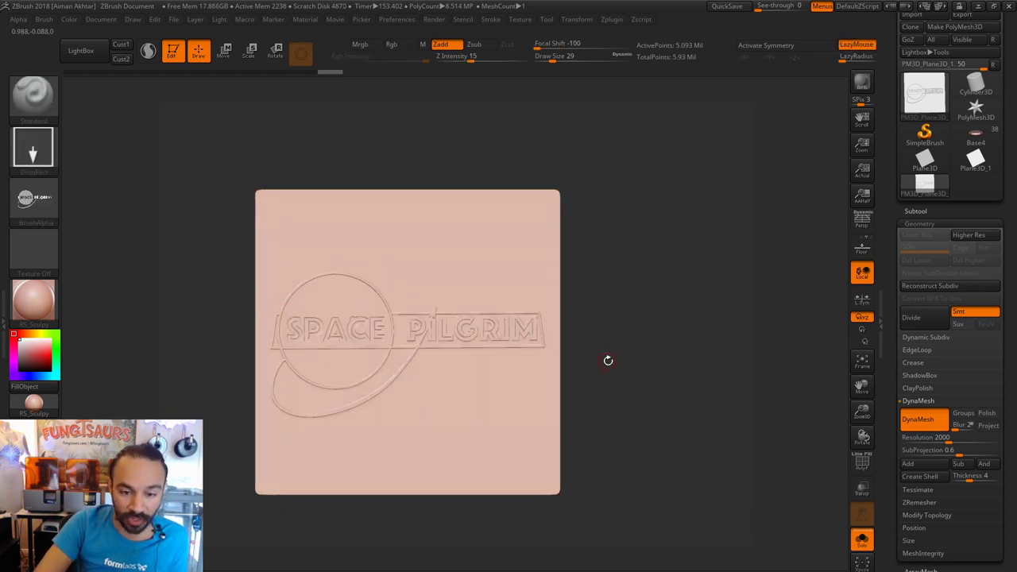
# Stretch the logo relief along its depth axis from a side view with the Transpose line in Move mode.
pyautogui.click(224, 51)
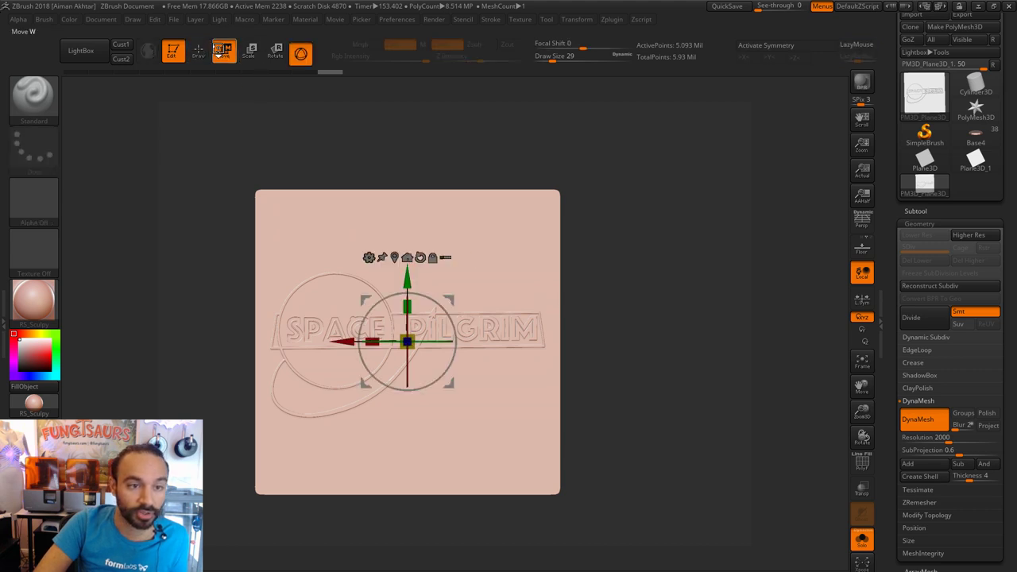
pyautogui.click(300, 53)
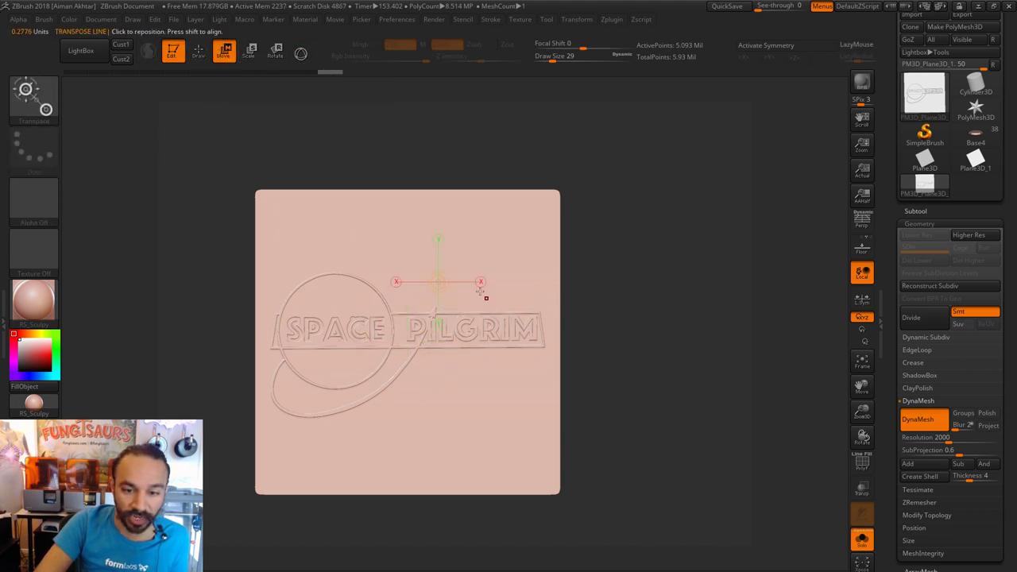
pyautogui.moveTo(646, 304); pyautogui.dragTo(608, 289)
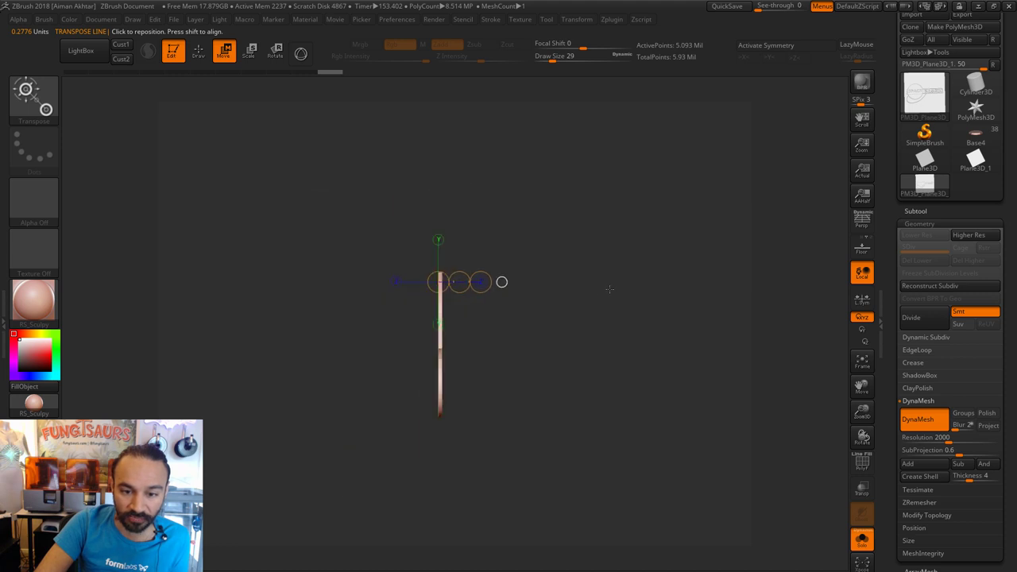
pyautogui.keyDown('alt'); pyautogui.moveTo(513, 355); pyautogui.dragTo(584, 322); pyautogui.keyUp('alt')
pyautogui.keyDown('alt'); pyautogui.moveTo(516, 325); pyautogui.dragTo(495, 338); pyautogui.keyUp('alt')
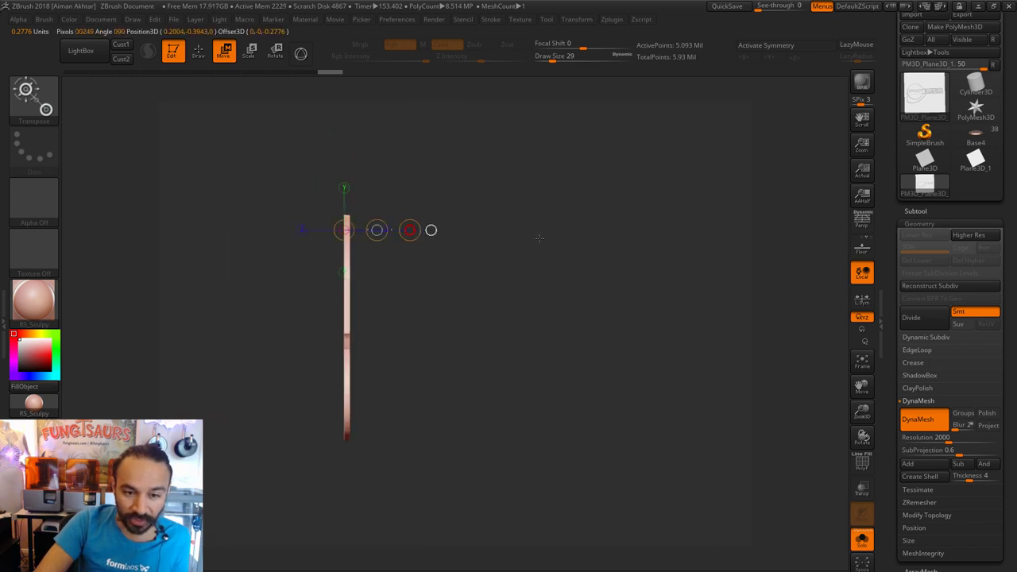
pyautogui.moveTo(539, 238); pyautogui.dragTo(721, 239)
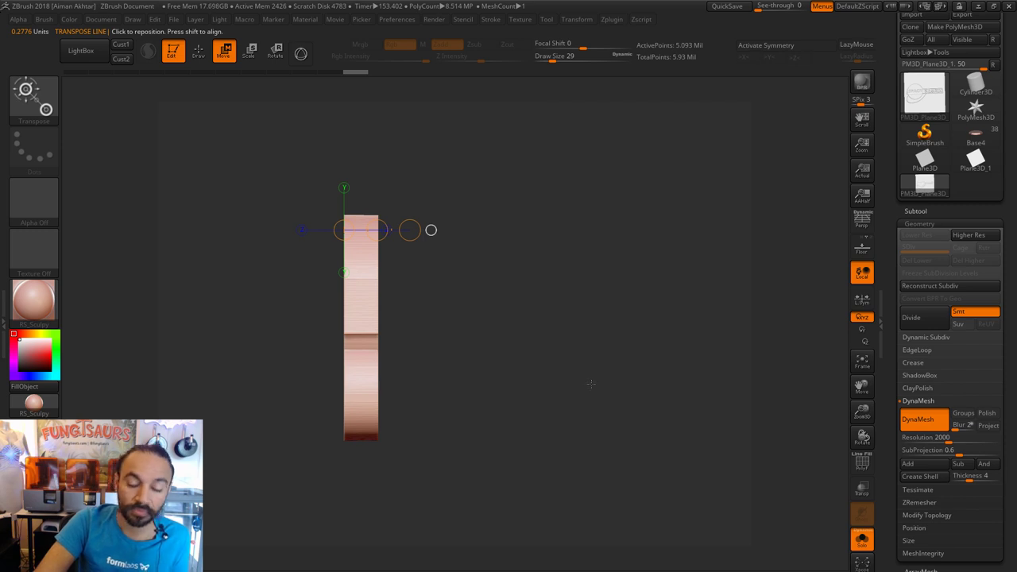
# Return to Draw mode and isolate the raised logo with a rectangular selection from the side, hiding the backing plane.
pyautogui.click(198, 51)
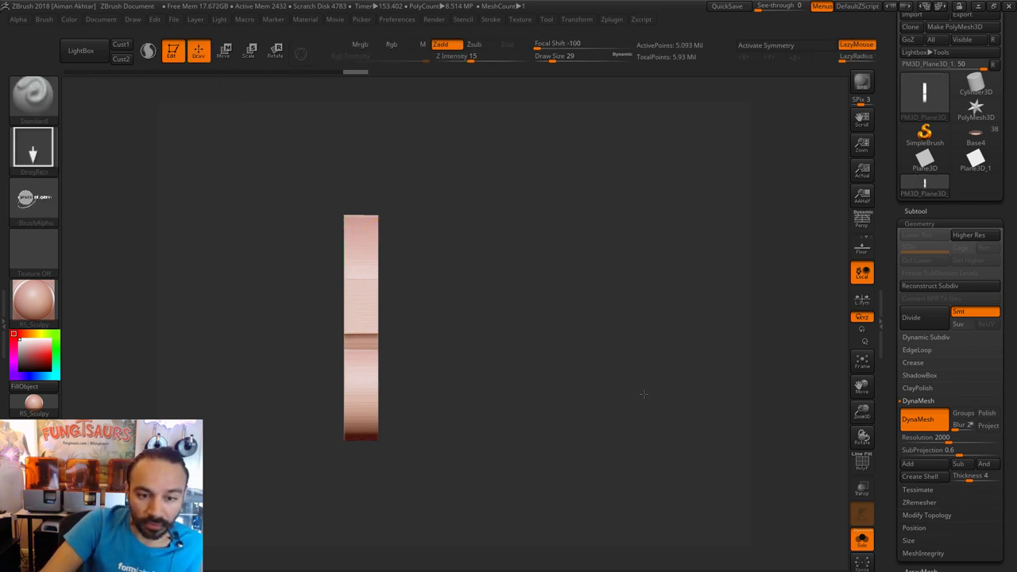
pyautogui.moveTo(698, 466); pyautogui.dragTo(664, 473)
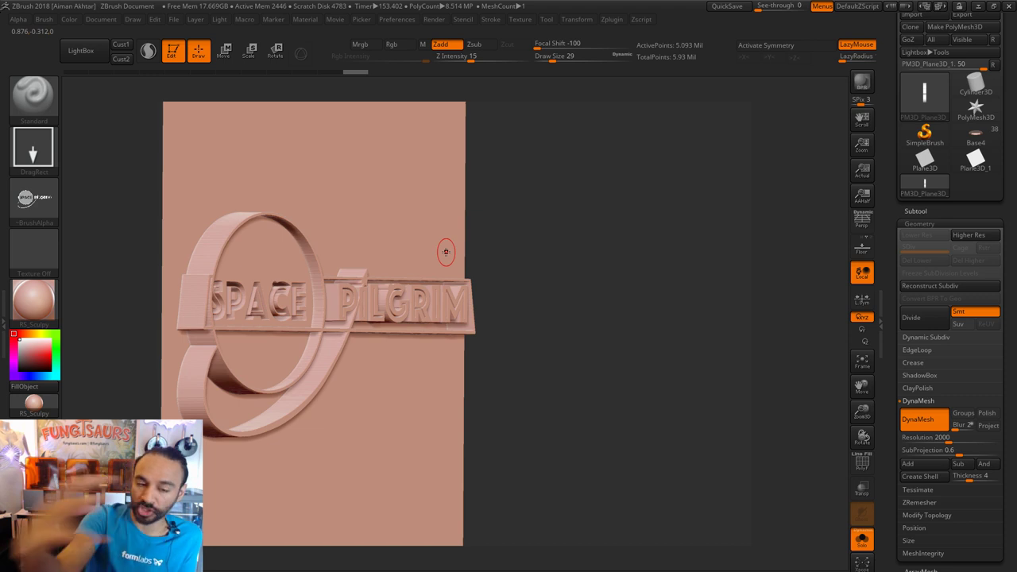
pyautogui.keyDown('alt'); pyautogui.moveTo(538, 279); pyautogui.dragTo(496, 283); pyautogui.keyUp('alt')
pyautogui.hotkey('ctrl', 'shift')
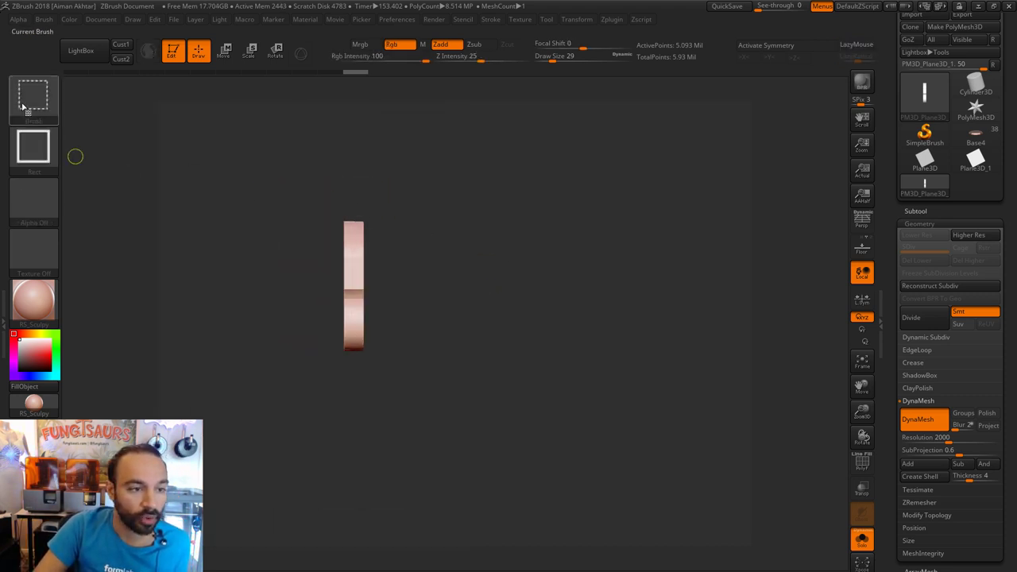
pyautogui.moveTo(504, 258); pyautogui.dragTo(527, 283)
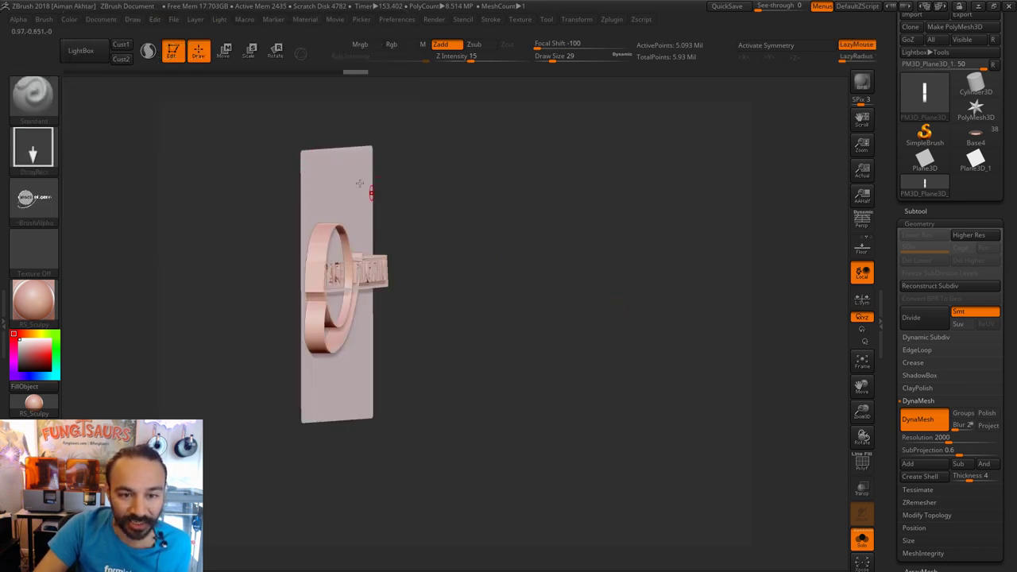
pyautogui.moveTo(422, 191); pyautogui.dragTo(431, 193)
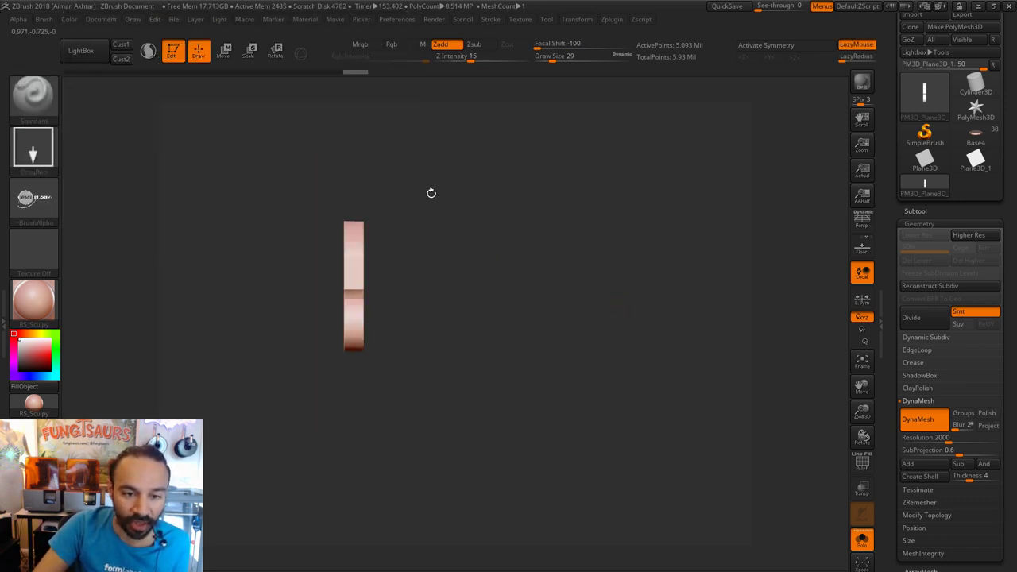
pyautogui.keyDown('ctrl'); pyautogui.keyDown('shift'); pyautogui.moveTo(288, 109); pyautogui.dragTo(516, 433); pyautogui.keyUp('shift'); pyautogui.keyUp('ctrl')
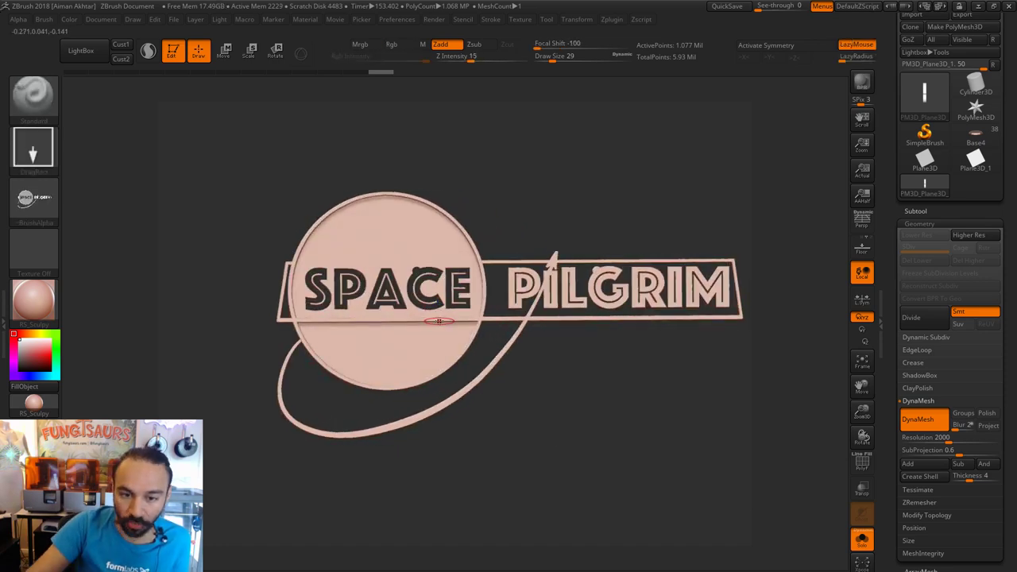
# Delete the hidden backing plane geometry and re-DynaMesh the isolated logo at resolution 2000 to close its open back.
pyautogui.keyDown('alt'); pyautogui.moveTo(570, 384); pyautogui.dragTo(581, 327); pyautogui.keyUp('alt')
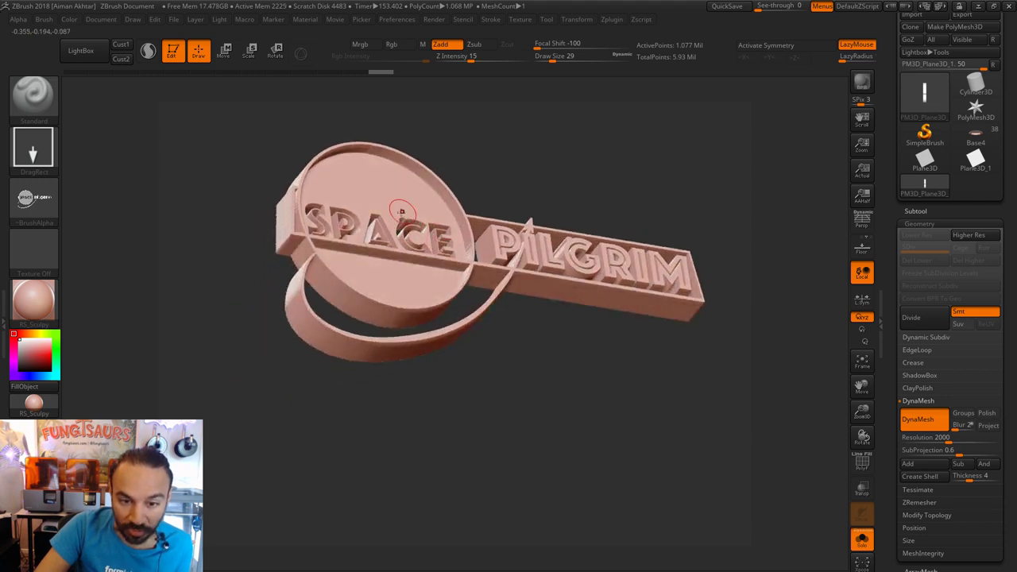
pyautogui.keyDown('shift'); pyautogui.moveTo(628, 438); pyautogui.dragTo(611, 468); pyautogui.keyUp('shift')
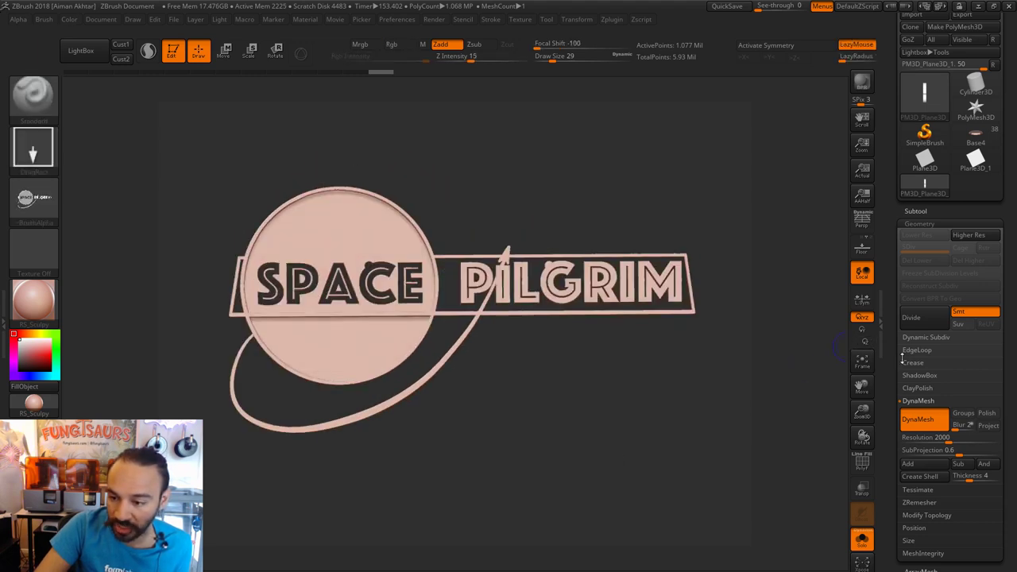
pyautogui.click(927, 516)
pyautogui.click(917, 491)
pyautogui.click(917, 400)
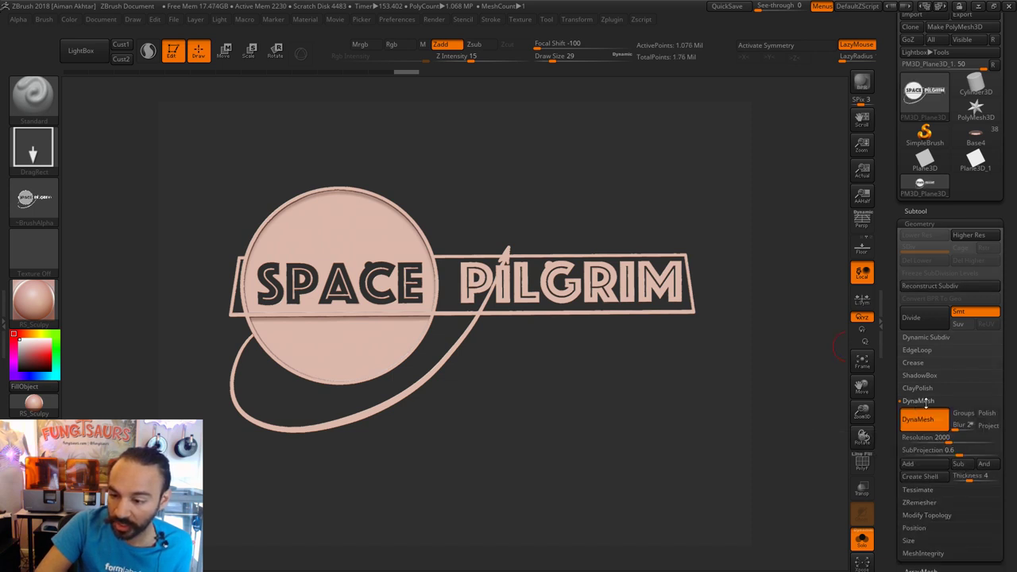
pyautogui.press('ctrl')
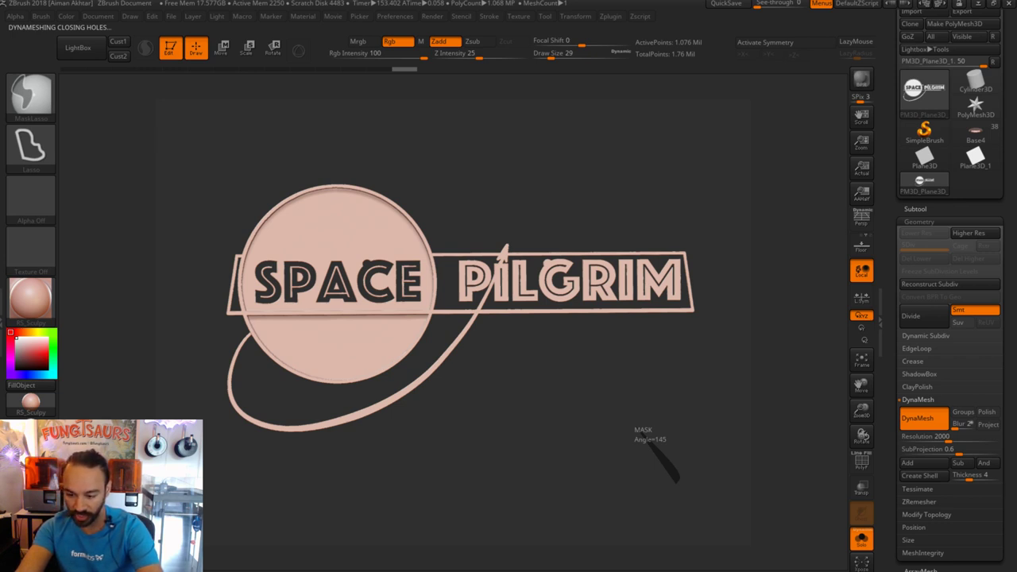
# Look through the playback devices in the Windows Sound settings and close the dialog.
pyautogui.rightClick(945, 570)
pyautogui.click(921, 569)
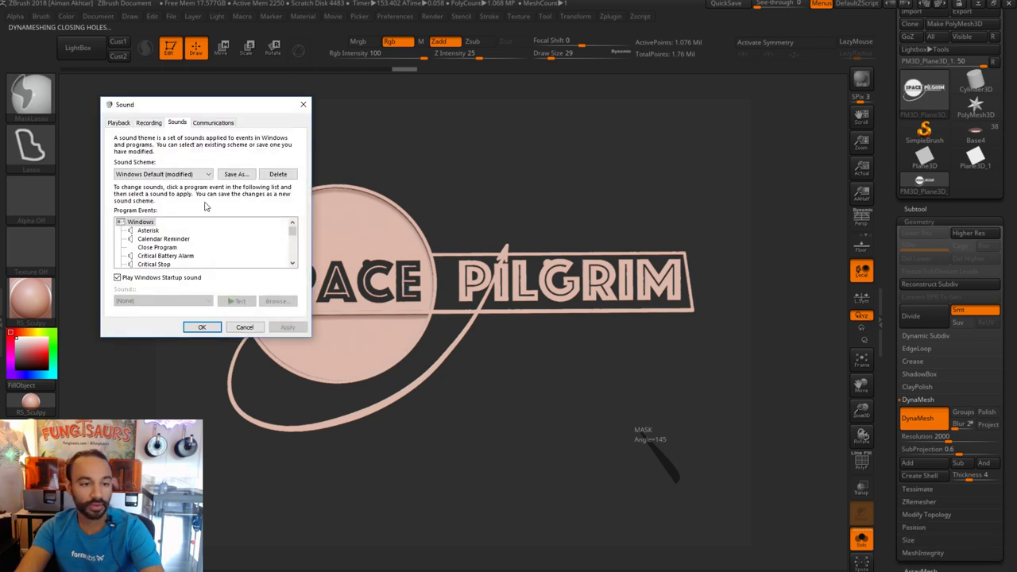
pyautogui.click(119, 122)
pyautogui.scroll(-1, 207, 220)
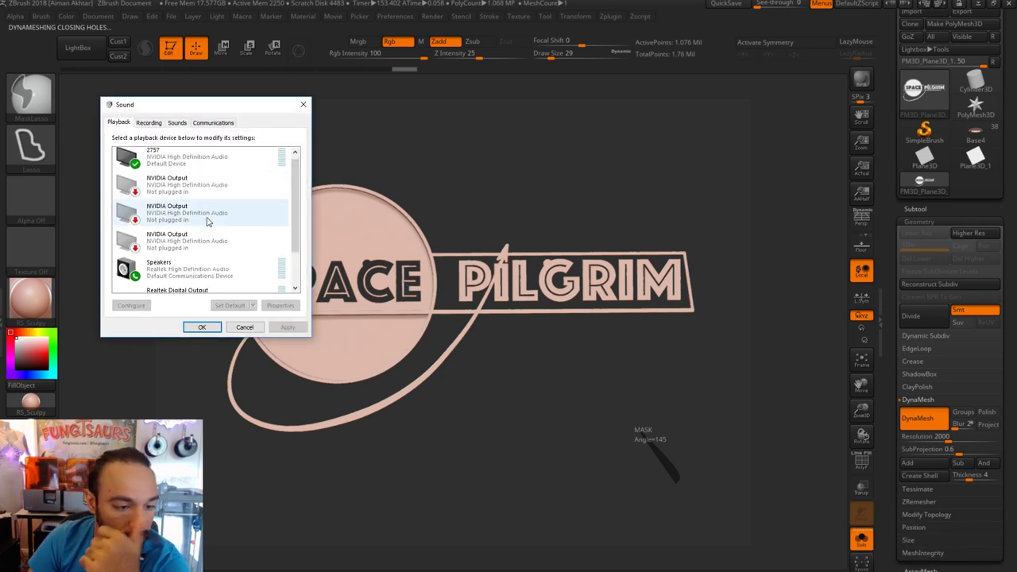
pyautogui.scroll(-3, 208, 221)
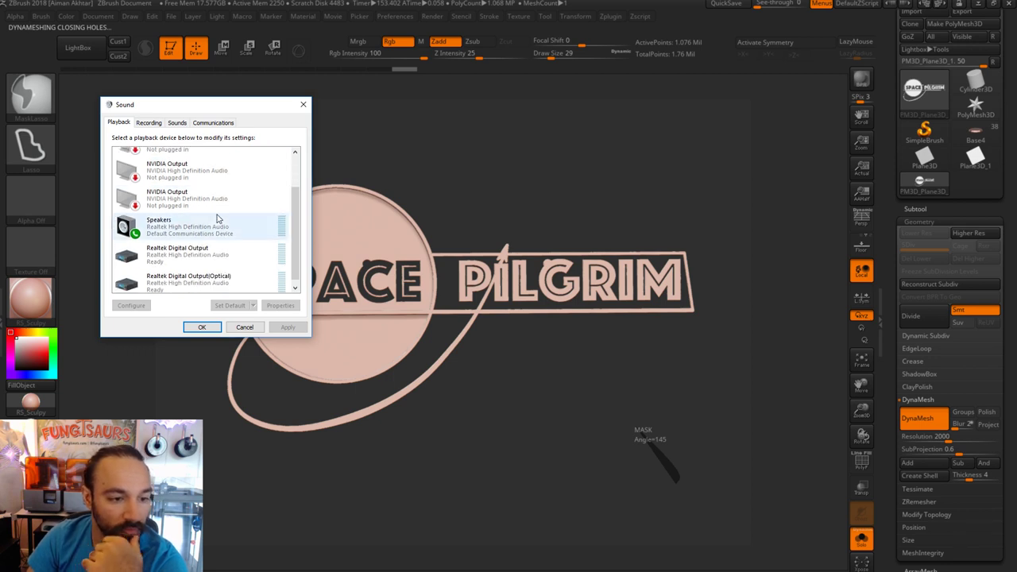
pyautogui.scroll(2, 216, 218)
pyautogui.scroll(-1, 217, 219)
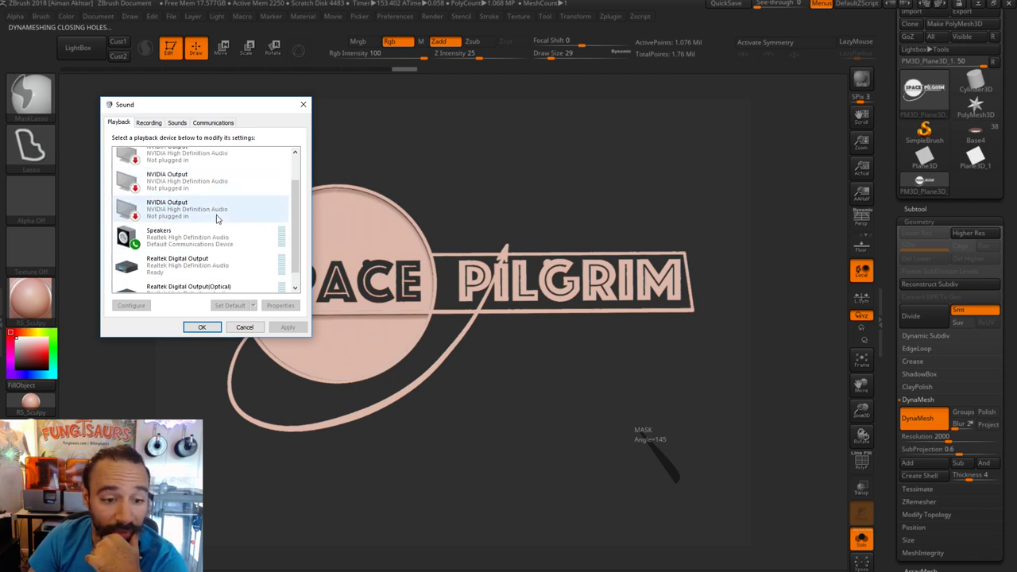
pyautogui.scroll(2, 217, 218)
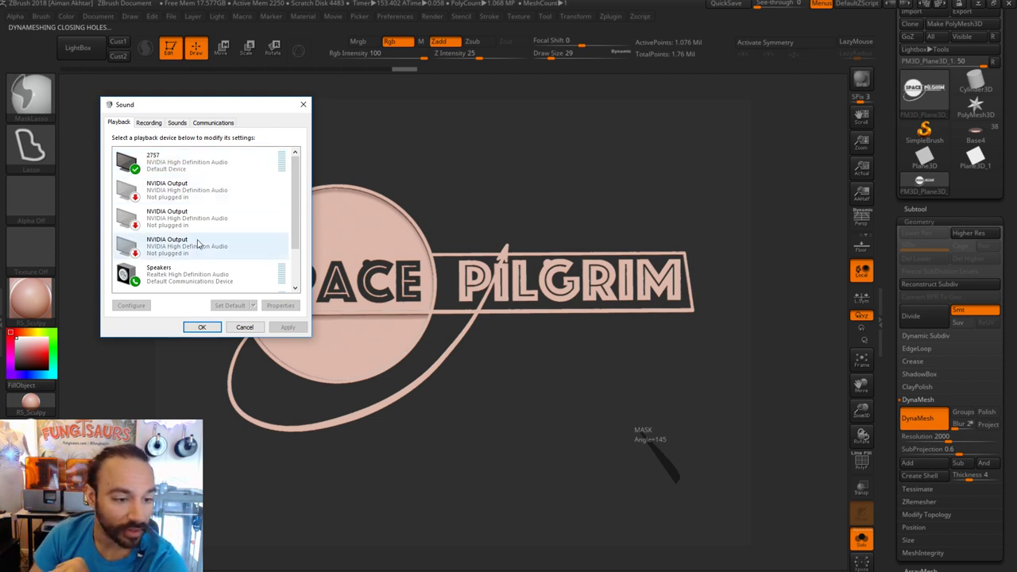
pyautogui.scroll(-1, 201, 210)
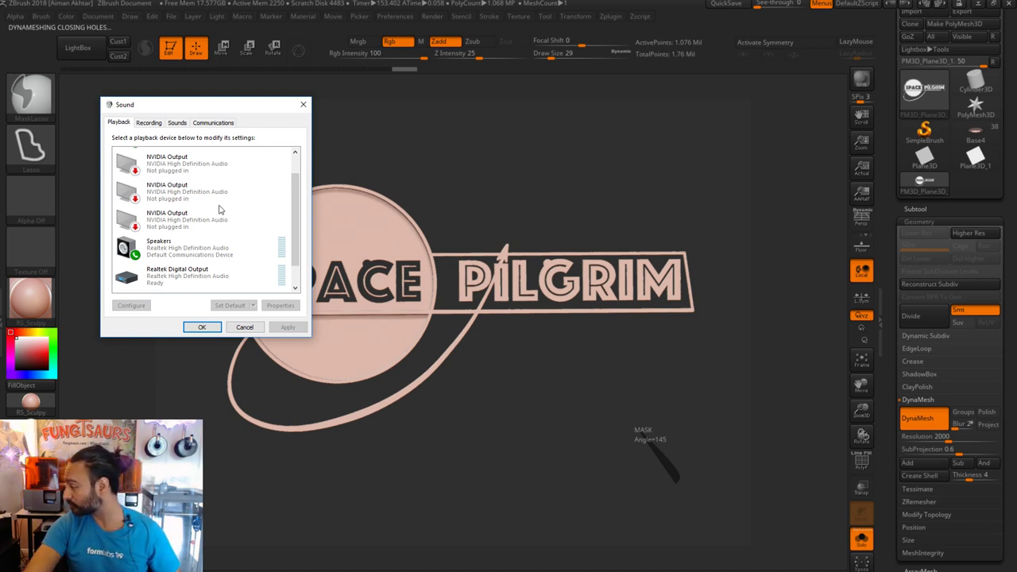
pyautogui.click(302, 104)
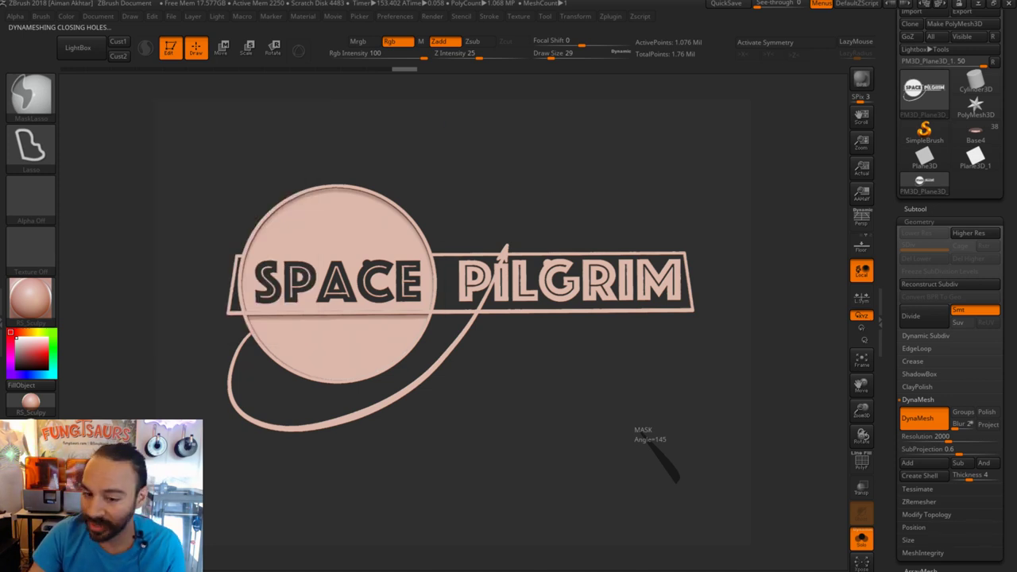
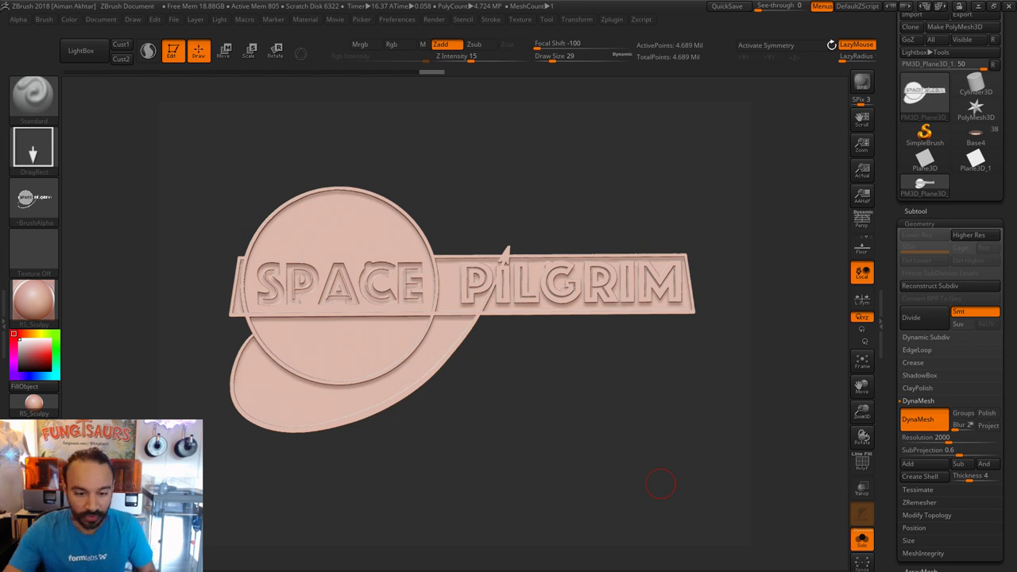
# Flatten the logo's back from a side view with a straight vertical ClipCurve line along its rear edge.
pyautogui.moveTo(558, 472)
pyautogui.mouseDown()
pyautogui.moveTo(603, 470)
pyautogui.moveTo(503, 466)
pyautogui.moveTo(370, 482)
pyautogui.mouseUp()
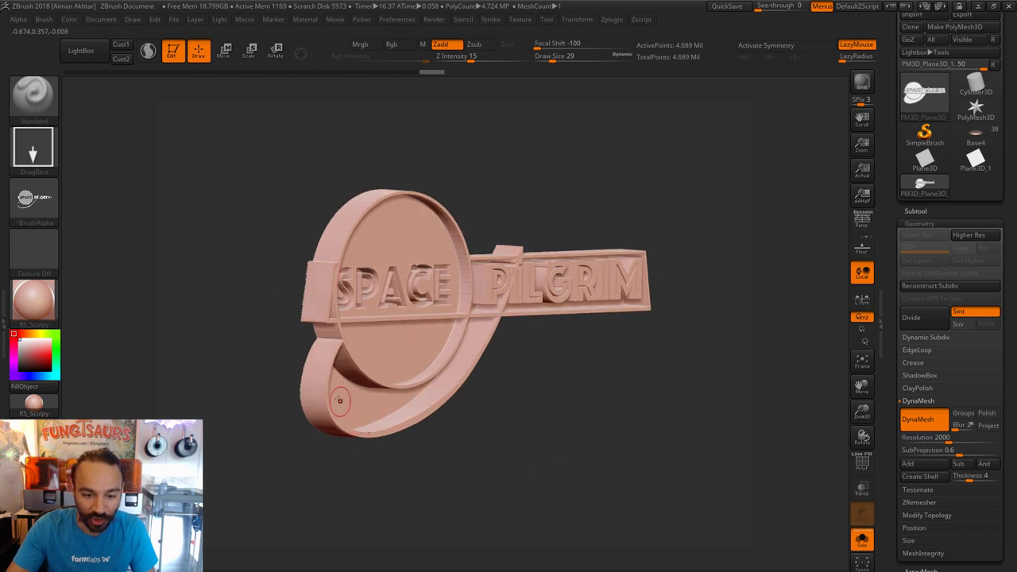
pyautogui.moveTo(560, 475)
pyautogui.mouseDown()
pyautogui.moveTo(519, 468)
pyautogui.moveTo(578, 467)
pyautogui.mouseUp()
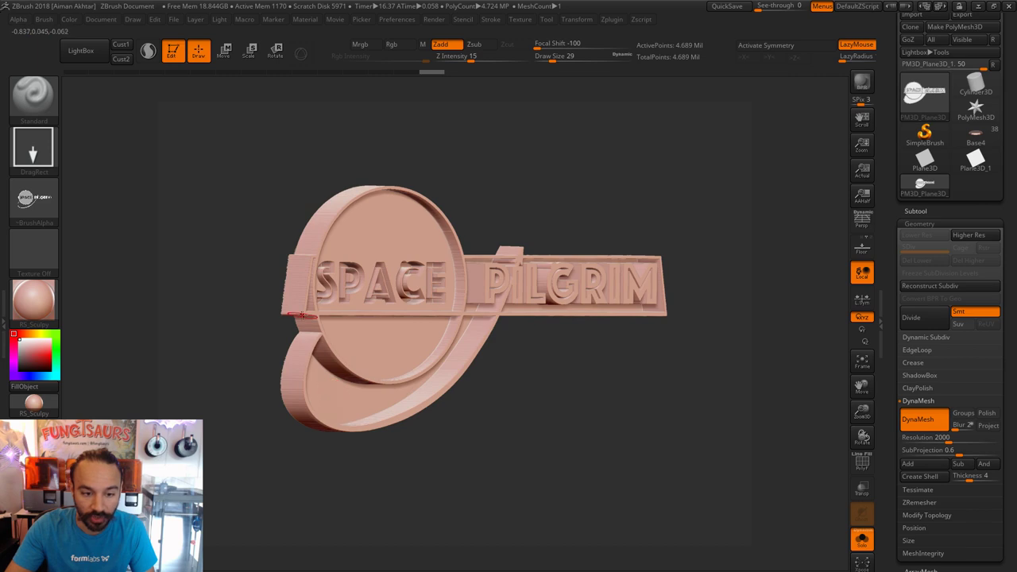
pyautogui.moveTo(484, 456)
pyautogui.mouseDown()
pyautogui.moveTo(509, 459)
pyautogui.moveTo(543, 435)
pyautogui.moveTo(543, 455)
pyautogui.moveTo(584, 469)
pyautogui.moveTo(727, 447)
pyautogui.mouseUp()
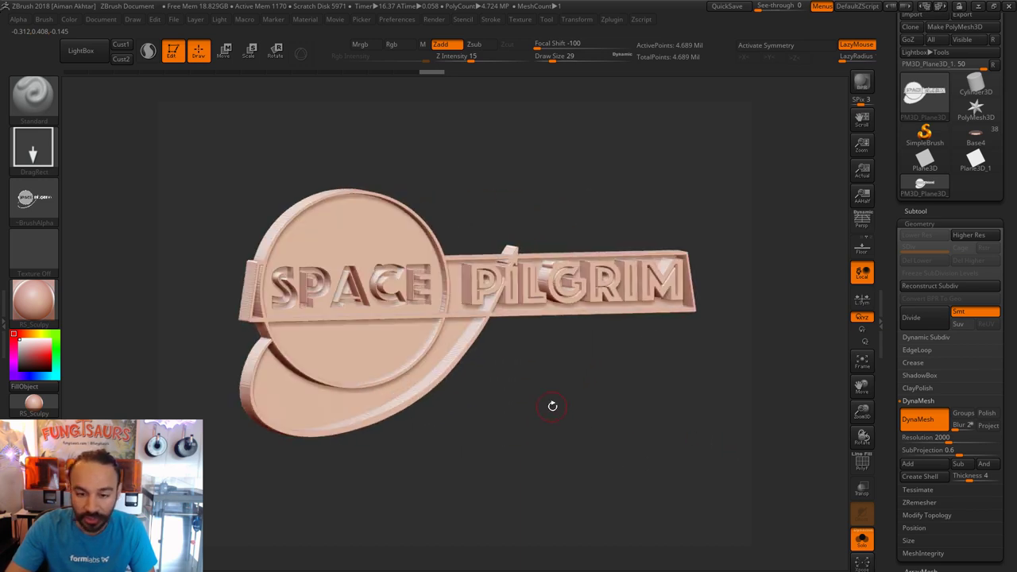
pyautogui.keyDown('shift'); pyautogui.moveTo(617, 443); pyautogui.dragTo(633, 432); pyautogui.keyUp('shift')
pyautogui.keyDown('ctrl'); pyautogui.keyDown('shift'); pyautogui.click(42, 115); pyautogui.keyUp('shift'); pyautogui.keyUp('ctrl')
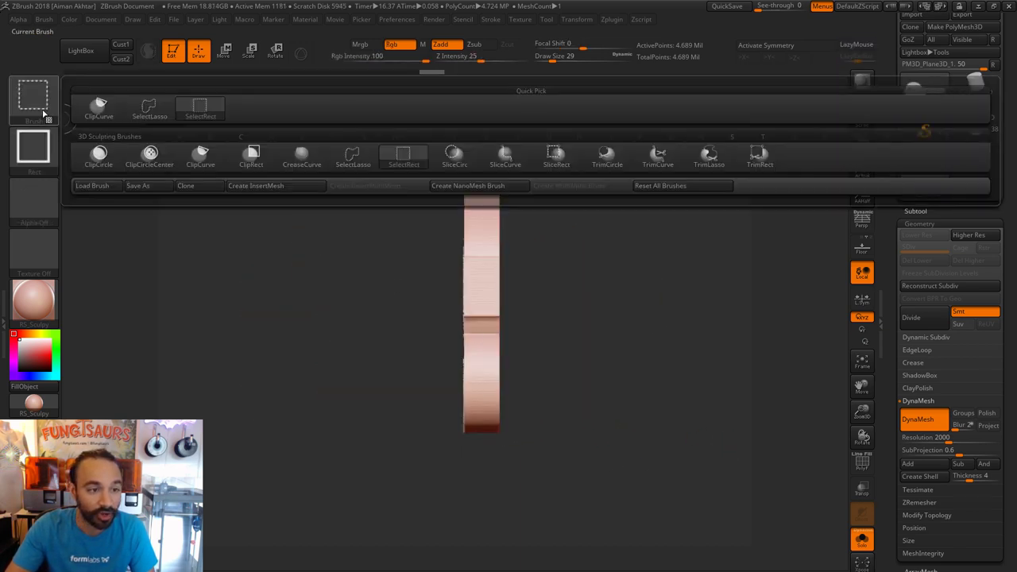
pyautogui.keyDown('ctrl'); pyautogui.keyDown('shift'); pyautogui.click(99, 110); pyautogui.keyUp('shift'); pyautogui.keyUp('ctrl')
pyautogui.moveTo(465, 447); pyautogui.dragTo(462, 156)
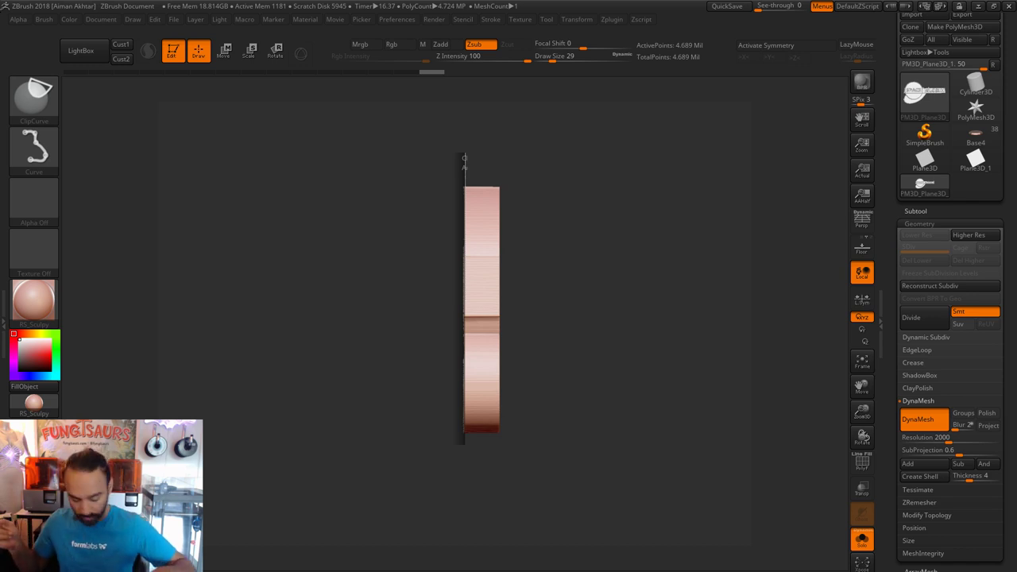
pyautogui.keyDown('ctrl'); pyautogui.keyDown('shift'); pyautogui.moveTo(465, 152); pyautogui.dragTo(463, 152); pyautogui.keyUp('shift'); pyautogui.keyUp('ctrl')
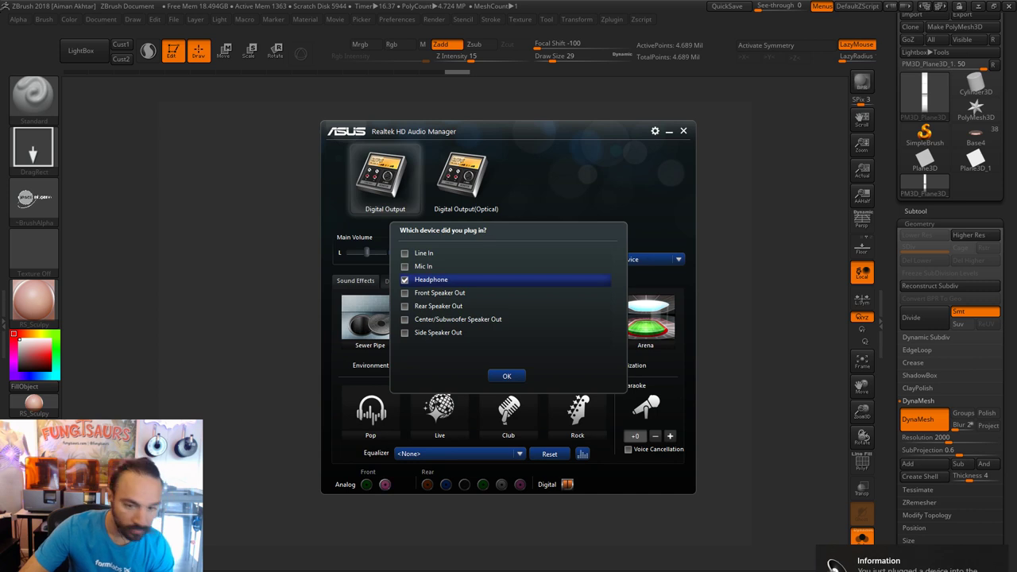
# Assign the plugged-in audio devices as Mic In and Headphone in Realtek HD Audio Manager and close it.
pyautogui.click(404, 266)
pyautogui.click(506, 375)
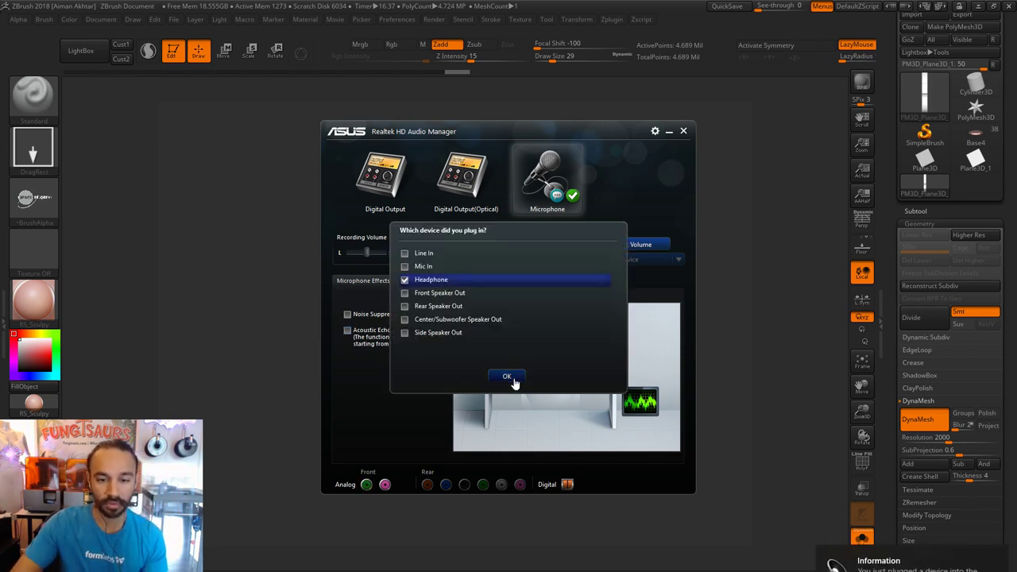
pyautogui.click(508, 378)
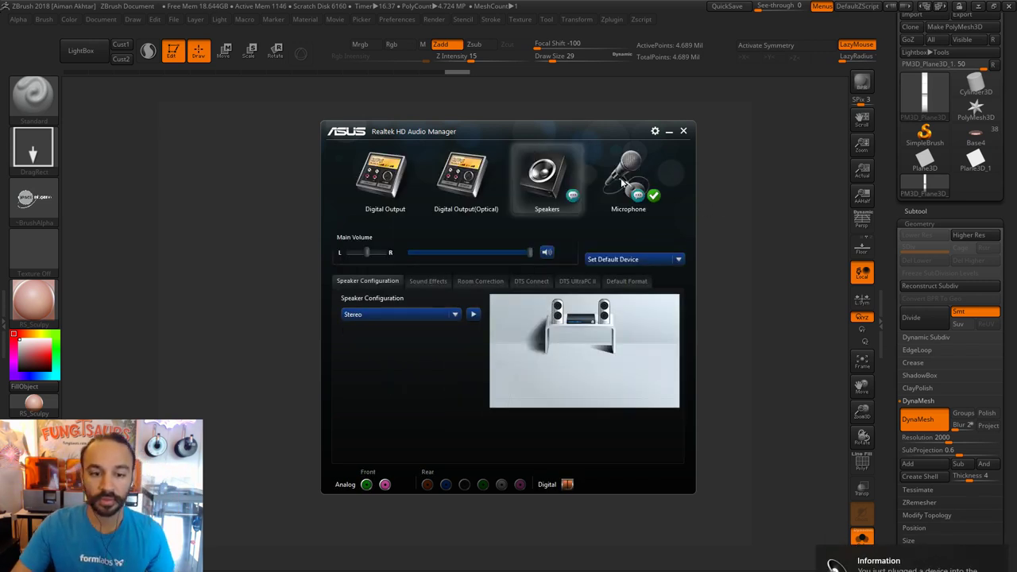
pyautogui.click(682, 130)
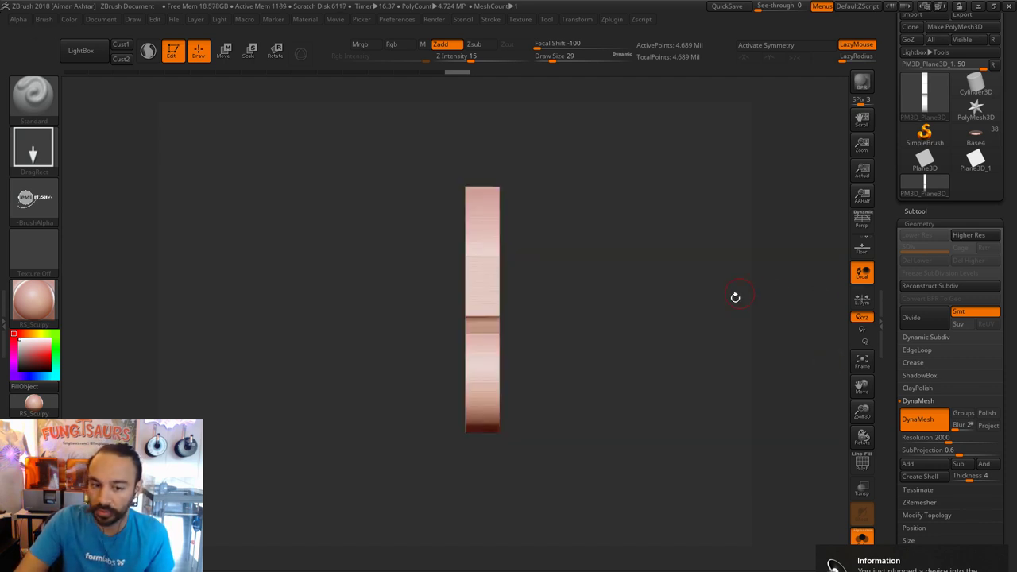
# Minimize ZBrush and check the playback and recording devices in the Windows Sound settings.
pyautogui.moveTo(730, 299); pyautogui.dragTo(679, 304)
pyautogui.click(978, 10)
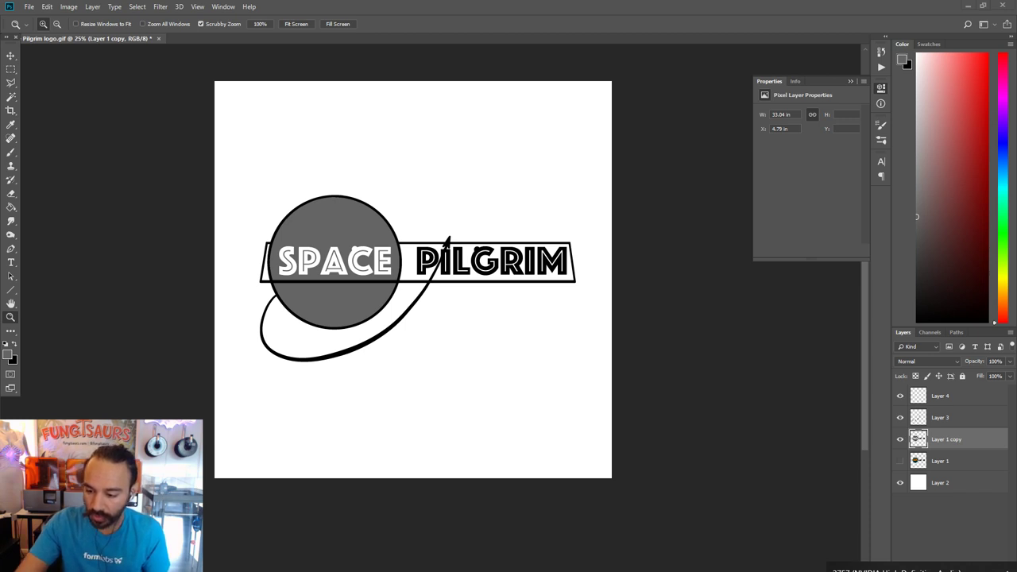
pyautogui.moveTo(720, 222); pyautogui.dragTo(621, 228)
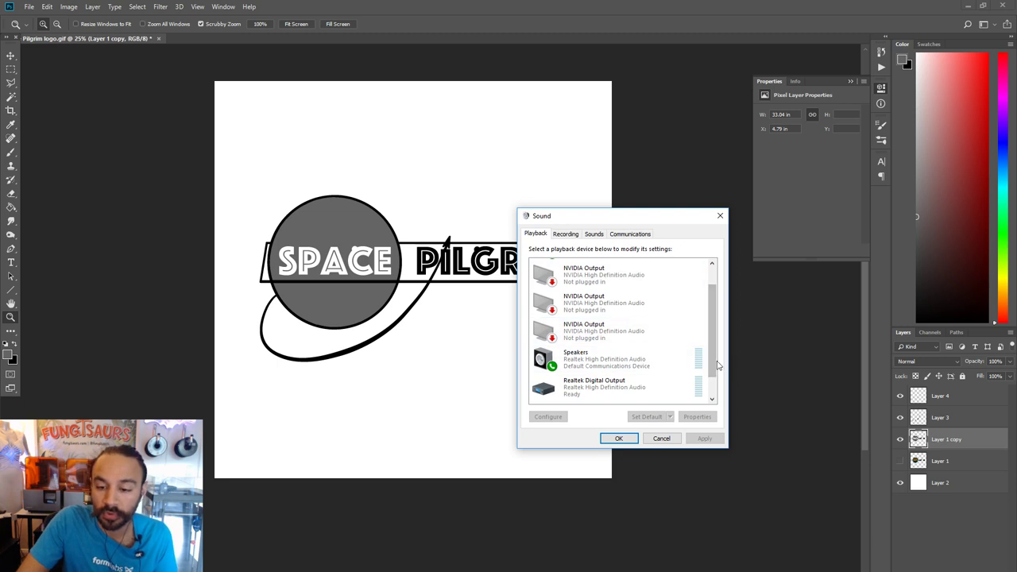
pyautogui.click(716, 274)
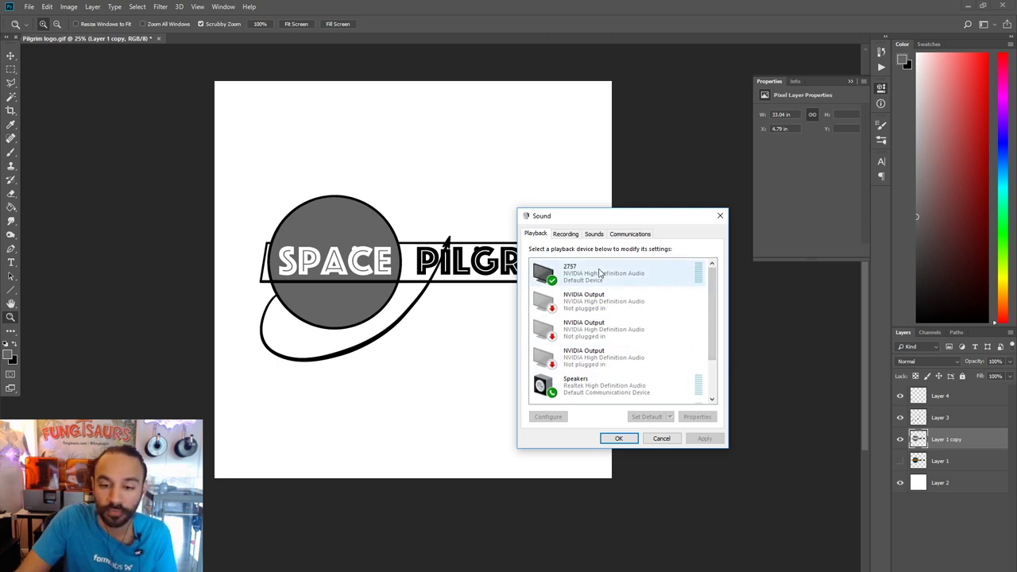
pyautogui.scroll(-1, 697, 317)
pyautogui.click(564, 235)
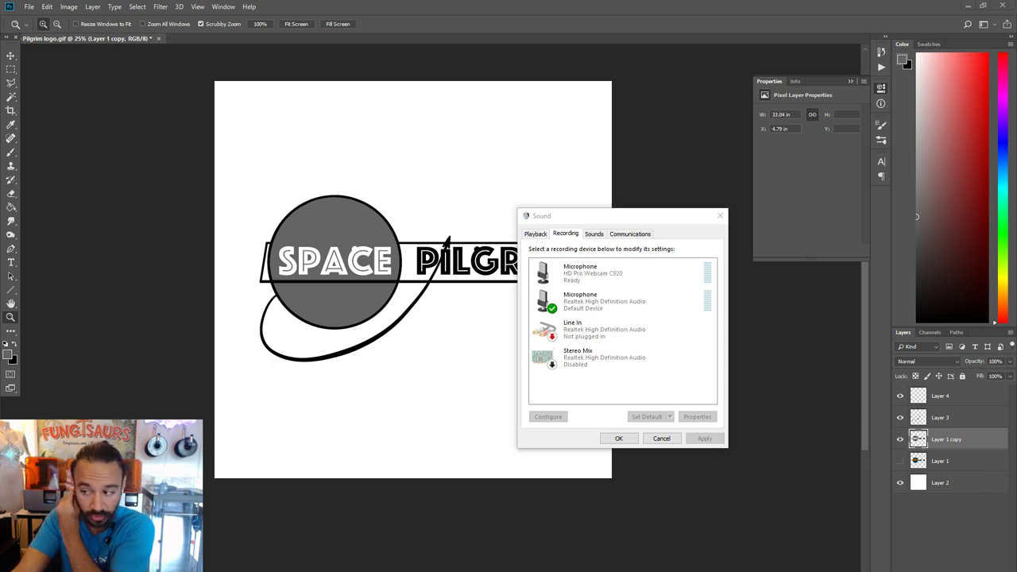
pyautogui.click(534, 234)
pyautogui.scroll(-1, 618, 327)
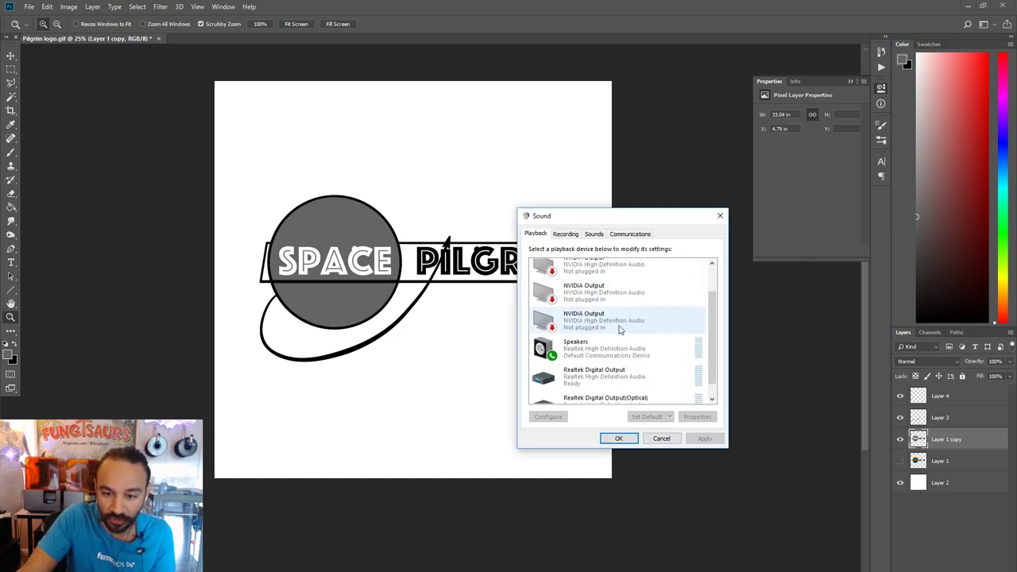
# Test the Realtek Speakers and set them as the default playback device.
pyautogui.click(620, 333)
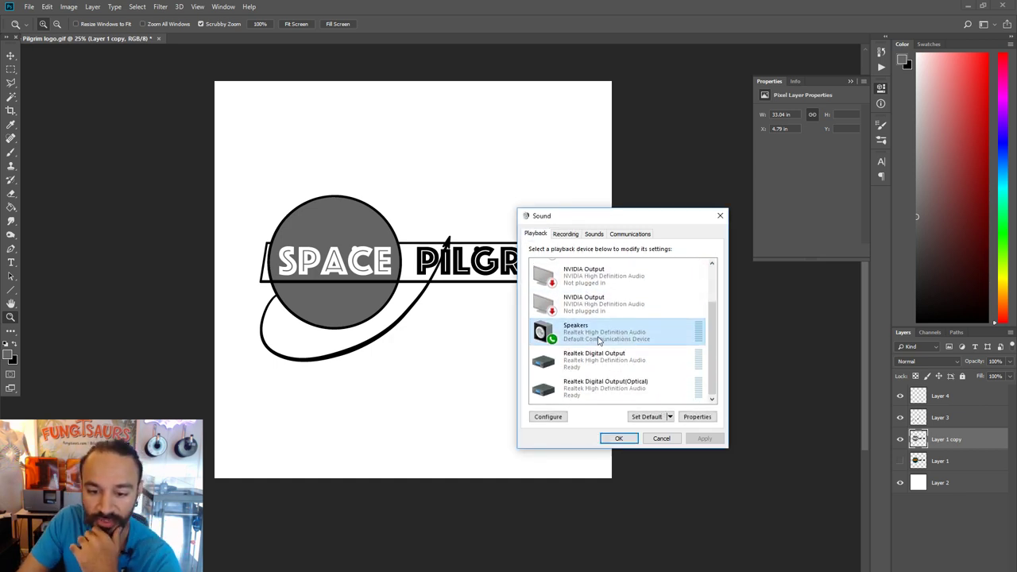
pyautogui.rightClick(610, 340)
pyautogui.click(621, 355)
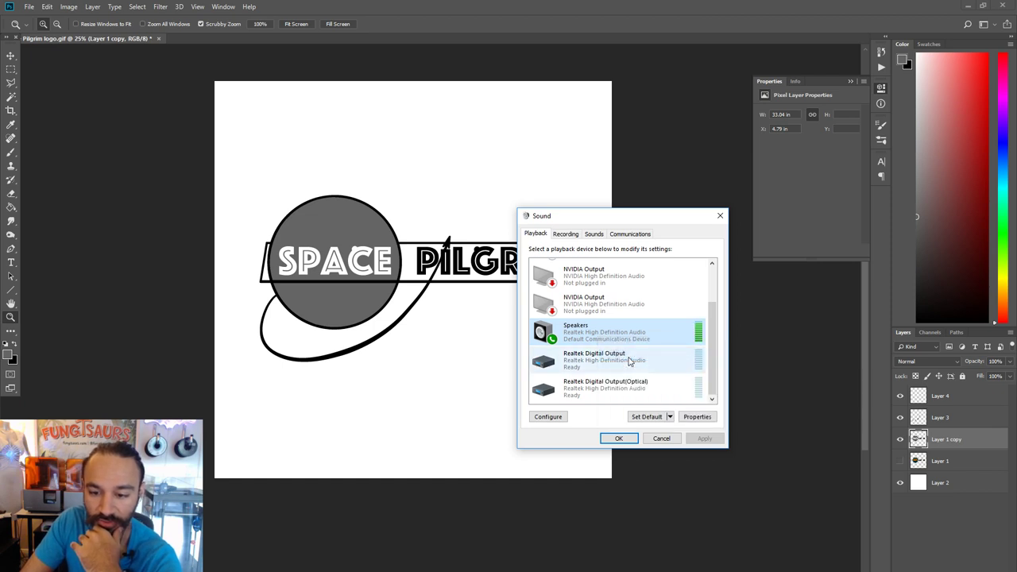
pyautogui.rightClick(606, 329)
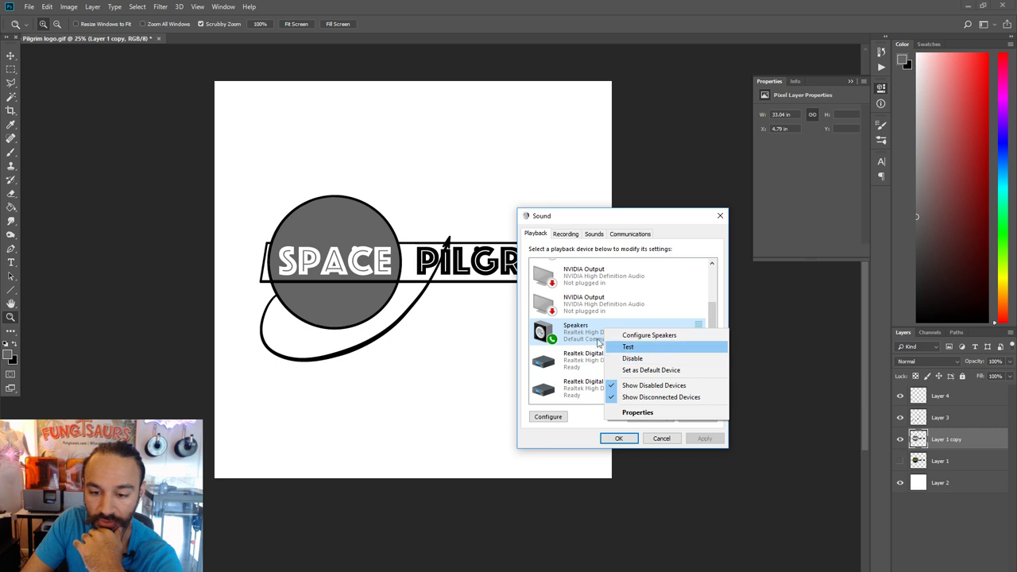
pyautogui.click(562, 328)
pyautogui.rightClick(598, 341)
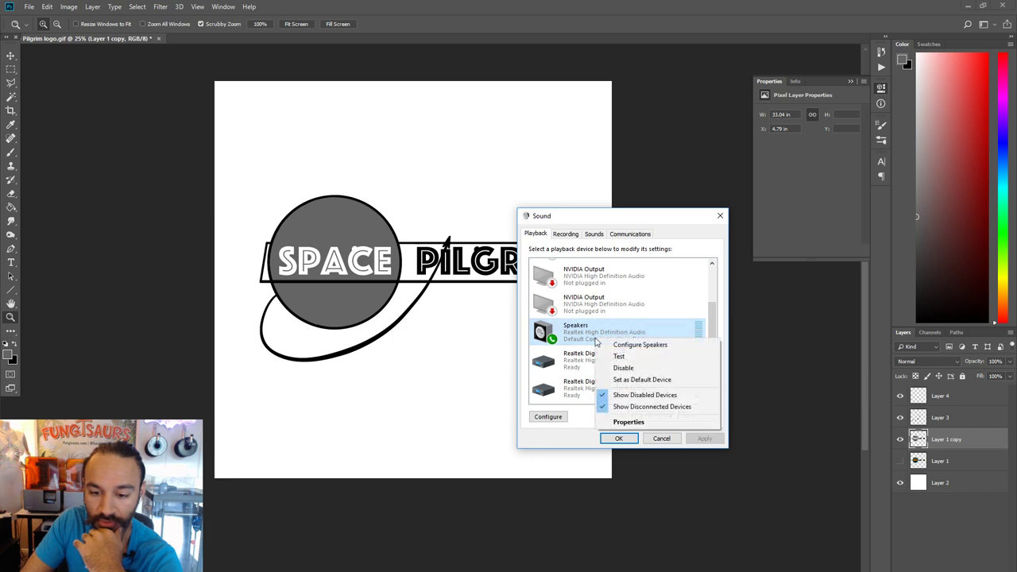
pyautogui.click(635, 383)
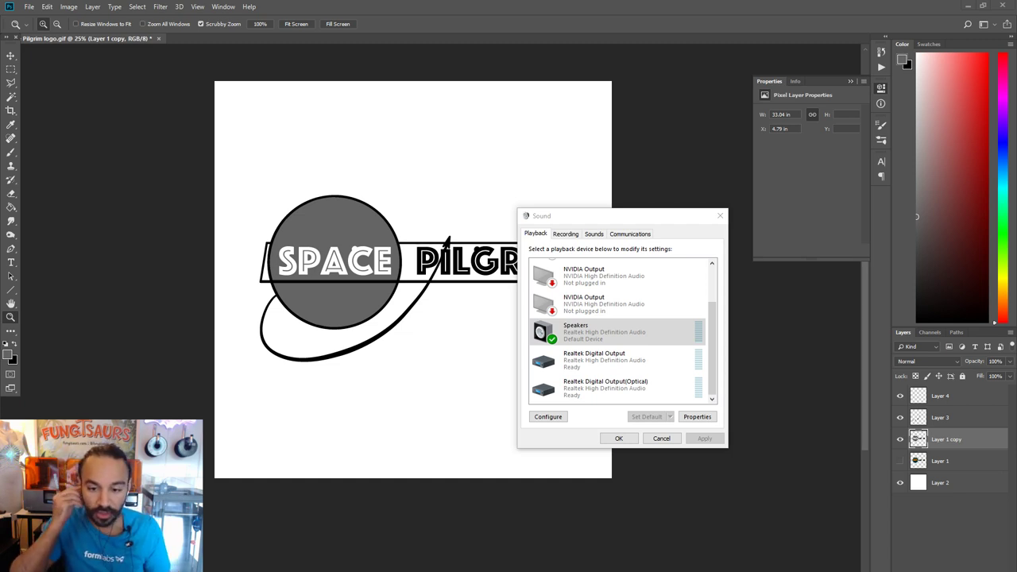
# Move the Sound dialog out of the way, minimize Photoshop, and return to ZBrush to view the solid logo at an angle.
pyautogui.moveTo(713, 364); pyautogui.dragTo(711, 294)
pyautogui.moveTo(653, 216); pyautogui.dragTo(1016, 274)
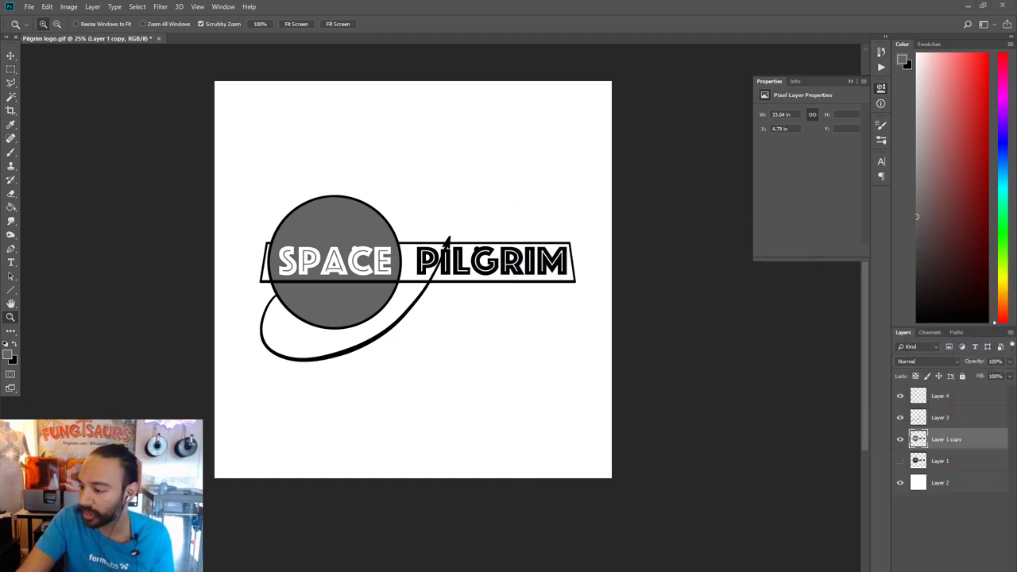
pyautogui.click(965, 6)
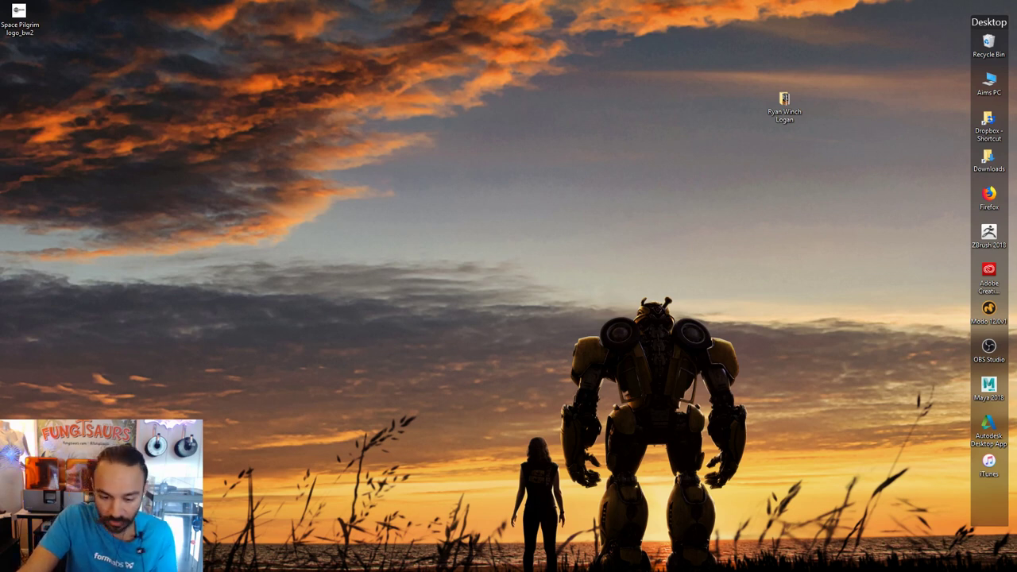
pyautogui.hotkey('alt', 'Tab')
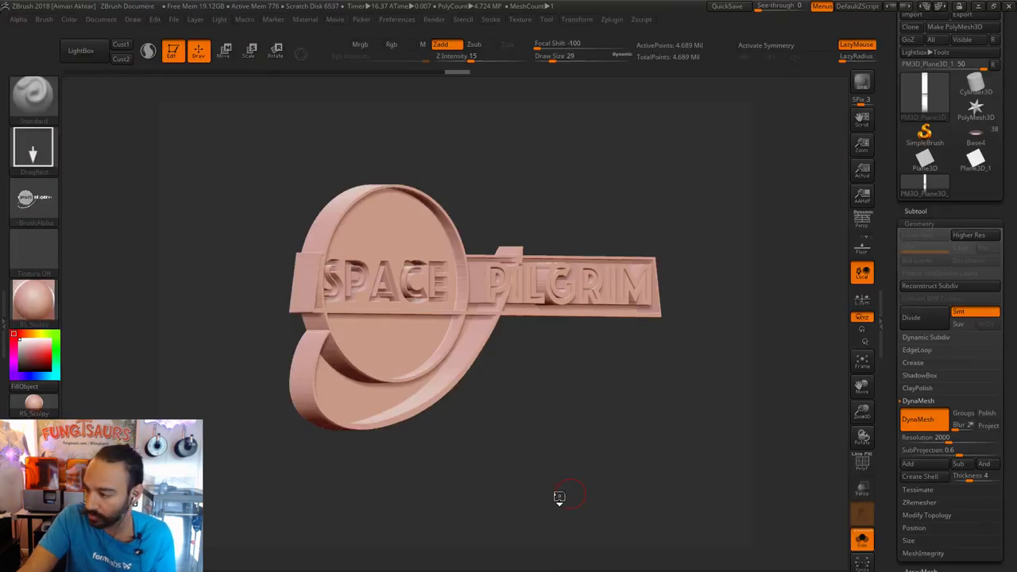
pyautogui.moveTo(715, 505); pyautogui.dragTo(675, 505)
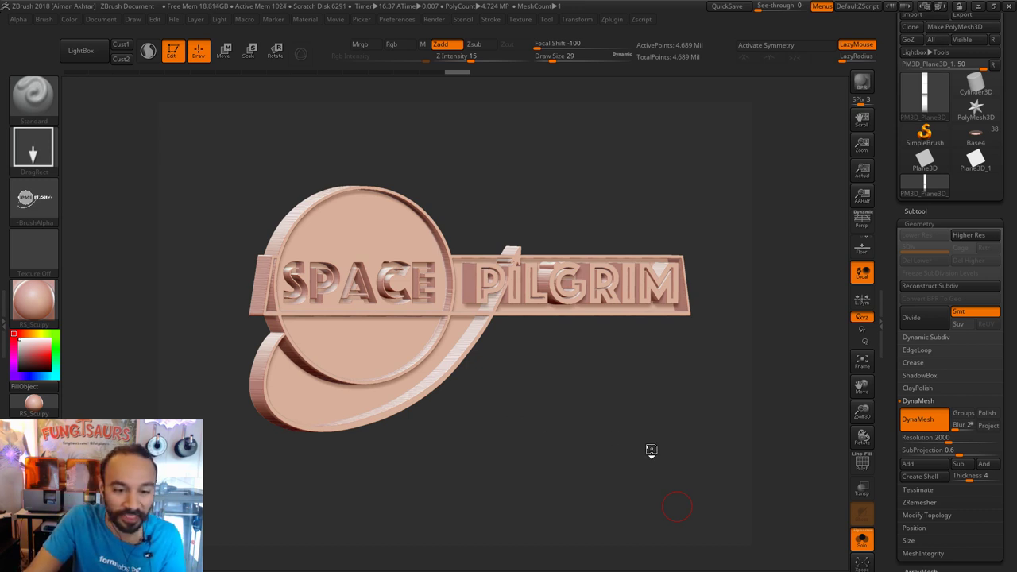
pyautogui.keyDown('shift'); pyautogui.moveTo(649, 447); pyautogui.dragTo(762, 525); pyautogui.keyUp('shift')
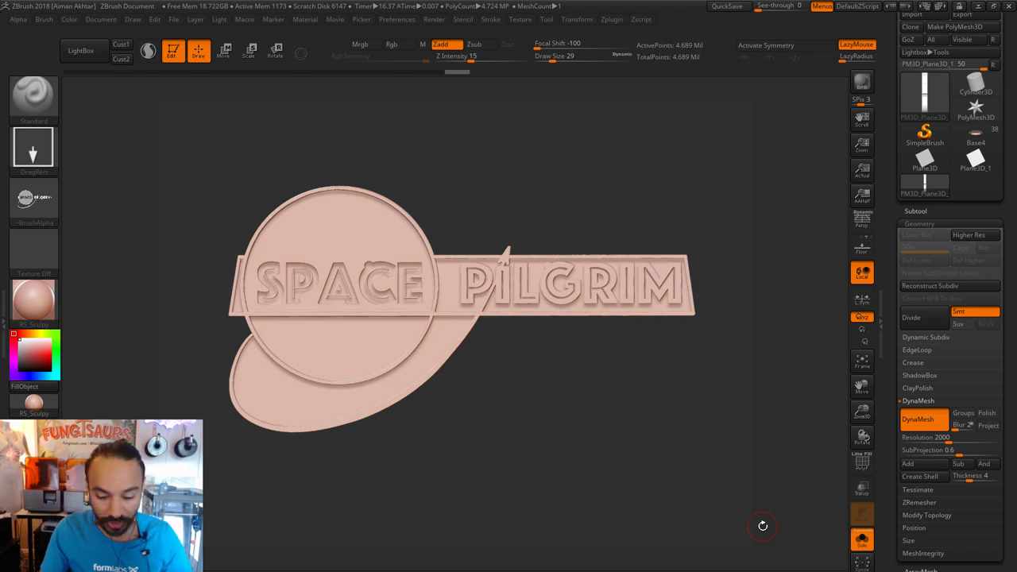
pyautogui.moveTo(590, 417); pyautogui.dragTo(827, 422)
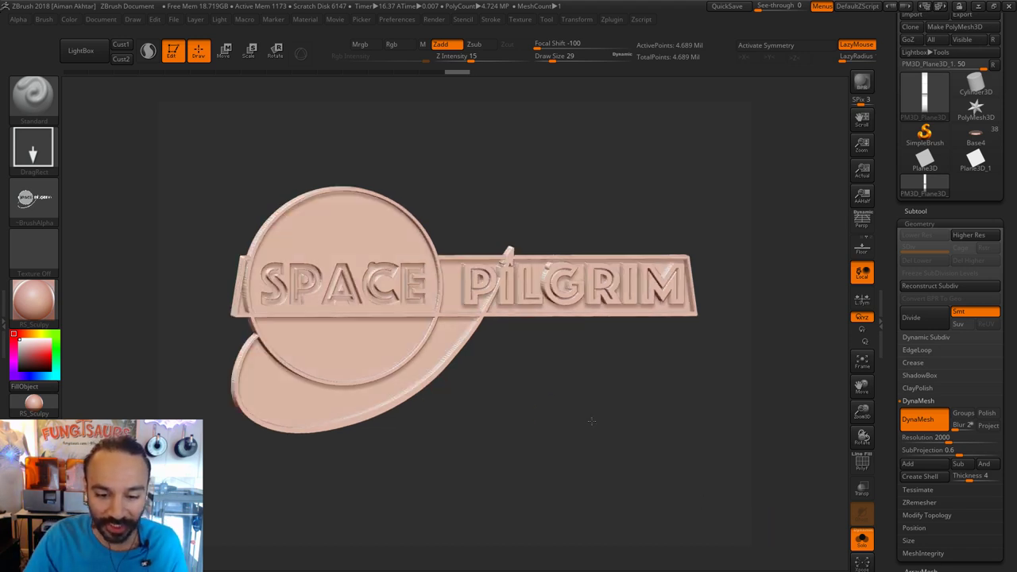
pyautogui.scroll(-1, 992, 477)
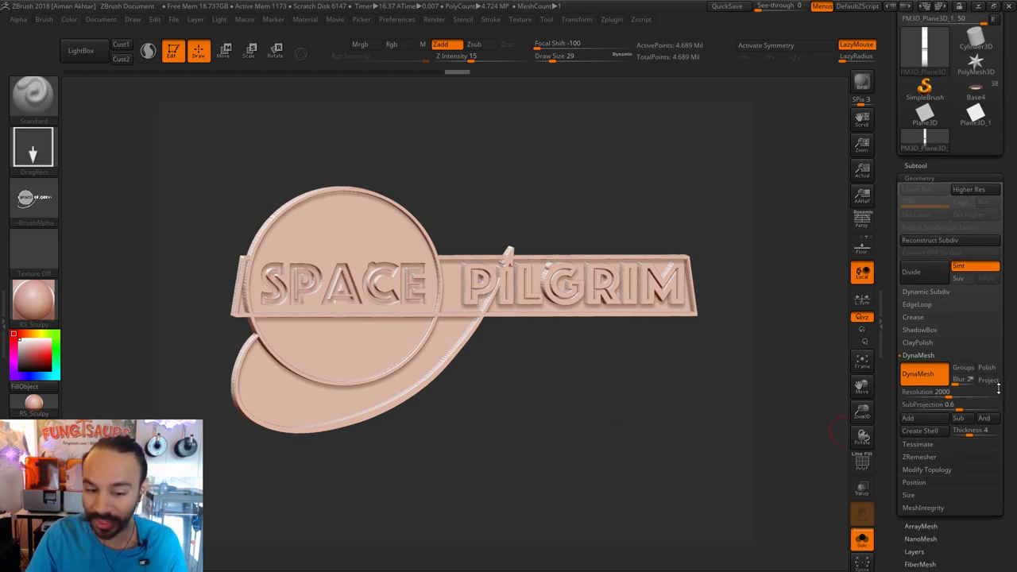
pyautogui.scroll(-2, 993, 486)
pyautogui.scroll(1, 989, 496)
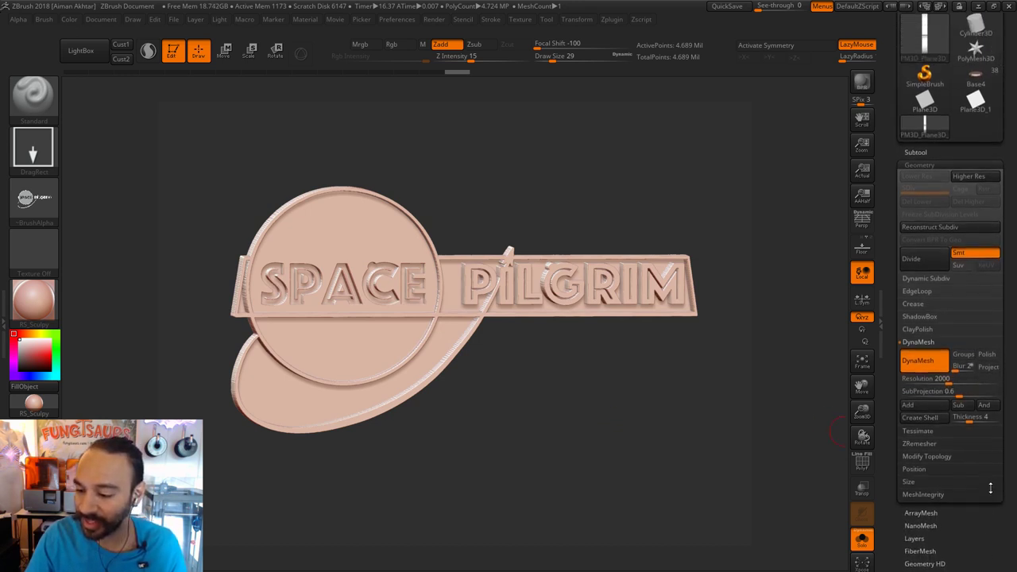
pyautogui.scroll(1, 1007, 469)
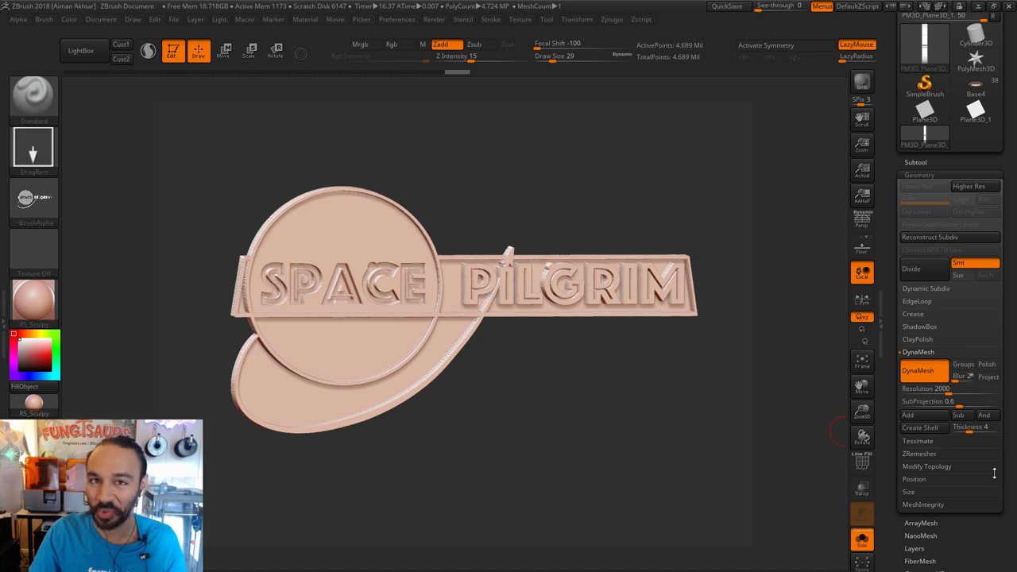
pyautogui.scroll(1, 991, 534)
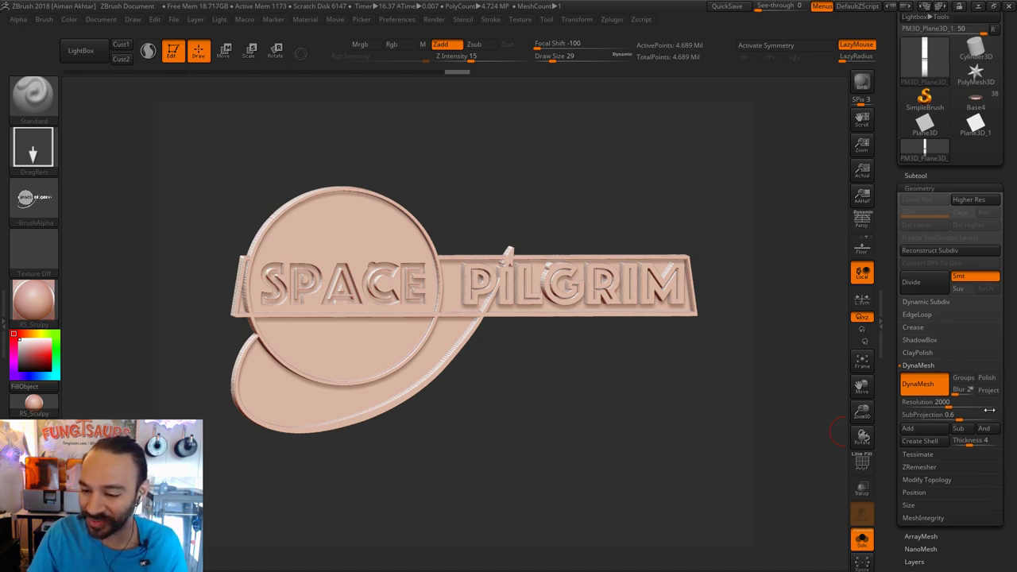
pyautogui.scroll(-1, 1013, 315)
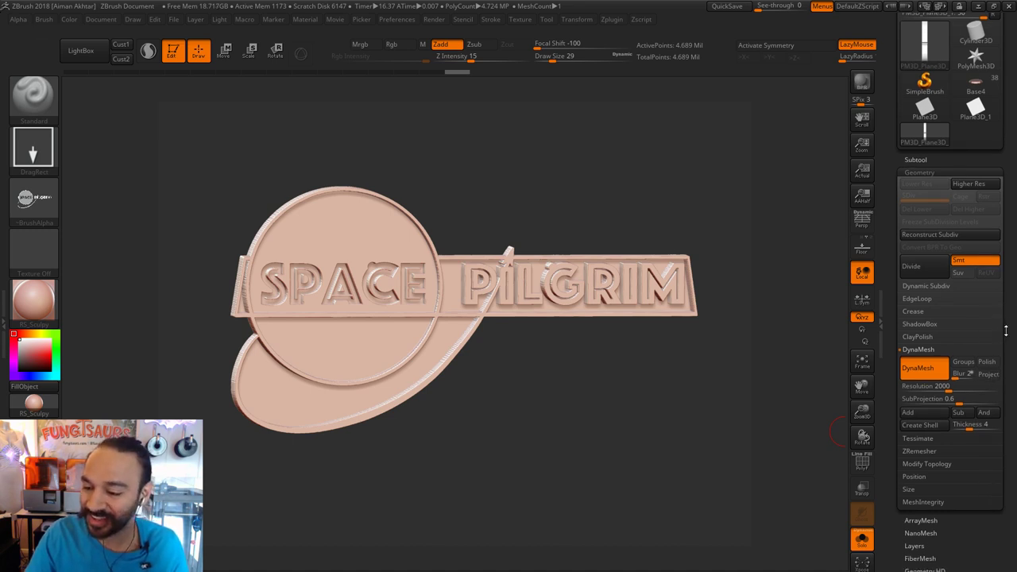
pyautogui.scroll(-1, 1007, 316)
pyautogui.scroll(-2, 1002, 322)
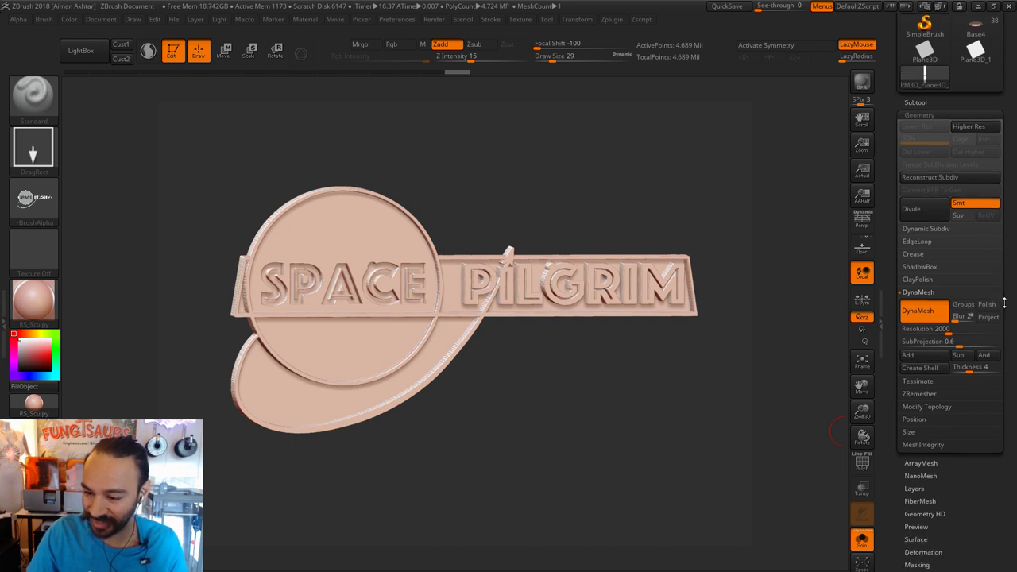
pyautogui.scroll(3, 995, 501)
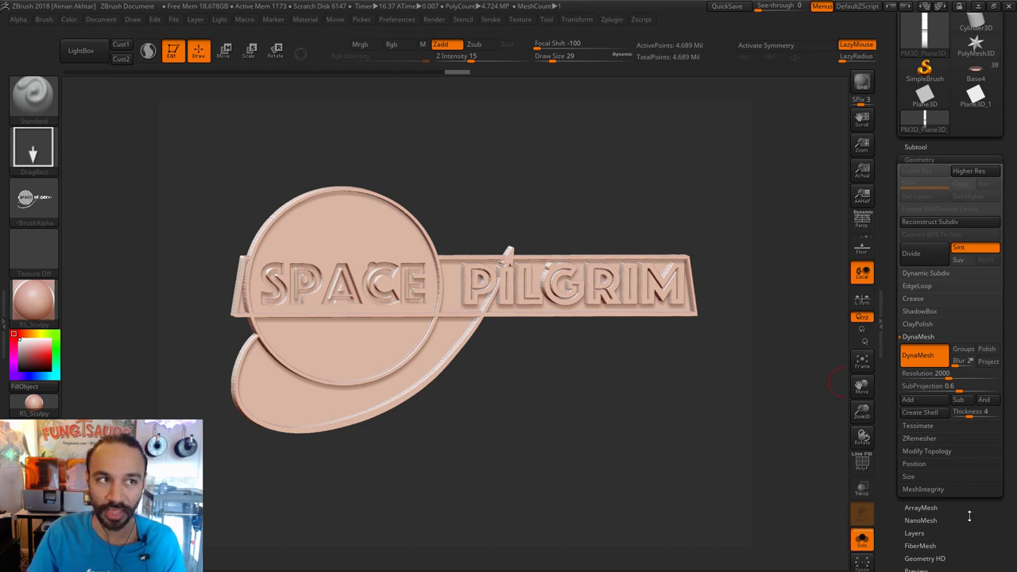
pyautogui.moveTo(606, 390); pyautogui.dragTo(578, 399)
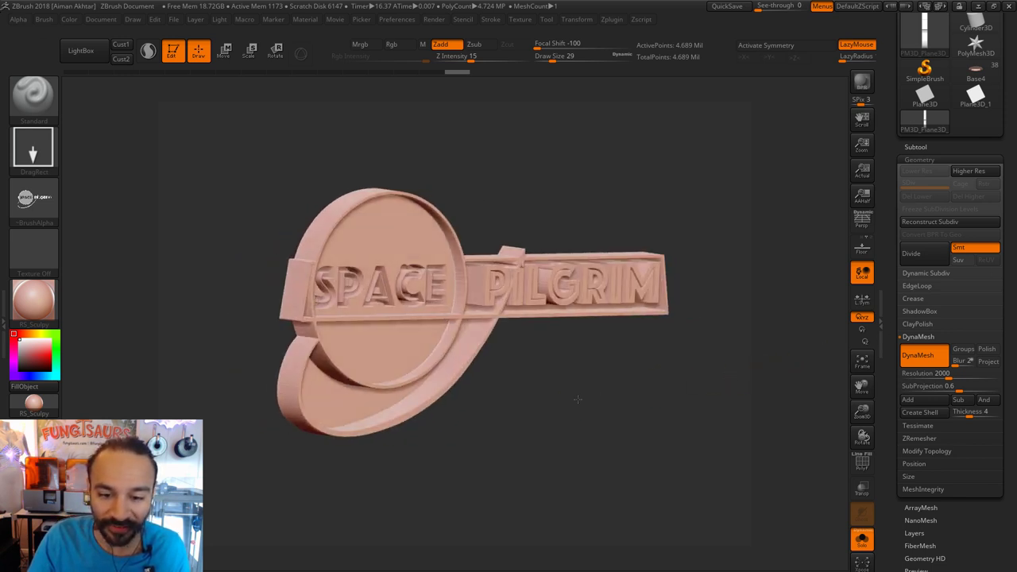
pyautogui.scroll(-2, 968, 553)
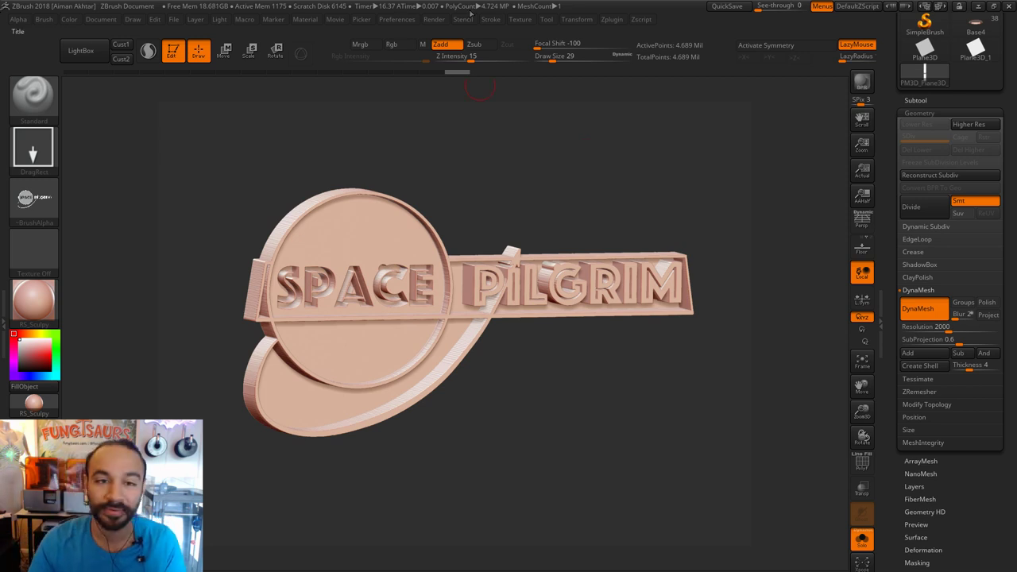
# Try an Inflate deformation of 1 on the logo mesh and undo it.
pyautogui.moveTo(533, 193)
pyautogui.keyDown('shift'); pyautogui.mouseDown()
pyautogui.moveTo(493, 191)
pyautogui.moveTo(518, 190)
pyautogui.mouseUp(); pyautogui.keyUp('shift')
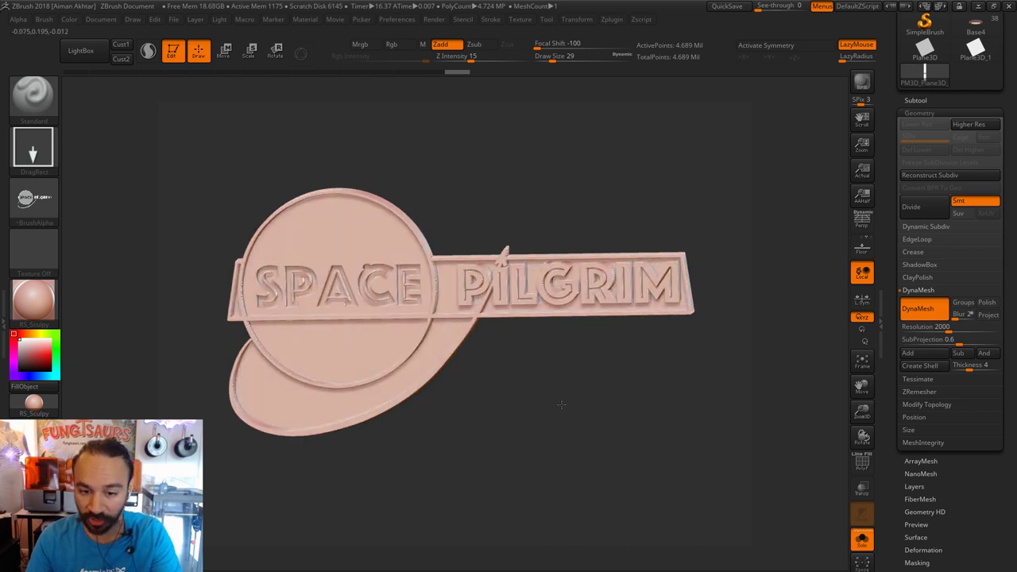
pyautogui.moveTo(561, 405); pyautogui.dragTo(592, 406)
pyautogui.moveTo(1007, 552); pyautogui.dragTo(1006, 540)
pyautogui.click(932, 538)
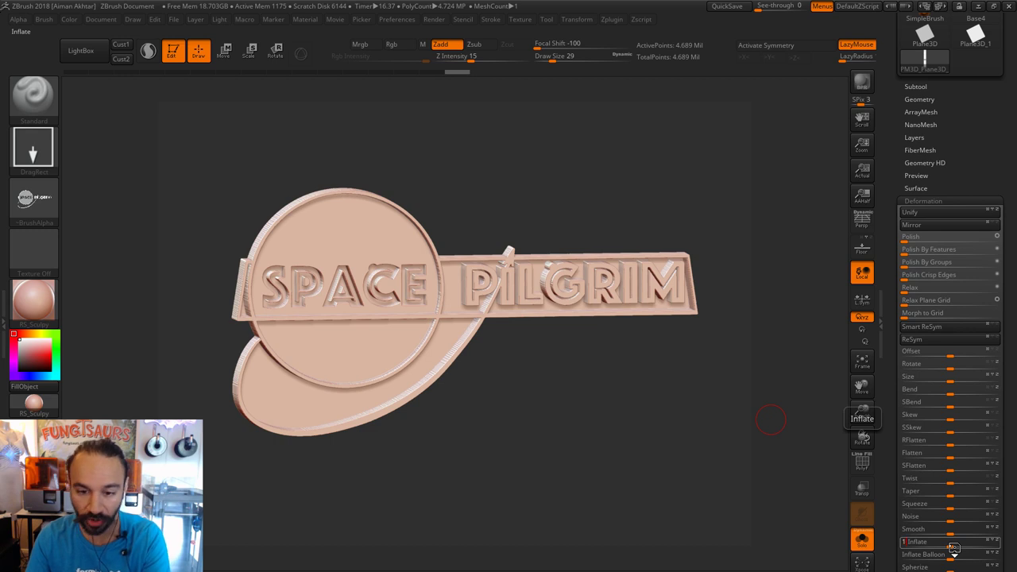
pyautogui.press('Return')
pyautogui.moveTo(724, 475); pyautogui.dragTo(712, 463)
pyautogui.hotkey('ctrl', 'z')
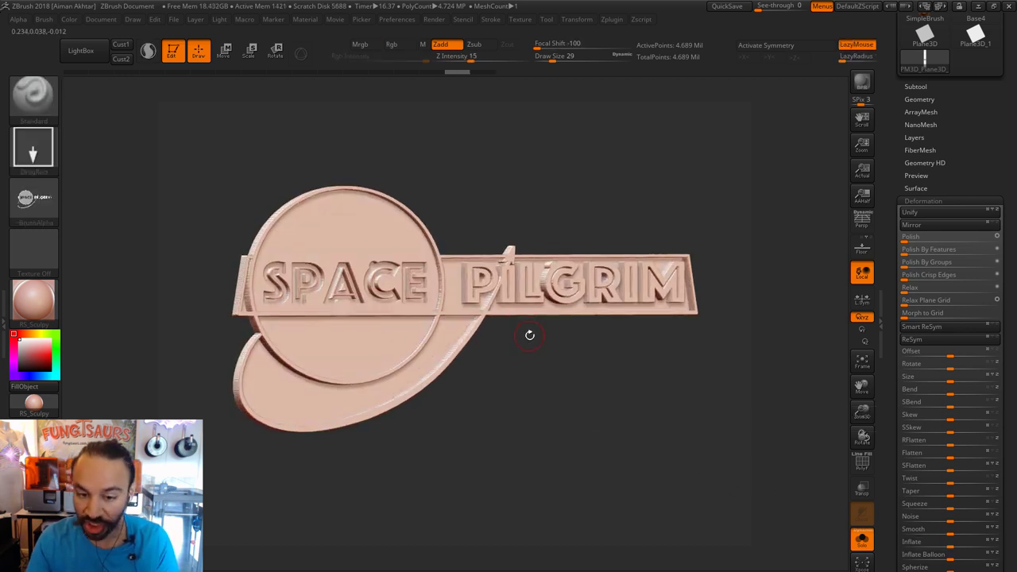
# Re-run DynaMesh on the whole logo to rebuild its topology evenly.
pyautogui.moveTo(619, 376); pyautogui.dragTo(565, 361)
pyautogui.moveTo(742, 394); pyautogui.dragTo(511, 175)
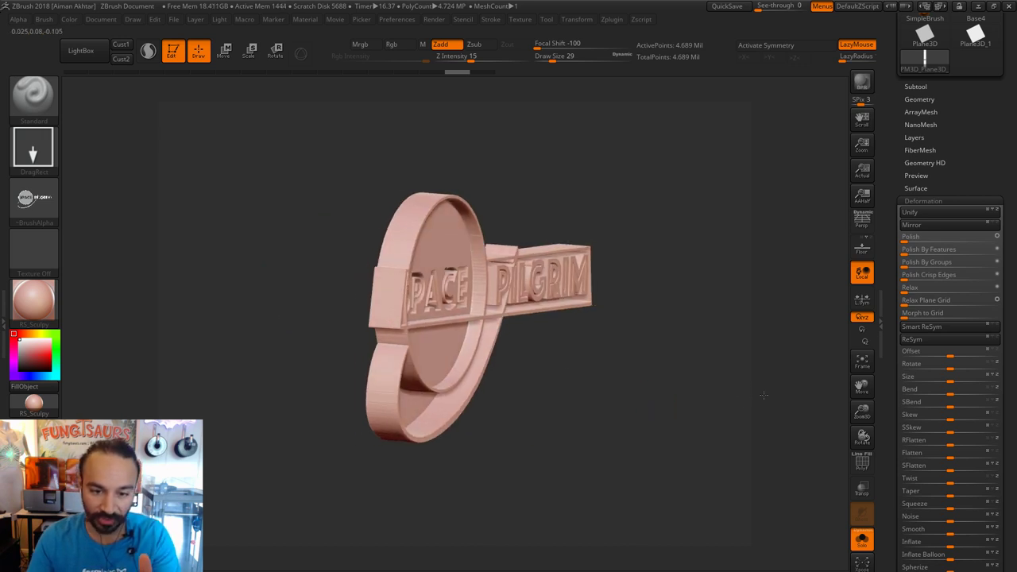
pyautogui.moveTo(558, 471); pyautogui.dragTo(594, 434)
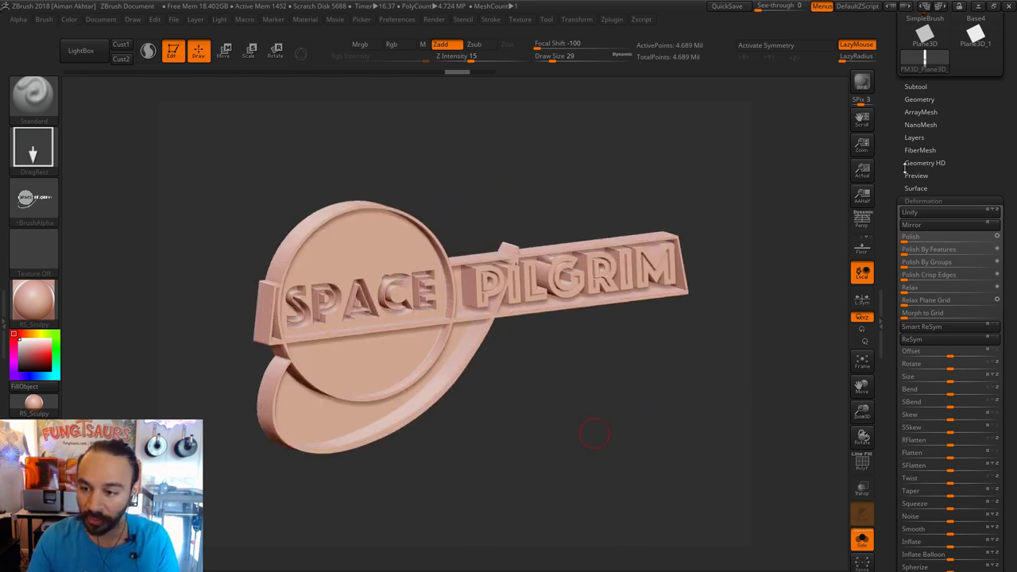
pyautogui.click(920, 98)
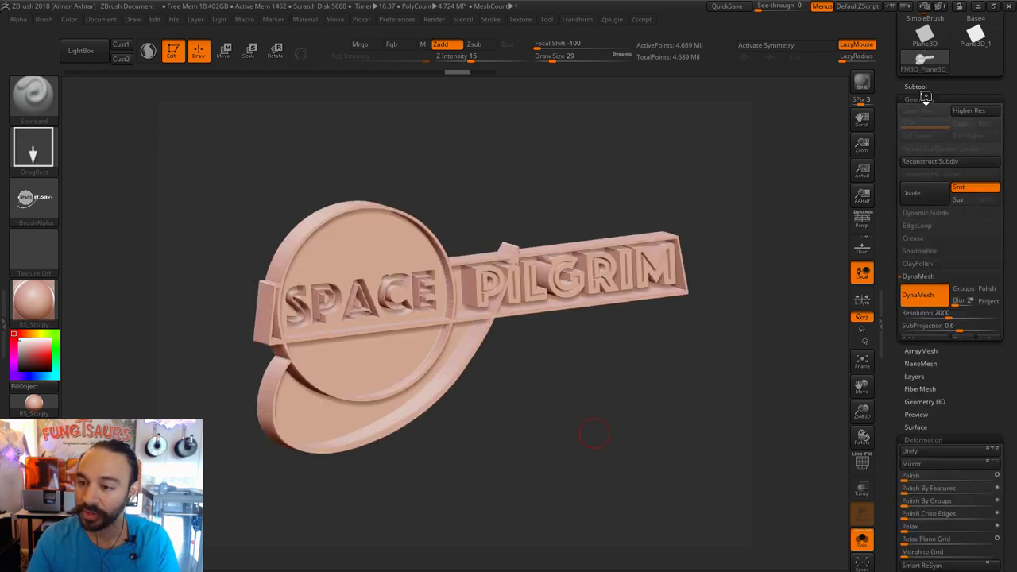
pyautogui.press('ctrl')
pyautogui.keyDown('ctrl'); pyautogui.click(671, 381); pyautogui.keyUp('ctrl')
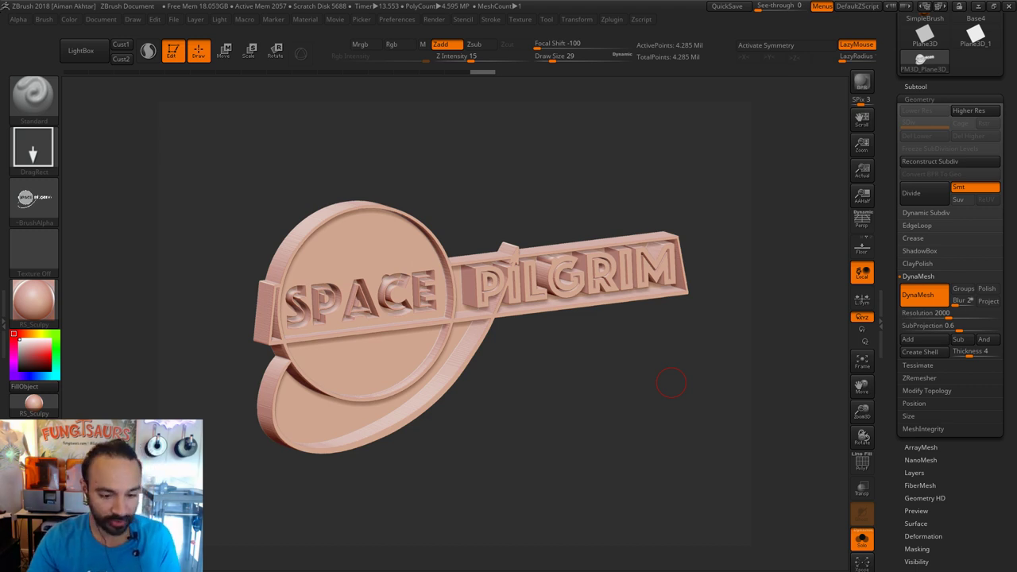
# Smooth the surface around the SPACE lettering and disc using the Smooth brush with a draw size of 101.
pyautogui.moveTo(554, 490); pyautogui.dragTo(561, 490)
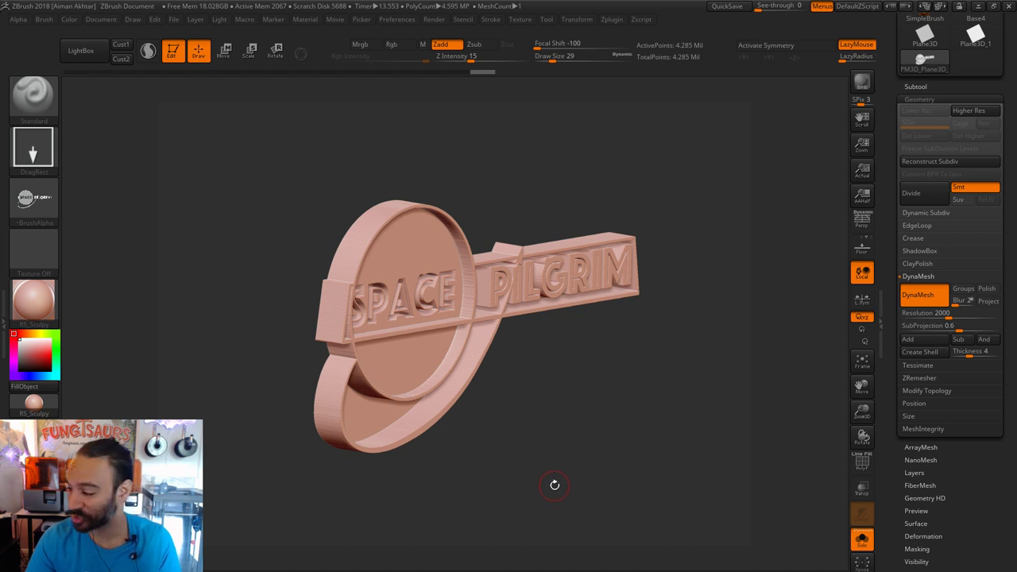
pyautogui.moveTo(554, 485); pyautogui.dragTo(560, 476)
pyautogui.moveTo(564, 437); pyautogui.dragTo(595, 461)
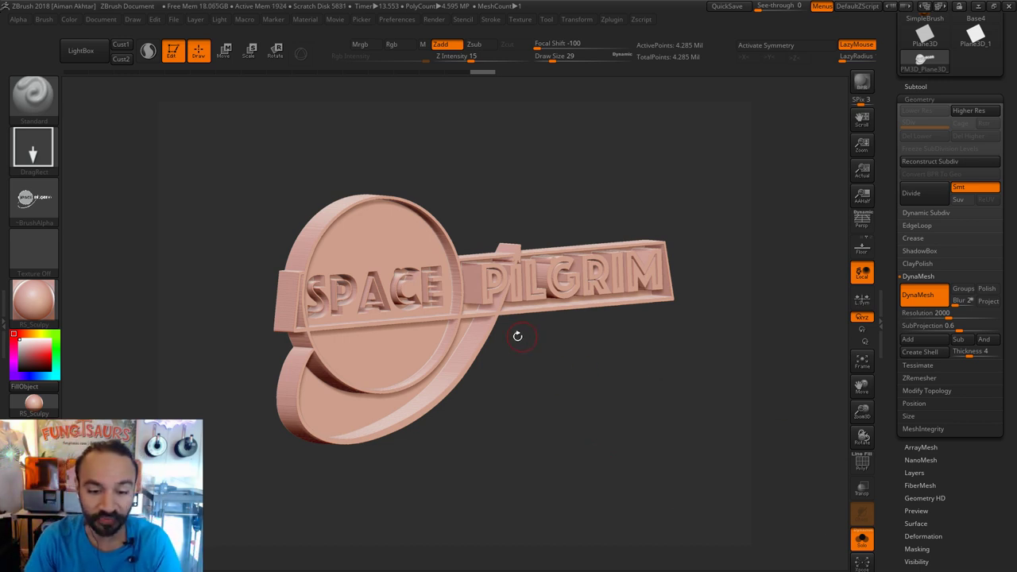
pyautogui.moveTo(536, 441); pyautogui.dragTo(540, 406)
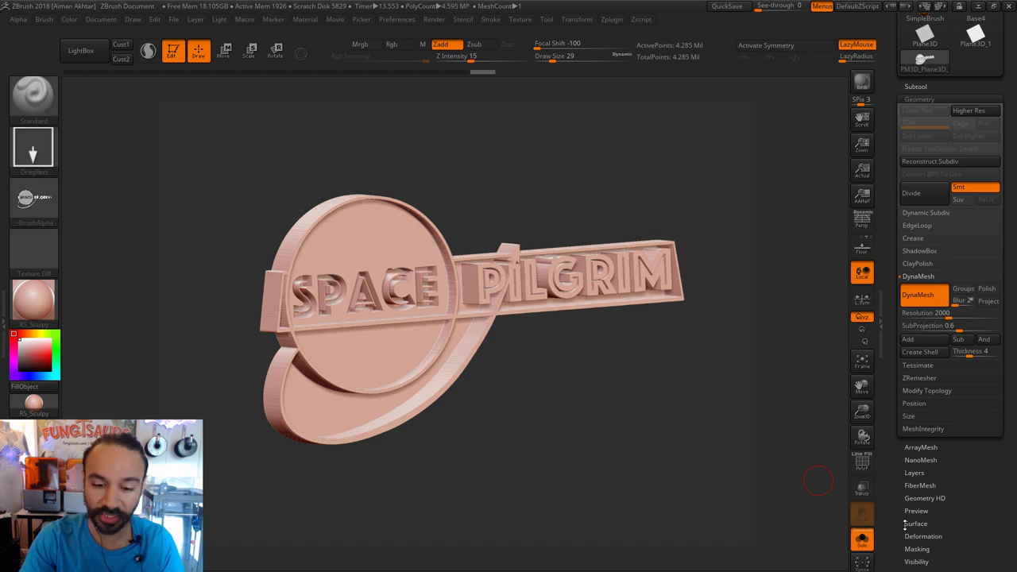
pyautogui.moveTo(522, 358)
pyautogui.mouseDown()
pyautogui.moveTo(480, 333)
pyautogui.moveTo(464, 343)
pyautogui.mouseUp()
pyautogui.press('s')
pyautogui.moveTo(496, 280)
pyautogui.keyDown('shift'); pyautogui.mouseDown()
pyautogui.moveTo(425, 393)
pyautogui.moveTo(464, 332)
pyautogui.mouseUp(); pyautogui.keyUp('shift')
pyautogui.keyDown('shift'); pyautogui.moveTo(418, 354); pyautogui.dragTo(404, 363); pyautogui.keyUp('shift')
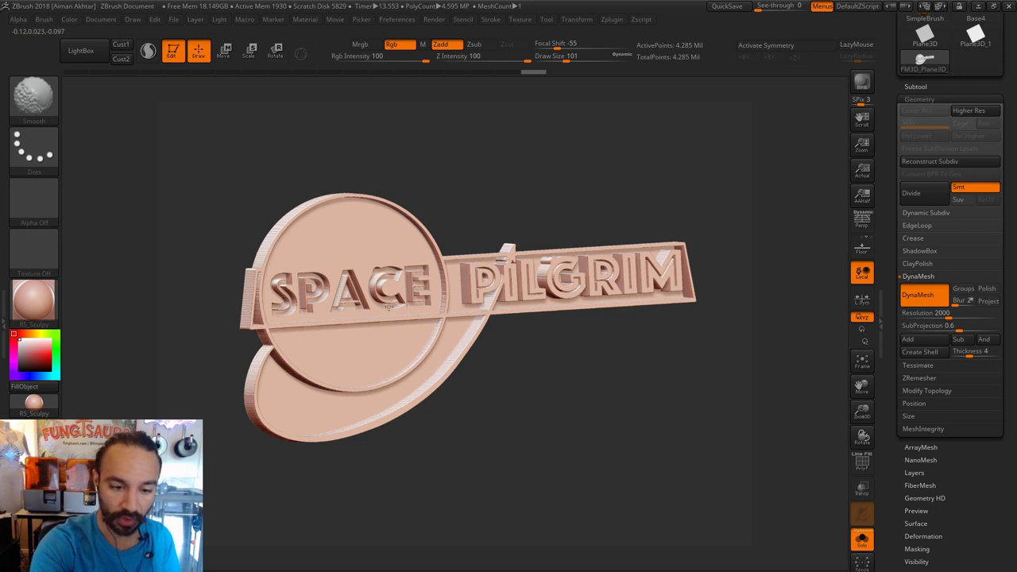
pyautogui.moveTo(388, 307)
pyautogui.keyDown('shift'); pyautogui.mouseDown()
pyautogui.moveTo(342, 279)
pyautogui.moveTo(236, 326)
pyautogui.mouseUp(); pyautogui.keyUp('shift')
# Enlarge the draw size to 158 and smooth the PILGRIM lettering and its banner.
pyautogui.press('s')
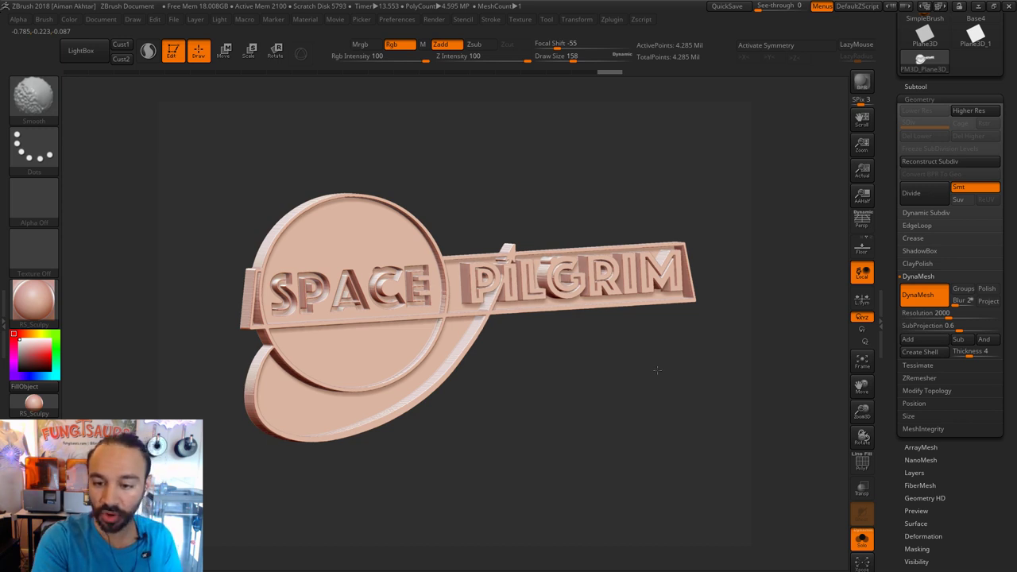
pyautogui.keyDown('shift'); pyautogui.moveTo(648, 293); pyautogui.dragTo(649, 298); pyautogui.keyUp('shift')
pyautogui.moveTo(663, 275); pyautogui.dragTo(643, 303, button='right')
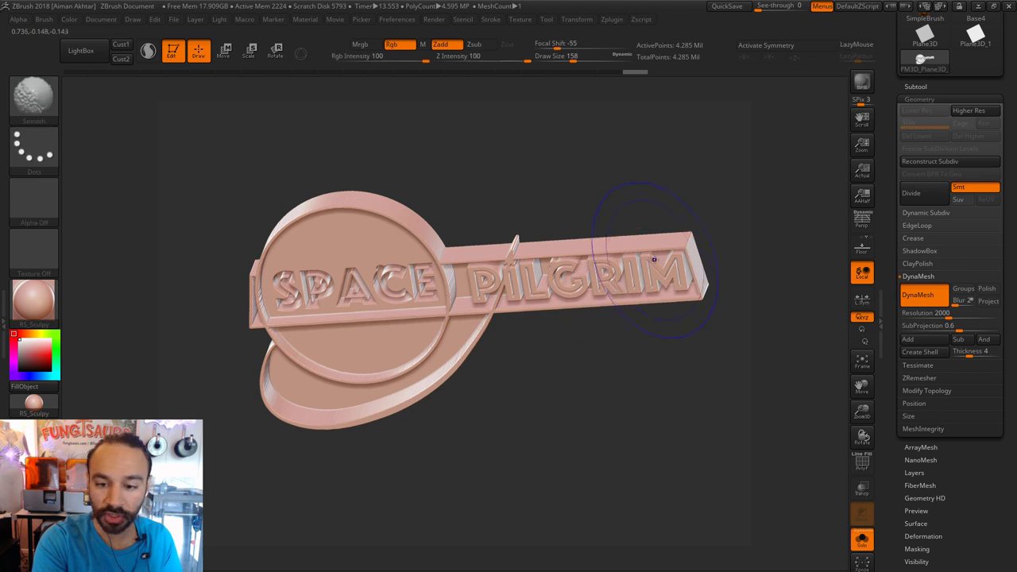
pyautogui.keyDown('shift'); pyautogui.moveTo(651, 261); pyautogui.dragTo(455, 268); pyautogui.keyUp('shift')
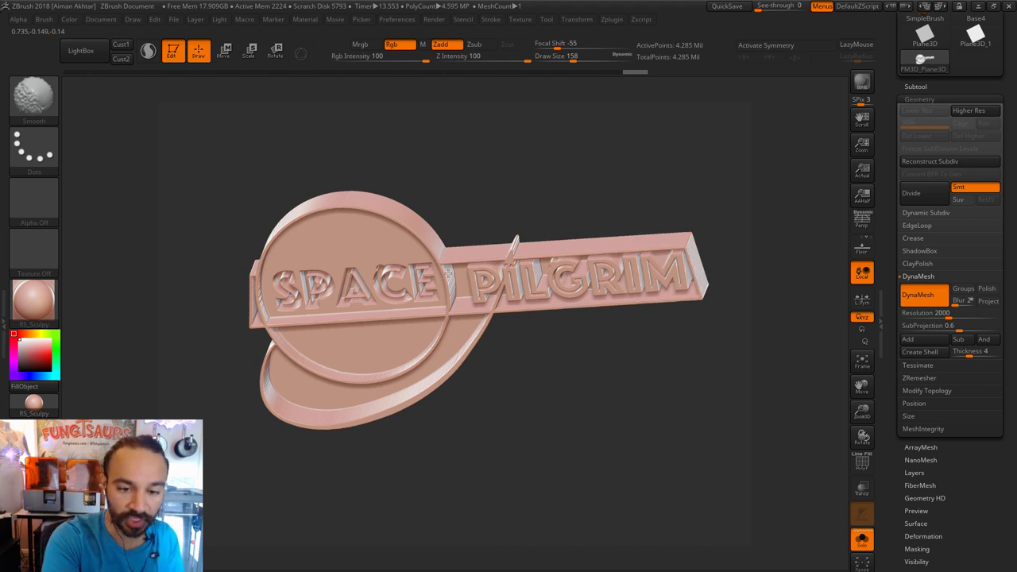
# Smooth the remaining faces, edges and side walls of the logo from several viewing angles with the Smooth brush.
pyautogui.moveTo(583, 411); pyautogui.dragTo(322, 337, button='right')
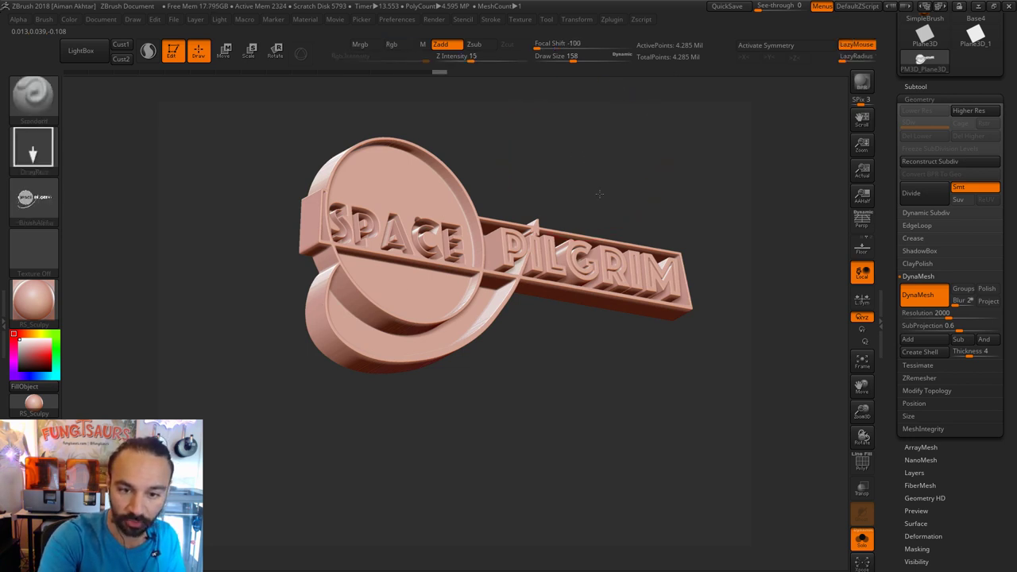
pyautogui.moveTo(340, 253); pyautogui.dragTo(431, 249, button='right')
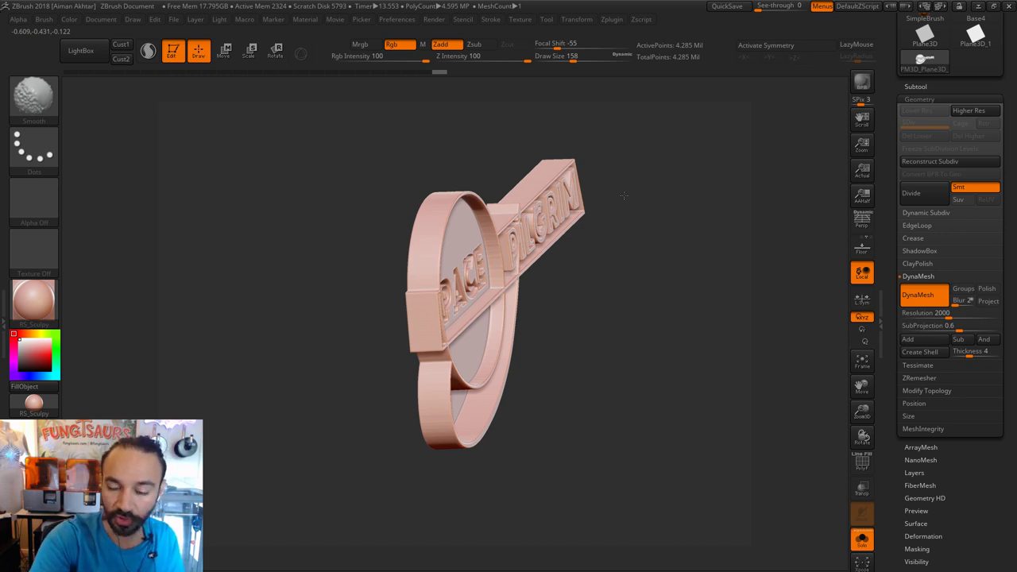
pyautogui.moveTo(622, 293); pyautogui.dragTo(545, 288, button='right')
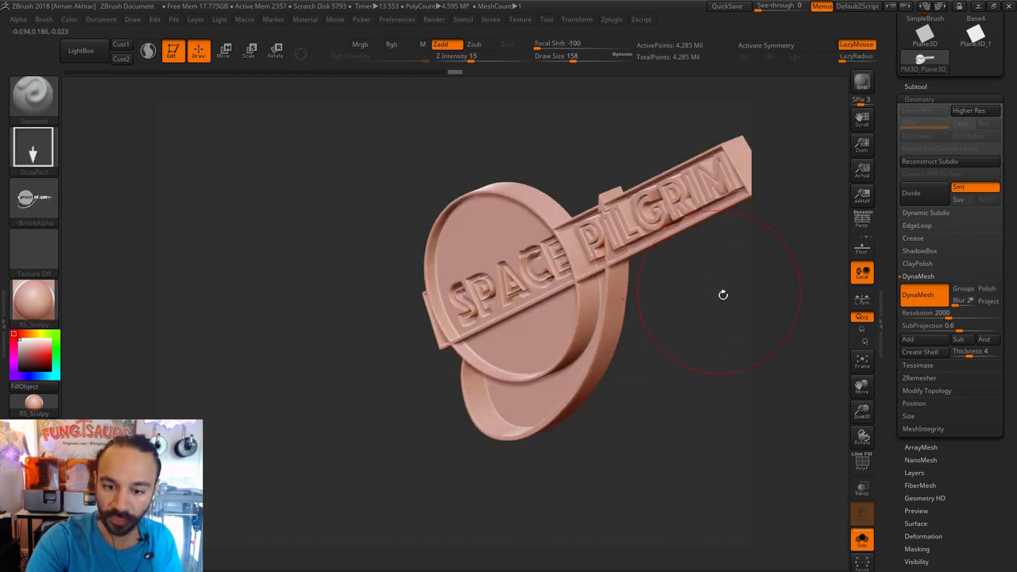
pyautogui.keyDown('alt'); pyautogui.moveTo(722, 295); pyautogui.dragTo(582, 334, button='right'); pyautogui.keyUp('alt')
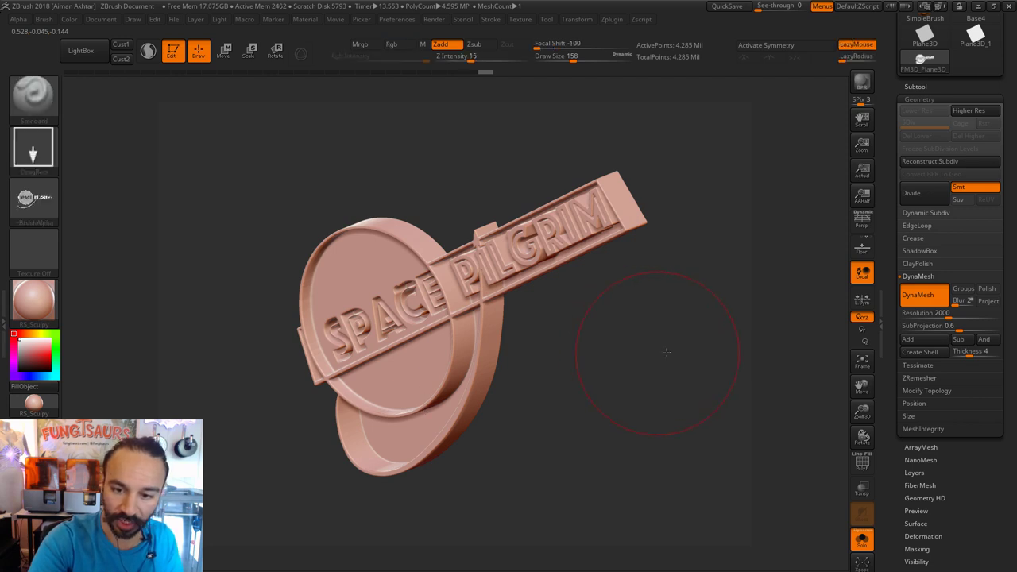
pyautogui.moveTo(517, 343); pyautogui.dragTo(613, 249)
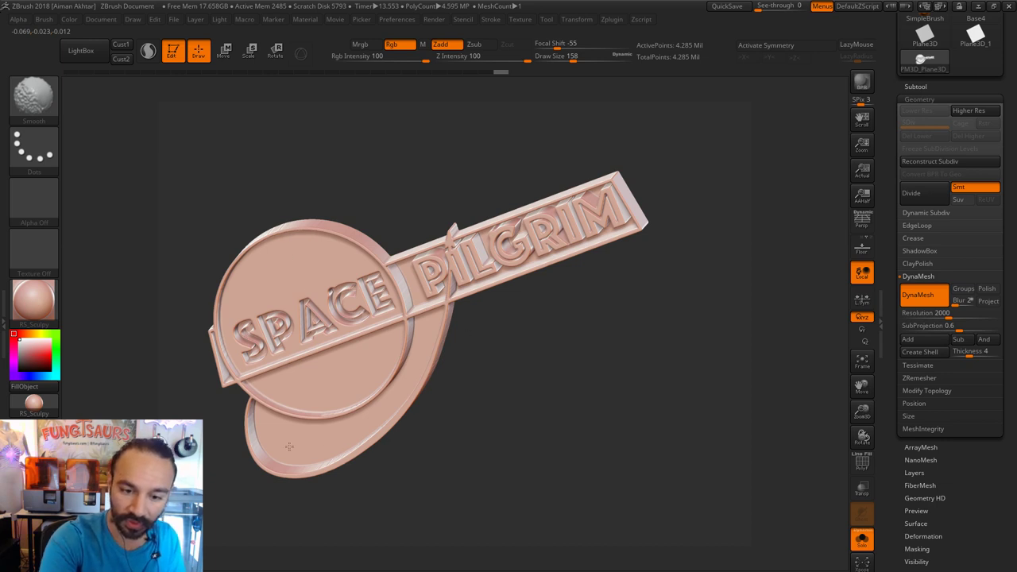
pyautogui.keyDown('shift'); pyautogui.moveTo(613, 359); pyautogui.dragTo(628, 348); pyautogui.keyUp('shift')
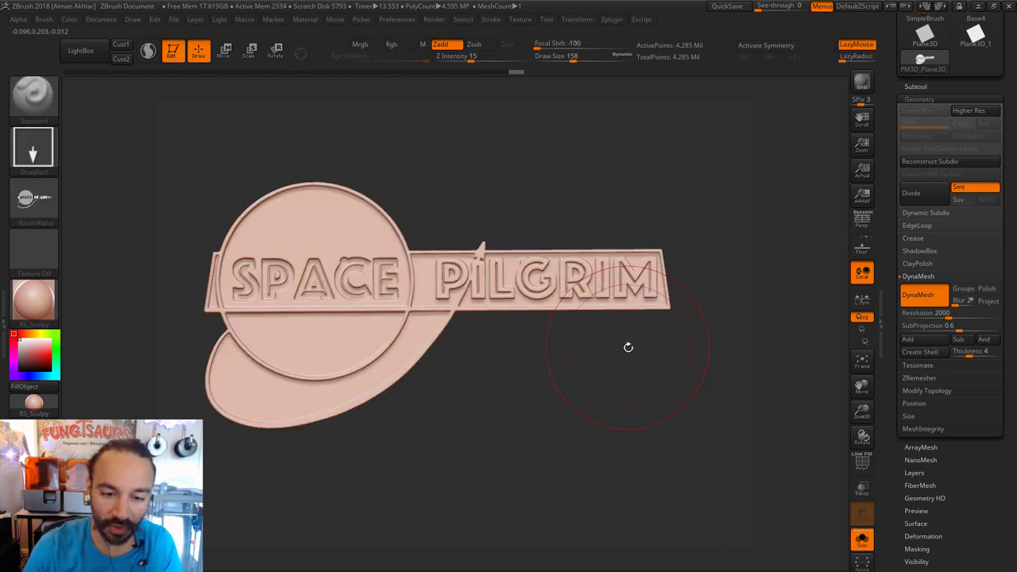
# Set the draw size to 65 and inspect the smoothed lettering where the disc meets the banner.
pyautogui.moveTo(599, 447)
pyautogui.mouseDown()
pyautogui.moveTo(584, 472)
pyautogui.moveTo(599, 453)
pyautogui.moveTo(531, 455)
pyautogui.moveTo(551, 499)
pyautogui.moveTo(661, 508)
pyautogui.mouseUp()
pyautogui.press('s')
pyautogui.moveTo(320, 225); pyautogui.dragTo(308, 225)
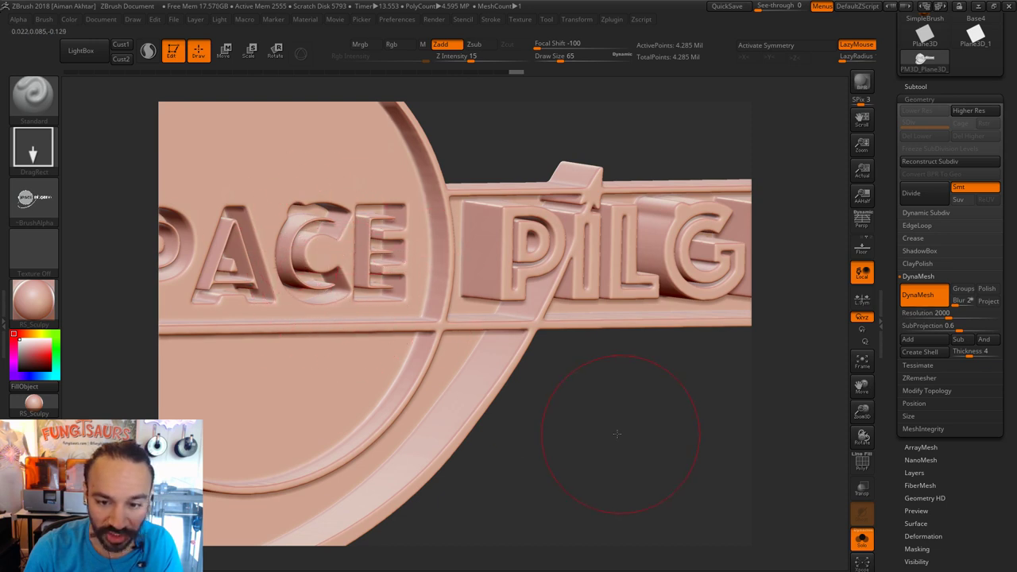
# Apply a slight Inflate deformation to the smoothed logo mesh.
pyautogui.moveTo(601, 442)
pyautogui.mouseDown()
pyautogui.moveTo(691, 431)
pyautogui.moveTo(612, 390)
pyautogui.moveTo(499, 432)
pyautogui.moveTo(704, 427)
pyautogui.moveTo(620, 470)
pyautogui.moveTo(556, 487)
pyautogui.moveTo(641, 467)
pyautogui.moveTo(648, 463)
pyautogui.moveTo(600, 463)
pyautogui.moveTo(546, 482)
pyautogui.mouseUp()
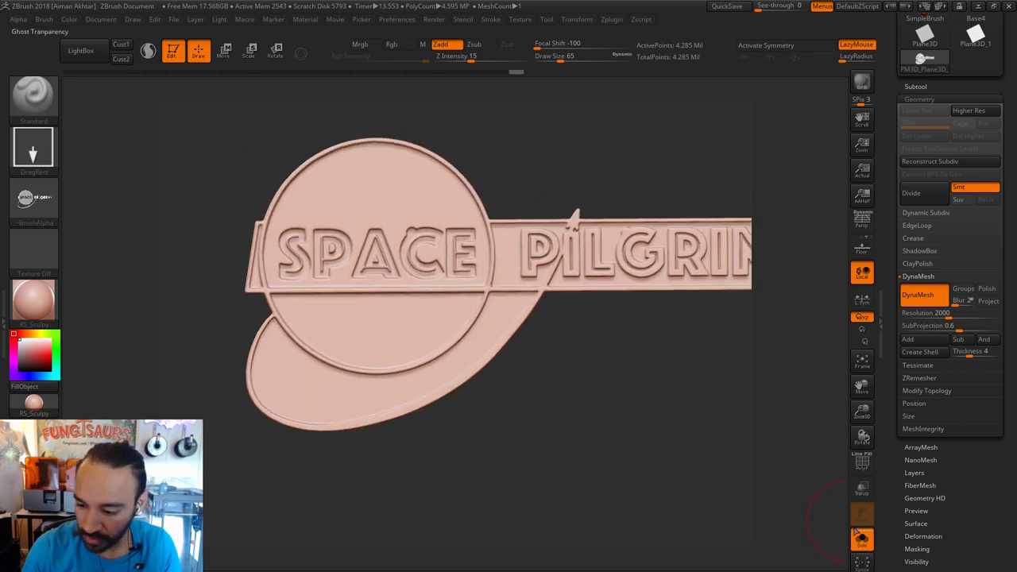
pyautogui.click(912, 536)
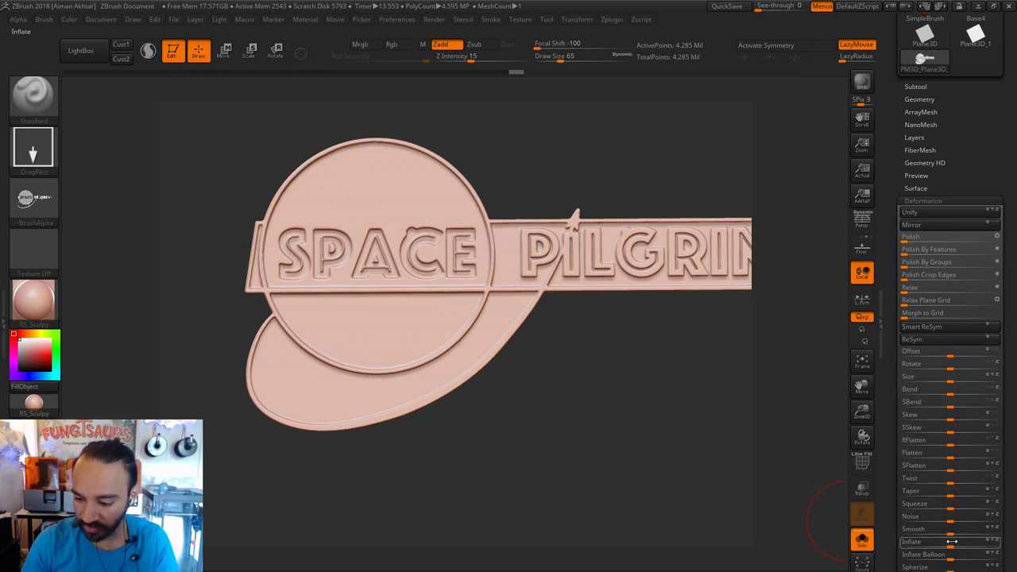
pyautogui.moveTo(947, 542); pyautogui.dragTo(949, 541)
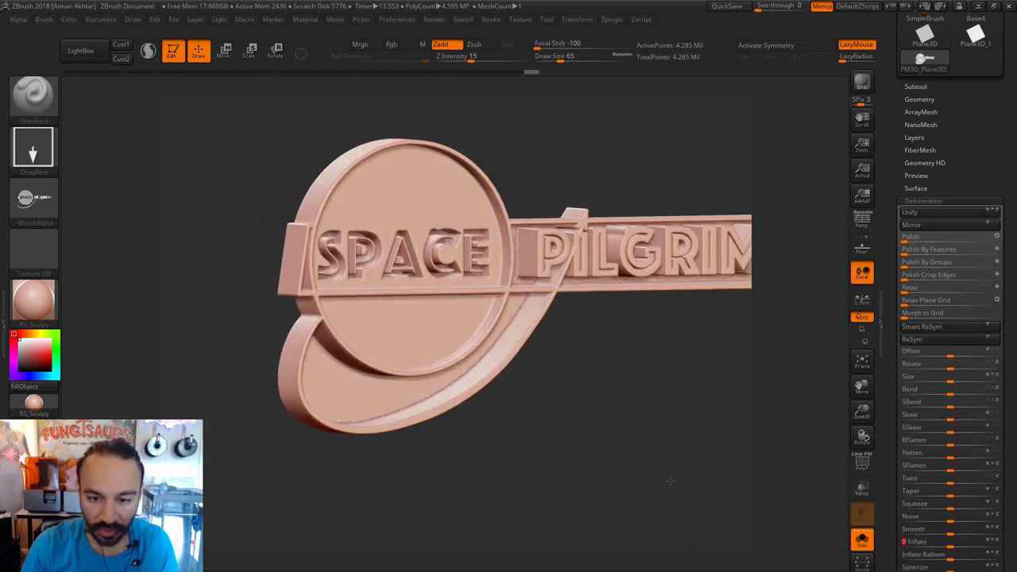
# Undo the Inflate deformation, set the draw size to 18 and mask the recessed inner strokes of the letters in SPACE.
pyautogui.hotkey('ctrl', 'z')
pyautogui.hotkey('ctrl', 'z')
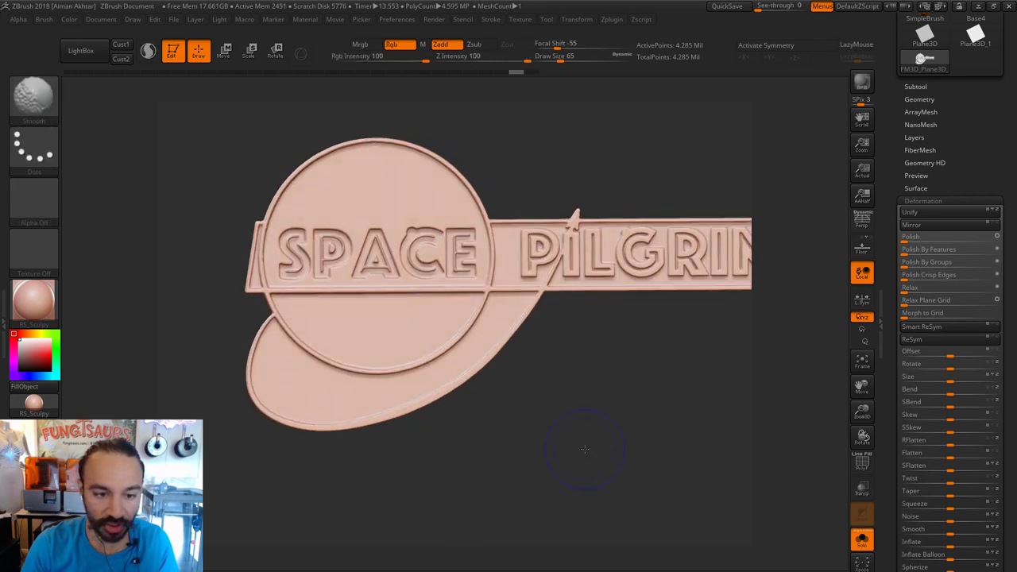
pyautogui.keyDown('alt'); pyautogui.moveTo(585, 448); pyautogui.dragTo(603, 466); pyautogui.keyUp('alt')
pyautogui.keyDown('alt'); pyautogui.moveTo(603, 465); pyautogui.dragTo(699, 474, button='right'); pyautogui.keyUp('alt')
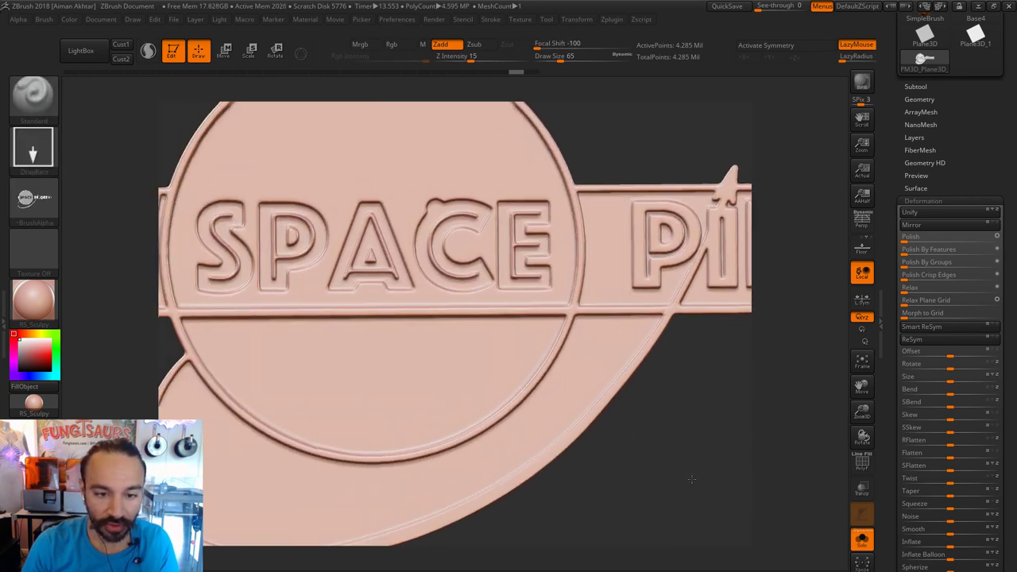
pyautogui.press('s')
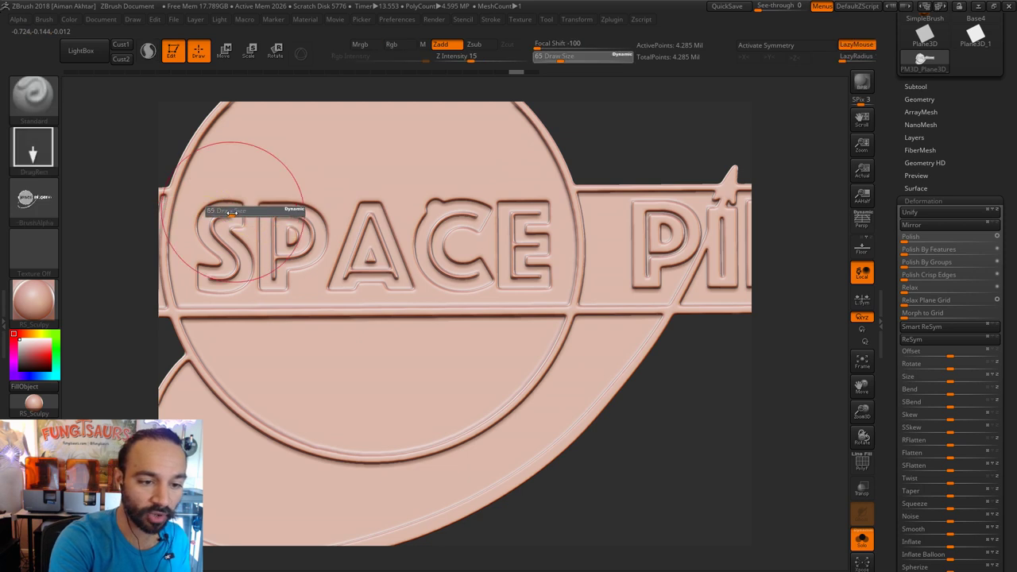
pyautogui.moveTo(234, 210)
pyautogui.mouseDown()
pyautogui.moveTo(220, 214)
pyautogui.moveTo(231, 276)
pyautogui.moveTo(213, 285)
pyautogui.moveTo(243, 265)
pyautogui.moveTo(224, 230)
pyautogui.moveTo(238, 221)
pyautogui.moveTo(234, 269)
pyautogui.moveTo(209, 228)
pyautogui.moveTo(230, 212)
pyautogui.mouseUp()
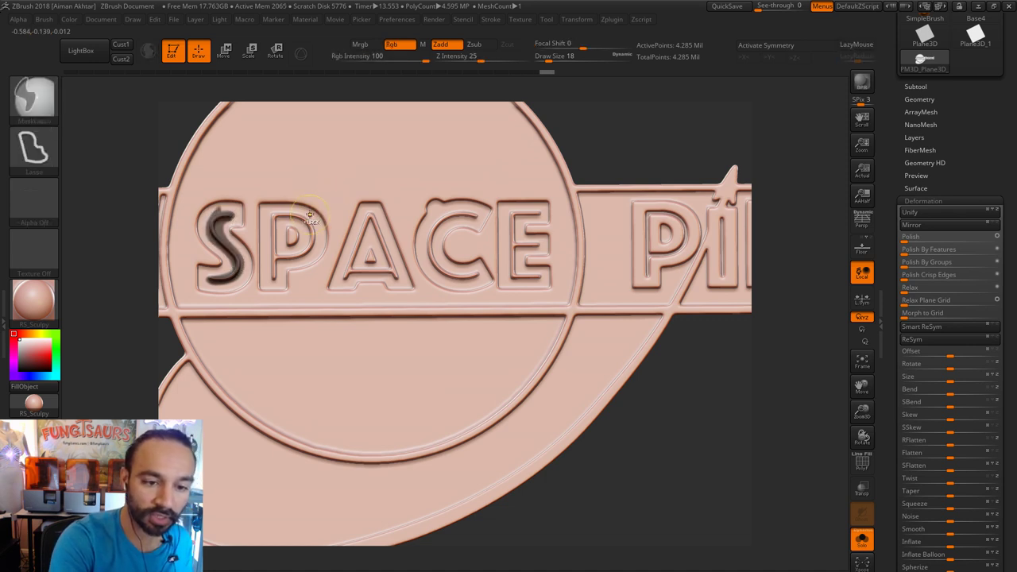
pyautogui.moveTo(308, 214)
pyautogui.keyDown('ctrl'); pyautogui.mouseDown()
pyautogui.moveTo(273, 210)
pyautogui.moveTo(276, 285)
pyautogui.moveTo(320, 230)
pyautogui.moveTo(318, 218)
pyautogui.moveTo(278, 211)
pyautogui.mouseUp(); pyautogui.keyUp('ctrl')
pyautogui.moveTo(365, 215)
pyautogui.keyDown('ctrl'); pyautogui.mouseDown()
pyautogui.moveTo(343, 270)
pyautogui.moveTo(356, 286)
pyautogui.moveTo(371, 275)
pyautogui.moveTo(381, 212)
pyautogui.moveTo(405, 284)
pyautogui.moveTo(367, 262)
pyautogui.moveTo(378, 216)
pyautogui.mouseUp(); pyautogui.keyUp('ctrl')
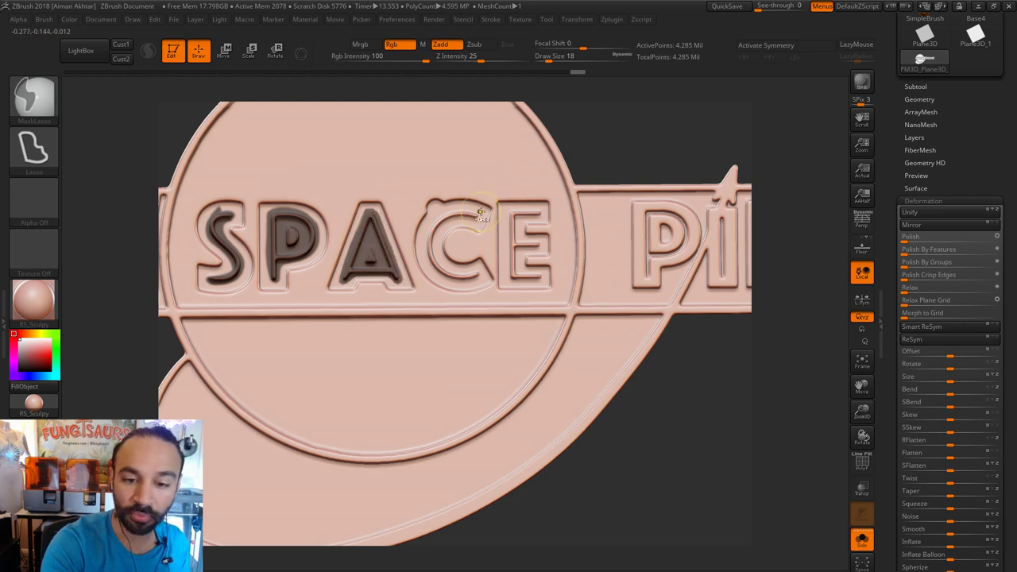
pyautogui.moveTo(481, 215)
pyautogui.keyDown('ctrl'); pyautogui.mouseDown()
pyautogui.moveTo(444, 224)
pyautogui.moveTo(435, 248)
pyautogui.moveTo(439, 267)
pyautogui.moveTo(478, 268)
pyautogui.moveTo(483, 281)
pyautogui.moveTo(439, 276)
pyautogui.moveTo(424, 248)
pyautogui.moveTo(426, 219)
pyautogui.mouseUp(); pyautogui.keyUp('ctrl')
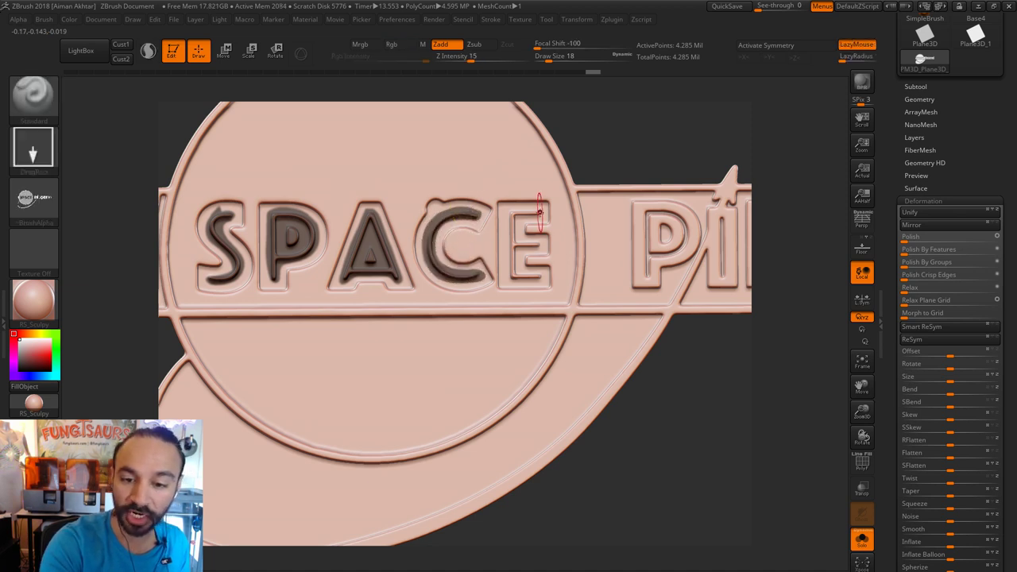
pyautogui.moveTo(540, 207)
pyautogui.keyDown('ctrl'); pyautogui.mouseDown()
pyautogui.moveTo(513, 211)
pyautogui.moveTo(513, 221)
pyautogui.moveTo(547, 240)
pyautogui.moveTo(518, 265)
pyautogui.moveTo(546, 281)
pyautogui.moveTo(510, 285)
pyautogui.mouseUp(); pyautogui.keyUp('ctrl')
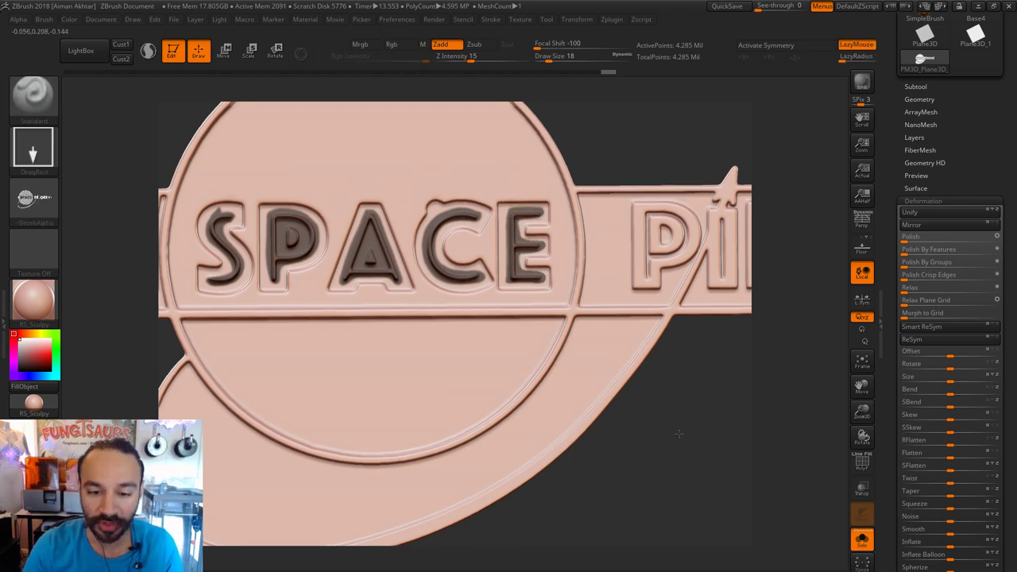
# Unmask the thin front layer of the logo from an exact side view, keeping only the recessed letter strokes masked.
pyautogui.keyDown('alt'); pyautogui.moveTo(679, 434); pyautogui.dragTo(711, 431); pyautogui.keyUp('alt')
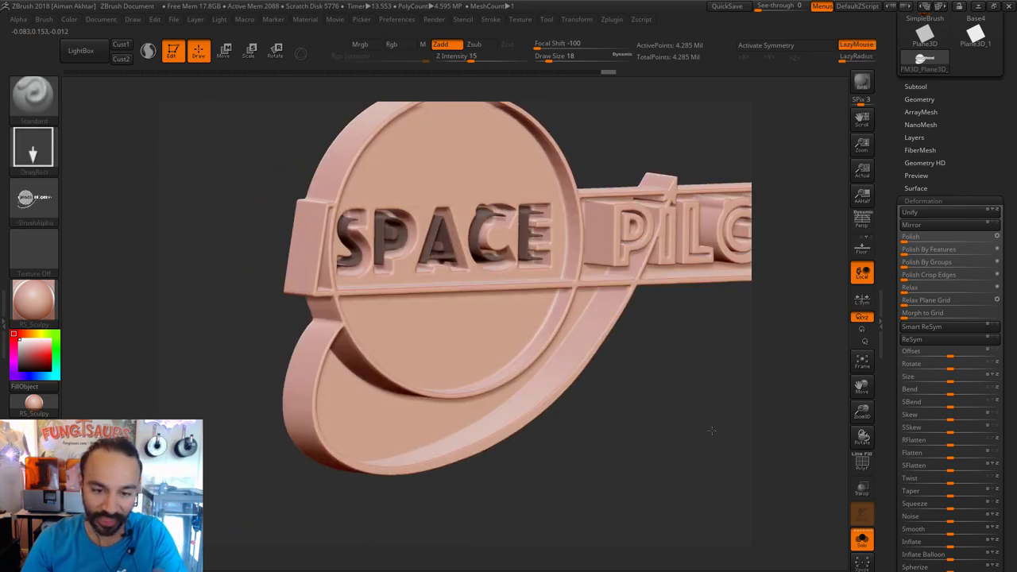
pyautogui.moveTo(715, 429); pyautogui.dragTo(575, 387, button='right')
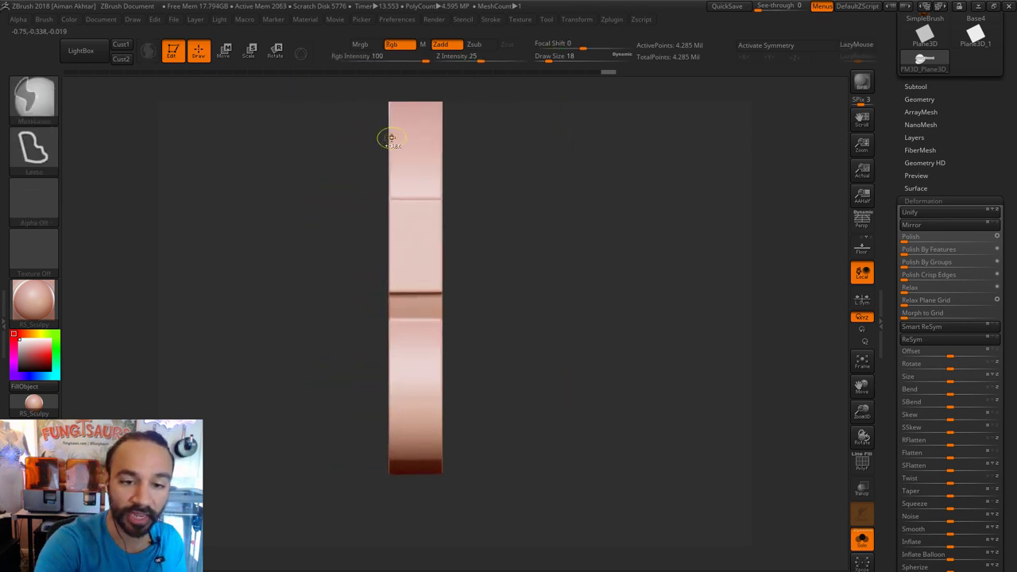
pyautogui.moveTo(388, 140)
pyautogui.keyDown('ctrl'); pyautogui.mouseDown()
pyautogui.moveTo(347, 243)
pyautogui.moveTo(393, 488)
pyautogui.mouseUp(); pyautogui.keyUp('ctrl')
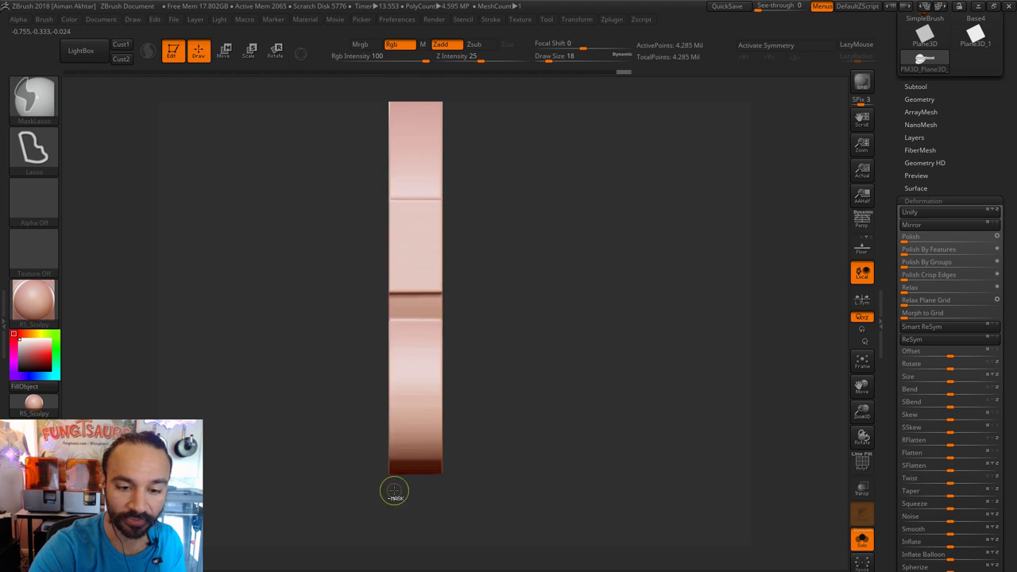
pyautogui.moveTo(540, 340)
pyautogui.mouseDown(button='right')
pyautogui.moveTo(501, 343)
pyautogui.moveTo(477, 327)
pyautogui.mouseUp(button='right')
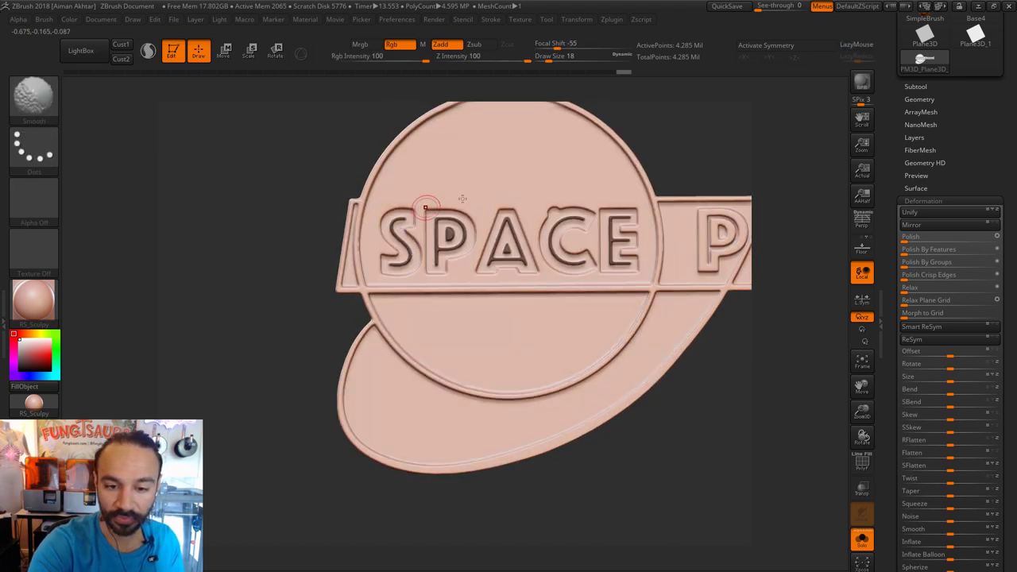
# Invert the mask and slightly inflate the recessed strokes of the SPACE letters, undoing the excess Inflate pass.
pyautogui.keyDown('alt'); pyautogui.moveTo(745, 410); pyautogui.dragTo(649, 402, button='right'); pyautogui.keyUp('alt')
pyautogui.keyDown('ctrl'); pyautogui.click(649, 376); pyautogui.keyUp('ctrl')
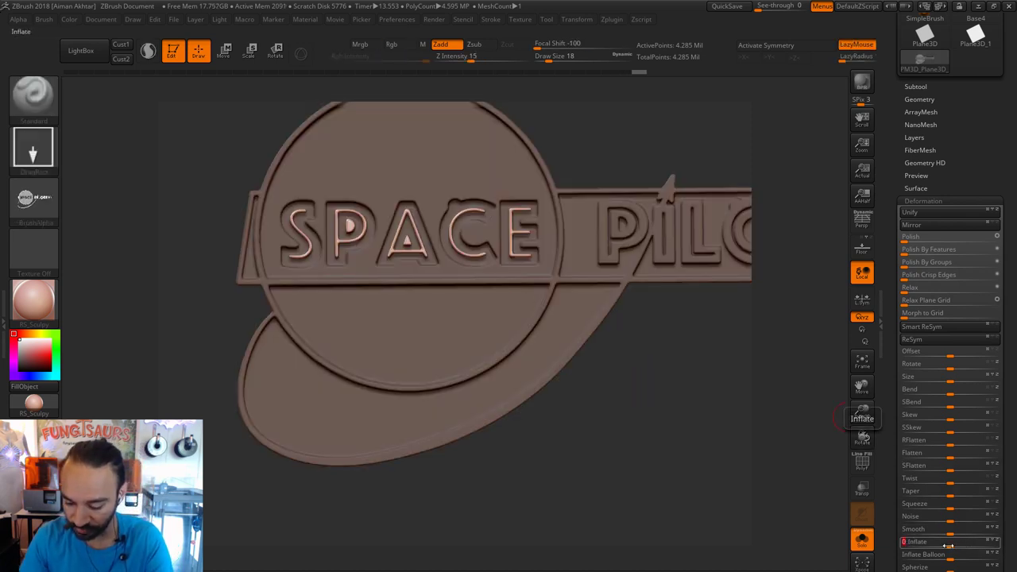
pyautogui.moveTo(948, 546); pyautogui.dragTo(947, 545)
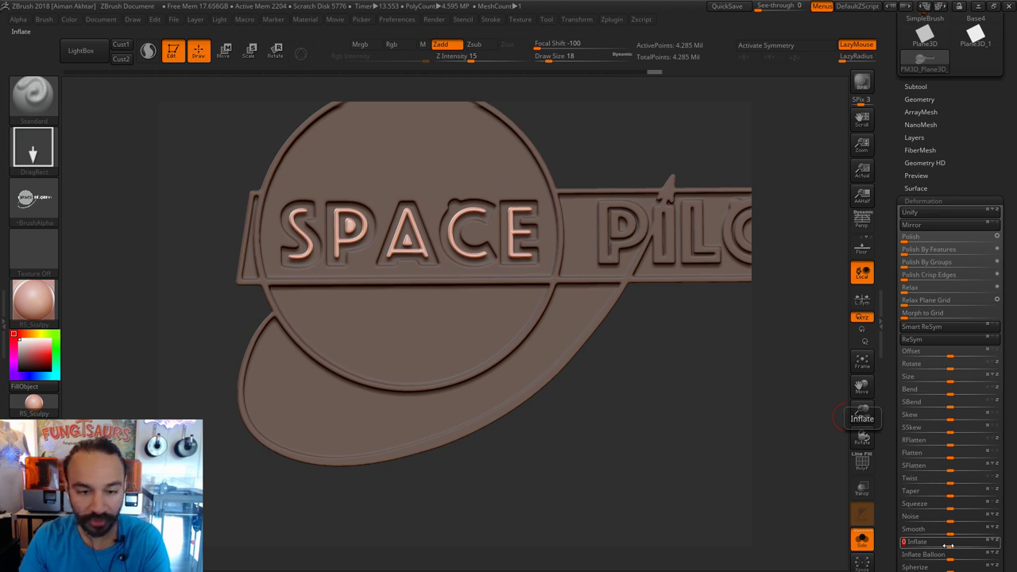
pyautogui.moveTo(947, 546); pyautogui.dragTo(947, 546)
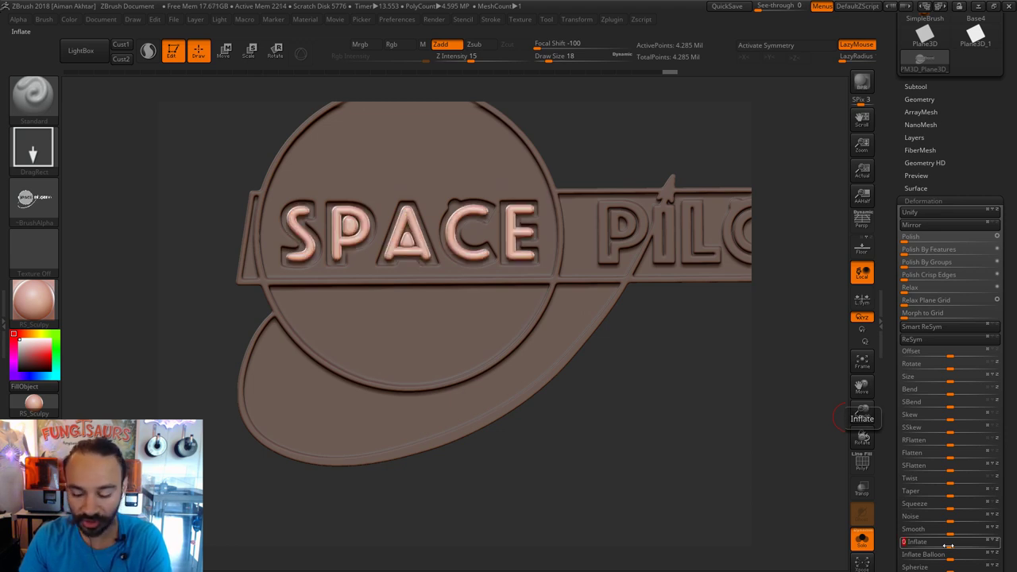
pyautogui.hotkey('ctrl', 'z')
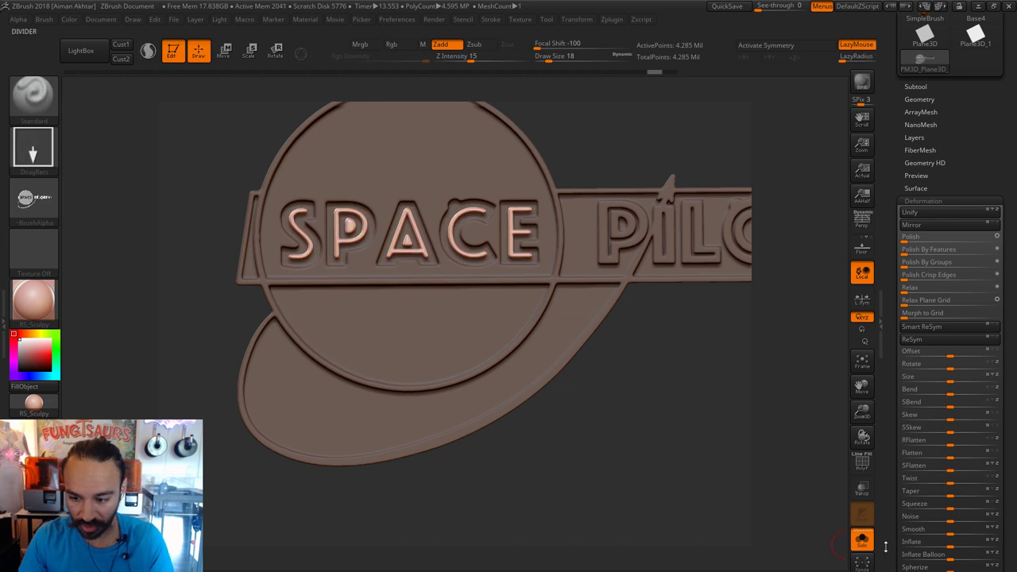
# Inflate the unmasked SPACE strokes by 1, add one more slight Inflate pass and clear the mask.
pyautogui.click(949, 546)
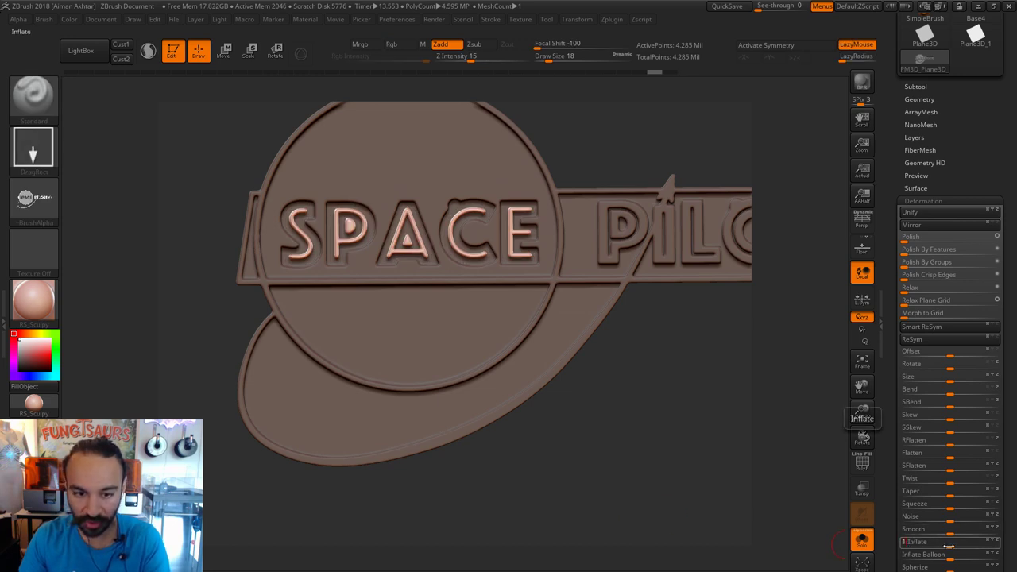
pyautogui.press('Return')
pyautogui.click(962, 547)
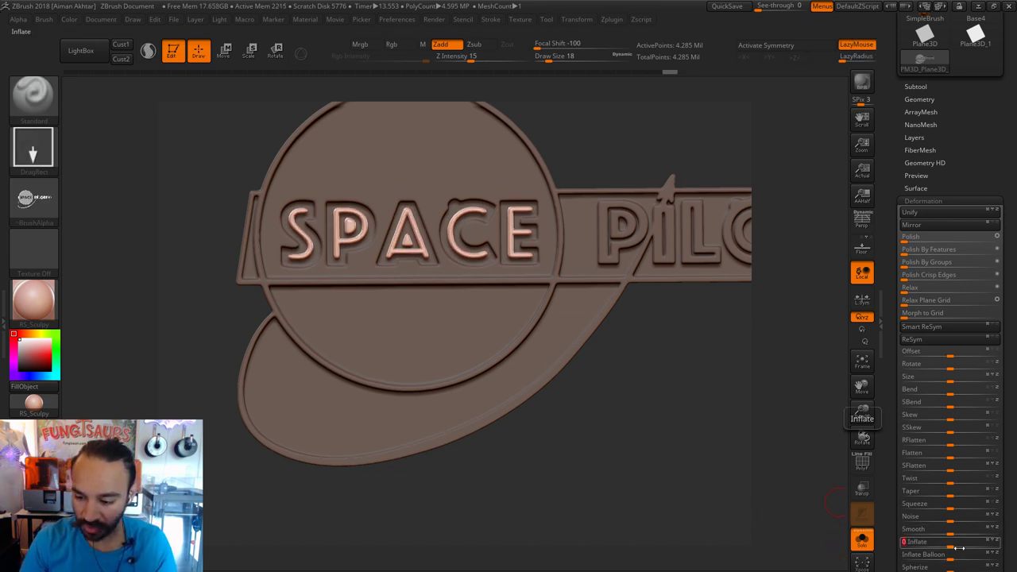
pyautogui.moveTo(951, 544); pyautogui.dragTo(946, 544)
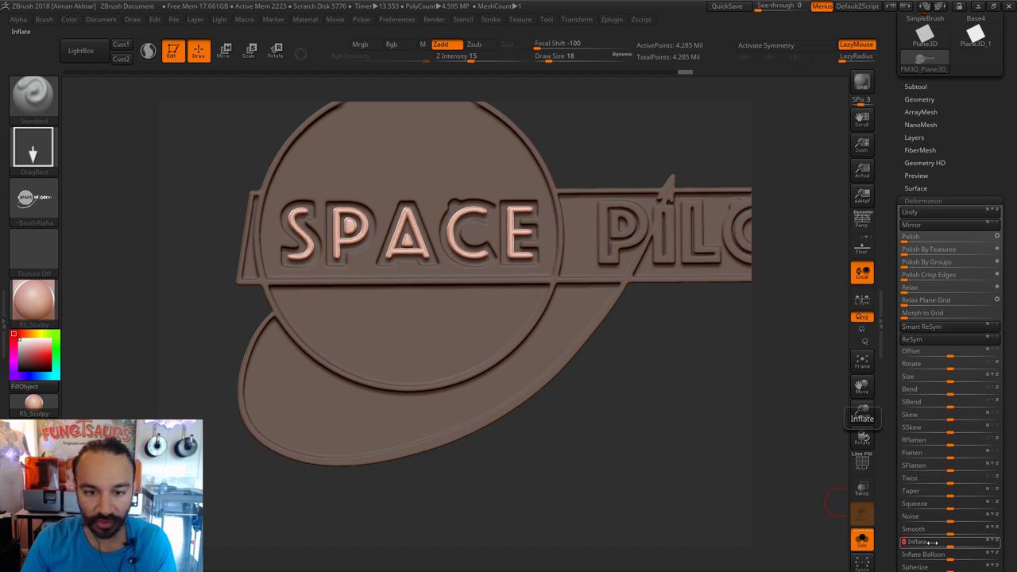
pyautogui.press('ctrl')
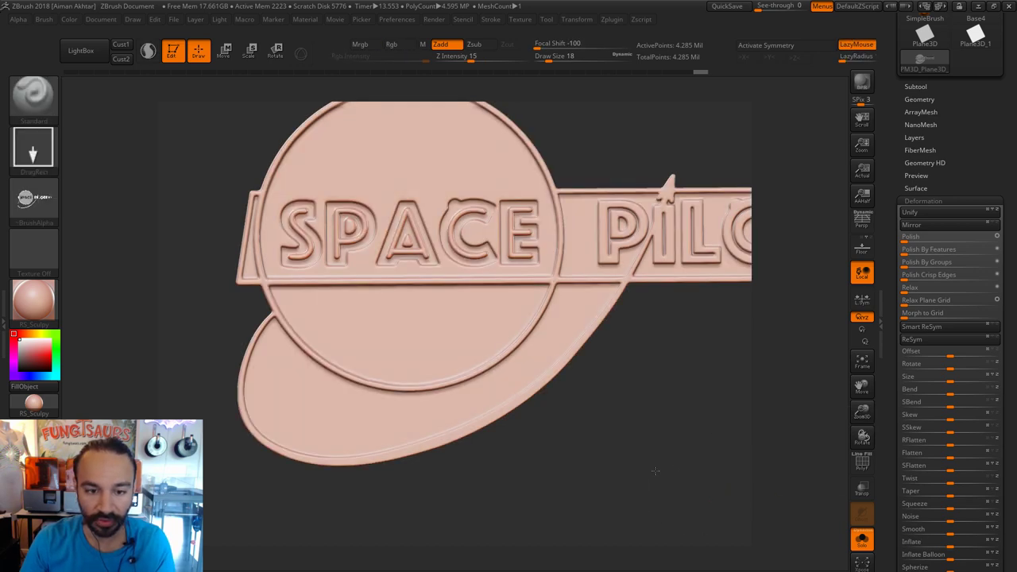
# Switch to the TrimAdaptive brush and try flattening the SPACE lettering, undoing the test strokes.
pyautogui.moveTo(655, 471)
pyautogui.keyDown('alt'); pyautogui.mouseDown()
pyautogui.moveTo(658, 397)
pyautogui.moveTo(659, 421)
pyautogui.moveTo(688, 474)
pyautogui.moveTo(639, 443)
pyautogui.moveTo(574, 437)
pyautogui.mouseUp(); pyautogui.keyUp('alt')
pyautogui.click(38, 95)
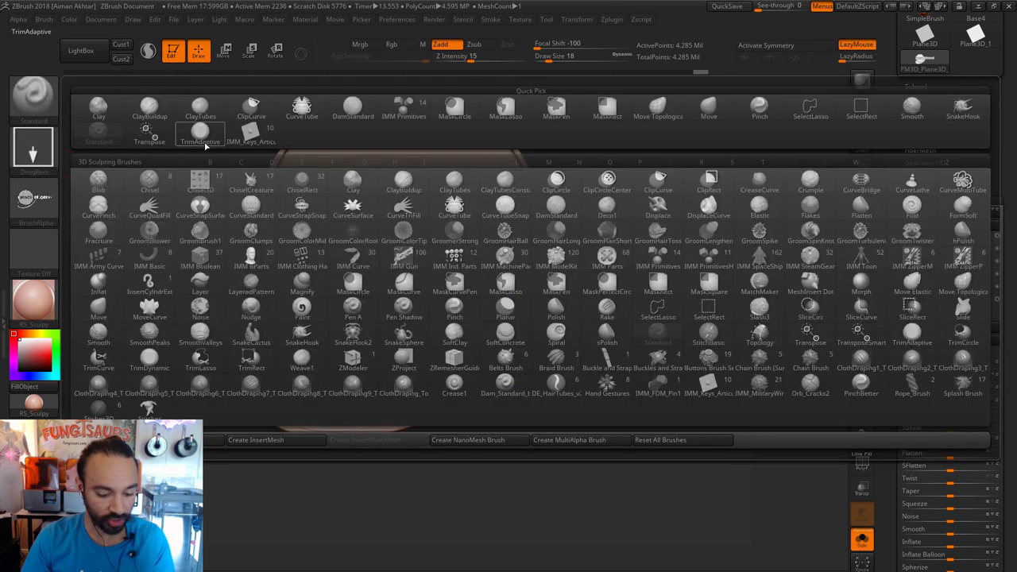
pyautogui.click(204, 143)
pyautogui.press('s')
pyautogui.moveTo(409, 173)
pyautogui.mouseDown()
pyautogui.moveTo(431, 175)
pyautogui.moveTo(409, 189)
pyautogui.moveTo(311, 179)
pyautogui.mouseUp()
pyautogui.hotkey('ctrl', 'z')
pyautogui.hotkey('ctrl', 'z')
# Trim the SPACE letters with TrimAdaptive, undoing the attempts at draw size 46 and using 37 instead.
pyautogui.press('s')
pyautogui.moveTo(452, 176); pyautogui.dragTo(414, 175)
pyautogui.hotkey('ctrl', 'z')
pyautogui.press('s')
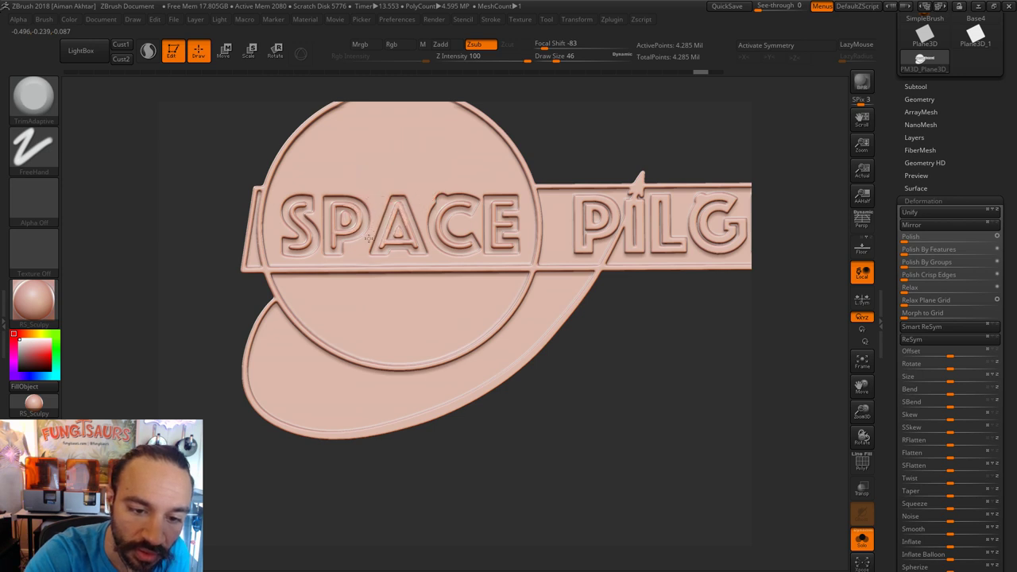
pyautogui.hotkey('ctrl', 'z')
pyautogui.press('s')
pyautogui.moveTo(389, 193); pyautogui.dragTo(367, 249)
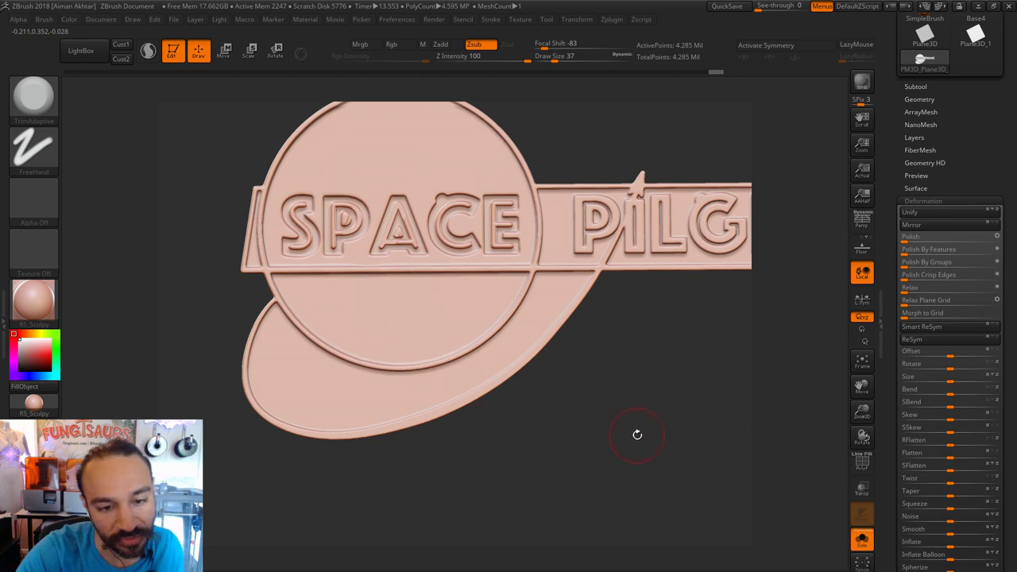
# Mask the area around the SPACE lettering with a lasso and invert the mask so only that area is editable.
pyautogui.hotkey('ctrl', 'shift')
pyautogui.hotkey('ctrl', 'shift')
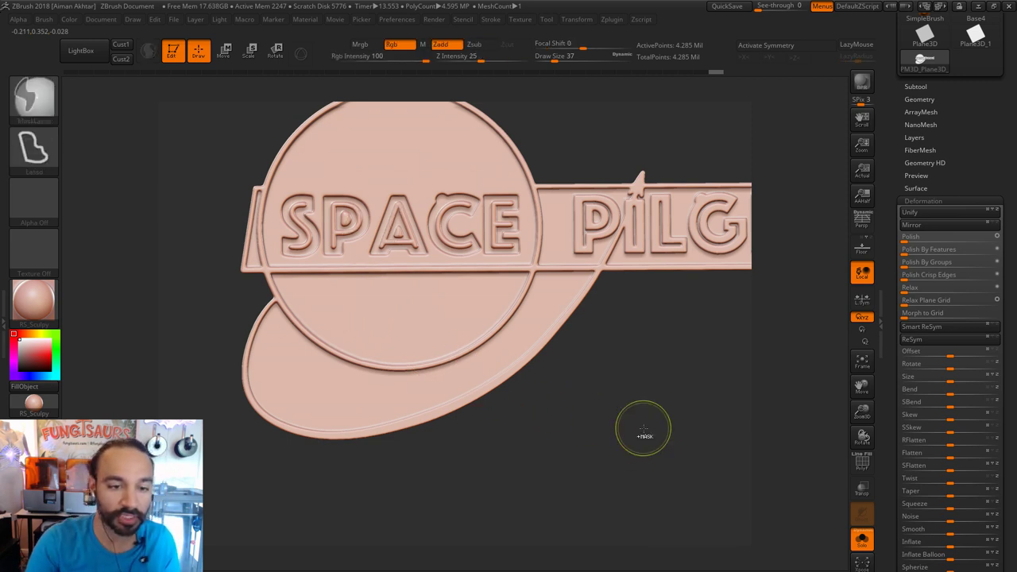
pyautogui.moveTo(448, 184)
pyautogui.keyDown('ctrl'); pyautogui.keyDown('shift'); pyautogui.mouseDown()
pyautogui.moveTo(286, 189)
pyautogui.moveTo(266, 246)
pyautogui.moveTo(275, 260)
pyautogui.moveTo(301, 262)
pyautogui.moveTo(487, 259)
pyautogui.moveTo(518, 256)
pyautogui.moveTo(516, 230)
pyautogui.mouseUp(); pyautogui.keyUp('shift'); pyautogui.keyUp('ctrl')
pyautogui.keyDown('ctrl'); pyautogui.click(563, 141); pyautogui.keyUp('ctrl')
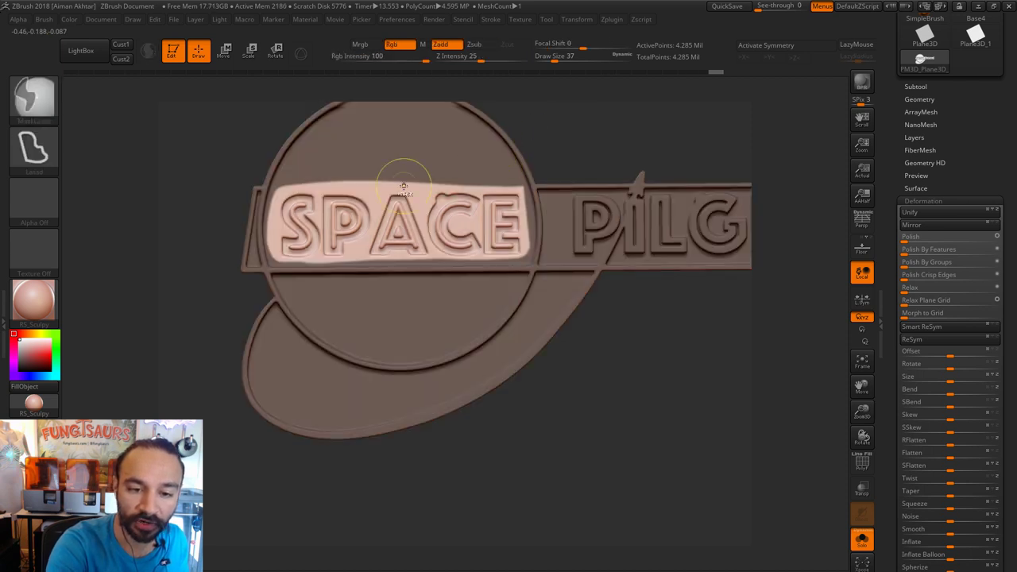
# Set the draw size to 239 and try trimming the unmasked SPACE lettering, undoing the strokes.
pyautogui.press('s')
pyautogui.moveTo(429, 178)
pyautogui.mouseDown()
pyautogui.moveTo(423, 187)
pyautogui.moveTo(378, 188)
pyautogui.moveTo(476, 182)
pyautogui.mouseUp()
pyautogui.press('s')
pyautogui.hotkey('ctrl', 'z')
pyautogui.hotkey('ctrl', 'z')
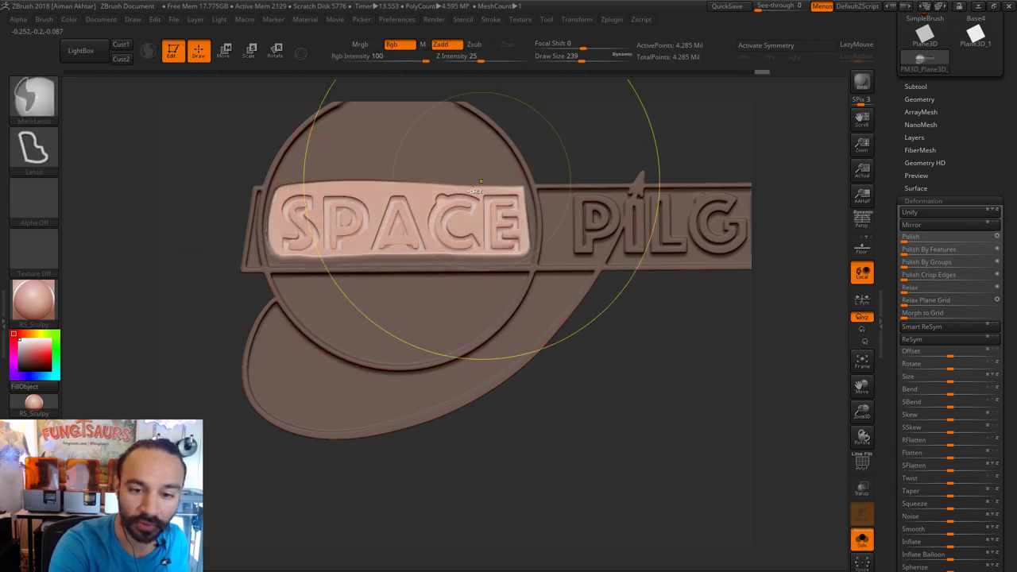
pyautogui.hotkey('ctrl', 'z')
# Flatten the SPACE lettering with broad TrimAdaptive strokes, checking it from an angle, and clear the mask.
pyautogui.keyDown('alt'); pyautogui.moveTo(589, 131); pyautogui.dragTo(644, 179); pyautogui.keyUp('alt')
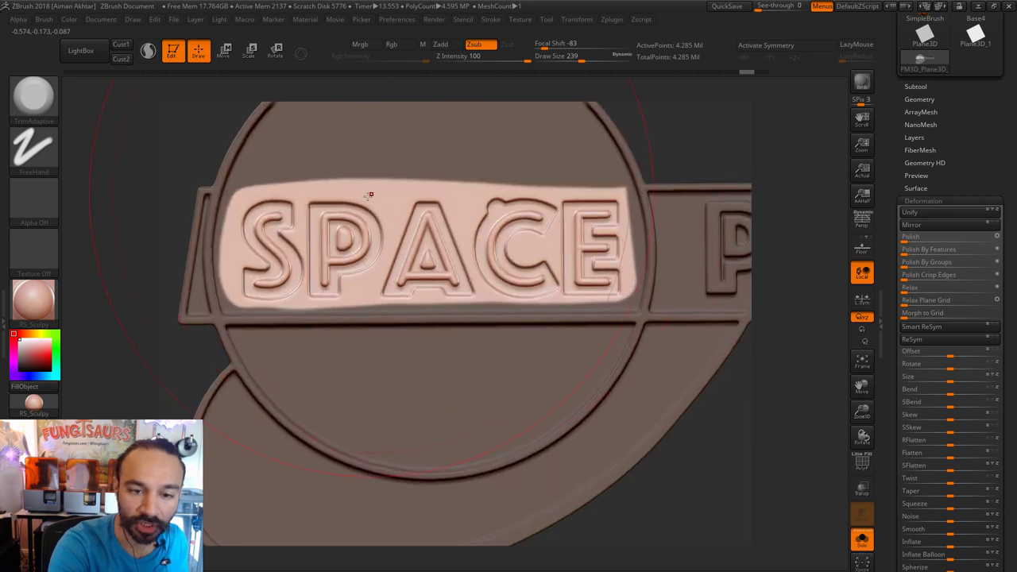
pyautogui.moveTo(370, 193); pyautogui.dragTo(567, 193)
pyautogui.hotkey('ctrl', 'z')
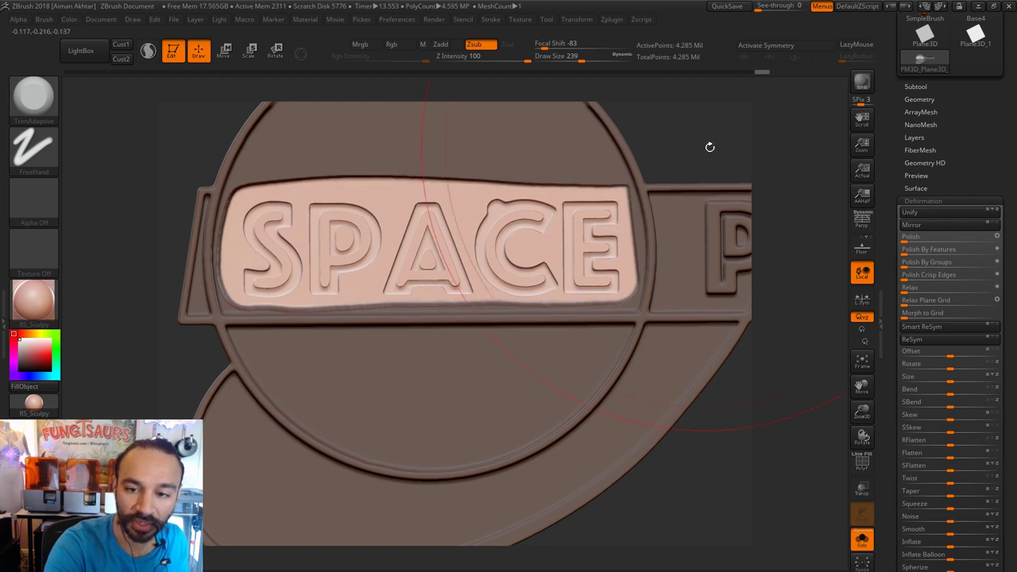
pyautogui.moveTo(710, 147); pyautogui.dragTo(654, 146)
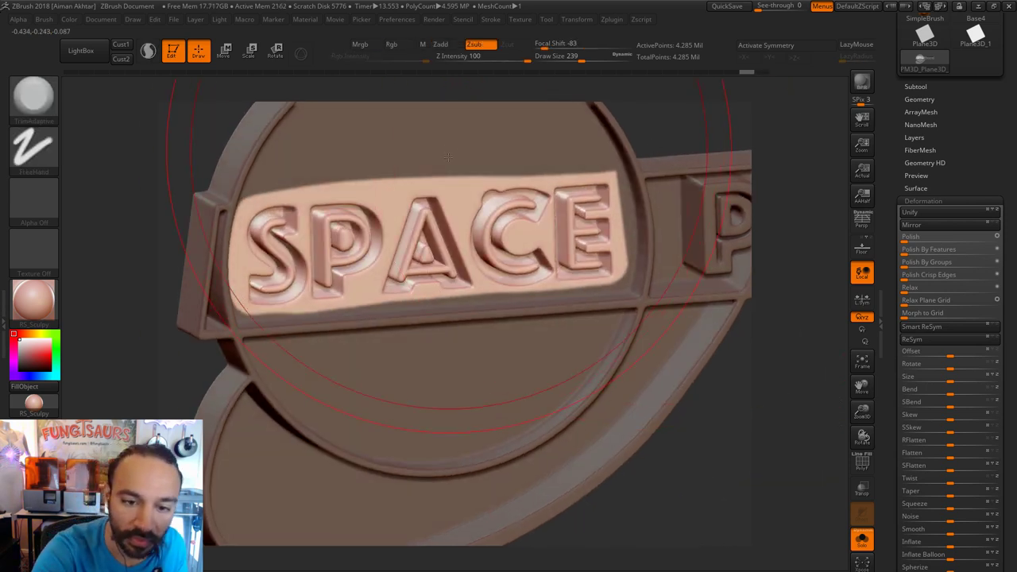
pyautogui.hotkey('ctrl', 'shift', 'z')
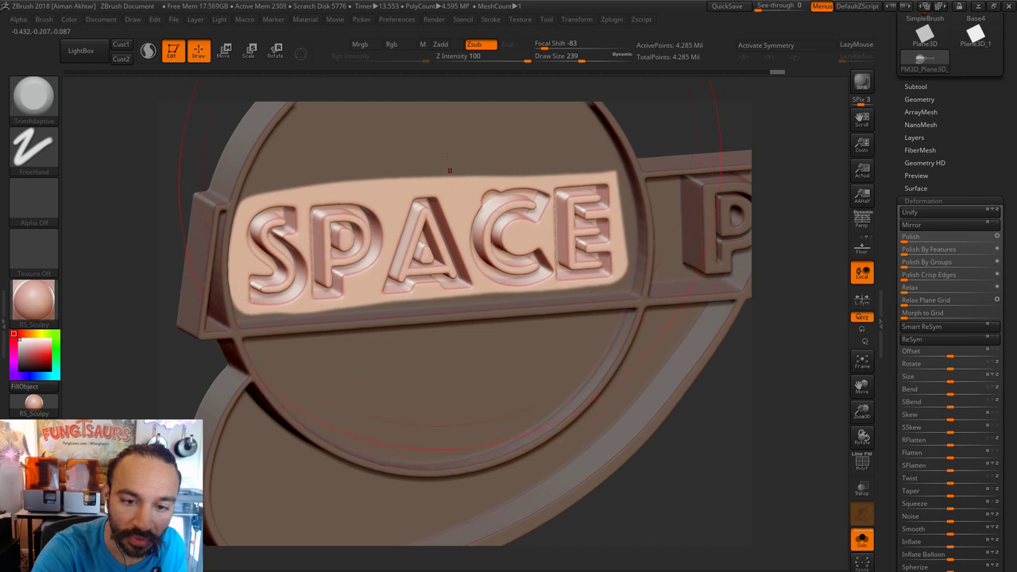
pyautogui.moveTo(562, 169); pyautogui.dragTo(504, 183)
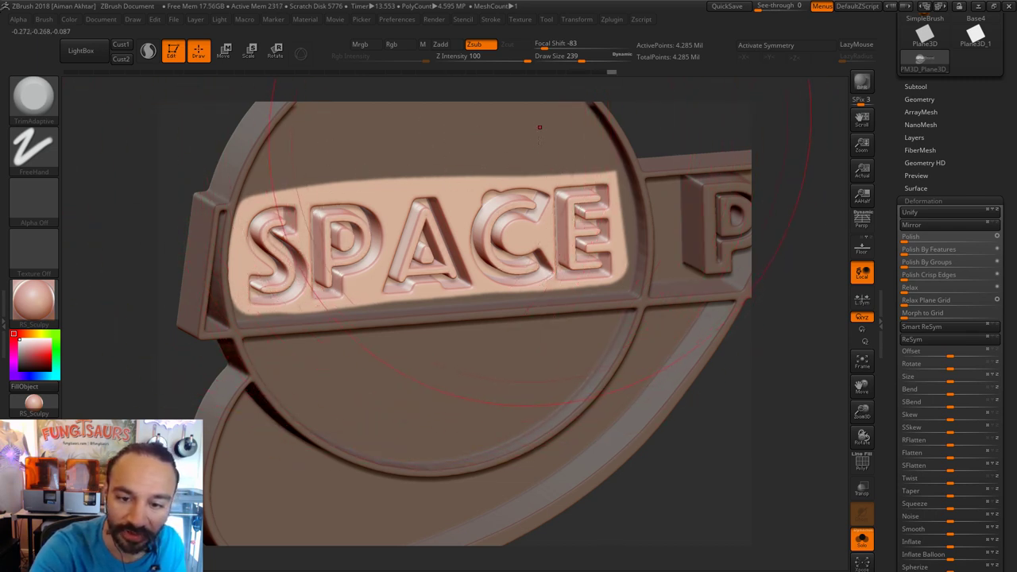
pyautogui.moveTo(681, 106)
pyautogui.keyDown('ctrl'); pyautogui.mouseDown()
pyautogui.moveTo(685, 334)
pyautogui.moveTo(690, 312)
pyautogui.moveTo(540, 414)
pyautogui.mouseUp(); pyautogui.keyUp('ctrl')
# Set the draw size to 77 and remesh the whole logo as a single polygroup with DynaMesh.
pyautogui.press('s')
pyautogui.moveTo(402, 295); pyautogui.dragTo(384, 295)
pyautogui.keyDown('alt'); pyautogui.moveTo(457, 354); pyautogui.dragTo(467, 372); pyautogui.keyUp('alt')
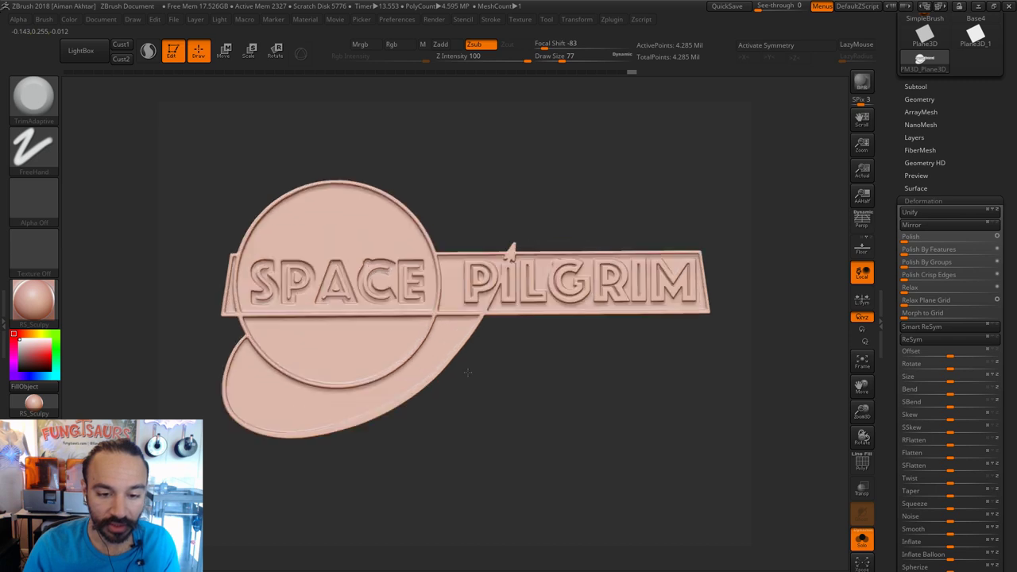
pyautogui.press('ctrl')
pyautogui.hotkey('ctrl', 'w')
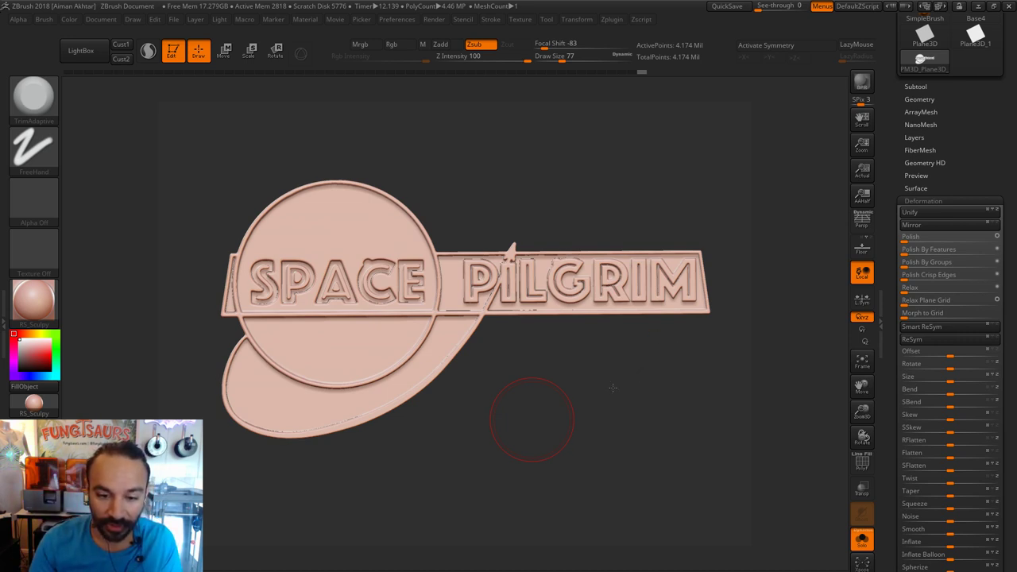
# Set the draw size to 20 and inspect the remeshed lettering and rims up close from the front and side.
pyautogui.moveTo(612, 388)
pyautogui.mouseDown()
pyautogui.moveTo(584, 389)
pyautogui.moveTo(548, 413)
pyautogui.moveTo(571, 494)
pyautogui.mouseUp()
pyautogui.press('s')
pyautogui.moveTo(386, 347); pyautogui.dragTo(359, 348)
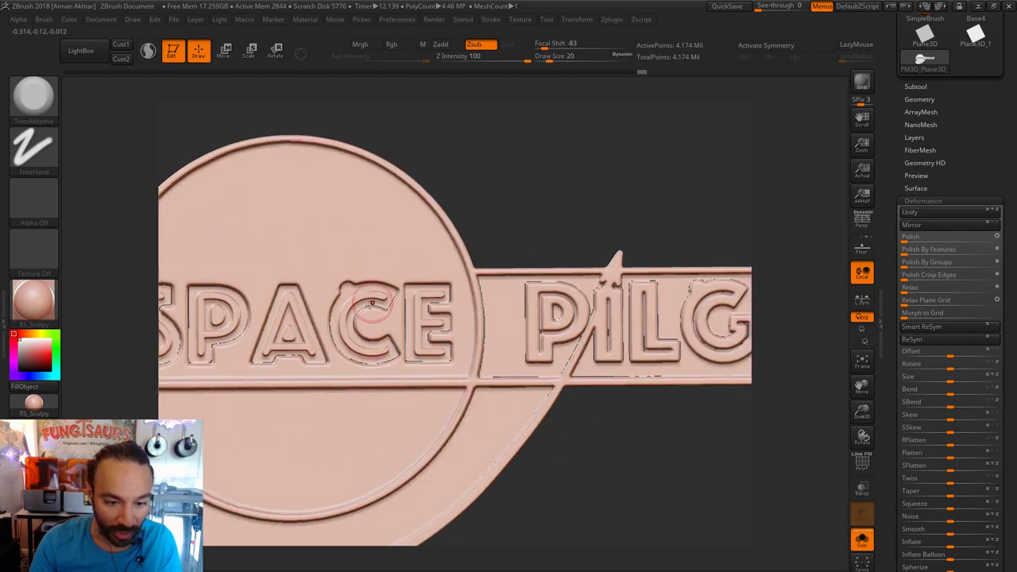
pyautogui.moveTo(556, 508); pyautogui.dragTo(761, 460)
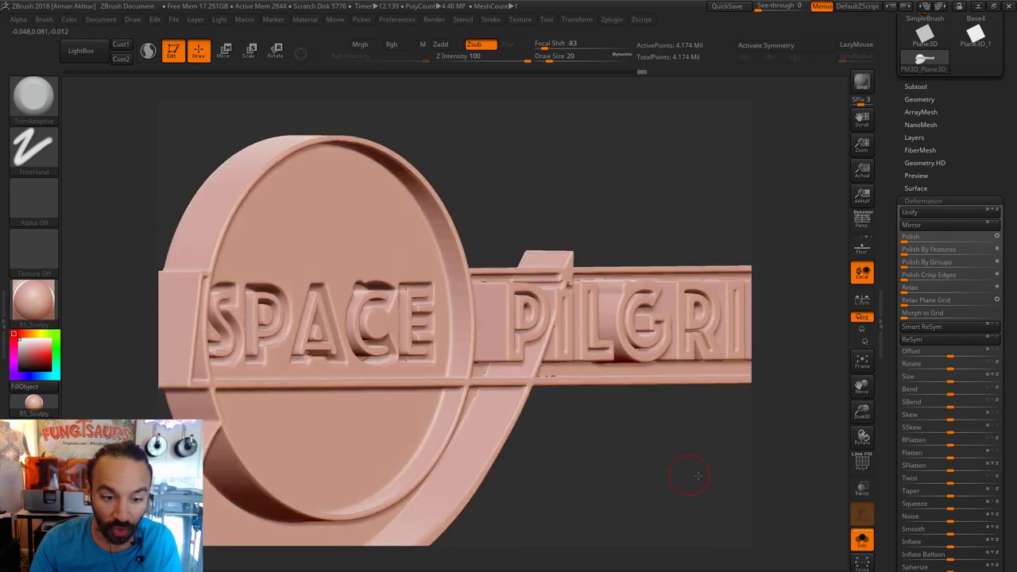
pyautogui.moveTo(697, 475)
pyautogui.mouseDown()
pyautogui.moveTo(587, 465)
pyautogui.moveTo(405, 336)
pyautogui.mouseUp()
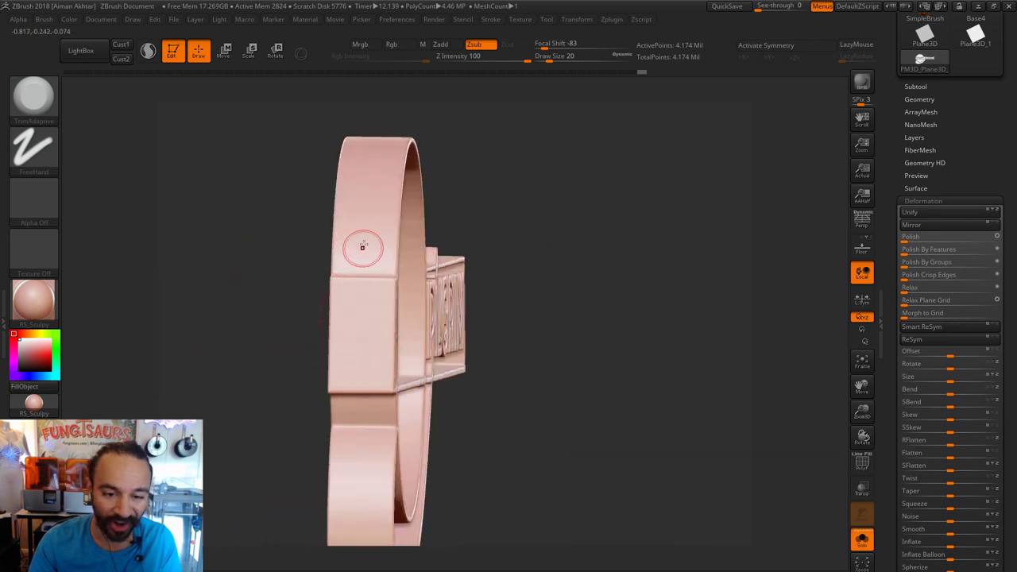
# Set the draw size to 62 and begin softening the rough edges of the SPACE lettering.
pyautogui.moveTo(517, 385); pyautogui.dragTo(508, 415)
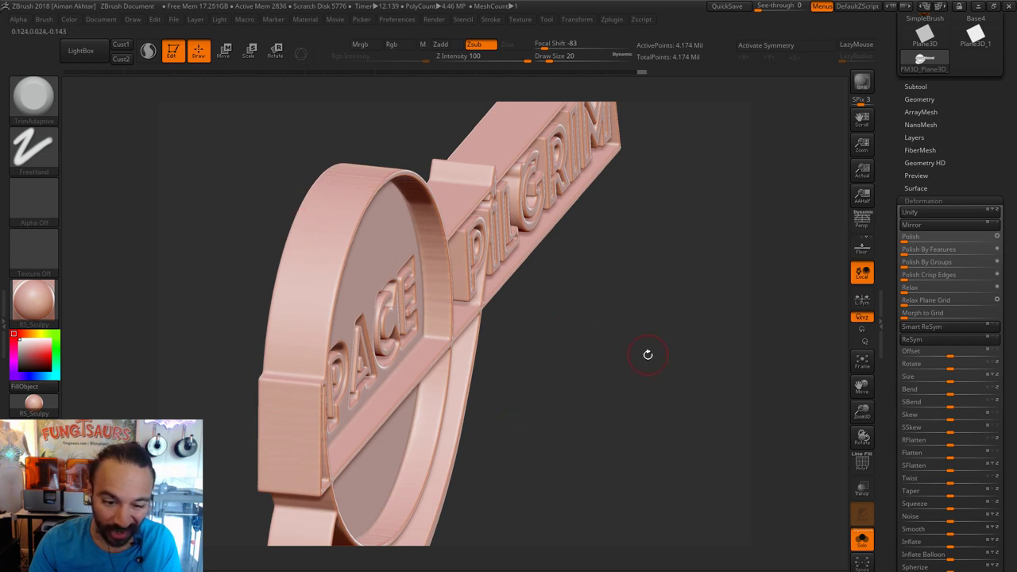
pyautogui.keyDown('shift'); pyautogui.moveTo(649, 354); pyautogui.dragTo(578, 346); pyautogui.keyUp('shift')
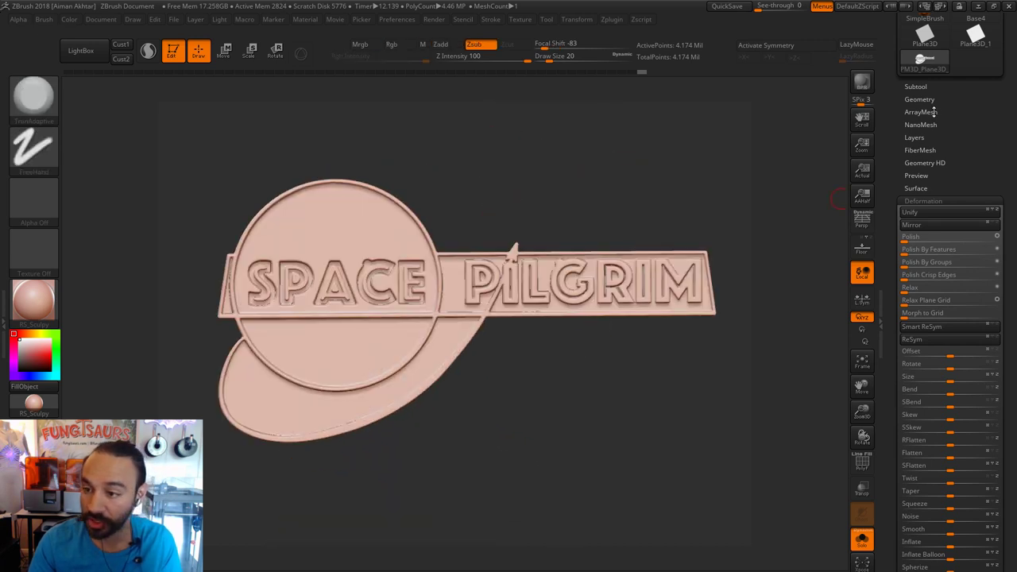
pyautogui.click(32, 99)
pyautogui.keyDown('alt'); pyautogui.moveTo(521, 483); pyautogui.dragTo(538, 490); pyautogui.keyUp('alt')
pyautogui.press('s')
pyautogui.moveTo(422, 311)
pyautogui.mouseDown()
pyautogui.moveTo(434, 313)
pyautogui.moveTo(425, 331)
pyautogui.moveTo(342, 319)
pyautogui.mouseUp()
pyautogui.keyDown('shift'); pyautogui.moveTo(279, 310); pyautogui.dragTo(262, 327); pyautogui.keyUp('shift')
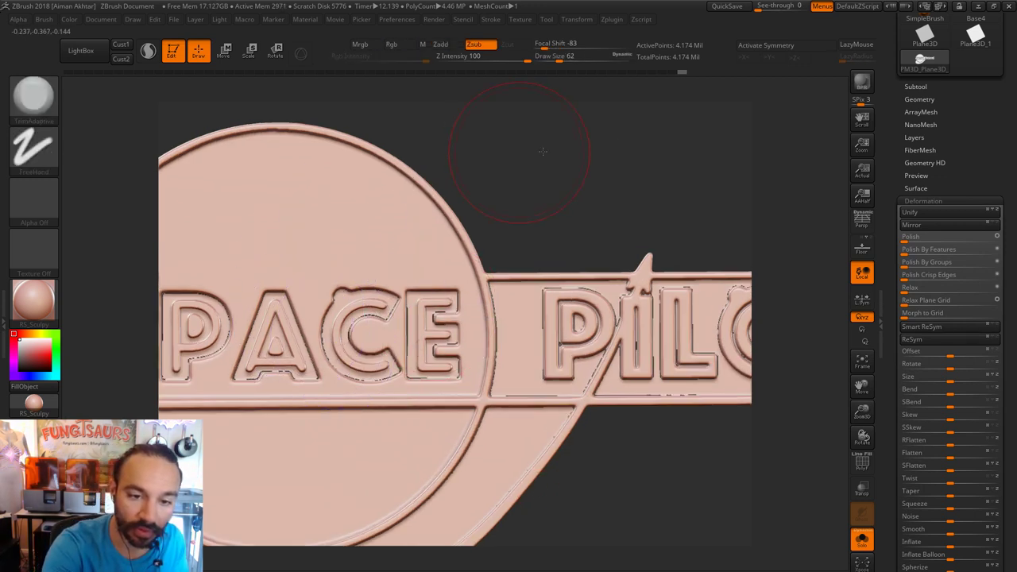
# Smooth the upper edges of the S, P, C and E in SPACE with short strokes.
pyautogui.keyDown('alt'); pyautogui.moveTo(521, 153); pyautogui.dragTo(631, 142); pyautogui.keyUp('alt')
pyautogui.keyDown('shift'); pyautogui.moveTo(315, 295); pyautogui.dragTo(326, 310); pyautogui.keyUp('shift')
pyautogui.keyDown('shift'); pyautogui.moveTo(238, 299); pyautogui.dragTo(227, 312); pyautogui.keyUp('shift')
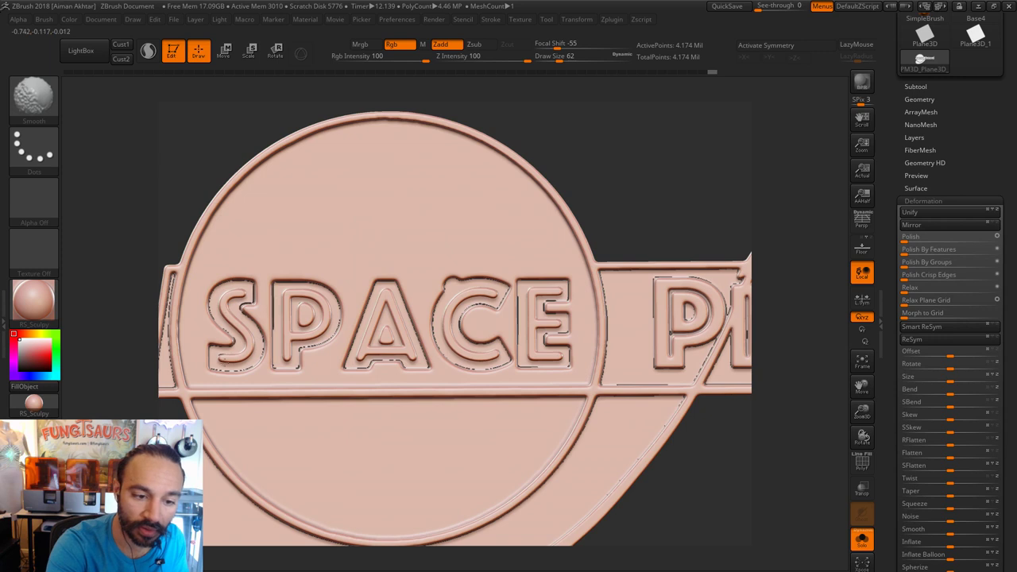
pyautogui.keyDown('shift'); pyautogui.moveTo(327, 311); pyautogui.dragTo(314, 327); pyautogui.keyUp('shift')
pyautogui.keyDown('shift'); pyautogui.moveTo(290, 368); pyautogui.dragTo(308, 349); pyautogui.keyUp('shift')
pyautogui.keyDown('shift'); pyautogui.moveTo(434, 287); pyautogui.dragTo(456, 312); pyautogui.keyUp('shift')
pyautogui.moveTo(545, 289)
pyautogui.keyDown('shift'); pyautogui.mouseDown()
pyautogui.moveTo(531, 309)
pyautogui.moveTo(553, 319)
pyautogui.mouseUp(); pyautogui.keyUp('shift')
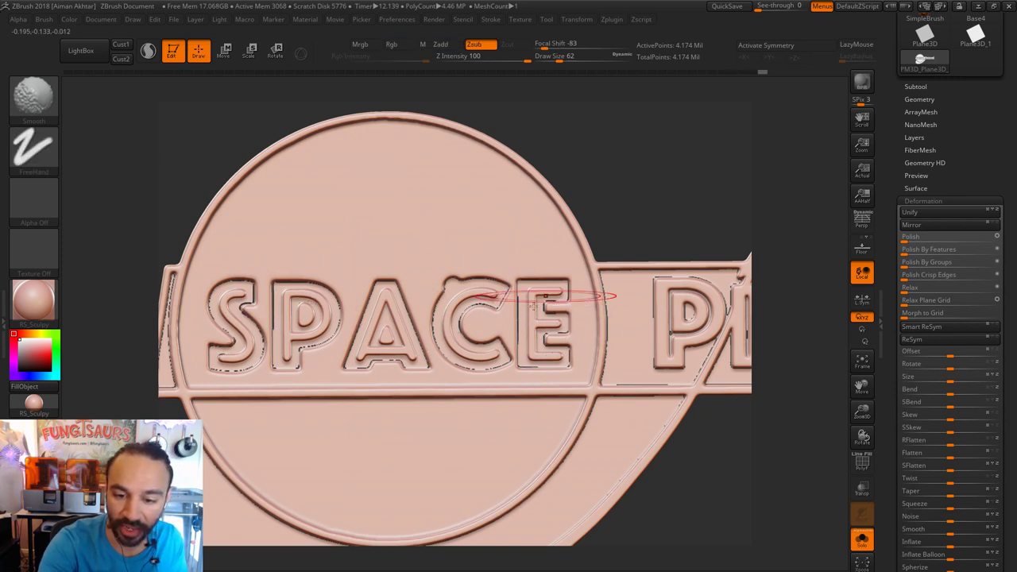
# Create a new InsertMesh brush from the complete logo, seen straight from the front.
pyautogui.keyDown('alt'); pyautogui.moveTo(644, 182); pyautogui.dragTo(640, 131); pyautogui.keyUp('alt')
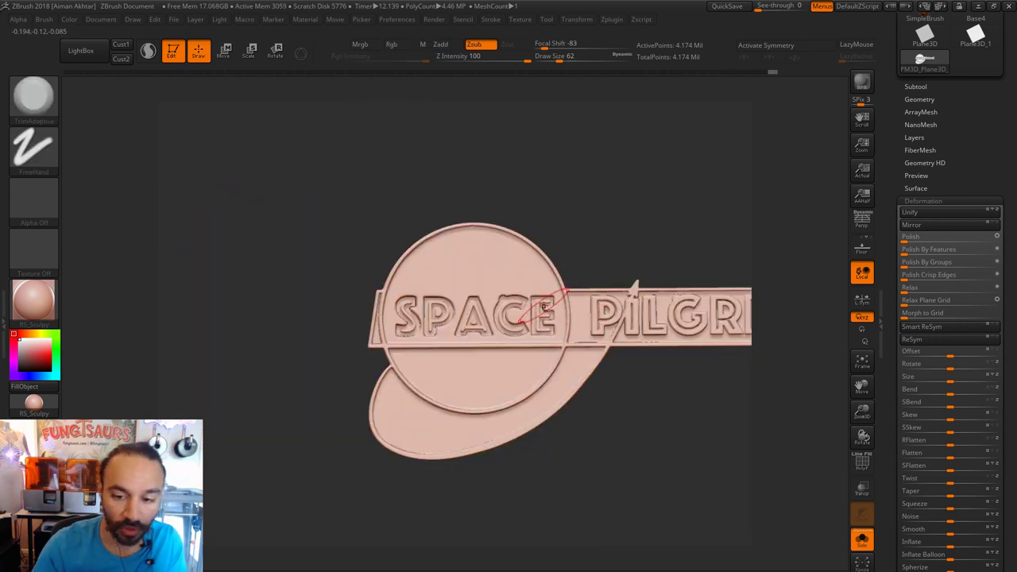
pyautogui.moveTo(736, 443)
pyautogui.keyDown('alt'); pyautogui.mouseDown()
pyautogui.moveTo(494, 440)
pyautogui.moveTo(578, 459)
pyautogui.mouseUp(); pyautogui.keyUp('alt')
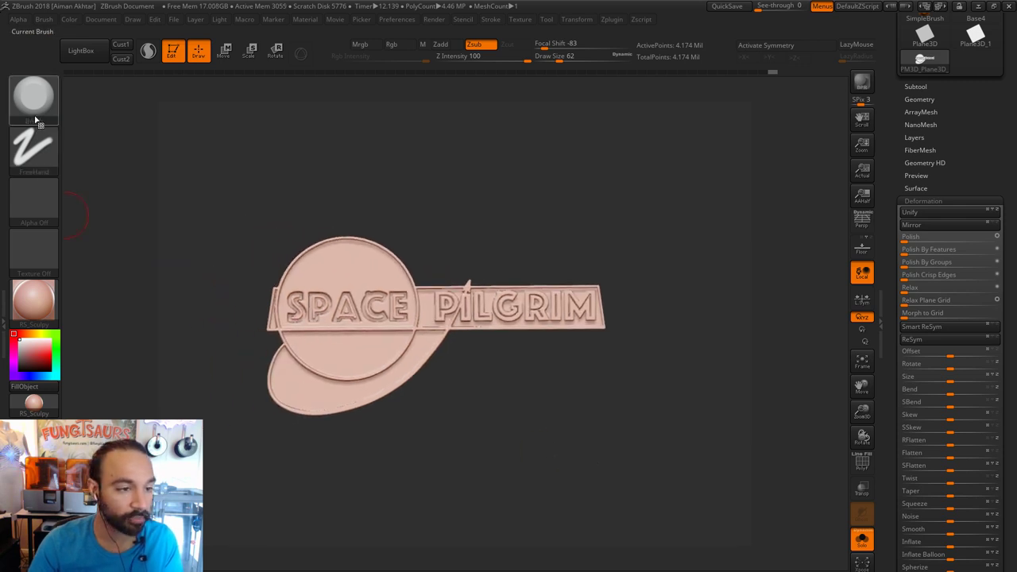
pyautogui.press('b')
pyautogui.press('m')
pyautogui.press('v')
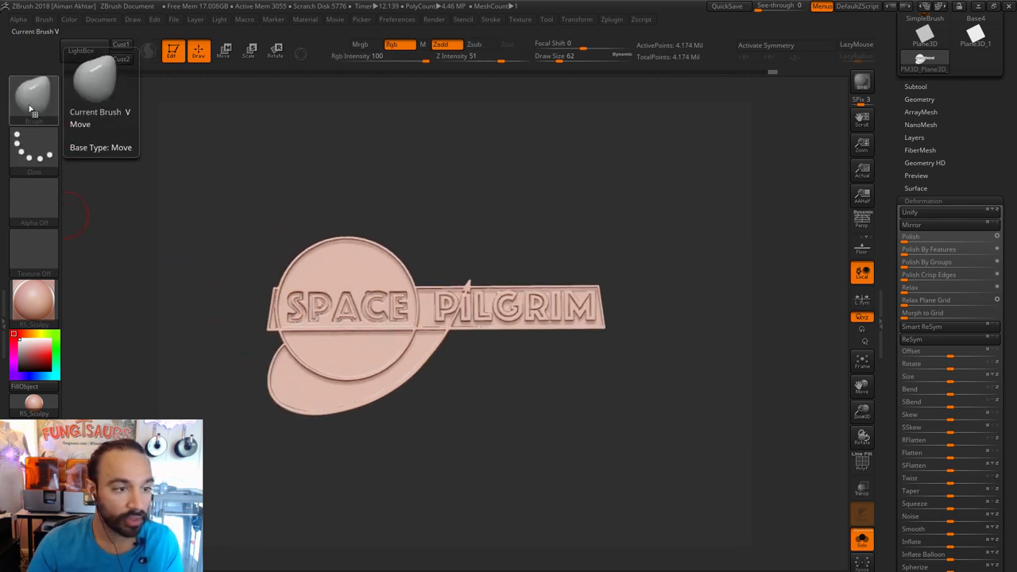
pyautogui.click(30, 103)
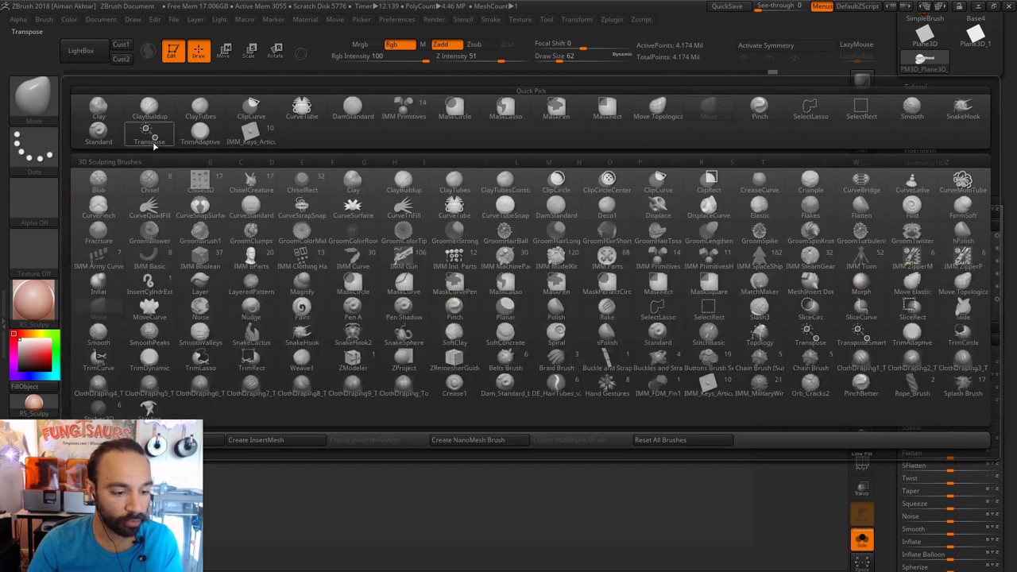
pyautogui.click(267, 438)
pyautogui.click(452, 211)
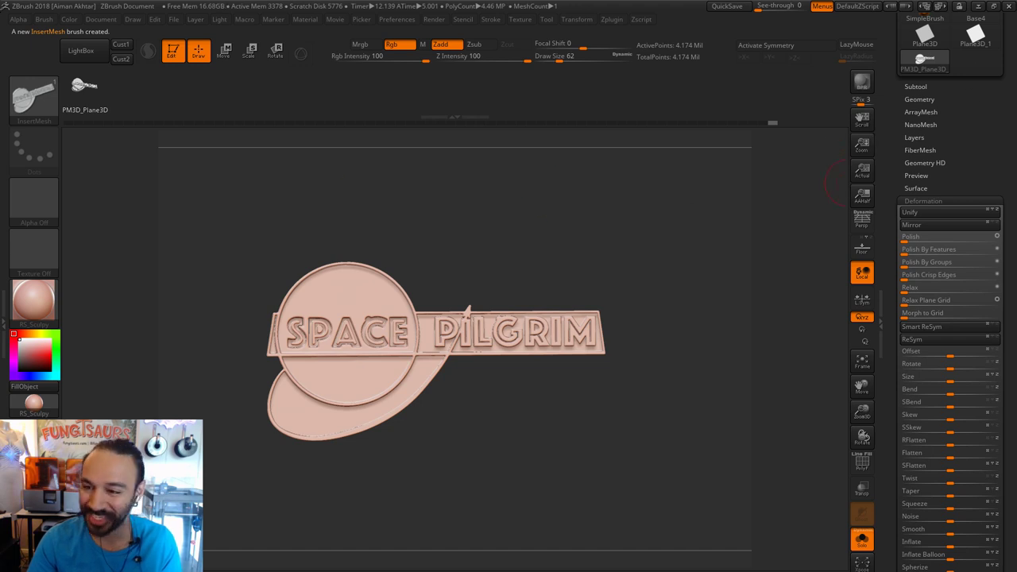
# Save the logo tool as "SpacePilgrim logo brush" in the Ryan Winch Logan folder.
pyautogui.scroll(3, 987, 75)
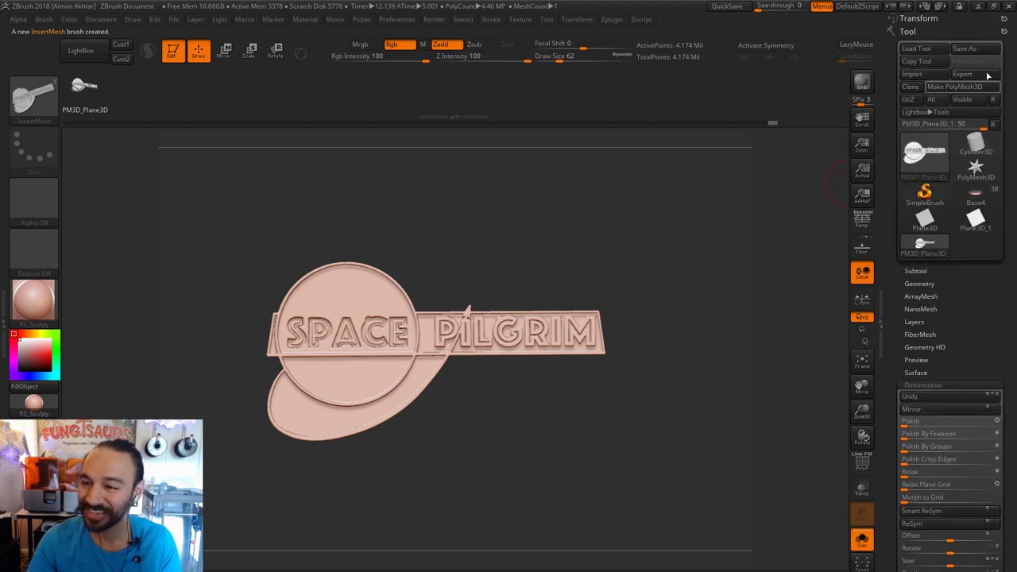
pyautogui.click(983, 195)
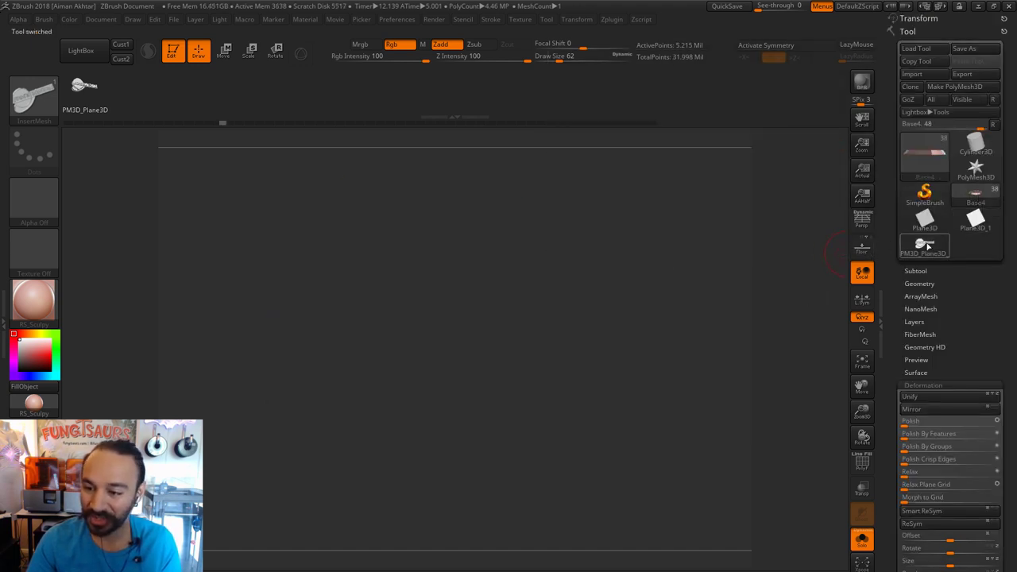
pyautogui.click(921, 246)
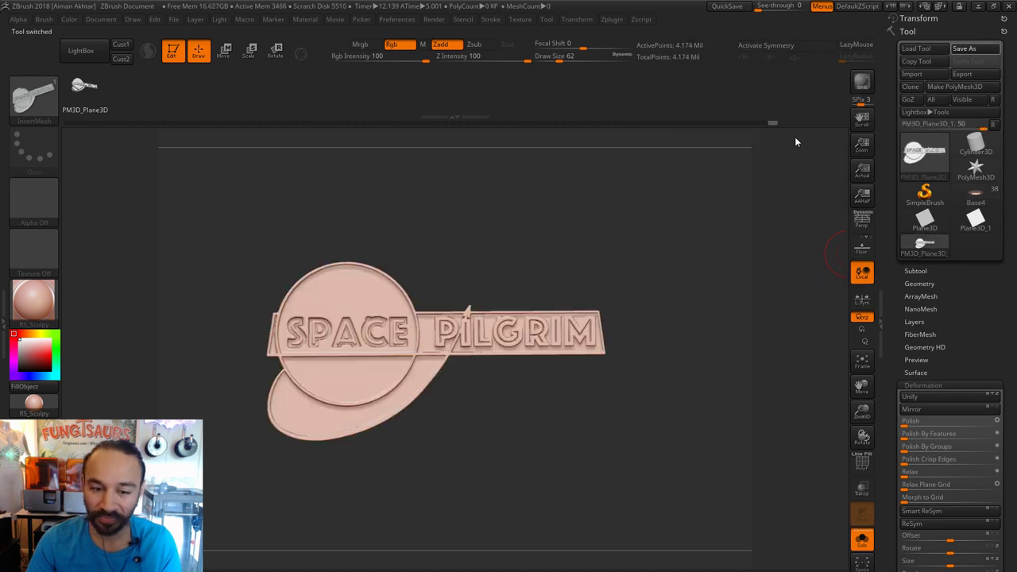
pyautogui.hotkey('ctrl', 's')
pyautogui.write('Spac')
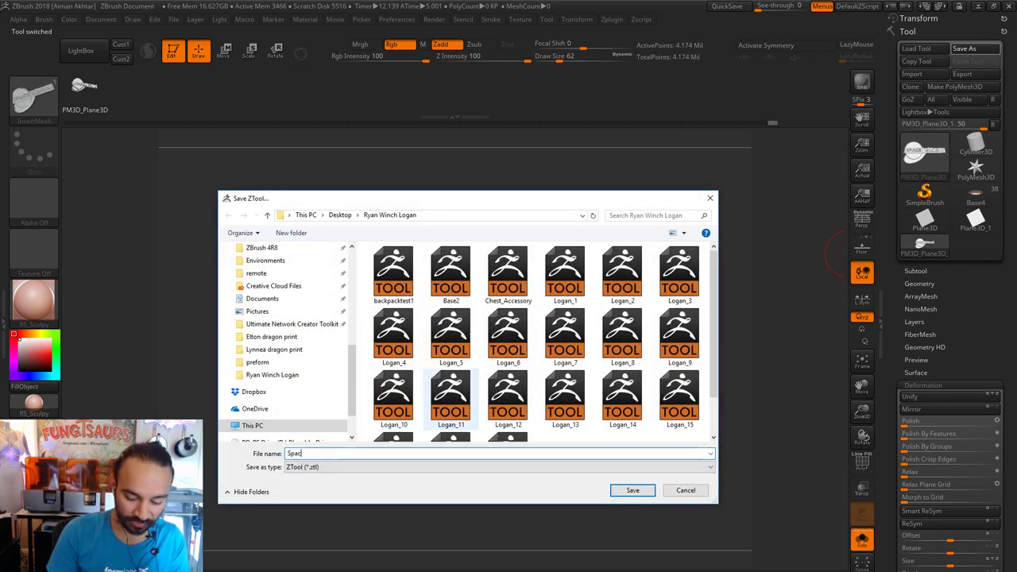
pyautogui.write('ePilgrim')
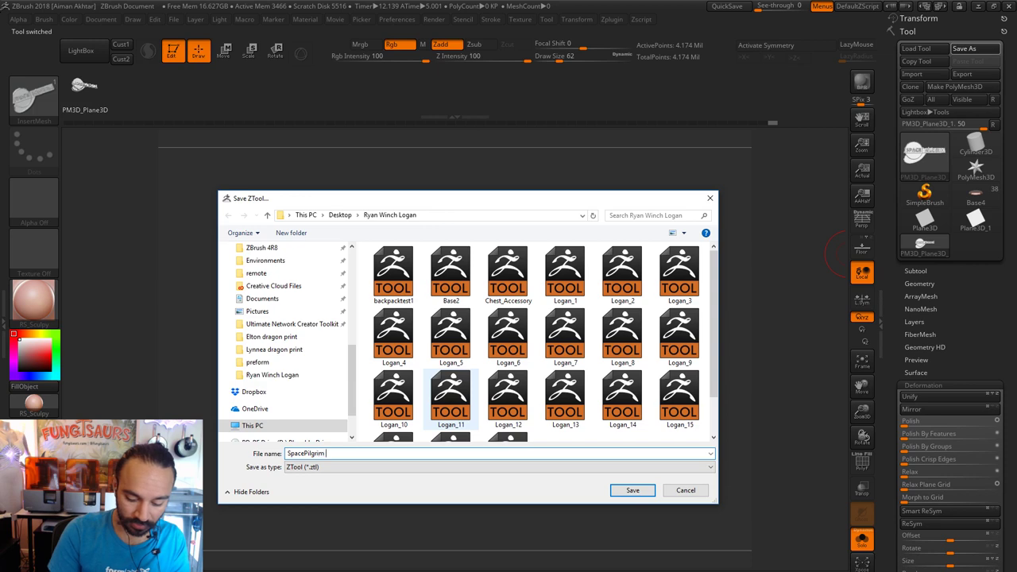
pyautogui.write(' logo brush')
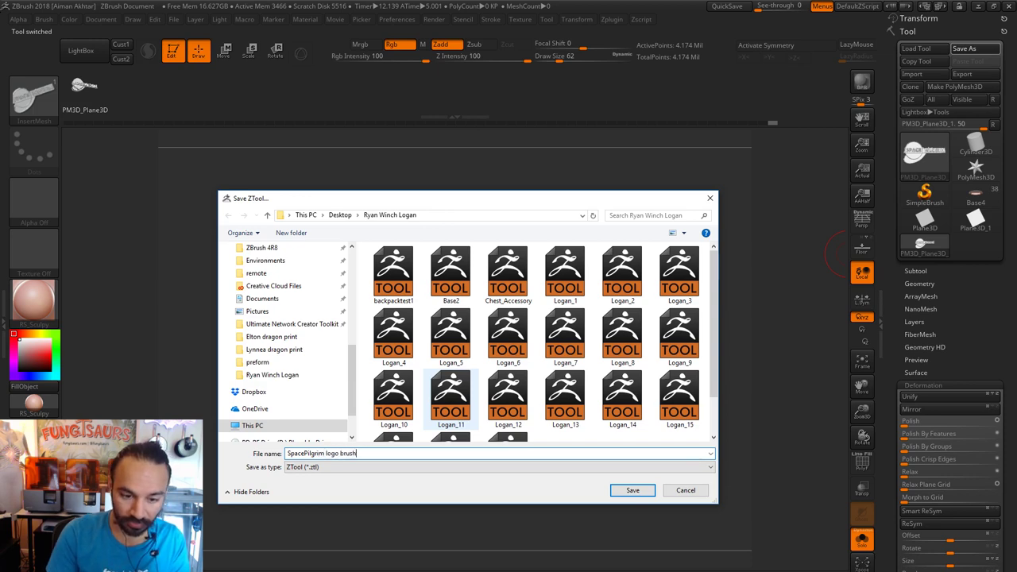
pyautogui.press('Return')
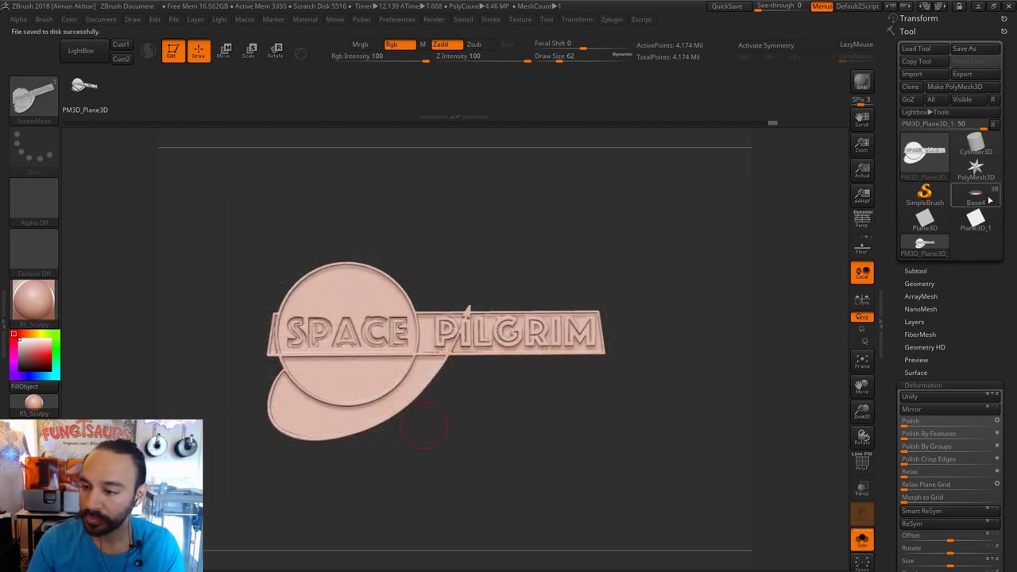
# Switch to the Base4 tool, frame it, and turn its unmasked panel toward the view.
pyautogui.click(985, 203)
pyautogui.click(862, 363)
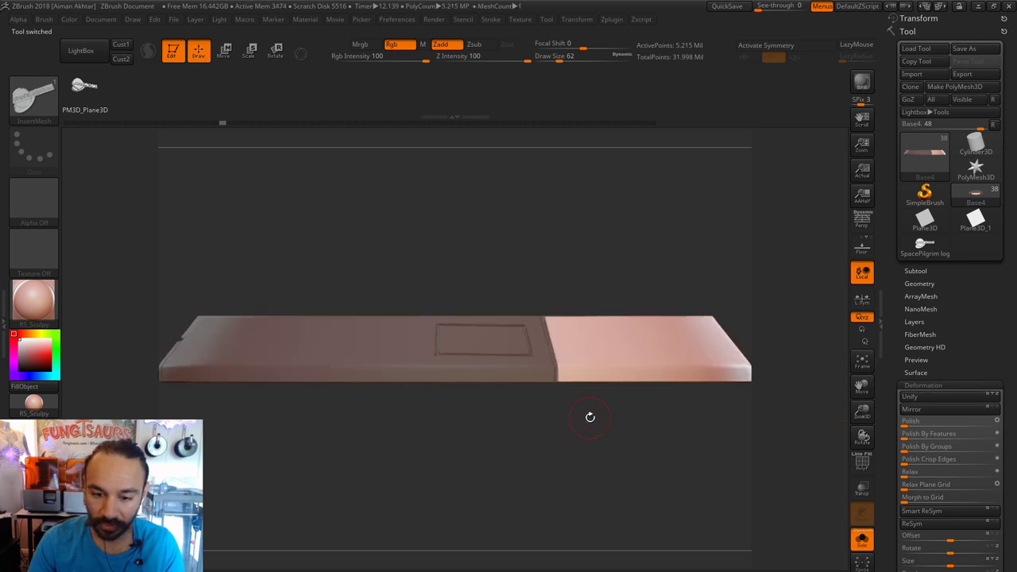
pyautogui.moveTo(590, 417); pyautogui.dragTo(553, 494)
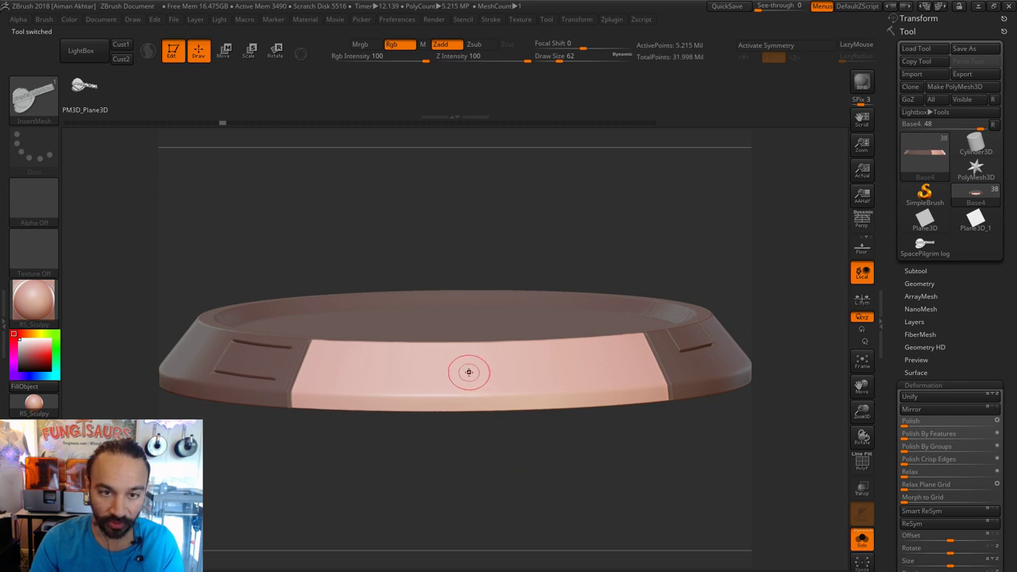
# Try placing the logo on the base's unmasked panel with the InsertMesh brush, and undo the insertion.
pyautogui.hotkey('ctrl', 'n')
pyautogui.moveTo(467, 374)
pyautogui.mouseDown()
pyautogui.moveTo(485, 382)
pyautogui.moveTo(506, 421)
pyautogui.moveTo(508, 463)
pyautogui.moveTo(461, 488)
pyautogui.moveTo(474, 496)
pyautogui.mouseUp()
pyautogui.click(478, 538)
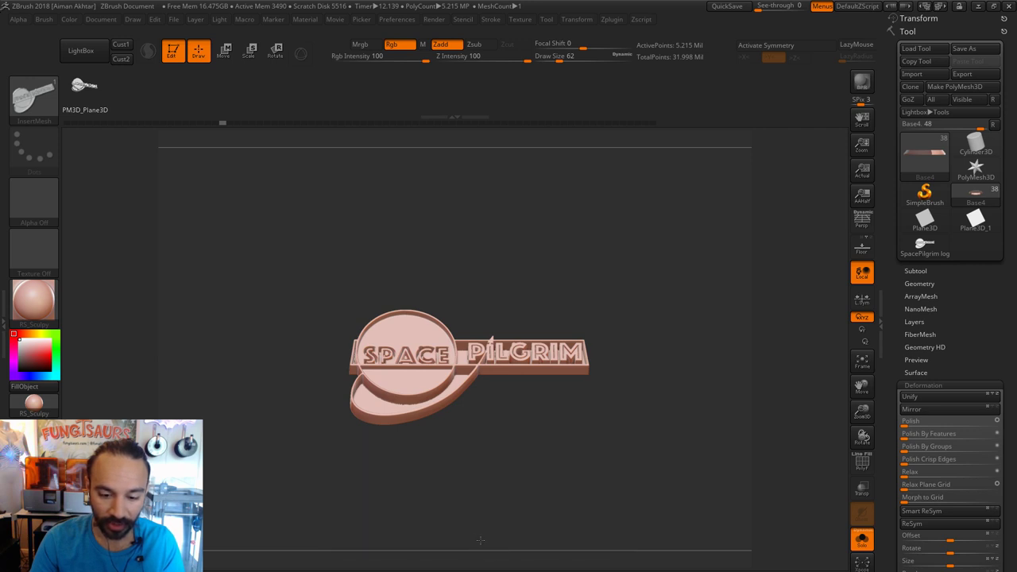
pyautogui.moveTo(535, 480)
pyautogui.mouseDown()
pyautogui.moveTo(582, 492)
pyautogui.moveTo(490, 480)
pyautogui.moveTo(541, 477)
pyautogui.mouseUp()
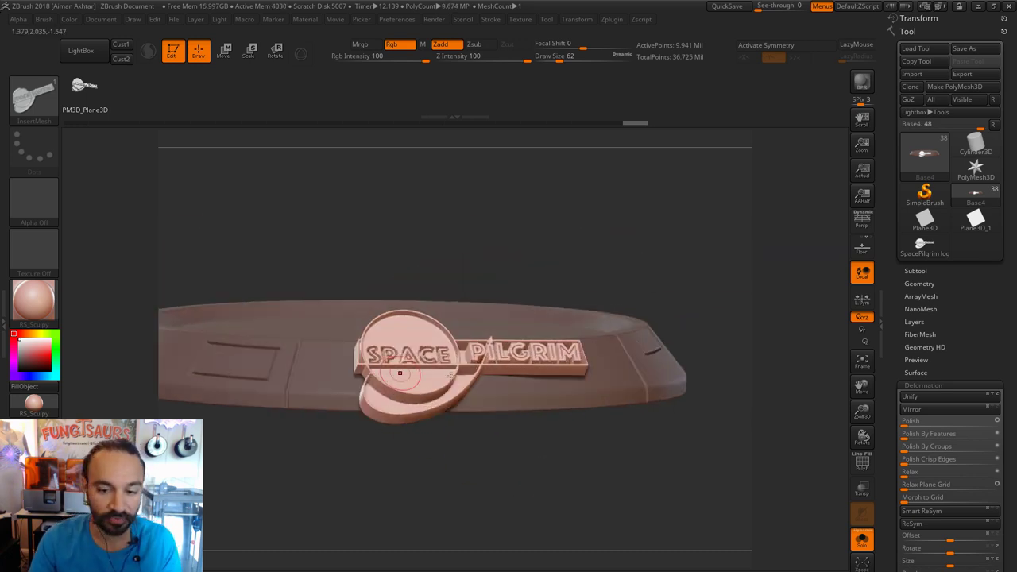
pyautogui.press('ctrl')
pyautogui.hotkey('ctrl', 'z')
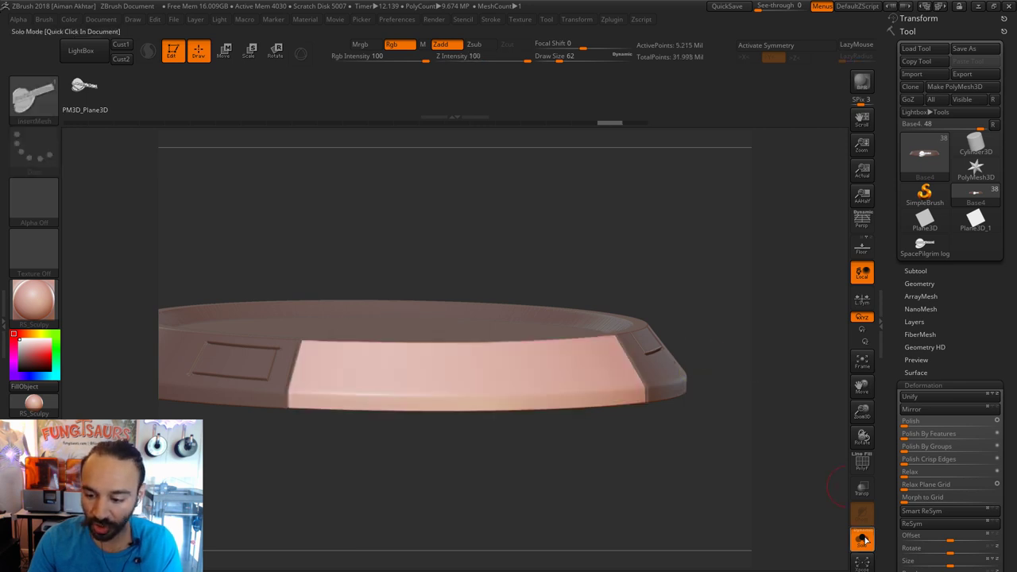
# Turn off Solo mode and hide every subtool except Base4.
pyautogui.click(922, 270)
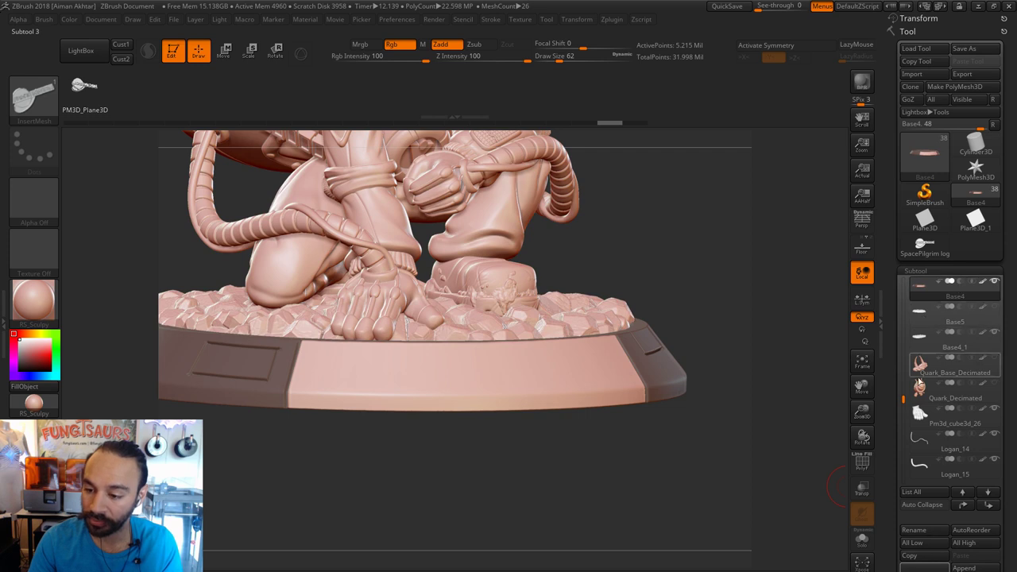
pyautogui.moveTo(903, 397); pyautogui.dragTo(903, 402)
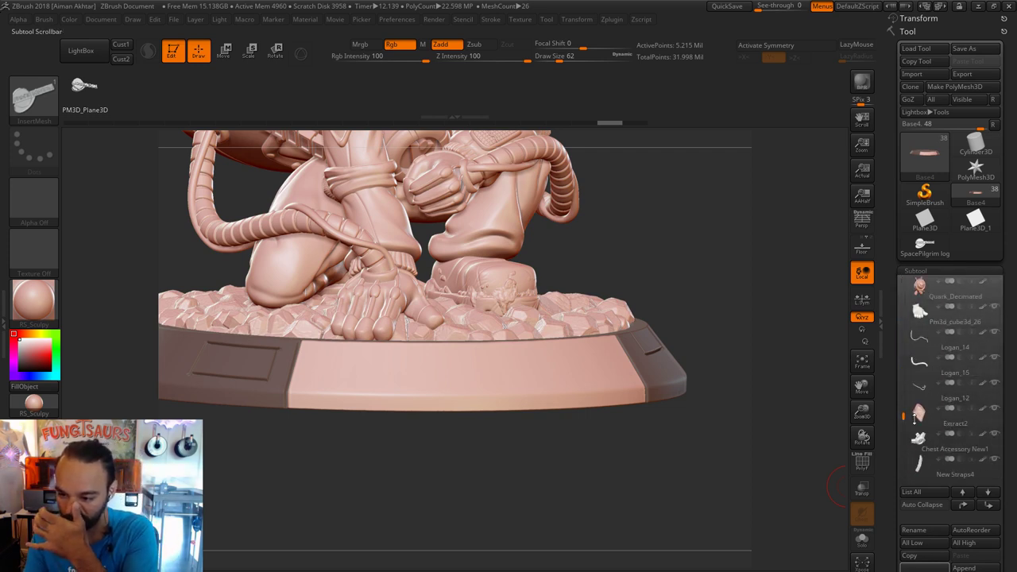
pyautogui.moveTo(921, 397)
pyautogui.mouseDown()
pyautogui.moveTo(922, 355)
pyautogui.moveTo(921, 381)
pyautogui.mouseUp()
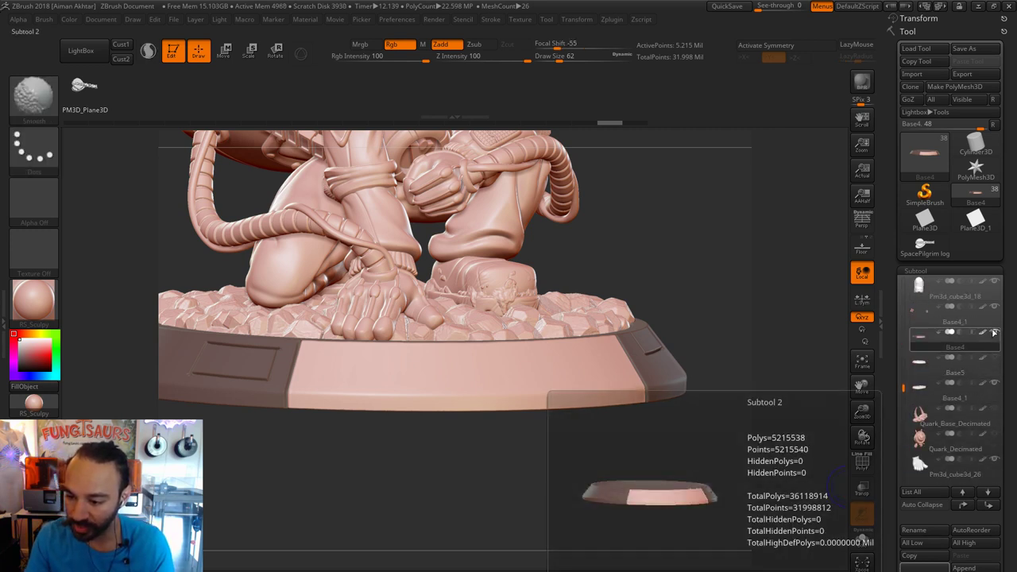
pyautogui.keyDown('shift'); pyautogui.click(993, 332); pyautogui.keyUp('shift')
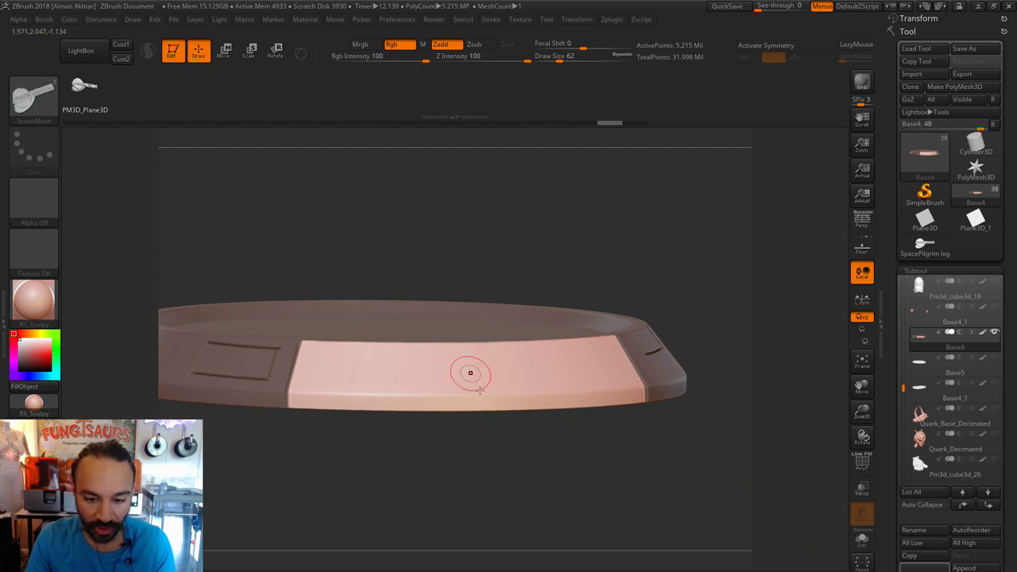
# Insert the logo onto the base's unmasked panel again, inspect its fit from several angles, and undo it.
pyautogui.moveTo(482, 398); pyautogui.dragTo(483, 496)
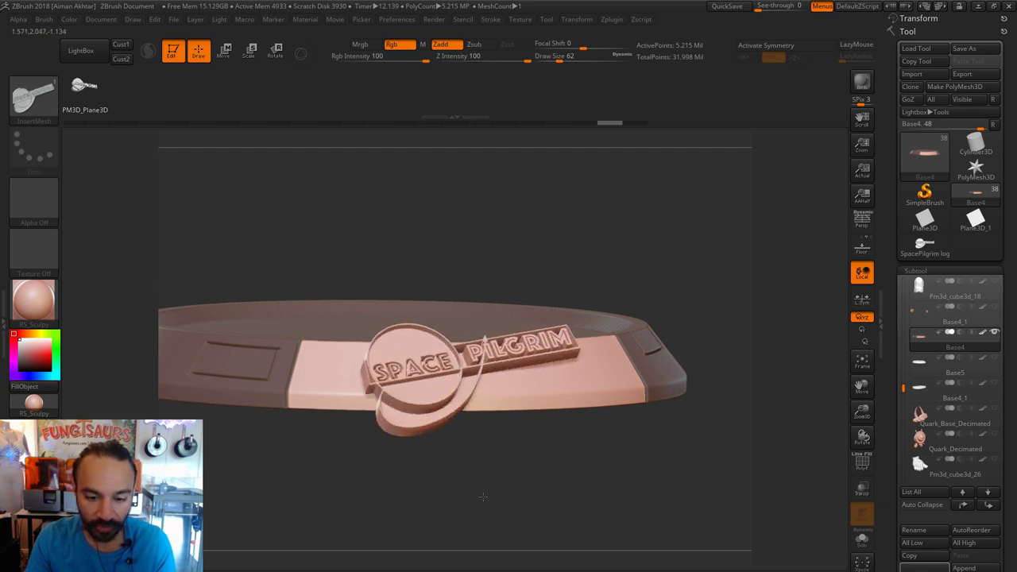
pyautogui.moveTo(573, 490)
pyautogui.mouseDown()
pyautogui.moveTo(604, 378)
pyautogui.moveTo(619, 384)
pyautogui.moveTo(463, 351)
pyautogui.mouseUp()
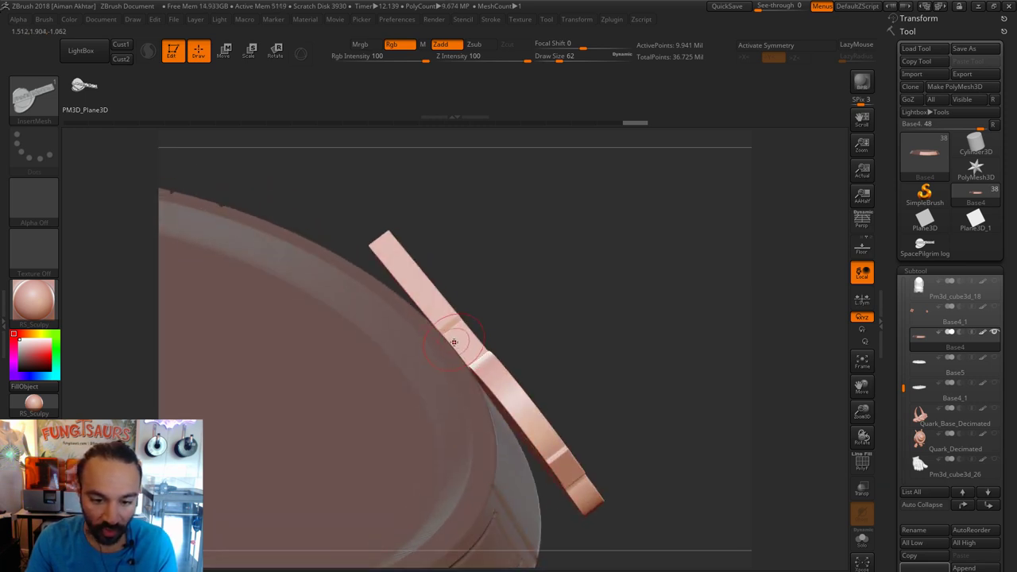
pyautogui.moveTo(735, 385); pyautogui.dragTo(609, 356)
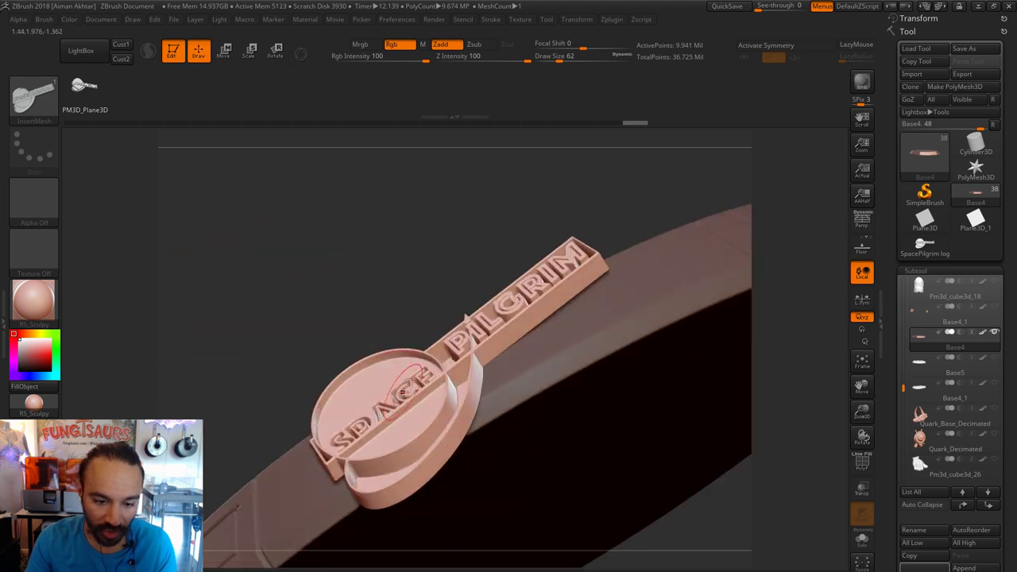
pyautogui.moveTo(426, 291); pyautogui.dragTo(437, 425)
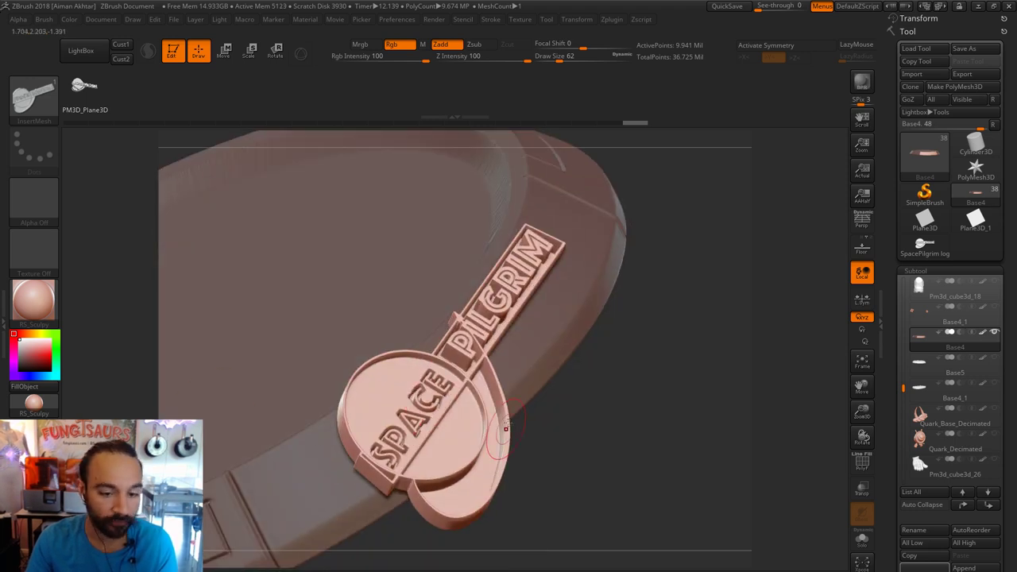
pyautogui.press('ctrl')
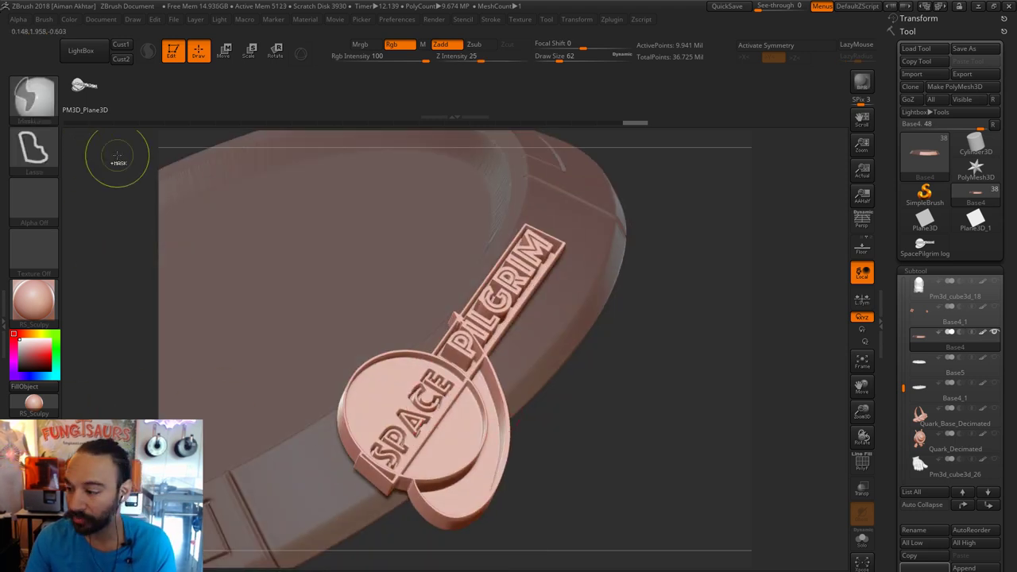
pyautogui.hotkey('ctrl', 'z')
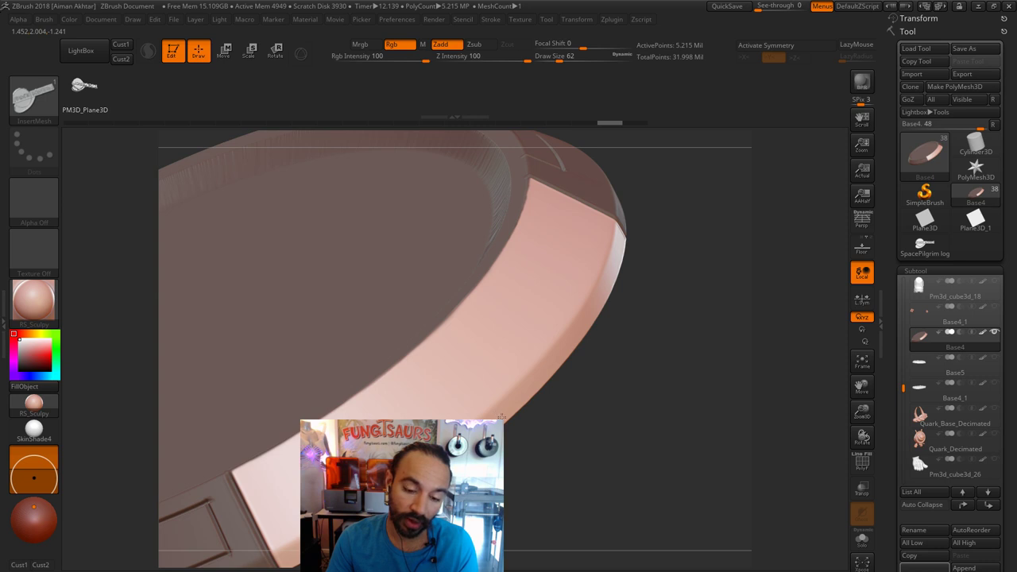
# Redo the logo insertion, check the base from a lower angle, and undo the insertion once more.
pyautogui.hotkey('ctrl', 'shift', 'z')
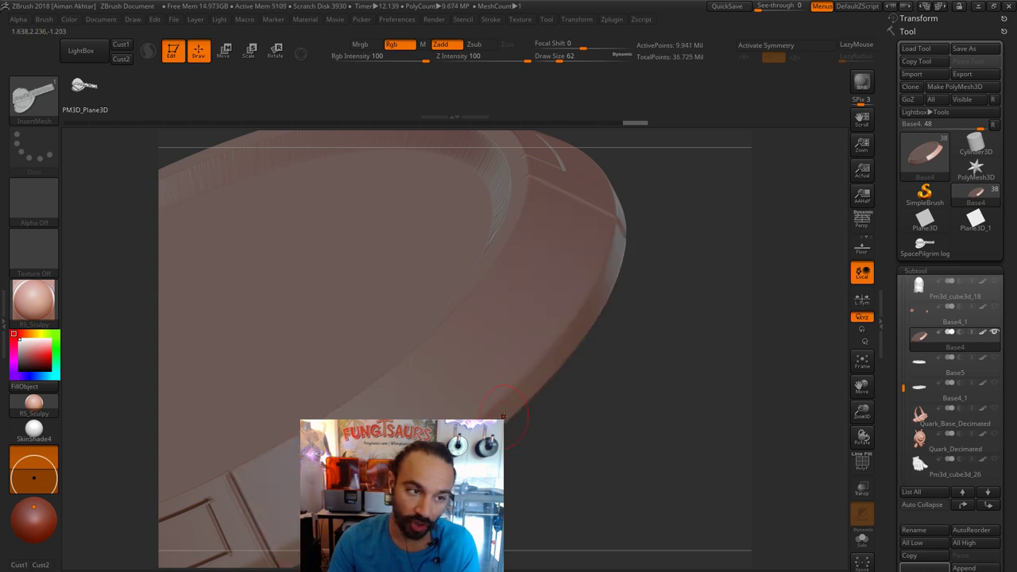
pyautogui.moveTo(612, 390); pyautogui.dragTo(608, 375)
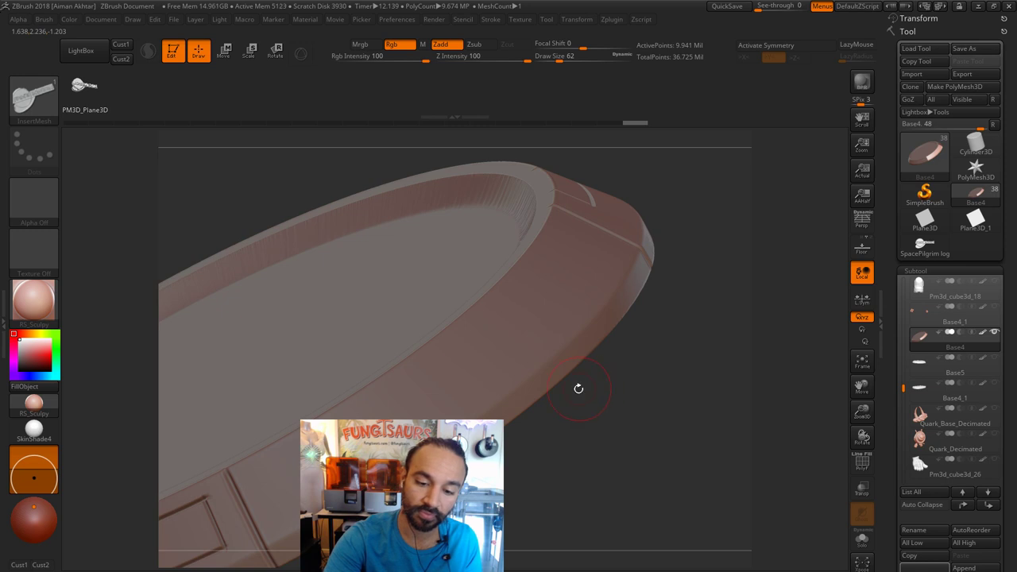
pyautogui.hotkey('ctrl', 'z')
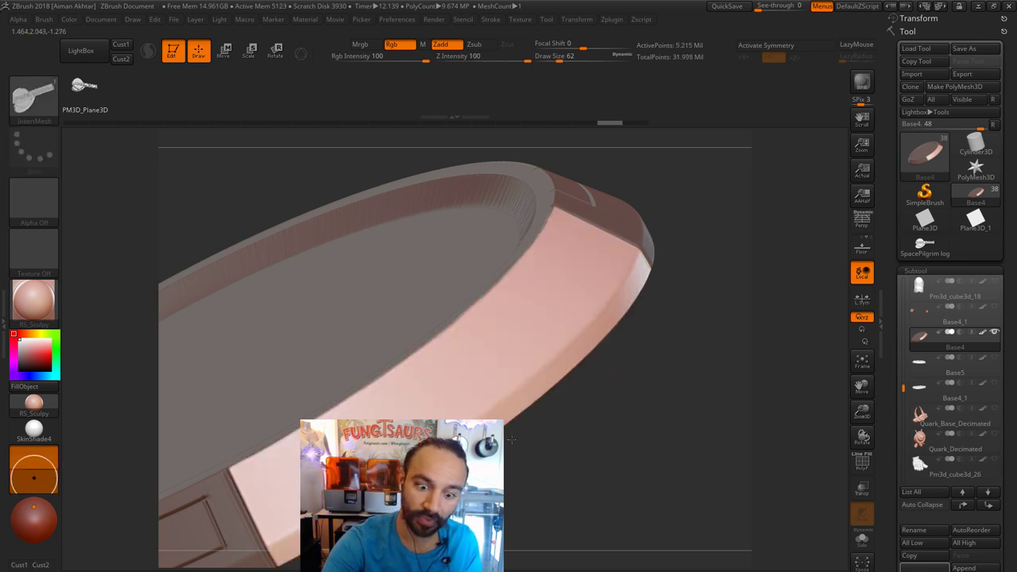
# Restore the undone logo insertion, view the base's underside, and remove the insertion.
pyautogui.keyDown('ctrl'); pyautogui.keyDown('shift'); pyautogui.click(653, 404); pyautogui.keyUp('shift'); pyautogui.keyUp('ctrl')
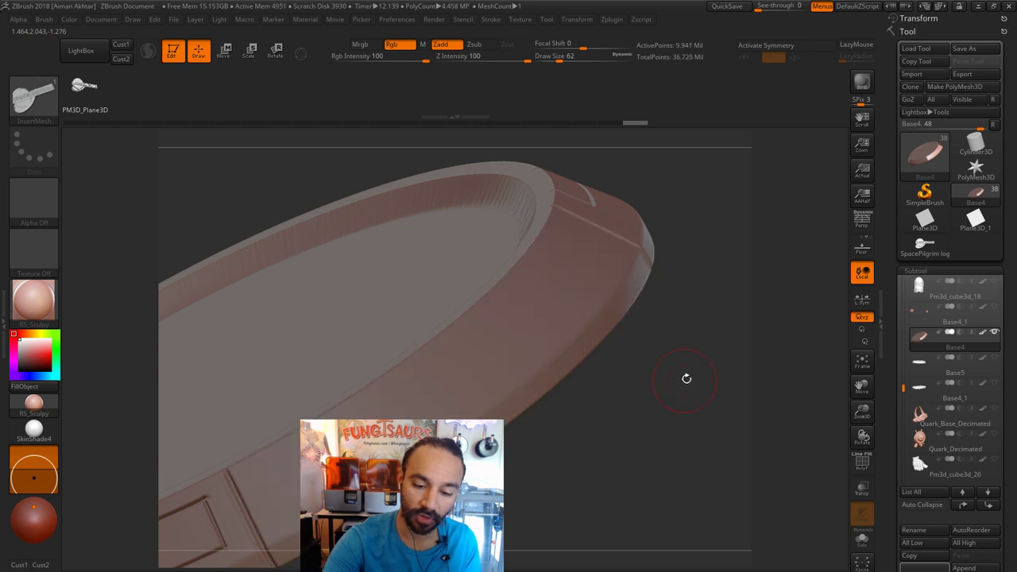
pyautogui.moveTo(683, 377); pyautogui.dragTo(684, 351)
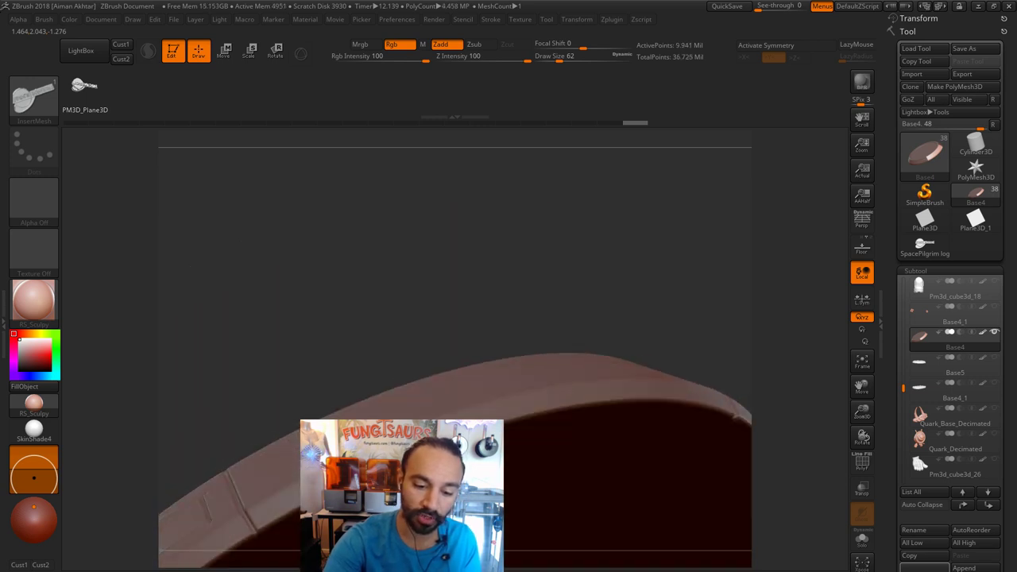
pyautogui.hotkey('ctrl', 'z')
# Raise the brush placement slightly, test-insert the logo on the unmasked panel, and undo it.
pyautogui.moveTo(36, 477); pyautogui.dragTo(35, 470)
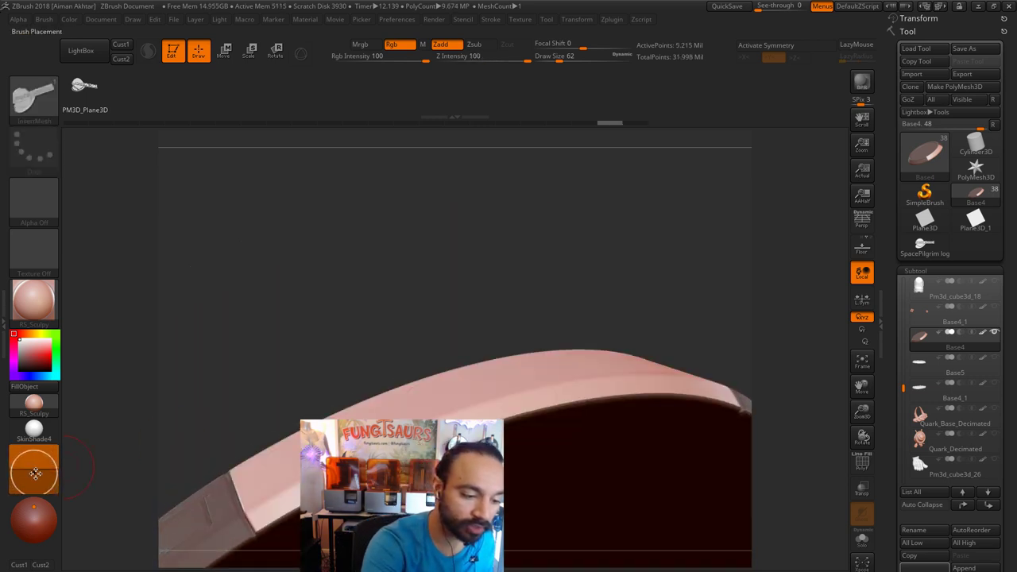
pyautogui.moveTo(527, 299); pyautogui.dragTo(520, 337)
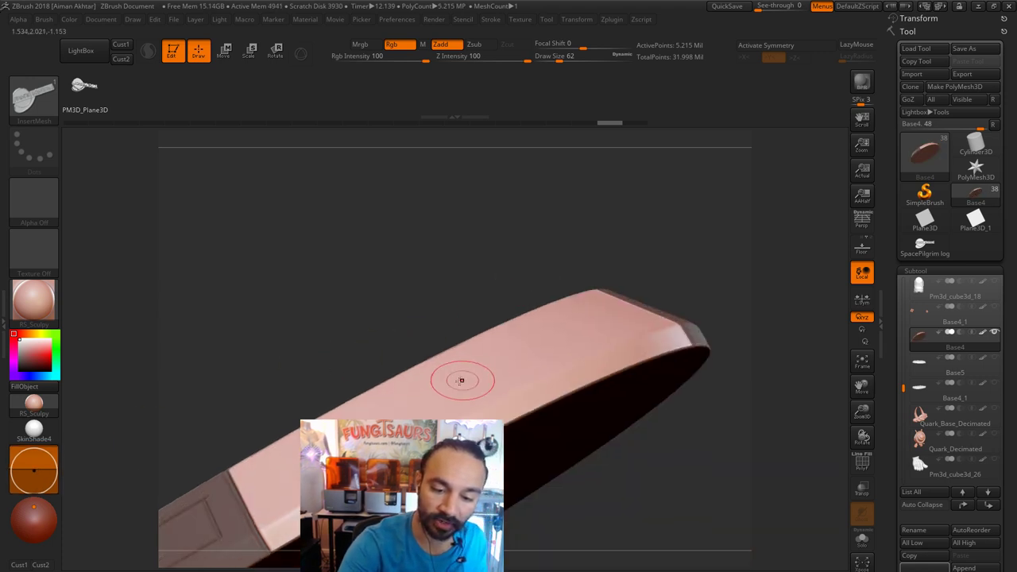
pyautogui.moveTo(467, 371); pyautogui.dragTo(536, 458)
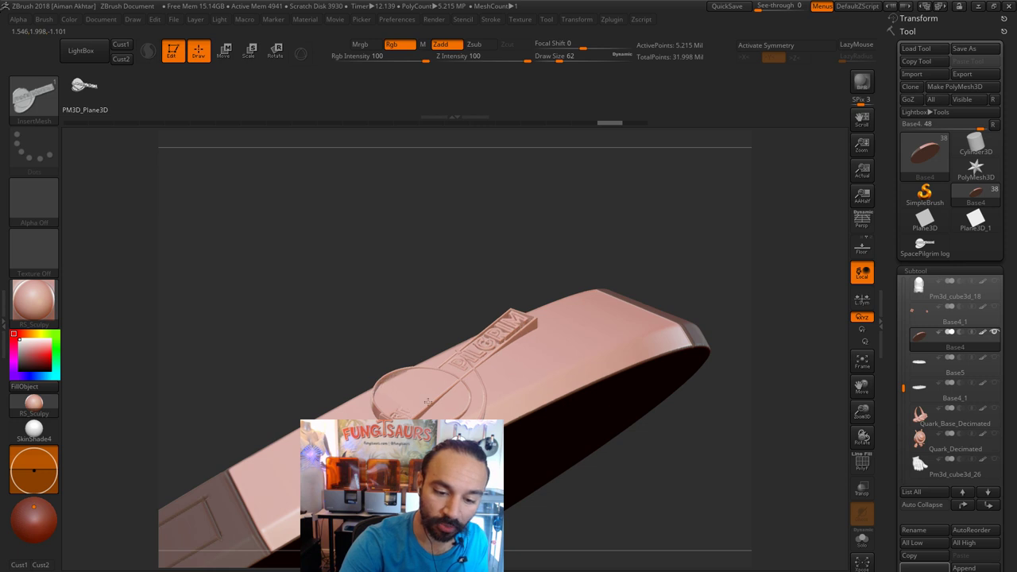
pyautogui.hotkey('ctrl', 'z')
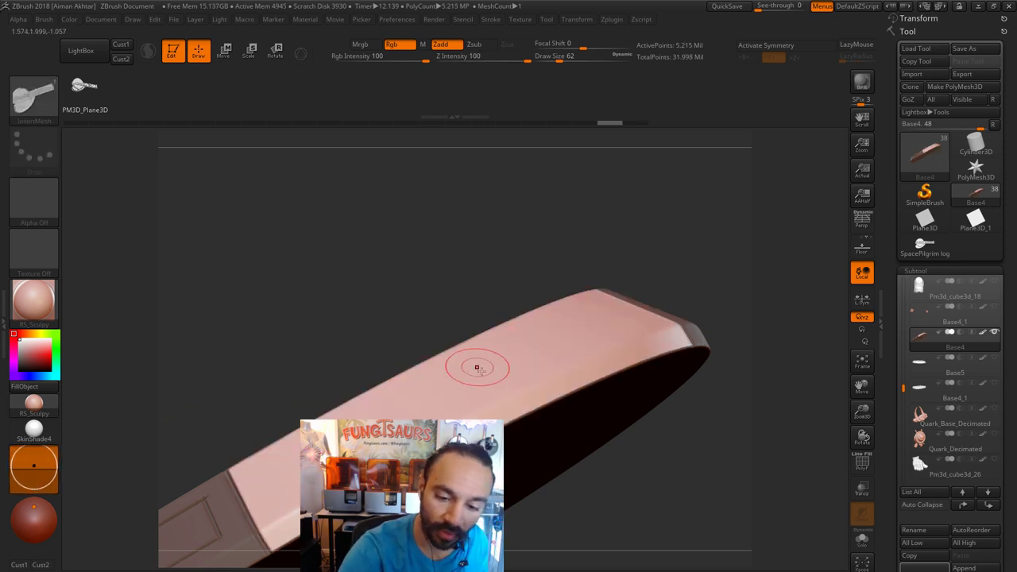
# Try two more logo insertions on the panel with the raised brush placement, check each one's relief, and undo both.
pyautogui.moveTo(481, 367)
pyautogui.mouseDown()
pyautogui.moveTo(513, 431)
pyautogui.moveTo(533, 435)
pyautogui.mouseUp()
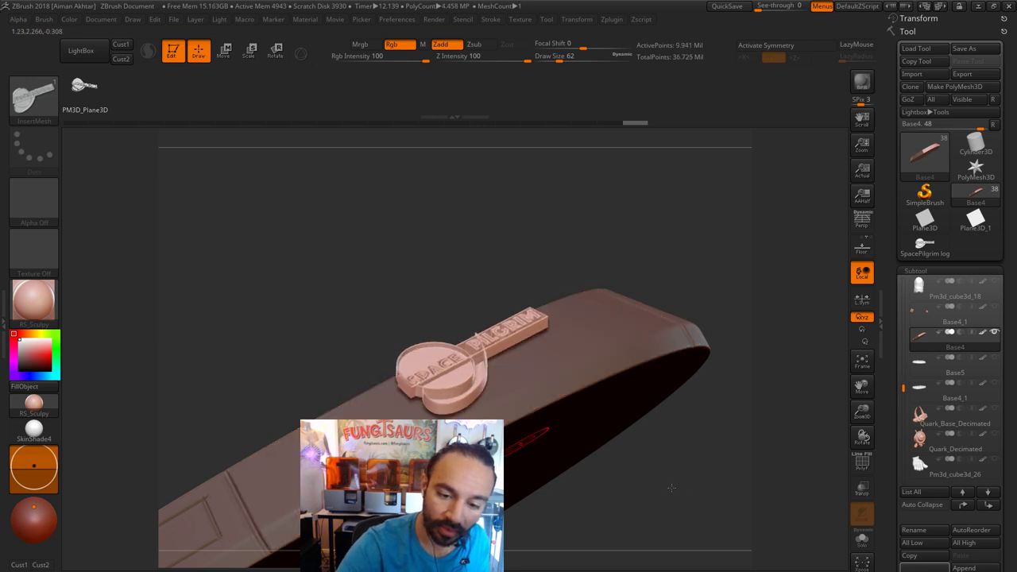
pyautogui.moveTo(683, 486); pyautogui.dragTo(612, 447)
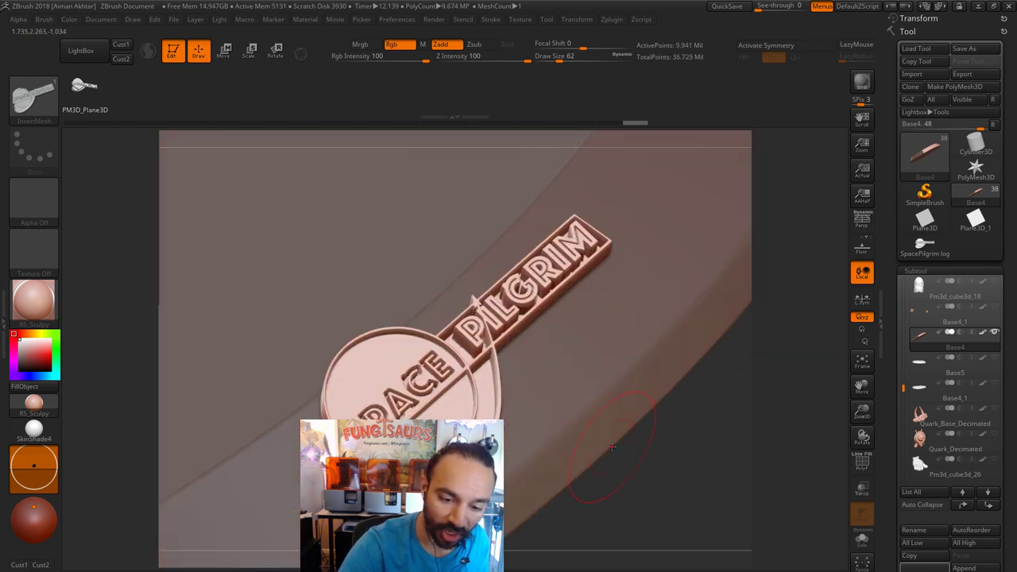
pyautogui.moveTo(667, 482); pyautogui.dragTo(661, 509)
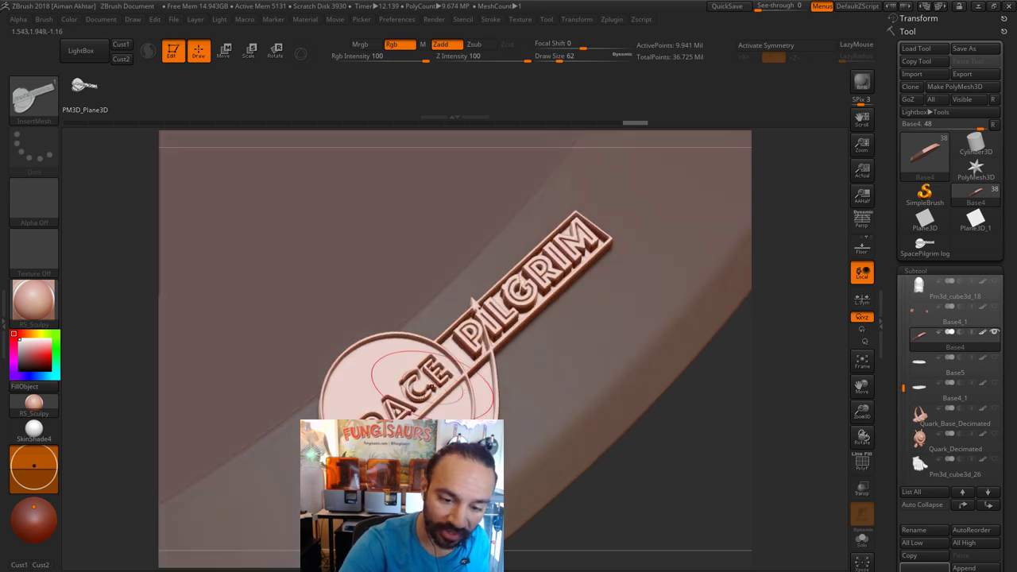
pyautogui.hotkey('ctrl', 'z')
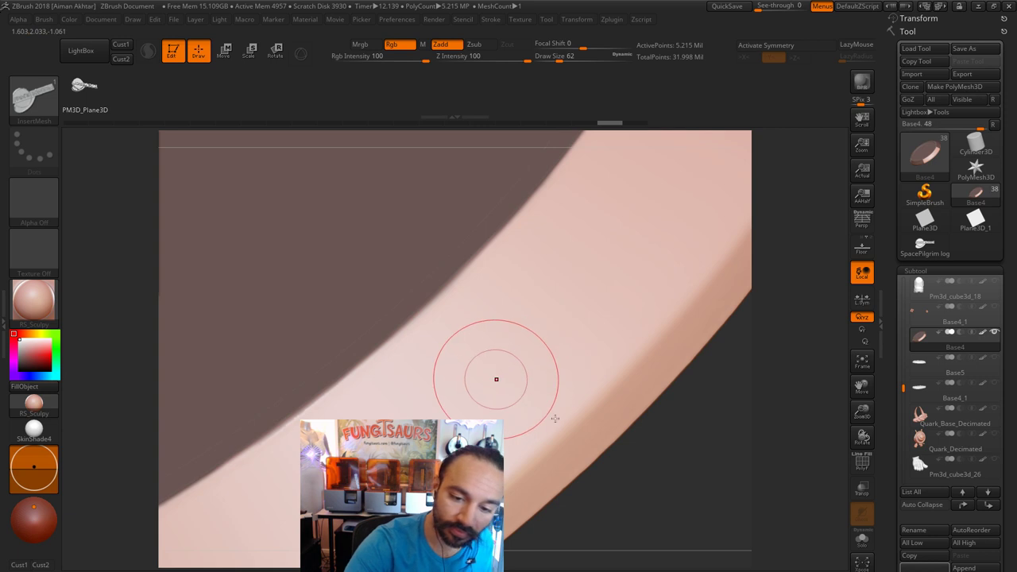
pyautogui.moveTo(554, 418); pyautogui.dragTo(622, 508)
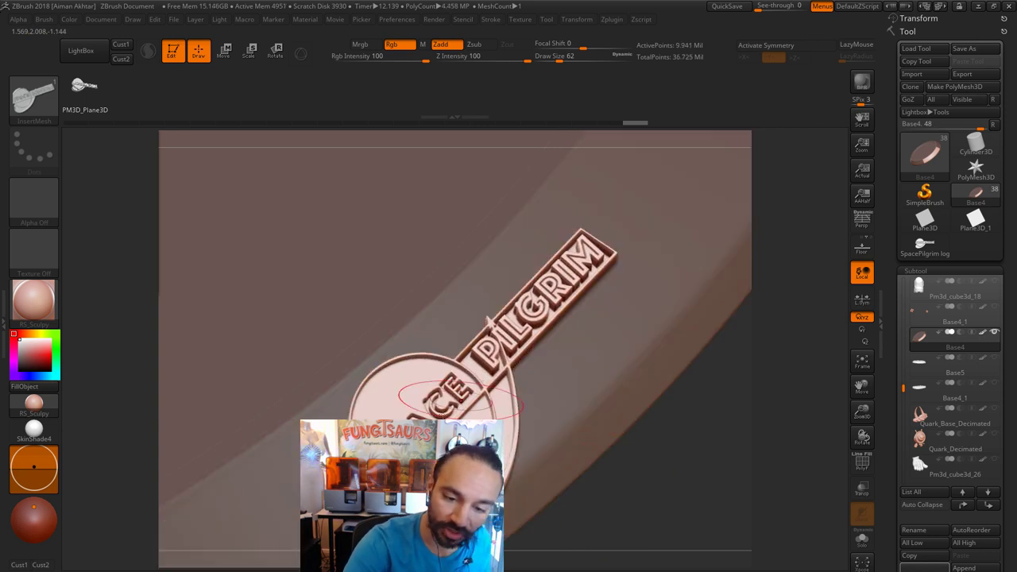
pyautogui.moveTo(695, 447); pyautogui.dragTo(694, 529)
pyautogui.hotkey('ctrl', 'z')
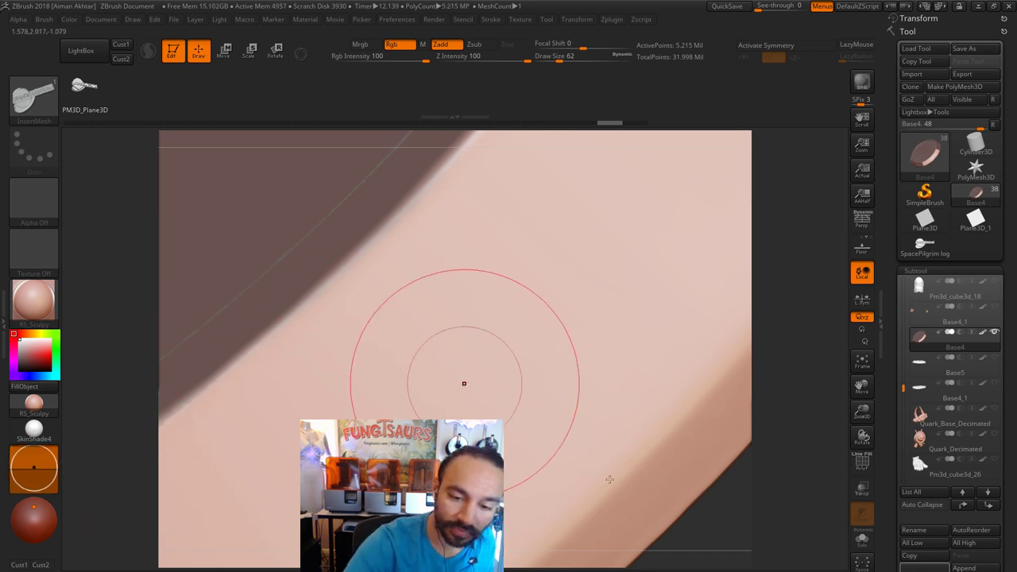
# Try a larger logo insertion in a close-up view of the panel and undo it.
pyautogui.moveTo(610, 479); pyautogui.dragTo(638, 569)
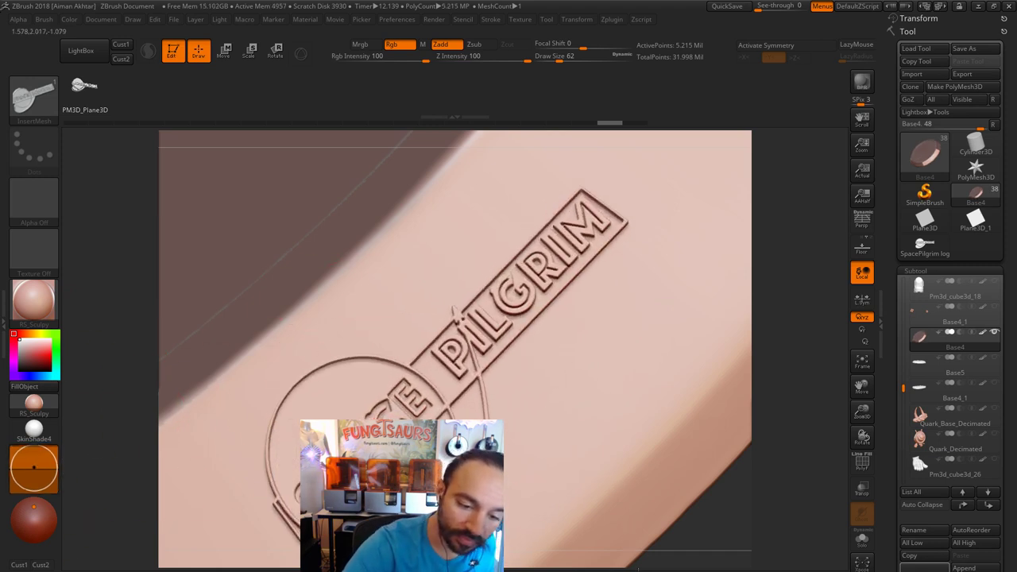
pyautogui.moveTo(548, 441); pyautogui.dragTo(584, 464)
pyautogui.moveTo(341, 452); pyautogui.dragTo(336, 457)
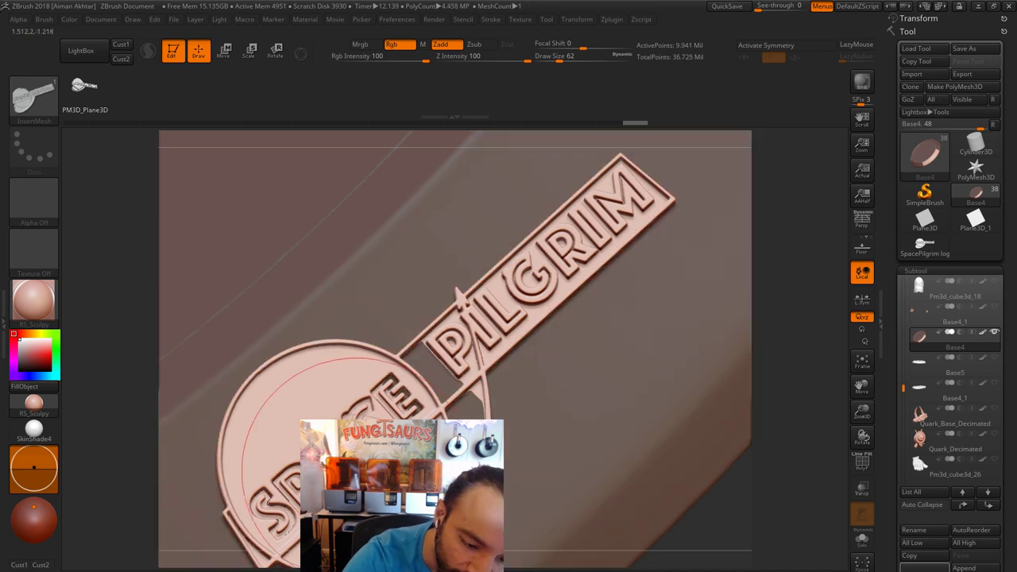
pyautogui.press('ctrl')
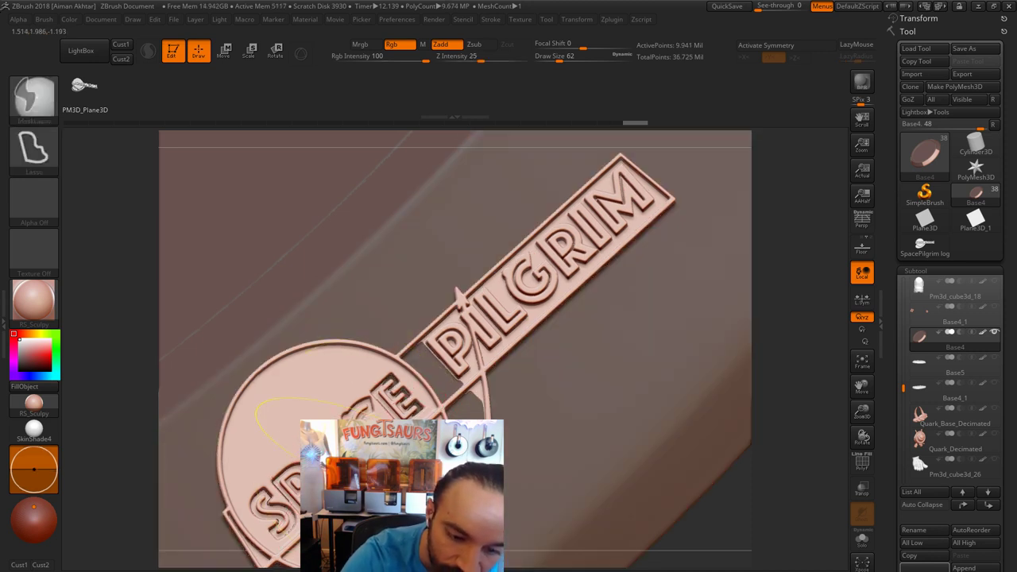
pyautogui.hotkey('ctrl', 'z')
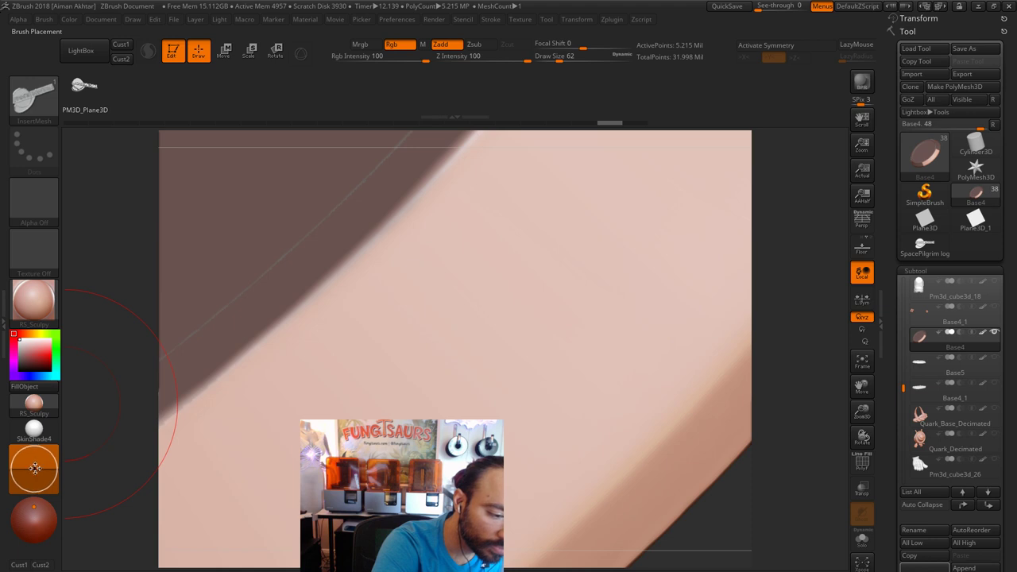
# Insert a small logo at the middle of the panel, inspect its fit from the front and sides, and undo it.
pyautogui.moveTo(481, 363)
pyautogui.mouseDown()
pyautogui.moveTo(580, 443)
pyautogui.moveTo(627, 497)
pyautogui.moveTo(686, 515)
pyautogui.moveTo(749, 514)
pyautogui.moveTo(669, 506)
pyautogui.mouseUp()
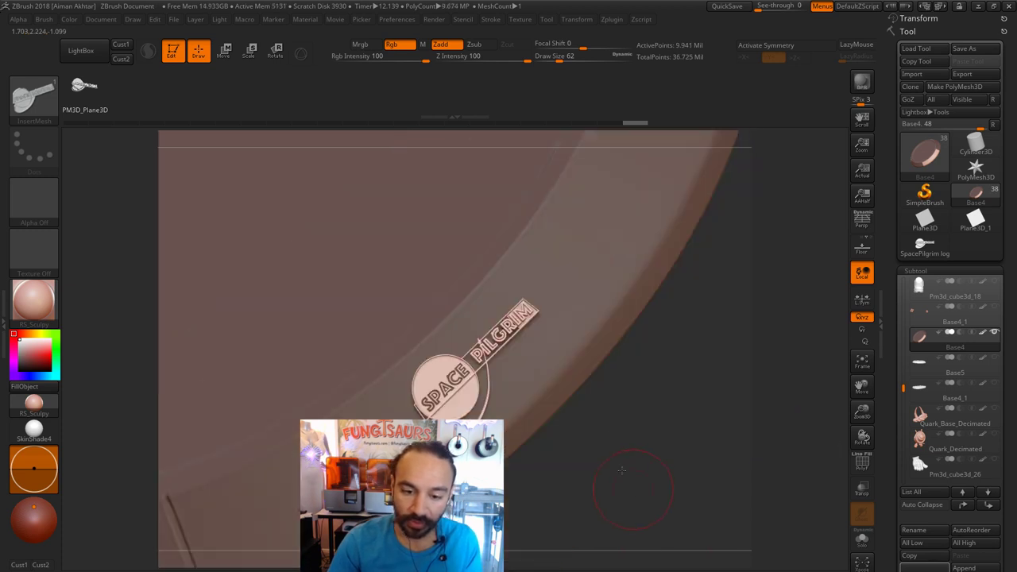
pyautogui.moveTo(621, 471)
pyautogui.mouseDown()
pyautogui.moveTo(608, 421)
pyautogui.moveTo(620, 447)
pyautogui.mouseUp()
pyautogui.keyDown('alt'); pyautogui.moveTo(665, 492); pyautogui.dragTo(634, 496); pyautogui.keyUp('alt')
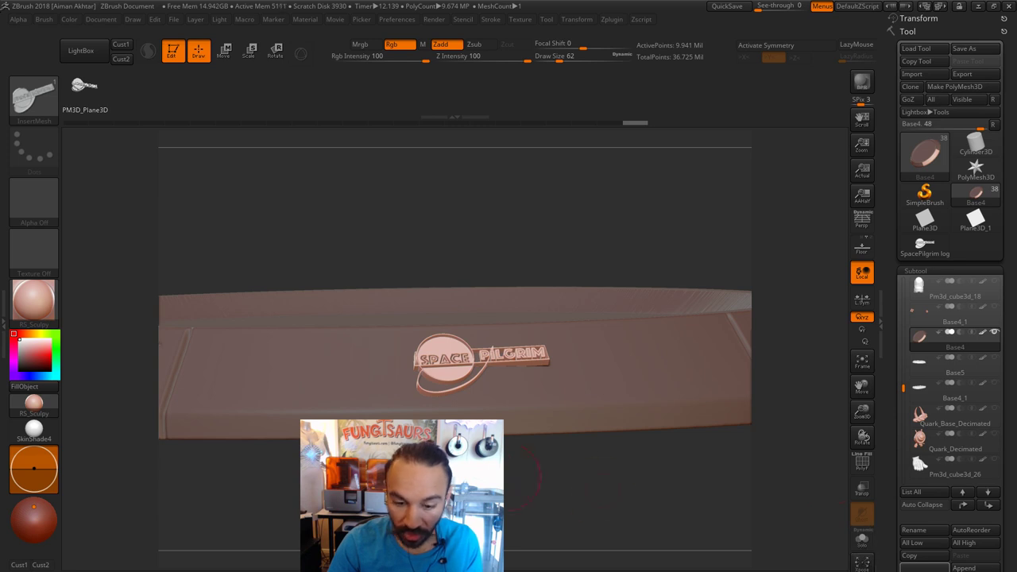
pyautogui.moveTo(531, 471); pyautogui.dragTo(783, 540)
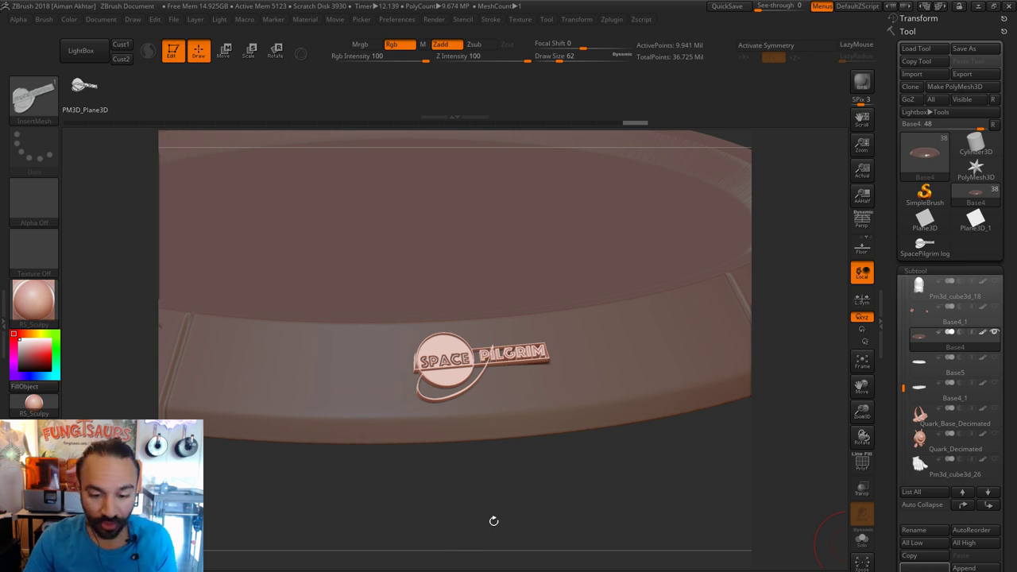
pyautogui.moveTo(493, 521); pyautogui.dragTo(556, 488)
pyautogui.moveTo(662, 477); pyautogui.dragTo(744, 343)
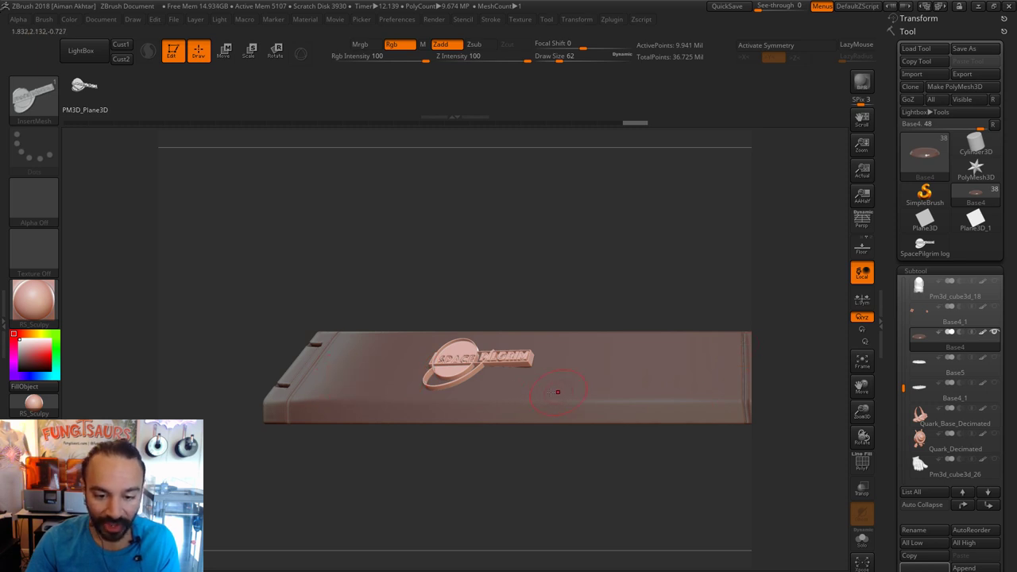
pyautogui.moveTo(463, 479)
pyautogui.mouseDown()
pyautogui.moveTo(481, 471)
pyautogui.moveTo(493, 493)
pyautogui.mouseUp()
pyautogui.hotkey('ctrl', 'z')
# Insert the logo large across the base's unmasked panel and move it down along the panel's slope.
pyautogui.moveTo(464, 366); pyautogui.dragTo(458, 551)
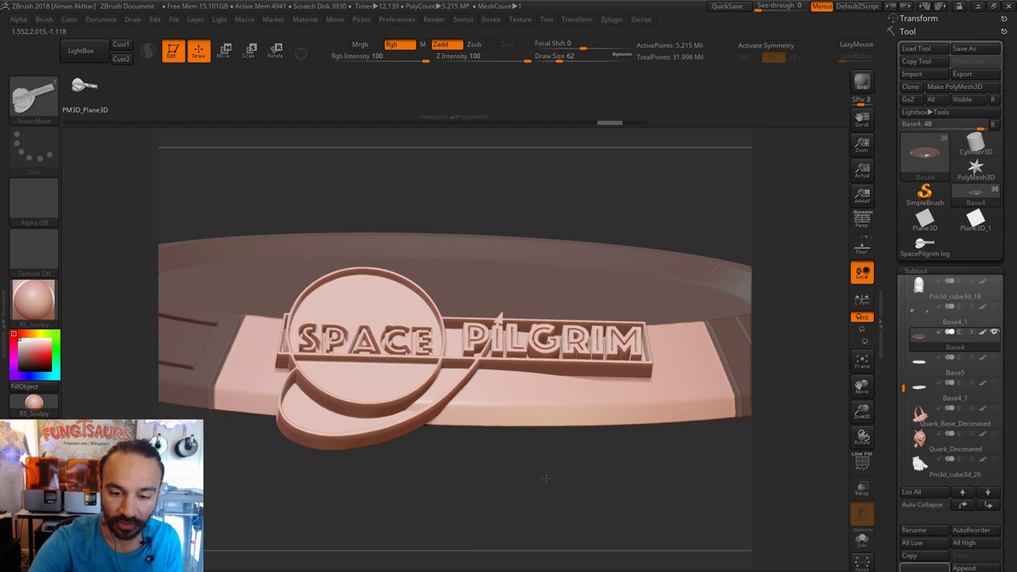
pyautogui.moveTo(564, 484); pyautogui.dragTo(588, 462)
pyautogui.press('w')
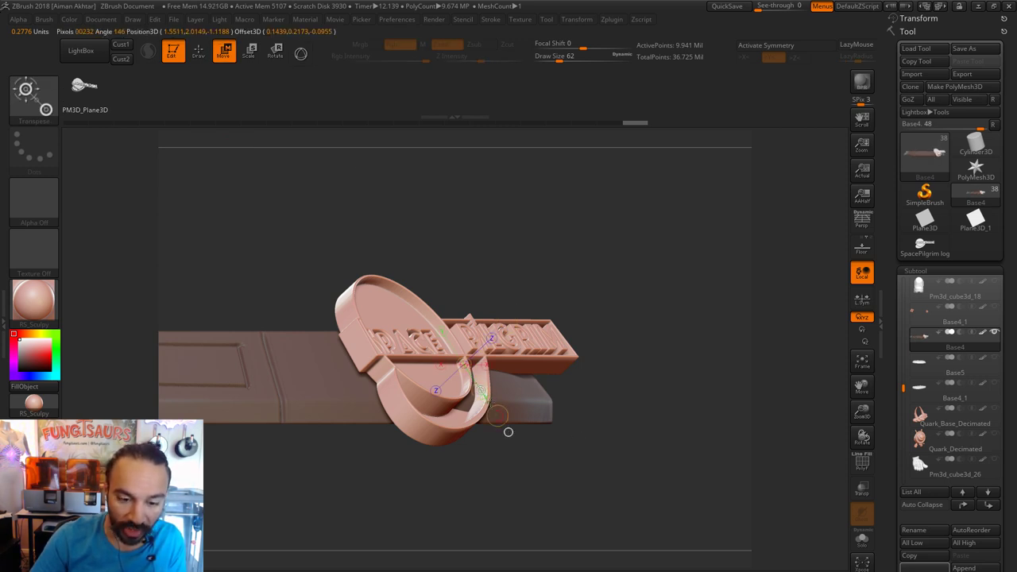
pyautogui.moveTo(481, 390); pyautogui.dragTo(497, 414)
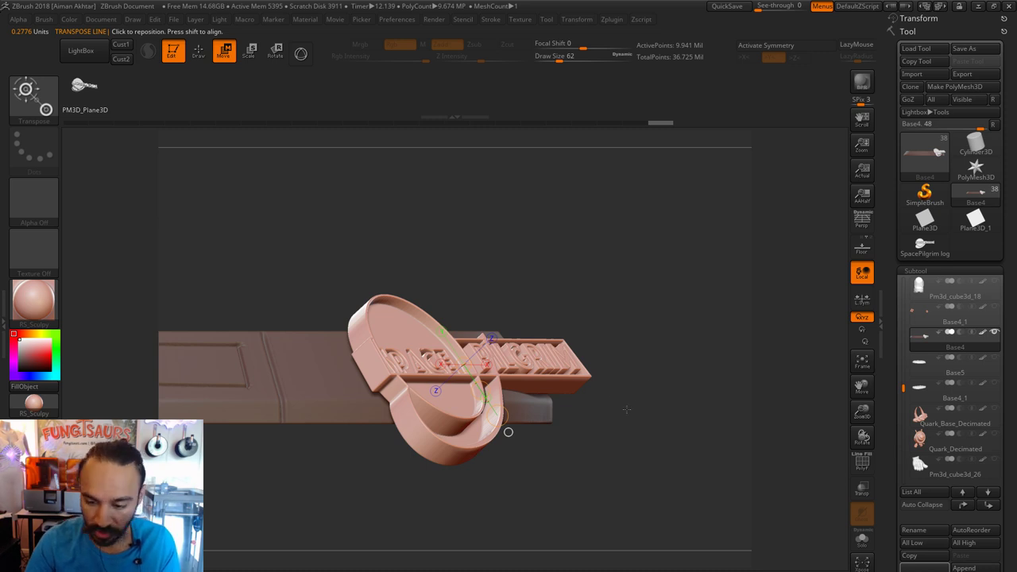
# Rotate the inserted logo in side view so its tilt matches the slope of the base's panel.
pyautogui.moveTo(627, 409); pyautogui.dragTo(672, 538)
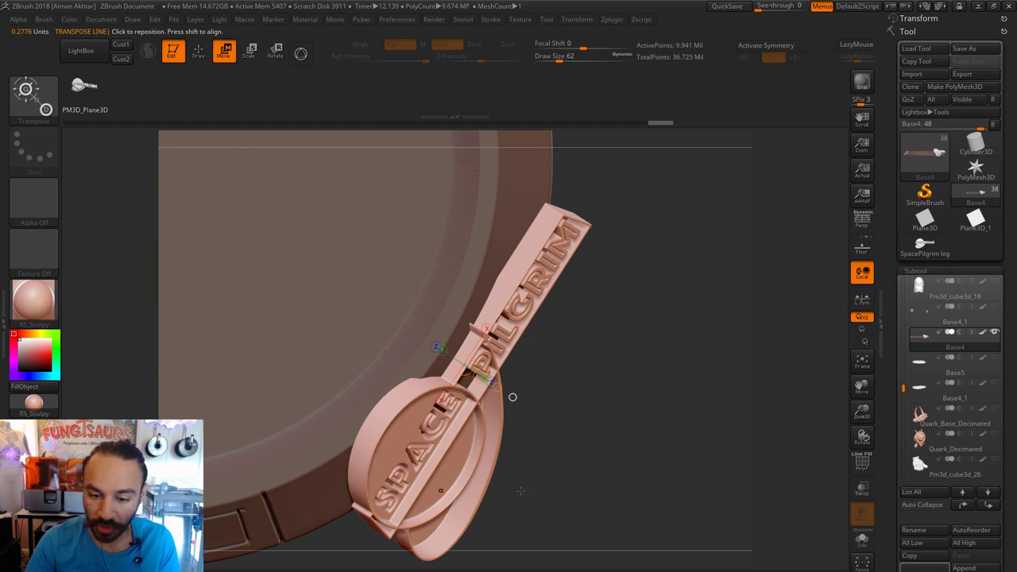
pyautogui.keyDown('shift'); pyautogui.moveTo(583, 382); pyautogui.dragTo(518, 456); pyautogui.keyUp('shift')
pyautogui.click(274, 51)
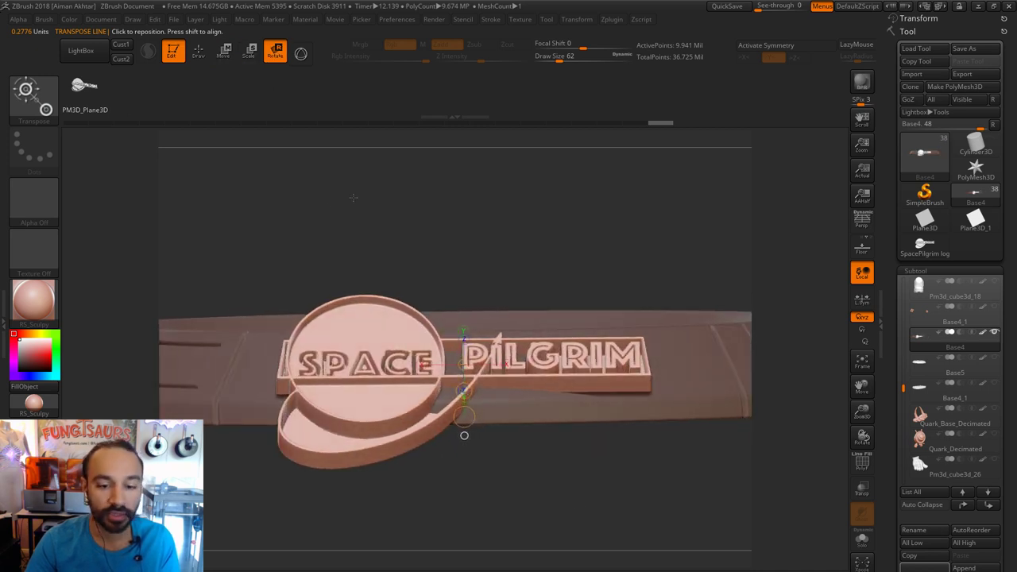
pyautogui.keyDown('shift'); pyautogui.moveTo(353, 196); pyautogui.dragTo(429, 216); pyautogui.keyUp('shift')
pyautogui.keyDown('shift'); pyautogui.moveTo(670, 347); pyautogui.dragTo(620, 359); pyautogui.keyUp('shift')
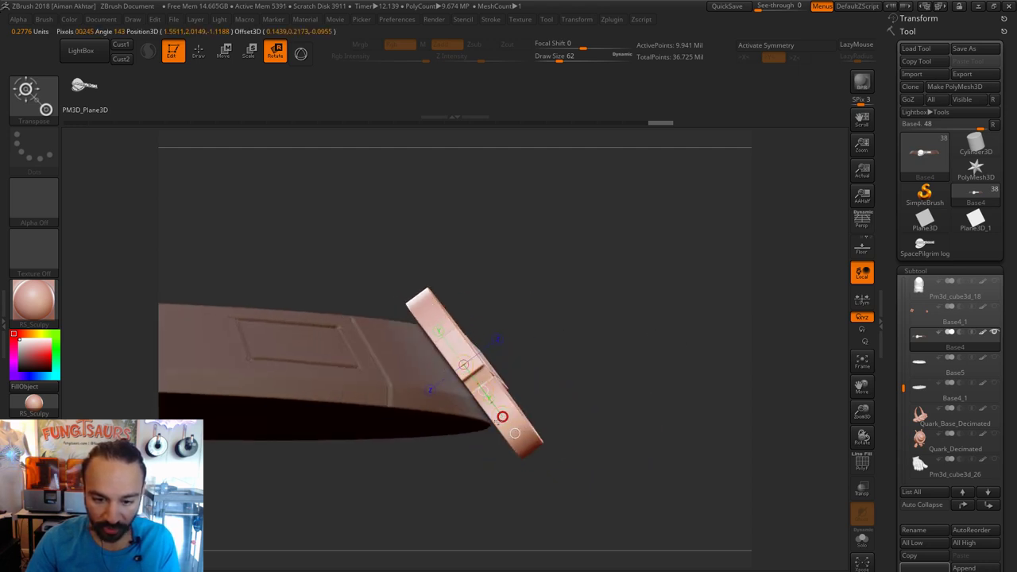
pyautogui.moveTo(494, 419); pyautogui.dragTo(500, 418)
# Place a transpose line pointing outward from the panel, nudge the logo along it, and check its fit against the curved rim.
pyautogui.click(225, 51)
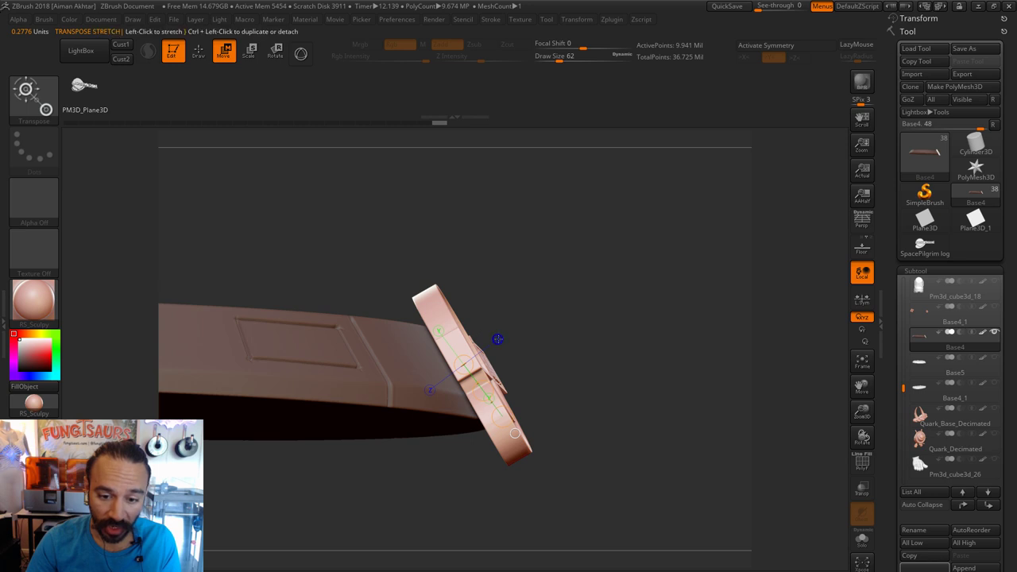
pyautogui.moveTo(497, 339); pyautogui.dragTo(532, 312)
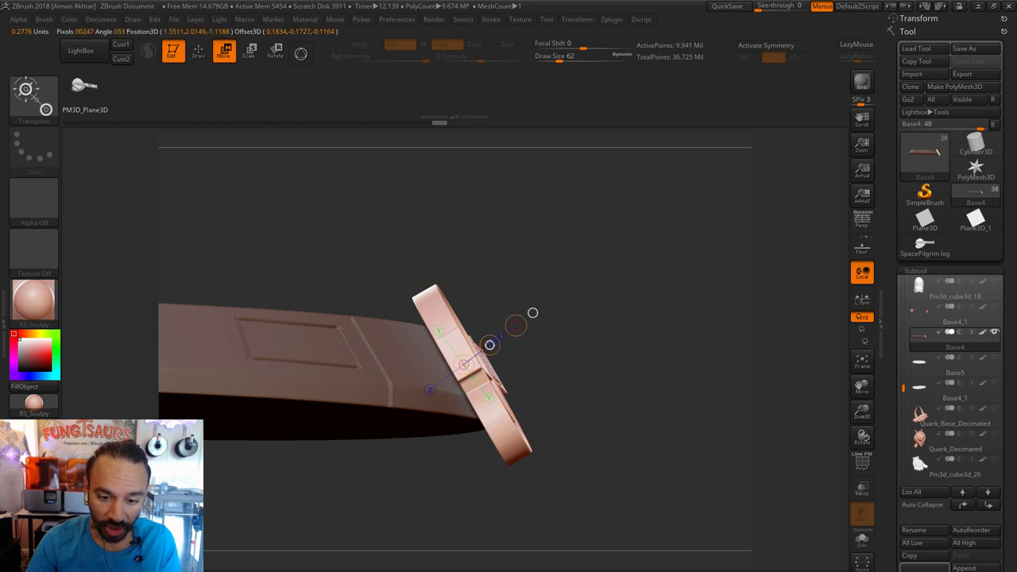
pyautogui.moveTo(489, 344); pyautogui.dragTo(489, 345)
pyautogui.moveTo(612, 455); pyautogui.dragTo(569, 482)
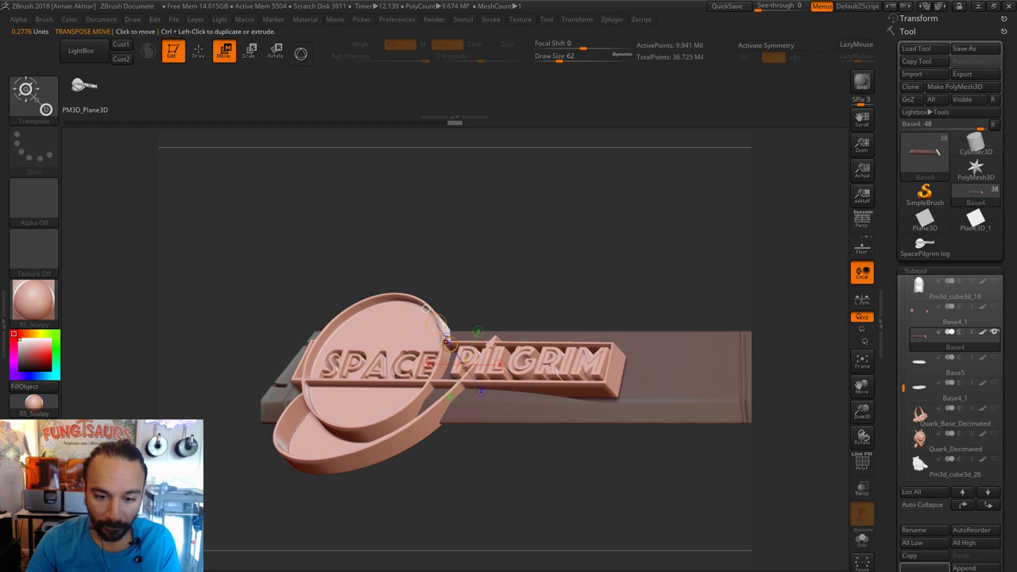
pyautogui.moveTo(449, 344); pyautogui.dragTo(450, 344)
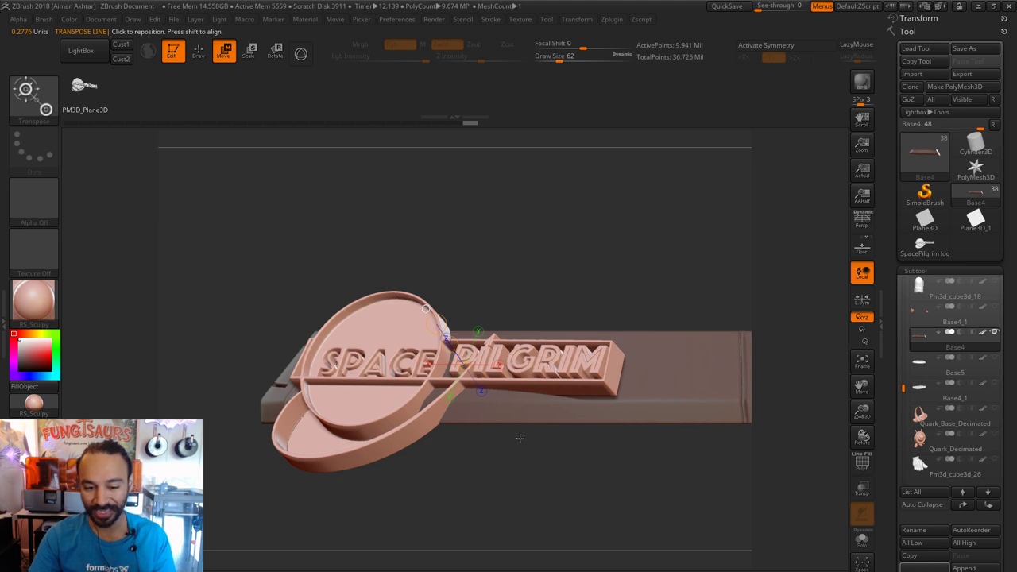
pyautogui.moveTo(517, 470); pyautogui.dragTo(534, 507)
pyautogui.moveTo(529, 246); pyautogui.dragTo(522, 348)
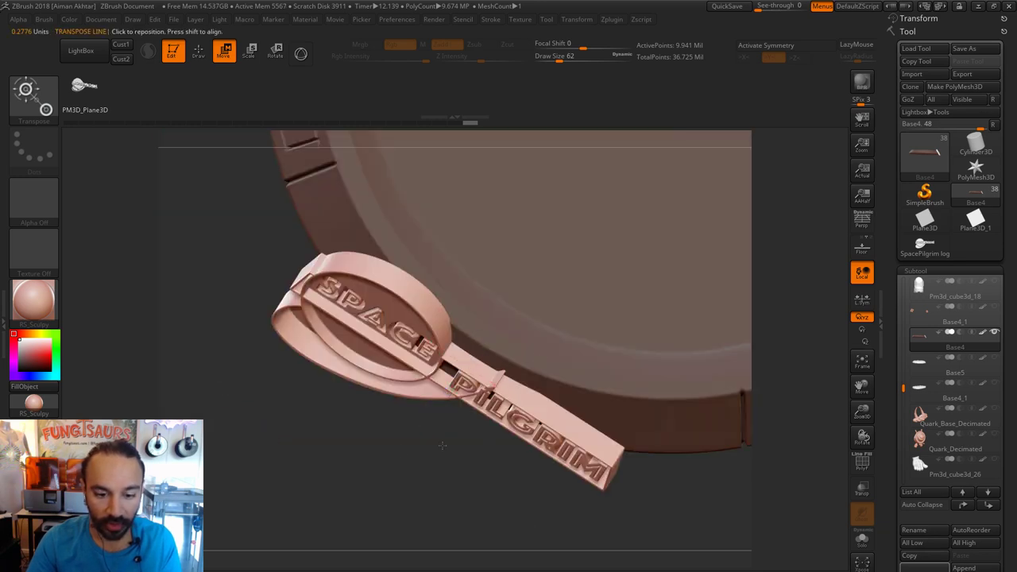
pyautogui.keyDown('alt'); pyautogui.moveTo(436, 411); pyautogui.dragTo(371, 421); pyautogui.keyUp('alt')
# Try to bend the inserted logo around the base with the gizmo's Bend Curve deformer and view it from the front.
pyautogui.click(199, 52)
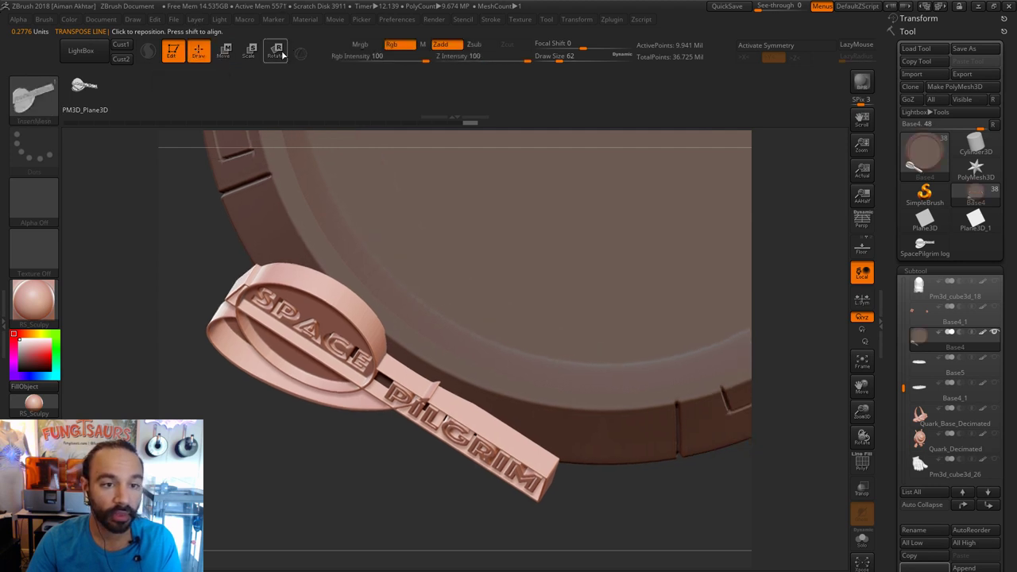
pyautogui.click(274, 50)
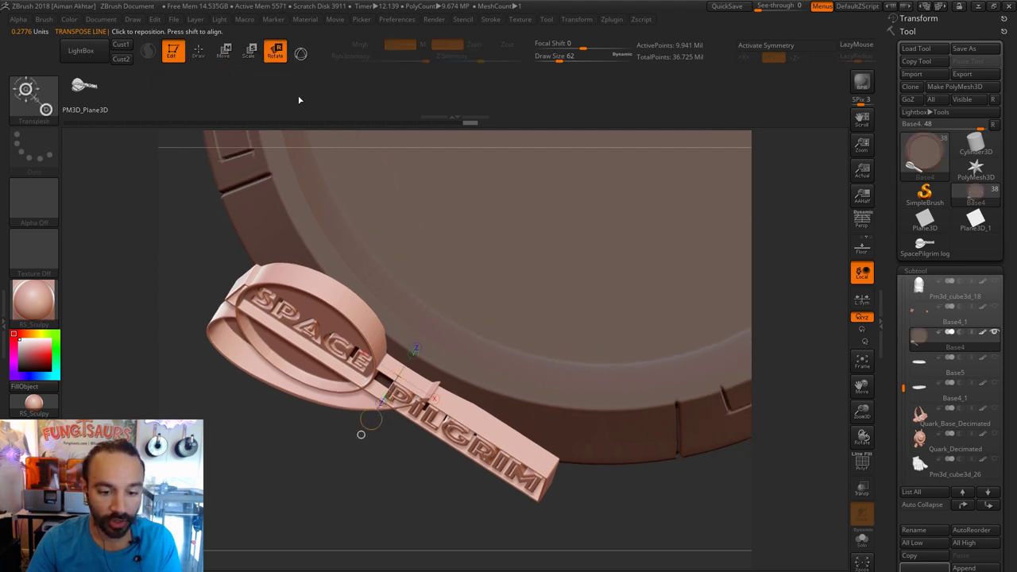
pyautogui.click(302, 54)
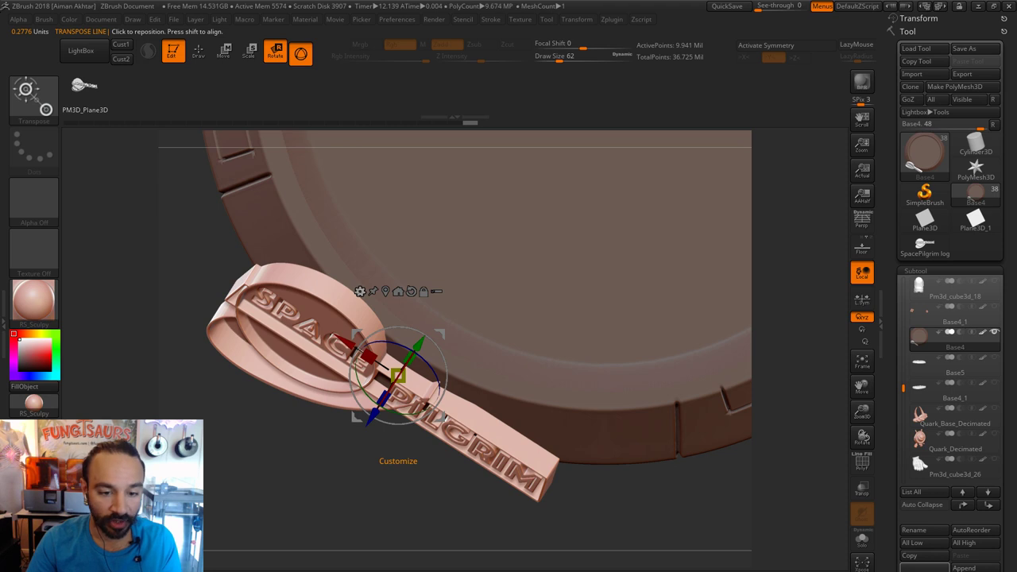
pyautogui.click(360, 291)
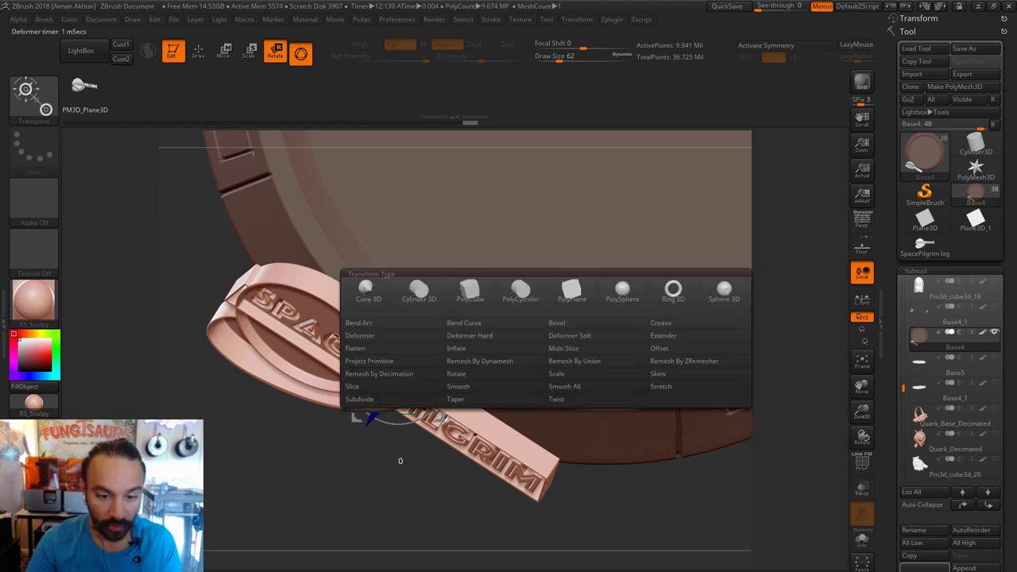
pyautogui.click(471, 326)
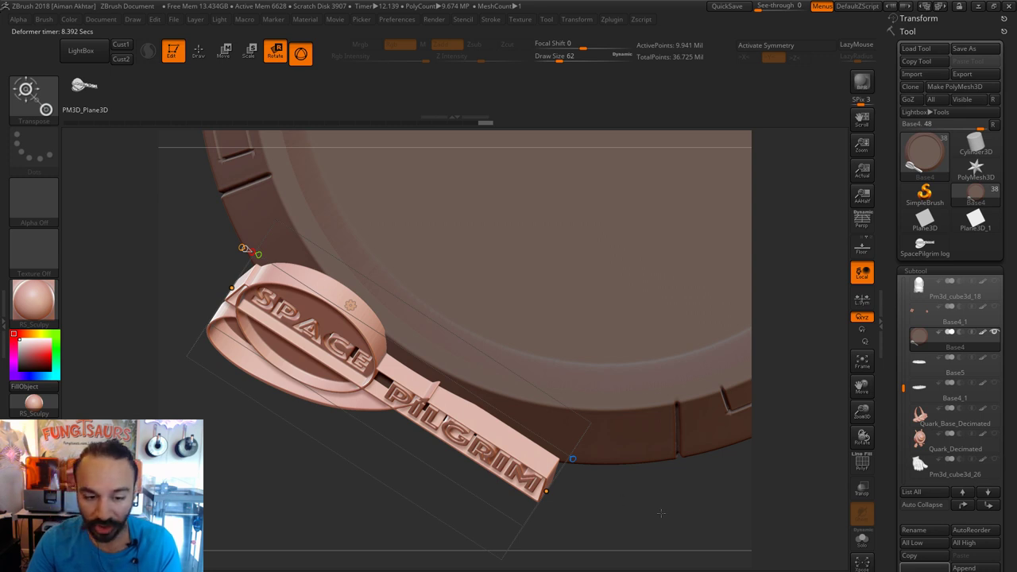
pyautogui.press('q')
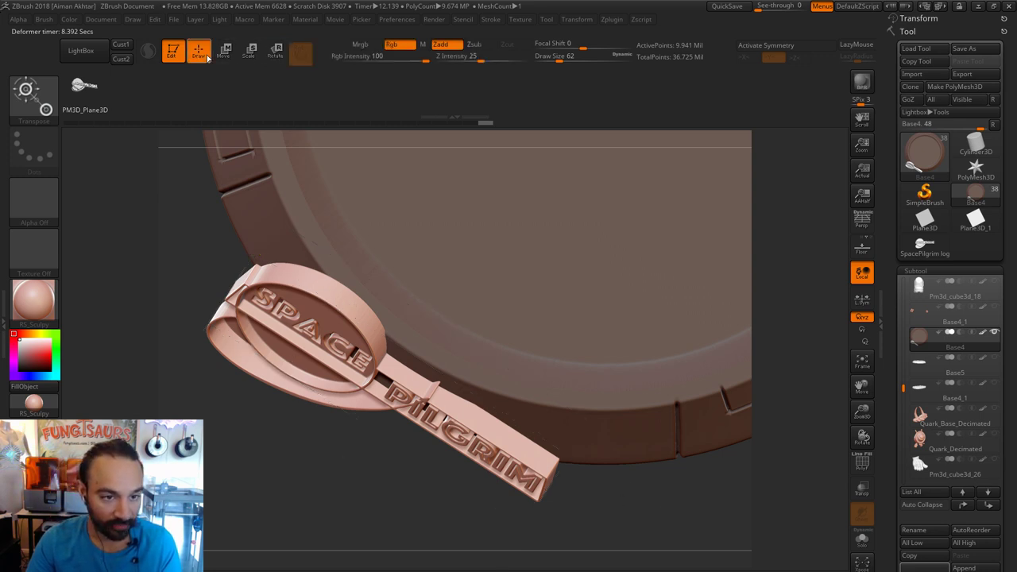
pyautogui.moveTo(663, 503); pyautogui.dragTo(677, 361)
pyautogui.moveTo(499, 480); pyautogui.dragTo(674, 482)
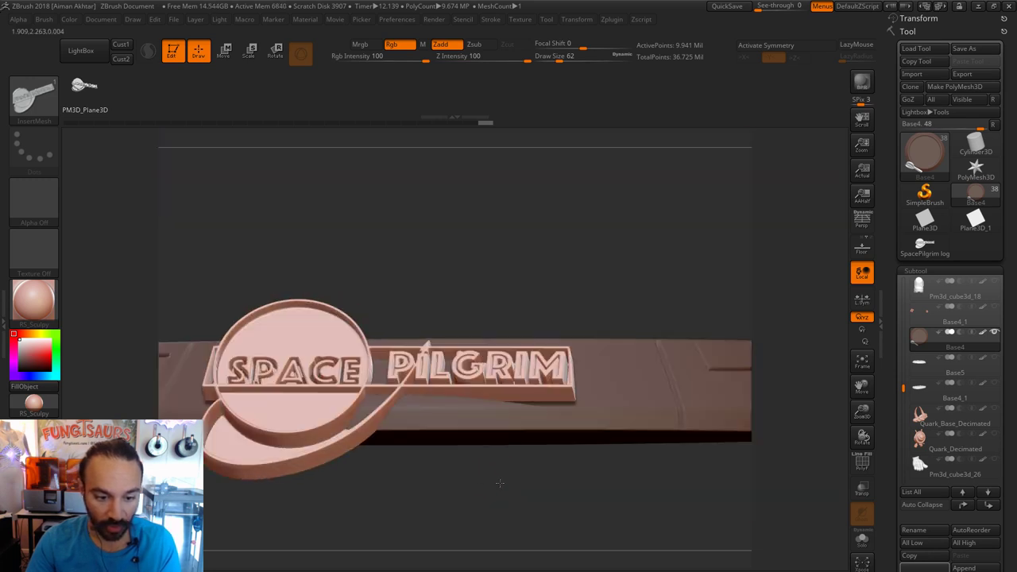
# Step the undo history back to before the logo was inserted and choose the InsertMesh logo brush again.
pyautogui.click(484, 122)
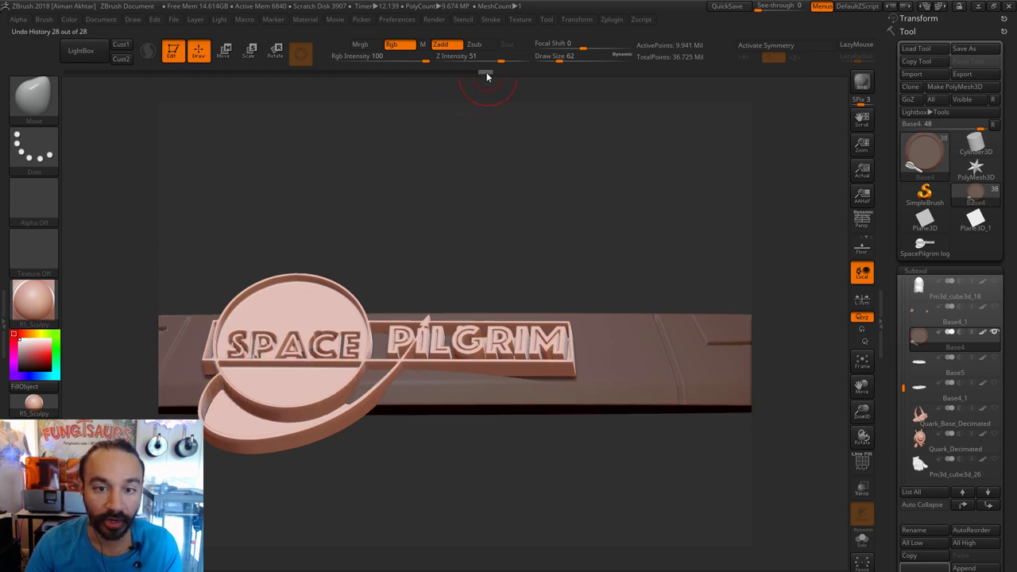
pyautogui.moveTo(455, 73); pyautogui.dragTo(395, 72)
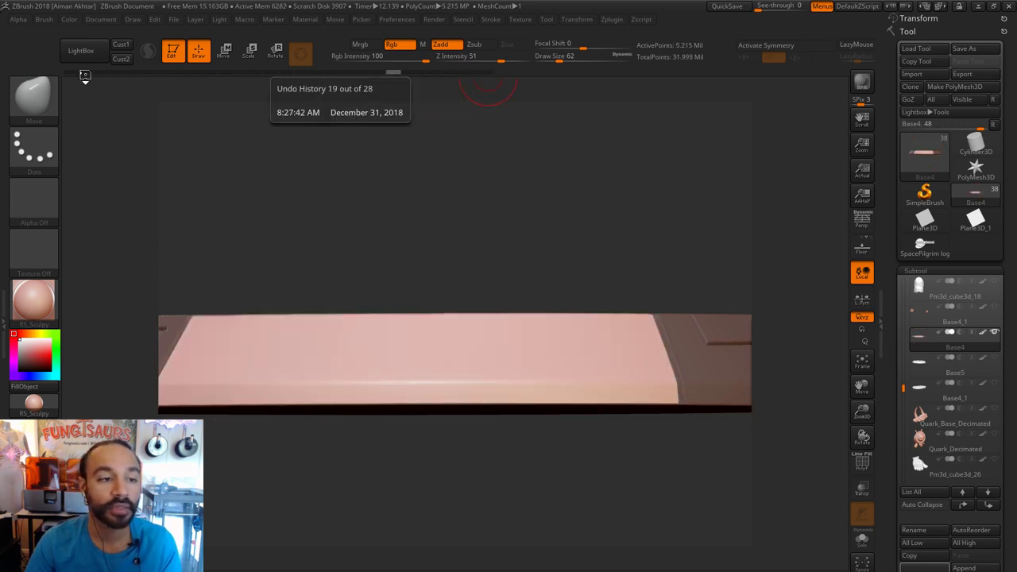
pyautogui.click(33, 113)
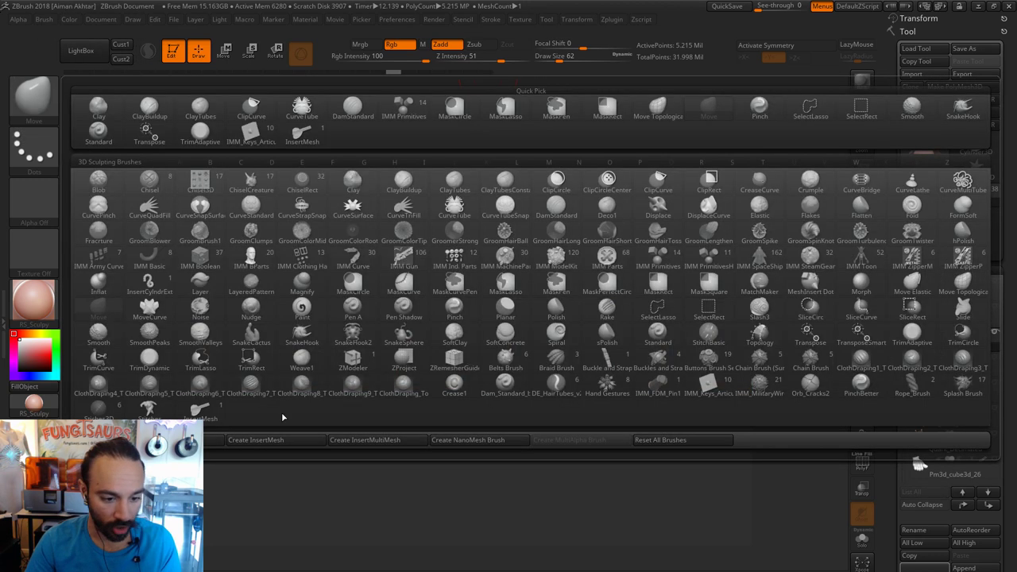
pyautogui.click(203, 410)
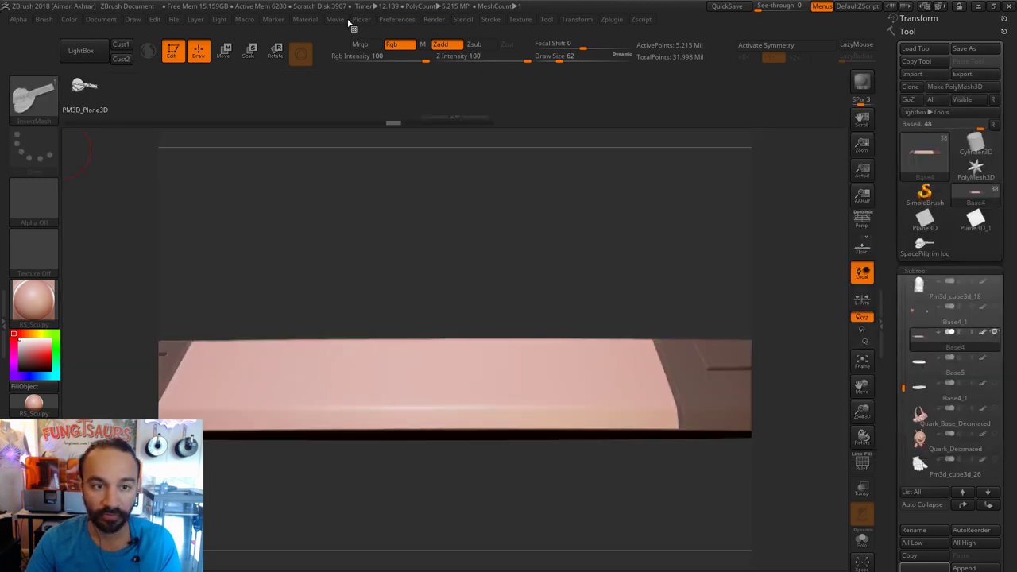
pyautogui.click(45, 19)
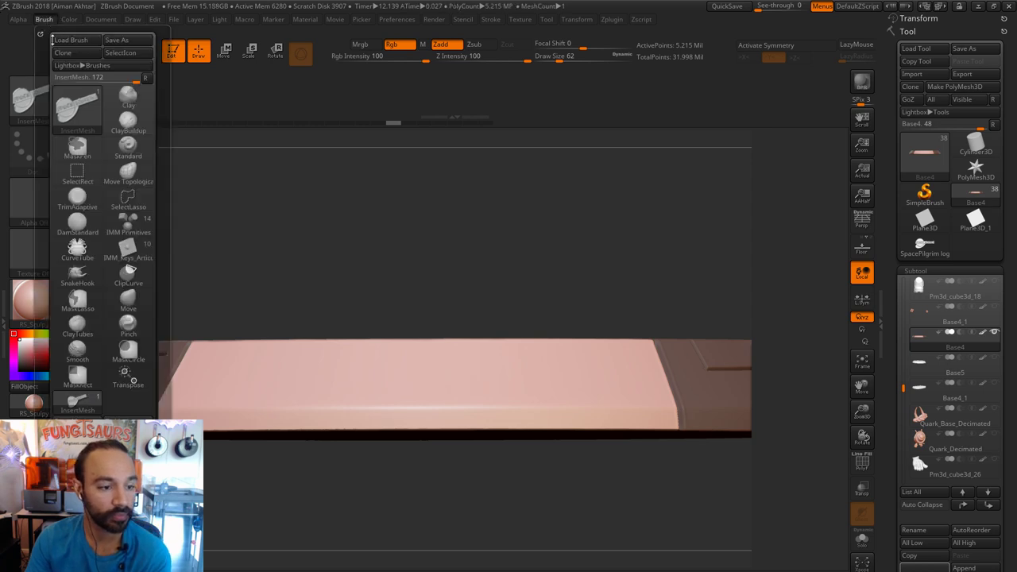
pyautogui.scroll(-3, 113, 409)
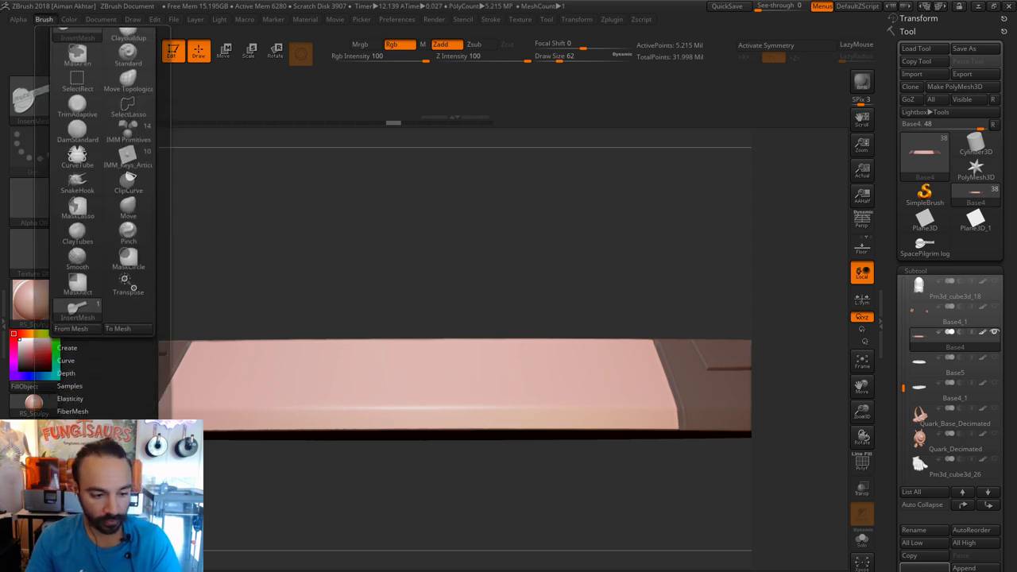
pyautogui.scroll(-5, 138, 376)
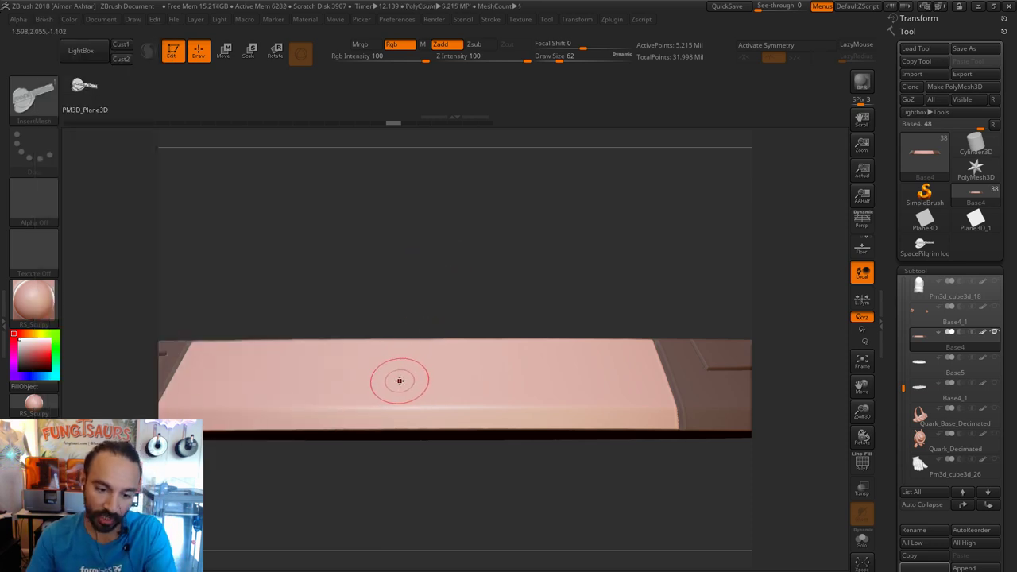
pyautogui.moveTo(411, 484); pyautogui.dragTo(392, 474)
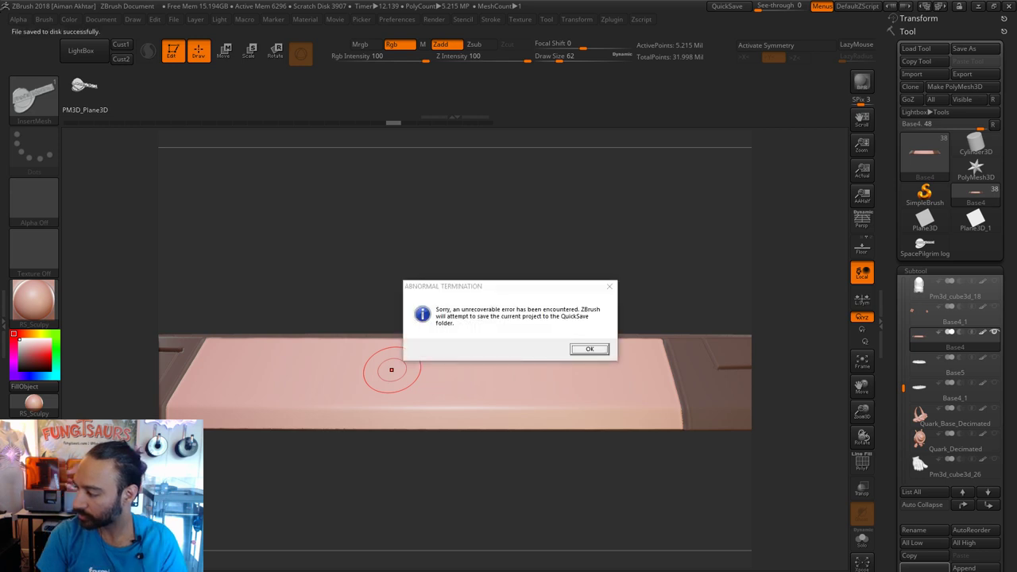
# Close the error notices and load the Logan_15 tool from the Logan project folder on the Desktop.
pyautogui.click(586, 351)
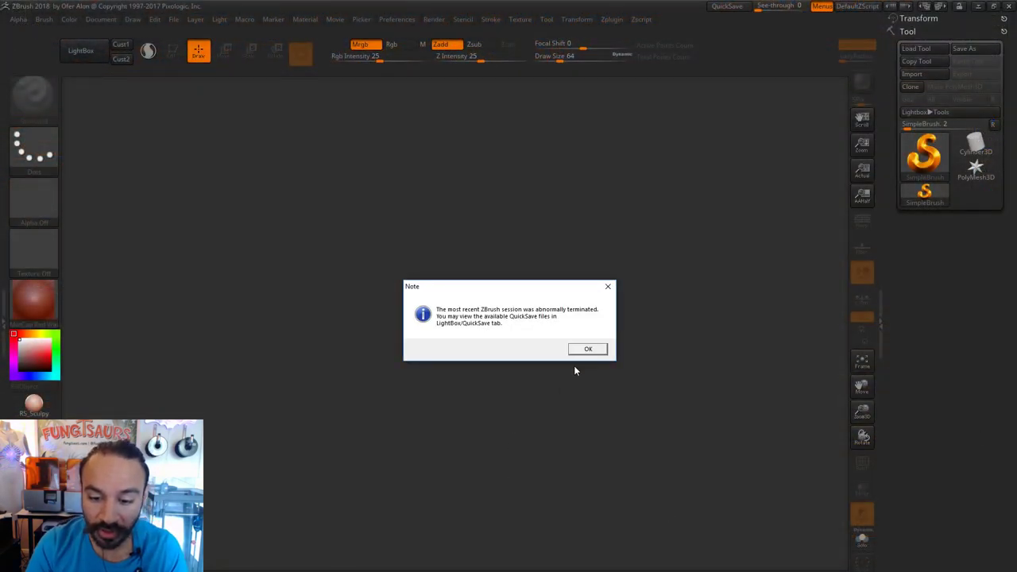
pyautogui.click(586, 351)
pyautogui.click(781, 91)
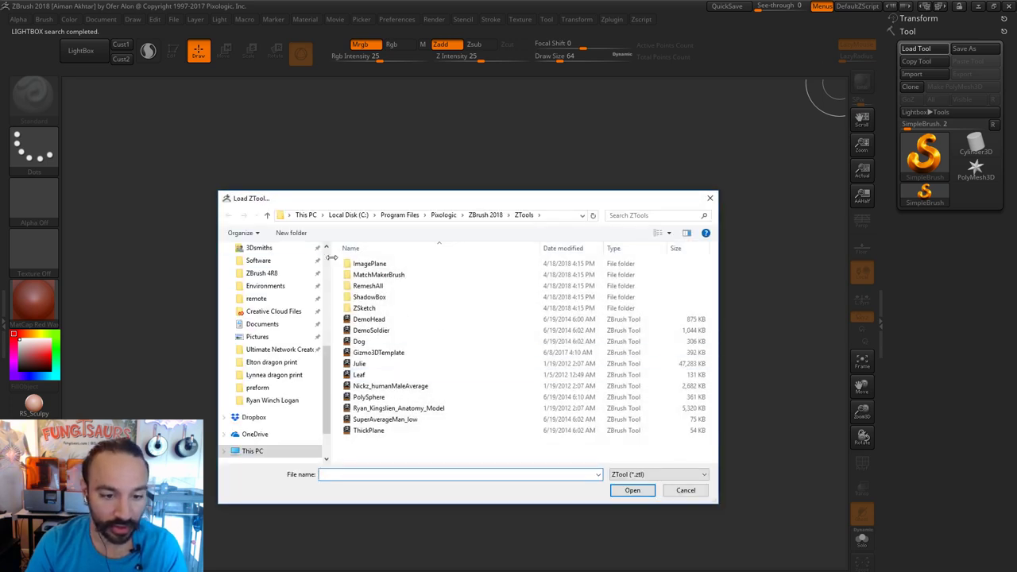
pyautogui.scroll(1, 302, 266)
pyautogui.click(257, 281)
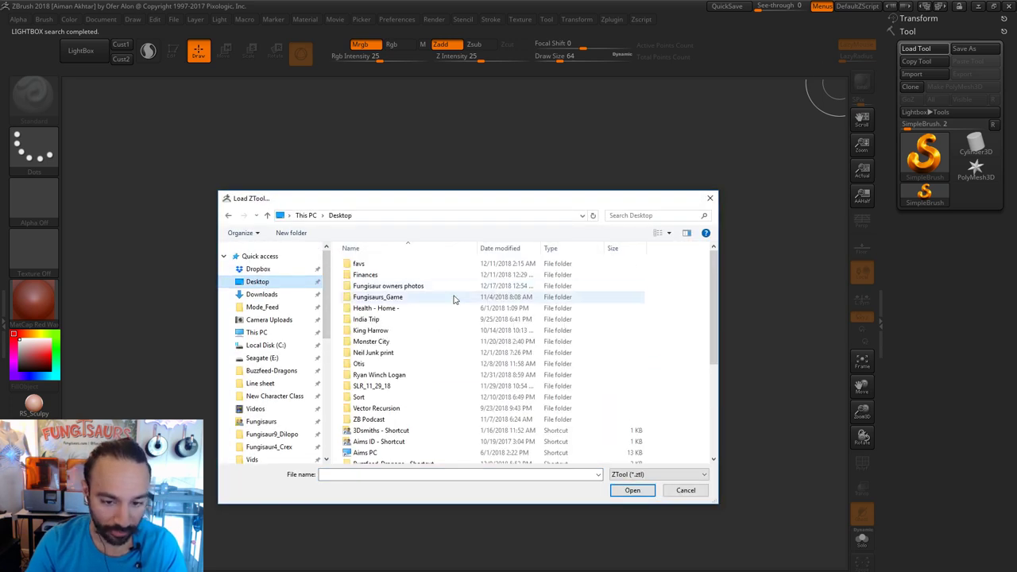
pyautogui.scroll(-5, 465, 378)
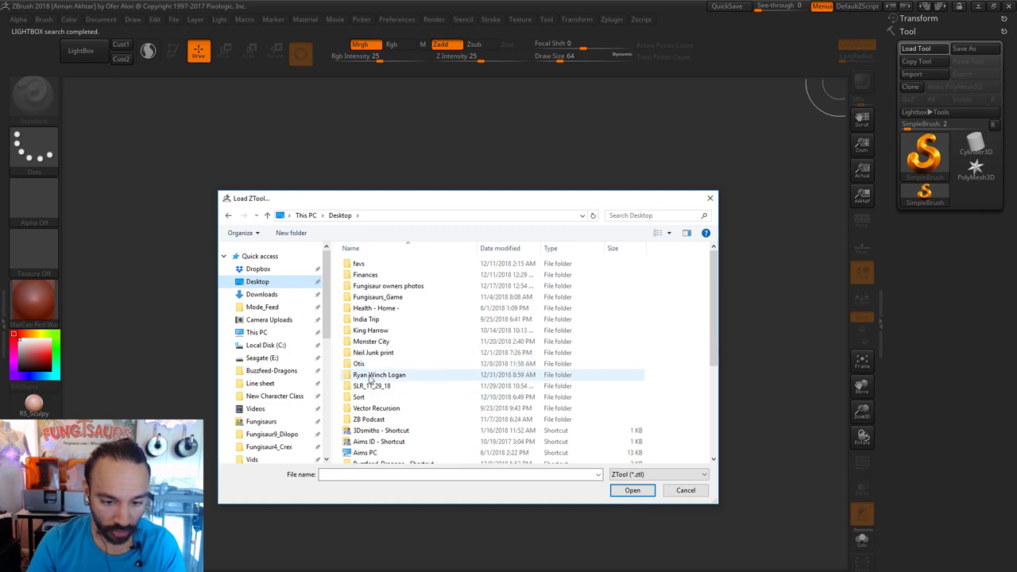
pyautogui.doubleClick(380, 374)
pyautogui.scroll(-1, 671, 406)
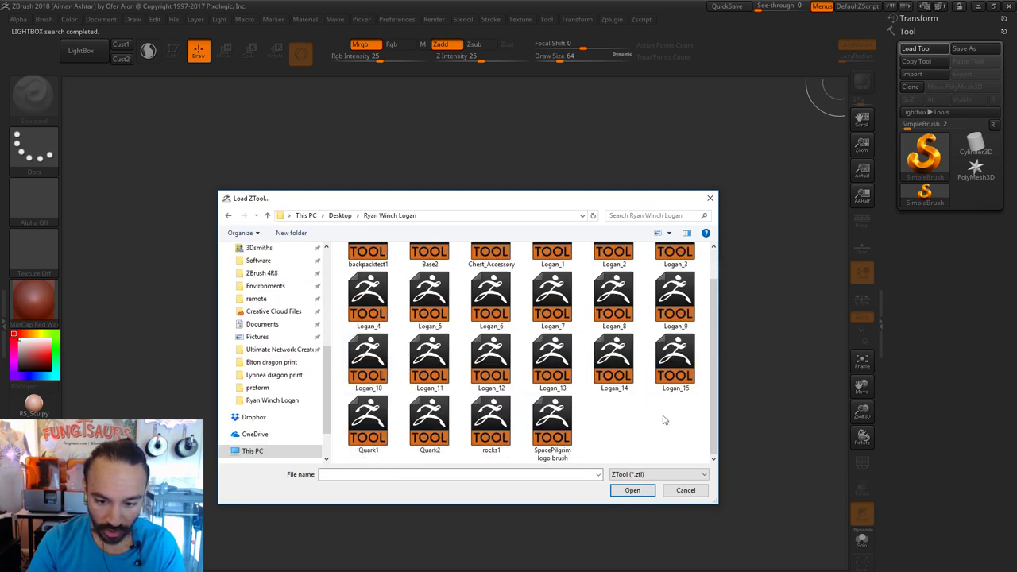
pyautogui.click(667, 385)
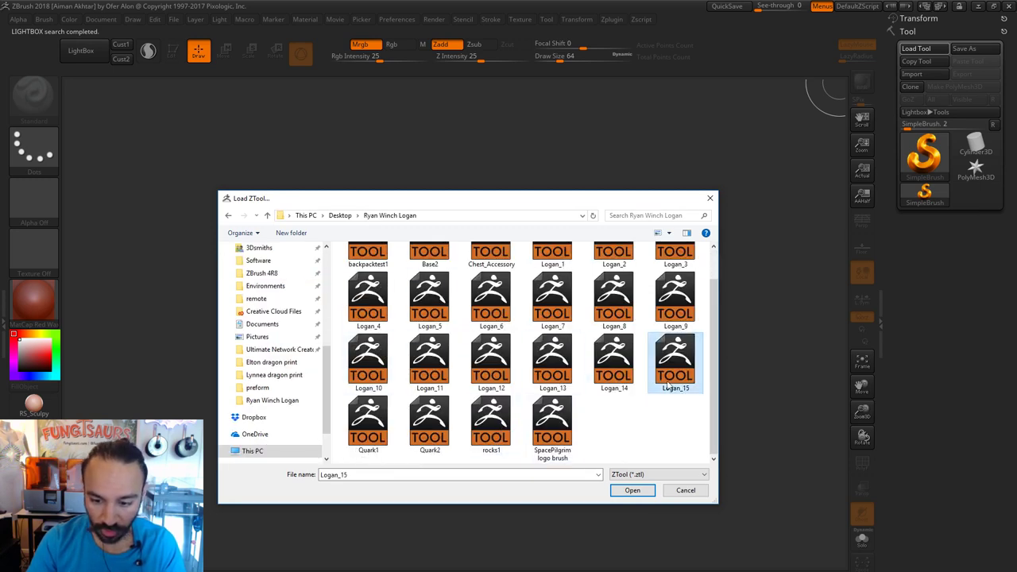
pyautogui.click(641, 488)
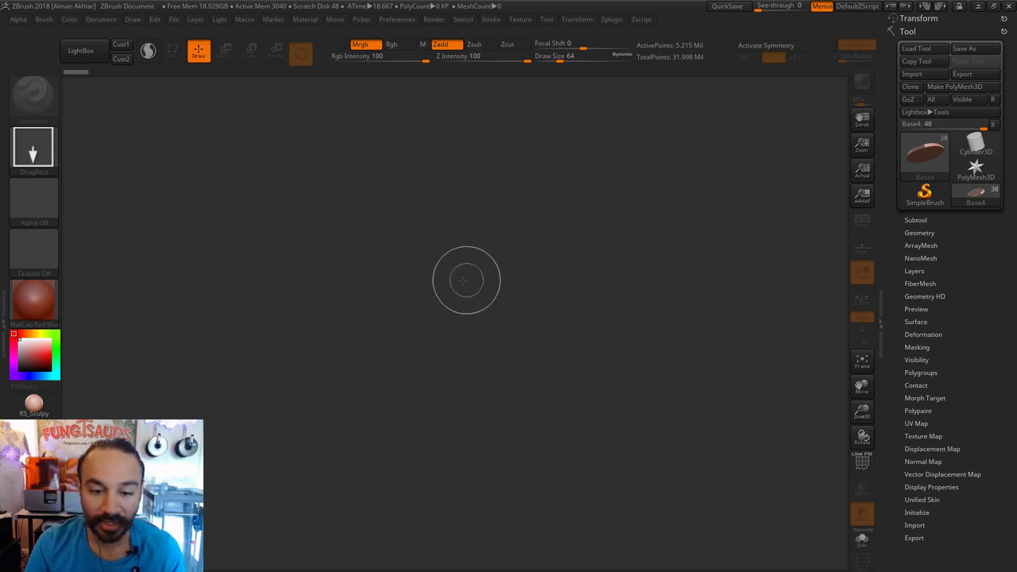
# Place the loaded statue on the canvas in Edit mode and show the canvas at antialiased half size.
pyautogui.moveTo(468, 391); pyautogui.dragTo(480, 521)
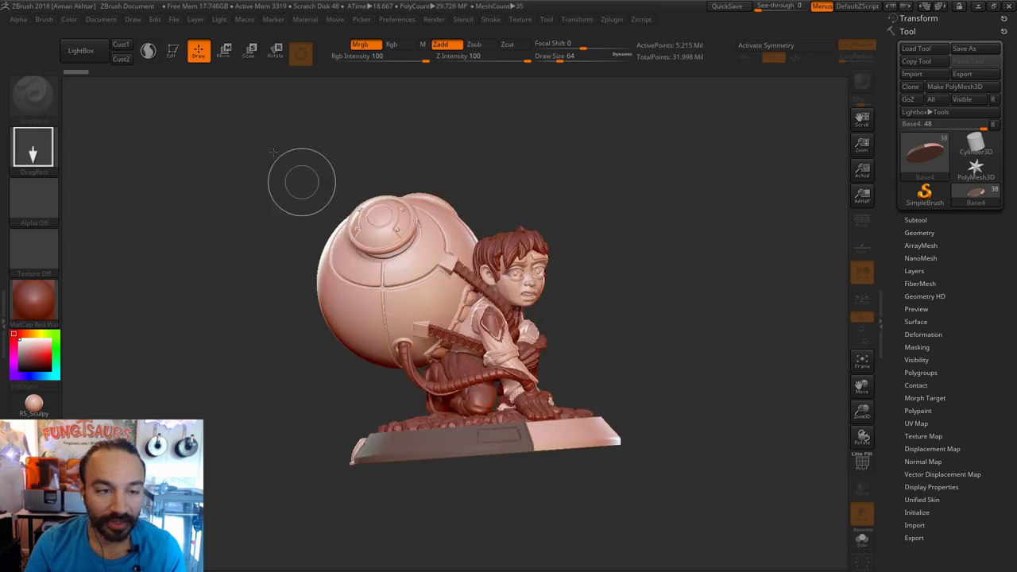
pyautogui.click(174, 53)
pyautogui.moveTo(686, 360); pyautogui.dragTo(445, 358)
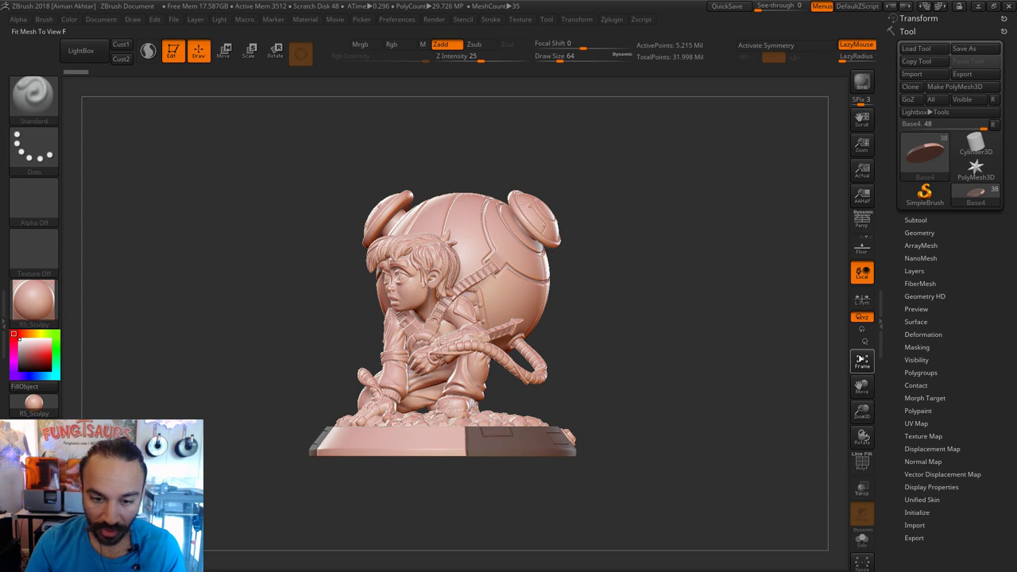
pyautogui.click(862, 220)
pyautogui.click(861, 194)
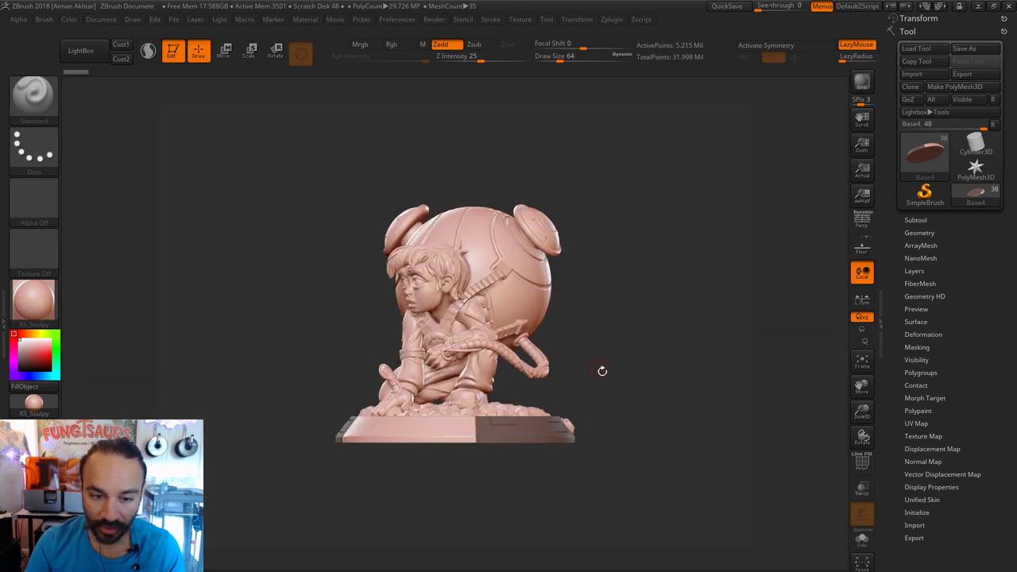
pyautogui.moveTo(601, 368); pyautogui.dragTo(630, 378)
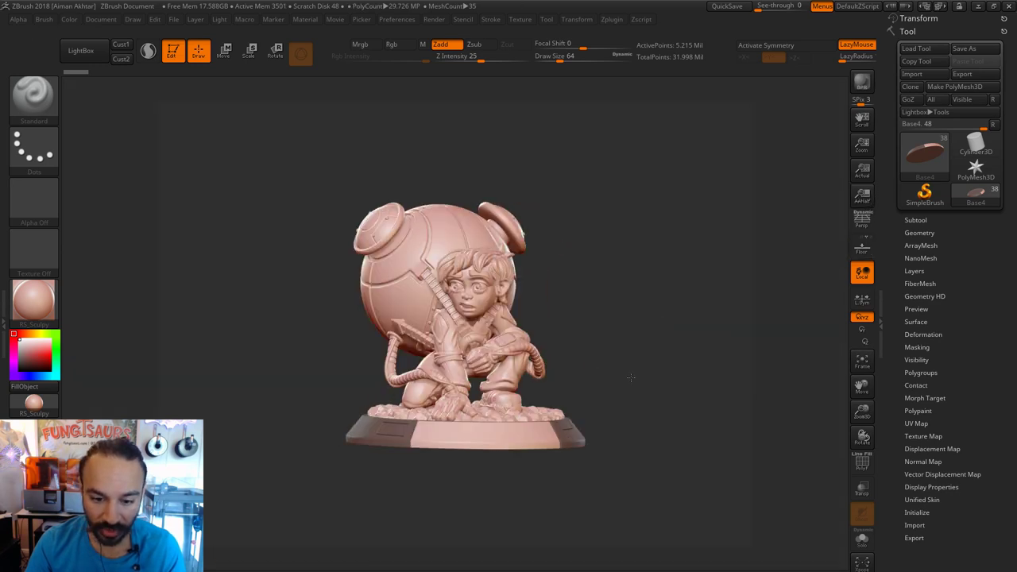
# Switch to the Base5 subtool and inspect its SPACE PILGRIM lettering from the front and sides.
pyautogui.click(915, 220)
pyautogui.click(918, 260)
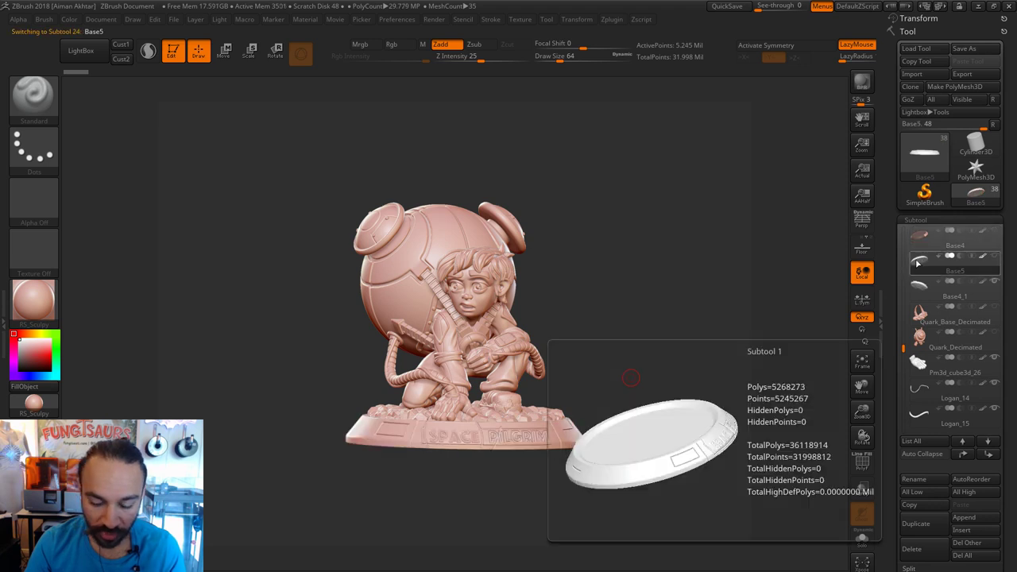
pyautogui.keyDown('shift'); pyautogui.moveTo(737, 345); pyautogui.dragTo(493, 472); pyautogui.keyUp('shift')
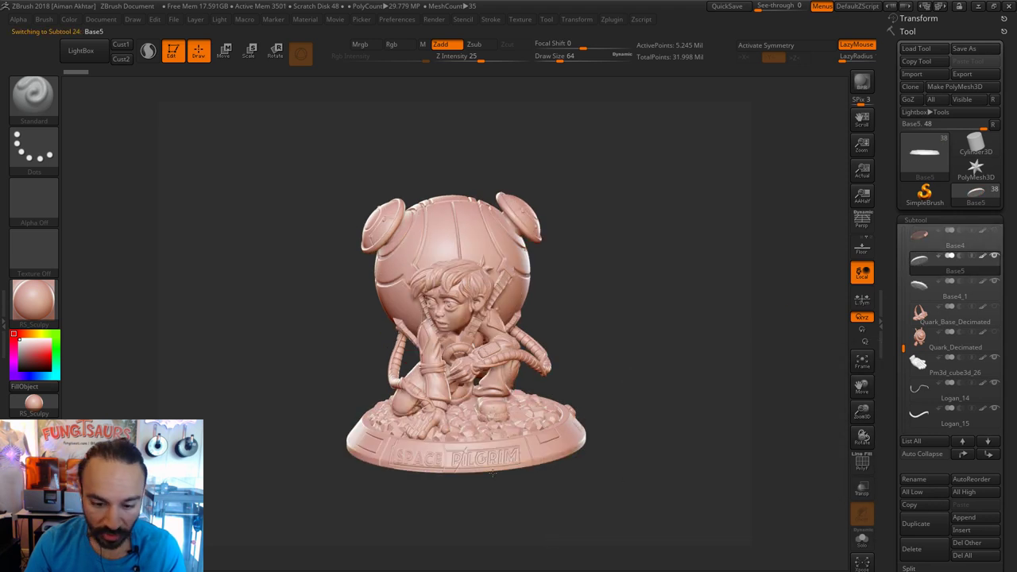
pyautogui.moveTo(575, 498); pyautogui.dragTo(398, 484)
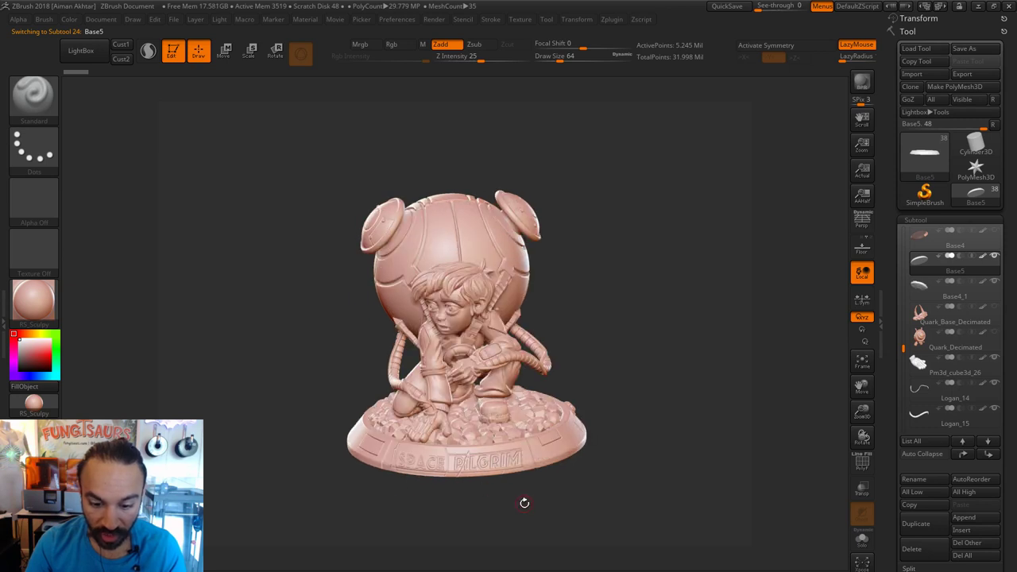
pyautogui.moveTo(552, 491); pyautogui.dragTo(479, 465)
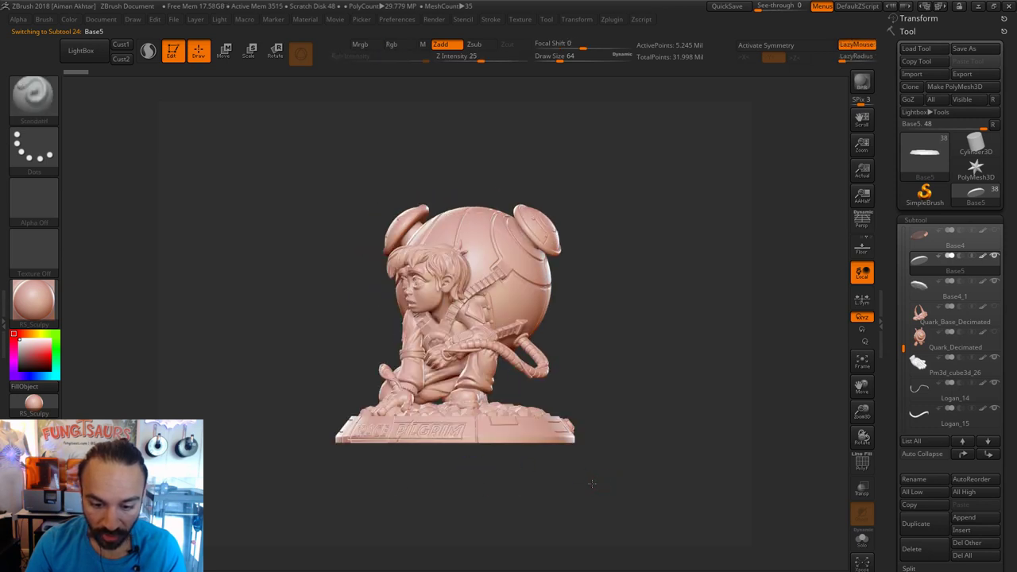
pyautogui.moveTo(603, 481); pyautogui.dragTo(486, 465)
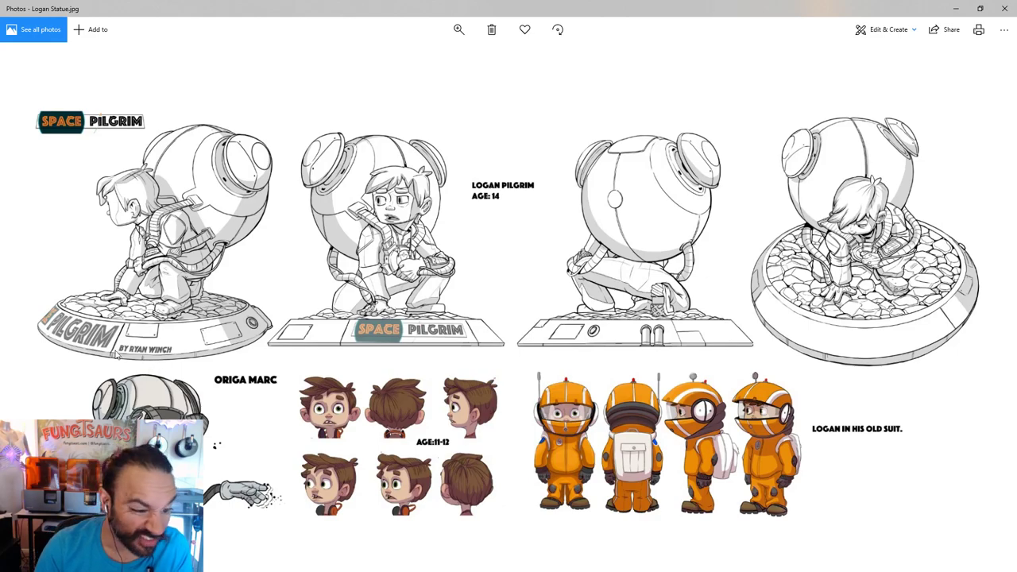
# Put away the reference image, switch to Pilgrim logo.gif in Photoshop and add a new layer above Layer 4.
pyautogui.click(955, 9)
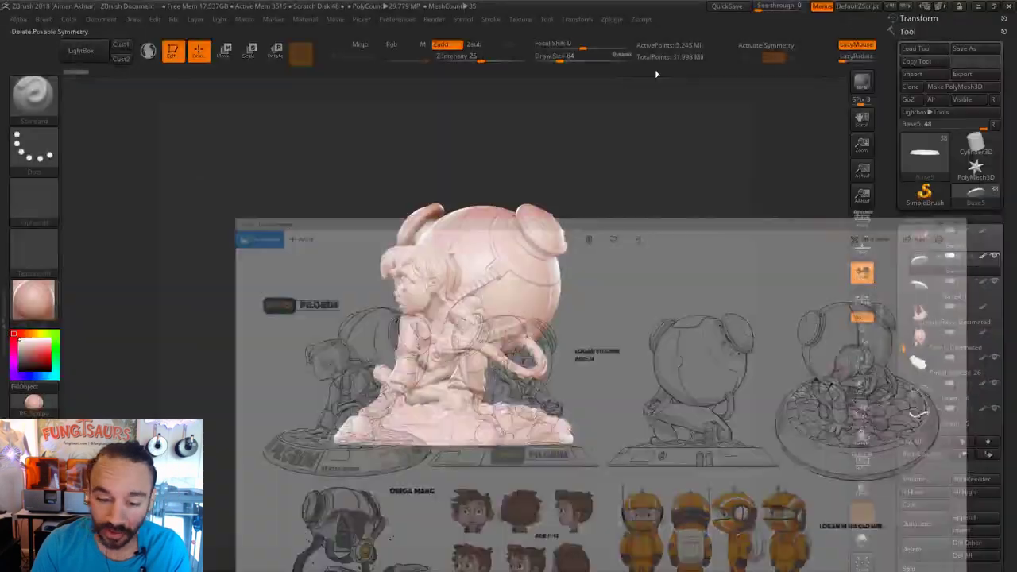
pyautogui.click(977, 6)
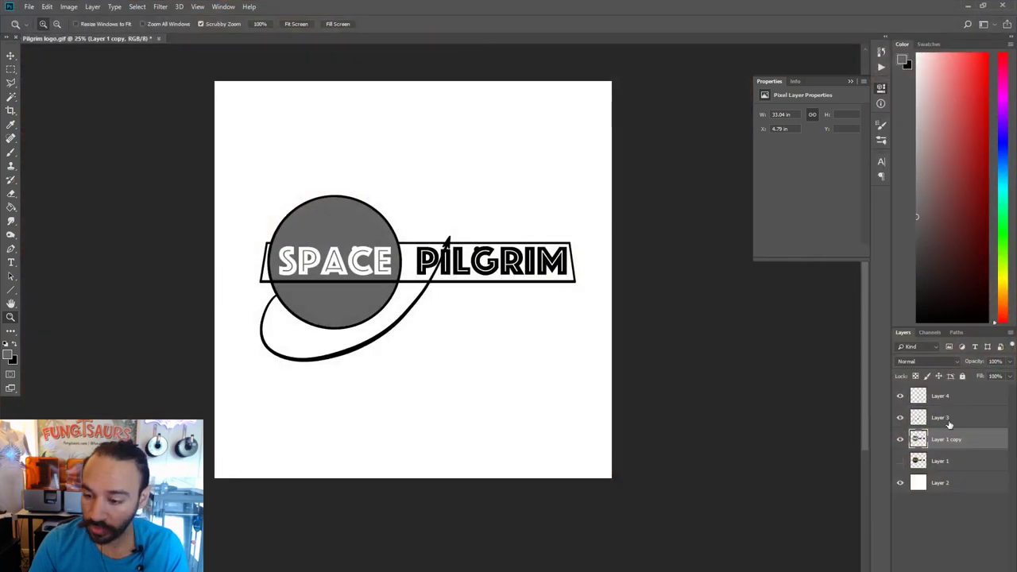
pyautogui.click(933, 395)
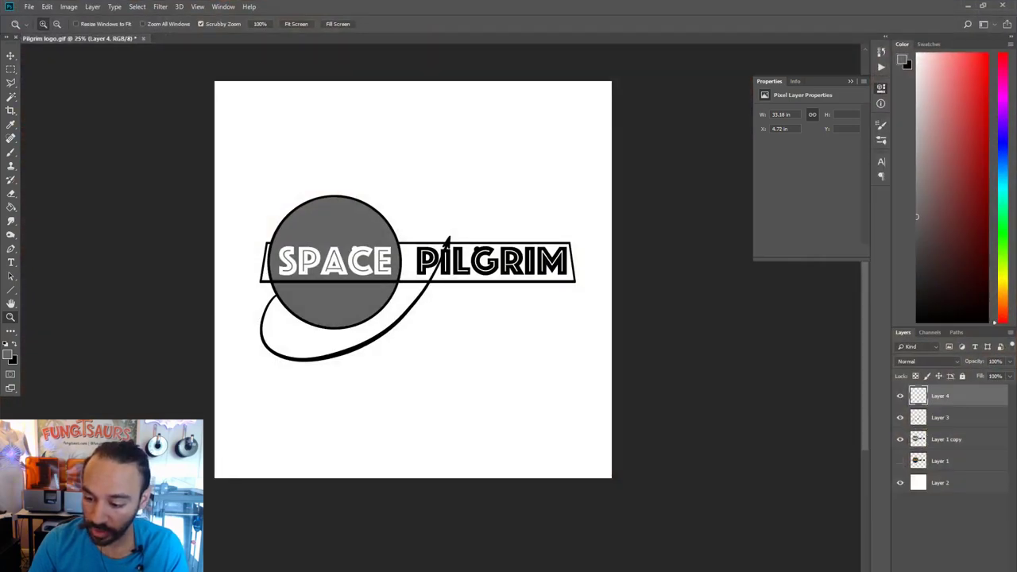
pyautogui.hotkey('ctrl', 'alt', 'shift', 'n')
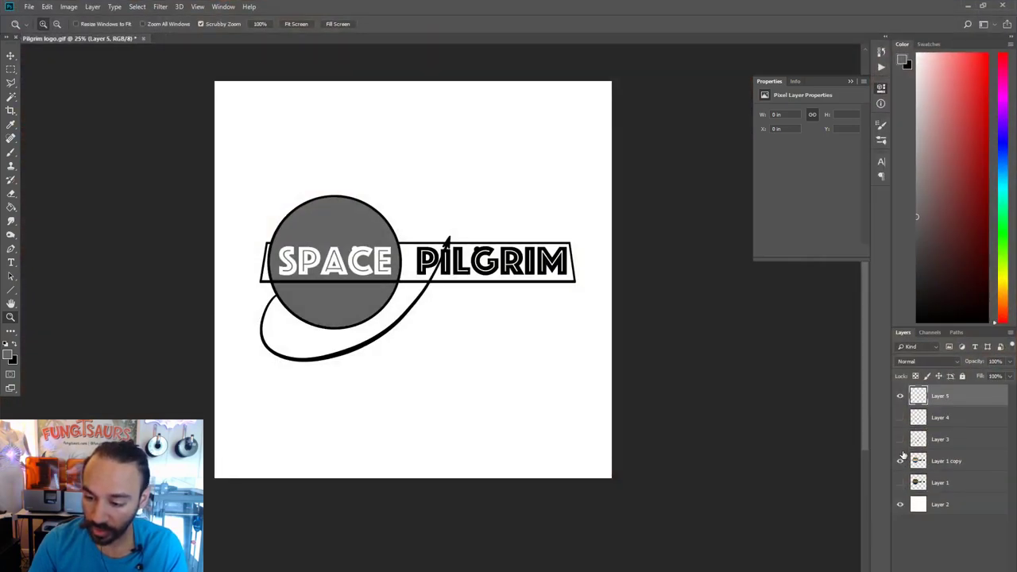
# Hide Layer 1 copy and paste the copied name lettering with its grey bar onto Layer 5.
pyautogui.click(900, 460)
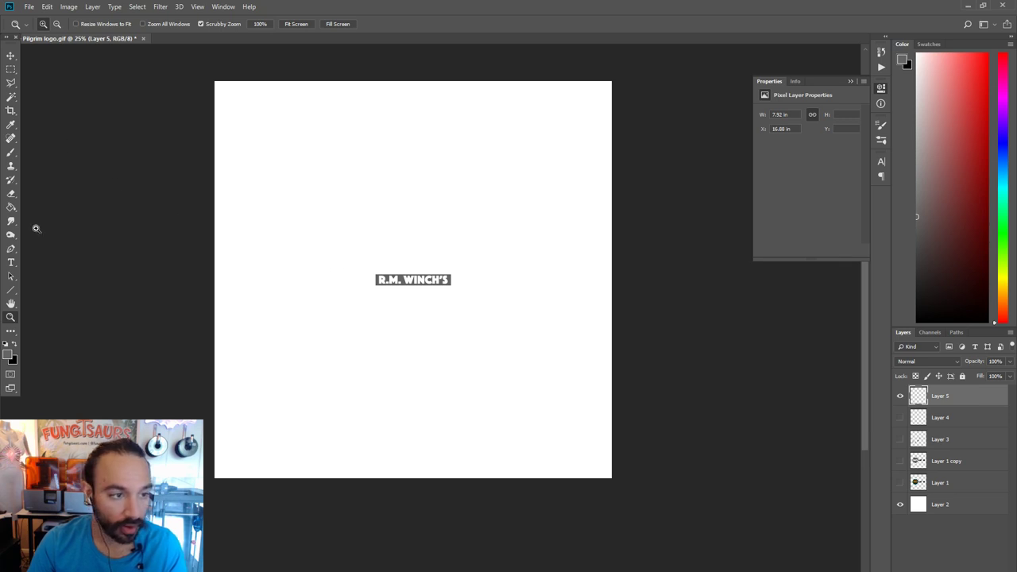
pyautogui.click(489, 272)
pyautogui.click(418, 277)
pyautogui.click(417, 276)
pyautogui.click(418, 277)
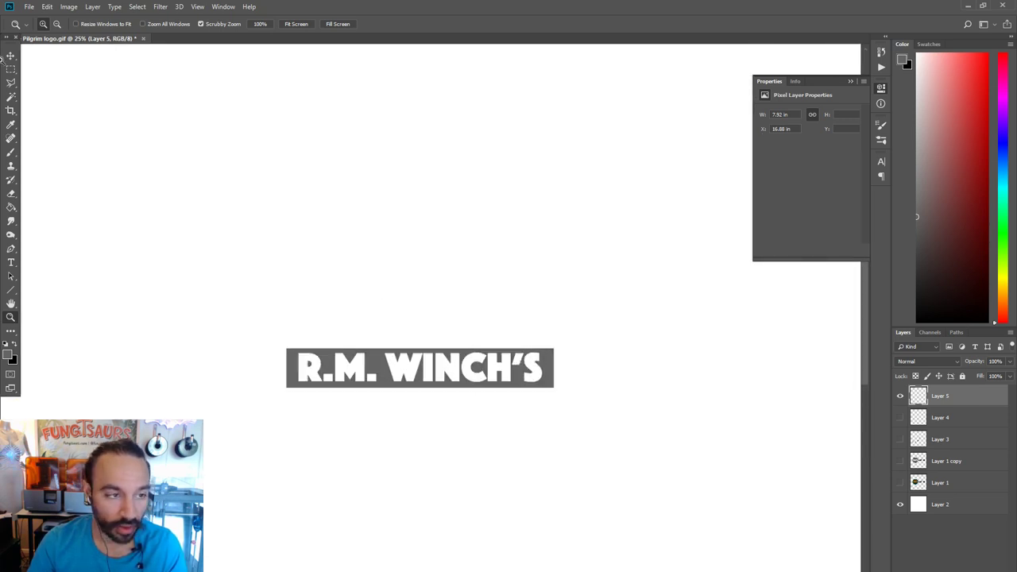
# Delete the trailing apostrophe and S from the pasted lettering and fill the area around it with the grey foreground color.
pyautogui.click(11, 69)
pyautogui.moveTo(583, 289); pyautogui.dragTo(517, 438)
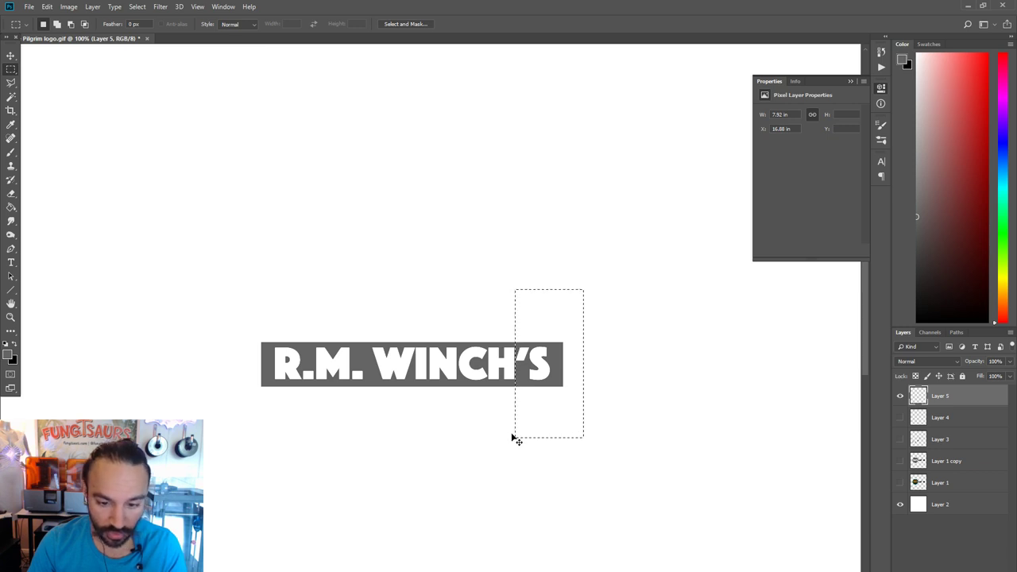
pyautogui.press('Delete')
pyautogui.hotkey('ctrl', 'd')
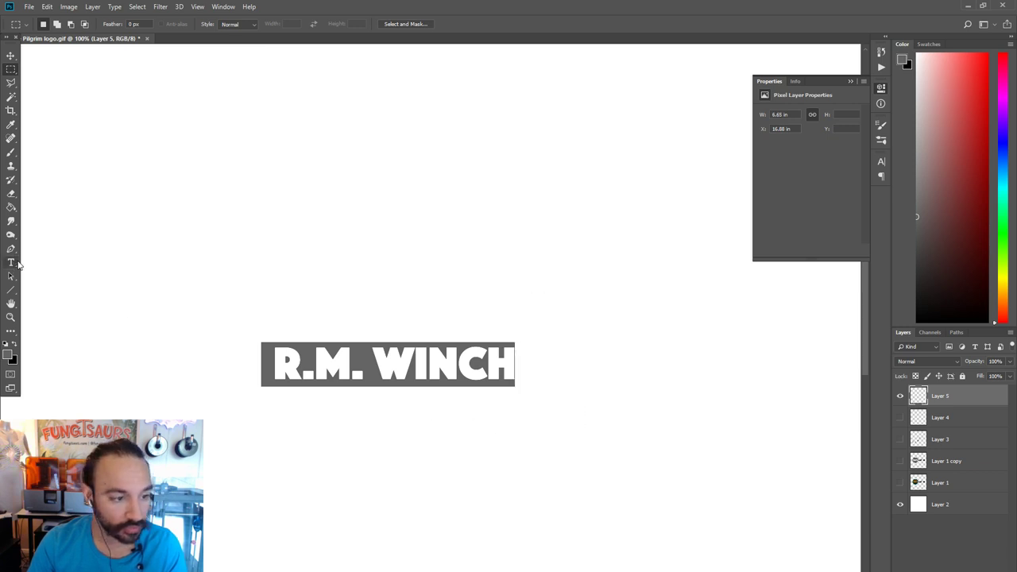
pyautogui.click(11, 207)
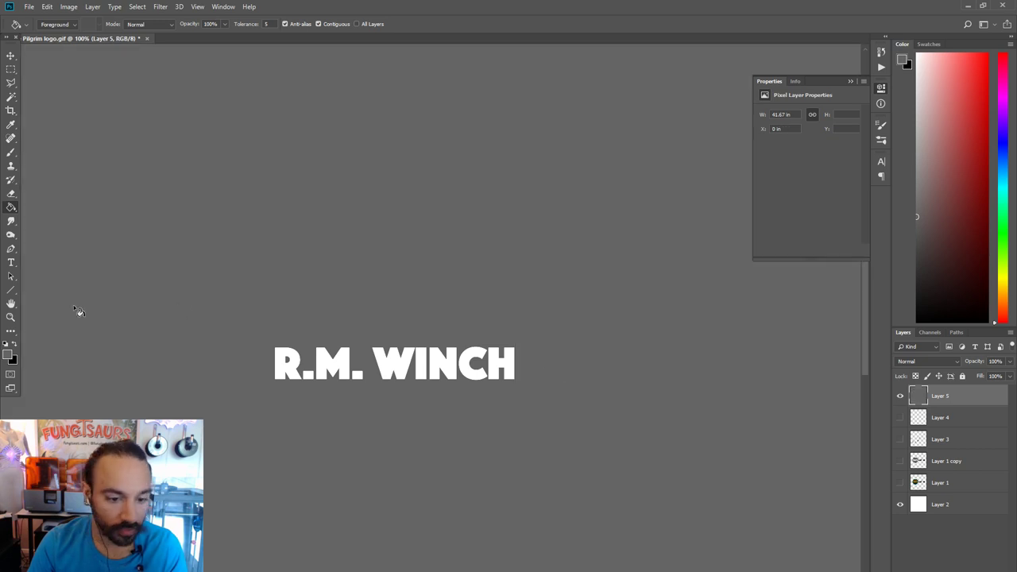
# Select a square area about 11 in wide around the white name lettering and crop the image to it.
pyautogui.click(11, 69)
pyautogui.moveTo(237, 321); pyautogui.dragTo(561, 410)
pyautogui.moveTo(162, 135); pyautogui.dragTo(581, 384)
pyautogui.click(11, 317)
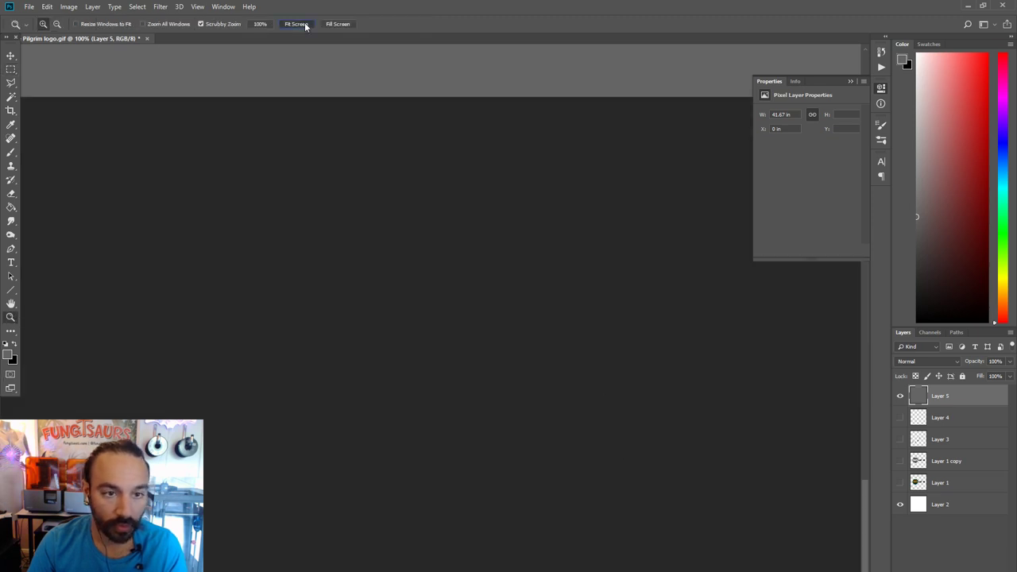
pyautogui.click(297, 24)
pyautogui.click(11, 69)
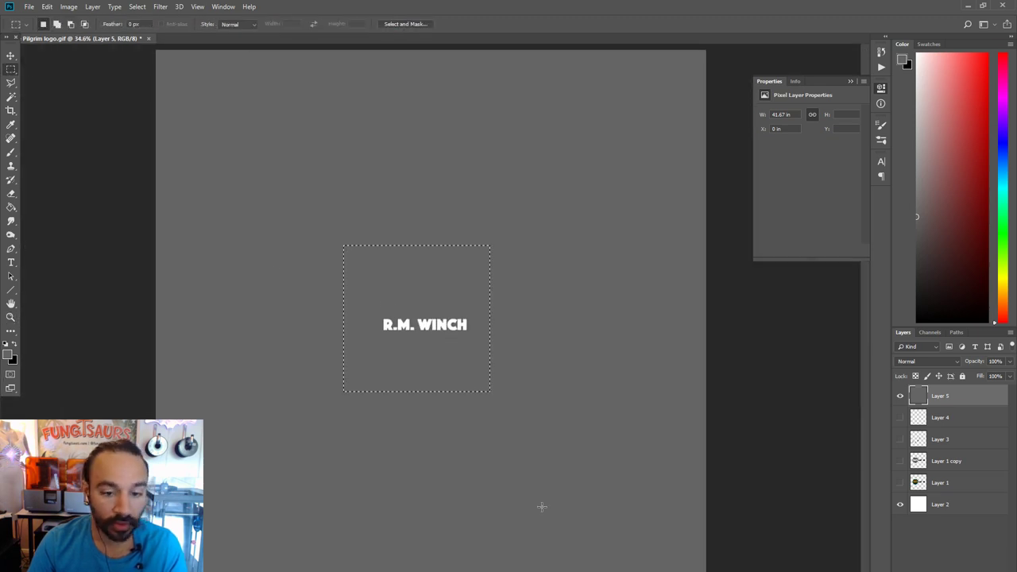
pyautogui.moveTo(452, 372); pyautogui.dragTo(461, 382)
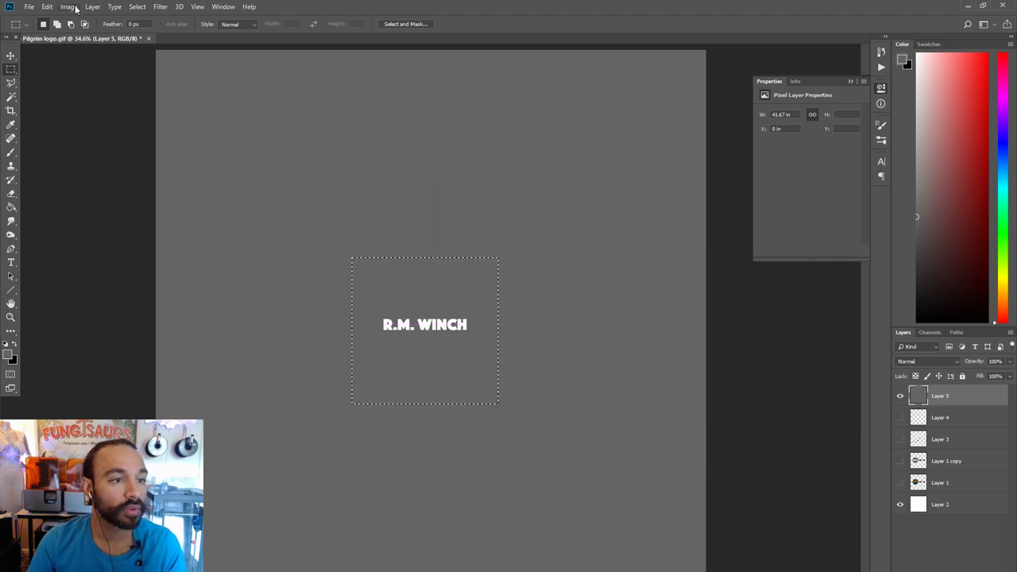
pyautogui.click(68, 6)
pyautogui.click(83, 116)
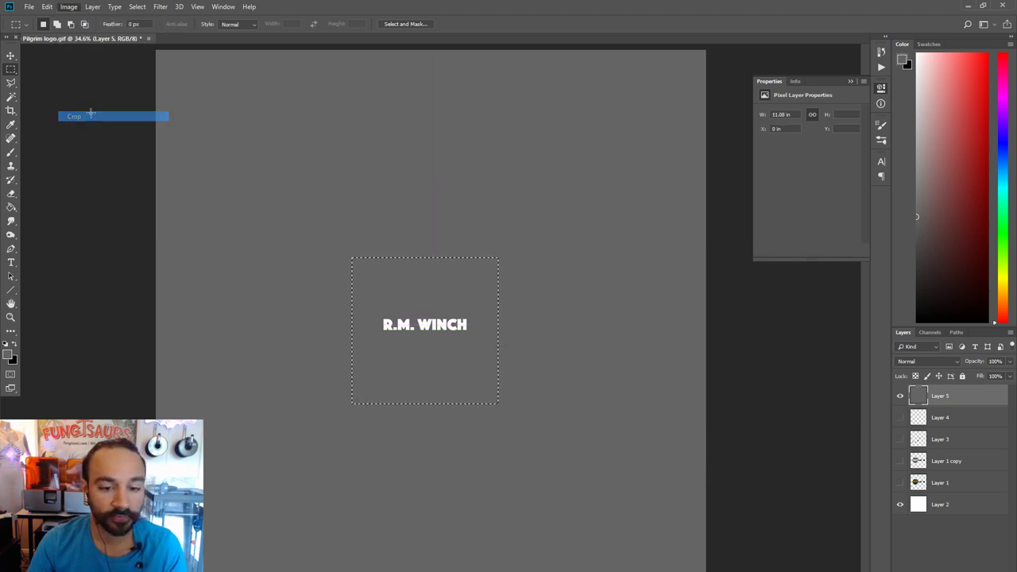
# Fill the grey background around the author-name lettering with black on Layer 5.
pyautogui.click(11, 206)
pyautogui.click(14, 343)
pyautogui.click(467, 372)
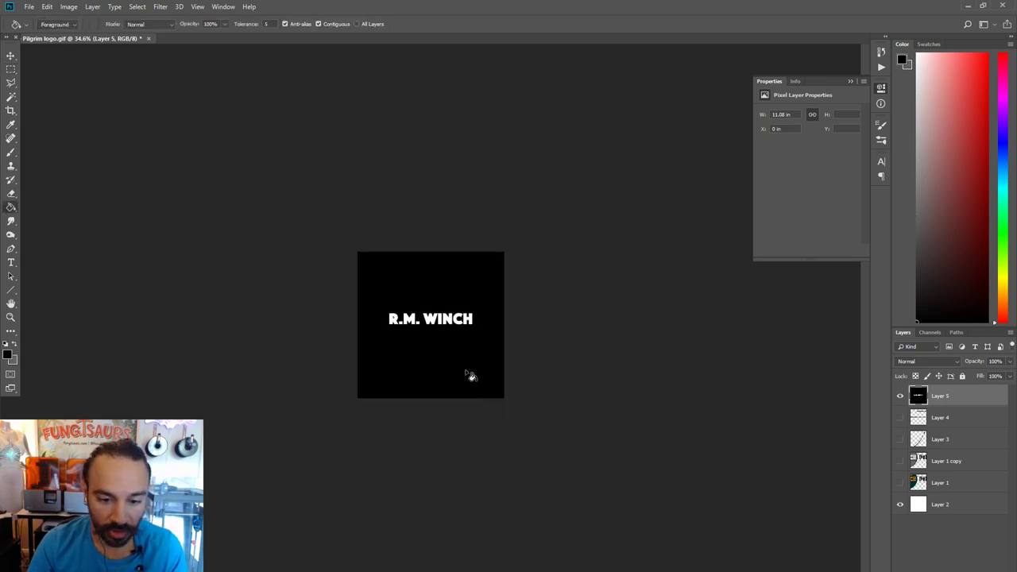
# Save the image to the Desktop as a TIFF copy with layers discarded, appending the author's name to the Space Pilgrim logo file name.
pyautogui.click(29, 6)
pyautogui.click(88, 125)
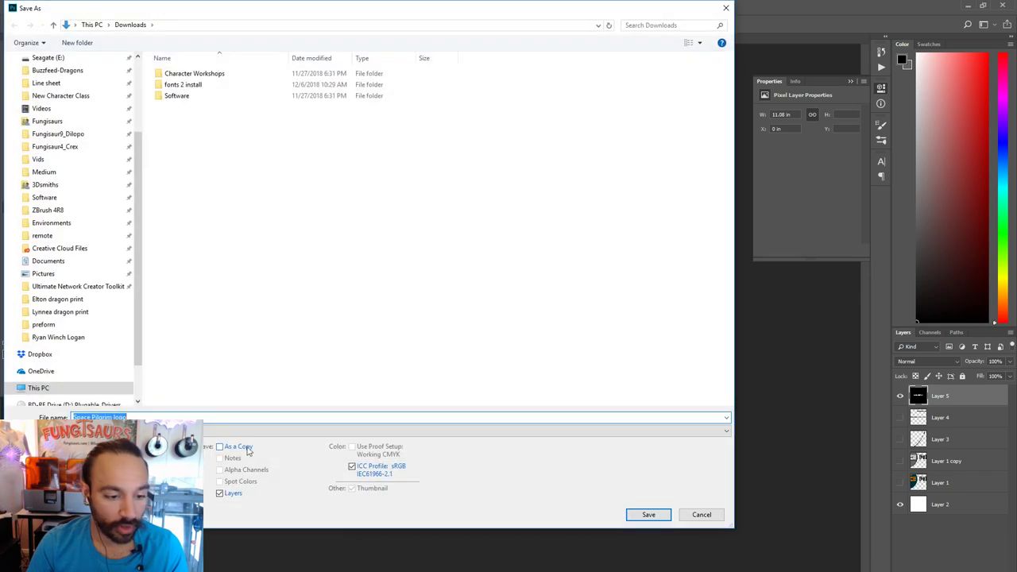
pyautogui.click(195, 417)
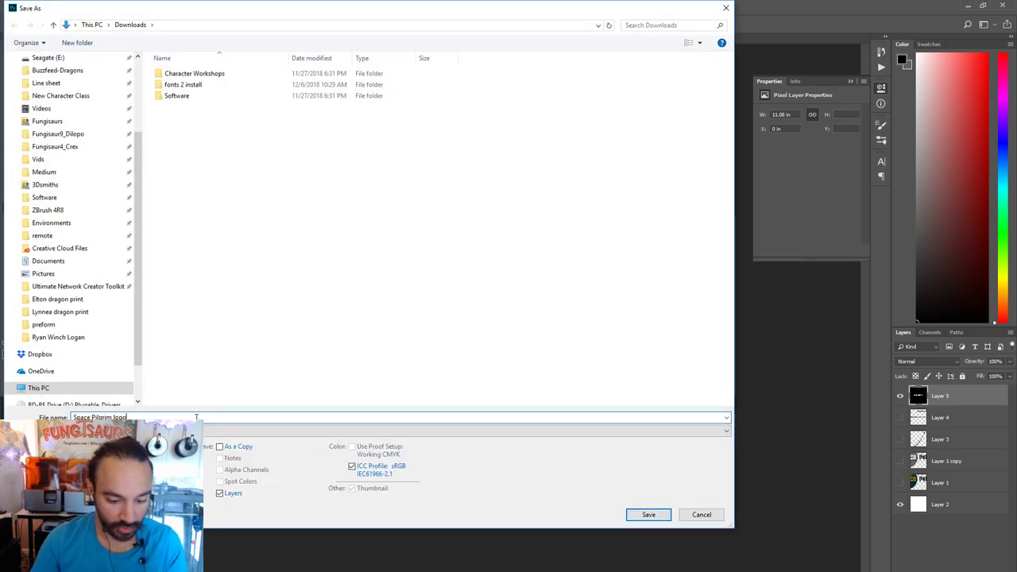
pyautogui.write('B')
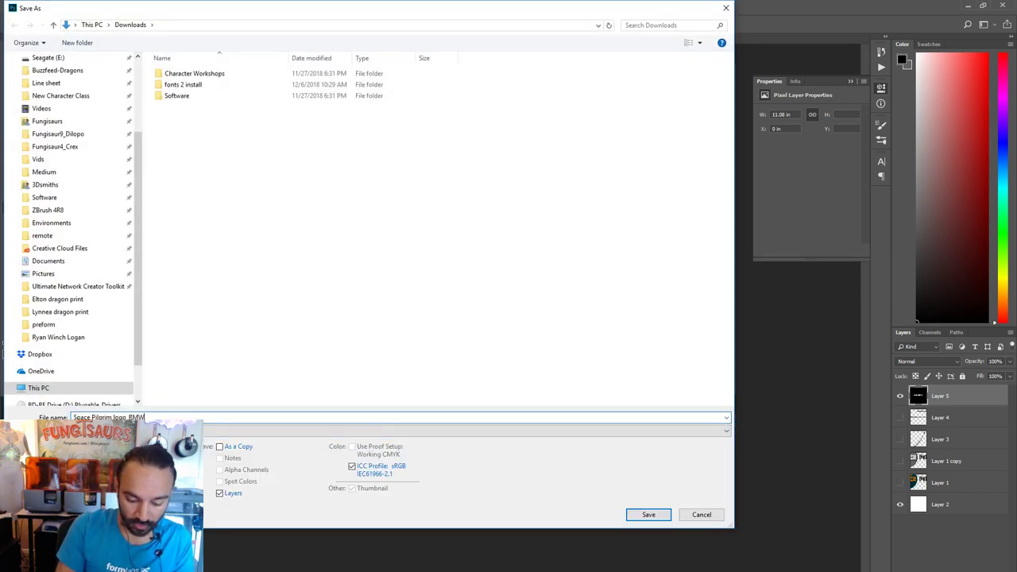
pyautogui.write('MWinch')
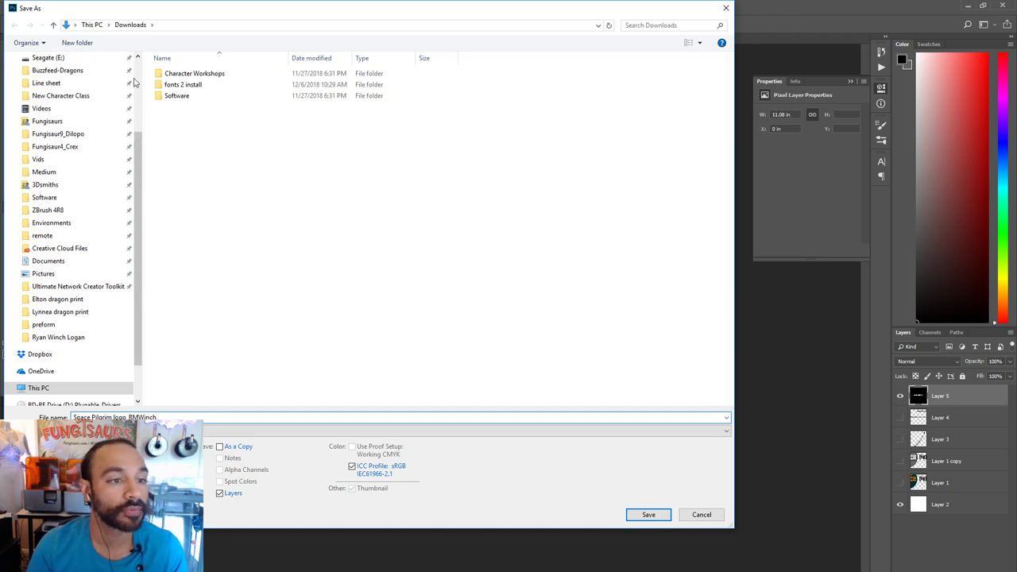
pyautogui.click(138, 73)
pyautogui.click(82, 94)
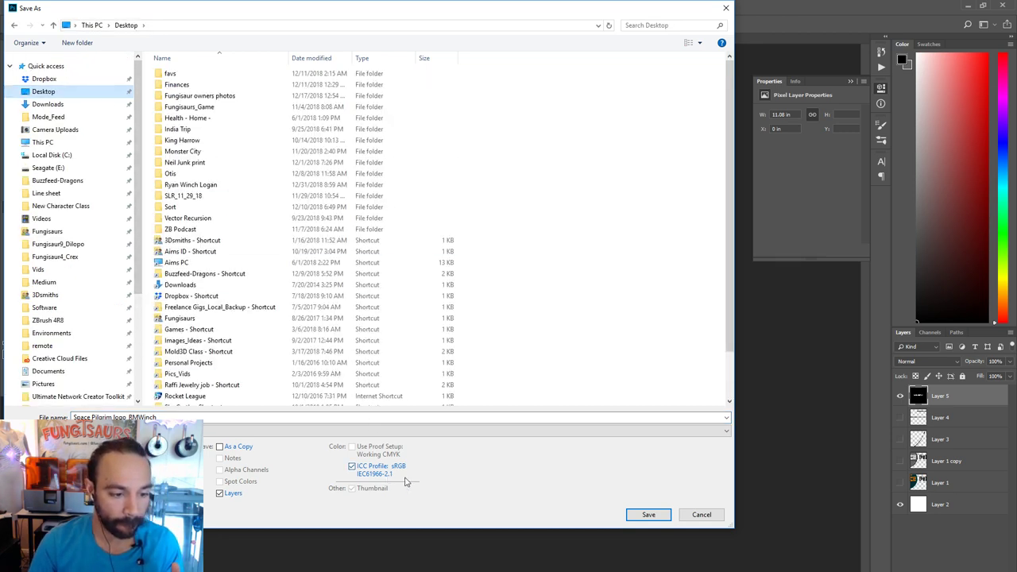
pyautogui.click(648, 515)
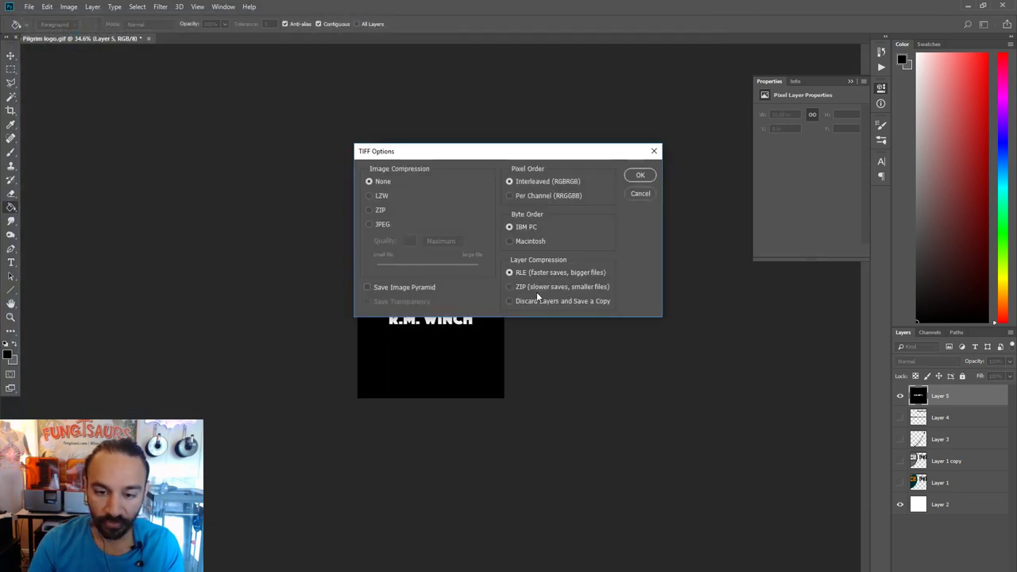
pyautogui.click(538, 300)
pyautogui.click(638, 177)
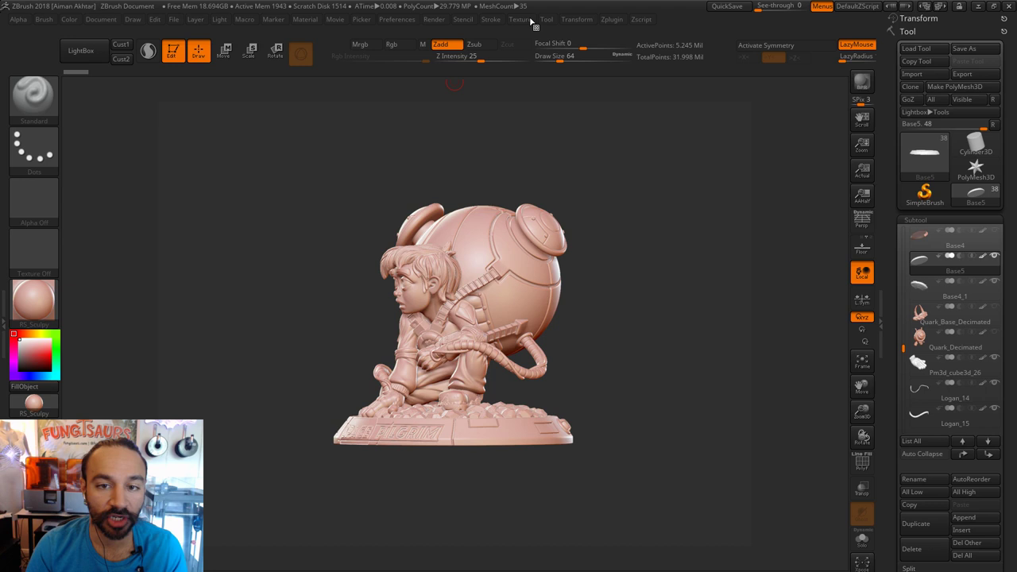
# In ZBrush, begin importing a texture and browse to the Desktop folder.
pyautogui.click(521, 19)
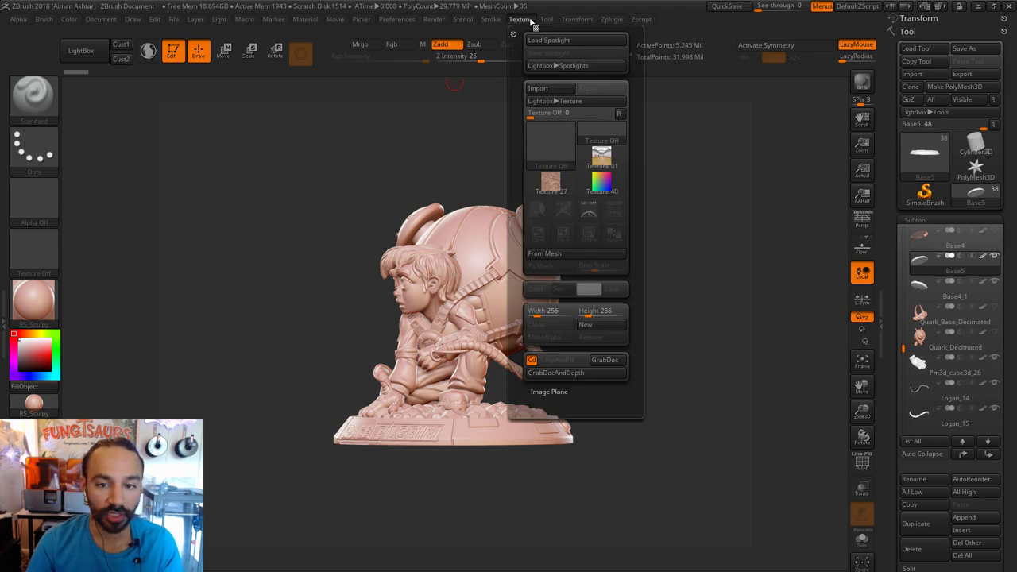
pyautogui.click(560, 160)
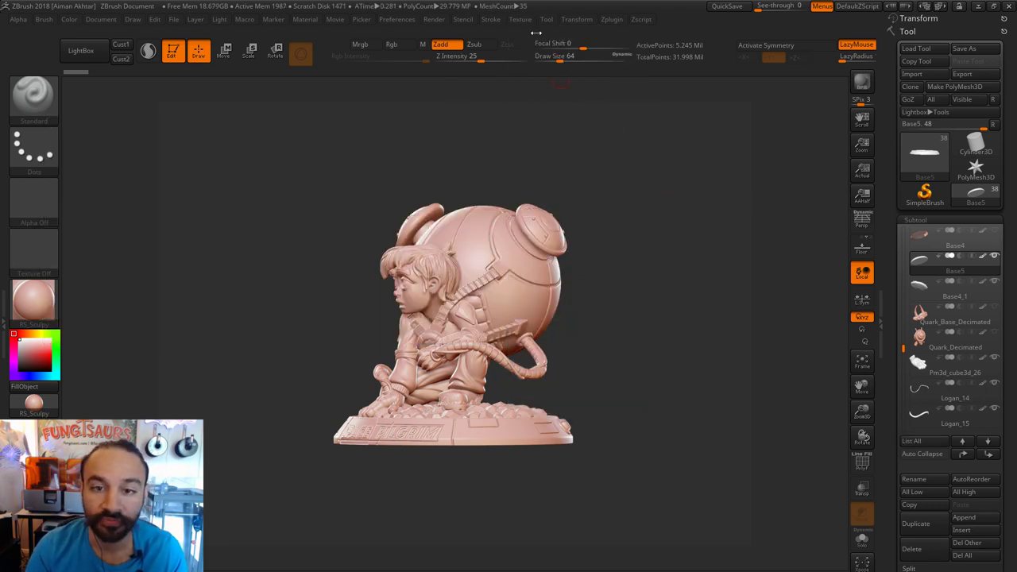
pyautogui.click(520, 19)
pyautogui.click(538, 88)
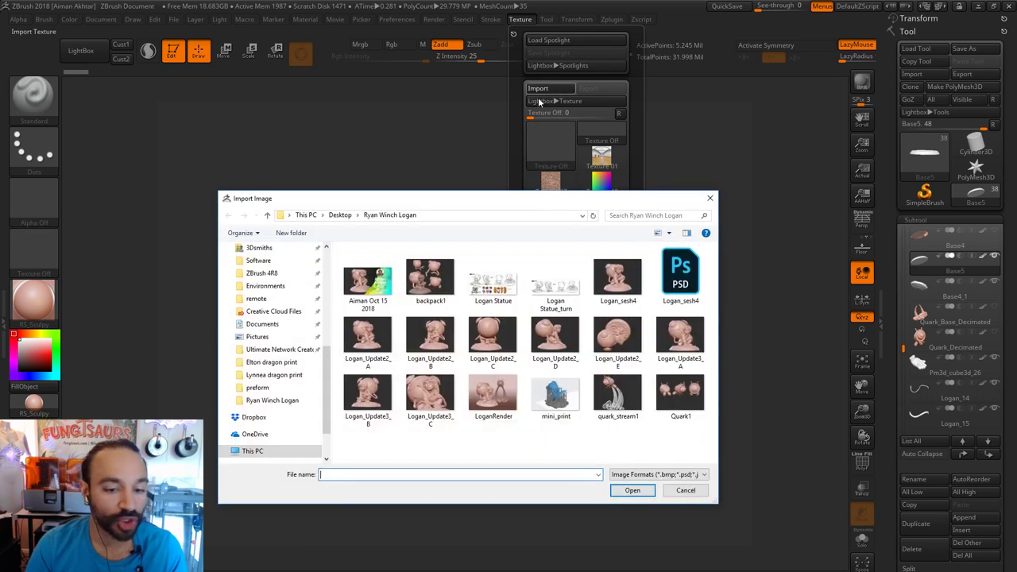
pyautogui.scroll(6, 271, 283)
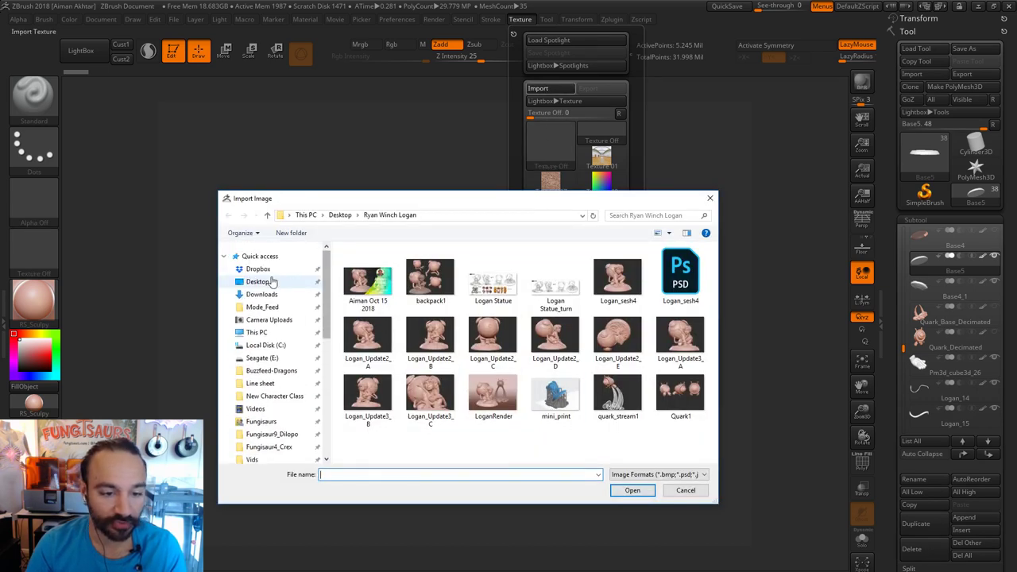
pyautogui.click(272, 282)
# Find the Space Pilgrim logo TIFF that ends with the author's name and import it as a texture.
pyautogui.click(408, 323)
pyautogui.scroll(-1, 384, 363)
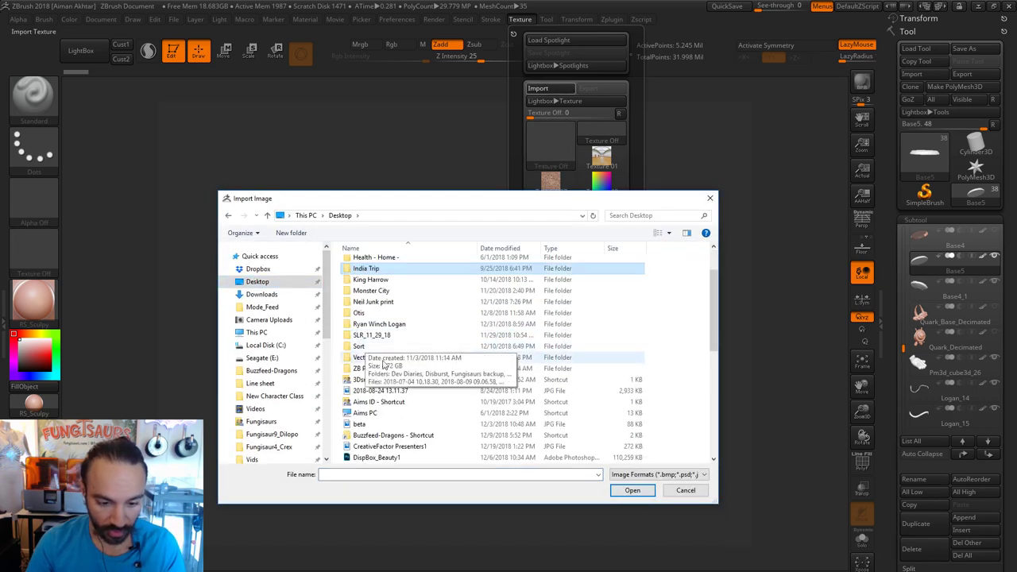
pyautogui.click(380, 390)
pyautogui.click(376, 423)
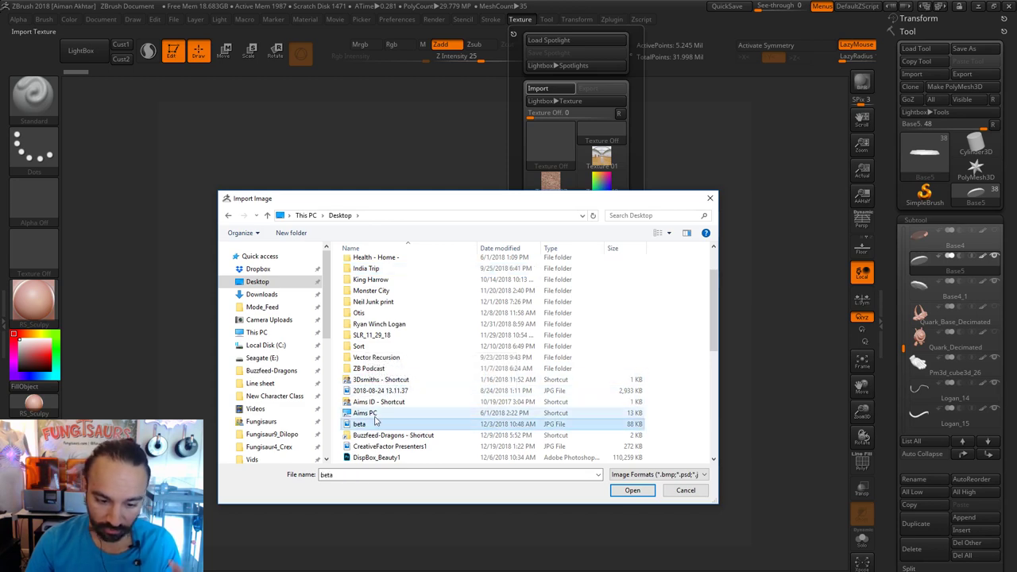
pyautogui.scroll(-5, 425, 389)
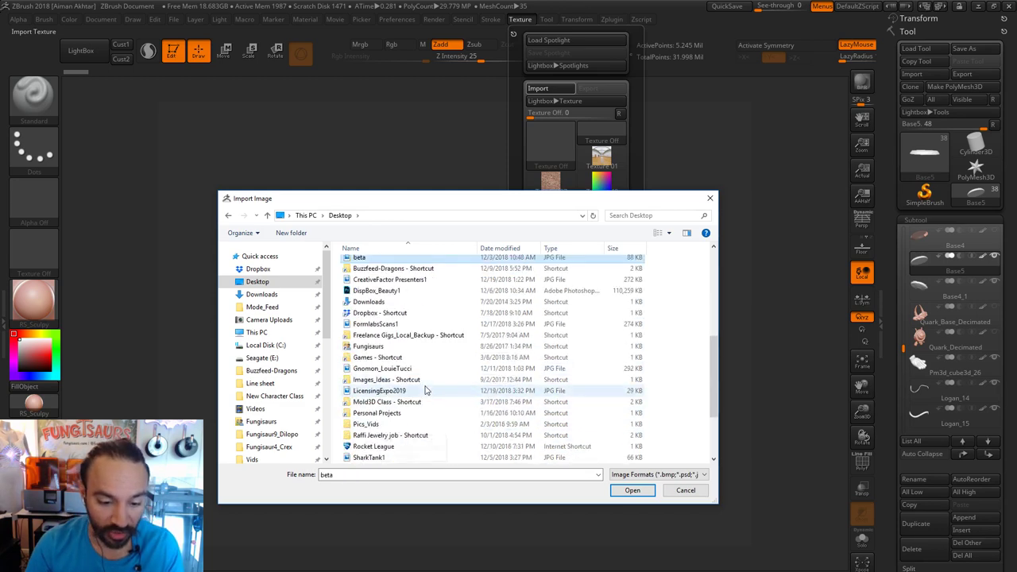
pyautogui.scroll(-2, 414, 401)
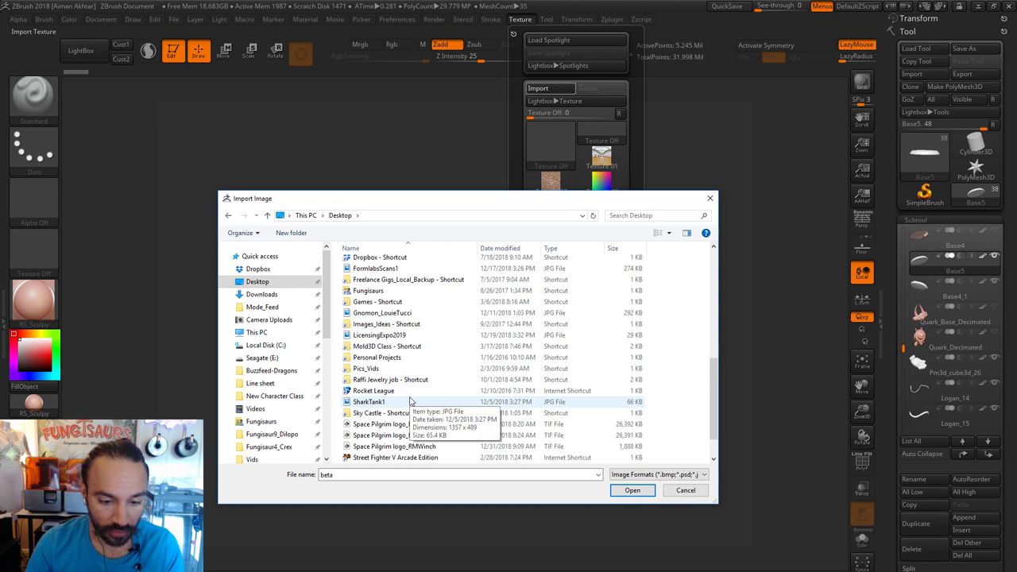
pyautogui.click(378, 302)
pyautogui.scroll(-1, 385, 314)
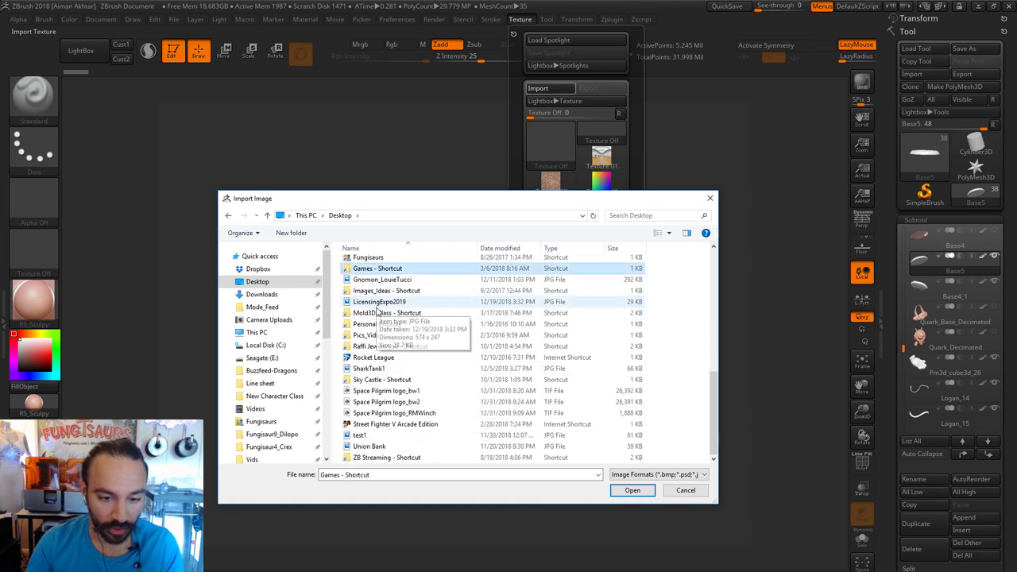
pyautogui.click(411, 416)
pyautogui.click(632, 490)
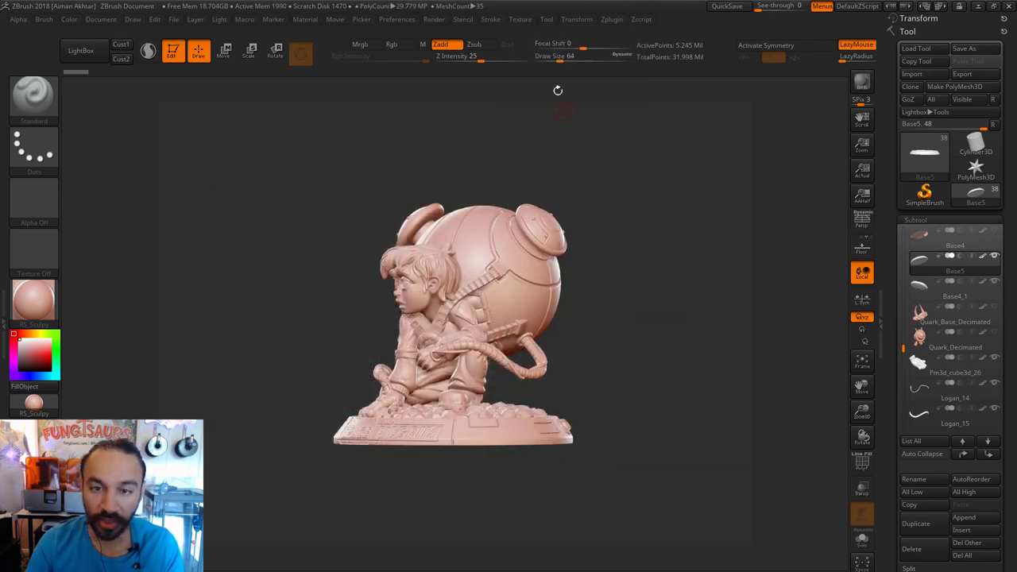
# Flip the imported author-name texture horizontally and make an alpha from it.
pyautogui.click(520, 20)
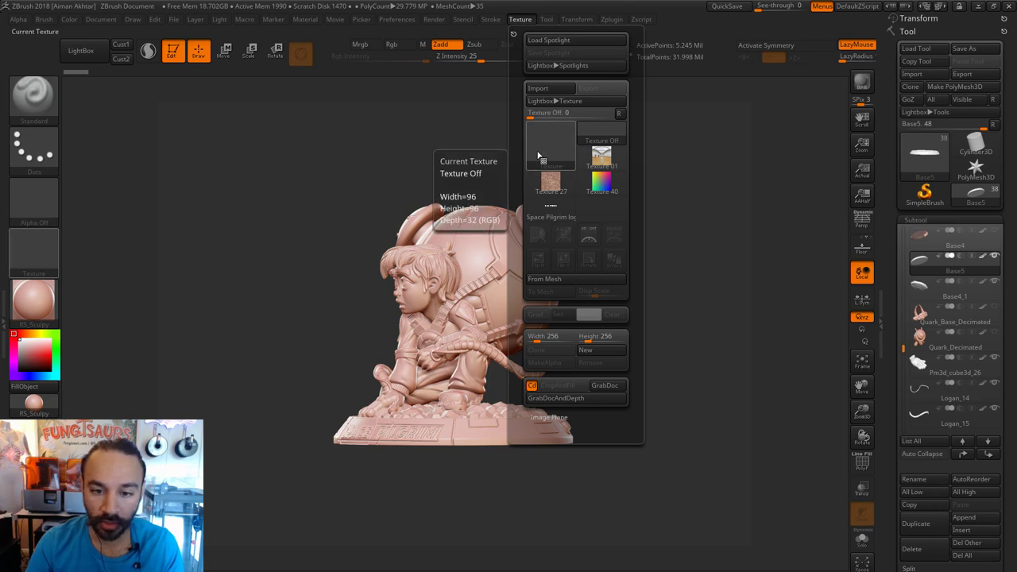
pyautogui.click(557, 213)
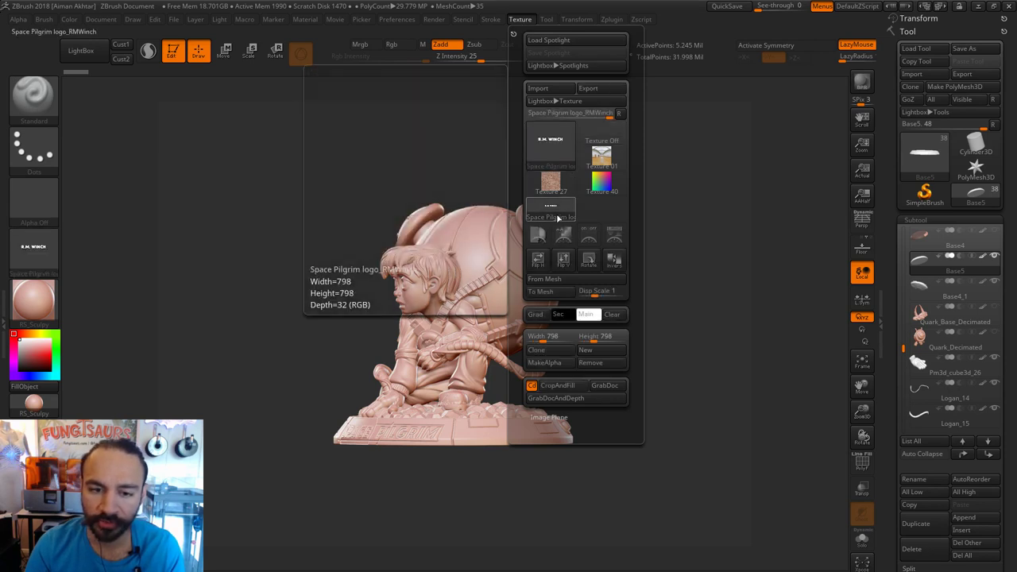
pyautogui.click(540, 261)
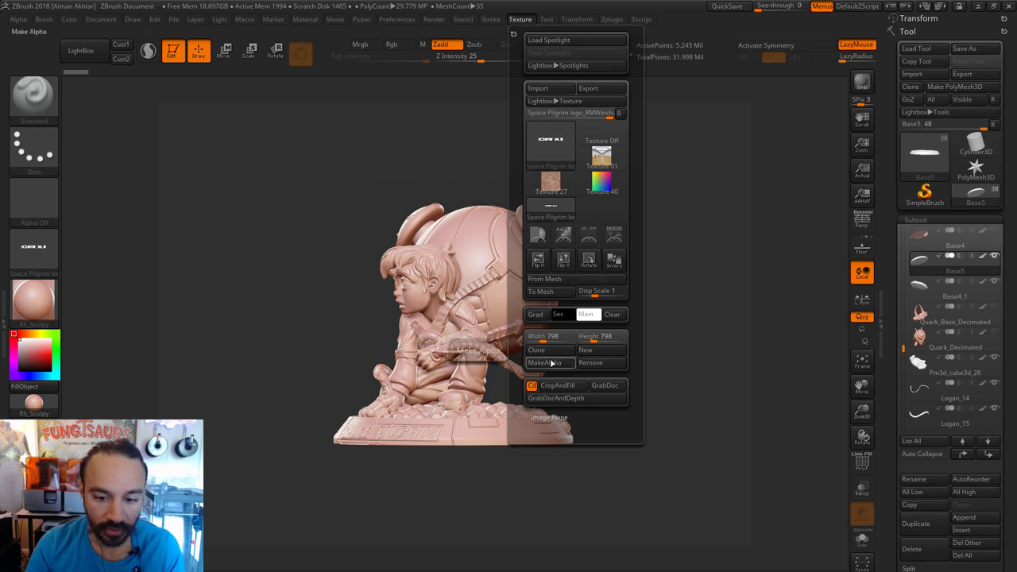
pyautogui.click(551, 363)
# Turn the texture off and set the Standard brush to the DragRect stroke with Zsub.
pyautogui.click(43, 252)
pyautogui.click(93, 258)
pyautogui.click(36, 171)
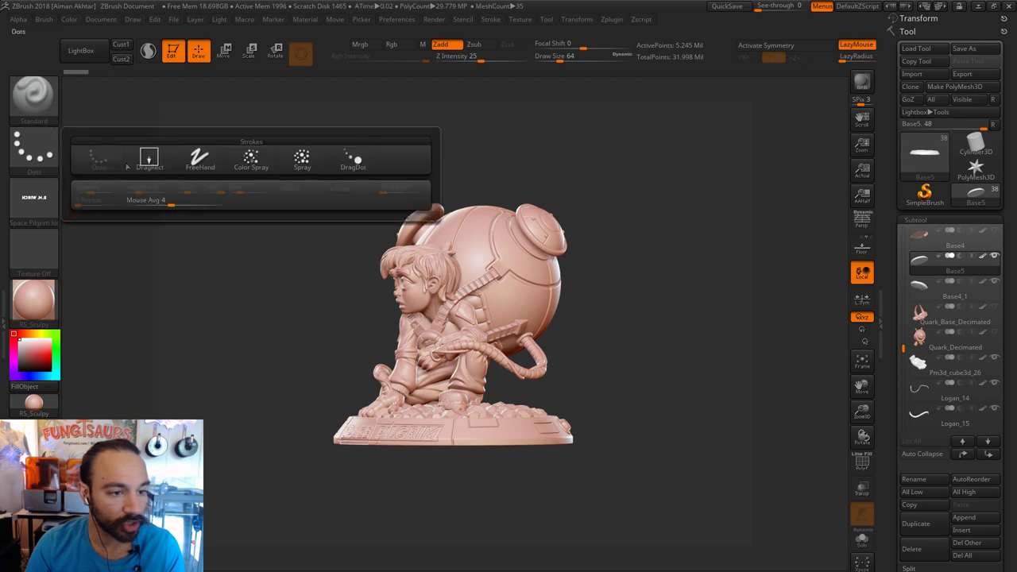
pyautogui.click(151, 159)
pyautogui.click(437, 19)
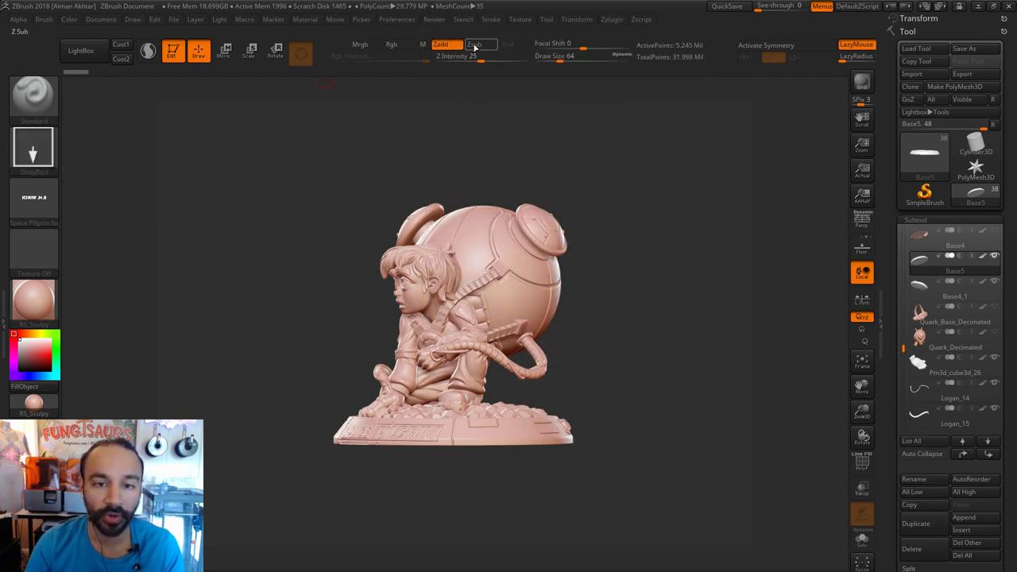
pyautogui.click(474, 44)
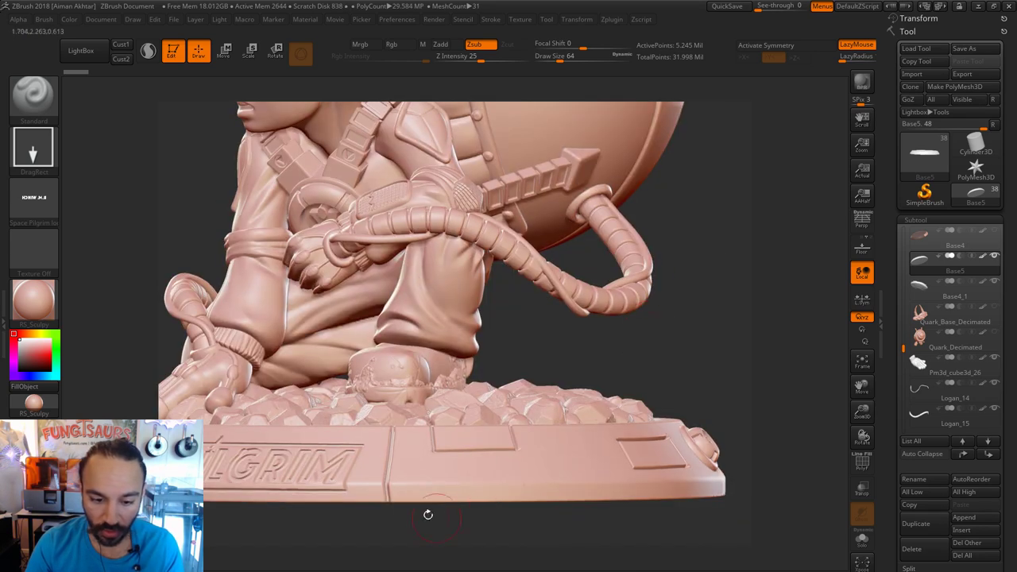
# Isolate the Base5 subtool and try stamping the author's name on the rim beneath the rectangular panel beside the Space Pilgrim logo.
pyautogui.click(861, 541)
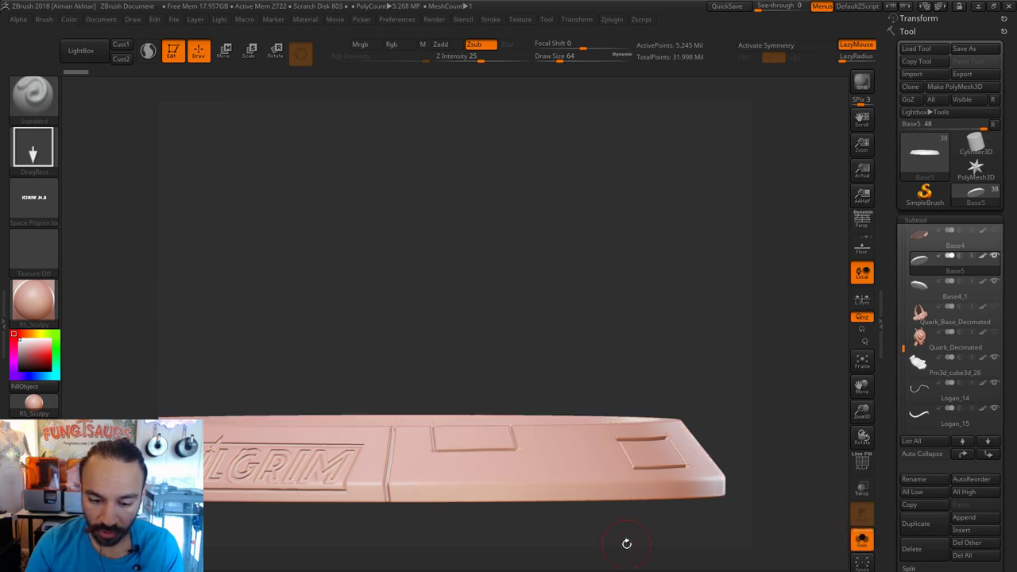
pyautogui.moveTo(627, 542); pyautogui.dragTo(610, 457)
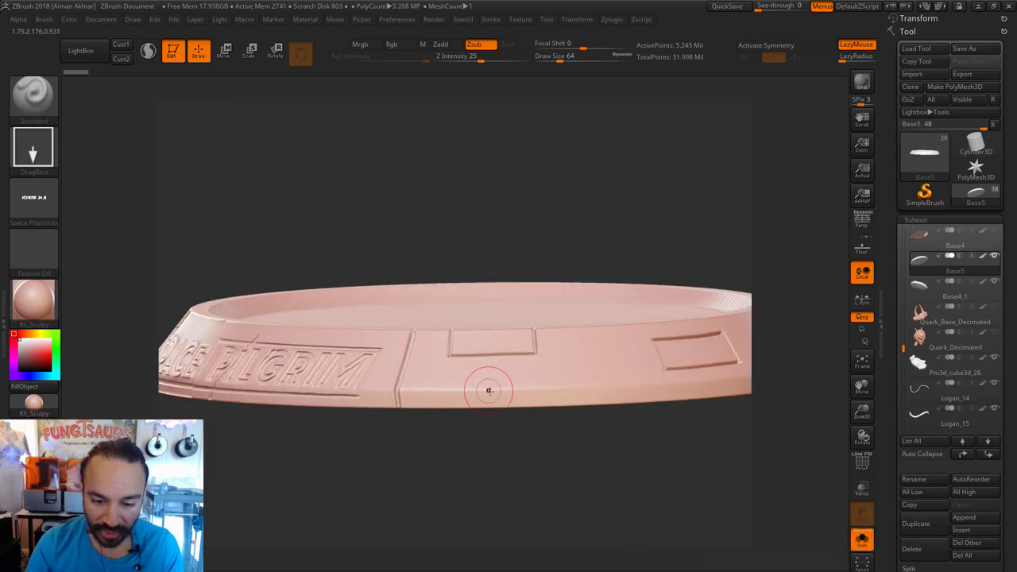
pyautogui.moveTo(505, 434); pyautogui.dragTo(485, 265)
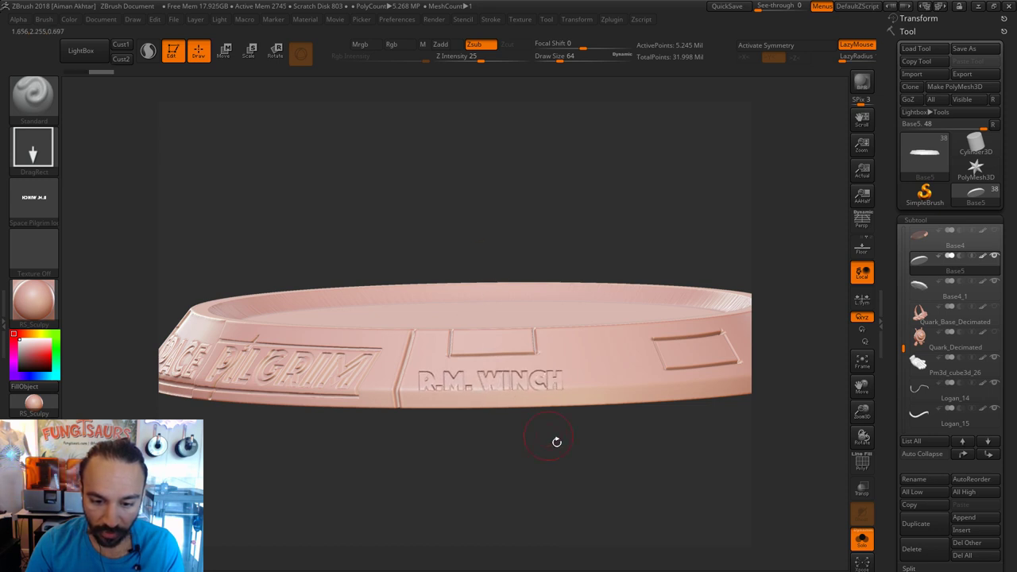
pyautogui.moveTo(556, 440); pyautogui.dragTo(480, 114)
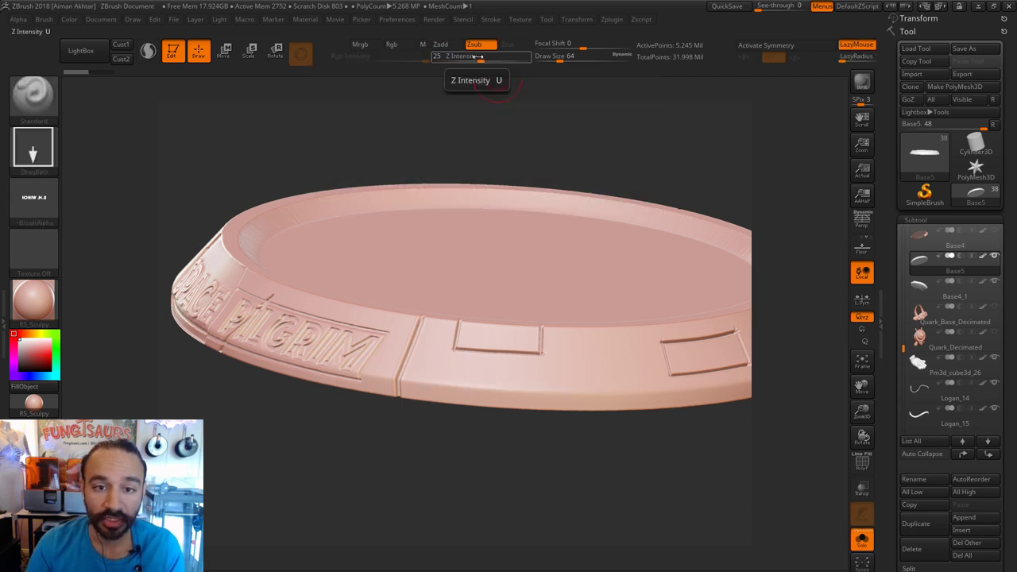
# Set Z Intensity to 20 and engrave the author's name on the base rim beneath the rectangular panel, redoing the stamp once.
pyautogui.click(477, 56)
pyautogui.press('Return')
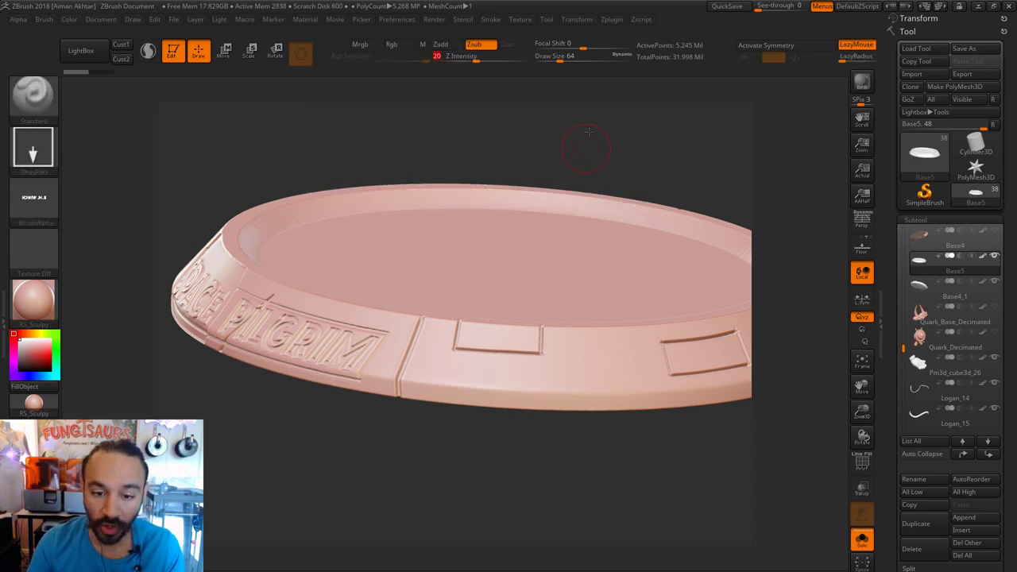
pyautogui.moveTo(595, 163); pyautogui.dragTo(545, 178)
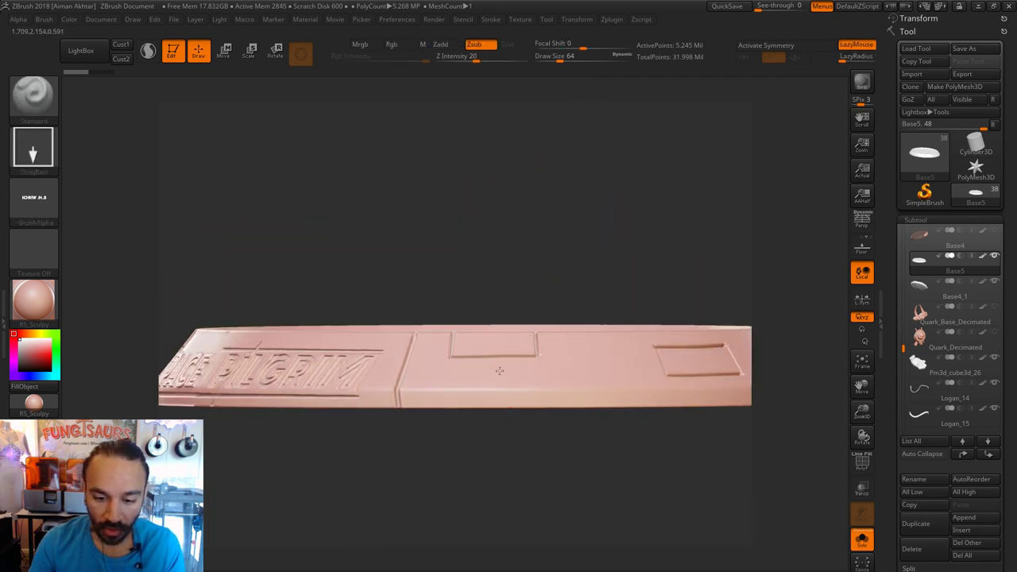
pyautogui.moveTo(505, 344); pyautogui.dragTo(503, 260)
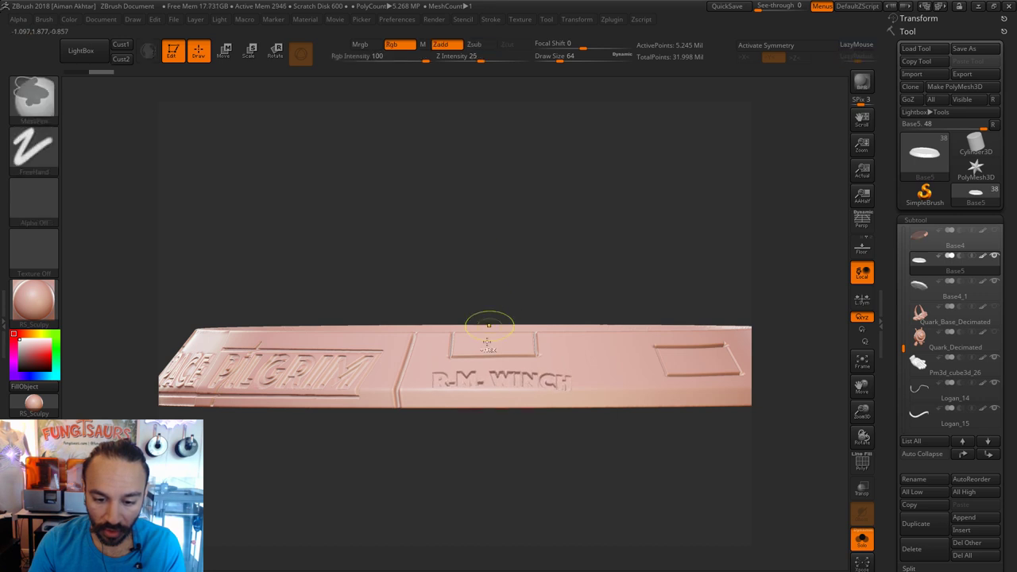
pyautogui.hotkey('ctrl', 'z')
pyautogui.moveTo(494, 340)
pyautogui.mouseDown()
pyautogui.moveTo(494, 271)
pyautogui.moveTo(494, 283)
pyautogui.mouseUp()
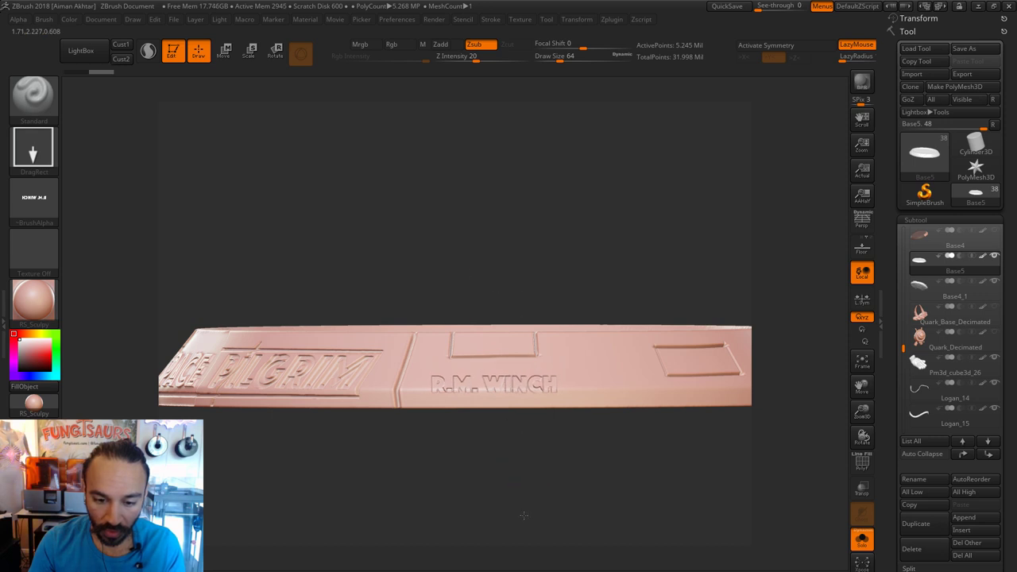
# View the logo and engraved name from the side, and check the name's placement against the Logan Statue.jpg reference.
pyautogui.moveTo(523, 454); pyautogui.dragTo(603, 502)
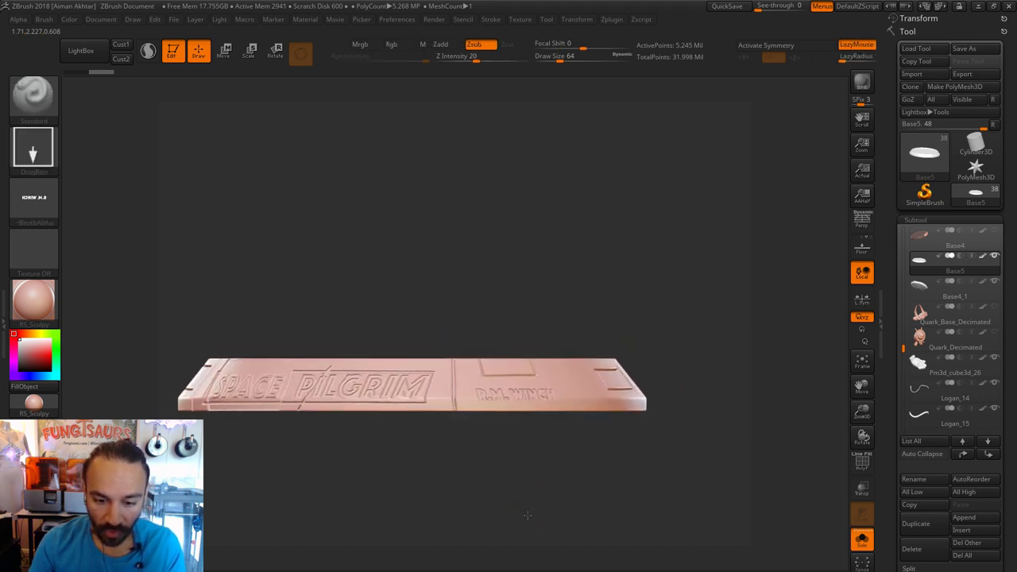
pyautogui.moveTo(953, 390)
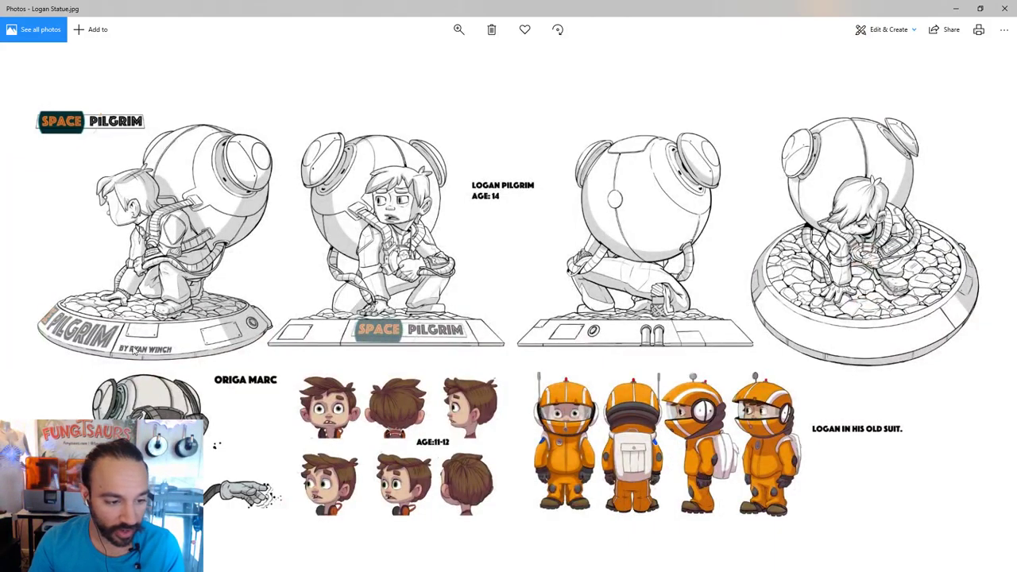
pyautogui.click(963, 6)
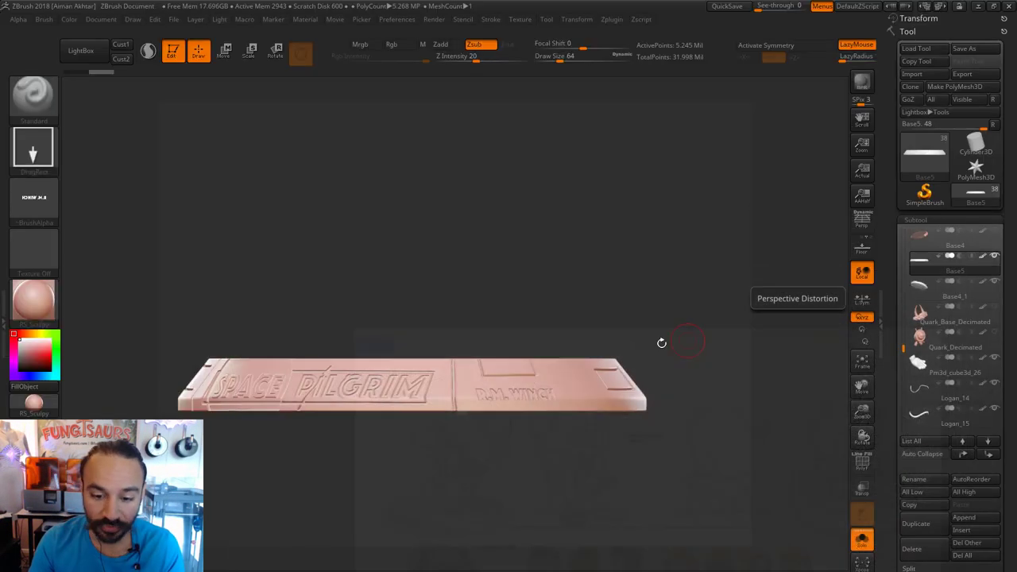
# In Photoshop, move the author's name on Layer 5 upward and fill the exposed strip at the image's lower edge with black.
pyautogui.keyDown('alt'); pyautogui.moveTo(571, 438); pyautogui.dragTo(564, 458); pyautogui.keyUp('alt')
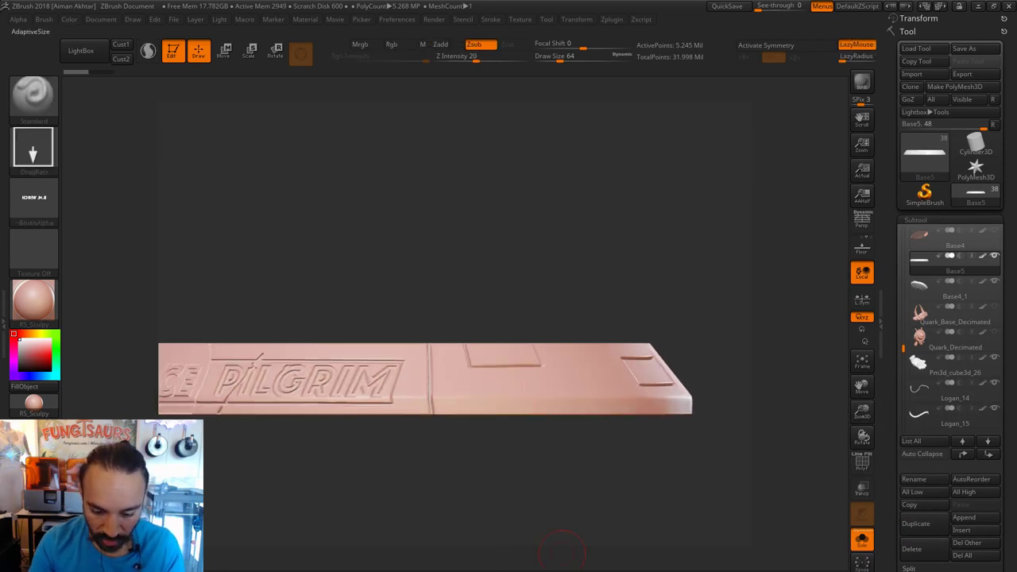
pyautogui.click(978, 7)
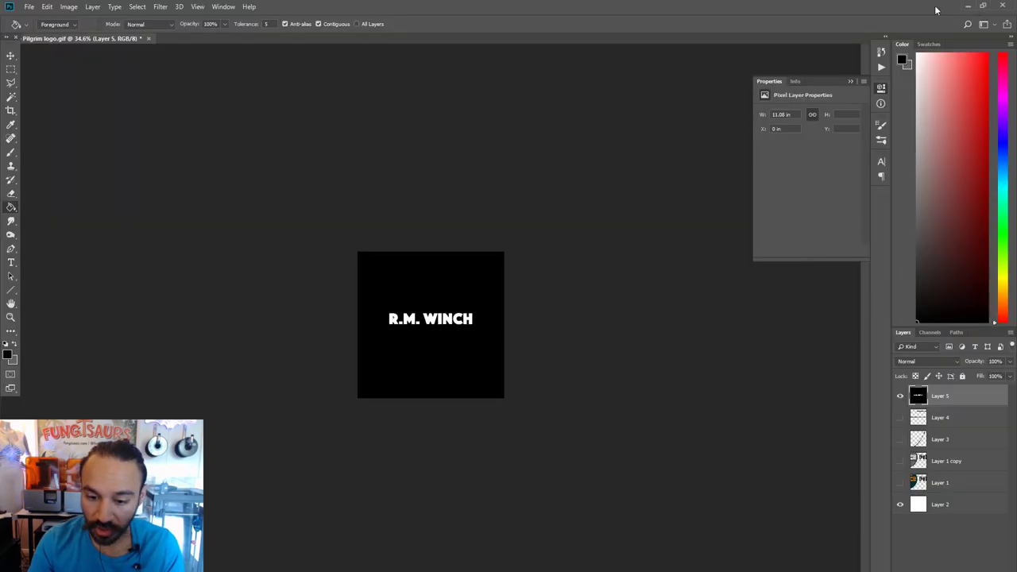
pyautogui.click(11, 69)
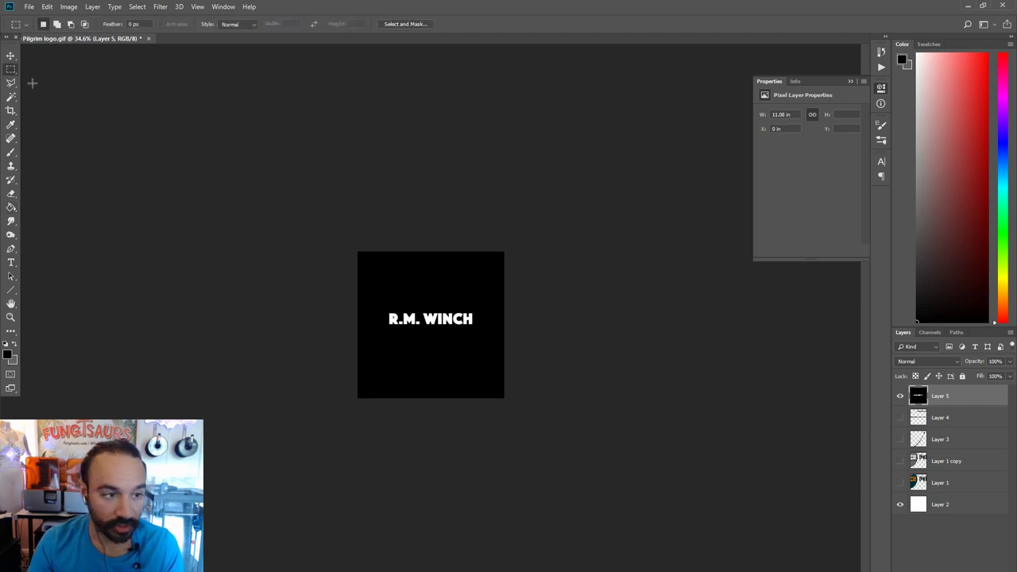
pyautogui.click(11, 56)
pyautogui.moveTo(480, 330); pyautogui.dragTo(467, 307)
pyautogui.click(11, 207)
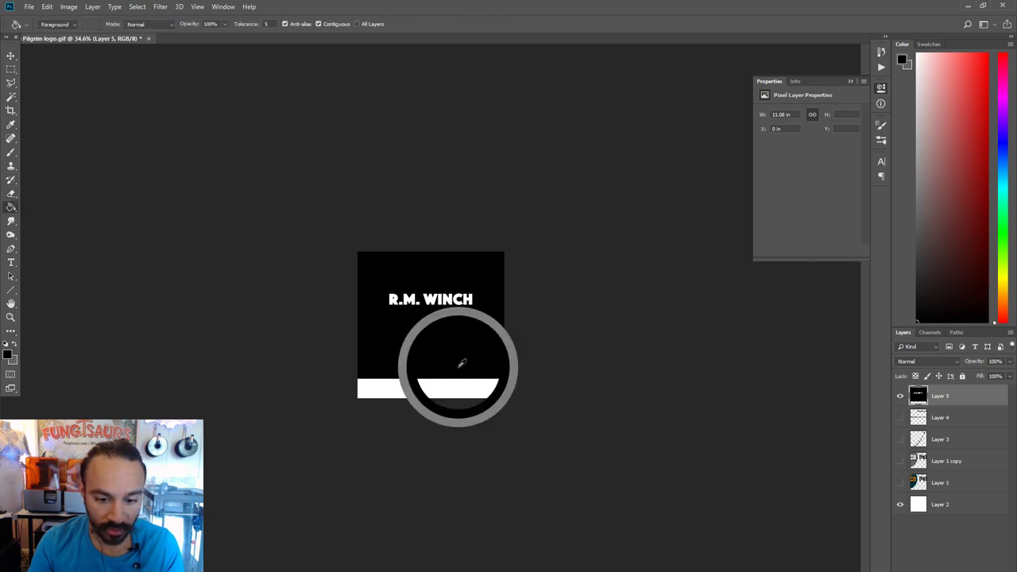
pyautogui.click(460, 390)
# Save the image to the Desktop as a new uncompressed TIFF, adding 1 to the existing author's-name file name.
pyautogui.click(28, 7)
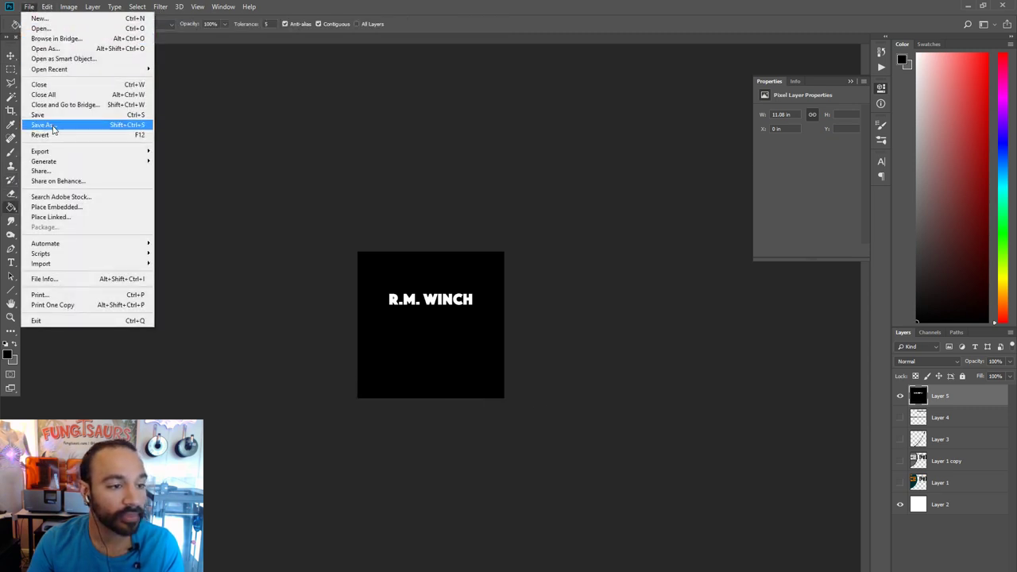
pyautogui.click(48, 127)
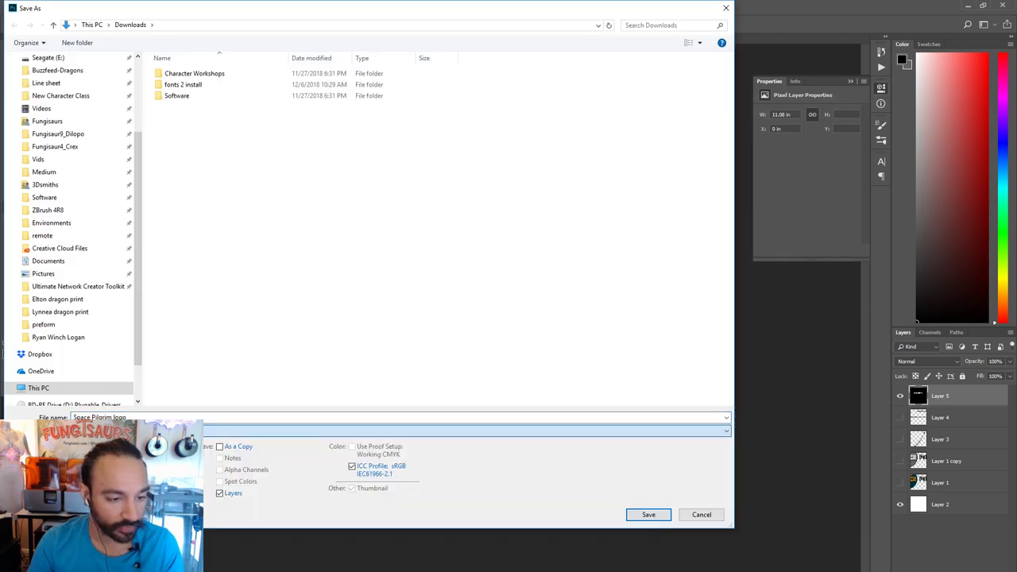
pyautogui.scroll(3, 70, 85)
pyautogui.click(48, 92)
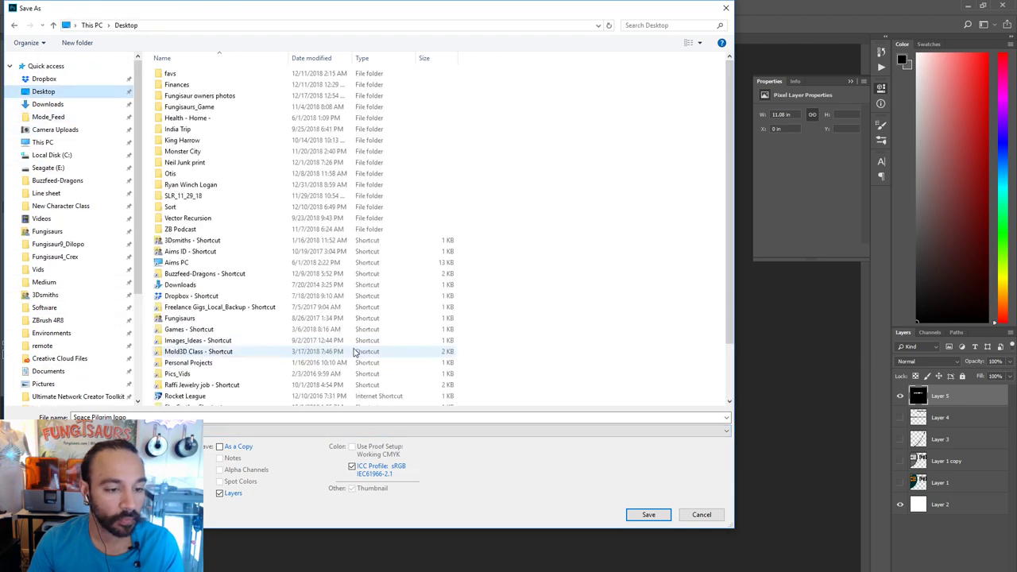
pyautogui.scroll(-5, 357, 351)
pyautogui.click(231, 379)
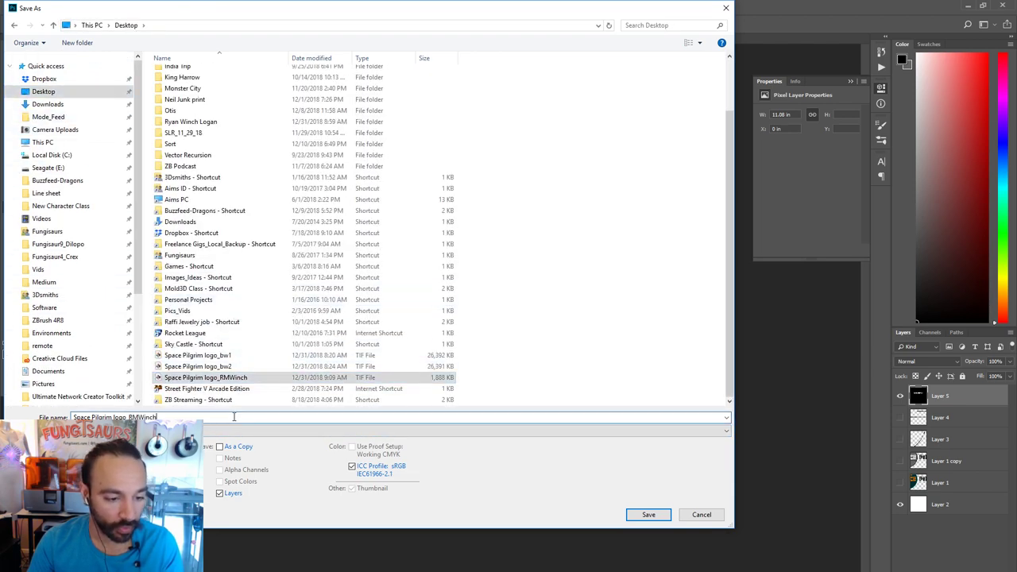
pyautogui.click(656, 521)
pyautogui.click(640, 176)
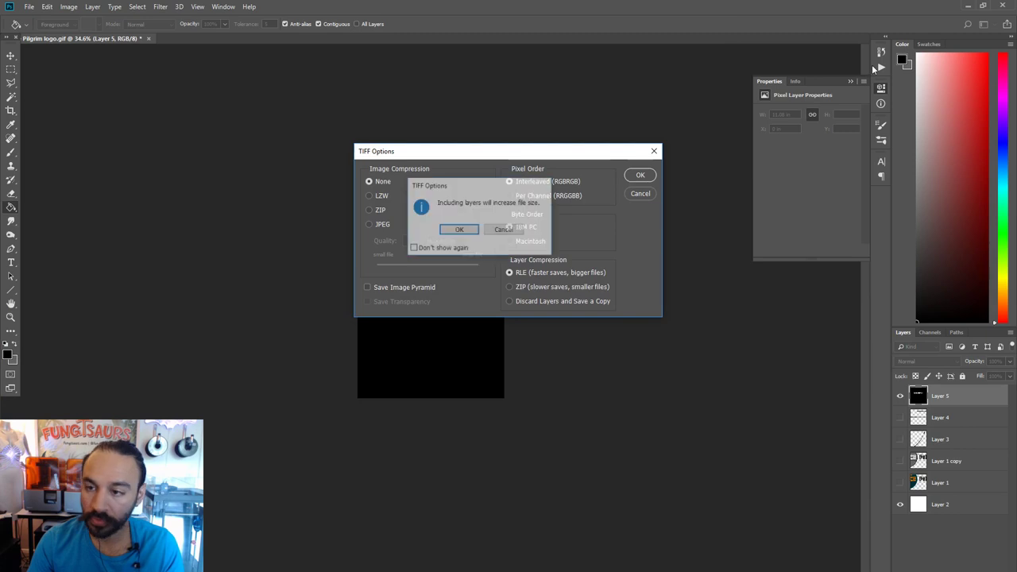
pyautogui.click(503, 230)
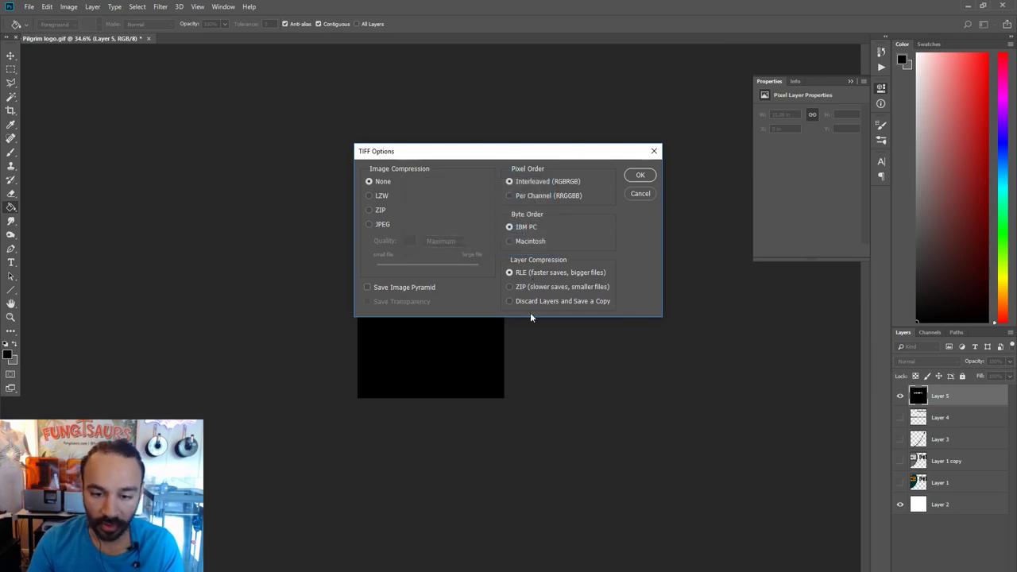
pyautogui.click(640, 176)
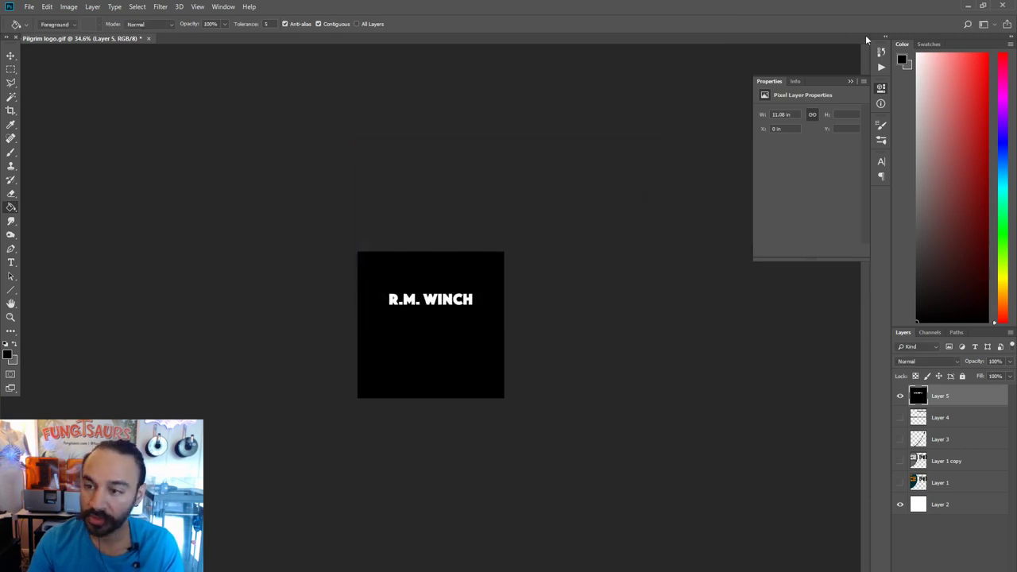
# Return to ZBrush and import the newly saved author's-name TIFF ending in 1 from the Desktop as a texture.
pyautogui.click(966, 7)
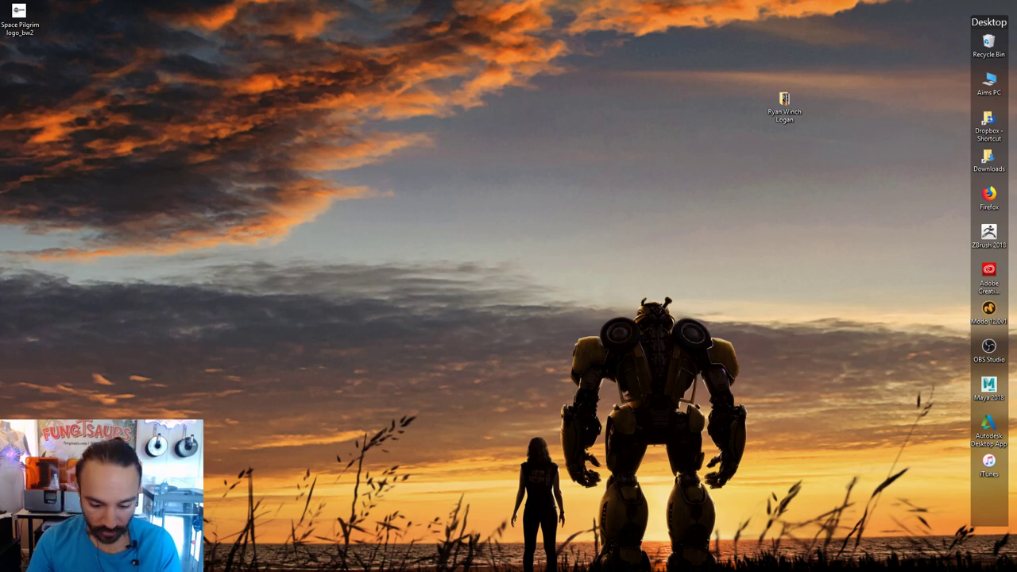
pyautogui.click(521, 558)
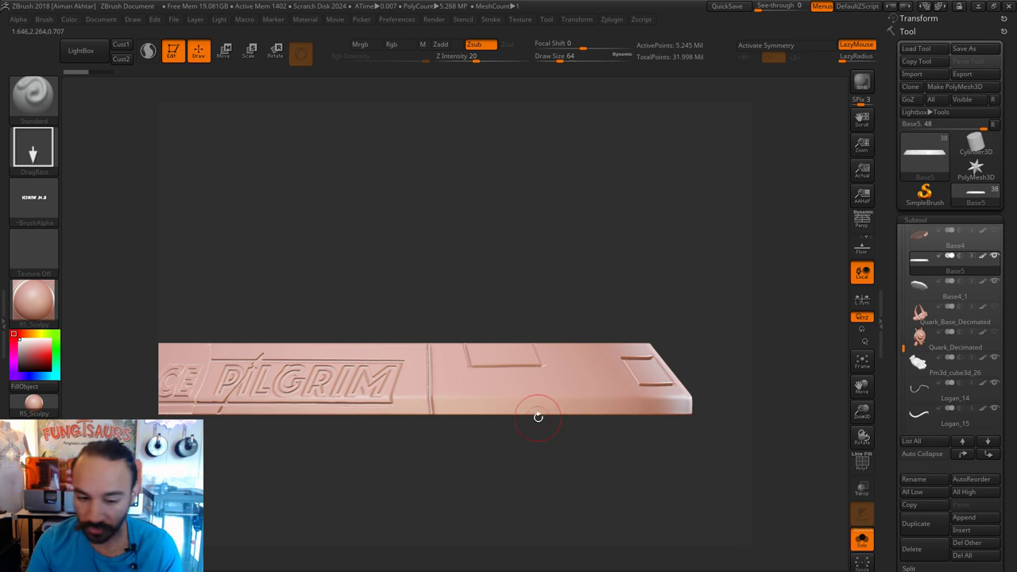
pyautogui.moveTo(525, 240); pyautogui.dragTo(560, 397)
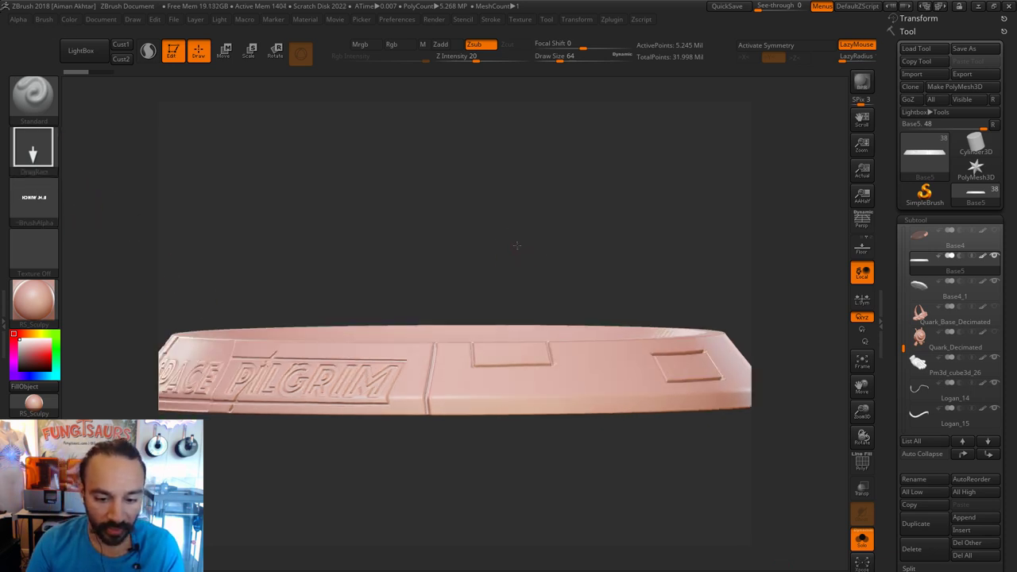
pyautogui.click(518, 20)
pyautogui.click(540, 89)
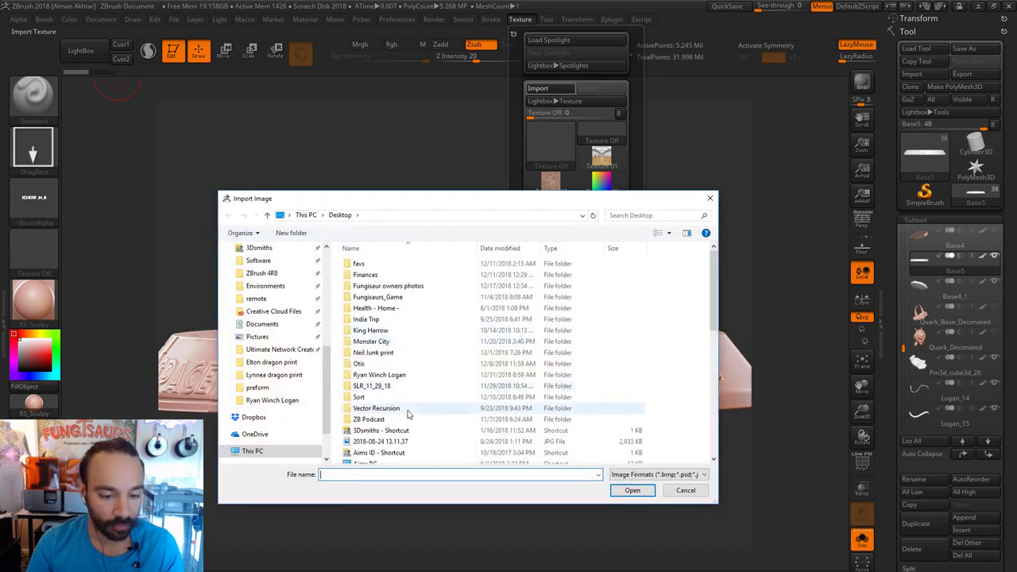
pyautogui.scroll(-5, 408, 413)
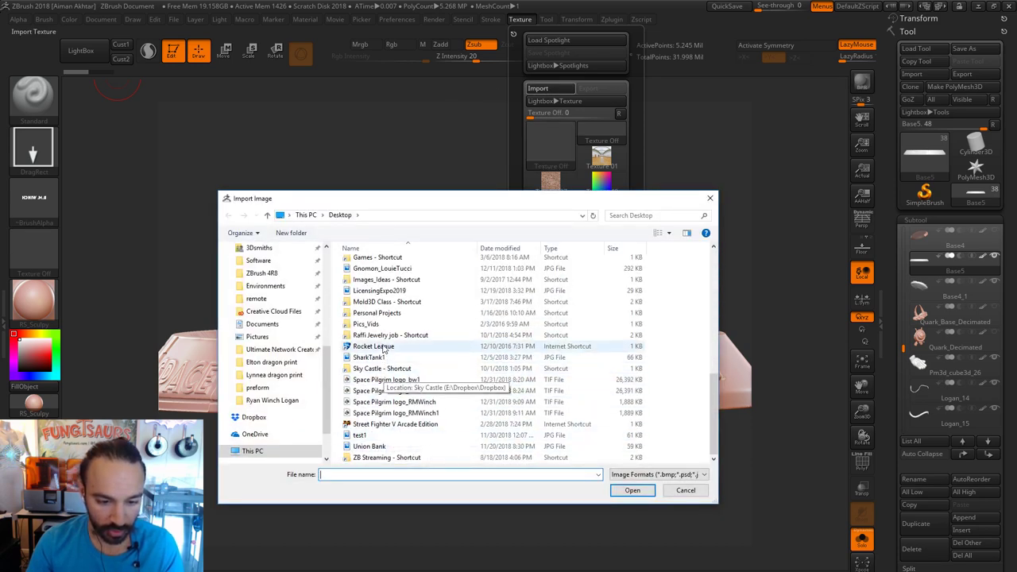
pyautogui.click(389, 413)
pyautogui.click(633, 490)
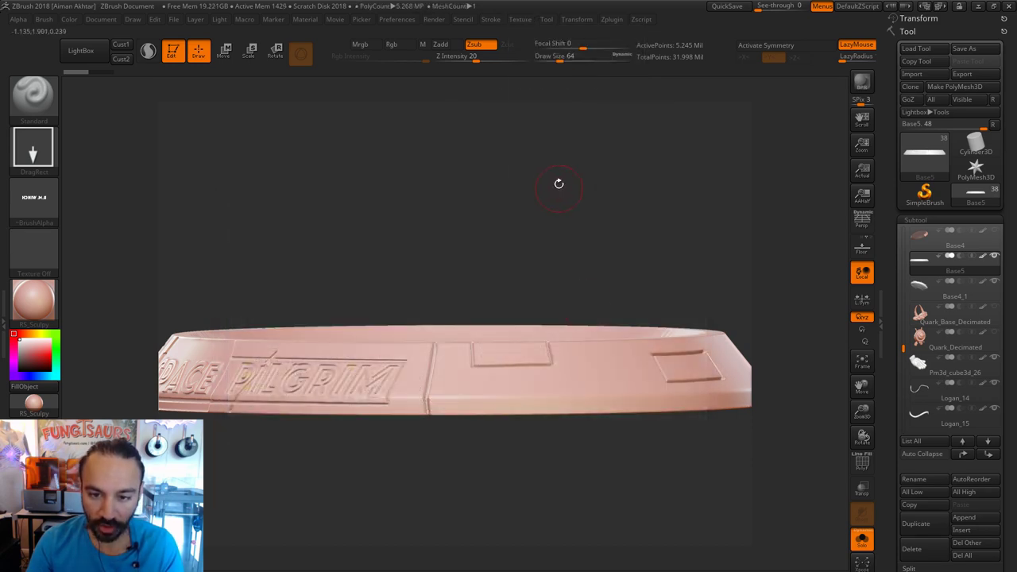
# Flip the imported name texture horizontally, make an alpha from it, and turn the texture off.
pyautogui.click(526, 21)
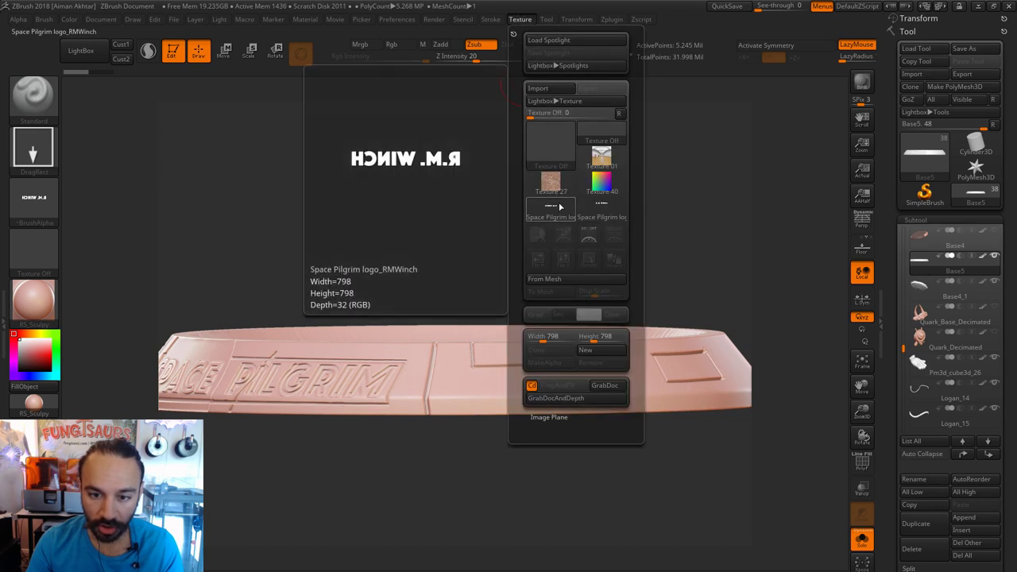
pyautogui.click(590, 207)
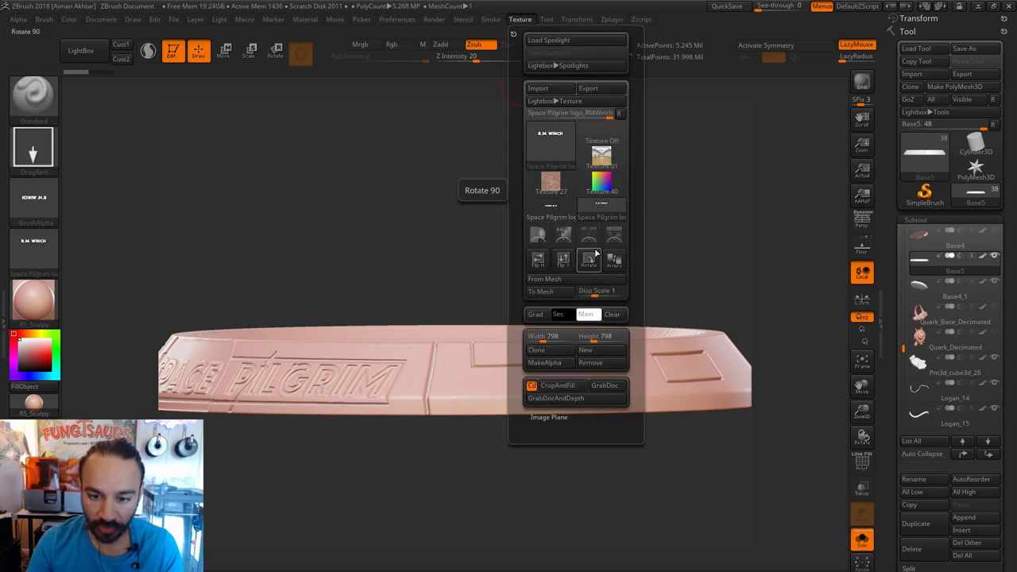
pyautogui.click(537, 259)
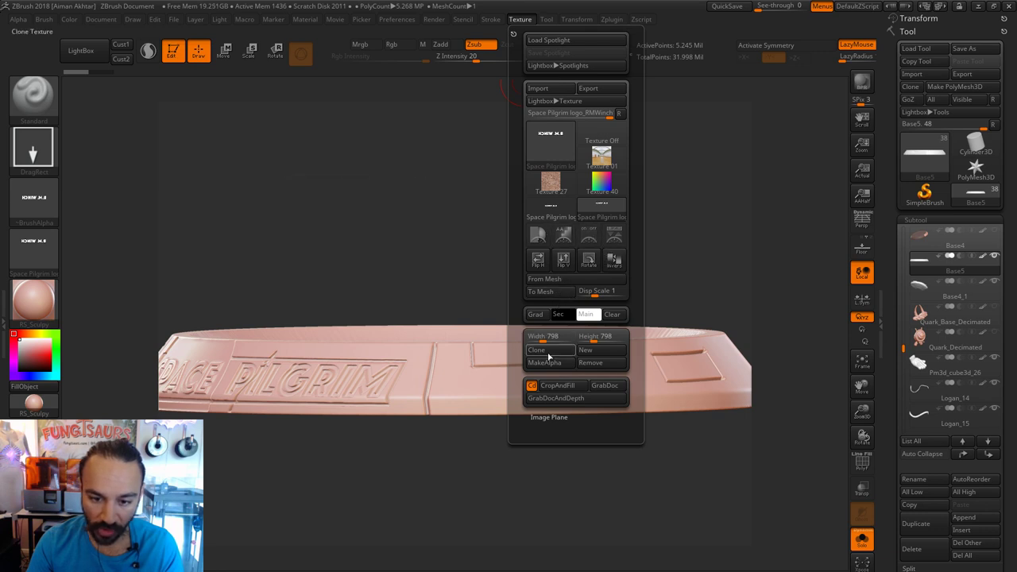
pyautogui.click(548, 365)
pyautogui.click(40, 268)
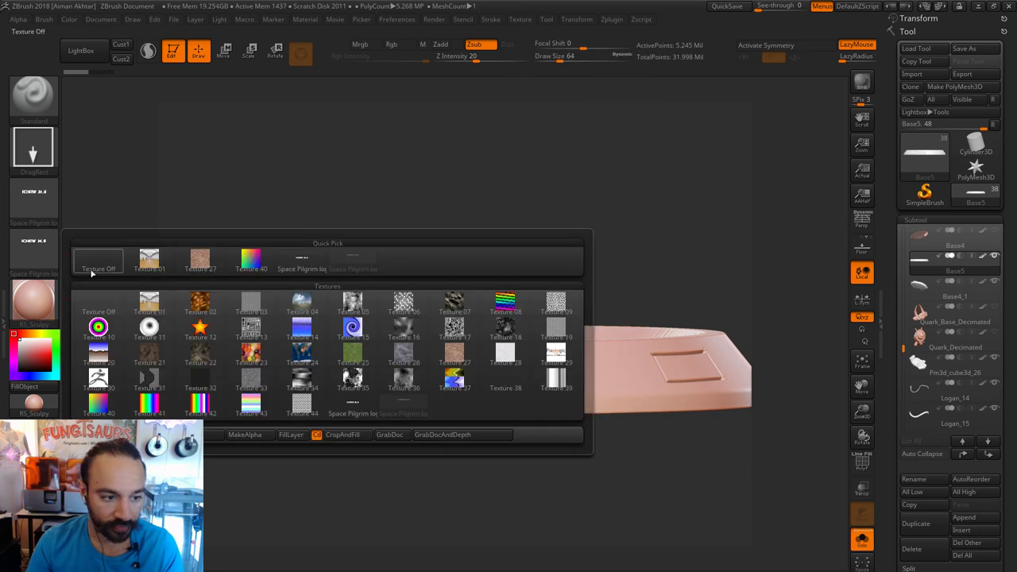
pyautogui.click(90, 269)
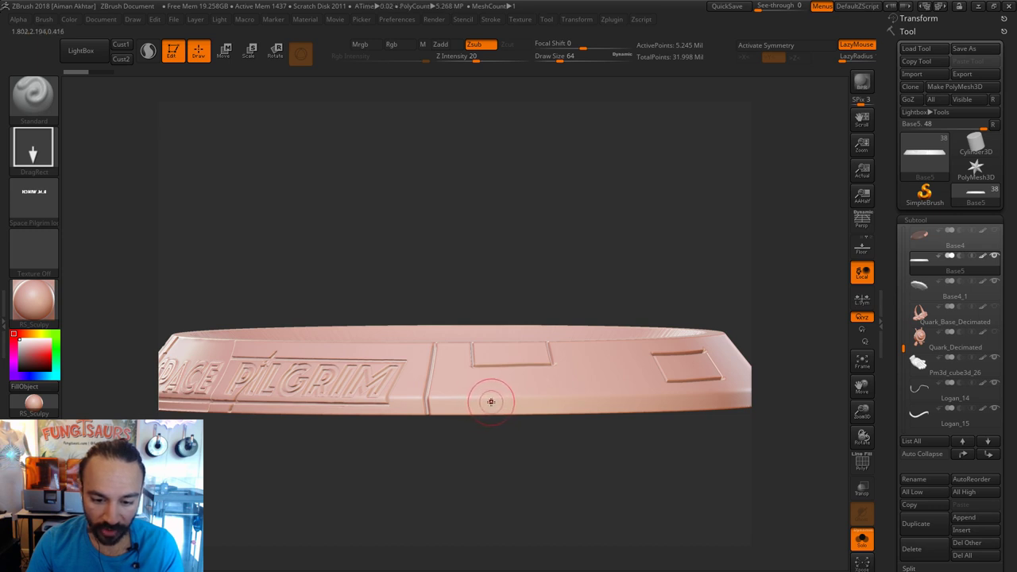
# Set Focal Shift to -100 and try stamping the author's name beneath the rectangular panel, undoing each attempt.
pyautogui.moveTo(490, 402); pyautogui.dragTo(488, 327)
pyautogui.hotkey('ctrl', 'z')
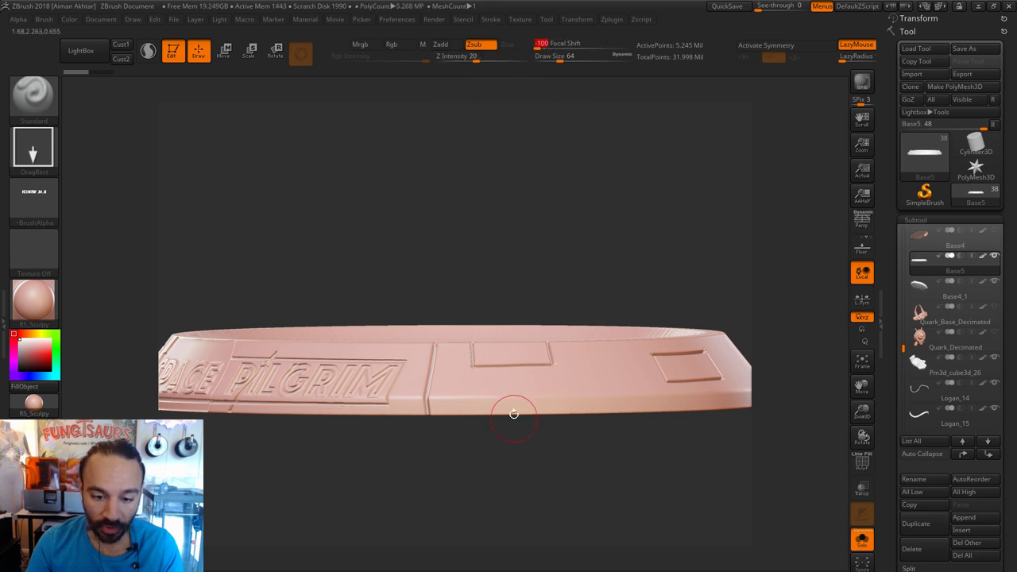
pyautogui.moveTo(495, 393); pyautogui.dragTo(496, 354)
pyautogui.hotkey('ctrl', 'z')
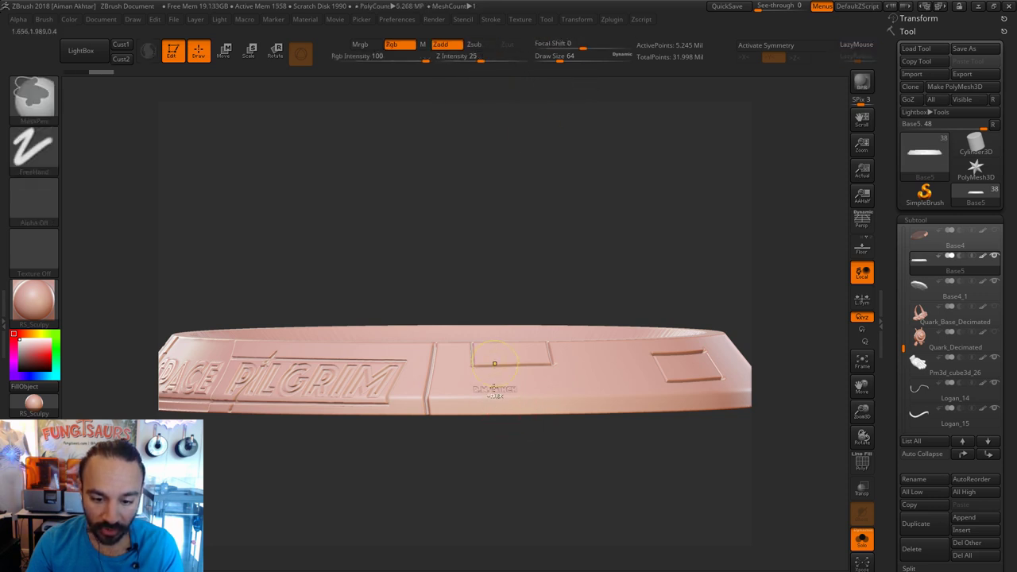
pyautogui.moveTo(487, 401); pyautogui.dragTo(481, 286)
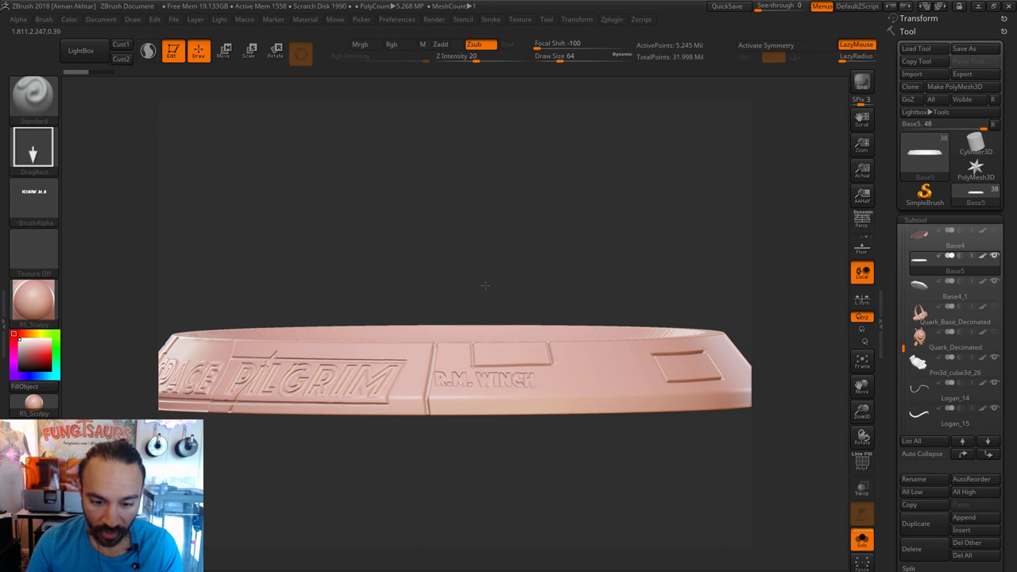
pyautogui.press('ctrl')
pyautogui.hotkey('ctrl', 'z')
pyautogui.moveTo(515, 405); pyautogui.dragTo(512, 298)
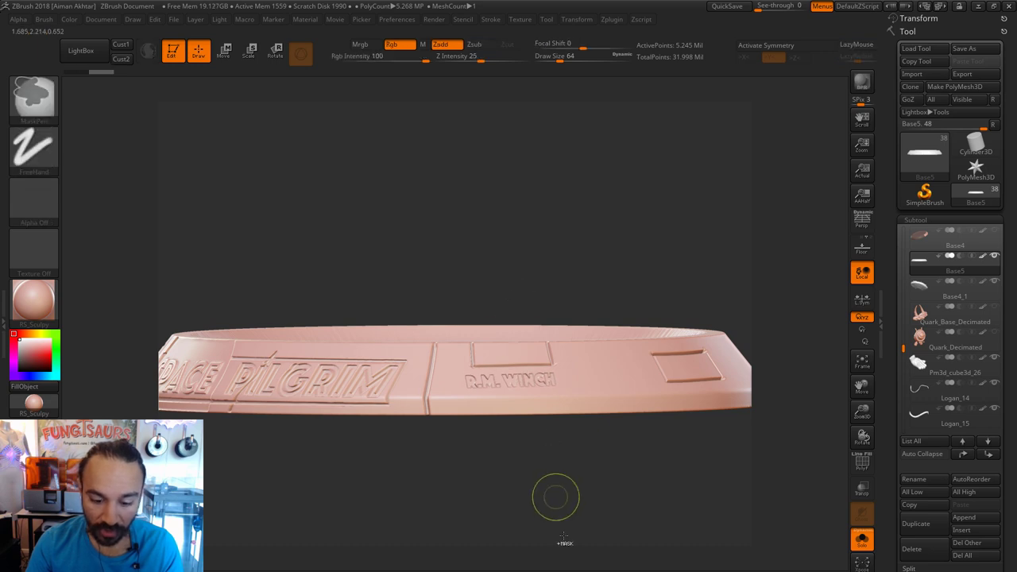
pyautogui.hotkey('ctrl', 'z')
# In Photoshop, undo the last fill and layer move, shift the author's name up only slightly, and refill the exposed strip with black.
pyautogui.click(977, 6)
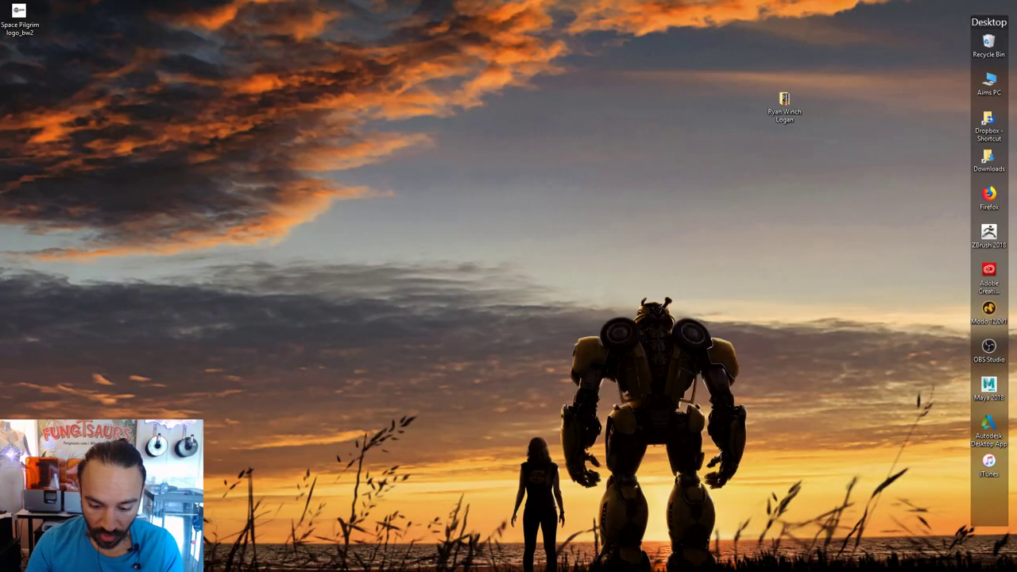
pyautogui.hotkey('alt', 'Tab')
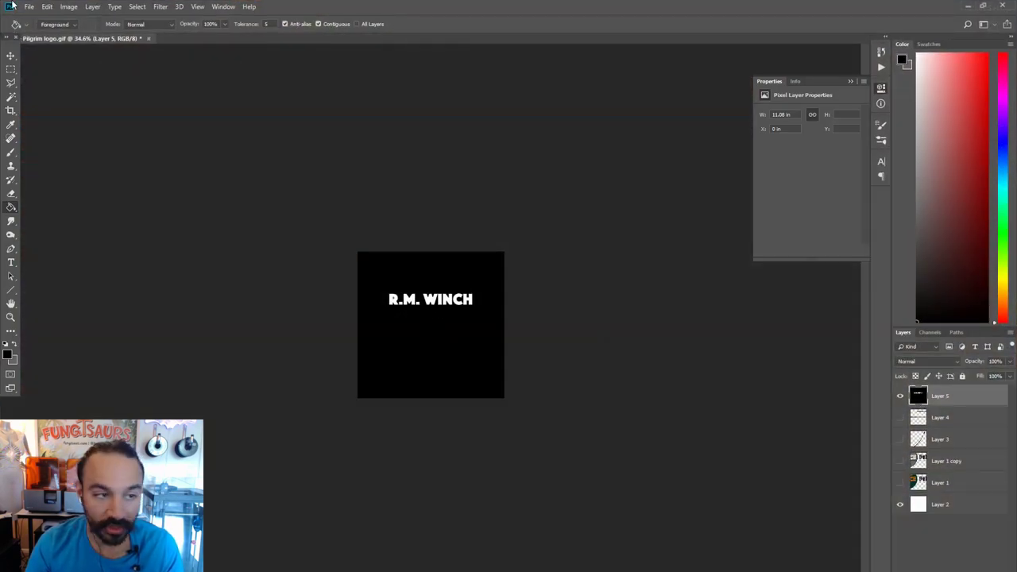
pyautogui.click(10, 55)
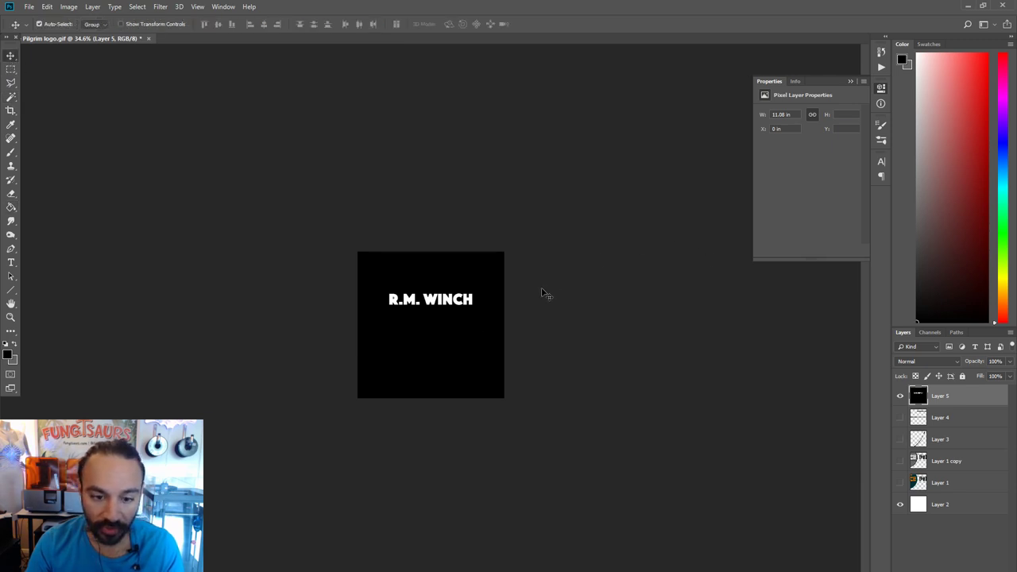
pyautogui.hotkey('ctrl', 'alt', 'z')
pyautogui.hotkey('ctrl', 'alt', 'z')
pyautogui.moveTo(446, 325); pyautogui.dragTo(443, 317)
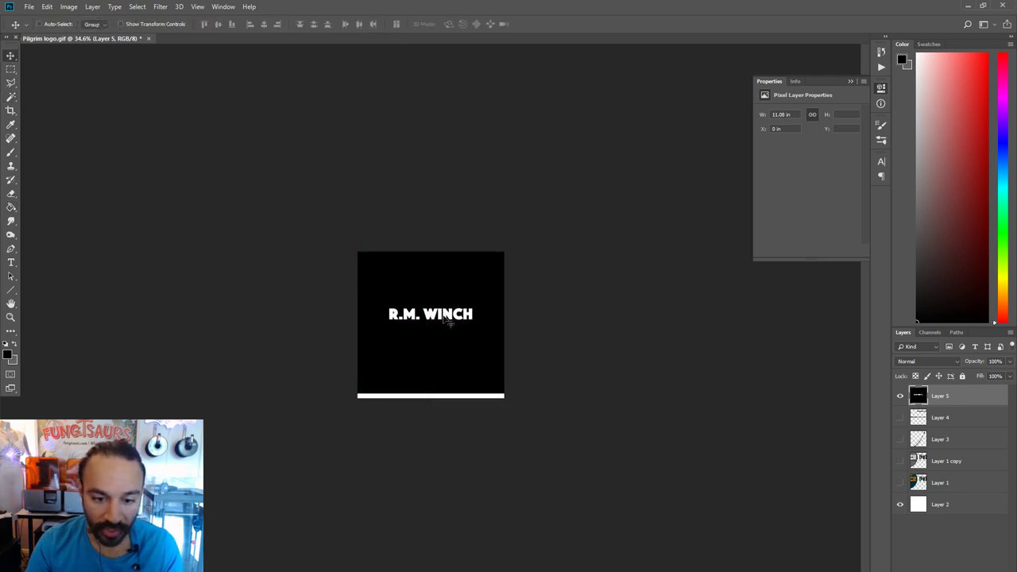
pyautogui.click(11, 207)
pyautogui.click(474, 403)
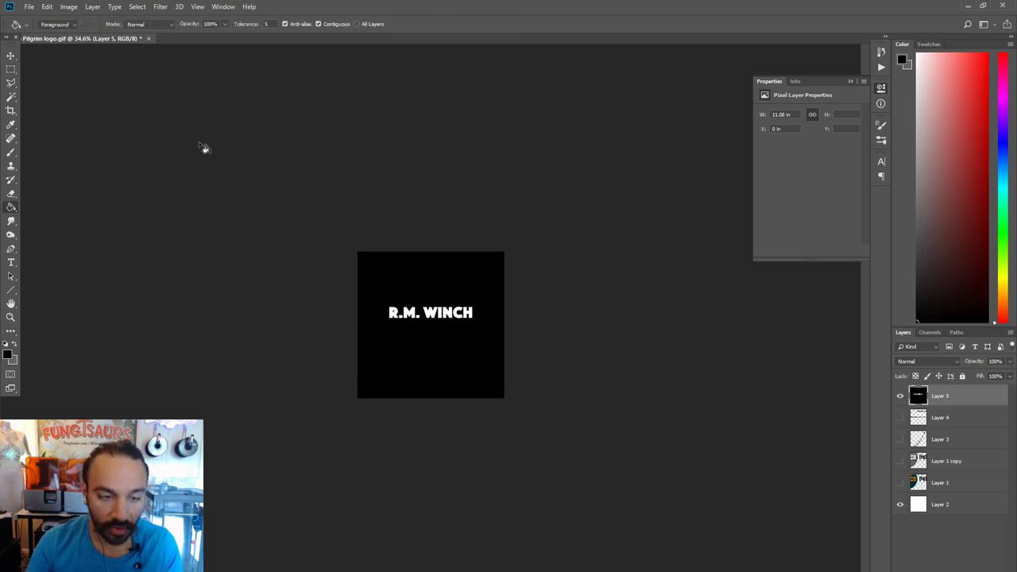
# Save the image to the Desktop as an uncompressed TIFF, basing its name on the existing author's-name file but ending it in 2.
pyautogui.click(29, 7)
pyautogui.click(48, 125)
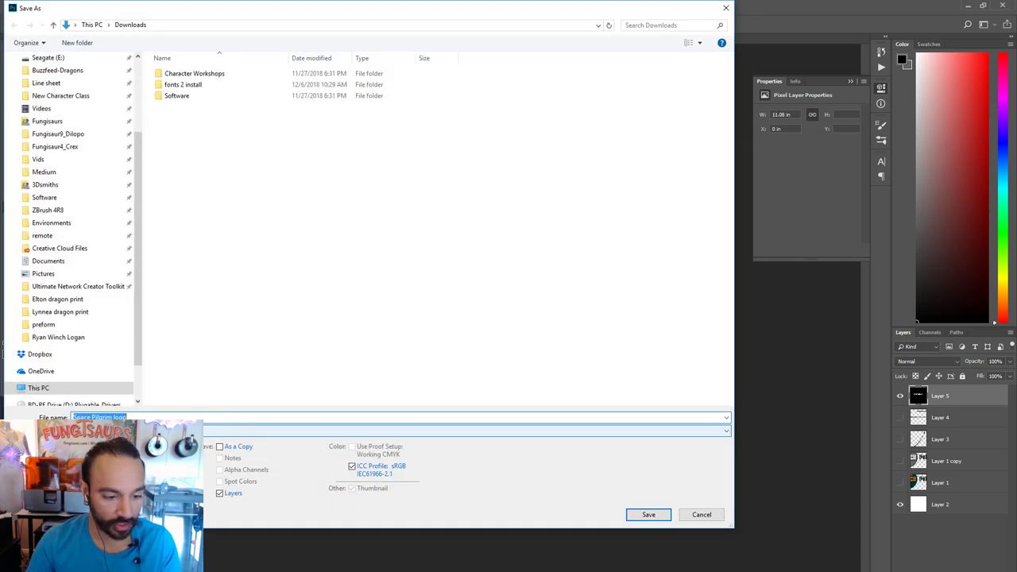
pyautogui.click(163, 430)
pyautogui.click(163, 431)
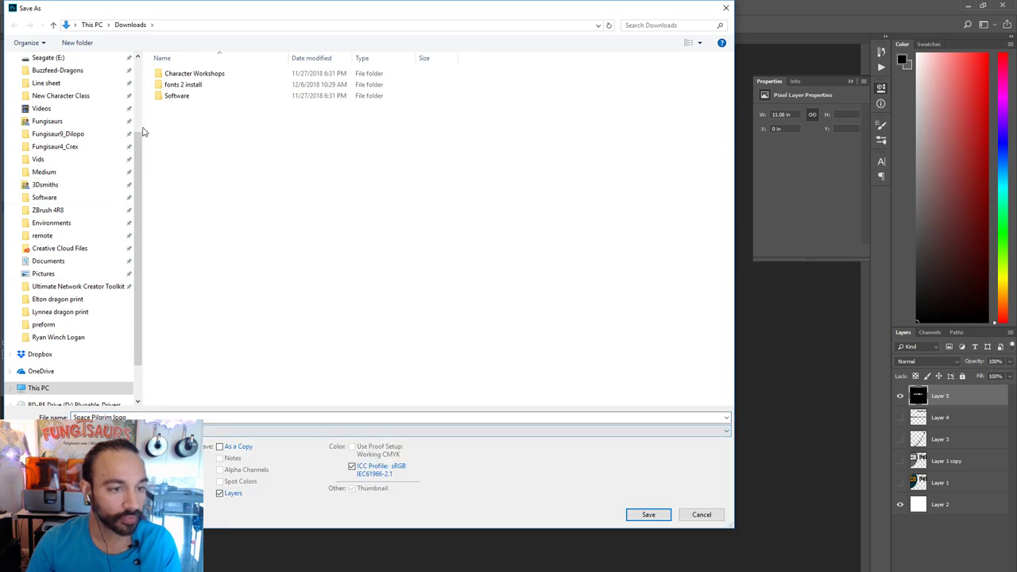
pyautogui.scroll(3, 132, 137)
pyautogui.click(44, 91)
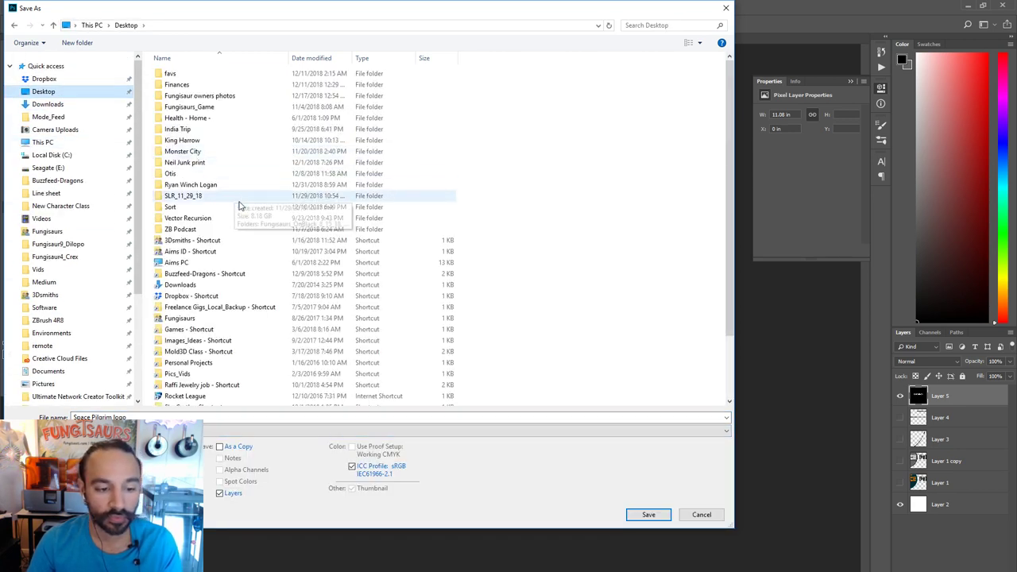
pyautogui.scroll(-5, 254, 334)
pyautogui.click(206, 378)
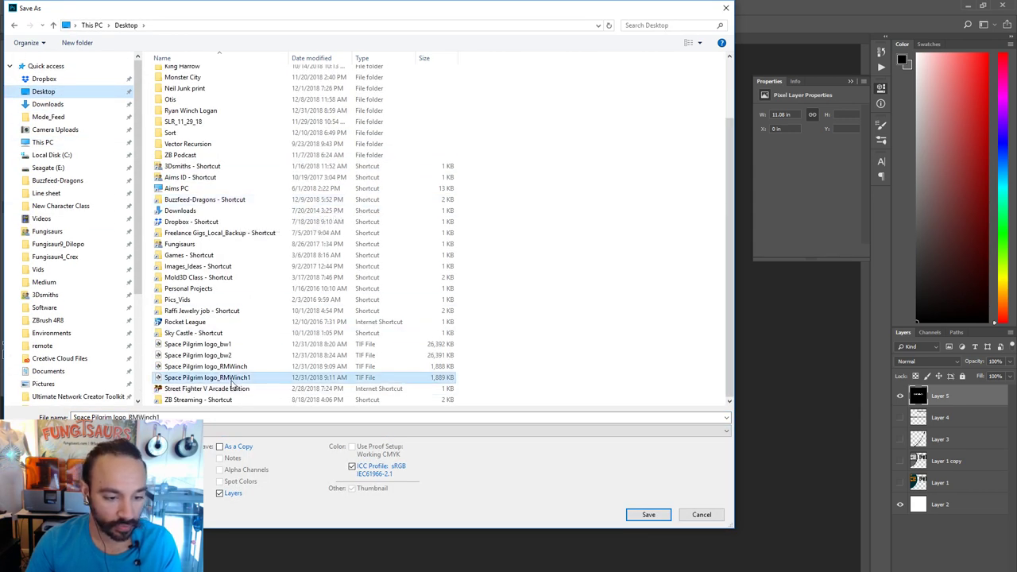
pyautogui.click(196, 417)
pyautogui.press('Return')
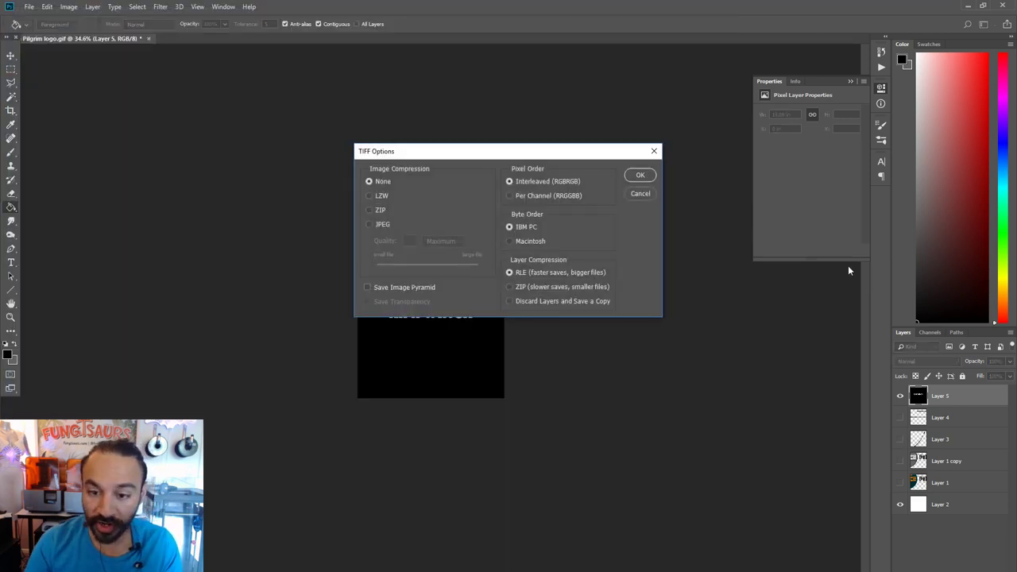
pyautogui.click(640, 174)
# Switch back to ZBrush and import the author's-name TIFF ending in 2 from the Desktop as a texture.
pyautogui.click(969, 7)
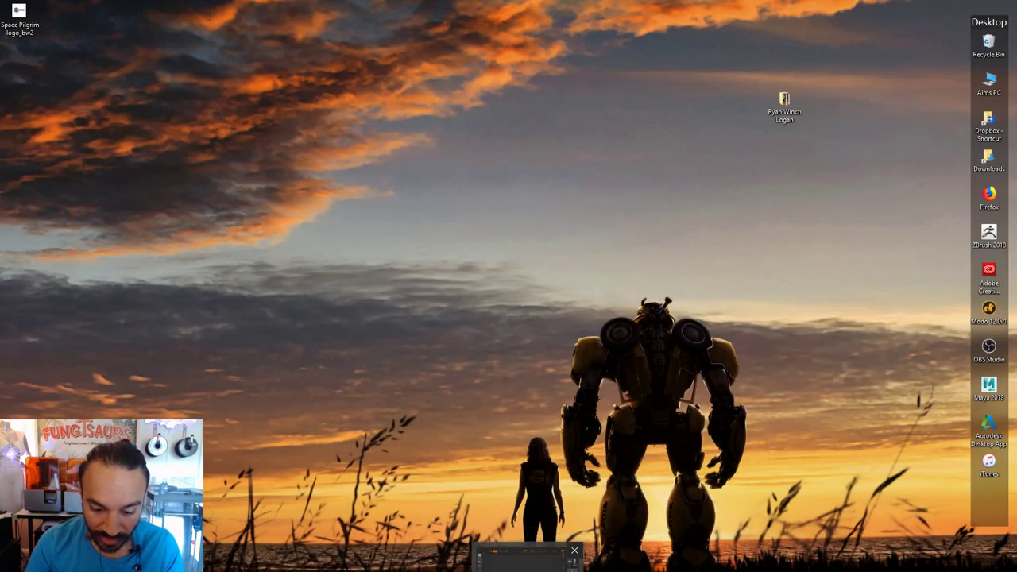
pyautogui.click(529, 560)
pyautogui.click(517, 19)
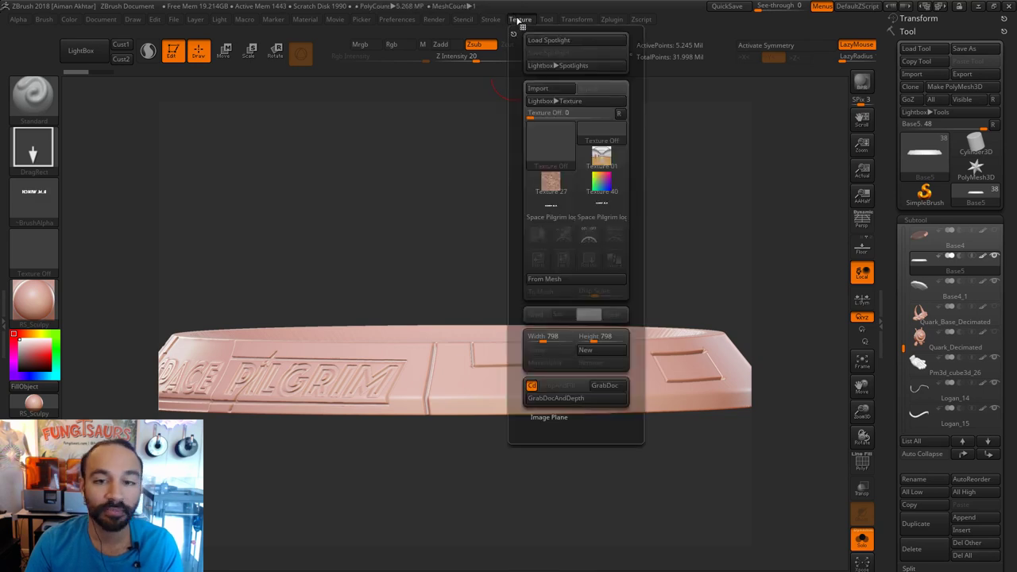
pyautogui.click(554, 92)
pyautogui.scroll(-8, 396, 397)
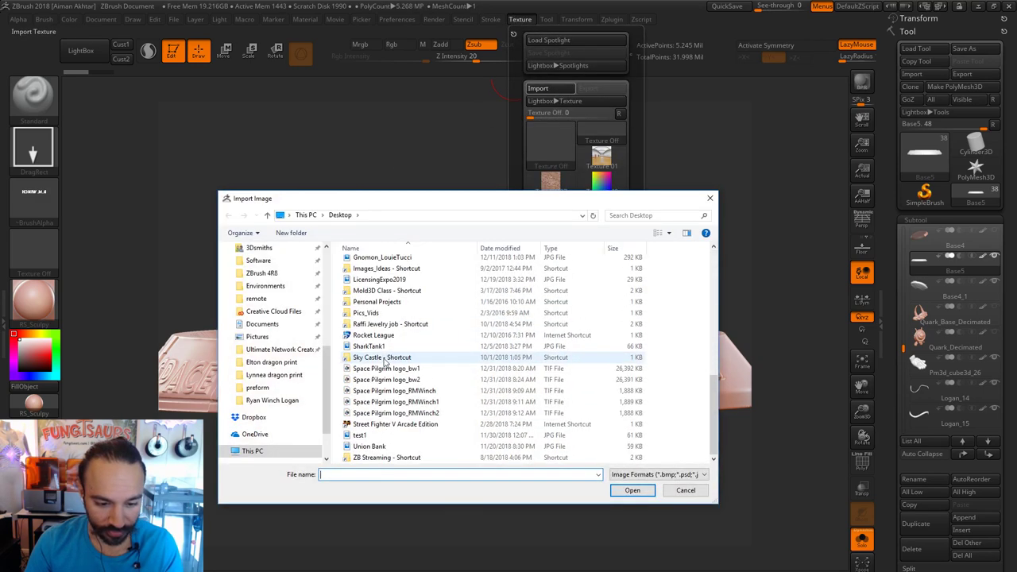
pyautogui.click(401, 414)
pyautogui.click(631, 491)
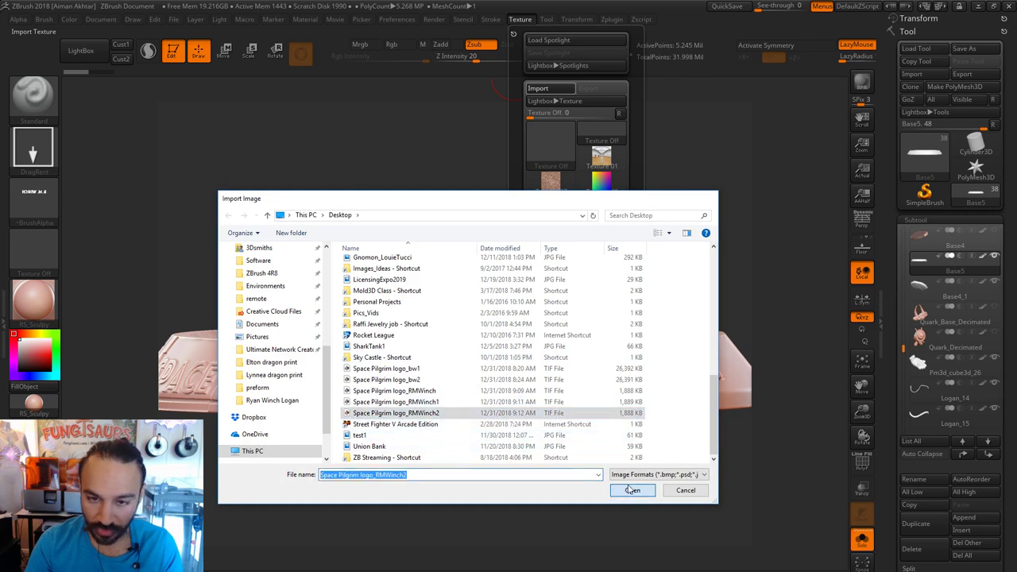
# Select the newly imported name texture, flip it horizontally, make an alpha from it, and turn the texture off.
pyautogui.click(521, 19)
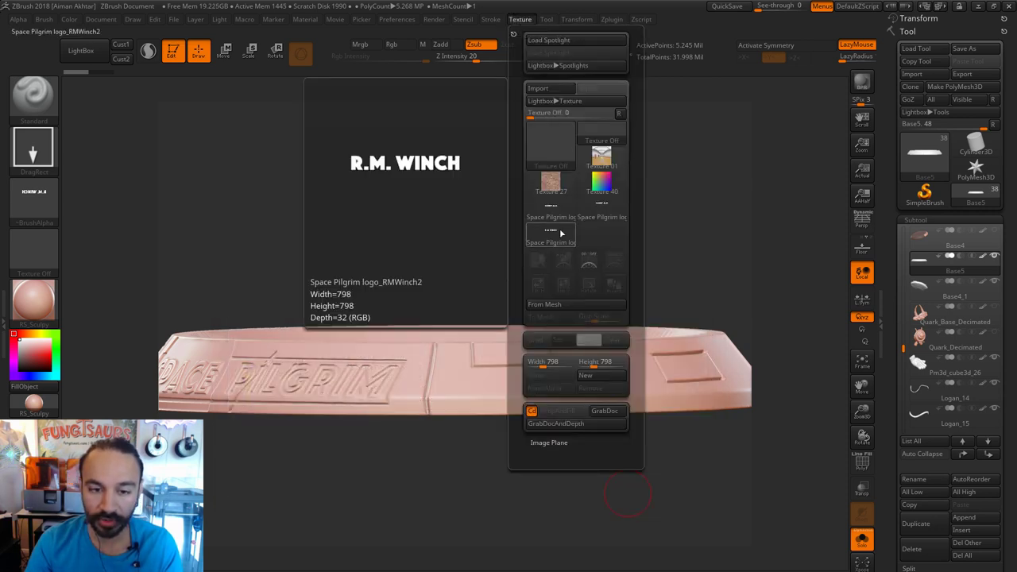
pyautogui.click(560, 220)
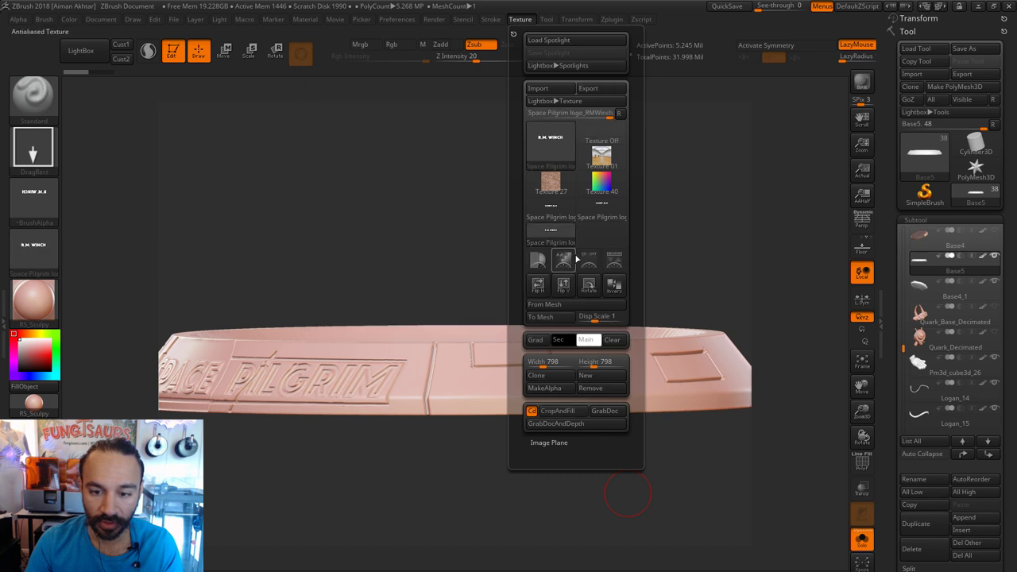
pyautogui.click(541, 292)
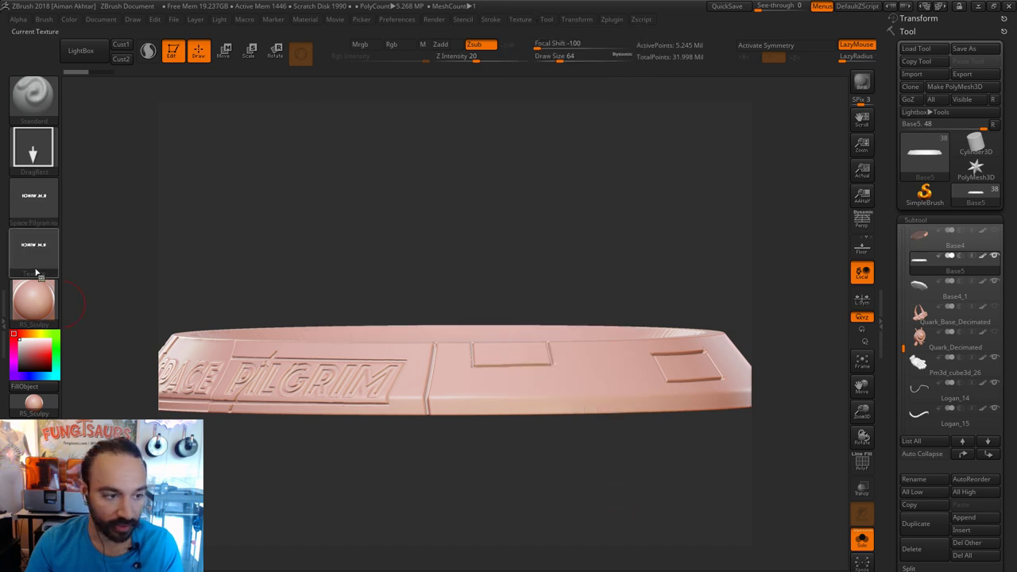
pyautogui.click(48, 270)
pyautogui.click(108, 260)
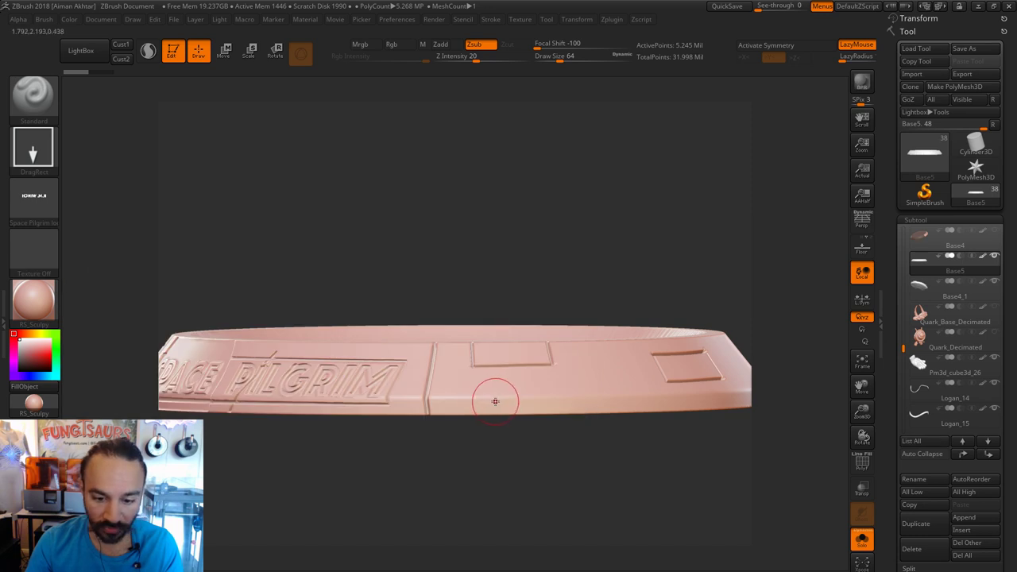
# Stamp the author's name into the base's sloped side just beneath the rectangular panel, undoing and repeating until the placement fits.
pyautogui.moveTo(491, 373); pyautogui.dragTo(493, 274)
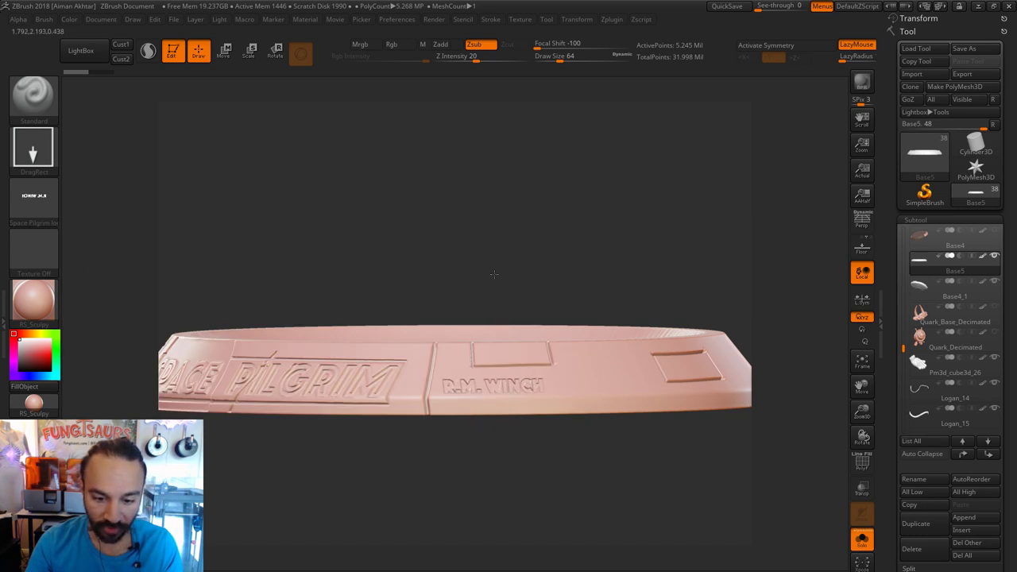
pyautogui.hotkey('ctrl', 'z')
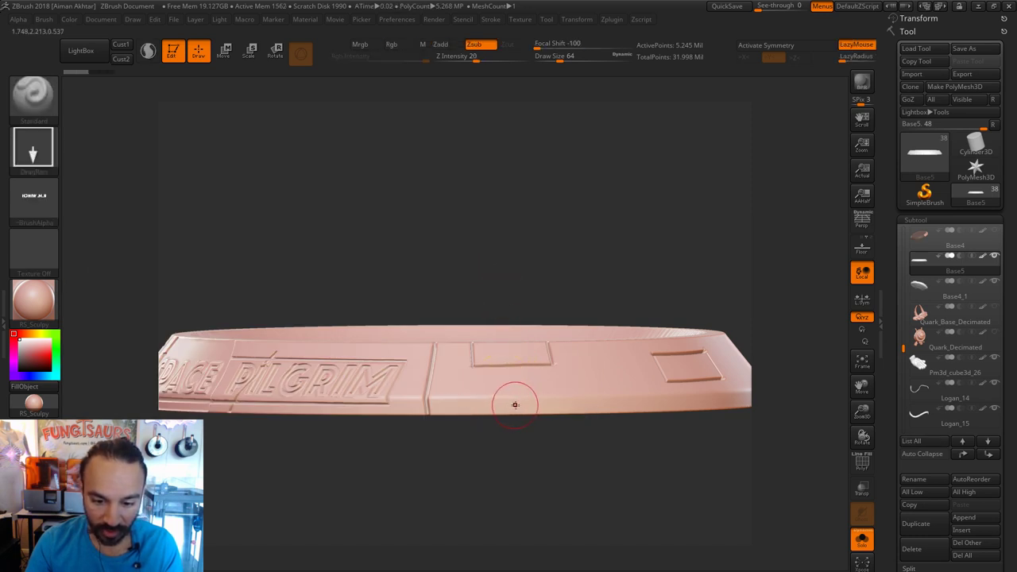
pyautogui.moveTo(521, 405); pyautogui.dragTo(516, 264)
pyautogui.hotkey('ctrl', 'z')
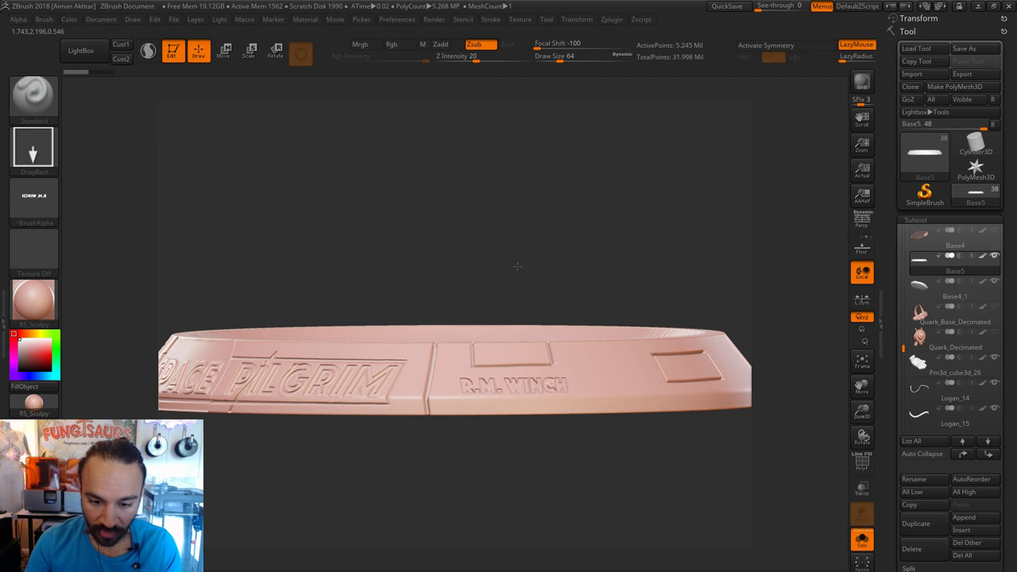
pyautogui.moveTo(517, 265); pyautogui.dragTo(646, 553)
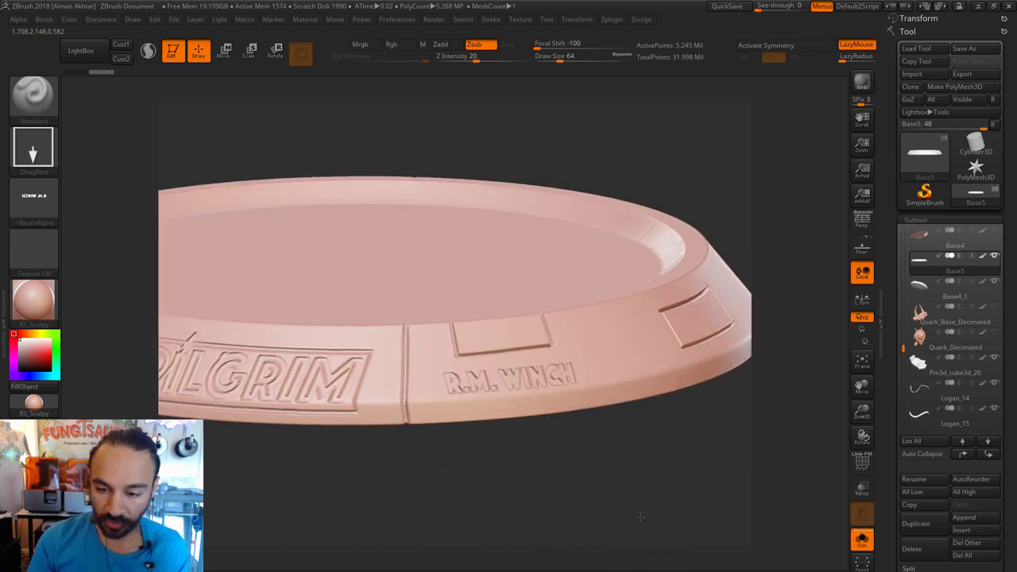
# Re-run DynaMesh on the base at resolution 1000.
pyautogui.keyDown('alt'); pyautogui.moveTo(641, 516); pyautogui.dragTo(591, 510); pyautogui.keyUp('alt')
pyautogui.moveTo(595, 446); pyautogui.dragTo(681, 447)
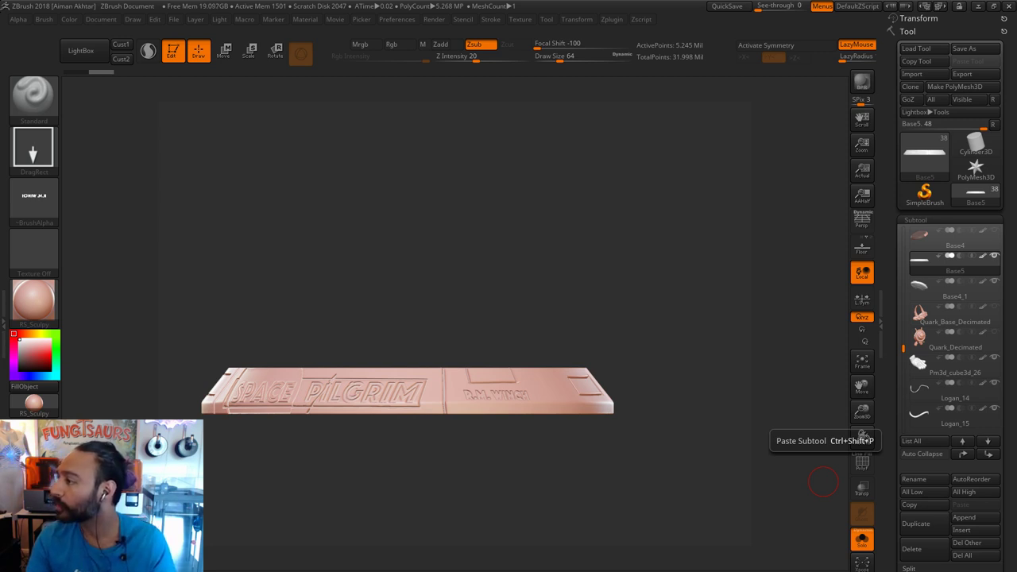
pyautogui.keyDown('alt'); pyautogui.moveTo(588, 482); pyautogui.dragTo(594, 481); pyautogui.keyUp('alt')
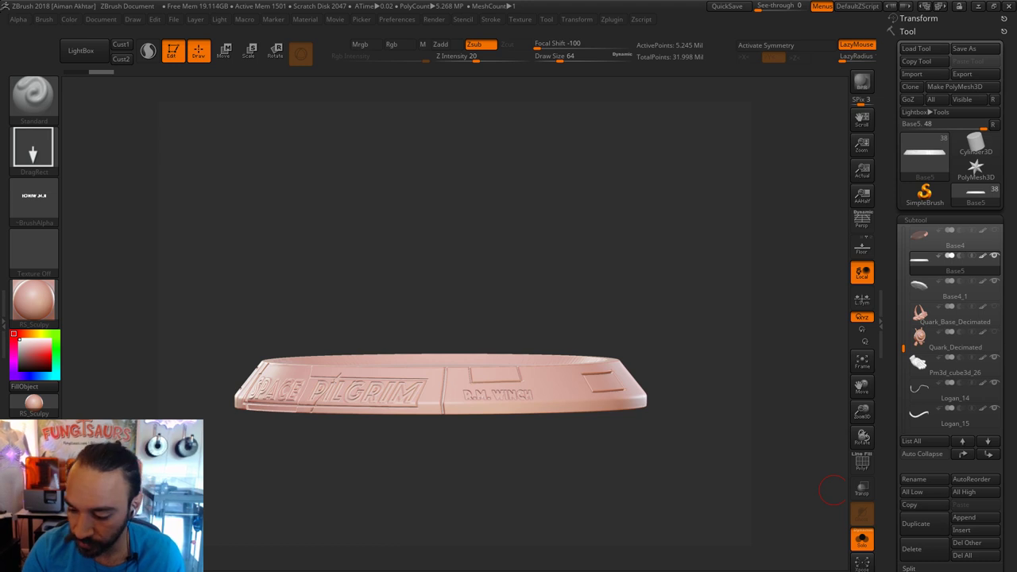
pyautogui.scroll(-5, 941, 512)
pyautogui.click(920, 504)
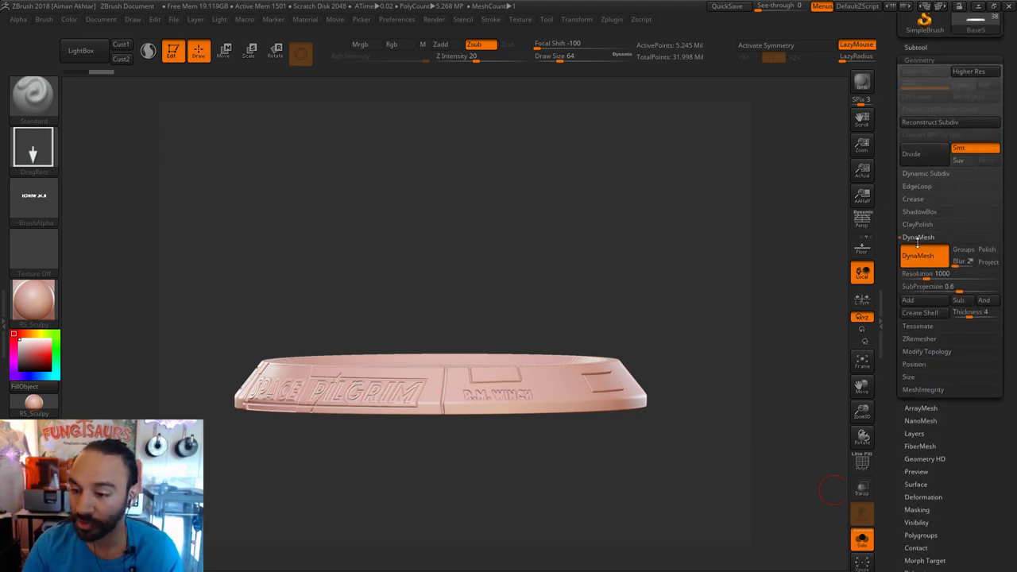
pyautogui.press('ctrl')
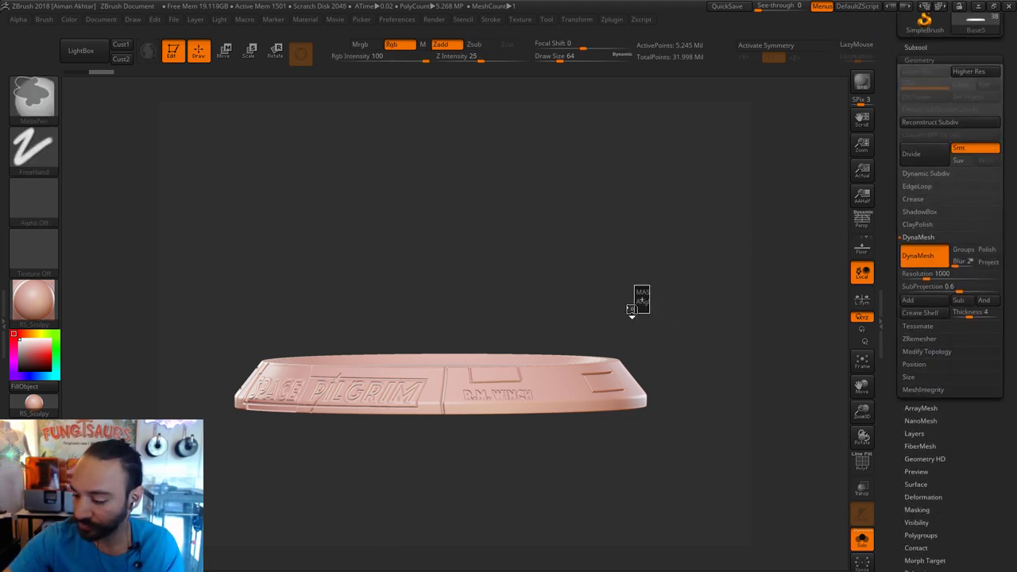
pyautogui.keyDown('ctrl'); pyautogui.click(642, 300); pyautogui.keyUp('ctrl')
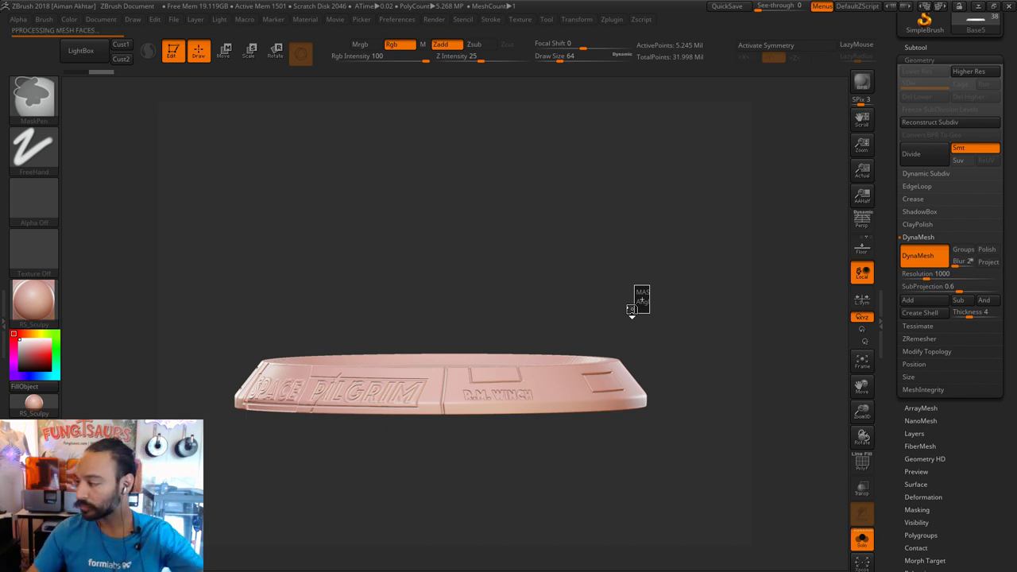
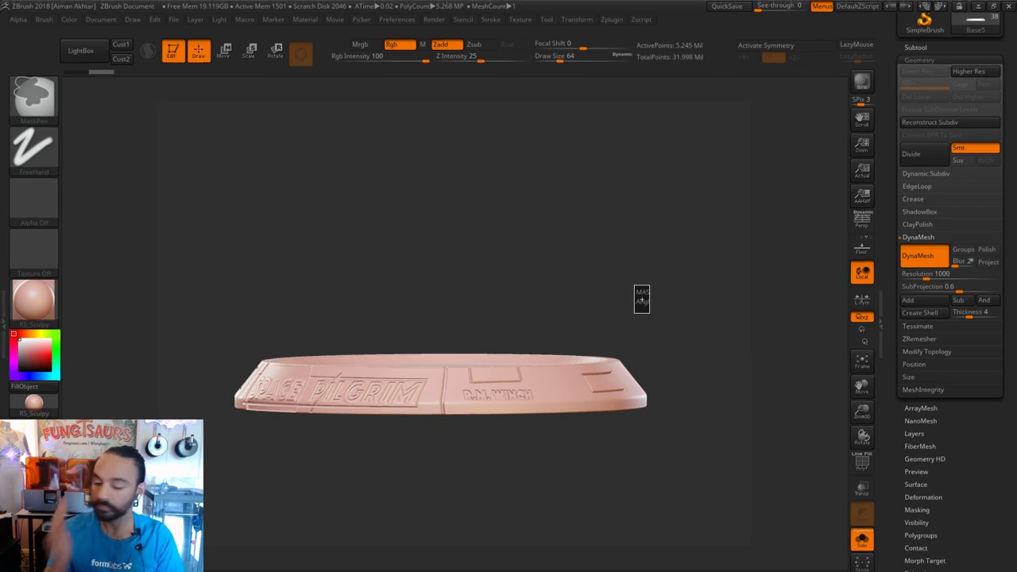
# Soften the engraved author's name with light Smooth brush strokes, adjusting the draw size as needed.
pyautogui.moveTo(544, 480); pyautogui.dragTo(544, 505)
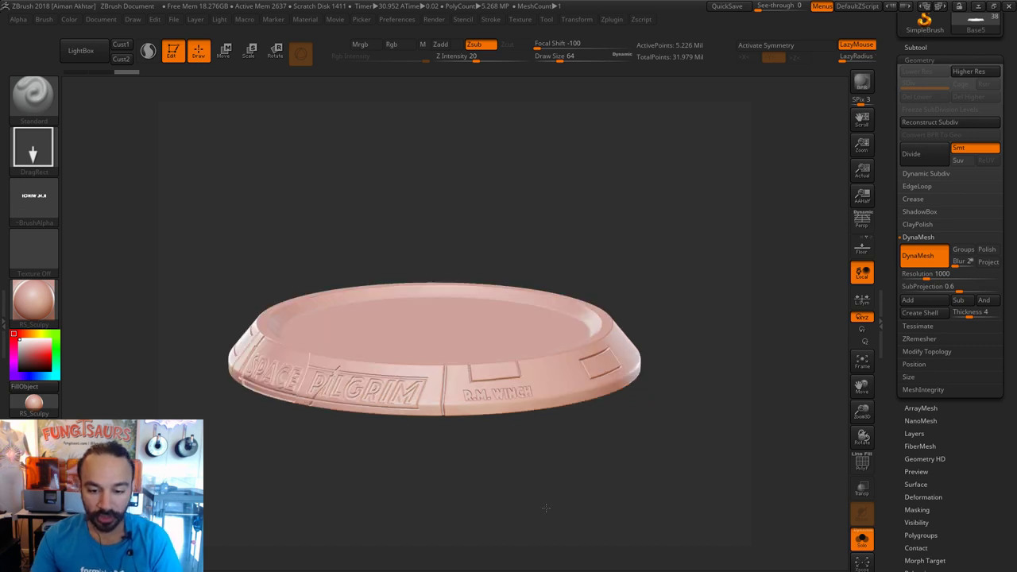
pyautogui.press('s')
pyautogui.moveTo(520, 389); pyautogui.dragTo(528, 389)
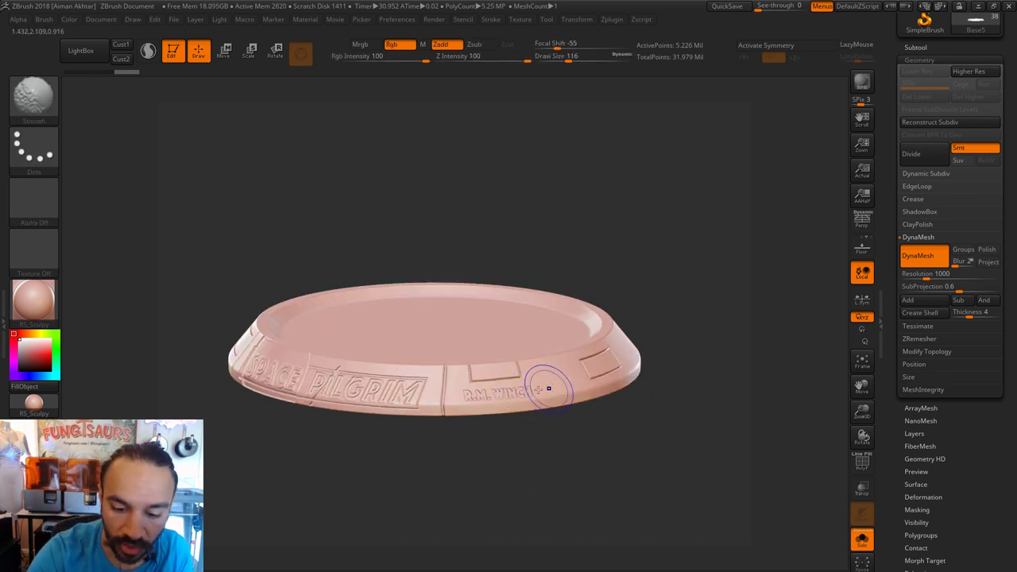
pyautogui.keyDown('shift'); pyautogui.click(546, 385); pyautogui.keyUp('shift')
pyautogui.moveTo(541, 441)
pyautogui.keyDown('alt'); pyautogui.mouseDown()
pyautogui.moveTo(590, 470)
pyautogui.moveTo(562, 439)
pyautogui.mouseUp(); pyautogui.keyUp('alt')
pyautogui.keyDown('shift'); pyautogui.moveTo(533, 386); pyautogui.dragTo(442, 395); pyautogui.keyUp('shift')
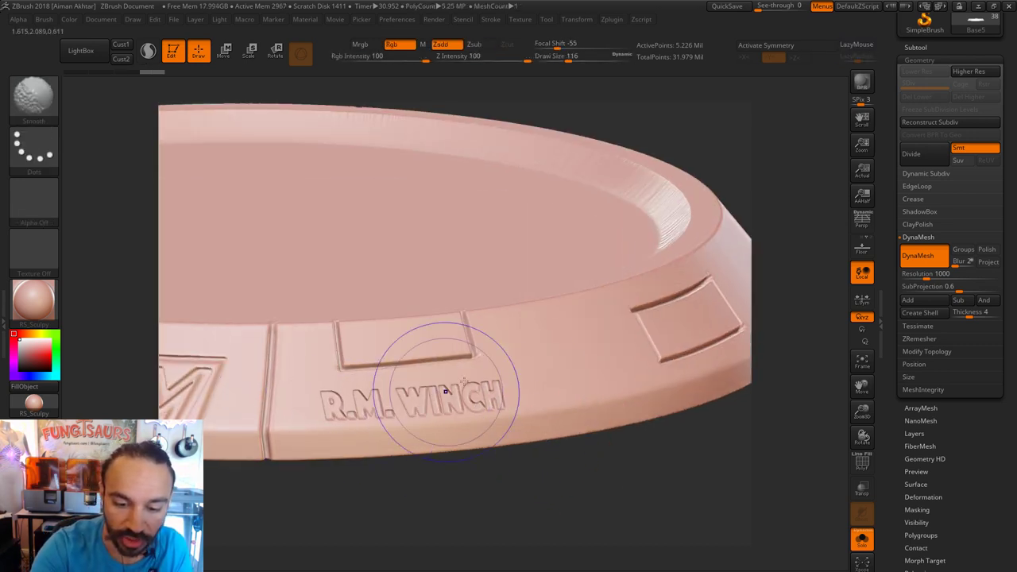
pyautogui.press('s')
pyautogui.moveTo(485, 357); pyautogui.dragTo(469, 354)
pyautogui.press('s')
pyautogui.moveTo(355, 389); pyautogui.dragTo(362, 389)
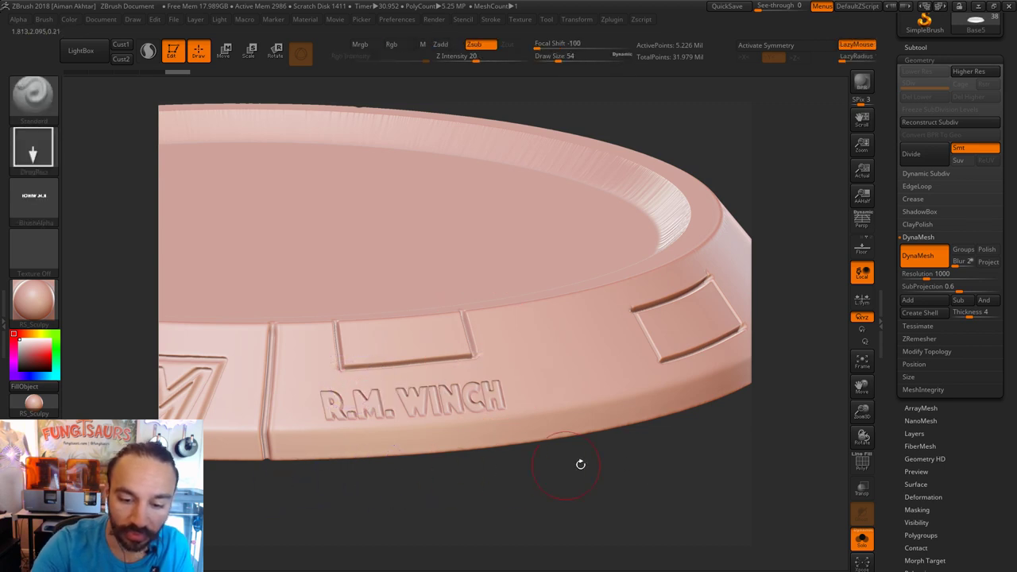
# Reduce the draw size to 11 and smooth the lower right corner of the panel above the author's name.
pyautogui.keyDown('alt'); pyautogui.moveTo(647, 467); pyautogui.dragTo(486, 472); pyautogui.keyUp('alt')
pyautogui.moveTo(653, 424); pyautogui.dragTo(692, 459)
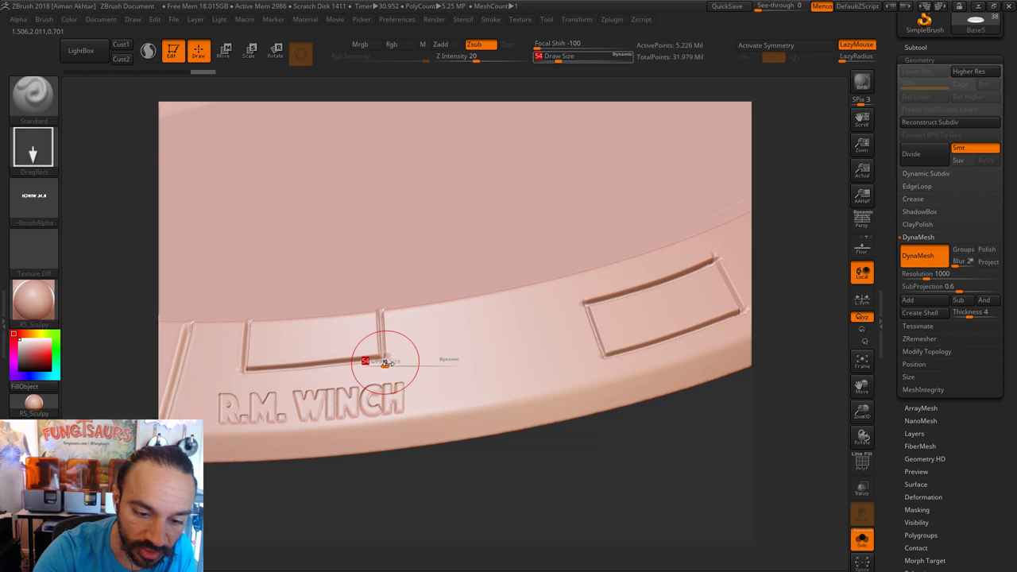
pyautogui.moveTo(381, 357)
pyautogui.mouseDown()
pyautogui.moveTo(370, 363)
pyautogui.moveTo(392, 354)
pyautogui.mouseUp()
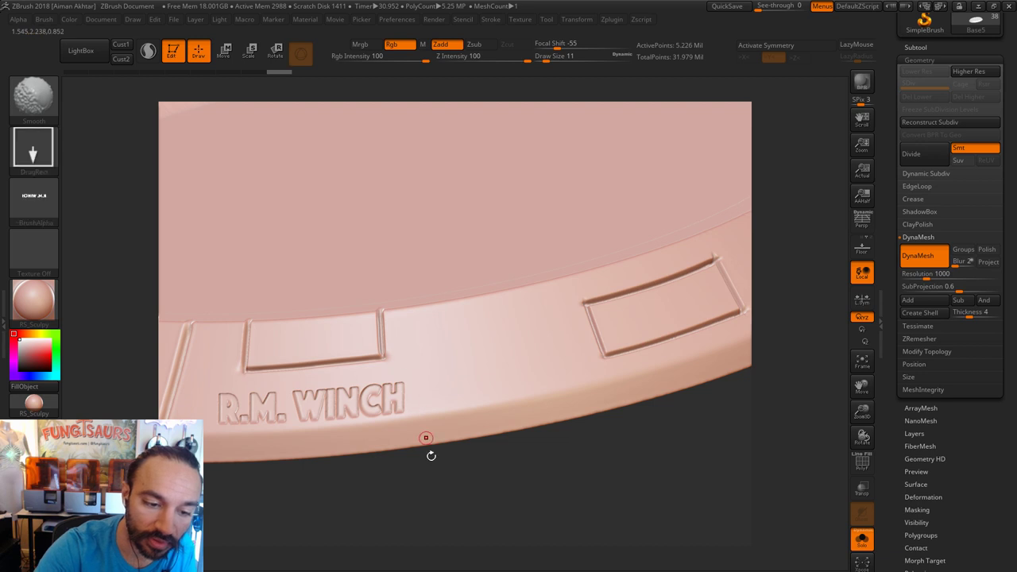
# Switch to the DamStandard brush and recut the lower corners and side grooves of the rectangular panel above the name.
pyautogui.moveTo(432, 454); pyautogui.dragTo(439, 503)
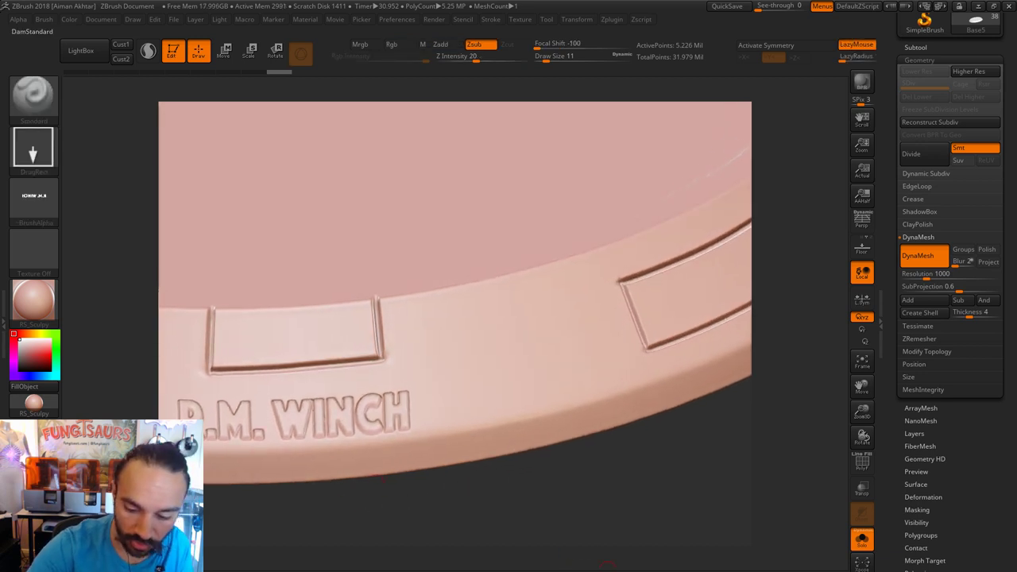
pyautogui.click(606, 569)
pyautogui.press('s')
pyautogui.moveTo(381, 361)
pyautogui.mouseDown()
pyautogui.moveTo(389, 363)
pyautogui.moveTo(379, 339)
pyautogui.moveTo(386, 356)
pyautogui.mouseUp()
pyautogui.press('s')
pyautogui.moveTo(380, 359); pyautogui.dragTo(378, 349)
pyautogui.moveTo(473, 510); pyautogui.dragTo(508, 510)
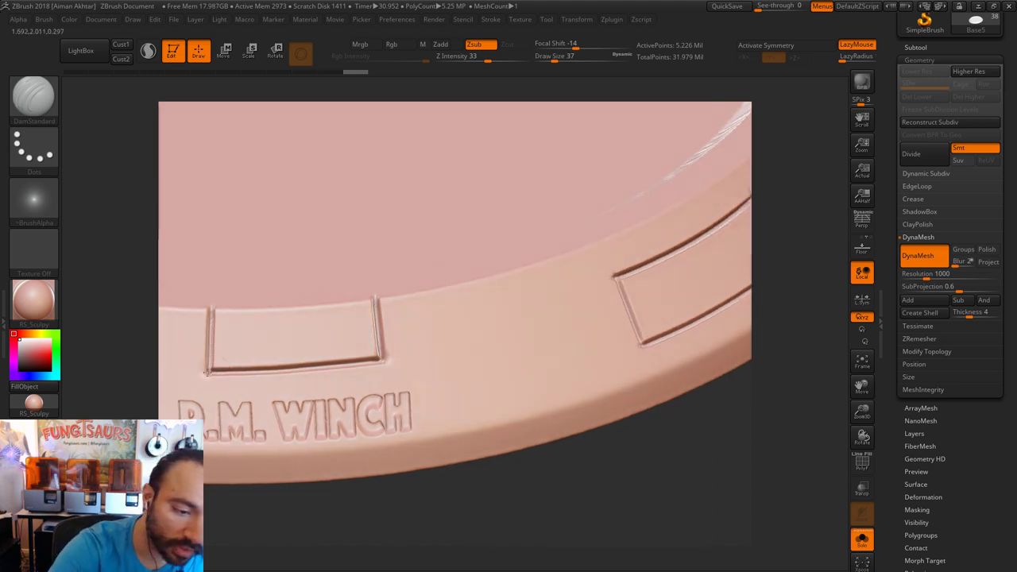
pyautogui.moveTo(209, 373); pyautogui.dragTo(209, 311)
# Try extending the panel's left groove up over the rim edge with the DamStandard brush at draw size 22, and undo the stroke.
pyautogui.moveTo(494, 504)
pyautogui.mouseDown()
pyautogui.moveTo(495, 533)
pyautogui.moveTo(478, 486)
pyautogui.mouseUp()
pyautogui.keyDown('alt'); pyautogui.moveTo(484, 439); pyautogui.dragTo(548, 501); pyautogui.keyUp('alt')
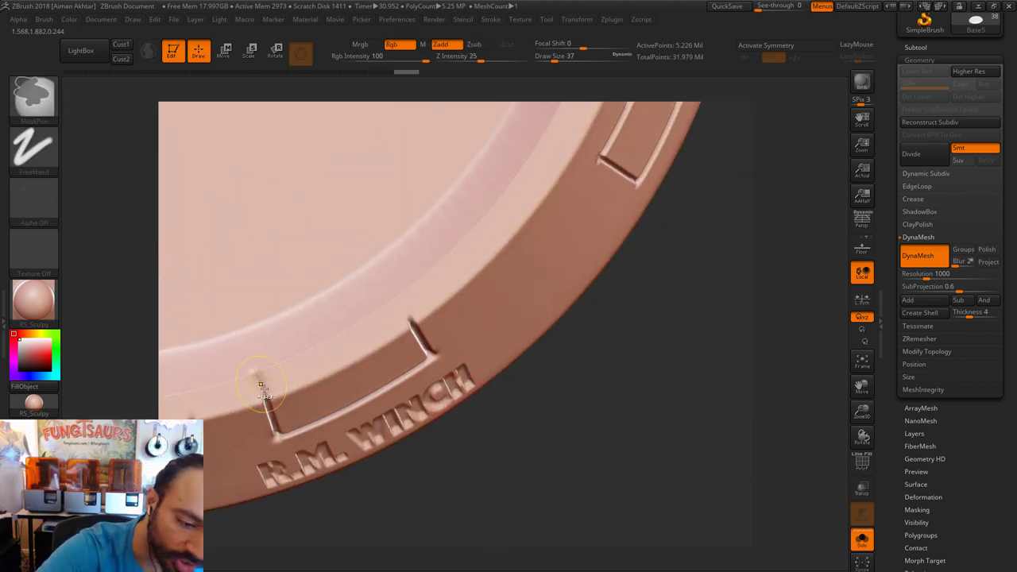
pyautogui.press('s')
pyautogui.moveTo(265, 381); pyautogui.dragTo(260, 381)
pyautogui.hotkey('ctrl', 'z')
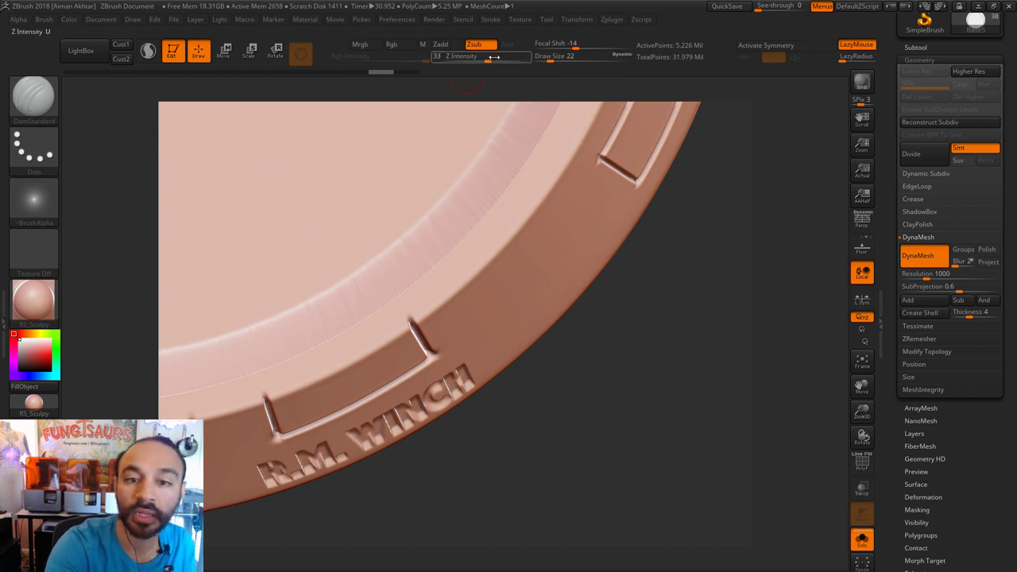
# Set the DamStandard brush to Z intensity 39, focal shift 0 and draw size 9.
pyautogui.moveTo(486, 57); pyautogui.dragTo(471, 56)
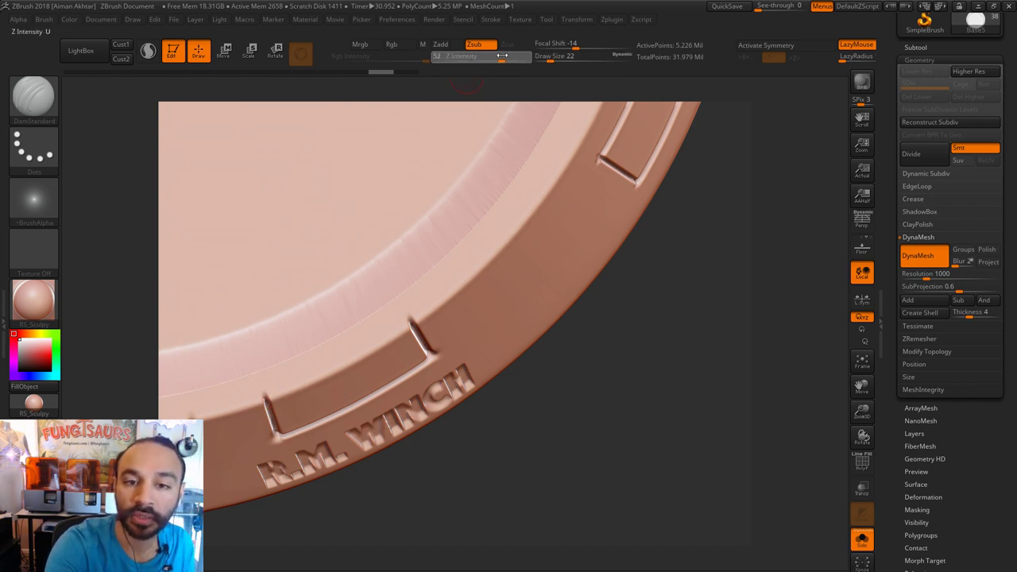
pyautogui.moveTo(499, 55); pyautogui.dragTo(491, 57)
pyautogui.moveTo(574, 44); pyautogui.dragTo(583, 44)
pyautogui.press('s')
pyautogui.moveTo(264, 401)
pyautogui.mouseDown()
pyautogui.moveTo(261, 382)
pyautogui.moveTo(256, 389)
pyautogui.mouseUp()
pyautogui.press('s')
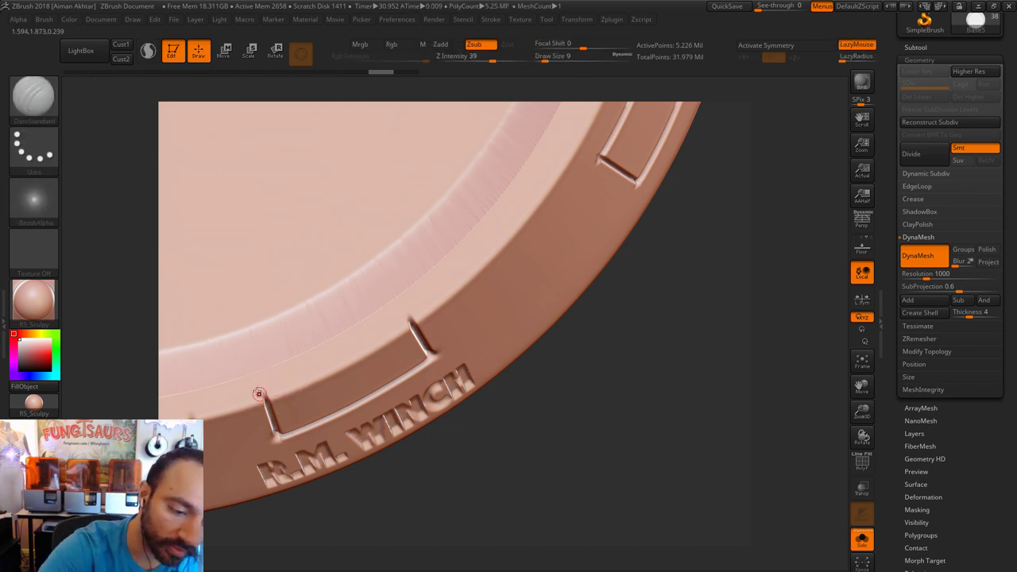
# Give the DamStandard brush a fuller, solid round alpha and raise its Z intensity to 69.
pyautogui.click(38, 201)
pyautogui.click(99, 355)
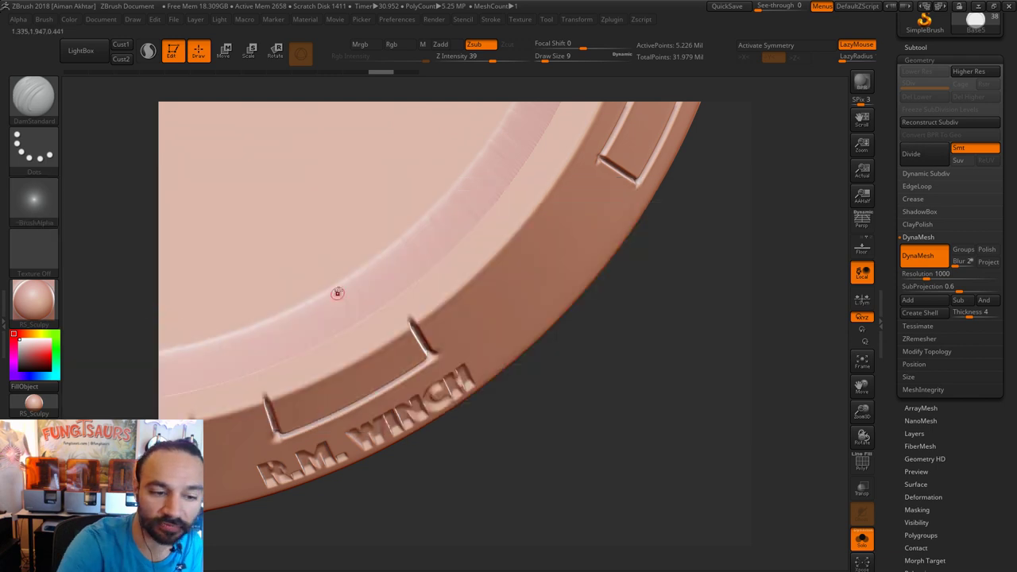
pyautogui.click(37, 200)
pyautogui.click(404, 251)
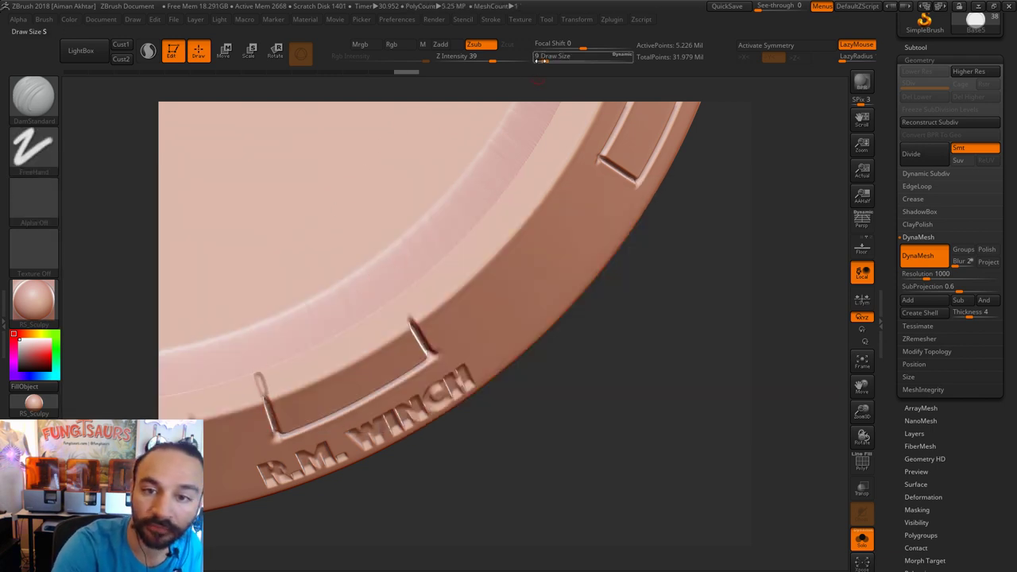
pyautogui.moveTo(486, 57); pyautogui.dragTo(513, 57)
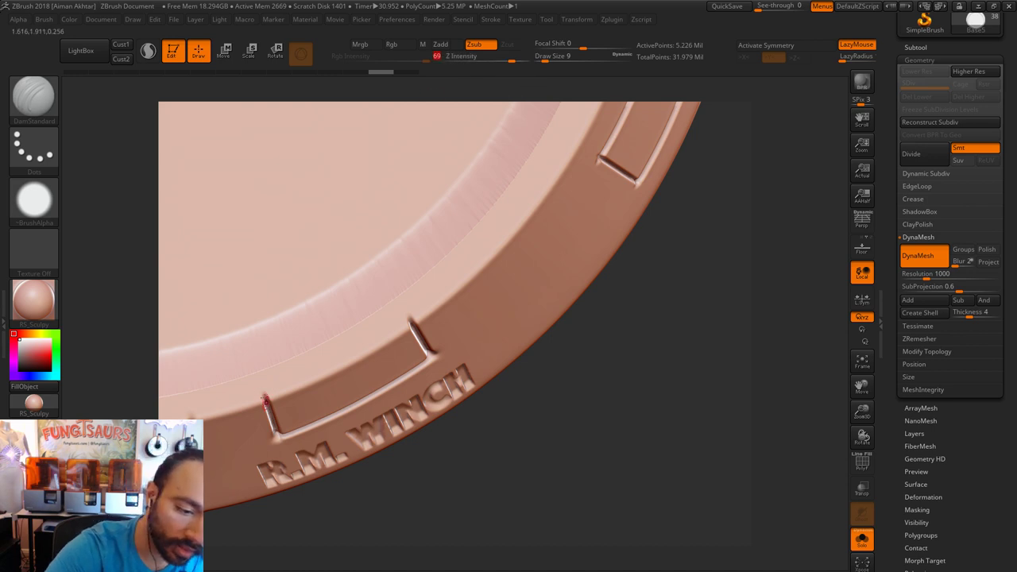
# Undo a test cut on the panel's left groove, and set the brush to Z intensity 97 and draw size 9.
pyautogui.moveTo(265, 399)
pyautogui.mouseDown()
pyautogui.moveTo(258, 373)
pyautogui.moveTo(263, 396)
pyautogui.mouseUp()
pyautogui.hotkey('ctrl', 'z')
pyautogui.press('s')
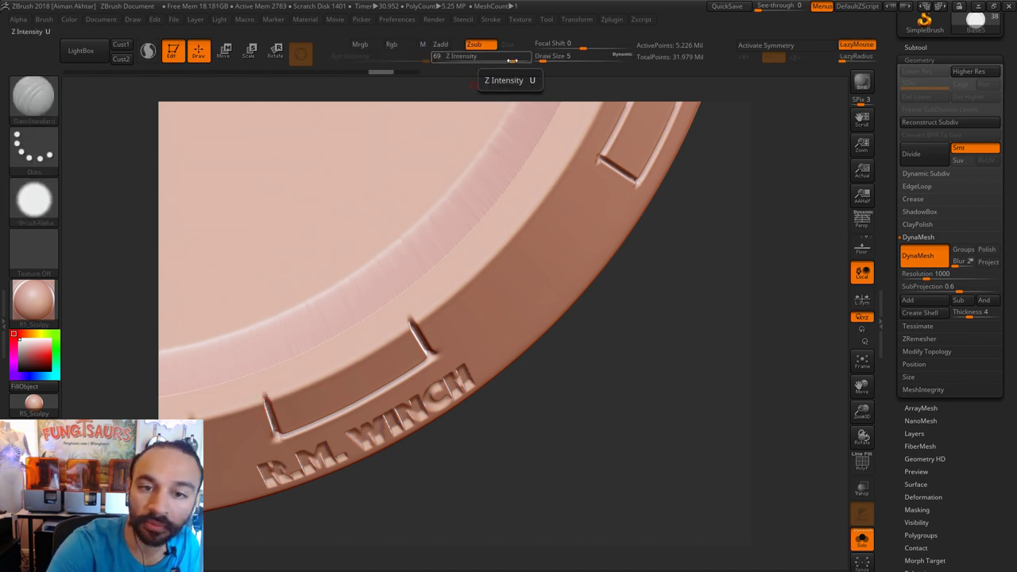
pyautogui.moveTo(512, 60); pyautogui.dragTo(526, 60)
pyautogui.press('s')
pyautogui.moveTo(260, 394); pyautogui.dragTo(264, 395)
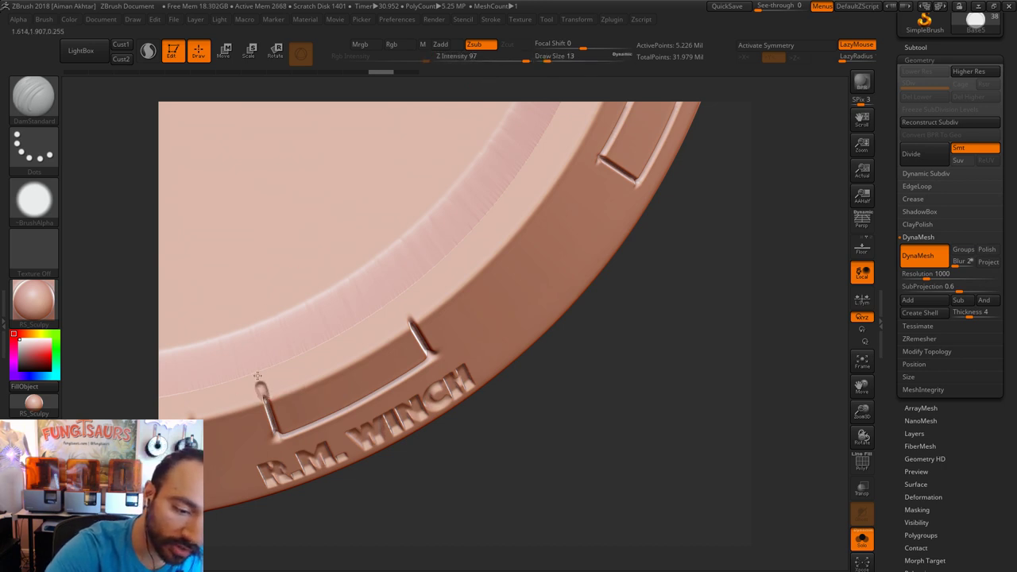
pyautogui.write('s9')
pyautogui.press('Return')
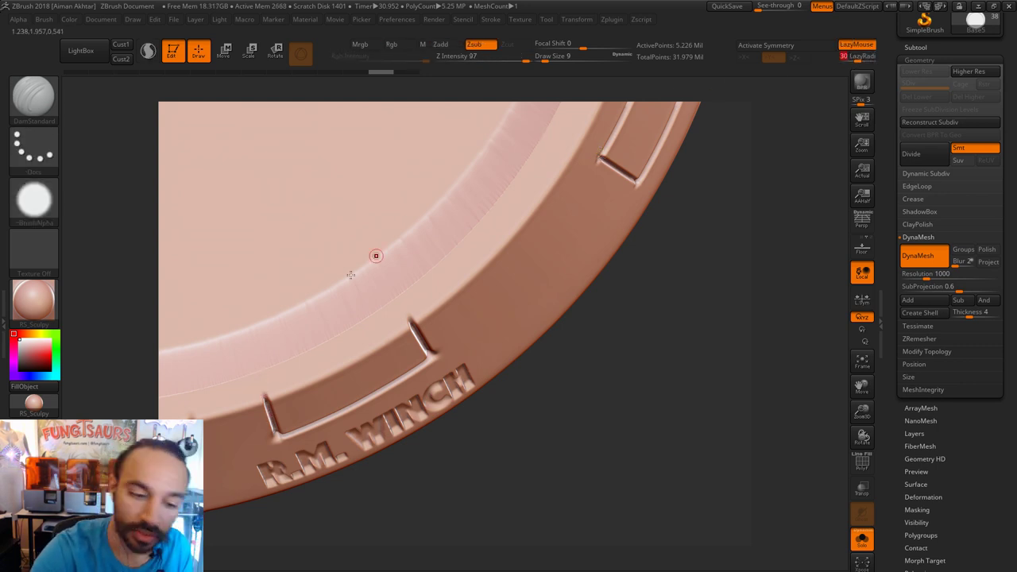
# Extend the panel's left groove up over the rim edge with lazy radius 30, undoing and recutting the rough strokes.
pyautogui.moveTo(253, 358); pyautogui.dragTo(249, 351)
pyautogui.hotkey('ctrl', 'z')
pyautogui.hotkey('ctrl', 'z')
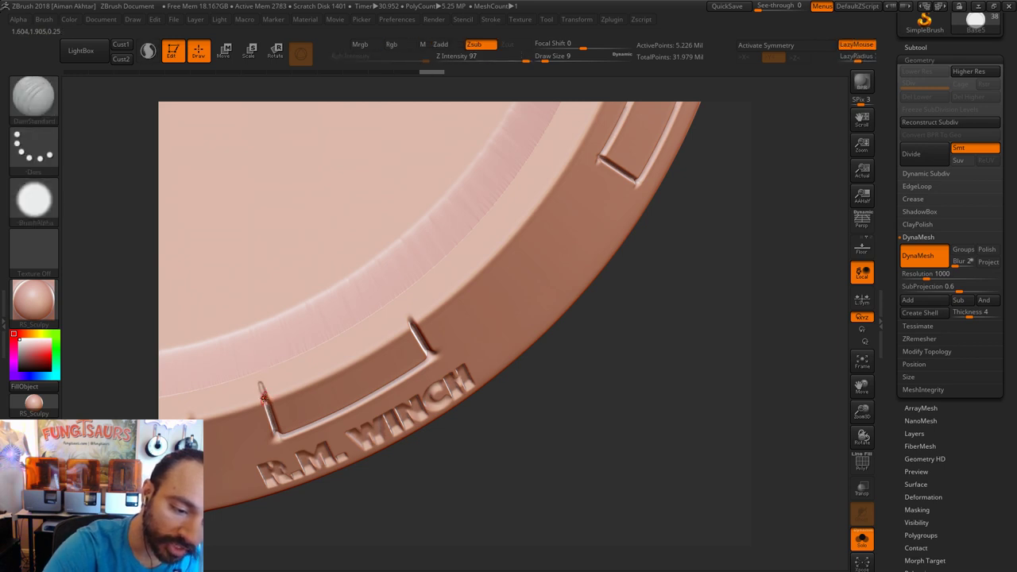
pyautogui.moveTo(269, 406); pyautogui.dragTo(263, 392)
pyautogui.hotkey('ctrl', 'z')
pyautogui.moveTo(251, 355); pyautogui.dragTo(265, 403)
pyautogui.hotkey('ctrl', 'z')
# Extend the panel's right groove over the rim edge and try the same on the neighbouring groove, undoing the unwanted strokes.
pyautogui.moveTo(417, 332)
pyautogui.mouseDown()
pyautogui.moveTo(384, 280)
pyautogui.moveTo(411, 324)
pyautogui.mouseUp()
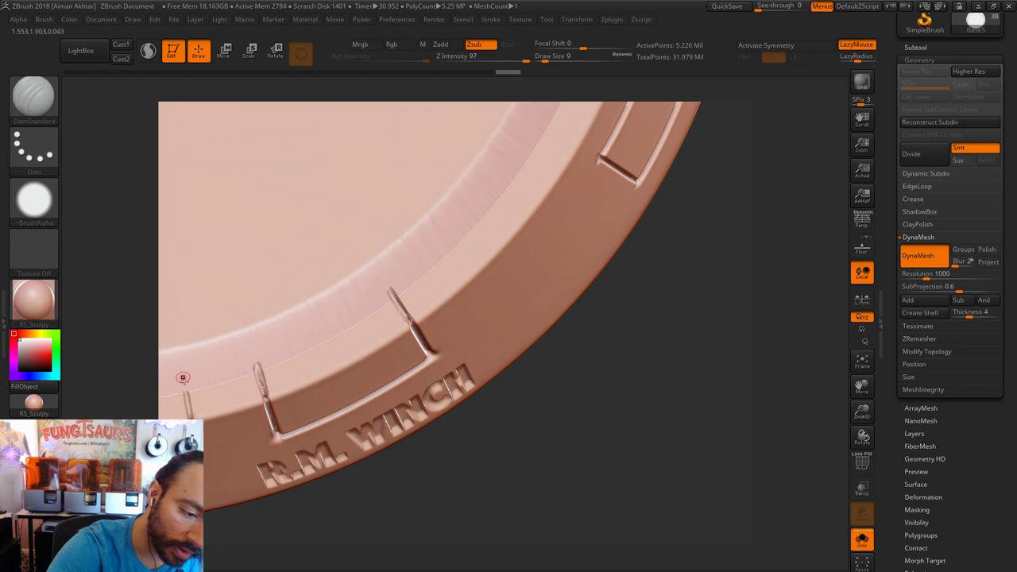
pyautogui.moveTo(187, 391); pyautogui.dragTo(185, 372)
pyautogui.hotkey('ctrl', 'z')
pyautogui.hotkey('ctrl', 'z')
# Smooth the overshooting corners along both short end grooves of the next rectangular panel on the rim.
pyautogui.moveTo(661, 349); pyautogui.dragTo(575, 369)
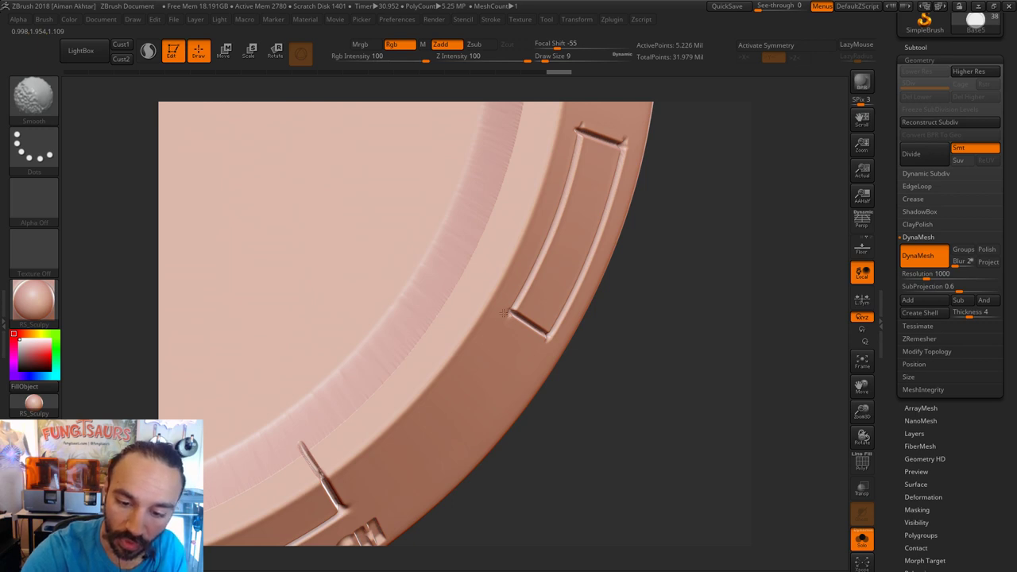
pyautogui.moveTo(505, 313)
pyautogui.keyDown('shift'); pyautogui.mouseDown()
pyautogui.moveTo(543, 344)
pyautogui.moveTo(551, 337)
pyautogui.mouseUp(); pyautogui.keyUp('shift')
pyautogui.keyDown('alt'); pyautogui.moveTo(614, 405); pyautogui.dragTo(562, 518); pyautogui.keyUp('alt')
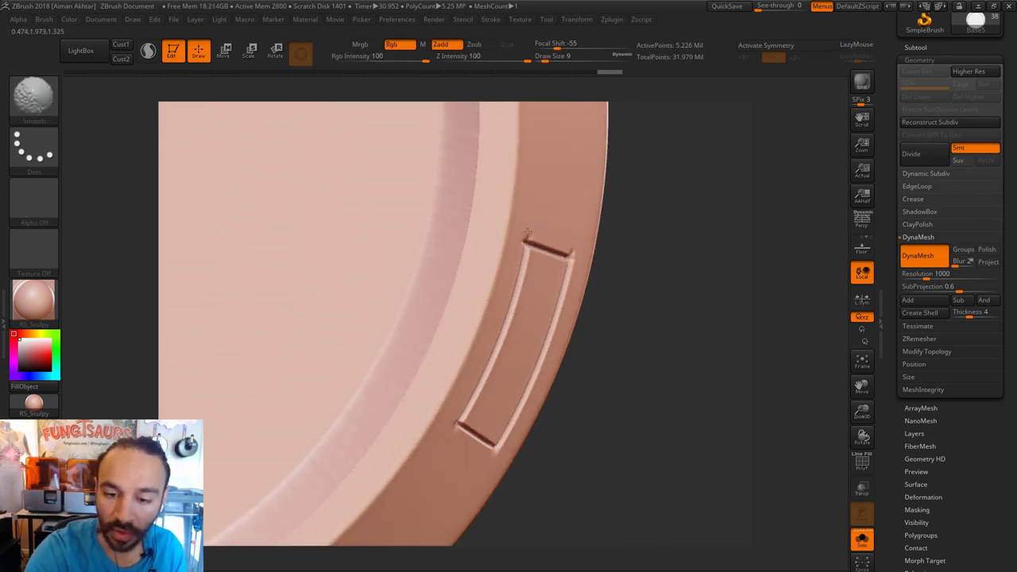
pyautogui.keyDown('shift'); pyautogui.moveTo(520, 237); pyautogui.dragTo(576, 248); pyautogui.keyUp('shift')
# Extend the full-width radial groove across the inner rim edge with DamStandard, and smooth the short side groove of the adjoining panel.
pyautogui.keyDown('alt'); pyautogui.moveTo(630, 180); pyautogui.dragTo(606, 494); pyautogui.keyUp('alt')
pyautogui.keyDown('alt'); pyautogui.moveTo(589, 181); pyautogui.dragTo(711, 445); pyautogui.keyUp('alt')
pyautogui.moveTo(548, 192)
pyautogui.mouseDown()
pyautogui.moveTo(509, 199)
pyautogui.moveTo(431, 185)
pyautogui.moveTo(401, 271)
pyautogui.moveTo(422, 330)
pyautogui.mouseUp()
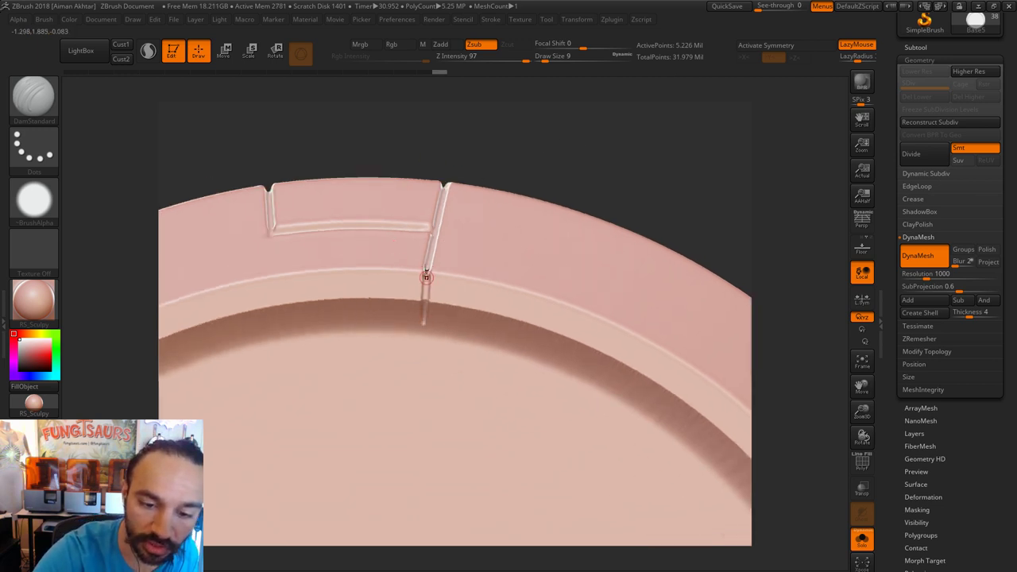
pyautogui.moveTo(427, 274); pyautogui.dragTo(422, 339)
pyautogui.press('shift')
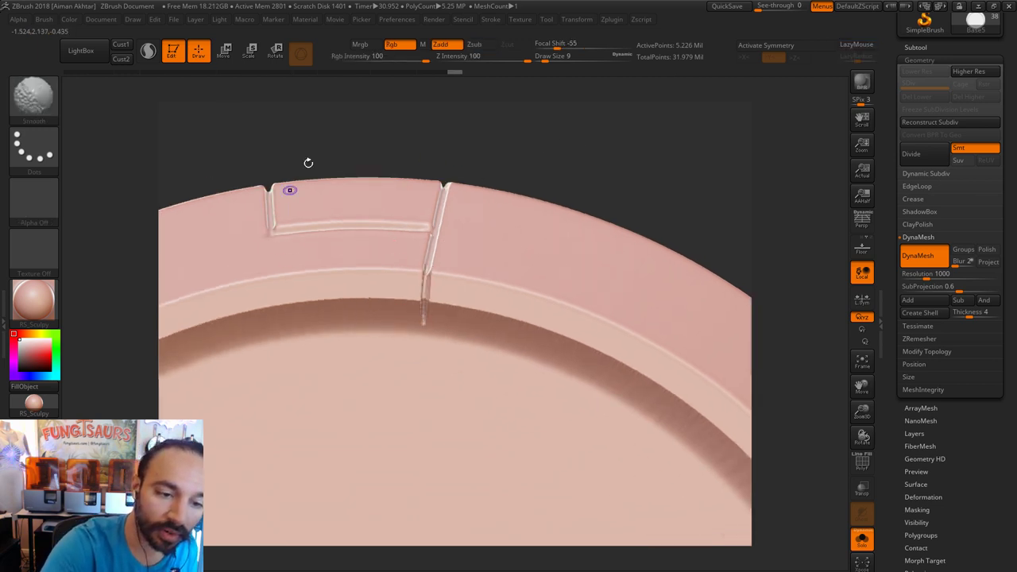
pyautogui.moveTo(270, 228); pyautogui.dragTo(272, 215)
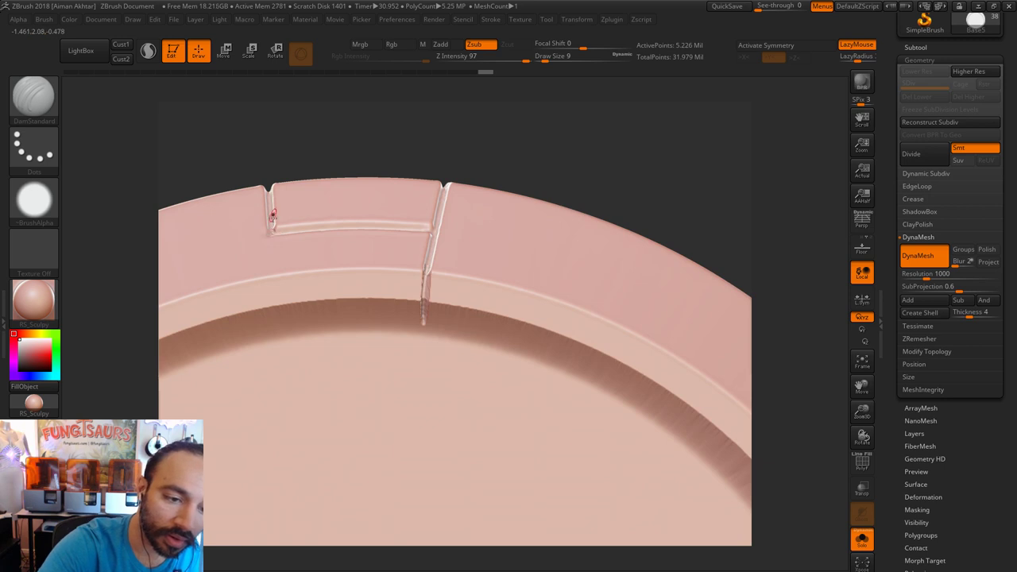
# Cut the radial groove beside the Space Pilgrim logo across the inner rim ledge and smooth where it crosses the edge.
pyautogui.keyDown('alt'); pyautogui.moveTo(290, 140); pyautogui.dragTo(643, 80); pyautogui.keyUp('alt')
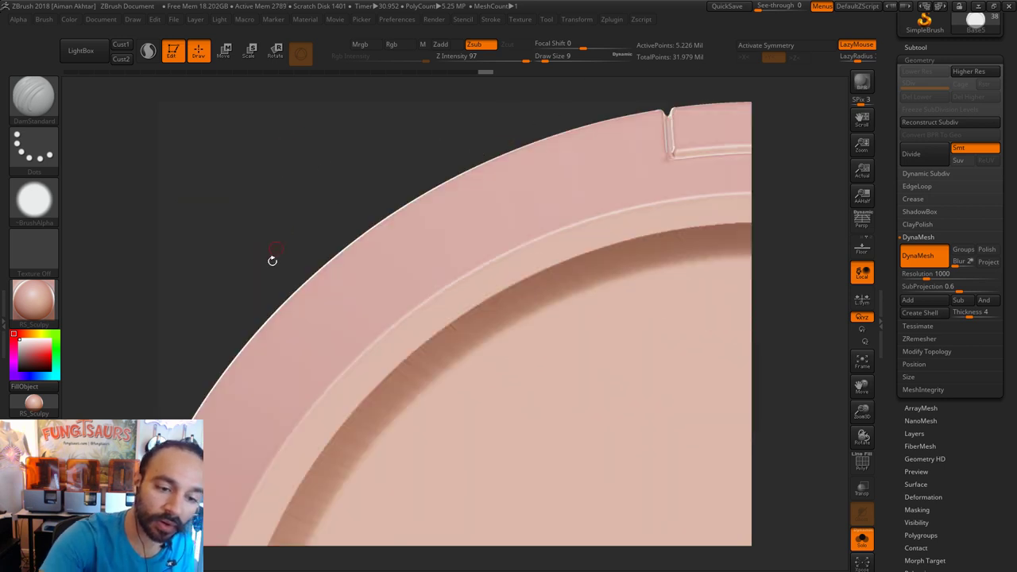
pyautogui.keyDown('alt'); pyautogui.moveTo(272, 262); pyautogui.dragTo(445, 63); pyautogui.keyUp('alt')
pyautogui.keyDown('alt'); pyautogui.moveTo(246, 318); pyautogui.dragTo(265, 85); pyautogui.keyUp('alt')
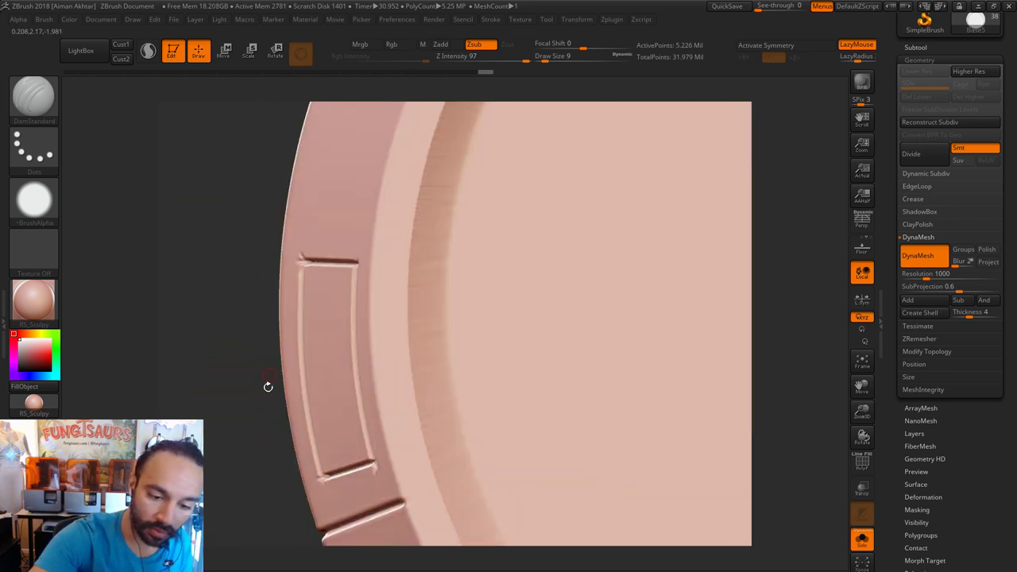
pyautogui.keyDown('alt'); pyautogui.moveTo(264, 503); pyautogui.dragTo(248, 352); pyautogui.keyUp('alt')
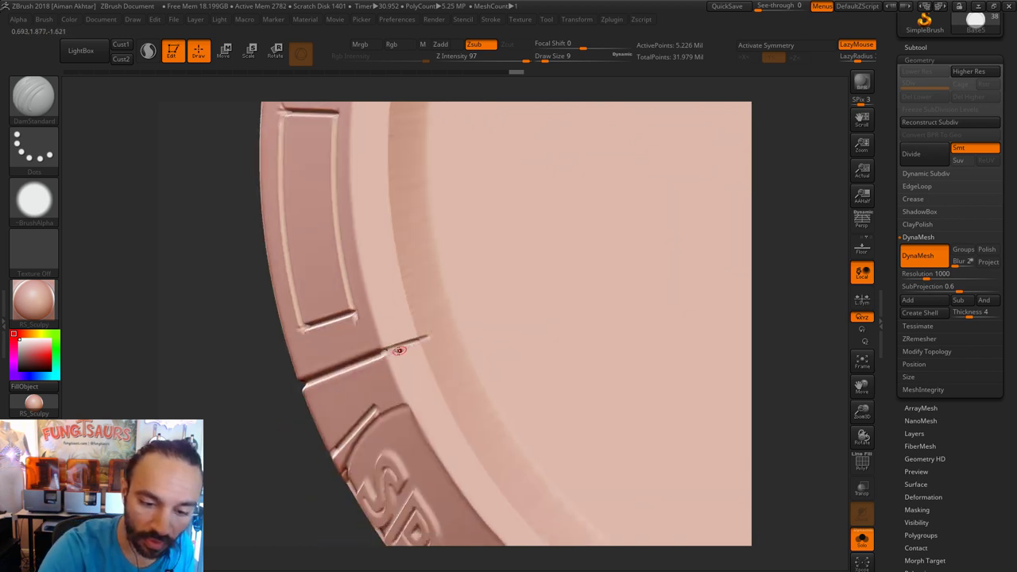
pyautogui.press('shift')
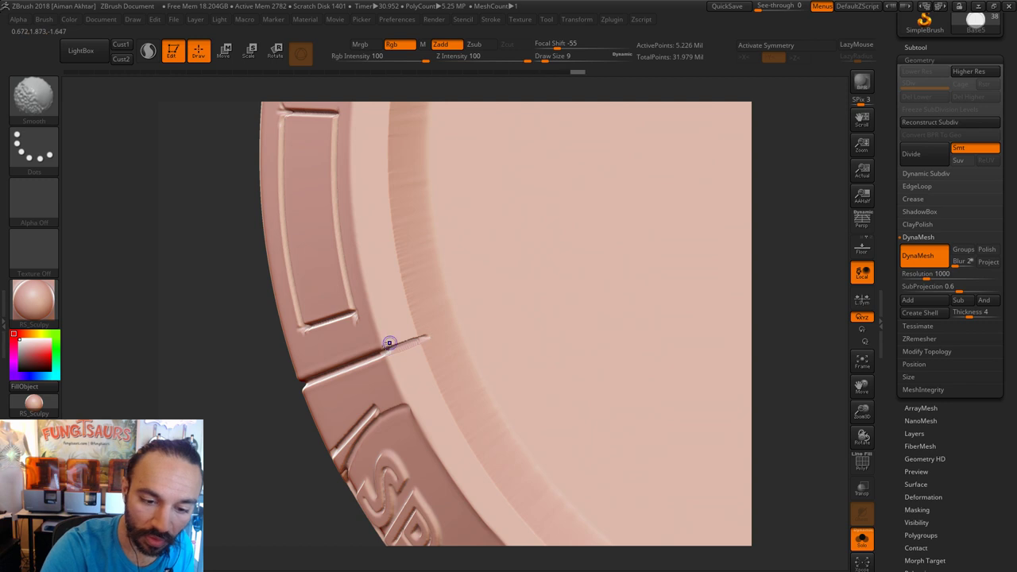
pyautogui.press('s')
pyautogui.click(412, 341)
# Switch to the Clay brush at draw size 17 and fill the overshot groove ends at the rectangular panel's two lower corners.
pyautogui.moveTo(336, 289)
pyautogui.keyDown('alt'); pyautogui.mouseDown(button='right')
pyautogui.moveTo(305, 341)
pyautogui.moveTo(291, 395)
pyautogui.mouseUp(button='right'); pyautogui.keyUp('alt')
pyautogui.press('s')
pyautogui.click(234, 200)
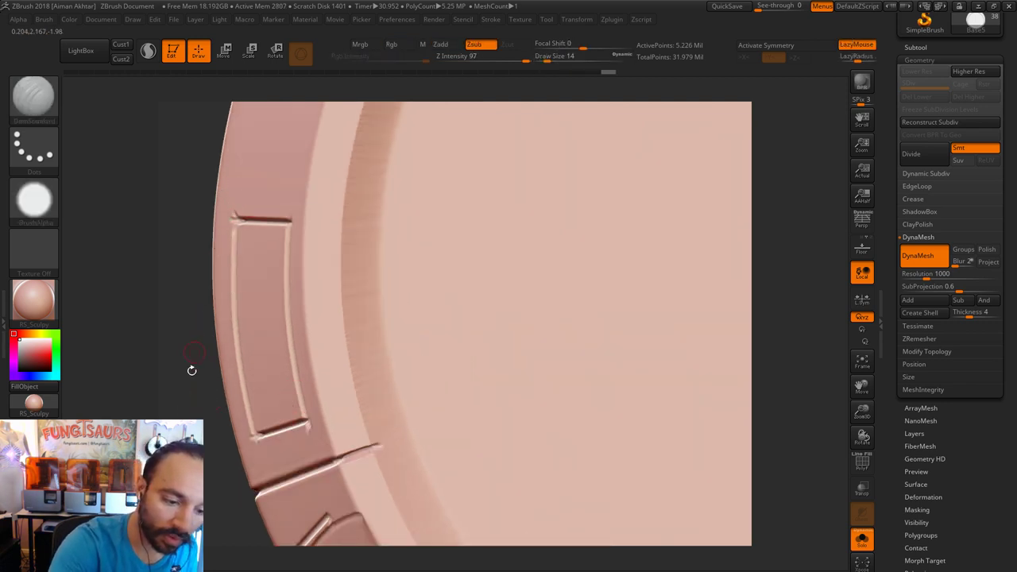
pyautogui.moveTo(190, 371); pyautogui.dragTo(211, 374)
pyautogui.moveTo(211, 374); pyautogui.dragTo(247, 363, button='right')
pyautogui.press('b')
pyautogui.press('c')
pyautogui.press('l')
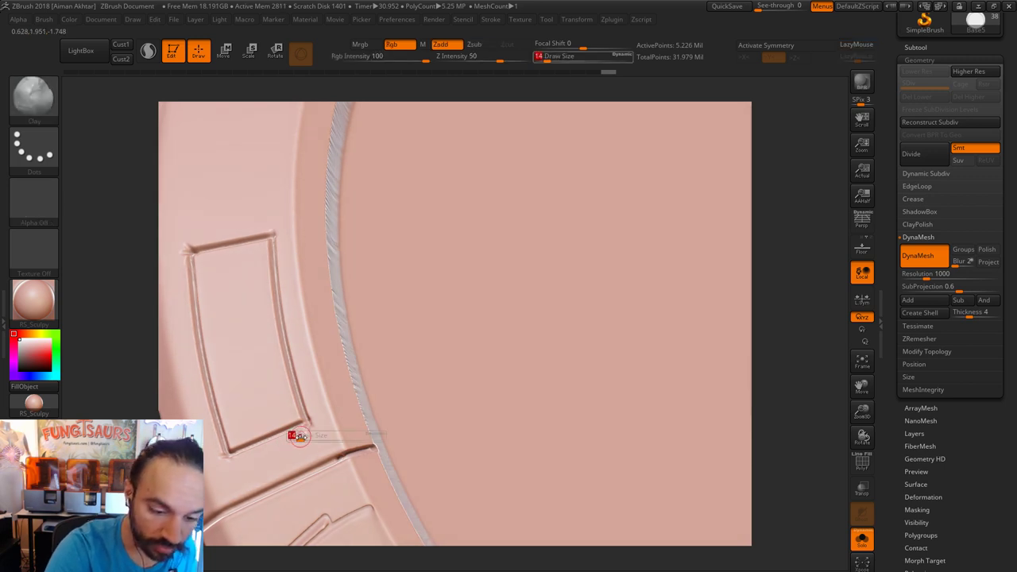
pyautogui.press('s')
pyautogui.click(295, 436)
pyautogui.write('s17')
pyautogui.press('Return')
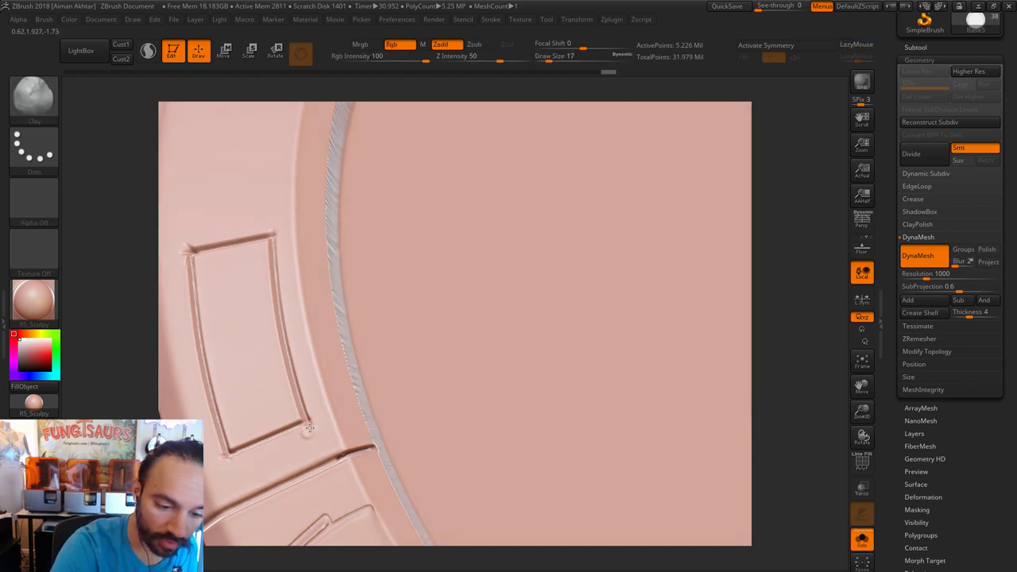
pyautogui.moveTo(310, 428); pyautogui.dragTo(307, 432)
pyautogui.moveTo(233, 460); pyautogui.dragTo(220, 456)
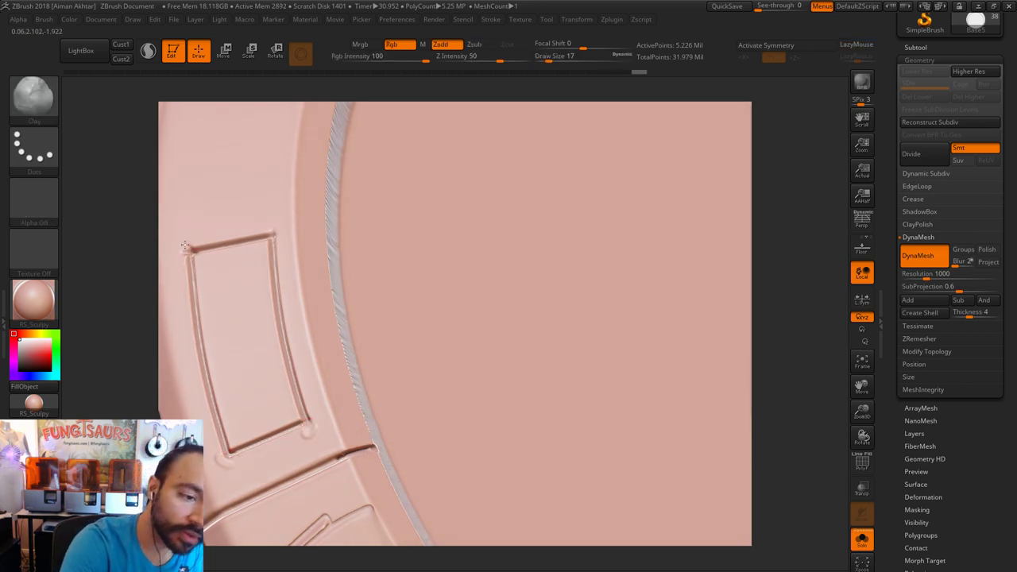
# Fill the overshot groove ends at the panel's upper left corner with Clay and touch up its lower left corner.
pyautogui.moveTo(182, 255); pyautogui.dragTo(190, 242)
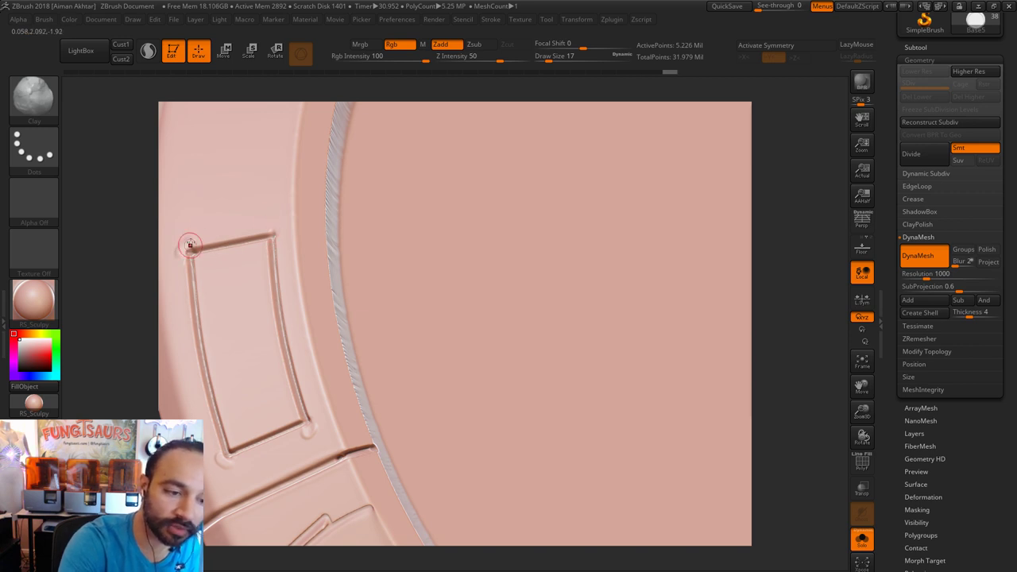
pyautogui.click(230, 455)
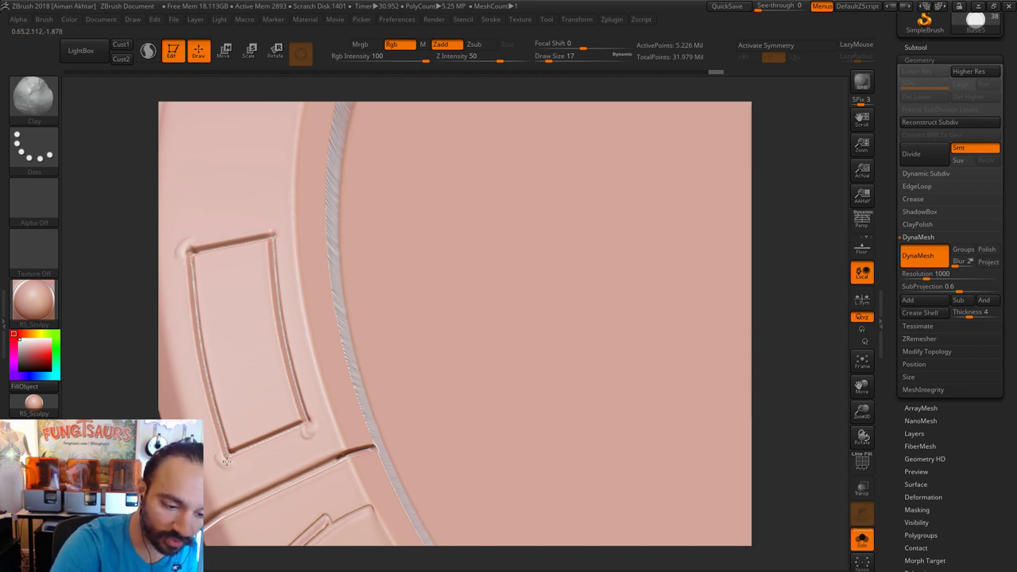
pyautogui.moveTo(226, 461); pyautogui.dragTo(221, 459)
pyautogui.moveTo(187, 244); pyautogui.dragTo(184, 248)
pyautogui.moveTo(183, 248); pyautogui.dragTo(183, 256)
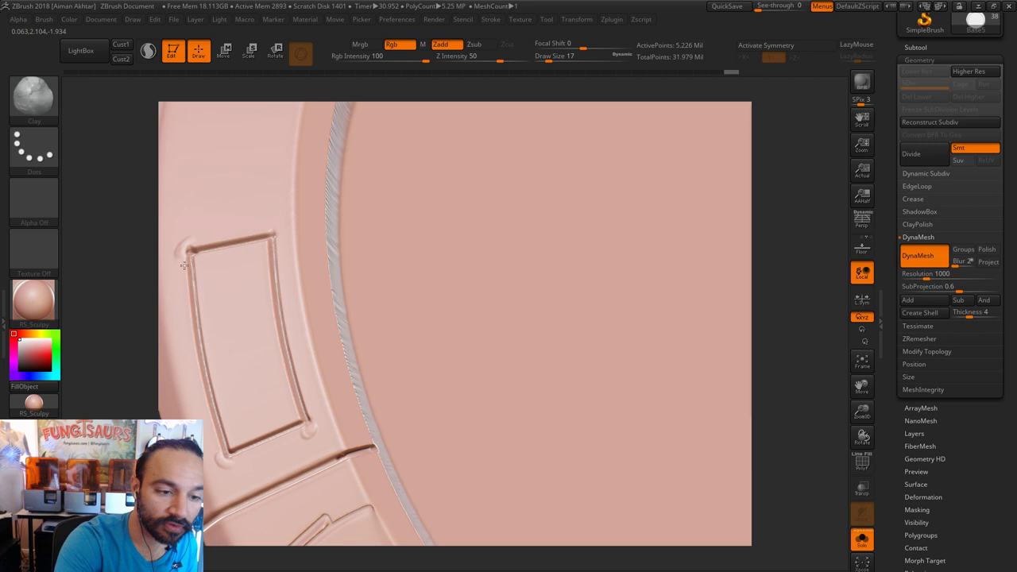
# Switch to the TrimAdaptive brush at draw size 27 and flatten the clay build-up around the panel's corners.
pyautogui.click(42, 106)
pyautogui.press('t')
pyautogui.press('a')
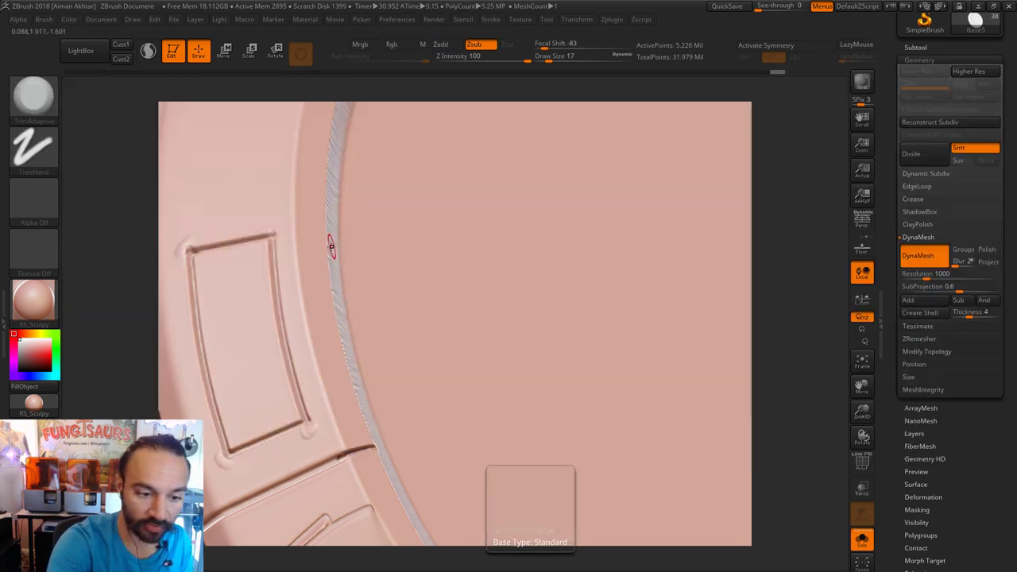
pyautogui.keyDown('alt'); pyautogui.moveTo(258, 479); pyautogui.dragTo(350, 429, button='right'); pyautogui.keyUp('alt')
pyautogui.press('s')
pyautogui.moveTo(310, 408); pyautogui.dragTo(327, 418)
pyautogui.press('s')
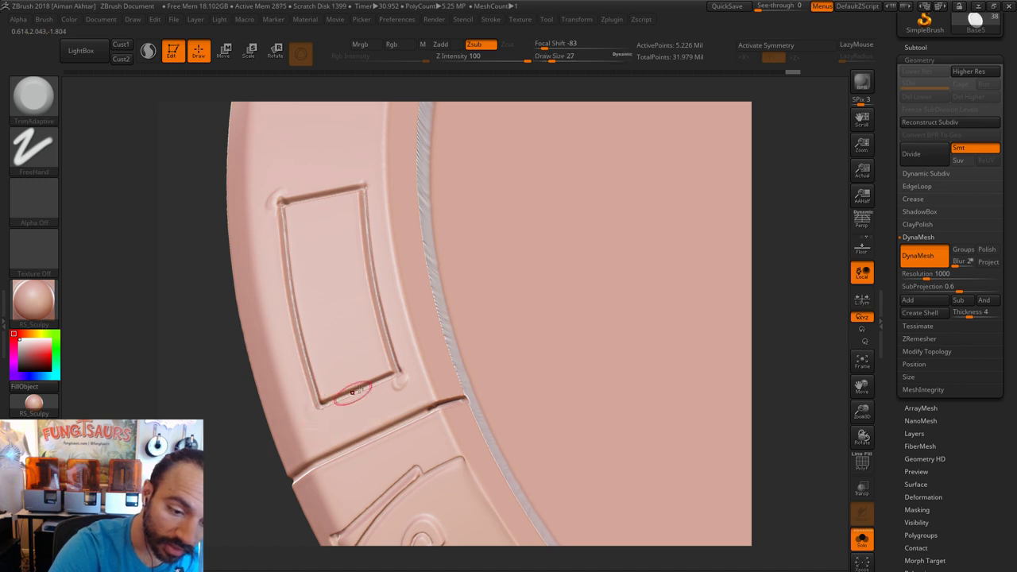
pyautogui.moveTo(407, 390); pyautogui.dragTo(390, 395)
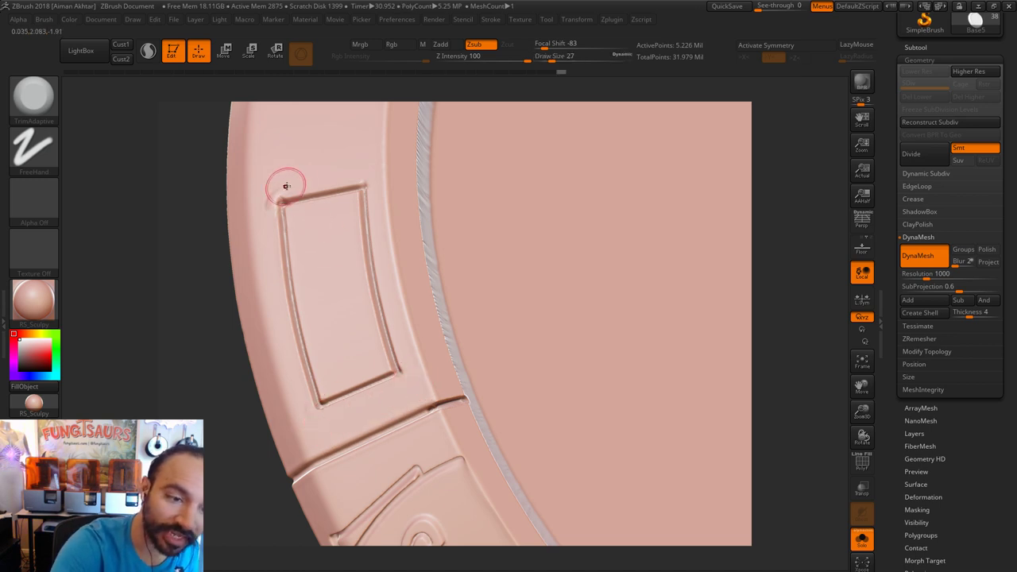
# Smooth the panel's corners and upper groove with the Smooth brush, reducing the draw size to 13.
pyautogui.press('shift')
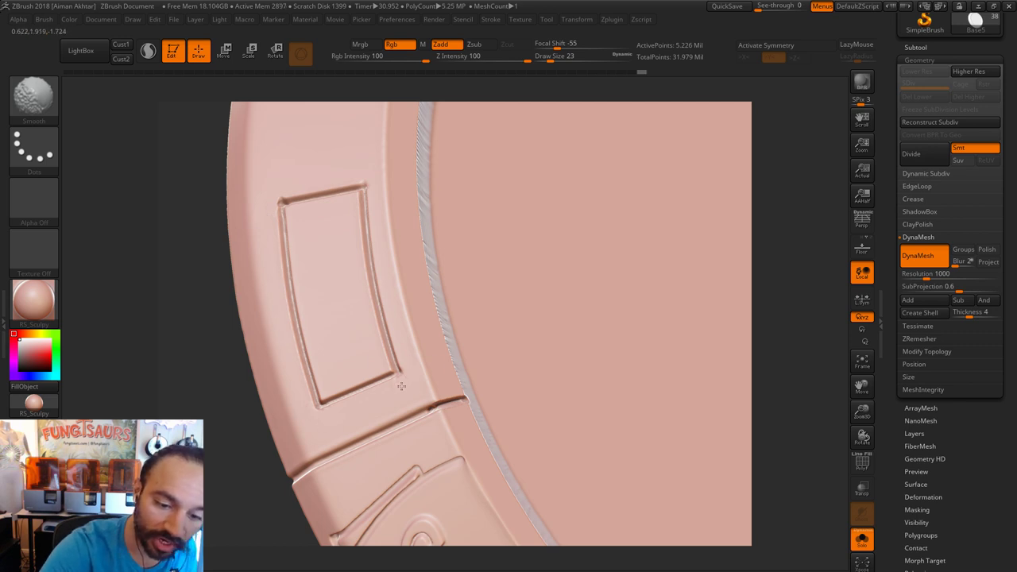
pyautogui.moveTo(193, 383); pyautogui.dragTo(213, 411)
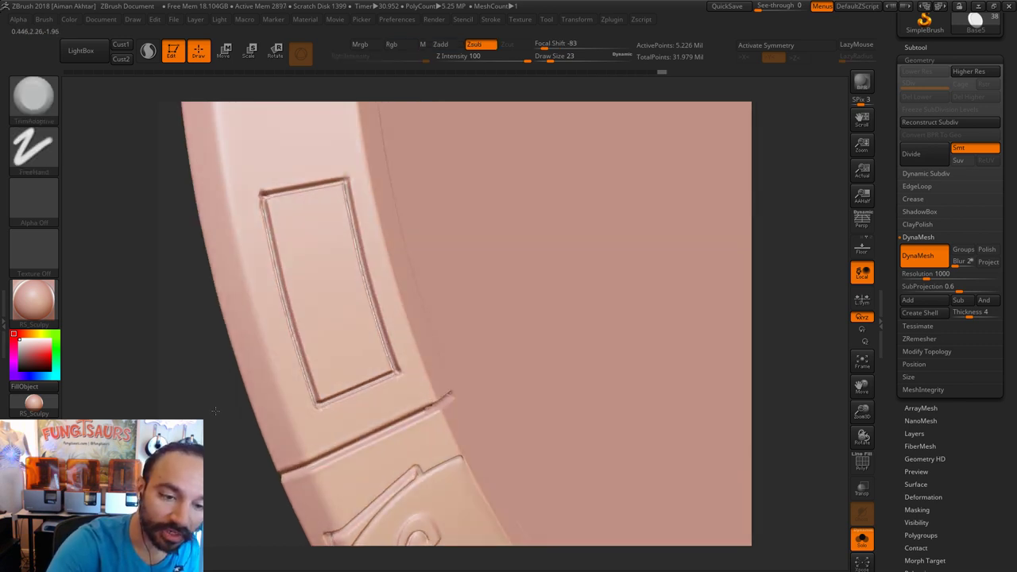
pyautogui.press('s')
pyautogui.moveTo(267, 189); pyautogui.dragTo(264, 188)
pyautogui.press('shift')
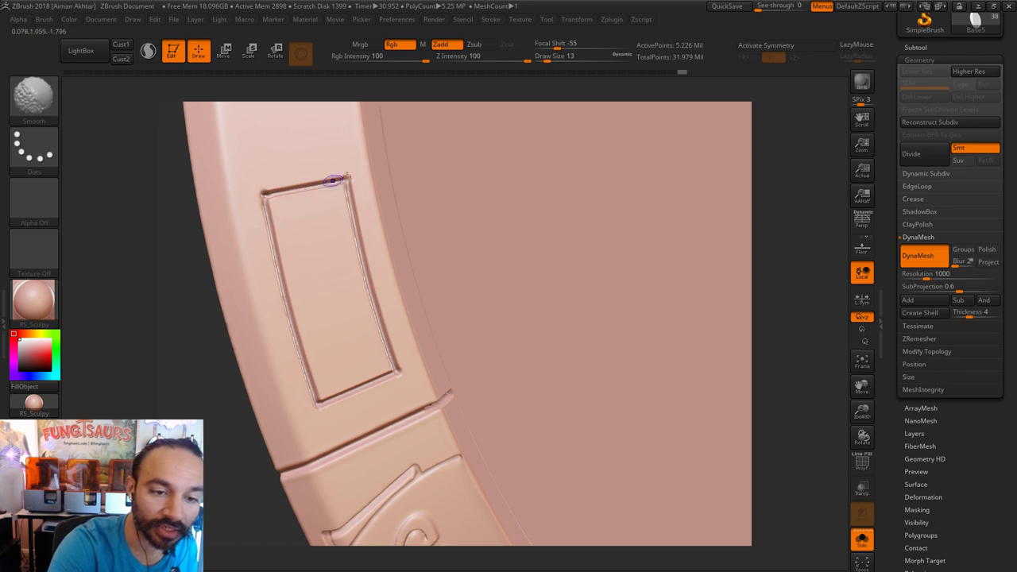
pyautogui.moveTo(398, 374)
pyautogui.keyDown('shift'); pyautogui.mouseDown()
pyautogui.moveTo(357, 402)
pyautogui.moveTo(414, 371)
pyautogui.mouseUp(); pyautogui.keyUp('shift')
pyautogui.keyDown('shift'); pyautogui.moveTo(256, 188); pyautogui.dragTo(350, 169); pyautogui.keyUp('shift')
pyautogui.keyDown('shift'); pyautogui.moveTo(260, 188); pyautogui.dragTo(350, 168); pyautogui.keyUp('shift')
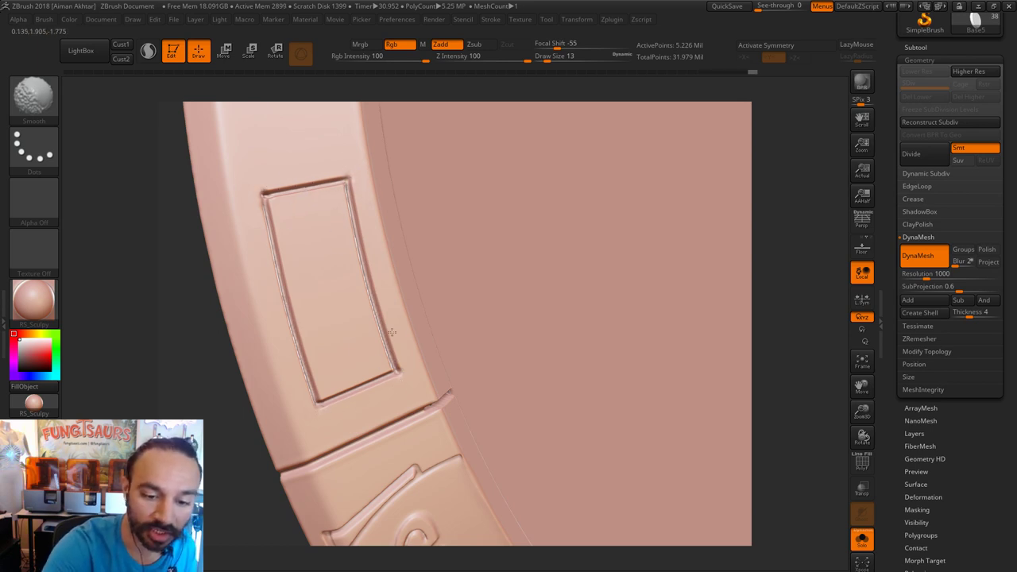
pyautogui.keyDown('shift'); pyautogui.moveTo(325, 407); pyautogui.dragTo(316, 406); pyautogui.keyUp('shift')
# Switch to the DamStandard brush at draw size 11, try recutting the panel's upper left corner, and undo the strokes.
pyautogui.moveTo(281, 422); pyautogui.dragTo(265, 390, button='right')
pyautogui.press('b')
pyautogui.press('d')
pyautogui.press('s')
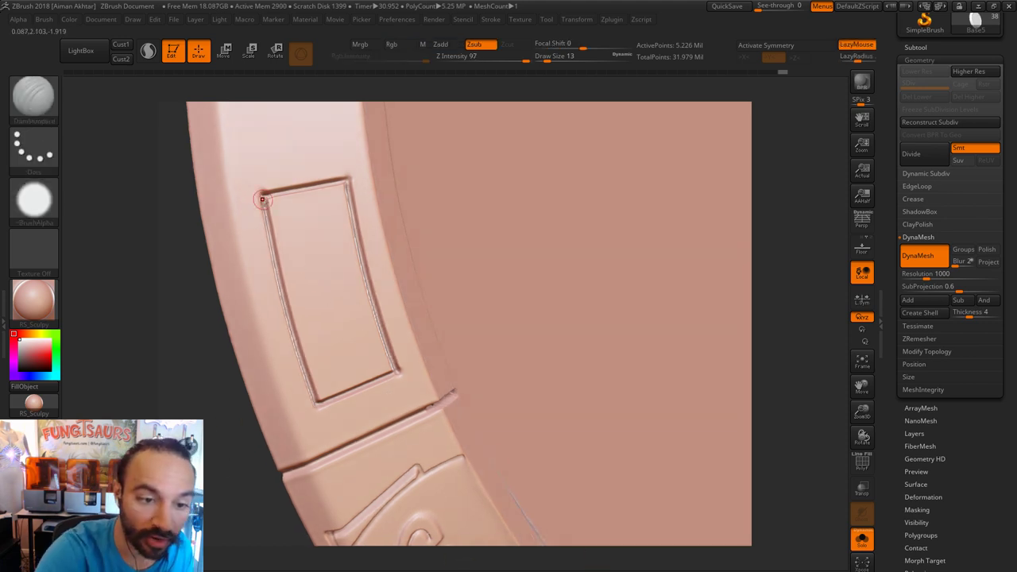
pyautogui.press('s')
pyautogui.click(264, 199)
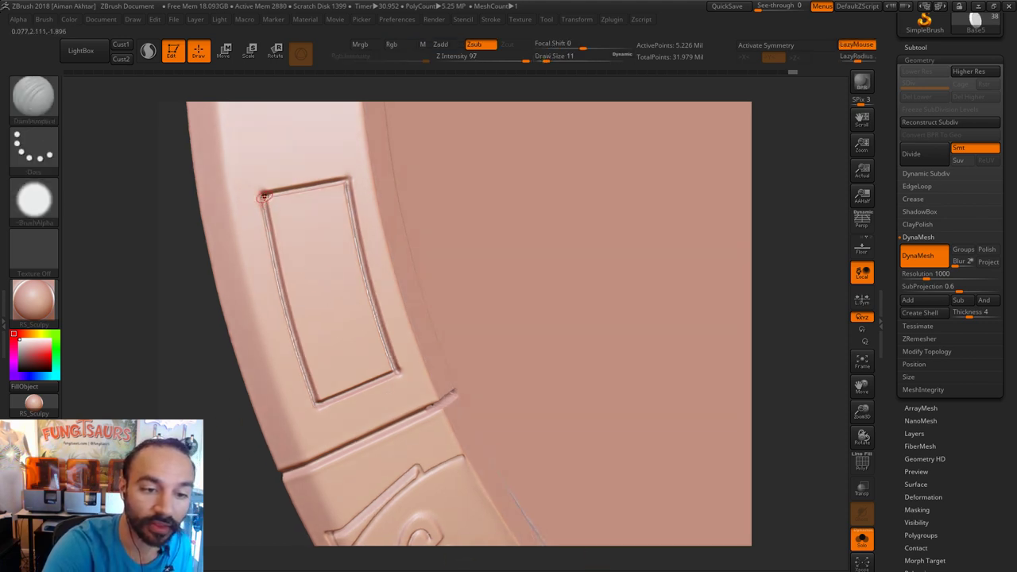
pyautogui.press('ctrl')
pyautogui.hotkey('ctrl', 'z')
pyautogui.hotkey('ctrl', 'z')
# Set DamStandard to draw size 9 and Z Intensity 64, and recut and smooth the panel's upper corners and left groove.
pyautogui.moveTo(200, 299); pyautogui.dragTo(201, 321)
pyautogui.press('ctrl')
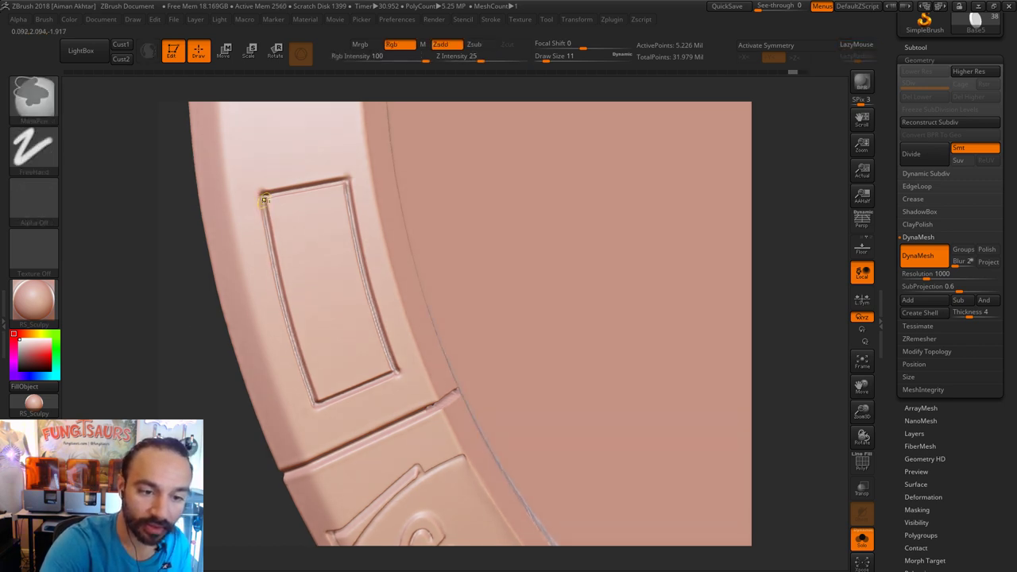
pyautogui.press('[')
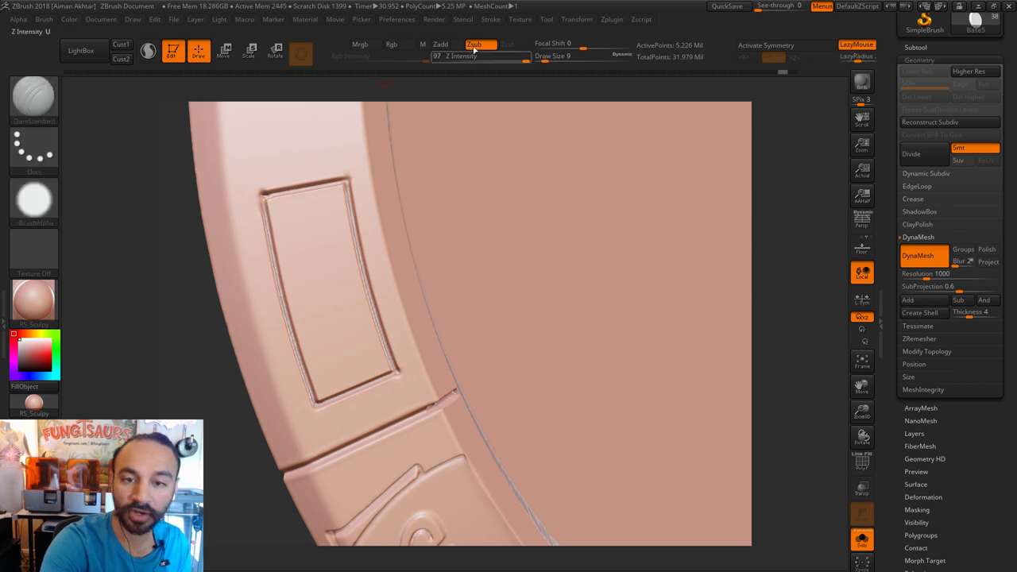
pyautogui.moveTo(524, 57); pyautogui.dragTo(506, 57)
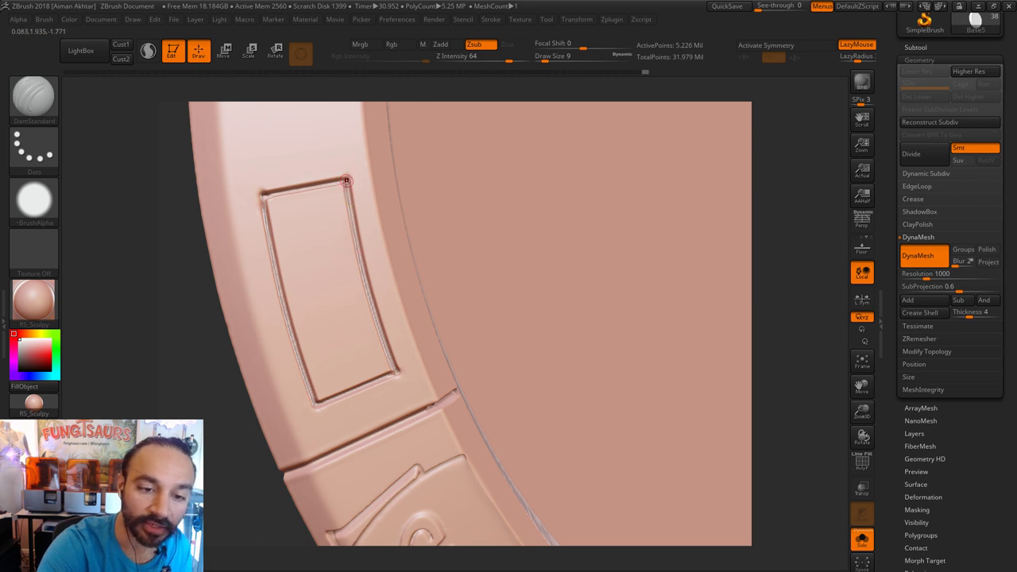
pyautogui.press('shift')
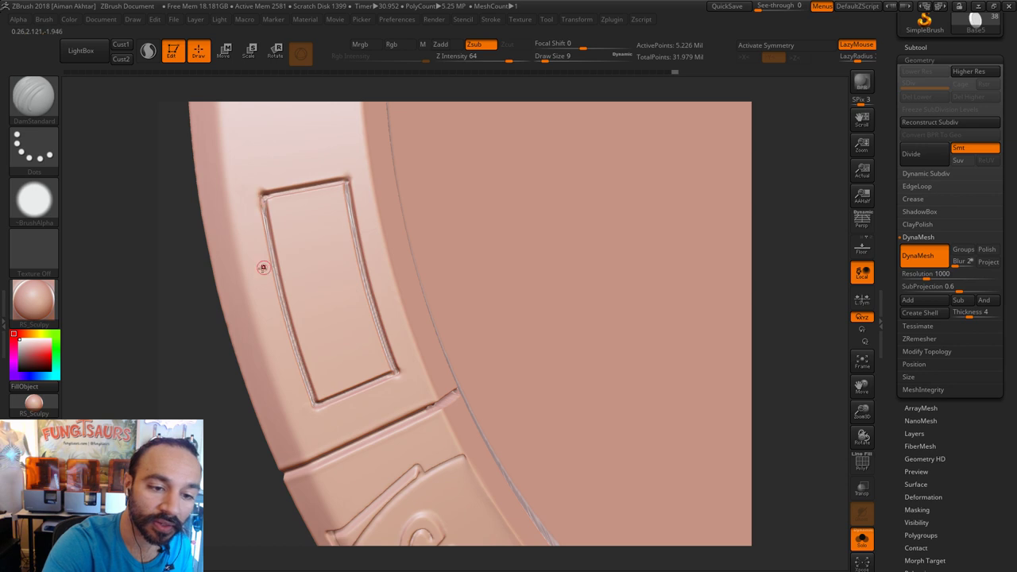
pyautogui.press('shift')
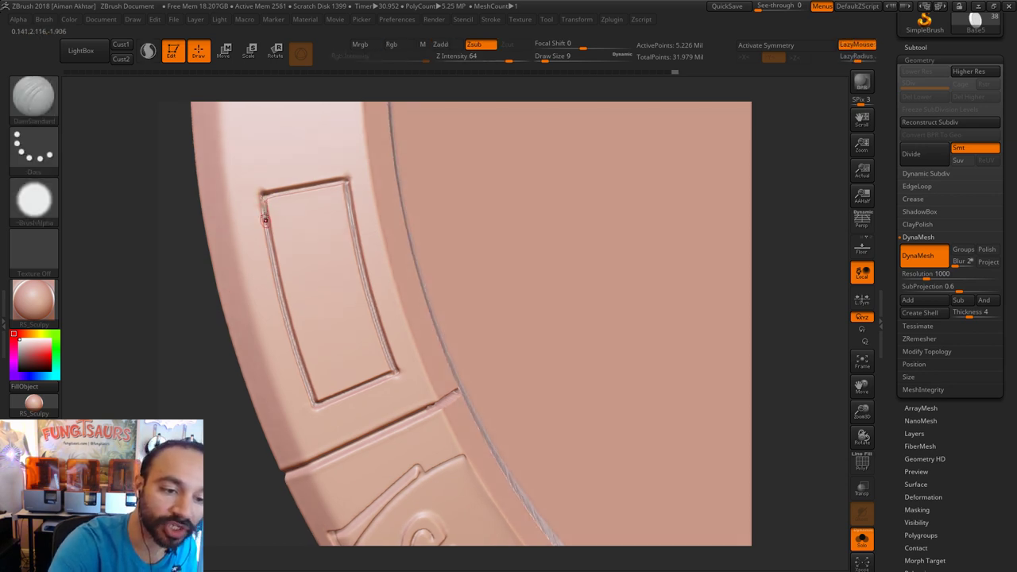
pyautogui.press('shift')
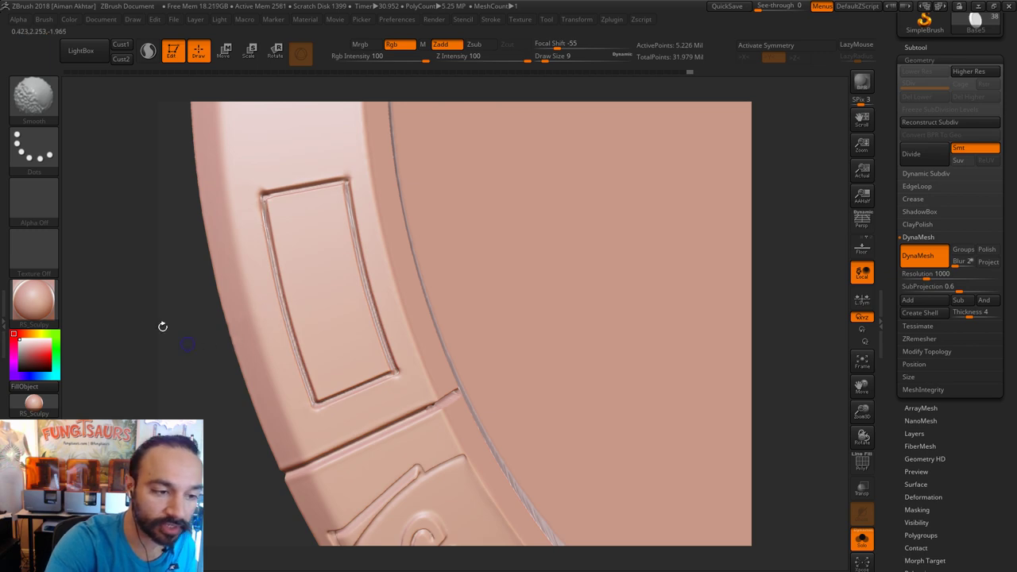
# Switch to the Orb_Cracks2 brush at draw size 20 and rework the panel's left groove, smoothing where needed.
pyautogui.click(34, 97)
pyautogui.click(35, 109)
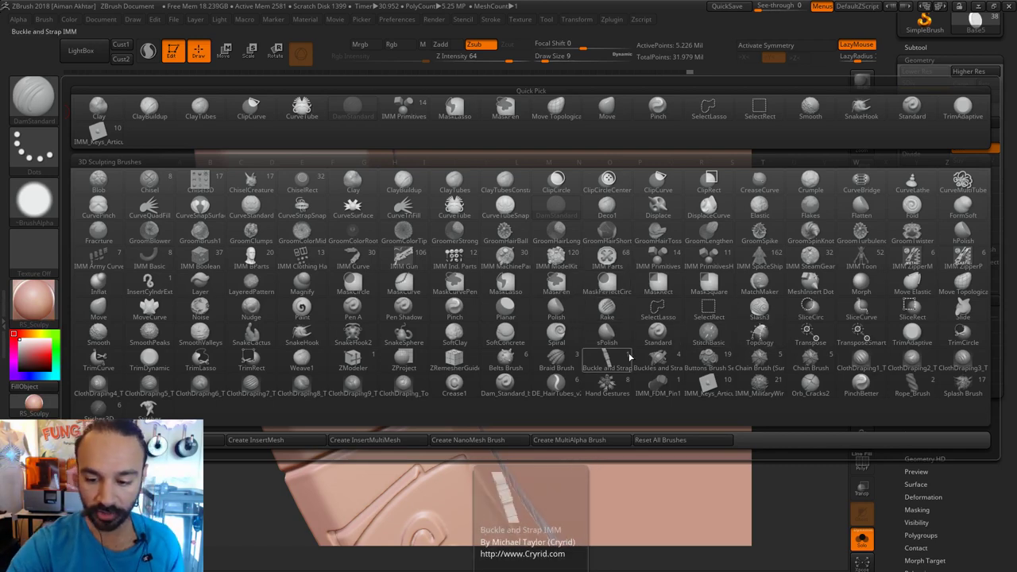
pyautogui.click(760, 331)
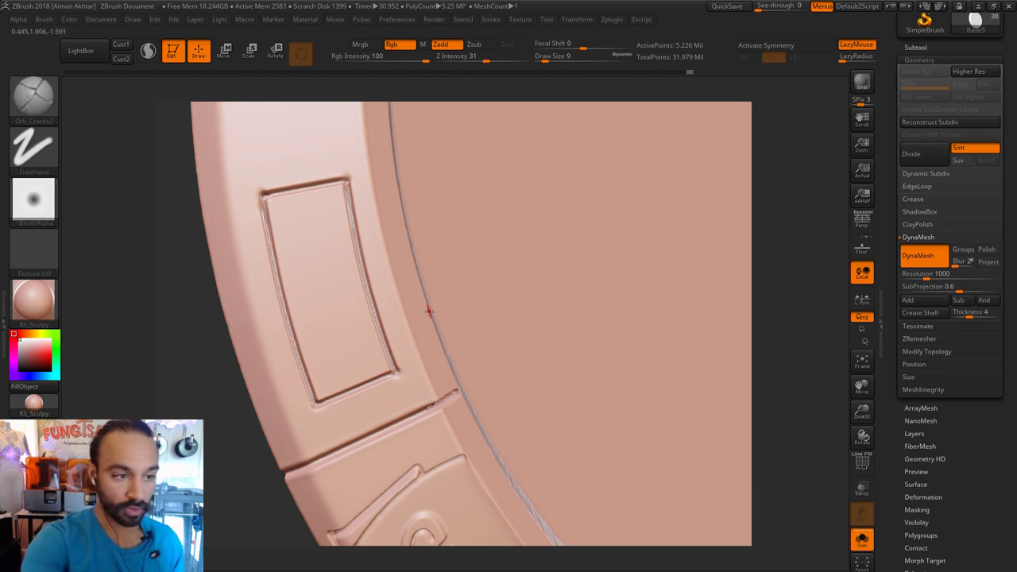
pyautogui.press('s')
pyautogui.moveTo(269, 201); pyautogui.dragTo(267, 212)
pyautogui.press('s')
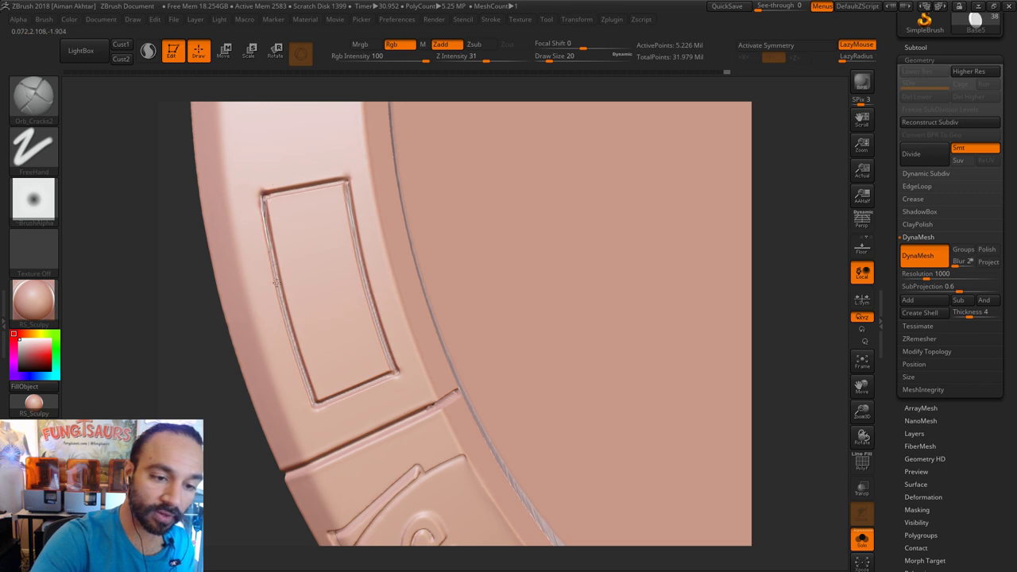
pyautogui.press('shift')
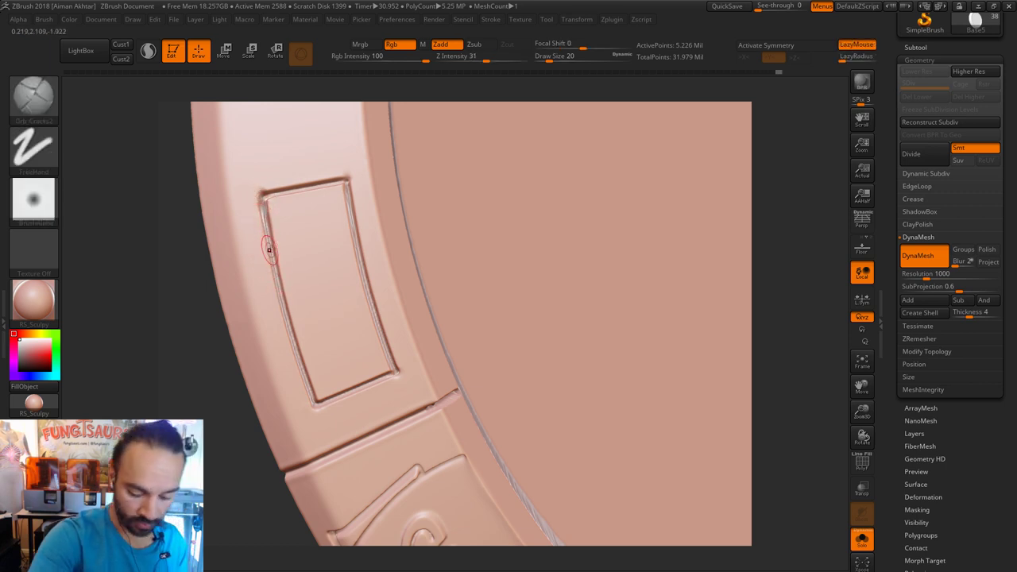
# Switch to the Move brush, adjust the upper part of the panel's left groove, and smooth it at draw size 14.
pyautogui.press('b')
pyautogui.press('m')
pyautogui.press('v')
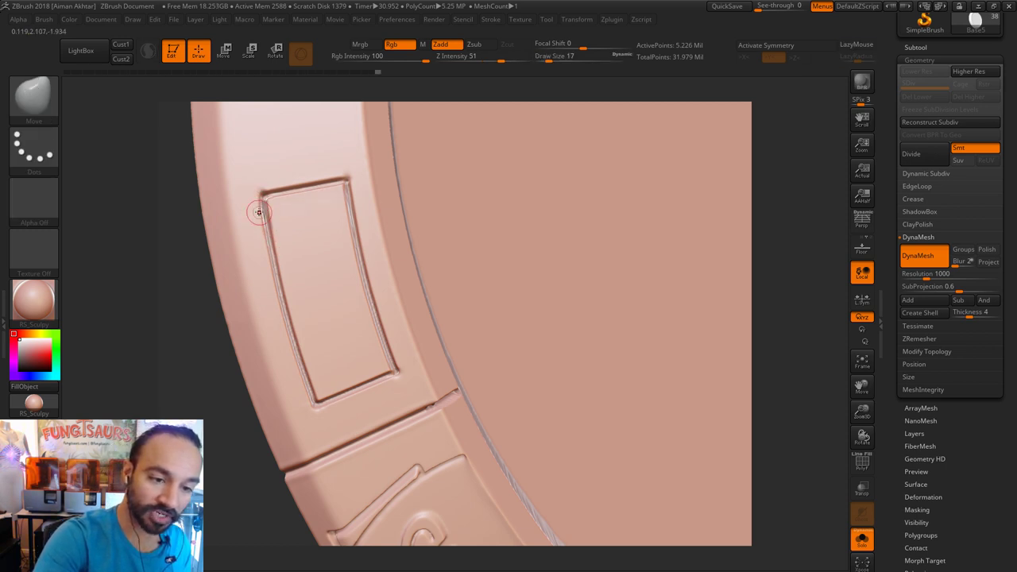
pyautogui.press('shift')
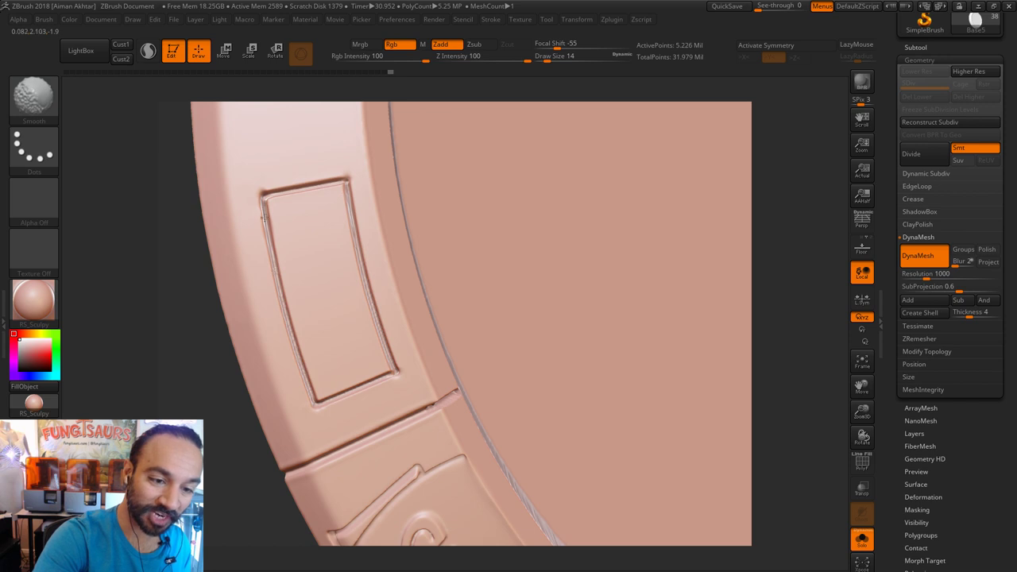
pyautogui.keyDown('shift'); pyautogui.moveTo(268, 251); pyautogui.dragTo(250, 199); pyautogui.keyUp('shift')
# Tighten the panel's left groove with the Pinch brush at draw size 12.
pyautogui.press('b')
pyautogui.press('p')
pyautogui.press('i')
pyautogui.press('s')
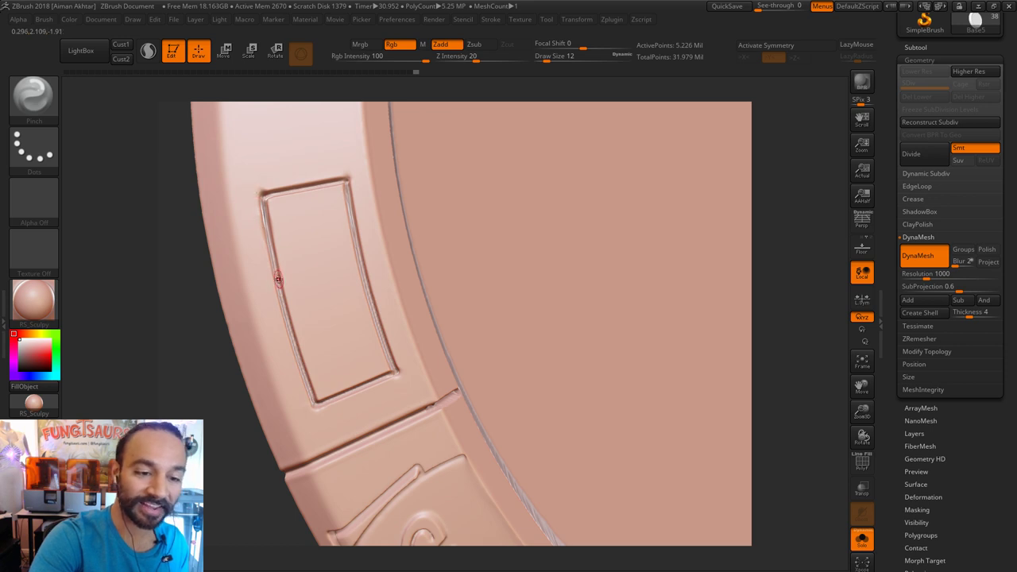
# Switch back to the Move brush and refine the panel's upper left corner, reducing the draw size to 11.
pyautogui.press('b')
pyautogui.press('m')
pyautogui.press('v')
pyautogui.press('s')
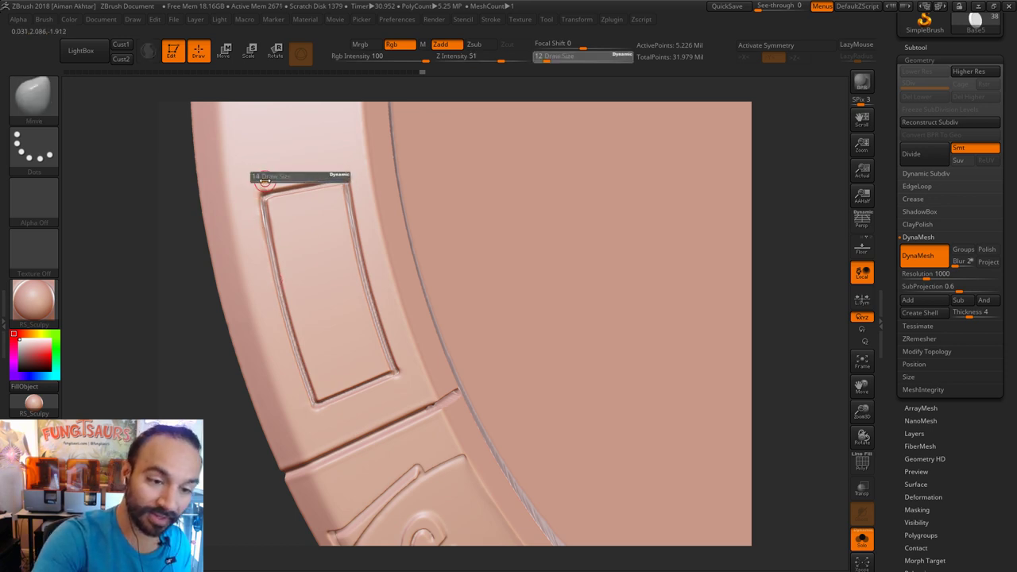
pyautogui.press('[')
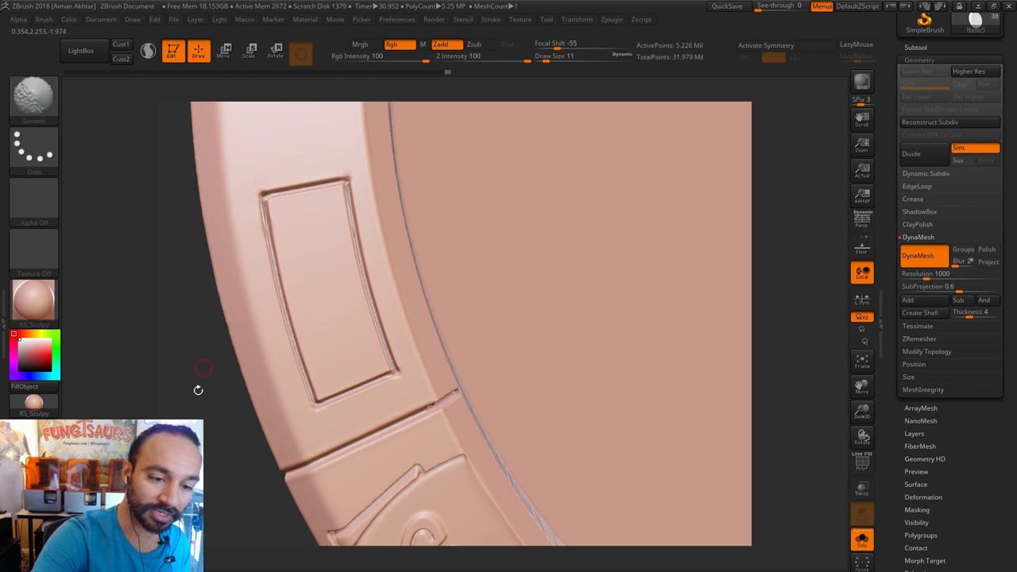
# Straighten the upper end of the panel's left groove from an angled view with Move at about draw size 16, and smooth it.
pyautogui.moveTo(198, 389)
pyautogui.mouseDown()
pyautogui.moveTo(225, 388)
pyautogui.moveTo(234, 374)
pyautogui.mouseUp()
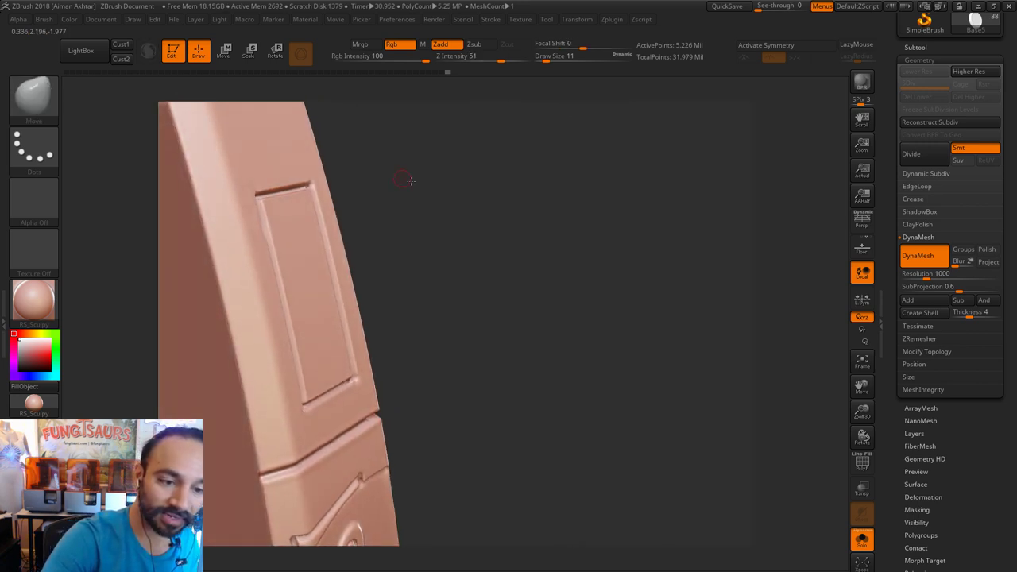
pyautogui.keyDown('alt'); pyautogui.moveTo(411, 177); pyautogui.dragTo(421, 186); pyautogui.keyUp('alt')
pyautogui.press('s')
pyautogui.moveTo(260, 247); pyautogui.dragTo(263, 247)
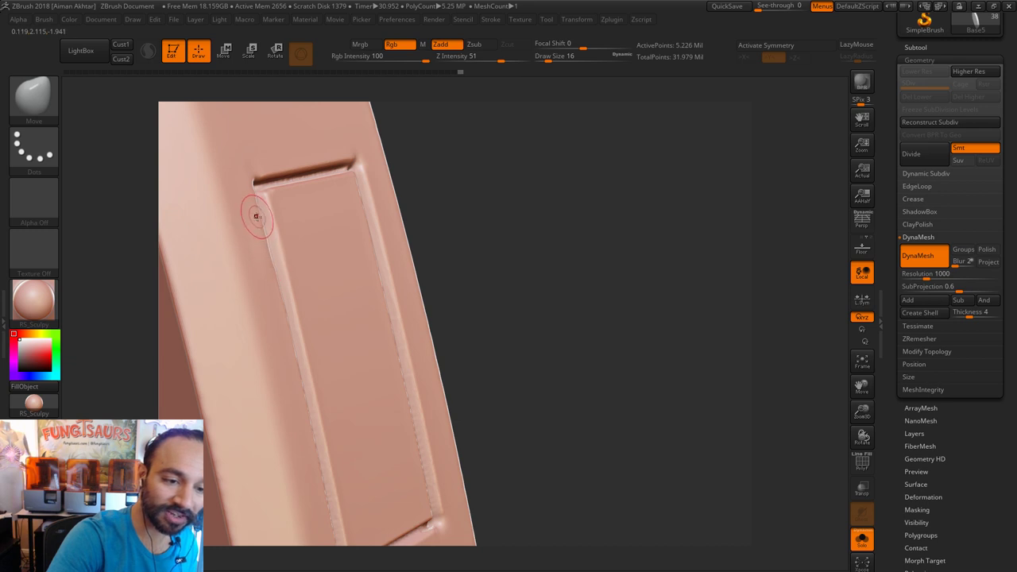
pyautogui.press('s')
pyautogui.moveTo(252, 205); pyautogui.dragTo(252, 206)
pyautogui.moveTo(262, 205); pyautogui.dragTo(258, 206)
pyautogui.press('s')
pyautogui.moveTo(263, 252); pyautogui.dragTo(266, 252)
pyautogui.moveTo(275, 255); pyautogui.dragTo(272, 257)
pyautogui.keyDown('shift'); pyautogui.moveTo(237, 187); pyautogui.dragTo(275, 297); pyautogui.keyUp('shift')
# Switch to the hPolish brush at draw size 54 and flatten the surface along the panel's two long sides.
pyautogui.press('b')
pyautogui.press('h')
pyautogui.press('p')
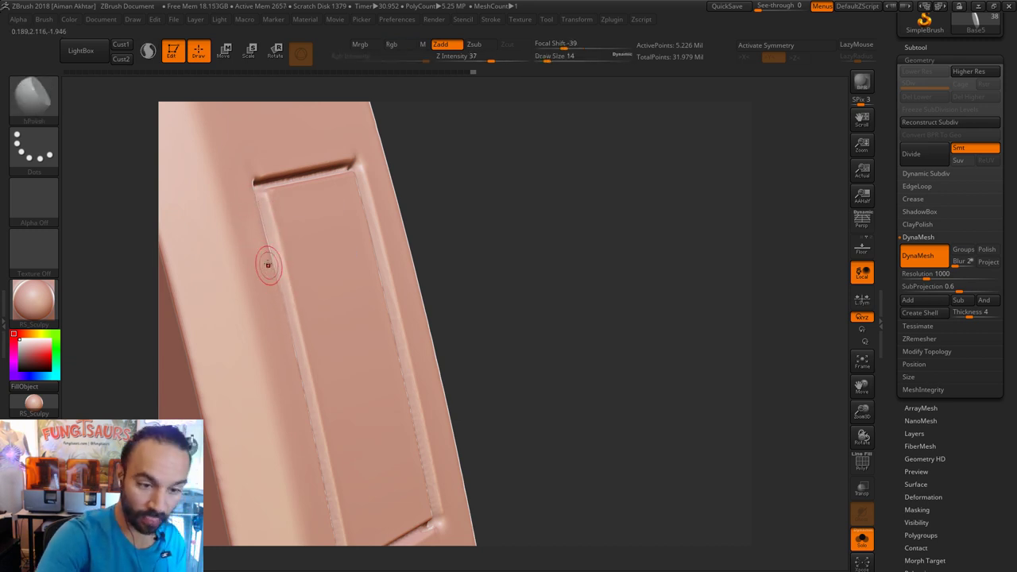
pyautogui.press('s')
pyautogui.moveTo(267, 263); pyautogui.dragTo(278, 263)
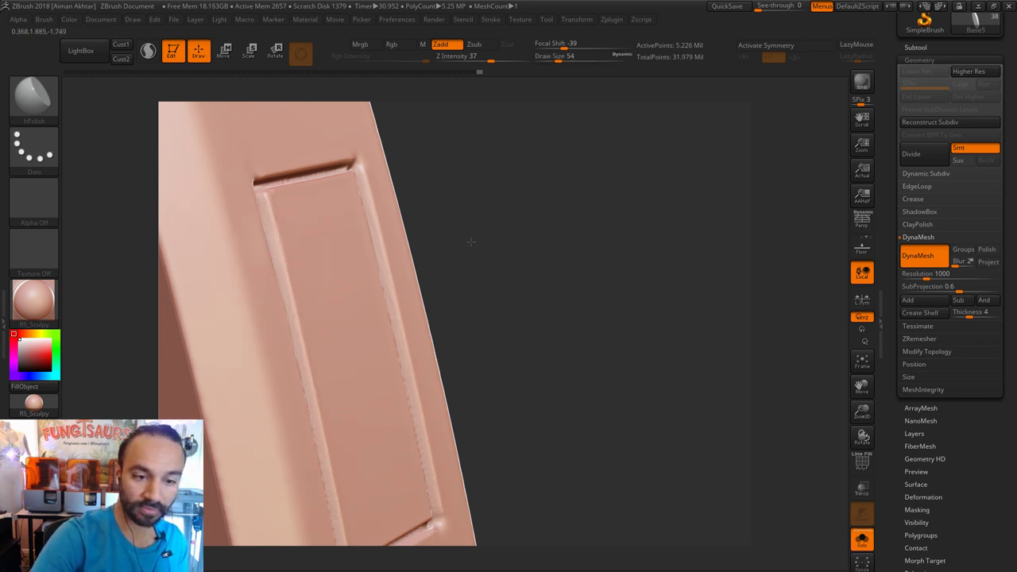
pyautogui.moveTo(471, 243)
pyautogui.mouseDown()
pyautogui.moveTo(483, 239)
pyautogui.moveTo(445, 247)
pyautogui.mouseUp()
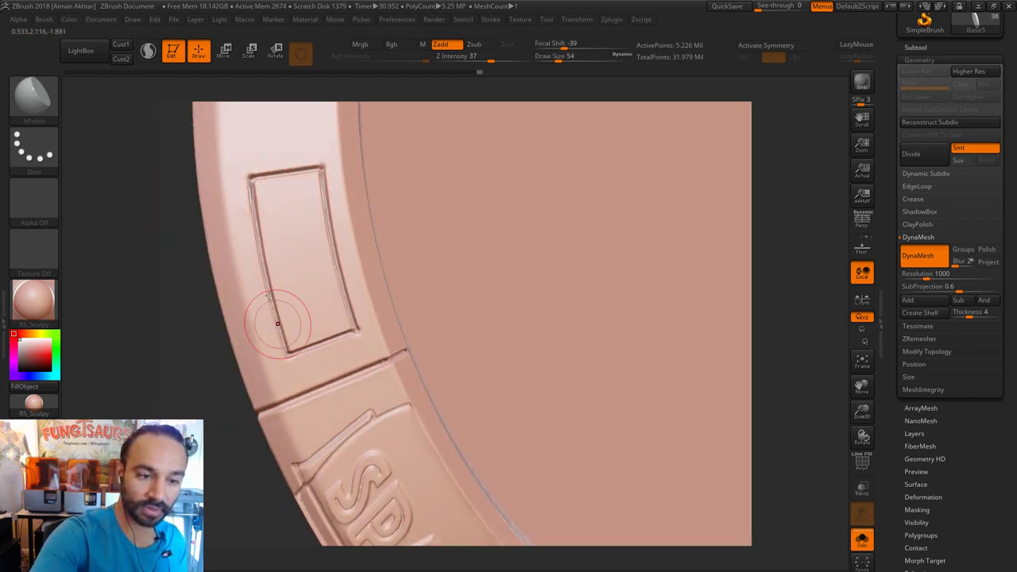
pyautogui.moveTo(245, 150); pyautogui.dragTo(287, 354)
pyautogui.moveTo(325, 135); pyautogui.dragTo(369, 366)
# Reduce hPolish to draw size 37 and flatten the surface along the panel's lower edge.
pyautogui.press('s')
pyautogui.moveTo(377, 332); pyautogui.dragTo(368, 331)
pyautogui.moveTo(303, 365); pyautogui.dragTo(364, 342)
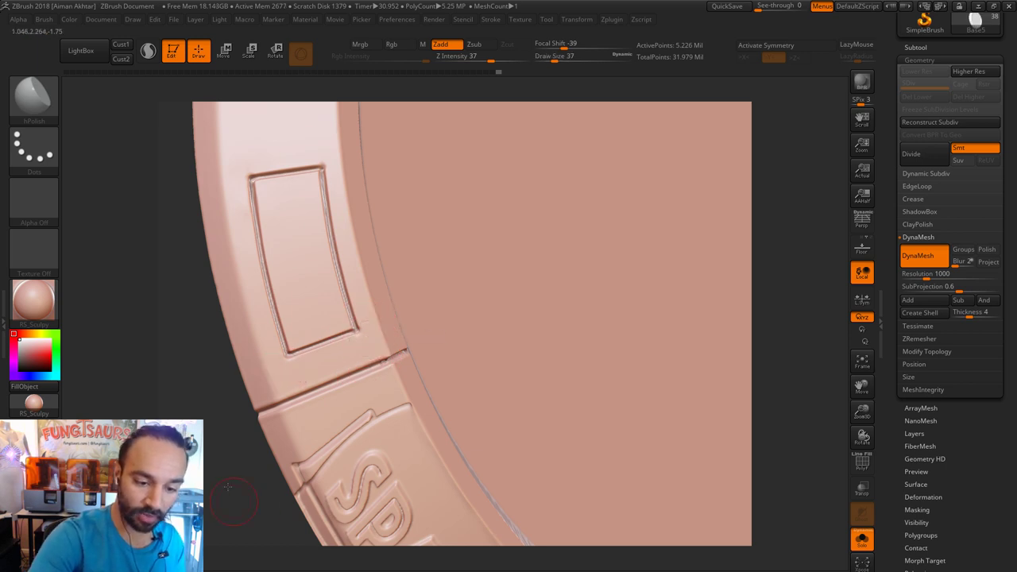
# Polish the surface beside the SPACE lettering and along the inner edge of its section.
pyautogui.keyDown('alt'); pyautogui.moveTo(237, 502); pyautogui.dragTo(226, 332); pyautogui.keyUp('alt')
pyautogui.moveTo(288, 477); pyautogui.dragTo(296, 192)
pyautogui.moveTo(344, 494); pyautogui.dragTo(341, 166)
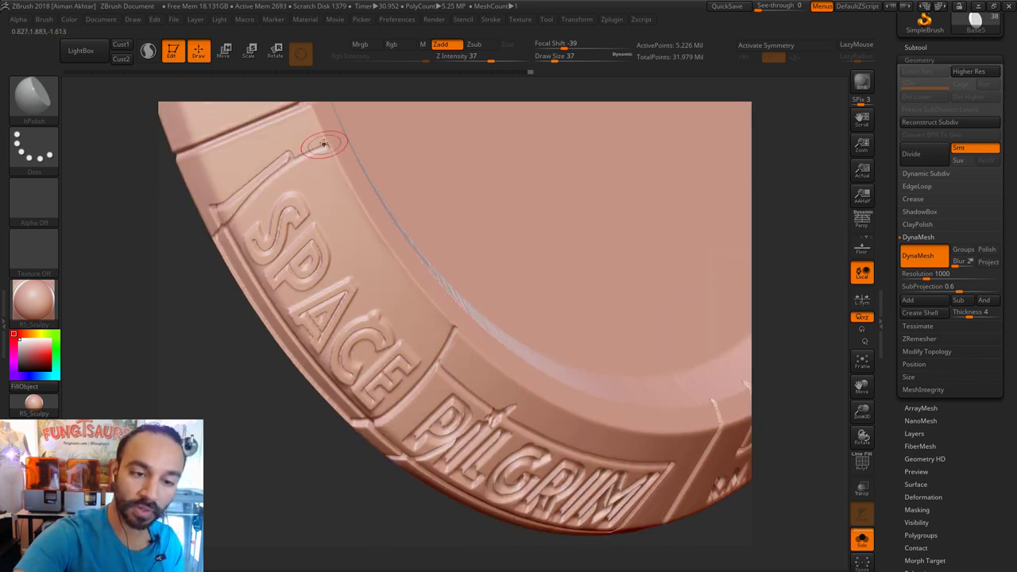
pyautogui.moveTo(325, 144); pyautogui.dragTo(435, 368)
# Set the draw size to 18 and smooth the rim end of the divider groove above the SPACE lettering.
pyautogui.moveTo(310, 445)
pyautogui.mouseDown()
pyautogui.moveTo(333, 429)
pyautogui.moveTo(267, 441)
pyautogui.moveTo(318, 350)
pyautogui.moveTo(358, 233)
pyautogui.mouseUp()
pyautogui.press('s')
pyautogui.press('shift')
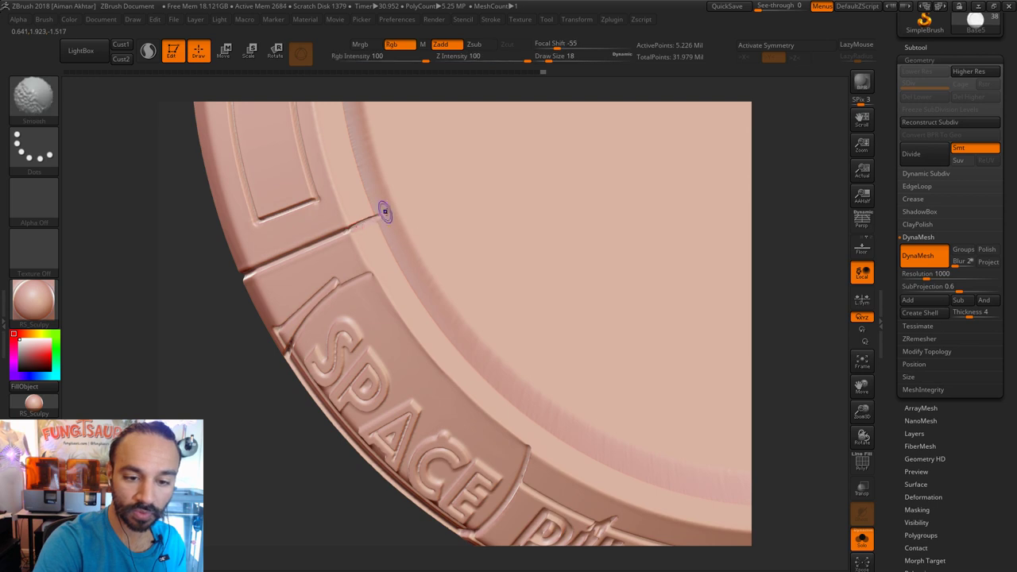
# Switch to DamStandard at draw size 8 and extend the groove above the SPACE lettering across the inner rim.
pyautogui.click(650, 565)
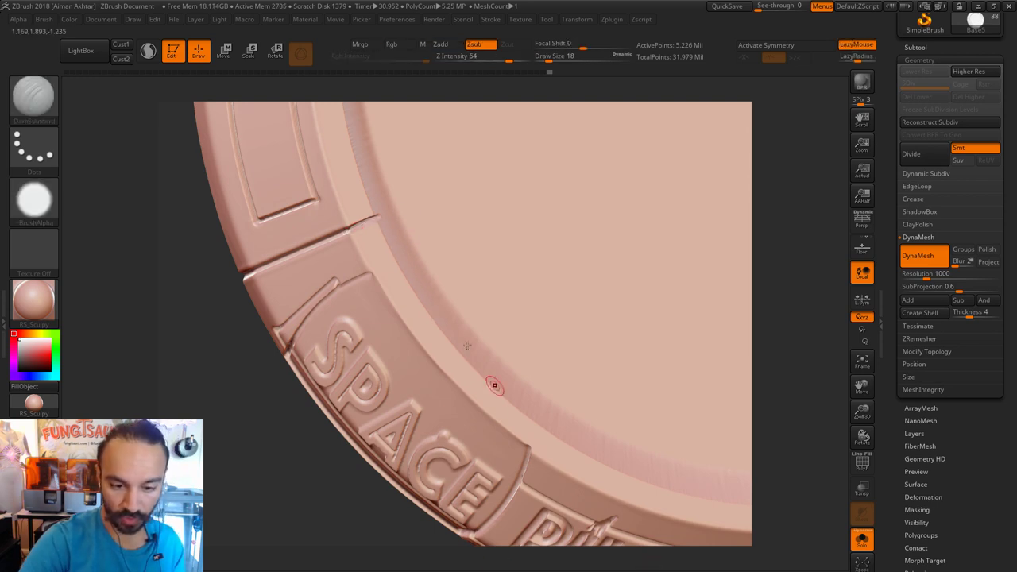
pyautogui.moveTo(288, 444)
pyautogui.mouseDown()
pyautogui.moveTo(382, 269)
pyautogui.moveTo(427, 251)
pyautogui.mouseUp()
pyautogui.hotkey('ctrl', 'z')
pyautogui.press('s')
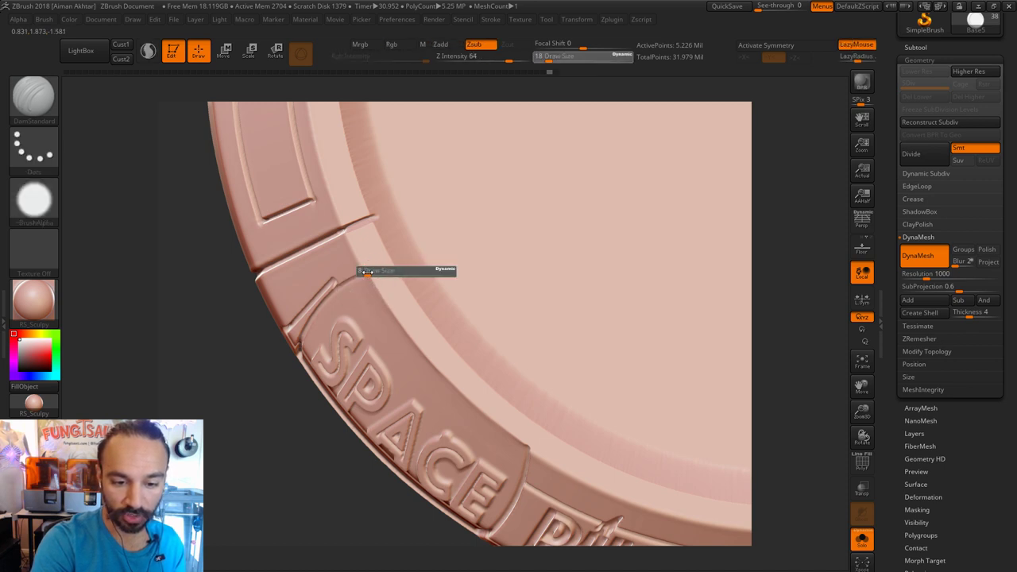
pyautogui.click(364, 273)
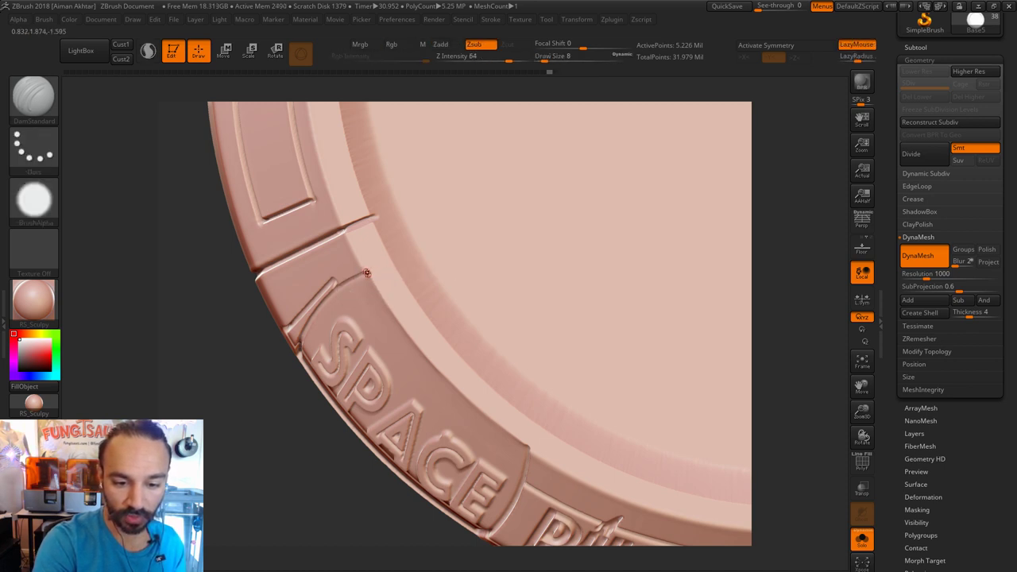
pyautogui.moveTo(366, 274); pyautogui.dragTo(426, 263)
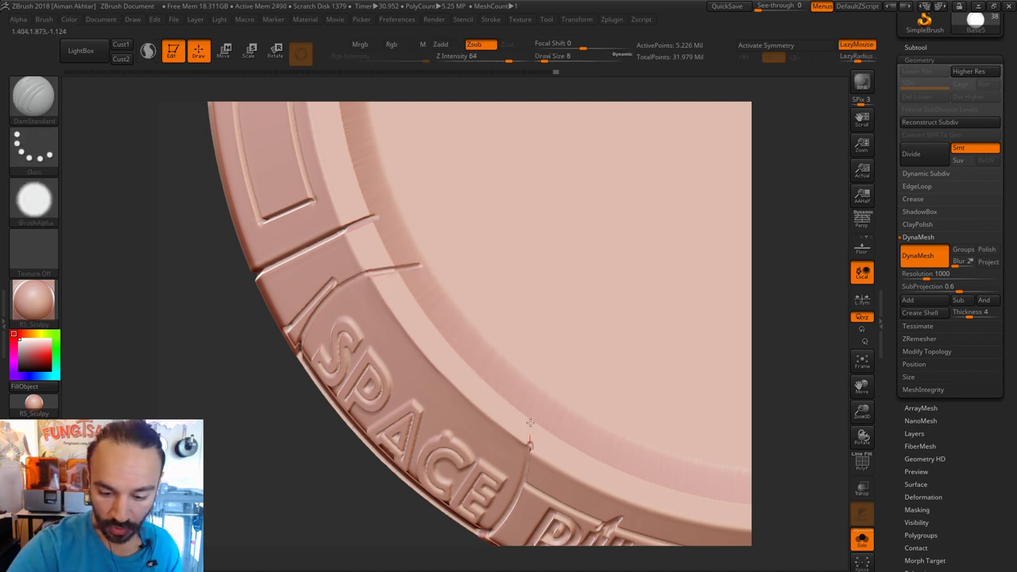
# Extend the divider groove between SPACE and PILGRIM across the inner rim, redoing the first stroke and smoothing the join.
pyautogui.moveTo(530, 423); pyautogui.dragTo(534, 394)
pyautogui.hotkey('ctrl', 'z')
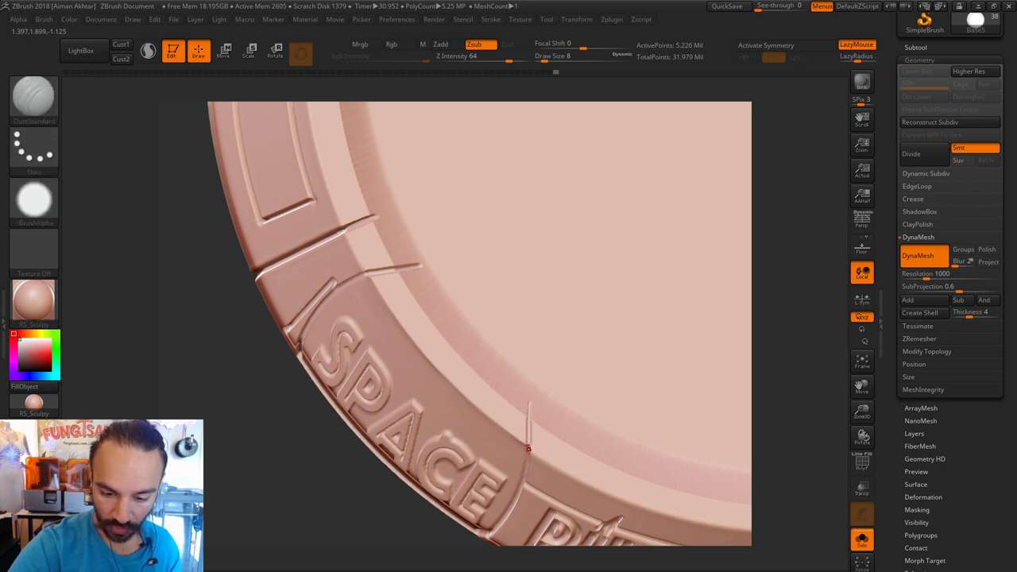
pyautogui.moveTo(528, 449); pyautogui.dragTo(530, 398)
pyautogui.press('shift')
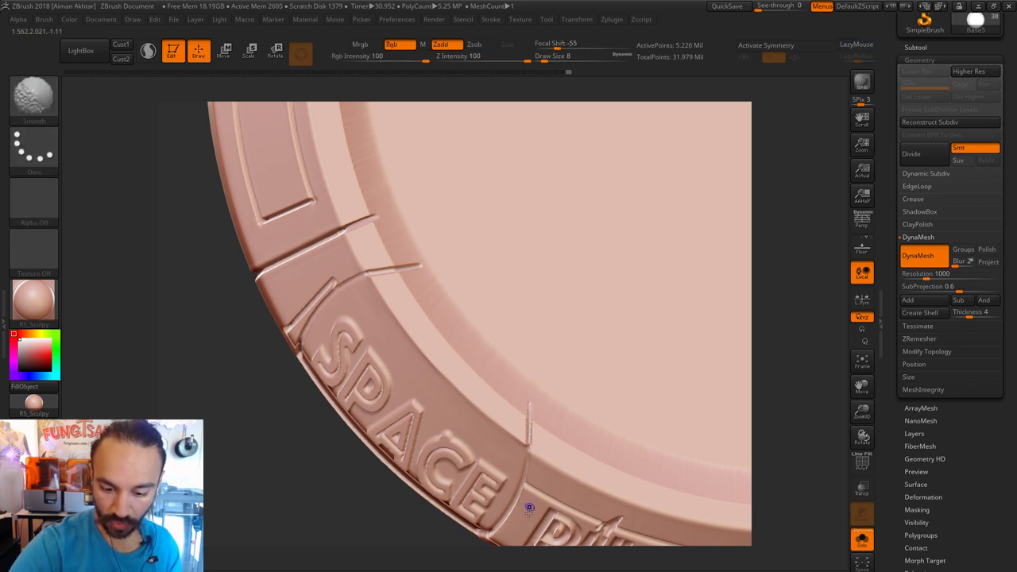
pyautogui.moveTo(395, 504); pyautogui.dragTo(413, 518)
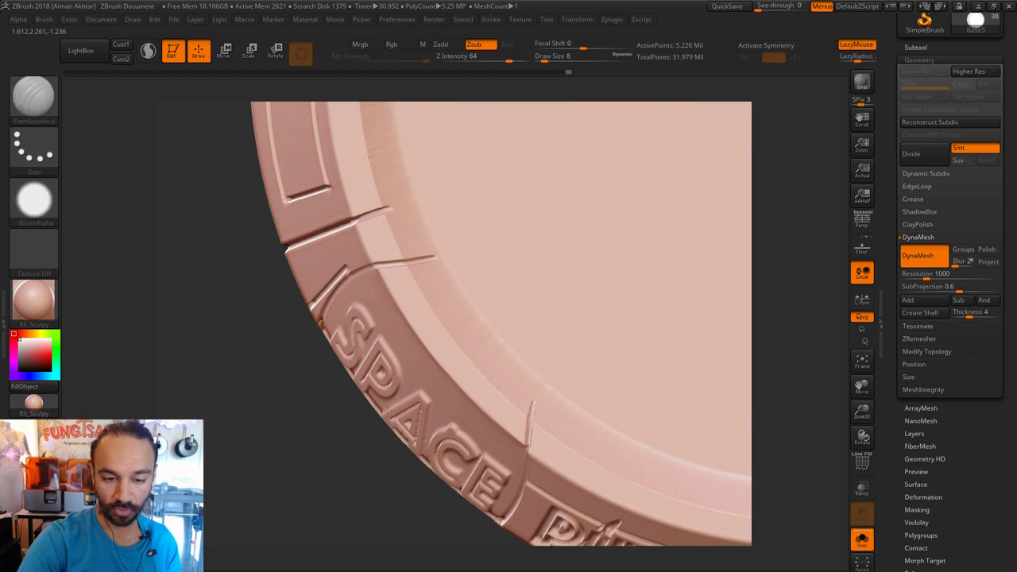
# Lower DamStandard's Z Intensity to 22, refine the SPACE–PILGRIM divider groove up to the rim, and smooth its upper end.
pyautogui.keyDown('shift'); pyautogui.moveTo(387, 410); pyautogui.dragTo(356, 443); pyautogui.keyUp('shift')
pyautogui.moveTo(618, 352)
pyautogui.mouseDown()
pyautogui.moveTo(705, 455)
pyautogui.moveTo(643, 288)
pyautogui.moveTo(639, 226)
pyautogui.moveTo(641, 290)
pyautogui.moveTo(537, 320)
pyautogui.moveTo(529, 373)
pyautogui.moveTo(556, 297)
pyautogui.moveTo(513, 357)
pyautogui.mouseUp()
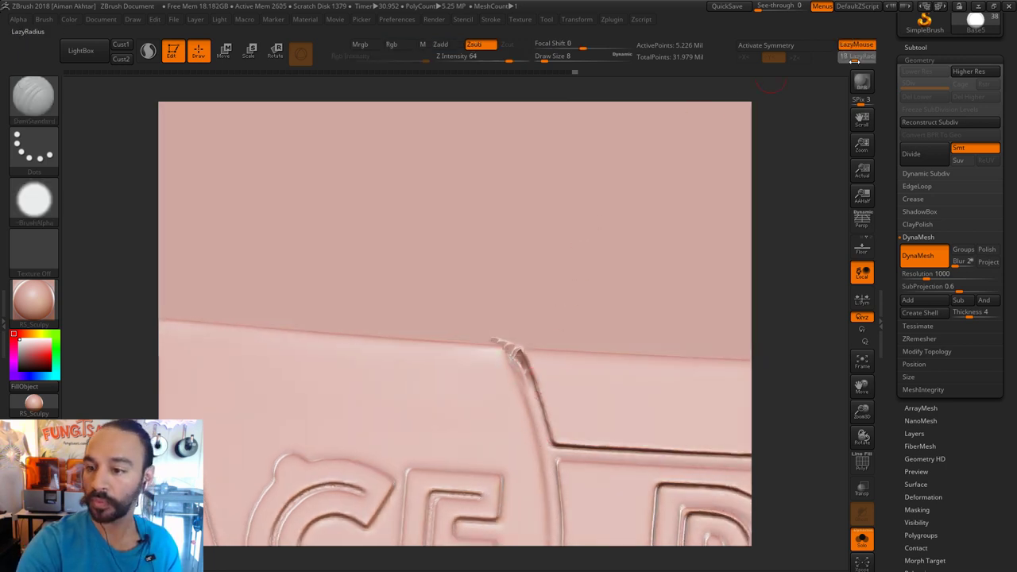
pyautogui.click(478, 57)
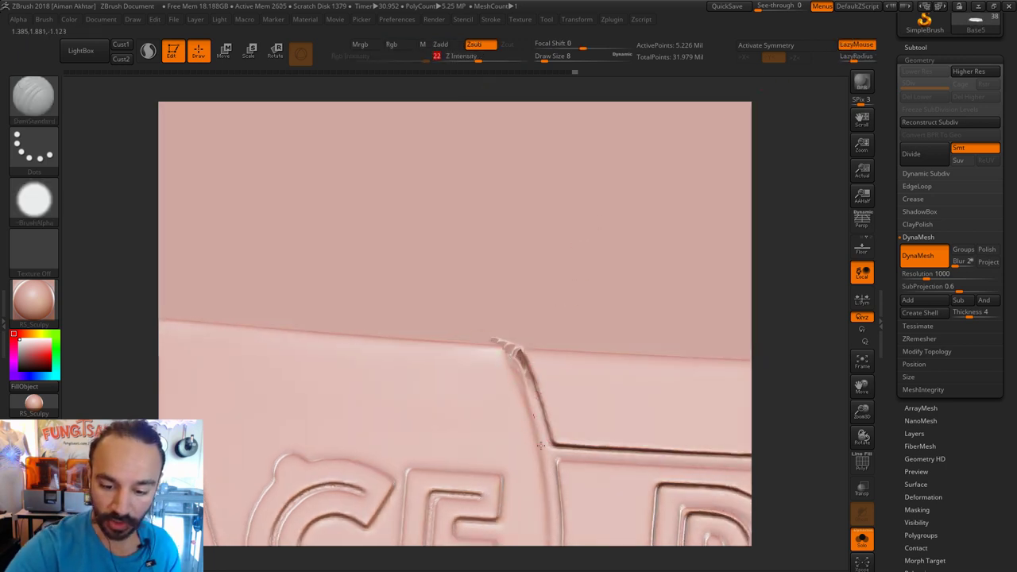
pyautogui.keyDown('shift'); pyautogui.moveTo(518, 367); pyautogui.dragTo(514, 358); pyautogui.keyUp('shift')
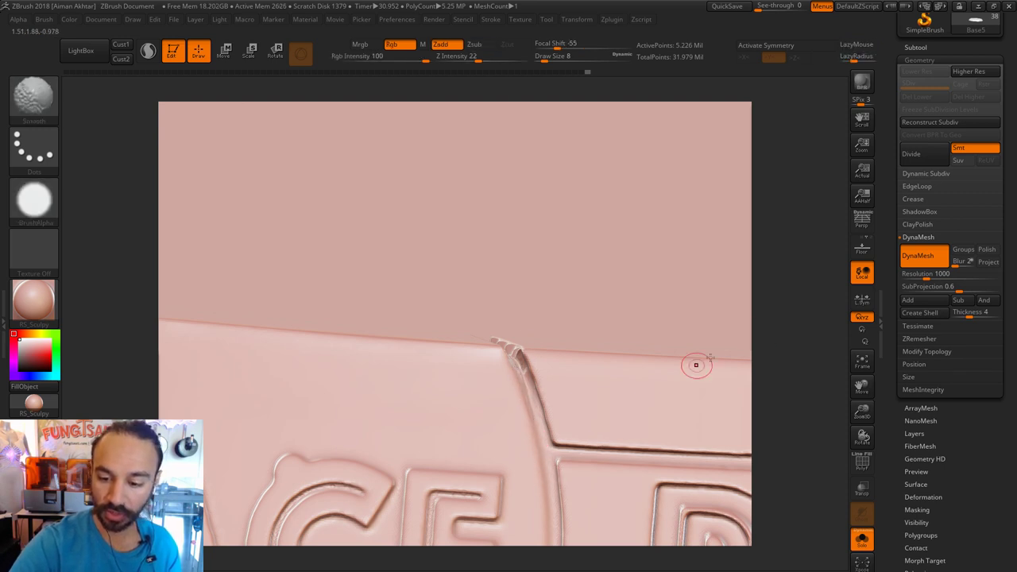
# Smooth the SPACE–PILGRIM divider groove's upper end and recut its edges over the inner rim with DamStandard at draw size 8.
pyautogui.moveTo(596, 379); pyautogui.dragTo(568, 444, button='right')
pyautogui.moveTo(510, 332)
pyautogui.keyDown('shift'); pyautogui.mouseDown()
pyautogui.moveTo(509, 317)
pyautogui.moveTo(513, 354)
pyautogui.moveTo(500, 367)
pyautogui.moveTo(513, 375)
pyautogui.mouseUp(); pyautogui.keyUp('shift')
pyautogui.moveTo(806, 376); pyautogui.dragTo(782, 350)
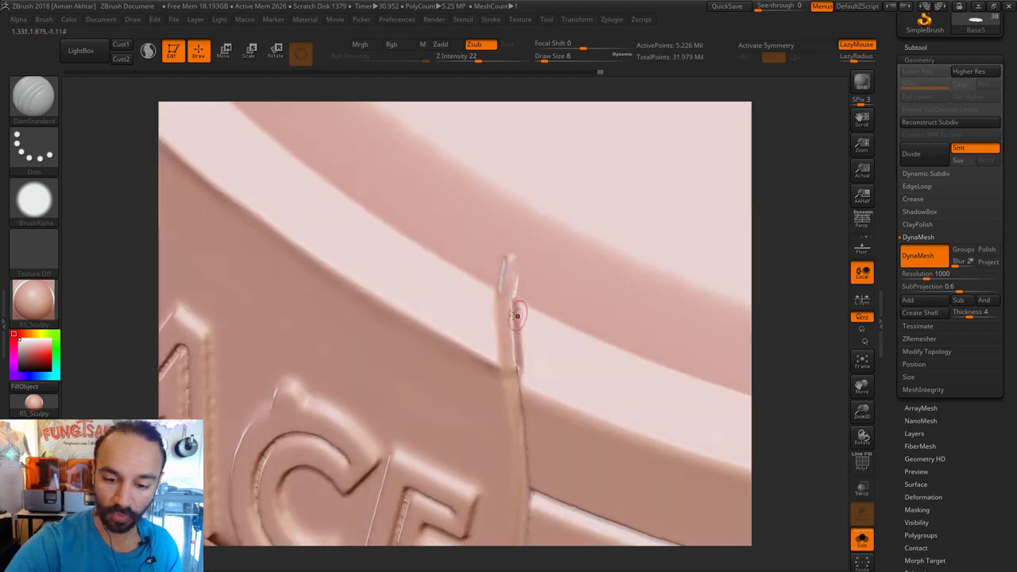
pyautogui.moveTo(517, 307); pyautogui.dragTo(514, 374)
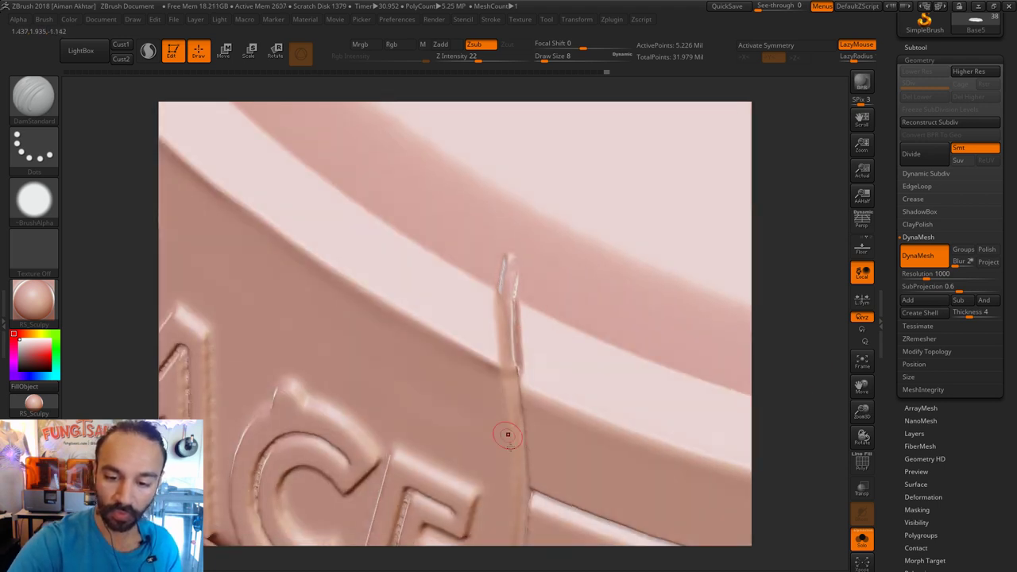
pyautogui.moveTo(778, 336); pyautogui.dragTo(570, 369)
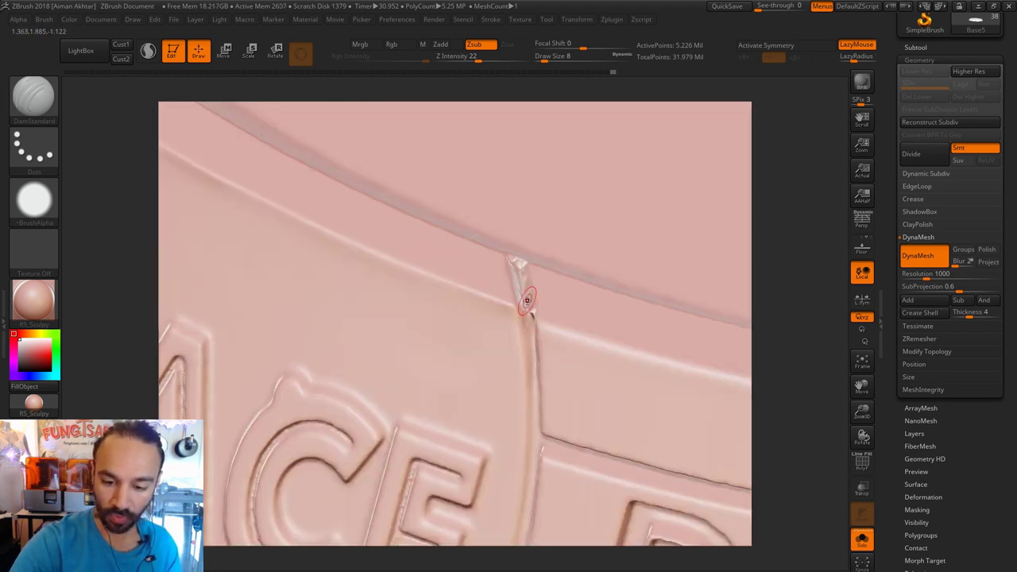
pyautogui.moveTo(527, 300); pyautogui.dragTo(534, 468)
# Build up the surface just outside the rectangular panel's two lower corners with the Clay brush at draw size 8.
pyautogui.moveTo(772, 311)
pyautogui.keyDown('alt'); pyautogui.mouseDown()
pyautogui.moveTo(766, 374)
pyautogui.moveTo(755, 315)
pyautogui.mouseUp(); pyautogui.keyUp('alt')
pyautogui.moveTo(590, 452); pyautogui.dragTo(564, 293)
pyautogui.moveTo(584, 483); pyautogui.dragTo(435, 502)
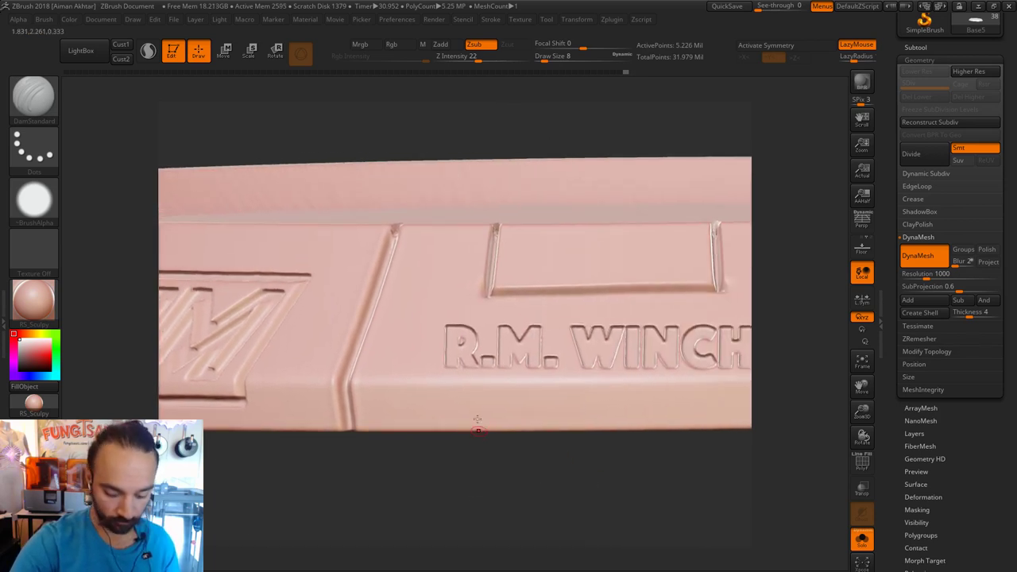
pyautogui.press('b')
pyautogui.press('c')
pyautogui.press('l')
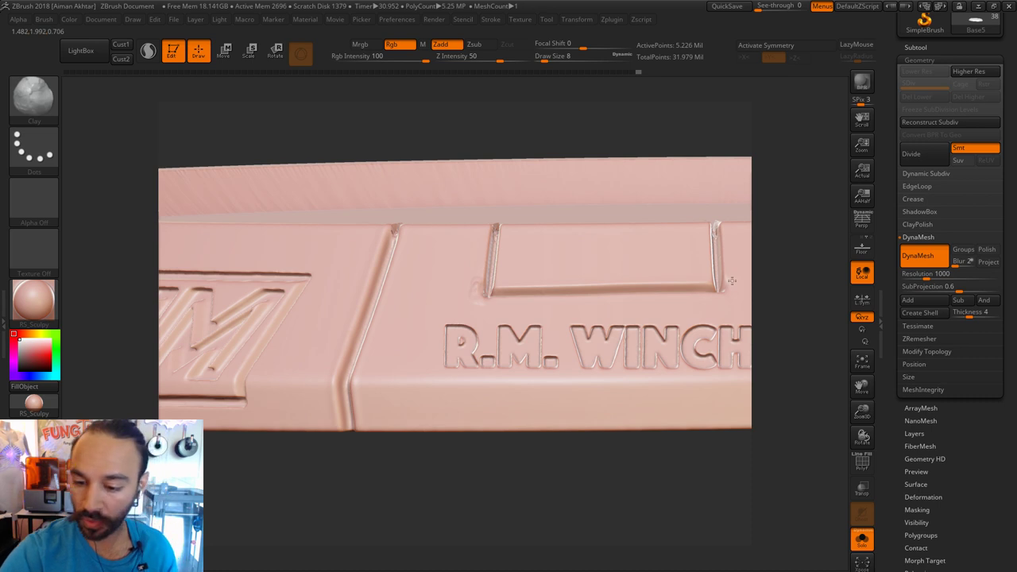
pyautogui.moveTo(735, 274); pyautogui.dragTo(715, 211, button='right')
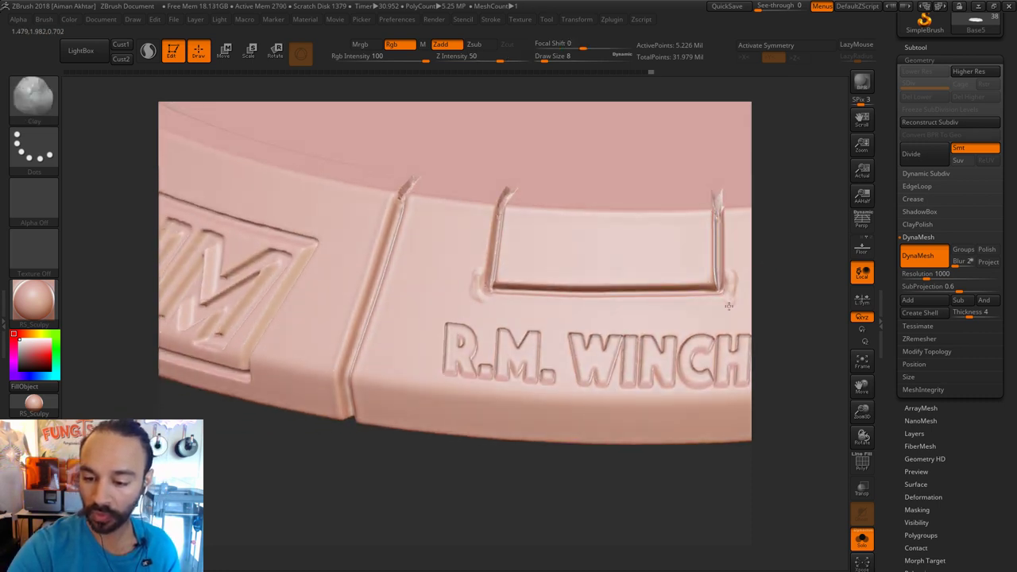
pyautogui.moveTo(757, 283); pyautogui.dragTo(738, 309, button='right')
# Flatten the built-up clay at the panel's lower-left corner with TrimAdaptive at draw size 20, and smooth the lower-right corner at size 13.
pyautogui.press('b')
pyautogui.press('d')
pyautogui.press('s')
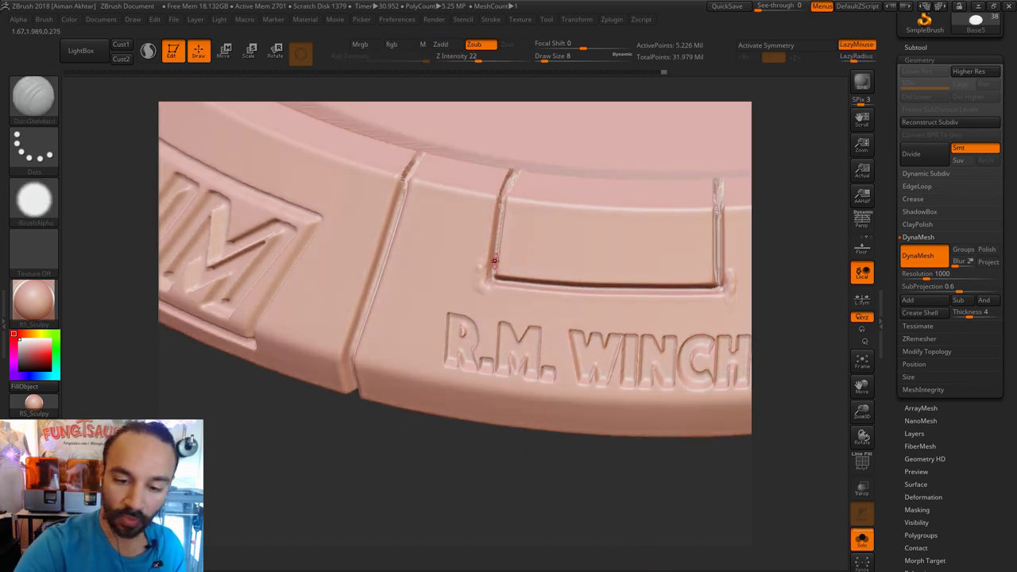
pyautogui.click(34, 95)
pyautogui.press('t')
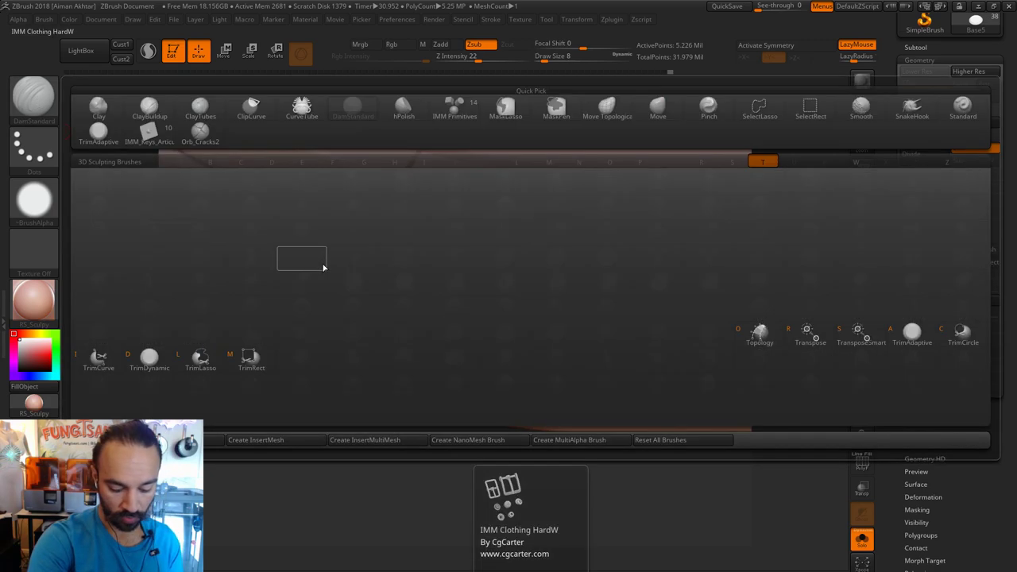
pyautogui.press('a')
pyautogui.moveTo(453, 503)
pyautogui.mouseDown()
pyautogui.moveTo(465, 421)
pyautogui.moveTo(477, 450)
pyautogui.moveTo(477, 425)
pyautogui.mouseUp()
pyautogui.press('s')
pyautogui.moveTo(481, 273); pyautogui.dragTo(485, 273)
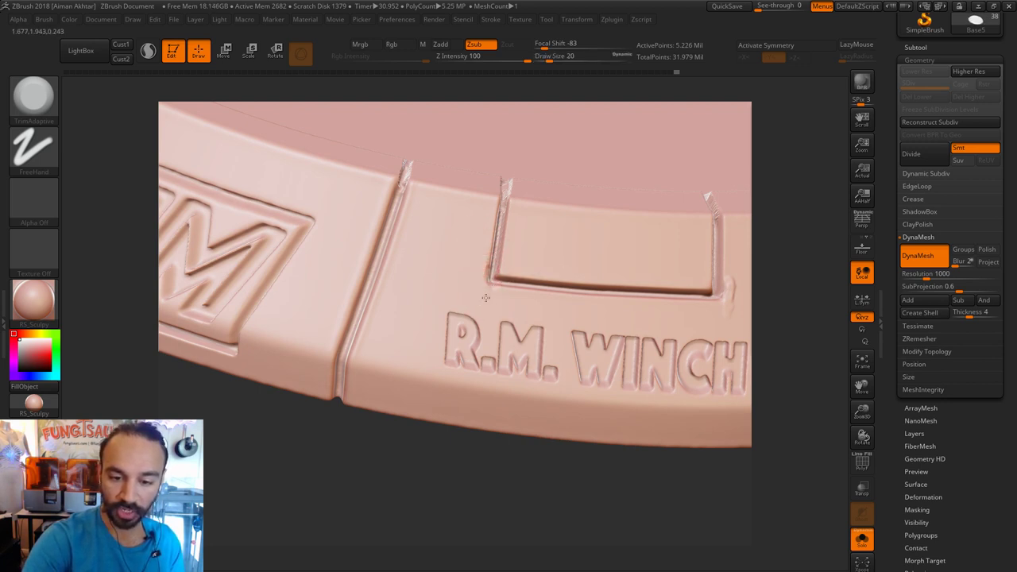
pyautogui.moveTo(511, 303); pyautogui.dragTo(539, 288)
pyautogui.keyDown('alt'); pyautogui.moveTo(777, 285); pyautogui.dragTo(708, 282); pyautogui.keyUp('alt')
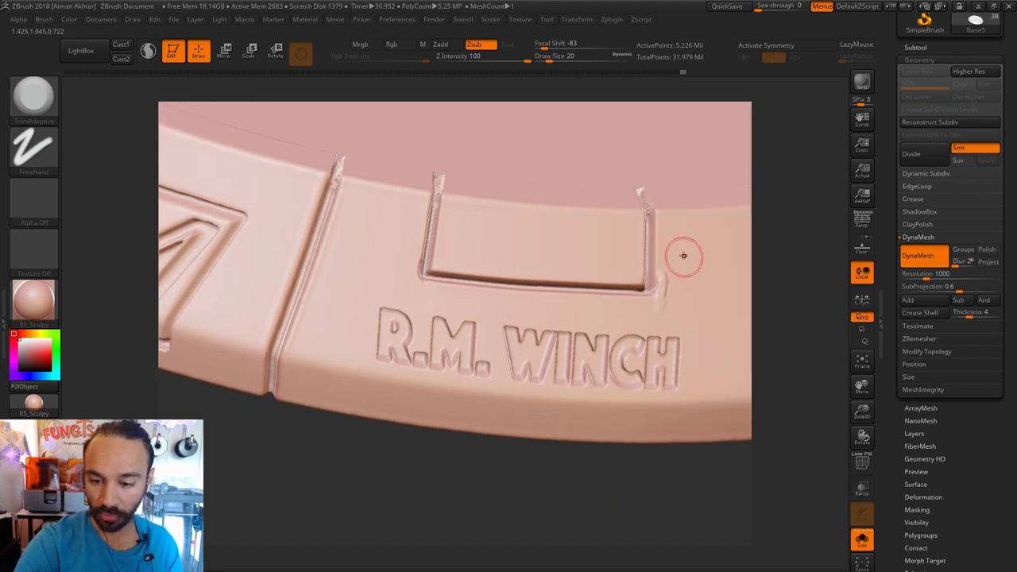
pyautogui.press('shift')
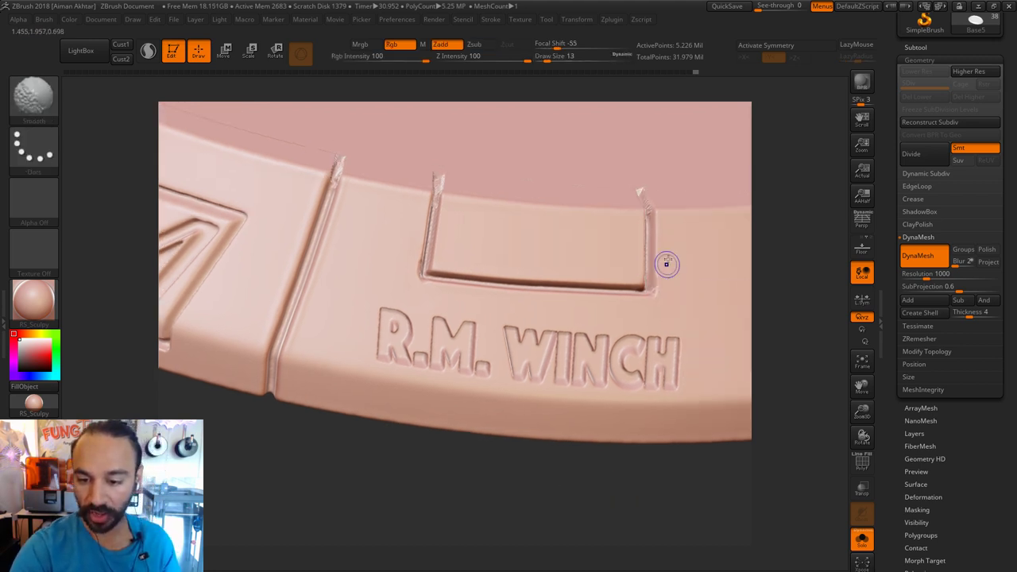
# Nudge the panel's lower corners into shape with the Move brush at draw size 11.
pyautogui.press('b')
pyautogui.press('m')
pyautogui.press('v')
pyautogui.press('s')
pyautogui.click(422, 282)
pyautogui.moveTo(422, 282); pyautogui.dragTo(422, 284)
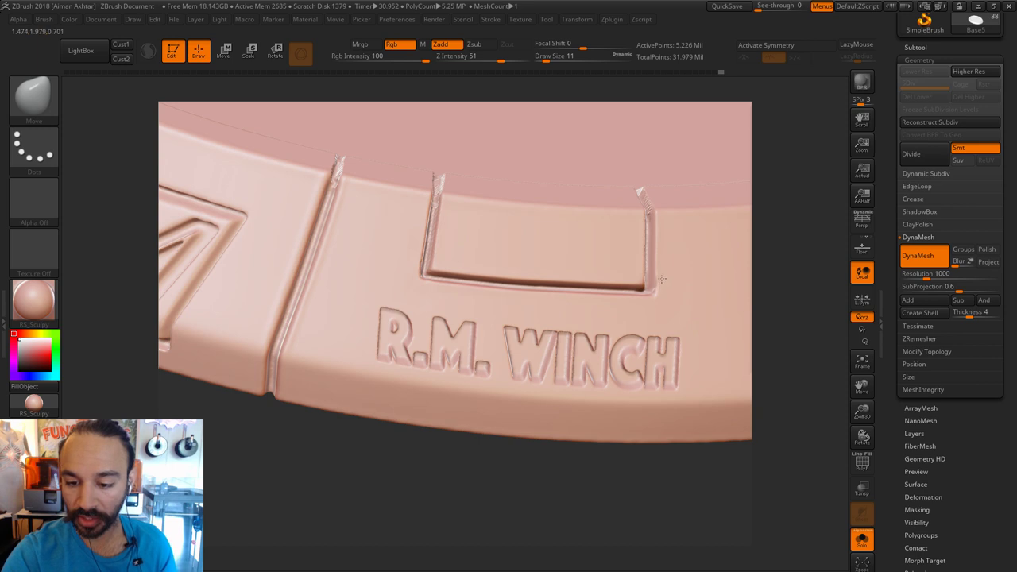
pyautogui.moveTo(769, 268); pyautogui.dragTo(755, 276)
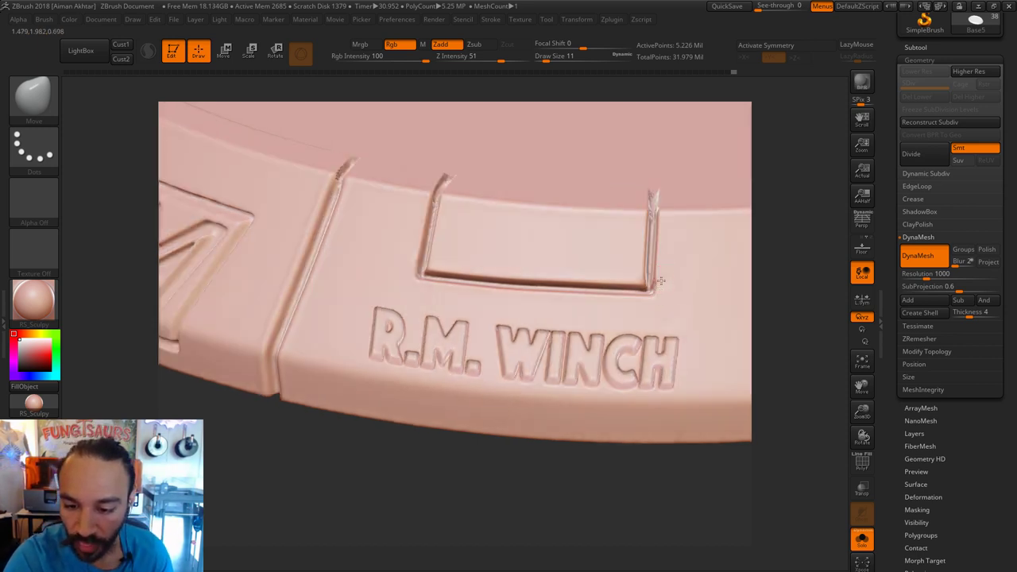
pyautogui.press('s')
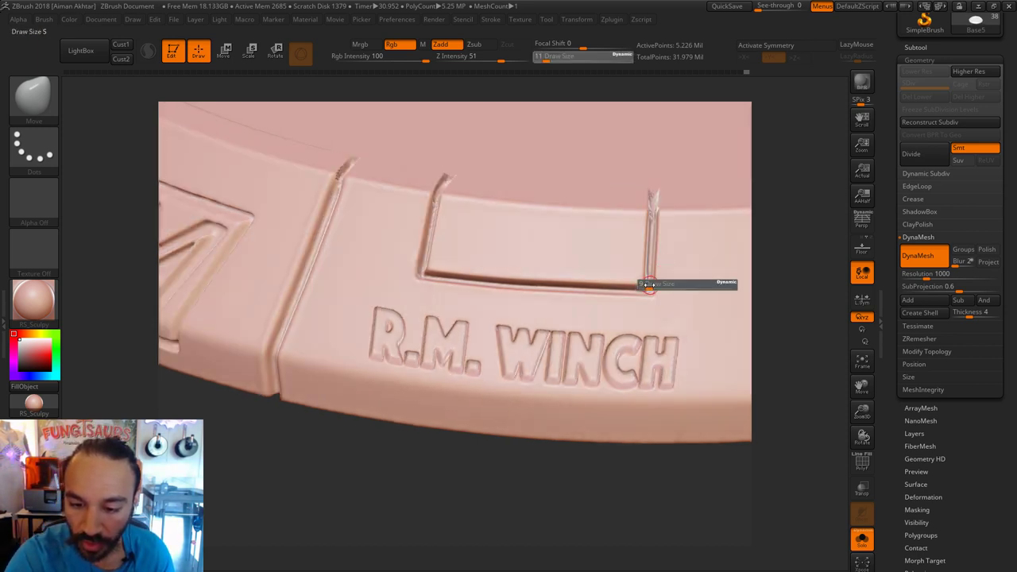
pyautogui.click(647, 283)
# Switch to DamStandard at draw size 7 and recut the groove at the panel's lower-right corner.
pyautogui.press('b')
pyautogui.press('d')
pyautogui.press('s')
pyautogui.moveTo(784, 271)
pyautogui.mouseDown()
pyautogui.moveTo(786, 284)
pyautogui.moveTo(730, 234)
pyautogui.mouseUp()
pyautogui.press('s')
pyautogui.click(650, 302)
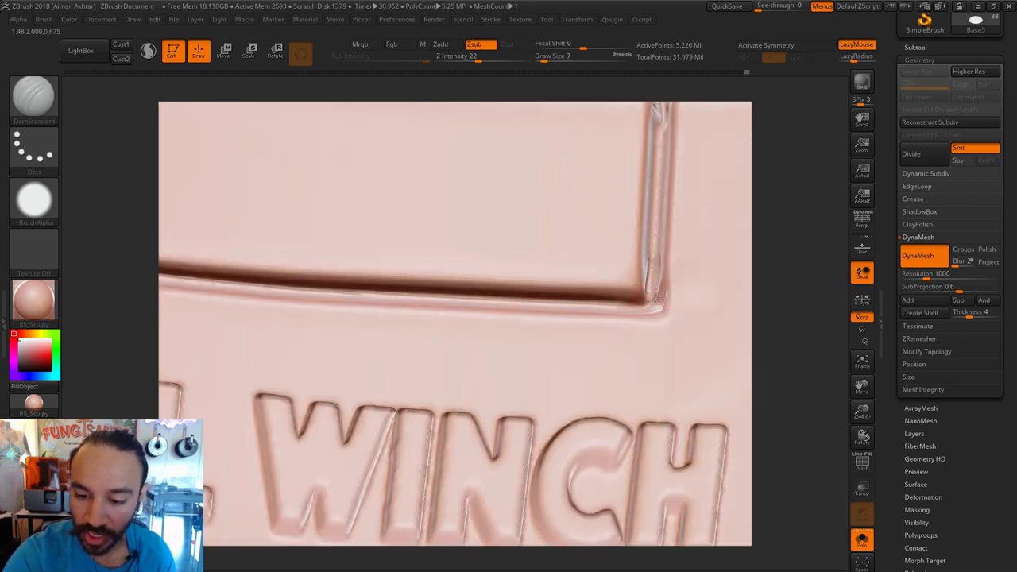
# Refine the panel's lower-right corner groove, undo the smoothing stroke there, and raise DamStandard's draw size to 9.
pyautogui.press('s')
pyautogui.click(659, 298)
pyautogui.press('s')
pyautogui.click(652, 281)
pyautogui.moveTo(650, 287)
pyautogui.keyDown('shift'); pyautogui.mouseDown()
pyautogui.moveTo(652, 296)
pyautogui.moveTo(660, 234)
pyautogui.moveTo(660, 294)
pyautogui.mouseUp(); pyautogui.keyUp('shift')
pyautogui.hotkey('ctrl', 'z')
pyautogui.press('s')
pyautogui.click(654, 299)
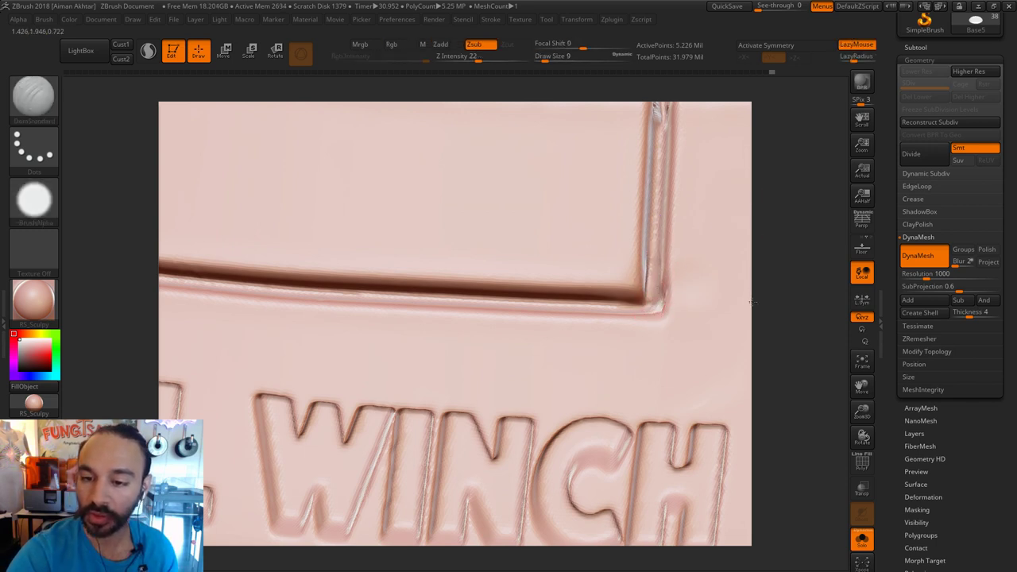
# Smooth the panel's right vertical groove and deepen it from the corner up to the rim with DamStandard at draw size 9.
pyautogui.keyDown('alt'); pyautogui.moveTo(767, 208); pyautogui.dragTo(748, 297); pyautogui.keyUp('alt')
pyautogui.keyDown('shift'); pyautogui.moveTo(642, 190); pyautogui.dragTo(641, 240); pyautogui.keyUp('shift')
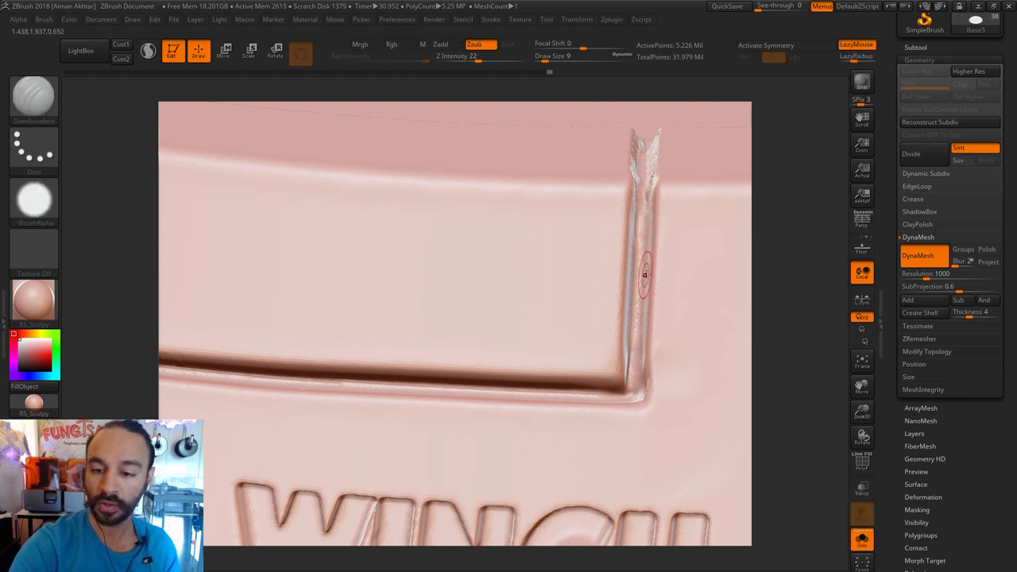
pyautogui.press('shift')
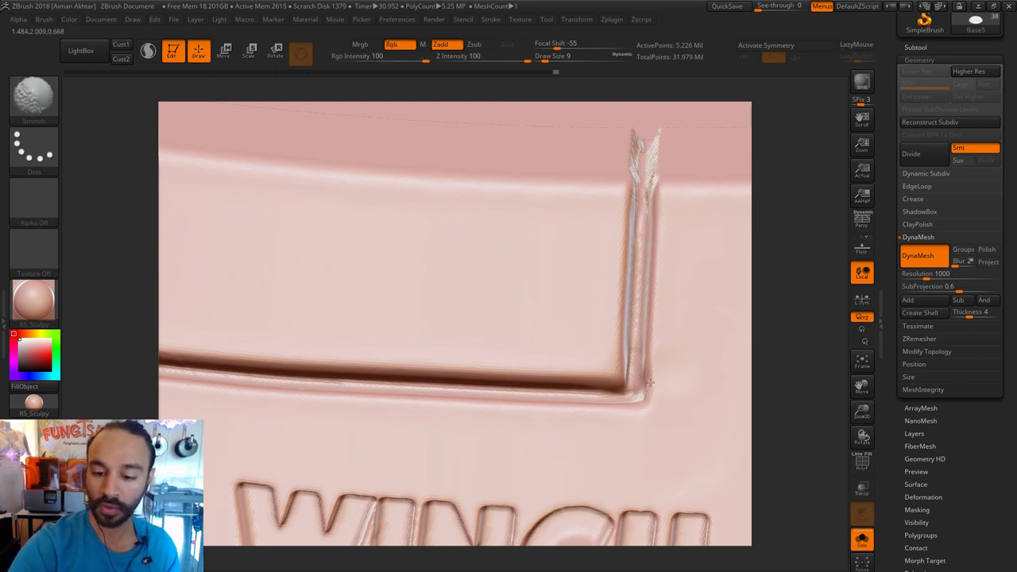
pyautogui.keyDown('shift'); pyautogui.moveTo(650, 383); pyautogui.dragTo(641, 363); pyautogui.keyUp('shift')
pyautogui.moveTo(799, 336); pyautogui.dragTo(795, 345)
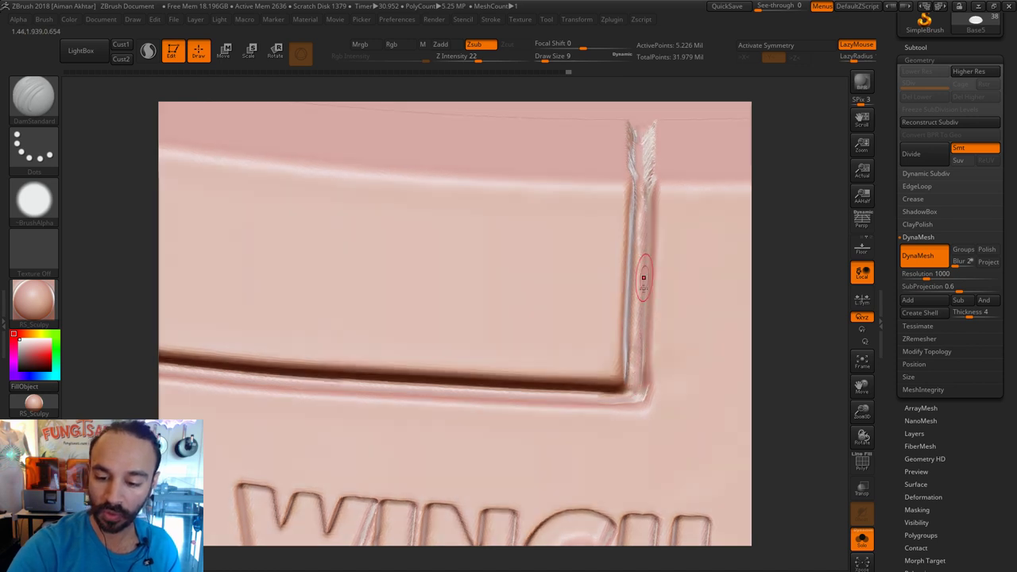
pyautogui.moveTo(637, 309); pyautogui.dragTo(641, 191)
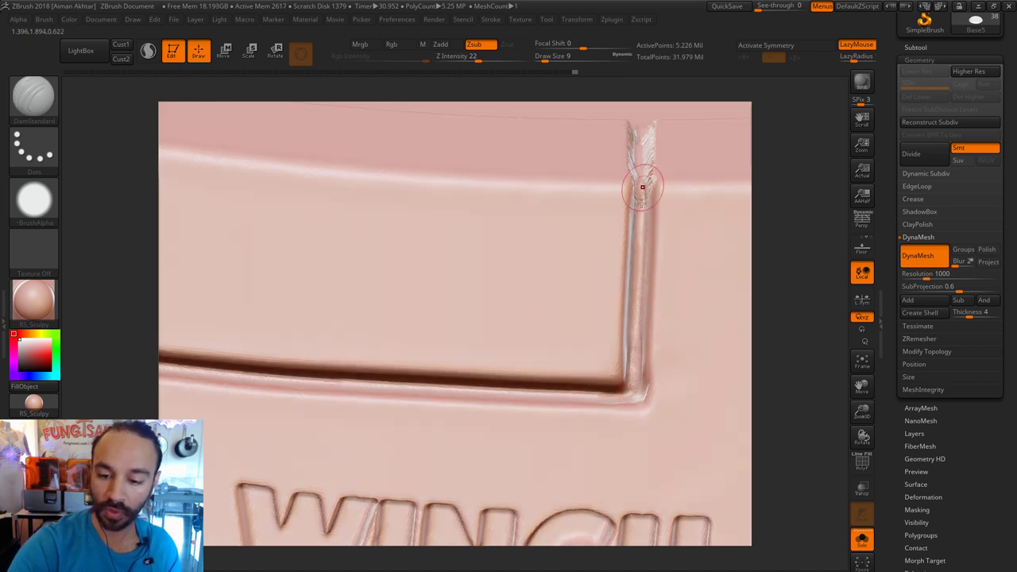
pyautogui.moveTo(637, 357); pyautogui.dragTo(642, 204)
pyautogui.press('shift')
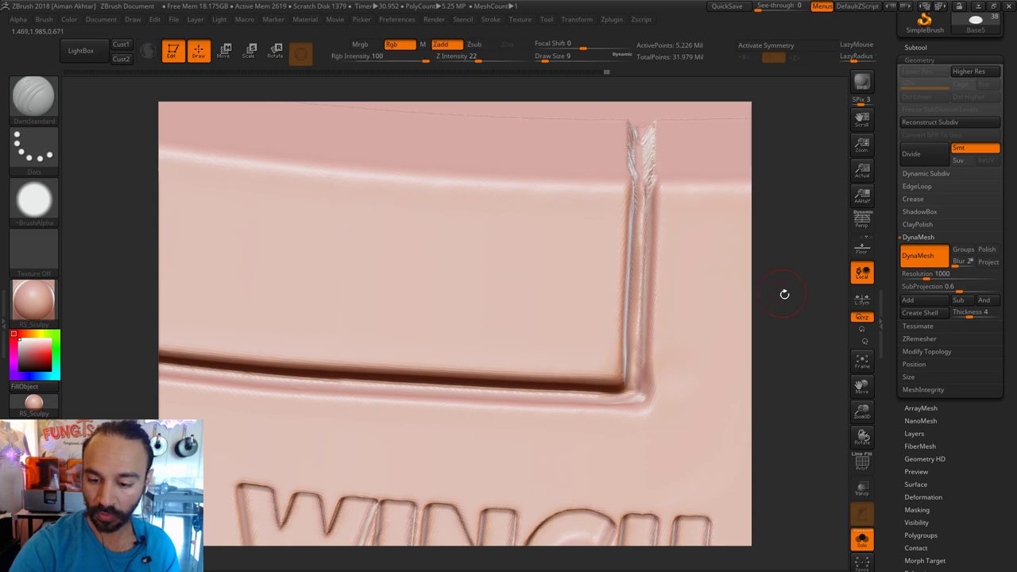
# Undo the last groove stroke and recut the inner edge of the panel's right vertical groove, undoing the first attempt.
pyautogui.hotkey('ctrl', 'z')
pyautogui.moveTo(783, 293); pyautogui.dragTo(767, 294)
pyautogui.moveTo(629, 342)
pyautogui.mouseDown()
pyautogui.moveTo(637, 188)
pyautogui.moveTo(634, 236)
pyautogui.mouseUp()
pyautogui.hotkey('ctrl', 'z')
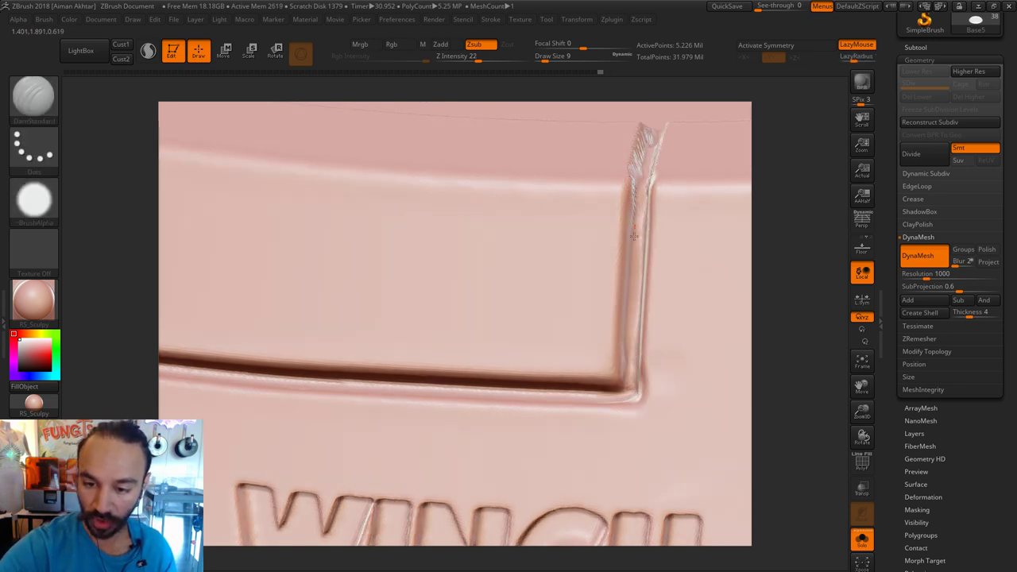
pyautogui.moveTo(628, 300); pyautogui.dragTo(625, 378)
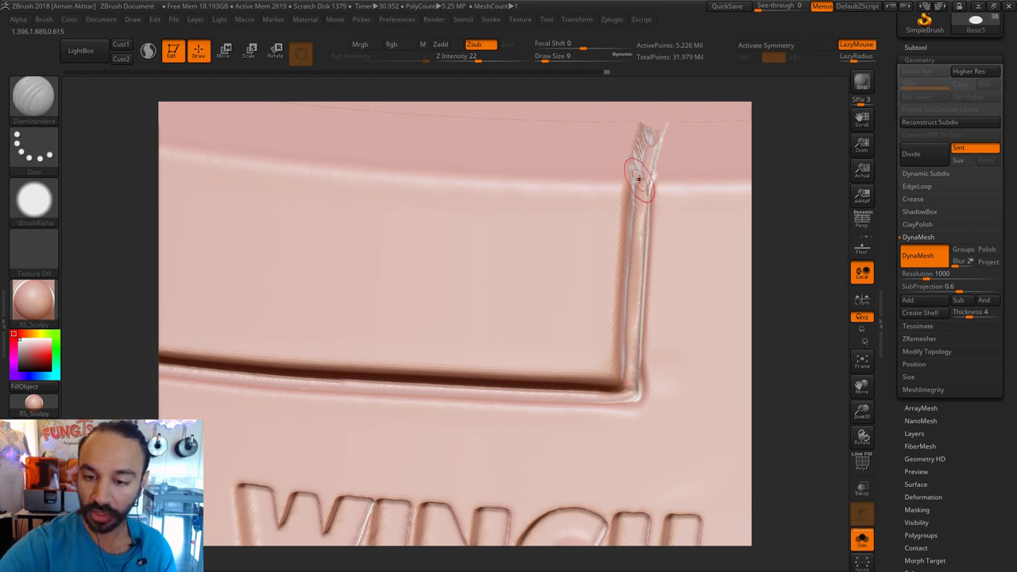
# Adjust the inner edge and corner of the right vertical groove with the Move brush, using draw sizes 4 and 8.
pyautogui.press('s')
pyautogui.press('b')
pyautogui.press('m')
pyautogui.press('v')
pyautogui.press('s')
pyautogui.click(624, 362)
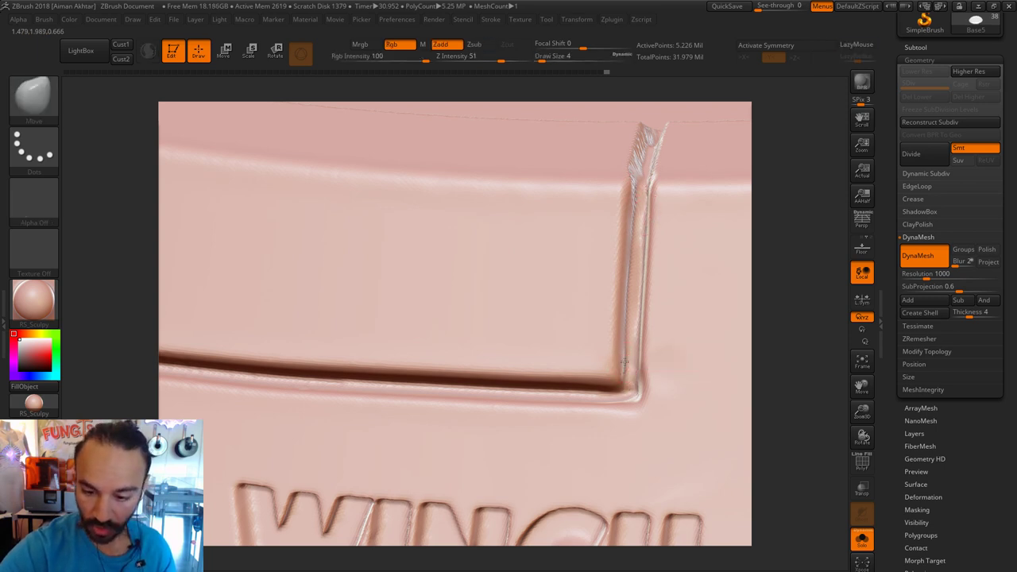
pyautogui.press('s')
pyautogui.click(637, 380)
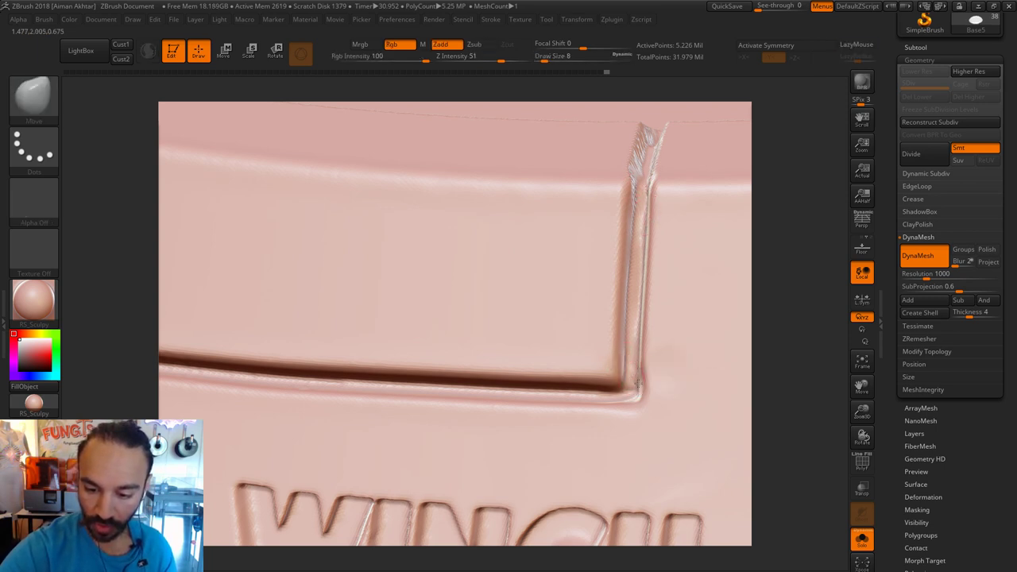
pyautogui.moveTo(739, 260); pyautogui.dragTo(703, 334)
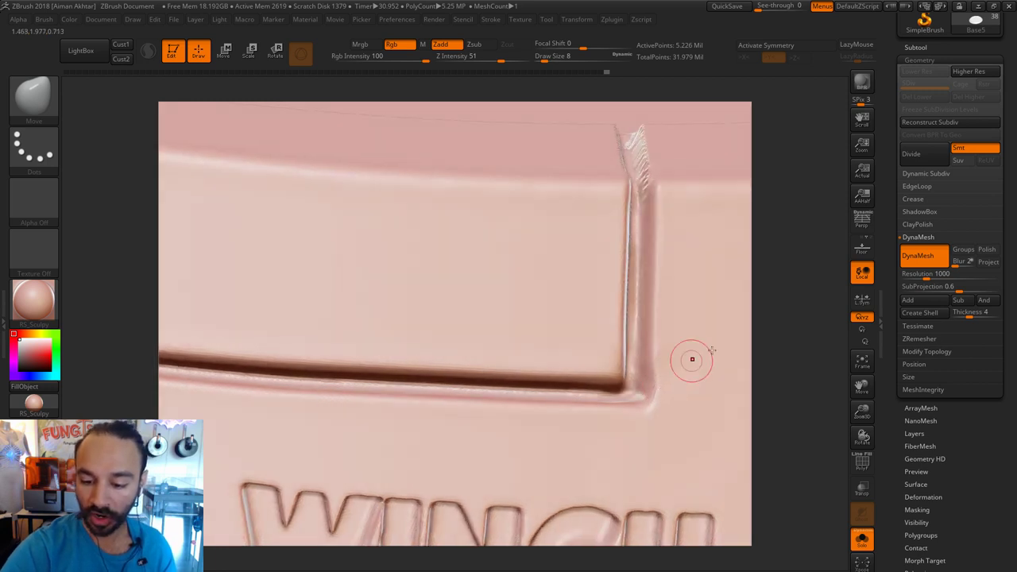
# Push the outer edge of the panel's lower-right corner into a sharper angle with the Move brush at draw sizes 9 and 7.
pyautogui.moveTo(672, 356); pyautogui.dragTo(699, 360, button='right')
pyautogui.press('s')
pyautogui.click(666, 382)
pyautogui.moveTo(661, 385); pyautogui.dragTo(649, 390)
pyautogui.press('s')
pyautogui.click(658, 384)
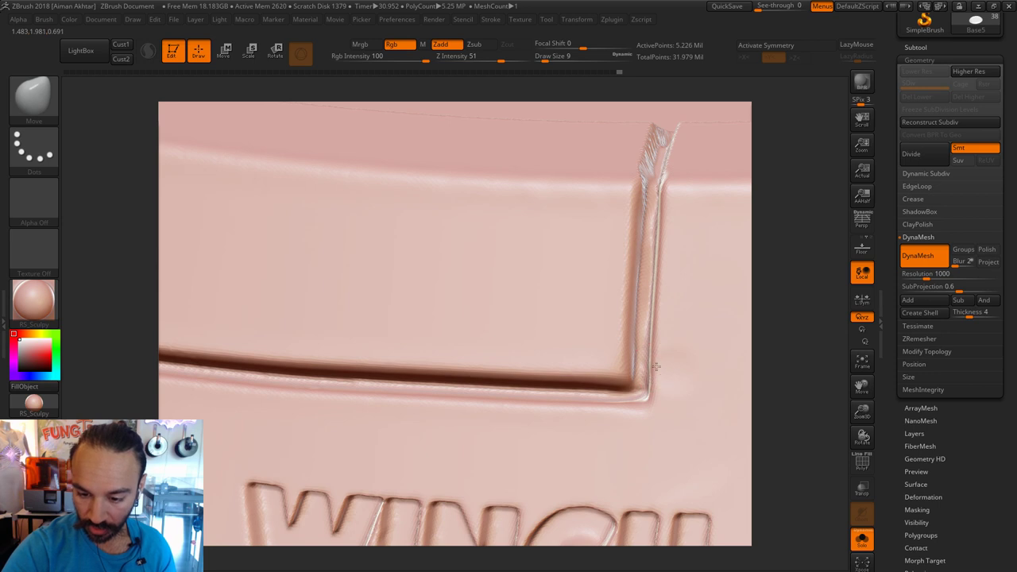
pyautogui.press('s')
pyautogui.click(656, 375)
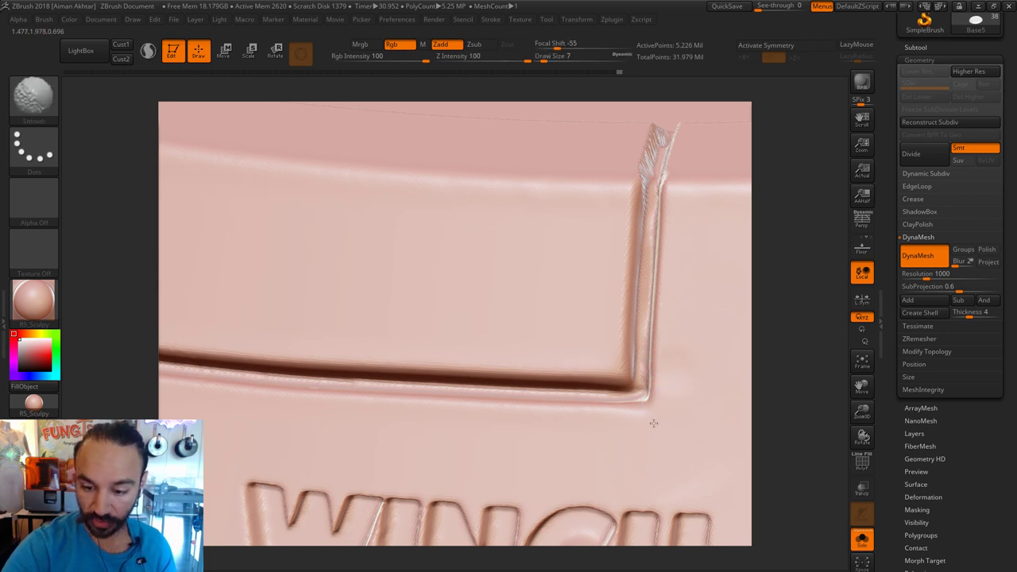
# Polish the surface around the panel's lower-right corner with hPolish at draw size 23.
pyautogui.press('b')
pyautogui.press('h')
pyautogui.press('p')
pyautogui.press('s')
pyautogui.click(664, 386)
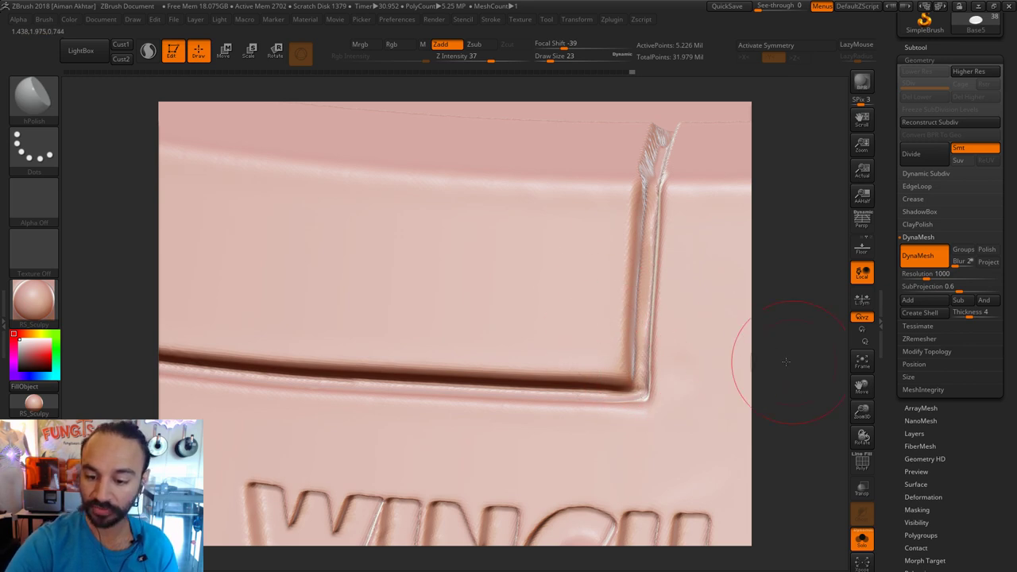
# Switch back to the Move brush at draw size 8 and tidy the panel's lower-right corner and bottom edge.
pyautogui.moveTo(790, 363)
pyautogui.keyDown('alt'); pyautogui.mouseDown()
pyautogui.moveTo(712, 341)
pyautogui.moveTo(703, 389)
pyautogui.mouseUp(); pyautogui.keyUp('alt')
pyautogui.press('b')
pyautogui.press('m')
pyautogui.press('v')
pyautogui.press('s')
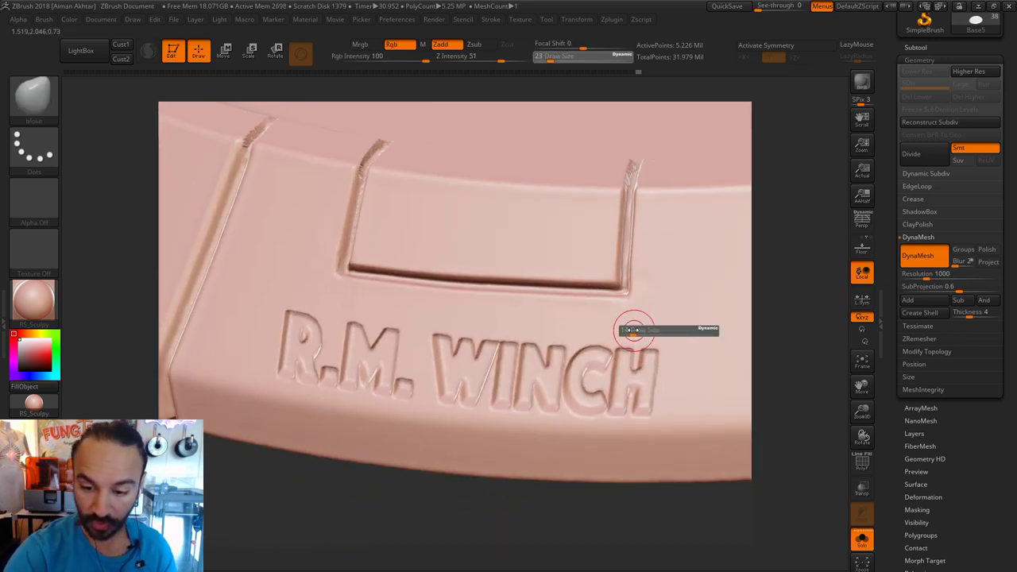
pyautogui.click(632, 333)
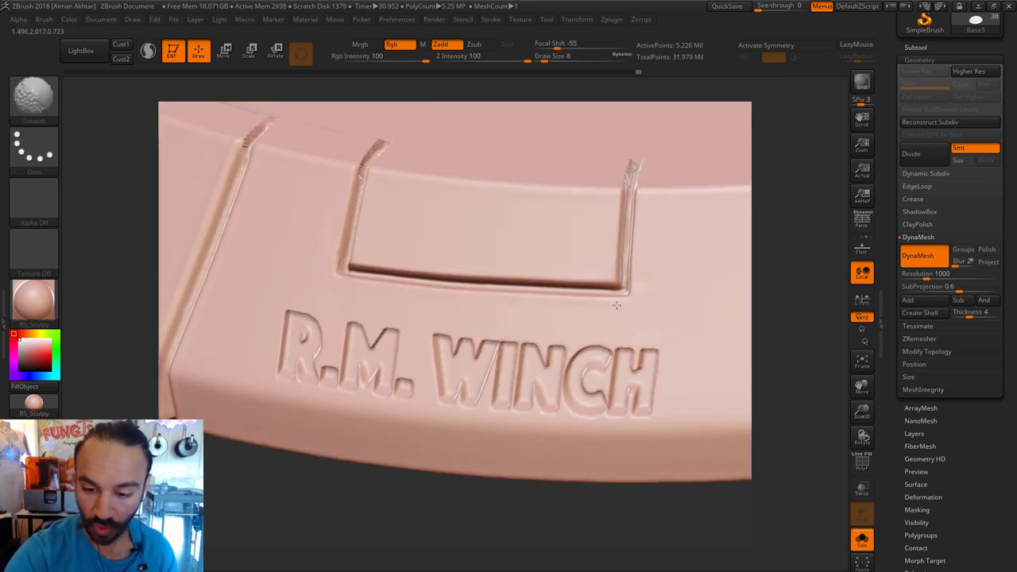
pyautogui.moveTo(771, 298); pyautogui.dragTo(794, 298)
# Smooth the surface around the panel's lower-left corner at draw size 22, and reduce the draw size to 14.
pyautogui.press('s')
pyautogui.click(321, 255)
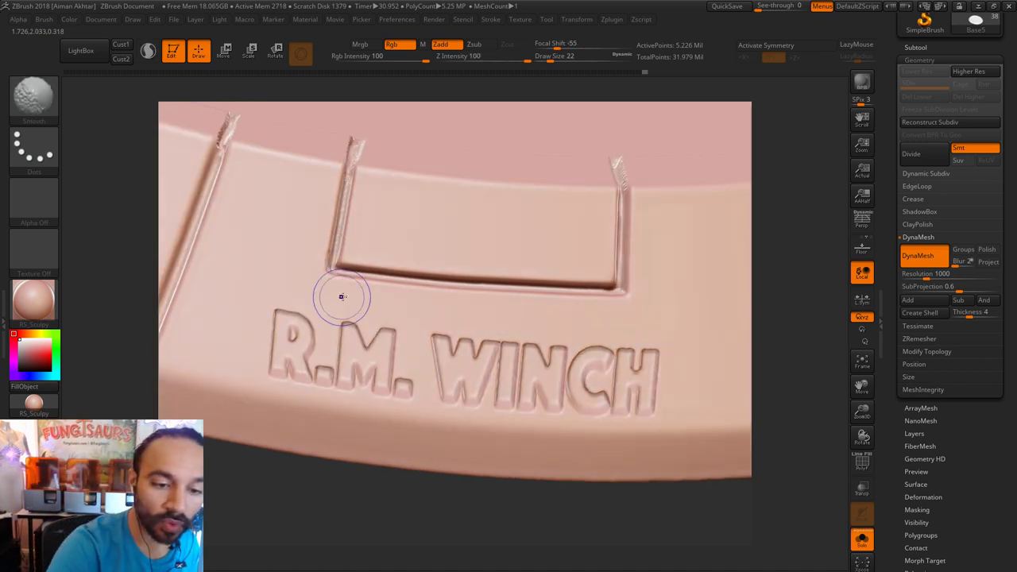
pyautogui.press('s')
pyautogui.click(324, 270)
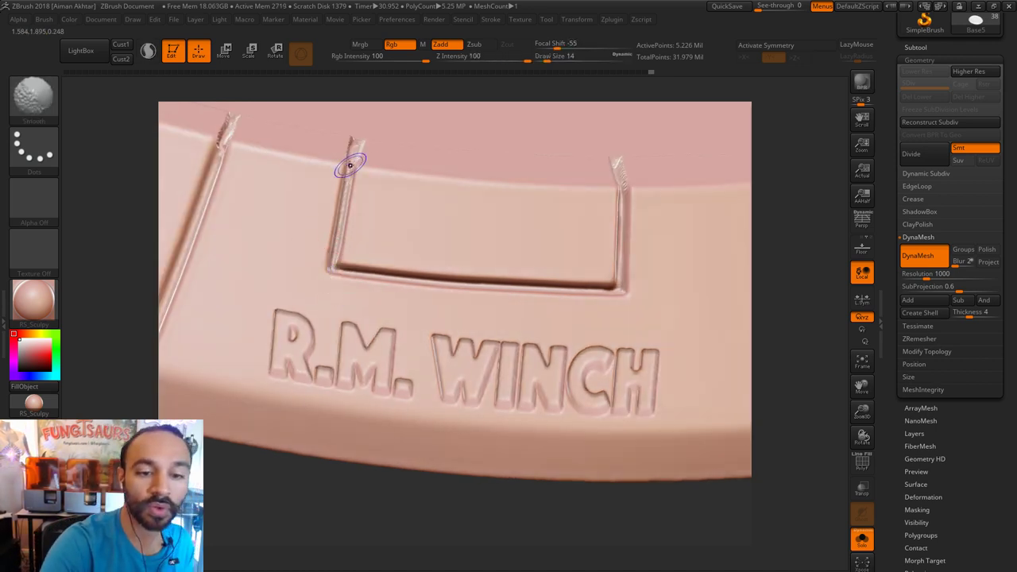
# Smooth the rim end of the panel's left groove and the neighbouring divider groove at draw size 14.
pyautogui.keyDown('shift'); pyautogui.moveTo(350, 165); pyautogui.dragTo(352, 148); pyautogui.keyUp('shift')
pyautogui.keyDown('alt'); pyautogui.moveTo(261, 492); pyautogui.dragTo(330, 553); pyautogui.keyUp('alt')
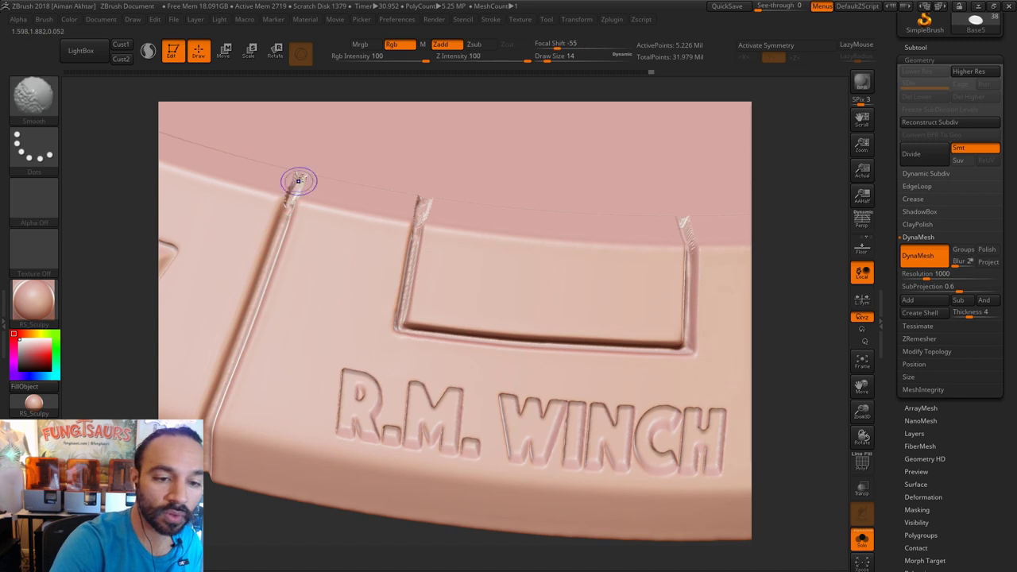
pyautogui.keyDown('shift'); pyautogui.moveTo(274, 239); pyautogui.dragTo(272, 264); pyautogui.keyUp('shift')
pyautogui.press('ctrl')
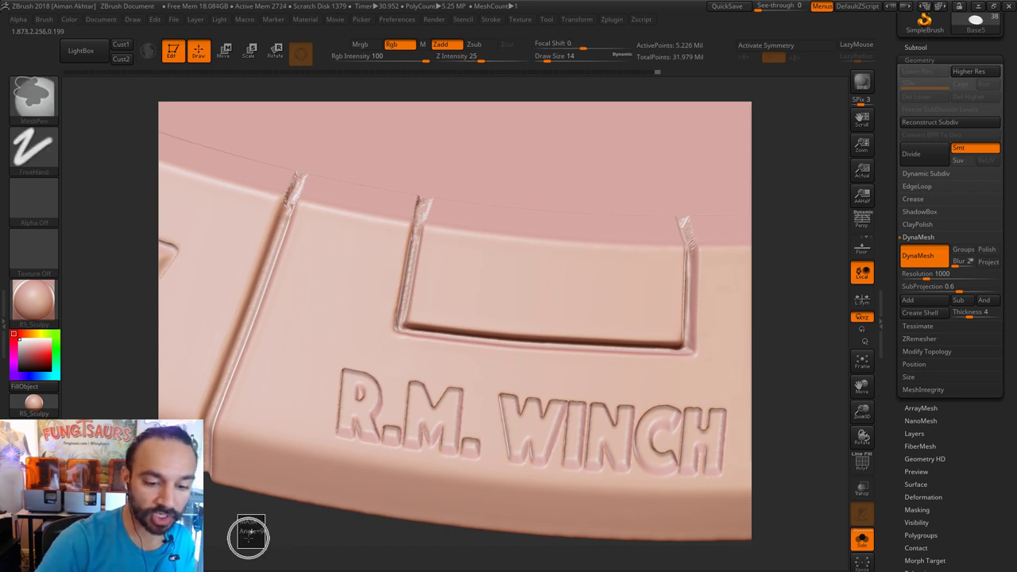
# Remesh the base with DynaMesh and switch to the DamStandard brush at draw size 11.
pyautogui.keyDown('ctrl'); pyautogui.moveTo(237, 514); pyautogui.dragTo(264, 548); pyautogui.keyUp('ctrl')
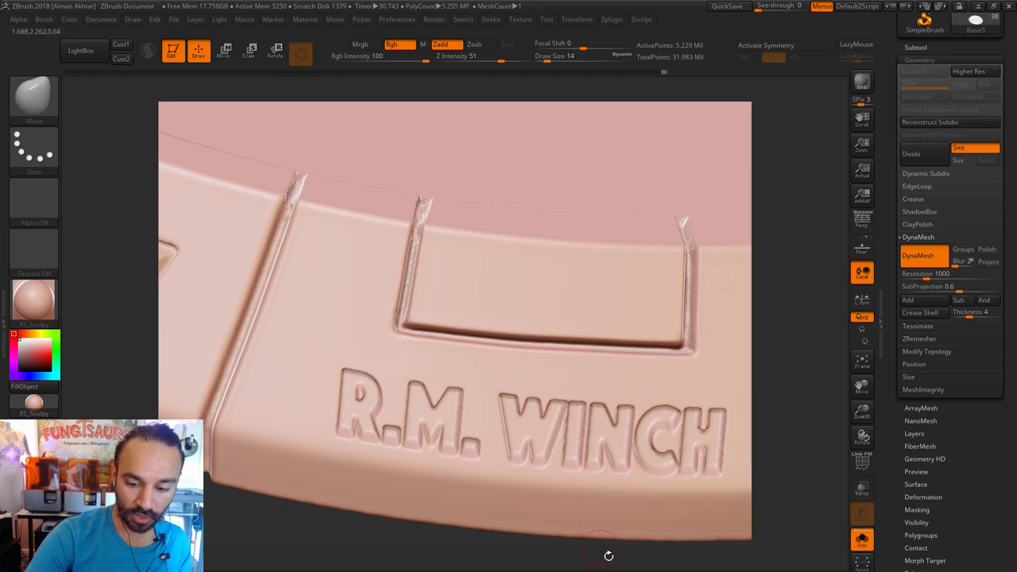
pyautogui.press('b')
pyautogui.press('d')
pyautogui.press('s')
pyautogui.press('s')
pyautogui.moveTo(295, 210); pyautogui.dragTo(289, 209)
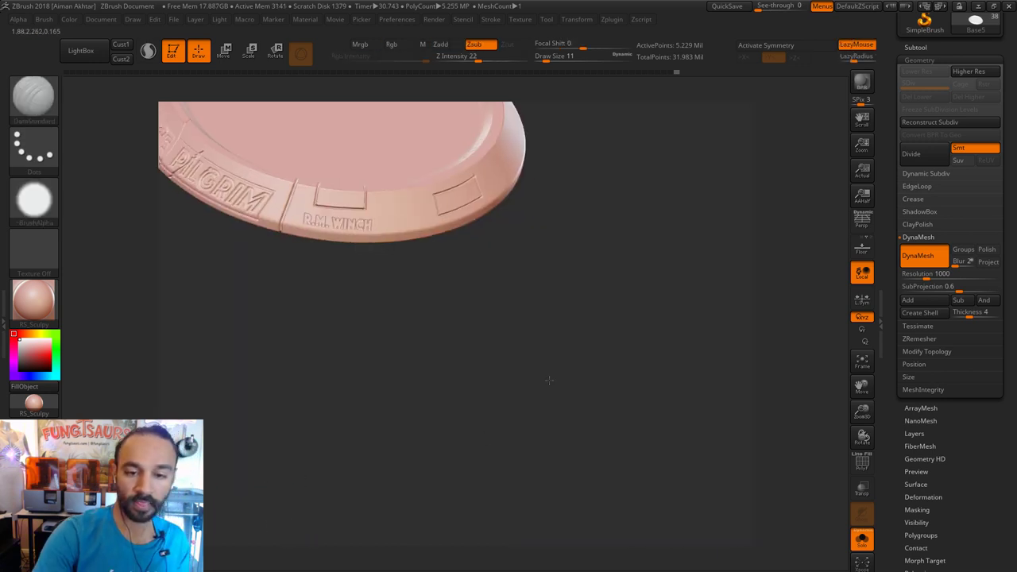
# Show the full statue with the base and examine how the base's grooves look from the front and from above.
pyautogui.keyDown('shift'); pyautogui.moveTo(547, 379); pyautogui.dragTo(571, 364); pyautogui.keyUp('shift')
pyautogui.moveTo(432, 299); pyautogui.dragTo(672, 504)
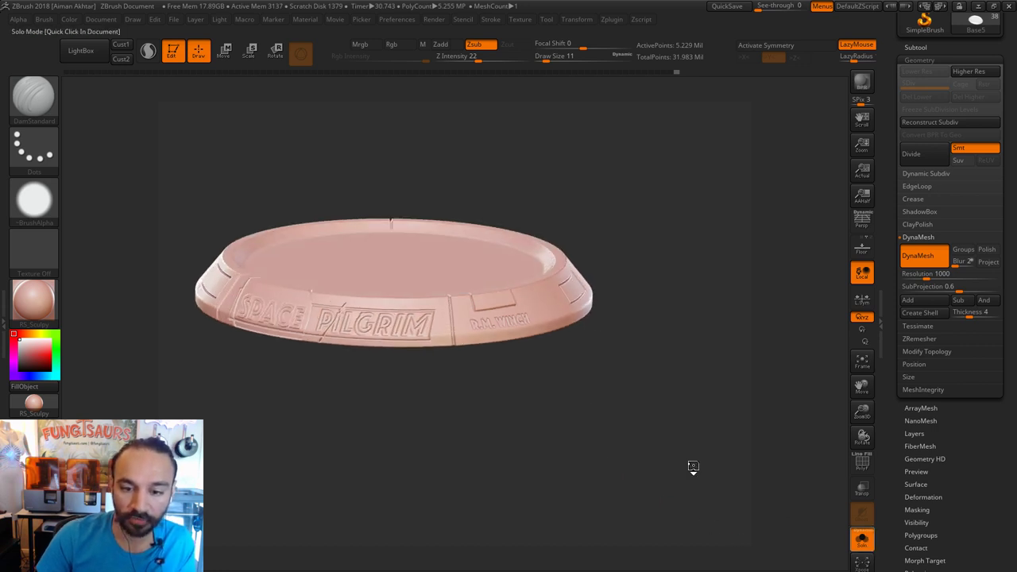
pyautogui.click(863, 541)
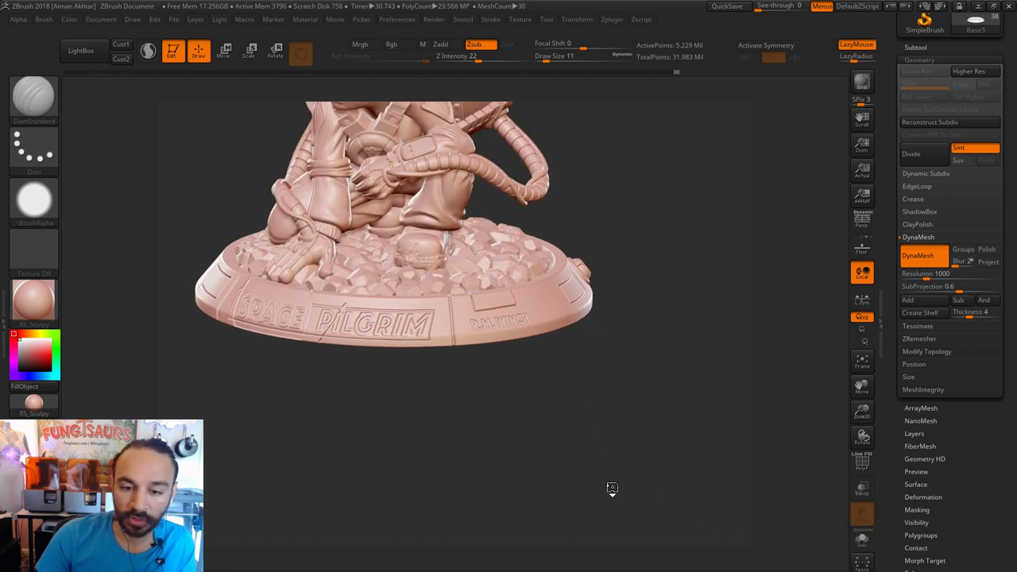
pyautogui.moveTo(609, 485); pyautogui.dragTo(685, 398)
pyautogui.moveTo(665, 516)
pyautogui.mouseDown()
pyautogui.moveTo(370, 469)
pyautogui.moveTo(499, 488)
pyautogui.mouseUp()
pyautogui.moveTo(568, 517); pyautogui.dragTo(522, 310)
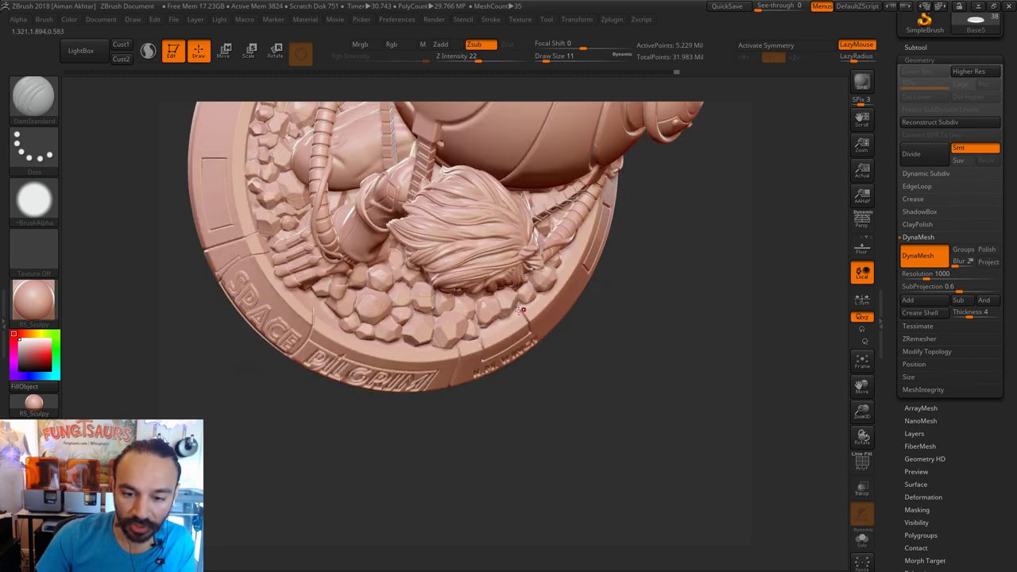
pyautogui.moveTo(657, 436)
pyautogui.mouseDown()
pyautogui.moveTo(710, 360)
pyautogui.moveTo(703, 331)
pyautogui.mouseUp()
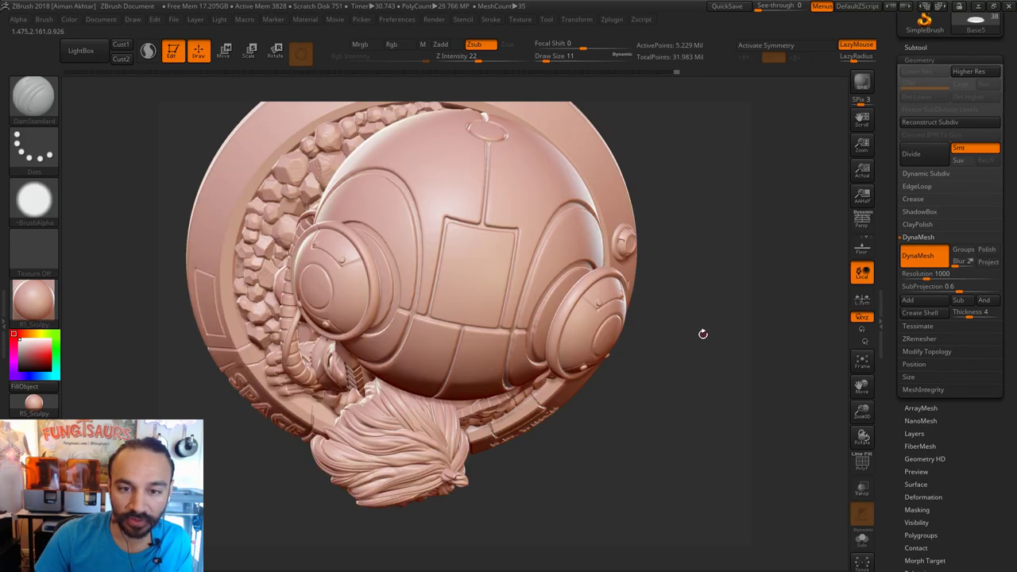
pyautogui.moveTo(677, 421); pyautogui.dragTo(684, 432)
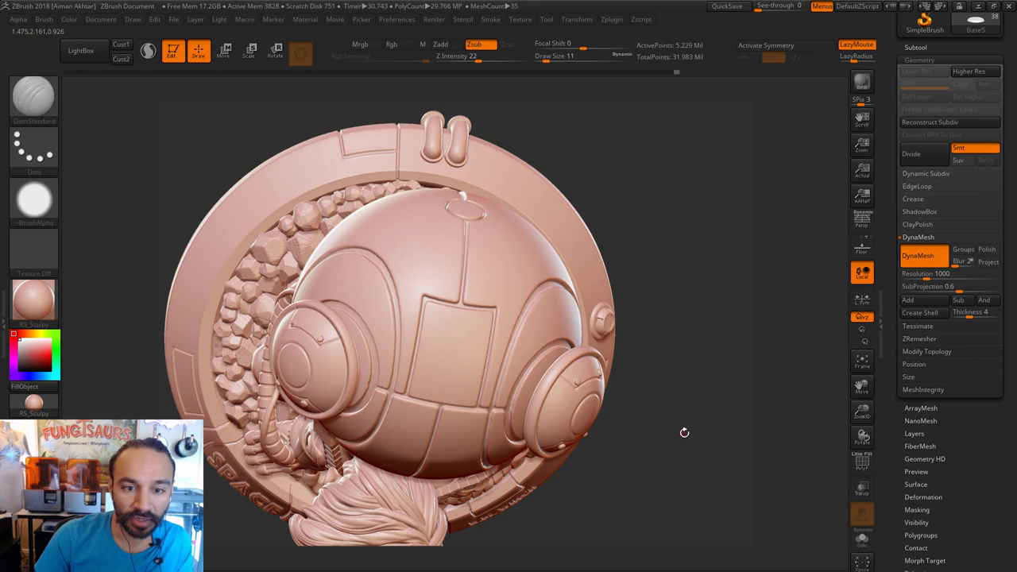
pyautogui.moveTo(666, 511); pyautogui.dragTo(671, 454)
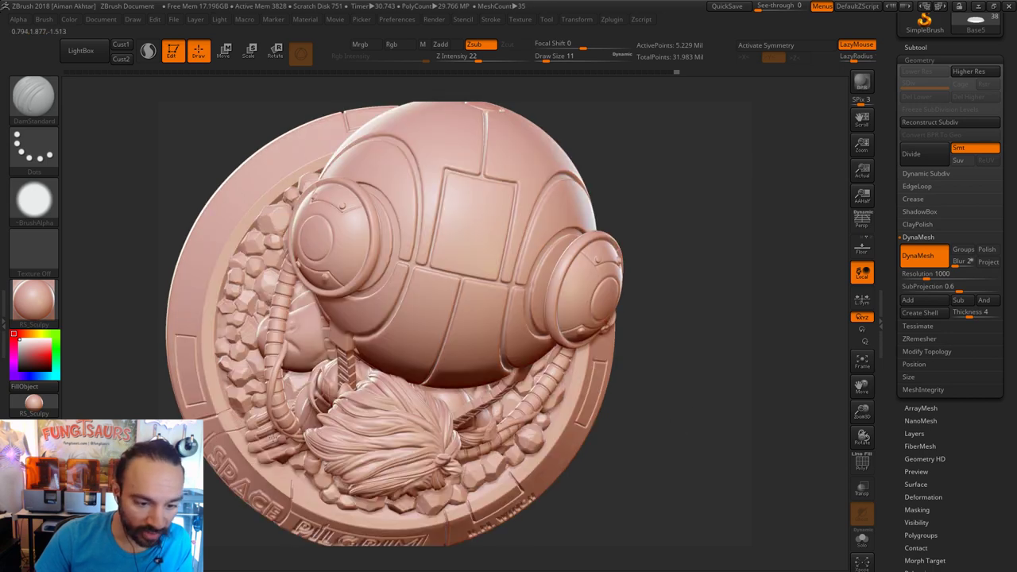
pyautogui.moveTo(509, 453); pyautogui.dragTo(504, 442, button='right')
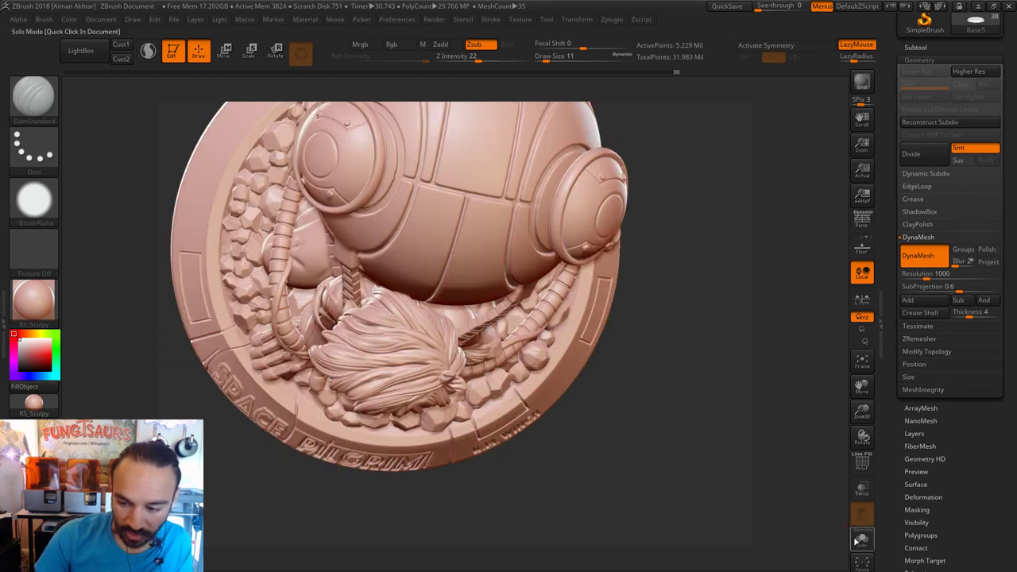
# Isolate the base and carve both side grooves of the R.M. WINCH panel and the neighbouring divider groove across the inner bevel.
pyautogui.keyDown('ctrl'); pyautogui.moveTo(660, 483); pyautogui.dragTo(689, 494, button='right'); pyautogui.keyUp('ctrl')
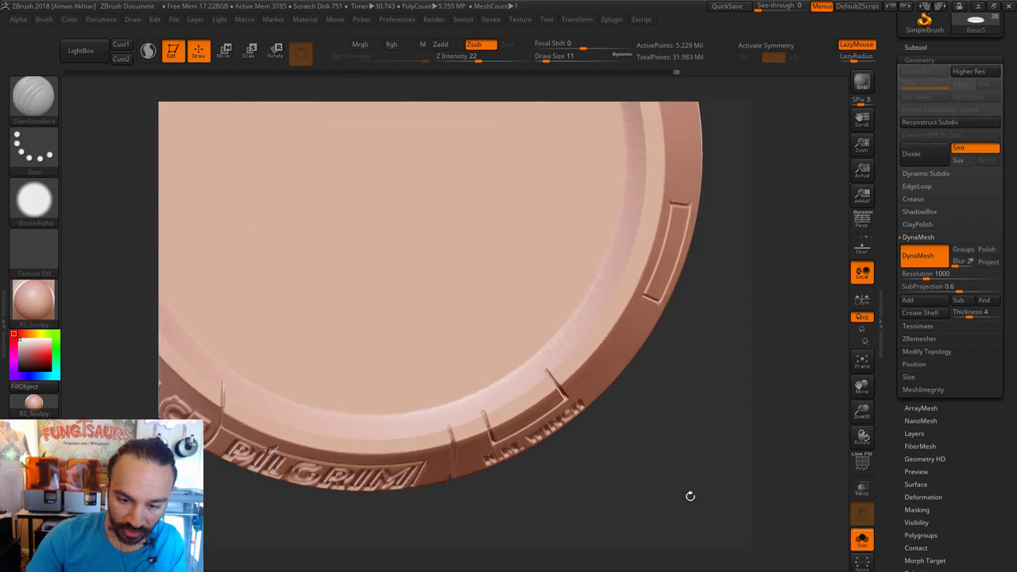
pyautogui.keyDown('ctrl'); pyautogui.moveTo(623, 443); pyautogui.dragTo(681, 480, button='right'); pyautogui.keyUp('ctrl')
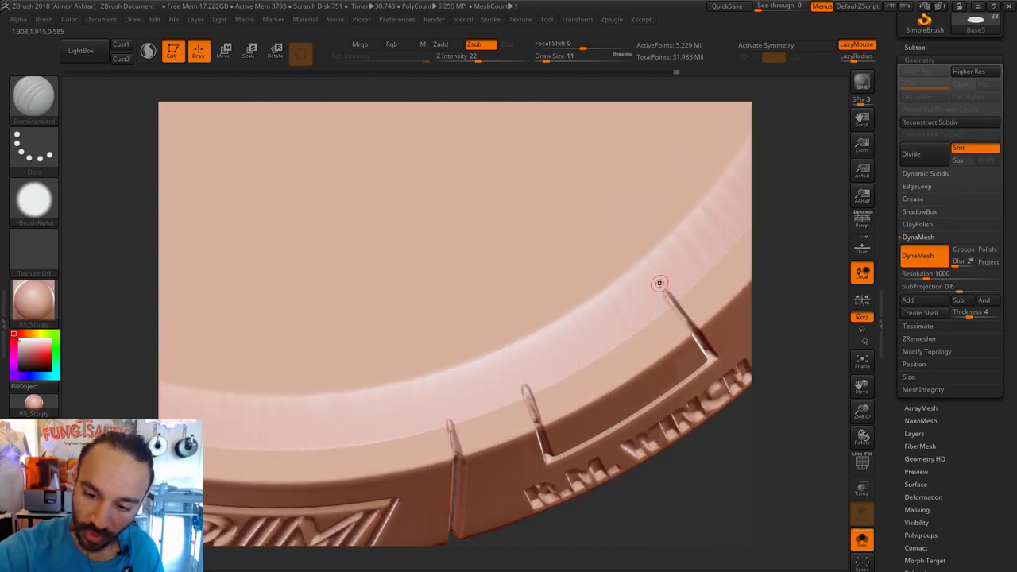
pyautogui.moveTo(648, 264); pyautogui.dragTo(671, 305)
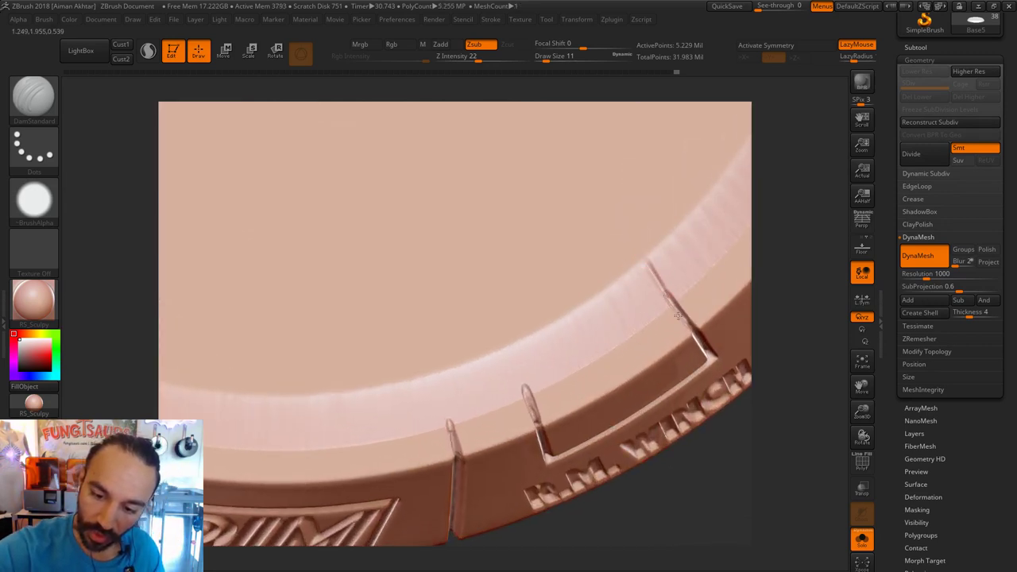
pyautogui.moveTo(505, 348); pyautogui.dragTo(526, 391)
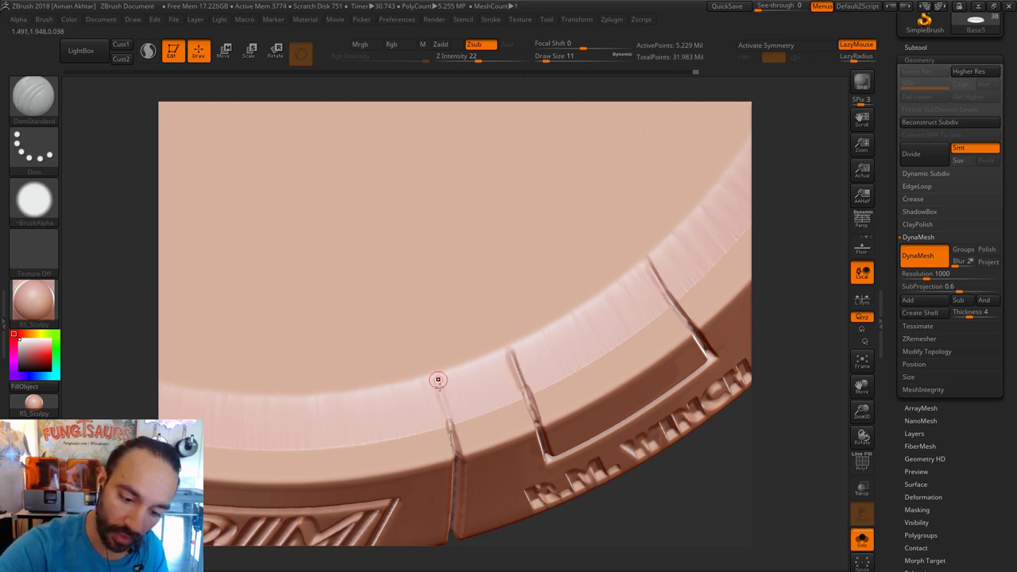
pyautogui.moveTo(437, 379); pyautogui.dragTo(451, 441)
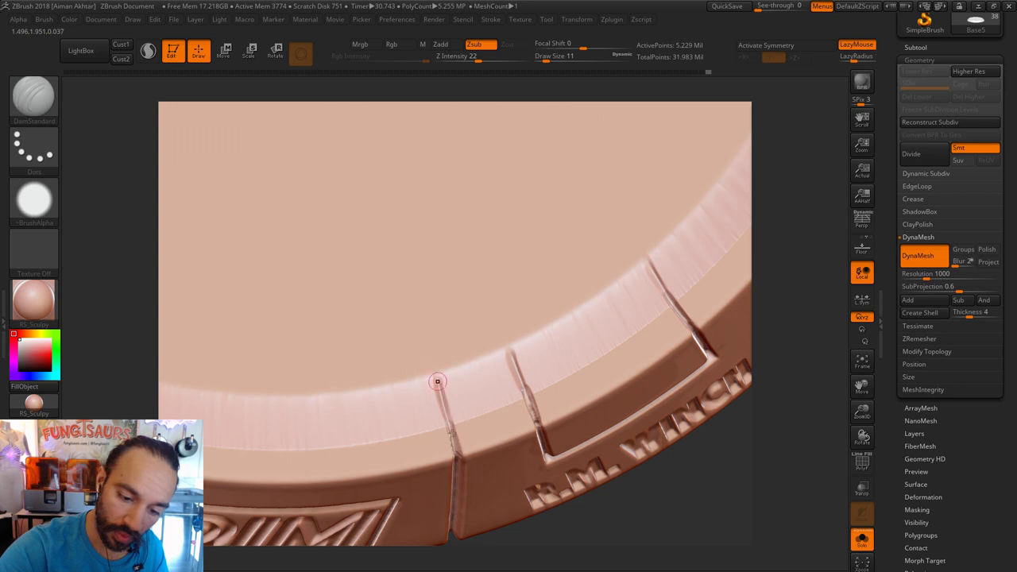
# Deepen the R.M. WINCH panel's left groove across the rim and inner bevel with DamStandard, smoothing its inner end.
pyautogui.moveTo(506, 346); pyautogui.dragTo(536, 425)
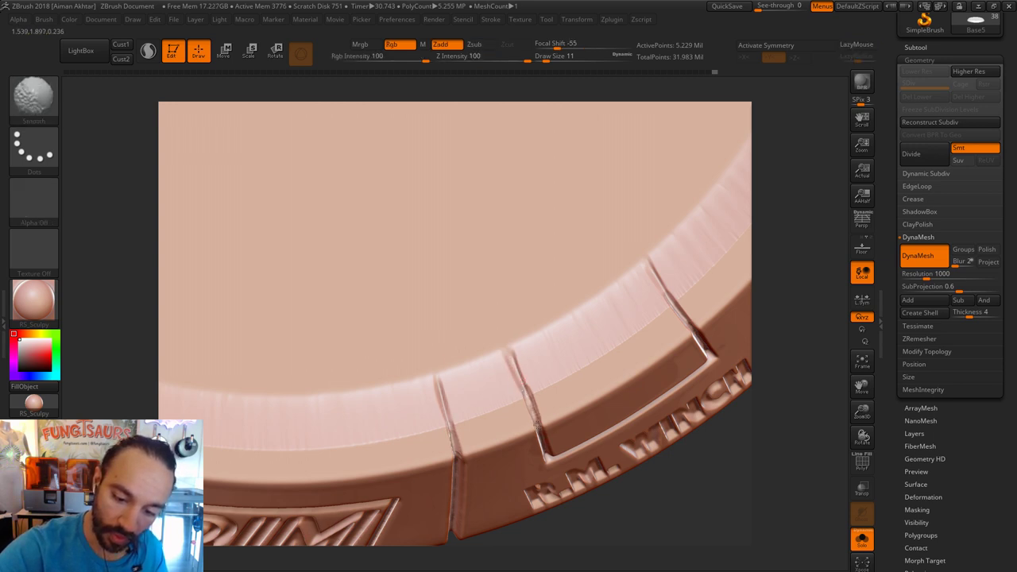
pyautogui.keyDown('shift'); pyautogui.moveTo(511, 361); pyautogui.dragTo(518, 377); pyautogui.keyUp('shift')
pyautogui.moveTo(685, 523); pyautogui.dragTo(667, 477)
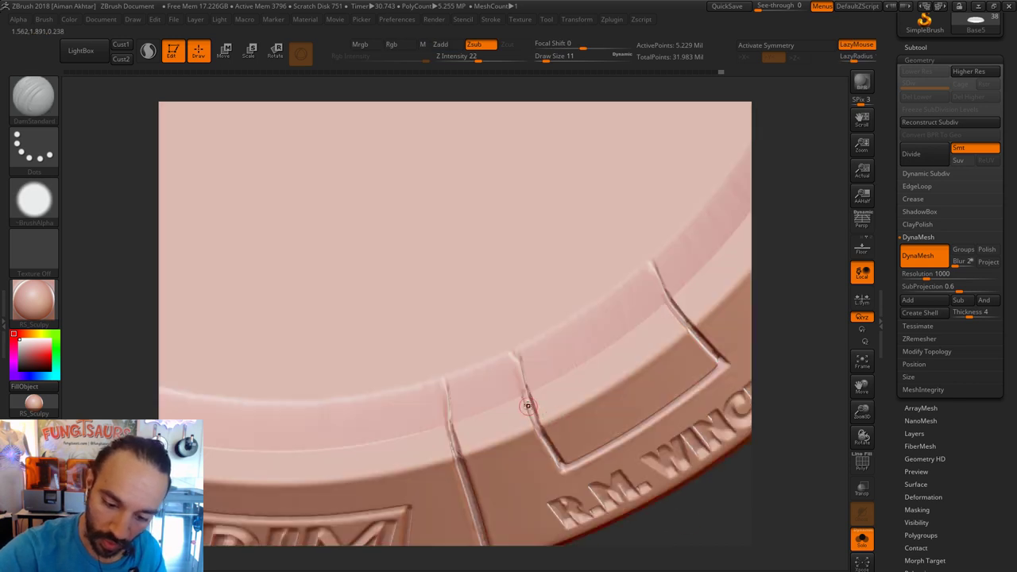
pyautogui.moveTo(521, 388); pyautogui.dragTo(545, 443)
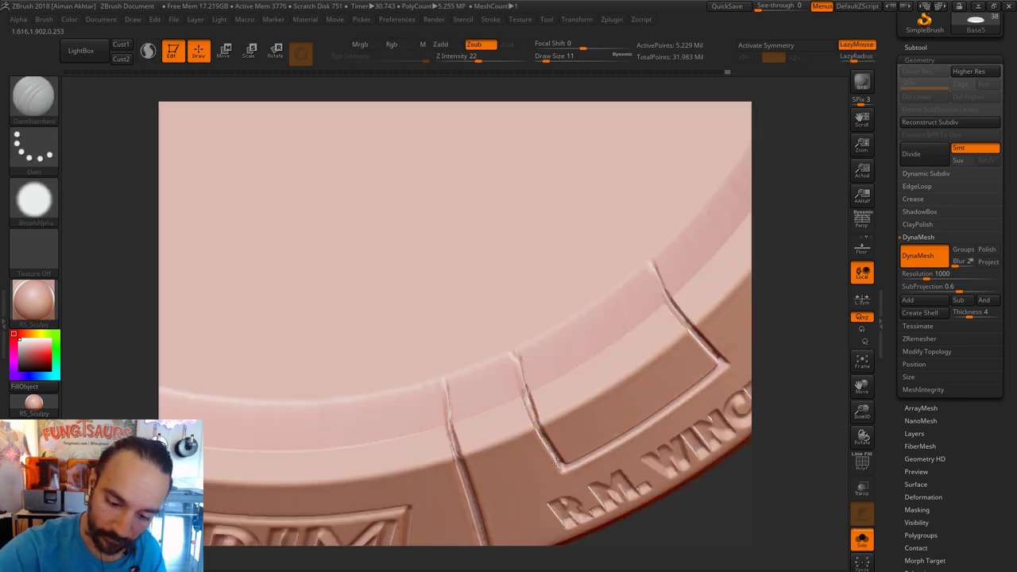
pyautogui.moveTo(672, 497); pyautogui.dragTo(680, 535)
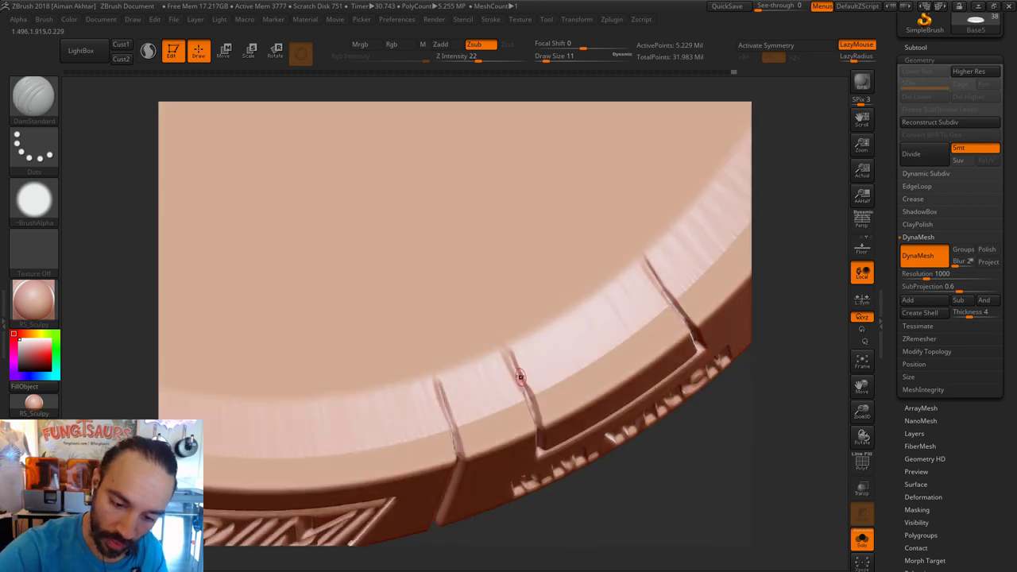
pyautogui.moveTo(509, 348); pyautogui.dragTo(529, 407)
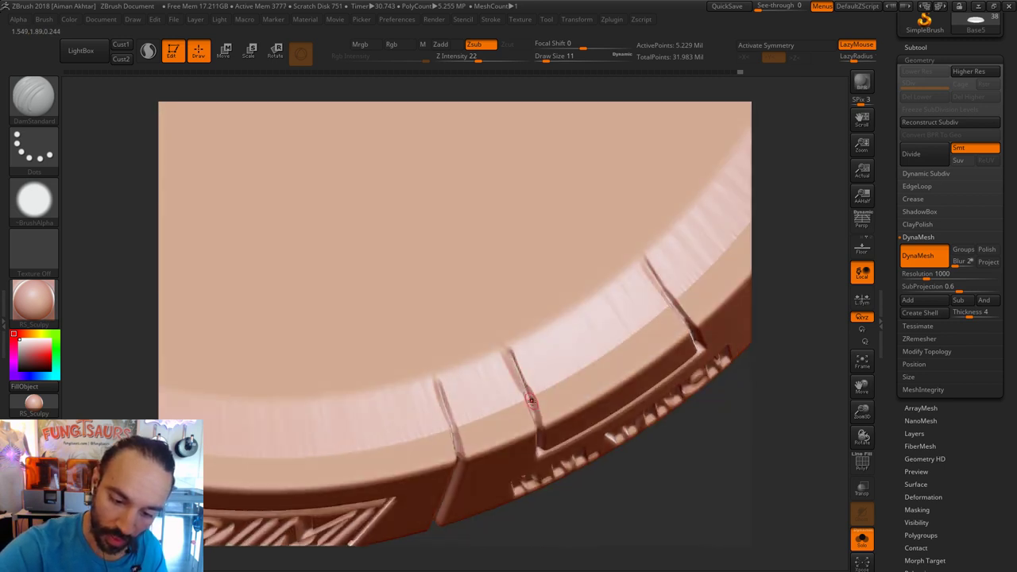
pyautogui.moveTo(633, 486); pyautogui.dragTo(513, 361, button='right')
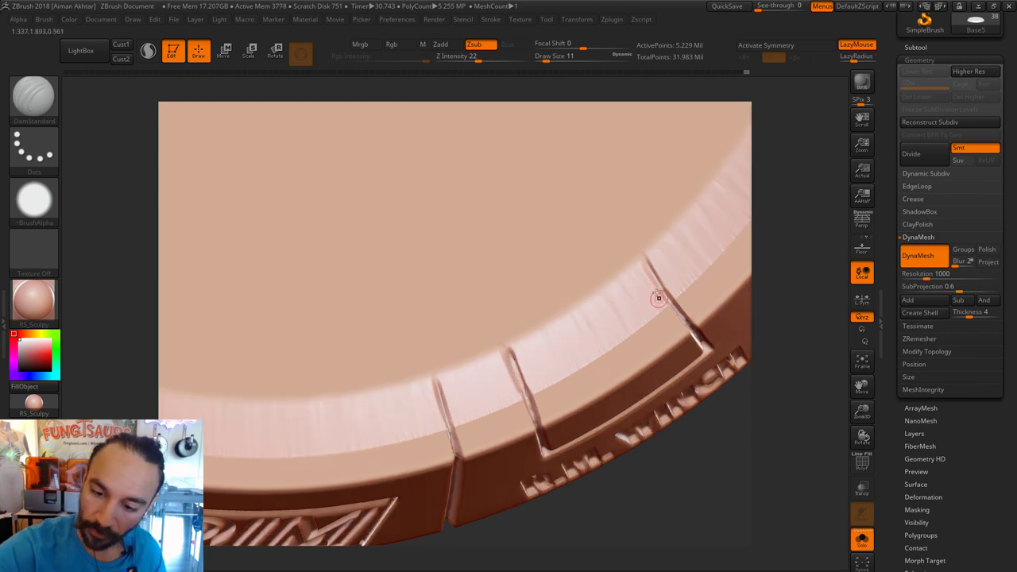
# Carve the divider groove between SPACE and PILGRIM across the base's inner bevel with DamStandard.
pyautogui.moveTo(515, 523); pyautogui.dragTo(461, 454)
pyautogui.moveTo(318, 524)
pyautogui.mouseDown()
pyautogui.moveTo(363, 517)
pyautogui.moveTo(304, 495)
pyautogui.moveTo(313, 479)
pyautogui.mouseUp()
pyautogui.moveTo(364, 288)
pyautogui.mouseDown()
pyautogui.moveTo(365, 280)
pyautogui.moveTo(360, 321)
pyautogui.mouseUp()
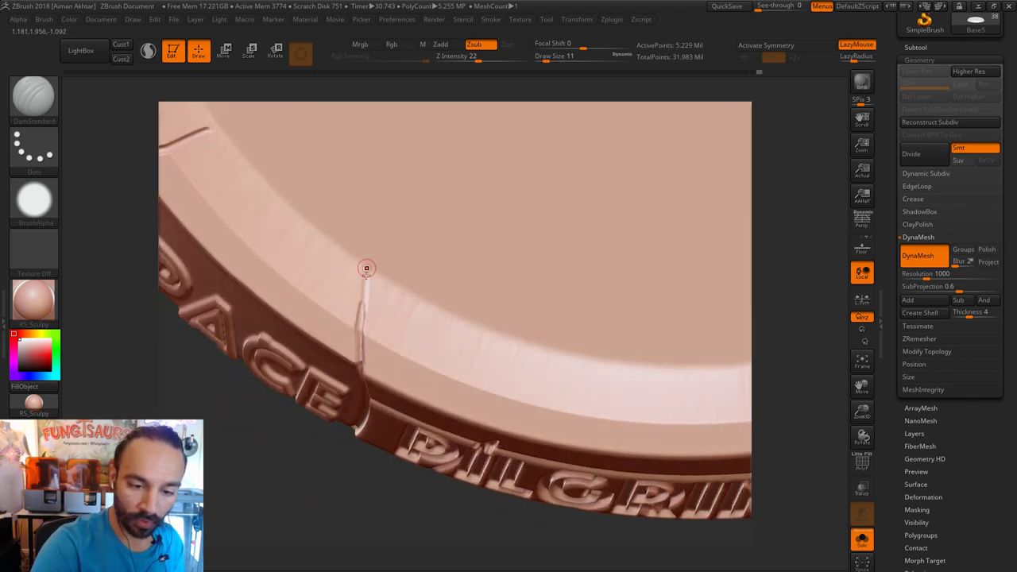
pyautogui.moveTo(367, 269); pyautogui.dragTo(360, 323)
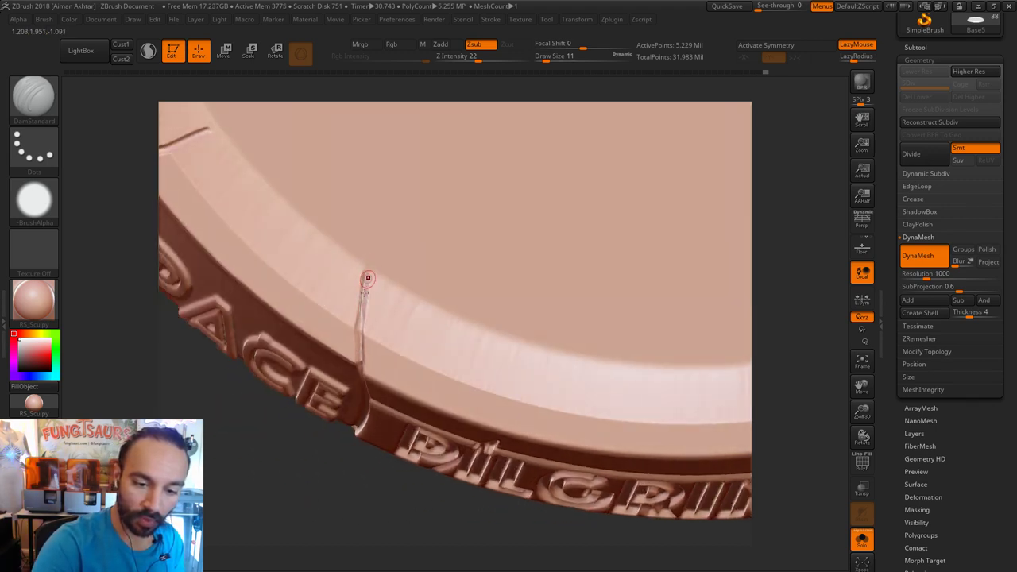
pyautogui.press('shift')
pyautogui.moveTo(340, 489); pyautogui.dragTo(362, 491)
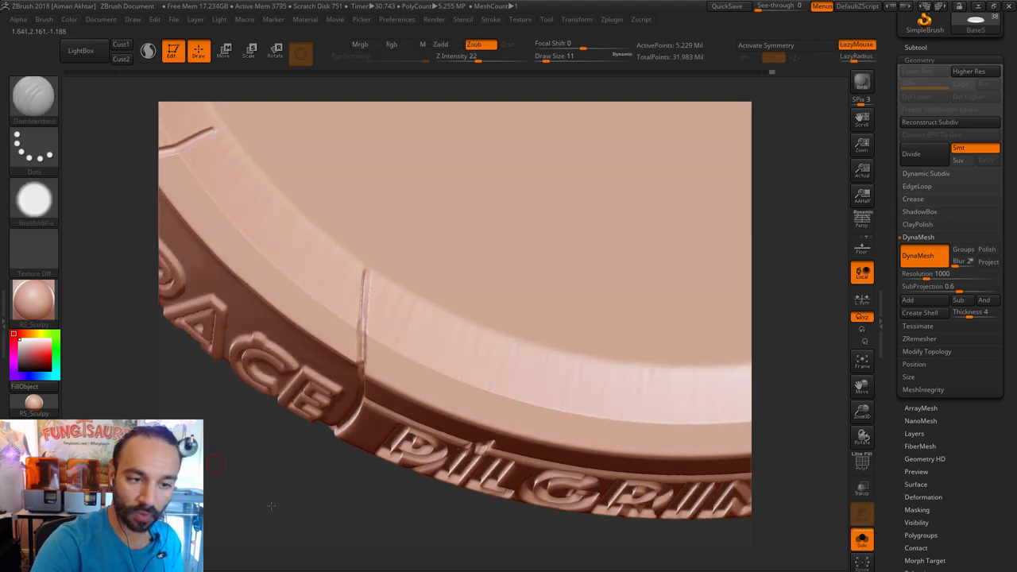
# Extend the two divider grooves before the word SPACE across the base's inner bevel.
pyautogui.keyDown('alt'); pyautogui.moveTo(159, 413); pyautogui.dragTo(310, 498); pyautogui.keyUp('alt')
pyautogui.moveTo(309, 351); pyautogui.dragTo(357, 218)
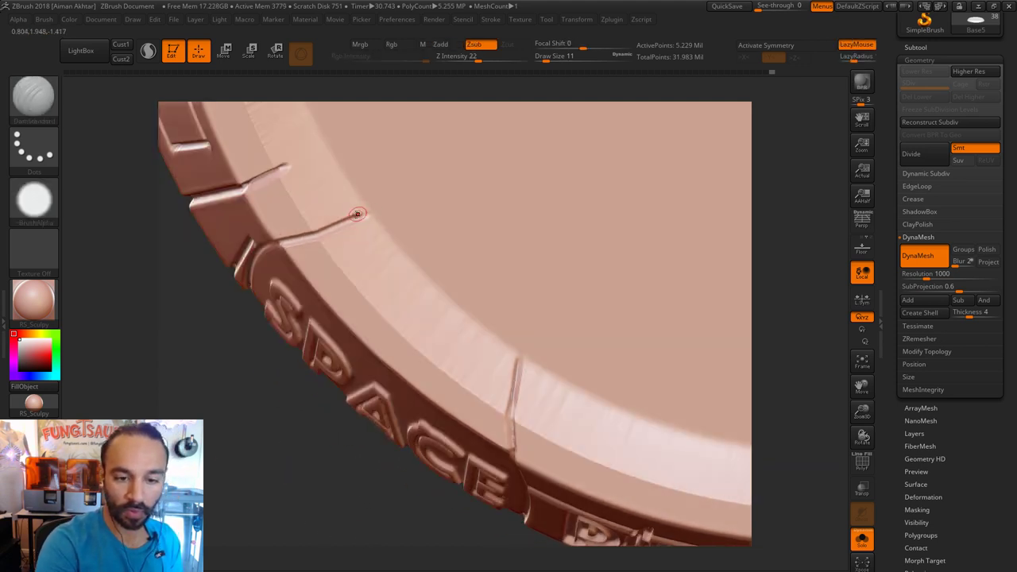
pyautogui.moveTo(280, 169); pyautogui.dragTo(324, 138)
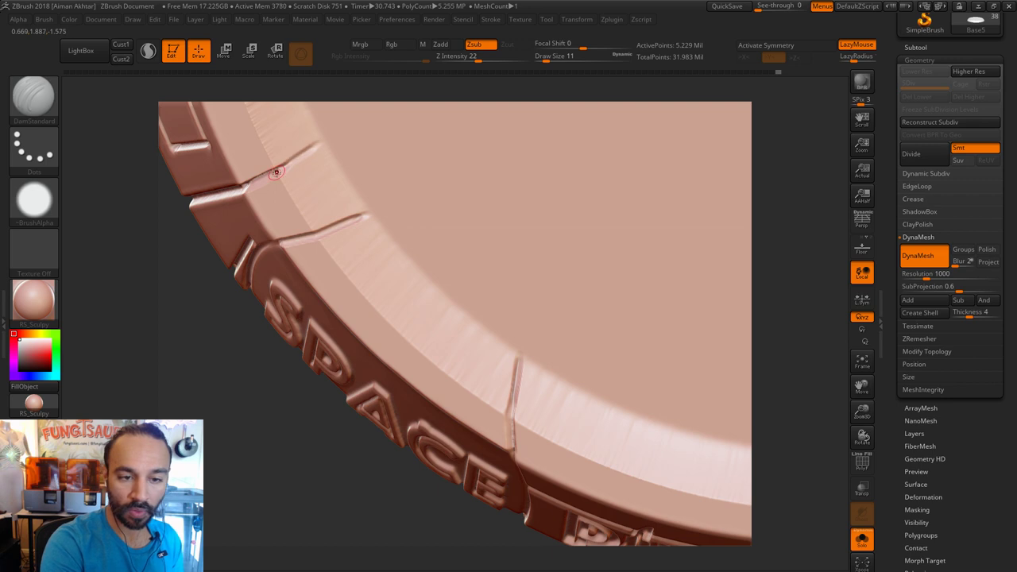
pyautogui.moveTo(282, 166); pyautogui.dragTo(327, 137)
# Polish the surface around the rectangular panel before SPACE with the hPolish brush at draw size 112.
pyautogui.moveTo(171, 254)
pyautogui.keyDown('alt'); pyautogui.mouseDown()
pyautogui.moveTo(176, 314)
pyautogui.moveTo(210, 411)
pyautogui.moveTo(246, 409)
pyautogui.mouseUp(); pyautogui.keyUp('alt')
pyautogui.moveTo(149, 355)
pyautogui.keyDown('alt'); pyautogui.mouseDown()
pyautogui.moveTo(196, 383)
pyautogui.moveTo(245, 298)
pyautogui.moveTo(325, 438)
pyautogui.moveTo(330, 413)
pyautogui.moveTo(342, 484)
pyautogui.mouseUp(); pyautogui.keyUp('alt')
pyautogui.press('b')
pyautogui.press('h')
pyautogui.press('p')
pyautogui.press('s')
pyautogui.moveTo(283, 248); pyautogui.dragTo(298, 239)
pyautogui.press('s')
pyautogui.moveTo(277, 204); pyautogui.dragTo(284, 349)
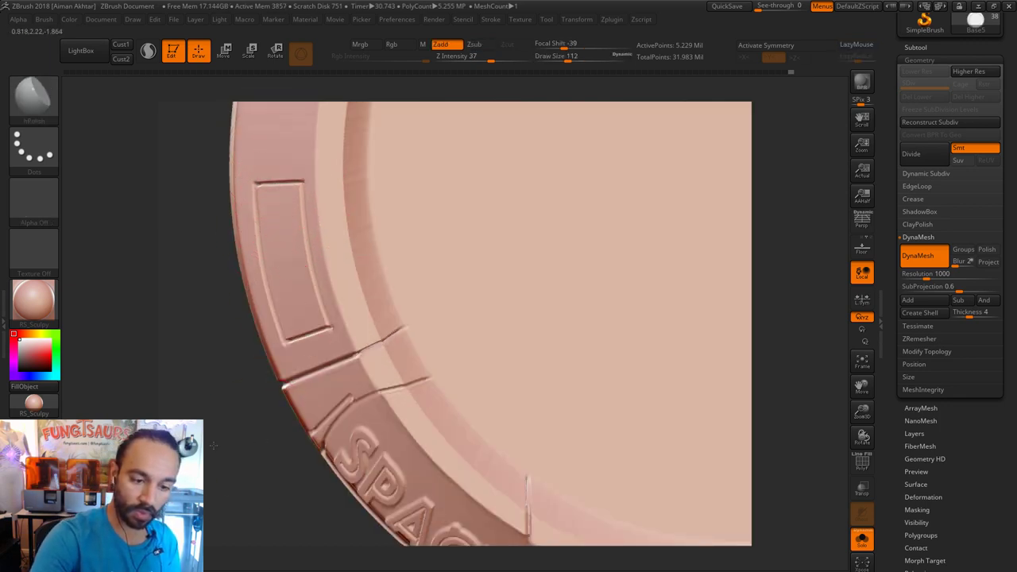
# Show the whole statue again and inspect it with the finished base from the front, the side and below.
pyautogui.keyDown('alt'); pyautogui.moveTo(226, 494); pyautogui.dragTo(198, 433); pyautogui.keyUp('alt')
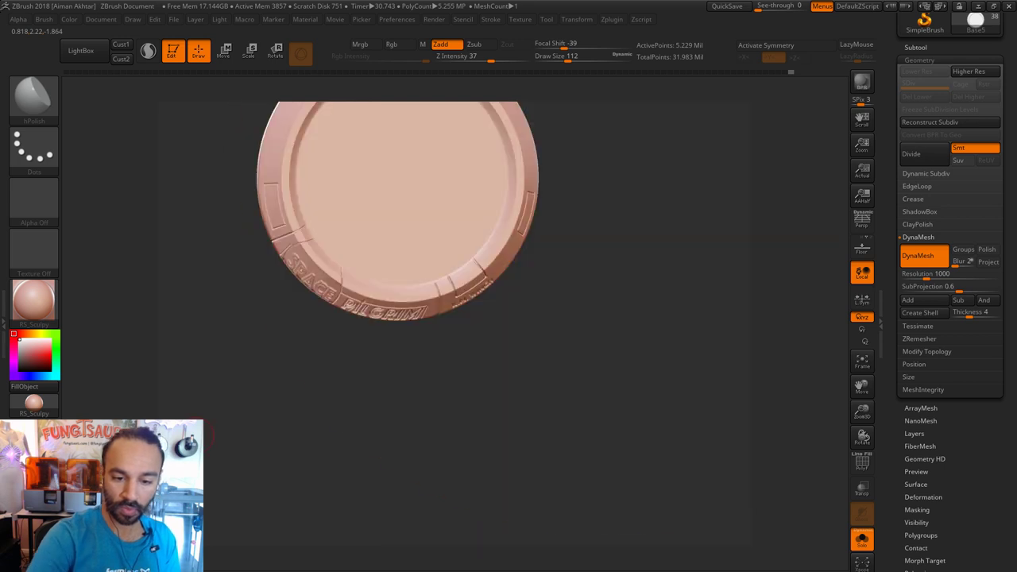
pyautogui.click(862, 540)
pyautogui.keyDown('shift'); pyautogui.moveTo(681, 349); pyautogui.dragTo(681, 348); pyautogui.keyUp('shift')
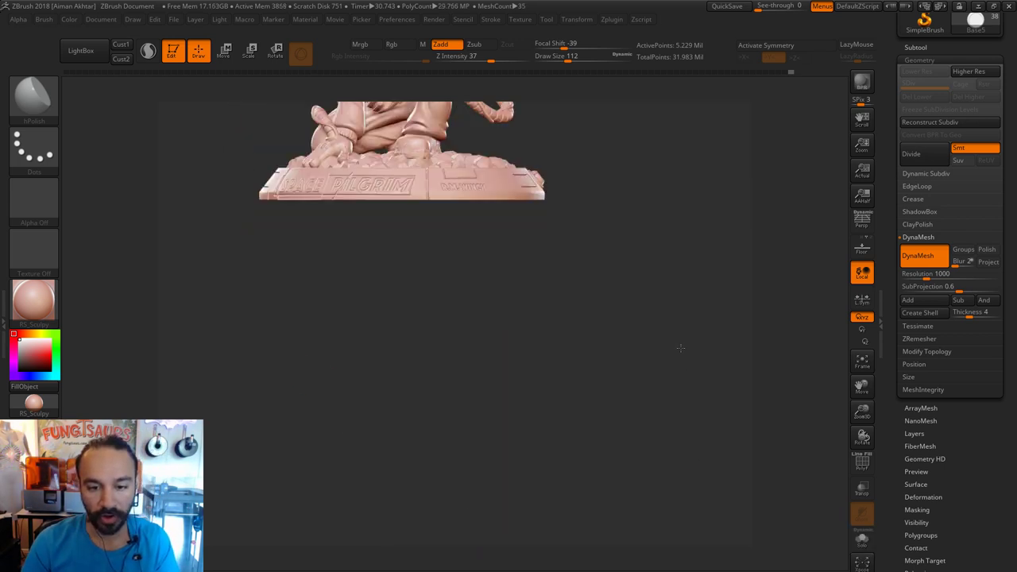
pyautogui.keyDown('alt'); pyautogui.moveTo(678, 532); pyautogui.dragTo(677, 499); pyautogui.keyUp('alt')
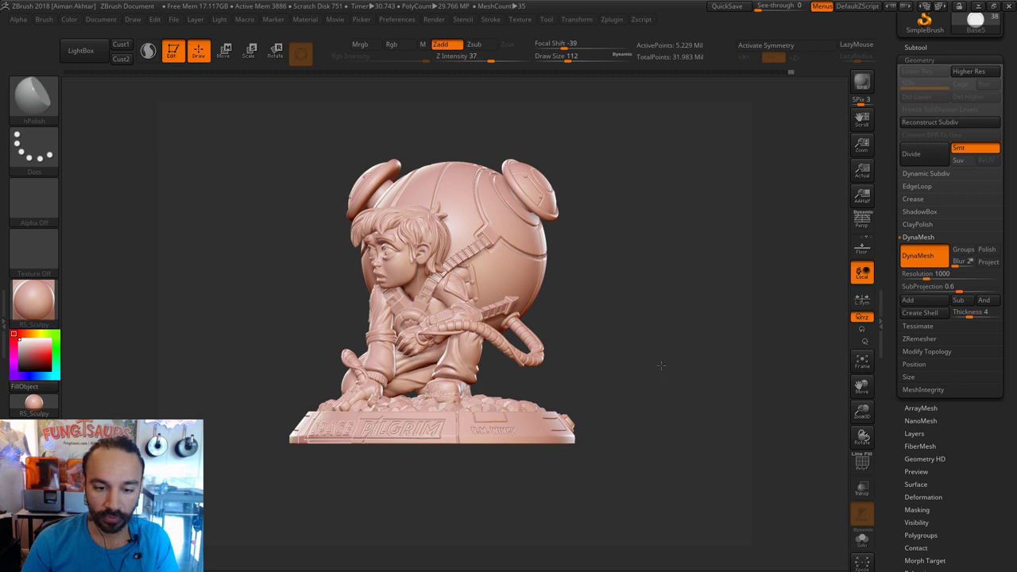
pyautogui.moveTo(660, 365); pyautogui.dragTo(484, 516)
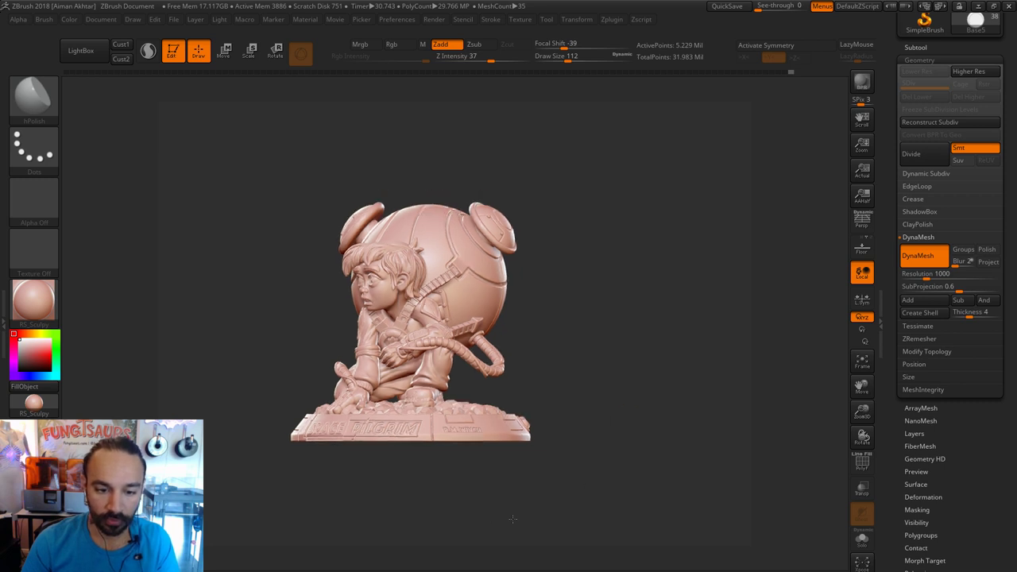
pyautogui.moveTo(512, 519); pyautogui.dragTo(346, 510)
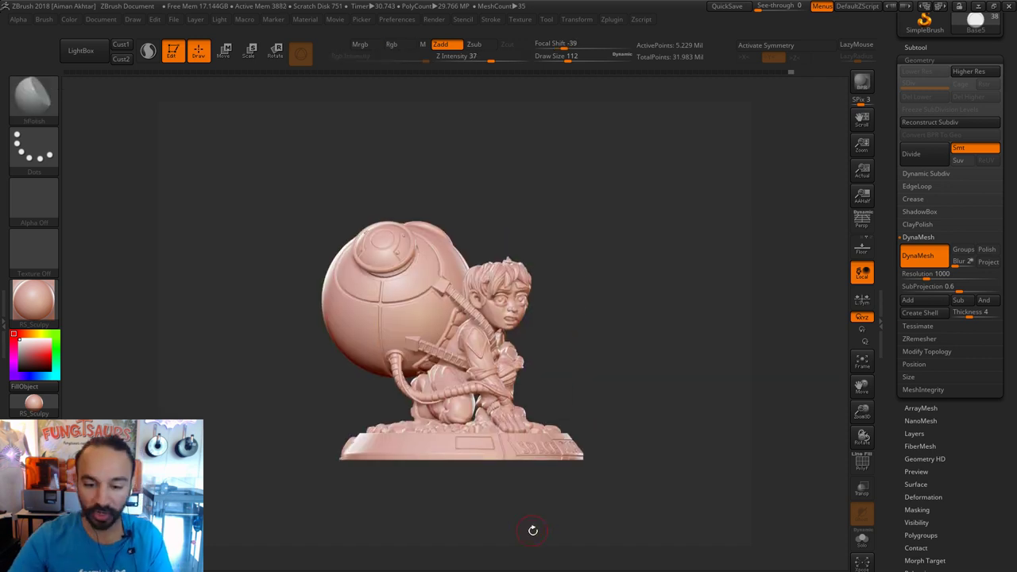
pyautogui.moveTo(623, 514); pyautogui.dragTo(642, 452)
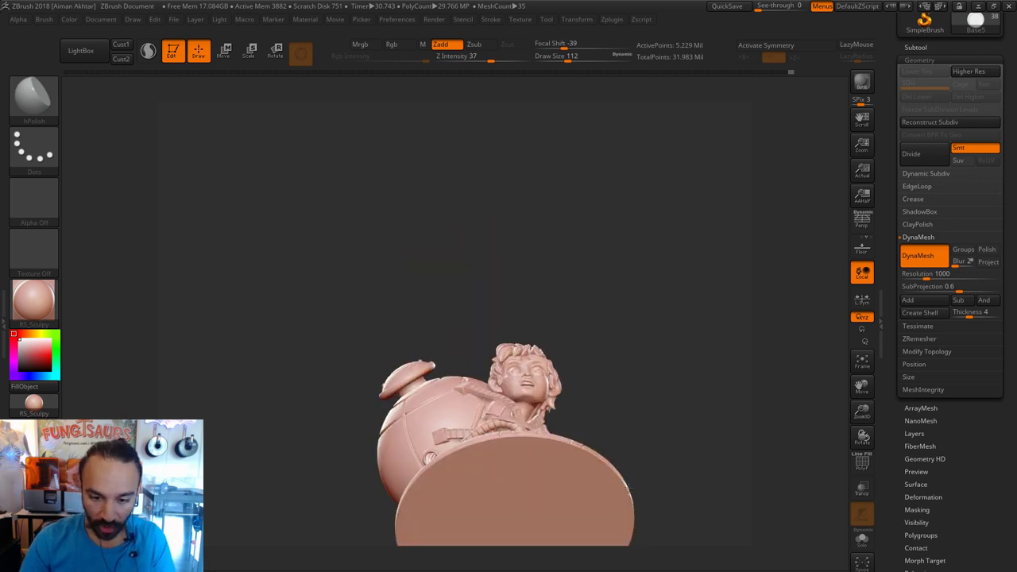
pyautogui.keyDown('shift'); pyautogui.moveTo(630, 487); pyautogui.dragTo(629, 497); pyautogui.keyUp('shift')
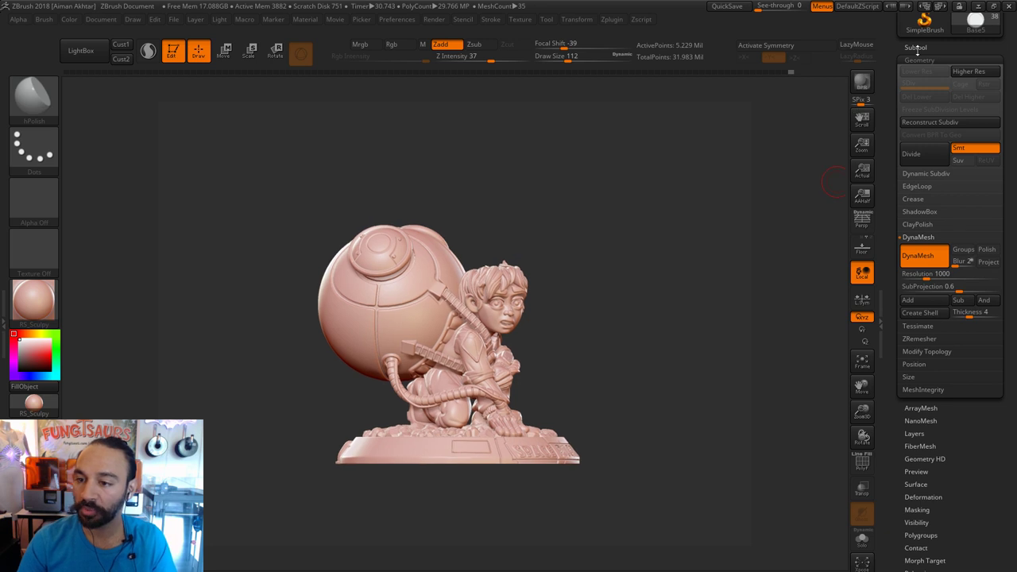
# Merge all visible subtools of the statue into a single new tool with MergeVisible.
pyautogui.click(916, 48)
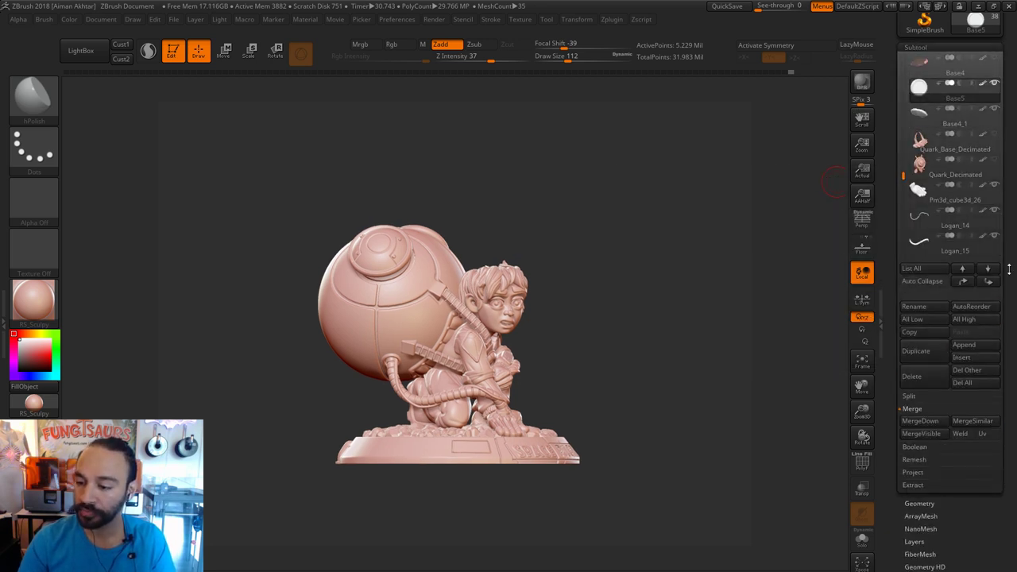
pyautogui.moveTo(1010, 270); pyautogui.dragTo(1011, 305)
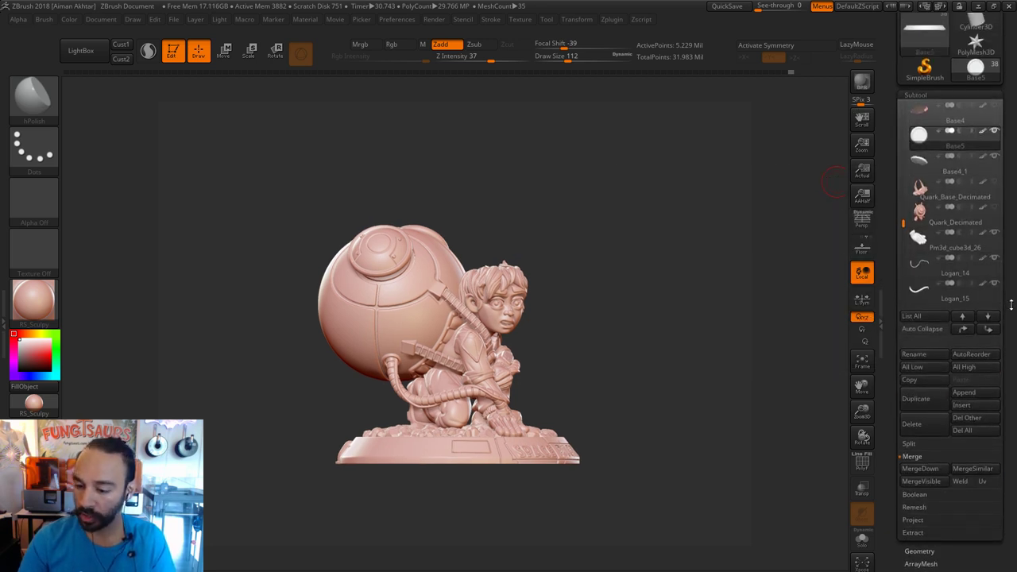
pyautogui.click(922, 482)
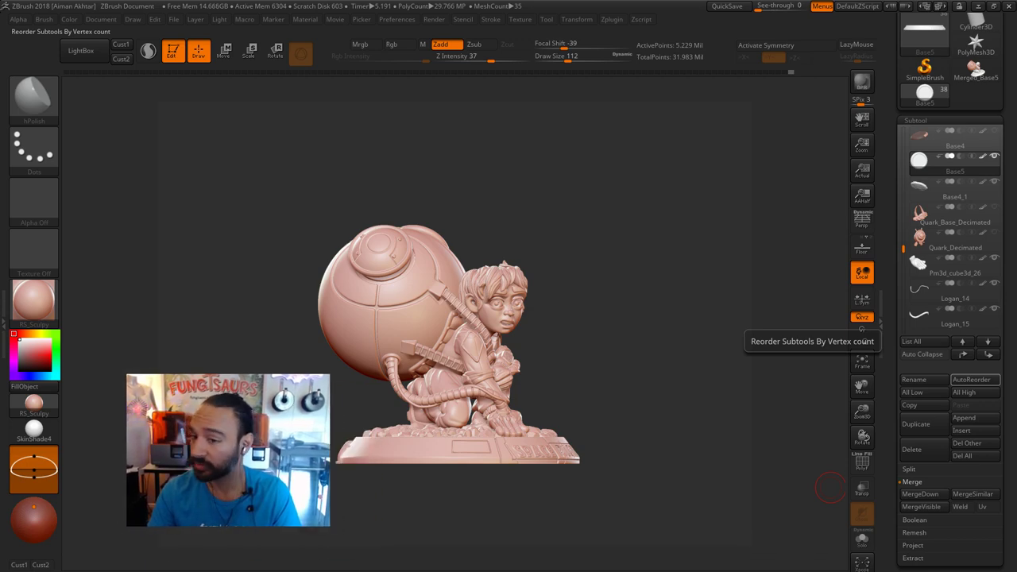
# Restore the program window from full screen, move it to the desktop's upper-left corner and enlarge it to nearly fill the desktop.
pyautogui.click(993, 6)
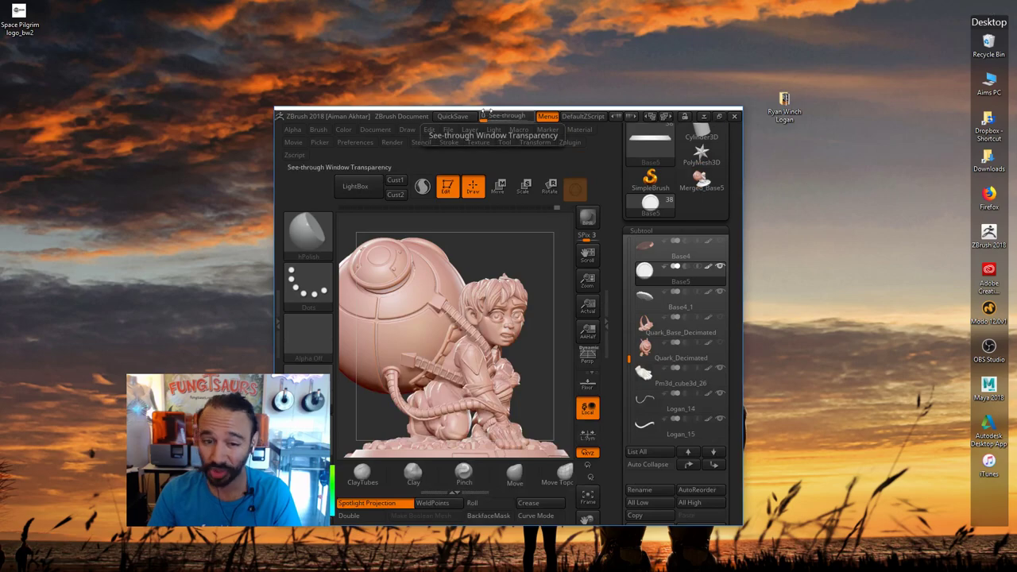
pyautogui.moveTo(333, 110); pyautogui.dragTo(68, 13)
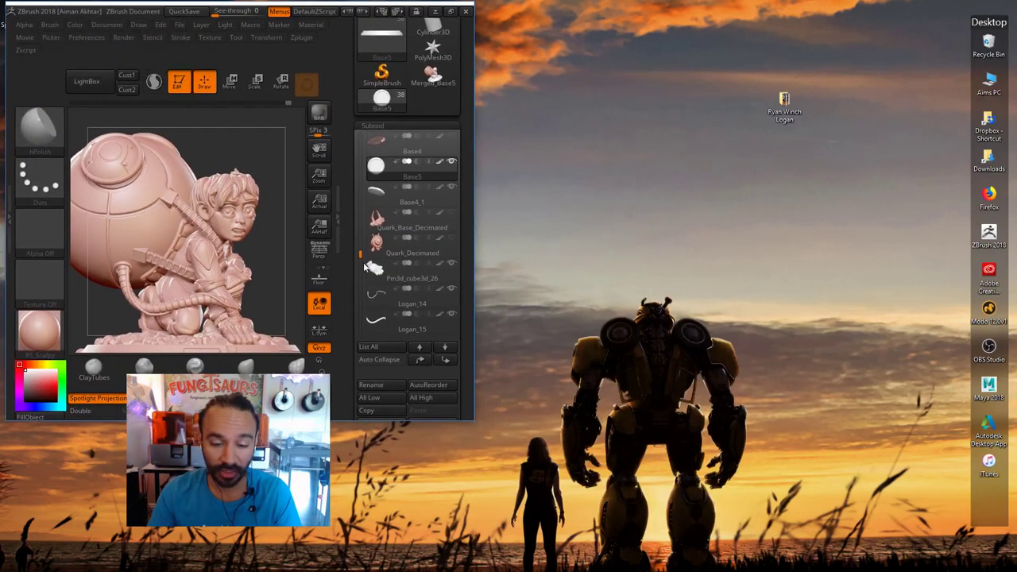
pyautogui.moveTo(473, 421); pyautogui.dragTo(1010, 564)
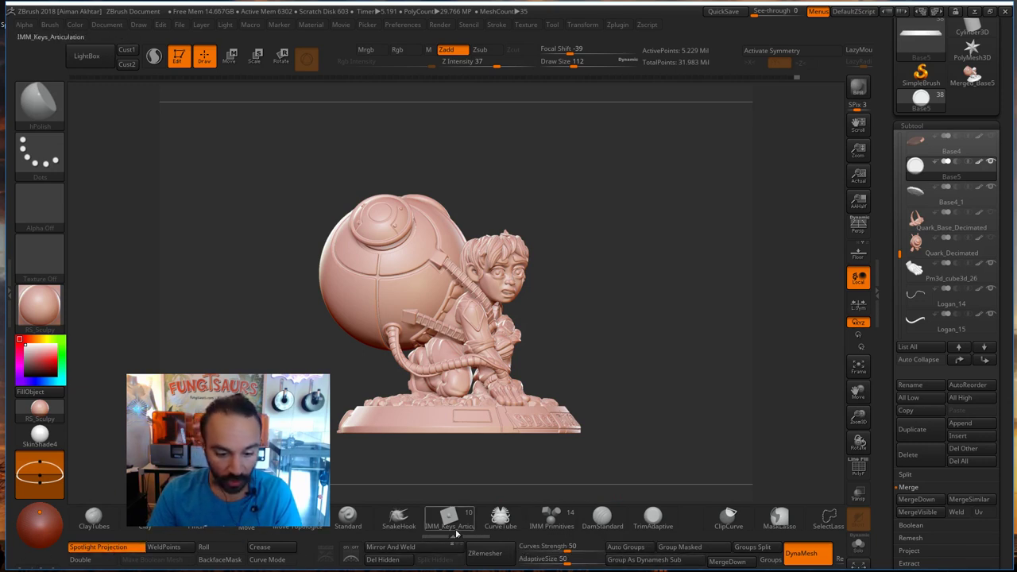
# Examine the configuration preferences for storing, loading and saving a custom user interface.
pyautogui.click(401, 25)
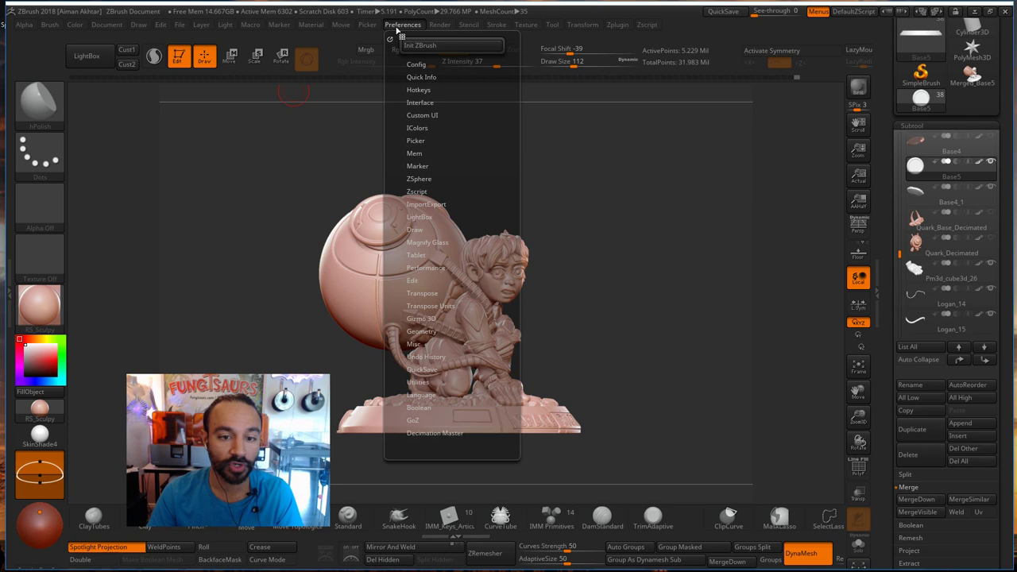
pyautogui.click(432, 115)
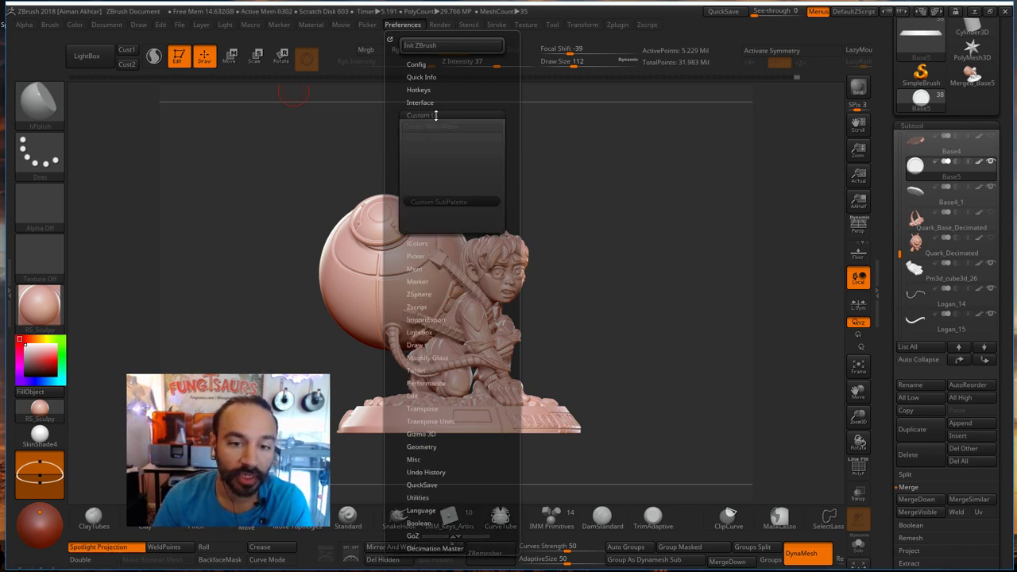
pyautogui.click(432, 116)
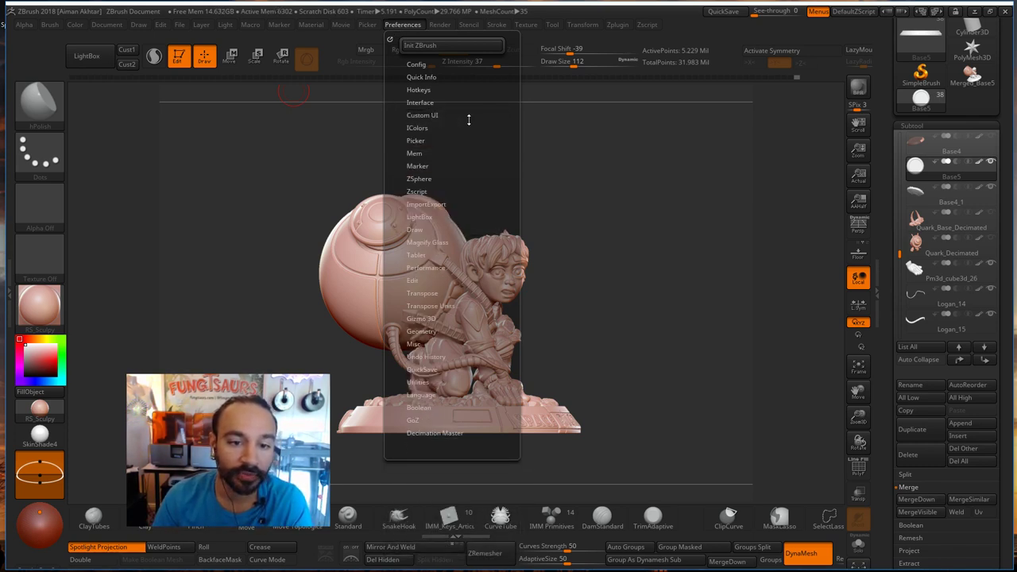
pyautogui.moveTo(468, 119); pyautogui.dragTo(469, 111)
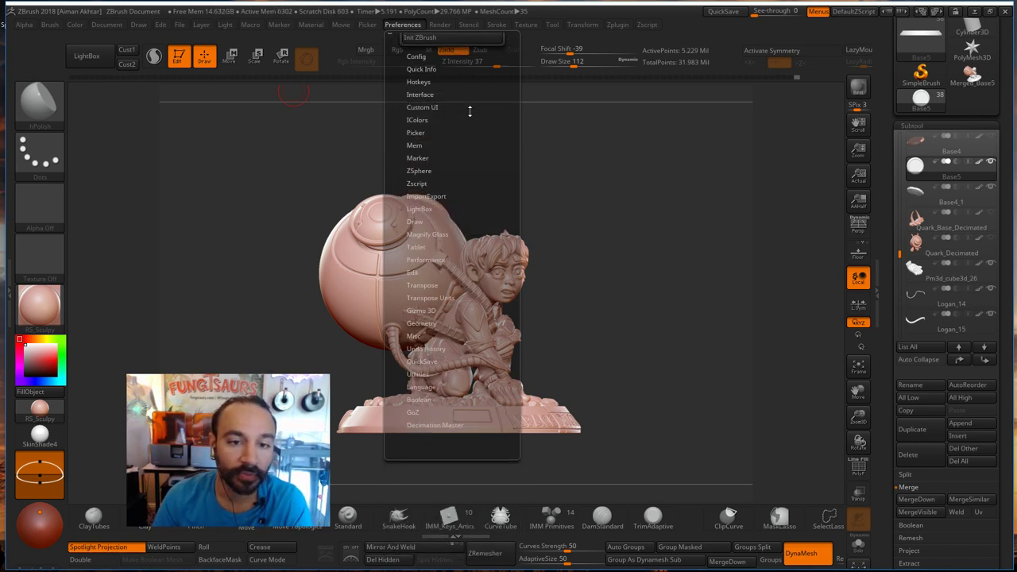
pyautogui.click(419, 57)
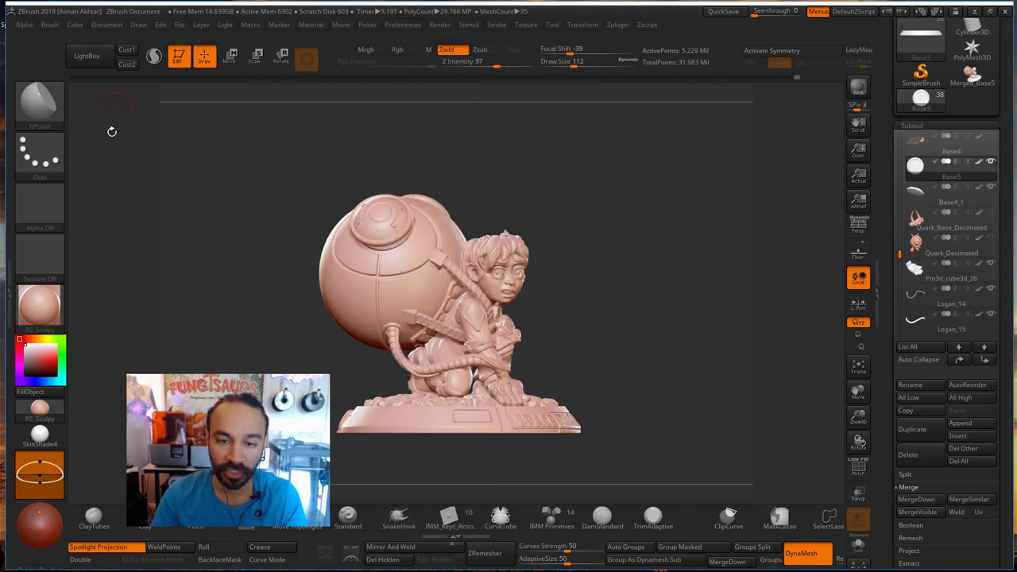
pyautogui.click(401, 24)
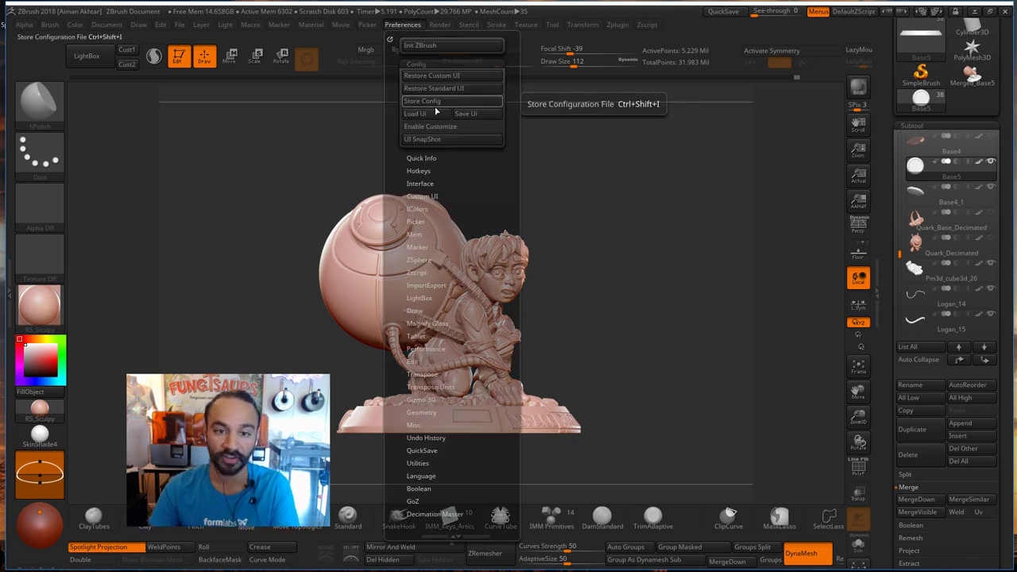
pyautogui.click(441, 112)
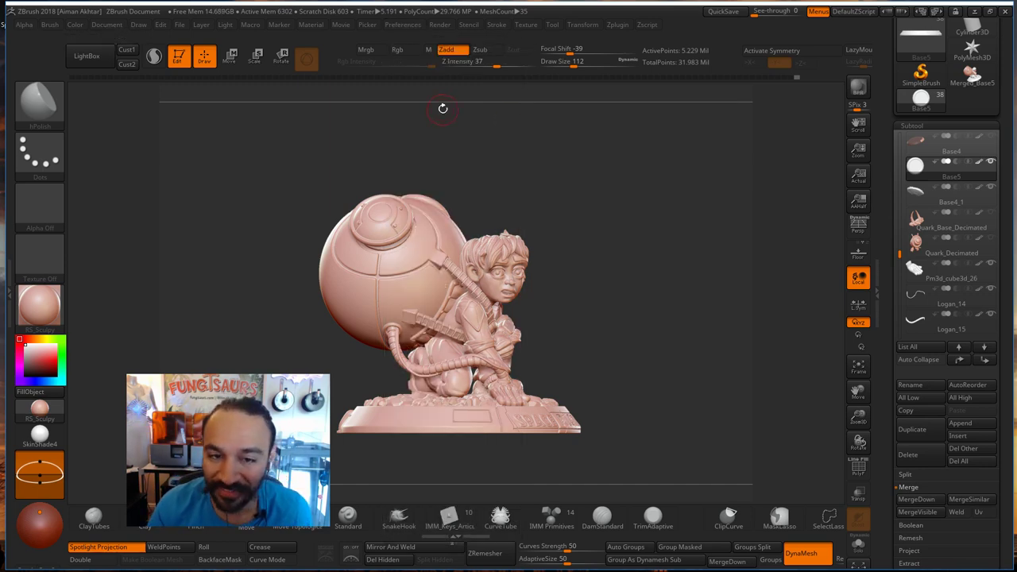
pyautogui.click(405, 24)
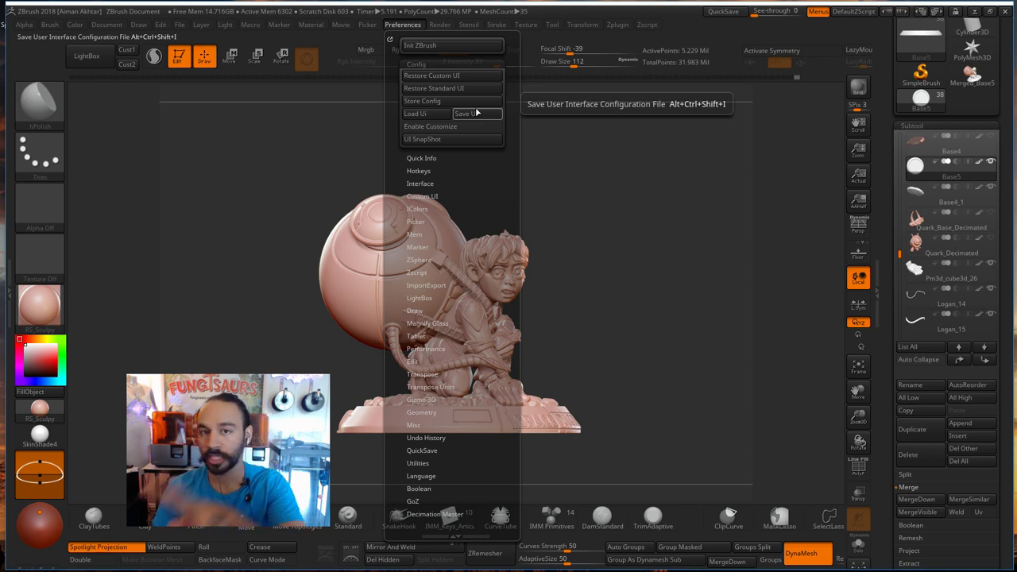
# Switch to the Merged_Base5 tool and inspect the merged statue's polygroups with the polyframe display.
pyautogui.moveTo(915, 239)
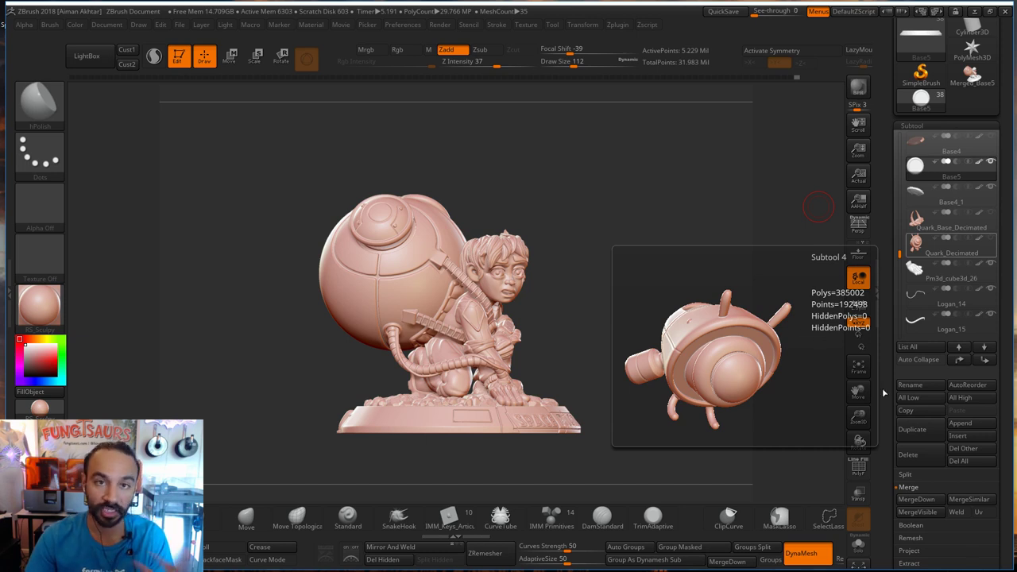
pyautogui.moveTo(643, 268); pyautogui.dragTo(711, 282)
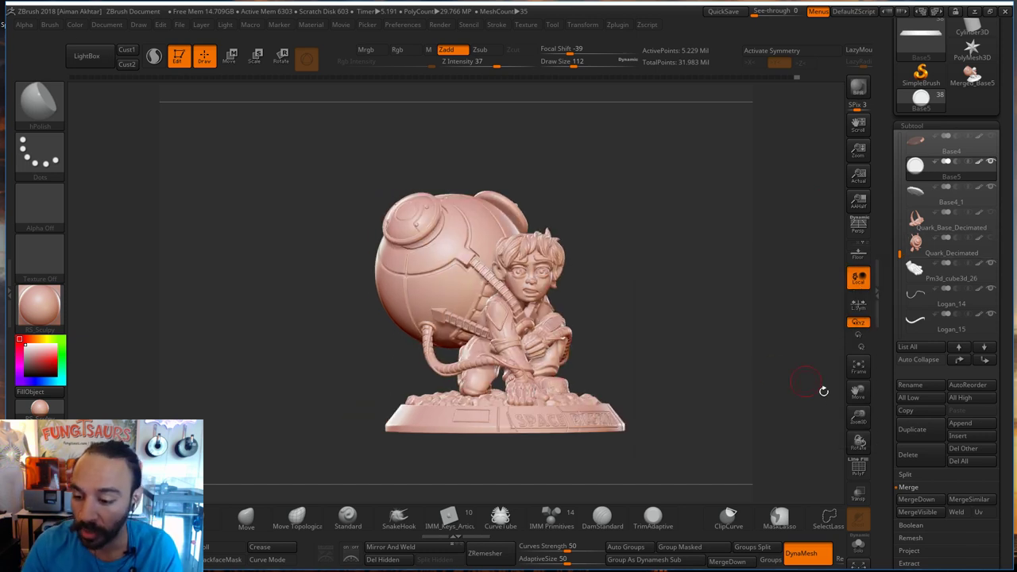
pyautogui.moveTo(1008, 56); pyautogui.dragTo(1005, 91)
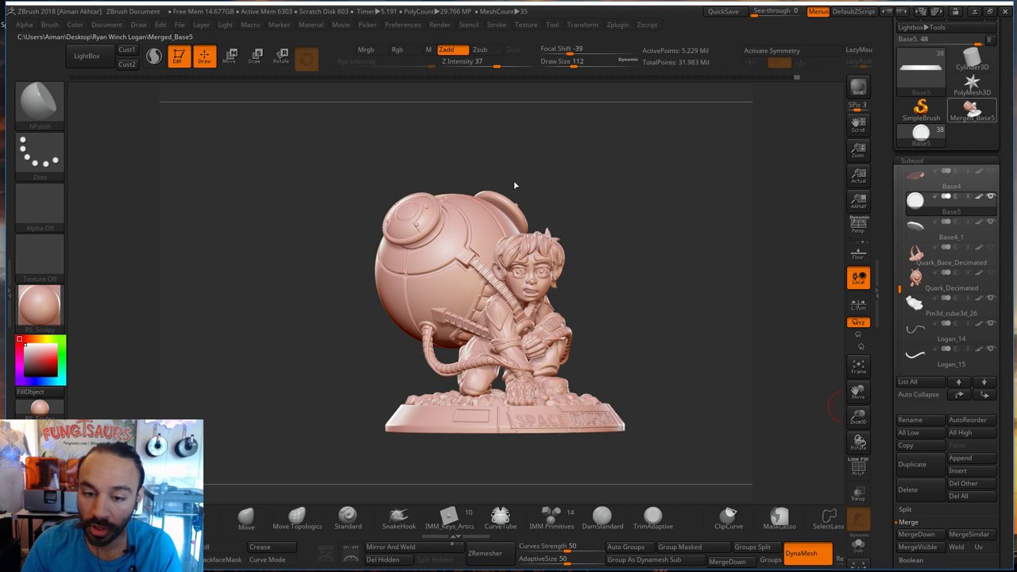
pyautogui.click(972, 112)
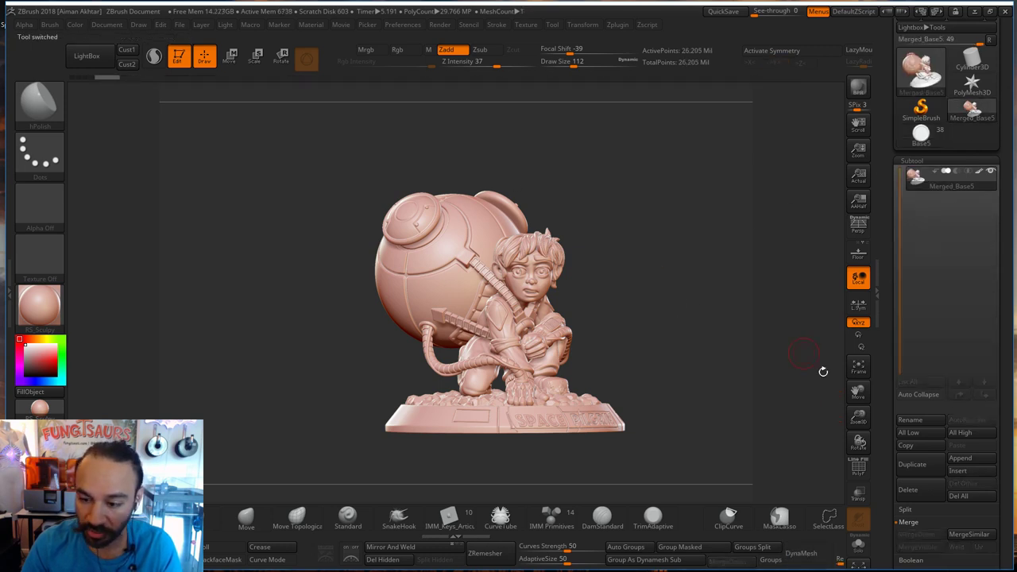
pyautogui.click(858, 469)
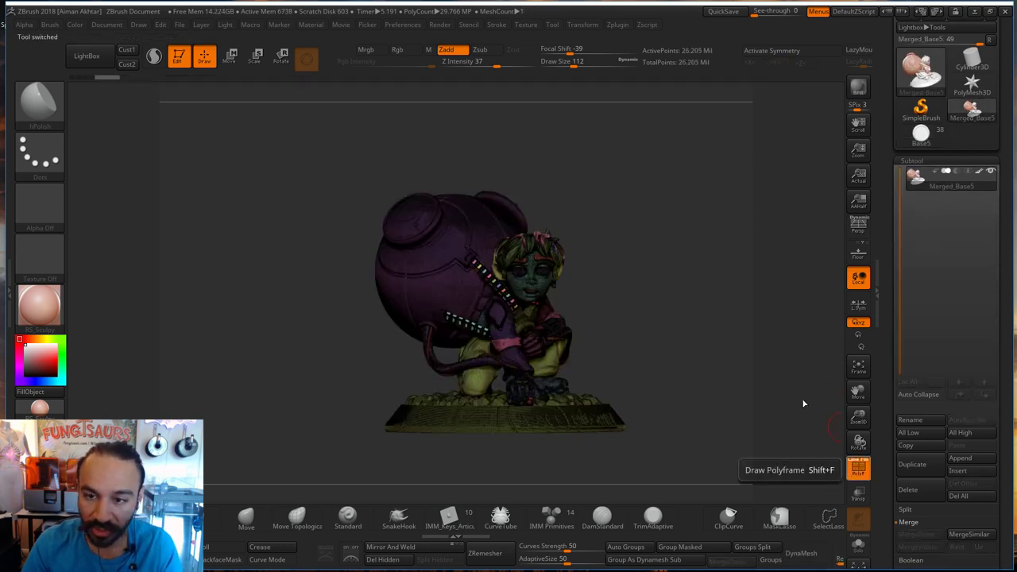
pyautogui.hotkey('shift', 'f')
# Return to the multi-part Base5 tool, append the merged statue as a subtool and select it.
pyautogui.click(921, 137)
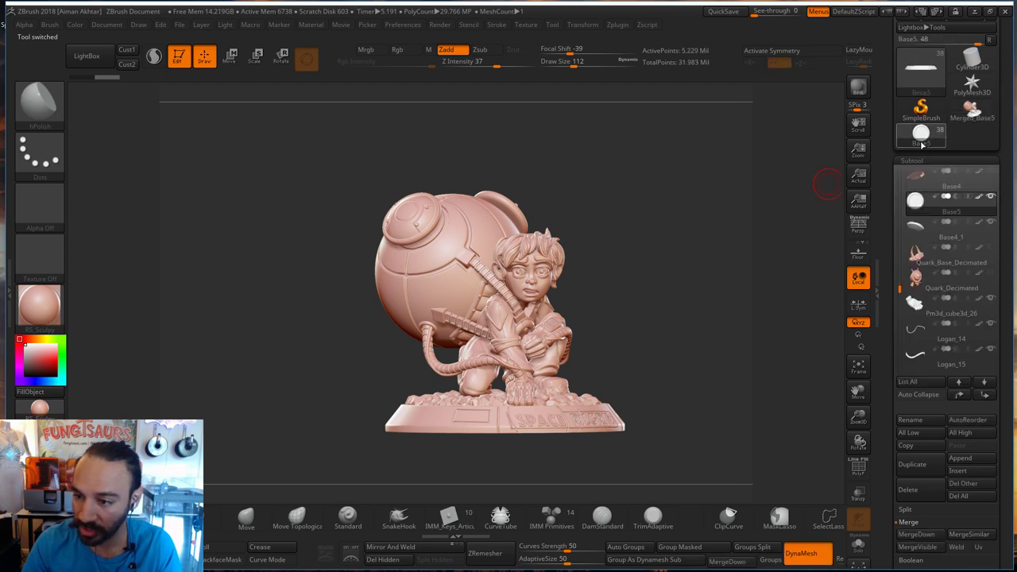
pyautogui.click(976, 460)
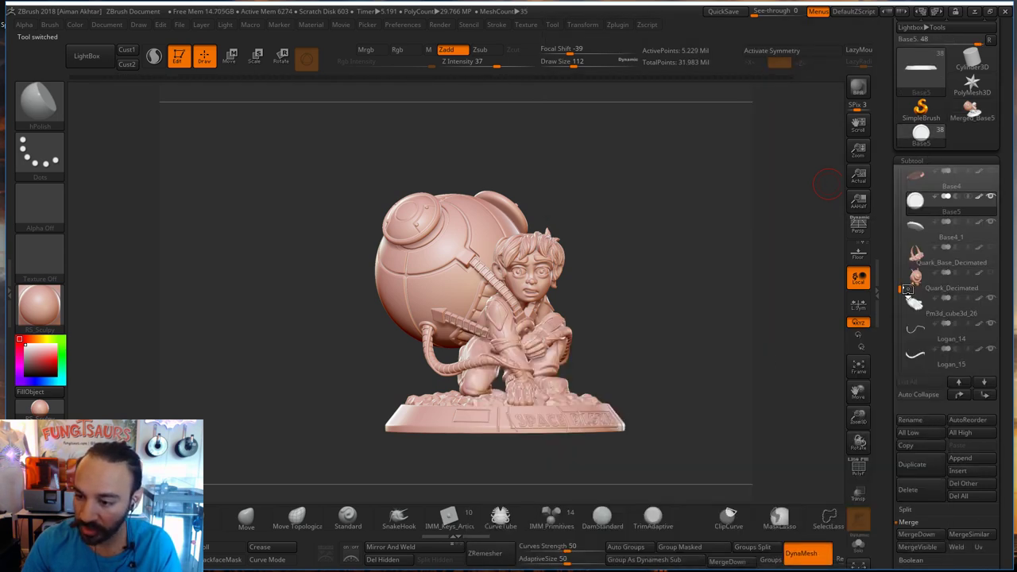
pyautogui.moveTo(899, 285); pyautogui.dragTo(895, 344)
pyautogui.click(925, 290)
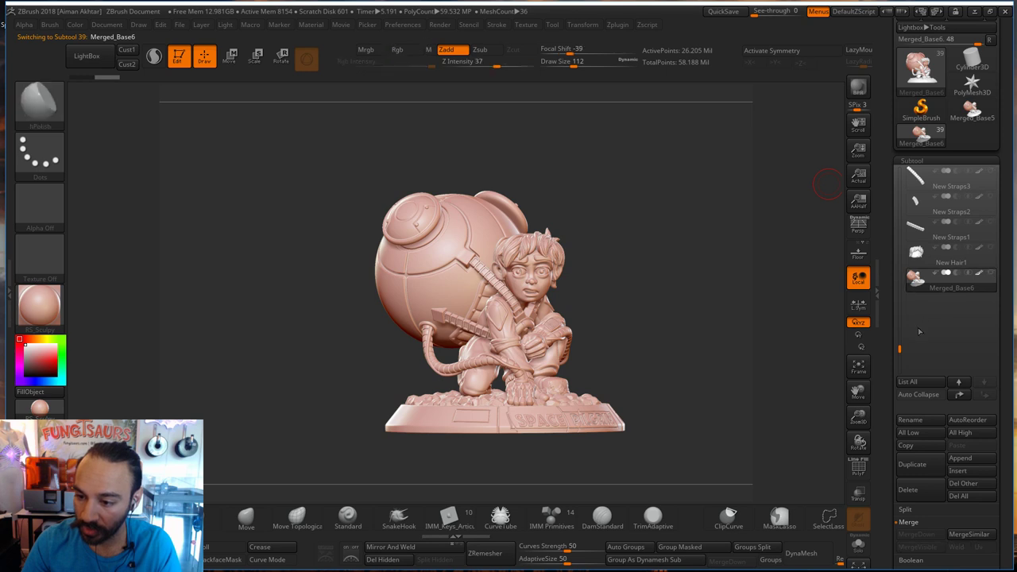
# Show the Quark_Decimated and Quark_Base_Decimated subtools beside the merged statue.
pyautogui.moveTo(902, 352); pyautogui.dragTo(900, 293)
pyautogui.click(916, 230)
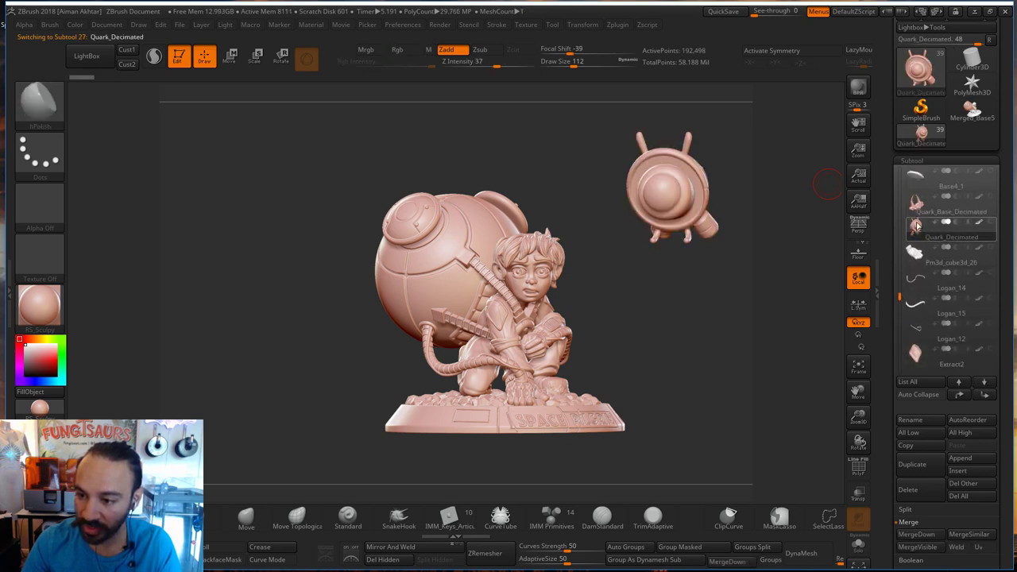
pyautogui.click(917, 205)
pyautogui.moveTo(919, 234)
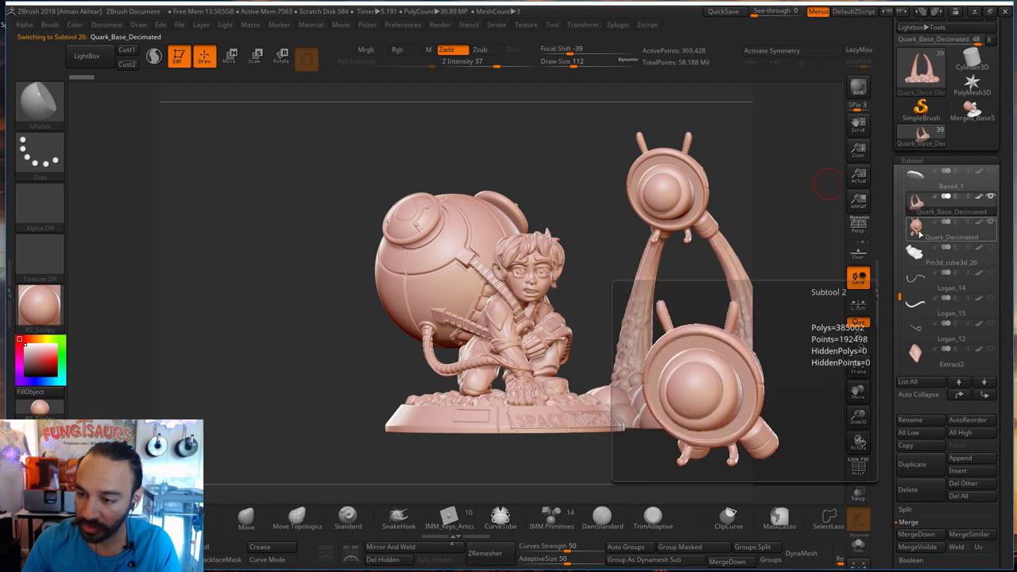
# Compare the Quark body and base subtools with polyframe on, and isolate the Quark body in a straight front view.
pyautogui.moveTo(793, 399); pyautogui.dragTo(863, 471)
pyautogui.click(860, 469)
pyautogui.keyDown('alt'); pyautogui.click(596, 181); pyautogui.keyUp('alt')
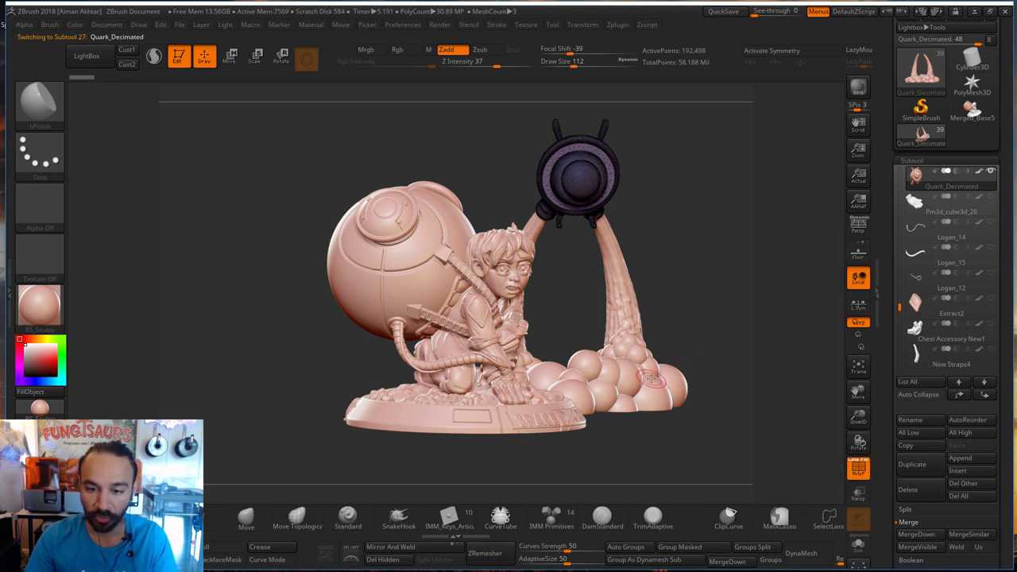
pyautogui.keyDown('alt'); pyautogui.click(684, 367); pyautogui.keyUp('alt')
pyautogui.keyDown('alt'); pyautogui.click(600, 198); pyautogui.keyUp('alt')
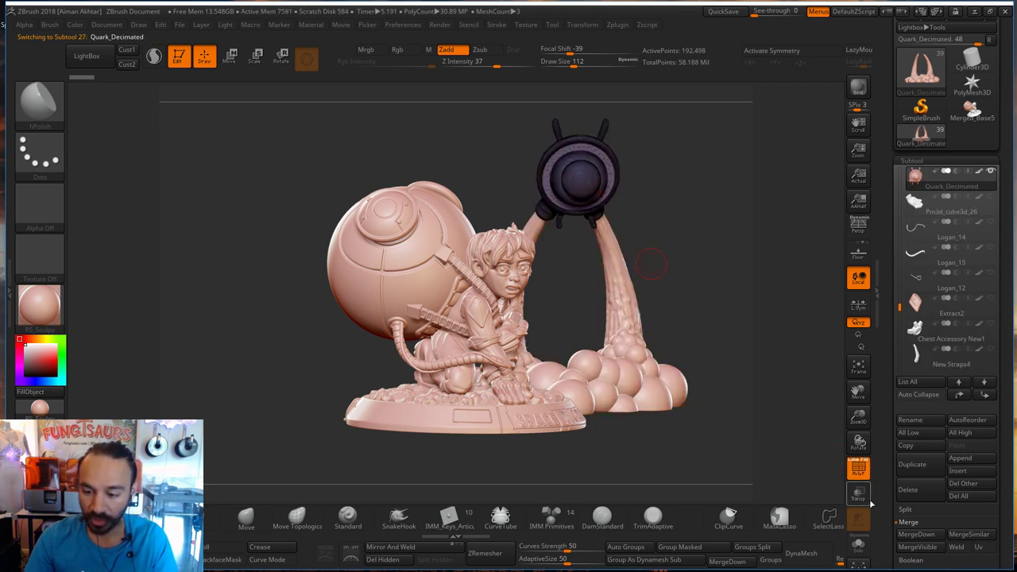
pyautogui.click(858, 545)
pyautogui.keyDown('alt'); pyautogui.moveTo(692, 295); pyautogui.dragTo(837, 463); pyautogui.keyUp('alt')
pyautogui.keyDown('shift'); pyautogui.moveTo(638, 369); pyautogui.dragTo(633, 368); pyautogui.keyUp('shift')
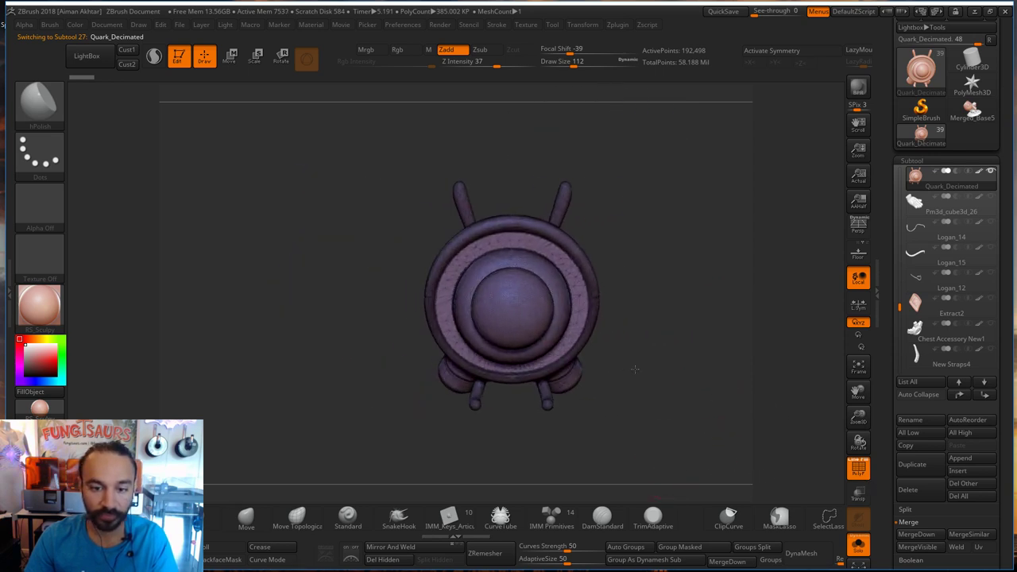
# Hide half of the Quark body's mesh, examine its hollow interior and connection opening, and restore the full display.
pyautogui.moveTo(369, 139)
pyautogui.keyDown('ctrl'); pyautogui.keyDown('shift'); pyautogui.mouseDown()
pyautogui.moveTo(524, 445)
pyautogui.moveTo(513, 451)
pyautogui.moveTo(787, 469)
pyautogui.moveTo(722, 441)
pyautogui.moveTo(732, 463)
pyautogui.mouseUp(); pyautogui.keyUp('shift'); pyautogui.keyUp('ctrl')
pyautogui.click(857, 471)
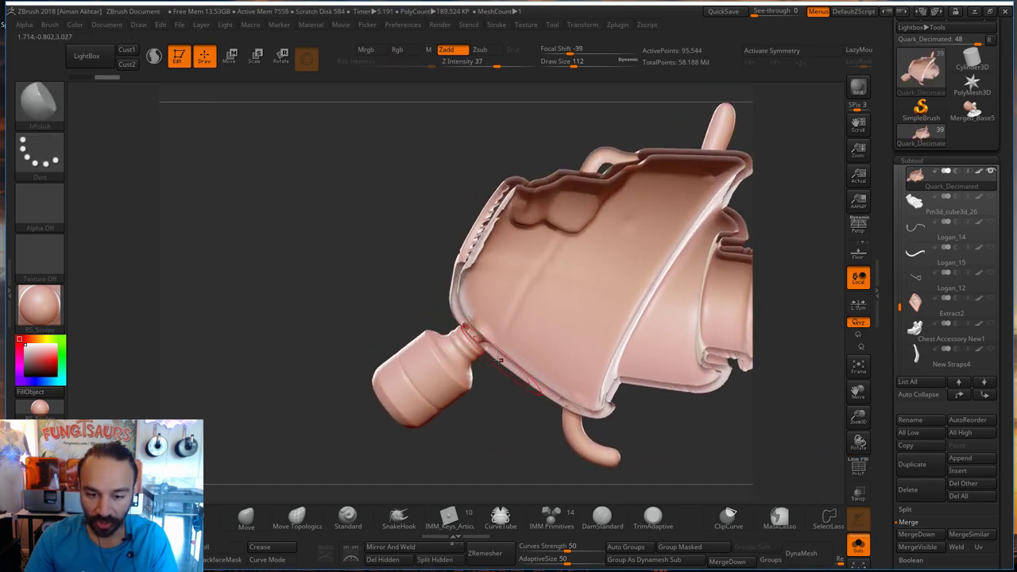
pyautogui.moveTo(520, 141); pyautogui.dragTo(553, 144)
pyautogui.moveTo(645, 417)
pyautogui.mouseDown()
pyautogui.moveTo(712, 373)
pyautogui.moveTo(386, 270)
pyautogui.mouseUp()
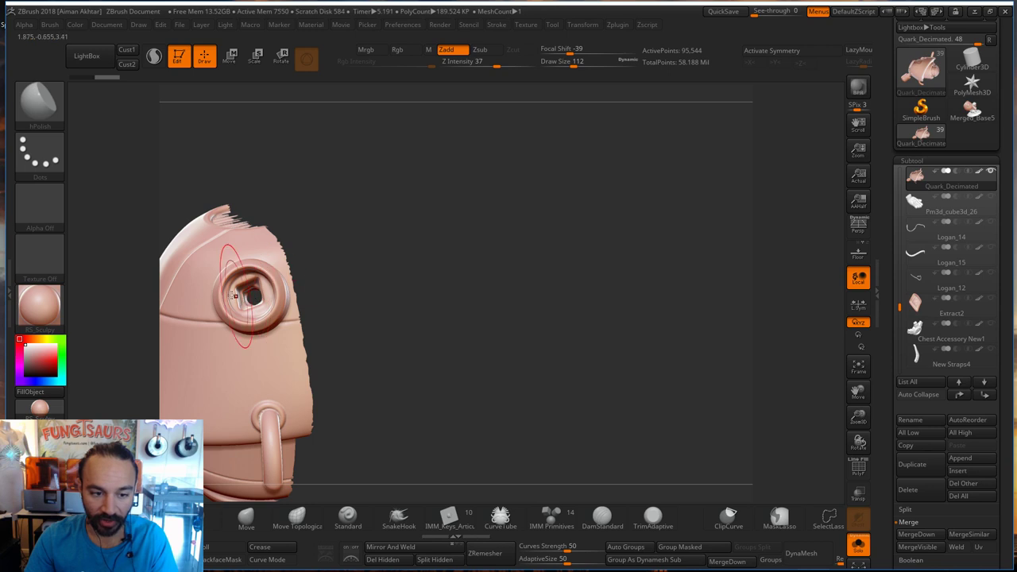
pyautogui.moveTo(556, 322)
pyautogui.keyDown('alt'); pyautogui.mouseDown()
pyautogui.moveTo(438, 406)
pyautogui.moveTo(431, 249)
pyautogui.moveTo(476, 408)
pyautogui.moveTo(692, 404)
pyautogui.moveTo(602, 364)
pyautogui.mouseUp(); pyautogui.keyUp('alt')
pyautogui.click(602, 364)
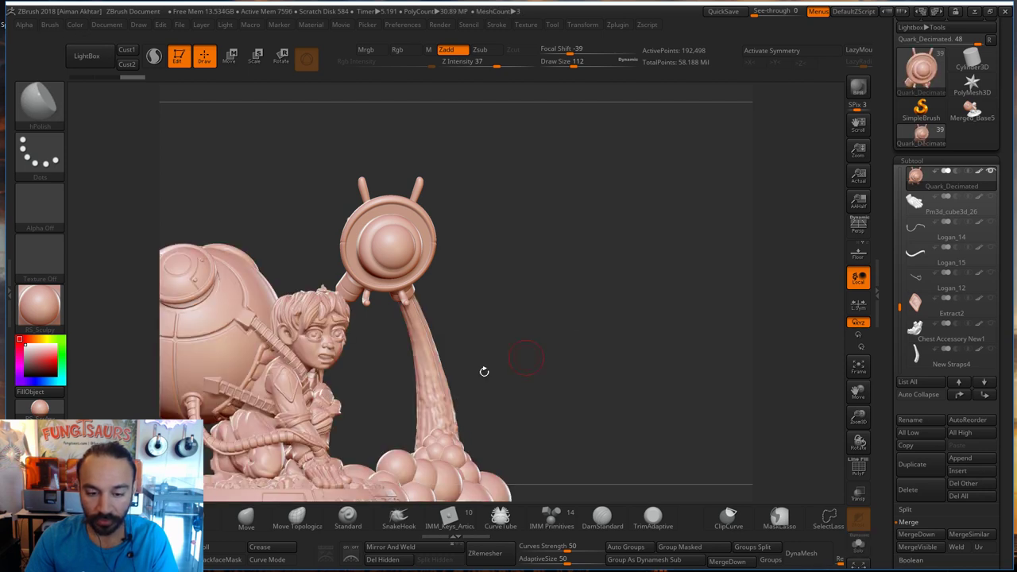
# Isolate Quark_Base_Decimated to inspect its connecting tips, and view both complete figures together from the front.
pyautogui.keyDown('alt'); pyautogui.click(435, 377); pyautogui.keyUp('alt')
pyautogui.click(858, 545)
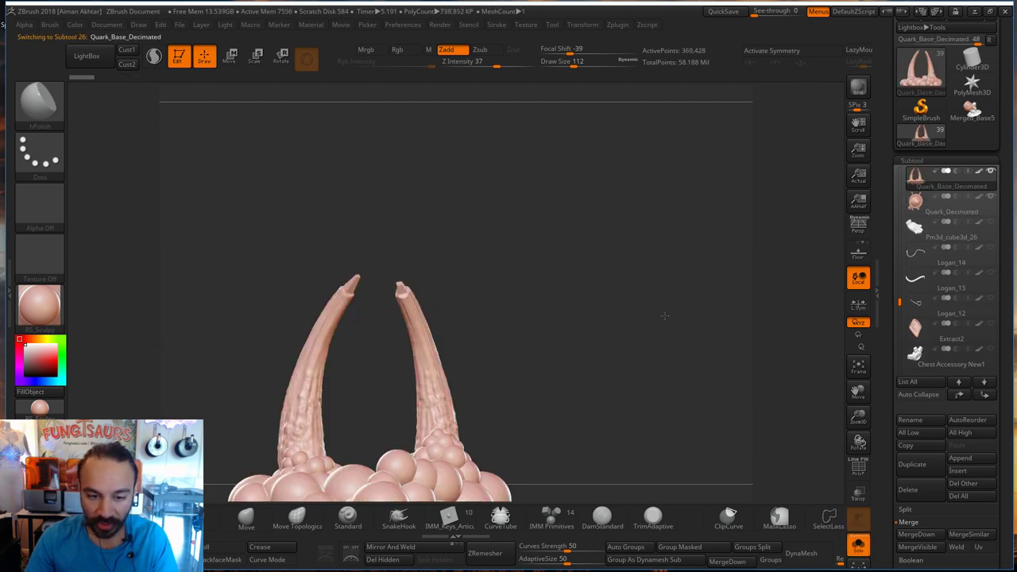
pyautogui.moveTo(635, 374); pyautogui.dragTo(683, 261)
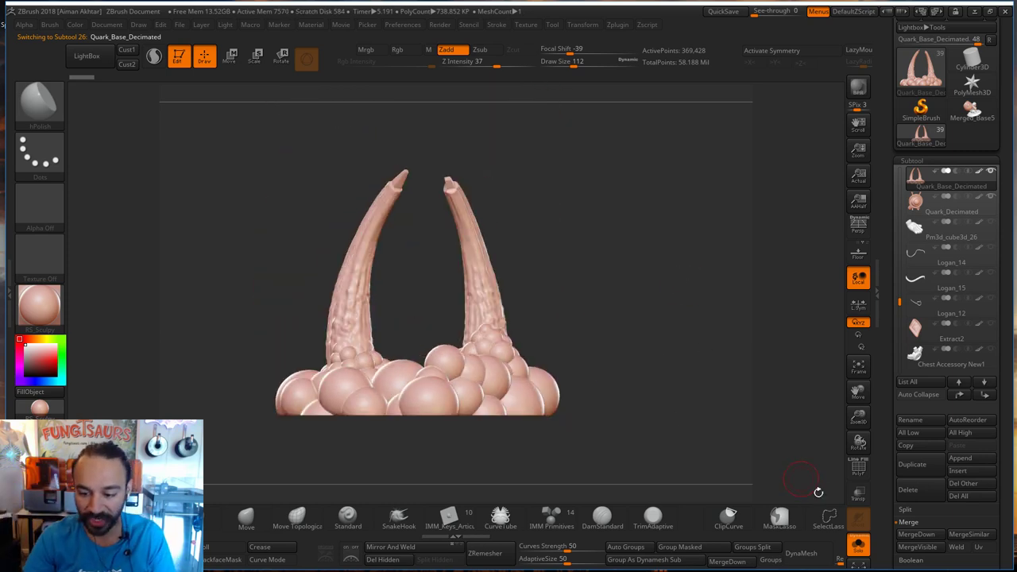
pyautogui.click(857, 545)
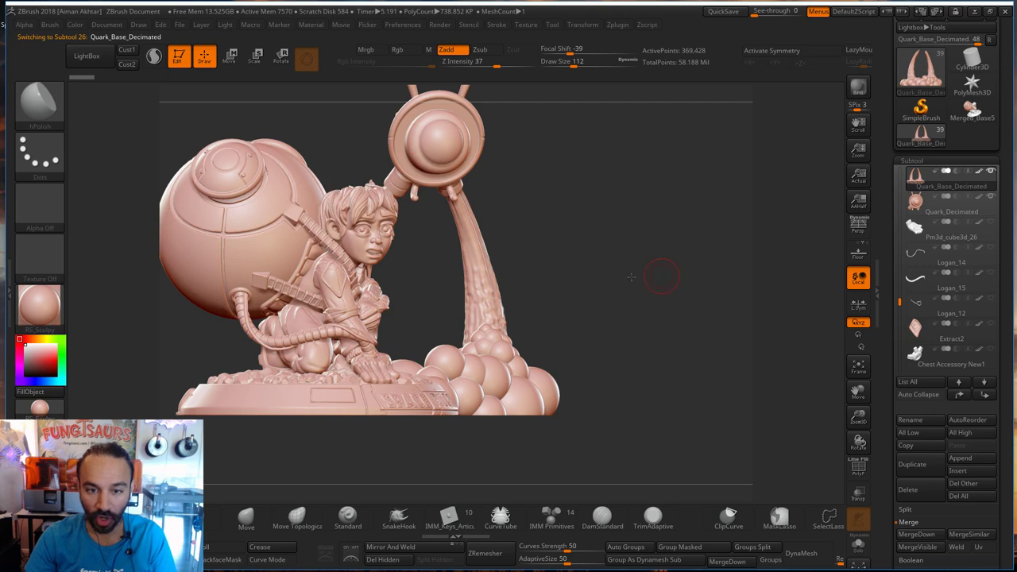
pyautogui.moveTo(661, 276)
pyautogui.mouseDown()
pyautogui.moveTo(623, 278)
pyautogui.moveTo(650, 281)
pyautogui.mouseUp()
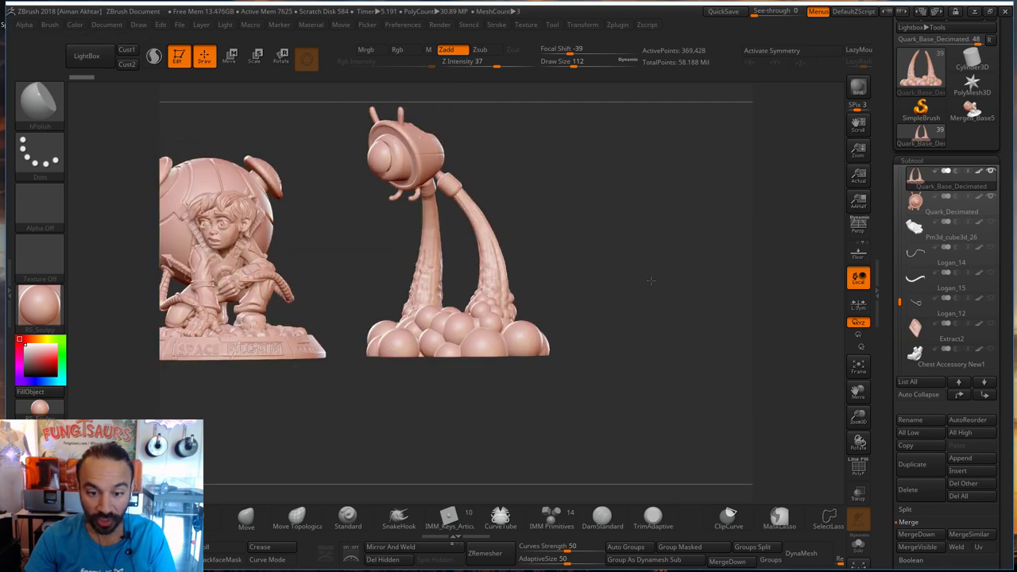
pyautogui.keyDown('alt'); pyautogui.moveTo(699, 366); pyautogui.dragTo(705, 370); pyautogui.keyUp('alt')
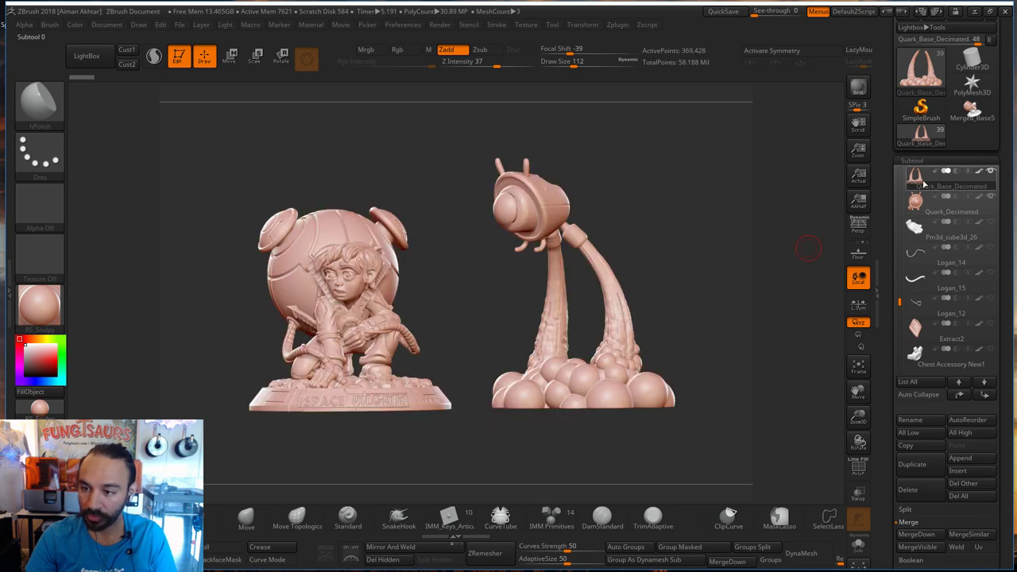
# Move the Quark_Decimated and Quark_Base_Decimated subtools to the end of the subtool list, below Merged_Base6.
pyautogui.click(920, 205)
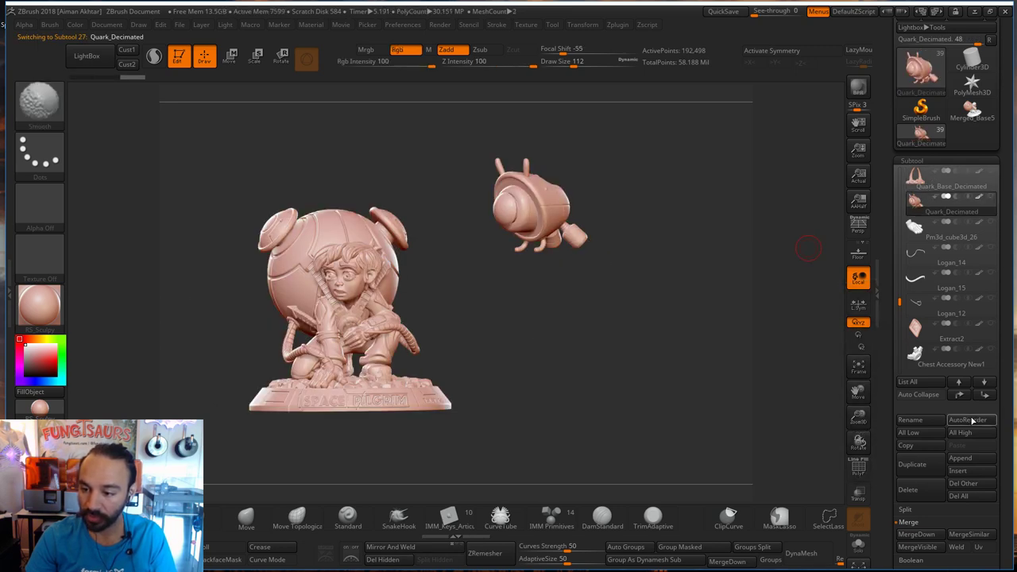
pyautogui.keyDown('shift'); pyautogui.click(984, 395); pyautogui.keyUp('shift')
pyautogui.scroll(5, 902, 286)
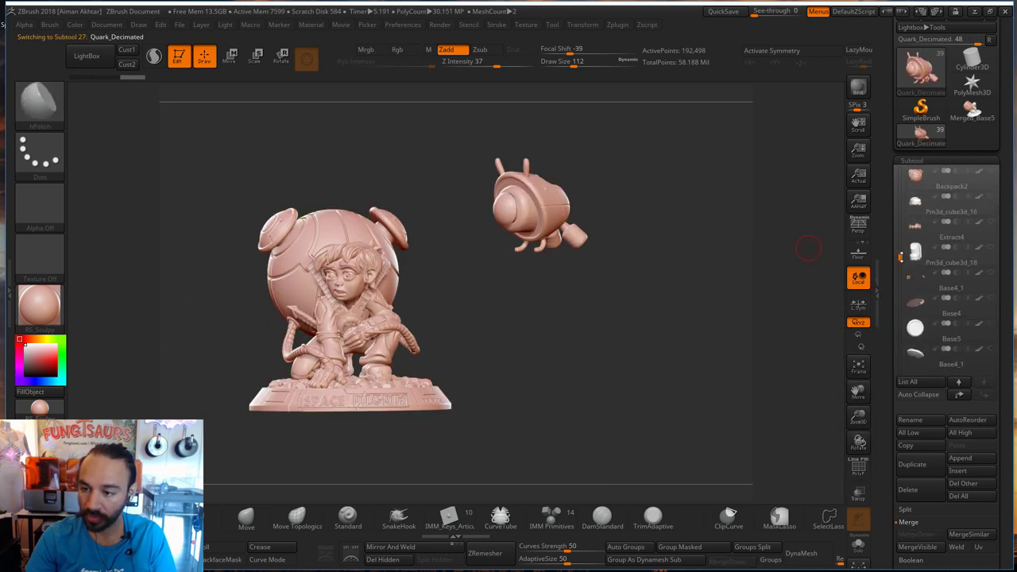
pyautogui.scroll(-2, 903, 262)
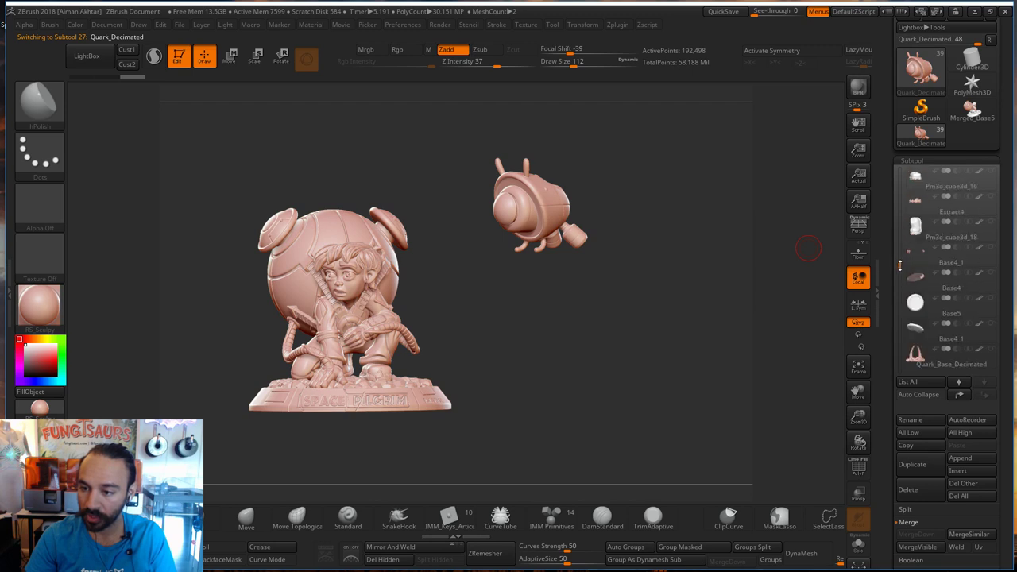
pyautogui.click(921, 330)
pyautogui.keyDown('shift'); pyautogui.click(987, 397); pyautogui.keyUp('shift')
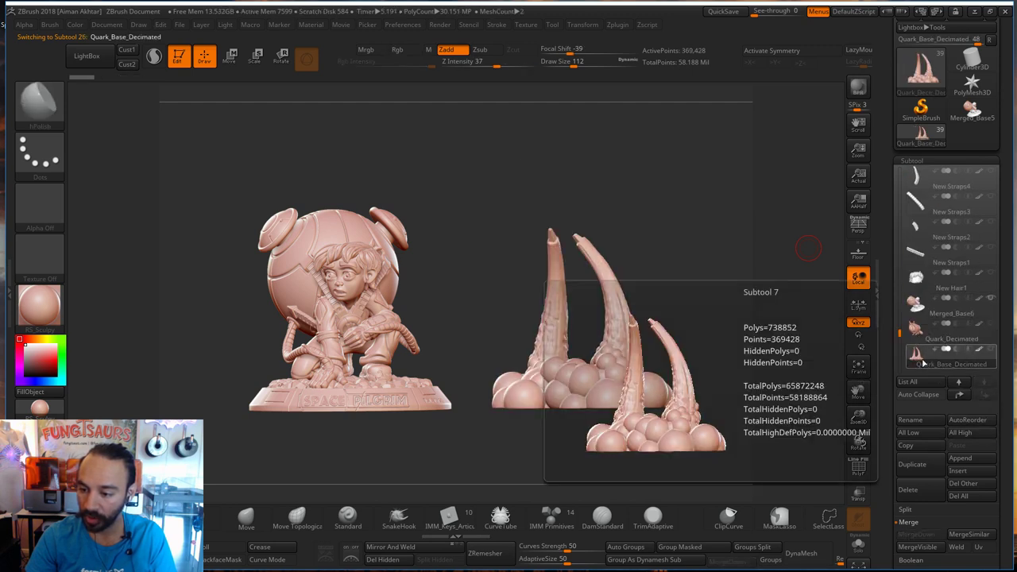
# Make Merged_Base6 the active and only displayed subtool, centered and turned to a three-quarter view.
pyautogui.click(919, 308)
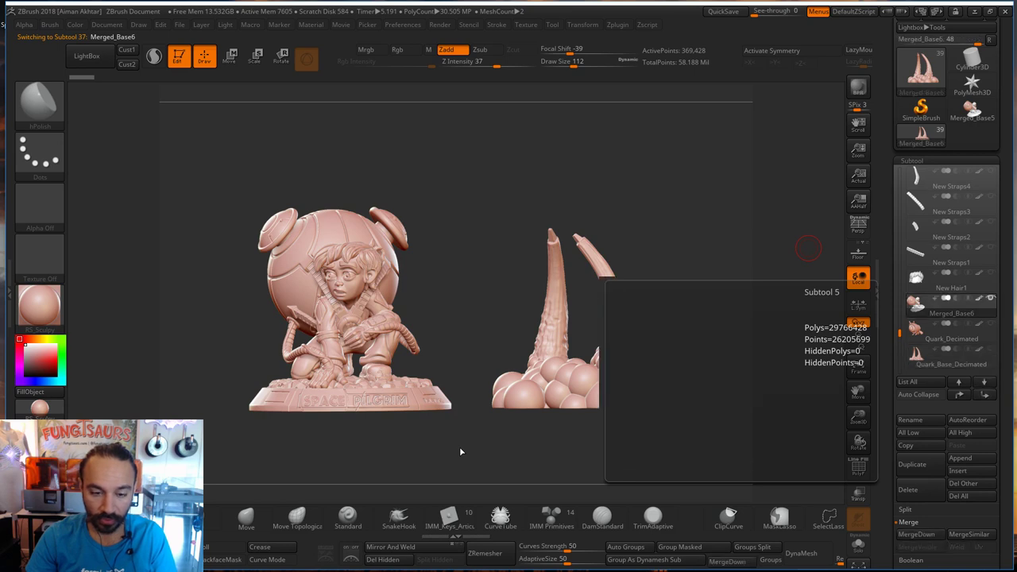
pyautogui.keyDown('alt'); pyautogui.moveTo(504, 453); pyautogui.dragTo(626, 449); pyautogui.keyUp('alt')
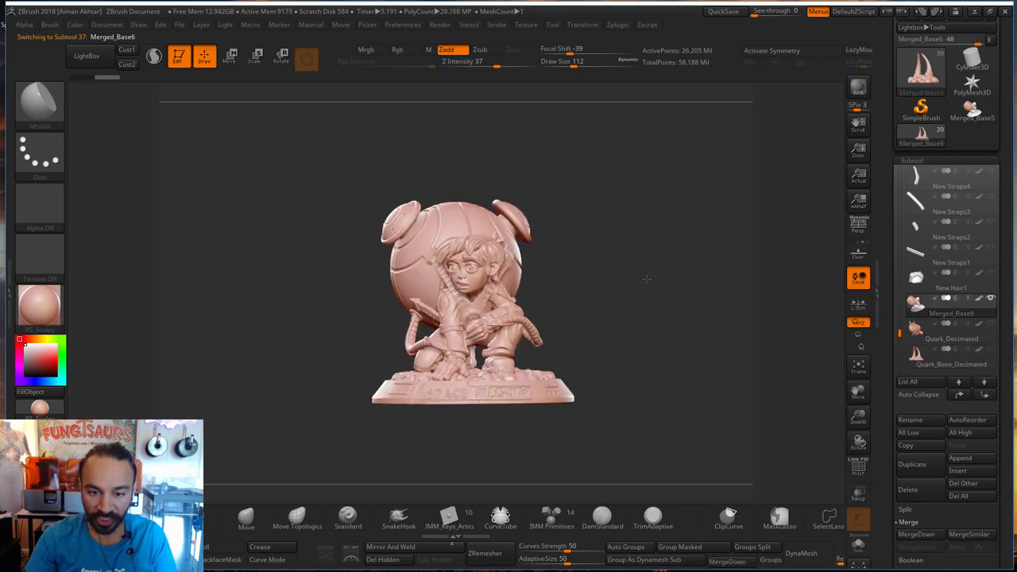
pyautogui.moveTo(648, 281); pyautogui.dragTo(615, 306)
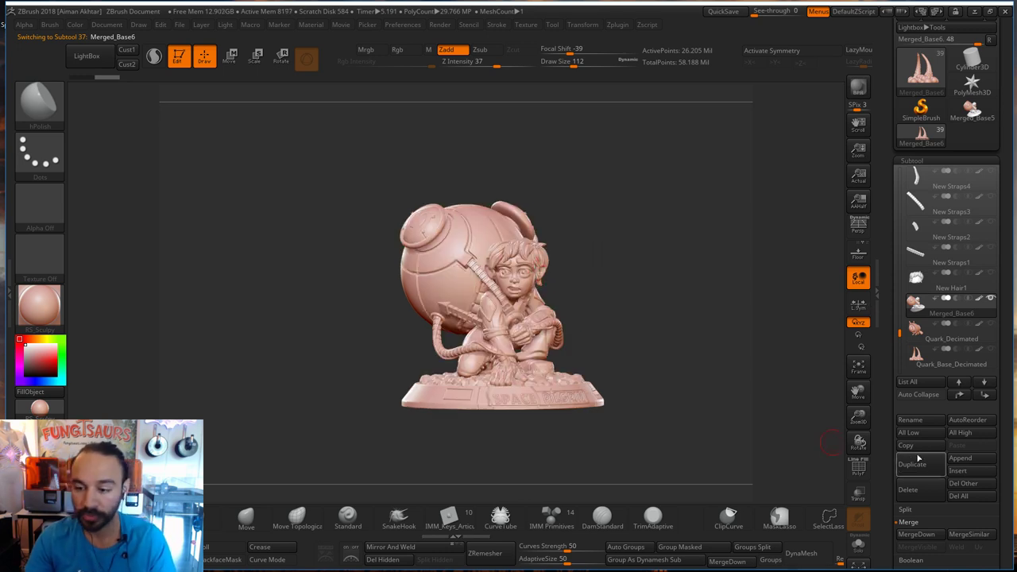
# Remesh the merged statue with DynaMesh, entering a very low resolution of 8.
pyautogui.scroll(-5, 997, 459)
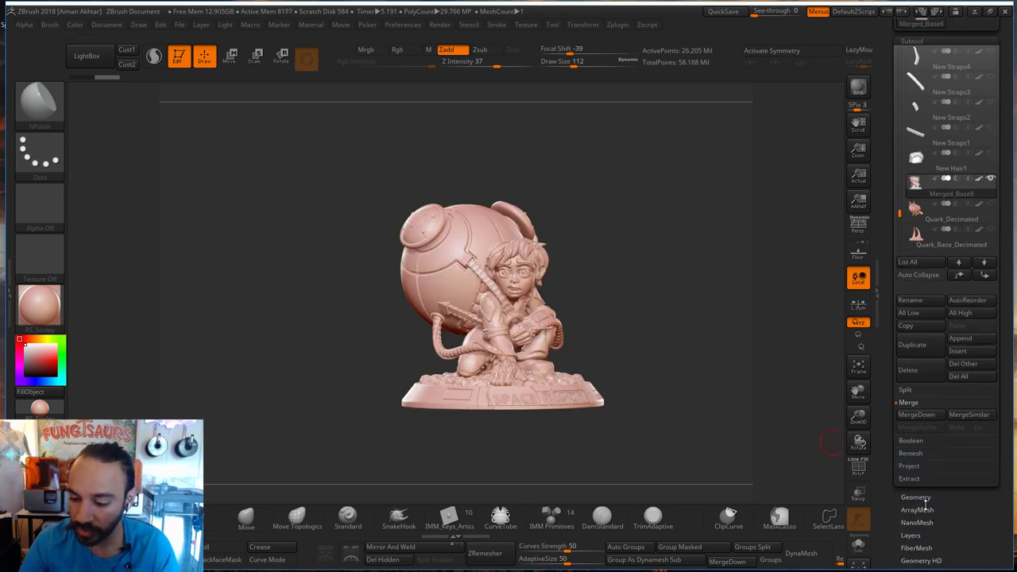
pyautogui.click(915, 498)
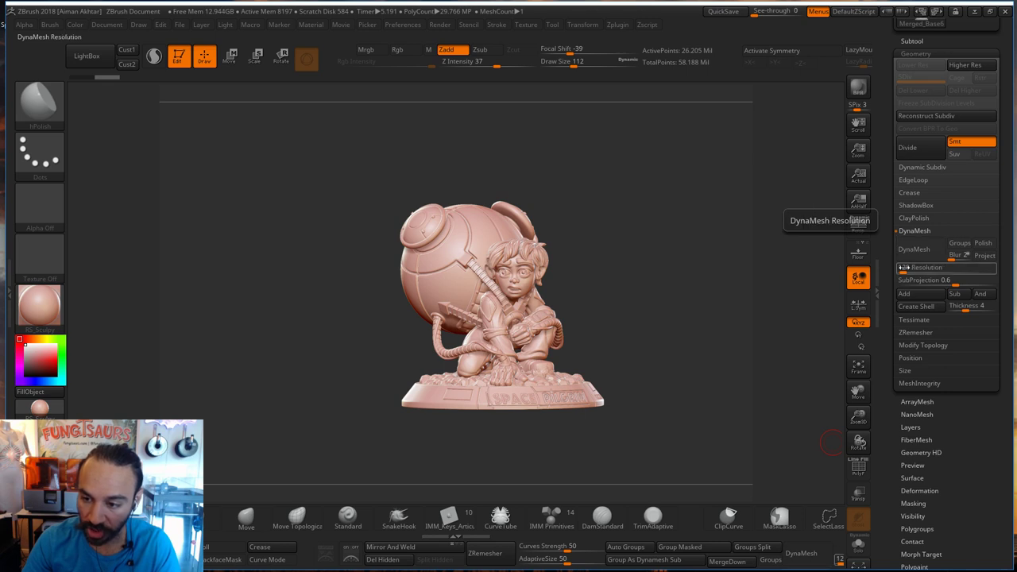
pyautogui.click(904, 268)
pyautogui.write('8')
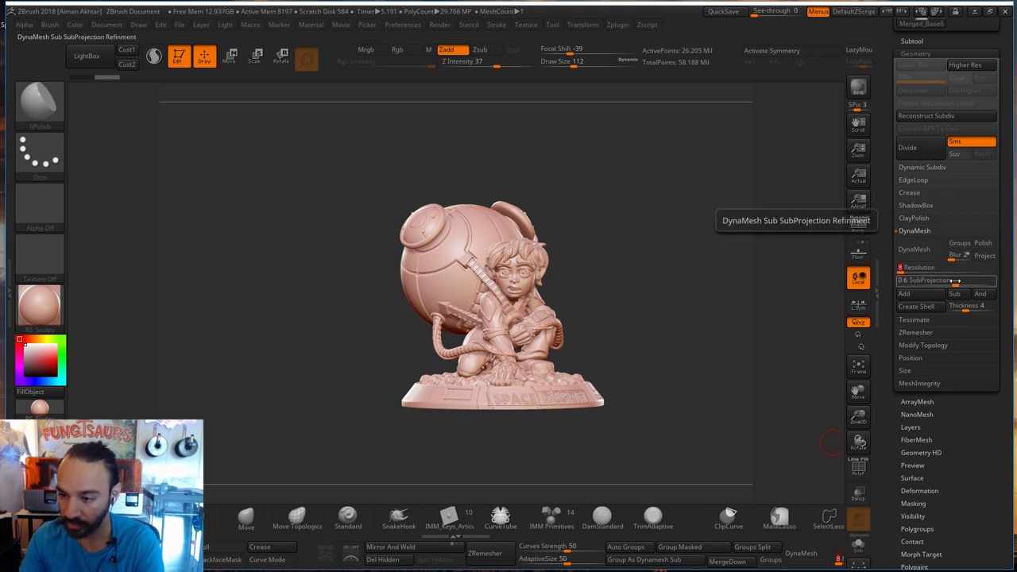
pyautogui.click(917, 252)
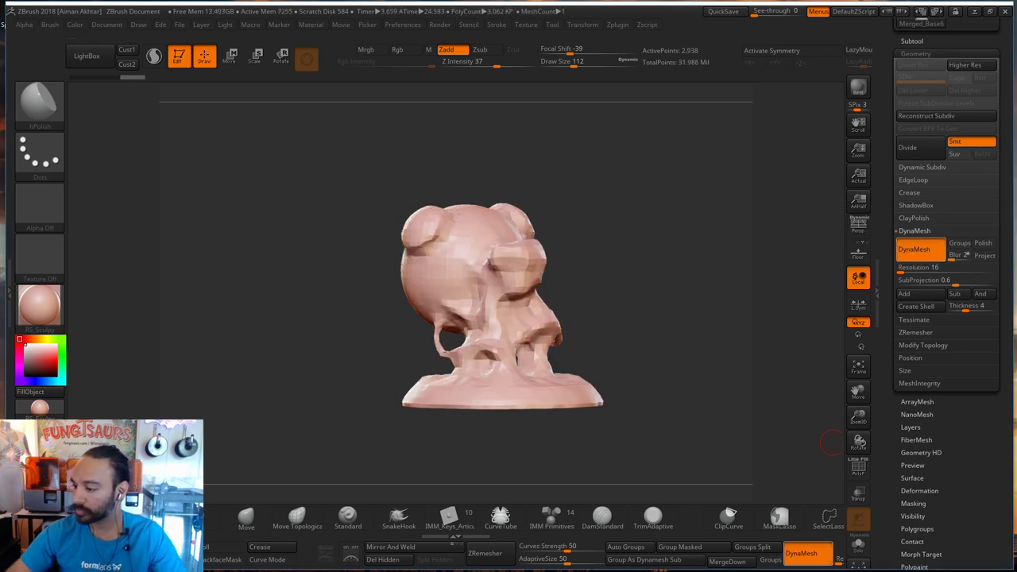
# Inspect the coarse low-resolution statue and undo the DynaMesh operation.
pyautogui.moveTo(722, 380); pyautogui.dragTo(606, 334)
pyautogui.moveTo(633, 333)
pyautogui.mouseDown()
pyautogui.moveTo(693, 334)
pyautogui.moveTo(577, 339)
pyautogui.moveTo(657, 342)
pyautogui.mouseUp()
pyautogui.hotkey('ctrl', 'z')
pyautogui.hotkey('ctrl', 'z')
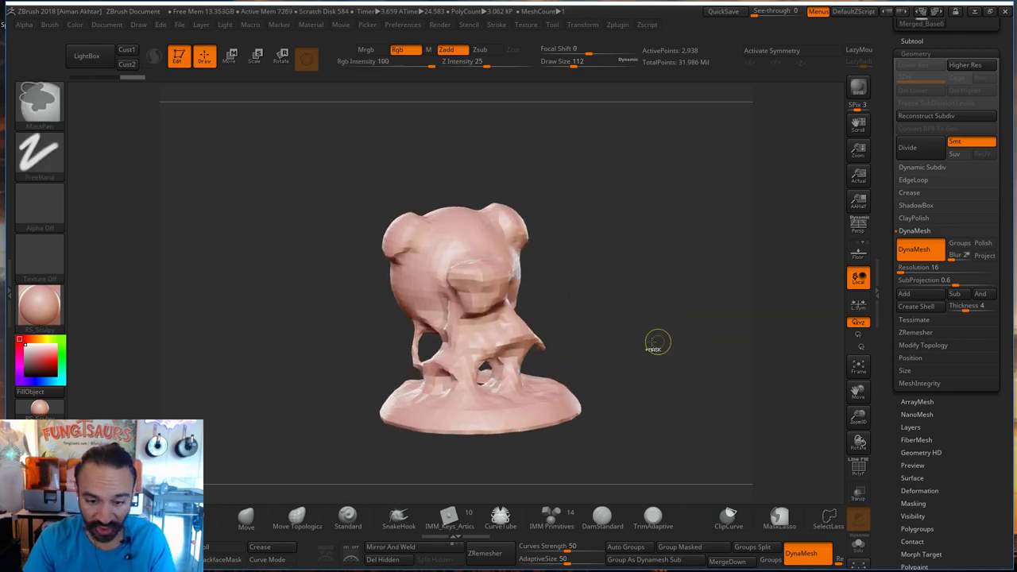
# Set the DynaMesh resolution to 504 and, with polyframe displayed, combine the statue's polygroups into a single group.
pyautogui.write('504')
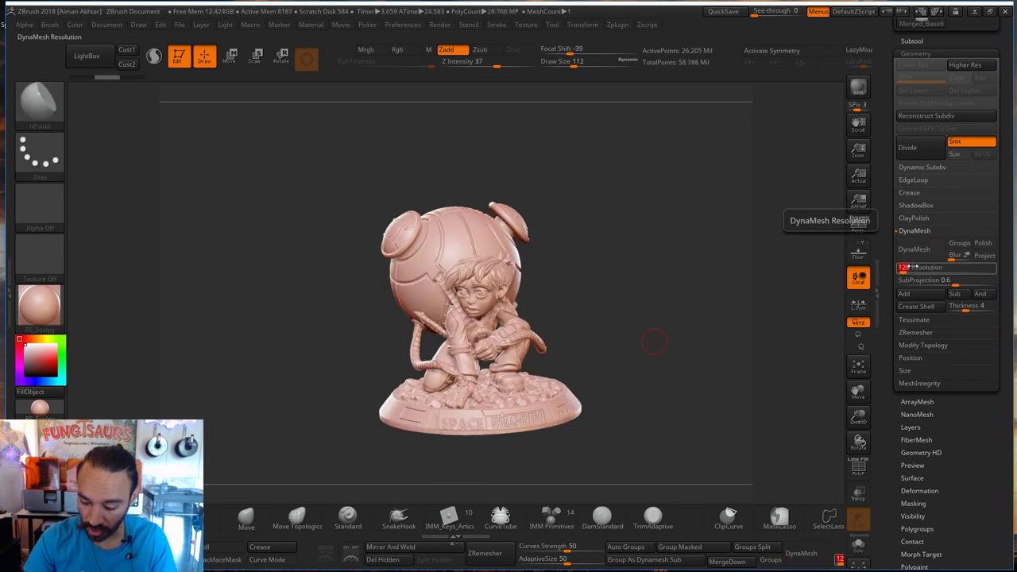
pyautogui.moveTo(683, 304); pyautogui.dragTo(788, 272)
pyautogui.moveTo(766, 306)
pyautogui.mouseDown()
pyautogui.moveTo(747, 314)
pyautogui.moveTo(755, 321)
pyautogui.mouseUp()
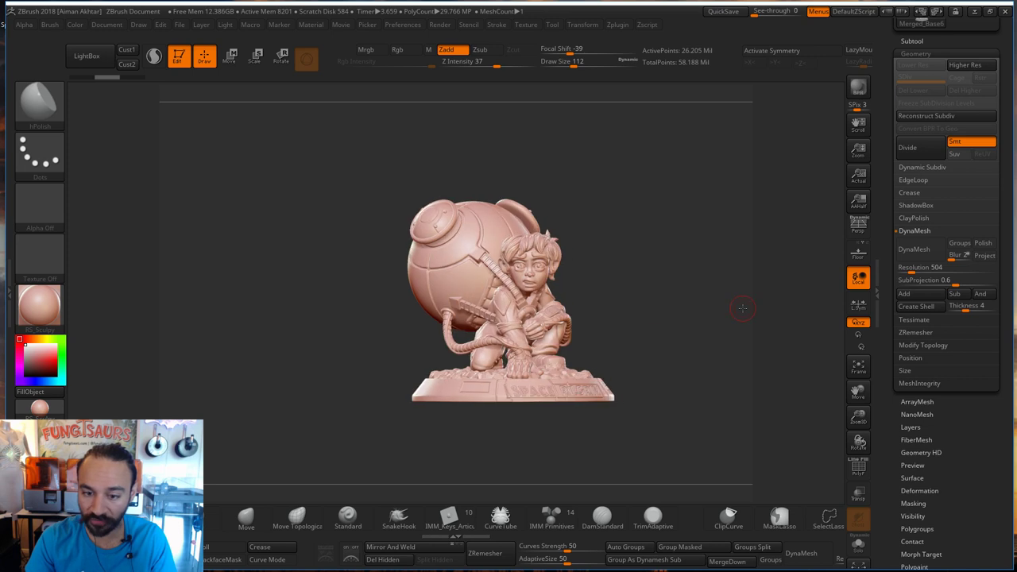
pyautogui.click(858, 468)
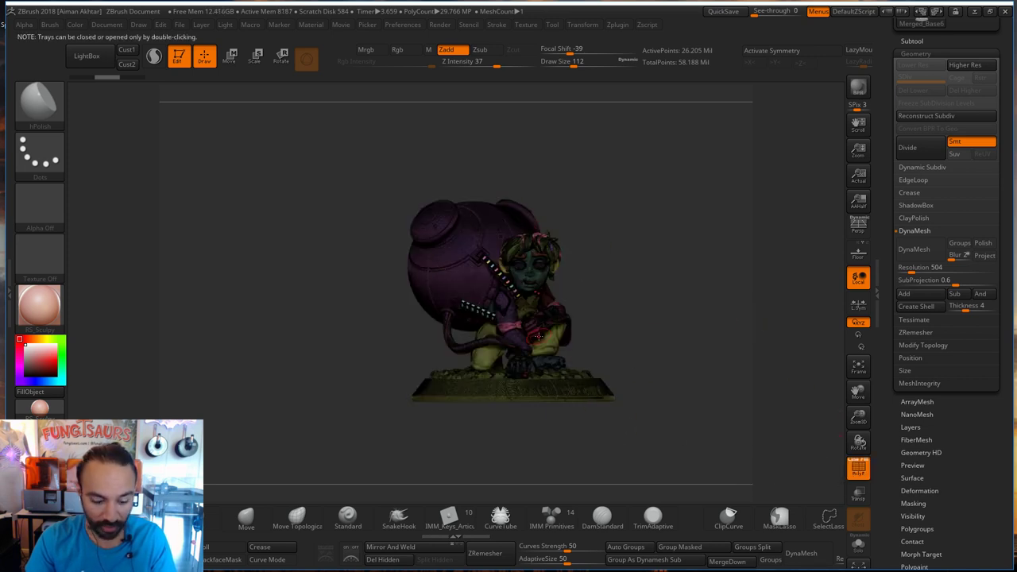
pyautogui.press('ctrl')
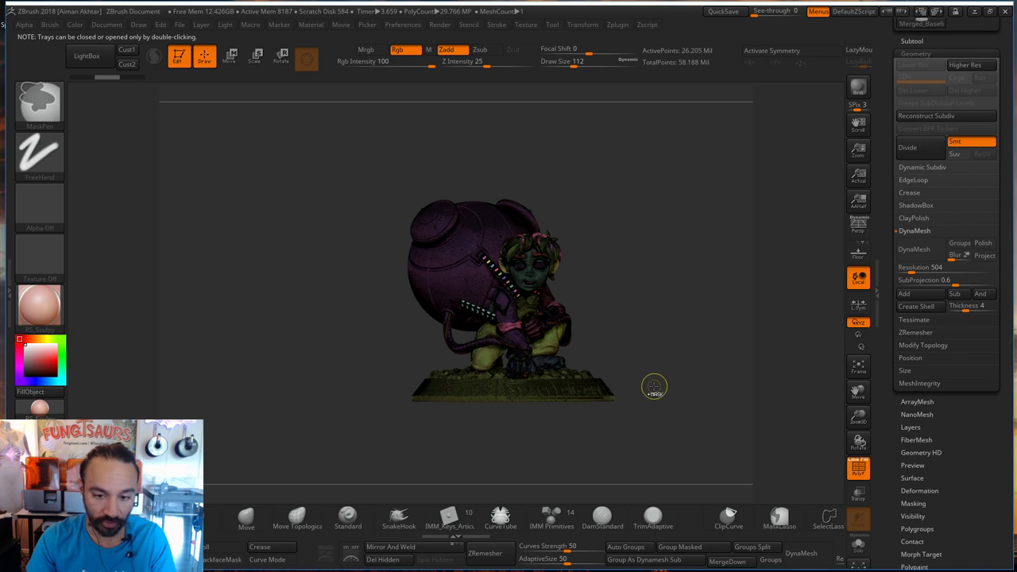
pyautogui.keyDown('ctrl'); pyautogui.click(648, 386); pyautogui.keyUp('ctrl')
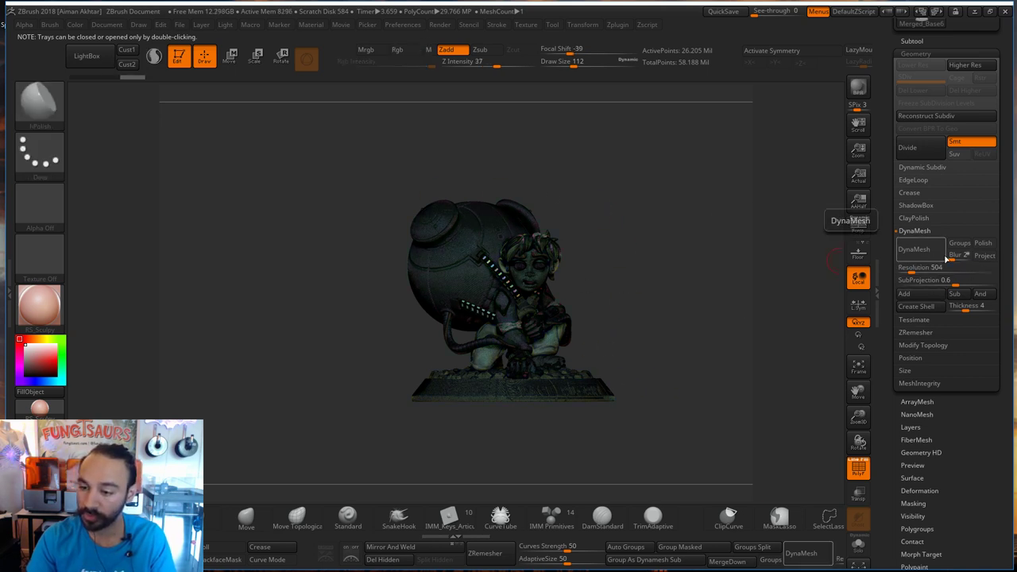
# Remesh the statue with DynaMesh at resolution 504 and inspect the face, straps, arm and hose up close.
pyautogui.click(915, 251)
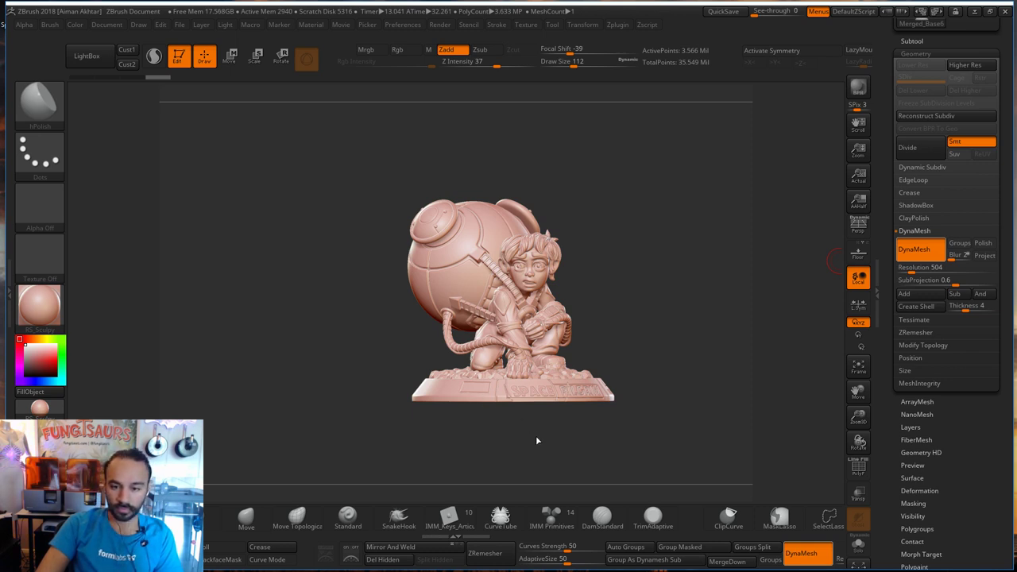
pyautogui.moveTo(579, 456); pyautogui.dragTo(538, 450)
pyautogui.keyDown('alt'); pyautogui.moveTo(692, 352); pyautogui.dragTo(778, 347); pyautogui.keyUp('alt')
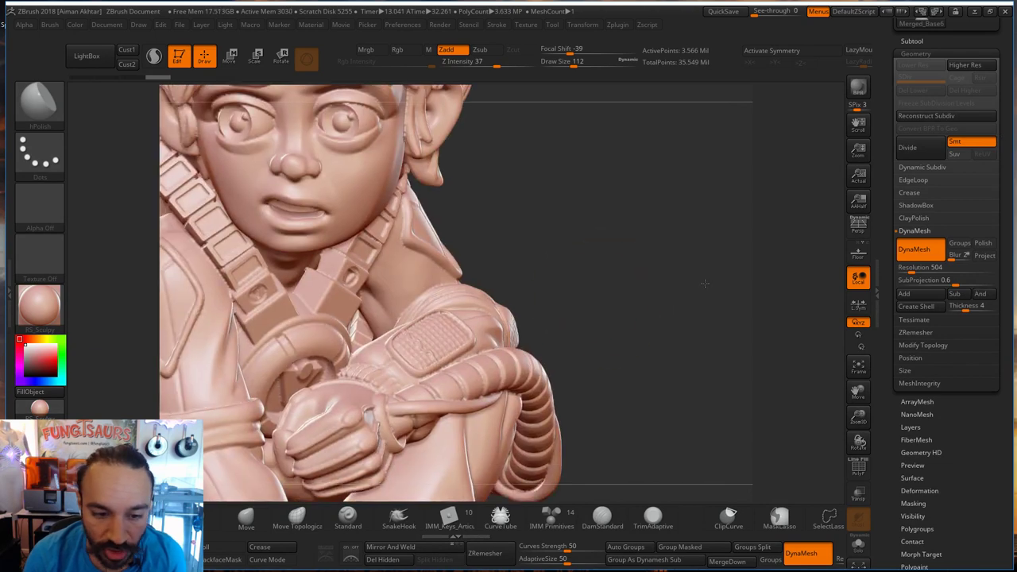
pyautogui.moveTo(704, 283); pyautogui.dragTo(729, 282)
pyautogui.moveTo(662, 239); pyautogui.dragTo(636, 278)
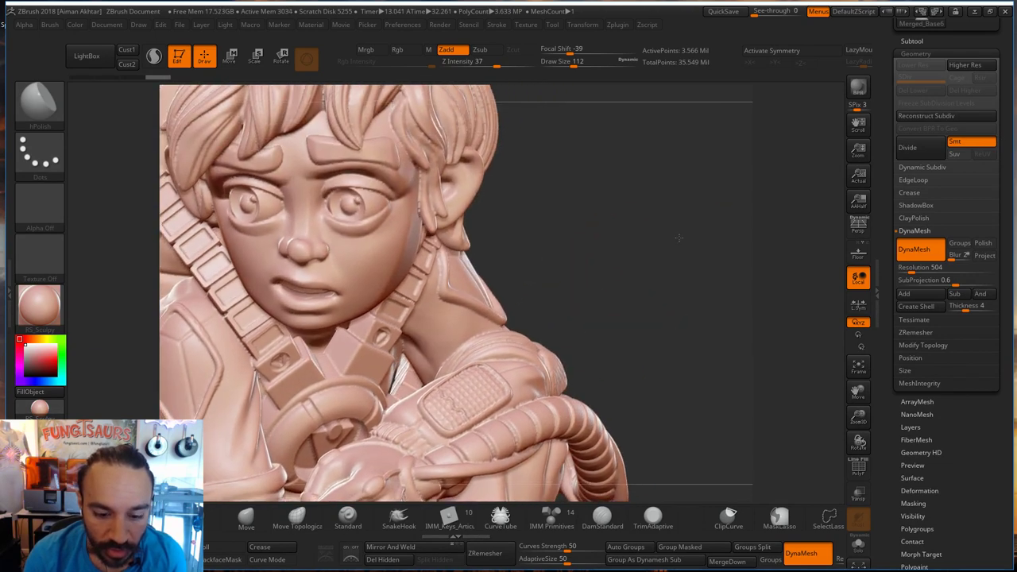
pyautogui.keyDown('alt'); pyautogui.moveTo(679, 238); pyautogui.dragTo(737, 188); pyautogui.keyUp('alt')
pyautogui.press('s')
pyautogui.moveTo(504, 352); pyautogui.dragTo(493, 355)
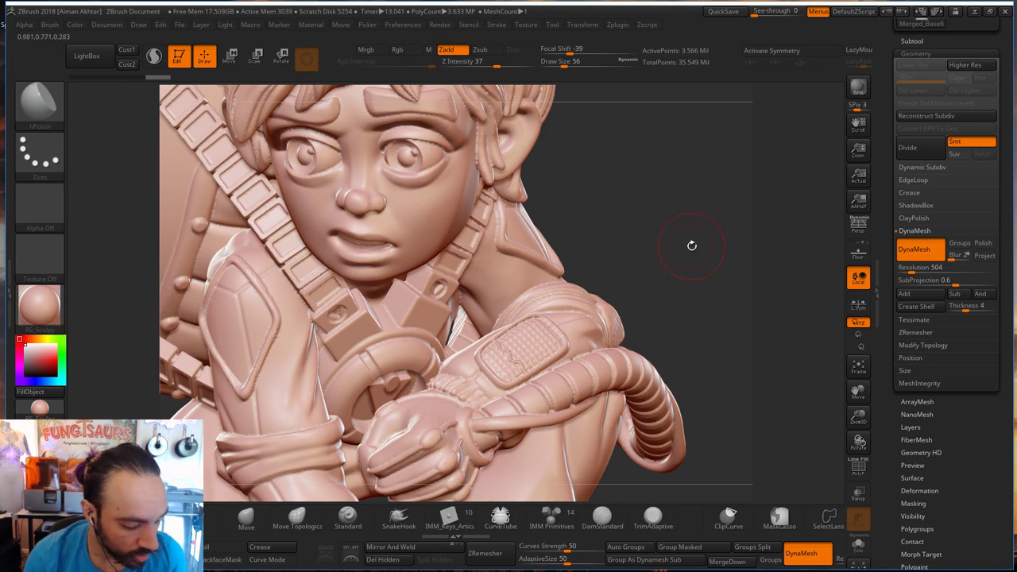
pyautogui.keyDown('alt'); pyautogui.moveTo(675, 229); pyautogui.dragTo(701, 296); pyautogui.keyUp('alt')
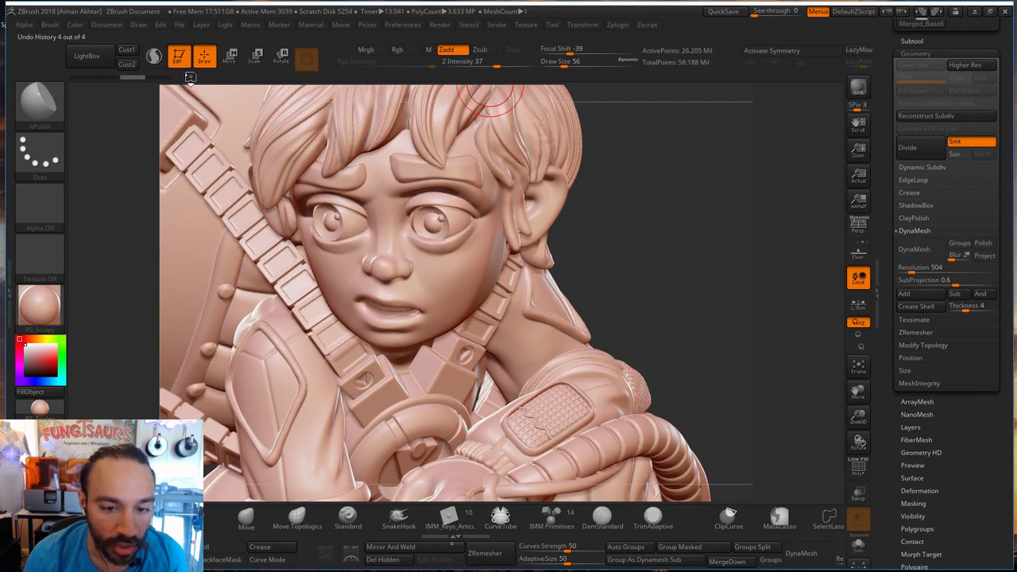
# Compare the statue before and after DynaMesh in the undo history, finishing on the original merged mesh.
pyautogui.click(138, 77)
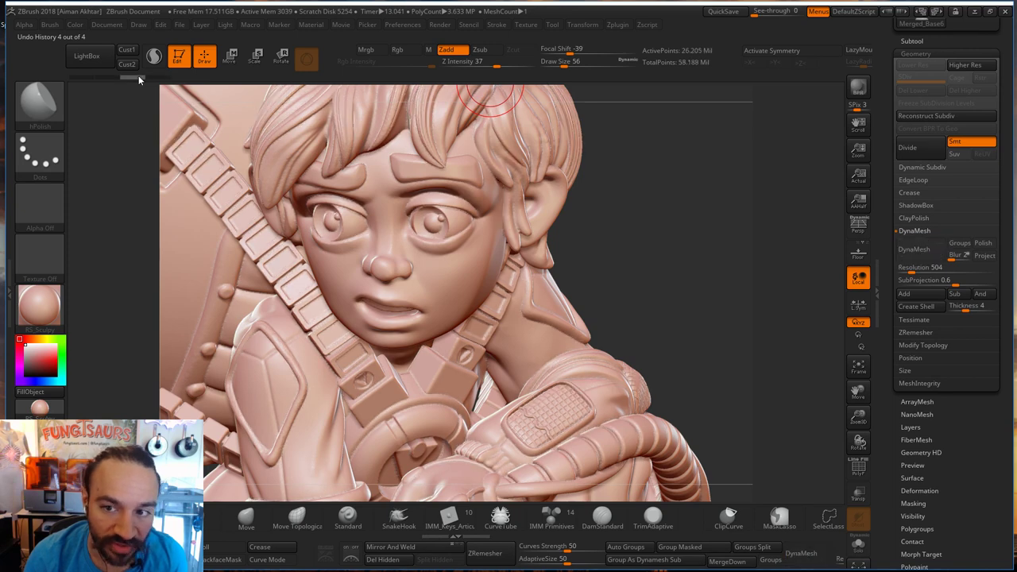
pyautogui.click(172, 79)
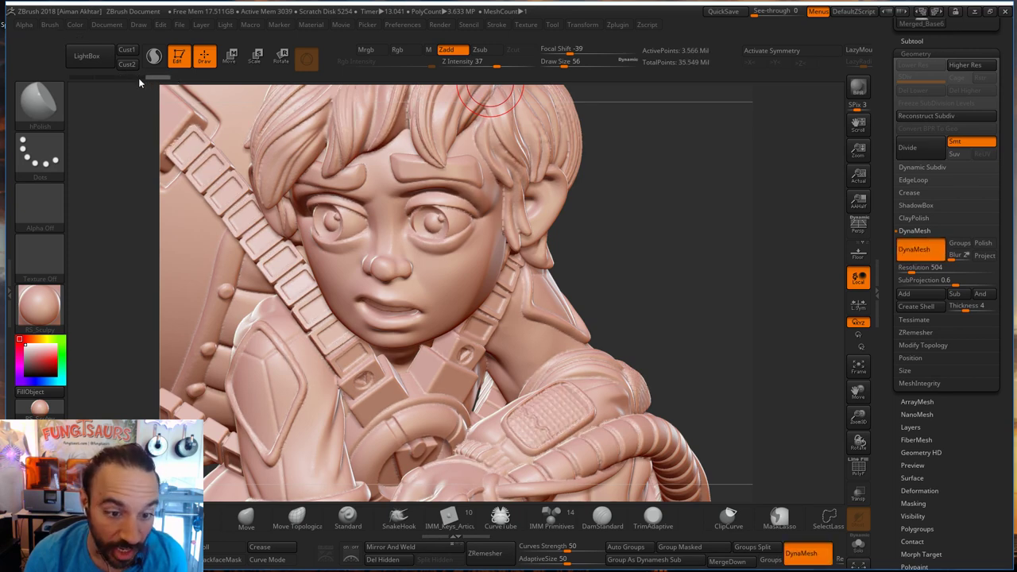
pyautogui.click(138, 78)
pyautogui.click(173, 79)
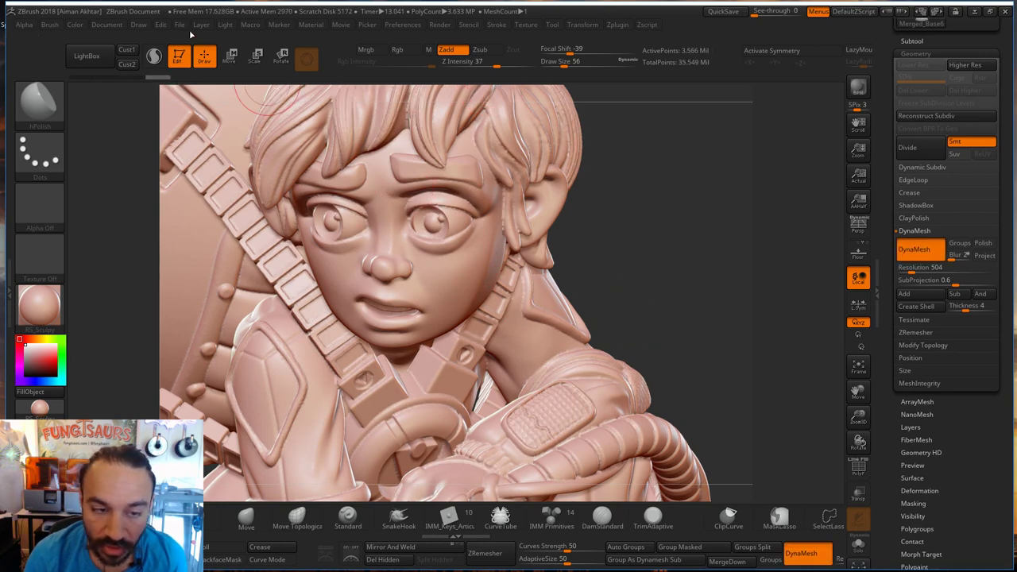
pyautogui.click(137, 78)
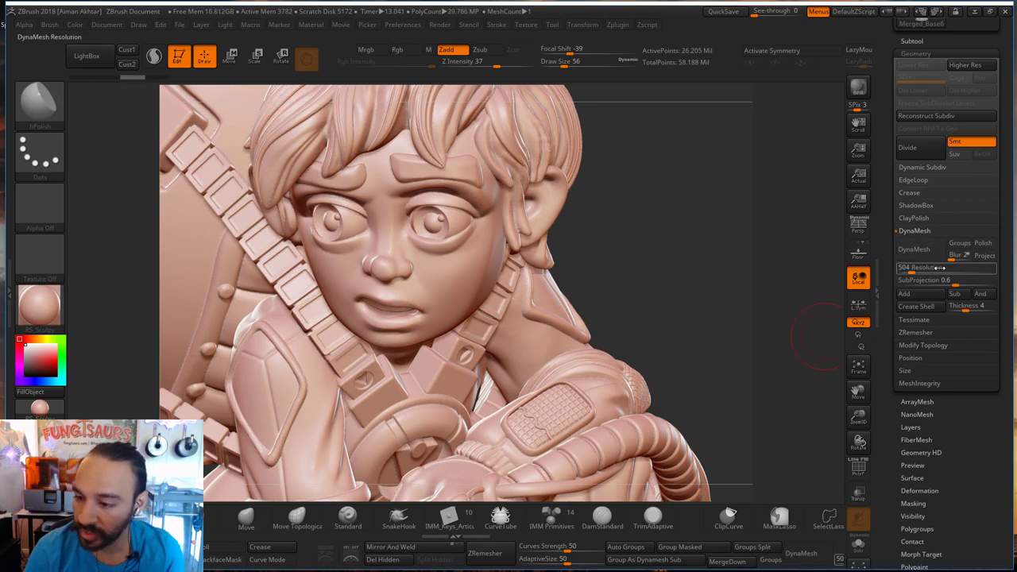
# Set the DynaMesh resolution to 1000 and remesh the whole statue.
pyautogui.write('1000')
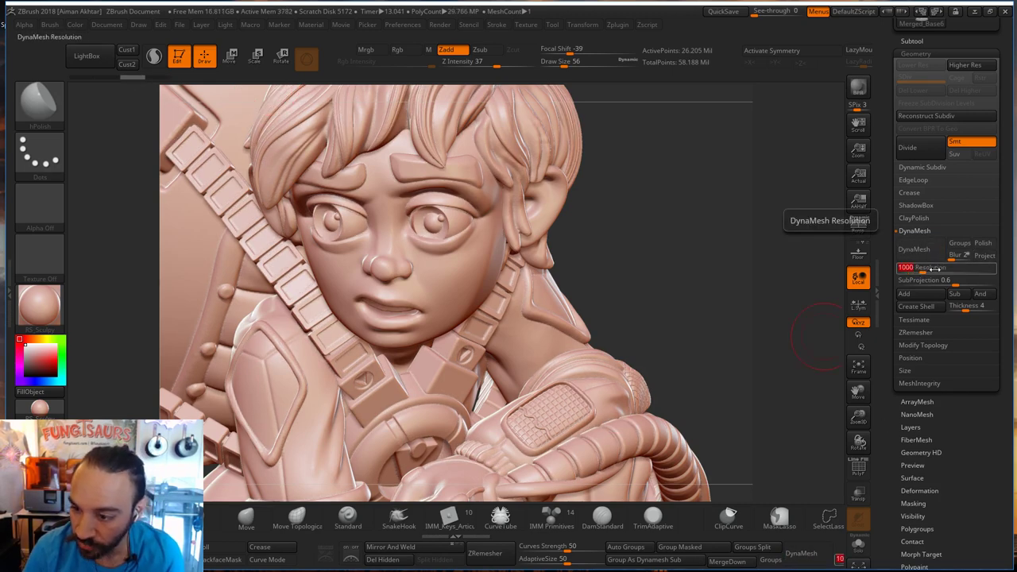
pyautogui.moveTo(724, 284)
pyautogui.mouseDown()
pyautogui.moveTo(590, 290)
pyautogui.moveTo(816, 313)
pyautogui.mouseUp()
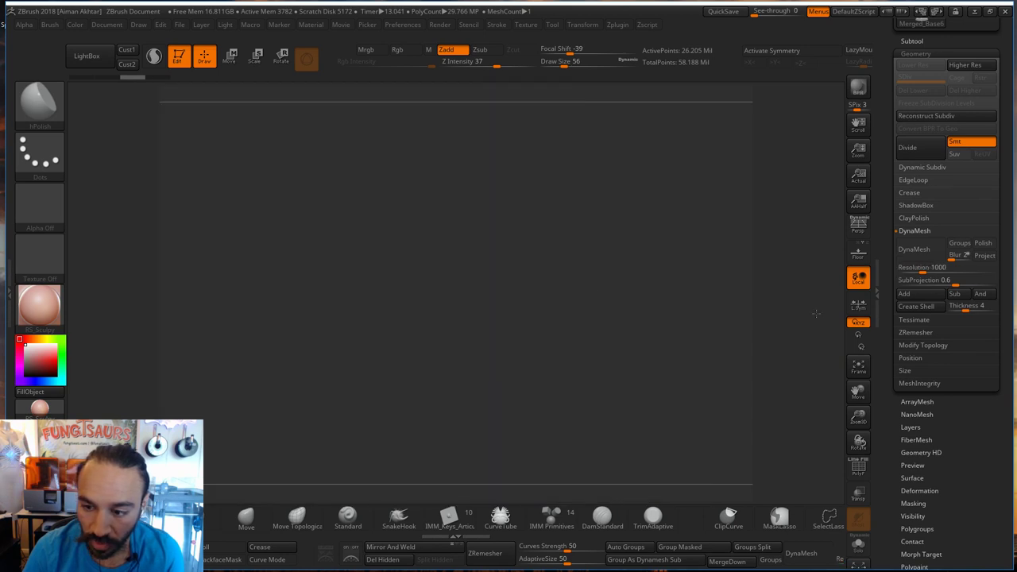
pyautogui.click(858, 365)
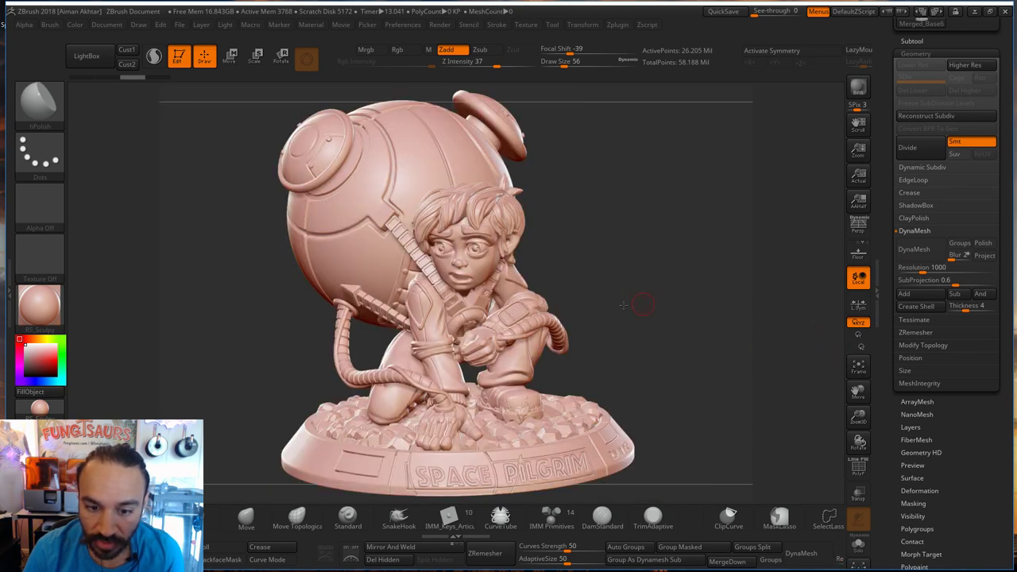
pyautogui.press('f')
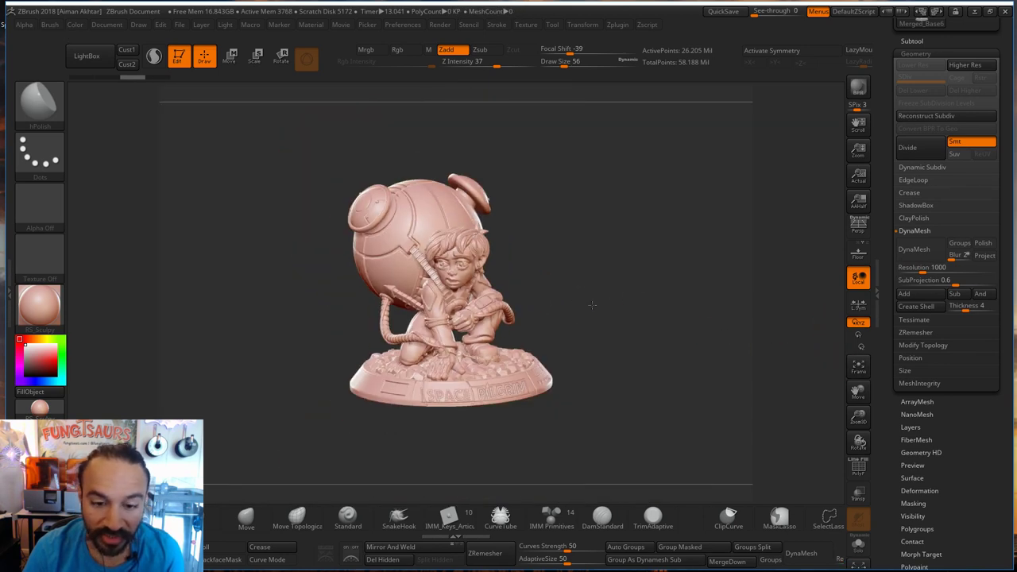
pyautogui.scroll(-5, 592, 304)
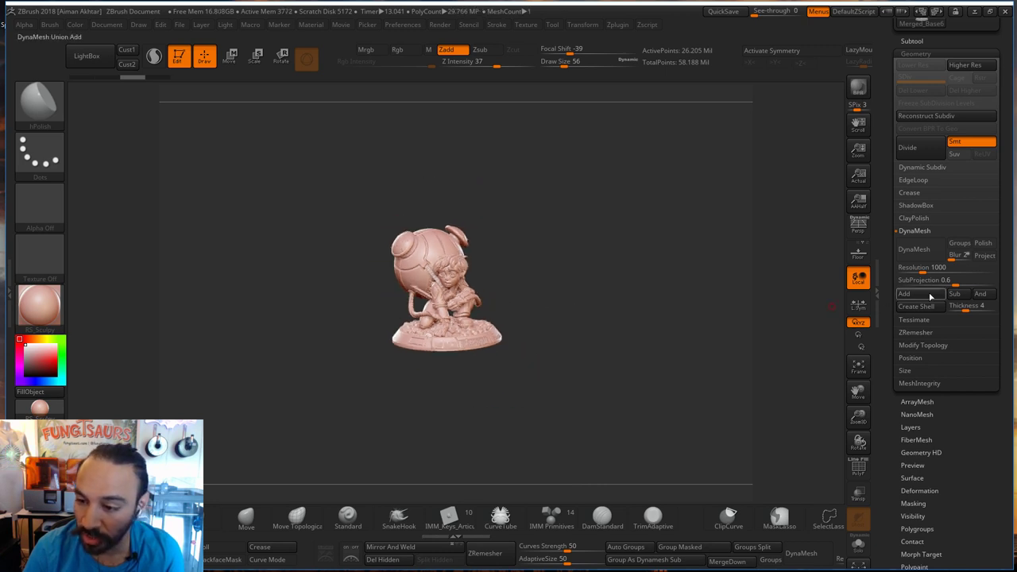
pyautogui.keyDown('alt'); pyautogui.moveTo(718, 309); pyautogui.dragTo(715, 343); pyautogui.keyUp('alt')
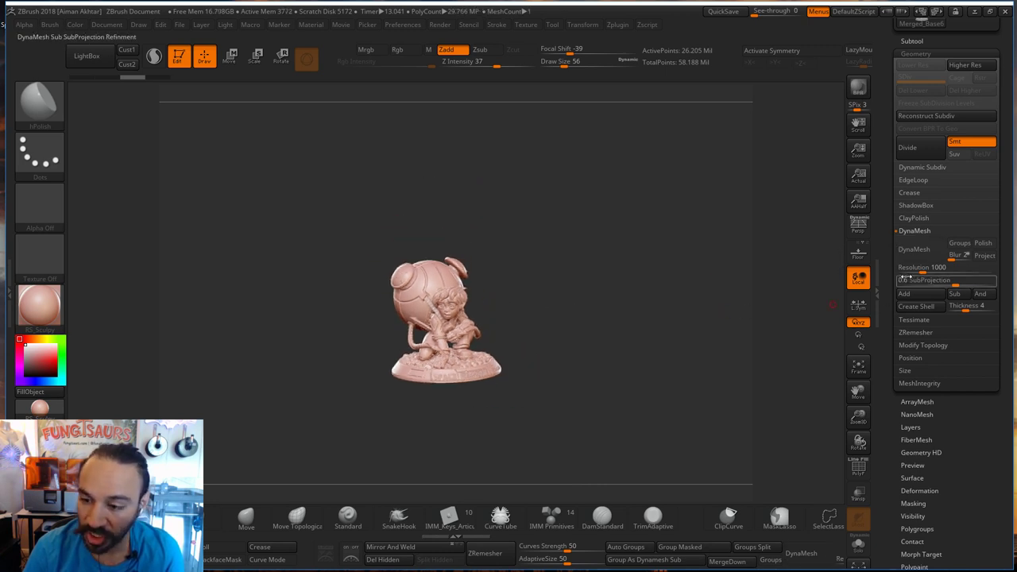
pyautogui.click(913, 249)
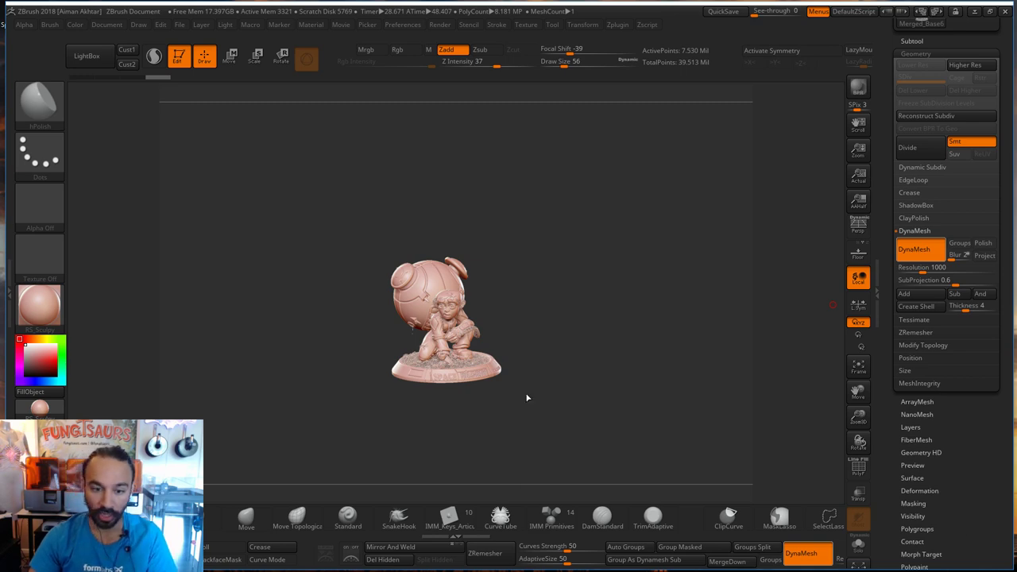
# Inspect the resolution-1000 DynaMesh result around the head, backpack, straps and rocky base.
pyautogui.moveTo(527, 397); pyautogui.dragTo(586, 469)
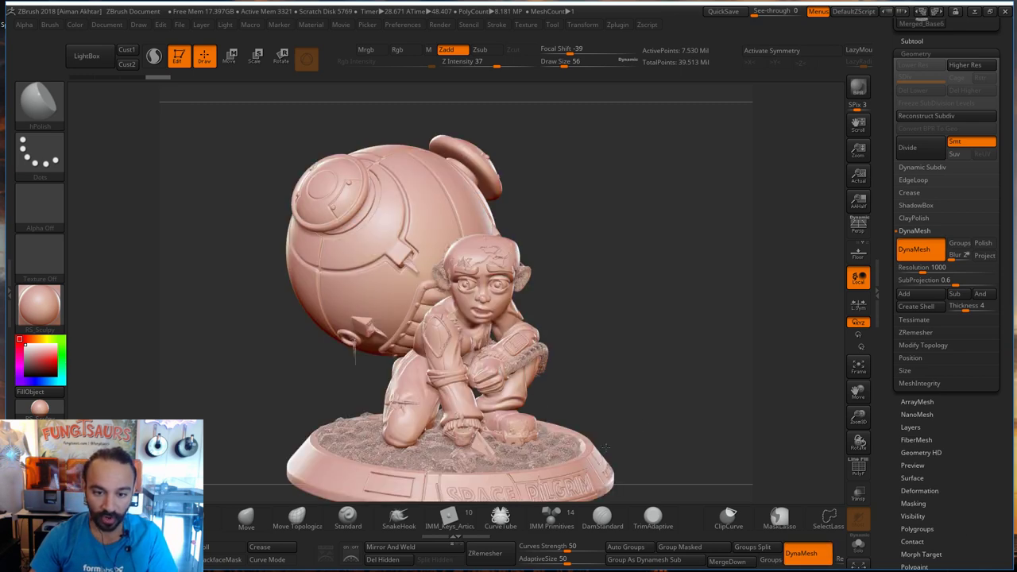
pyautogui.moveTo(667, 315)
pyautogui.mouseDown()
pyautogui.moveTo(656, 329)
pyautogui.moveTo(645, 302)
pyautogui.mouseUp()
pyautogui.moveTo(587, 371)
pyautogui.mouseDown()
pyautogui.moveTo(576, 383)
pyautogui.moveTo(556, 373)
pyautogui.moveTo(657, 343)
pyautogui.mouseUp()
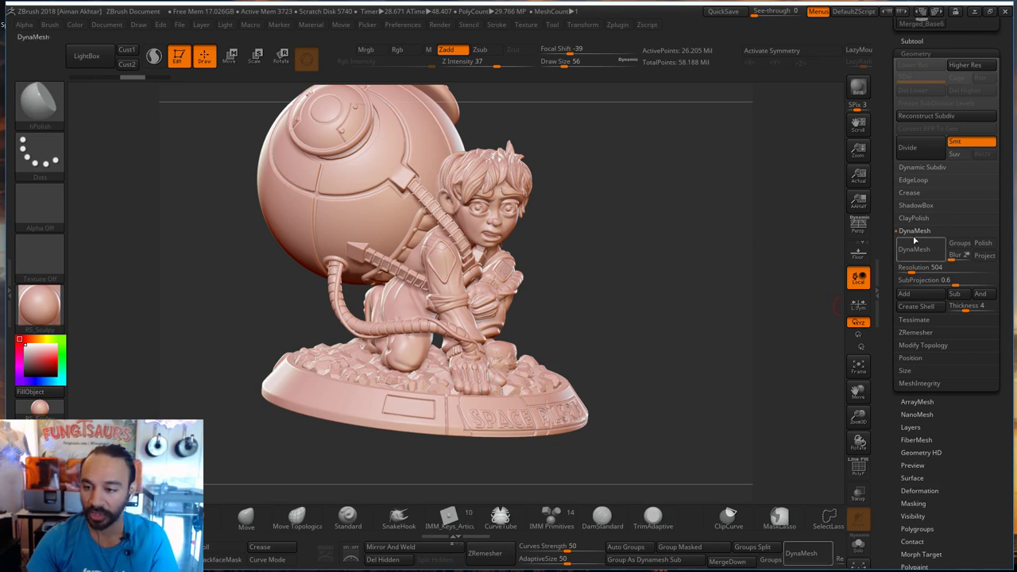
# Try remeshing the statue with DynaMesh at resolution 800, check it from the front, and undo the remesh.
pyautogui.write('800')
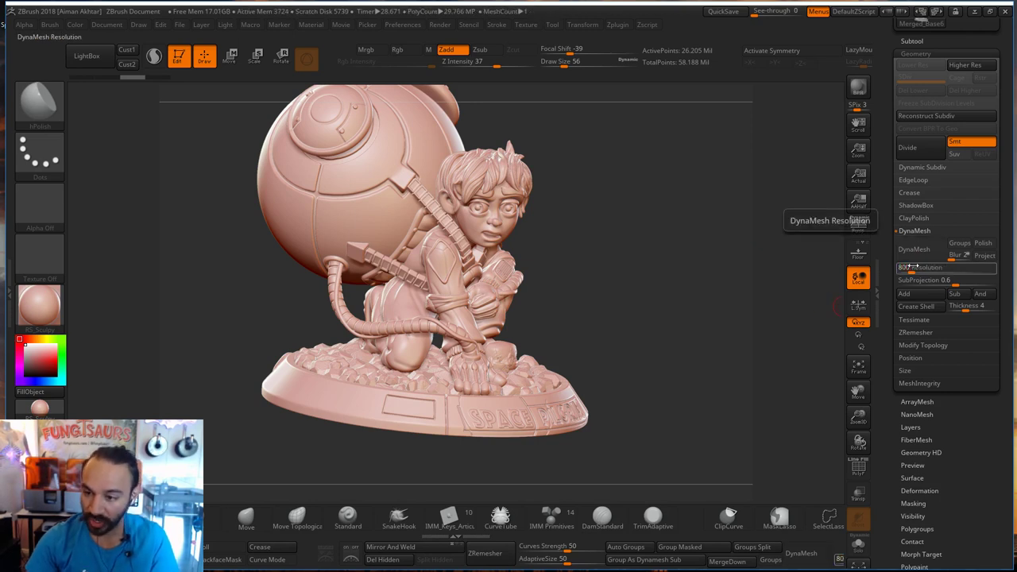
pyautogui.press('Return')
pyautogui.click(914, 249)
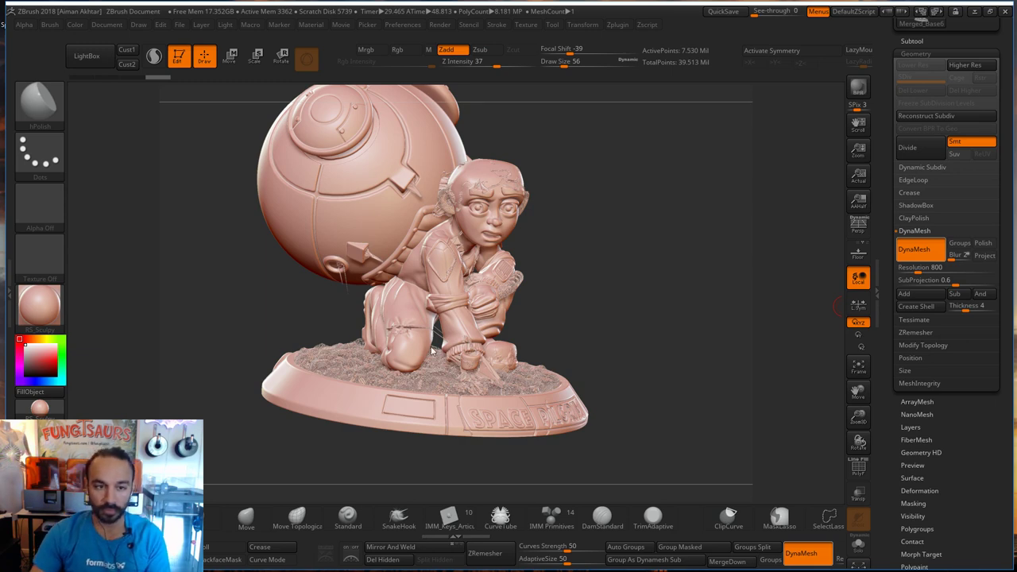
pyautogui.moveTo(629, 342)
pyautogui.mouseDown()
pyautogui.moveTo(613, 347)
pyautogui.moveTo(654, 341)
pyautogui.mouseUp()
pyautogui.press('1')
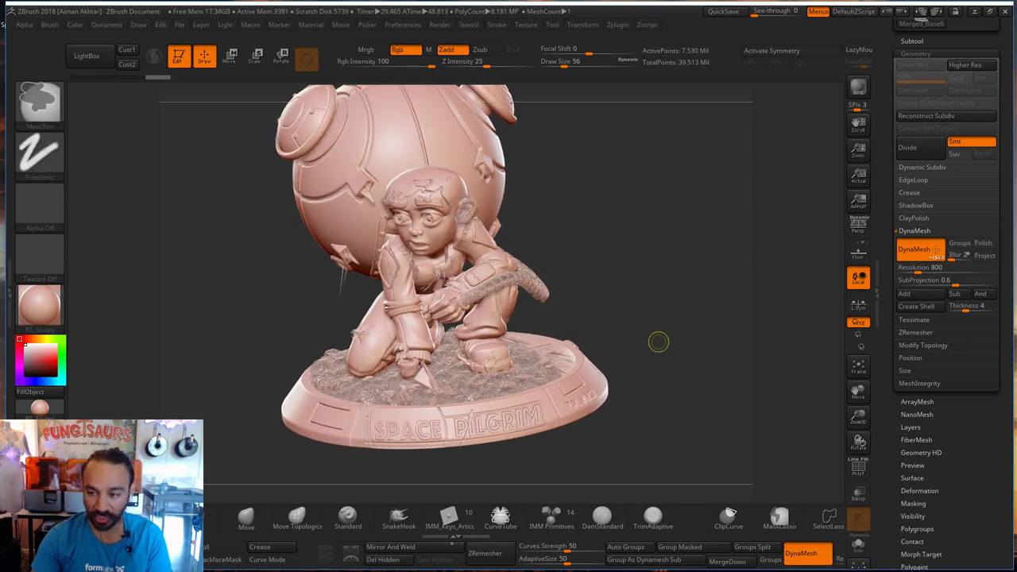
pyautogui.hotkey('ctrl', 'z')
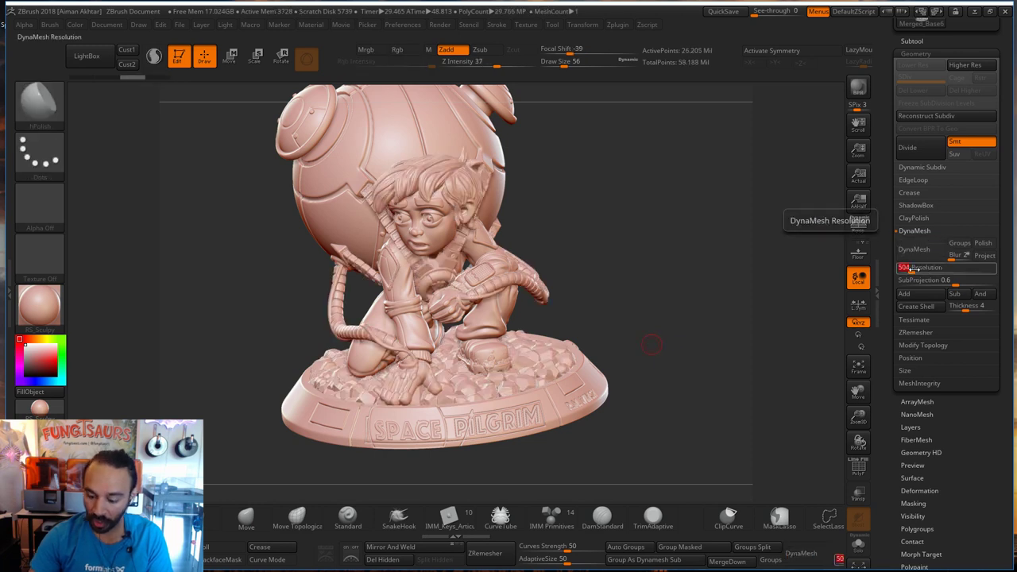
# Try remeshing the statue with DynaMesh at resolution 704, check the result, and revert to the original merged mesh.
pyautogui.click(912, 269)
pyautogui.write('704')
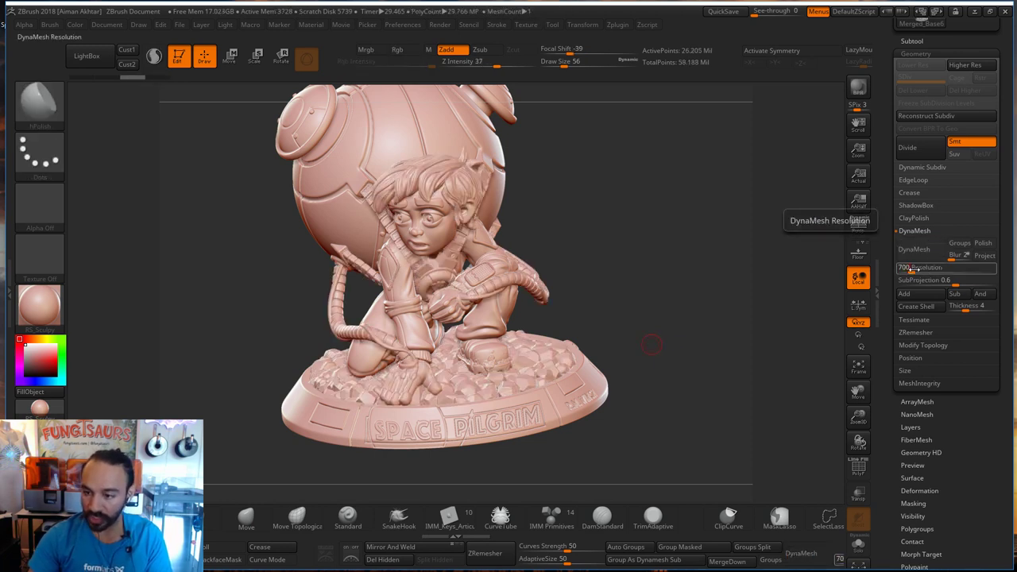
pyautogui.press('Return')
pyautogui.moveTo(744, 347); pyautogui.dragTo(685, 325)
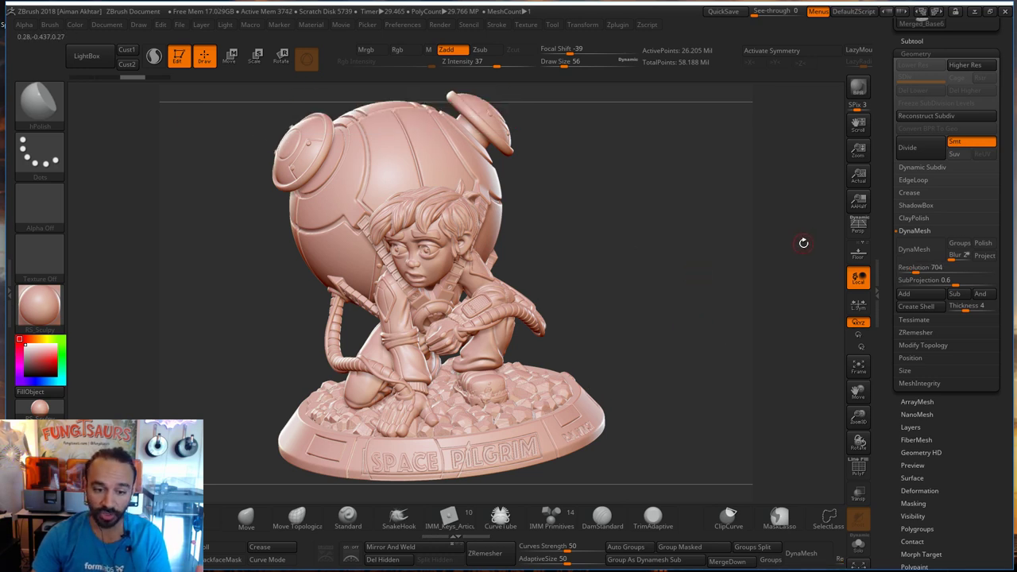
pyautogui.click(914, 249)
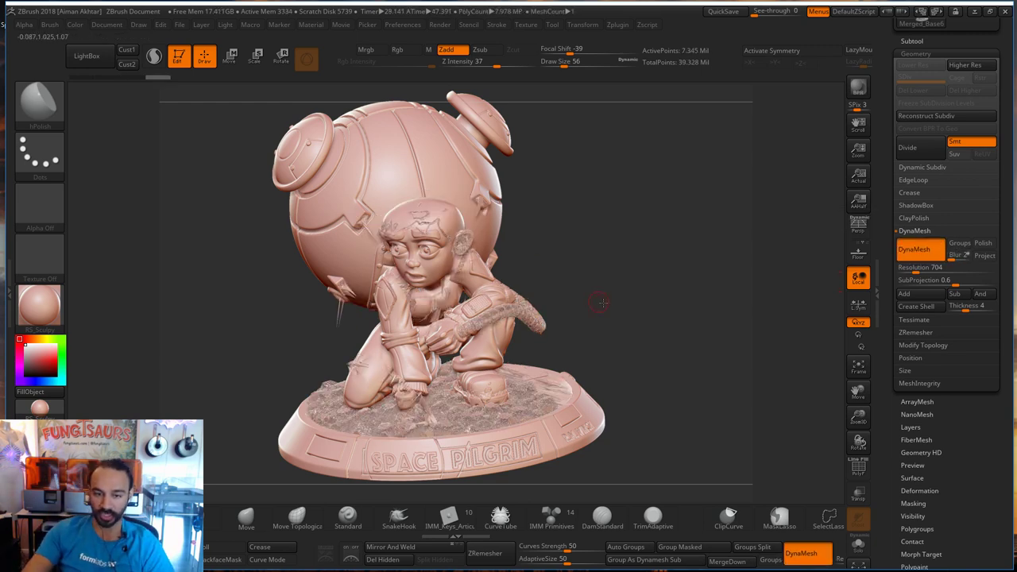
pyautogui.moveTo(602, 303); pyautogui.dragTo(609, 302)
pyautogui.keyDown('ctrl'); pyautogui.moveTo(706, 303); pyautogui.dragTo(744, 306); pyautogui.keyUp('ctrl')
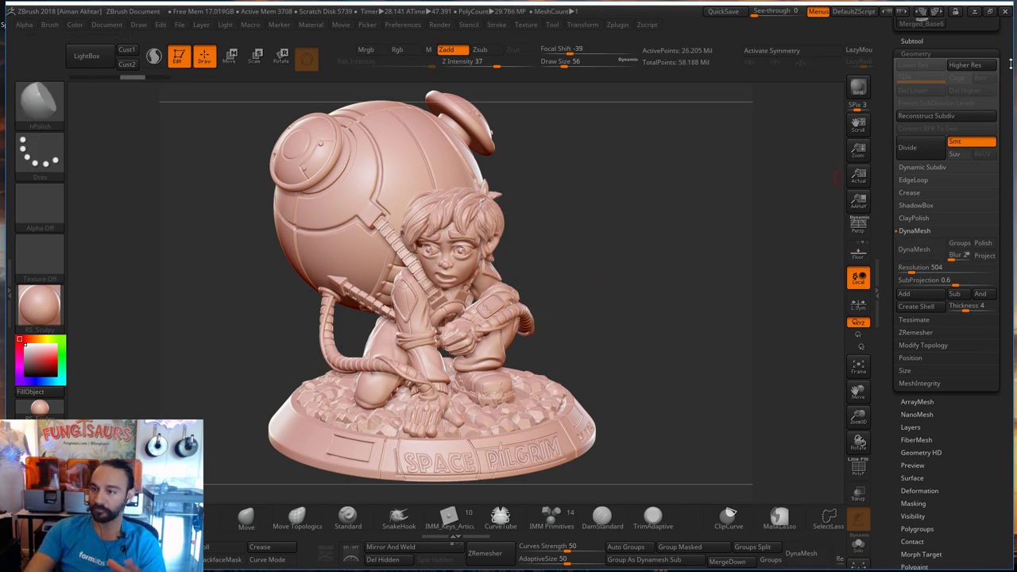
# Switch the active tool to the standalone Merged_Base5 statue.
pyautogui.moveTo(1011, 64); pyautogui.dragTo(1003, 125)
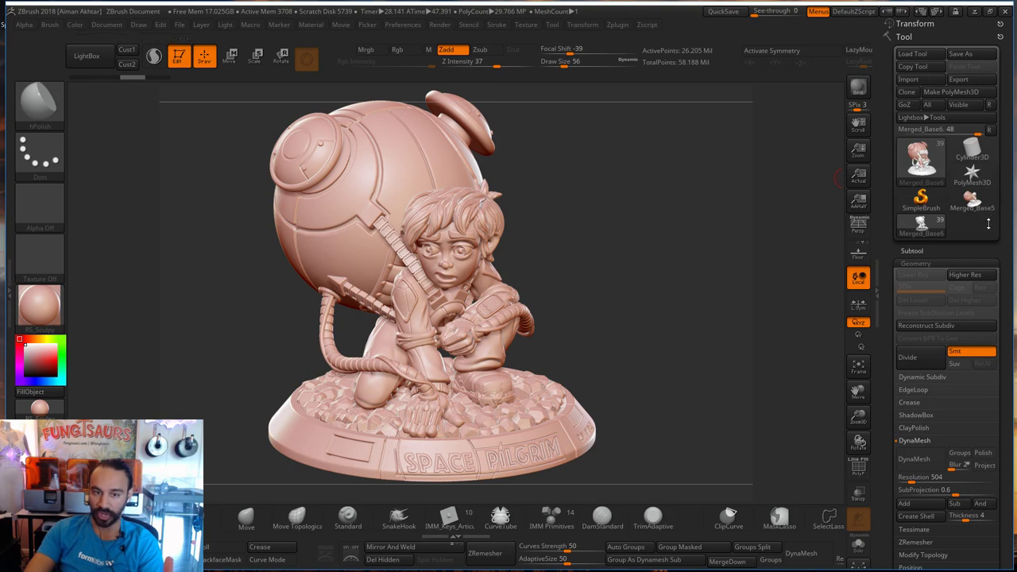
pyautogui.click(912, 251)
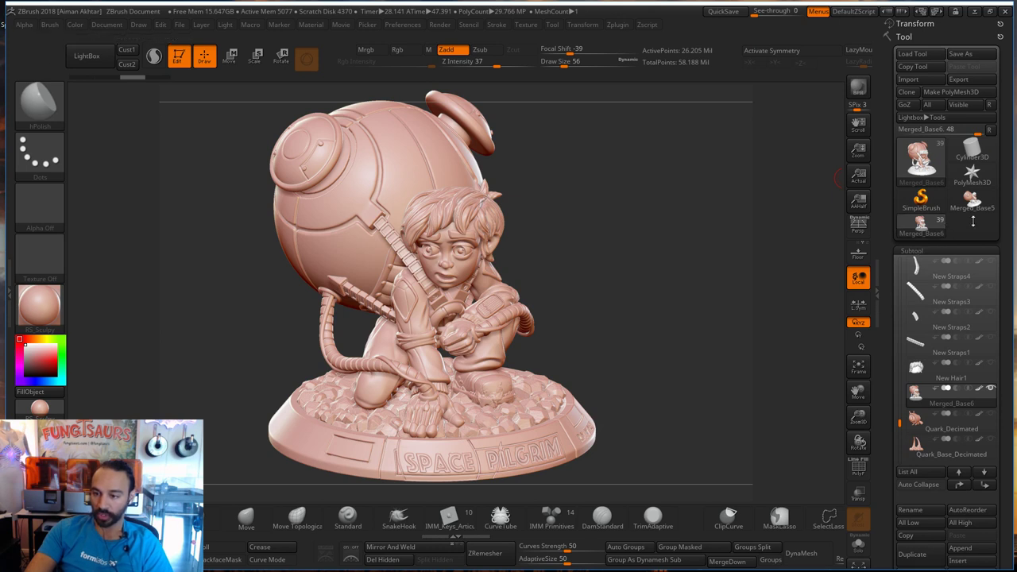
pyautogui.moveTo(975, 205)
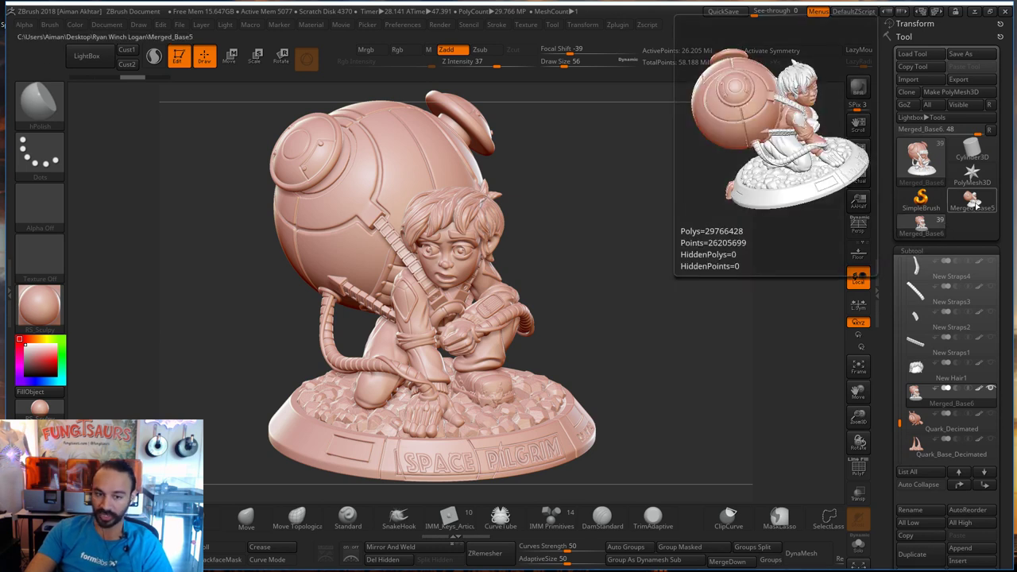
pyautogui.click(973, 205)
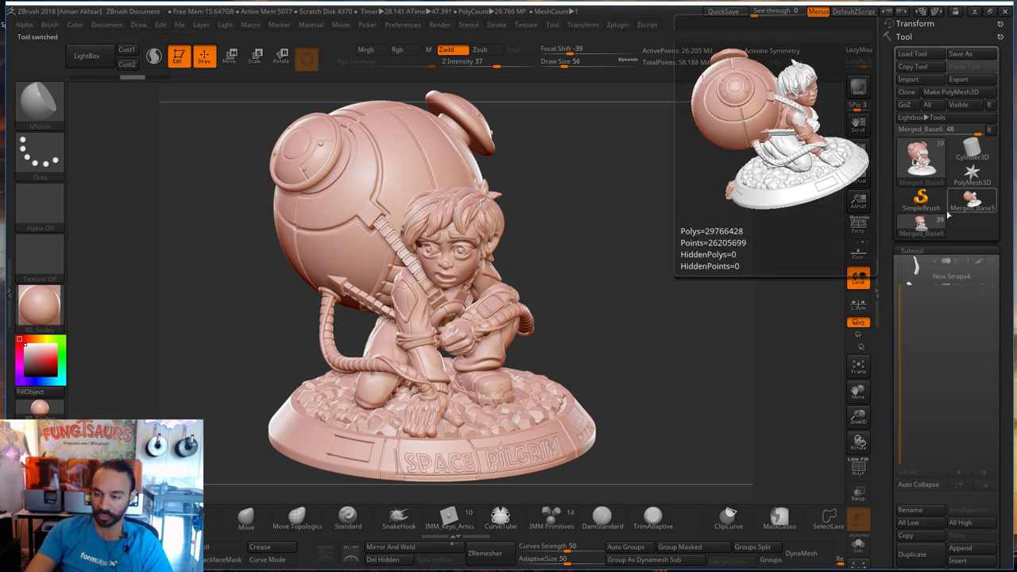
# Save the merged statue as a ZTool named Dynatest1 in the project folder on the Desktop.
pyautogui.click(962, 53)
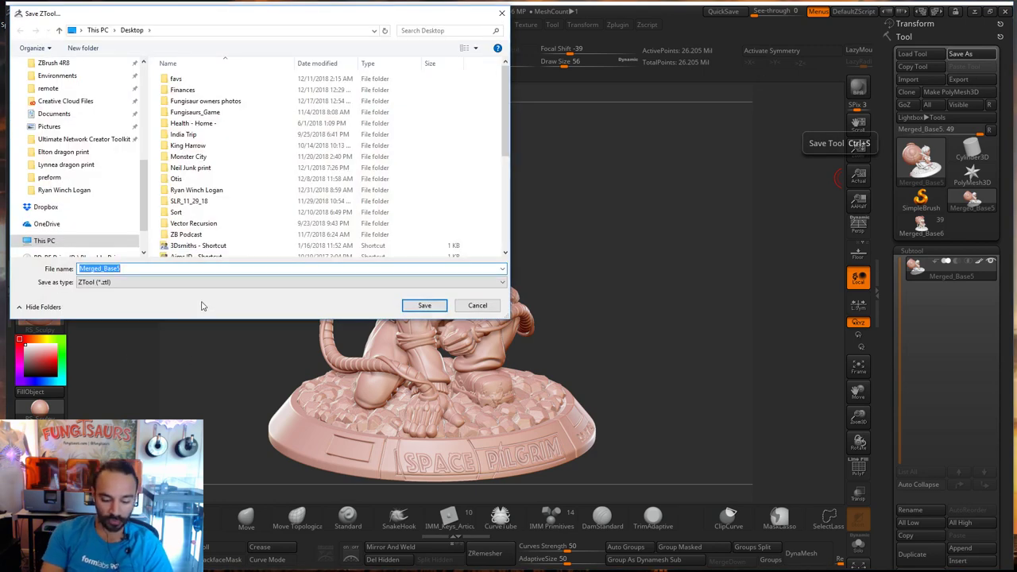
pyautogui.write('Dynat')
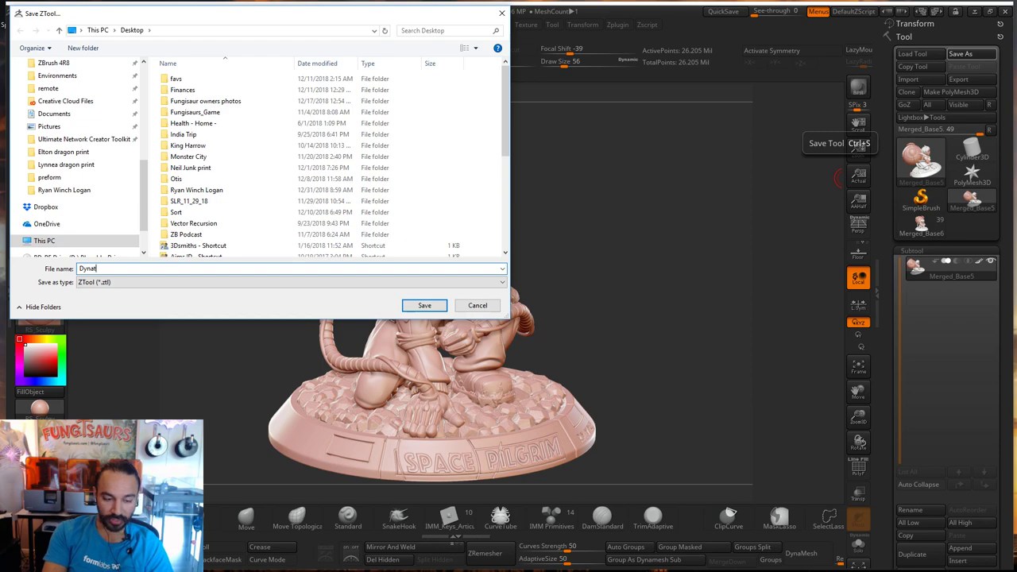
pyautogui.write('est1')
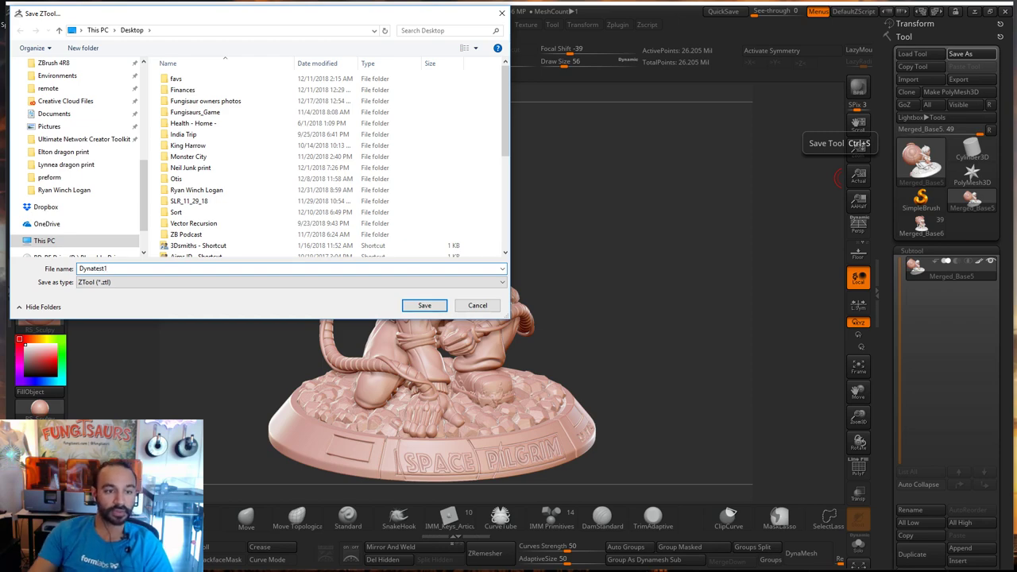
pyautogui.click(207, 190)
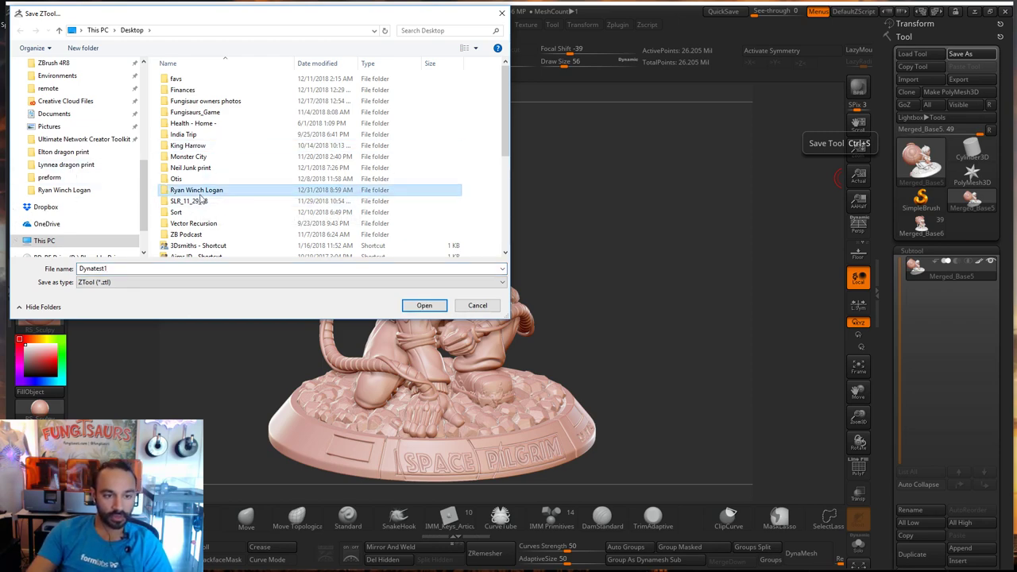
pyautogui.click(417, 306)
pyautogui.click(424, 305)
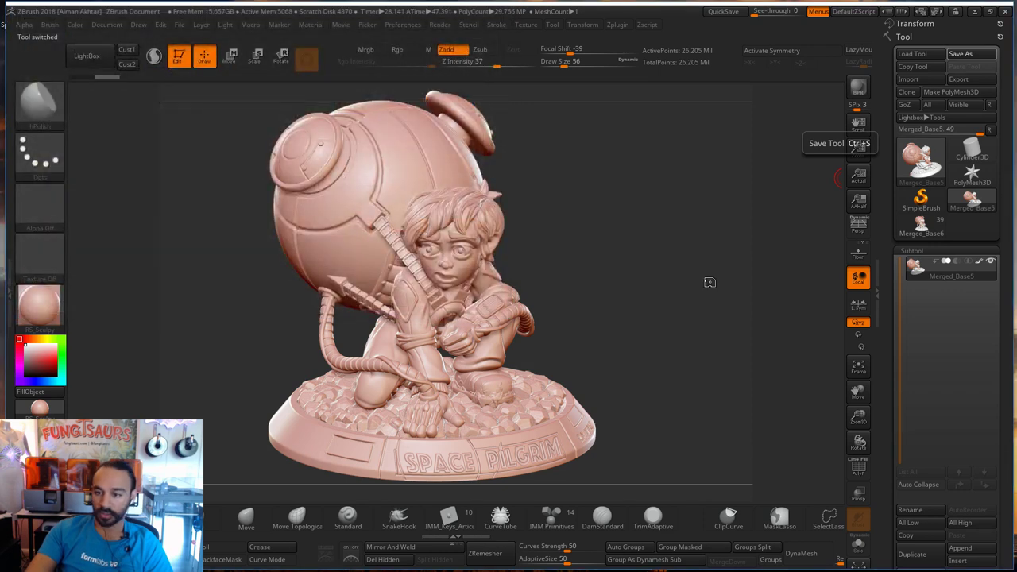
# Close ZBrush, restart it with an empty session and hide LightBox.
pyautogui.click(1005, 11)
pyautogui.click(526, 347)
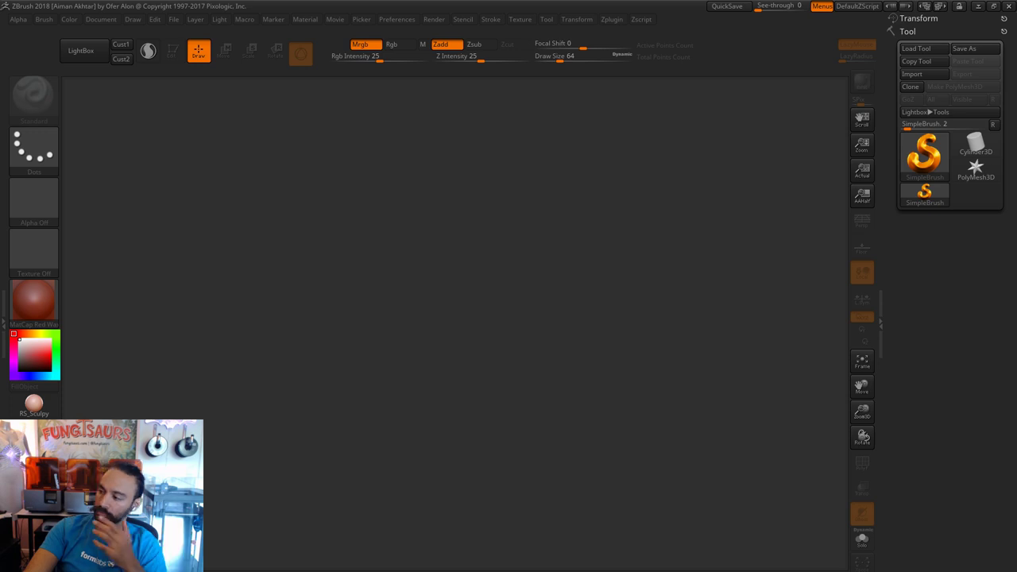
pyautogui.press(',')
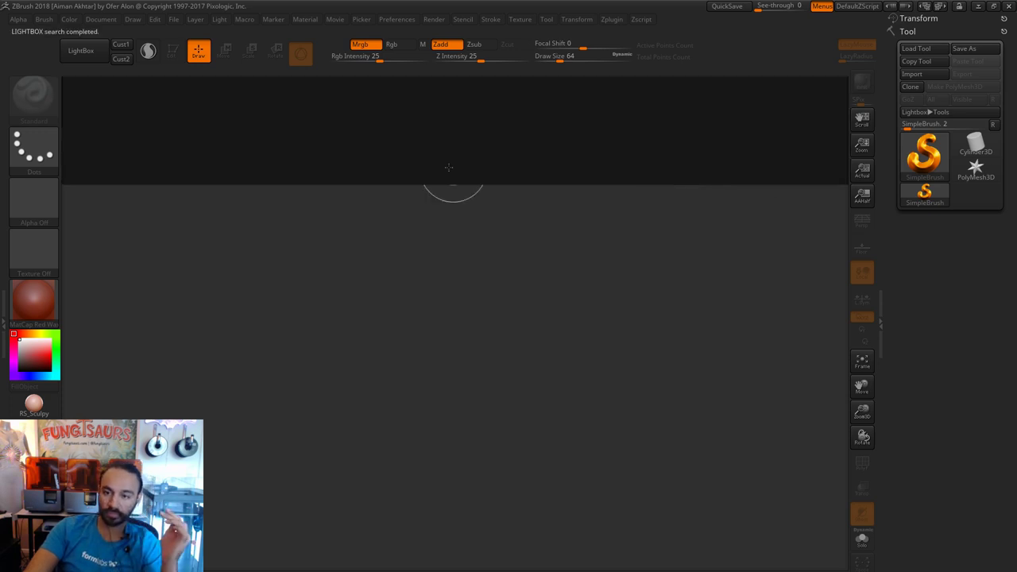
pyautogui.click(780, 86)
# Load the Dynatest1 ZTool from the project folder on the Desktop.
pyautogui.click(915, 48)
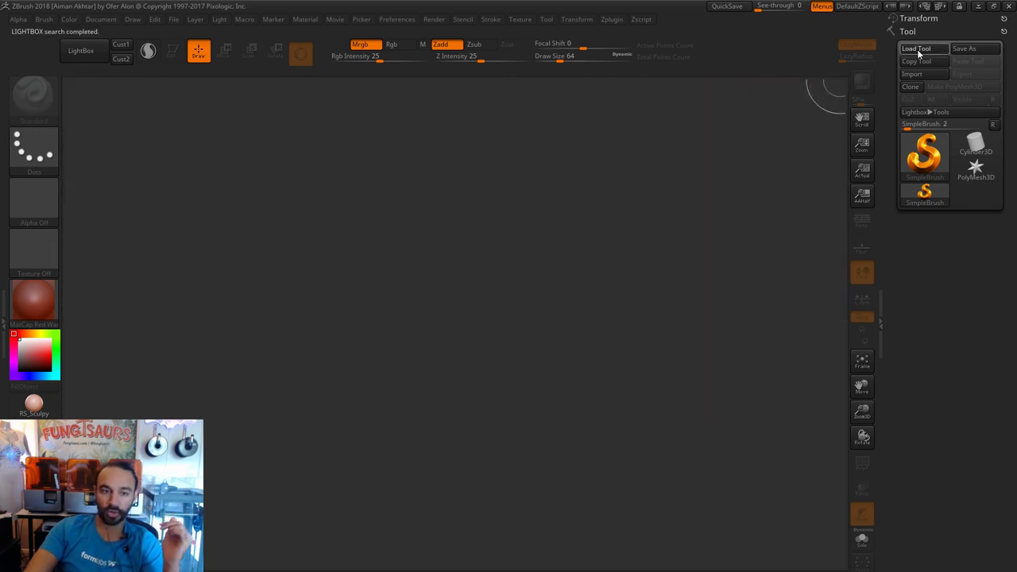
pyautogui.click(71, 70)
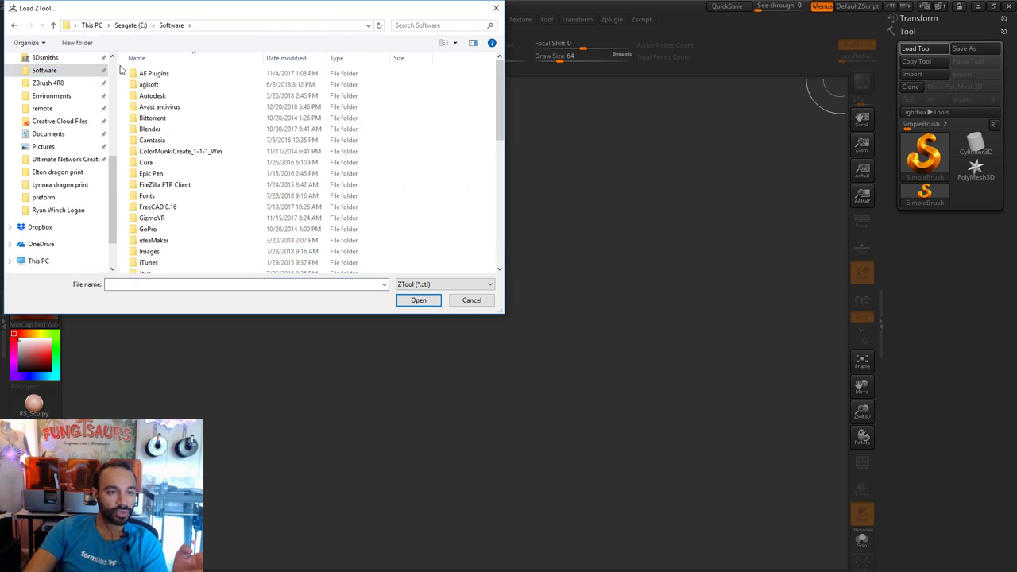
pyautogui.scroll(6, 66, 96)
pyautogui.click(66, 94)
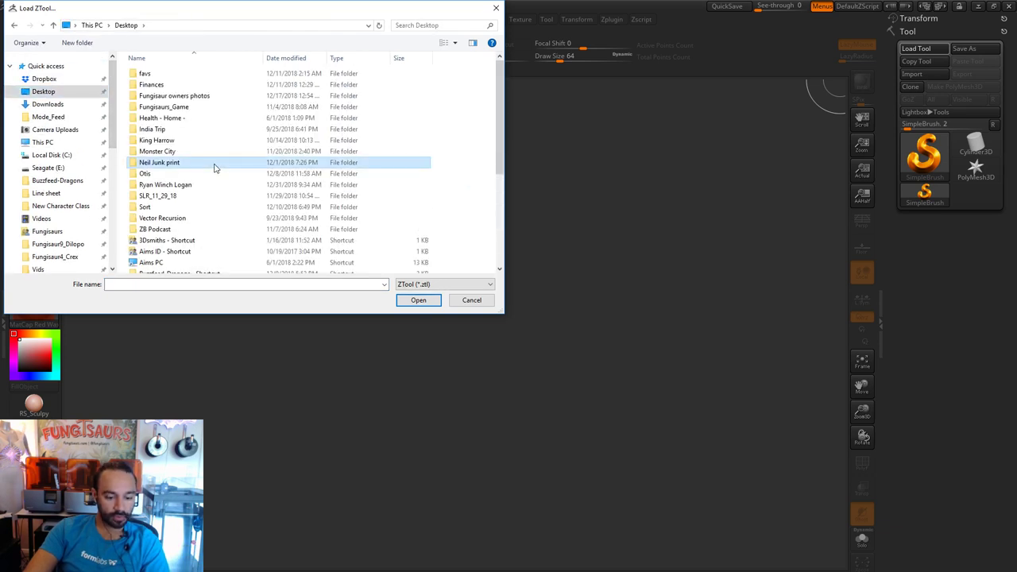
pyautogui.doubleClick(183, 186)
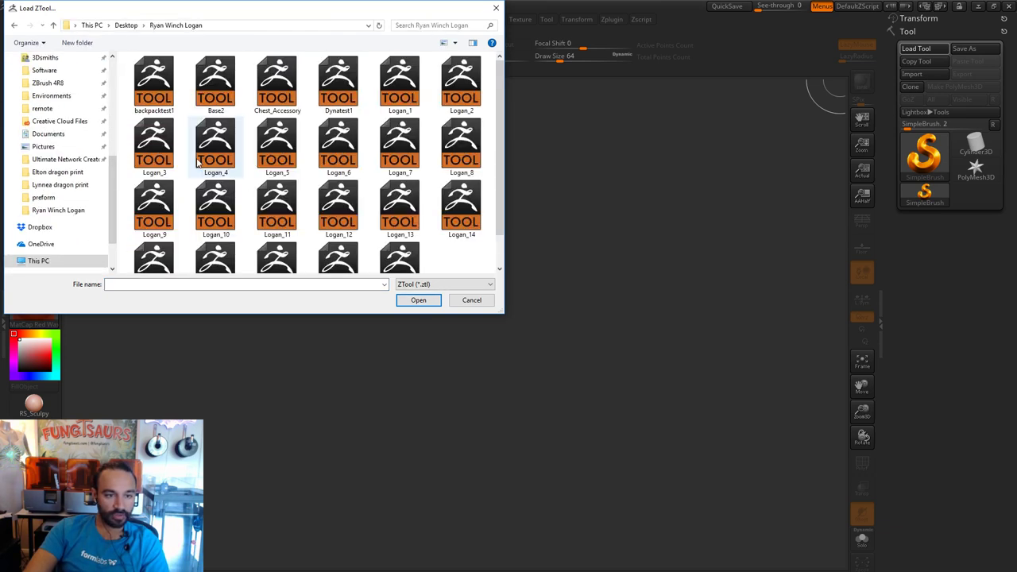
pyautogui.click(197, 162)
pyautogui.press('d')
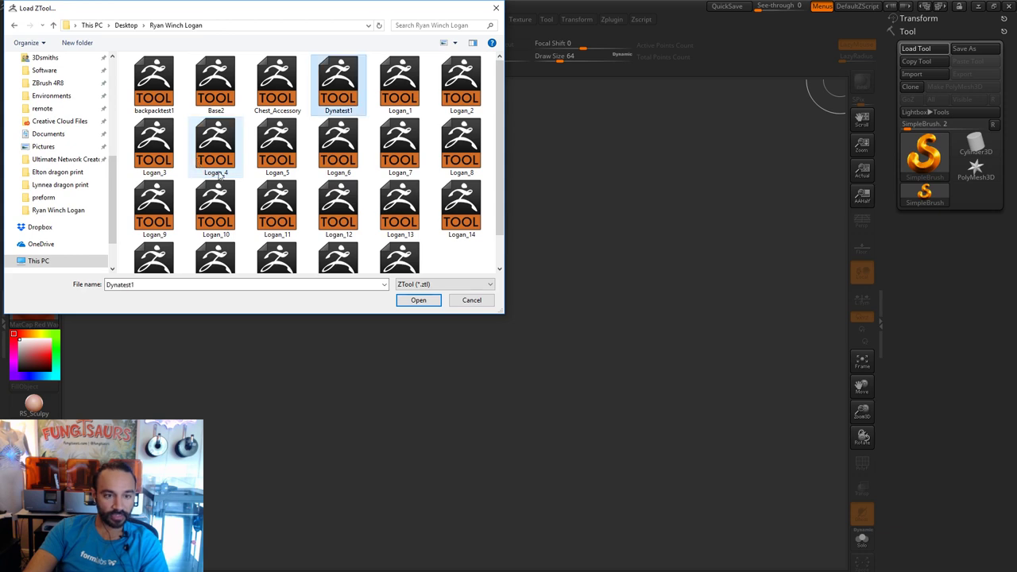
pyautogui.click(422, 302)
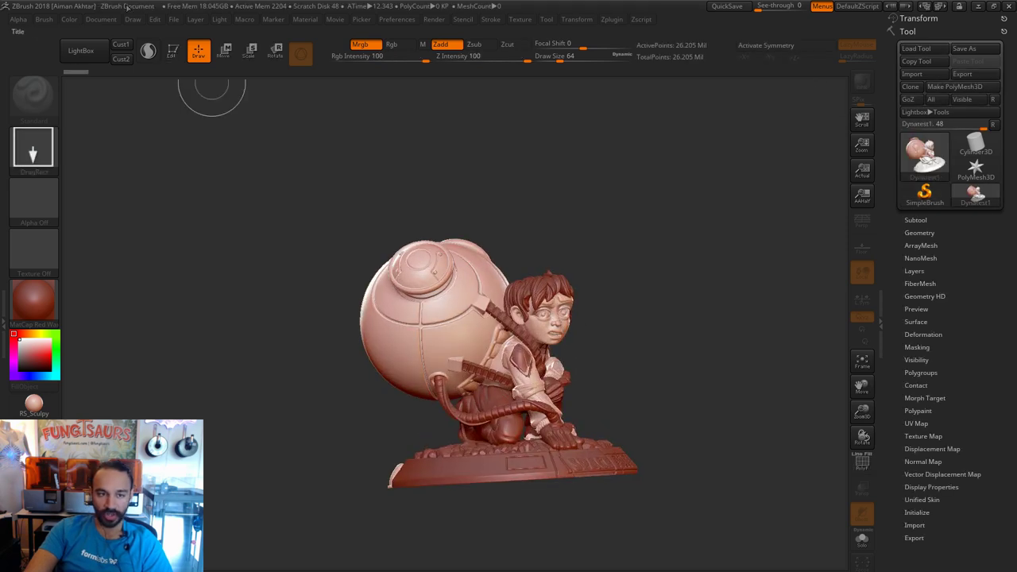
# Put the statue into Edit mode and fill the whole object with white and the RS_Sculpy material using Mrgb.
pyautogui.click(46, 409)
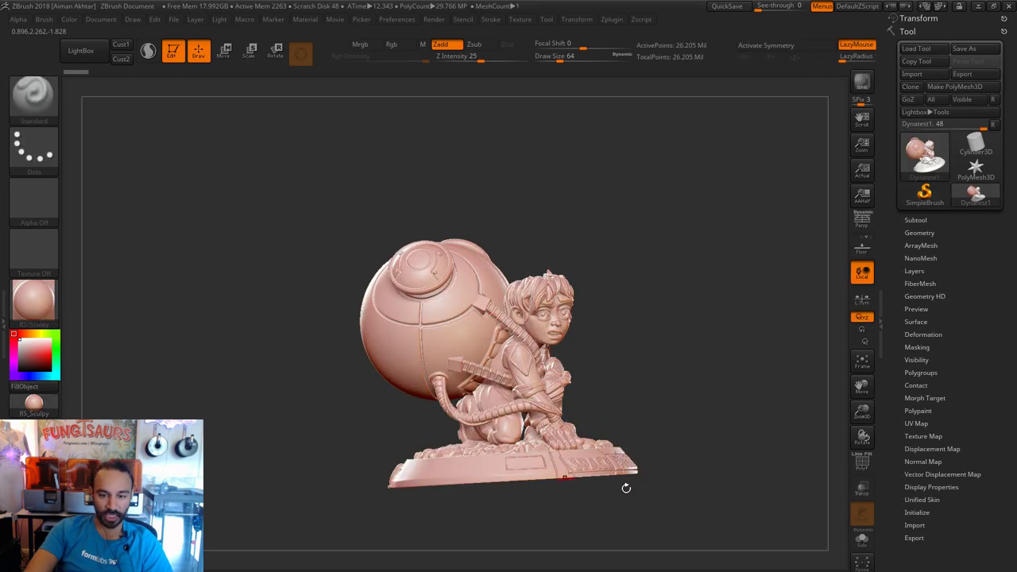
pyautogui.moveTo(731, 496); pyautogui.dragTo(661, 493)
pyautogui.hotkey('shift', 'f')
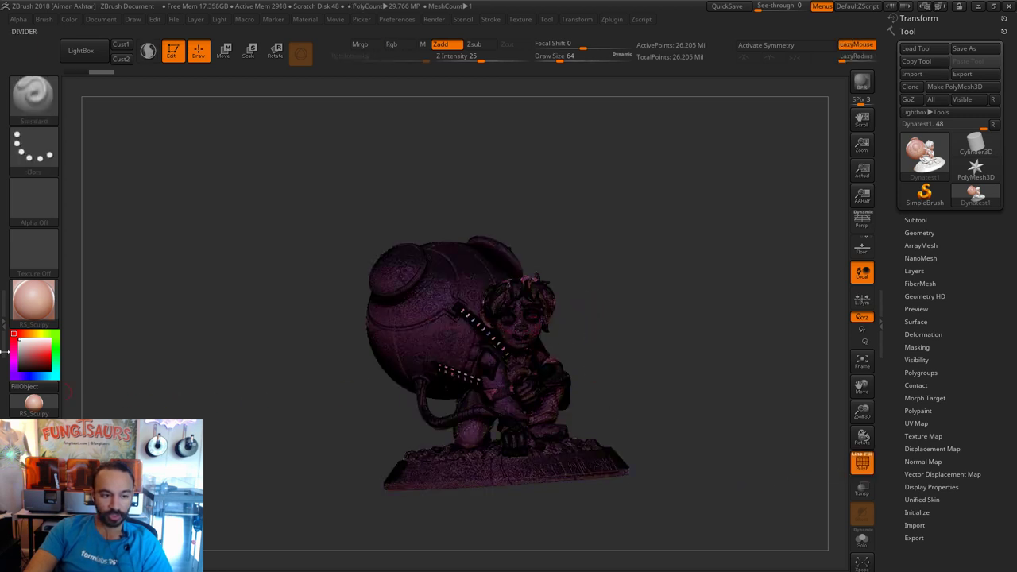
pyautogui.click(360, 45)
pyautogui.click(70, 19)
pyautogui.click(98, 247)
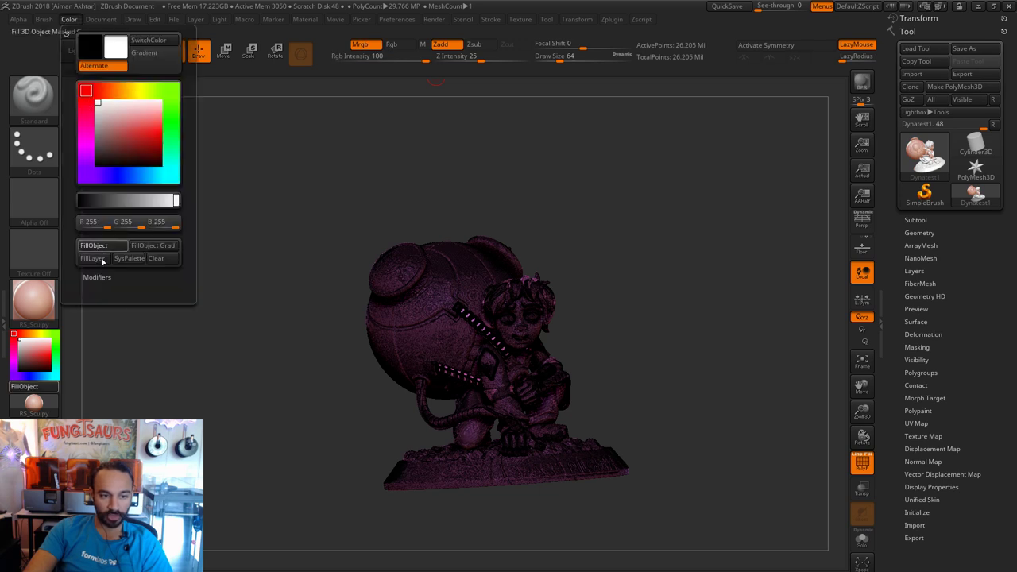
pyautogui.click(862, 467)
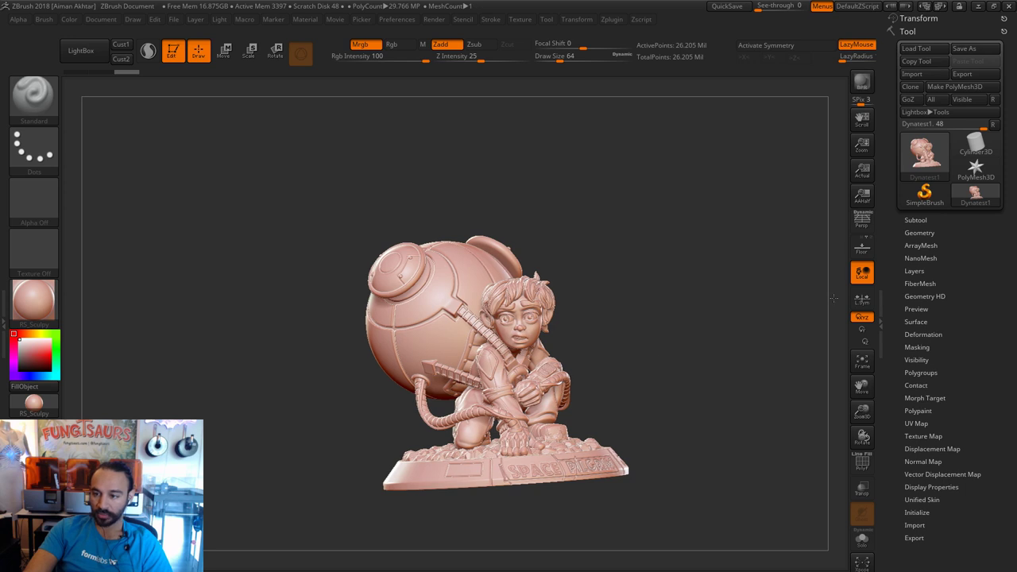
# Set the DynaMesh resolution to 800 and remesh the freshly loaded statue.
pyautogui.keyDown('alt'); pyautogui.moveTo(641, 358); pyautogui.dragTo(744, 337); pyautogui.keyUp('alt')
pyautogui.click(946, 234)
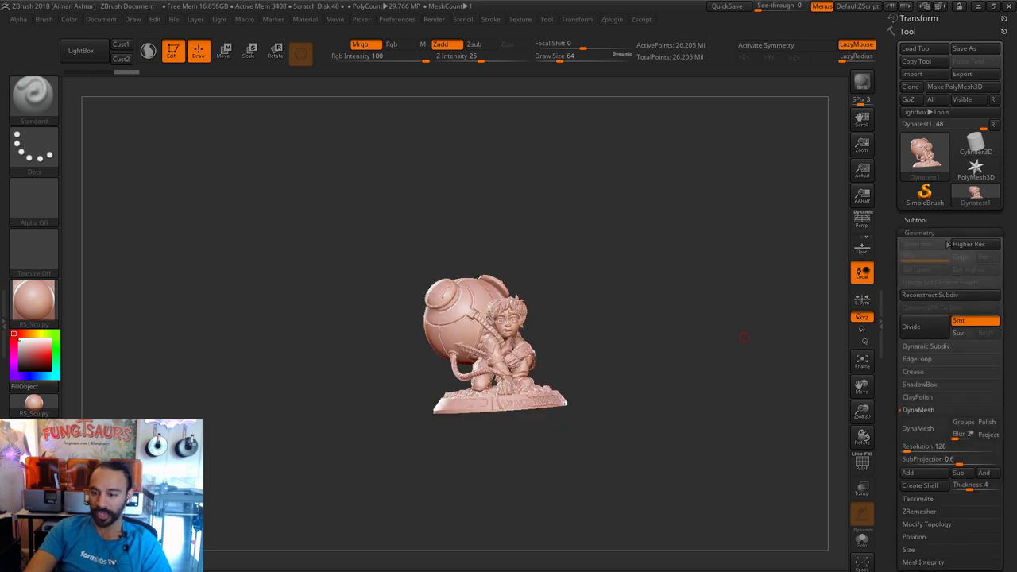
pyautogui.click(435, 20)
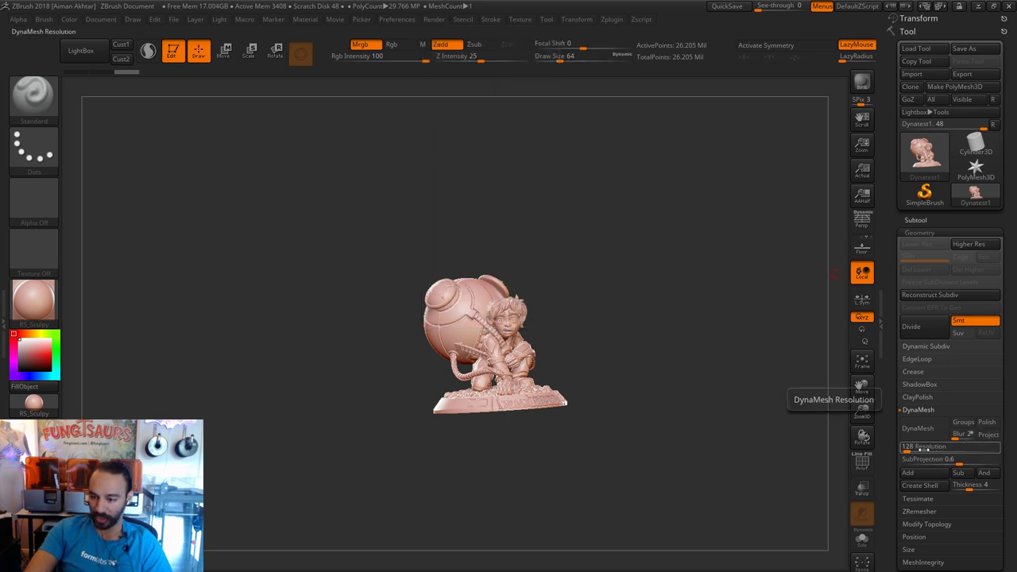
pyautogui.click(925, 446)
pyautogui.write('192')
pyautogui.press('BackSpace')
pyautogui.press('BackSpace')
pyautogui.press('BackSpace')
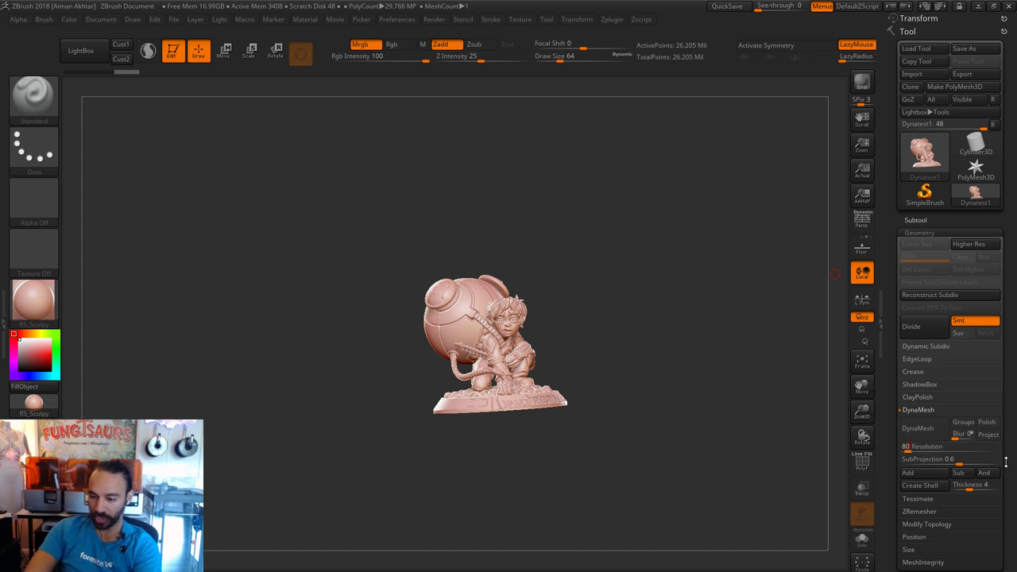
pyautogui.write('800')
pyautogui.press('Return')
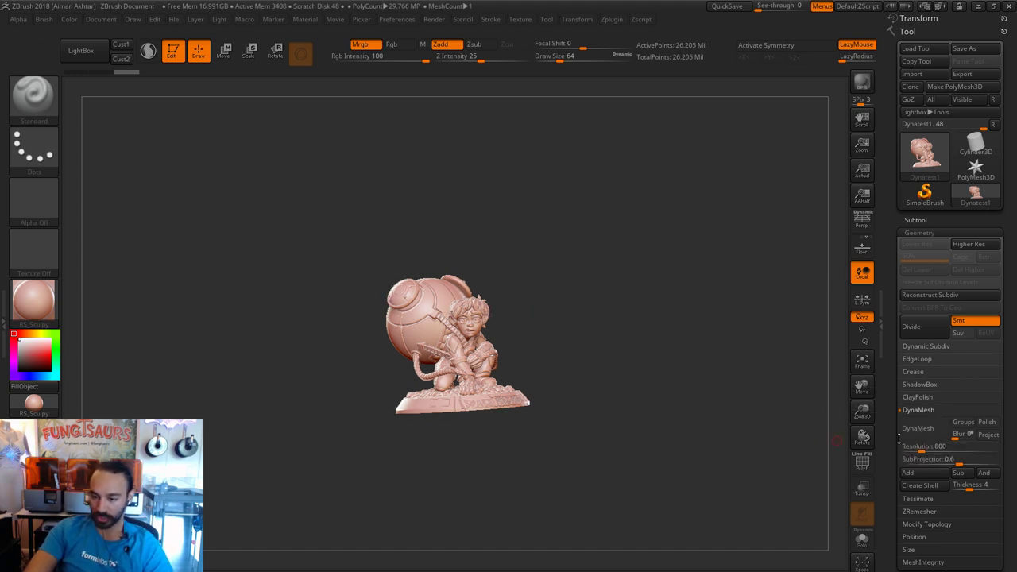
pyautogui.click(916, 438)
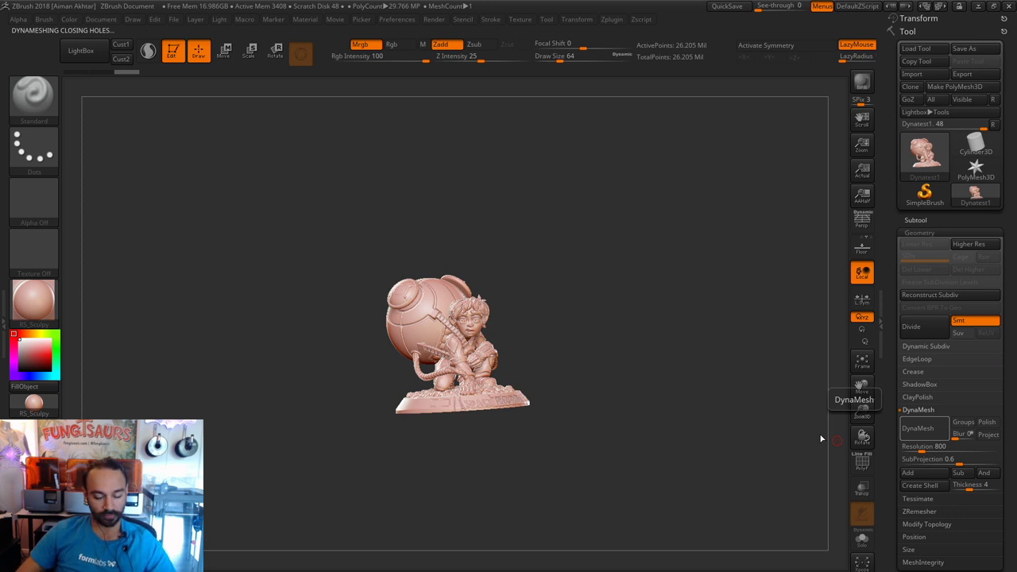
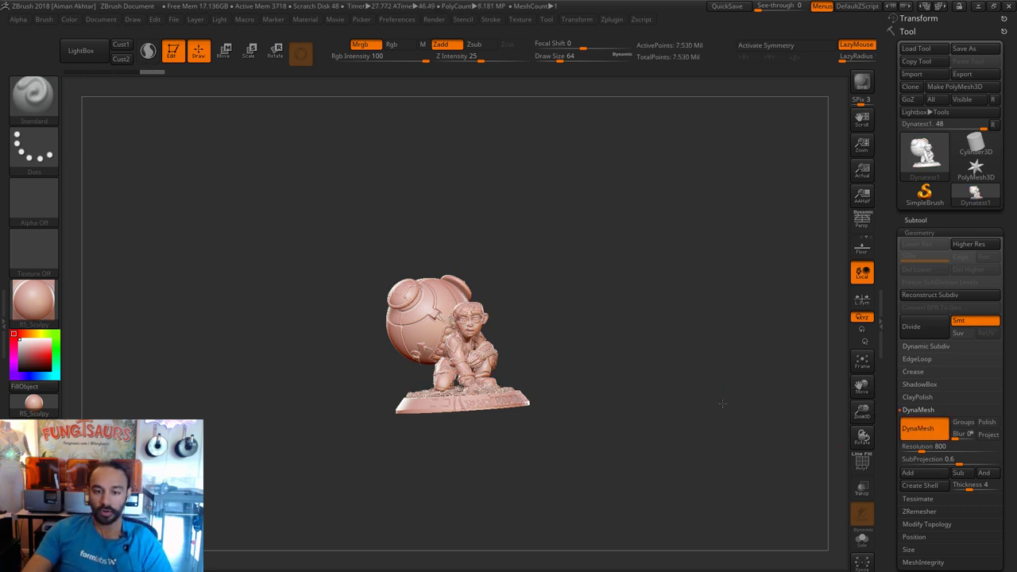
# Check the remeshed statue up close and undo the DynaMesh made at resolution 800.
pyautogui.moveTo(722, 404)
pyautogui.mouseDown()
pyautogui.moveTo(685, 400)
pyautogui.moveTo(689, 447)
pyautogui.moveTo(735, 562)
pyautogui.moveTo(796, 507)
pyautogui.moveTo(752, 400)
pyautogui.mouseUp()
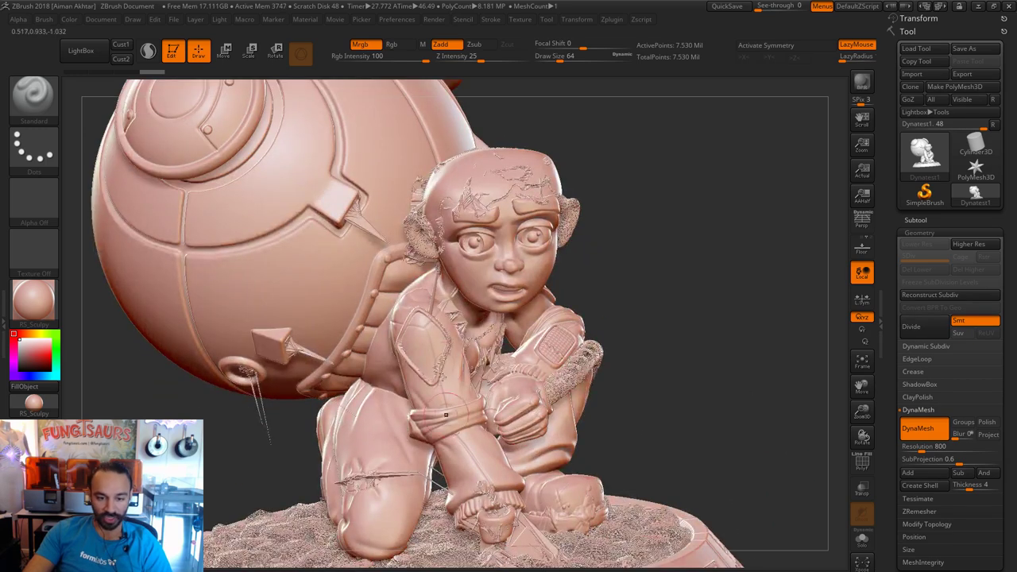
pyautogui.press('f')
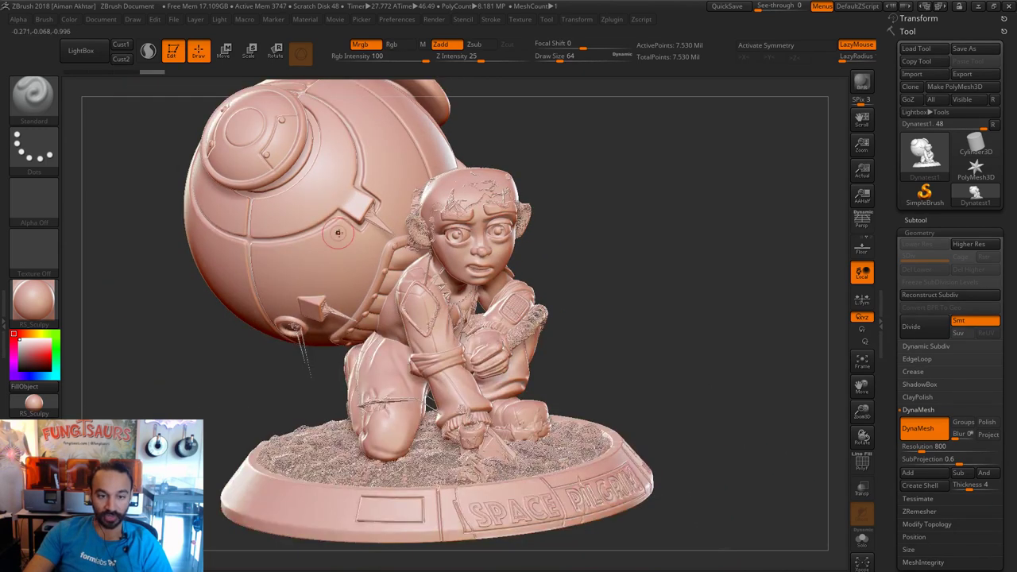
pyautogui.hotkey('ctrl', 'z')
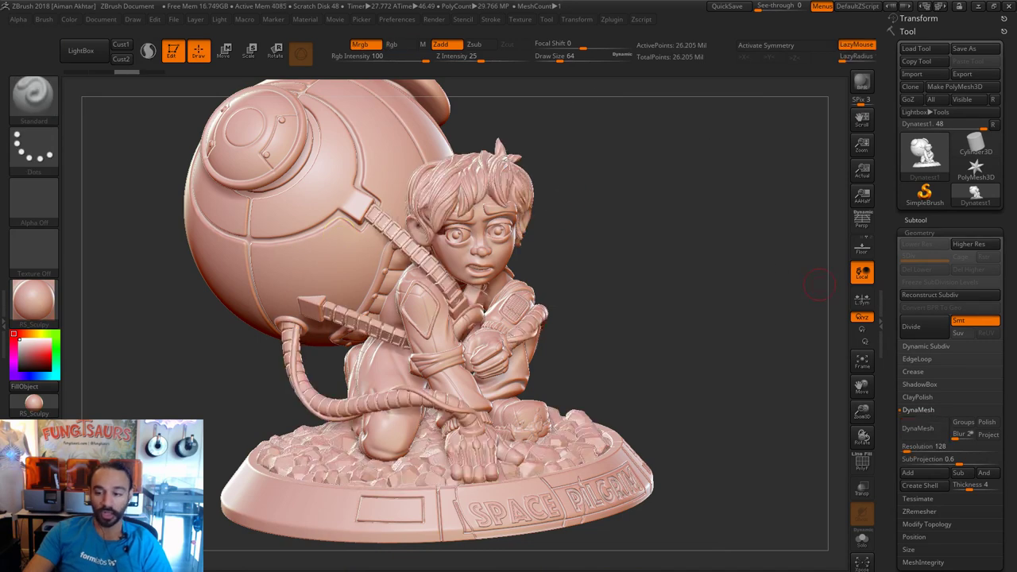
# Try remeshing the statue with DynaMesh at resolution 600, examine it from another angle and undo the remesh.
pyautogui.click(938, 452)
pyautogui.write('600')
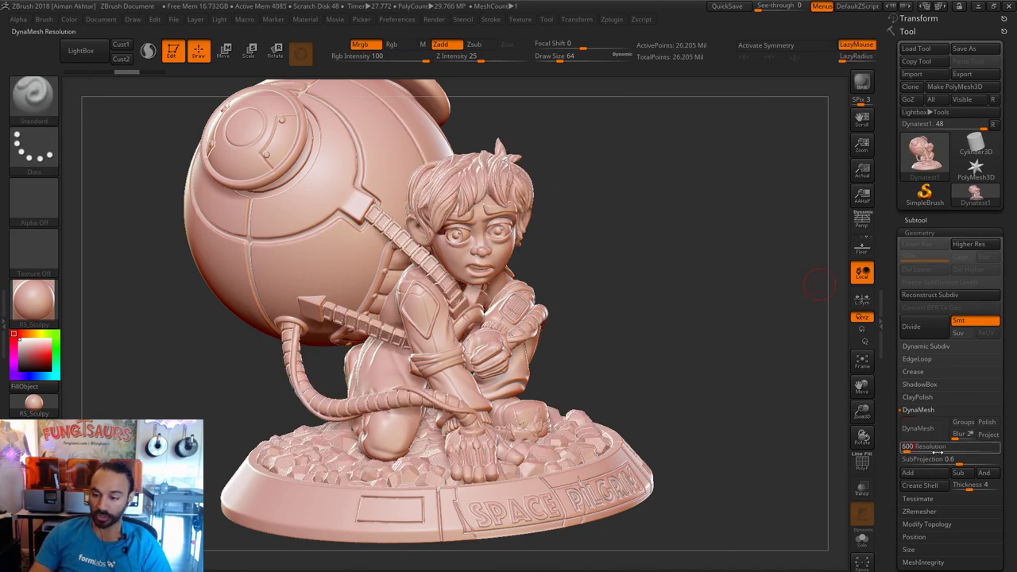
pyautogui.press('Return')
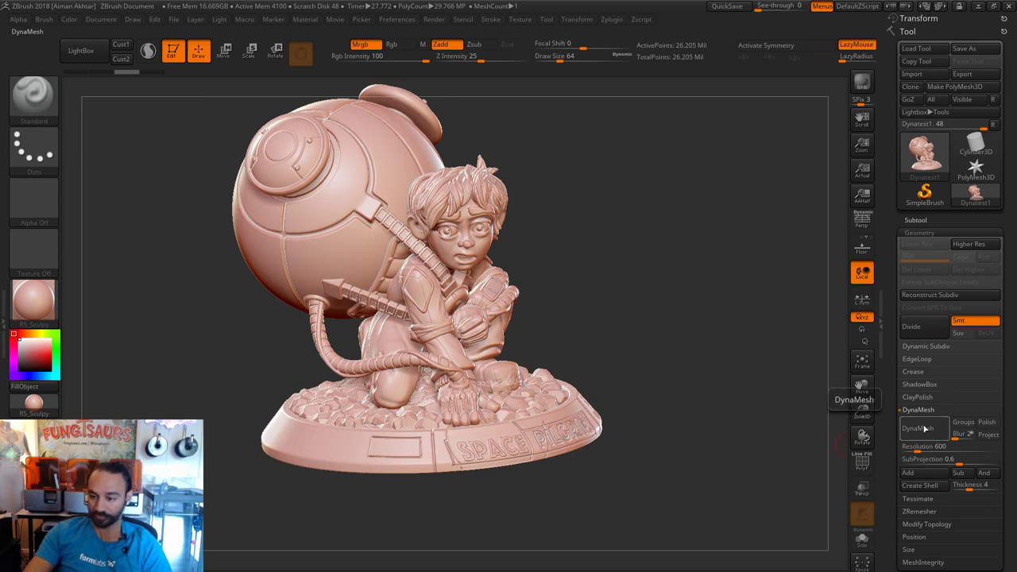
pyautogui.click(923, 429)
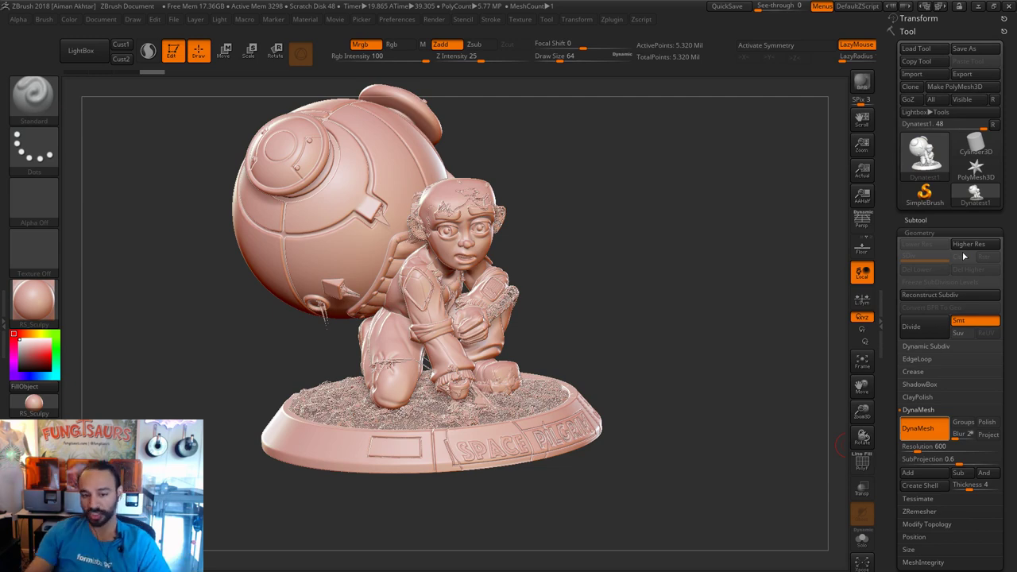
pyautogui.moveTo(677, 311); pyautogui.dragTo(508, 174)
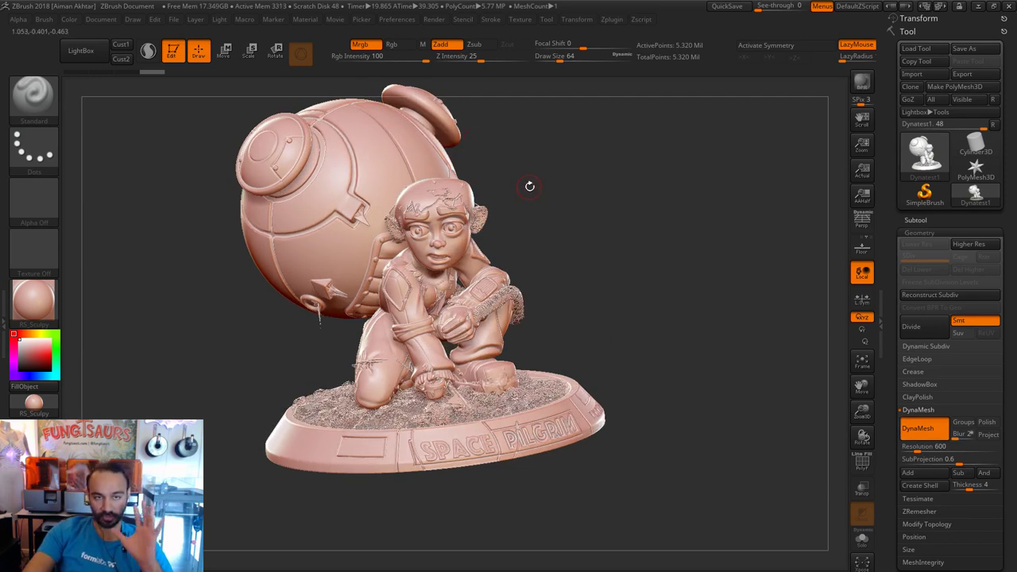
pyautogui.press('ctrl')
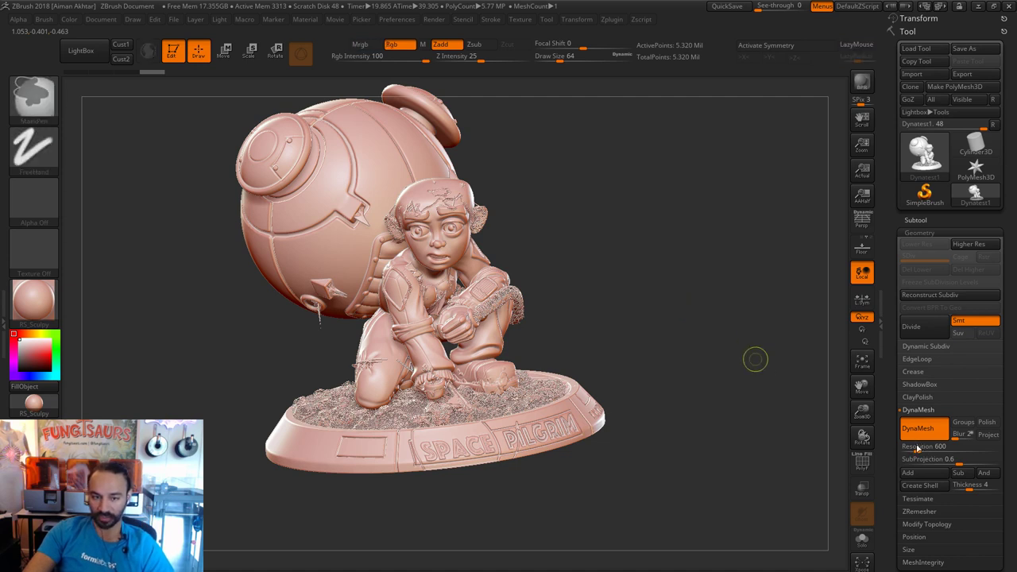
pyautogui.hotkey('ctrl', 'z')
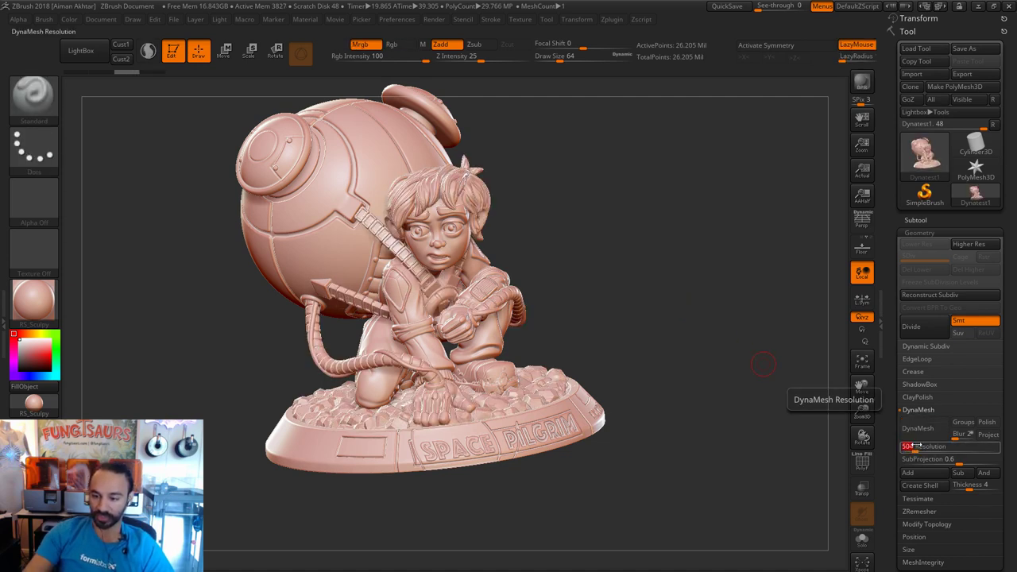
# Remesh the statue with DynaMesh at resolution 504.
pyautogui.click(917, 429)
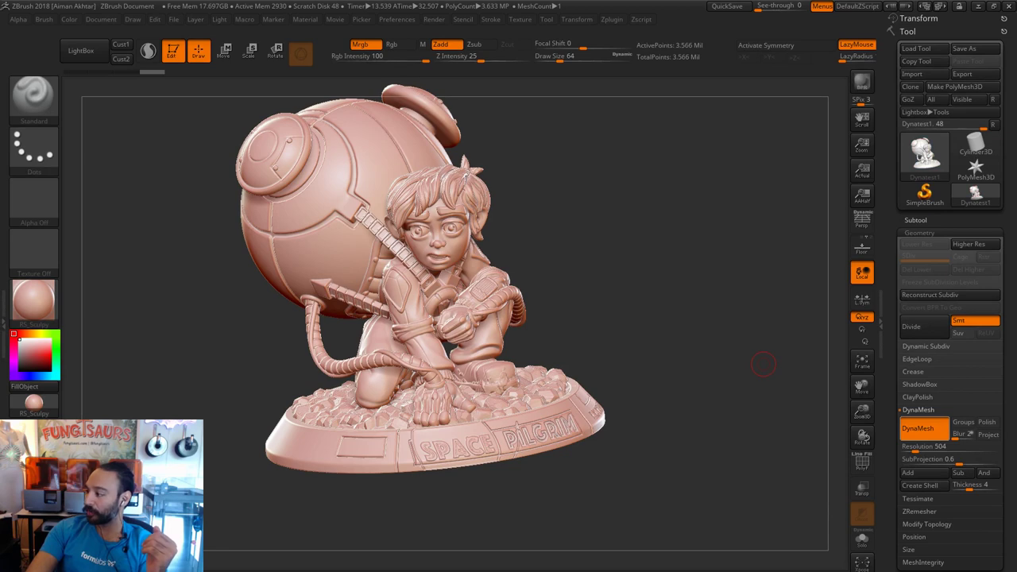
# Examine the remeshed statue's face, straps, hose and base from several angles, and check its topology with the polyframe display.
pyautogui.moveTo(706, 397)
pyautogui.mouseDown()
pyautogui.moveTo(676, 387)
pyautogui.moveTo(683, 370)
pyautogui.moveTo(699, 392)
pyautogui.moveTo(564, 357)
pyautogui.moveTo(659, 361)
pyautogui.moveTo(747, 407)
pyautogui.moveTo(719, 266)
pyautogui.moveTo(753, 274)
pyautogui.moveTo(722, 290)
pyautogui.moveTo(739, 306)
pyautogui.mouseUp()
pyautogui.moveTo(767, 358)
pyautogui.keyDown('alt'); pyautogui.mouseDown()
pyautogui.moveTo(698, 438)
pyautogui.moveTo(684, 330)
pyautogui.moveTo(694, 334)
pyautogui.moveTo(669, 337)
pyautogui.moveTo(734, 345)
pyautogui.mouseUp(); pyautogui.keyUp('alt')
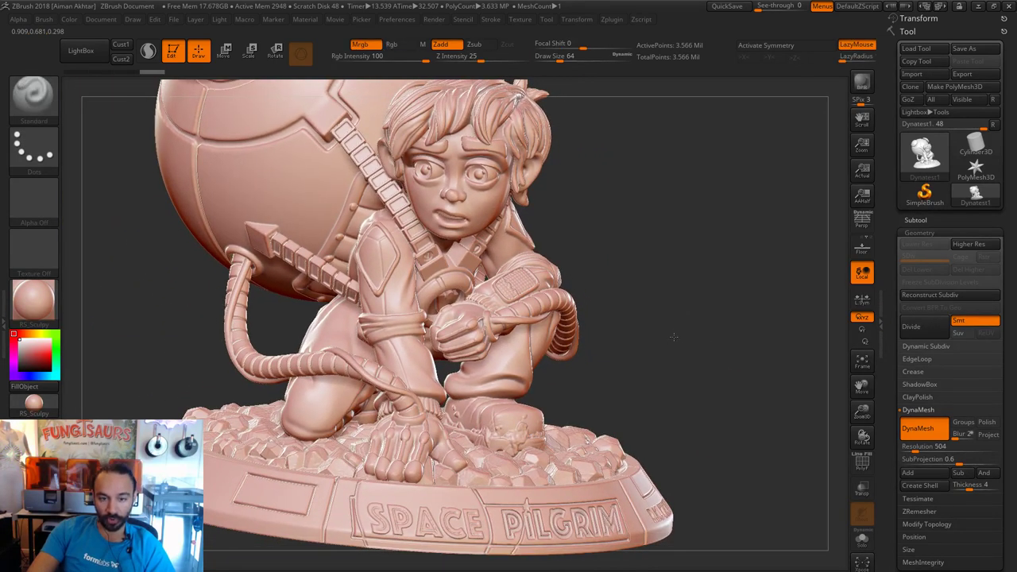
pyautogui.keyDown('alt'); pyautogui.moveTo(674, 336); pyautogui.dragTo(659, 270); pyautogui.keyUp('alt')
pyautogui.moveTo(531, 367)
pyautogui.keyDown('alt'); pyautogui.mouseDown()
pyautogui.moveTo(556, 450)
pyautogui.moveTo(402, 370)
pyautogui.mouseUp(); pyautogui.keyUp('alt')
pyautogui.moveTo(721, 367)
pyautogui.keyDown('shift'); pyautogui.mouseDown()
pyautogui.moveTo(601, 263)
pyautogui.moveTo(651, 268)
pyautogui.mouseUp(); pyautogui.keyUp('shift')
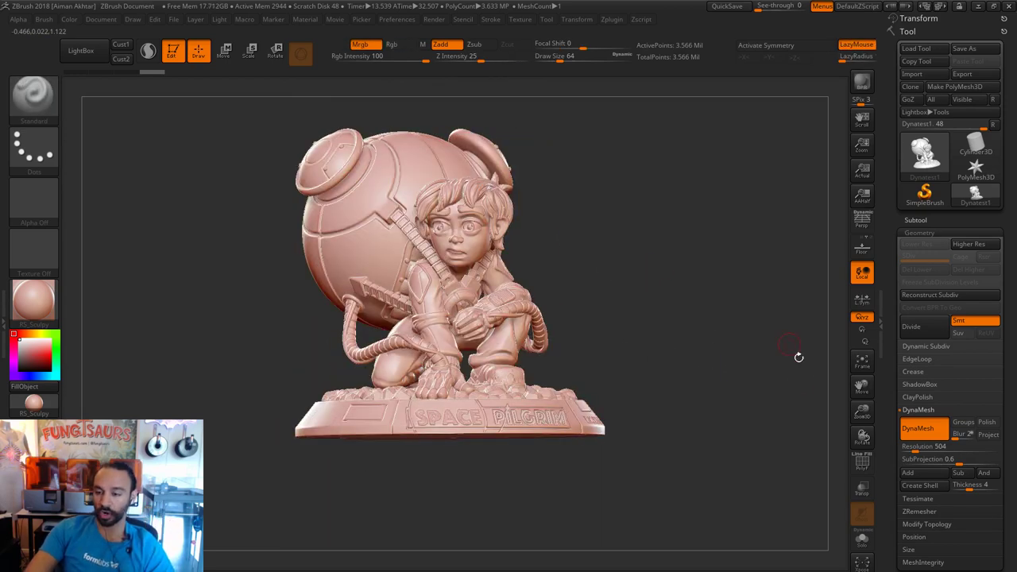
pyautogui.moveTo(797, 357); pyautogui.dragTo(714, 390)
pyautogui.click(863, 464)
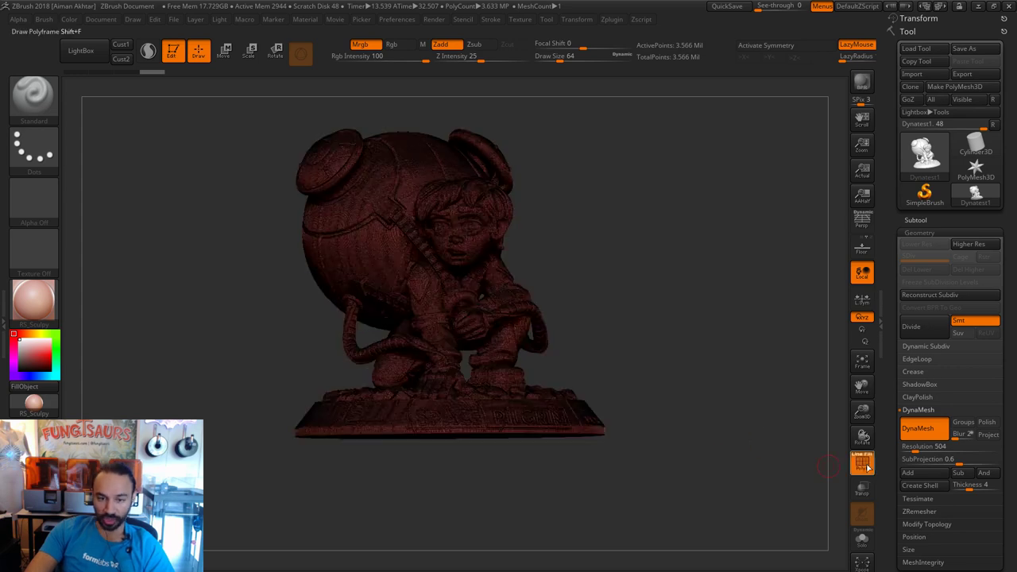
pyautogui.click(867, 467)
pyautogui.moveTo(705, 324); pyautogui.dragTo(701, 380)
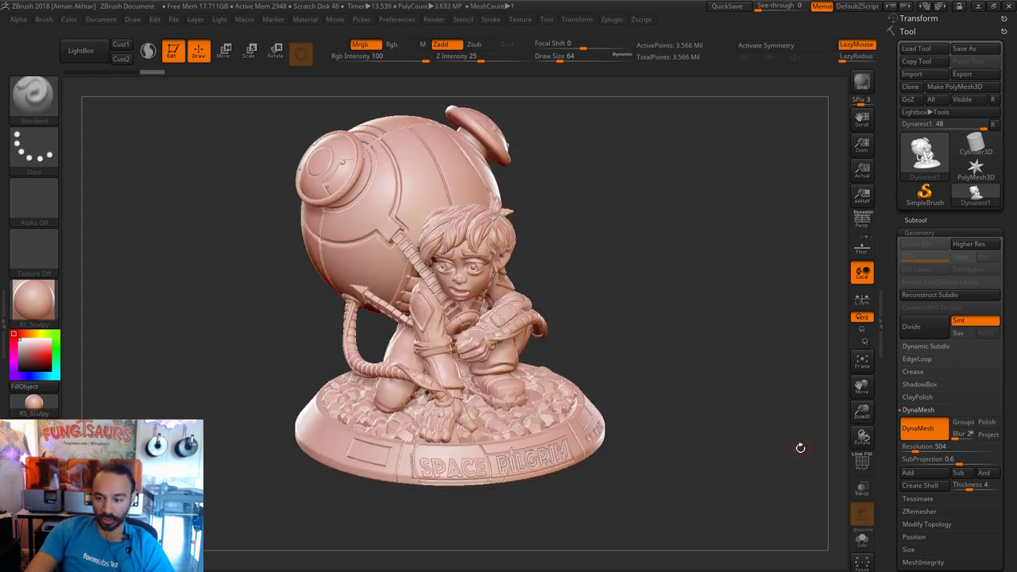
pyautogui.click(859, 465)
pyautogui.click(859, 465)
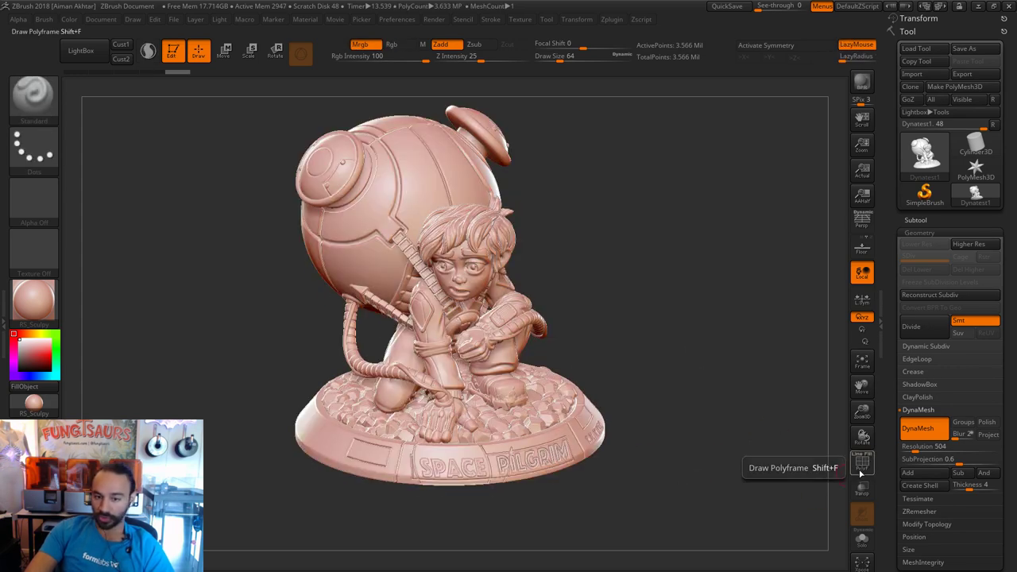
# Apply a Smooth deformation of 100 to the whole DynaMesh figurine.
pyautogui.scroll(-5, 959, 530)
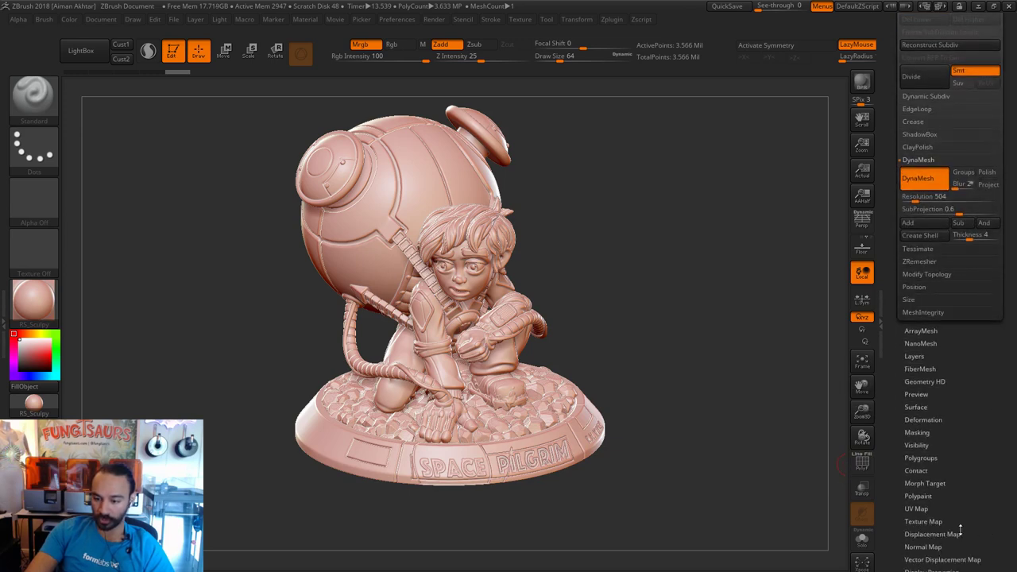
pyautogui.scroll(-2, 936, 512)
pyautogui.click(925, 390)
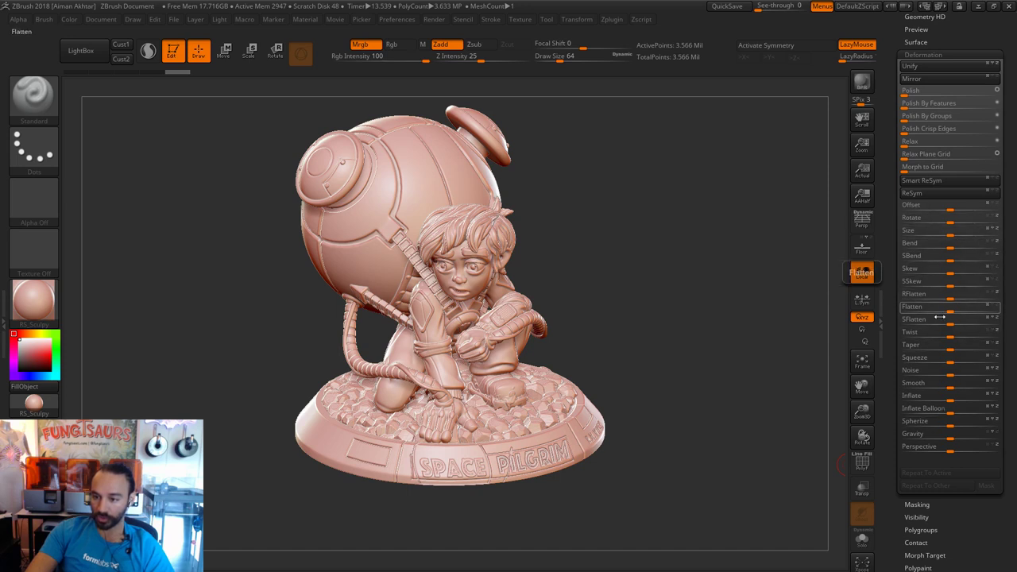
pyautogui.click(946, 386)
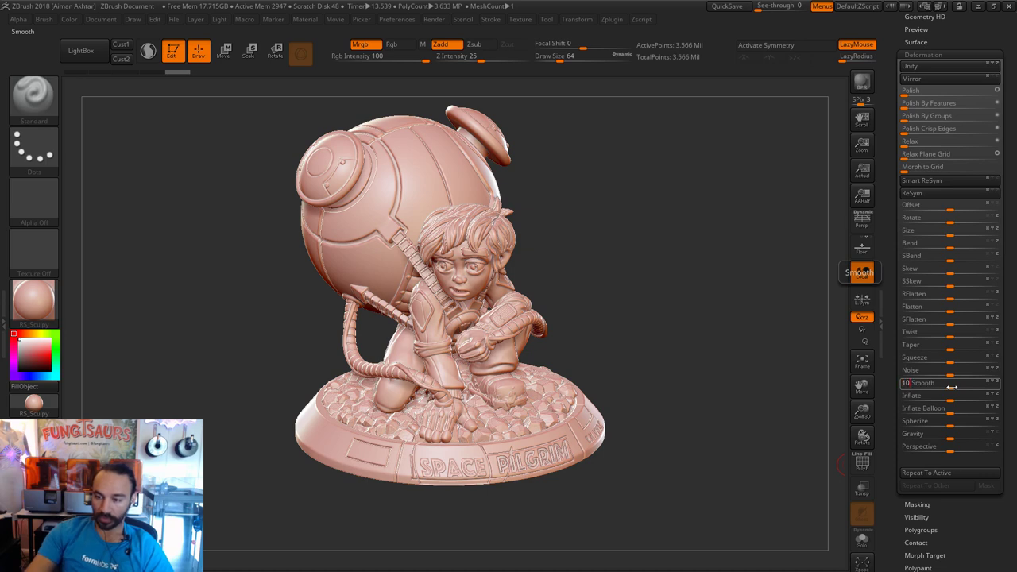
pyautogui.keyDown('alt'); pyautogui.moveTo(768, 358); pyautogui.dragTo(789, 406); pyautogui.keyUp('alt')
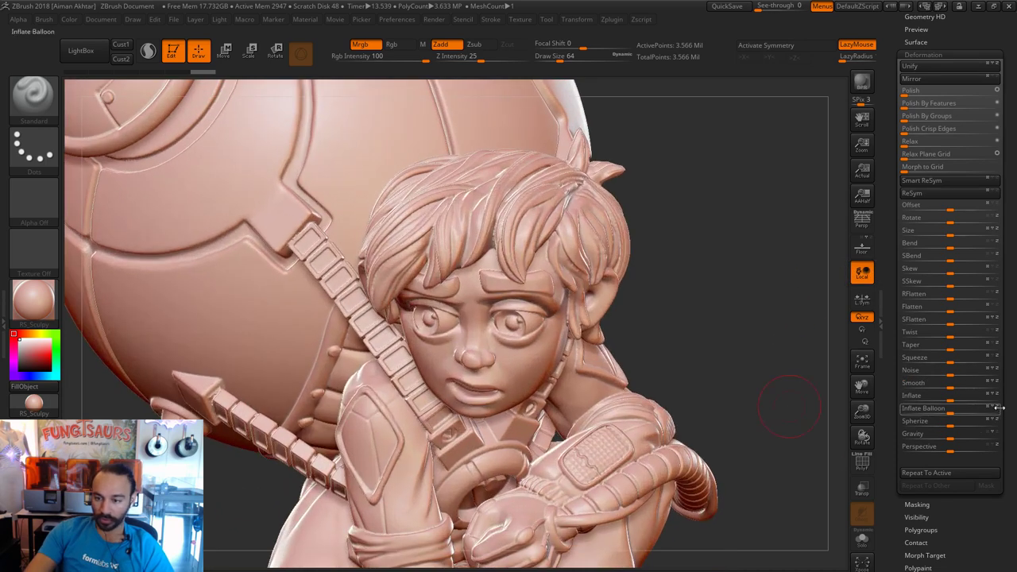
pyautogui.write('100')
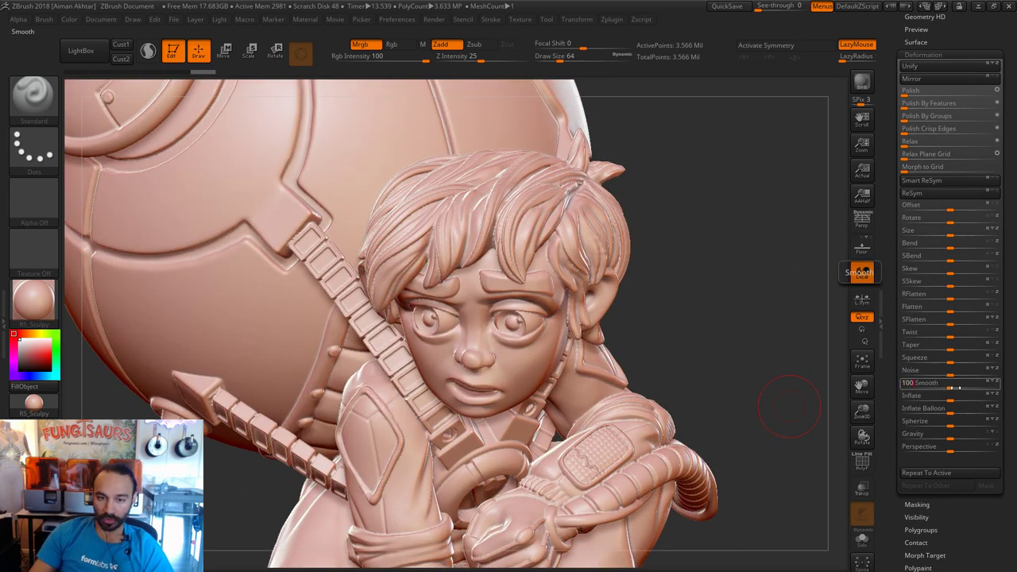
pyautogui.press('Return')
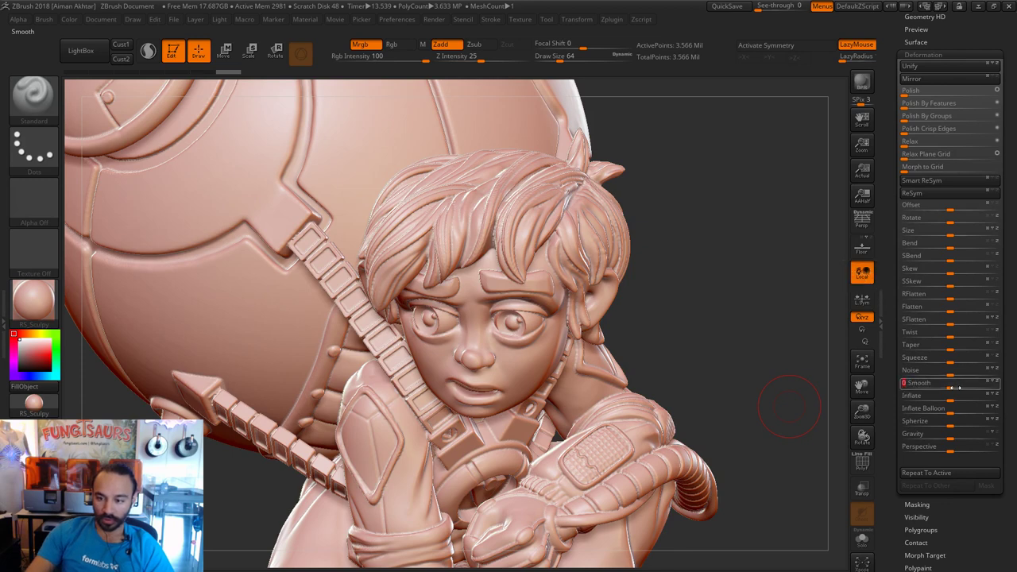
# Repeat the Smooth deformation on the entire mesh with a value of 100.
pyautogui.click(955, 387)
pyautogui.write('100')
pyautogui.press('Return')
pyautogui.click(955, 387)
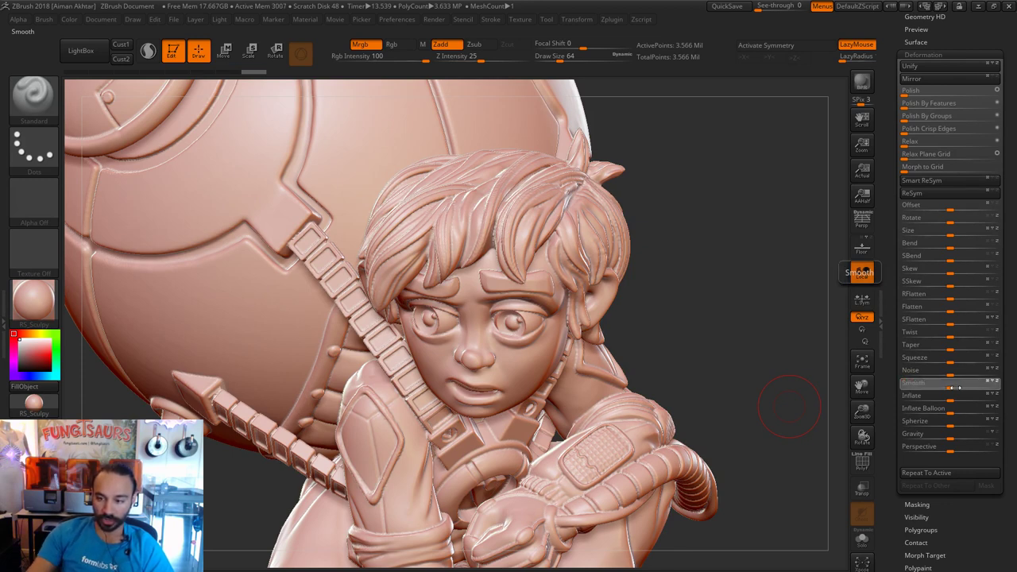
pyautogui.click(862, 272)
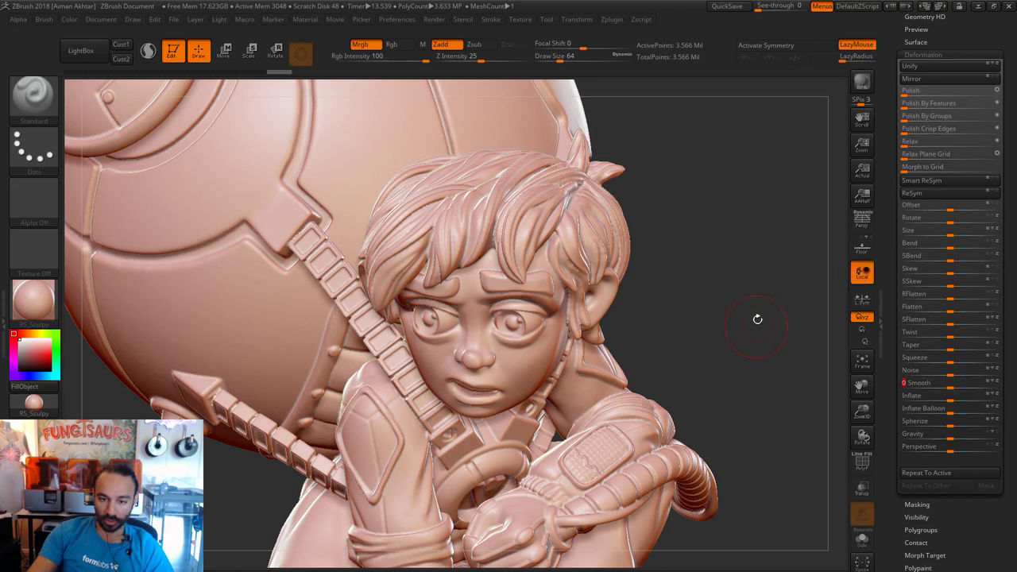
# Reshape the segmented shoulder strap beside the head using the Move brush at draw size 140.
pyautogui.moveTo(755, 318); pyautogui.dragTo(755, 296)
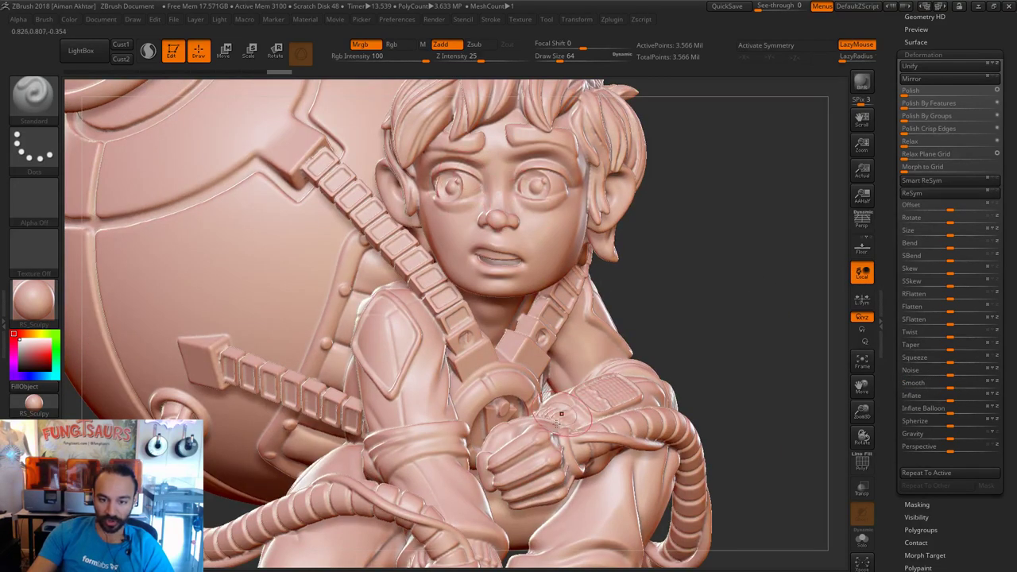
pyautogui.moveTo(738, 342)
pyautogui.keyDown('alt'); pyautogui.mouseDown()
pyautogui.moveTo(678, 335)
pyautogui.moveTo(719, 352)
pyautogui.moveTo(680, 370)
pyautogui.moveTo(719, 388)
pyautogui.moveTo(705, 362)
pyautogui.moveTo(754, 408)
pyautogui.moveTo(723, 443)
pyautogui.moveTo(776, 421)
pyautogui.moveTo(792, 445)
pyautogui.moveTo(762, 429)
pyautogui.mouseUp(); pyautogui.keyUp('alt')
pyautogui.press('b')
pyautogui.press('m')
pyautogui.press('v')
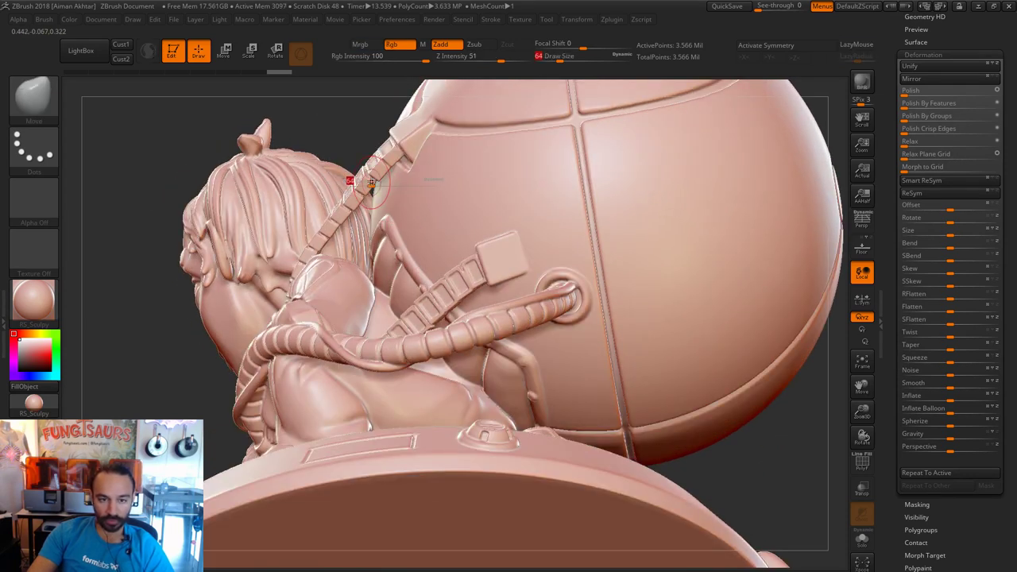
pyautogui.moveTo(371, 183)
pyautogui.mouseDown()
pyautogui.moveTo(384, 186)
pyautogui.moveTo(357, 163)
pyautogui.mouseUp()
pyautogui.moveTo(350, 143)
pyautogui.mouseDown()
pyautogui.moveTo(476, 208)
pyautogui.moveTo(531, 212)
pyautogui.moveTo(575, 280)
pyautogui.mouseUp()
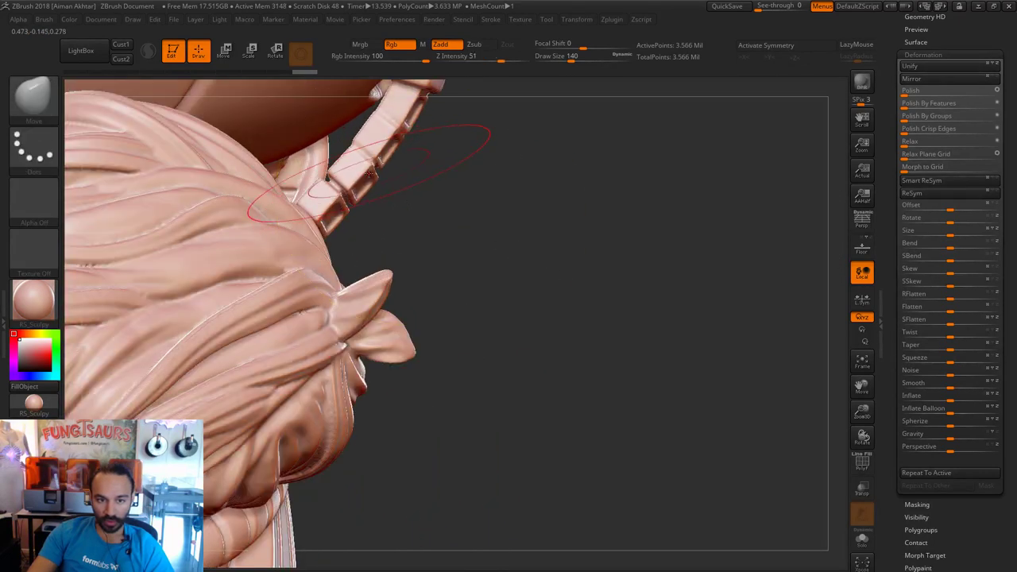
# Nudge the strap links above the hair with the Move brush at draw size 101.
pyautogui.press('s')
pyautogui.moveTo(375, 172); pyautogui.dragTo(356, 159)
pyautogui.moveTo(697, 249); pyautogui.dragTo(533, 155)
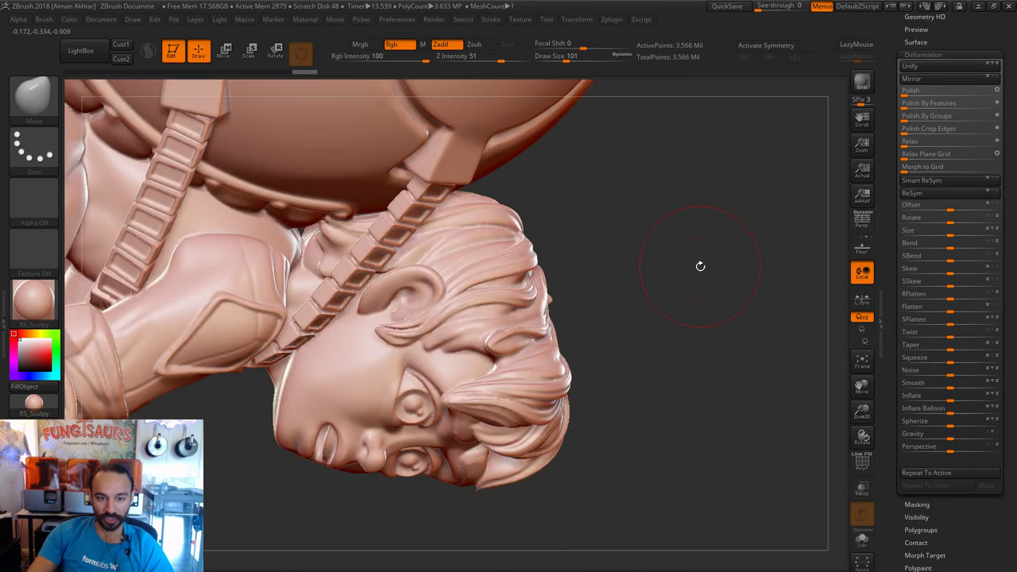
pyautogui.moveTo(700, 266)
pyautogui.keyDown('alt'); pyautogui.mouseDown()
pyautogui.moveTo(783, 374)
pyautogui.moveTo(695, 252)
pyautogui.mouseUp(); pyautogui.keyUp('alt')
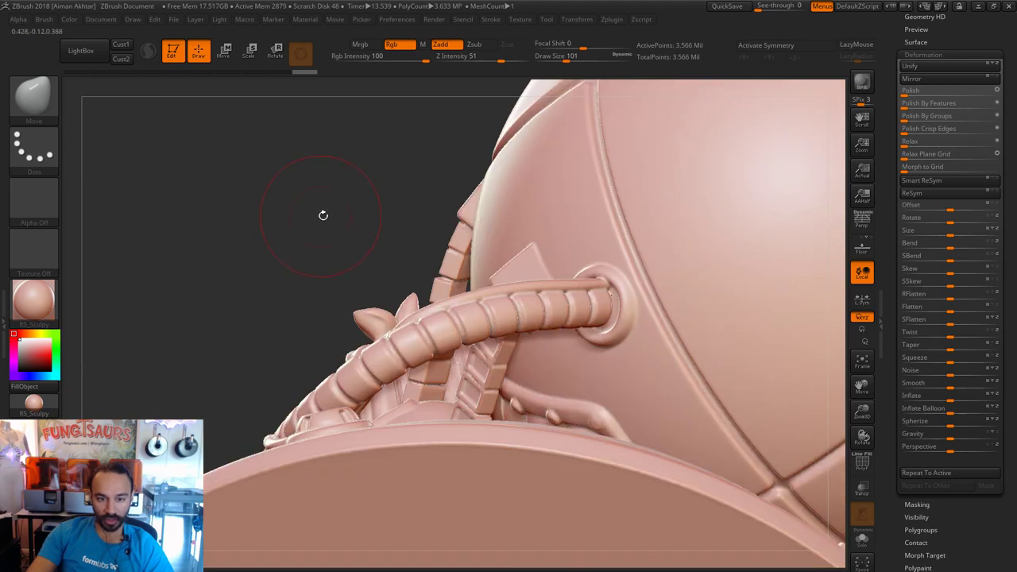
# Adjust the strap segments between the head and the sphere with the Move brush at draw size 62.
pyautogui.moveTo(325, 214); pyautogui.dragTo(436, 287)
pyautogui.press('s')
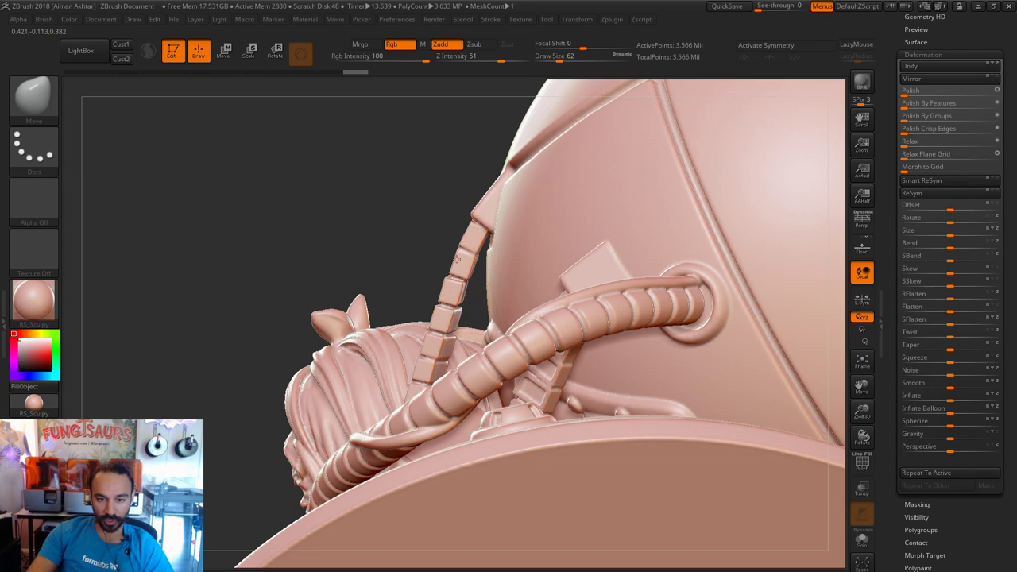
pyautogui.moveTo(401, 225); pyautogui.dragTo(548, 227)
pyautogui.moveTo(767, 297); pyautogui.dragTo(678, 280)
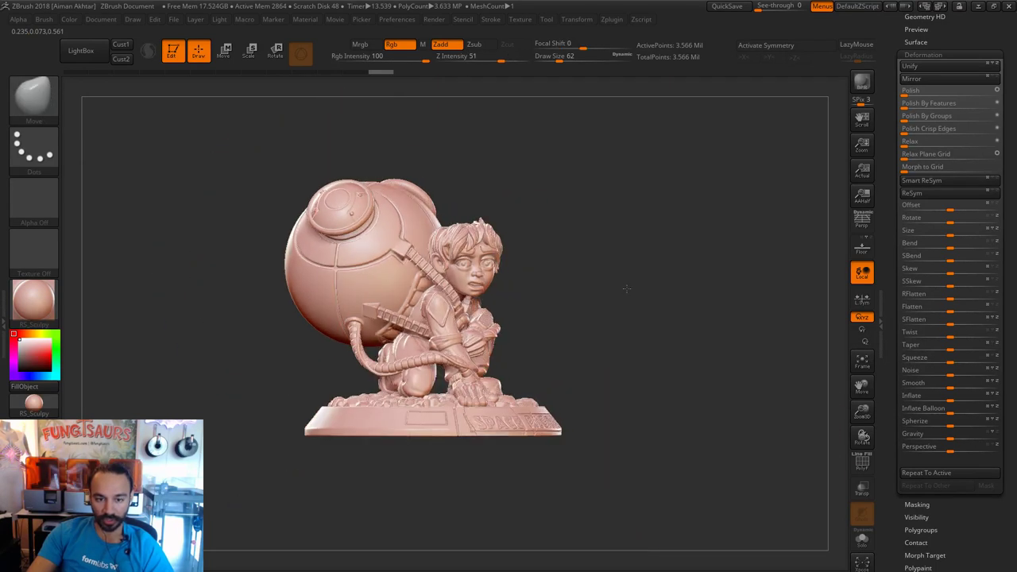
# Smooth the crease on the back of the shoulder above the arm patch at draw size 39.
pyautogui.moveTo(588, 286); pyautogui.dragTo(617, 290)
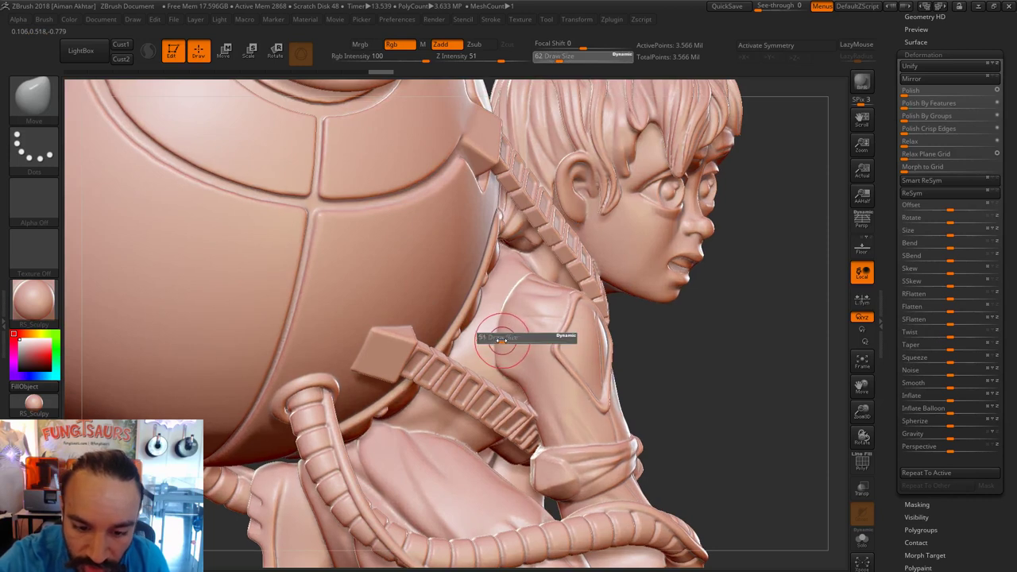
pyautogui.keyDown('shift'); pyautogui.moveTo(556, 333); pyautogui.dragTo(495, 354); pyautogui.keyUp('shift')
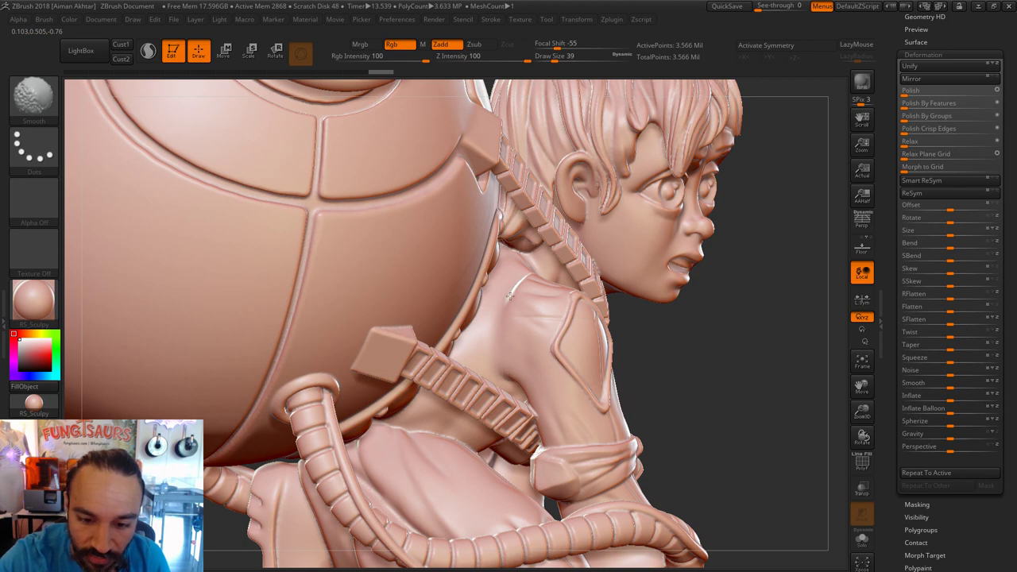
pyautogui.moveTo(715, 347); pyautogui.dragTo(628, 348)
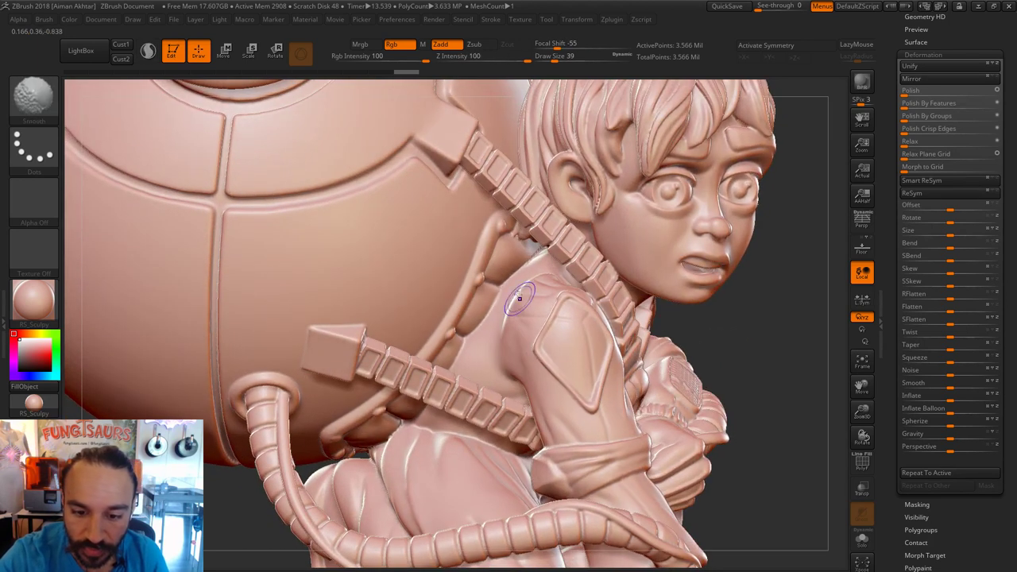
pyautogui.keyDown('shift'); pyautogui.moveTo(519, 297); pyautogui.dragTo(503, 339); pyautogui.keyUp('shift')
# Smooth the suit surface between the chest strap and the crossed arm at draw size 35.
pyautogui.moveTo(785, 352); pyautogui.dragTo(714, 361)
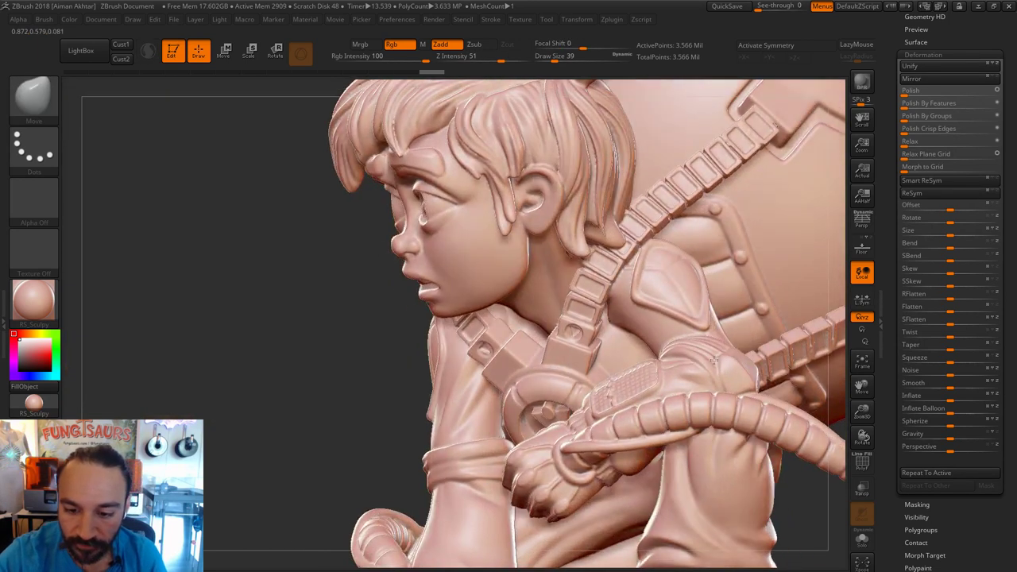
pyautogui.moveTo(712, 357); pyautogui.dragTo(645, 334, button='right')
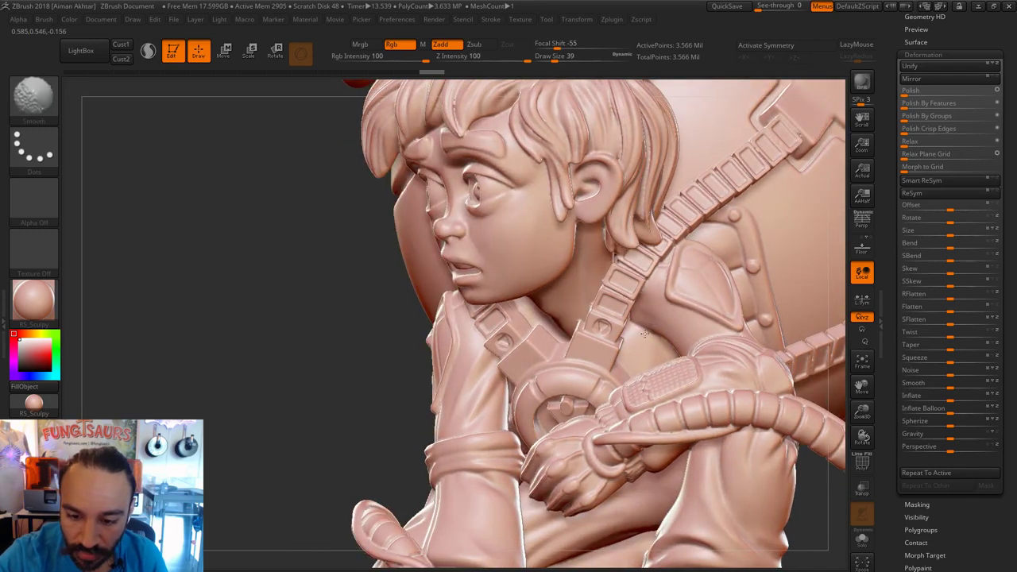
pyautogui.press('s')
pyautogui.moveTo(645, 327); pyautogui.dragTo(642, 327)
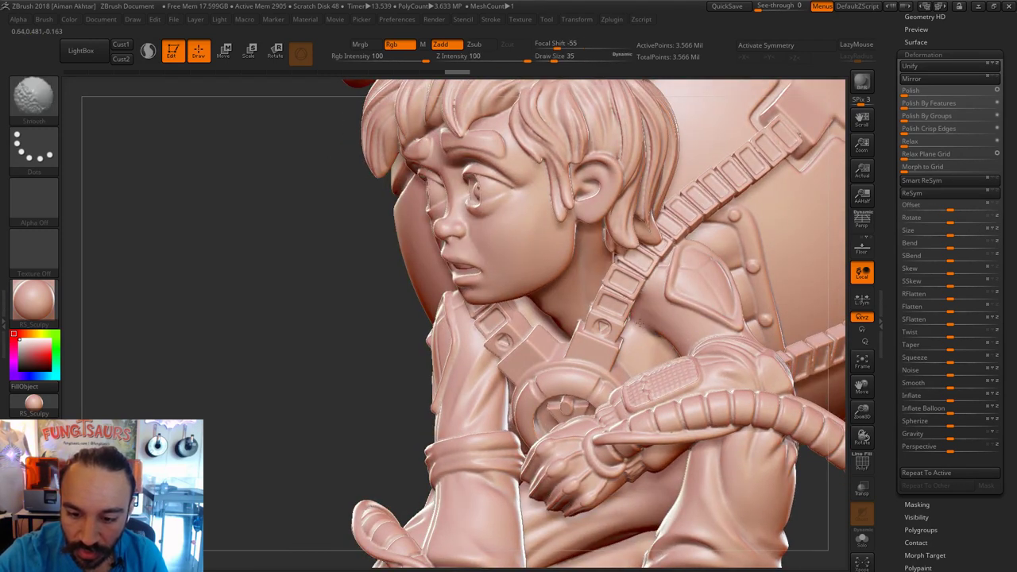
# Build up the area between the chest strap and the shoulder with the Inflat brush at draw size 51.
pyautogui.moveTo(838, 312); pyautogui.dragTo(834, 280)
pyautogui.moveTo(833, 278); pyautogui.dragTo(875, 291, button='right')
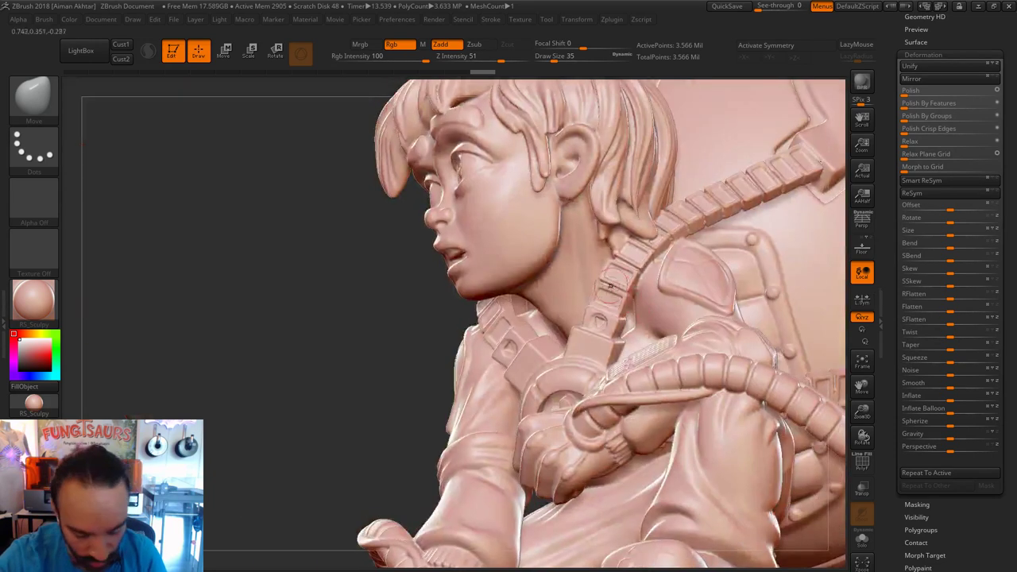
pyautogui.press('b')
pyautogui.press('i')
pyautogui.press('n')
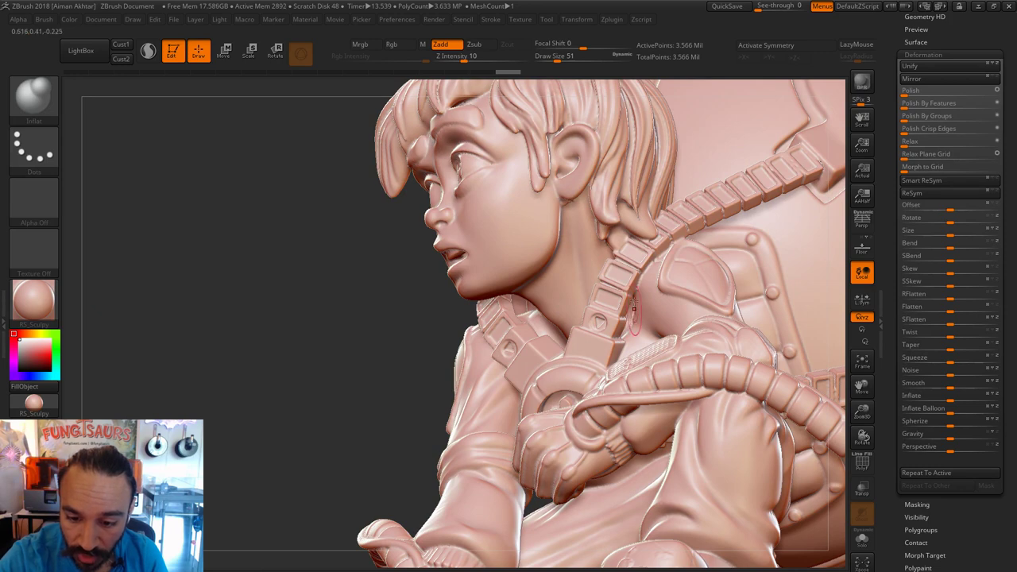
pyautogui.press('shift')
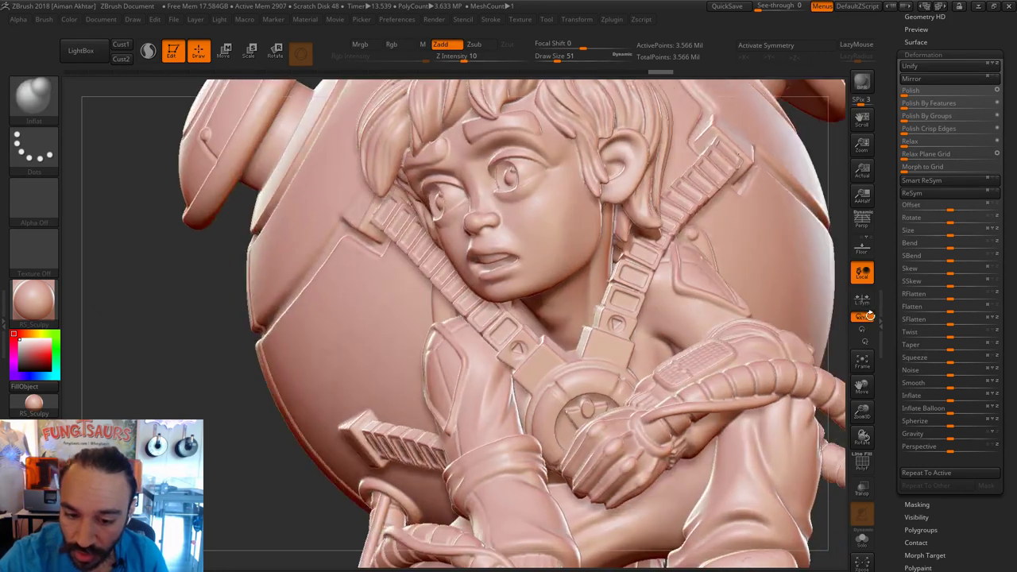
# Inflate the inner side of the chest strap beside the neck at draw size 41.
pyautogui.moveTo(870, 315); pyautogui.dragTo(891, 313)
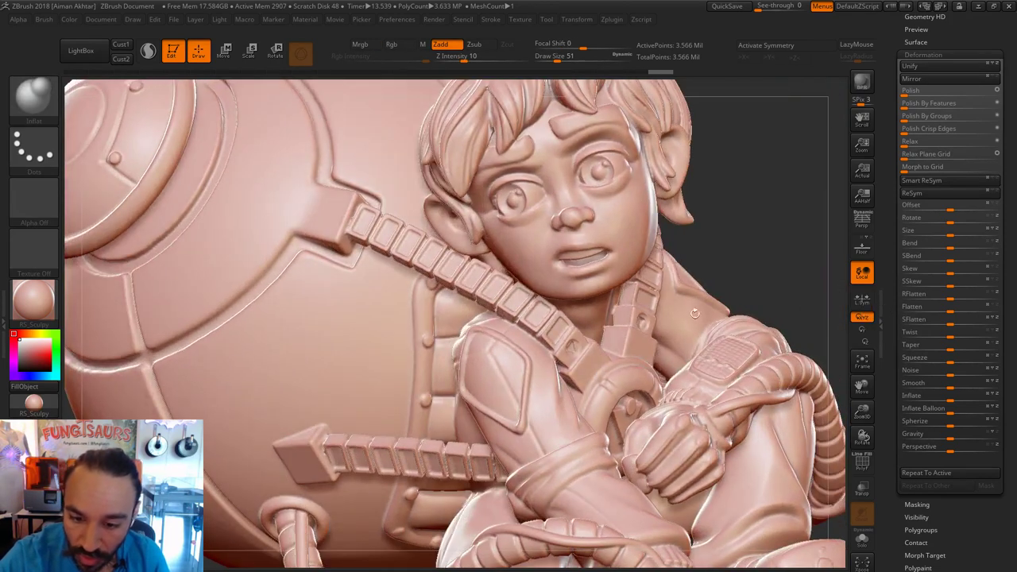
pyautogui.press('s')
pyautogui.click(618, 315)
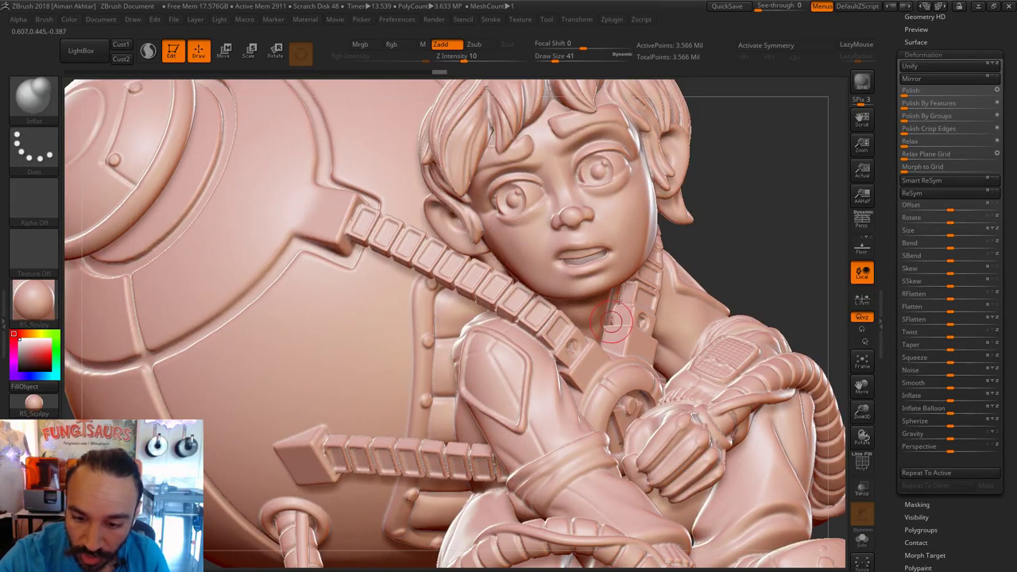
pyautogui.moveTo(619, 301); pyautogui.dragTo(622, 294)
pyautogui.moveTo(753, 235); pyautogui.dragTo(693, 227)
# Thicken the area around the strap below the chin with Inflat at draw size 51, and smooth it at size 41.
pyautogui.press('s')
pyautogui.click(620, 315)
pyautogui.moveTo(615, 322)
pyautogui.mouseDown()
pyautogui.moveTo(617, 312)
pyautogui.moveTo(604, 318)
pyautogui.mouseUp()
pyautogui.press('s')
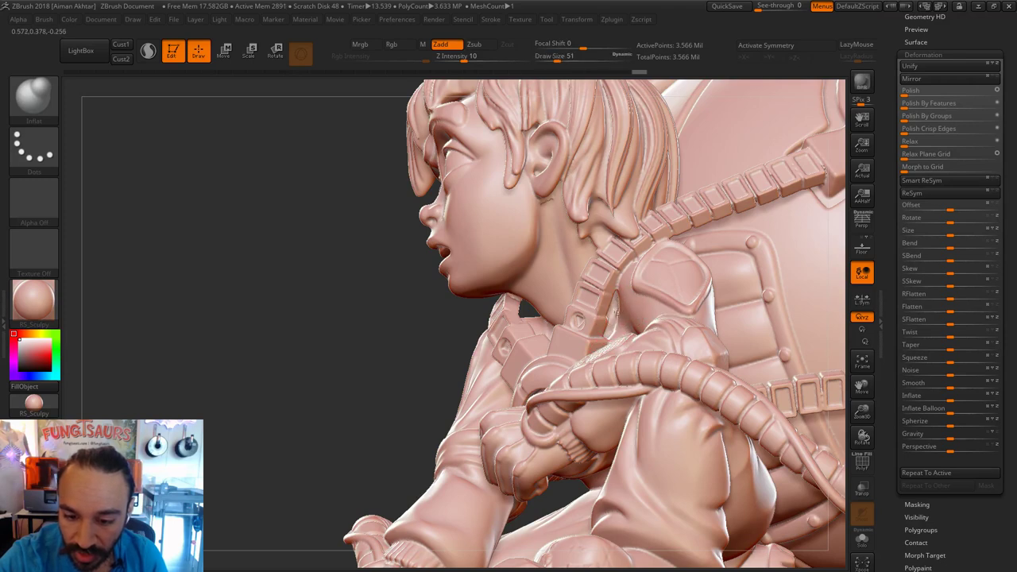
pyautogui.press('shift')
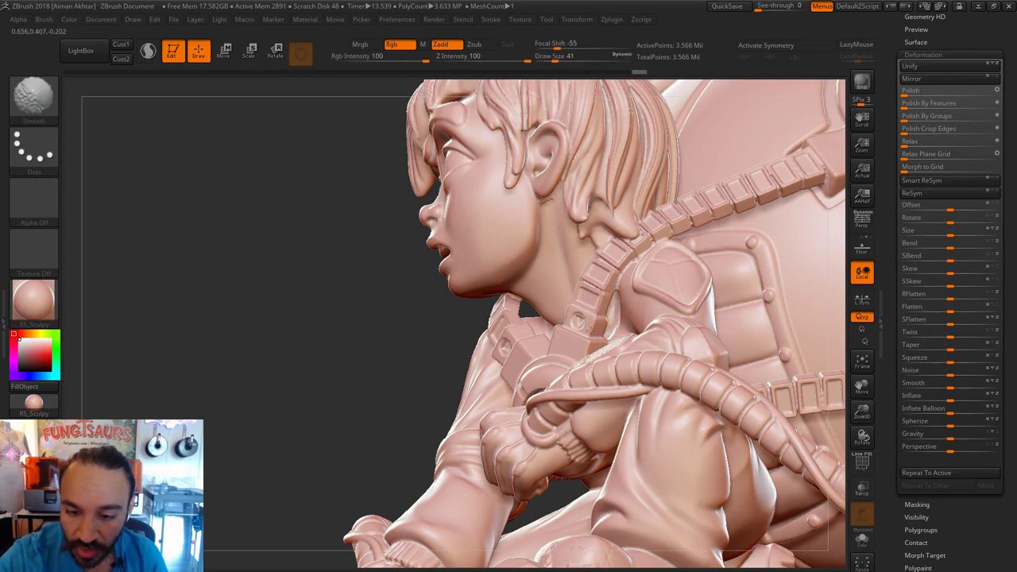
# Touch up the back of the upper arm near the backpack with the Inflat brush at draw size 33.
pyautogui.moveTo(426, 386); pyautogui.dragTo(407, 391)
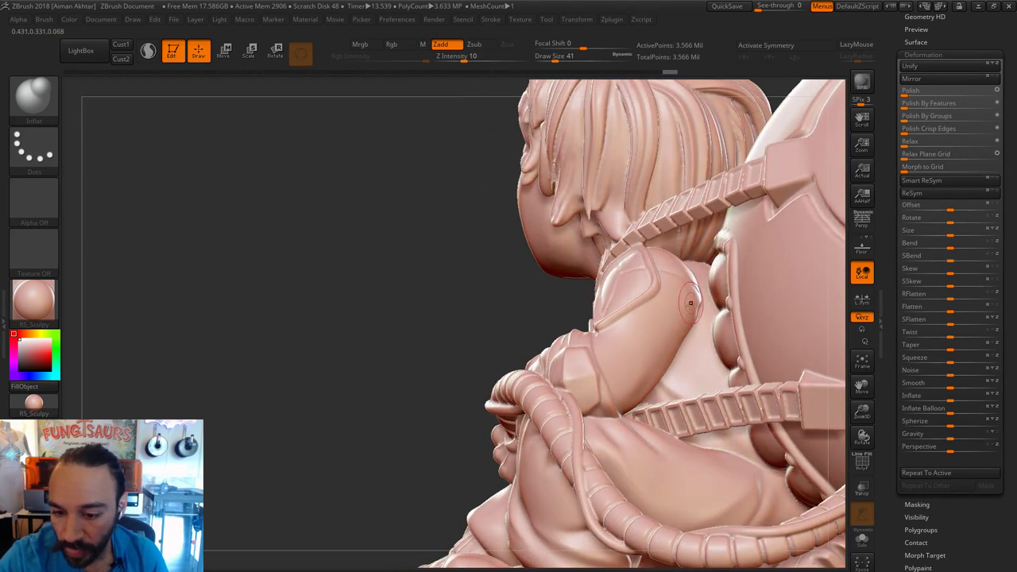
pyautogui.press('s')
pyautogui.moveTo(690, 303); pyautogui.dragTo(669, 346)
# Hide the backpack side of the figurine with a freehand visibility selection, cutting through the face and base.
pyautogui.moveTo(494, 383); pyautogui.dragTo(529, 452)
pyautogui.moveTo(474, 424)
pyautogui.mouseDown()
pyautogui.moveTo(452, 443)
pyautogui.moveTo(914, 401)
pyautogui.moveTo(856, 391)
pyautogui.moveTo(858, 399)
pyautogui.moveTo(813, 363)
pyautogui.moveTo(765, 363)
pyautogui.moveTo(722, 385)
pyautogui.mouseUp()
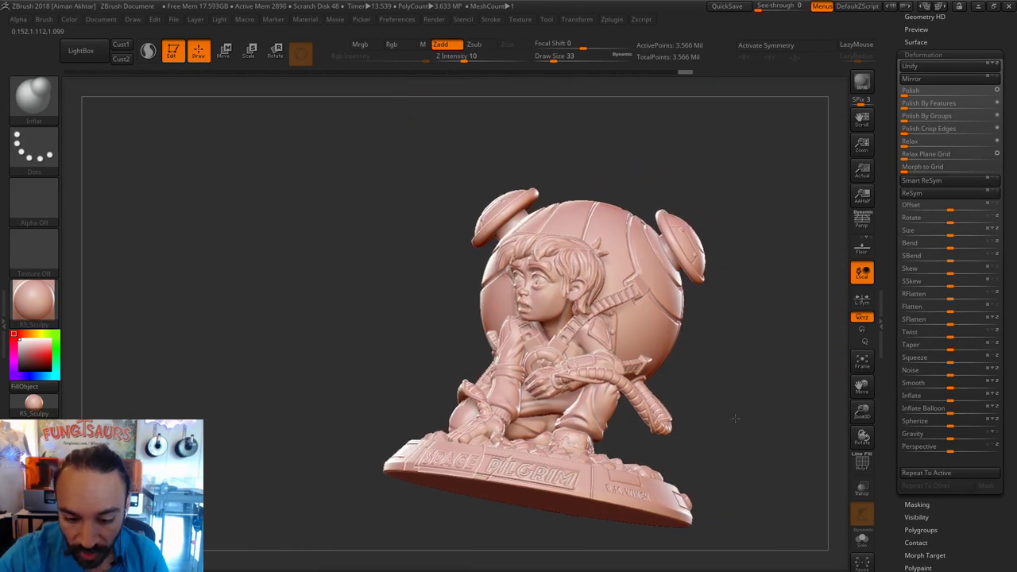
pyautogui.keyDown('shift'); pyautogui.moveTo(735, 417); pyautogui.dragTo(749, 415, button='right'); pyautogui.keyUp('shift')
pyautogui.moveTo(722, 378); pyautogui.dragTo(421, 251)
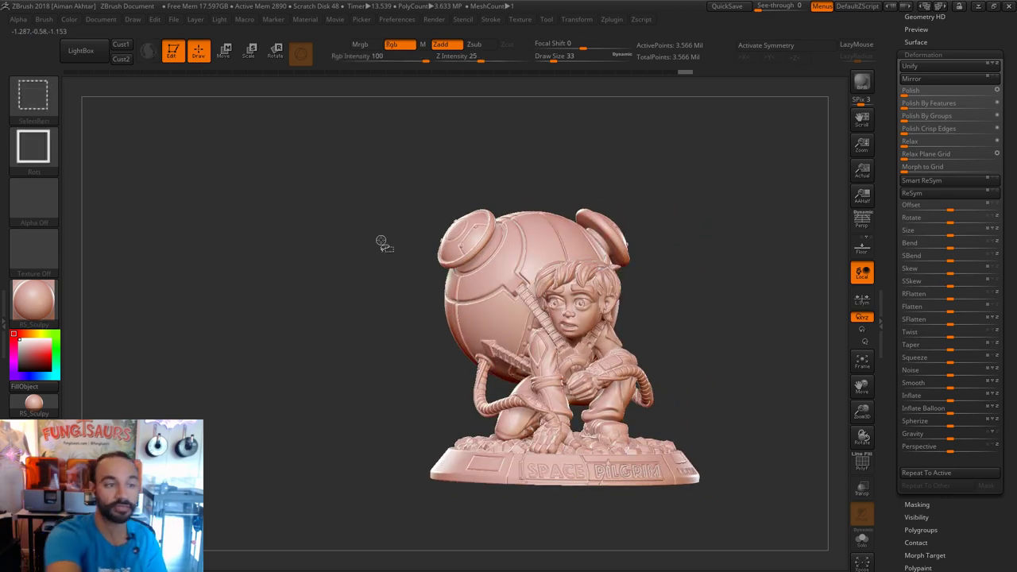
pyautogui.keyDown('ctrl'); pyautogui.keyDown('shift'); pyautogui.click(43, 112); pyautogui.keyUp('shift'); pyautogui.keyUp('ctrl')
pyautogui.keyDown('ctrl'); pyautogui.keyDown('shift'); pyautogui.click(150, 110); pyautogui.keyUp('shift'); pyautogui.keyUp('ctrl')
pyautogui.moveTo(499, 155)
pyautogui.keyDown('ctrl'); pyautogui.keyDown('shift'); pyautogui.mouseDown()
pyautogui.moveTo(529, 350)
pyautogui.moveTo(512, 509)
pyautogui.moveTo(328, 162)
pyautogui.moveTo(357, 152)
pyautogui.mouseUp(); pyautogui.keyUp('shift'); pyautogui.keyUp('ctrl')
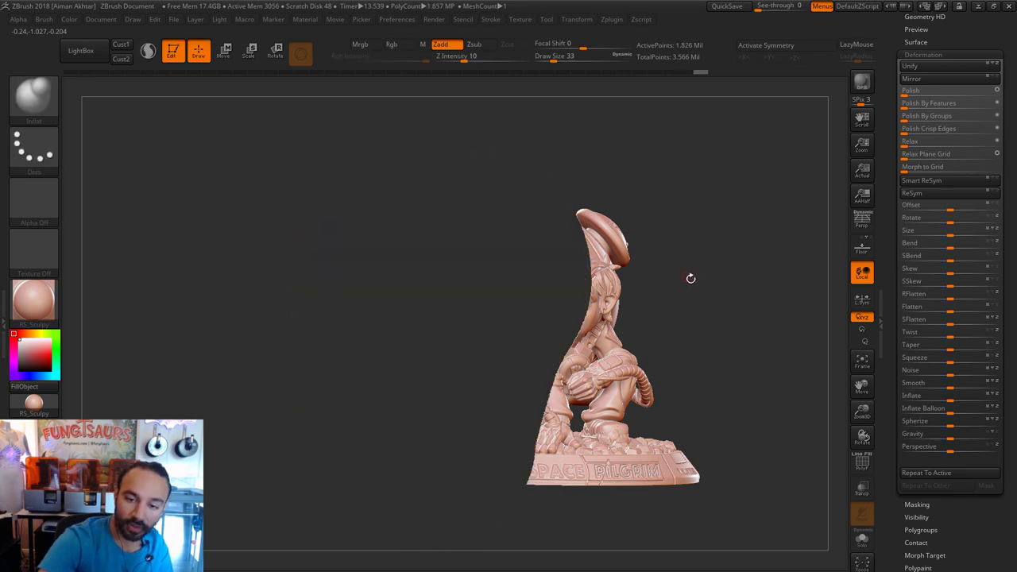
# Turn on double-sided display so the inner surfaces of the cut figurine can be viewed around the head and neck.
pyautogui.moveTo(711, 301)
pyautogui.mouseDown()
pyautogui.moveTo(749, 317)
pyautogui.moveTo(678, 297)
pyautogui.moveTo(729, 281)
pyautogui.mouseUp()
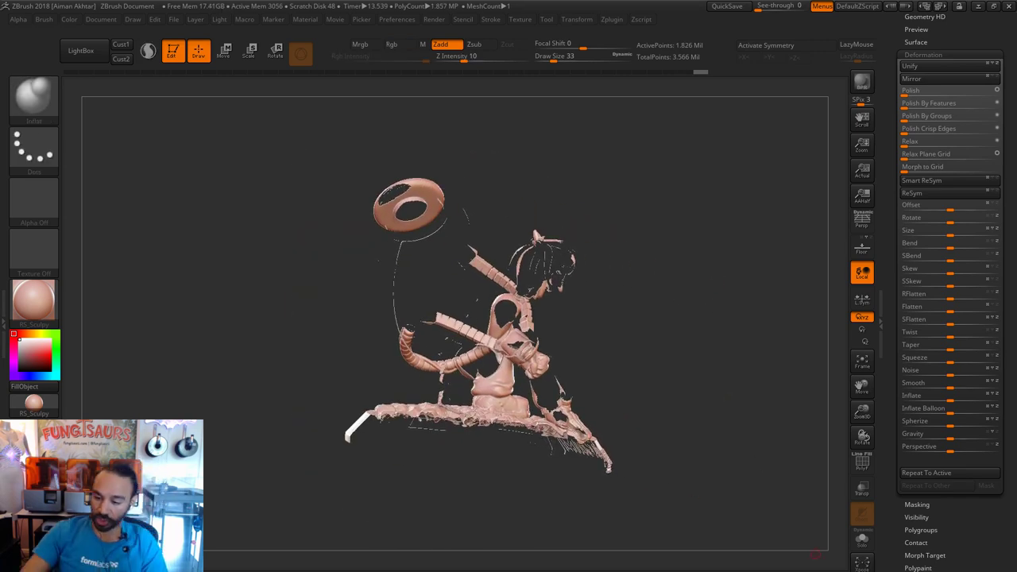
pyautogui.scroll(-5, 983, 512)
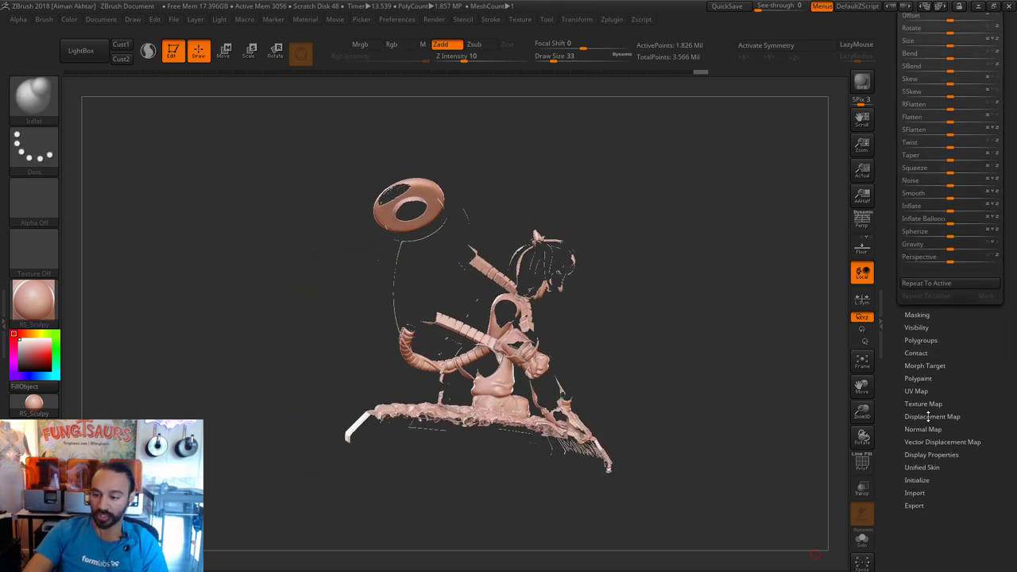
pyautogui.moveTo(969, 454); pyautogui.dragTo(968, 463)
pyautogui.click(948, 464)
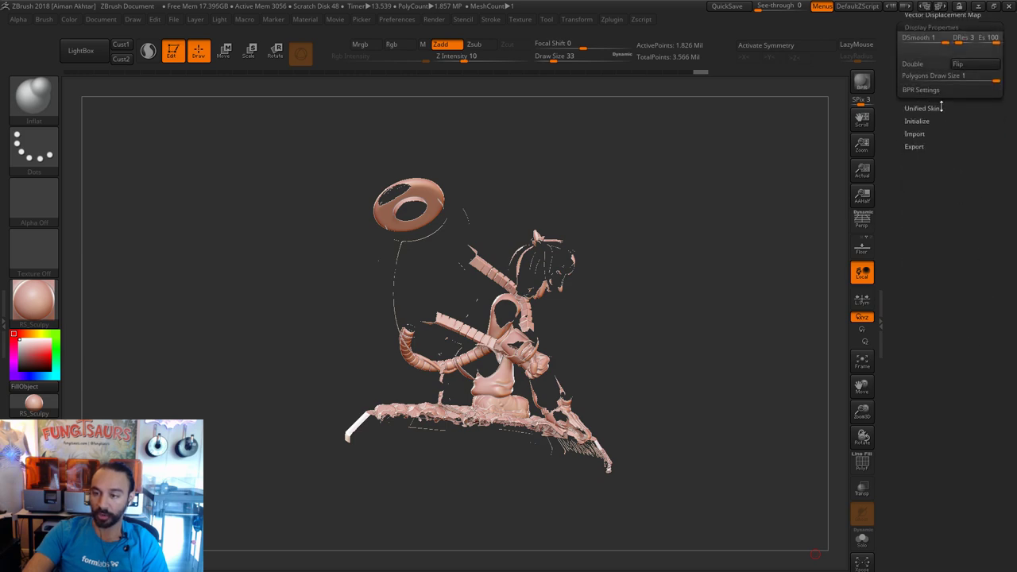
pyautogui.scroll(1, 949, 111)
pyautogui.click(924, 110)
pyautogui.moveTo(675, 271); pyautogui.dragTo(728, 377)
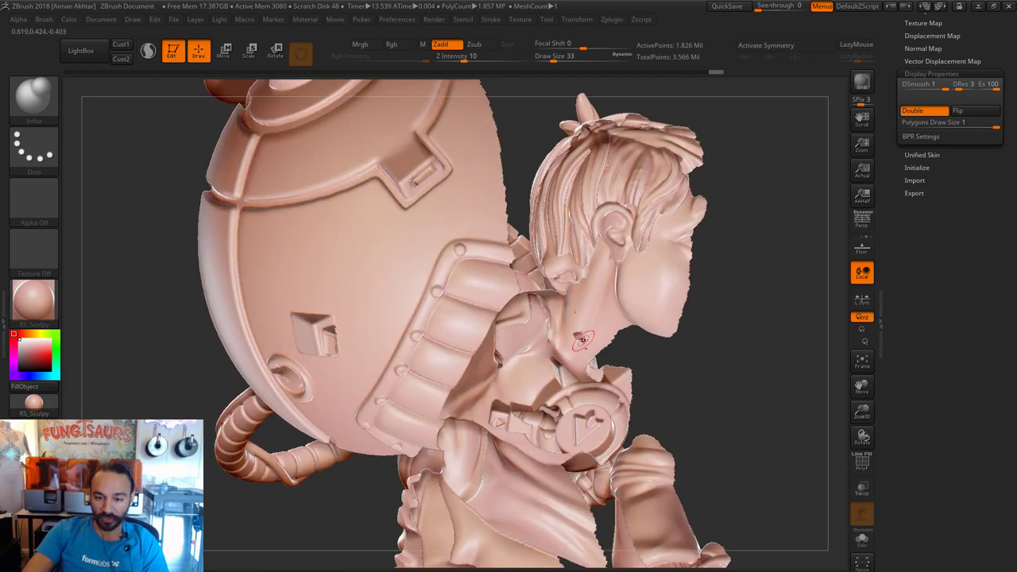
# Touch up the pits on the inner surface of the neck with the Inflat brush at draw sizes 46, 33 and 29.
pyautogui.moveTo(703, 426)
pyautogui.mouseDown()
pyautogui.moveTo(715, 481)
pyautogui.moveTo(696, 337)
pyautogui.moveTo(669, 339)
pyautogui.moveTo(686, 366)
pyautogui.mouseUp()
pyautogui.press('s')
pyautogui.moveTo(591, 320); pyautogui.dragTo(594, 320)
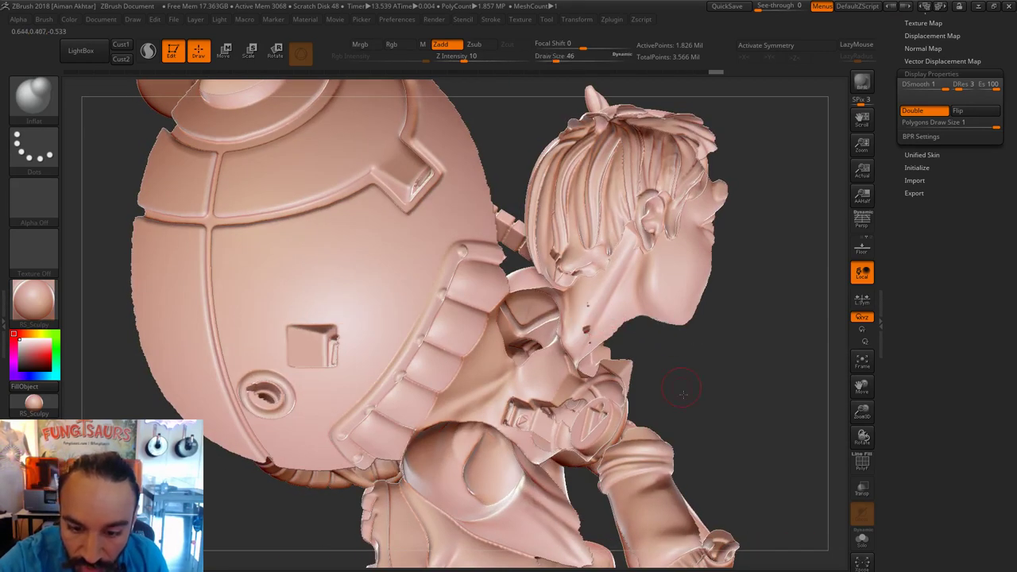
pyautogui.moveTo(683, 386); pyautogui.dragTo(685, 405)
pyautogui.press('s')
pyautogui.moveTo(591, 334); pyautogui.dragTo(587, 334)
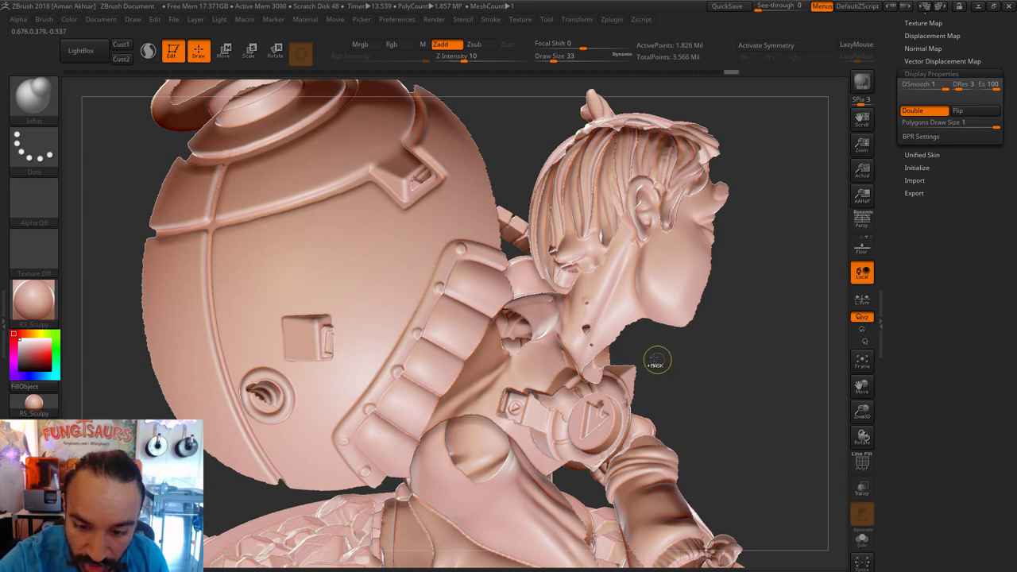
pyautogui.moveTo(679, 365)
pyautogui.mouseDown()
pyautogui.moveTo(666, 355)
pyautogui.moveTo(729, 365)
pyautogui.moveTo(661, 342)
pyautogui.mouseUp()
pyautogui.press('s')
pyautogui.moveTo(594, 303); pyautogui.dragTo(591, 303)
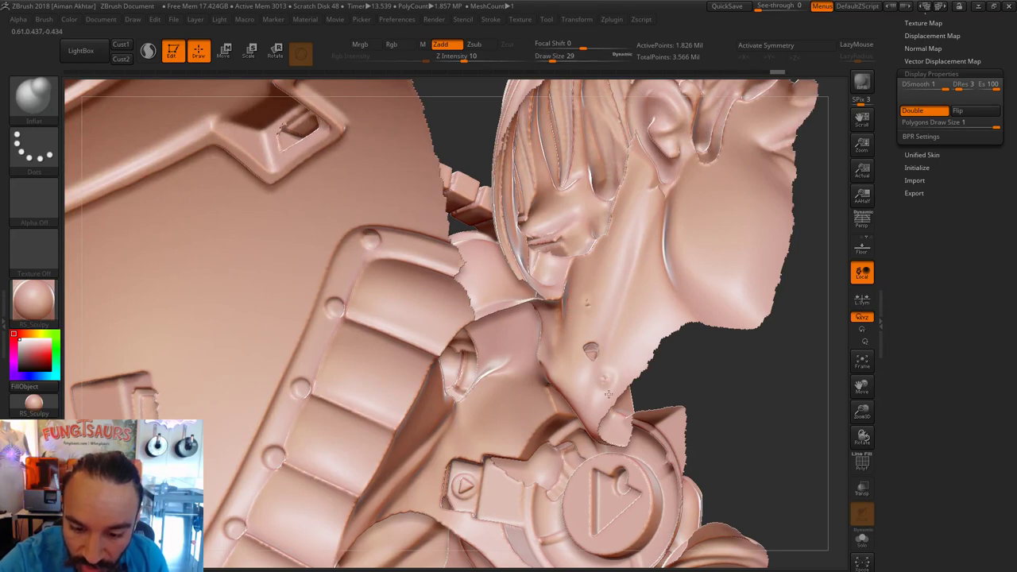
# Turn off double-sided display and thicken the inner side of the chest strap beside the neck with Inflat at draw size 62.
pyautogui.moveTo(738, 369)
pyautogui.mouseDown()
pyautogui.moveTo(636, 361)
pyautogui.moveTo(681, 368)
pyautogui.moveTo(637, 372)
pyautogui.moveTo(626, 361)
pyautogui.mouseUp()
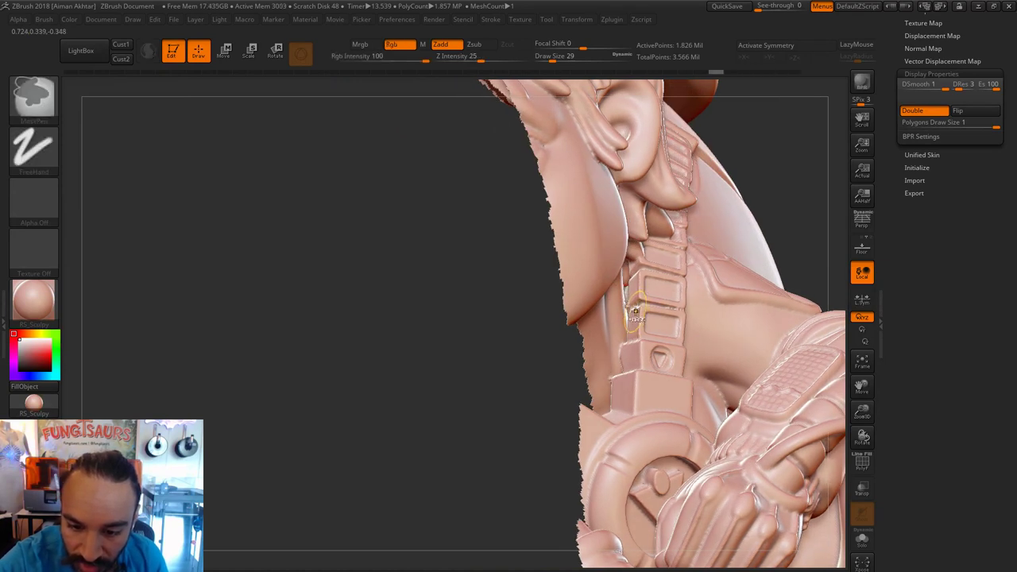
pyautogui.press('b')
pyautogui.press('i')
pyautogui.press('n')
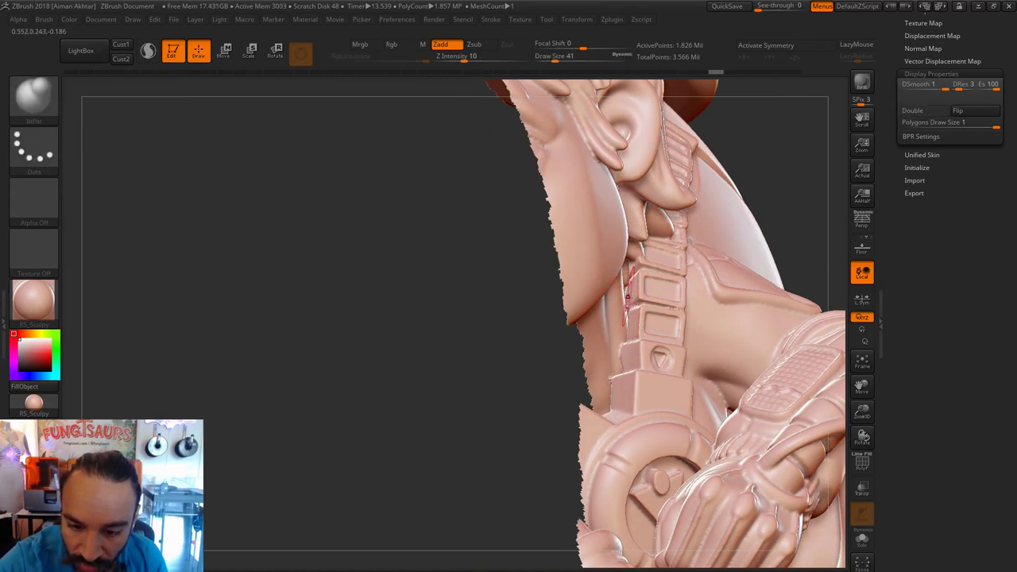
pyautogui.press(']')
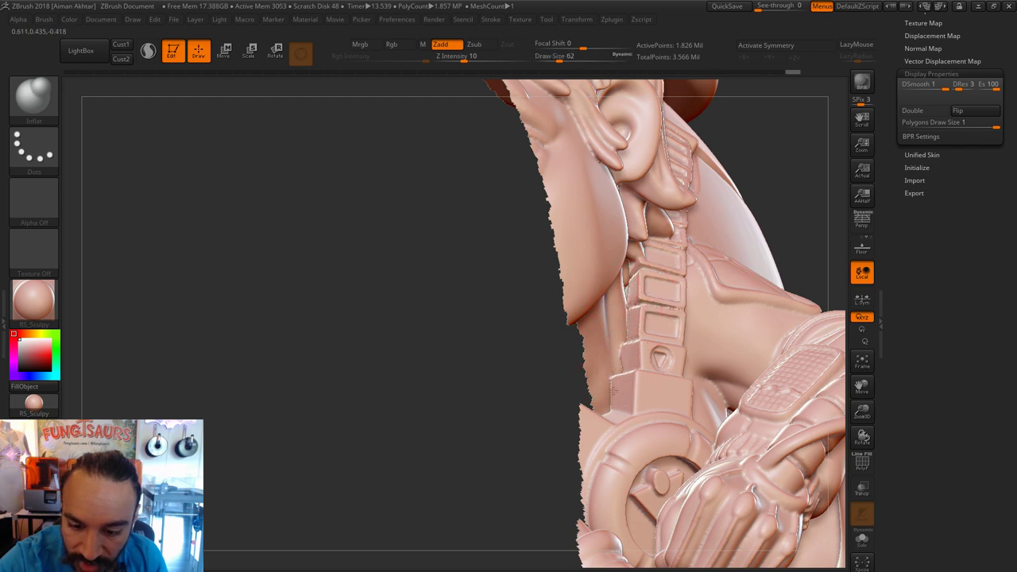
pyautogui.moveTo(622, 350); pyautogui.dragTo(628, 365)
pyautogui.moveTo(804, 192); pyautogui.dragTo(721, 247)
pyautogui.moveTo(665, 306); pyautogui.dragTo(661, 326)
pyautogui.moveTo(760, 204); pyautogui.dragTo(699, 227)
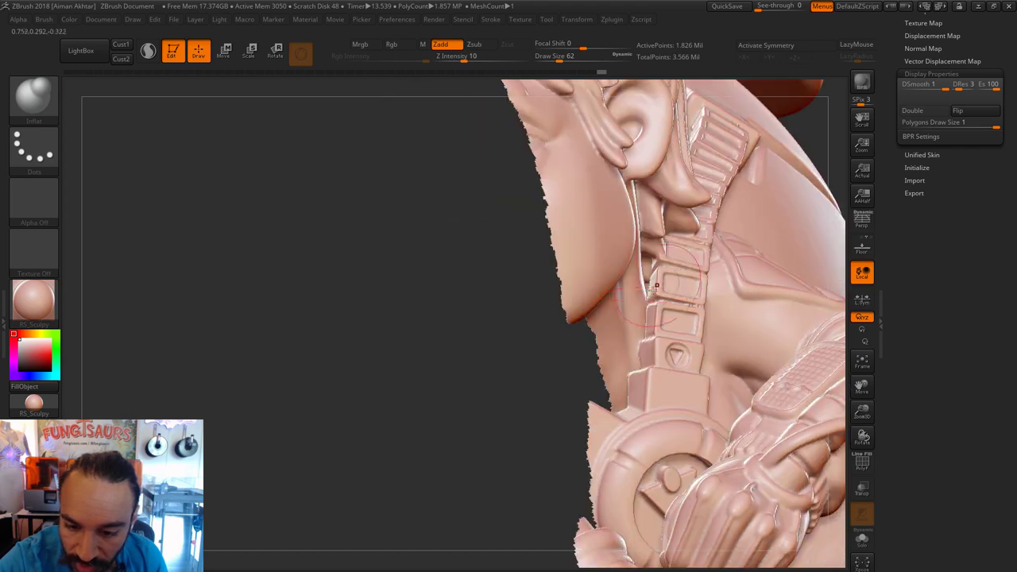
pyautogui.moveTo(645, 280); pyautogui.dragTo(647, 313)
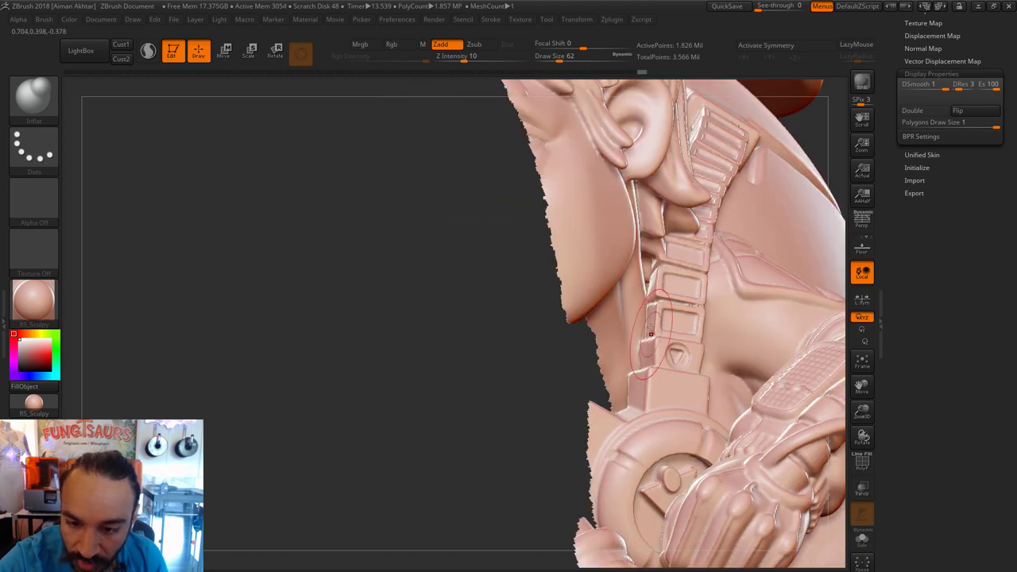
pyautogui.moveTo(632, 377); pyautogui.dragTo(630, 389)
# Invert the mesh visibility to show the other half of the figurine, and turn on double-sided display.
pyautogui.moveTo(831, 137); pyautogui.dragTo(903, 122)
pyautogui.moveTo(745, 277)
pyautogui.keyDown('alt'); pyautogui.mouseDown()
pyautogui.moveTo(733, 268)
pyautogui.moveTo(772, 297)
pyautogui.mouseUp(); pyautogui.keyUp('alt')
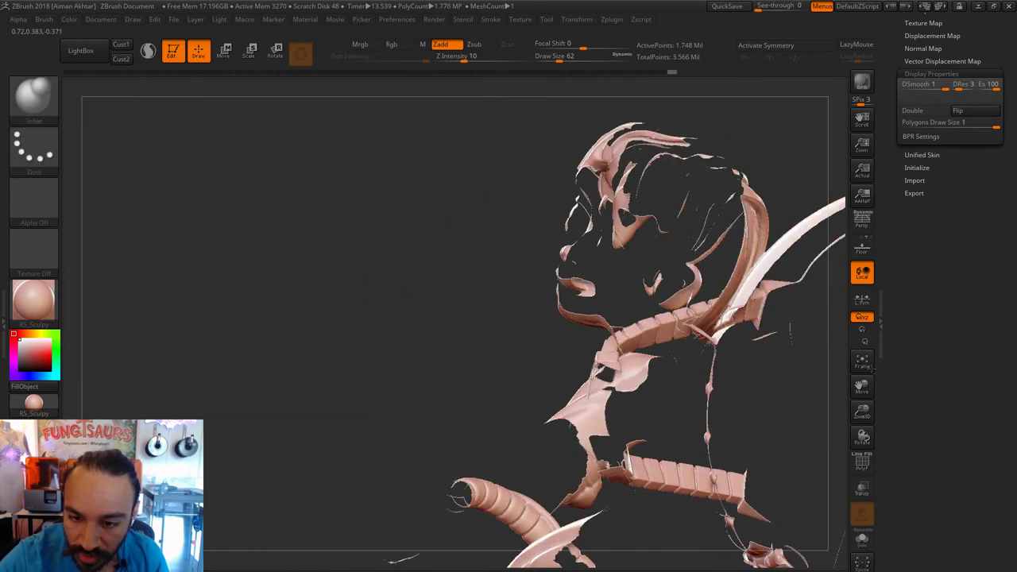
pyautogui.moveTo(765, 331)
pyautogui.mouseDown()
pyautogui.moveTo(633, 115)
pyautogui.moveTo(655, 121)
pyautogui.mouseUp()
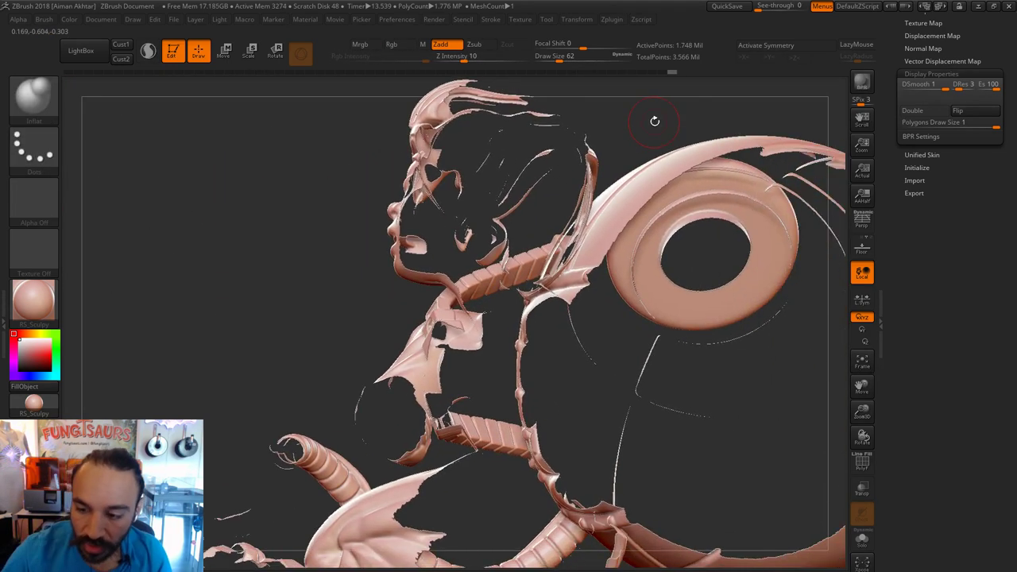
pyautogui.click(931, 110)
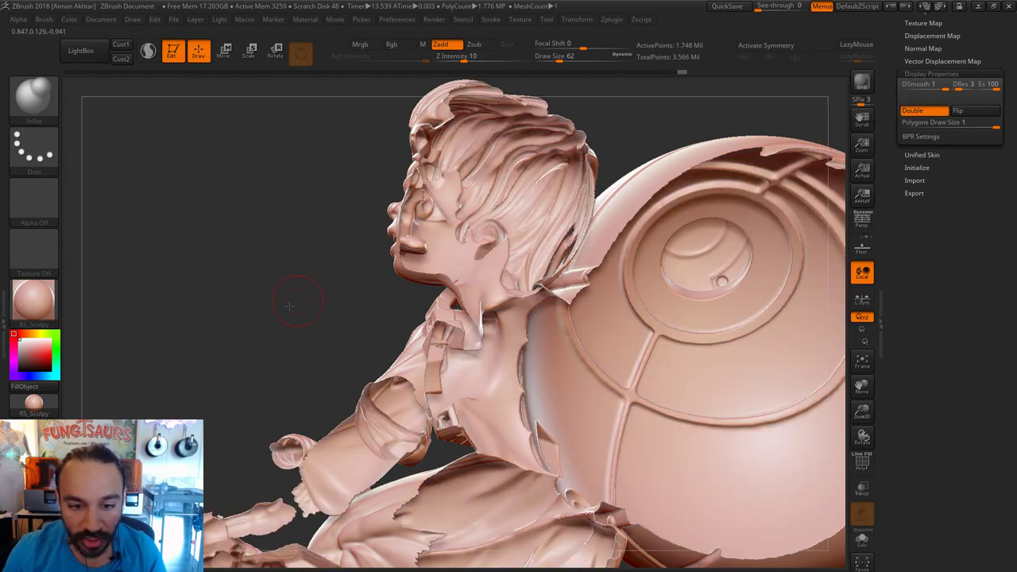
# Touch up the jaw, neck and chest strap area of the visible half with the Inflat brush at draw sizes 49 and 62.
pyautogui.moveTo(274, 315); pyautogui.dragTo(292, 367)
pyautogui.press('s')
pyautogui.moveTo(473, 229); pyautogui.dragTo(465, 228)
pyautogui.moveTo(357, 261)
pyautogui.mouseDown()
pyautogui.moveTo(455, 248)
pyautogui.moveTo(437, 253)
pyautogui.mouseUp()
pyautogui.moveTo(619, 238); pyautogui.dragTo(543, 270)
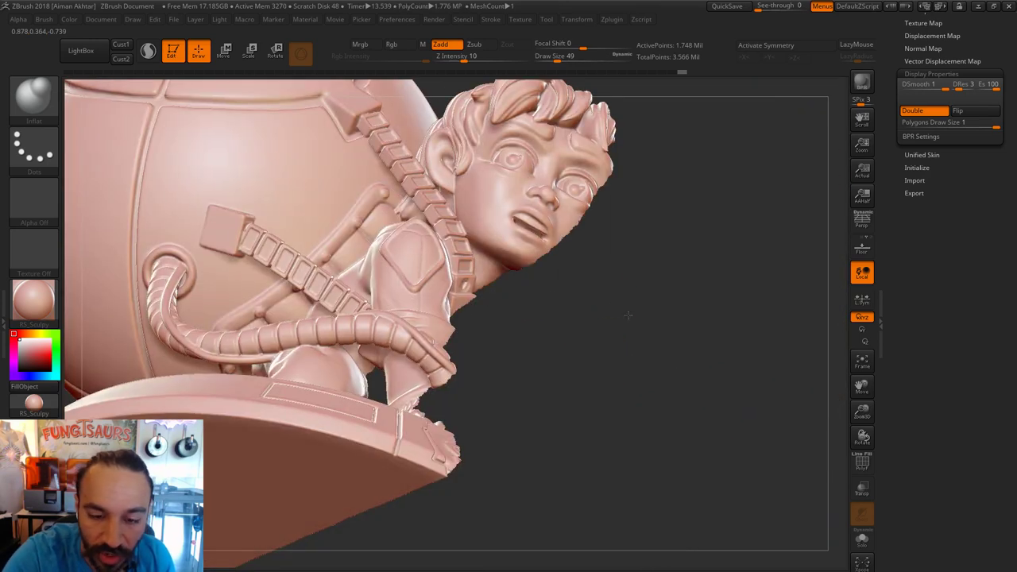
pyautogui.keyDown('alt'); pyautogui.moveTo(628, 316); pyautogui.dragTo(624, 374); pyautogui.keyUp('alt')
pyautogui.press(']')
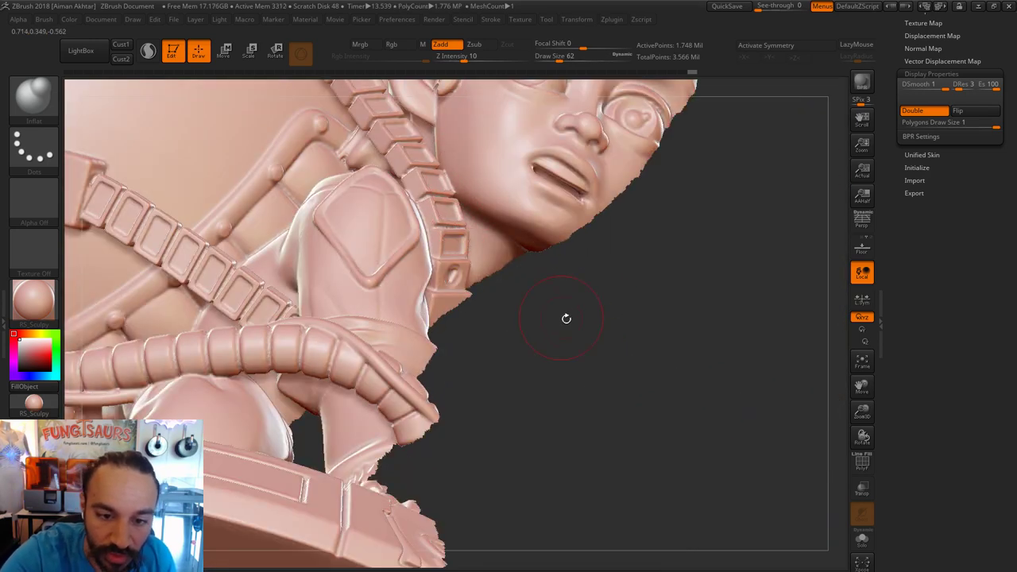
pyautogui.moveTo(565, 318); pyautogui.dragTo(451, 227)
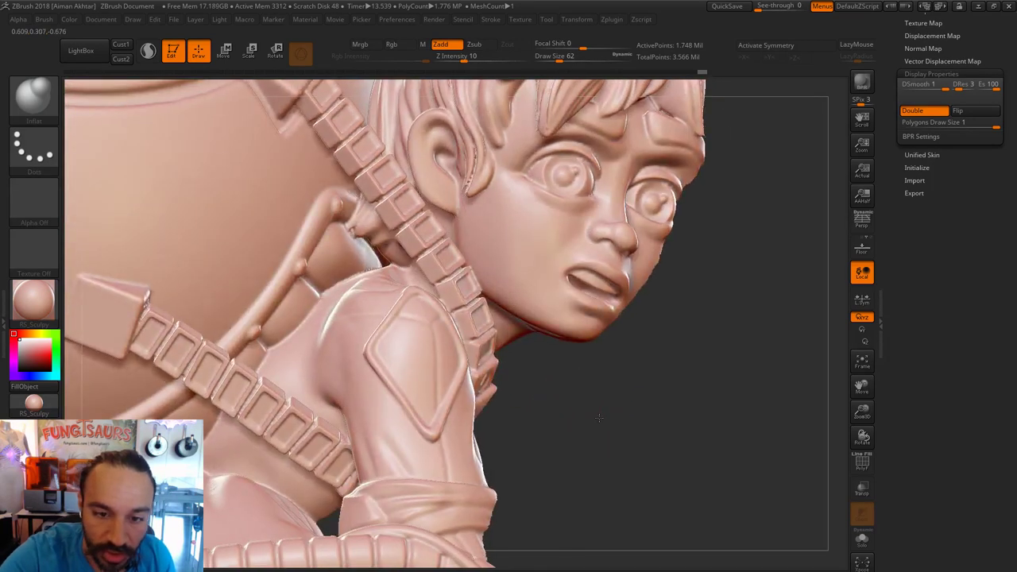
pyautogui.moveTo(599, 417); pyautogui.dragTo(487, 198)
pyautogui.moveTo(704, 336)
pyautogui.mouseDown()
pyautogui.moveTo(702, 349)
pyautogui.moveTo(715, 342)
pyautogui.moveTo(699, 334)
pyautogui.moveTo(721, 362)
pyautogui.moveTo(608, 358)
pyautogui.mouseUp()
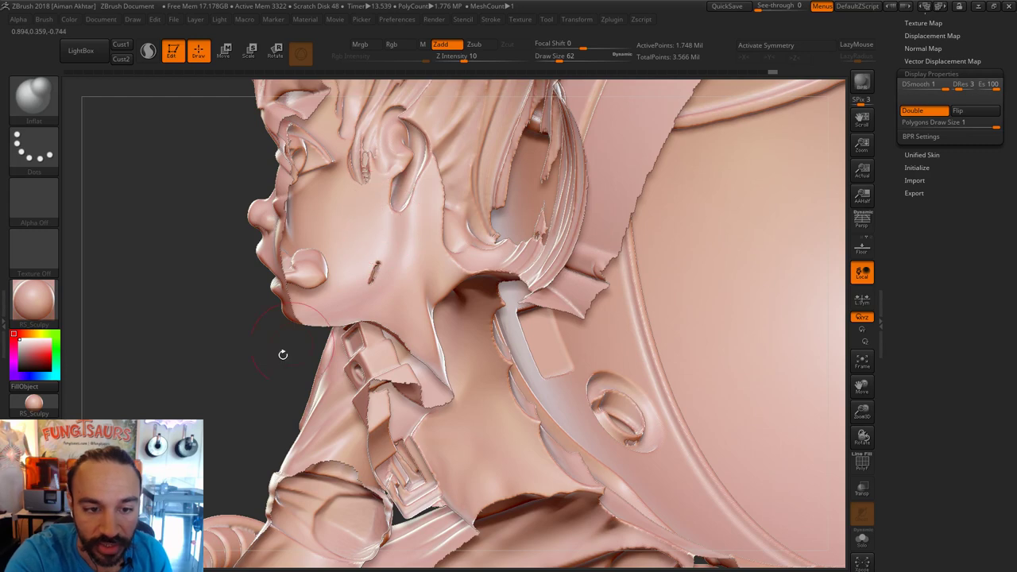
# Touch up the inside of the head beneath the hair at draw size 80, then enlarge the brush to 116.
pyautogui.moveTo(248, 360); pyautogui.dragTo(215, 343)
pyautogui.press('s')
pyautogui.click(511, 166)
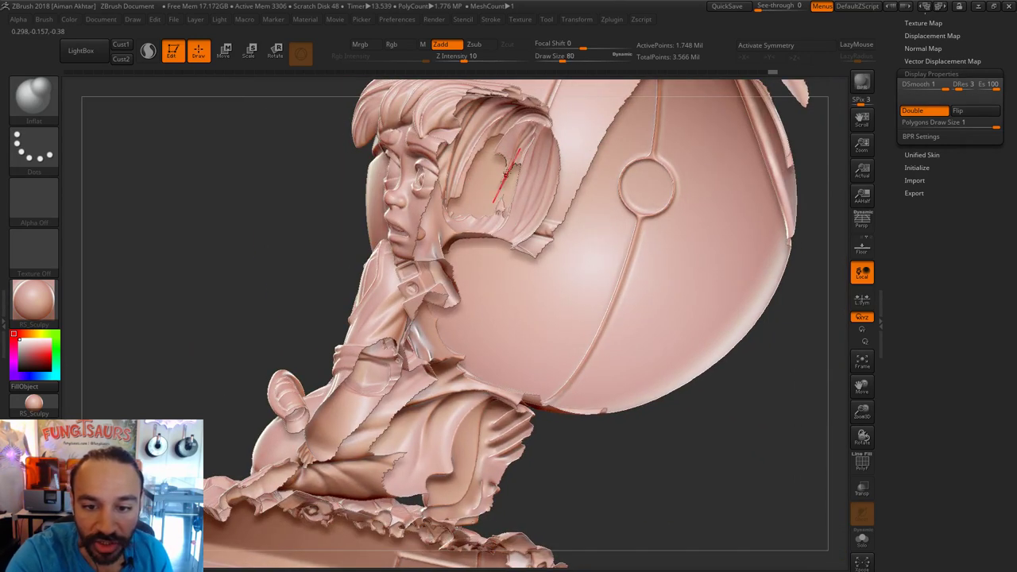
pyautogui.moveTo(640, 463); pyautogui.dragTo(778, 449)
pyautogui.press('s')
pyautogui.click(506, 158)
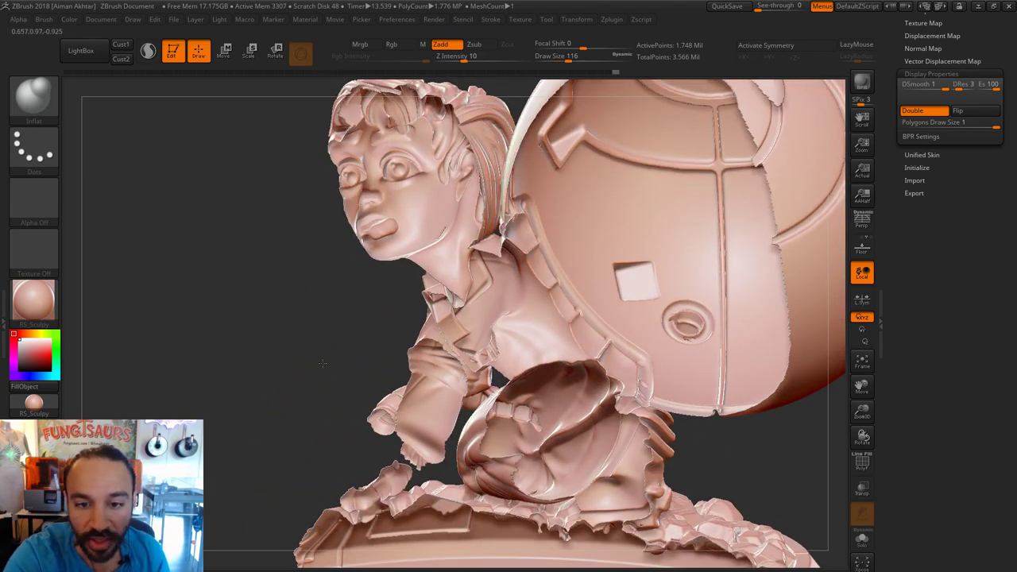
# Touch up the inner surface of the base's rocks below the kneeling leg at draw sizes 74 and 83, and reduce the brush to 71.
pyautogui.moveTo(321, 364); pyautogui.dragTo(335, 324)
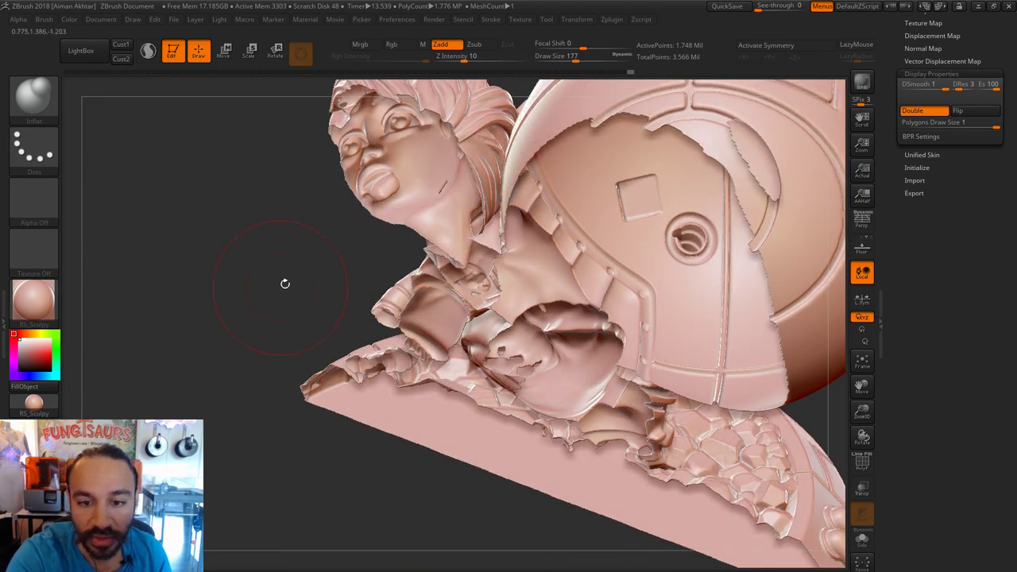
pyautogui.moveTo(323, 272); pyautogui.dragTo(628, 342)
pyautogui.moveTo(620, 467); pyautogui.dragTo(487, 329)
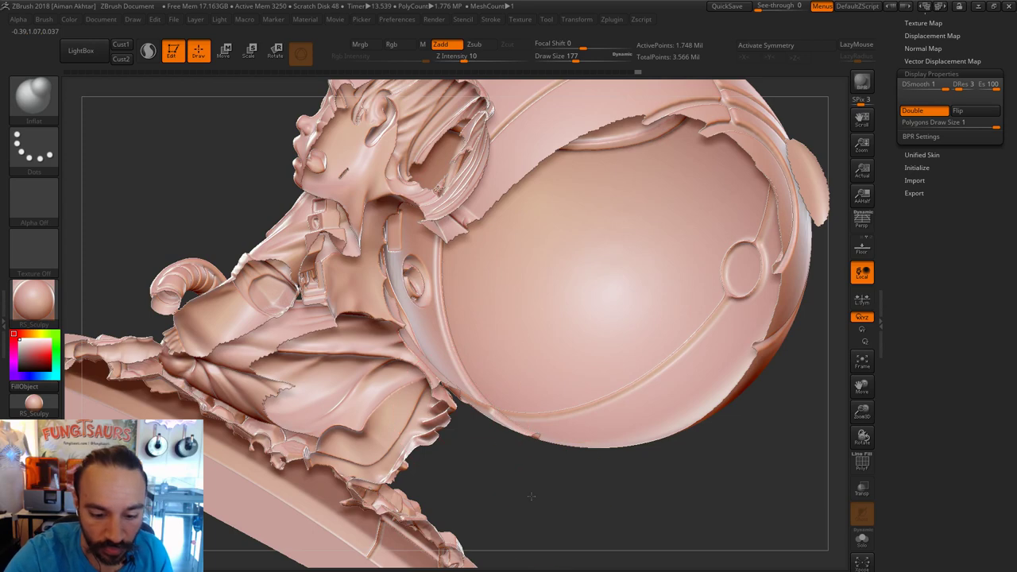
pyautogui.moveTo(476, 433)
pyautogui.mouseDown()
pyautogui.moveTo(577, 472)
pyautogui.moveTo(681, 363)
pyautogui.mouseUp()
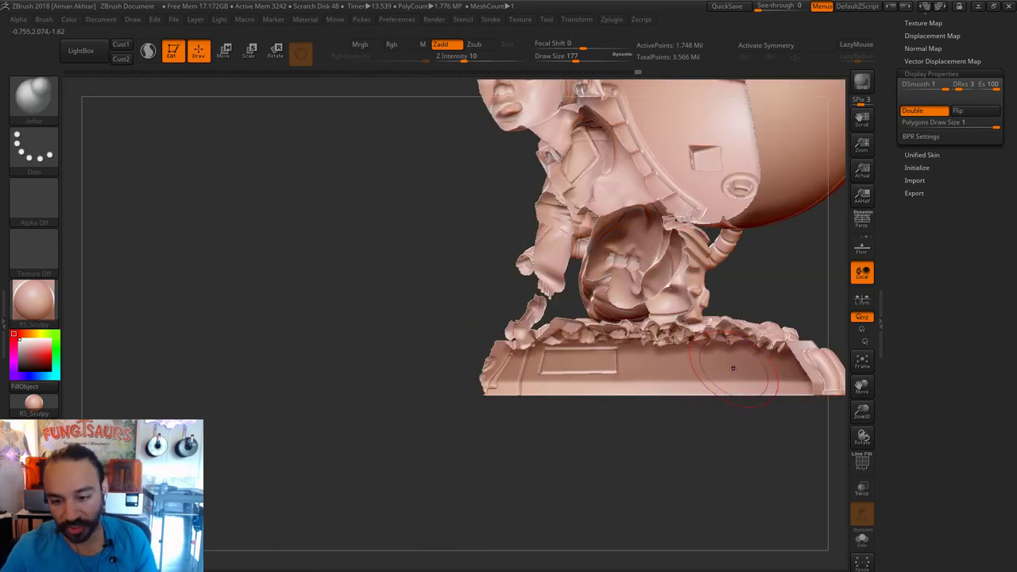
pyautogui.moveTo(751, 440); pyautogui.dragTo(714, 525)
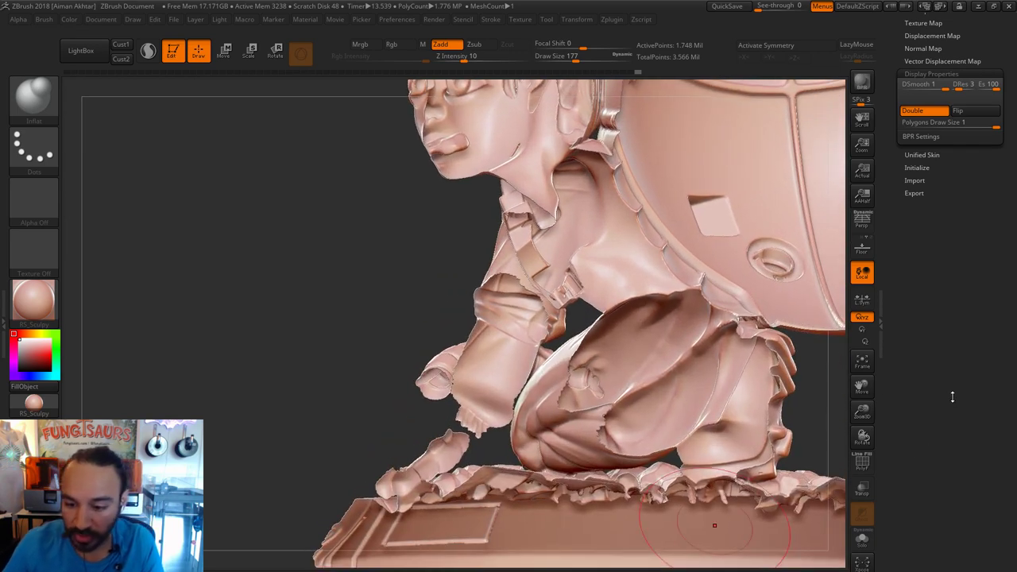
pyautogui.moveTo(759, 361); pyautogui.dragTo(604, 224)
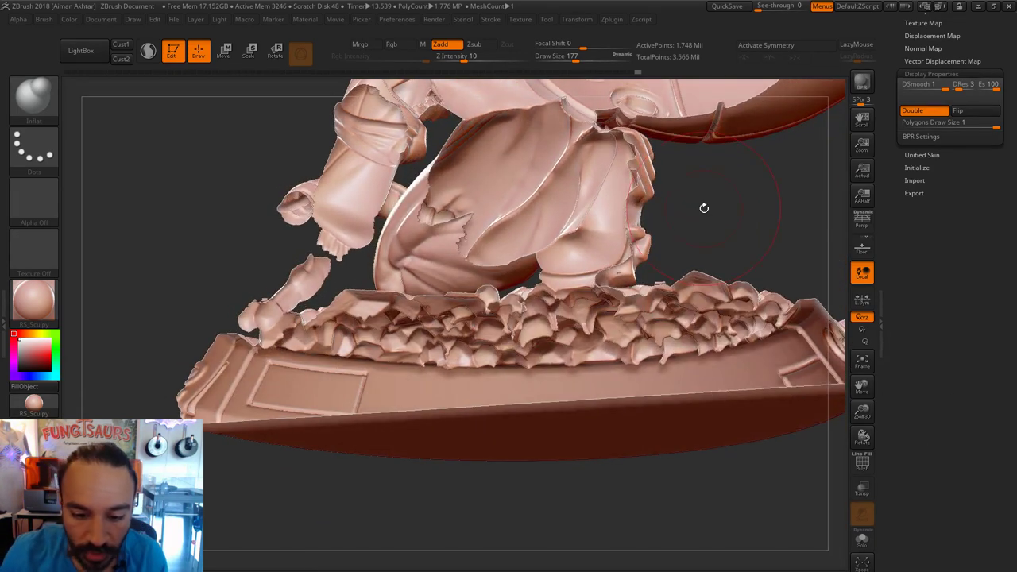
pyautogui.press('s')
pyautogui.moveTo(502, 327); pyautogui.dragTo(498, 326)
pyautogui.press('s')
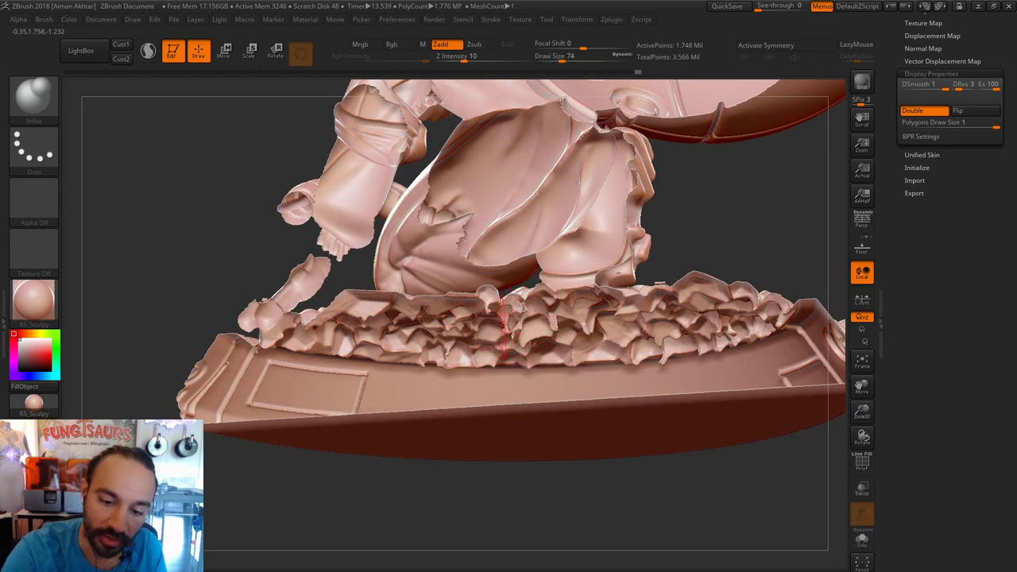
pyautogui.moveTo(731, 225); pyautogui.dragTo(524, 325)
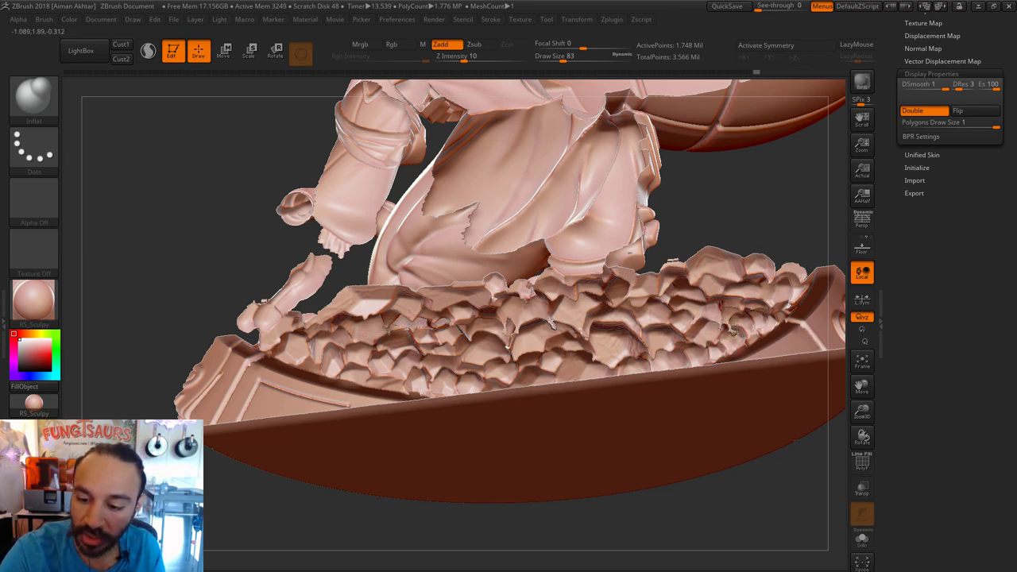
pyautogui.moveTo(798, 200); pyautogui.dragTo(811, 232)
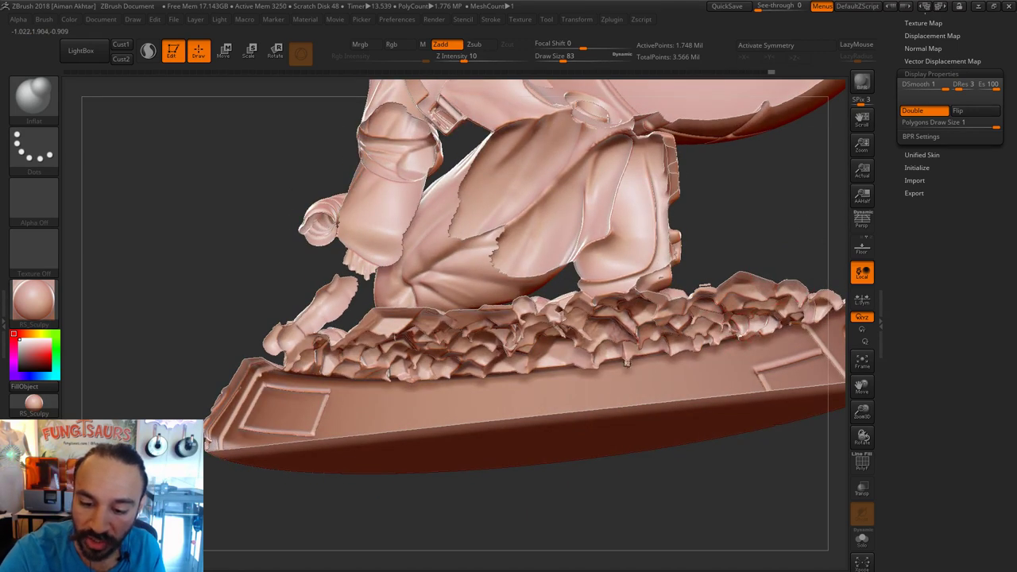
pyautogui.press('[')
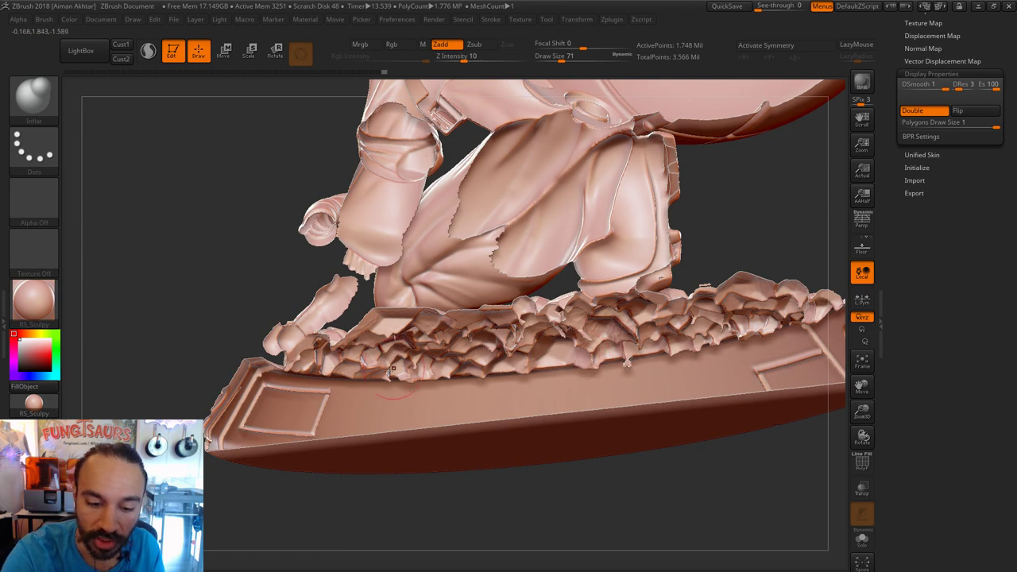
# Invert the mesh visibility to the opposite half, then touch up the inner surface of its base rocks at draw sizes 51 and 41.
pyautogui.hotkey('ctrl', 'shift')
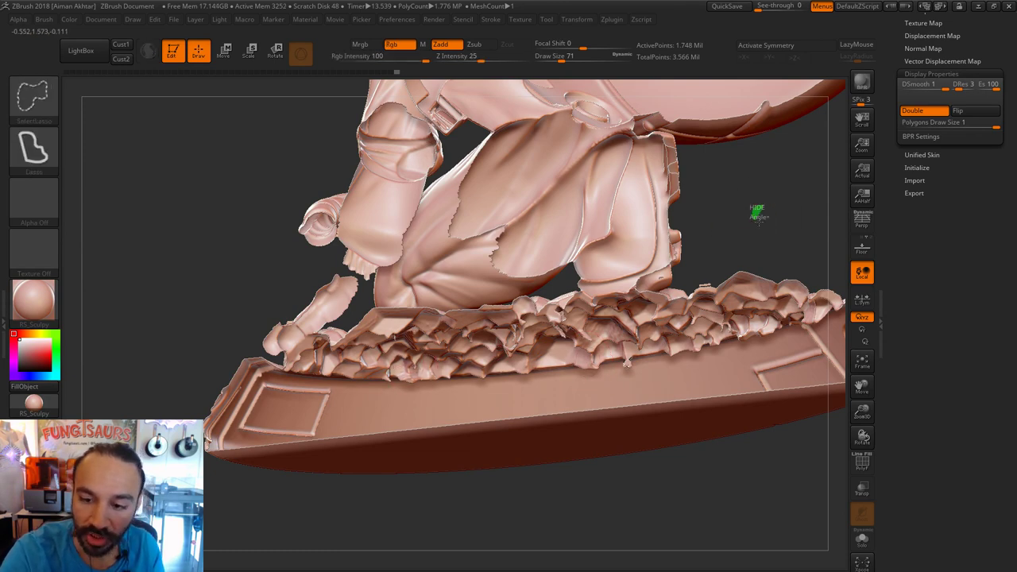
pyautogui.moveTo(795, 216)
pyautogui.mouseDown()
pyautogui.moveTo(789, 209)
pyautogui.moveTo(750, 372)
pyautogui.moveTo(653, 288)
pyautogui.moveTo(738, 146)
pyautogui.moveTo(715, 238)
pyautogui.moveTo(675, 318)
pyautogui.moveTo(620, 373)
pyautogui.moveTo(553, 412)
pyautogui.moveTo(519, 382)
pyautogui.mouseUp()
pyautogui.press('s')
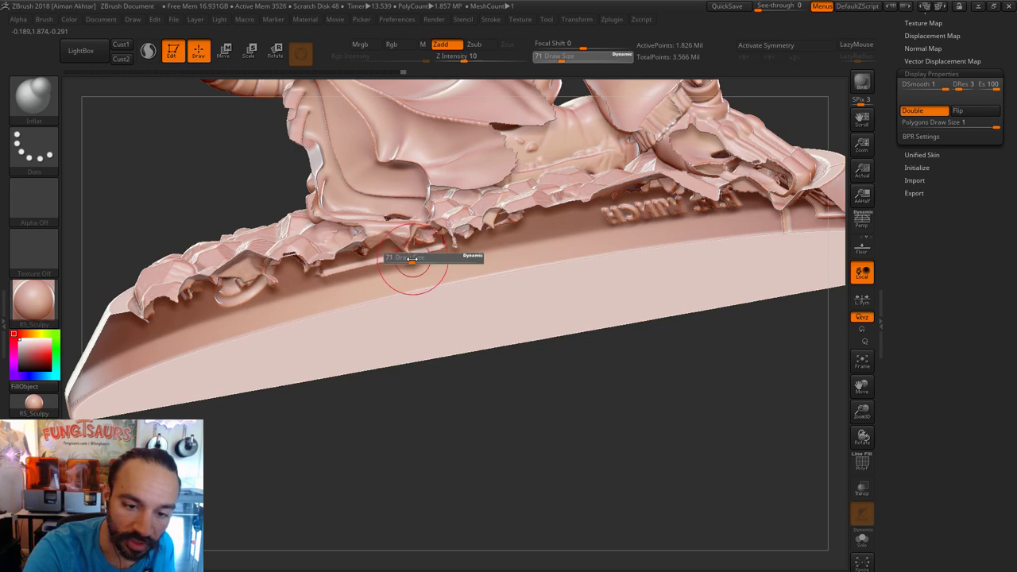
pyautogui.moveTo(415, 259); pyautogui.dragTo(412, 258)
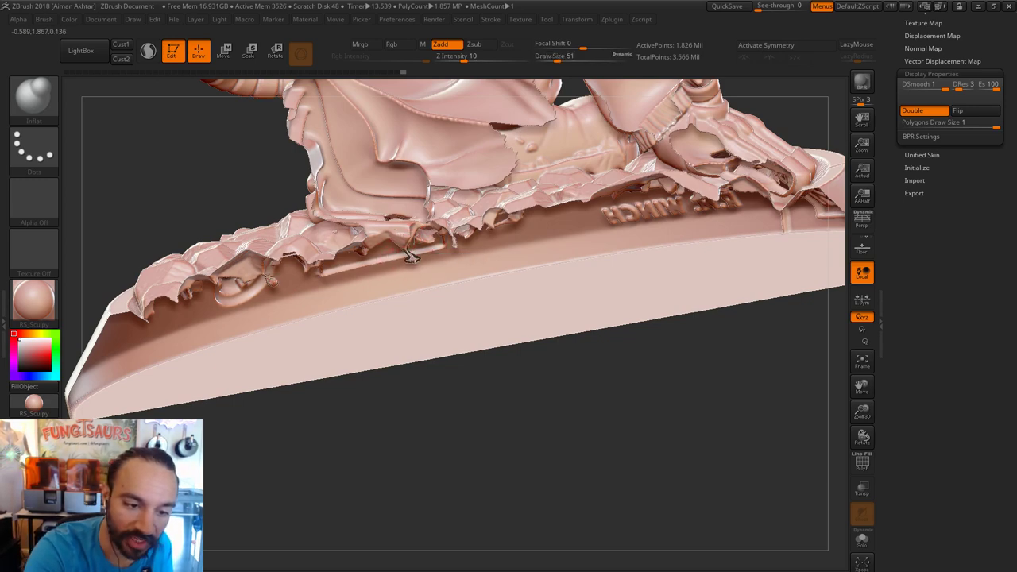
pyautogui.moveTo(342, 435); pyautogui.dragTo(269, 318)
pyautogui.press('s')
pyautogui.moveTo(339, 284); pyautogui.dragTo(335, 282)
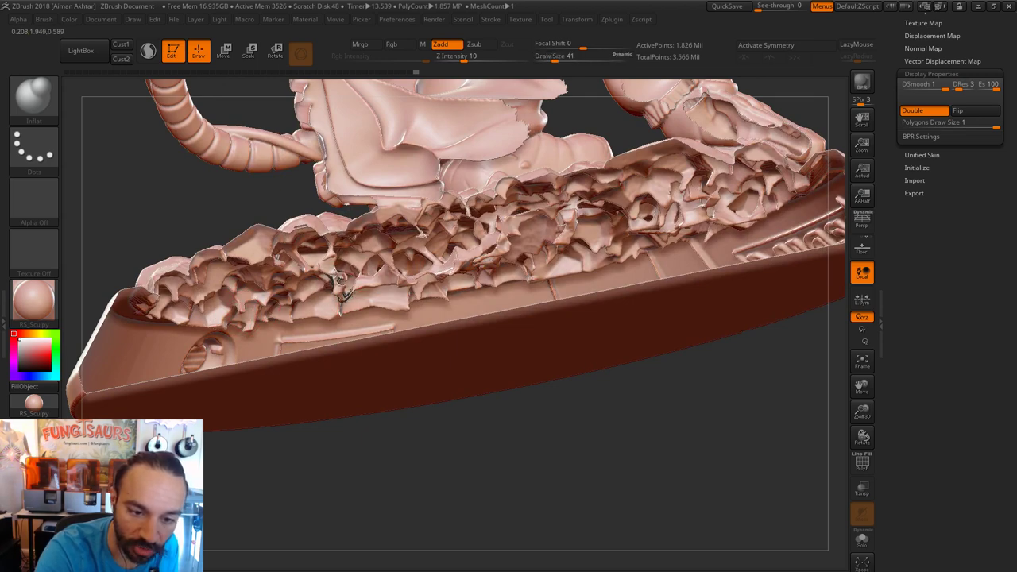
# Touch up the remaining thin and creased spots across the underside of the base's rocks at draw size 41.
pyautogui.moveTo(444, 286)
pyautogui.mouseDown(button='right')
pyautogui.moveTo(479, 431)
pyautogui.moveTo(465, 393)
pyautogui.moveTo(437, 407)
pyautogui.moveTo(449, 408)
pyautogui.moveTo(385, 268)
pyautogui.mouseUp(button='right')
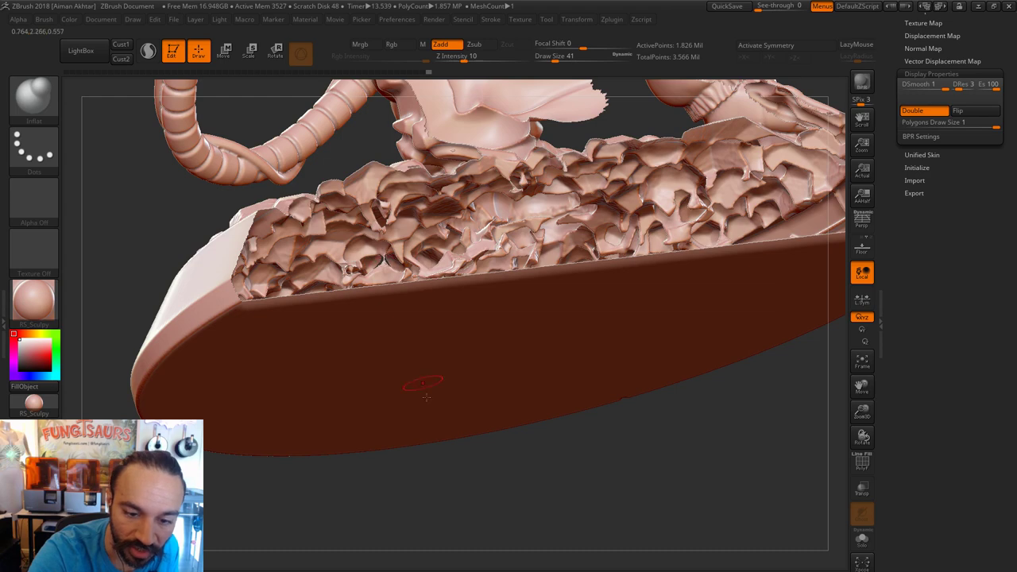
pyautogui.moveTo(419, 496); pyautogui.dragTo(361, 270, button='right')
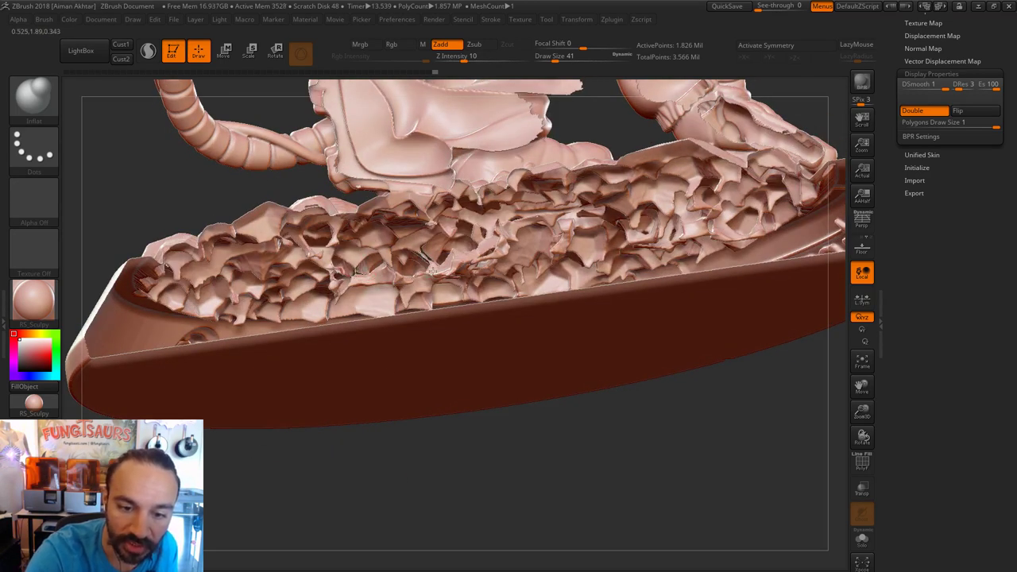
pyautogui.moveTo(501, 265); pyautogui.dragTo(490, 239, button='right')
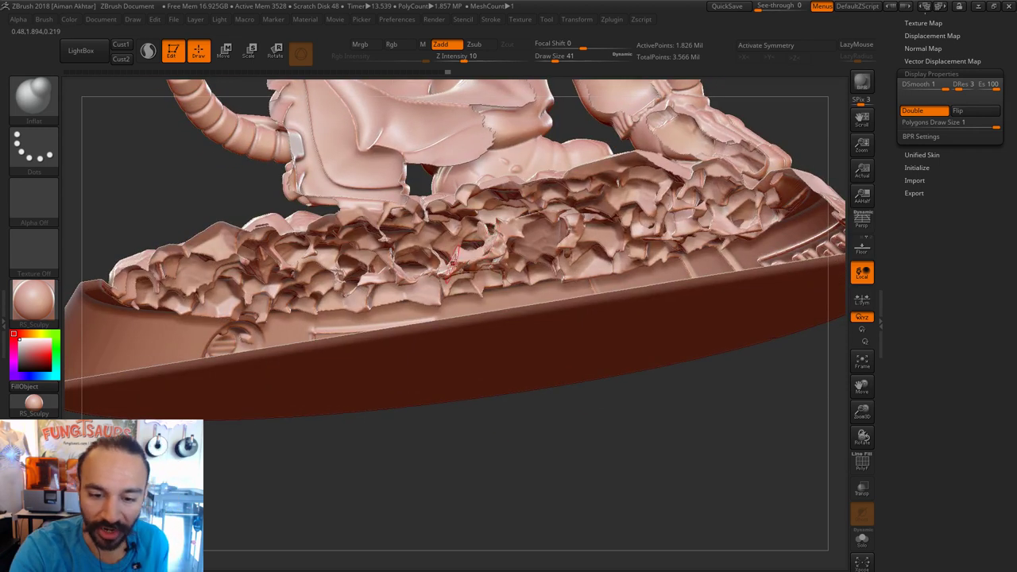
pyautogui.moveTo(499, 299); pyautogui.dragTo(497, 238, button='right')
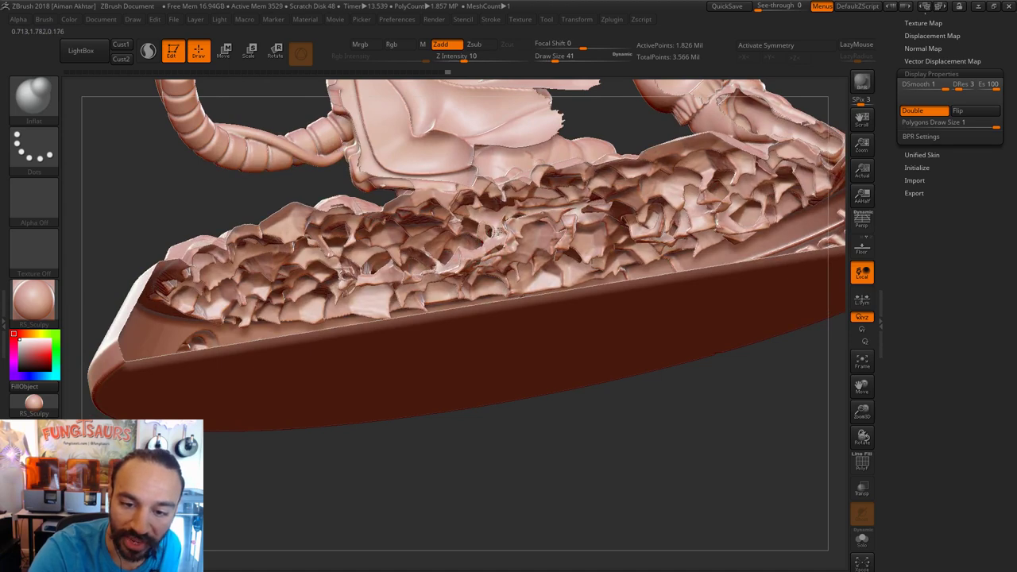
pyautogui.moveTo(636, 422); pyautogui.dragTo(588, 270, button='right')
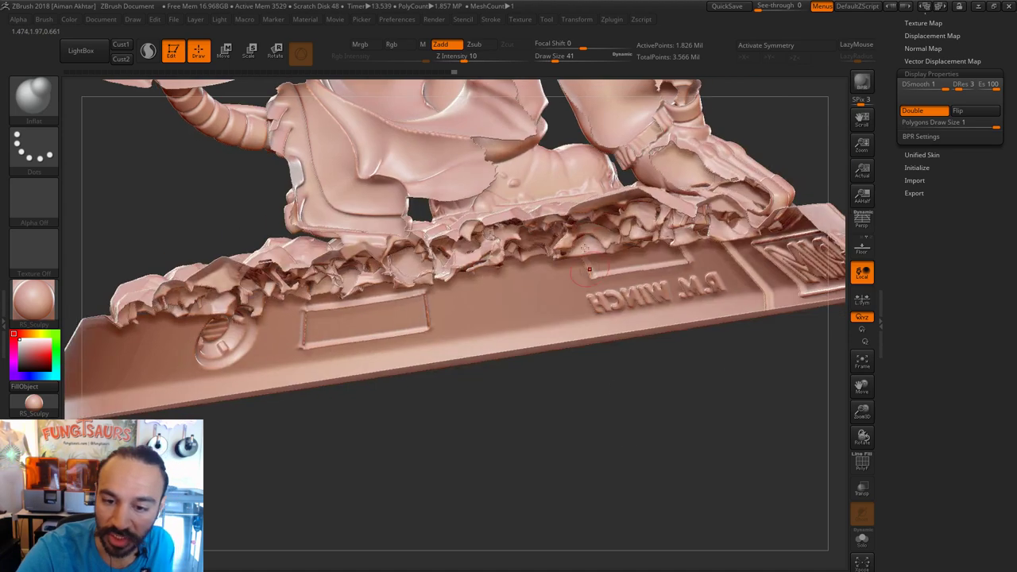
pyautogui.moveTo(606, 420); pyautogui.dragTo(540, 275, button='right')
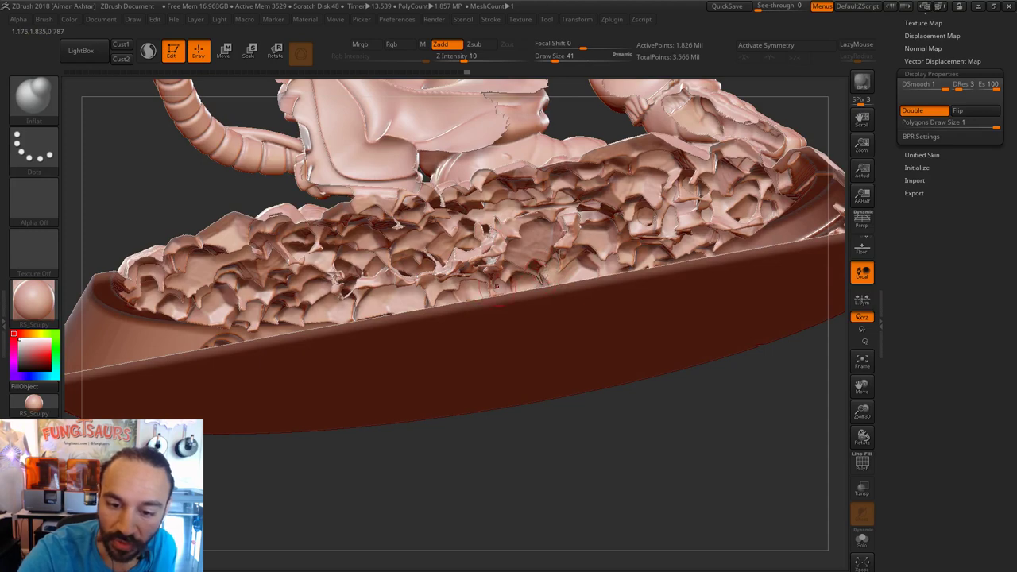
pyautogui.moveTo(514, 341); pyautogui.dragTo(608, 240, button='right')
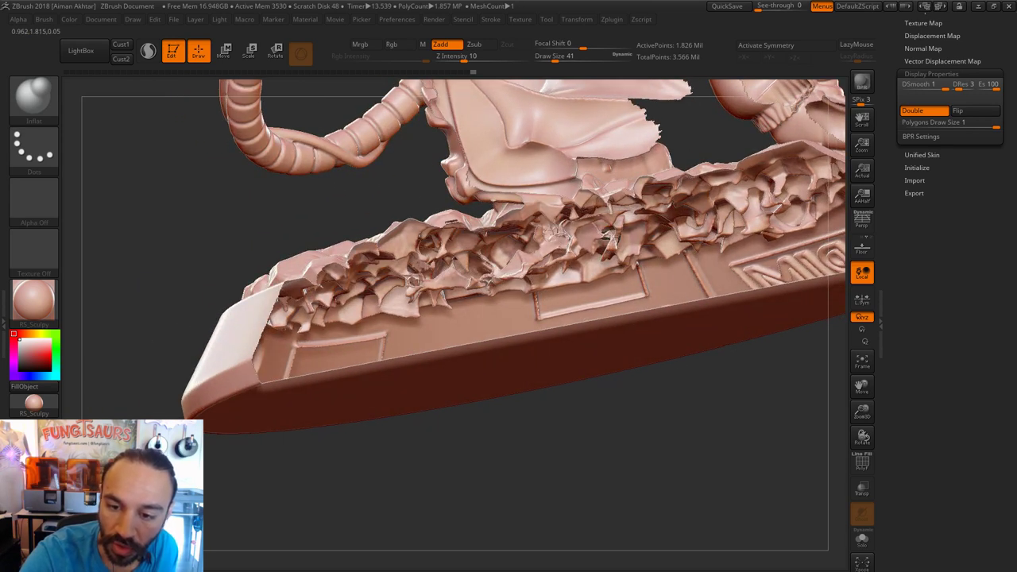
pyautogui.moveTo(693, 401); pyautogui.dragTo(668, 354)
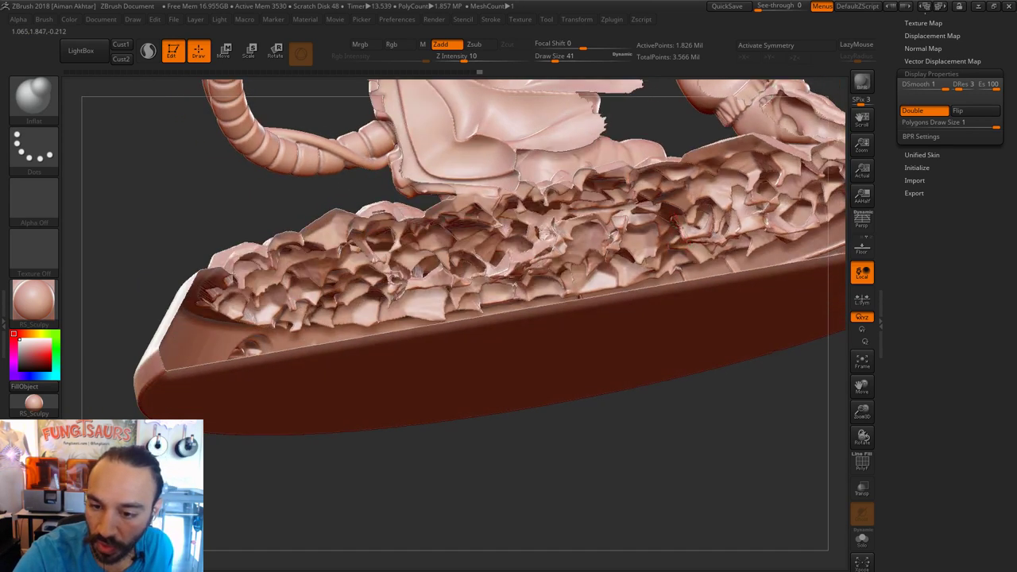
pyautogui.moveTo(724, 437); pyautogui.dragTo(680, 254, button='right')
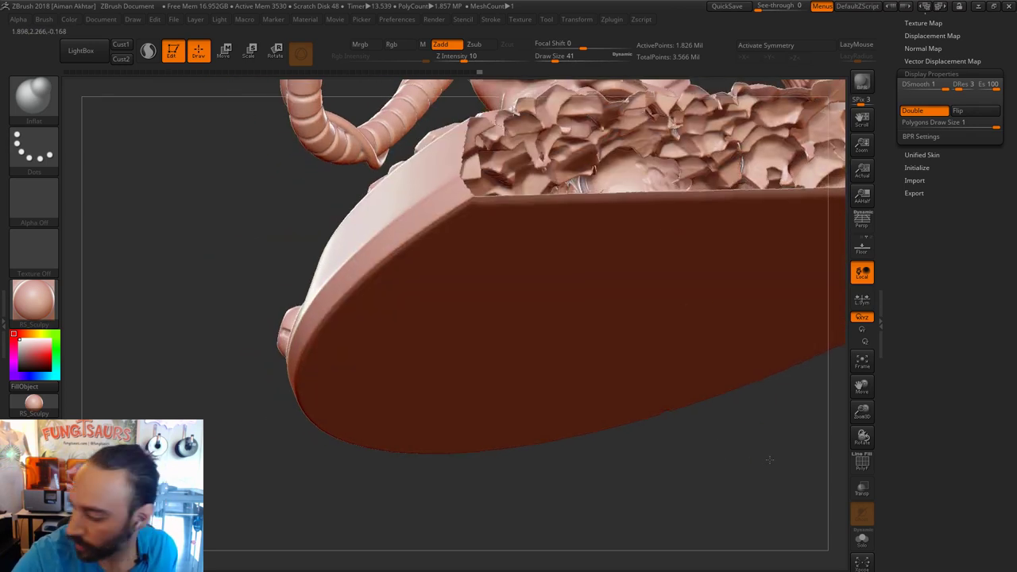
pyautogui.moveTo(765, 366); pyautogui.dragTo(730, 213, button='right')
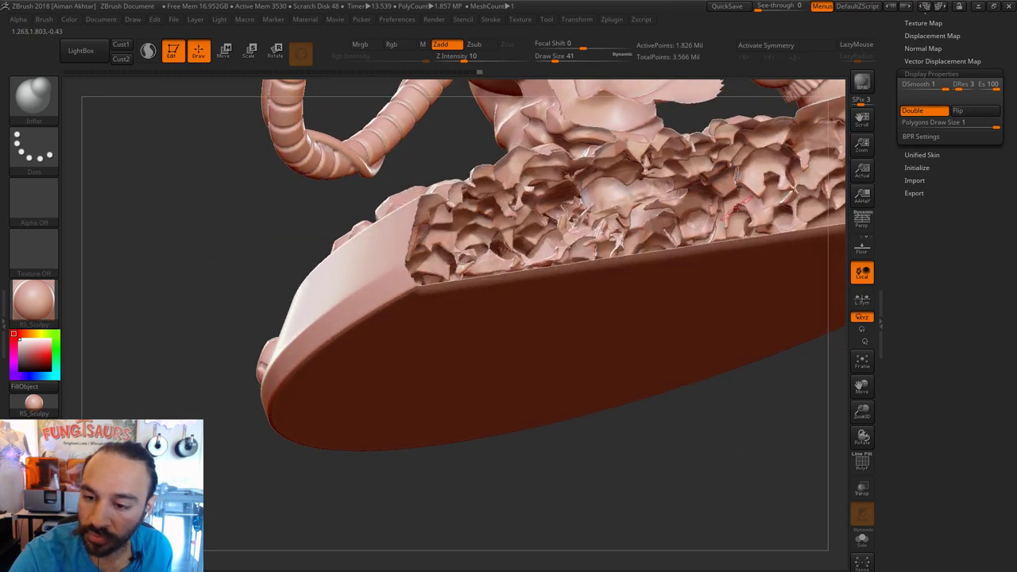
pyautogui.moveTo(770, 363); pyautogui.dragTo(647, 219, button='right')
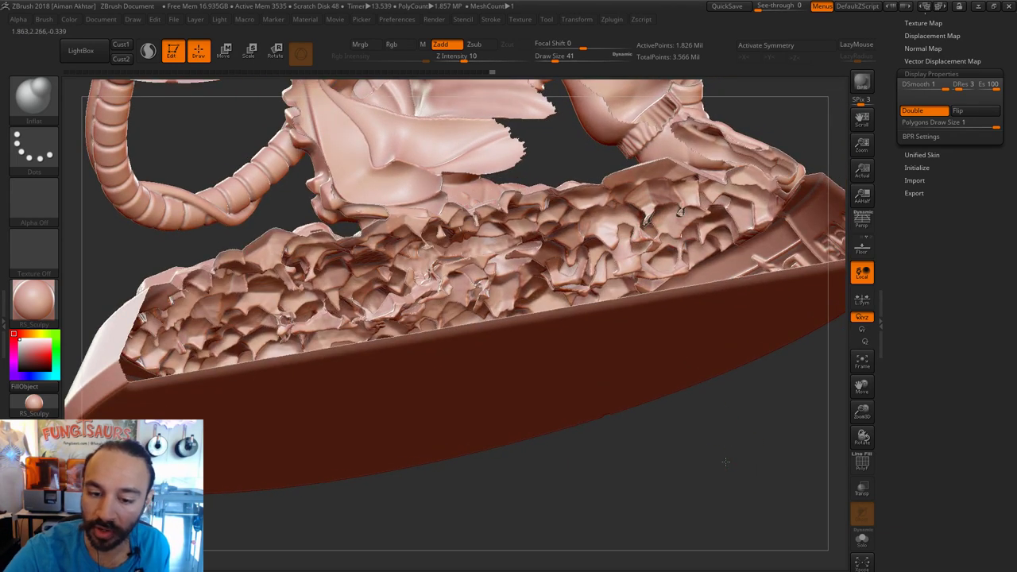
# Unhide the whole figurine and update its DynaMesh.
pyautogui.moveTo(729, 440)
pyautogui.keyDown('ctrl'); pyautogui.mouseDown(button='right')
pyautogui.moveTo(717, 454)
pyautogui.moveTo(724, 431)
pyautogui.mouseUp(button='right'); pyautogui.keyUp('ctrl')
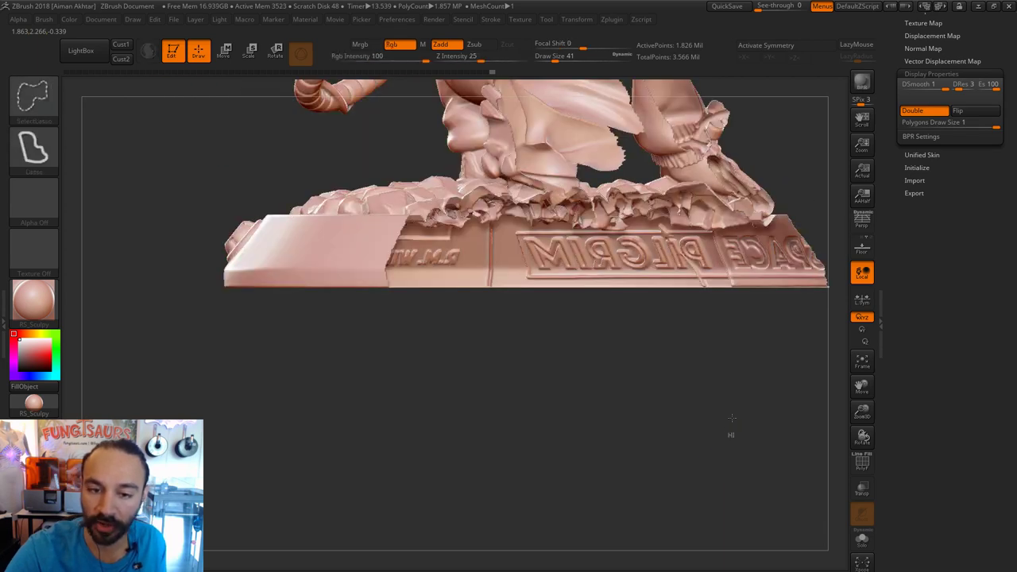
pyautogui.keyDown('ctrl'); pyautogui.keyDown('shift'); pyautogui.click(732, 417); pyautogui.keyUp('shift'); pyautogui.keyUp('ctrl')
pyautogui.moveTo(636, 381)
pyautogui.keyDown('ctrl'); pyautogui.mouseDown()
pyautogui.moveTo(637, 442)
pyautogui.moveTo(658, 450)
pyautogui.mouseUp(); pyautogui.keyUp('ctrl')
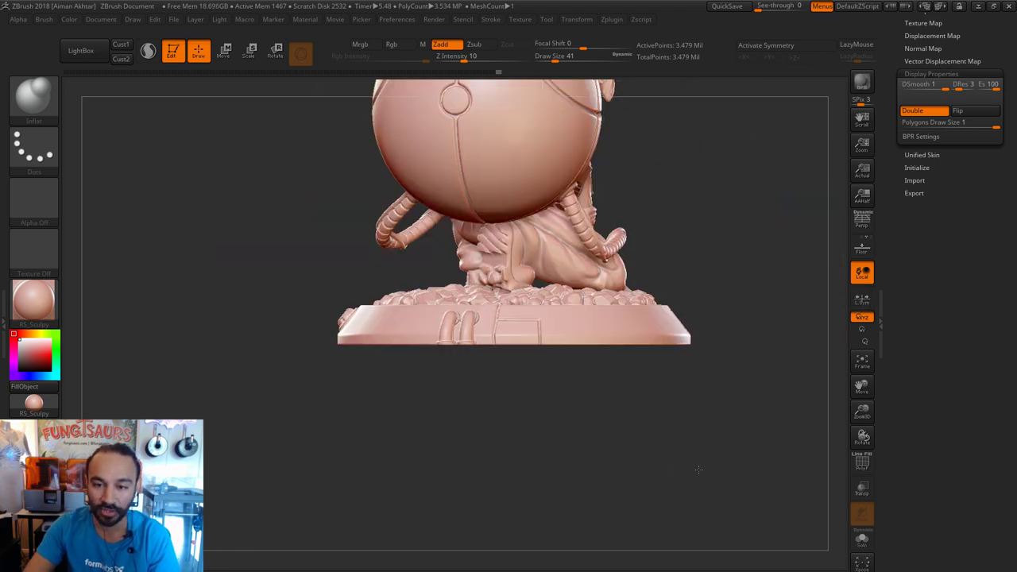
# Isolate one half of the figurine to examine the rocks inside the base, and show the full mesh again.
pyautogui.moveTo(639, 472)
pyautogui.mouseDown()
pyautogui.moveTo(627, 465)
pyautogui.moveTo(734, 540)
pyautogui.moveTo(707, 541)
pyautogui.mouseUp()
pyautogui.moveTo(631, 231)
pyautogui.mouseDown()
pyautogui.moveTo(661, 256)
pyautogui.moveTo(674, 231)
pyautogui.moveTo(677, 300)
pyautogui.mouseUp()
pyautogui.moveTo(546, 133)
pyautogui.keyDown('ctrl'); pyautogui.keyDown('shift'); pyautogui.mouseDown()
pyautogui.moveTo(572, 236)
pyautogui.moveTo(556, 486)
pyautogui.moveTo(321, 143)
pyautogui.moveTo(333, 136)
pyautogui.mouseUp(); pyautogui.keyUp('shift'); pyautogui.keyUp('ctrl')
pyautogui.moveTo(708, 301); pyautogui.dragTo(726, 133)
pyautogui.keyDown('alt'); pyautogui.moveTo(683, 315); pyautogui.dragTo(467, 296); pyautogui.keyUp('alt')
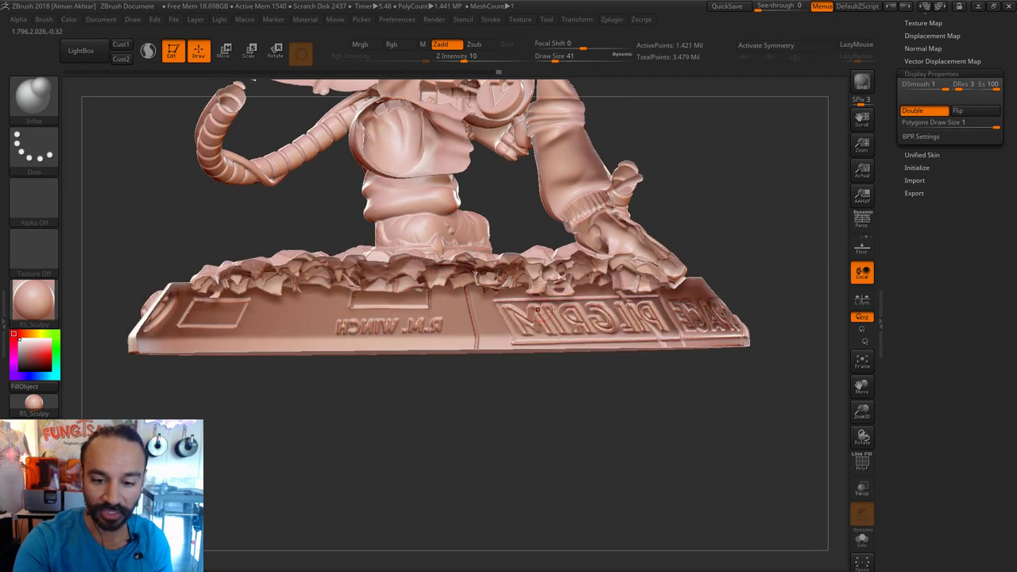
pyautogui.moveTo(400, 443); pyautogui.dragTo(553, 325)
pyautogui.moveTo(750, 261); pyautogui.dragTo(733, 284)
pyautogui.keyDown('ctrl'); pyautogui.keyDown('shift'); pyautogui.click(765, 271); pyautogui.keyUp('shift'); pyautogui.keyUp('ctrl')
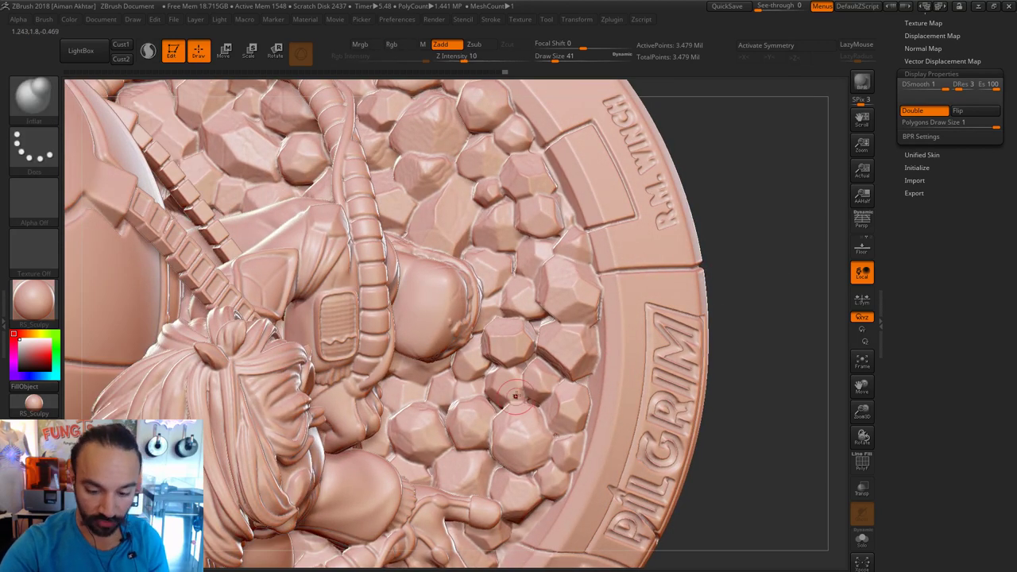
# Enlarge the Inflat brush to draw size 128 and touch up the outer rocks beside the base's lettered rim.
pyautogui.press('s')
pyautogui.moveTo(501, 404); pyautogui.dragTo(505, 404)
pyautogui.press('s')
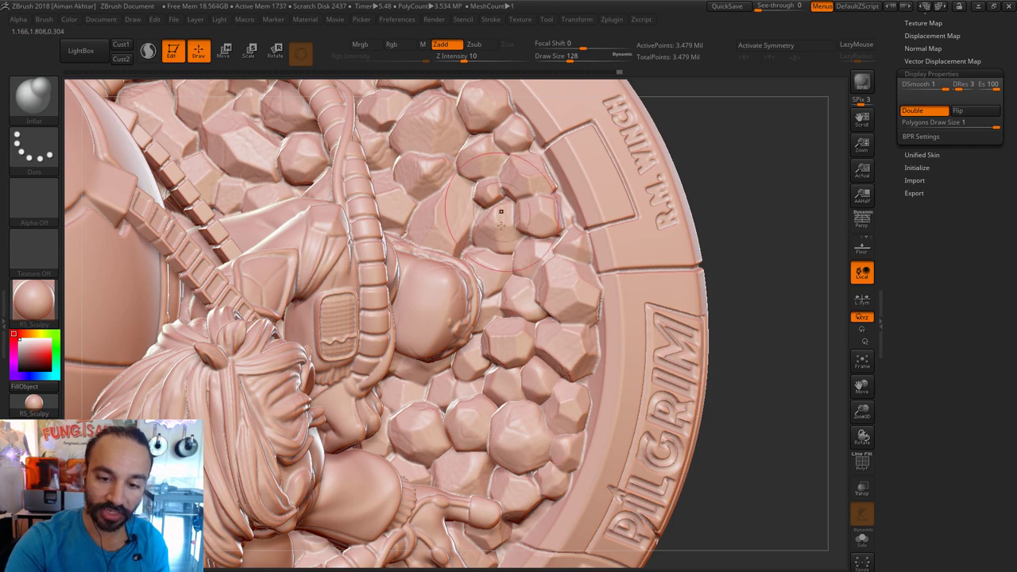
pyautogui.keyDown('alt'); pyautogui.moveTo(771, 257); pyautogui.dragTo(814, 390); pyautogui.keyUp('alt')
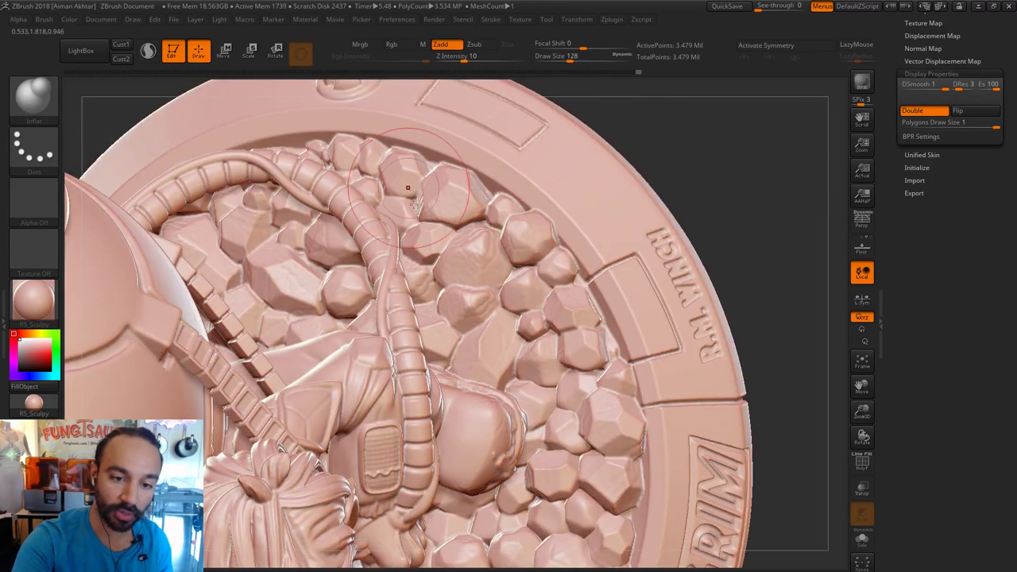
# Reduce the brush to draw size 101 and touch up the rocks around the hose and between the foot and the rim.
pyautogui.press('s')
pyautogui.moveTo(320, 268)
pyautogui.mouseDown()
pyautogui.moveTo(323, 305)
pyautogui.moveTo(324, 260)
pyautogui.mouseUp()
pyautogui.moveTo(318, 267)
pyautogui.mouseDown()
pyautogui.moveTo(330, 302)
pyautogui.moveTo(359, 319)
pyautogui.mouseUp()
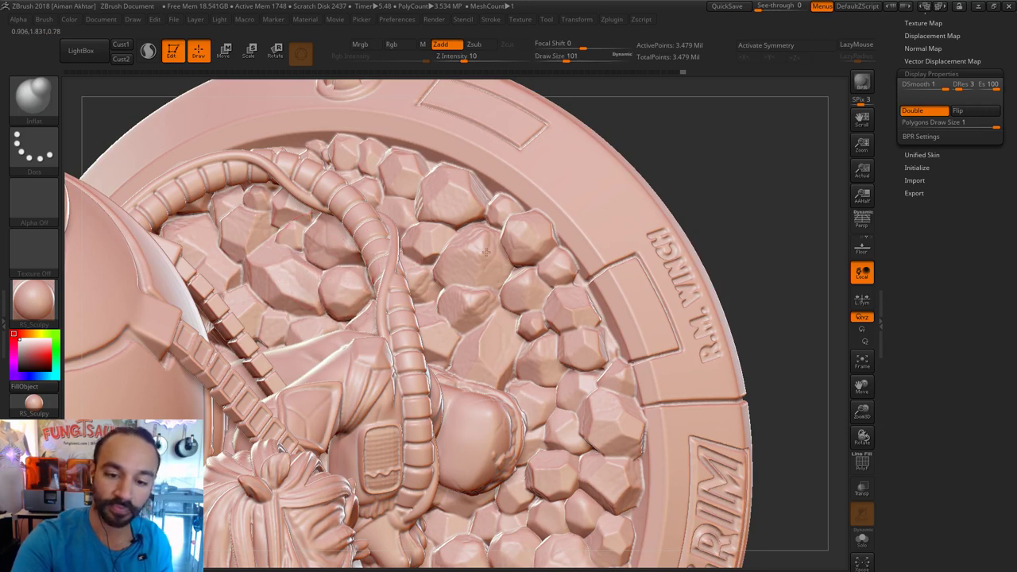
pyautogui.moveTo(480, 224)
pyautogui.mouseDown()
pyautogui.moveTo(494, 227)
pyautogui.moveTo(478, 229)
pyautogui.mouseUp()
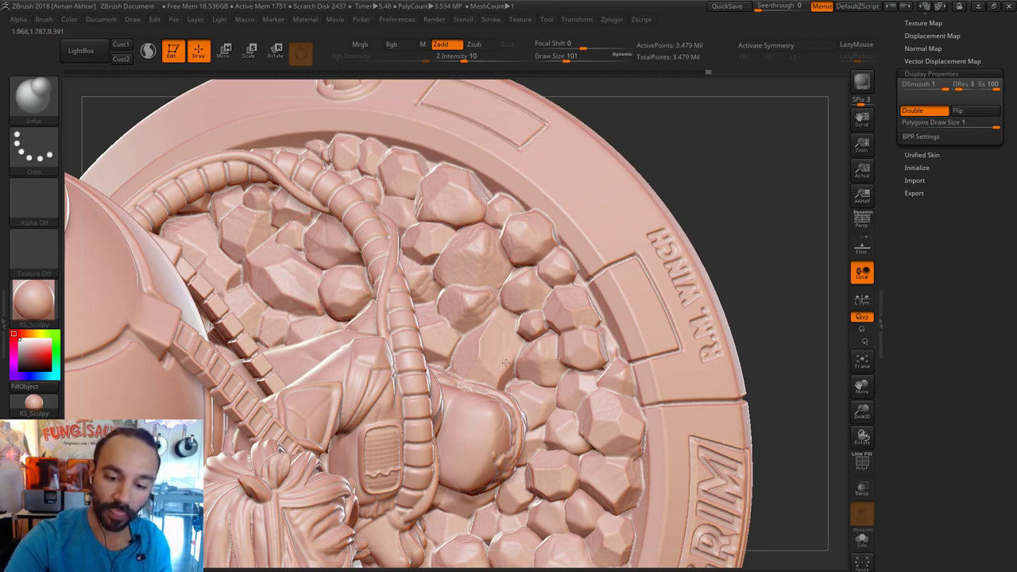
pyautogui.moveTo(552, 336)
pyautogui.mouseDown()
pyautogui.moveTo(546, 315)
pyautogui.moveTo(563, 351)
pyautogui.mouseUp()
pyautogui.moveTo(570, 331); pyautogui.dragTo(592, 327)
pyautogui.moveTo(597, 369); pyautogui.dragTo(596, 380)
pyautogui.moveTo(750, 229); pyautogui.dragTo(478, 359)
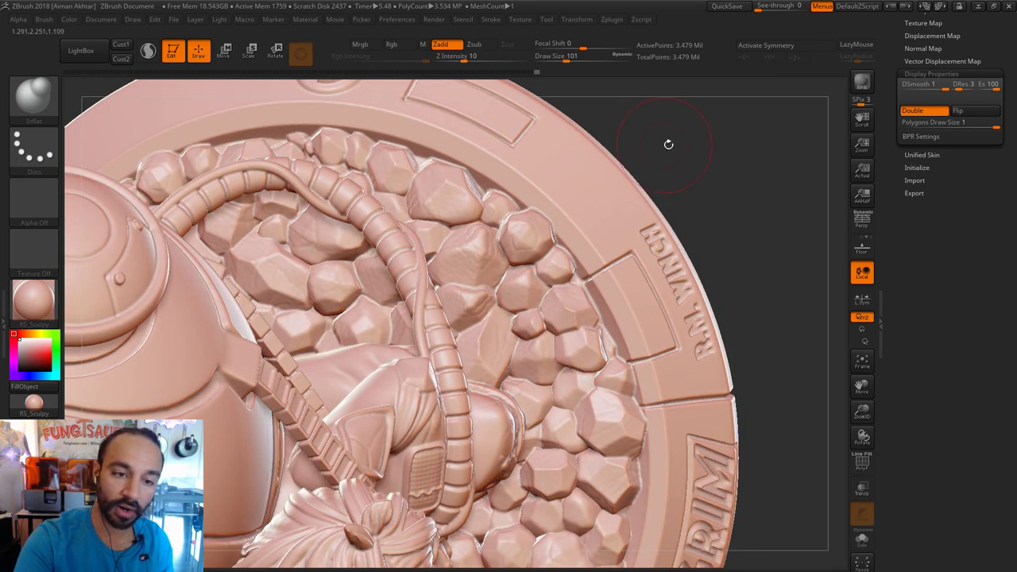
# Undo the last four changes to the rocks and redo one of them.
pyautogui.hotkey('ctrl', 'z')
pyautogui.hotkey('ctrl', 'z')
pyautogui.hotkey('ctrl', 'z')
pyautogui.hotkey('ctrl', 'z')
pyautogui.hotkey('ctrl', 'shift', 'z')
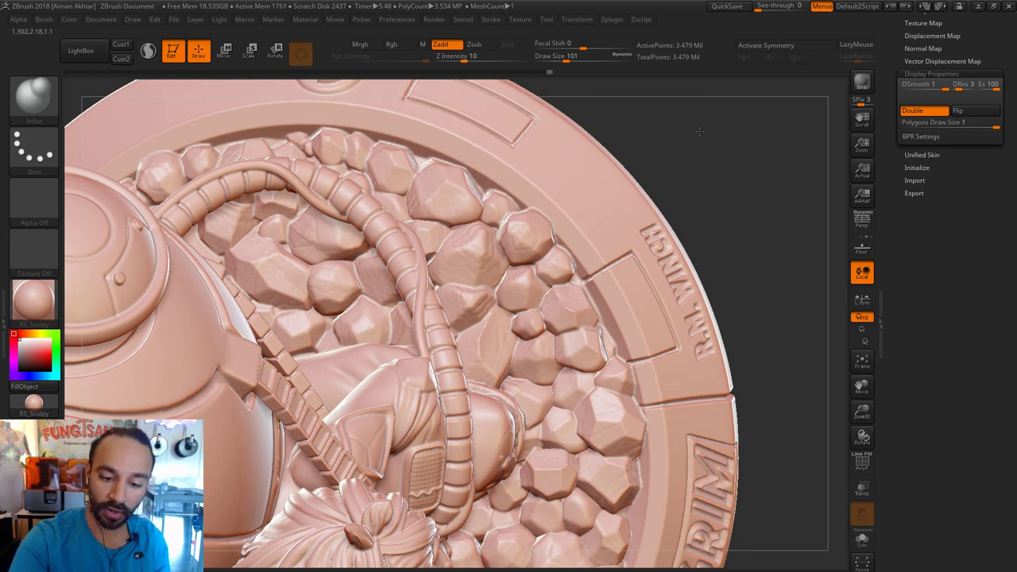
# Touch up the rocks beside the kneeling leg and beneath the spherical backpack at draw sizes 101 and 80.
pyautogui.moveTo(766, 157)
pyautogui.mouseDown()
pyautogui.moveTo(699, 119)
pyautogui.moveTo(726, 368)
pyautogui.moveTo(737, 266)
pyautogui.moveTo(720, 378)
pyautogui.mouseUp()
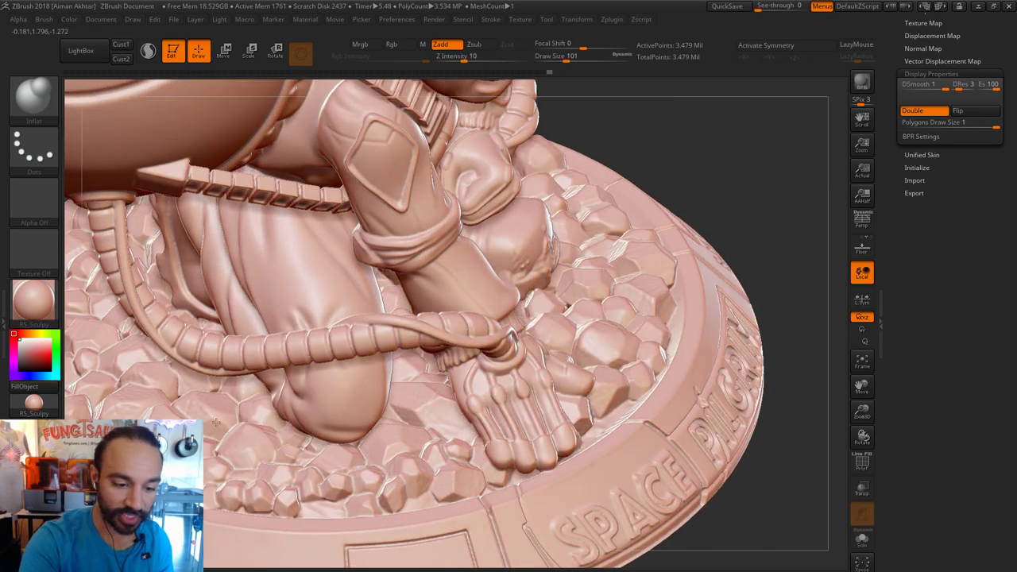
pyautogui.keyDown('alt'); pyautogui.moveTo(654, 172); pyautogui.dragTo(866, 168); pyautogui.keyUp('alt')
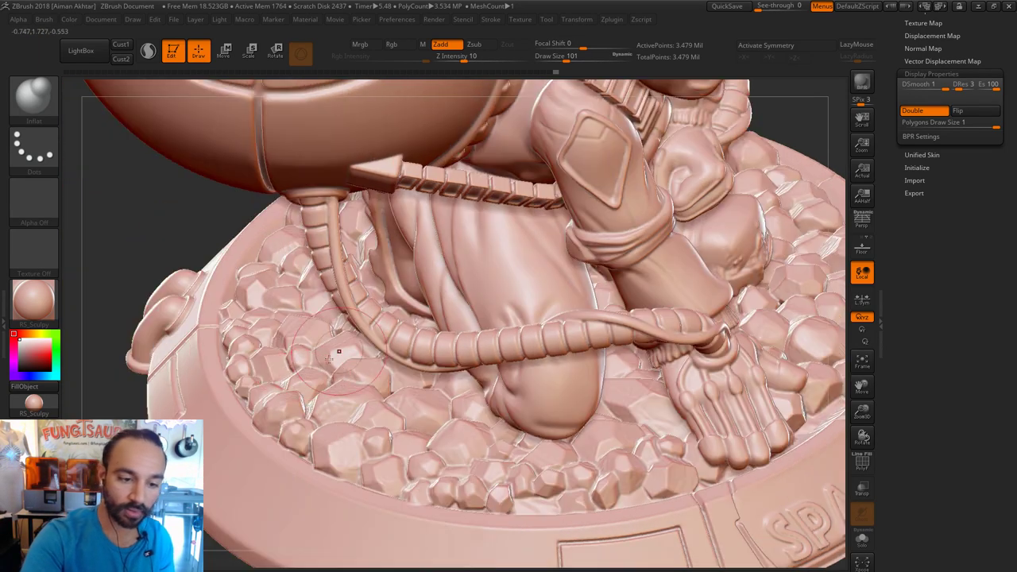
pyautogui.moveTo(154, 194); pyautogui.dragTo(225, 245)
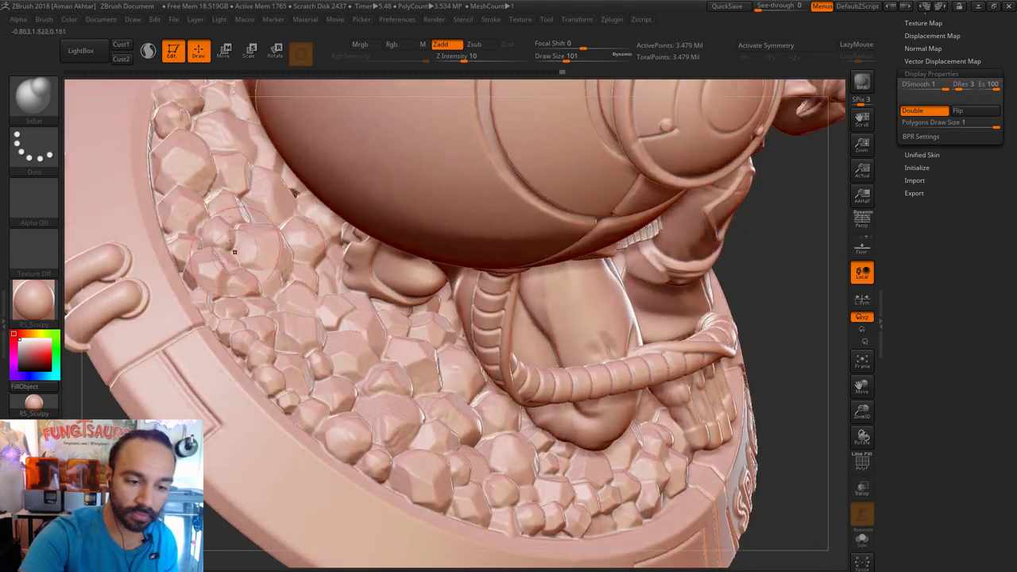
pyautogui.press('s')
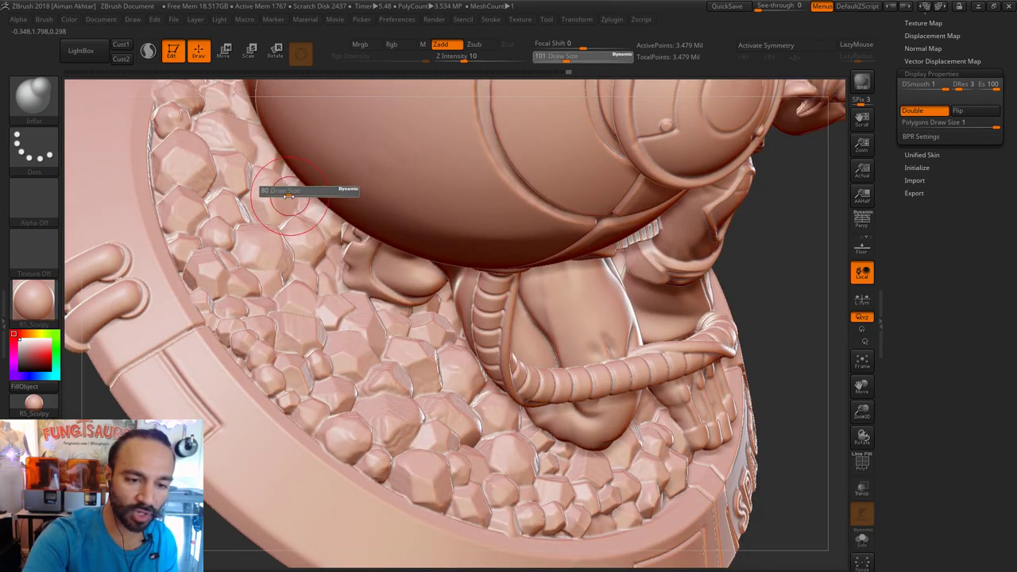
pyautogui.moveTo(294, 191); pyautogui.dragTo(290, 190)
pyautogui.moveTo(208, 167); pyautogui.dragTo(194, 143)
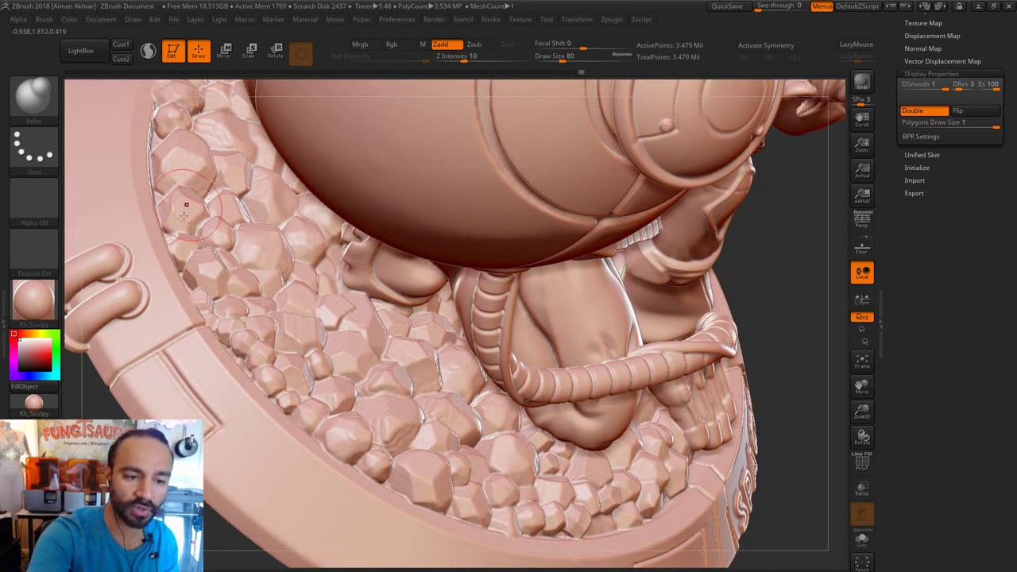
pyautogui.moveTo(798, 296)
pyautogui.mouseDown()
pyautogui.moveTo(628, 379)
pyautogui.moveTo(465, 393)
pyautogui.mouseUp()
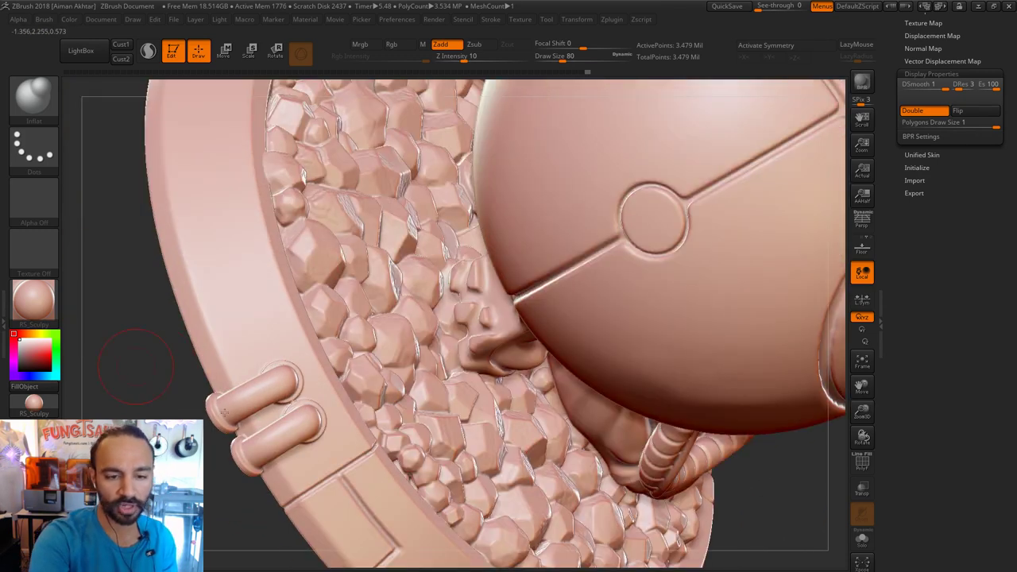
pyautogui.moveTo(224, 413); pyautogui.dragTo(294, 428)
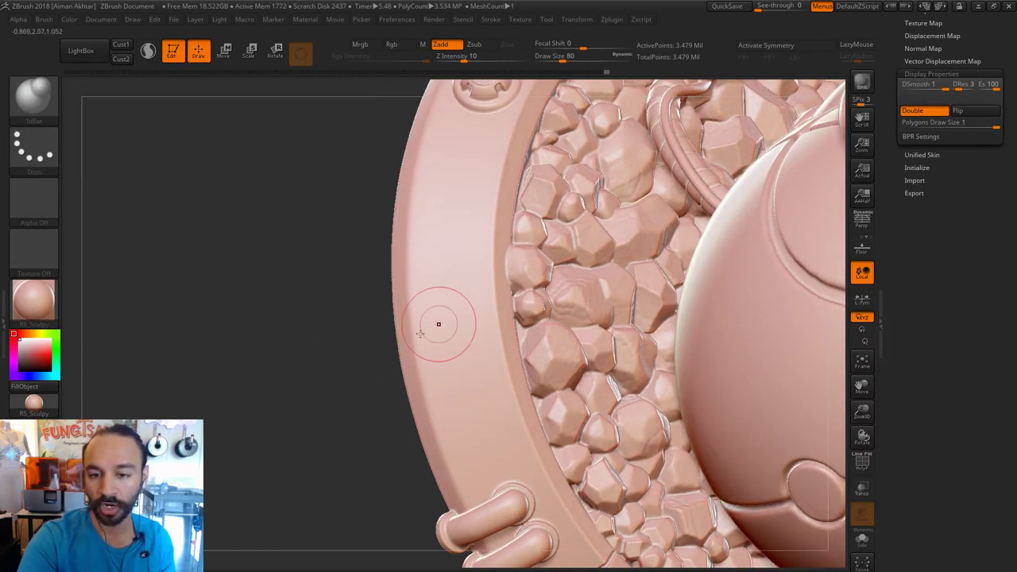
pyautogui.moveTo(256, 360); pyautogui.dragTo(371, 382)
pyautogui.moveTo(334, 326); pyautogui.dragTo(347, 310)
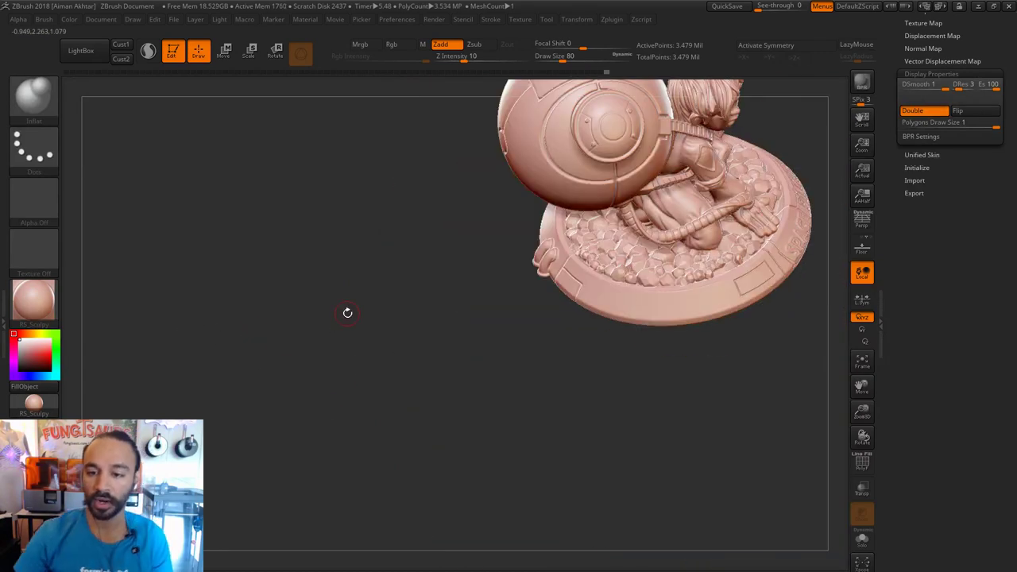
# Update the DynaMesh again after the outer rock touch-ups and bring the whole figurine into view.
pyautogui.moveTo(609, 370)
pyautogui.mouseDown()
pyautogui.moveTo(612, 356)
pyautogui.moveTo(668, 515)
pyautogui.moveTo(681, 436)
pyautogui.moveTo(671, 459)
pyautogui.mouseUp()
pyautogui.press('ctrl')
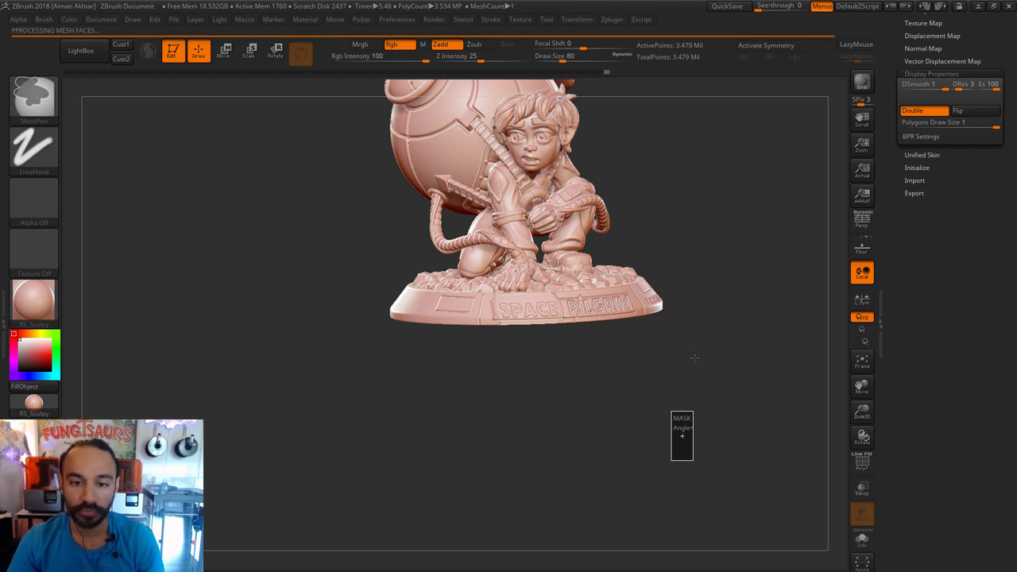
pyautogui.keyDown('alt'); pyautogui.moveTo(663, 374); pyautogui.dragTo(671, 455); pyautogui.keyUp('alt')
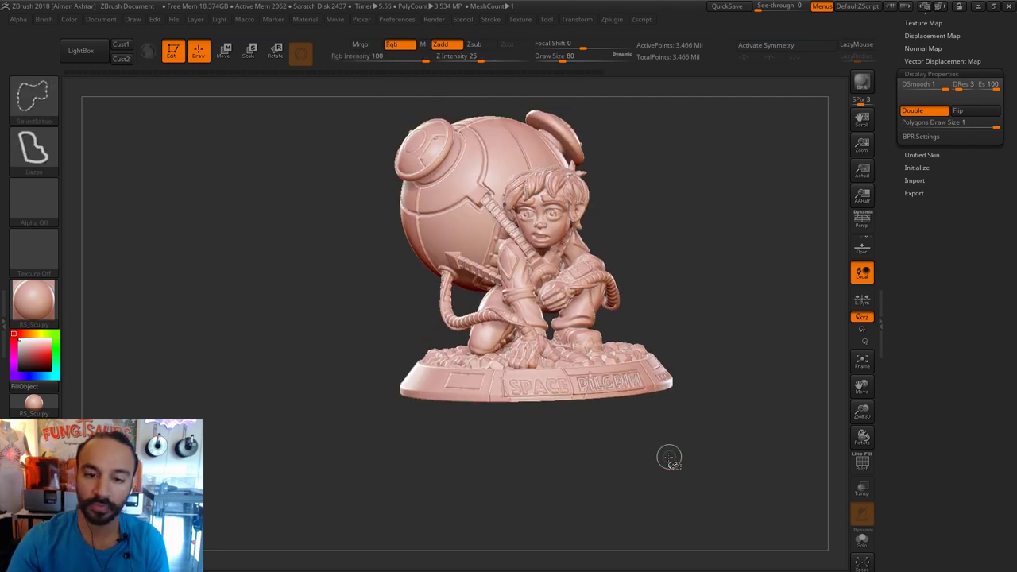
# Hide part of the figurine with a lasso selection and touch up the inside of the rocks using the Inflat brush at draw sizes 74 and 65.
pyautogui.keyDown('alt'); pyautogui.moveTo(666, 235); pyautogui.dragTo(664, 284); pyautogui.keyUp('alt')
pyautogui.moveTo(494, 131)
pyautogui.keyDown('ctrl'); pyautogui.keyDown('shift'); pyautogui.mouseDown()
pyautogui.moveTo(524, 348)
pyautogui.moveTo(277, 192)
pyautogui.moveTo(357, 116)
pyautogui.mouseUp(); pyautogui.keyUp('shift'); pyautogui.keyUp('ctrl')
pyautogui.moveTo(681, 319)
pyautogui.mouseDown()
pyautogui.moveTo(737, 339)
pyautogui.moveTo(783, 340)
pyautogui.moveTo(723, 278)
pyautogui.moveTo(699, 333)
pyautogui.mouseUp()
pyautogui.moveTo(676, 432)
pyautogui.keyDown('alt'); pyautogui.mouseDown()
pyautogui.moveTo(709, 454)
pyautogui.moveTo(574, 413)
pyautogui.moveTo(565, 420)
pyautogui.moveTo(589, 435)
pyautogui.mouseUp(); pyautogui.keyUp('alt')
pyautogui.keyDown('alt'); pyautogui.moveTo(617, 477); pyautogui.dragTo(637, 508); pyautogui.keyUp('alt')
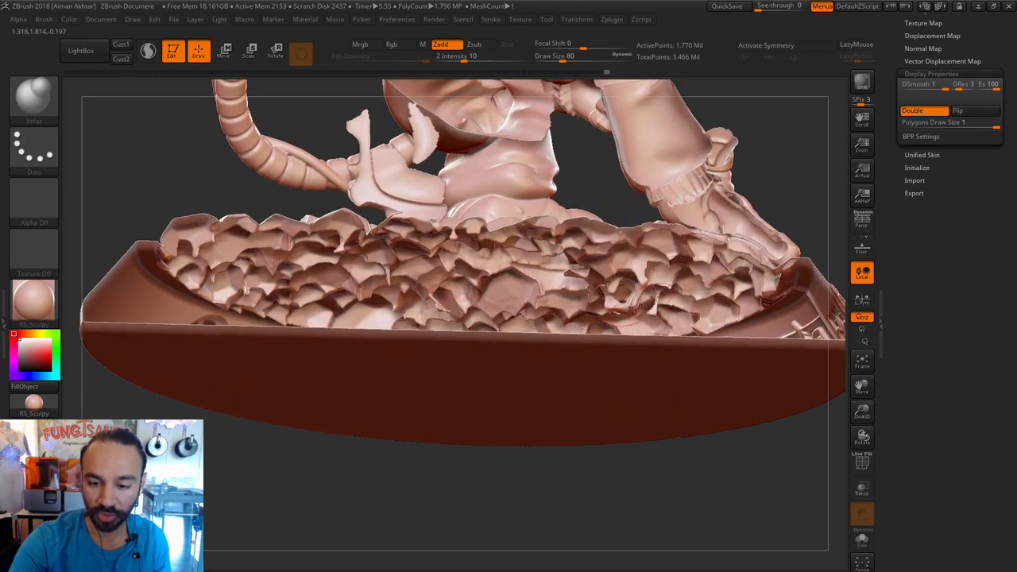
pyautogui.press('s')
pyautogui.press('[')
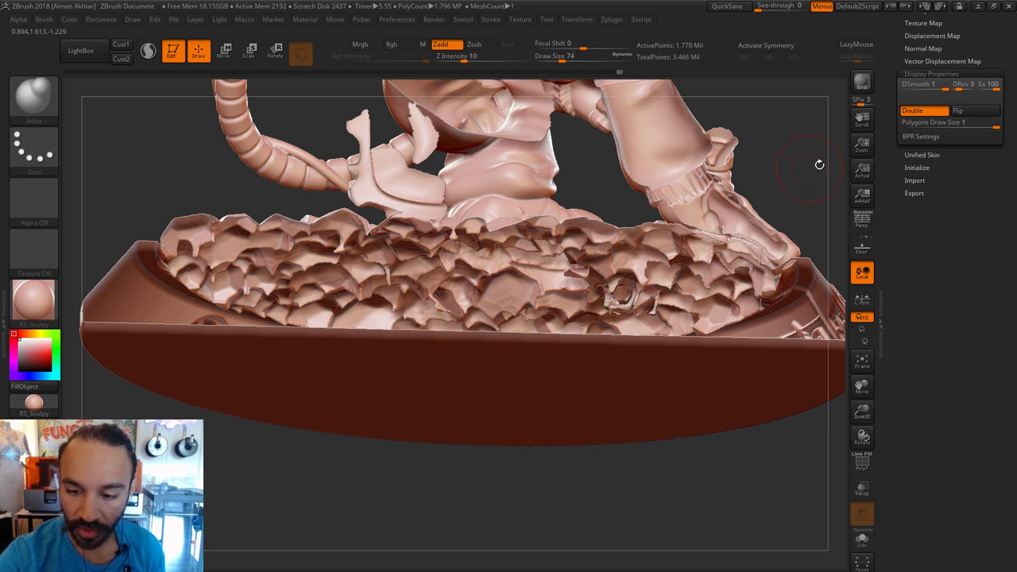
pyautogui.moveTo(819, 164); pyautogui.dragTo(628, 296)
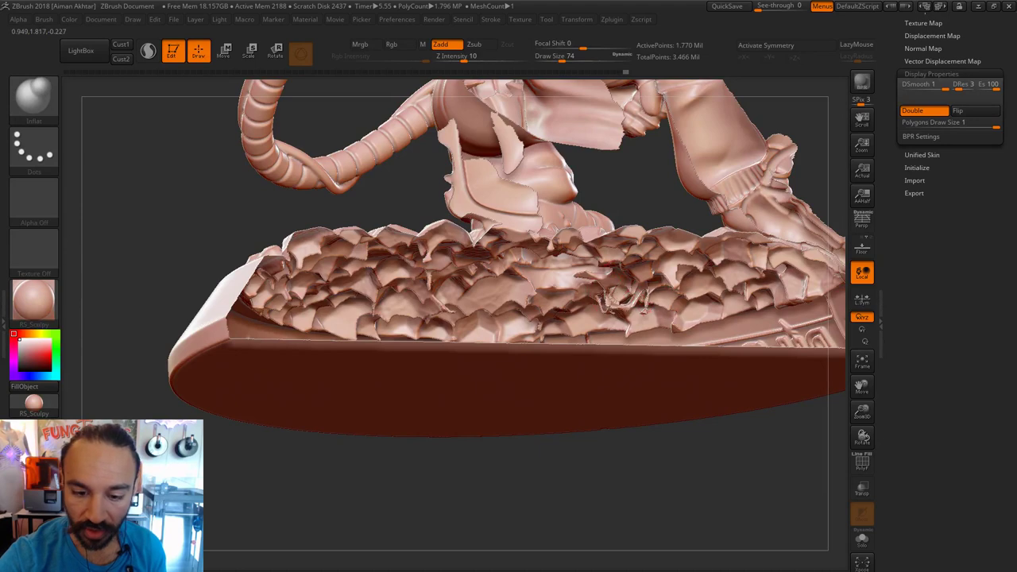
pyautogui.press('[')
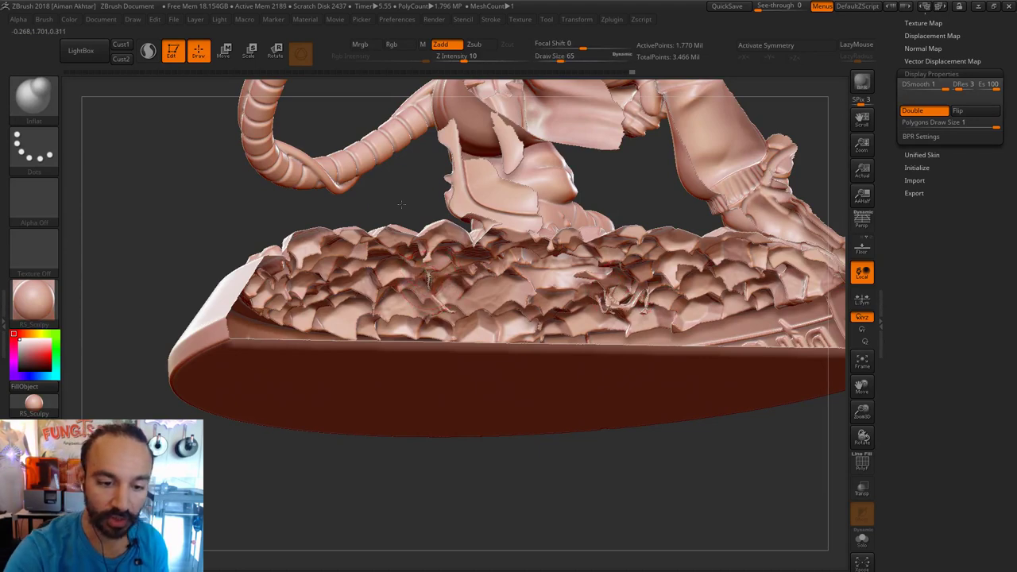
pyautogui.moveTo(401, 204); pyautogui.dragTo(289, 292)
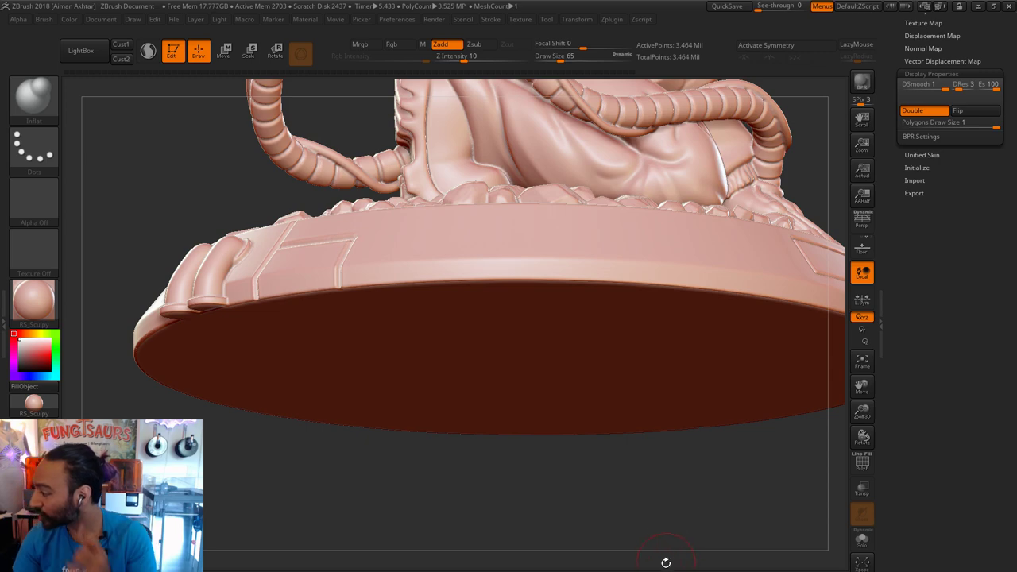
pyautogui.press('b')
pyautogui.press('t')
pyautogui.press('a')
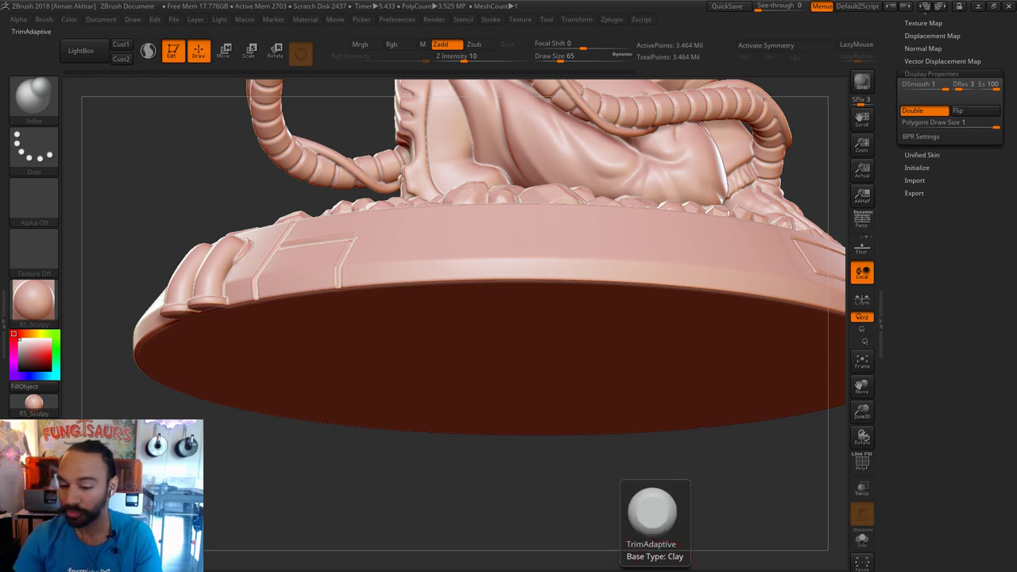
# Hide part of the figurine again and touch up the inner rock surfaces beneath the kneeling leg at draw size 27.
pyautogui.moveTo(662, 520)
pyautogui.keyDown('alt'); pyautogui.mouseDown()
pyautogui.moveTo(704, 436)
pyautogui.moveTo(651, 465)
pyautogui.moveTo(672, 417)
pyautogui.moveTo(790, 522)
pyautogui.moveTo(755, 517)
pyautogui.mouseUp(); pyautogui.keyUp('alt')
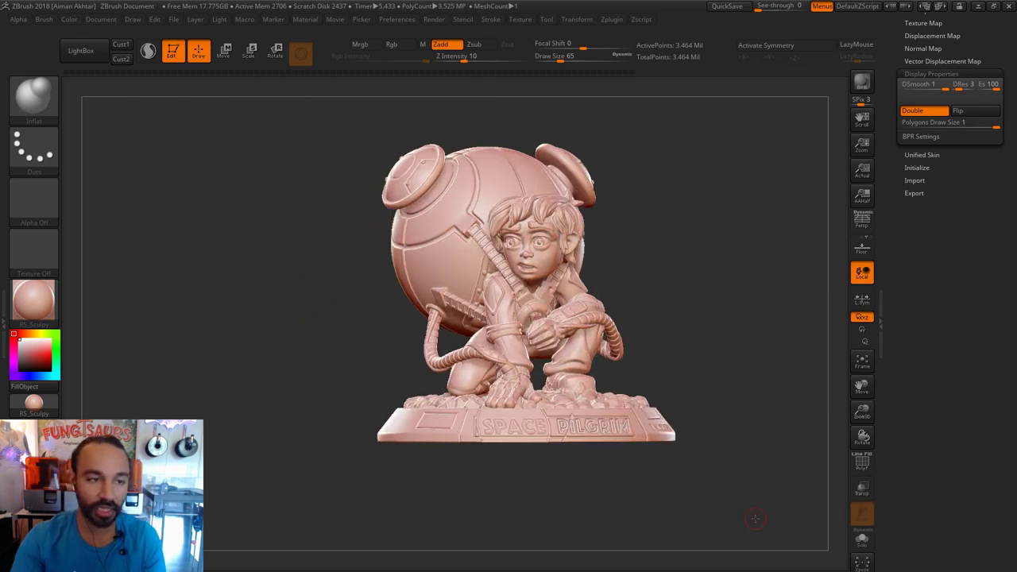
pyautogui.hotkey('ctrl', 'shift')
pyautogui.moveTo(494, 121)
pyautogui.keyDown('ctrl'); pyautogui.keyDown('shift'); pyautogui.mouseDown()
pyautogui.moveTo(513, 294)
pyautogui.moveTo(365, 486)
pyautogui.moveTo(342, 89)
pyautogui.moveTo(492, 120)
pyautogui.mouseUp(); pyautogui.keyUp('shift'); pyautogui.keyUp('ctrl')
pyautogui.moveTo(686, 233)
pyautogui.mouseDown()
pyautogui.moveTo(742, 254)
pyautogui.moveTo(810, 320)
pyautogui.moveTo(754, 271)
pyautogui.moveTo(760, 240)
pyautogui.moveTo(776, 232)
pyautogui.moveTo(767, 282)
pyautogui.moveTo(723, 280)
pyautogui.moveTo(703, 213)
pyautogui.moveTo(733, 281)
pyautogui.moveTo(808, 309)
pyautogui.moveTo(857, 312)
pyautogui.mouseUp()
pyautogui.moveTo(477, 465); pyautogui.dragTo(414, 413)
pyautogui.press('s')
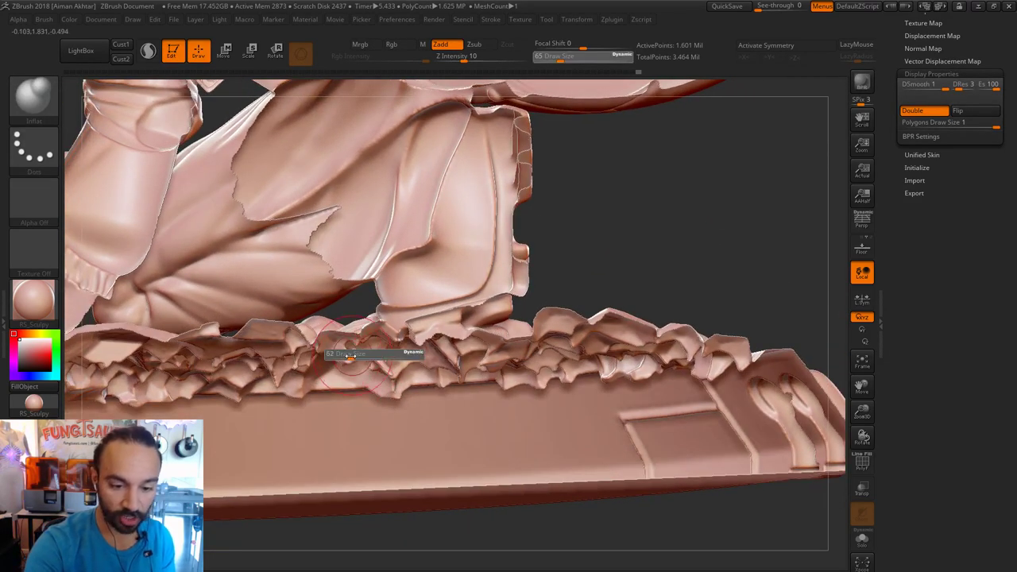
pyautogui.click(343, 357)
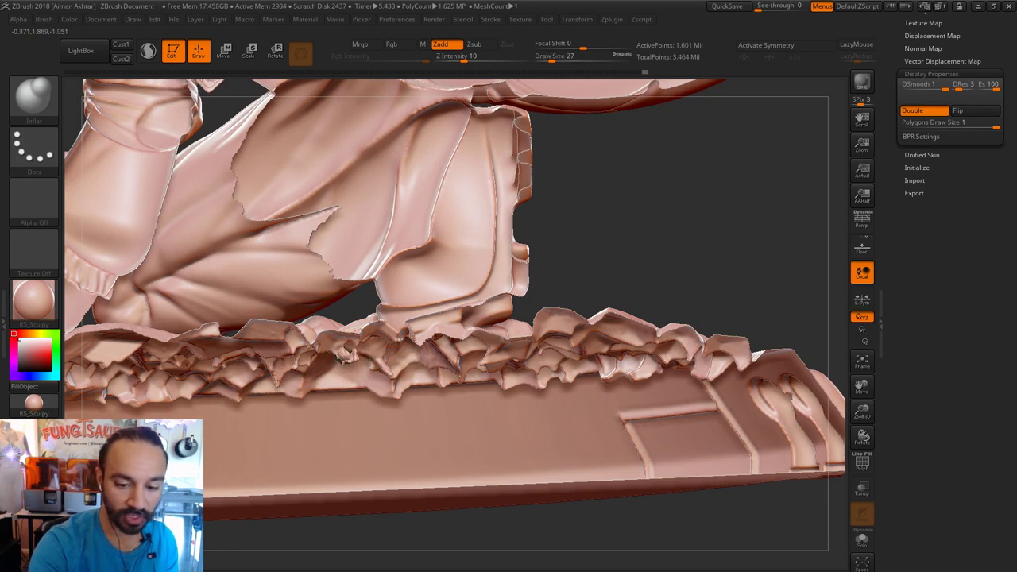
pyautogui.moveTo(664, 279); pyautogui.dragTo(695, 215)
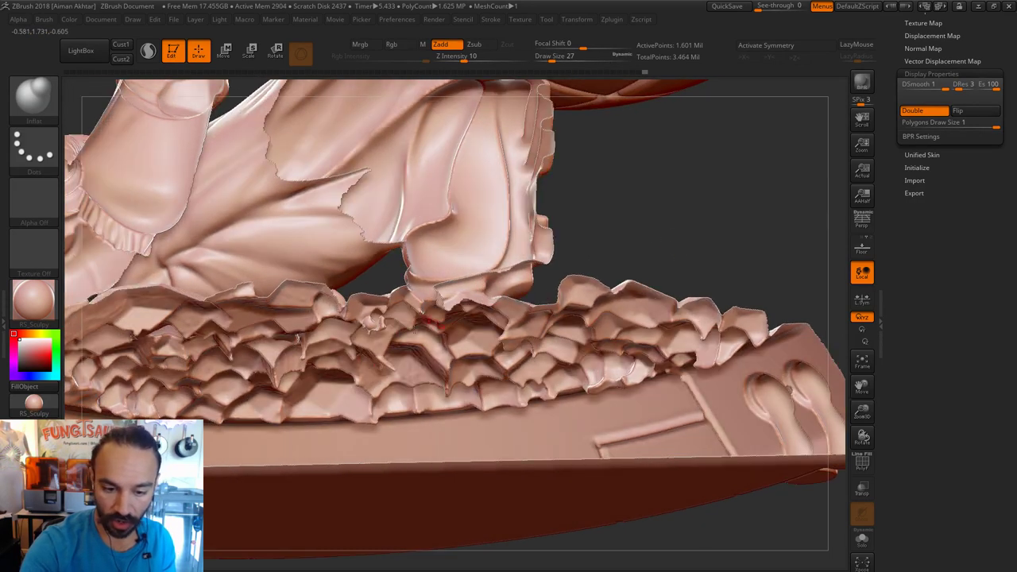
pyautogui.moveTo(610, 195); pyautogui.dragTo(526, 318)
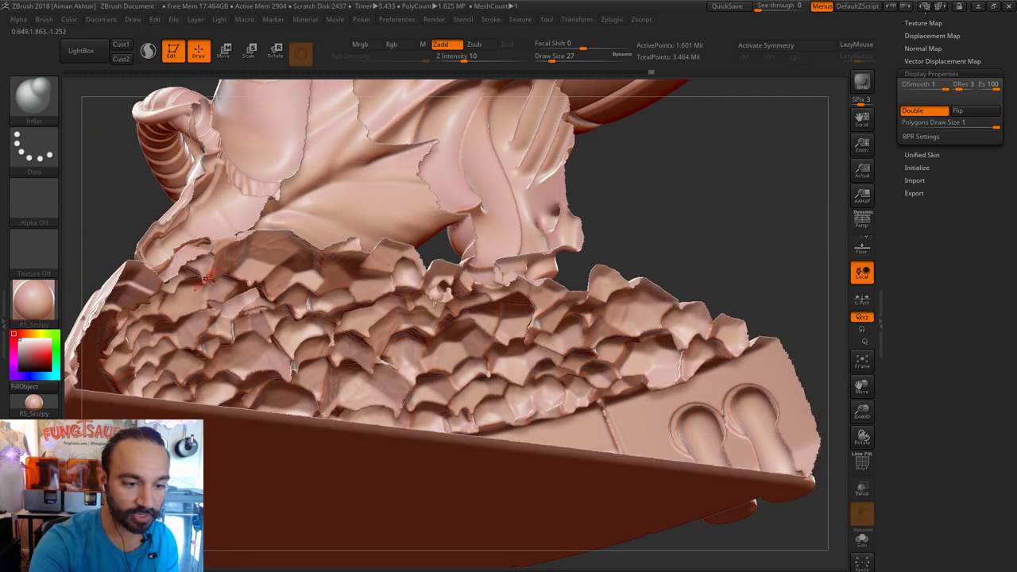
# Show the whole figurine again and update its DynaMesh after the inner rock touch-ups.
pyautogui.moveTo(705, 188)
pyautogui.keyDown('alt'); pyautogui.mouseDown()
pyautogui.moveTo(681, 157)
pyautogui.moveTo(704, 211)
pyautogui.mouseUp(); pyautogui.keyUp('alt')
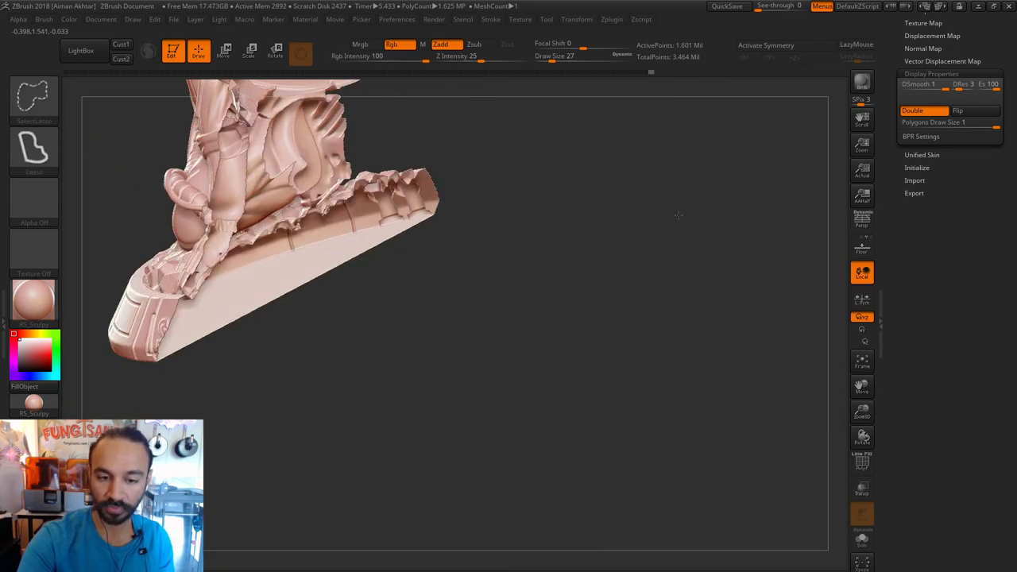
pyautogui.press('ctrl')
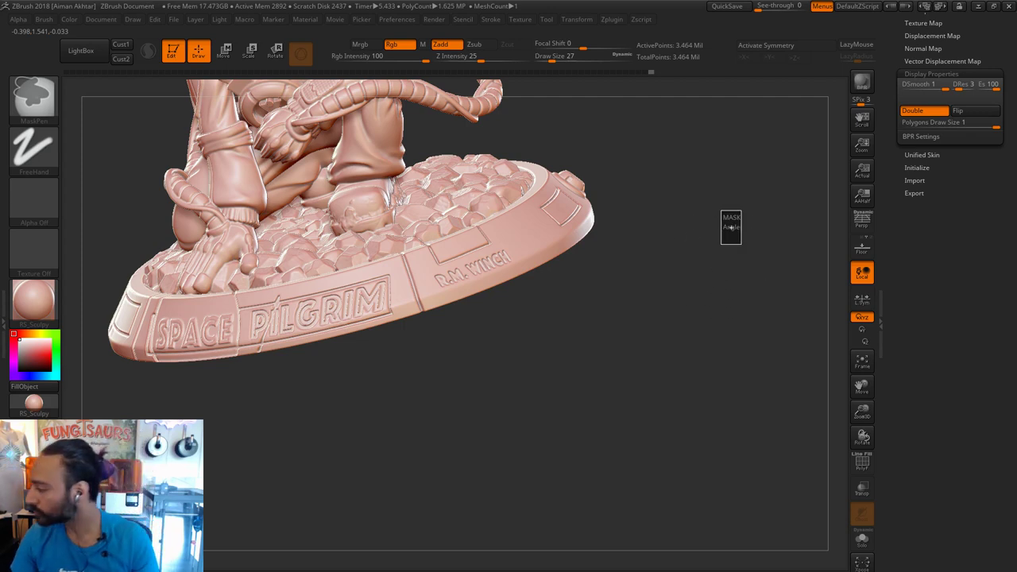
pyautogui.keyDown('ctrl'); pyautogui.click(731, 228); pyautogui.keyUp('ctrl')
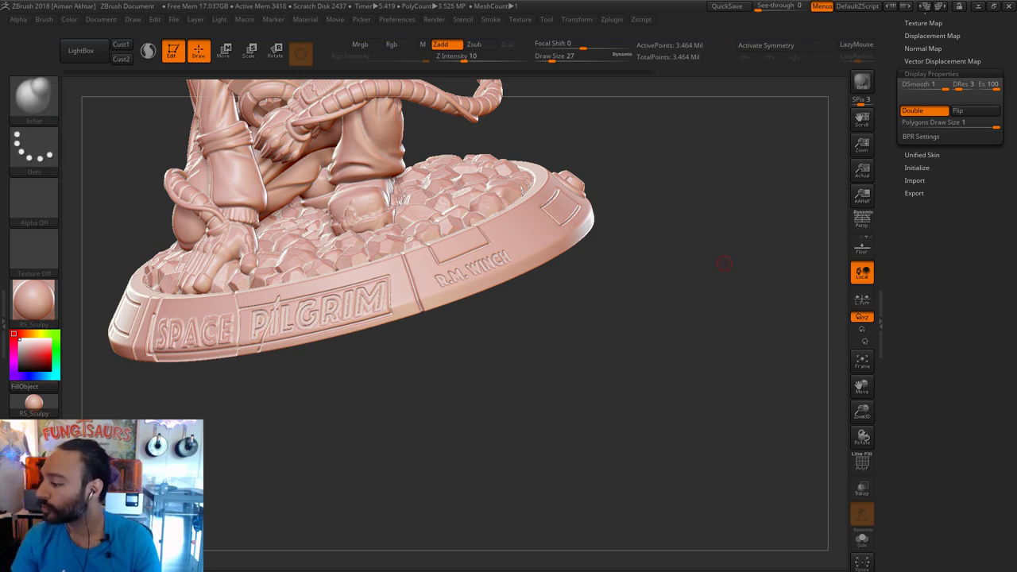
# Switch to Chrome and find the 3D Hubs 3D Printer Guide by searching for "3d hubs printer gu".
pyautogui.moveTo(421, 9); pyautogui.dragTo(656, 4)
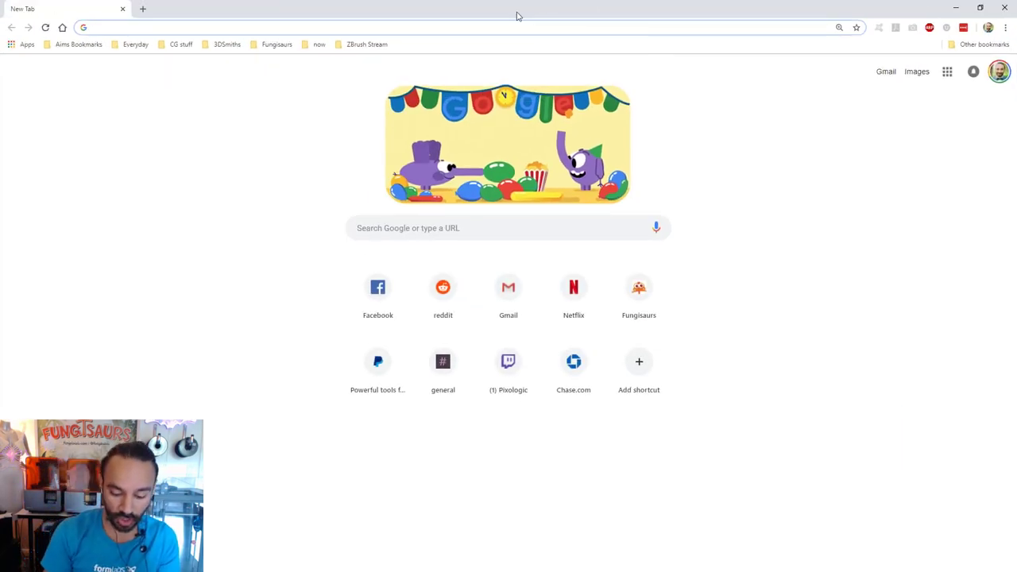
pyautogui.write('3')
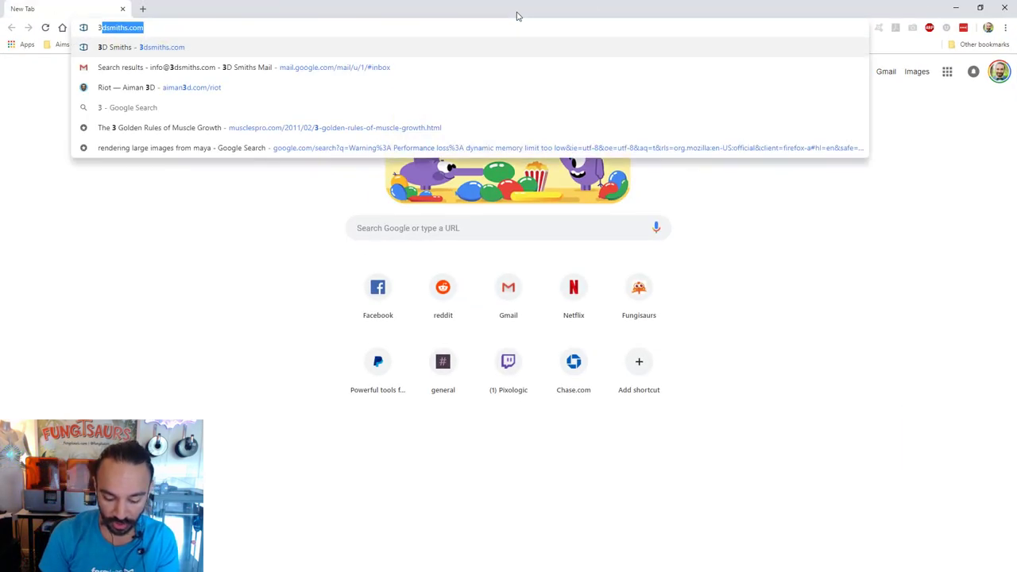
pyautogui.write('d hubs p')
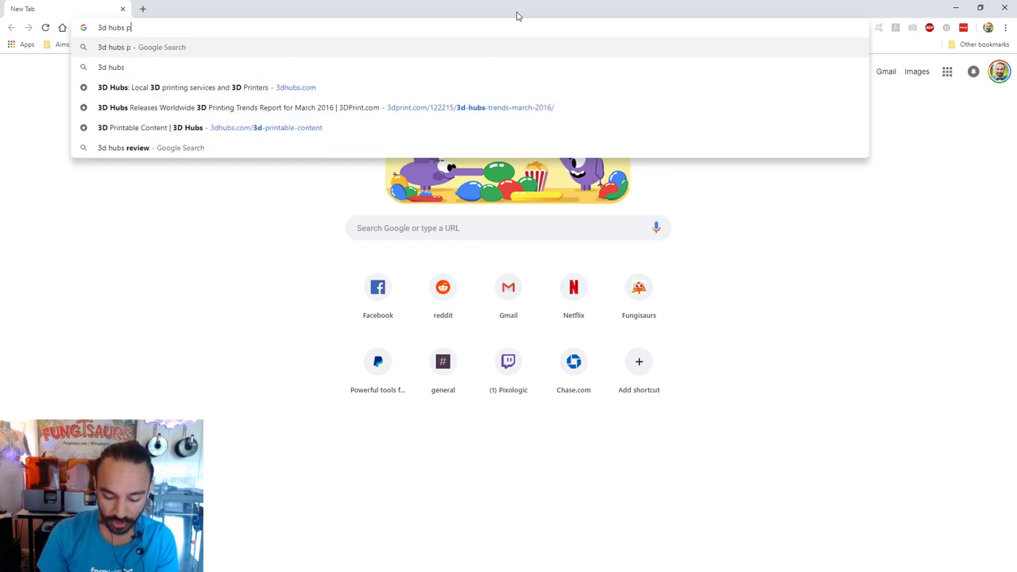
pyautogui.write('rinter gu')
pyautogui.press('Return')
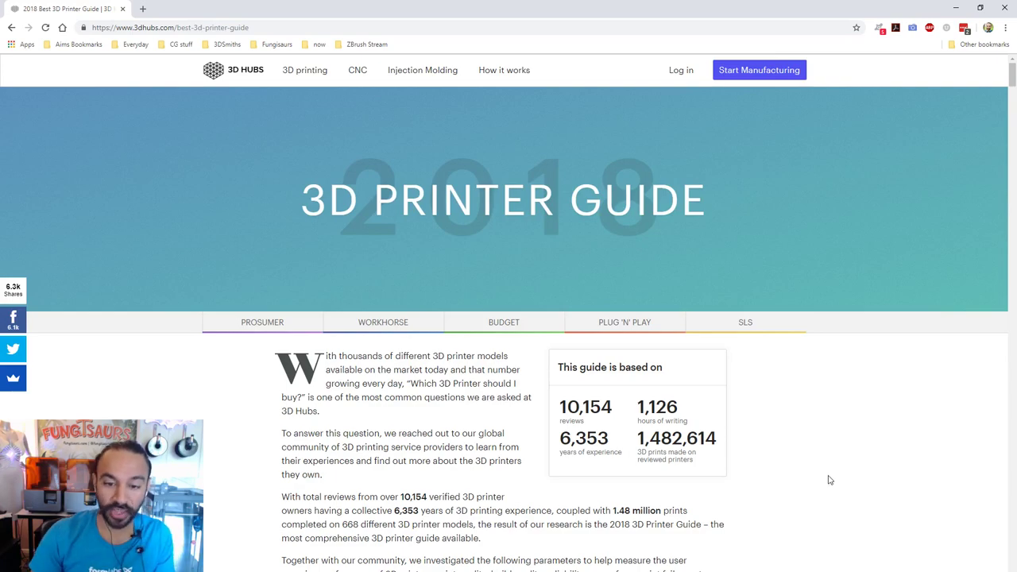
# Look through the guide's introduction and its Budget printers: Rostock MAX, Creality CR-10 and Monoprice MP Select Mini.
pyautogui.scroll(-7, 384, 365)
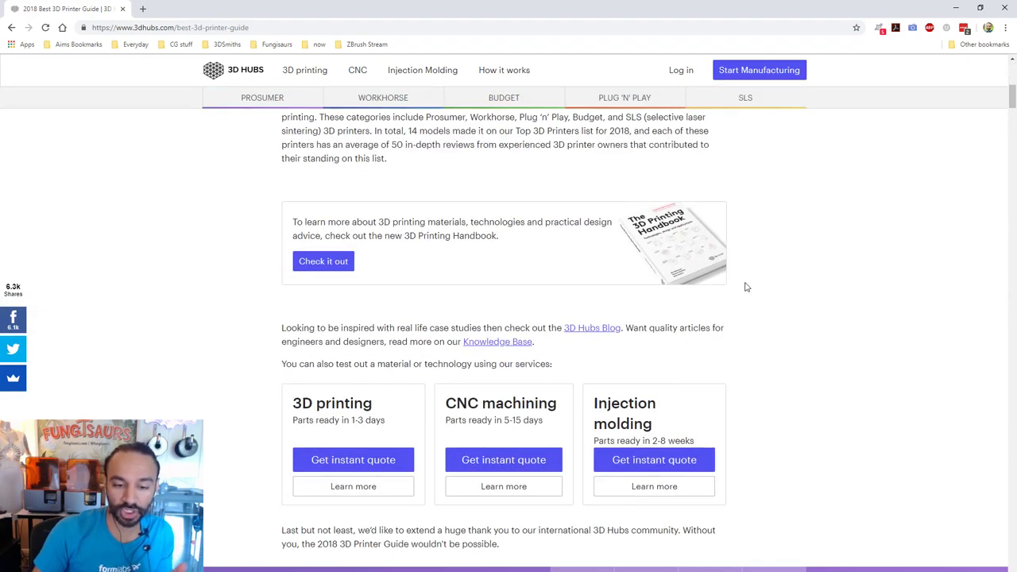
pyautogui.scroll(3, 381, 301)
pyautogui.scroll(3, 381, 300)
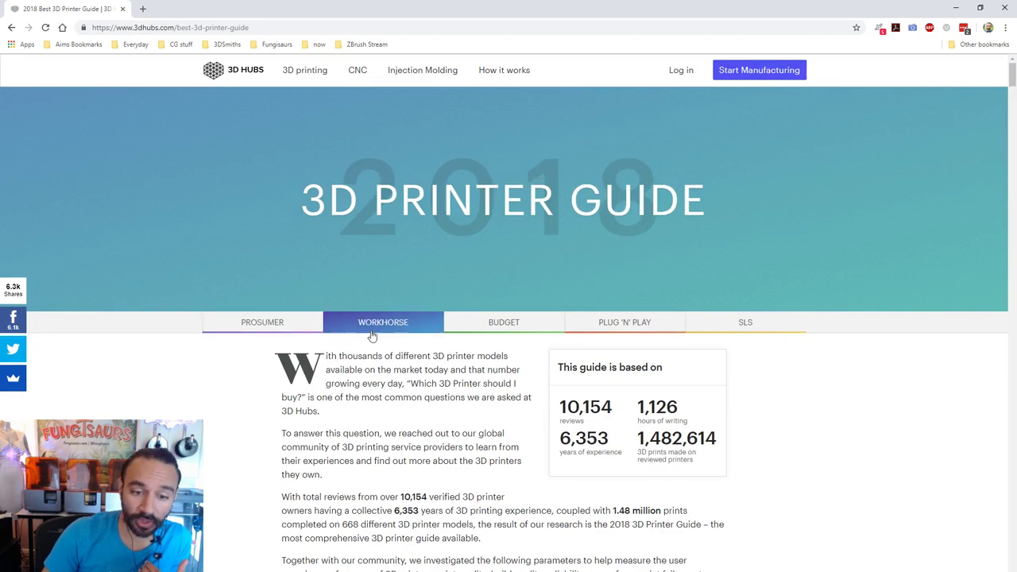
pyautogui.click(501, 321)
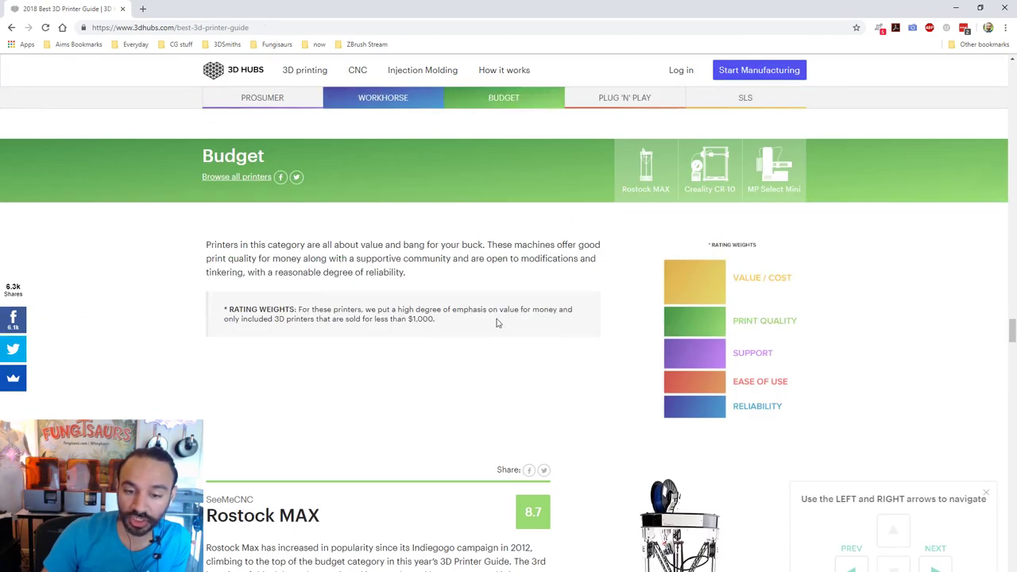
pyautogui.scroll(-3, 882, 322)
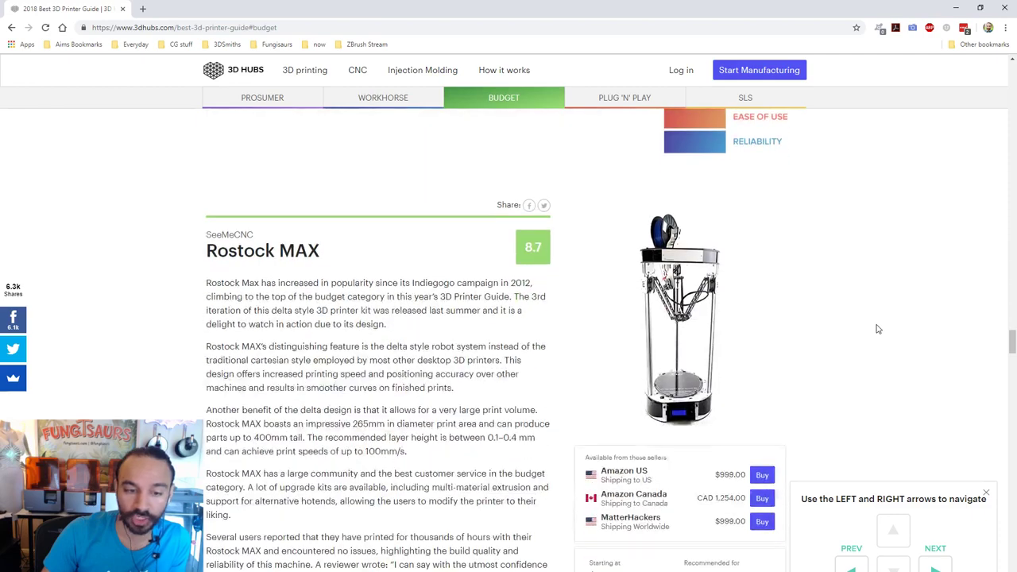
pyautogui.scroll(-5, 371, 274)
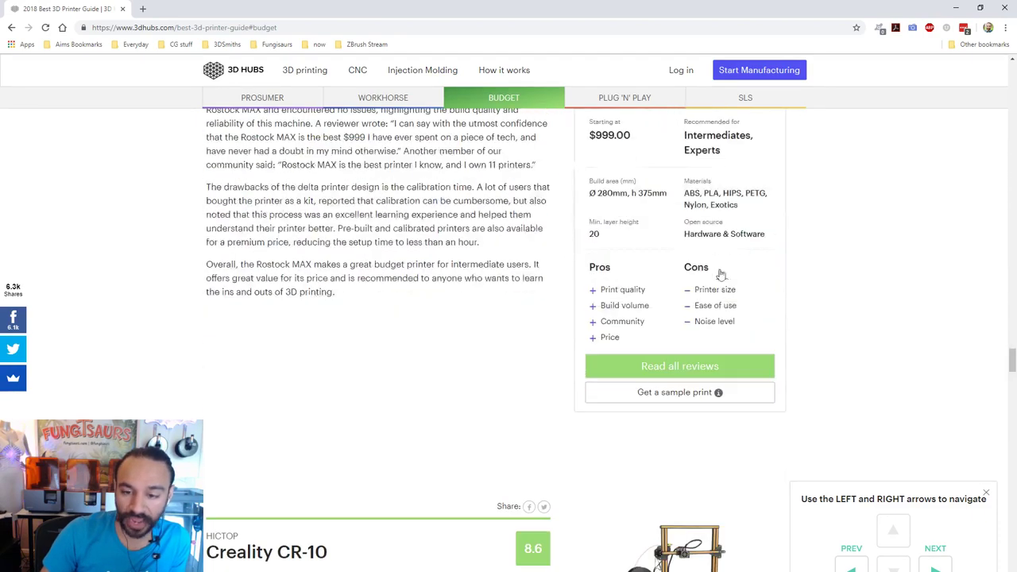
pyautogui.scroll(2, 722, 270)
pyautogui.scroll(-5, 644, 268)
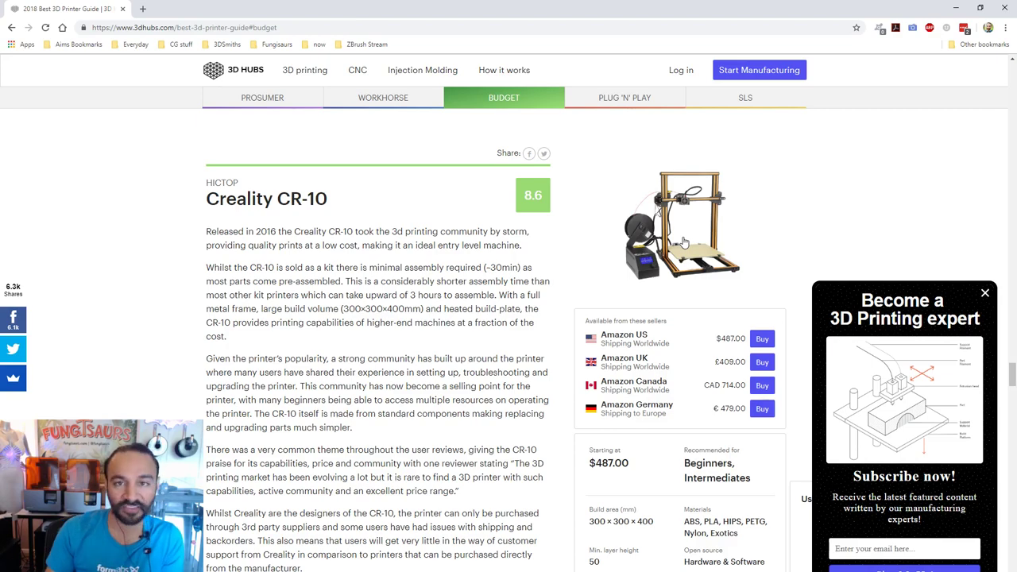
pyautogui.scroll(-9, 790, 177)
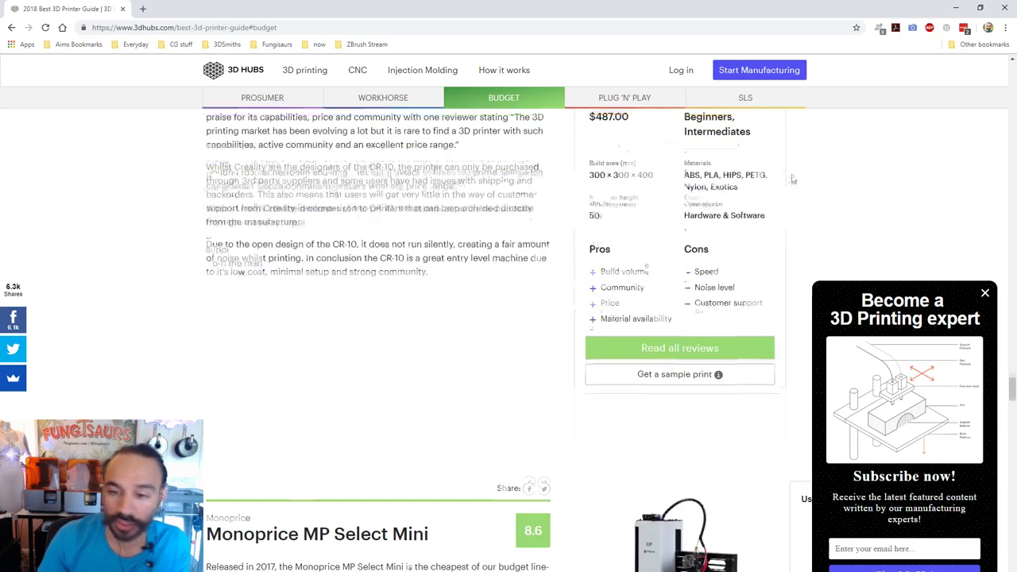
pyautogui.scroll(-3, 830, 205)
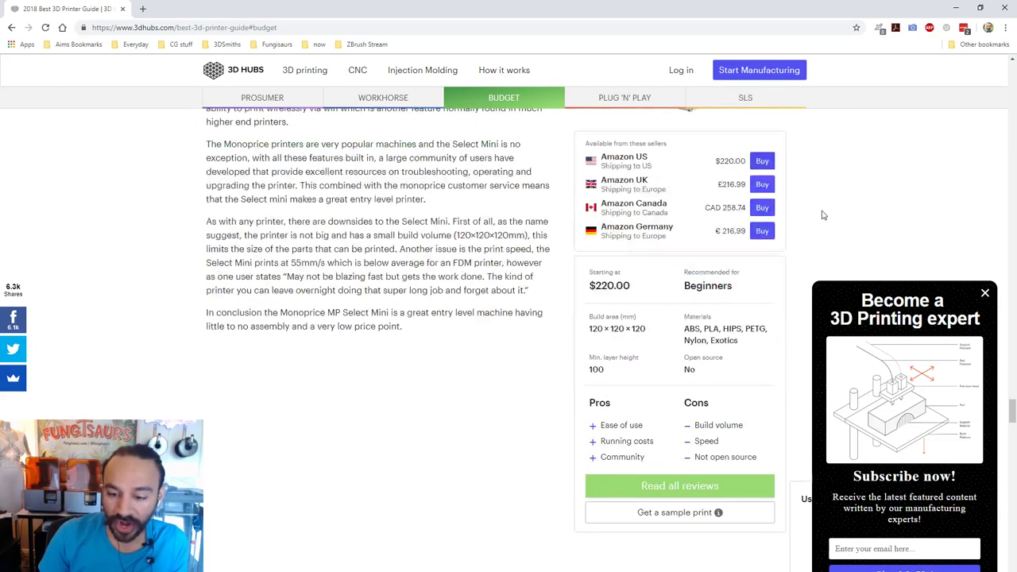
pyautogui.scroll(2, 826, 215)
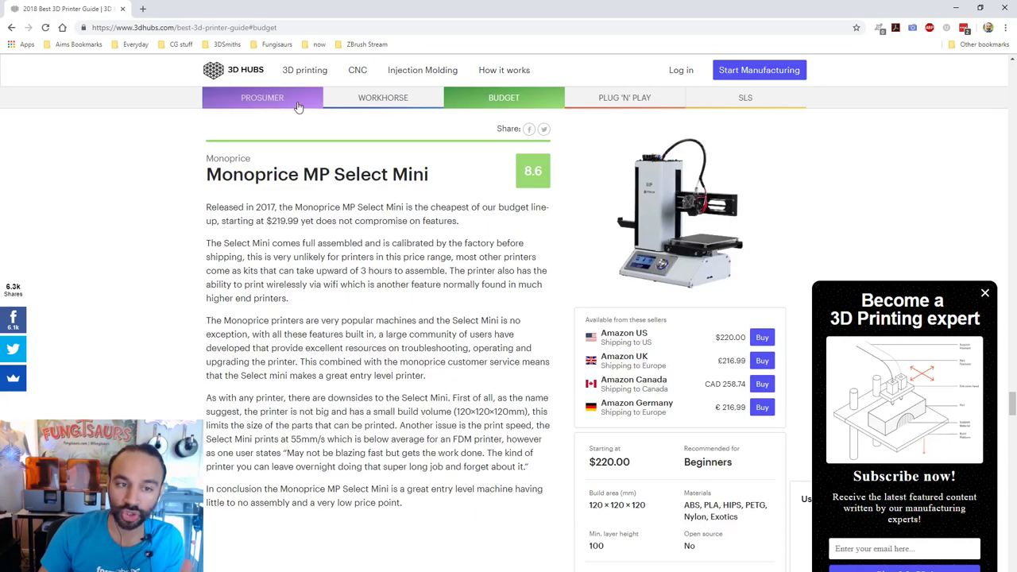
# Look through the guide's Prosumer printers: Ultimaker 3 Extended, Raise3D N2 and Formlabs Form 2.
pyautogui.click(262, 97)
pyautogui.scroll(-3, 758, 276)
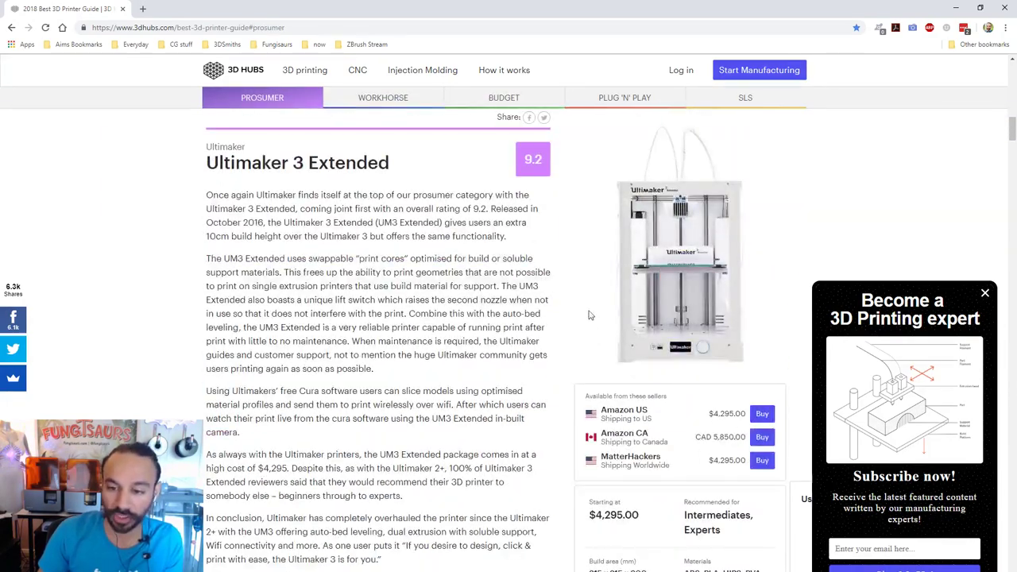
pyautogui.scroll(-12, 590, 316)
pyautogui.scroll(3, 788, 245)
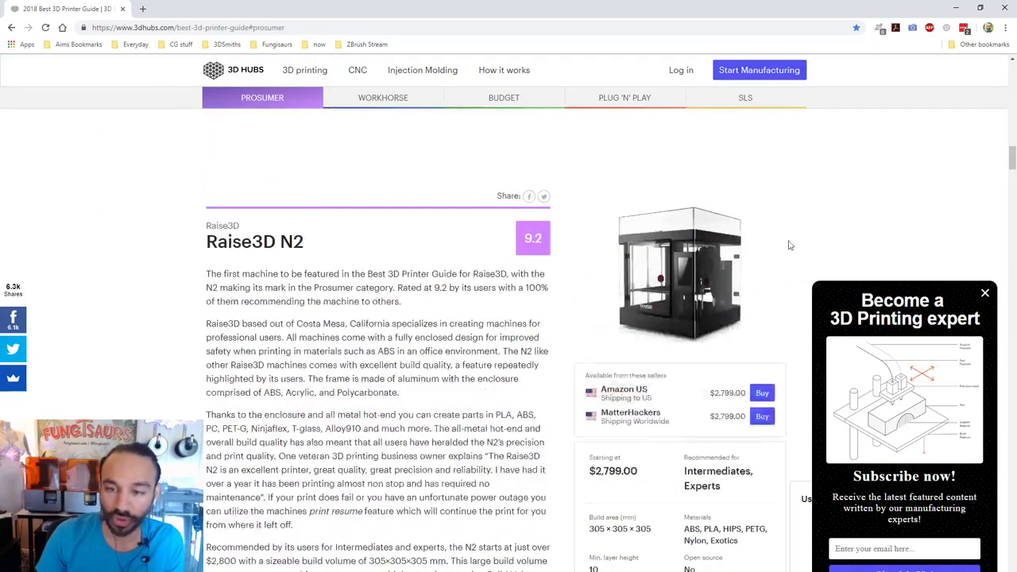
pyautogui.scroll(-10, 788, 246)
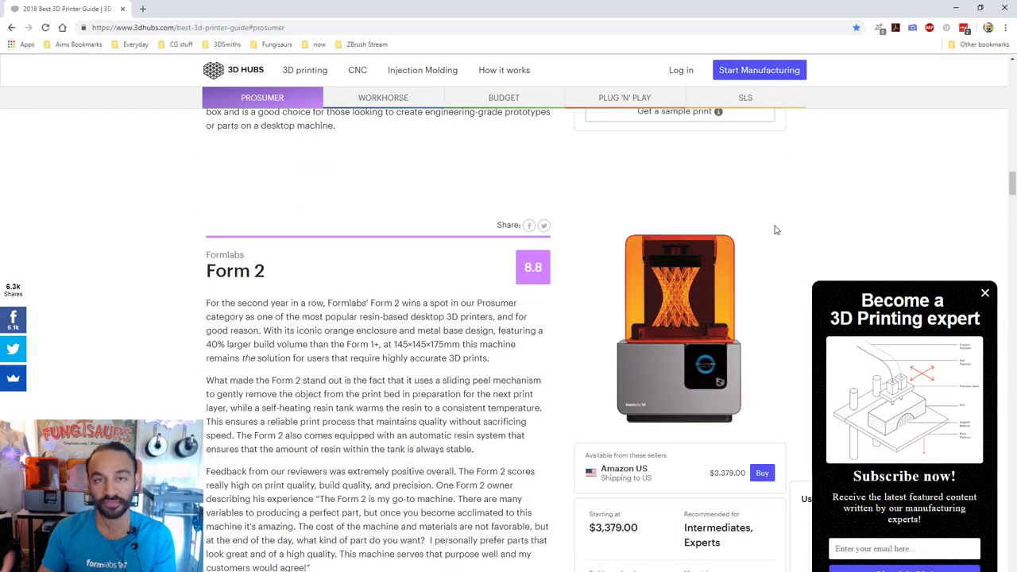
pyautogui.scroll(-3, 783, 310)
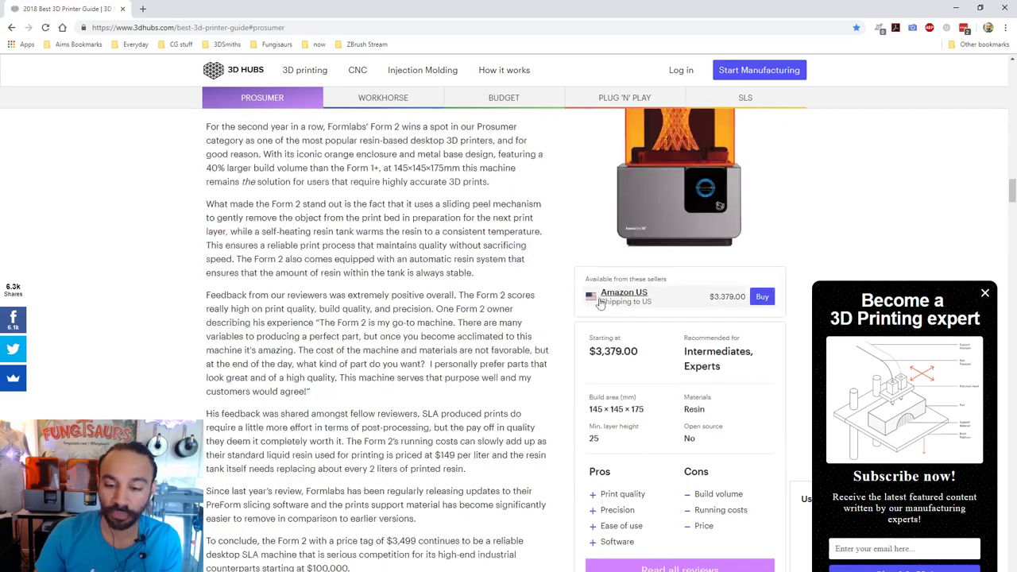
pyautogui.scroll(2, 789, 322)
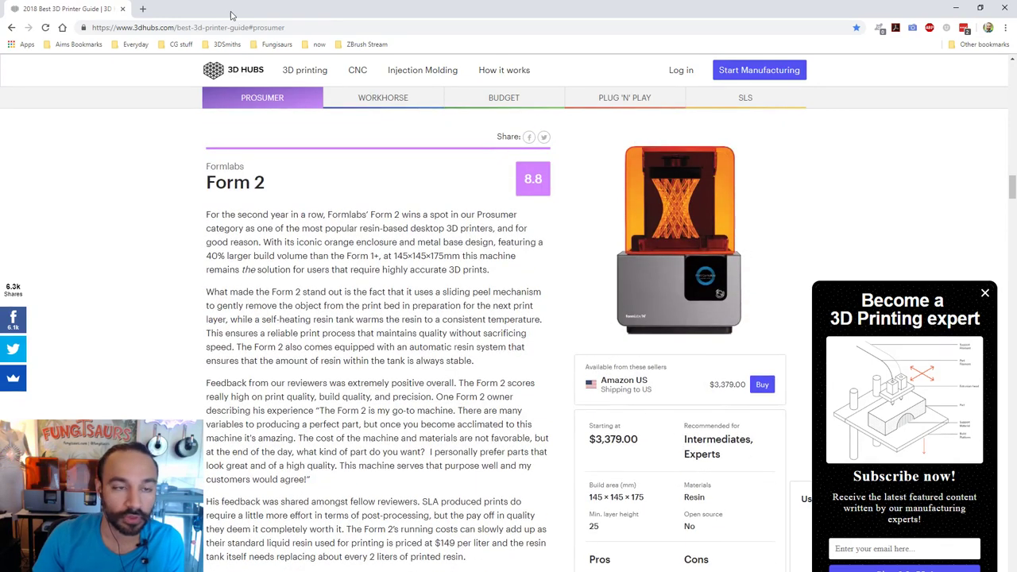
# Close the printer guide, return to ZBrush and examine the straps and hose along the side of the spherical backpack.
pyautogui.click(1000, 9)
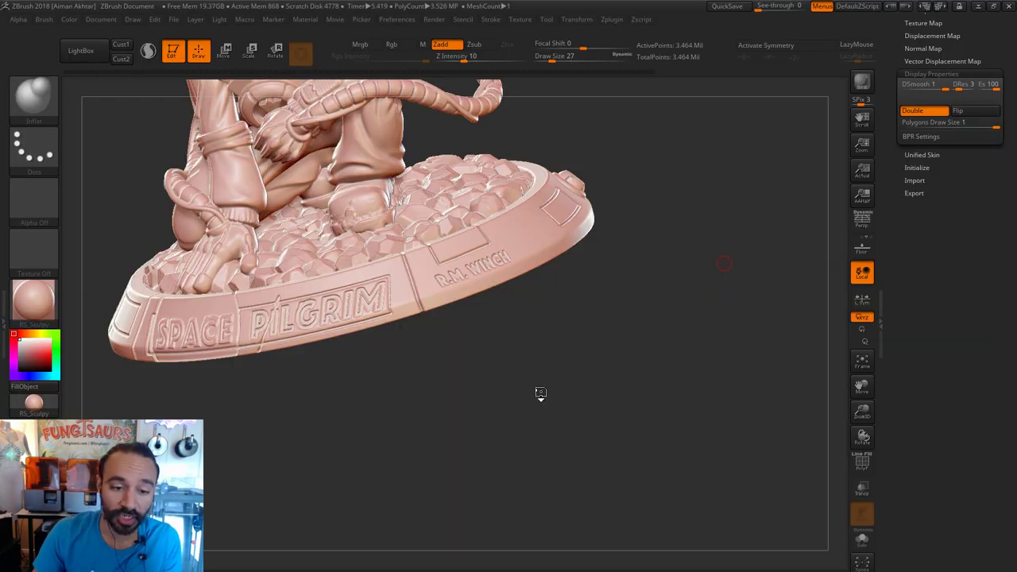
pyautogui.moveTo(540, 393)
pyautogui.mouseDown()
pyautogui.moveTo(576, 399)
pyautogui.moveTo(628, 483)
pyautogui.moveTo(615, 486)
pyautogui.mouseUp()
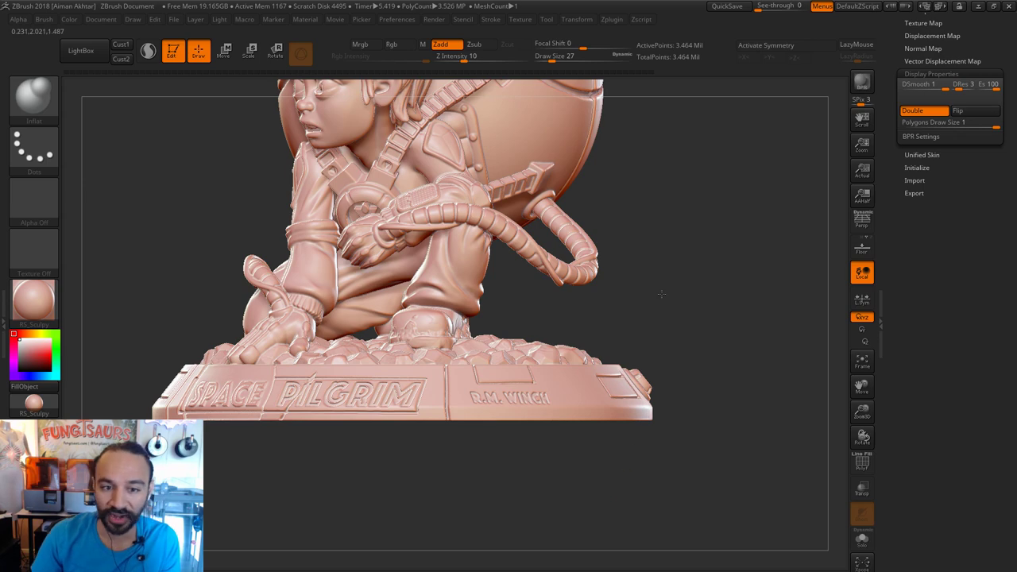
pyautogui.moveTo(660, 294)
pyautogui.keyDown('alt'); pyautogui.mouseDown()
pyautogui.moveTo(624, 290)
pyautogui.moveTo(677, 347)
pyautogui.moveTo(751, 353)
pyautogui.moveTo(686, 355)
pyautogui.moveTo(744, 355)
pyautogui.moveTo(716, 377)
pyautogui.moveTo(779, 367)
pyautogui.moveTo(639, 548)
pyautogui.mouseUp(); pyautogui.keyUp('alt')
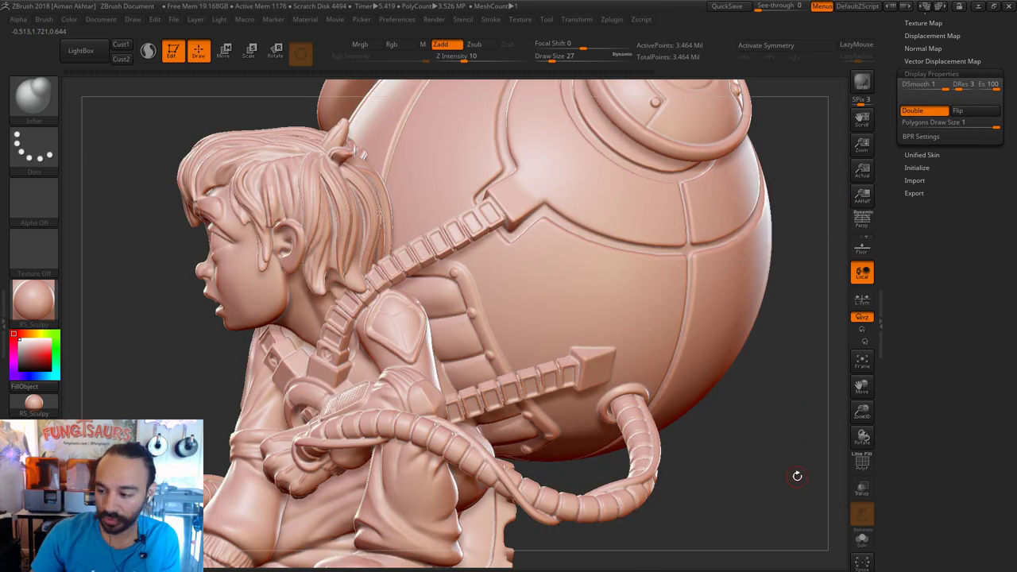
# Set the brush draw size to 29 for work around the lower end of the shoulder strap.
pyautogui.press('s')
pyautogui.moveTo(356, 349); pyautogui.dragTo(359, 350)
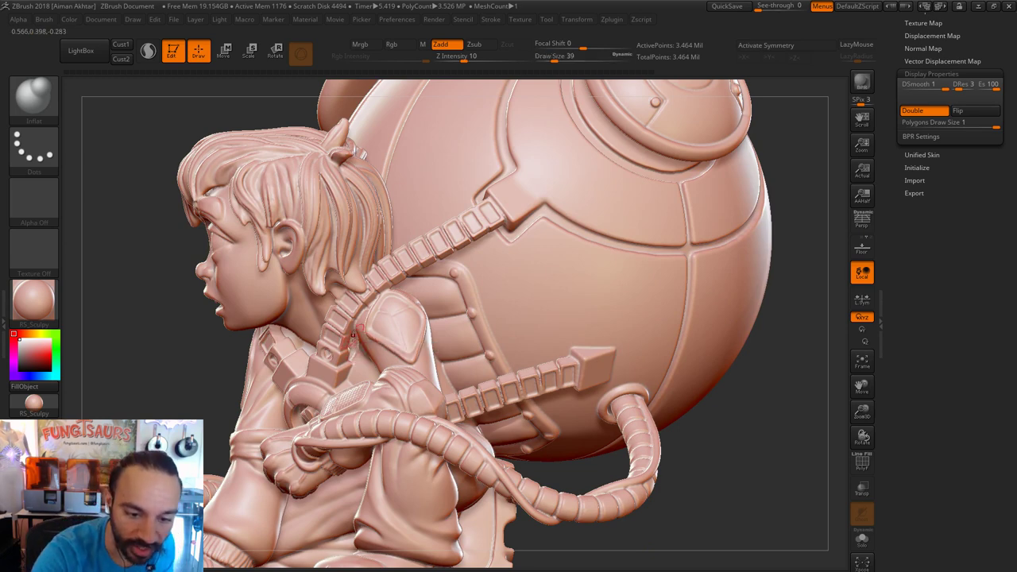
pyautogui.moveTo(212, 409); pyautogui.dragTo(378, 320)
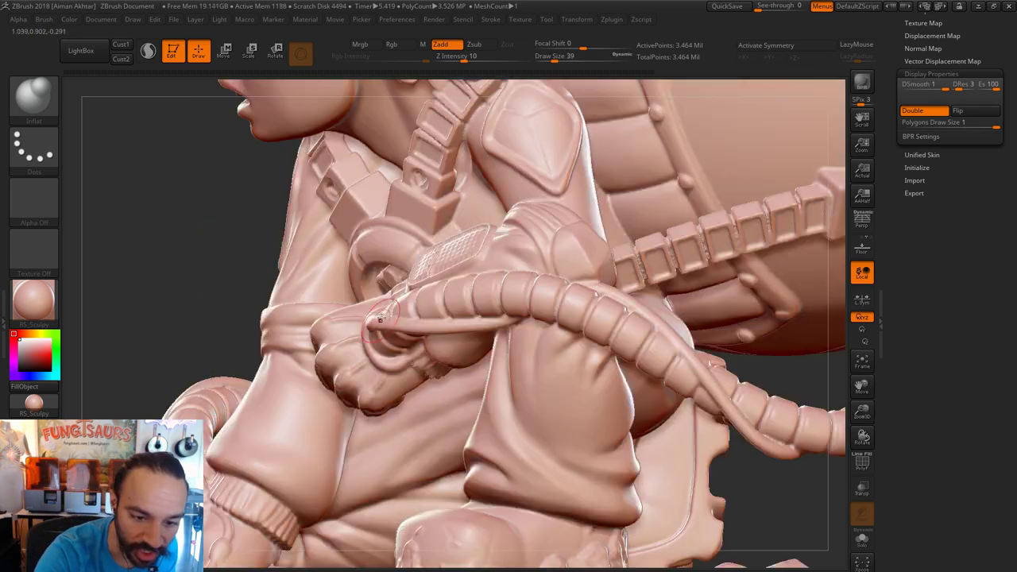
pyautogui.keyDown('alt'); pyautogui.moveTo(216, 275); pyautogui.dragTo(218, 407); pyautogui.keyUp('alt')
pyautogui.press('s')
pyautogui.moveTo(465, 282); pyautogui.dragTo(451, 283)
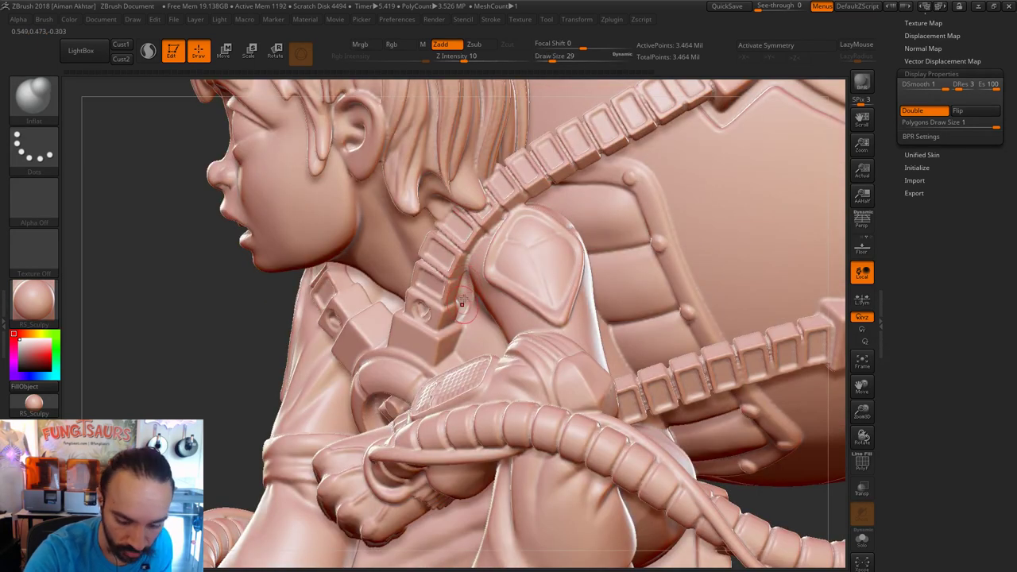
# Insert a sphere from the IMM Primitives brush beside the lower end of the shoulder strap.
pyautogui.press('b')
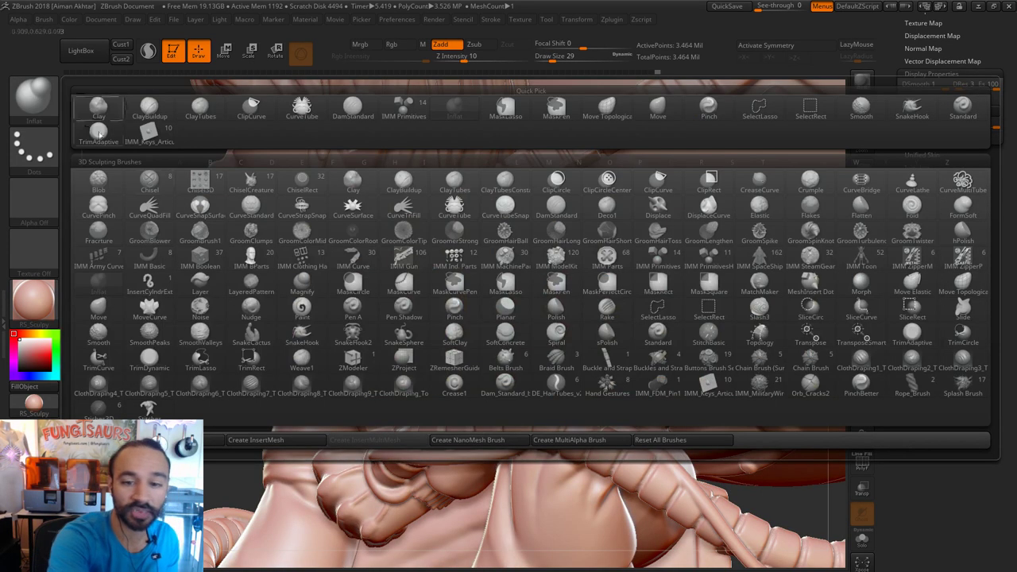
pyautogui.click(664, 262)
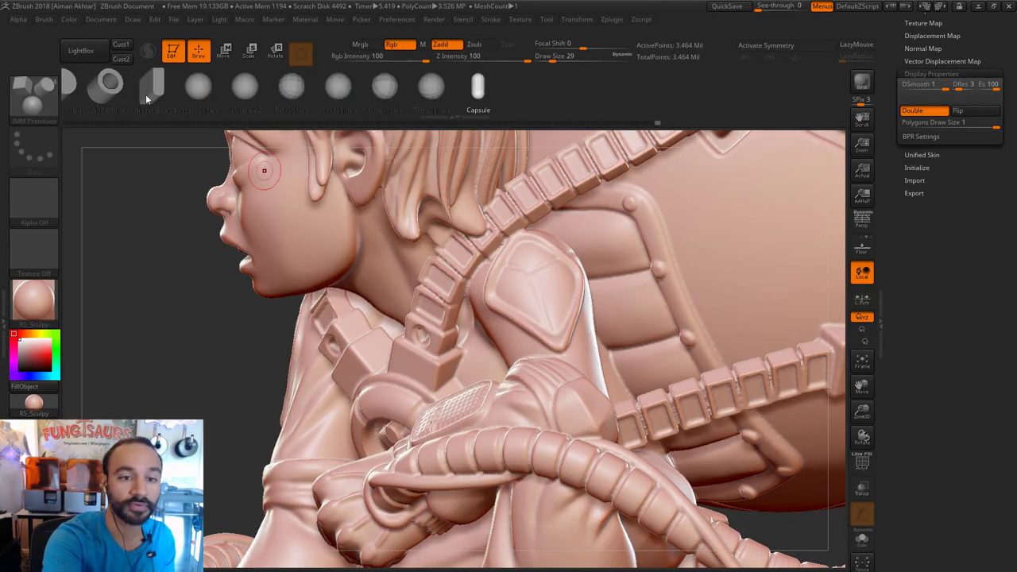
pyautogui.click(42, 99)
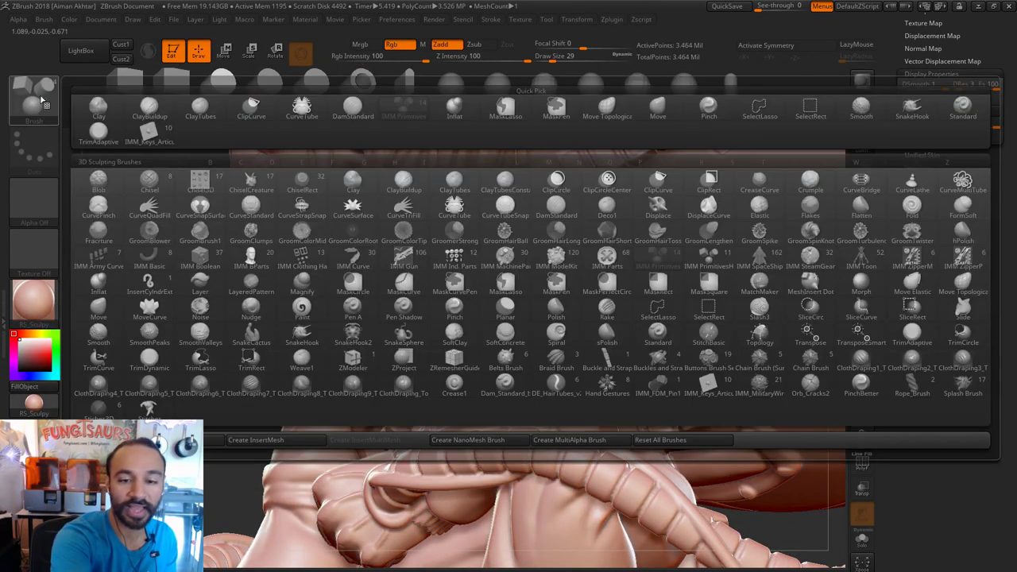
pyautogui.click(708, 256)
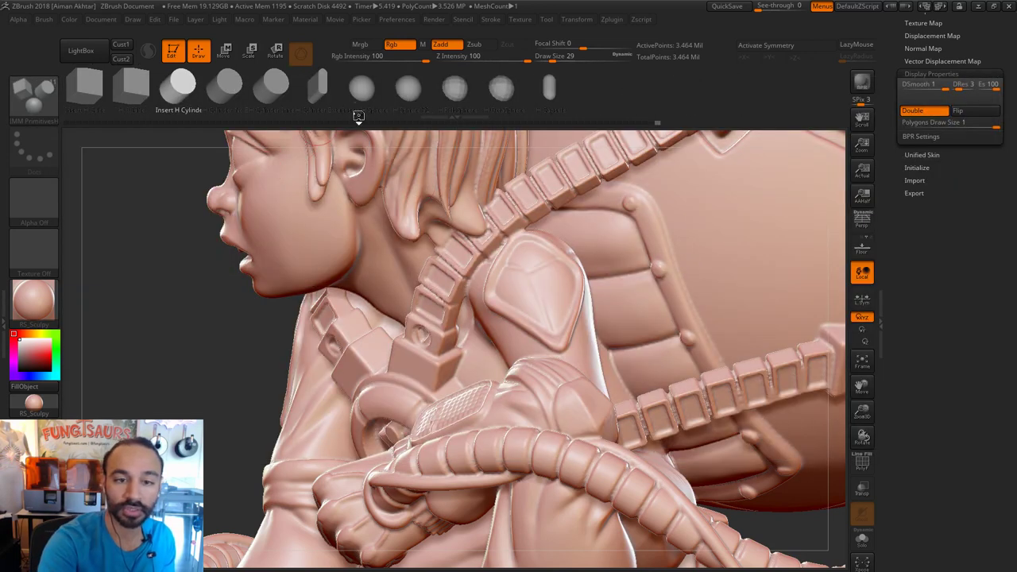
pyautogui.click(36, 93)
pyautogui.click(636, 253)
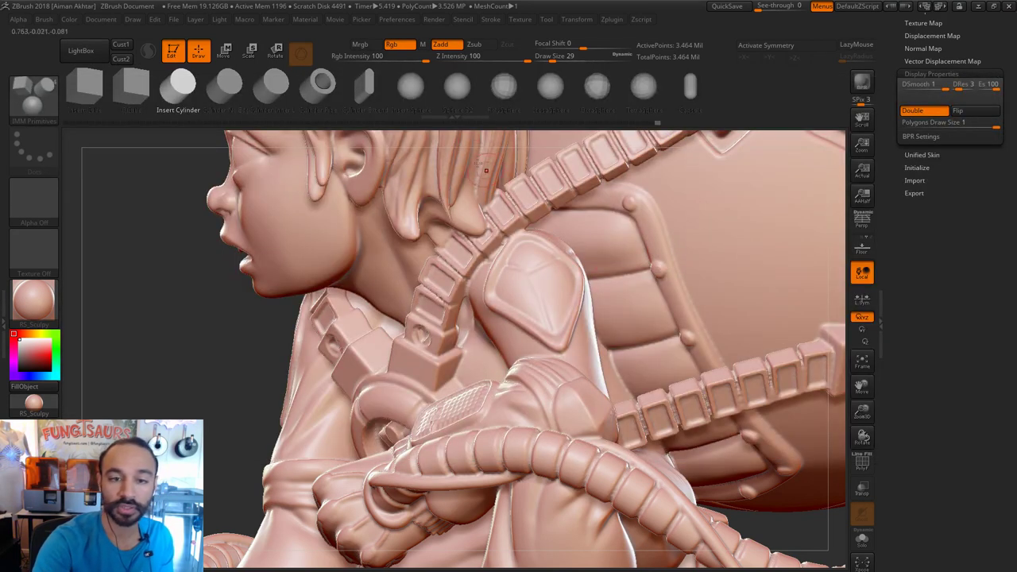
pyautogui.click(412, 87)
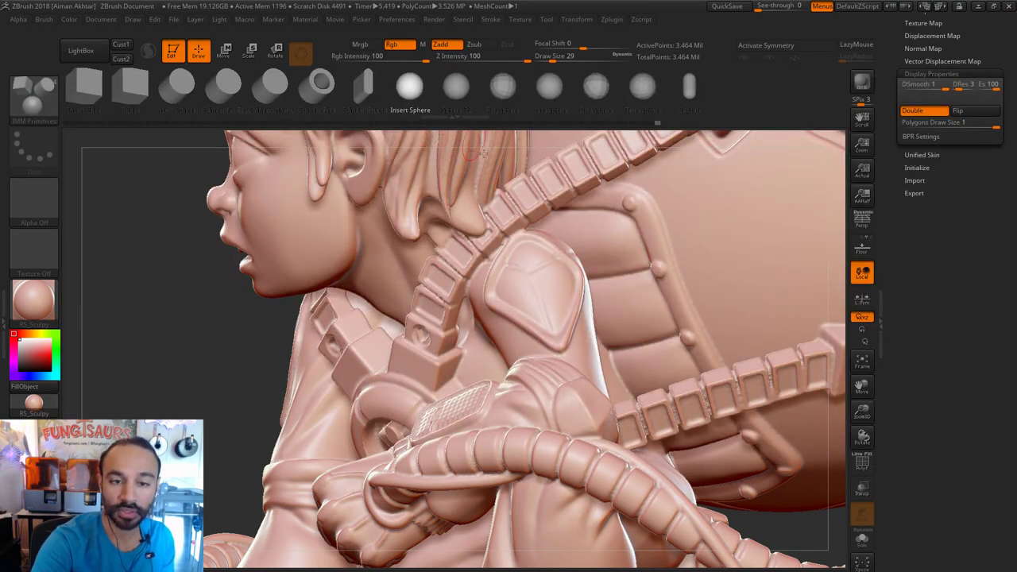
pyautogui.moveTo(465, 318)
pyautogui.mouseDown()
pyautogui.moveTo(493, 317)
pyautogui.moveTo(482, 334)
pyautogui.mouseUp()
# With the Move brush at draw size 94, stretch the sphere into a narrow teardrop and tuck it behind the shoulder strap.
pyautogui.press('b')
pyautogui.press('m')
pyautogui.press('v')
pyautogui.press('s')
pyautogui.click(455, 300)
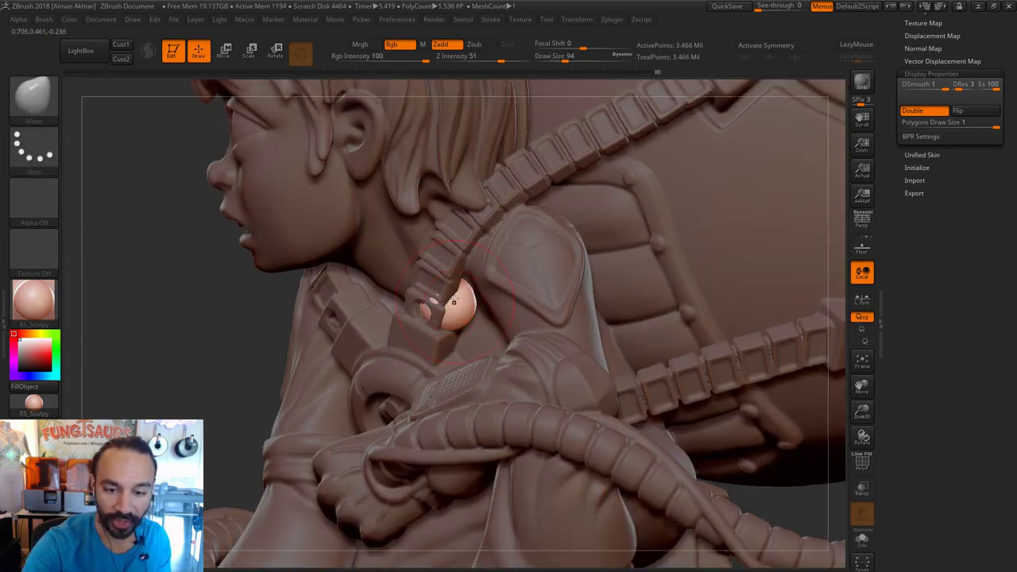
pyautogui.moveTo(457, 297); pyautogui.dragTo(474, 250)
pyautogui.moveTo(446, 315); pyautogui.dragTo(460, 314)
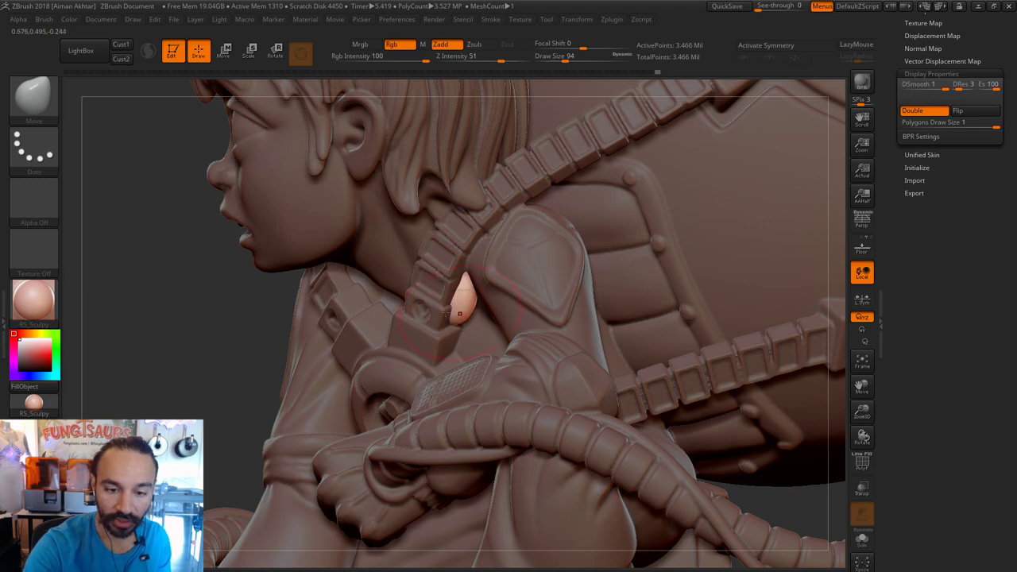
pyautogui.moveTo(178, 323); pyautogui.dragTo(458, 307)
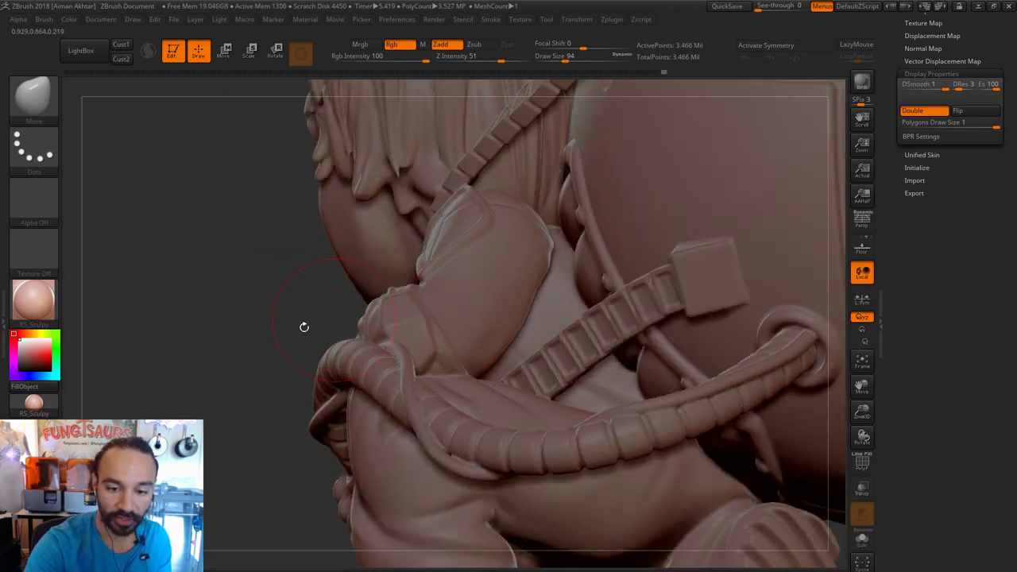
pyautogui.moveTo(304, 327)
pyautogui.mouseDown()
pyautogui.moveTo(516, 238)
pyautogui.moveTo(445, 206)
pyautogui.mouseUp()
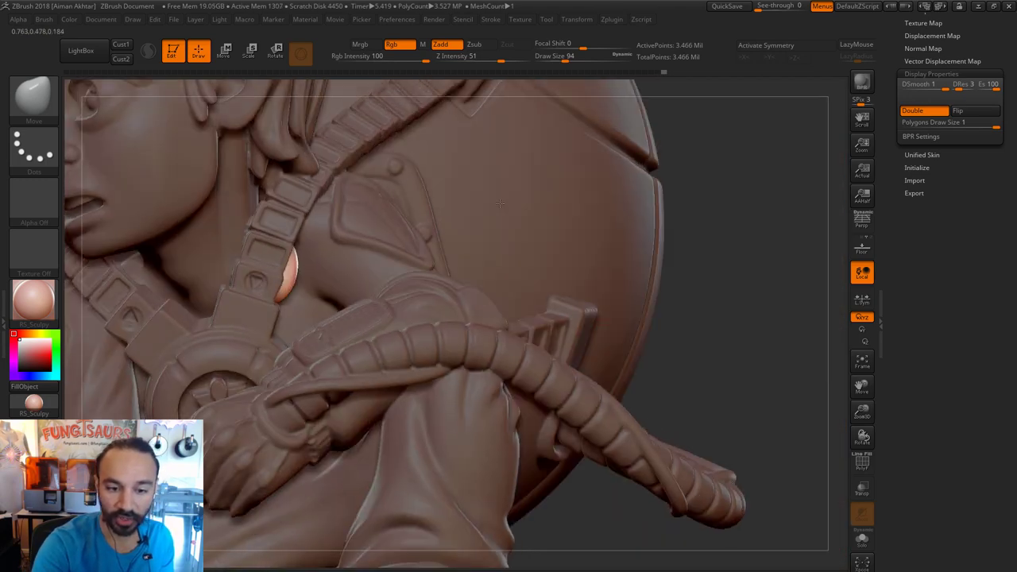
pyautogui.moveTo(288, 283); pyautogui.dragTo(271, 277)
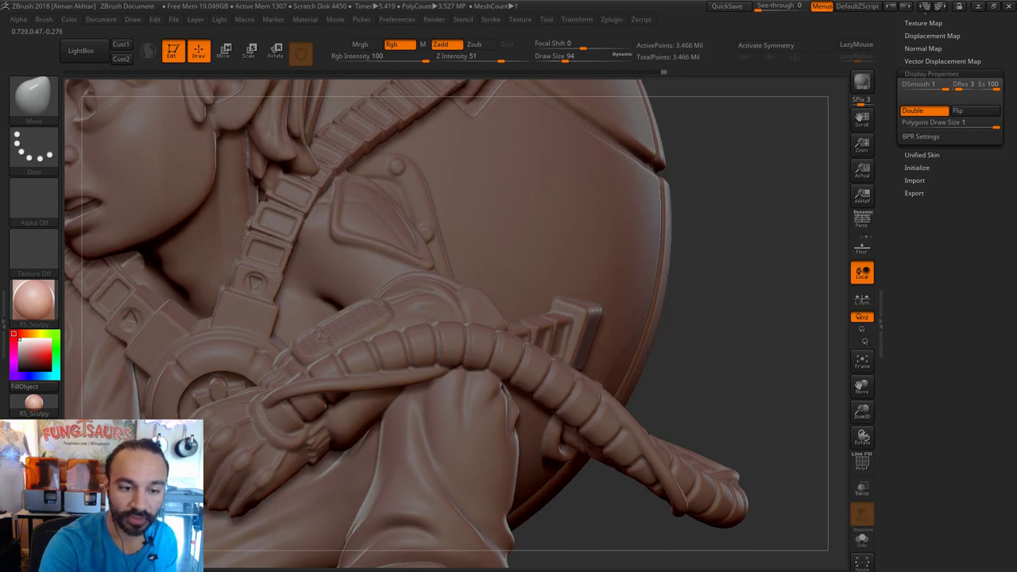
# Fit the filler shape between strap and shoulder using the Move brush, reducing the draw size to 49 and then 39.
pyautogui.moveTo(724, 216); pyautogui.dragTo(329, 254)
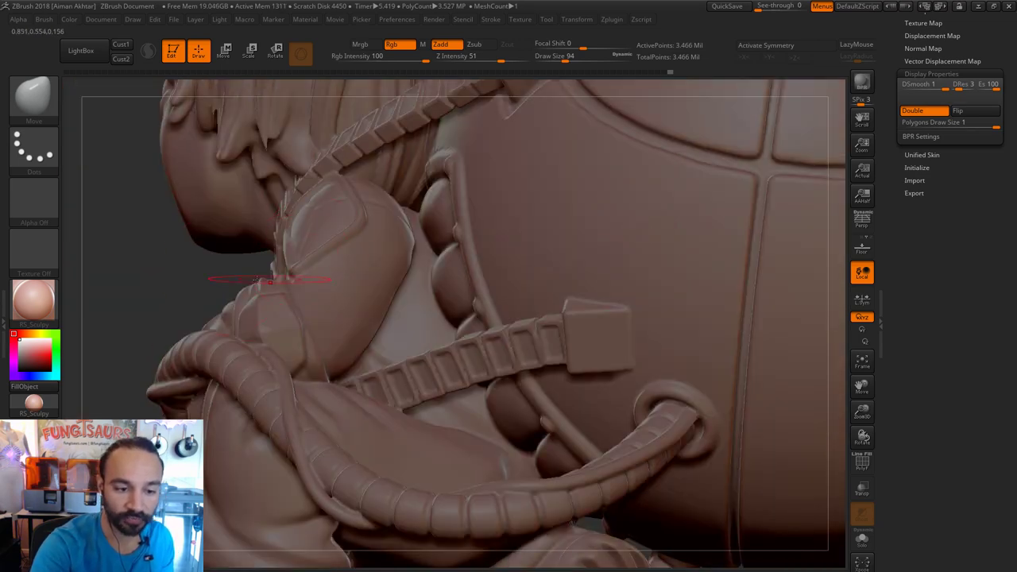
pyautogui.moveTo(236, 281); pyautogui.dragTo(314, 277)
pyautogui.press('s')
pyautogui.moveTo(315, 276); pyautogui.dragTo(306, 277)
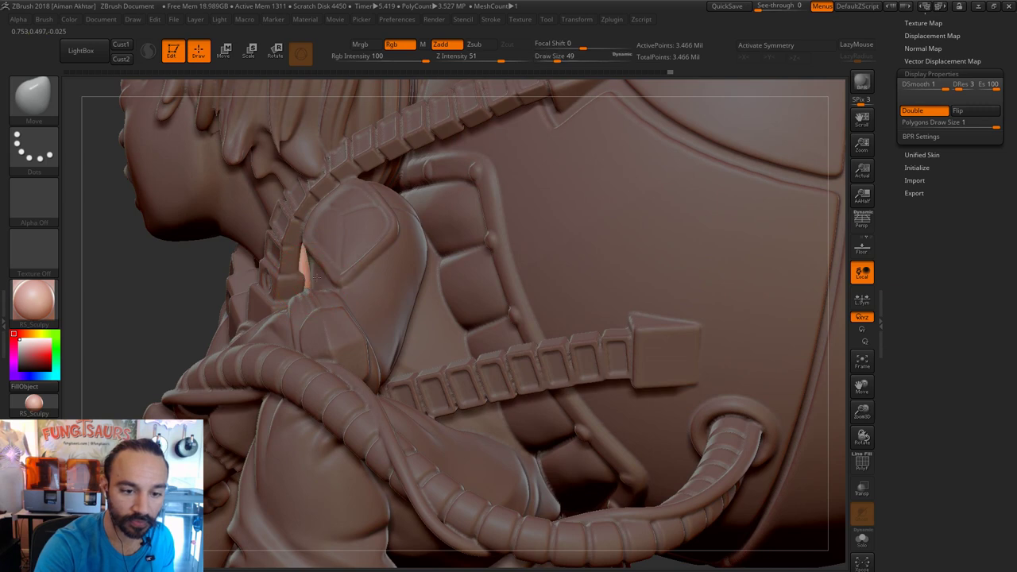
pyautogui.moveTo(192, 300); pyautogui.dragTo(287, 282)
pyautogui.press('s')
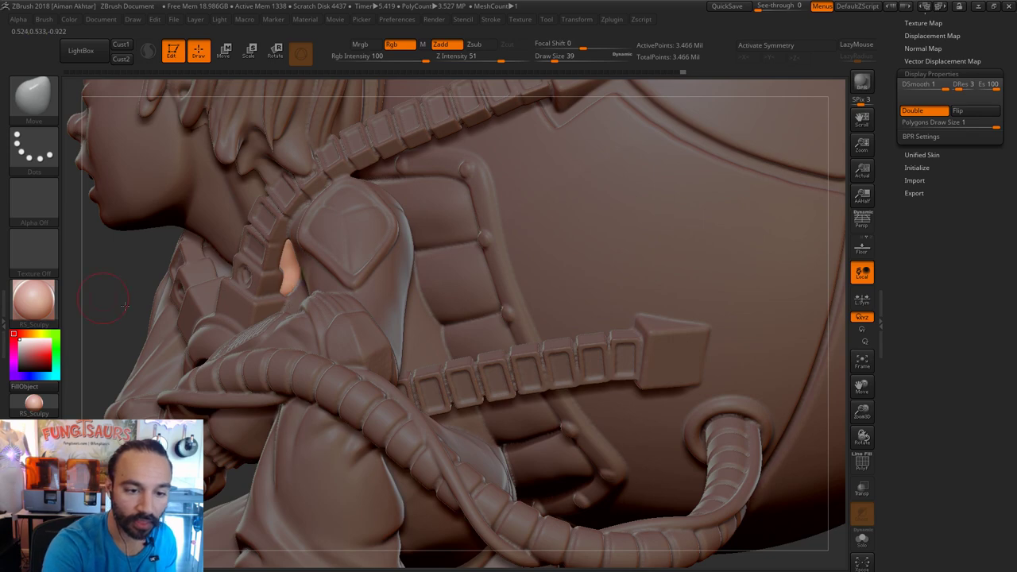
pyautogui.moveTo(124, 306); pyautogui.dragTo(302, 282)
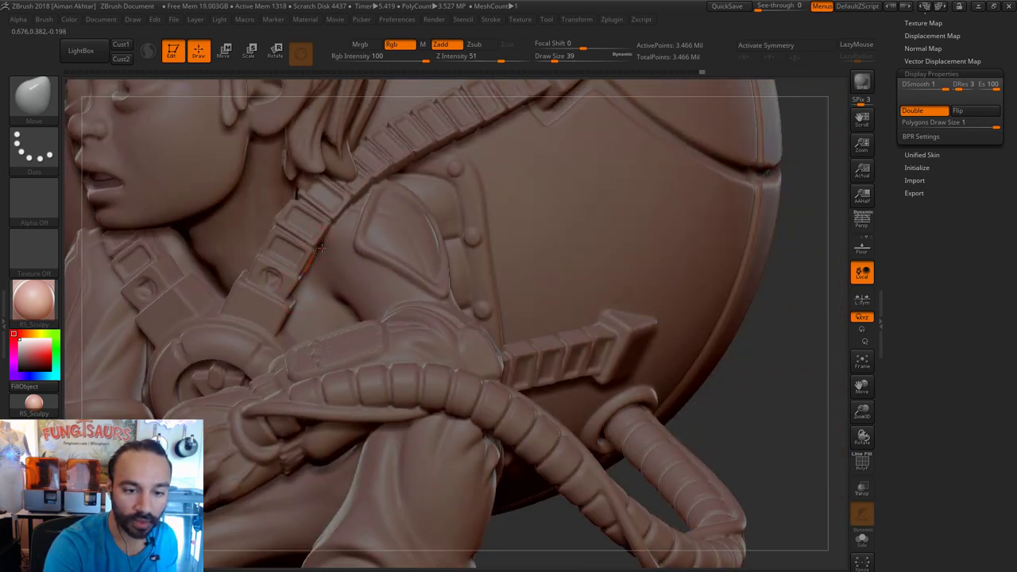
# Push the filler shape's exposed edge in under the shoulder strap with the Move brush.
pyautogui.moveTo(760, 312); pyautogui.dragTo(909, 324)
pyautogui.moveTo(510, 252); pyautogui.dragTo(475, 241)
pyautogui.moveTo(189, 284); pyautogui.dragTo(397, 297)
pyautogui.moveTo(611, 323); pyautogui.dragTo(508, 316)
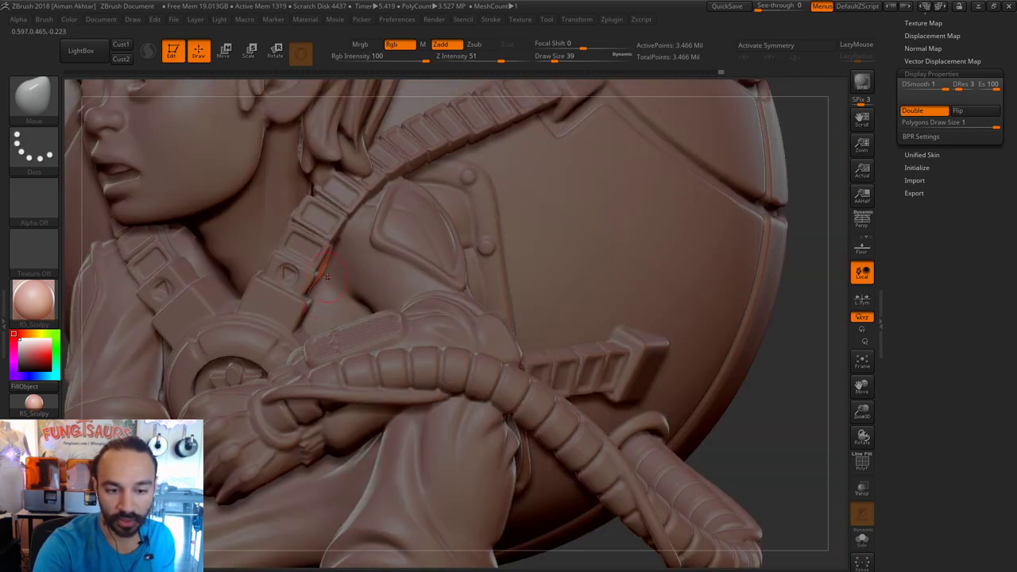
pyautogui.moveTo(334, 256); pyautogui.dragTo(324, 261)
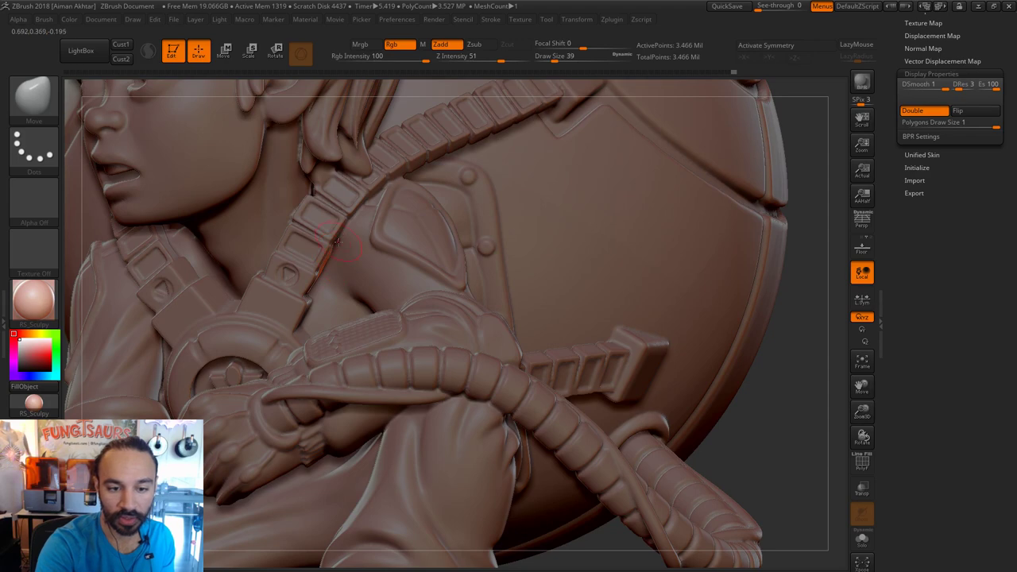
# Clear the mask and re-DynaMesh the figurine to fuse the filler shape with the strap and chest.
pyautogui.moveTo(802, 373)
pyautogui.keyDown('ctrl'); pyautogui.mouseDown()
pyautogui.moveTo(769, 405)
pyautogui.moveTo(783, 412)
pyautogui.mouseUp(); pyautogui.keyUp('ctrl')
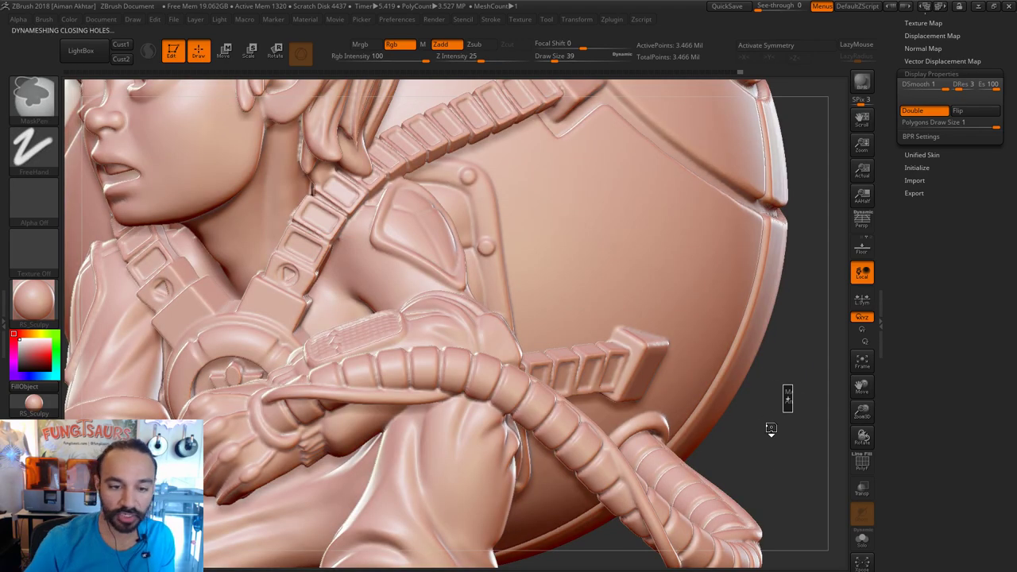
pyautogui.moveTo(306, 252); pyautogui.dragTo(331, 264)
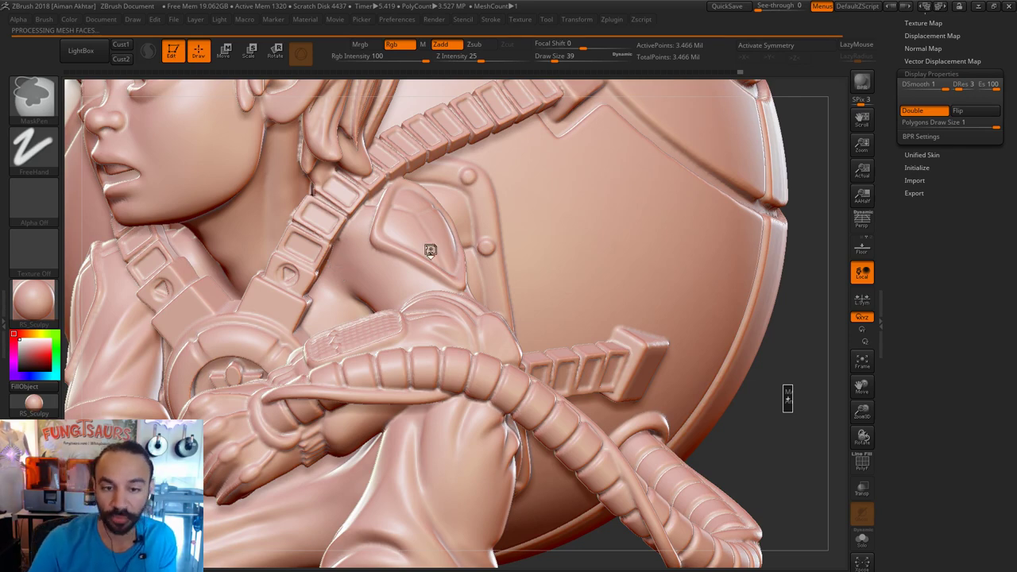
pyautogui.hotkey('ctrl', 'z')
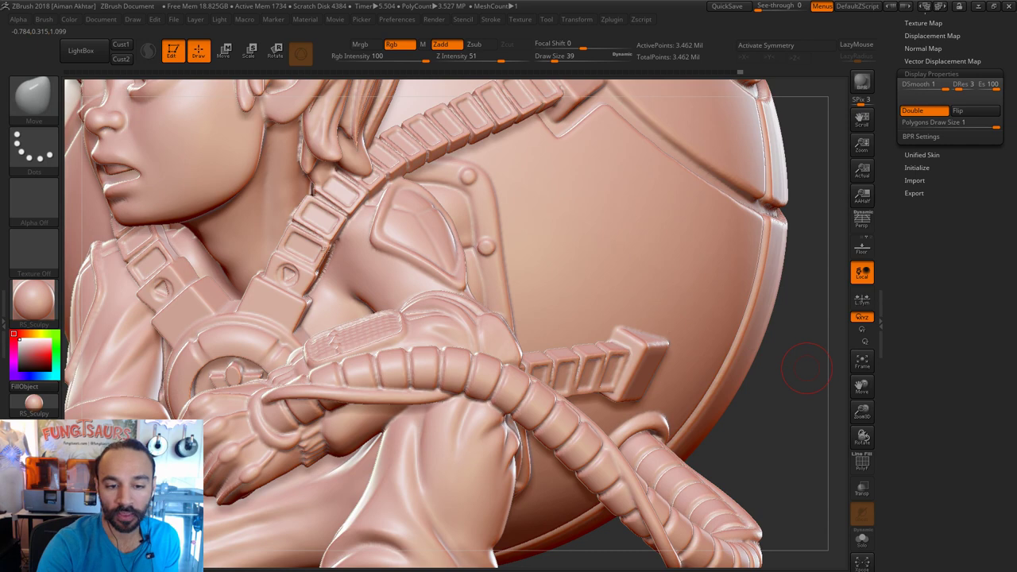
# Smooth the fused area between the shoulder strap and chest at draw size 25, then 18.
pyautogui.moveTo(806, 368); pyautogui.dragTo(760, 370)
pyautogui.press('s')
pyautogui.click(334, 267)
pyautogui.keyDown('shift'); pyautogui.moveTo(336, 248); pyautogui.dragTo(337, 275); pyautogui.keyUp('shift')
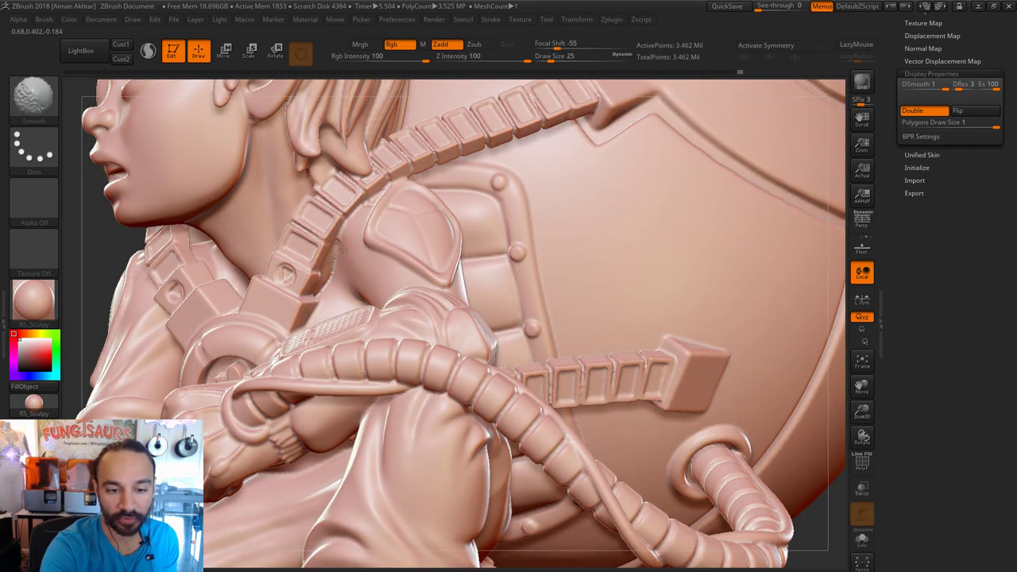
pyautogui.press('s')
pyautogui.click(331, 281)
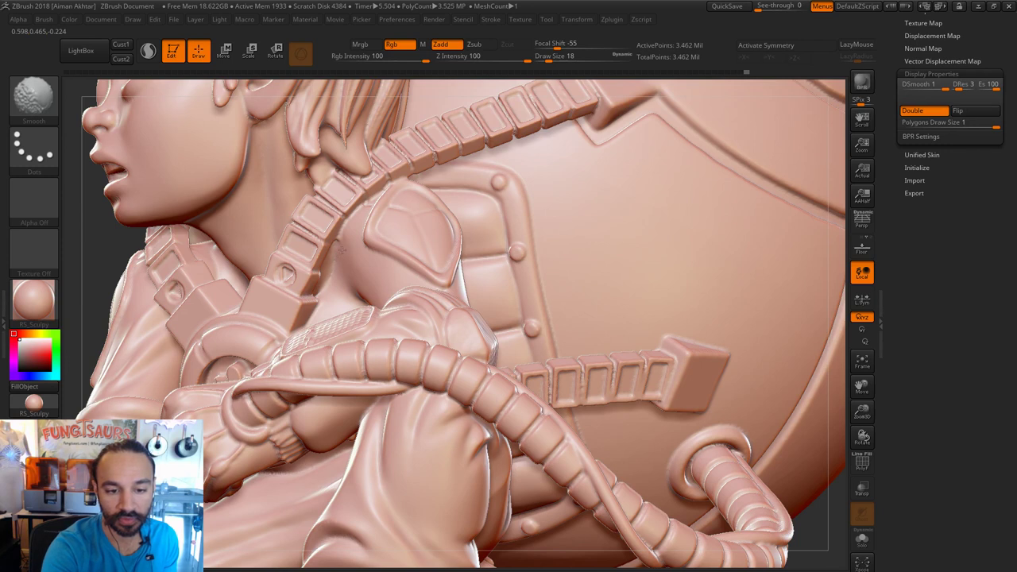
# Carve the crease along the edge of the shoulder strap with the DamStandard brush at draw size 18.
pyautogui.click(590, 569)
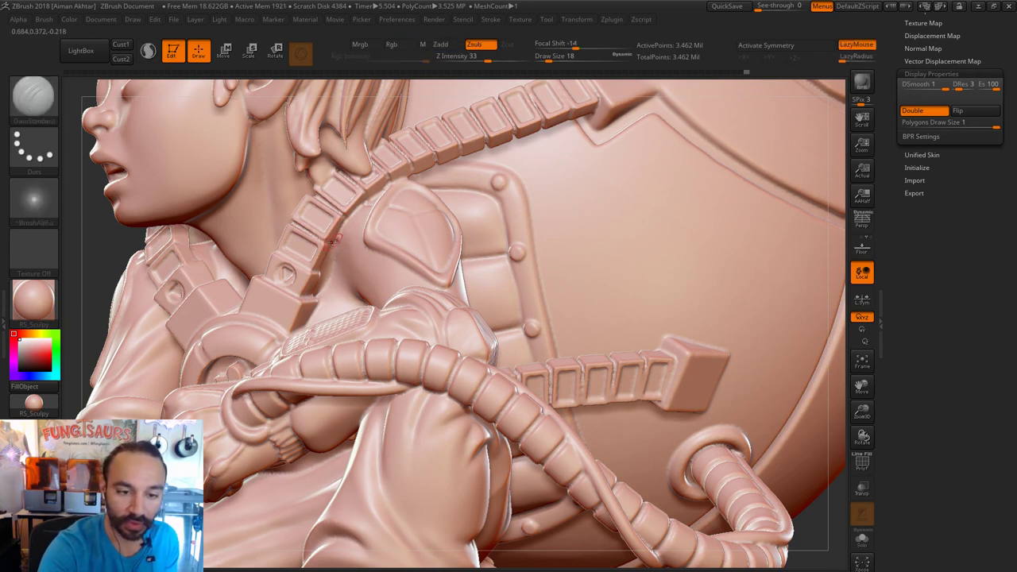
pyautogui.moveTo(333, 242)
pyautogui.mouseDown()
pyautogui.moveTo(305, 225)
pyautogui.moveTo(326, 245)
pyautogui.mouseUp()
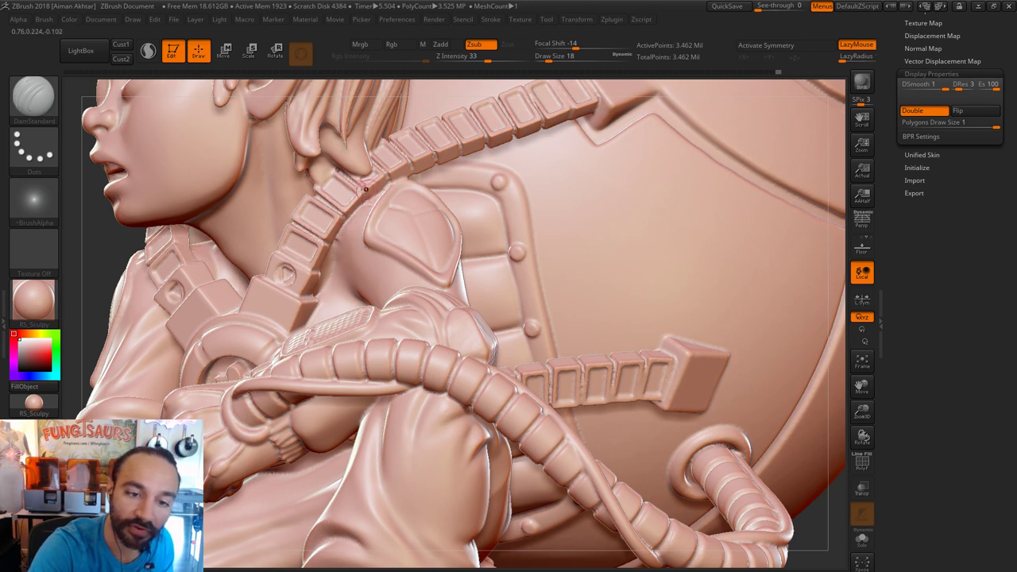
pyautogui.moveTo(368, 193)
pyautogui.mouseDown()
pyautogui.moveTo(383, 172)
pyautogui.moveTo(374, 195)
pyautogui.moveTo(422, 173)
pyautogui.mouseUp()
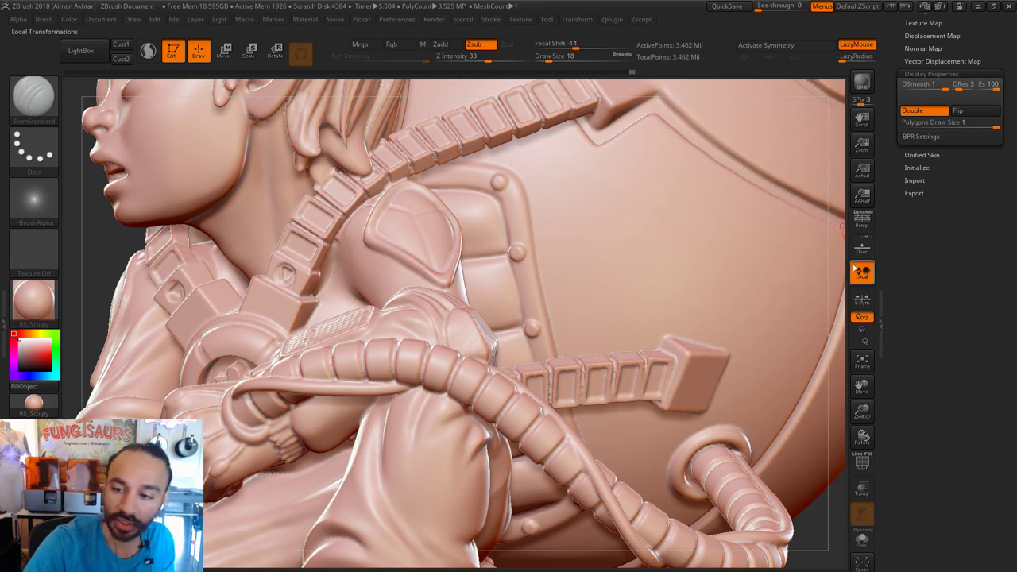
# Examine the whole figurine from the side and front, and the underside of its base.
pyautogui.keyDown('ctrl'); pyautogui.moveTo(744, 247); pyautogui.dragTo(742, 337, button='right'); pyautogui.keyUp('ctrl')
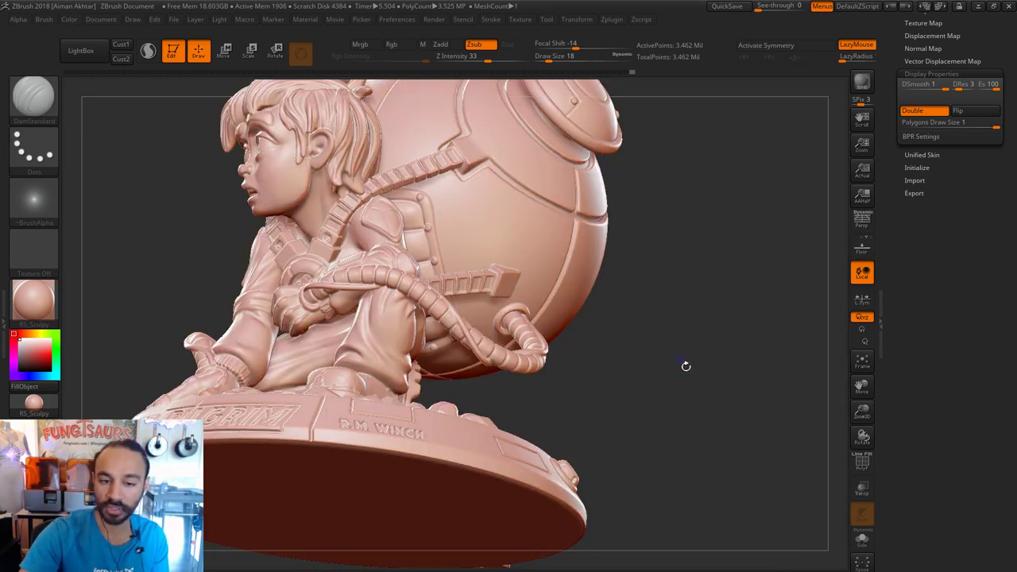
pyautogui.moveTo(685, 366); pyautogui.dragTo(540, 495)
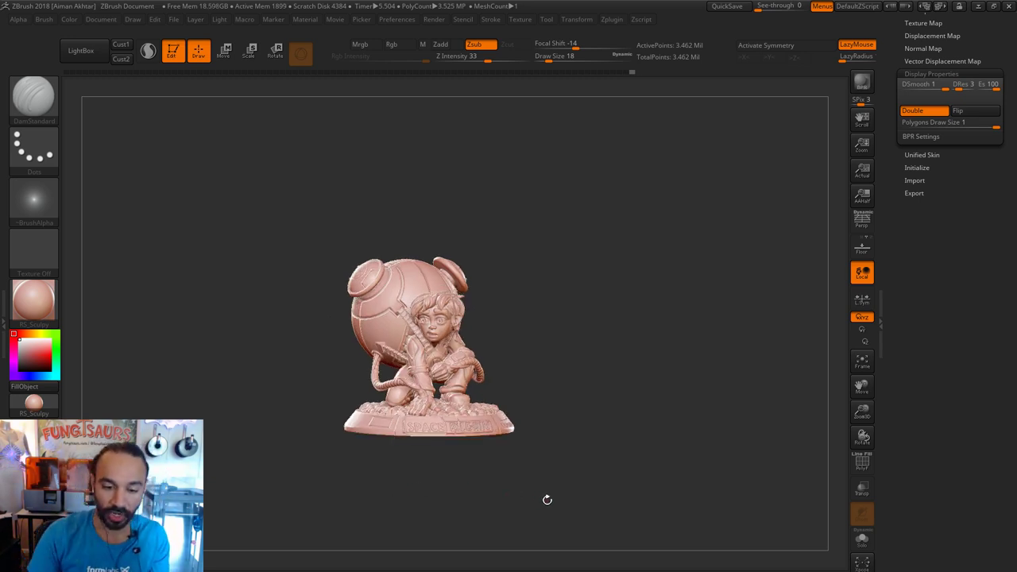
pyautogui.moveTo(543, 404)
pyautogui.mouseDown()
pyautogui.moveTo(344, 445)
pyautogui.moveTo(219, 457)
pyautogui.mouseUp()
pyautogui.moveTo(467, 472); pyautogui.dragTo(313, 484)
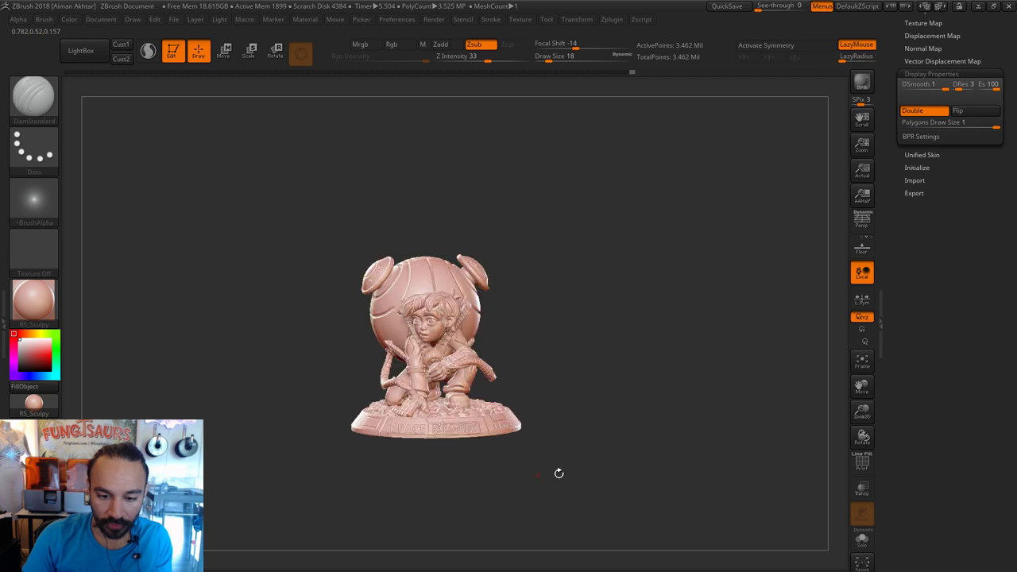
pyautogui.keyDown('alt'); pyautogui.moveTo(558, 471); pyautogui.dragTo(653, 498); pyautogui.keyUp('alt')
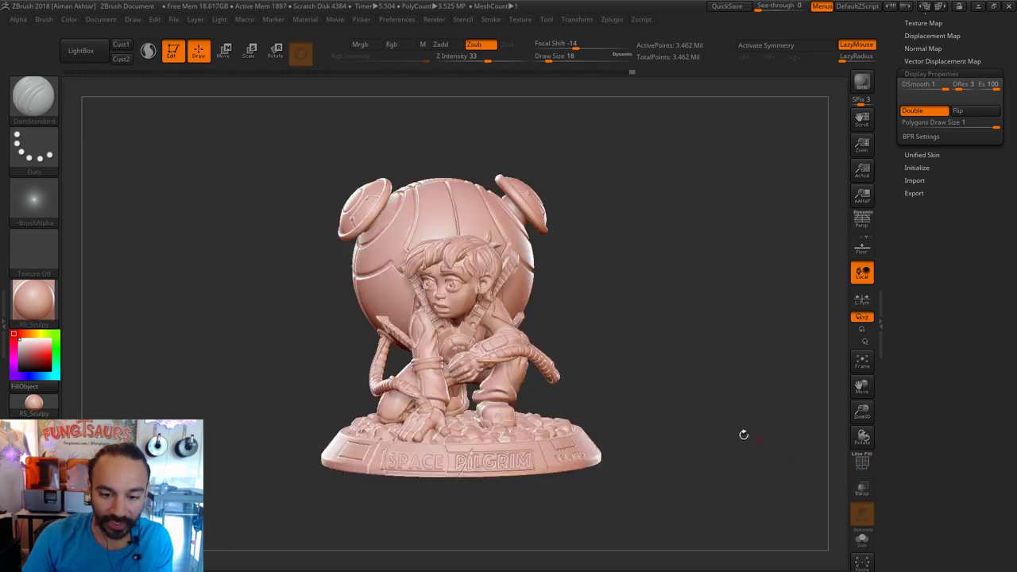
pyautogui.moveTo(742, 432)
pyautogui.mouseDown()
pyautogui.moveTo(711, 327)
pyautogui.moveTo(717, 374)
pyautogui.moveTo(699, 233)
pyautogui.moveTo(712, 320)
pyautogui.mouseUp()
# Save the figurine as a new ZTool version named Logan_16.
pyautogui.scroll(5, 1011, 133)
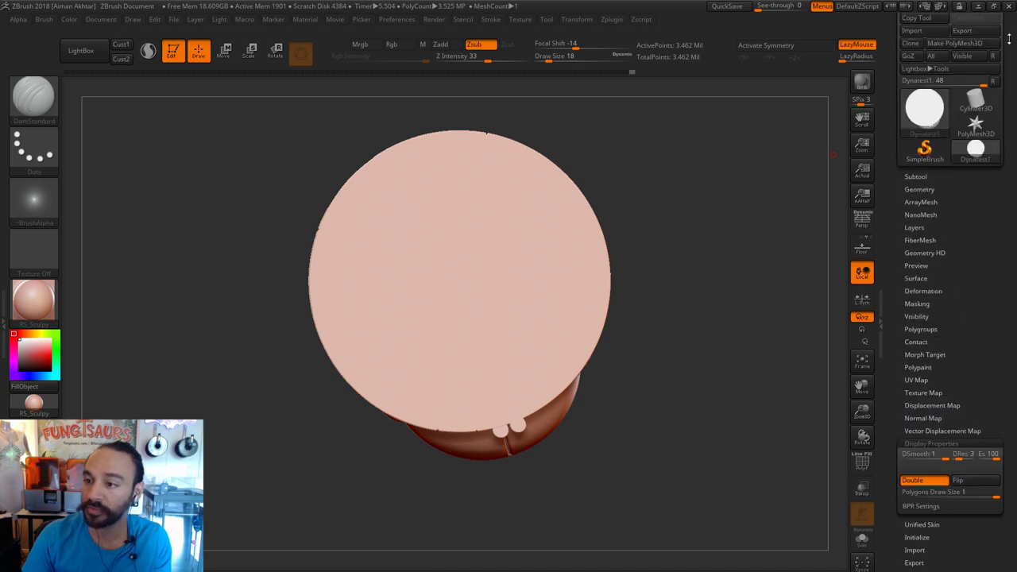
pyautogui.scroll(2, 1008, 39)
pyautogui.click(963, 48)
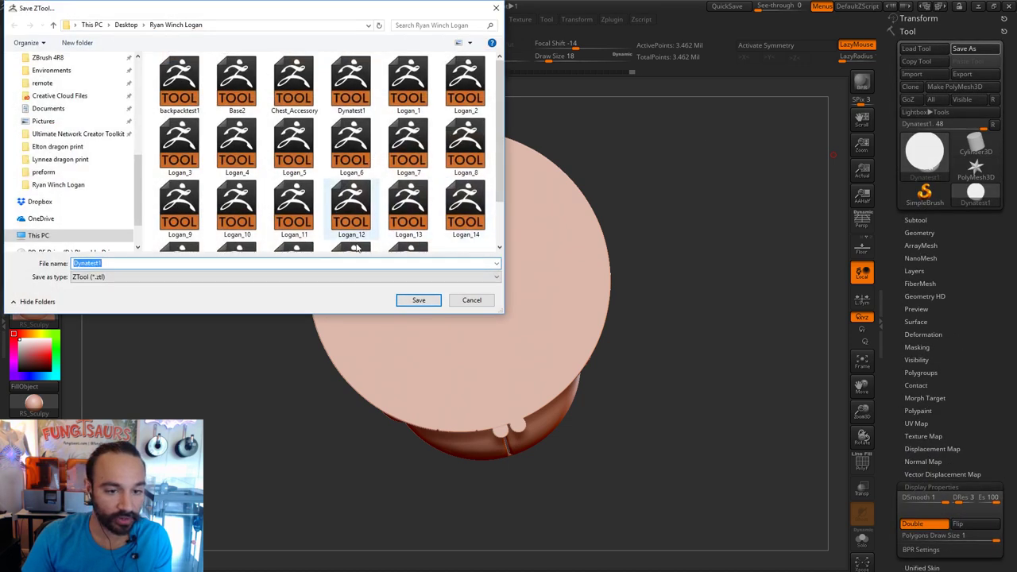
pyautogui.scroll(-1, 405, 226)
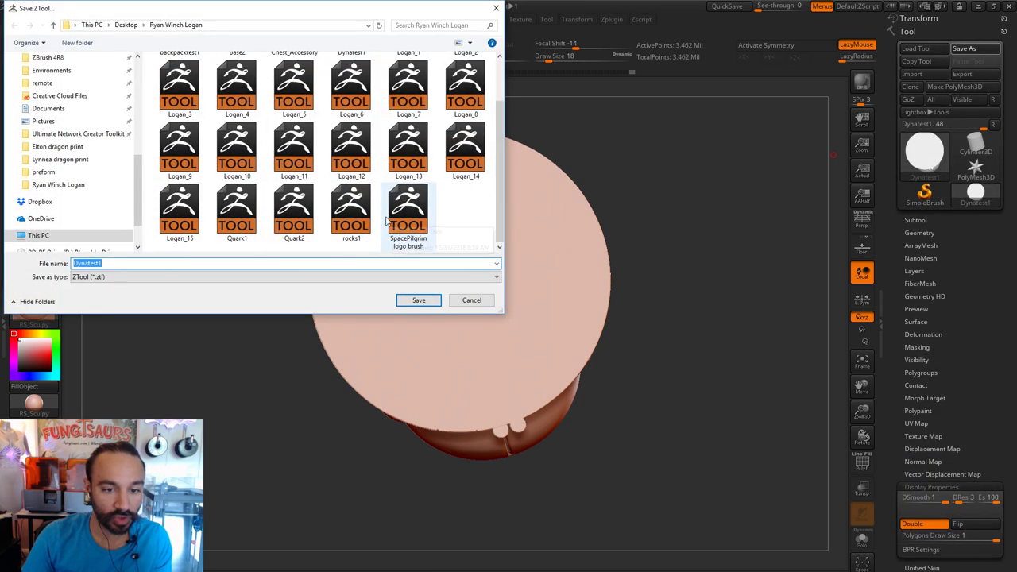
pyautogui.click(467, 159)
pyautogui.click(180, 211)
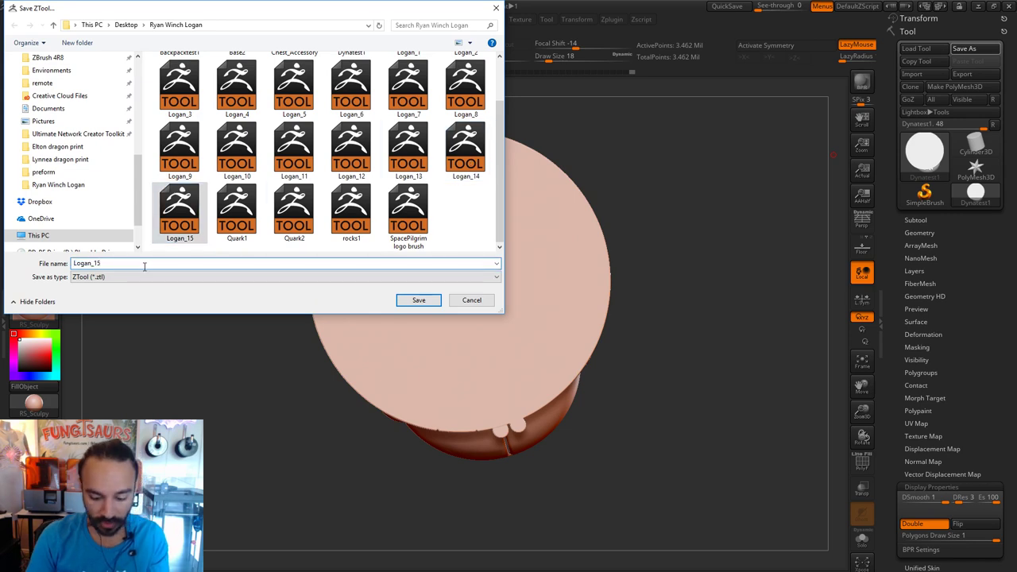
pyautogui.press('Return')
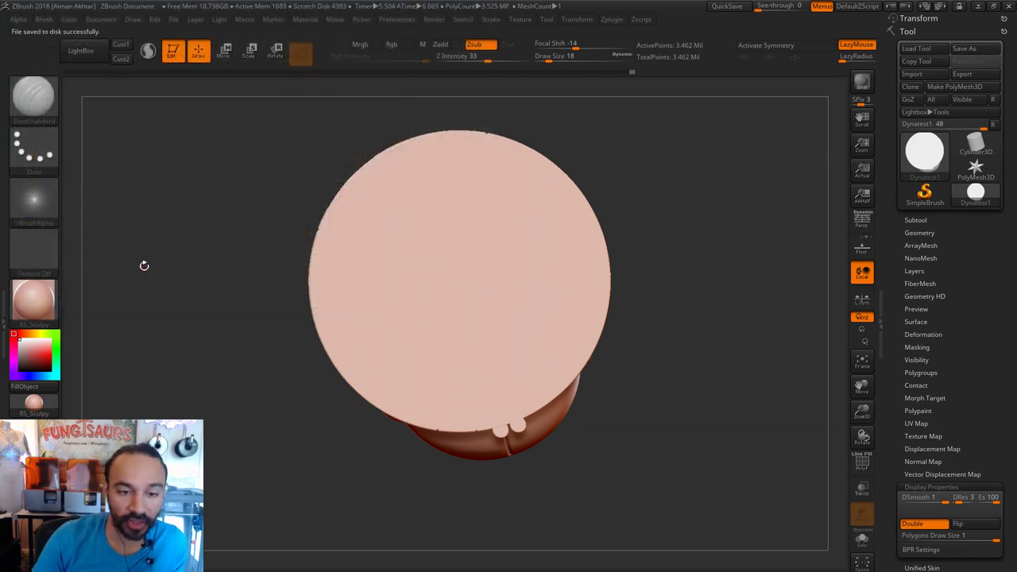
# Insert a subtractive cylinder at the center of the base's underside with the IMM Primitives brush.
pyautogui.moveTo(710, 389)
pyautogui.mouseDown()
pyautogui.moveTo(503, 463)
pyautogui.moveTo(72, 159)
pyautogui.mouseUp()
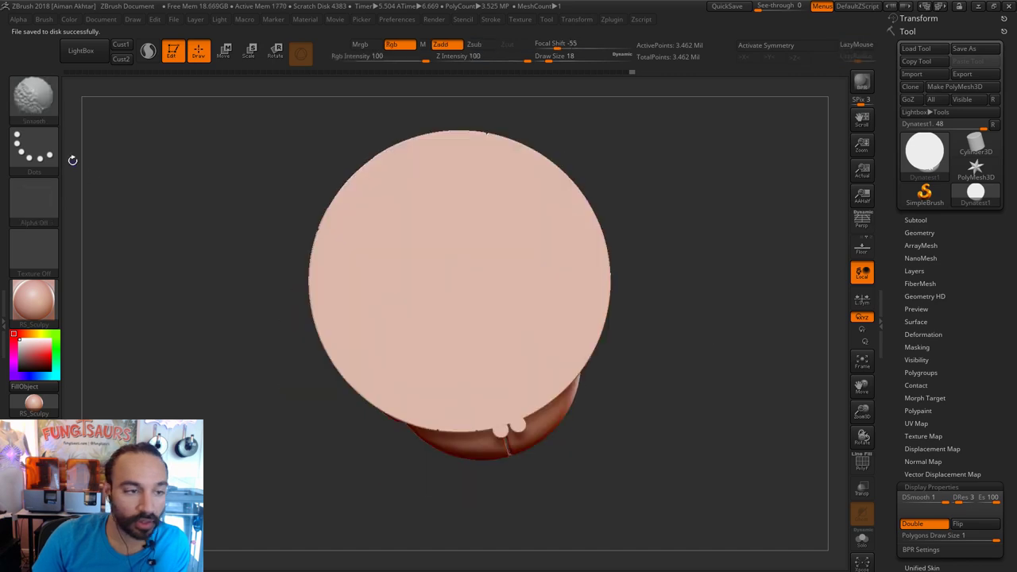
pyautogui.click(33, 95)
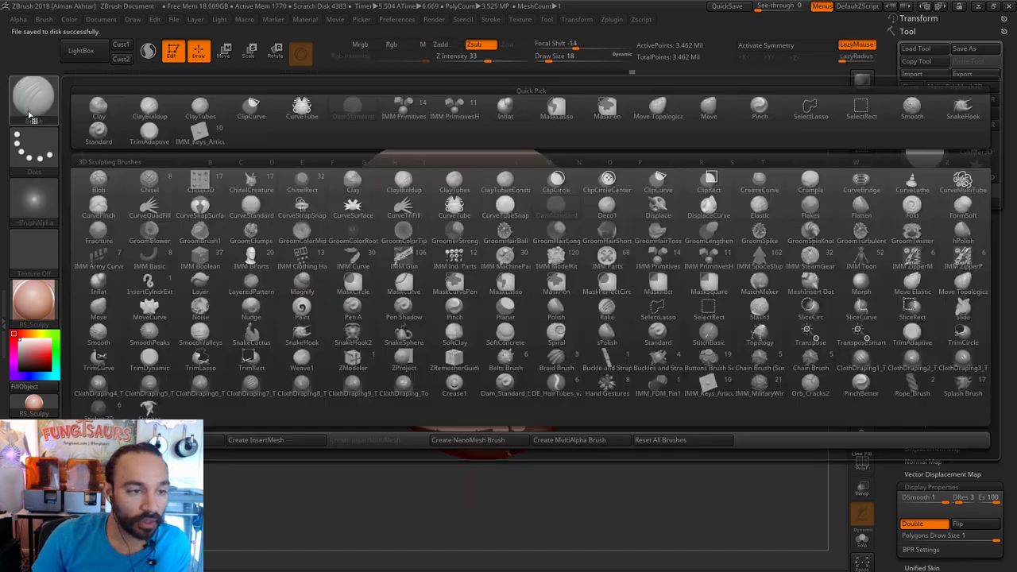
pyautogui.click(662, 267)
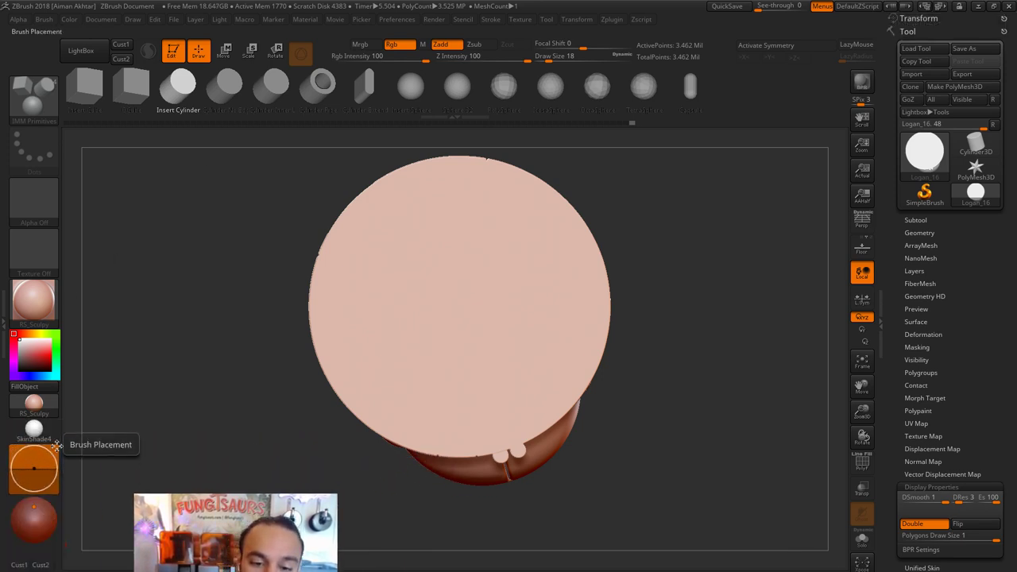
pyautogui.moveTo(459, 308); pyautogui.dragTo(495, 309)
pyautogui.moveTo(688, 244)
pyautogui.mouseDown()
pyautogui.moveTo(702, 338)
pyautogui.moveTo(627, 272)
pyautogui.moveTo(661, 312)
pyautogui.mouseUp()
pyautogui.keyDown('ctrl'); pyautogui.moveTo(516, 325); pyautogui.dragTo(525, 339); pyautogui.keyUp('ctrl')
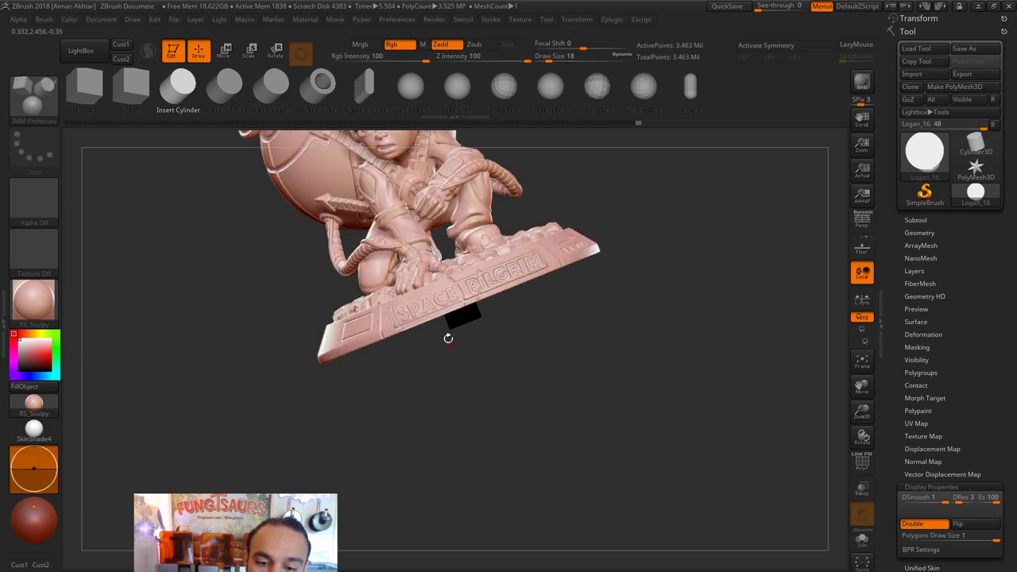
pyautogui.moveTo(556, 301); pyautogui.dragTo(602, 243)
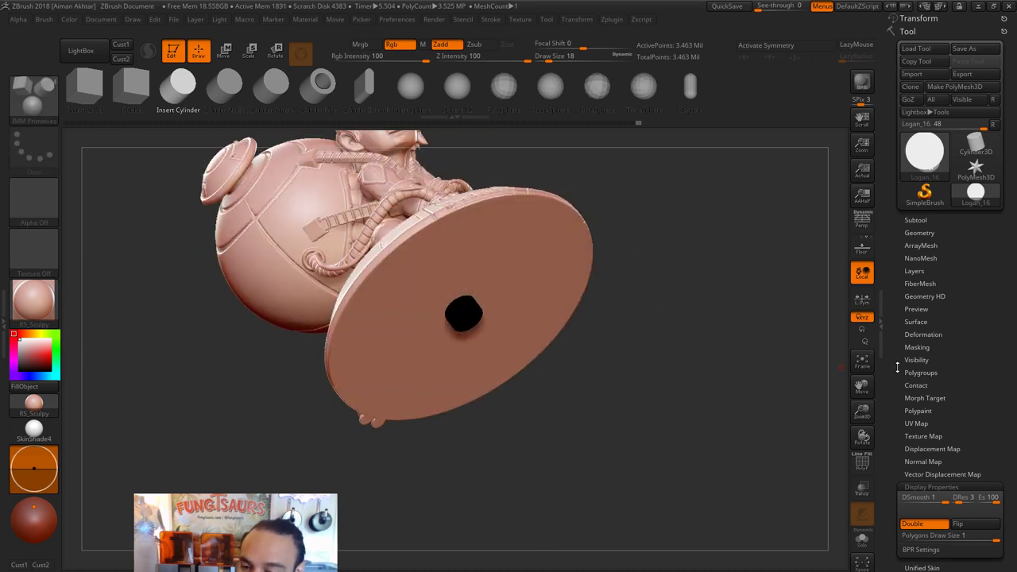
# Bring up the figurine's DynaMesh settings and save the tool again, replacing the existing Logan_16 file.
pyautogui.click(936, 337)
pyautogui.click(936, 336)
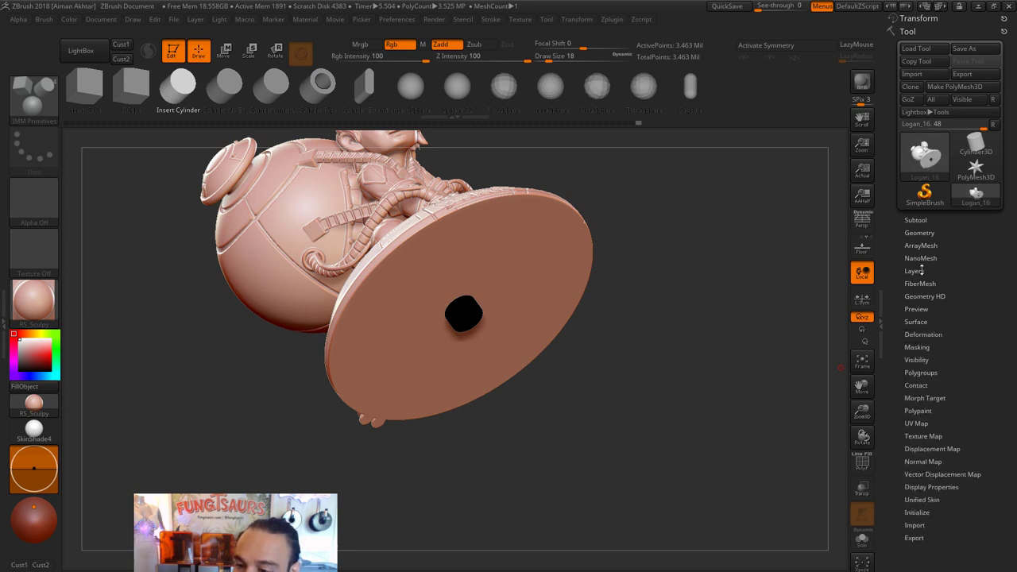
pyautogui.click(920, 233)
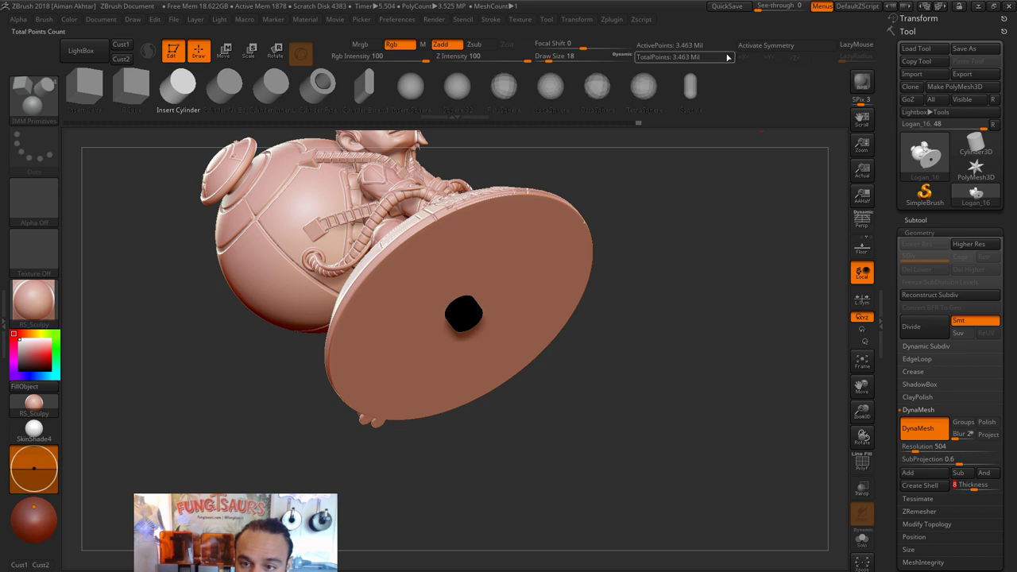
pyautogui.click(964, 49)
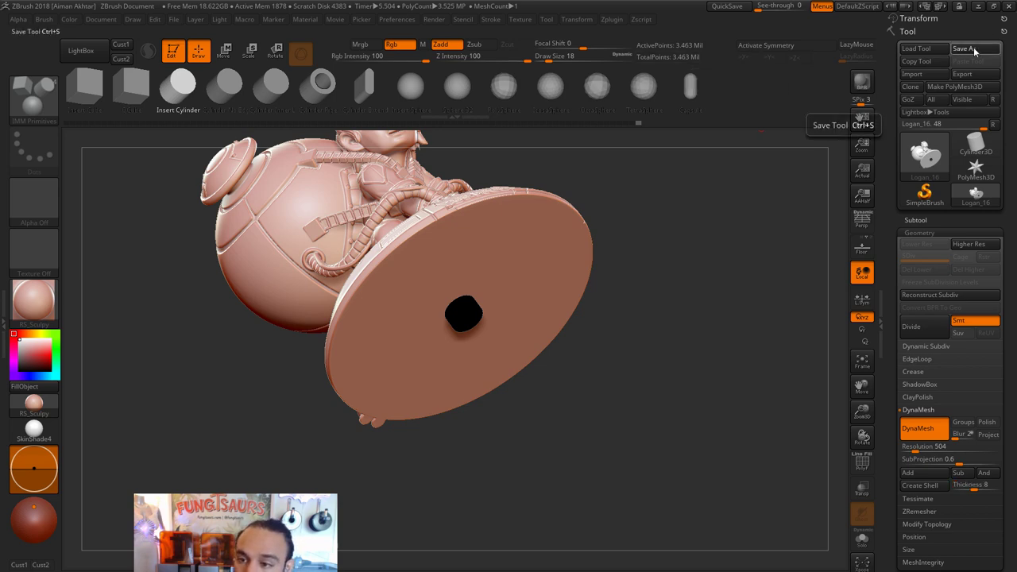
pyautogui.click(435, 304)
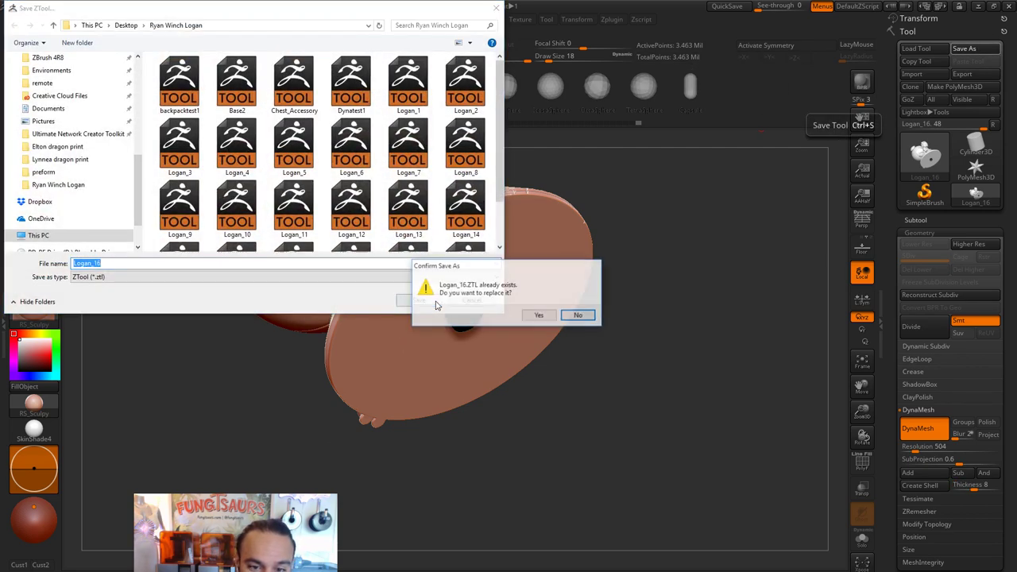
pyautogui.click(538, 315)
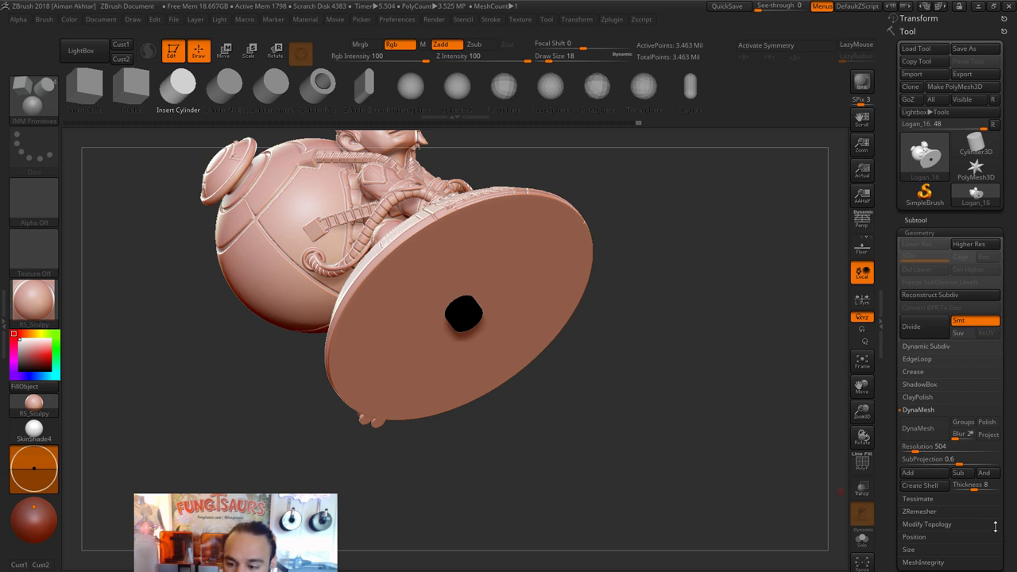
# Undo the inserted cylinder, redraw it at the center of the base's underside and create a DynaMesh shell with thickness 8.
pyautogui.moveTo(669, 467)
pyautogui.mouseDown()
pyautogui.moveTo(676, 459)
pyautogui.moveTo(680, 484)
pyautogui.mouseUp()
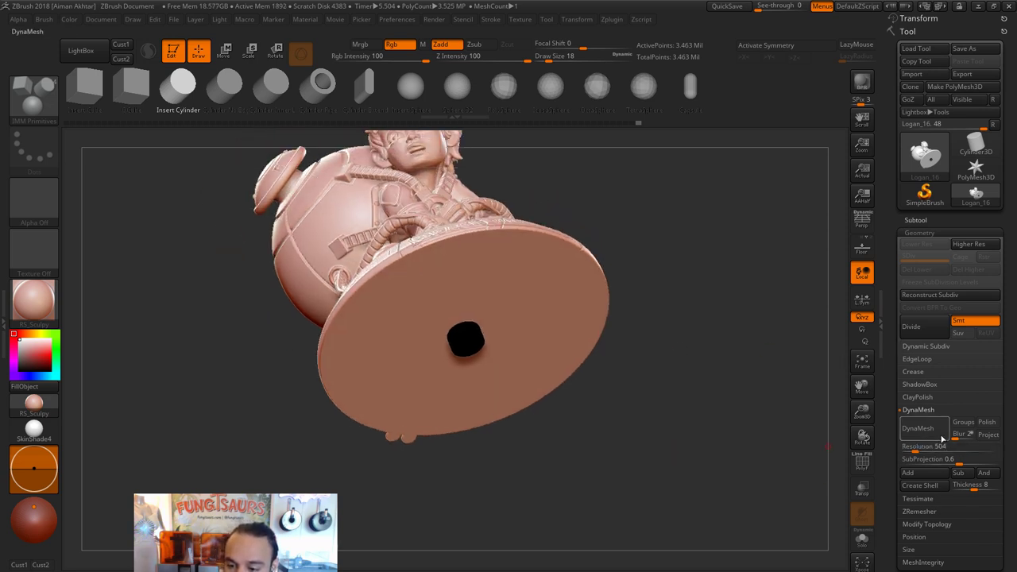
pyautogui.hotkey('ctrl', 'z')
pyautogui.hotkey('ctrl', 'z')
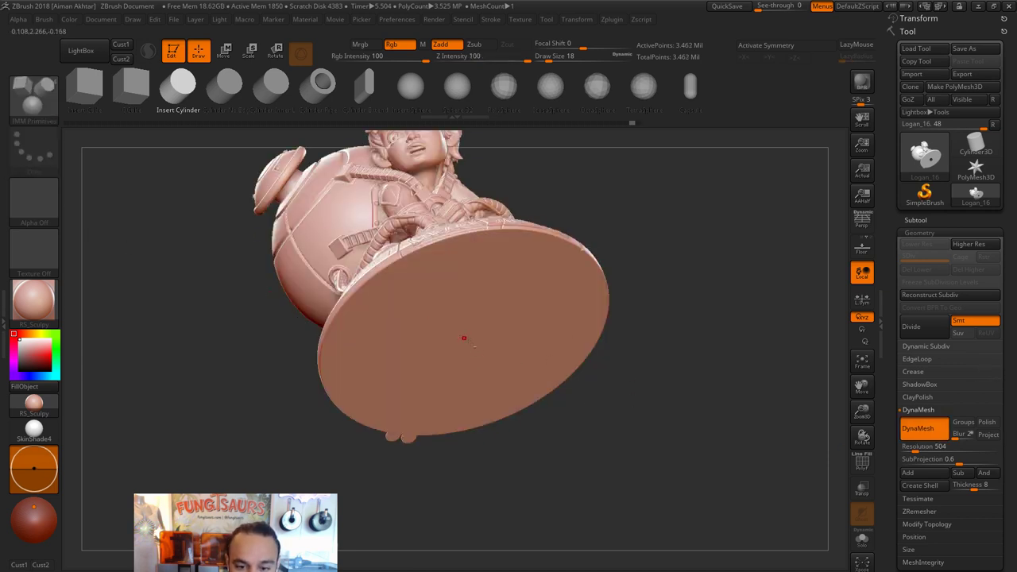
pyautogui.keyDown('ctrl'); pyautogui.moveTo(465, 340); pyautogui.dragTo(476, 351); pyautogui.keyUp('ctrl')
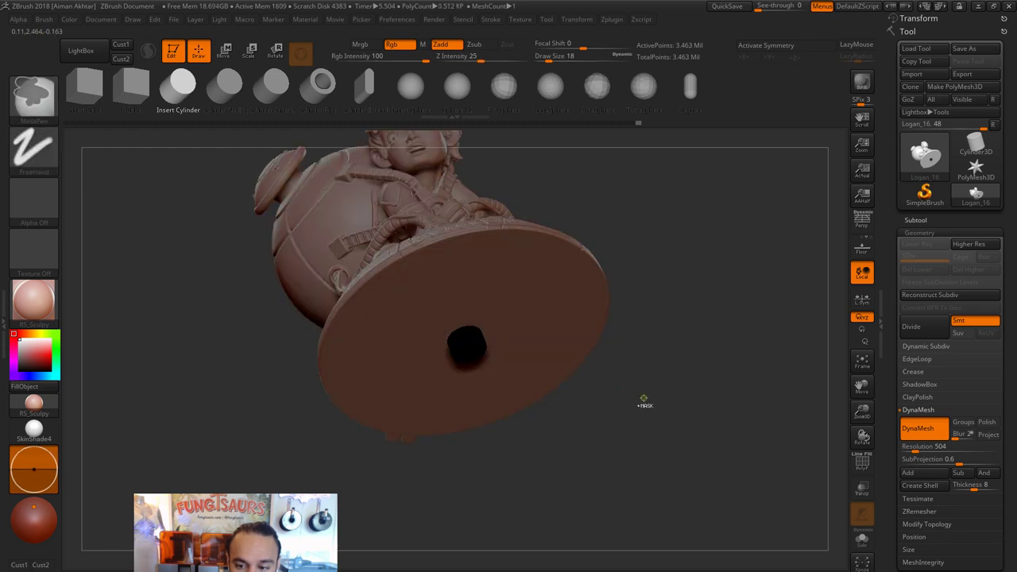
pyautogui.keyDown('ctrl'); pyautogui.moveTo(644, 399); pyautogui.dragTo(659, 409); pyautogui.keyUp('ctrl')
pyautogui.click(922, 485)
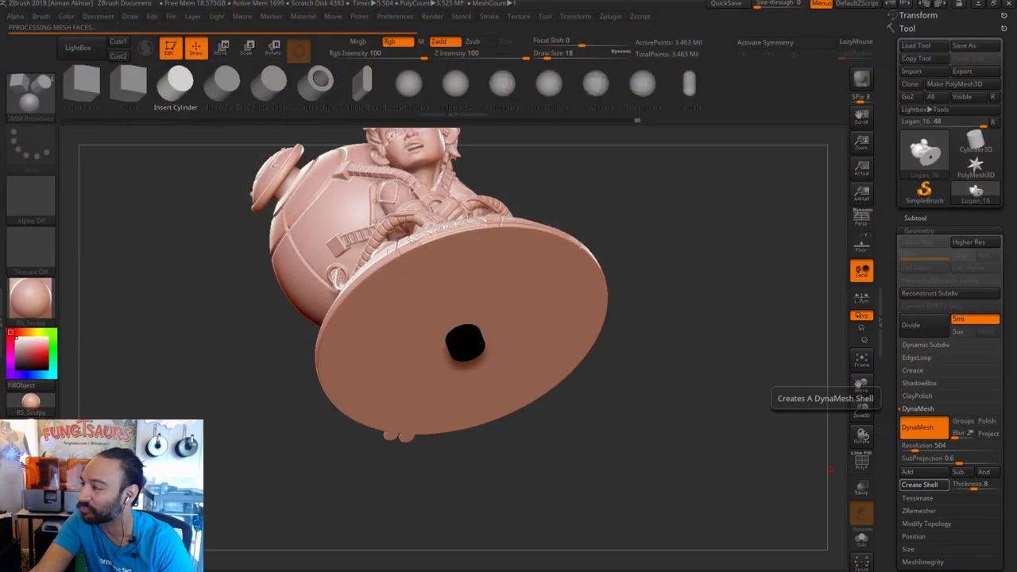
# Switch to File Explorer and look through the saved tool versions and reference files in the project folder.
pyautogui.moveTo(1016, 59); pyautogui.dragTo(561, 61)
pyautogui.keyDown('ctrl'); pyautogui.scroll(-2, 392, 329); pyautogui.keyUp('ctrl')
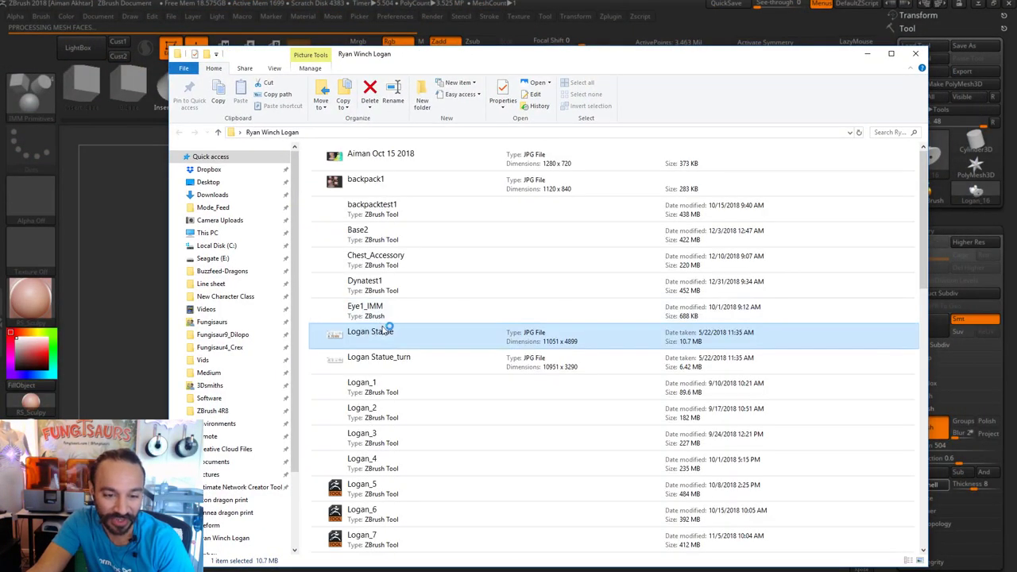
pyautogui.scroll(-10, 428, 312)
pyautogui.scroll(10, 425, 323)
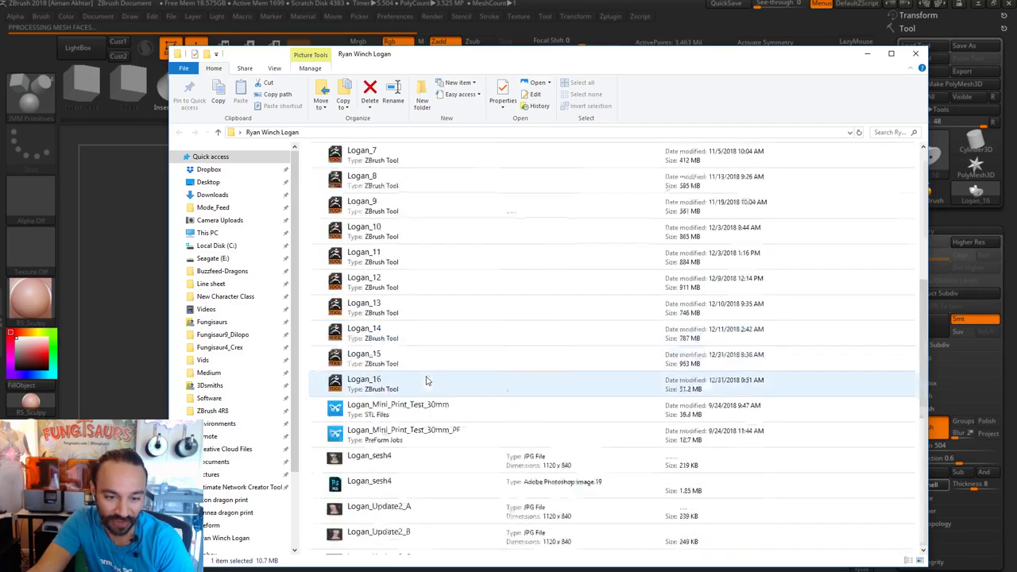
pyautogui.click(273, 134)
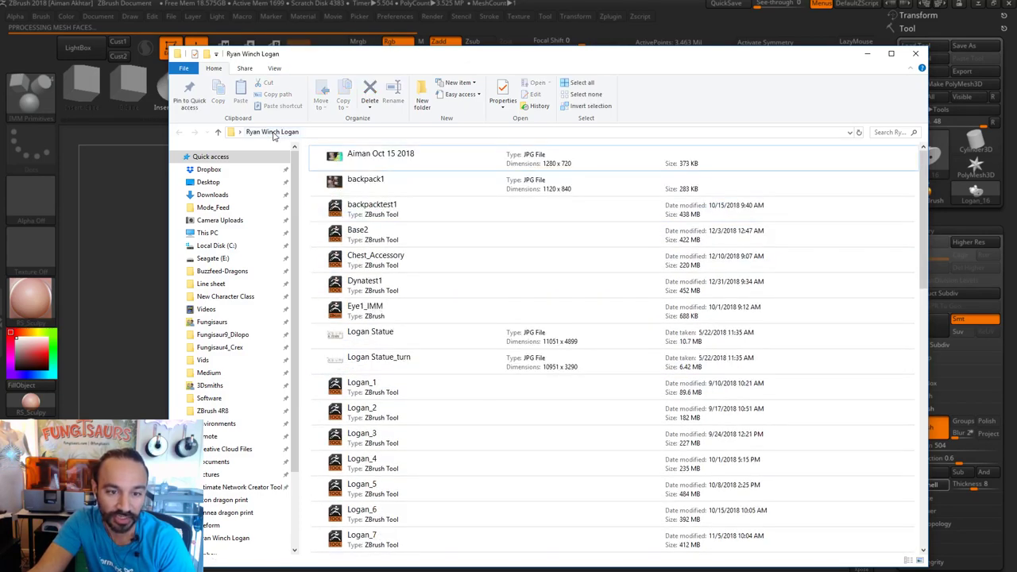
# Check the project folder's total size in its properties from the Desktop and close File Explorer.
pyautogui.click(211, 184)
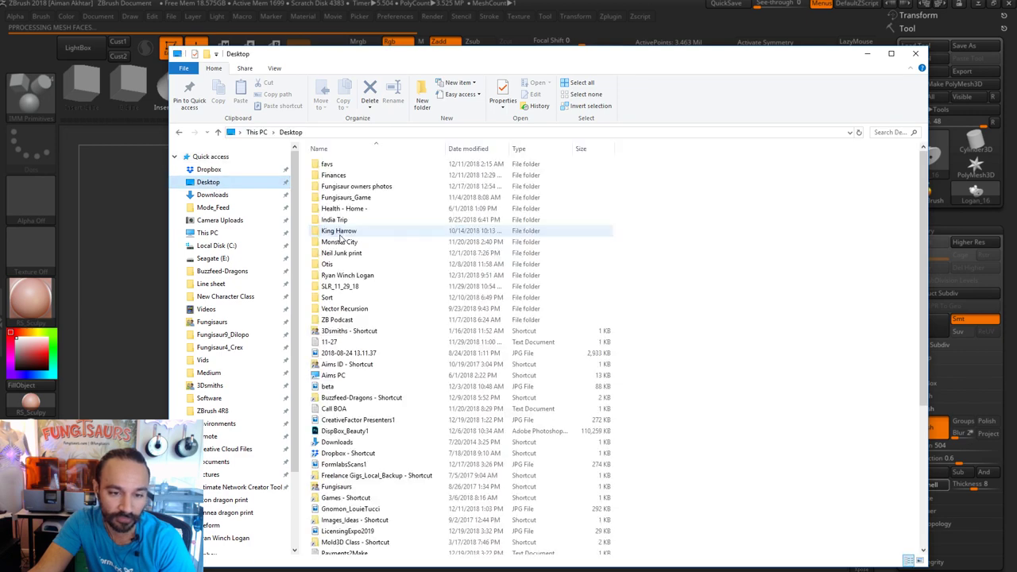
pyautogui.click(346, 276)
pyautogui.rightClick(346, 276)
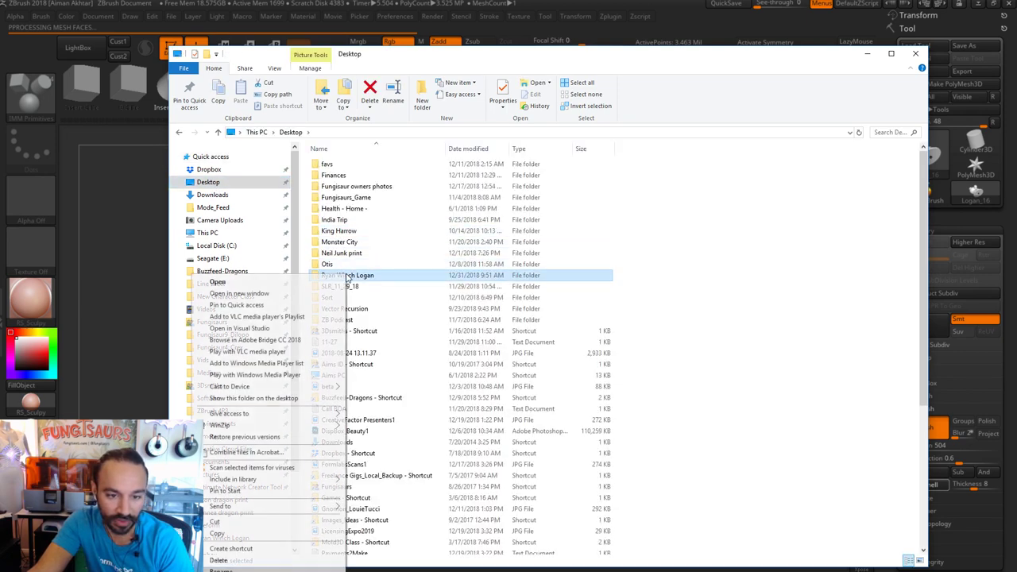
pyautogui.click(238, 556)
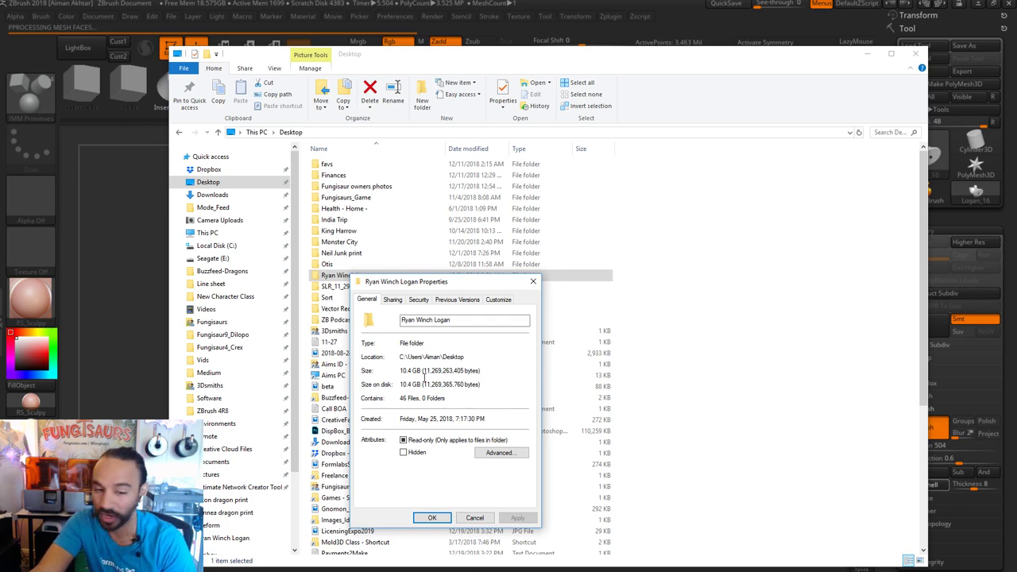
pyautogui.moveTo(467, 284); pyautogui.dragTo(417, 185)
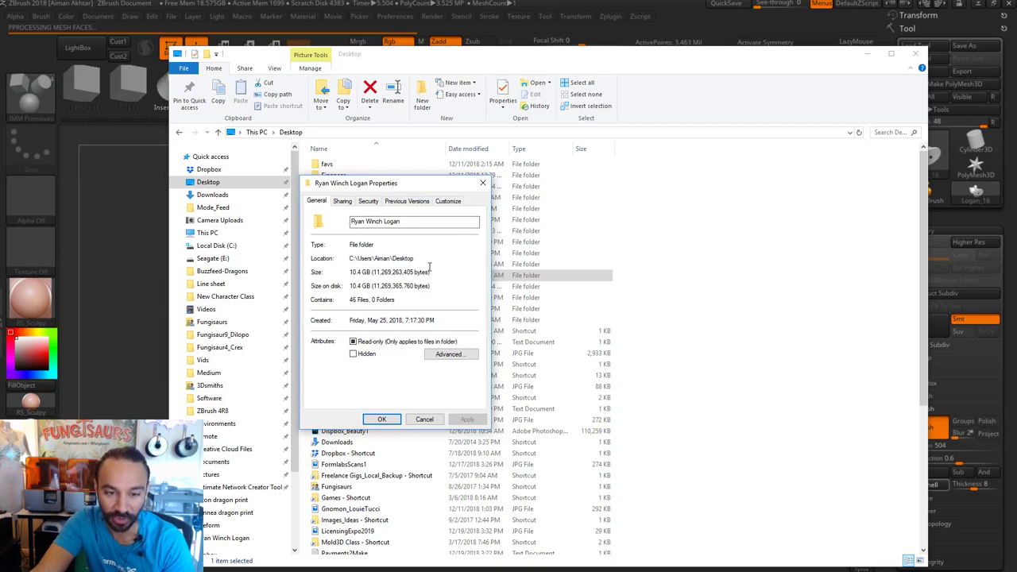
pyautogui.click(482, 182)
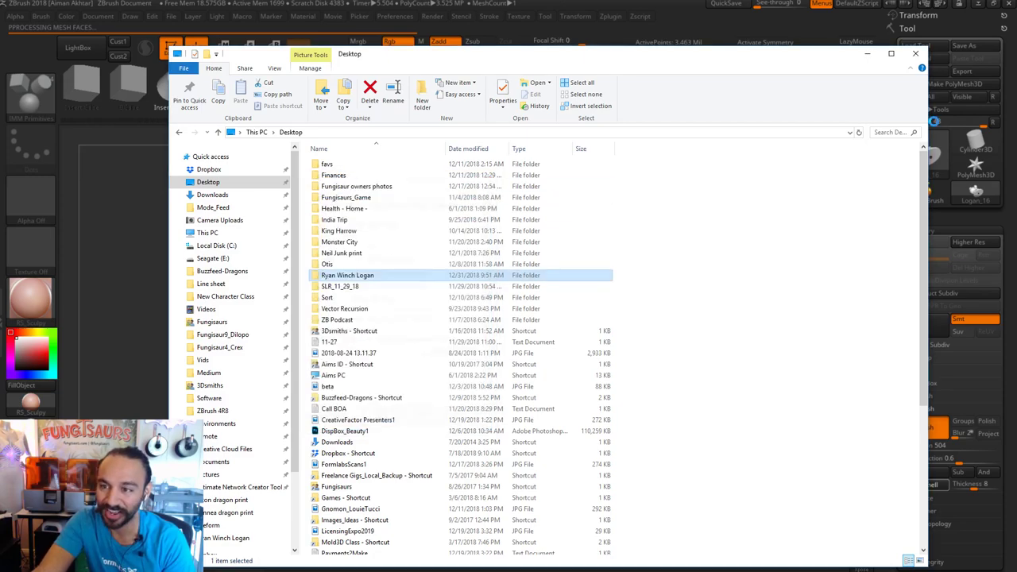
pyautogui.click(915, 53)
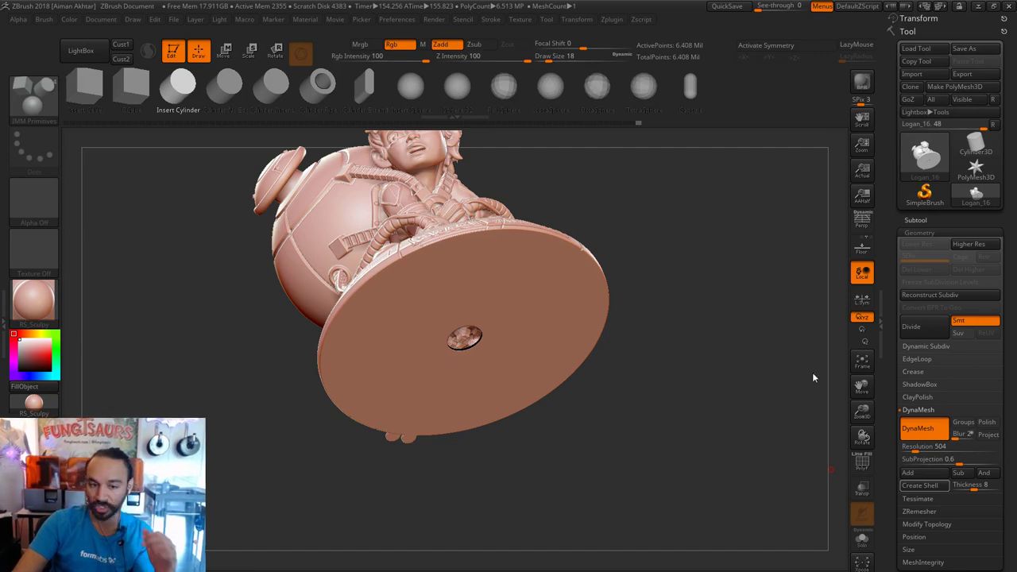
# Examine the drain hole in the base's underside up close and the hollowed figurine from the front.
pyautogui.moveTo(643, 383)
pyautogui.mouseDown()
pyautogui.moveTo(640, 349)
pyautogui.moveTo(637, 415)
pyautogui.mouseUp()
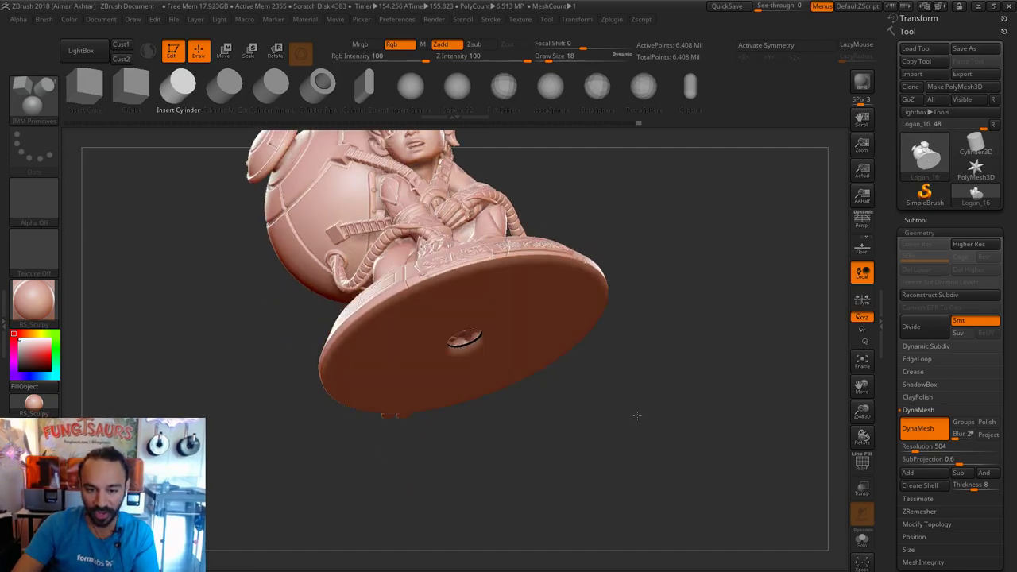
pyautogui.moveTo(661, 512)
pyautogui.keyDown('alt'); pyautogui.mouseDown()
pyautogui.moveTo(714, 543)
pyautogui.moveTo(777, 501)
pyautogui.mouseUp(); pyautogui.keyUp('alt')
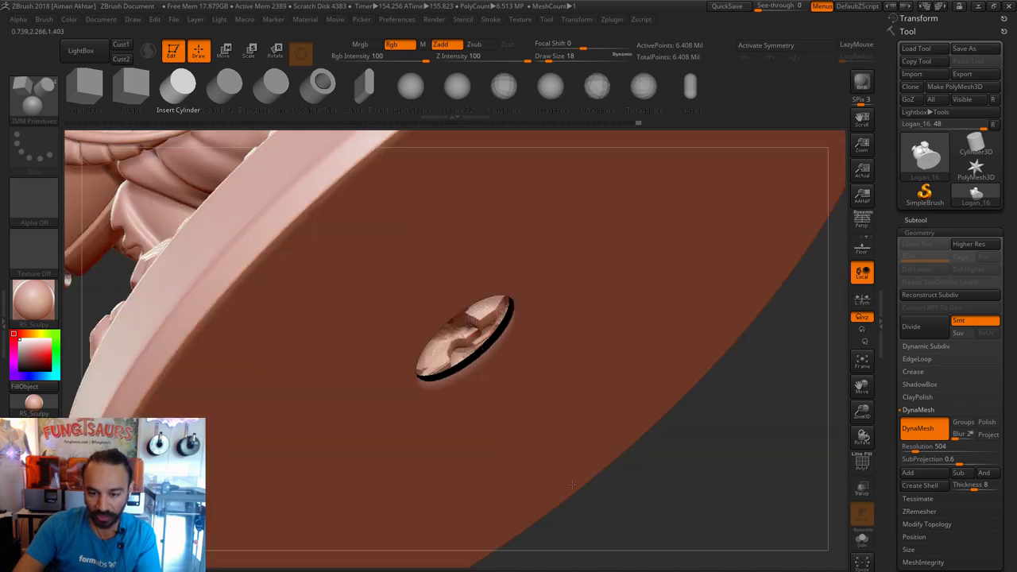
pyautogui.moveTo(572, 484)
pyautogui.keyDown('alt'); pyautogui.mouseDown()
pyautogui.moveTo(544, 479)
pyautogui.moveTo(612, 438)
pyautogui.mouseUp(); pyautogui.keyUp('alt')
pyautogui.keyDown('shift'); pyautogui.moveTo(559, 472); pyautogui.dragTo(559, 473); pyautogui.keyUp('shift')
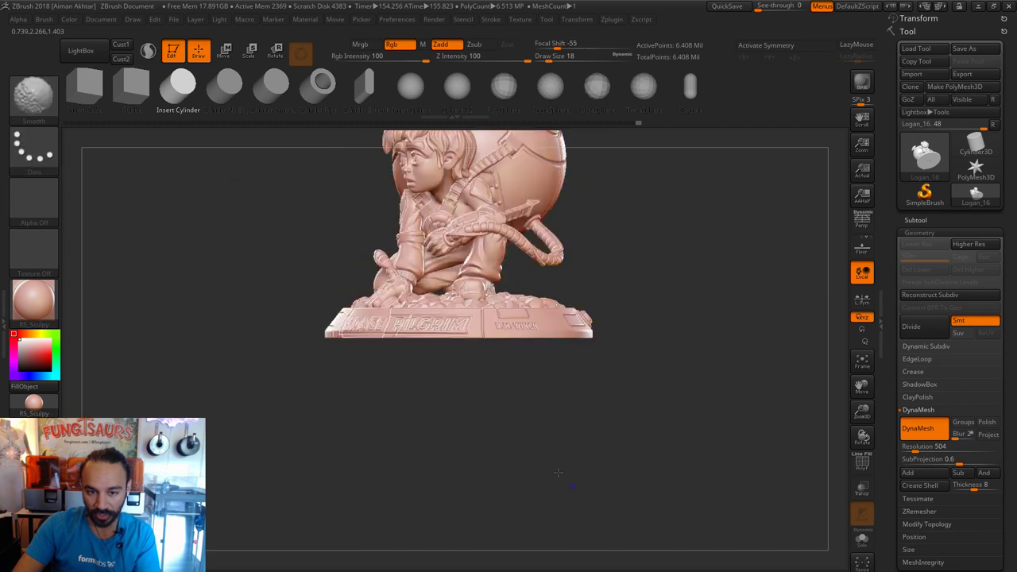
pyautogui.keyDown('alt'); pyautogui.moveTo(586, 437); pyautogui.dragTo(591, 540); pyautogui.keyUp('alt')
pyautogui.moveTo(601, 540); pyautogui.dragTo(642, 542)
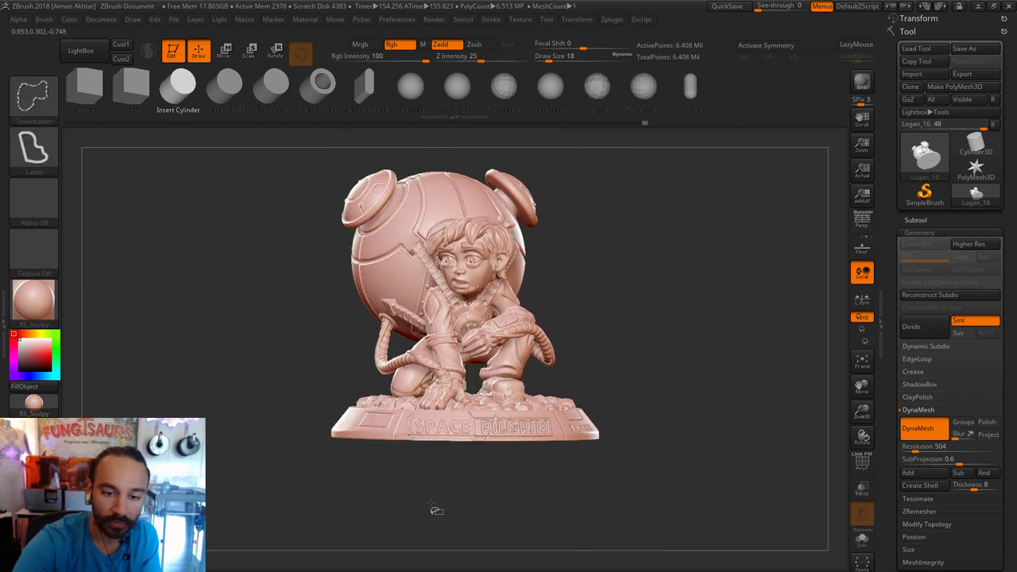
# Hide one side of the figurine with a lasso selection and inspect the hollow interior of the backpack, head and body.
pyautogui.hotkey('ctrl', 'shift')
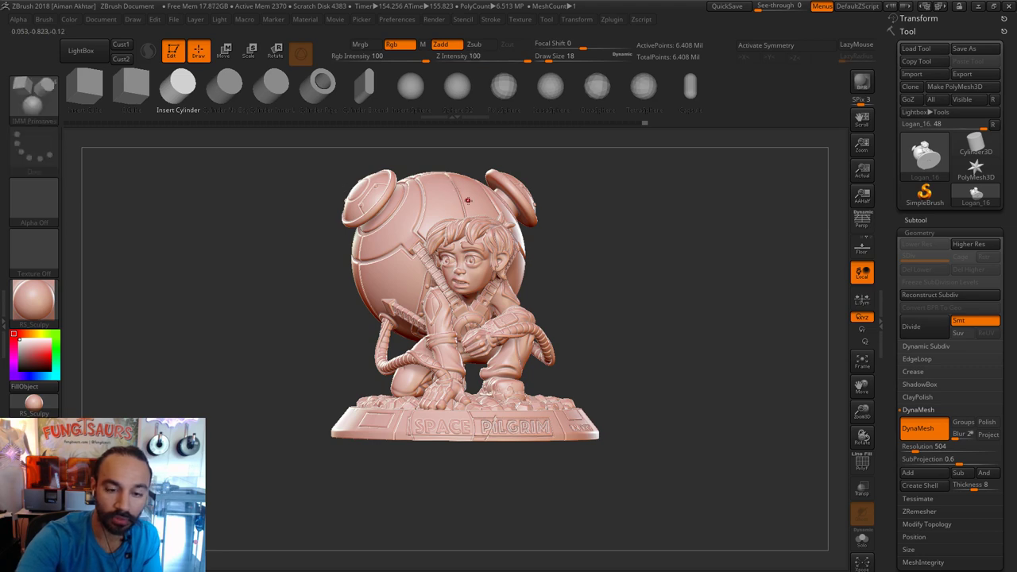
pyautogui.keyDown('alt'); pyautogui.moveTo(604, 262); pyautogui.dragTo(617, 313); pyautogui.keyUp('alt')
pyautogui.moveTo(453, 181)
pyautogui.keyDown('ctrl'); pyautogui.keyDown('shift'); pyautogui.mouseDown()
pyautogui.moveTo(471, 301)
pyautogui.moveTo(344, 548)
pyautogui.moveTo(419, 141)
pyautogui.mouseUp(); pyautogui.keyUp('shift'); pyautogui.keyUp('ctrl')
pyautogui.moveTo(635, 310)
pyautogui.mouseDown()
pyautogui.moveTo(679, 321)
pyautogui.moveTo(715, 377)
pyautogui.moveTo(697, 331)
pyautogui.moveTo(704, 302)
pyautogui.moveTo(741, 401)
pyautogui.moveTo(656, 391)
pyautogui.mouseUp()
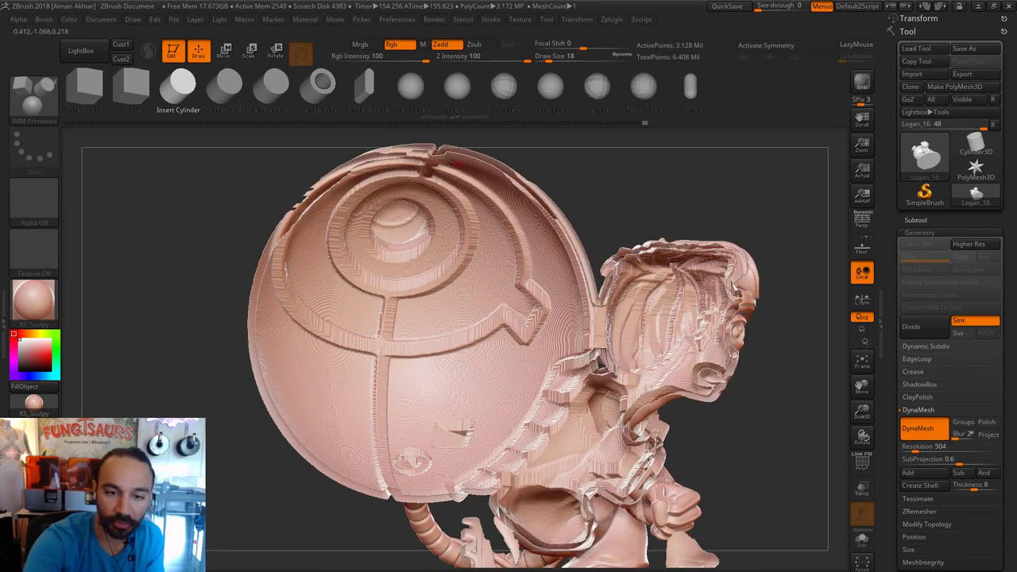
pyautogui.moveTo(329, 519); pyautogui.dragTo(347, 470)
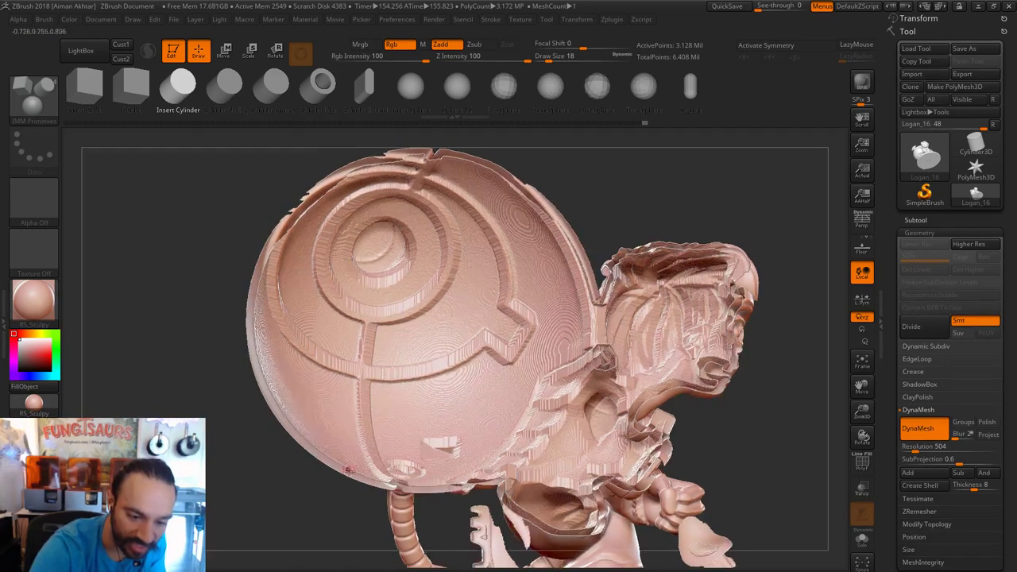
# Examine the cut-open figurine's hollow interior through the backpack, head and body down to the base and drain hole.
pyautogui.moveTo(342, 509); pyautogui.dragTo(419, 407)
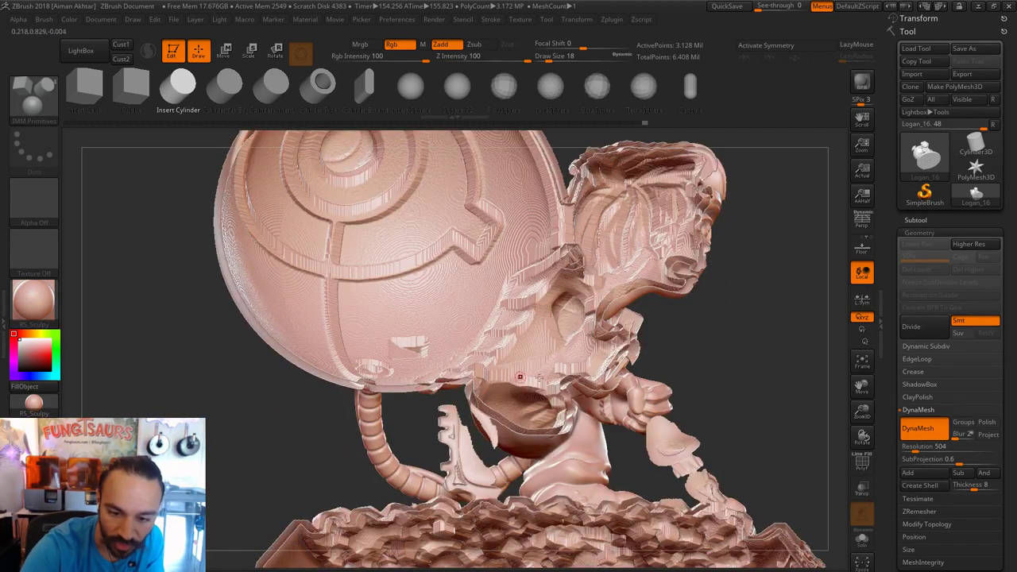
pyautogui.keyDown('alt'); pyautogui.moveTo(732, 330); pyautogui.dragTo(705, 266); pyautogui.keyUp('alt')
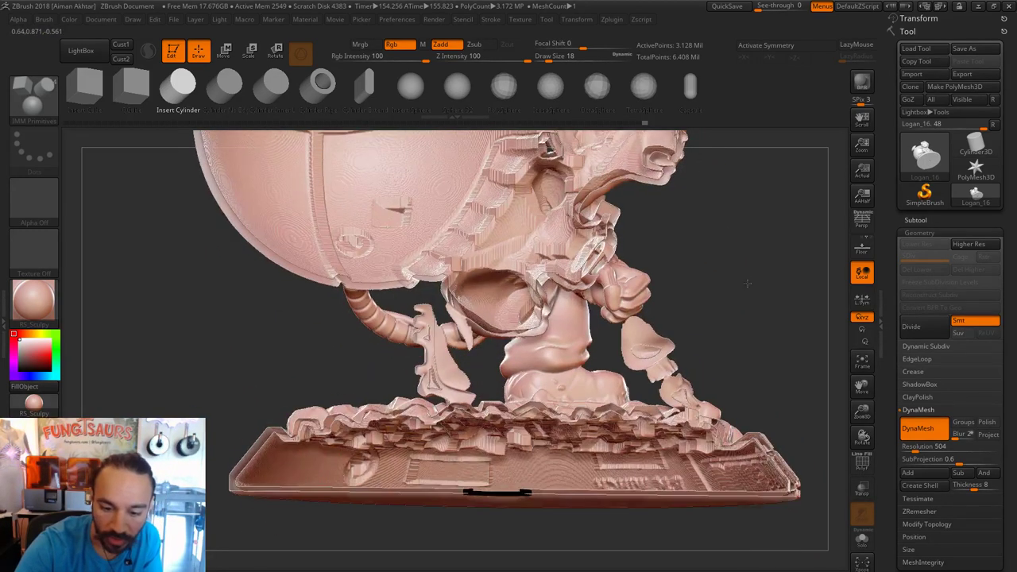
pyautogui.moveTo(328, 537); pyautogui.dragTo(378, 534)
pyautogui.moveTo(745, 265); pyautogui.dragTo(566, 393)
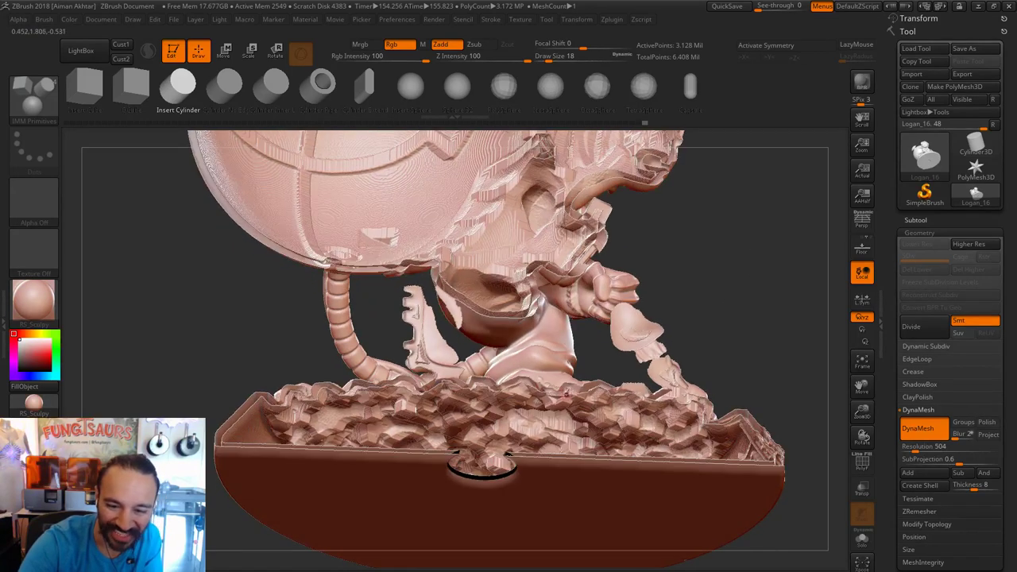
pyautogui.moveTo(537, 238); pyautogui.dragTo(620, 272)
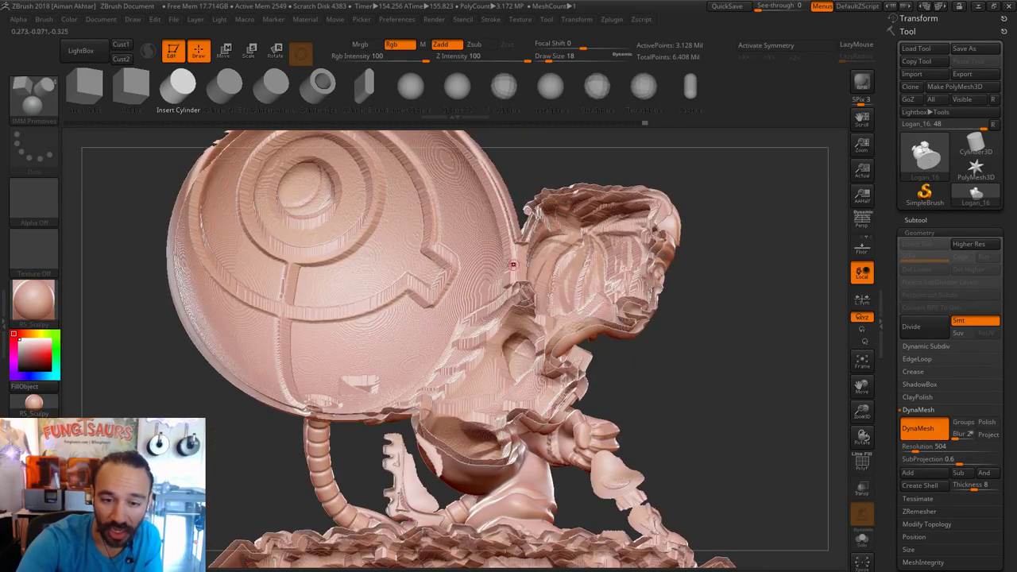
pyautogui.moveTo(736, 267); pyautogui.dragTo(395, 422)
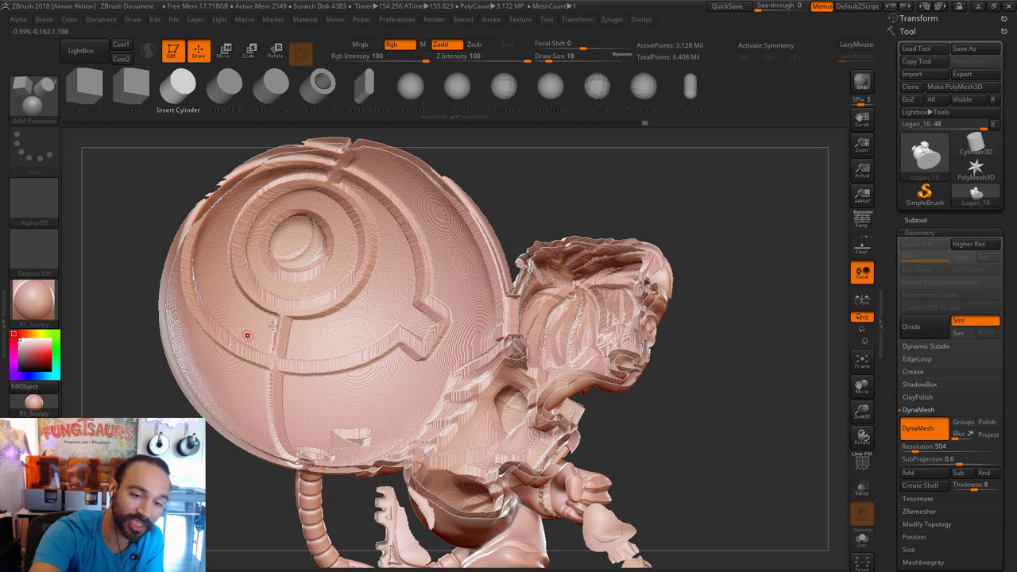
pyautogui.moveTo(739, 305); pyautogui.dragTo(638, 357)
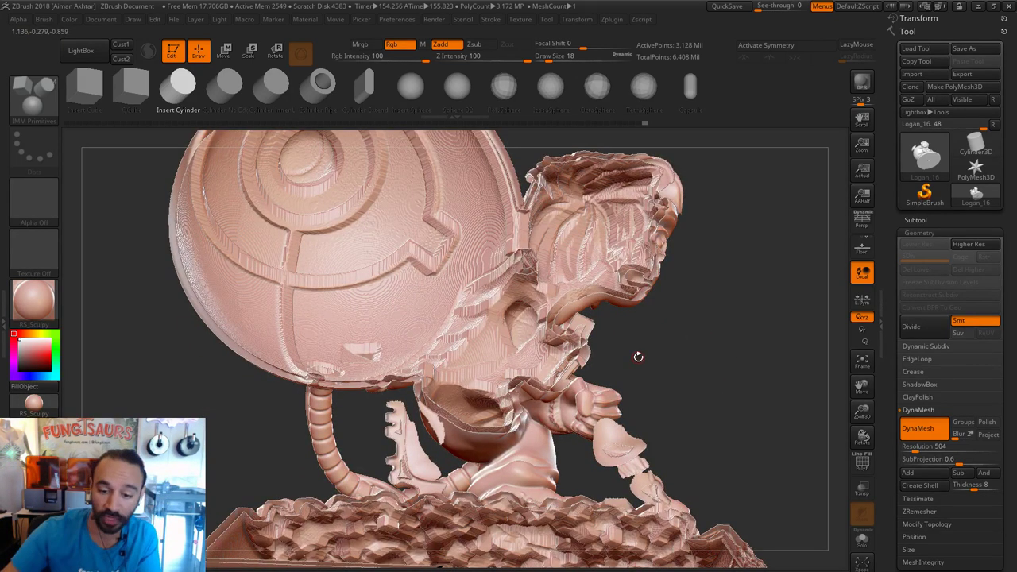
# Unhide the whole figurine and face the underside of the base around the drain hole.
pyautogui.moveTo(600, 350)
pyautogui.keyDown('alt'); pyautogui.mouseDown()
pyautogui.moveTo(676, 358)
pyautogui.moveTo(720, 320)
pyautogui.moveTo(703, 293)
pyautogui.moveTo(685, 509)
pyautogui.mouseUp(); pyautogui.keyUp('alt')
pyautogui.keyDown('ctrl'); pyautogui.keyDown('shift'); pyautogui.click(707, 428); pyautogui.keyUp('shift'); pyautogui.keyUp('ctrl')
pyautogui.keyDown('alt'); pyautogui.moveTo(679, 359); pyautogui.dragTo(743, 459); pyautogui.keyUp('alt')
# Mask a ring around the drain hole's rim using Draw Size 29, undoing the first trial stroke and trimming the outer edge.
pyautogui.press('b')
pyautogui.press('m')
pyautogui.press('t')
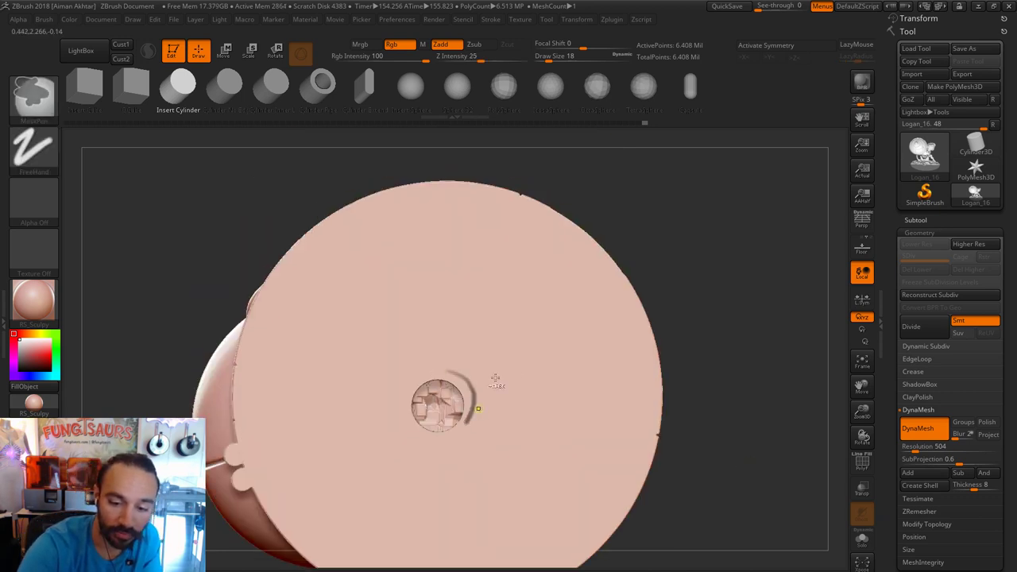
pyautogui.hotkey('ctrl', 'z')
pyautogui.keyDown('alt'); pyautogui.moveTo(756, 302); pyautogui.dragTo(764, 307); pyautogui.keyUp('alt')
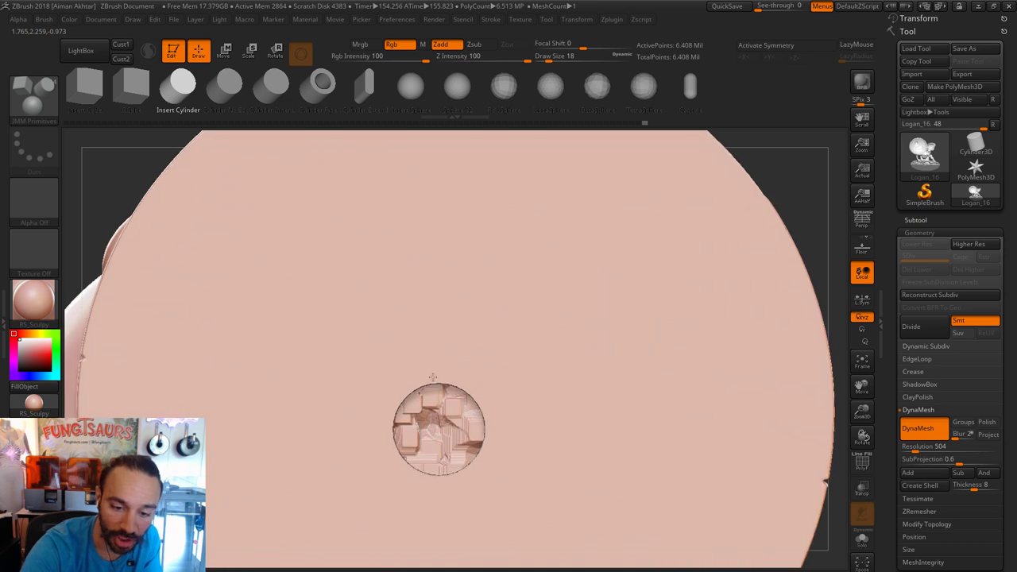
pyautogui.press('s')
pyautogui.moveTo(432, 381)
pyautogui.mouseDown()
pyautogui.moveTo(387, 432)
pyautogui.moveTo(390, 458)
pyautogui.moveTo(435, 494)
pyautogui.moveTo(467, 484)
pyautogui.moveTo(490, 453)
pyautogui.moveTo(491, 421)
pyautogui.moveTo(477, 395)
pyautogui.moveTo(424, 380)
pyautogui.mouseUp()
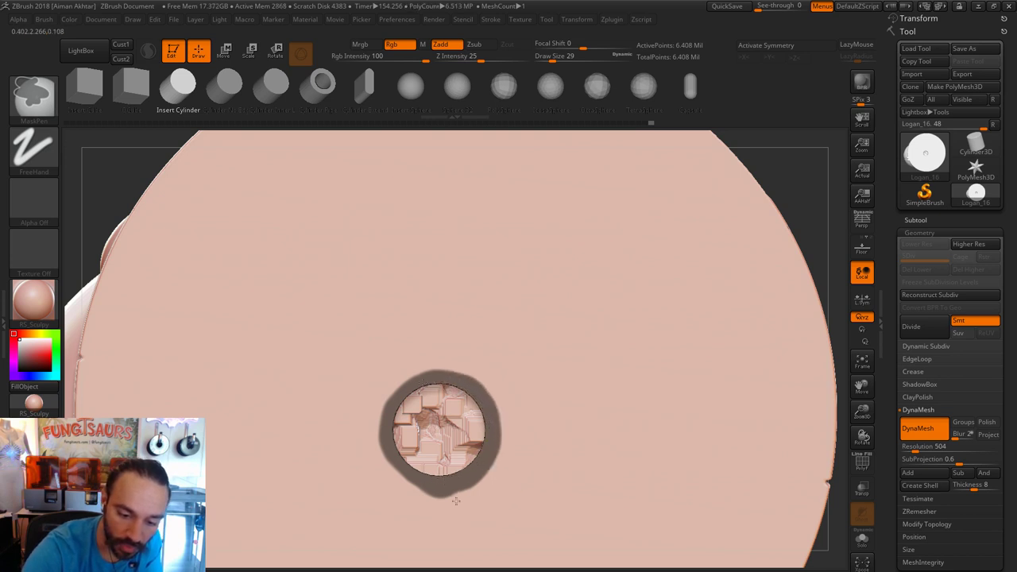
pyautogui.keyDown('ctrl'); pyautogui.keyDown('alt'); pyautogui.moveTo(456, 501); pyautogui.dragTo(417, 498); pyautogui.keyUp('alt'); pyautogui.keyUp('ctrl')
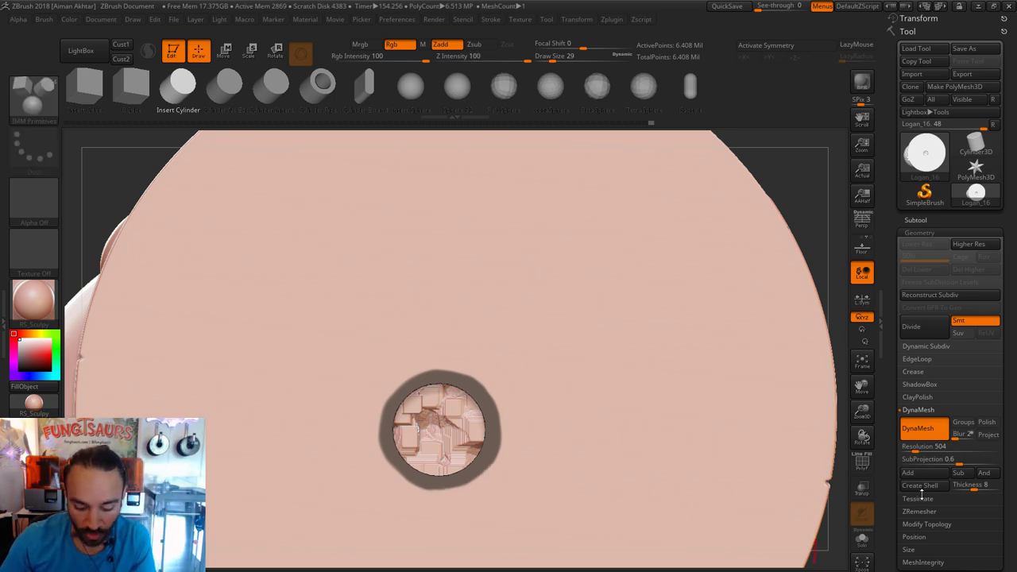
# Turn on PolyFrame, make the masked ring around the drain hole its own polygroup, and clear the mask.
pyautogui.press('b')
pyautogui.press('m')
pyautogui.press('v')
pyautogui.hotkey('shift', 'f')
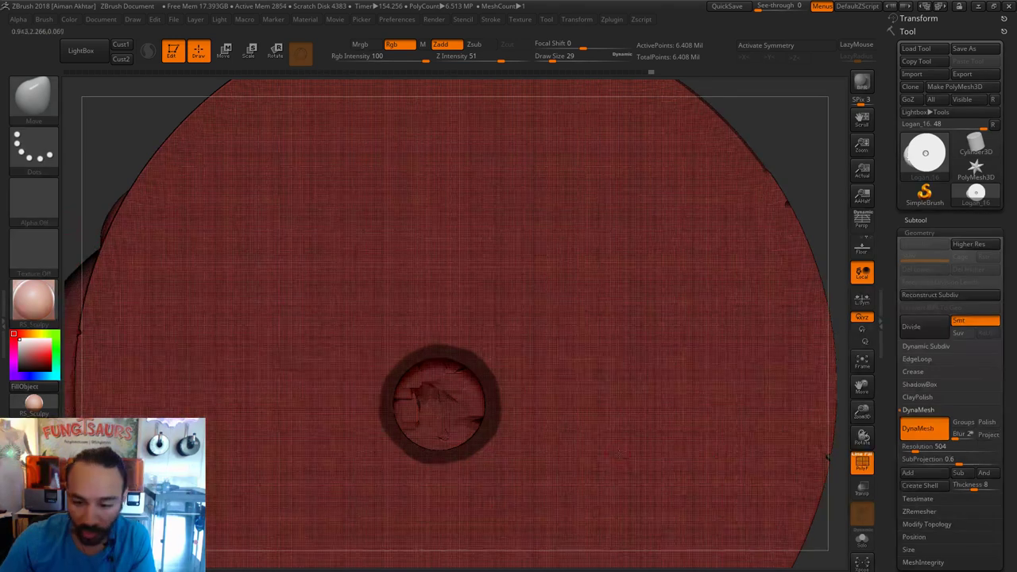
pyautogui.scroll(-5, 957, 460)
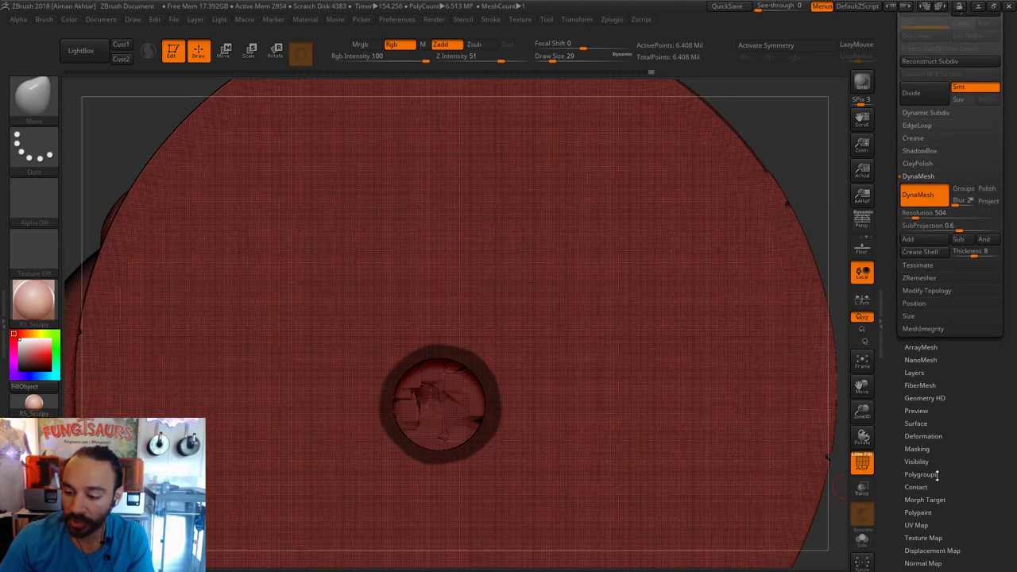
pyautogui.click(936, 474)
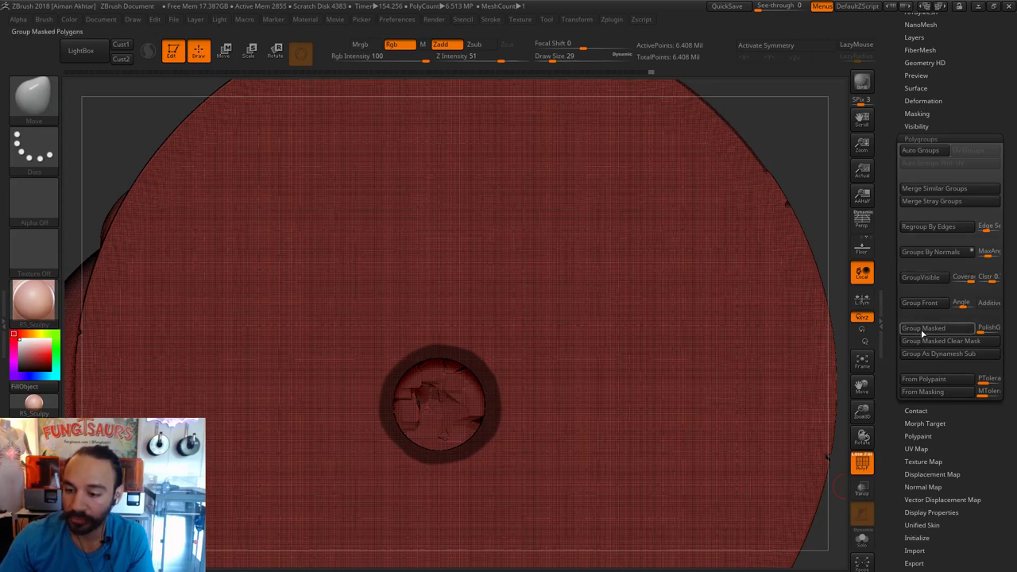
pyautogui.hotkey('ctrl', 'i')
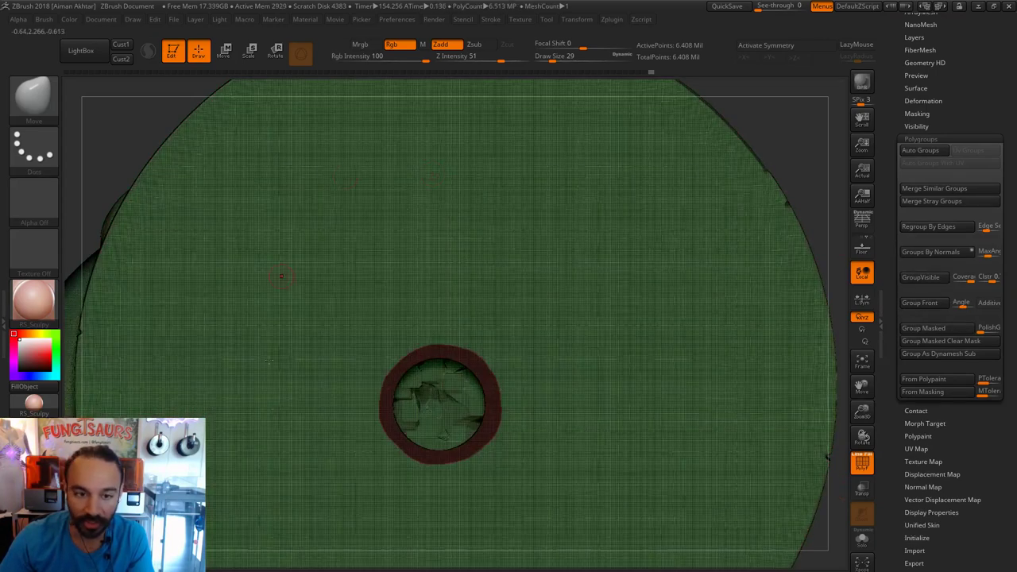
pyautogui.keyDown('ctrl'); pyautogui.click(801, 147); pyautogui.keyUp('ctrl')
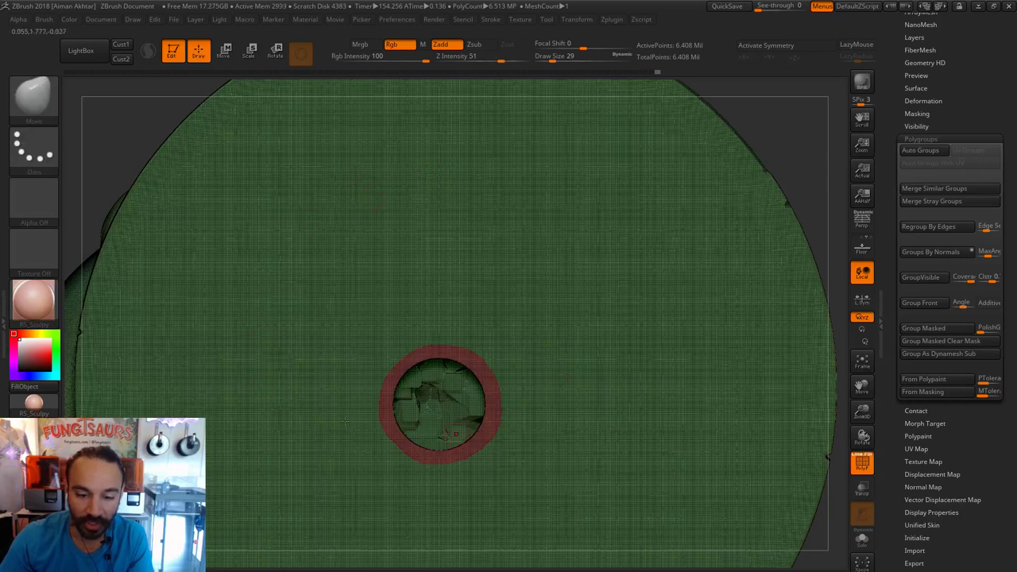
# Hide the ring polygroup around the drain hole and run Auto Groups to separate the inner shell from the outer surface.
pyautogui.hotkey('ctrl', 'shift')
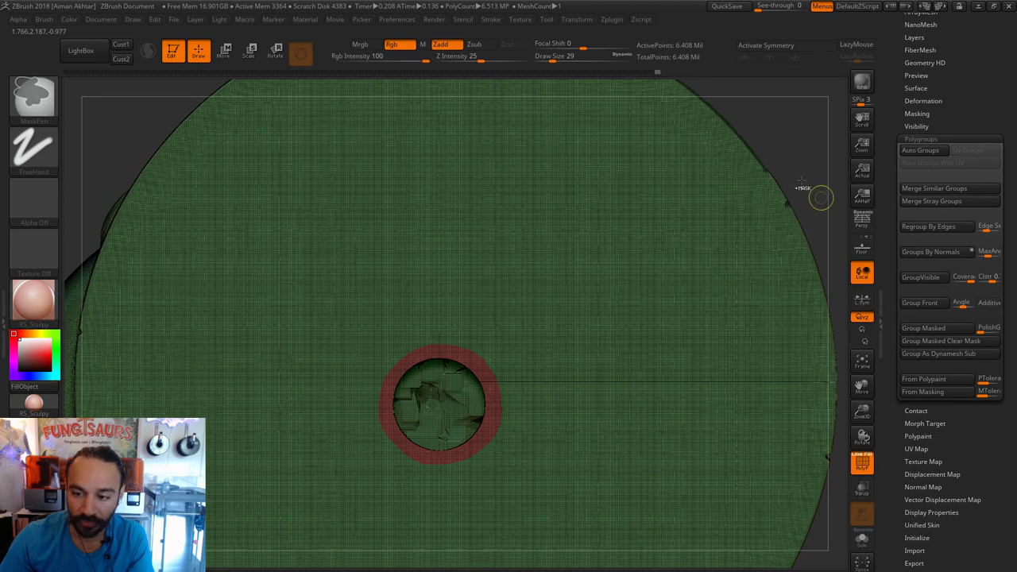
pyautogui.hotkey('ctrl', 'shift')
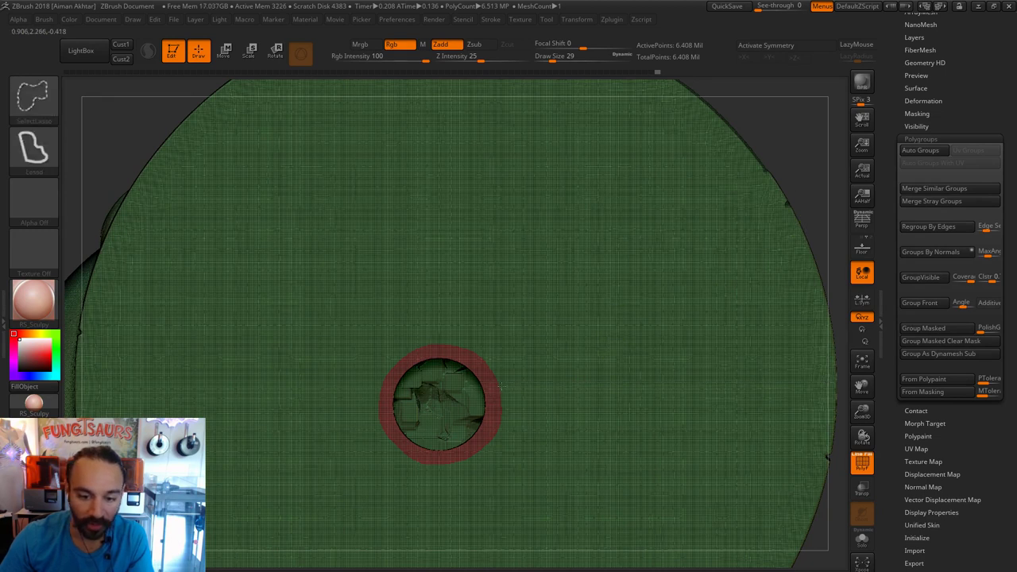
pyautogui.keyDown('ctrl'); pyautogui.keyDown('shift'); pyautogui.click(611, 344); pyautogui.keyUp('shift'); pyautogui.keyUp('ctrl')
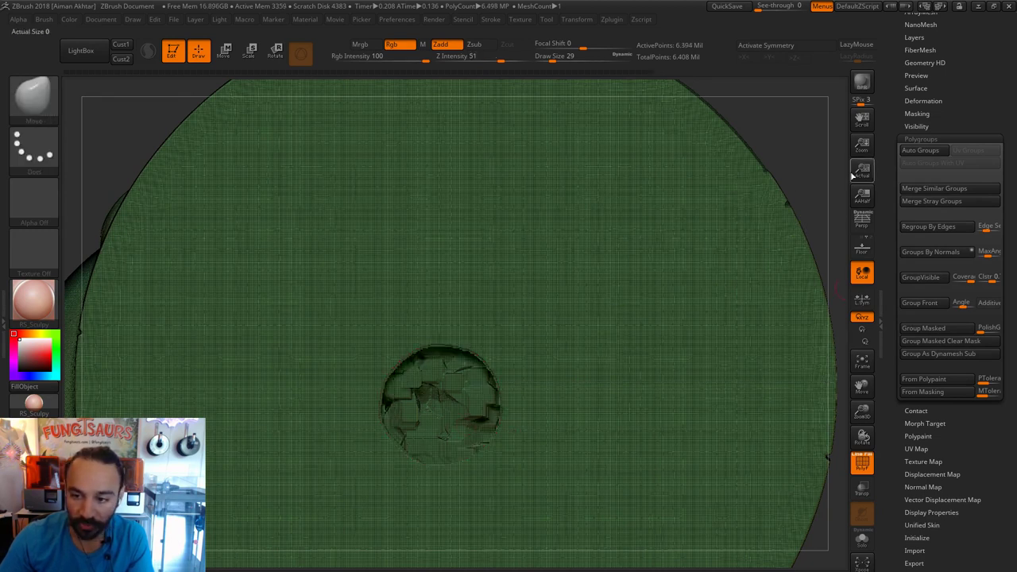
pyautogui.moveTo(793, 208); pyautogui.dragTo(782, 265)
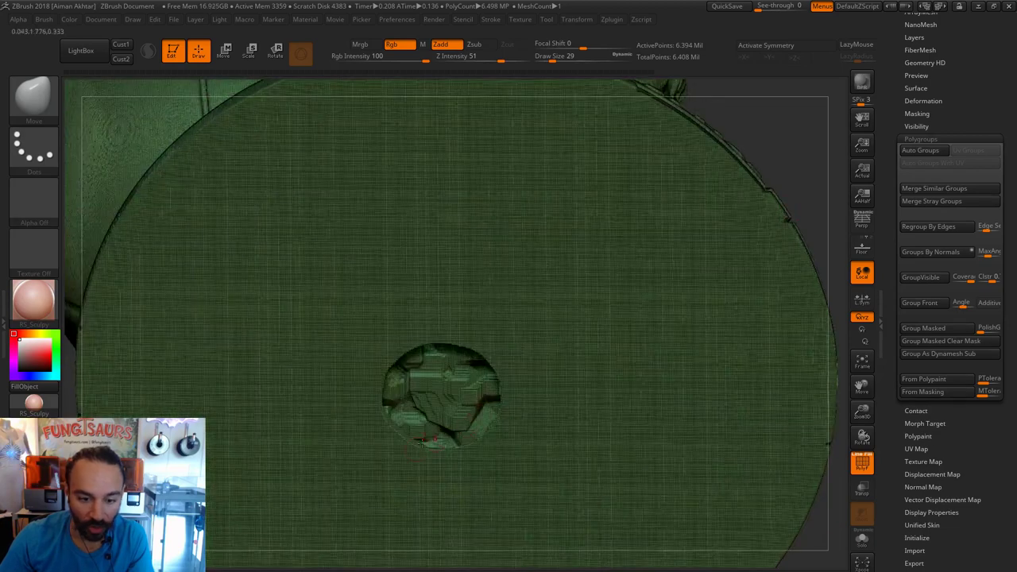
pyautogui.click(919, 150)
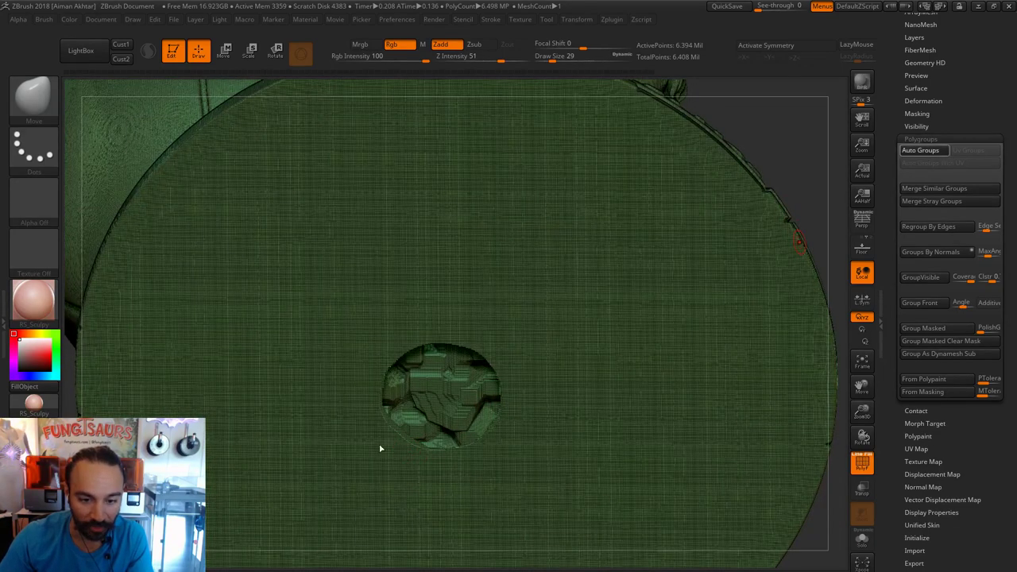
pyautogui.hotkey('ctrl', 'shift')
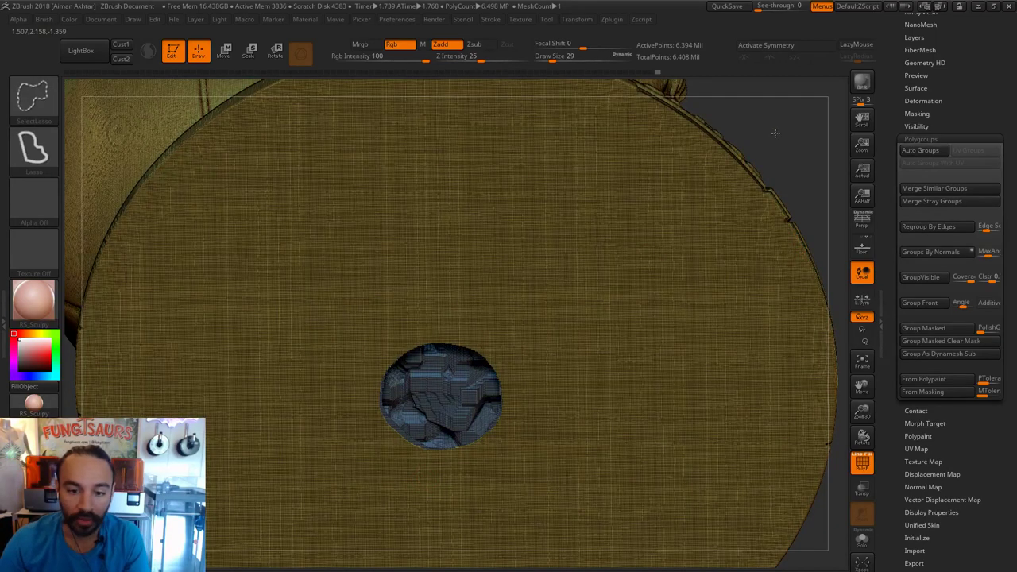
# Unhide the ring, isolate the inner shell's polygroup, and turn off PolyFrame.
pyautogui.keyDown('ctrl'); pyautogui.keyDown('shift'); pyautogui.click(775, 133); pyautogui.keyUp('shift'); pyautogui.keyUp('ctrl')
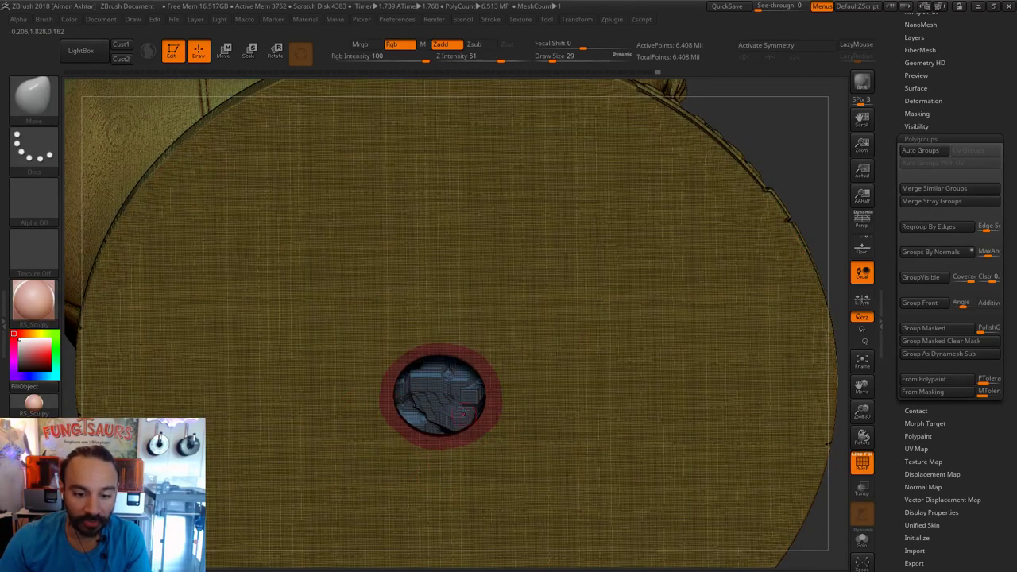
pyautogui.hotkey('ctrl', 'shift')
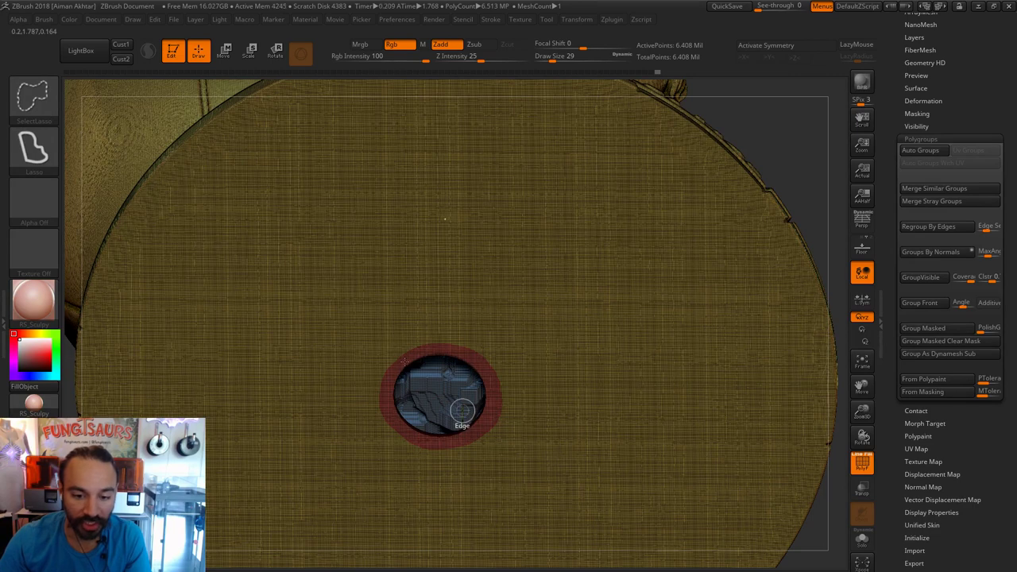
pyautogui.hotkey('ctrl', 'shift')
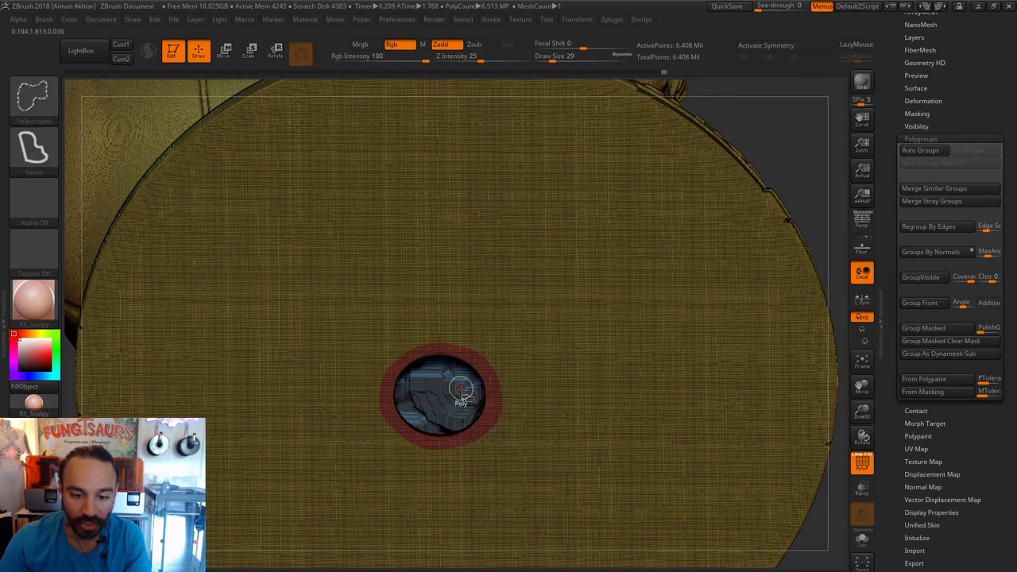
pyautogui.keyDown('ctrl'); pyautogui.keyDown('shift'); pyautogui.click(461, 390); pyautogui.keyUp('shift'); pyautogui.keyUp('ctrl')
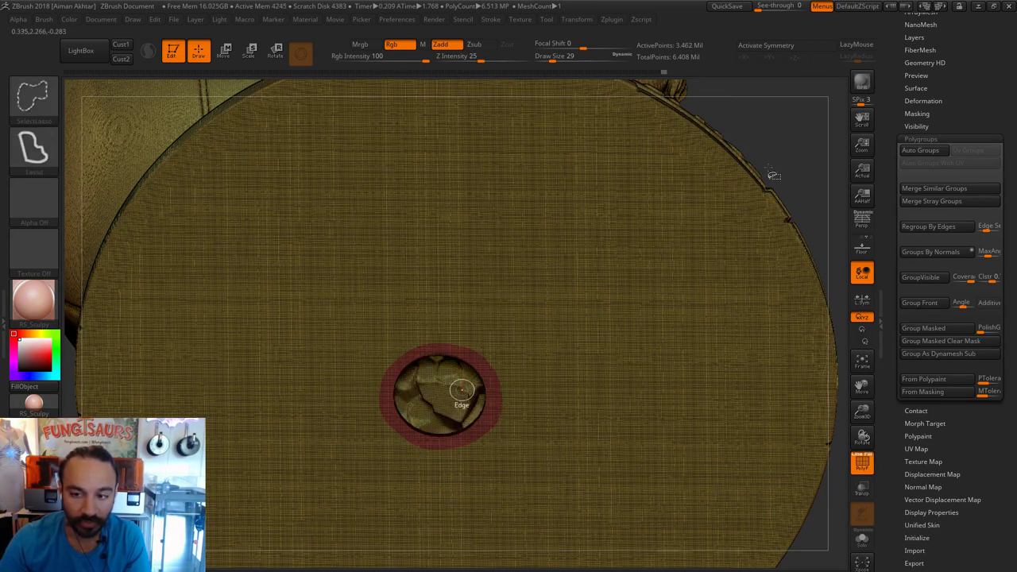
pyautogui.keyDown('ctrl'); pyautogui.keyDown('shift'); pyautogui.moveTo(788, 156); pyautogui.dragTo(790, 158); pyautogui.keyUp('shift'); pyautogui.keyUp('ctrl')
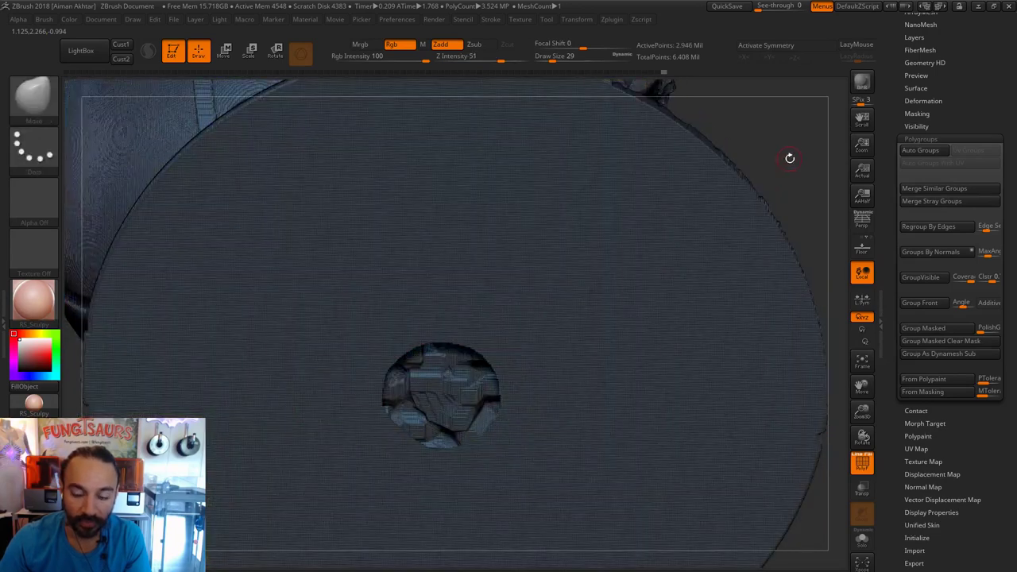
pyautogui.press('f')
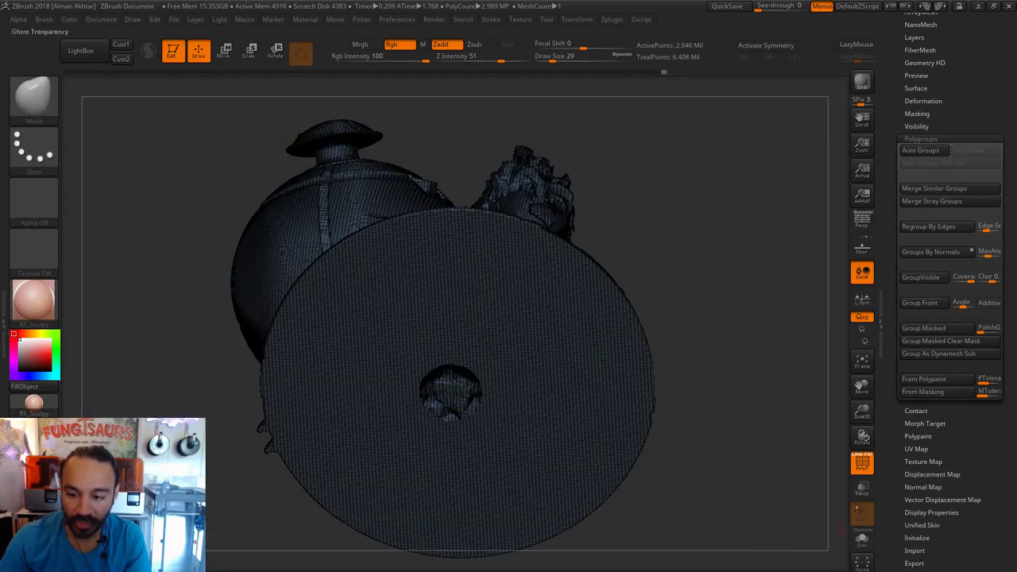
pyautogui.click(862, 462)
# Smooth the side of the inner shell's backpack sphere with Draw Size 453.
pyautogui.moveTo(754, 386); pyautogui.dragTo(732, 482)
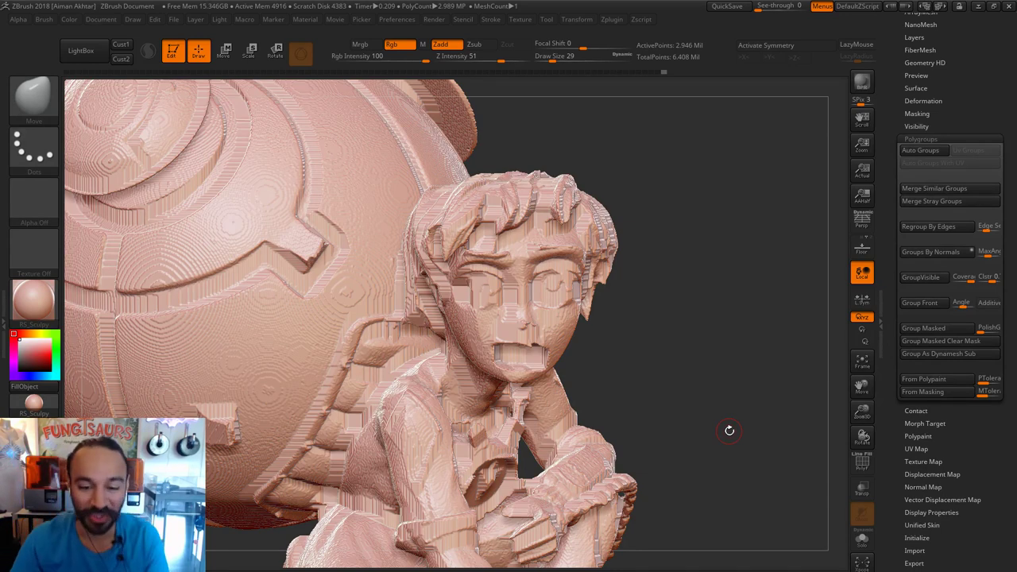
pyautogui.keyDown('alt'); pyautogui.moveTo(733, 450); pyautogui.dragTo(627, 414); pyautogui.keyUp('alt')
pyautogui.moveTo(794, 468); pyautogui.dragTo(763, 311)
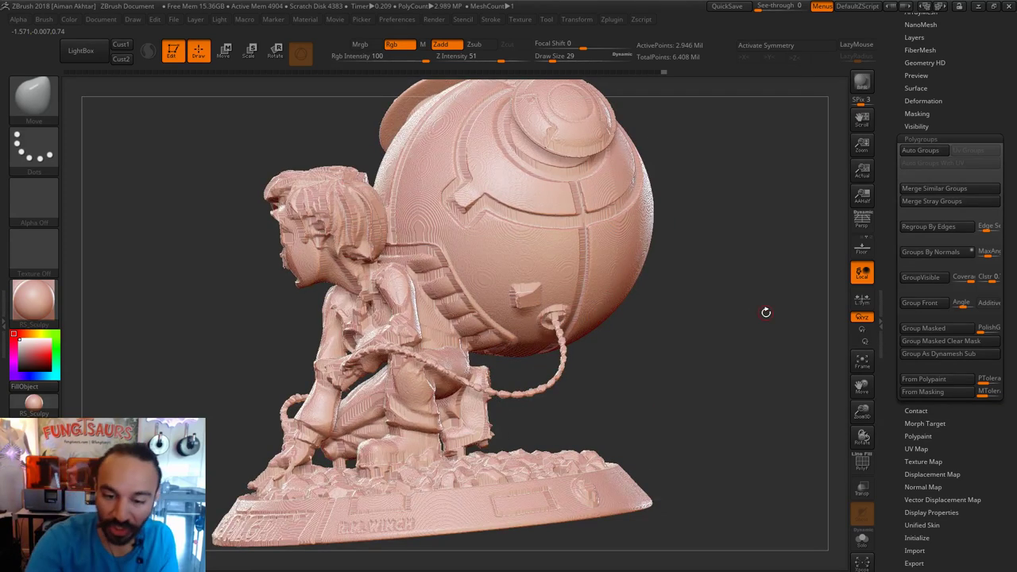
pyautogui.keyDown('alt'); pyautogui.moveTo(692, 356); pyautogui.dragTo(685, 437); pyautogui.keyUp('alt')
pyautogui.moveTo(559, 268); pyautogui.dragTo(572, 267)
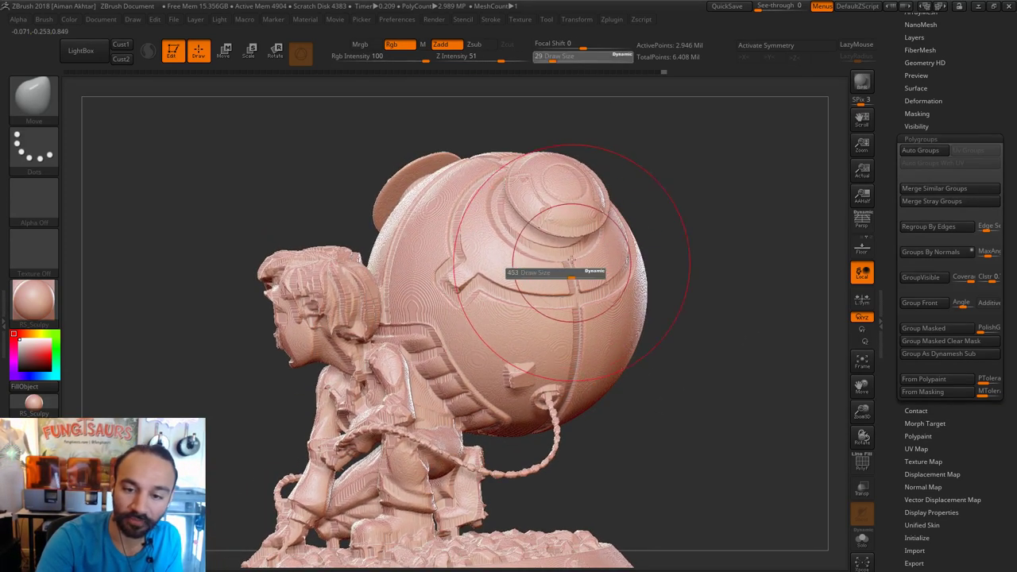
pyautogui.keyDown('shift'); pyautogui.moveTo(561, 230); pyautogui.dragTo(551, 189); pyautogui.keyUp('shift')
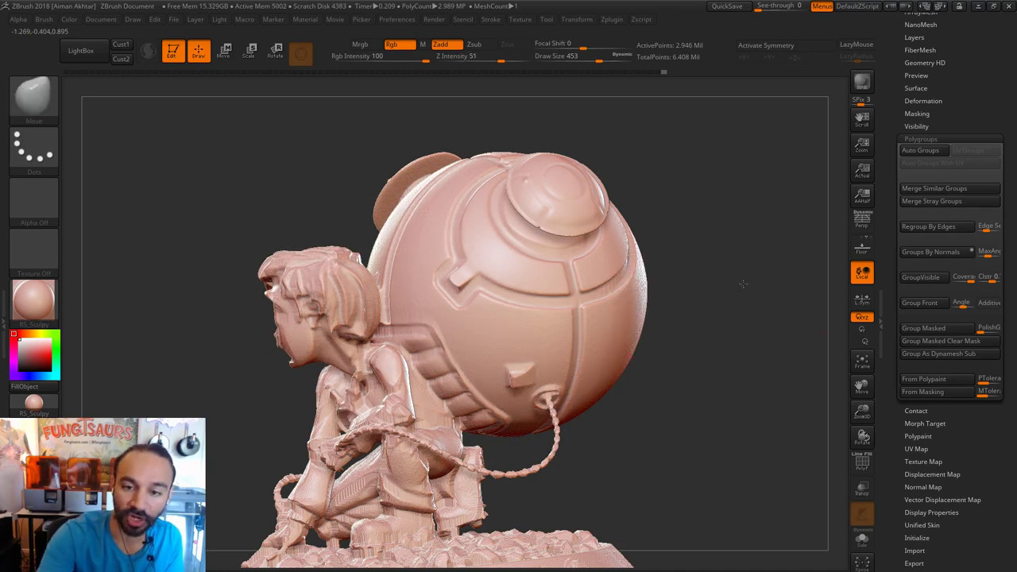
# Smooth the inner shell's head, body, base and the rear of the backpack with the Smooth brush.
pyautogui.keyDown('shift'); pyautogui.moveTo(743, 284); pyautogui.dragTo(476, 219); pyautogui.keyUp('shift')
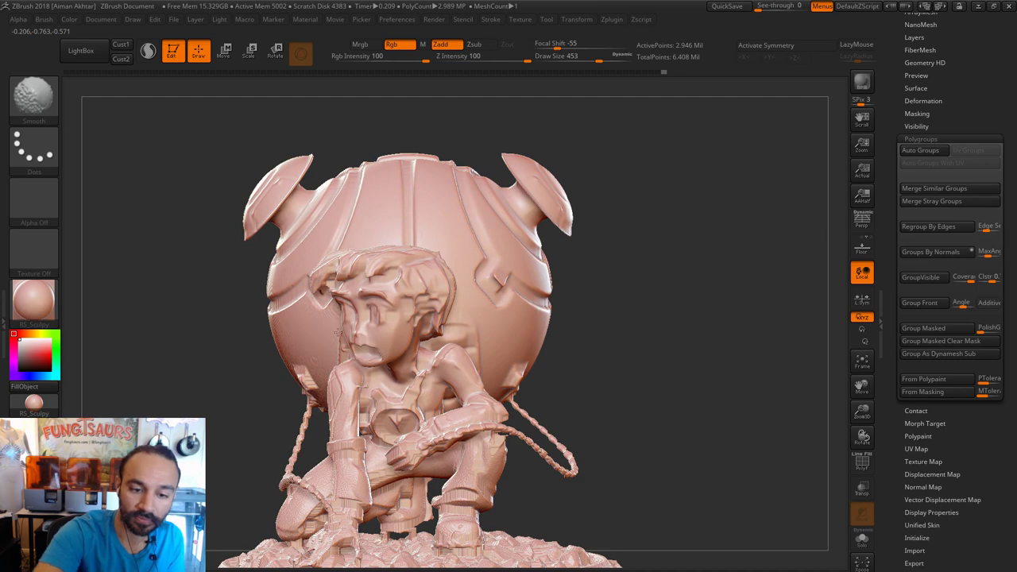
pyautogui.keyDown('alt'); pyautogui.moveTo(653, 367); pyautogui.dragTo(689, 240); pyautogui.keyUp('alt')
pyautogui.moveTo(702, 296); pyautogui.dragTo(783, 298)
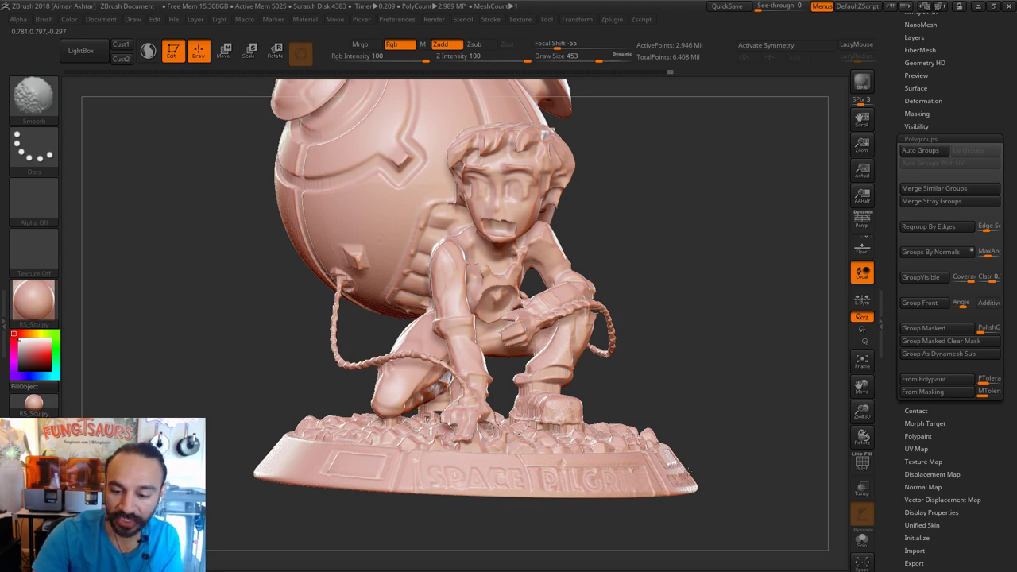
pyautogui.moveTo(731, 389); pyautogui.dragTo(588, 450)
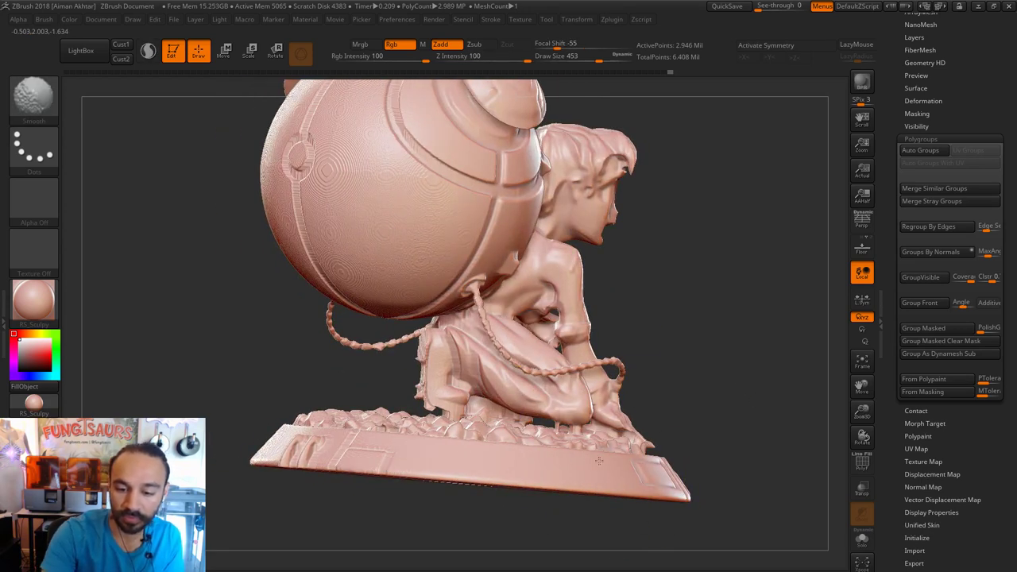
pyautogui.moveTo(751, 427); pyautogui.dragTo(326, 460)
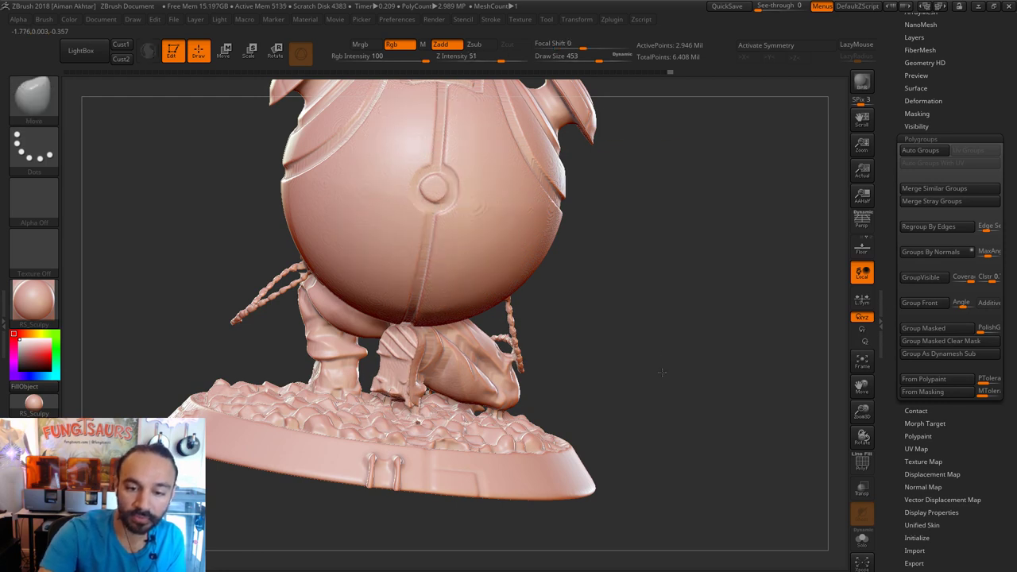
# Smooth the rear, top and sides of the inner shell's backpack sphere with the Smooth brush at Draw Size 453.
pyautogui.keyDown('alt'); pyautogui.moveTo(660, 370); pyautogui.dragTo(676, 507); pyautogui.keyUp('alt')
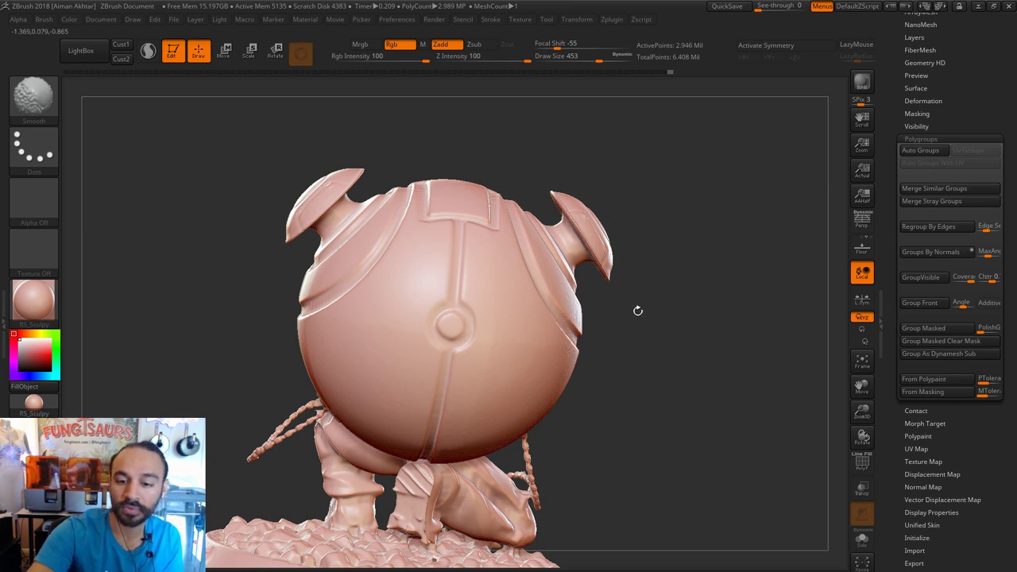
pyautogui.moveTo(637, 309); pyautogui.dragTo(468, 168, button='right')
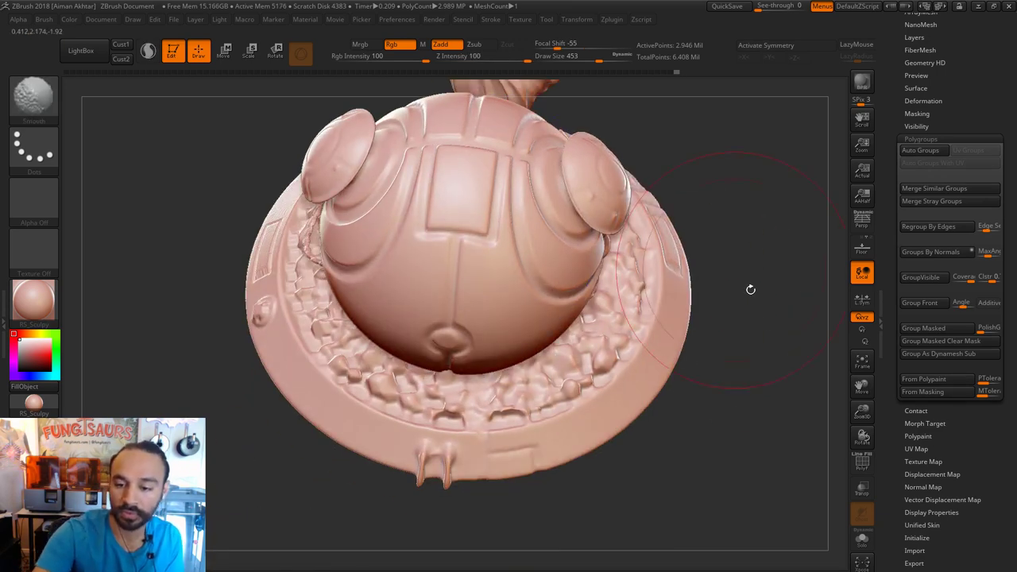
pyautogui.moveTo(750, 289); pyautogui.dragTo(600, 320, button='right')
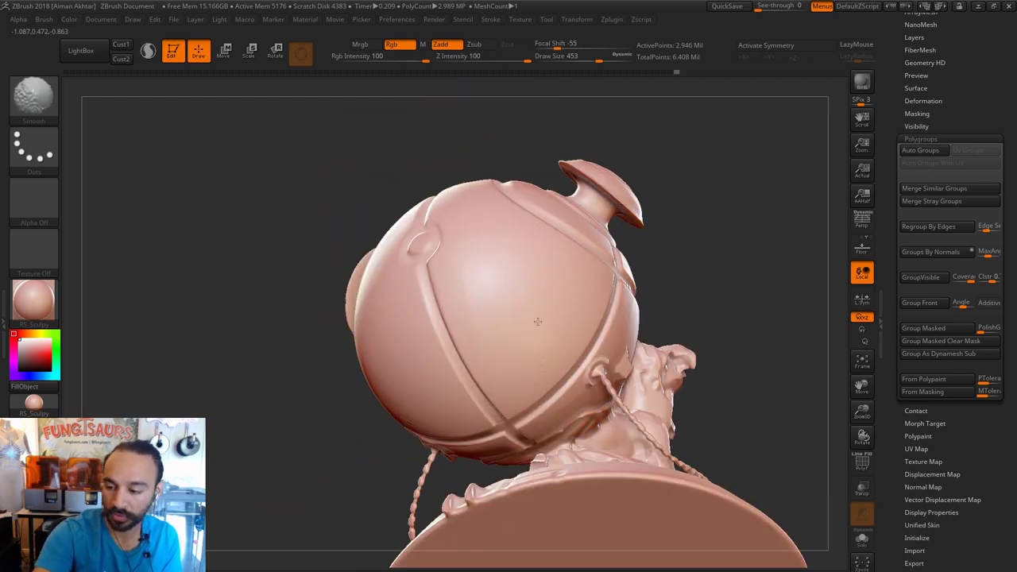
pyautogui.moveTo(537, 321); pyautogui.dragTo(403, 390, button='right')
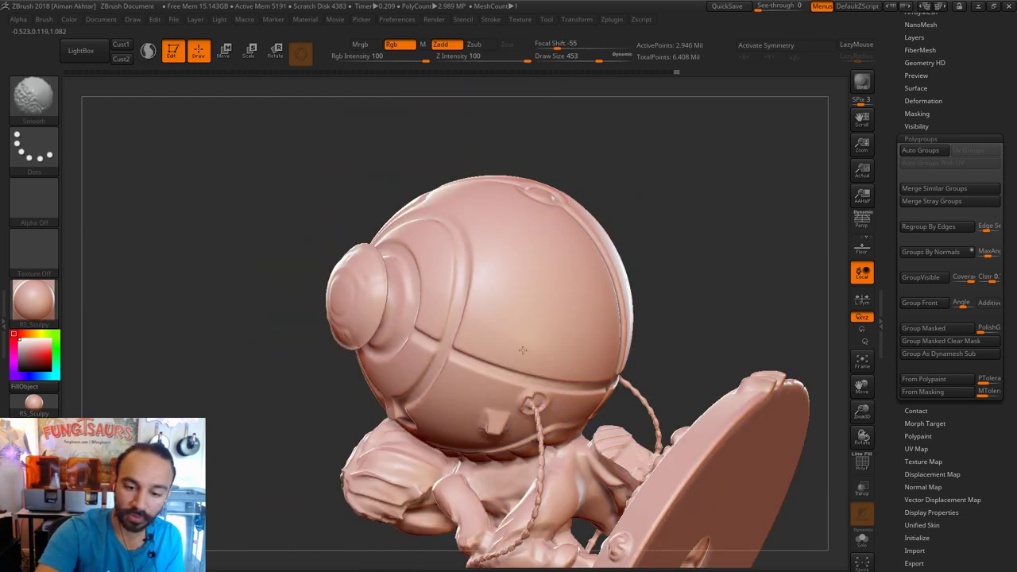
pyautogui.keyDown('alt'); pyautogui.moveTo(740, 254); pyautogui.dragTo(633, 77); pyautogui.keyUp('alt')
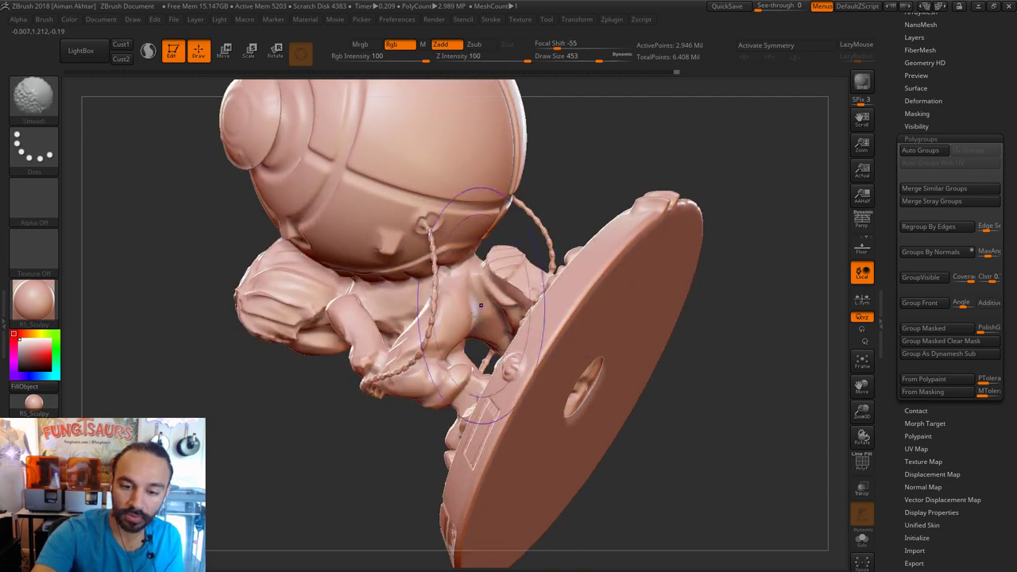
# Smooth the underside, rim and rocky top of the inner shell's base.
pyautogui.keyDown('shift'); pyautogui.moveTo(498, 488); pyautogui.dragTo(634, 401); pyautogui.keyUp('shift')
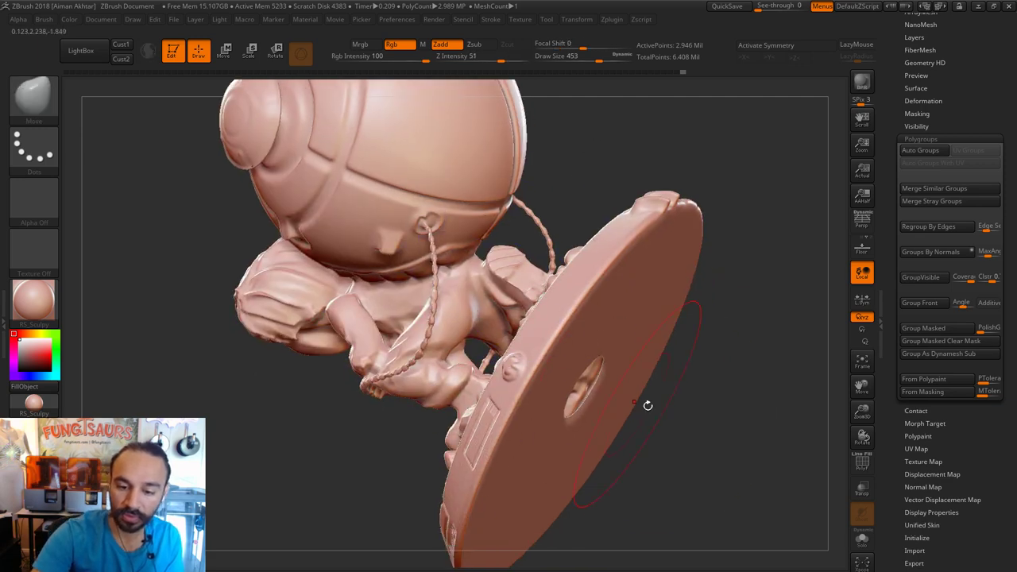
pyautogui.moveTo(721, 376); pyautogui.dragTo(783, 424)
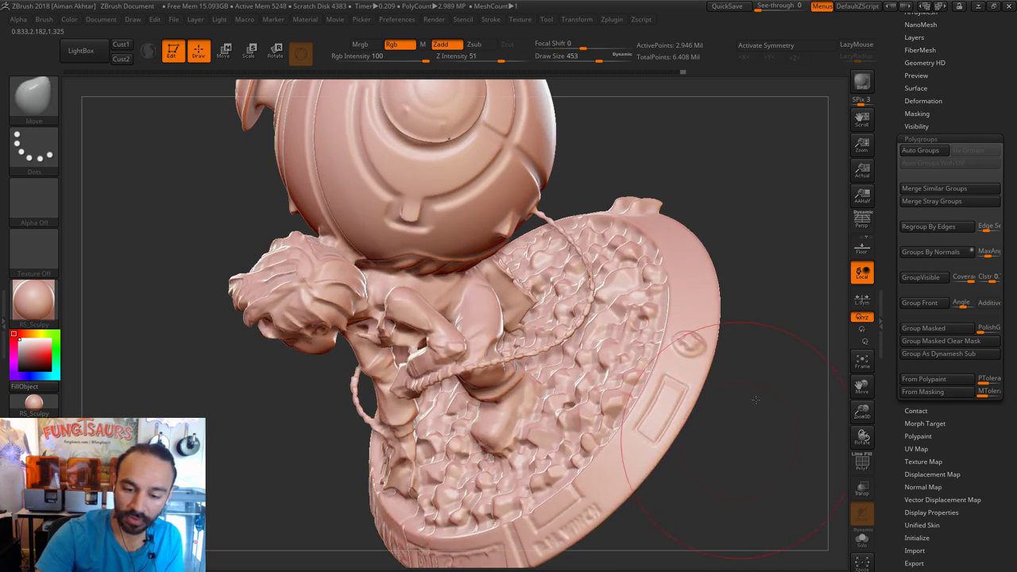
pyautogui.keyDown('alt'); pyautogui.moveTo(699, 469); pyautogui.dragTo(718, 389); pyautogui.keyUp('alt')
pyautogui.press('shift')
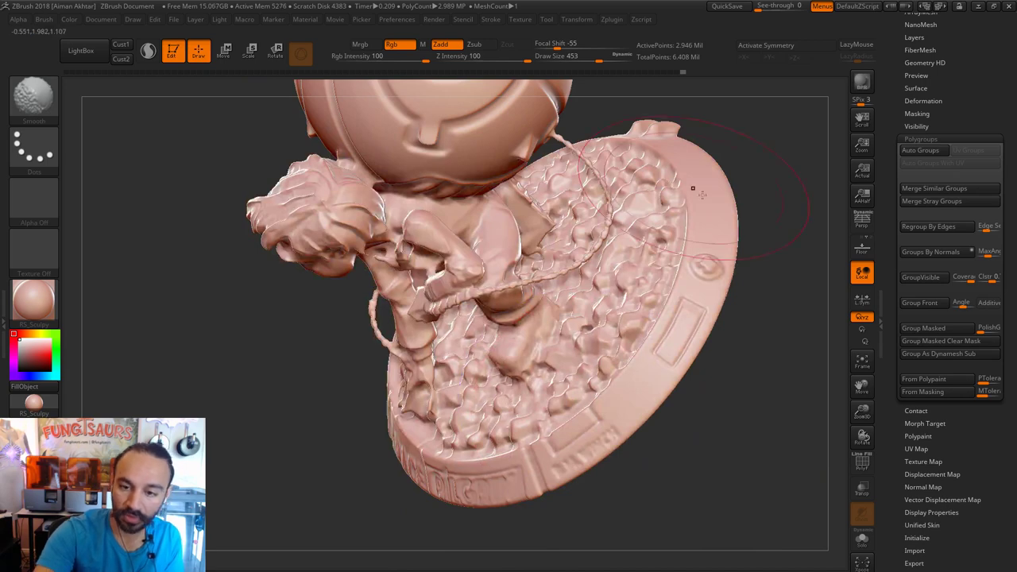
pyautogui.moveTo(738, 302); pyautogui.dragTo(834, 326)
pyautogui.moveTo(440, 432)
pyautogui.mouseDown(button='right')
pyautogui.moveTo(753, 347)
pyautogui.moveTo(717, 382)
pyautogui.mouseUp(button='right')
# Reduce the brush's Draw Size to 140 and smooth the inner shell's hair, face and body.
pyautogui.press('[')
pyautogui.press('[')
pyautogui.press('[')
pyautogui.press('[')
pyautogui.press('[')
pyautogui.press('[')
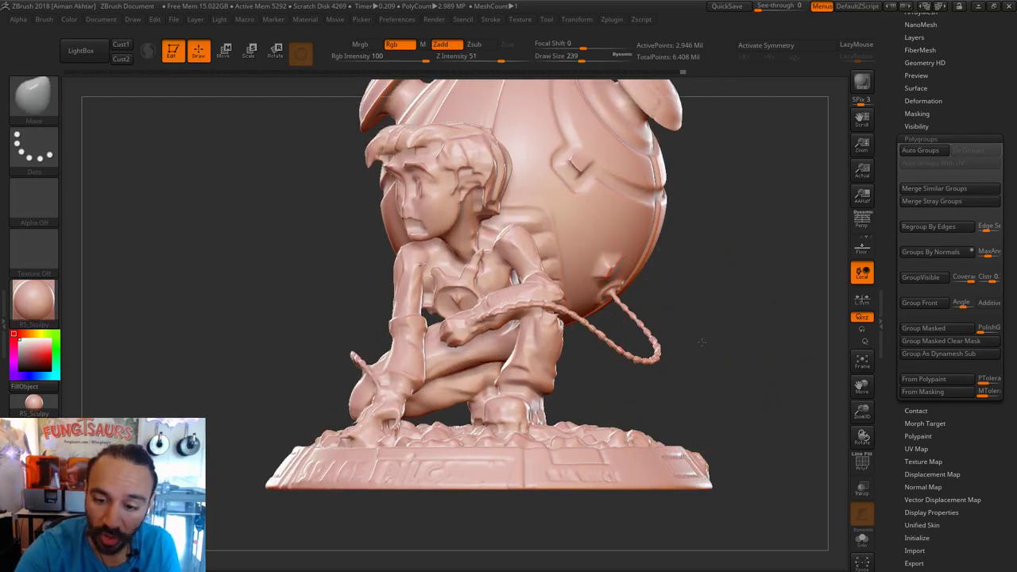
pyautogui.moveTo(701, 342); pyautogui.dragTo(558, 228, button='right')
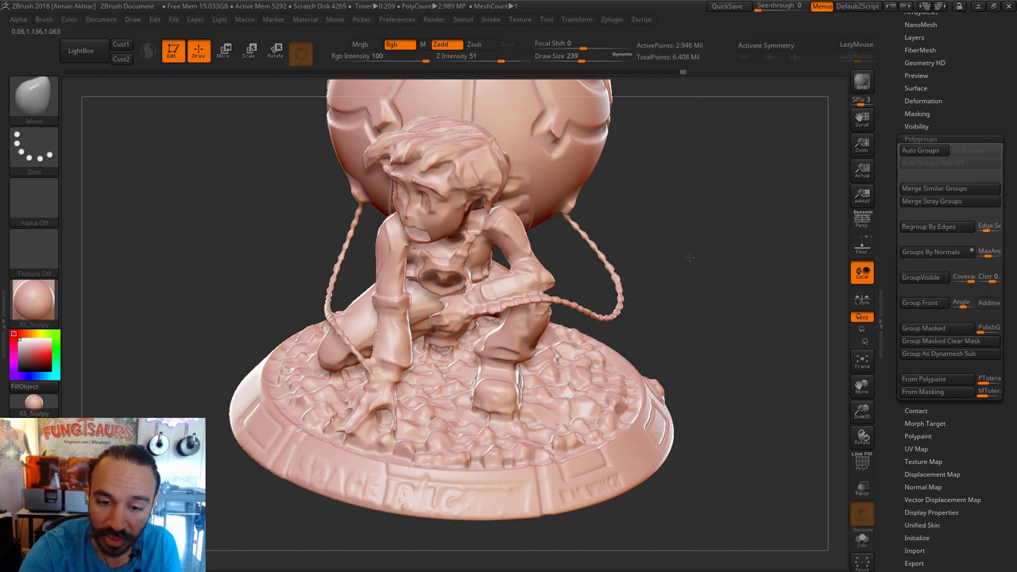
pyautogui.moveTo(689, 256)
pyautogui.mouseDown(button='right')
pyautogui.moveTo(490, 240)
pyautogui.moveTo(585, 258)
pyautogui.moveTo(701, 352)
pyautogui.mouseUp(button='right')
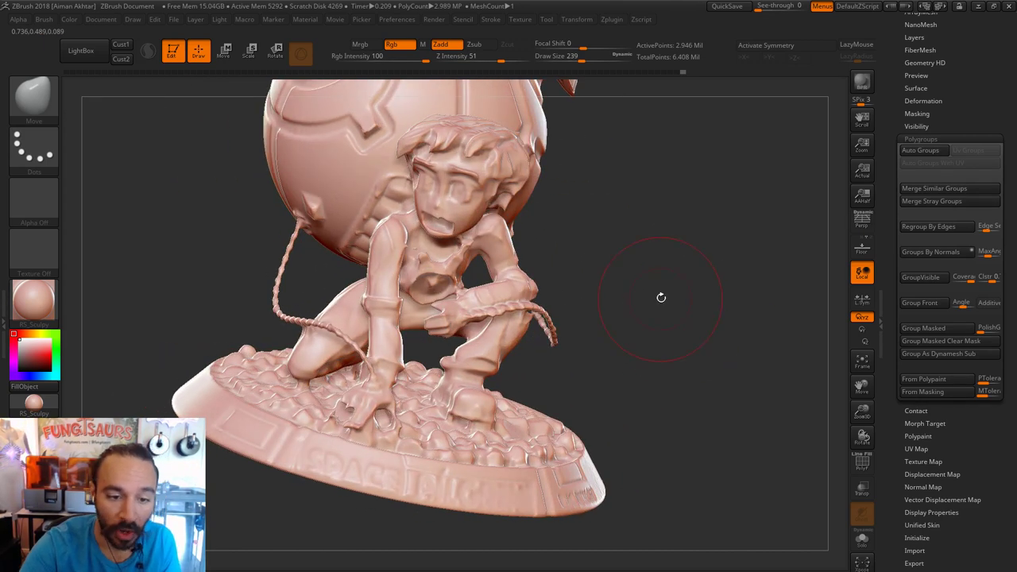
pyautogui.moveTo(661, 297)
pyautogui.mouseDown(button='right')
pyautogui.moveTo(686, 289)
pyautogui.moveTo(620, 450)
pyautogui.mouseUp(button='right')
pyautogui.press('s')
pyautogui.moveTo(488, 288); pyautogui.dragTo(478, 287)
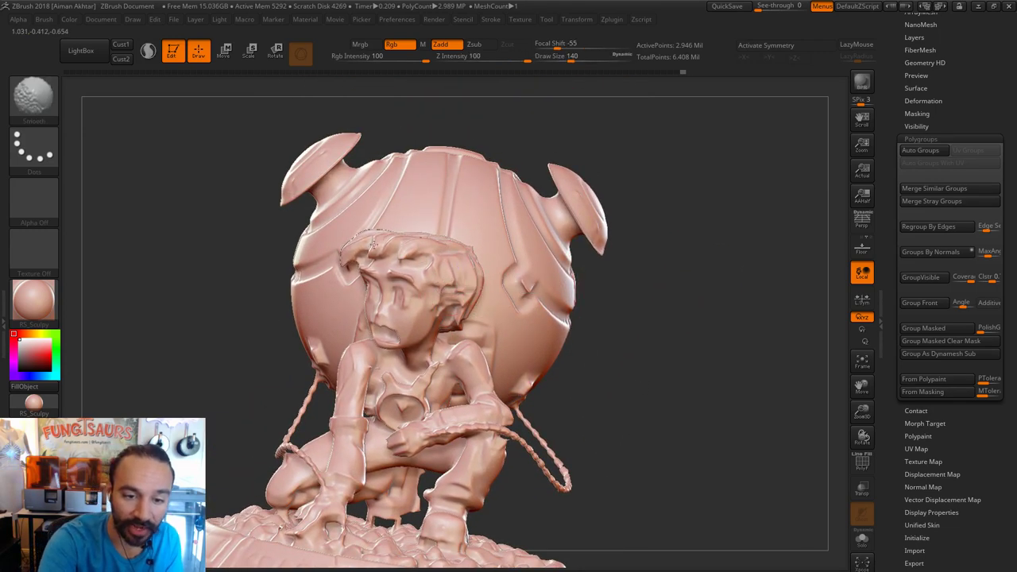
pyautogui.moveTo(642, 332); pyautogui.dragTo(442, 288, button='right')
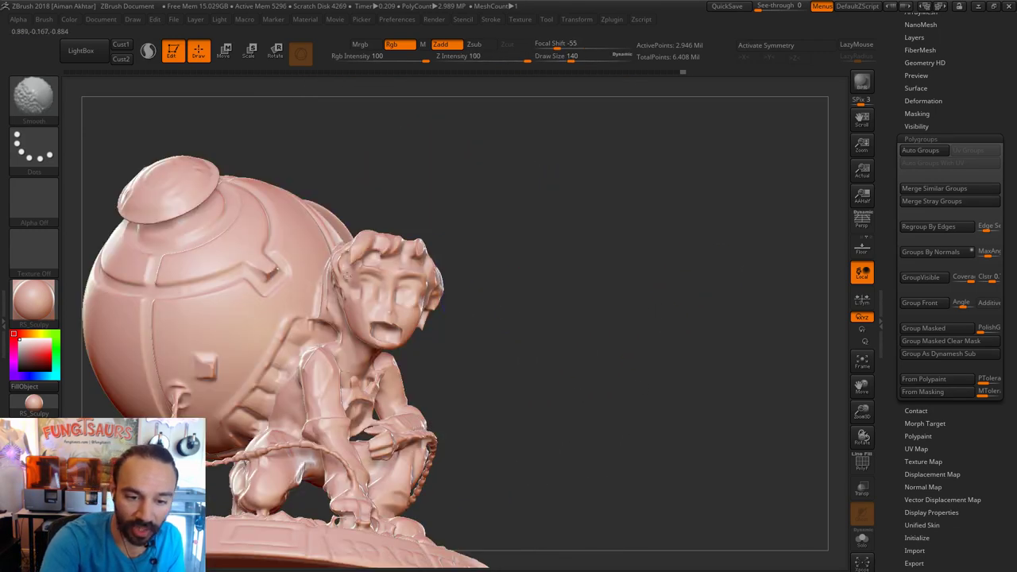
pyautogui.moveTo(565, 321)
pyautogui.mouseDown(button='right')
pyautogui.moveTo(715, 307)
pyautogui.moveTo(689, 288)
pyautogui.mouseUp(button='right')
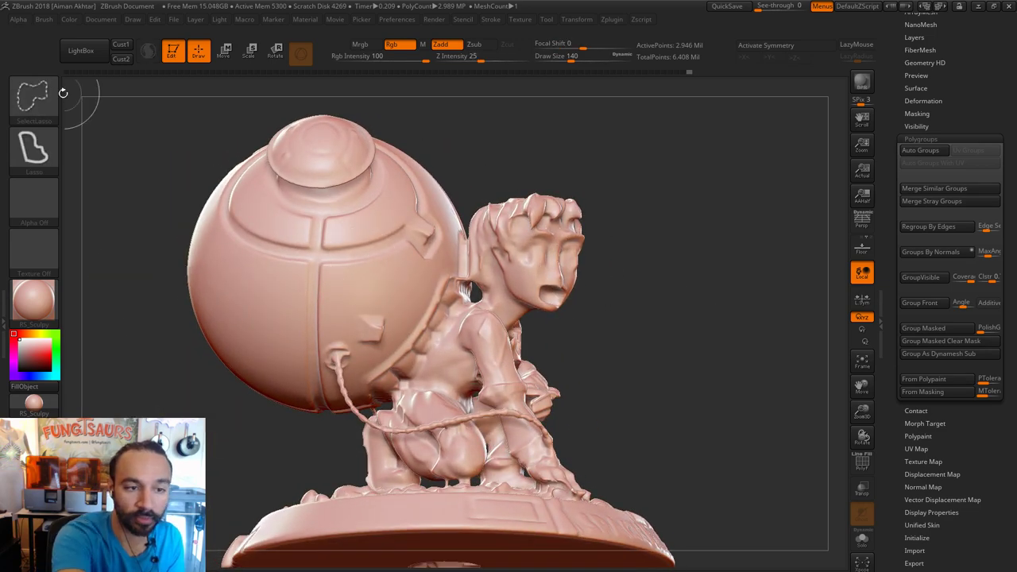
# Lasso-hide the upper backpack sphere and head, plus the base disc below the rocks, on the inner shell.
pyautogui.moveTo(630, 163)
pyautogui.keyDown('ctrl'); pyautogui.keyDown('shift'); pyautogui.mouseDown()
pyautogui.moveTo(642, 265)
pyautogui.moveTo(517, 291)
pyautogui.moveTo(333, 301)
pyautogui.moveTo(155, 87)
pyautogui.moveTo(624, 153)
pyautogui.mouseUp(); pyautogui.keyUp('shift'); pyautogui.keyUp('ctrl')
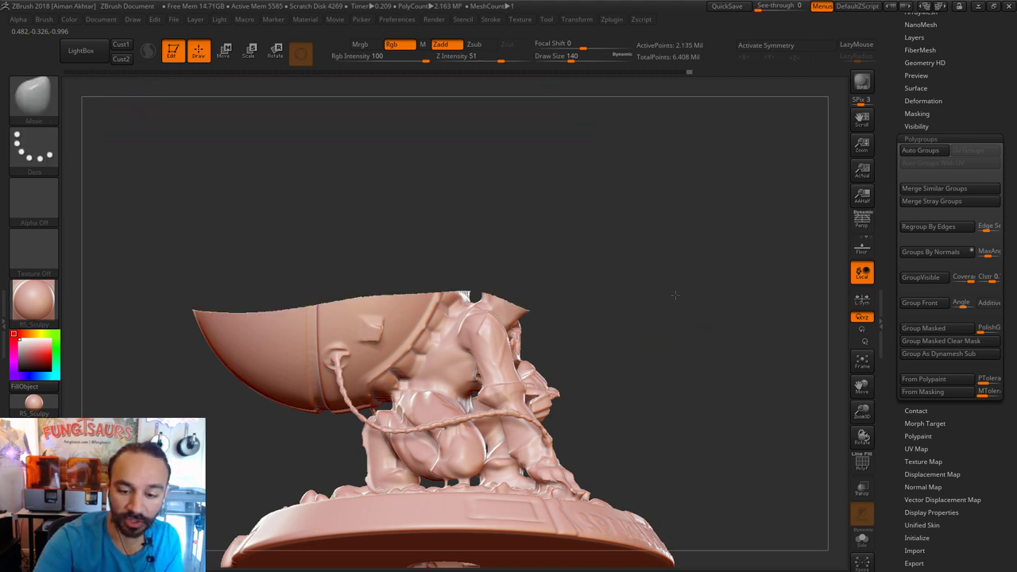
pyautogui.moveTo(717, 432)
pyautogui.keyDown('alt'); pyautogui.mouseDown(button='right')
pyautogui.moveTo(702, 291)
pyautogui.moveTo(677, 363)
pyautogui.mouseUp(button='right'); pyautogui.keyUp('alt')
pyautogui.moveTo(676, 370)
pyautogui.keyDown('ctrl'); pyautogui.keyDown('shift'); pyautogui.mouseDown()
pyautogui.moveTo(612, 438)
pyautogui.moveTo(187, 355)
pyautogui.moveTo(201, 363)
pyautogui.mouseUp(); pyautogui.keyUp('shift'); pyautogui.keyUp('ctrl')
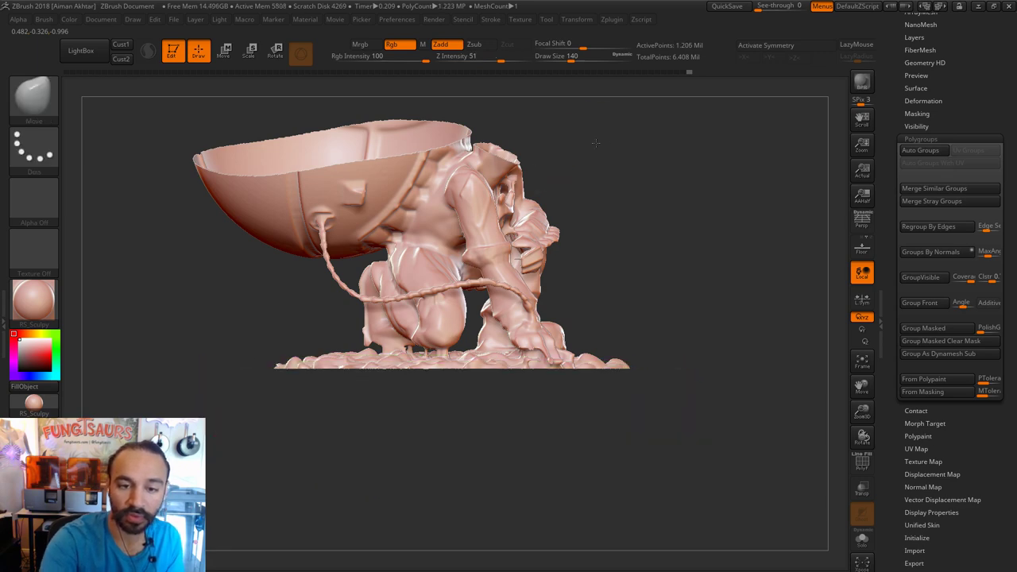
# Hide the remaining bowl of the backpack sphere with lasso selections, keeping both thin hoses visible.
pyautogui.moveTo(569, 171)
pyautogui.mouseDown(button='right')
pyautogui.moveTo(507, 188)
pyautogui.moveTo(519, 169)
pyautogui.mouseUp(button='right')
pyautogui.moveTo(451, 128)
pyautogui.keyDown('ctrl'); pyautogui.keyDown('shift'); pyautogui.mouseDown()
pyautogui.moveTo(454, 143)
pyautogui.moveTo(391, 267)
pyautogui.moveTo(365, 181)
pyautogui.moveTo(254, 141)
pyautogui.moveTo(317, 311)
pyautogui.moveTo(295, 329)
pyautogui.moveTo(320, 230)
pyautogui.moveTo(389, 198)
pyautogui.moveTo(270, 186)
pyautogui.moveTo(305, 339)
pyautogui.moveTo(397, 201)
pyautogui.mouseUp(); pyautogui.keyUp('shift'); pyautogui.keyUp('ctrl')
pyautogui.moveTo(457, 107)
pyautogui.mouseDown()
pyautogui.moveTo(456, 155)
pyautogui.moveTo(418, 198)
pyautogui.moveTo(429, 313)
pyautogui.moveTo(413, 298)
pyautogui.mouseUp()
pyautogui.moveTo(399, 252)
pyautogui.keyDown('ctrl'); pyautogui.keyDown('shift'); pyautogui.mouseDown()
pyautogui.moveTo(403, 199)
pyautogui.moveTo(410, 203)
pyautogui.mouseUp(); pyautogui.keyUp('shift'); pyautogui.keyUp('ctrl')
pyautogui.moveTo(660, 432)
pyautogui.mouseDown()
pyautogui.moveTo(703, 411)
pyautogui.moveTo(772, 431)
pyautogui.moveTo(760, 286)
pyautogui.moveTo(699, 307)
pyautogui.moveTo(611, 258)
pyautogui.mouseUp()
pyautogui.hotkey('ctrl', 'shift')
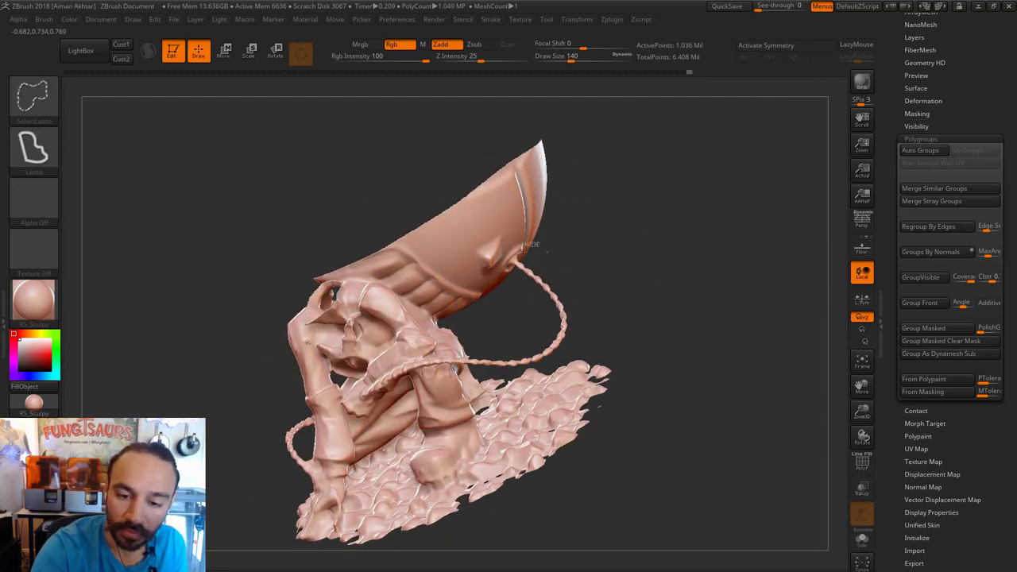
pyautogui.moveTo(477, 311)
pyautogui.keyDown('ctrl'); pyautogui.keyDown('shift'); pyautogui.mouseDown()
pyautogui.moveTo(421, 254)
pyautogui.moveTo(608, 88)
pyautogui.moveTo(603, 201)
pyautogui.moveTo(493, 241)
pyautogui.moveTo(533, 216)
pyautogui.moveTo(565, 230)
pyautogui.moveTo(562, 208)
pyautogui.moveTo(540, 191)
pyautogui.moveTo(734, 232)
pyautogui.moveTo(744, 329)
pyautogui.moveTo(571, 200)
pyautogui.moveTo(645, 316)
pyautogui.moveTo(573, 377)
pyautogui.moveTo(662, 261)
pyautogui.moveTo(629, 247)
pyautogui.moveTo(747, 204)
pyautogui.moveTo(636, 301)
pyautogui.moveTo(612, 156)
pyautogui.moveTo(584, 248)
pyautogui.moveTo(308, 181)
pyautogui.moveTo(685, 209)
pyautogui.mouseUp(); pyautogui.keyUp('shift'); pyautogui.keyUp('ctrl')
pyautogui.hotkey('ctrl', 'shift')
pyautogui.moveTo(710, 259)
pyautogui.mouseDown()
pyautogui.moveTo(645, 305)
pyautogui.moveTo(674, 313)
pyautogui.moveTo(697, 350)
pyautogui.moveTo(614, 307)
pyautogui.mouseUp()
pyautogui.moveTo(483, 191)
pyautogui.keyDown('alt'); pyautogui.mouseDown()
pyautogui.moveTo(694, 320)
pyautogui.moveTo(685, 350)
pyautogui.moveTo(699, 413)
pyautogui.moveTo(775, 300)
pyautogui.moveTo(769, 313)
pyautogui.moveTo(738, 270)
pyautogui.moveTo(752, 261)
pyautogui.moveTo(707, 229)
pyautogui.moveTo(751, 199)
pyautogui.moveTo(805, 252)
pyautogui.moveTo(878, 180)
pyautogui.moveTo(774, 232)
pyautogui.moveTo(801, 229)
pyautogui.moveTo(790, 230)
pyautogui.mouseUp(); pyautogui.keyUp('alt')
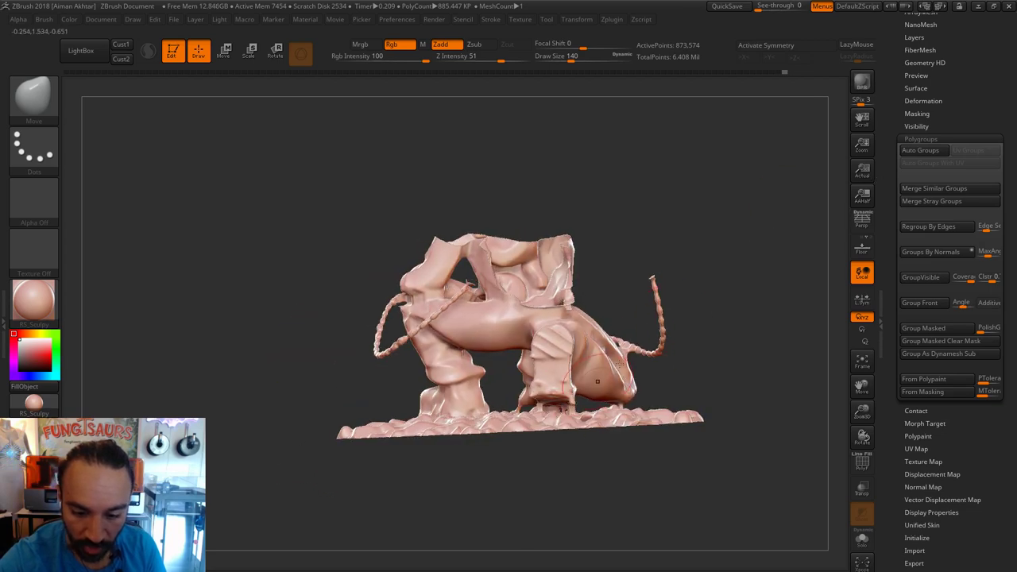
# Hide the inner shell's rocks and lower legs, and the arm and knee beside the hose.
pyautogui.moveTo(709, 316)
pyautogui.mouseDown()
pyautogui.moveTo(721, 340)
pyautogui.moveTo(730, 334)
pyautogui.moveTo(712, 336)
pyautogui.moveTo(758, 250)
pyautogui.moveTo(647, 277)
pyautogui.moveTo(677, 321)
pyautogui.mouseUp()
pyautogui.moveTo(774, 307)
pyautogui.mouseDown()
pyautogui.moveTo(389, 350)
pyautogui.moveTo(334, 291)
pyautogui.moveTo(348, 294)
pyautogui.mouseUp()
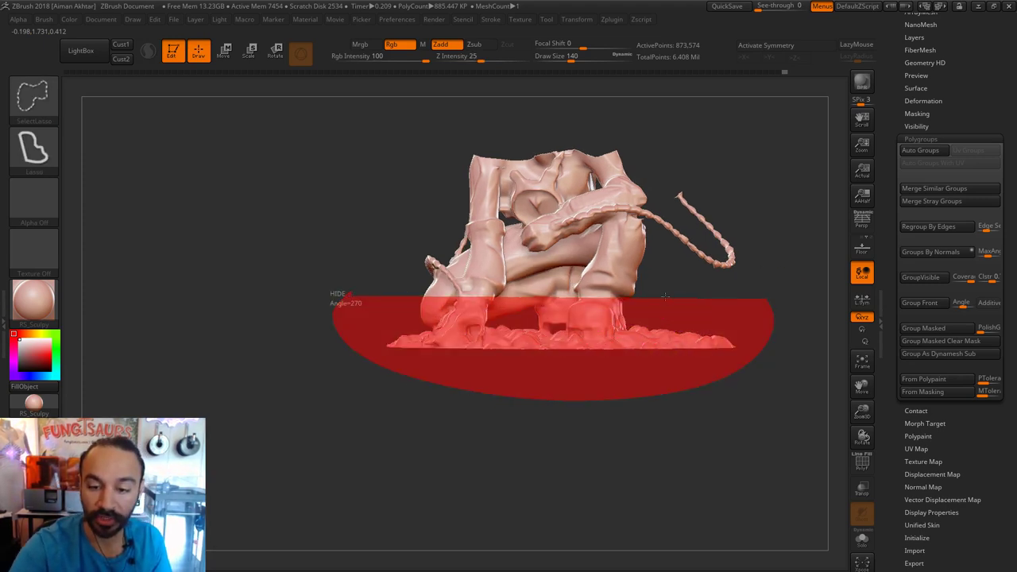
pyautogui.keyDown('ctrl'); pyautogui.keyDown('alt'); pyautogui.keyDown('shift'); pyautogui.moveTo(665, 295); pyautogui.dragTo(659, 337); pyautogui.keyUp('shift'); pyautogui.keyUp('alt'); pyautogui.keyUp('ctrl')
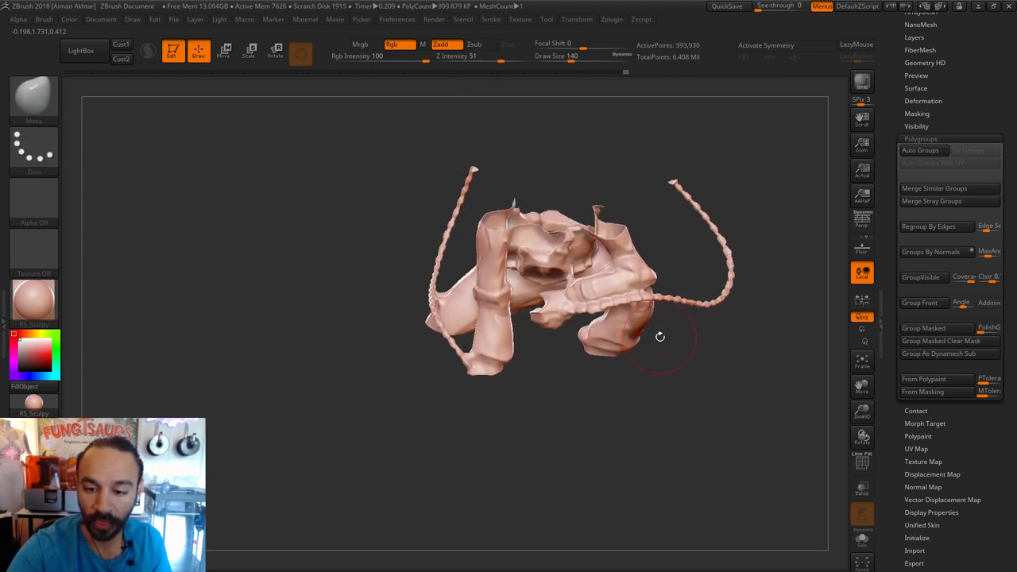
pyautogui.hotkey('ctrl', 'shift')
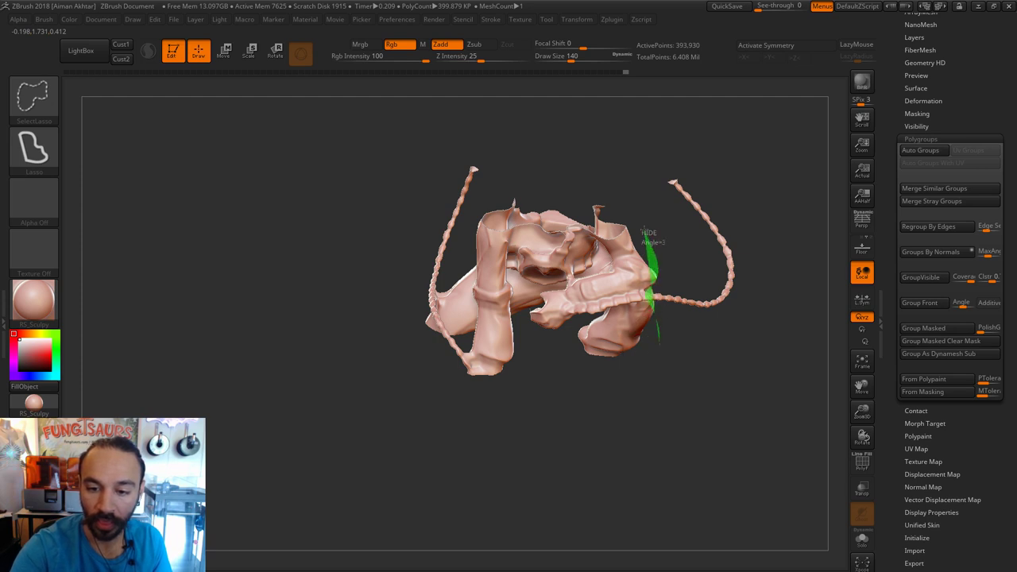
pyautogui.moveTo(616, 199)
pyautogui.keyDown('ctrl'); pyautogui.keyDown('shift'); pyautogui.mouseDown()
pyautogui.moveTo(543, 310)
pyautogui.moveTo(556, 397)
pyautogui.moveTo(626, 419)
pyautogui.mouseUp(); pyautogui.keyUp('shift'); pyautogui.keyUp('ctrl')
pyautogui.moveTo(575, 386)
pyautogui.keyDown('ctrl'); pyautogui.keyDown('alt'); pyautogui.keyDown('shift'); pyautogui.mouseDown()
pyautogui.moveTo(579, 363)
pyautogui.moveTo(644, 400)
pyautogui.moveTo(710, 405)
pyautogui.moveTo(648, 362)
pyautogui.moveTo(696, 343)
pyautogui.moveTo(623, 351)
pyautogui.mouseUp(); pyautogui.keyUp('shift'); pyautogui.keyUp('alt'); pyautogui.keyUp('ctrl')
# Hide the remaining torso, arm and thigh areas around the two hoses with lasso selections.
pyautogui.hotkey('ctrl', 'shift')
pyautogui.moveTo(705, 396)
pyautogui.keyDown('ctrl'); pyautogui.keyDown('alt'); pyautogui.keyDown('shift'); pyautogui.mouseDown()
pyautogui.moveTo(701, 404)
pyautogui.moveTo(694, 340)
pyautogui.moveTo(707, 308)
pyautogui.mouseUp(); pyautogui.keyUp('shift'); pyautogui.keyUp('alt'); pyautogui.keyUp('ctrl')
pyautogui.hotkey('ctrl', 'shift')
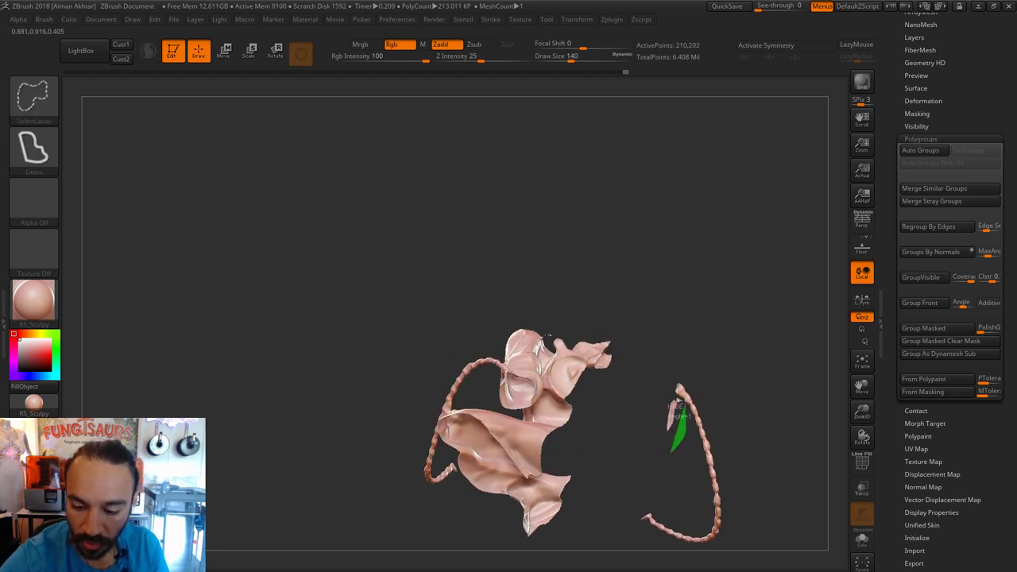
pyautogui.moveTo(675, 397)
pyautogui.keyDown('ctrl'); pyautogui.keyDown('shift'); pyautogui.mouseDown()
pyautogui.moveTo(649, 402)
pyautogui.moveTo(647, 389)
pyautogui.mouseUp(); pyautogui.keyUp('shift'); pyautogui.keyUp('ctrl')
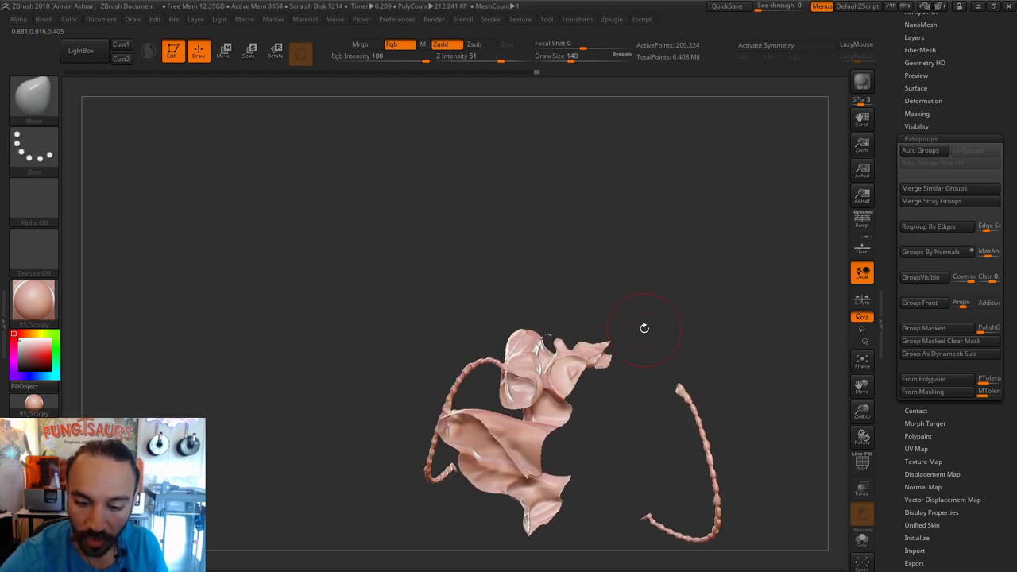
pyautogui.hotkey('ctrl', 'shift')
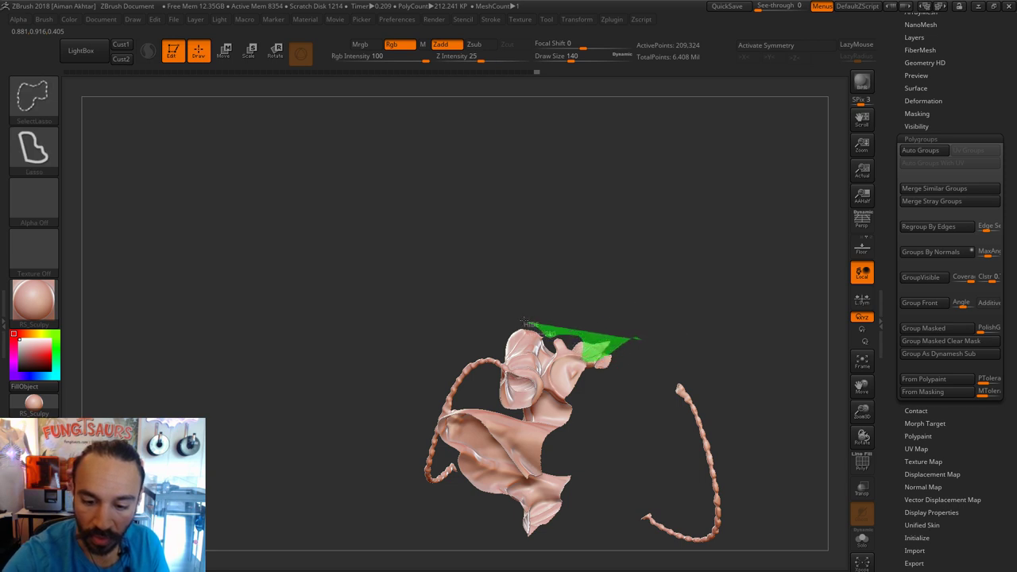
pyautogui.moveTo(522, 321)
pyautogui.keyDown('ctrl'); pyautogui.keyDown('shift'); pyautogui.mouseDown()
pyautogui.moveTo(491, 429)
pyautogui.moveTo(516, 536)
pyautogui.moveTo(594, 497)
pyautogui.mouseUp(); pyautogui.keyUp('shift'); pyautogui.keyUp('ctrl')
pyautogui.moveTo(646, 347)
pyautogui.keyDown('ctrl'); pyautogui.keyDown('alt'); pyautogui.keyDown('shift'); pyautogui.mouseDown()
pyautogui.moveTo(647, 265)
pyautogui.moveTo(603, 259)
pyautogui.moveTo(593, 241)
pyautogui.moveTo(593, 302)
pyautogui.moveTo(545, 238)
pyautogui.mouseUp(); pyautogui.keyUp('shift'); pyautogui.keyUp('alt'); pyautogui.keyUp('ctrl')
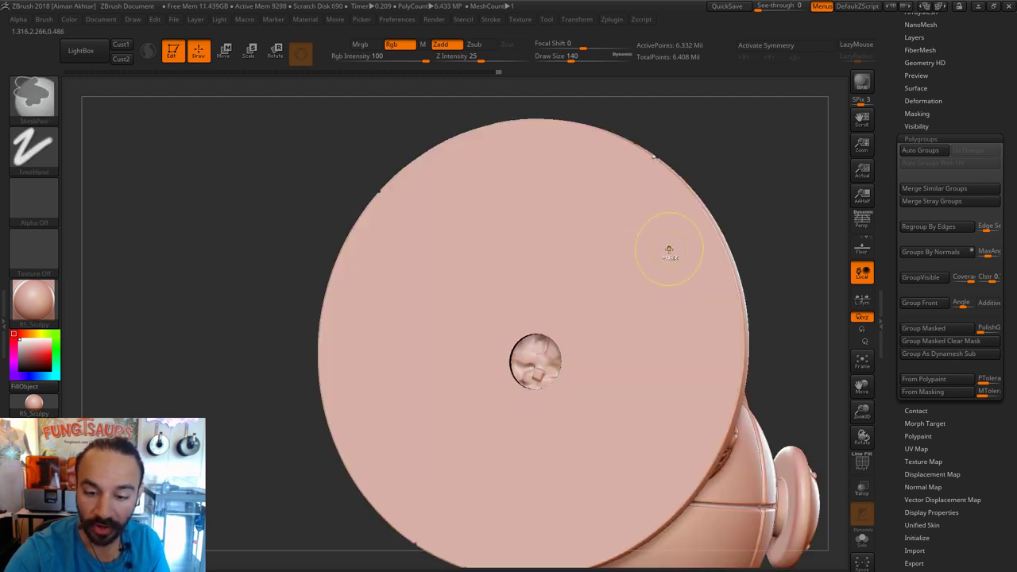
# Undo the visibility change that revealed the whole model and lasso-hide the leftover scraps attached to the hoses.
pyautogui.hotkey('ctrl', 'z')
pyautogui.moveTo(583, 318)
pyautogui.keyDown('ctrl'); pyautogui.keyDown('shift'); pyautogui.mouseDown()
pyautogui.moveTo(488, 317)
pyautogui.moveTo(466, 362)
pyautogui.moveTo(477, 417)
pyautogui.moveTo(714, 413)
pyautogui.moveTo(576, 332)
pyautogui.mouseUp(); pyautogui.keyUp('shift'); pyautogui.keyUp('ctrl')
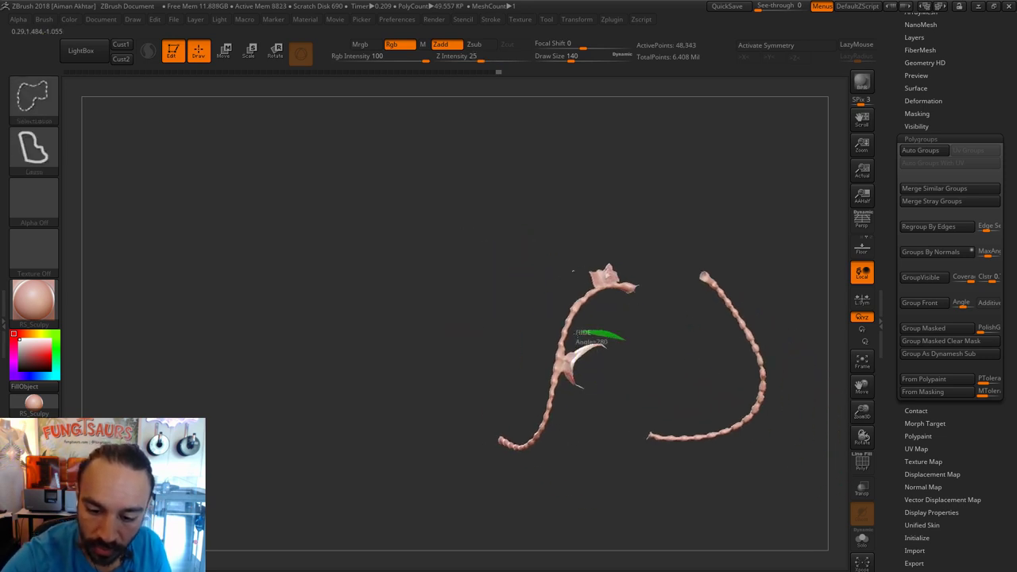
pyautogui.keyDown('ctrl'); pyautogui.keyDown('alt'); pyautogui.keyDown('shift'); pyautogui.moveTo(566, 380); pyautogui.dragTo(613, 406); pyautogui.keyUp('shift'); pyautogui.keyUp('alt'); pyautogui.keyUp('ctrl')
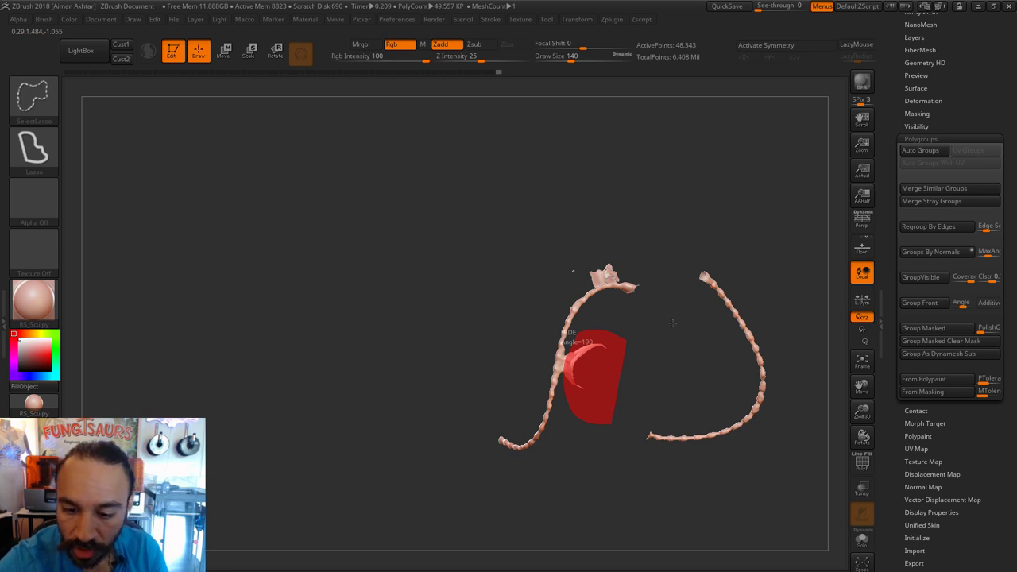
pyautogui.moveTo(671, 323)
pyautogui.mouseDown()
pyautogui.moveTo(686, 371)
pyautogui.moveTo(663, 370)
pyautogui.moveTo(691, 390)
pyautogui.moveTo(666, 333)
pyautogui.moveTo(681, 318)
pyautogui.moveTo(688, 333)
pyautogui.mouseUp()
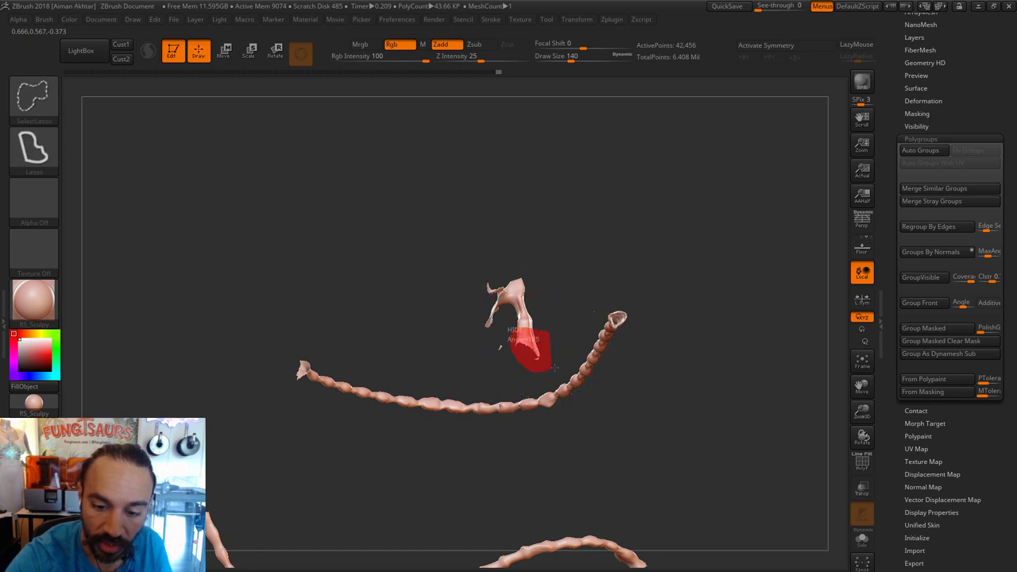
pyautogui.keyDown('ctrl'); pyautogui.keyDown('alt'); pyautogui.keyDown('shift'); pyautogui.moveTo(514, 291); pyautogui.dragTo(520, 284); pyautogui.keyUp('shift'); pyautogui.keyUp('alt'); pyautogui.keyUp('ctrl')
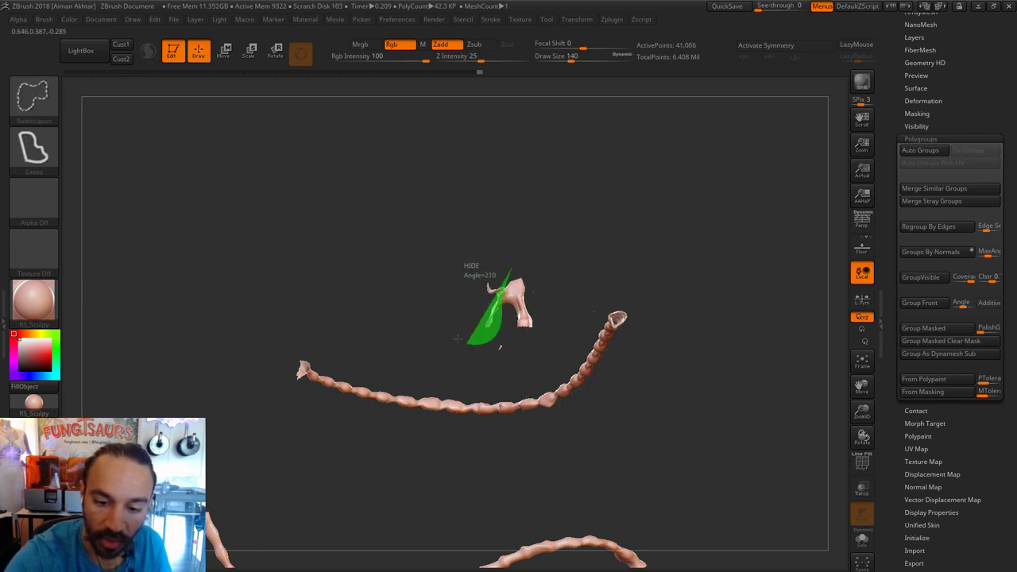
pyautogui.keyDown('ctrl'); pyautogui.keyDown('alt'); pyautogui.keyDown('shift'); pyautogui.moveTo(457, 339); pyautogui.dragTo(489, 222); pyautogui.keyUp('shift'); pyautogui.keyUp('alt'); pyautogui.keyUp('ctrl')
# Invert the visibility so only the inner hose pieces are hidden and the rest of the figurine is shown.
pyautogui.moveTo(653, 235)
pyautogui.keyDown('alt'); pyautogui.mouseDown()
pyautogui.moveTo(622, 233)
pyautogui.moveTo(661, 265)
pyautogui.moveTo(628, 282)
pyautogui.moveTo(622, 275)
pyautogui.moveTo(689, 372)
pyautogui.moveTo(635, 227)
pyautogui.mouseUp(); pyautogui.keyUp('alt')
pyautogui.moveTo(688, 302)
pyautogui.mouseDown()
pyautogui.moveTo(680, 337)
pyautogui.moveTo(653, 300)
pyautogui.moveTo(699, 328)
pyautogui.mouseUp()
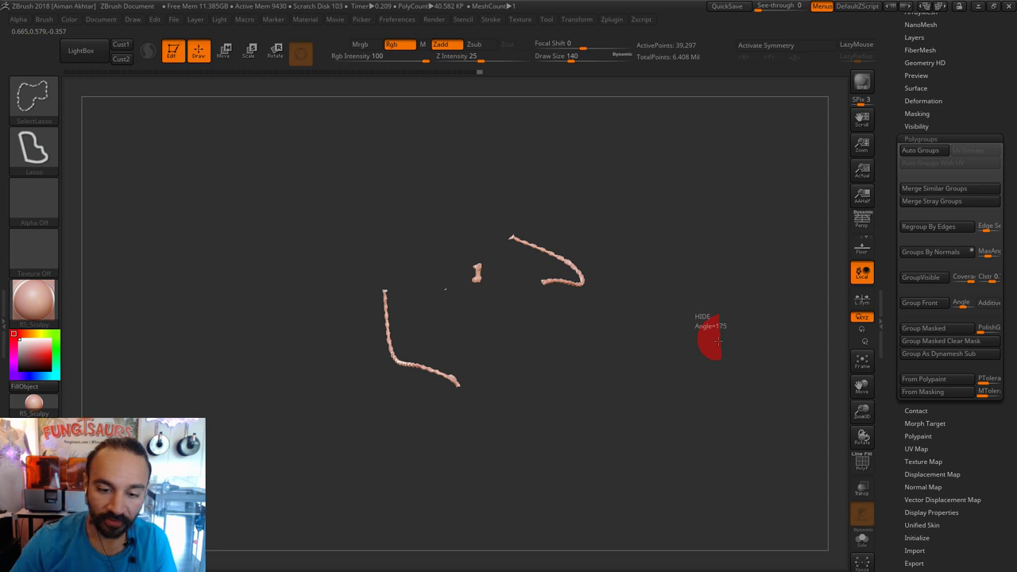
pyautogui.keyDown('ctrl'); pyautogui.keyDown('shift'); pyautogui.click(717, 340); pyautogui.keyUp('shift'); pyautogui.keyUp('ctrl')
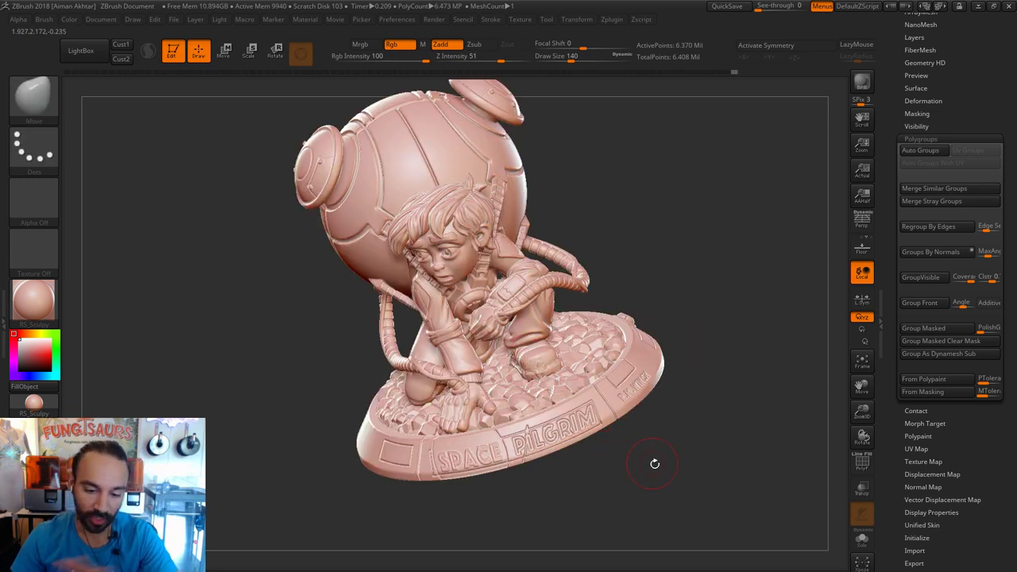
pyautogui.moveTo(771, 537); pyautogui.dragTo(777, 536)
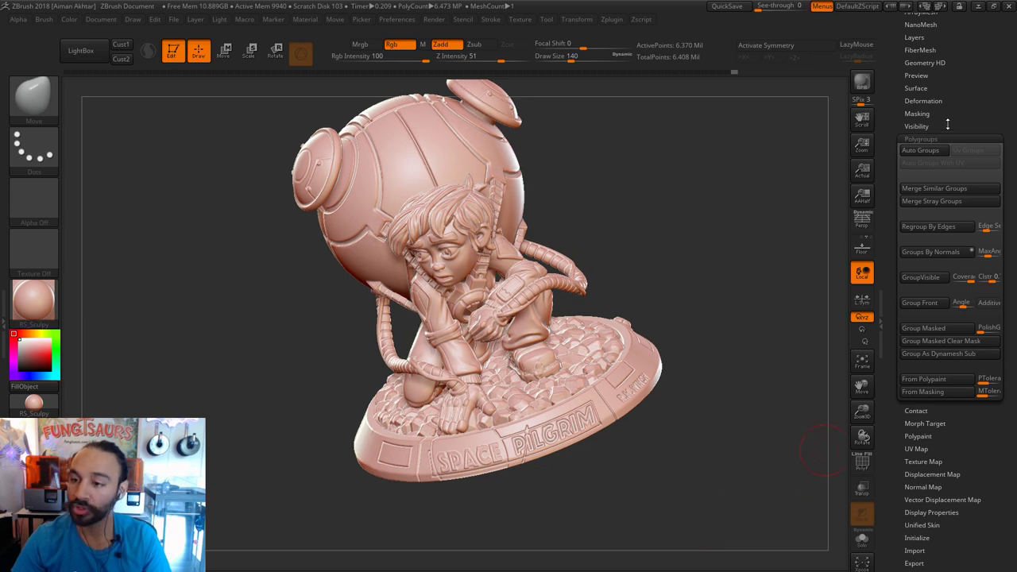
# Delete the hidden inner hose geometry with Del Hidden and re-run DynaMesh on the figurine.
pyautogui.moveTo(946, 120); pyautogui.dragTo(946, 175)
pyautogui.click(910, 62)
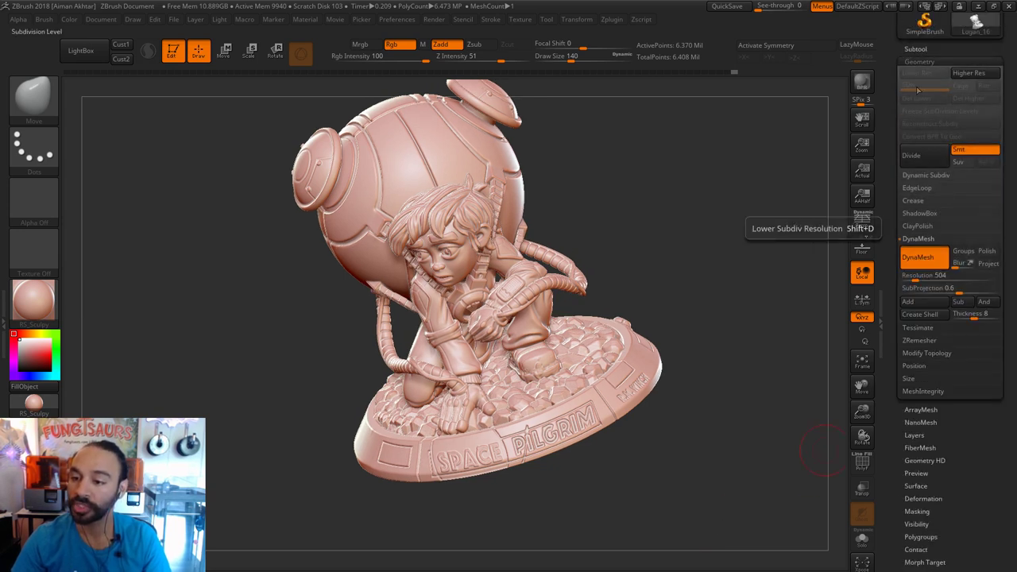
pyautogui.click(926, 353)
pyautogui.click(919, 327)
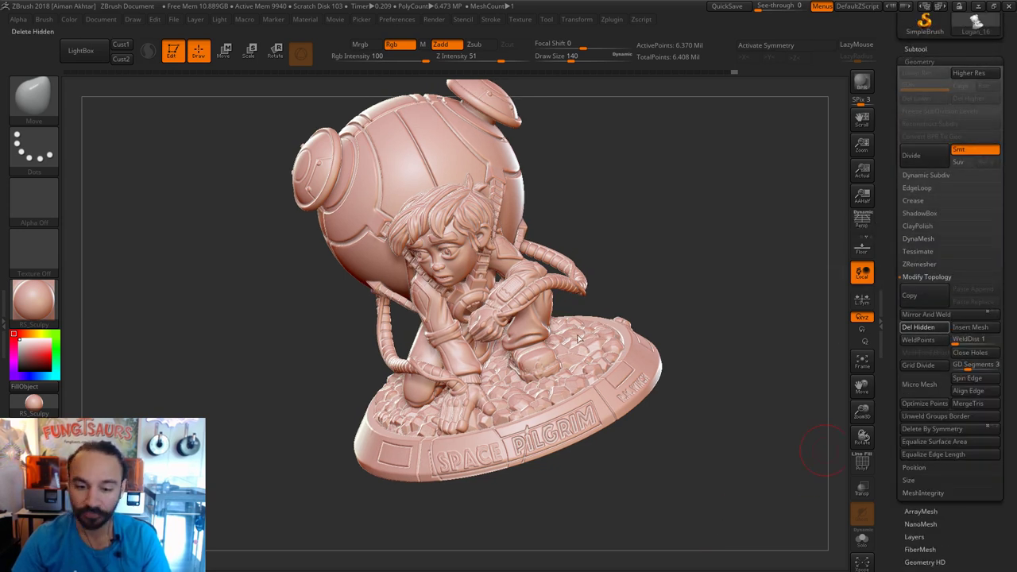
pyautogui.moveTo(683, 356); pyautogui.dragTo(538, 445)
pyautogui.keyDown('ctrl'); pyautogui.moveTo(689, 269); pyautogui.dragTo(707, 286); pyautogui.keyUp('ctrl')
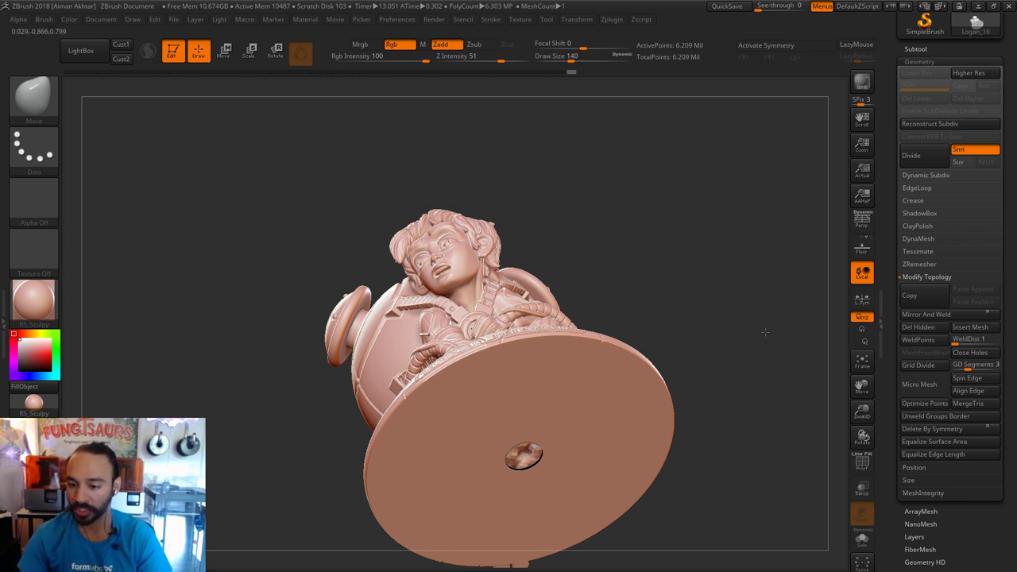
# Hide one side of the figurine and examine the hollow interior of the sphere, head, torso and base in cross-section.
pyautogui.keyDown('shift'); pyautogui.moveTo(765, 294); pyautogui.dragTo(765, 331); pyautogui.keyUp('shift')
pyautogui.moveTo(689, 213); pyautogui.dragTo(637, 209)
pyautogui.moveTo(584, 125)
pyautogui.mouseDown()
pyautogui.moveTo(679, 128)
pyautogui.moveTo(560, 135)
pyautogui.moveTo(703, 131)
pyautogui.mouseUp()
pyautogui.moveTo(406, 116)
pyautogui.keyDown('ctrl'); pyautogui.keyDown('shift'); pyautogui.mouseDown()
pyautogui.moveTo(440, 231)
pyautogui.moveTo(369, 500)
pyautogui.moveTo(219, 127)
pyautogui.moveTo(382, 104)
pyautogui.moveTo(413, 119)
pyautogui.mouseUp(); pyautogui.keyUp('shift'); pyautogui.keyUp('ctrl')
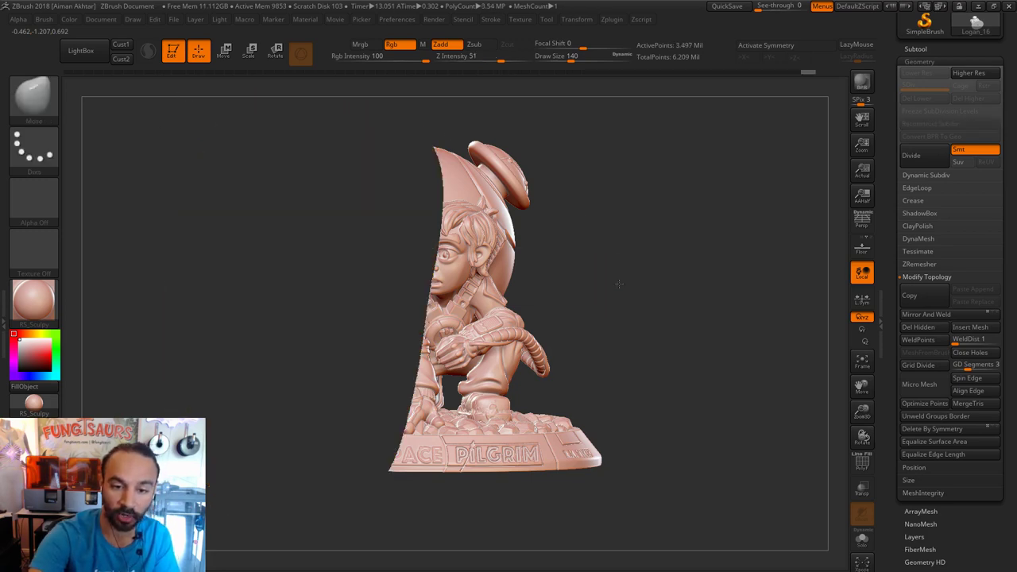
pyautogui.moveTo(619, 281)
pyautogui.mouseDown()
pyautogui.moveTo(727, 281)
pyautogui.moveTo(604, 329)
pyautogui.mouseUp()
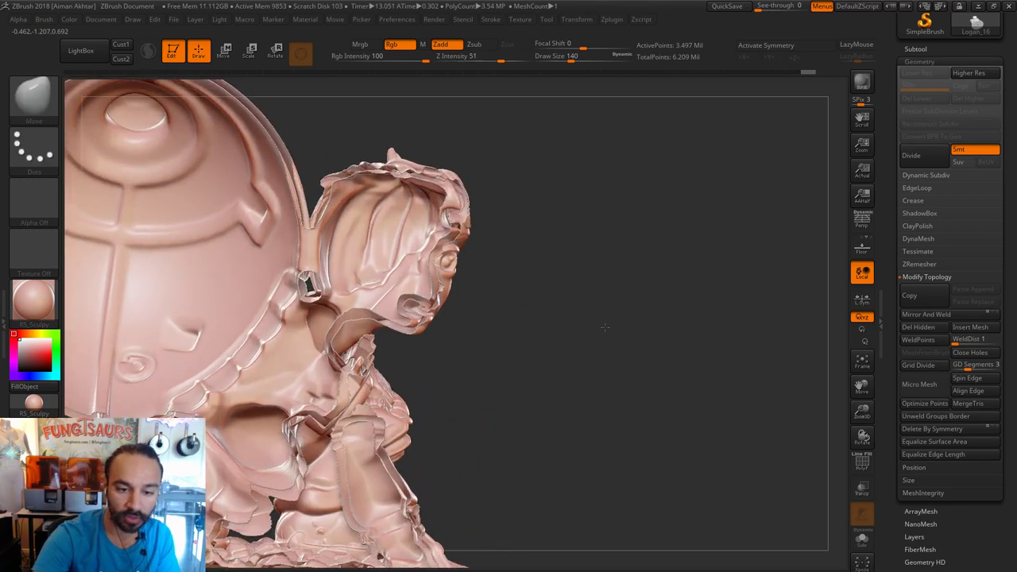
pyautogui.moveTo(518, 368)
pyautogui.keyDown('alt'); pyautogui.mouseDown()
pyautogui.moveTo(633, 299)
pyautogui.moveTo(644, 324)
pyautogui.moveTo(634, 317)
pyautogui.mouseUp(); pyautogui.keyUp('alt')
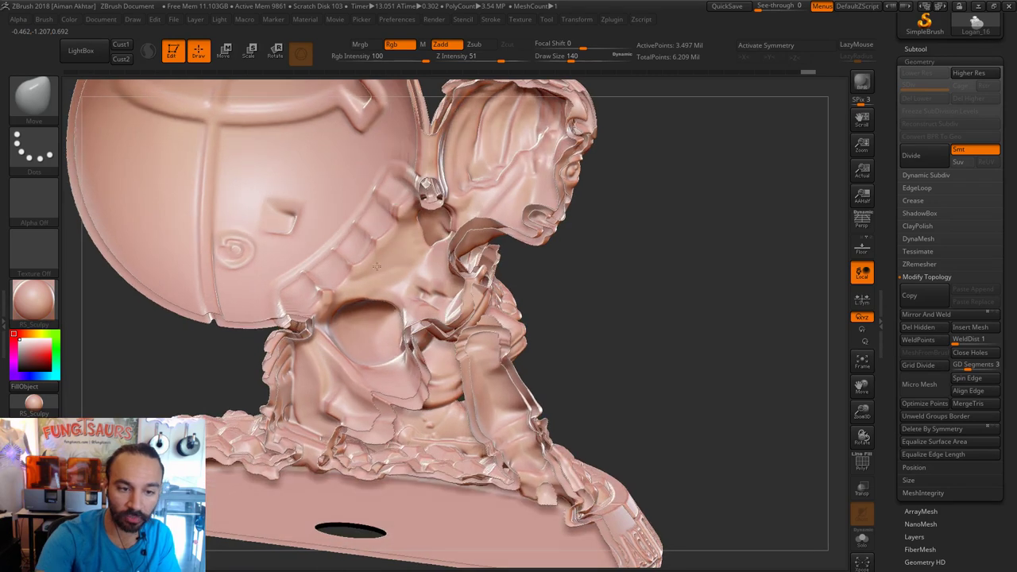
pyautogui.keyDown('alt'); pyautogui.moveTo(633, 223); pyautogui.dragTo(662, 312); pyautogui.keyUp('alt')
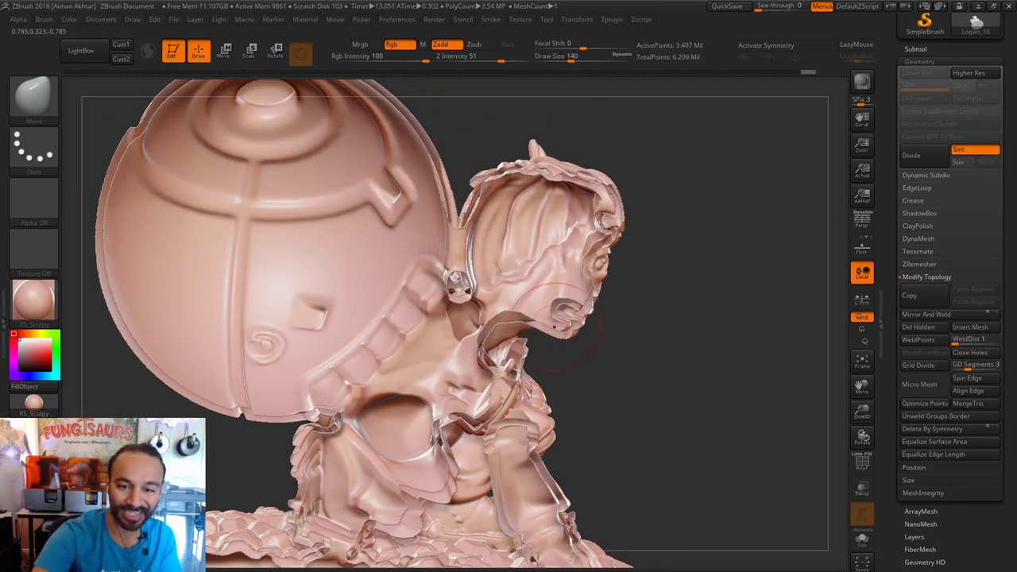
pyautogui.moveTo(717, 366); pyautogui.dragTo(656, 377)
pyautogui.keyDown('alt'); pyautogui.moveTo(613, 415); pyautogui.dragTo(653, 320); pyautogui.keyUp('alt')
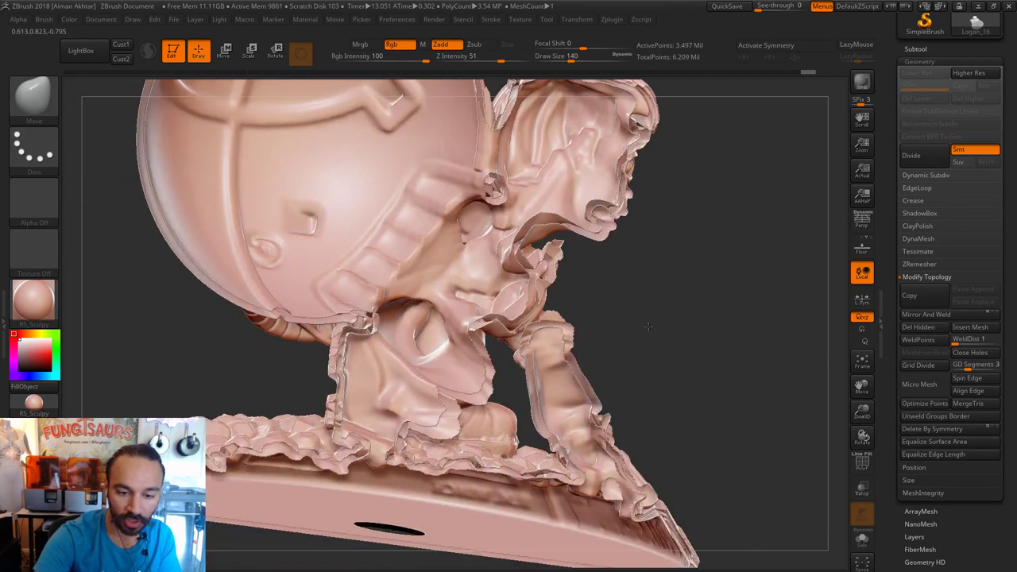
pyautogui.moveTo(700, 352)
pyautogui.mouseDown()
pyautogui.moveTo(726, 352)
pyautogui.moveTo(721, 327)
pyautogui.mouseUp()
# Hide a different section through the sphere and body, inspect the hoses from behind, and restore the whole model.
pyautogui.moveTo(478, 247)
pyautogui.keyDown('ctrl'); pyautogui.keyDown('shift'); pyautogui.mouseDown()
pyautogui.moveTo(413, 279)
pyautogui.moveTo(328, 350)
pyautogui.moveTo(509, 81)
pyautogui.mouseUp(); pyautogui.keyUp('shift'); pyautogui.keyUp('ctrl')
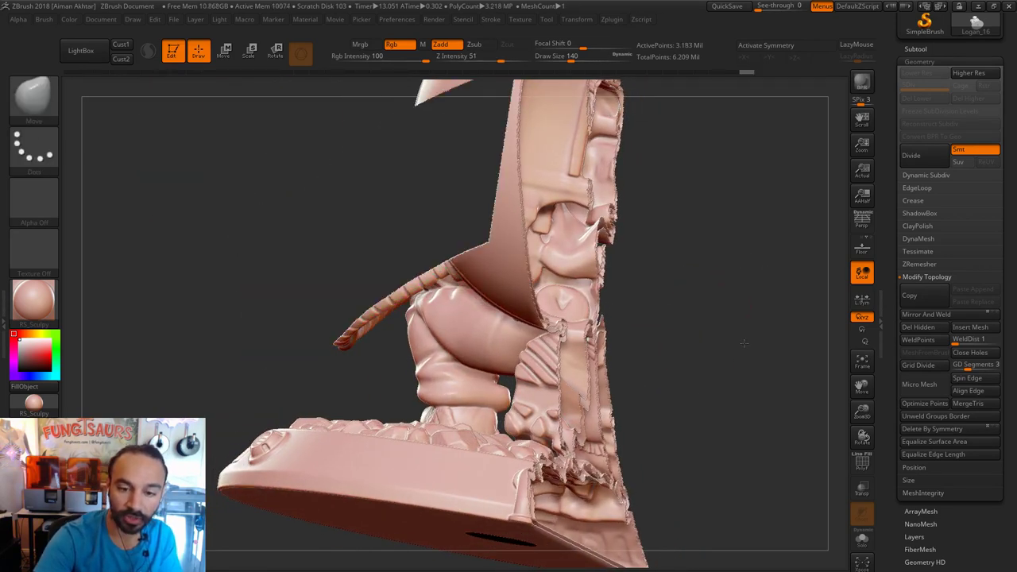
pyautogui.moveTo(723, 290)
pyautogui.mouseDown()
pyautogui.moveTo(532, 338)
pyautogui.moveTo(605, 411)
pyautogui.mouseUp()
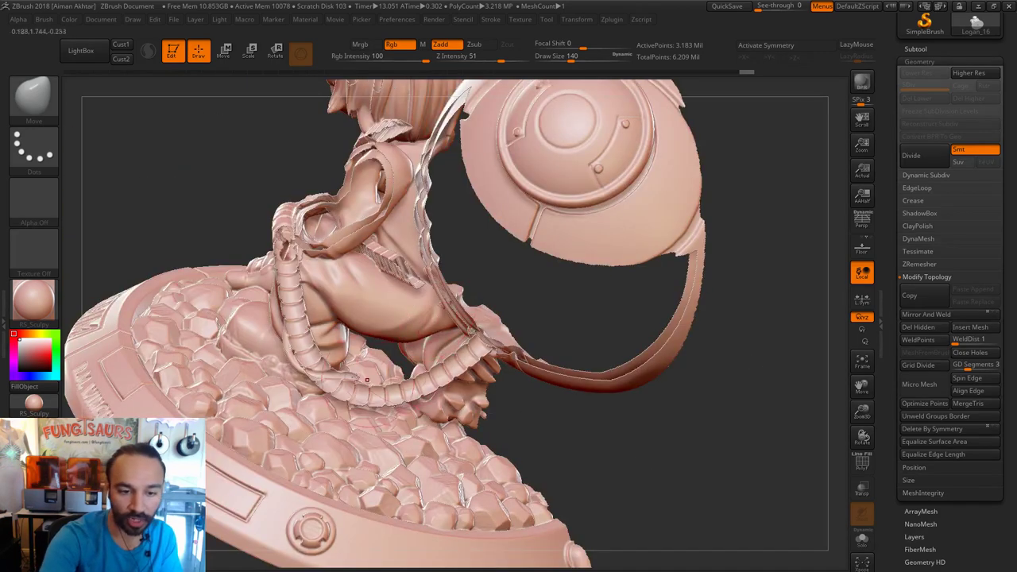
pyautogui.press('f')
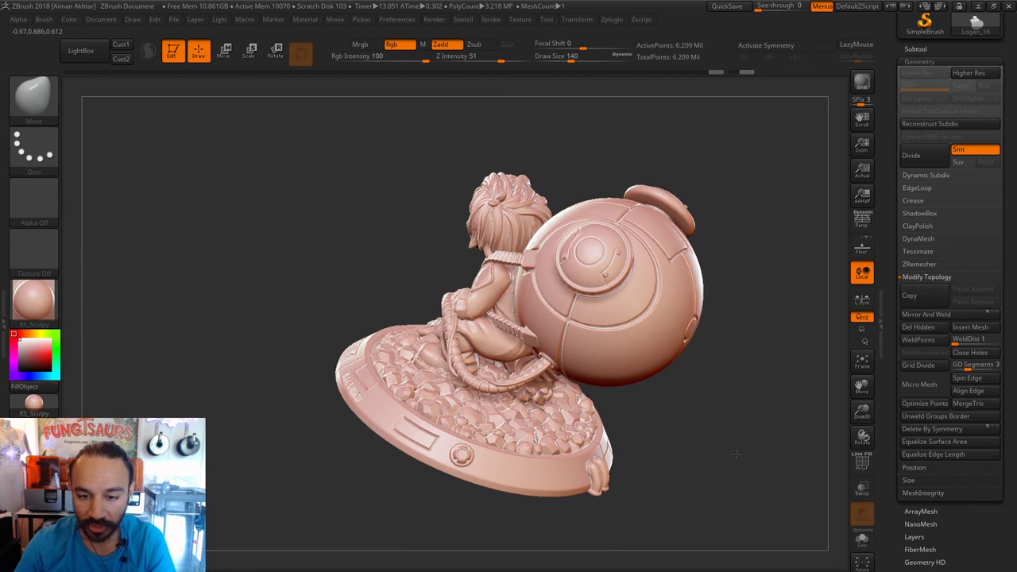
# Pre-process the current figurine subtool with Decimation Master.
pyautogui.moveTo(660, 452); pyautogui.dragTo(635, 476)
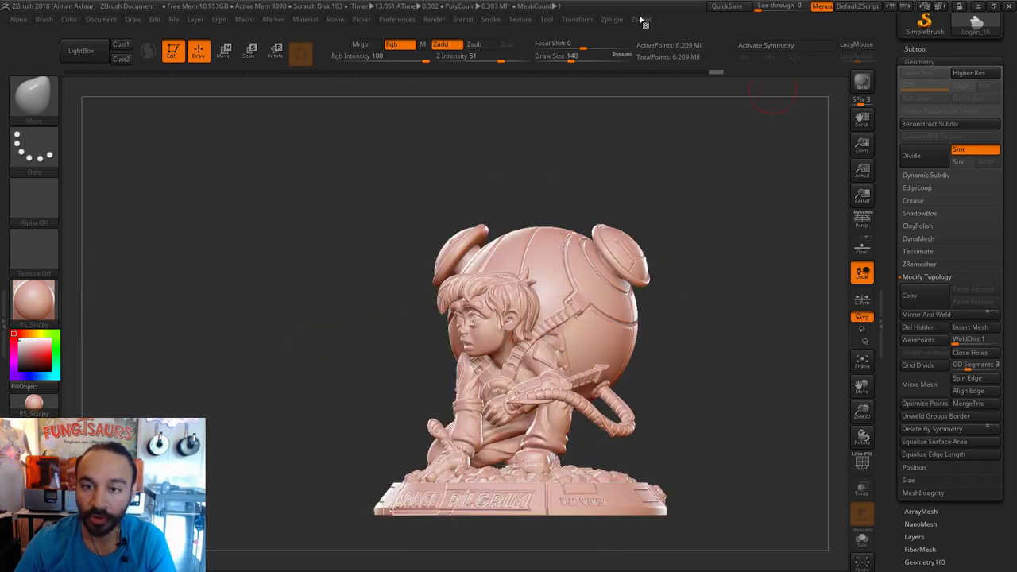
pyautogui.click(612, 19)
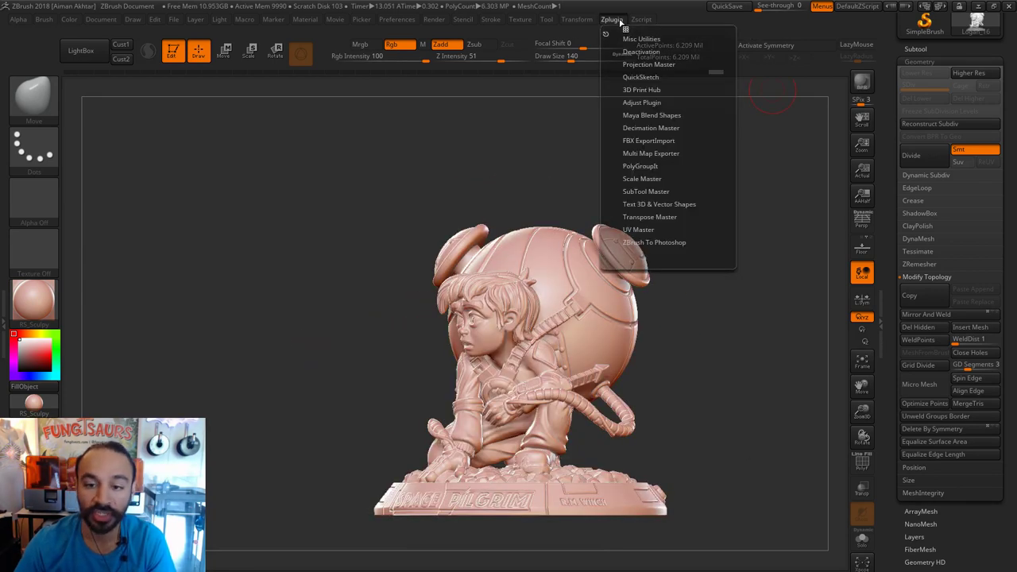
pyautogui.click(652, 127)
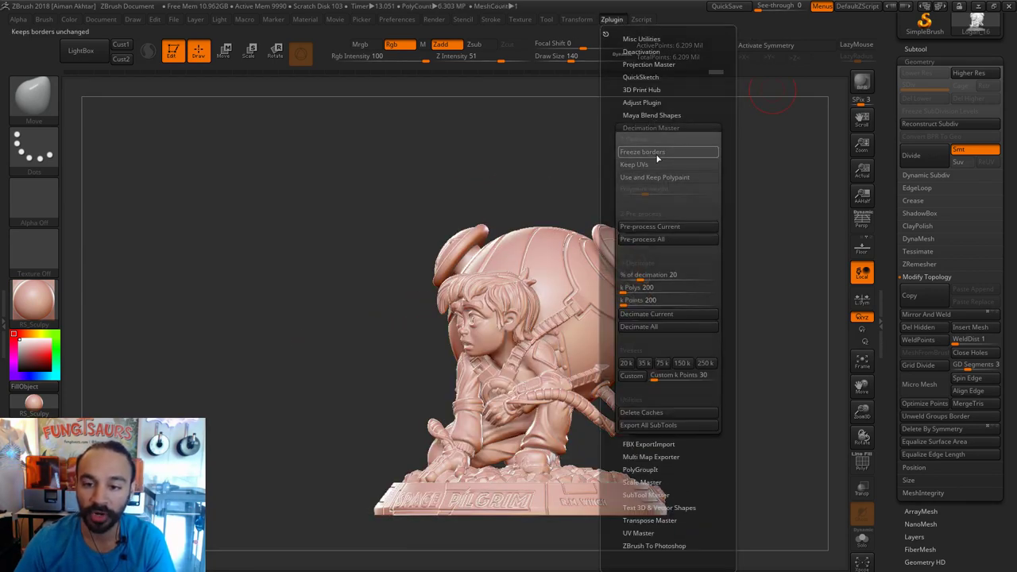
pyautogui.click(661, 227)
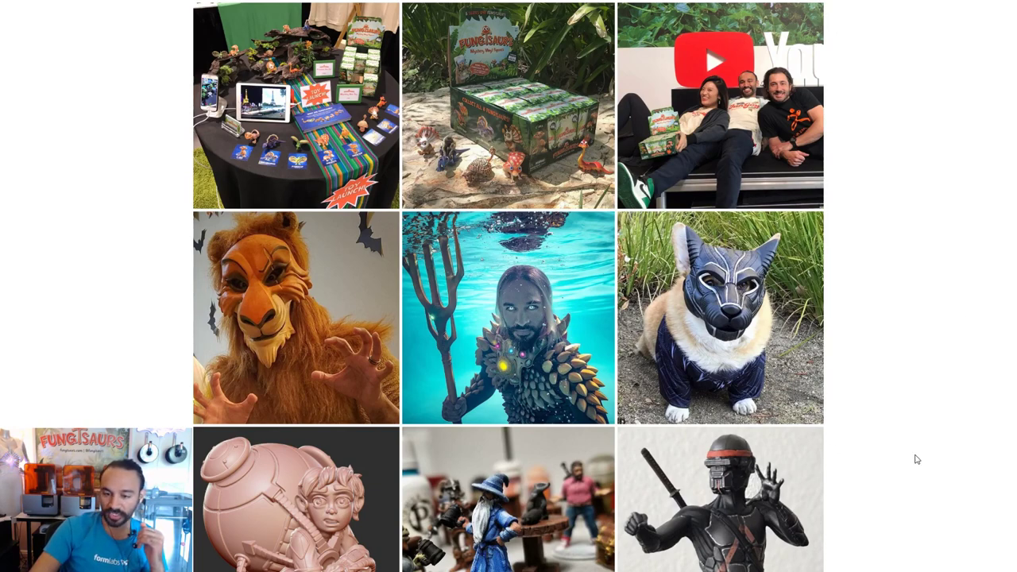
# Switch to Photos, shrink the IMG_4660.JPG window and place it over the ZBrush window.
pyautogui.hotkey('alt', 'Tab')
pyautogui.hotkey('alt', 'Tab')
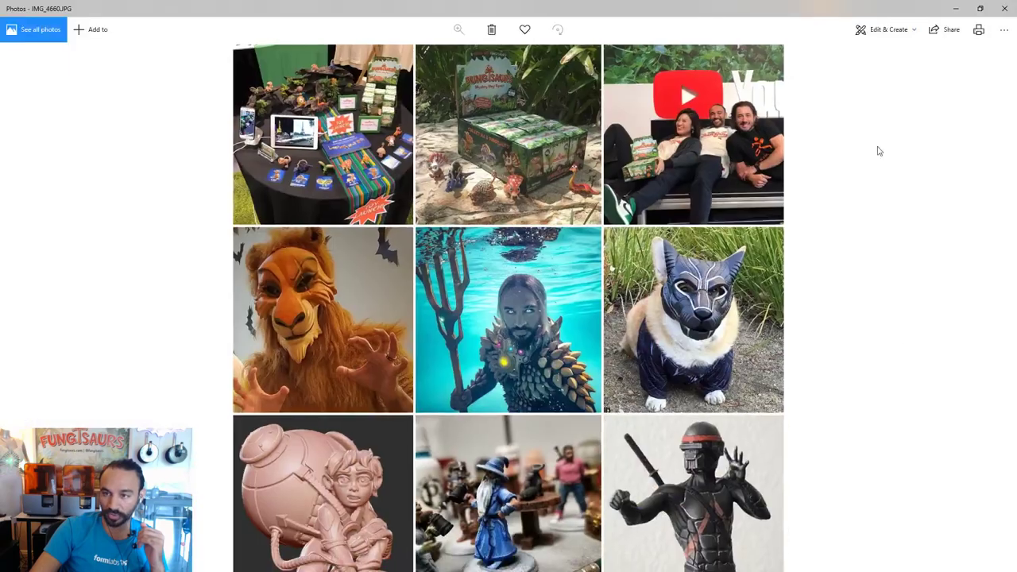
pyautogui.moveTo(761, 7); pyautogui.dragTo(195, 0)
pyautogui.moveTo(592, 6)
pyautogui.mouseDown()
pyautogui.moveTo(572, 16)
pyautogui.moveTo(568, 151)
pyautogui.moveTo(498, 119)
pyautogui.moveTo(215, 39)
pyautogui.mouseUp()
pyautogui.moveTo(403, 378); pyautogui.dragTo(991, 454)
pyautogui.moveTo(696, 378); pyautogui.dragTo(755, 571)
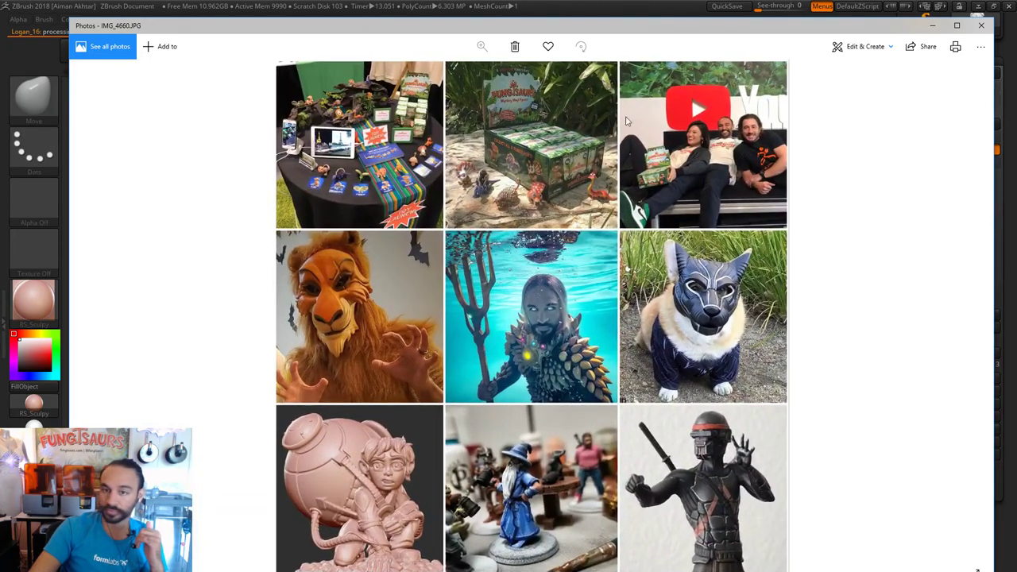
pyautogui.moveTo(596, 19); pyautogui.dragTo(595, 6)
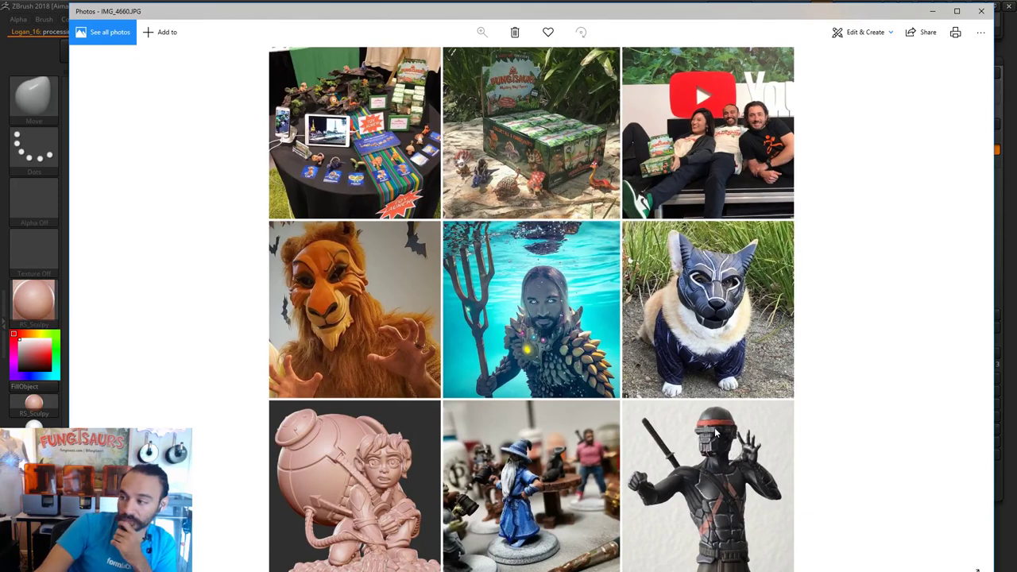
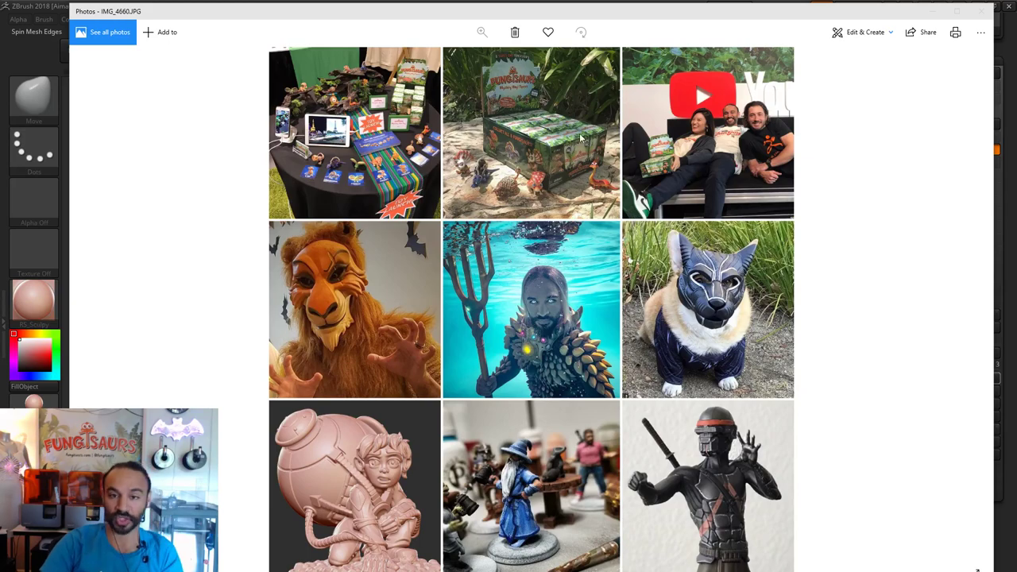
# Look closely at the toy launch table, Fungisaurs display box and YouTube photos in the upper row of the collage.
pyautogui.scroll(3, 584, 139)
pyautogui.moveTo(558, 152); pyautogui.dragTo(473, 390)
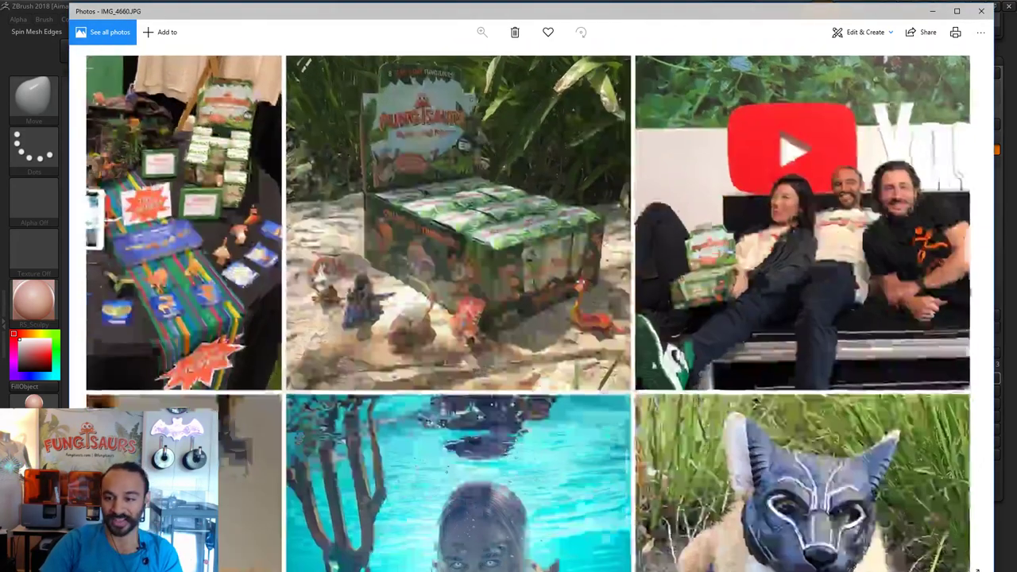
pyautogui.scroll(3, 763, 272)
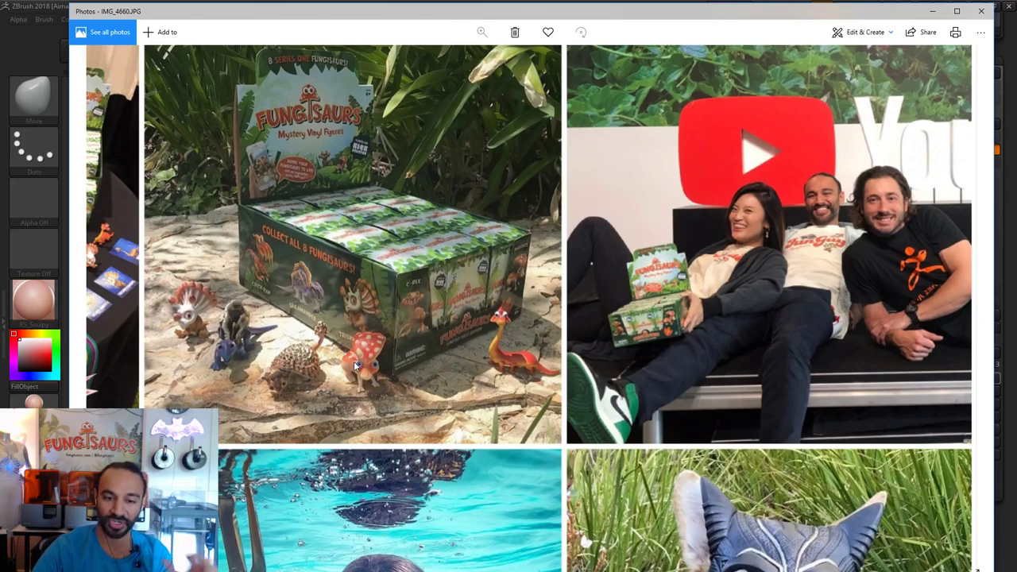
pyautogui.hscroll(-1, 661, 400)
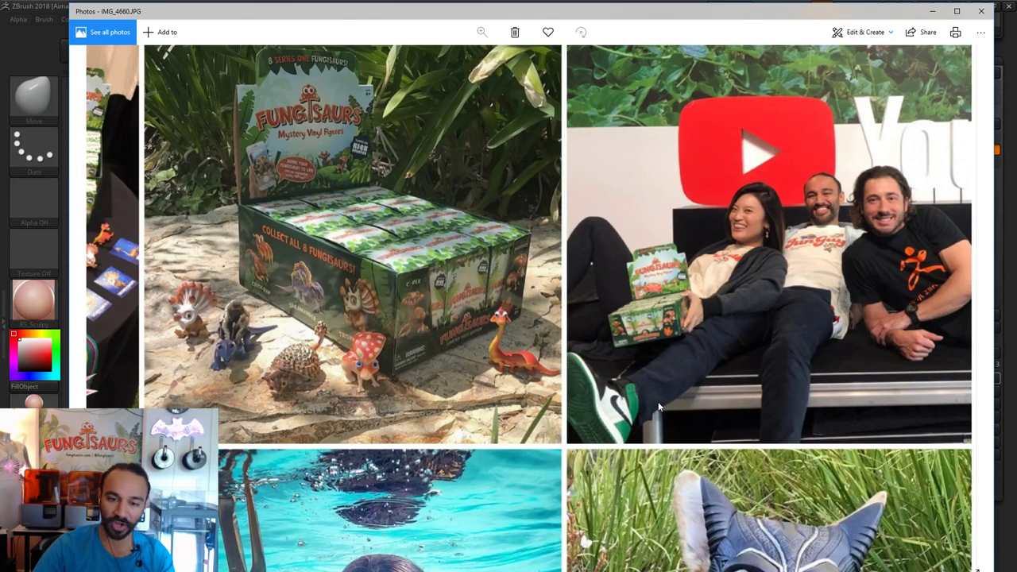
pyautogui.moveTo(735, 385); pyautogui.dragTo(680, 391)
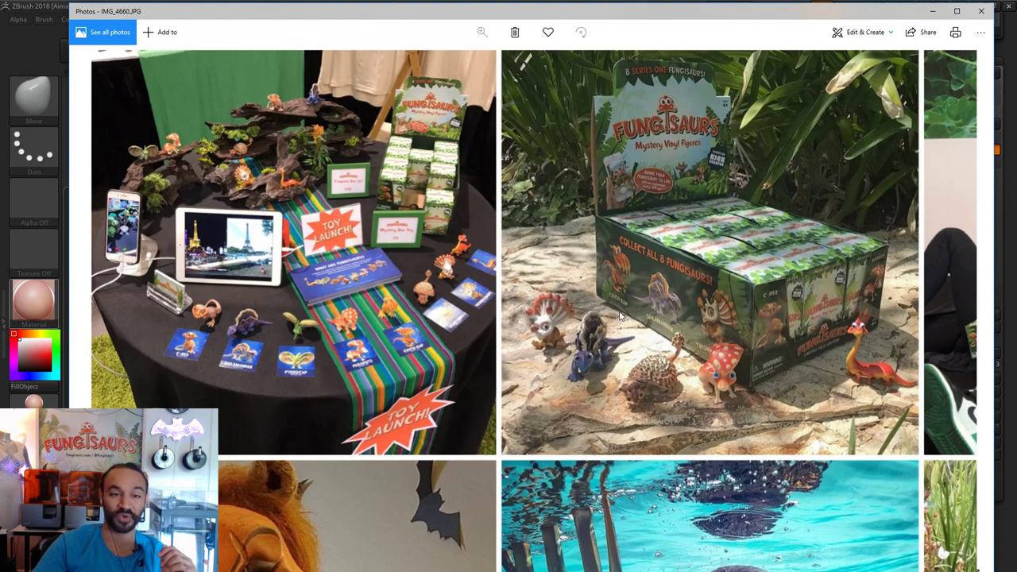
pyautogui.keyDown('ctrl'); pyautogui.scroll(-3, 673, 312); pyautogui.keyUp('ctrl')
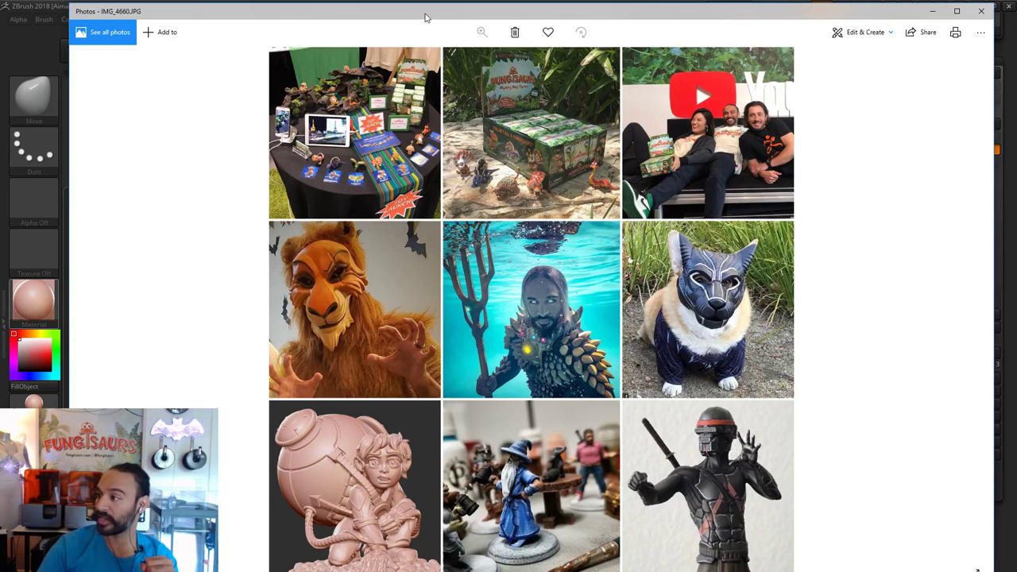
# View the costume and mask photos in the collage's middle row, then move the Photos window away to return to ZBrush.
pyautogui.scroll(3, 378, 300)
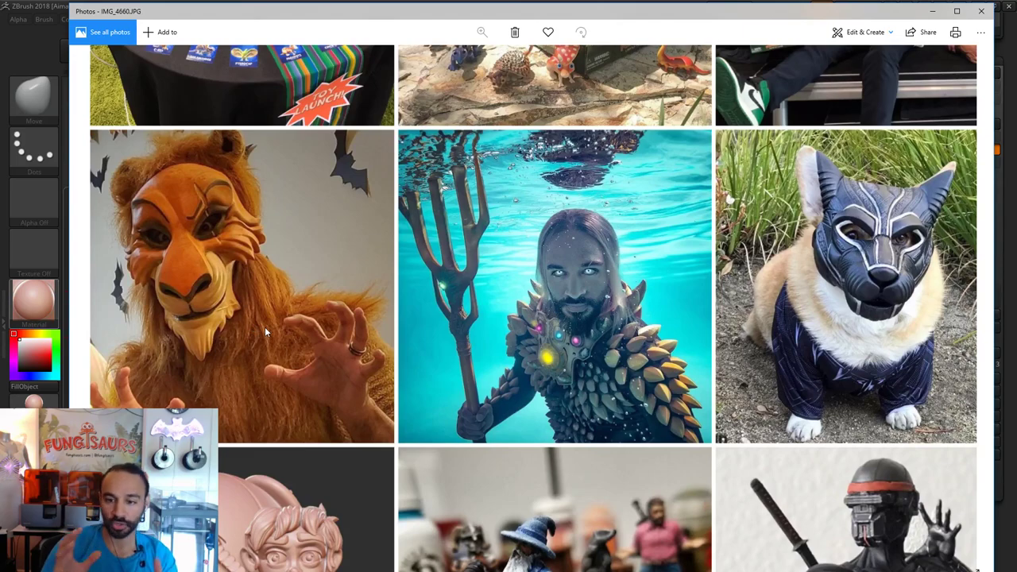
pyautogui.scroll(-1, 352, 320)
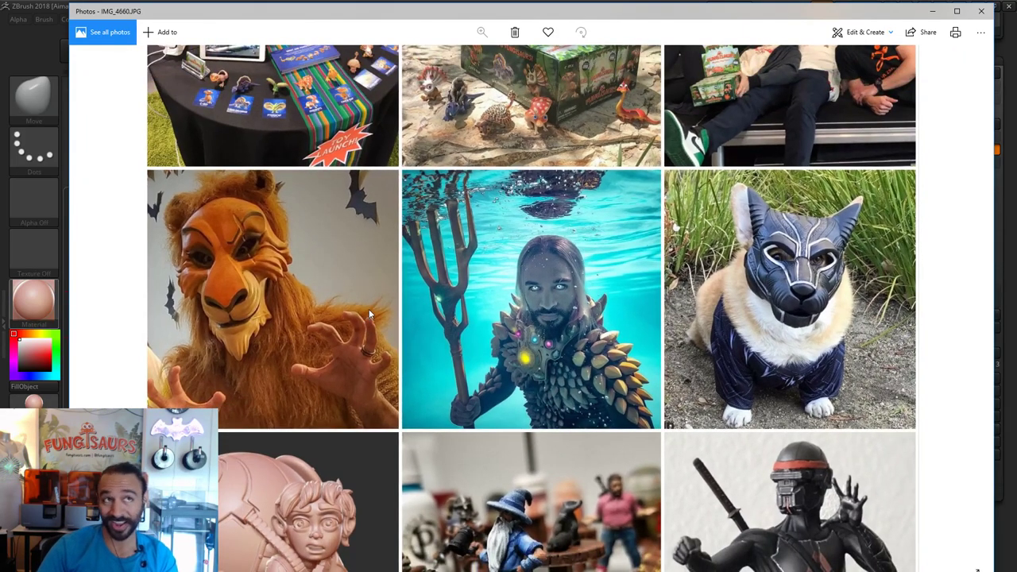
pyautogui.scroll(-1, 467, 298)
pyautogui.scroll(-1, 467, 303)
pyautogui.scroll(1, 467, 302)
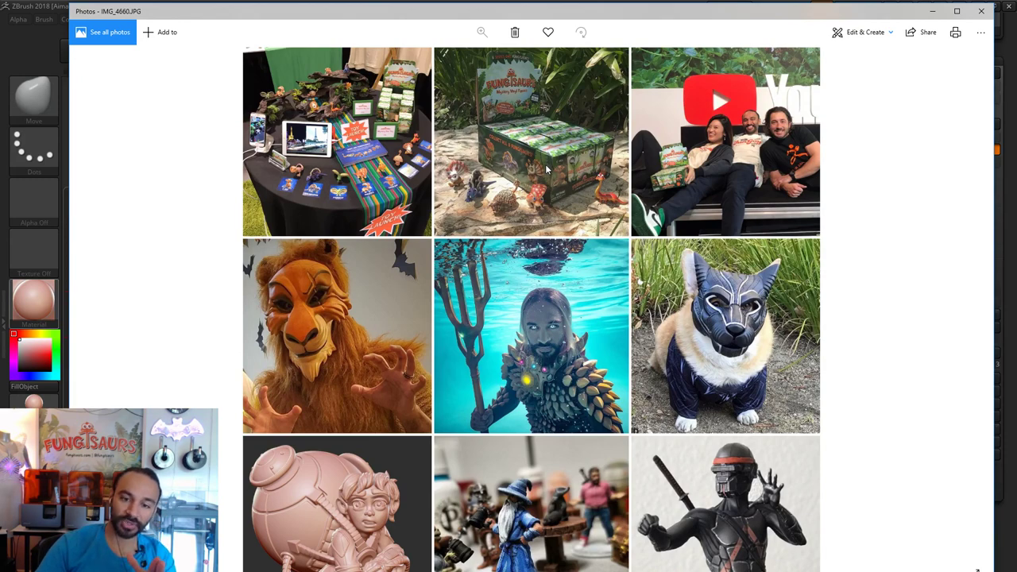
pyautogui.moveTo(385, 13); pyautogui.dragTo(1016, 17)
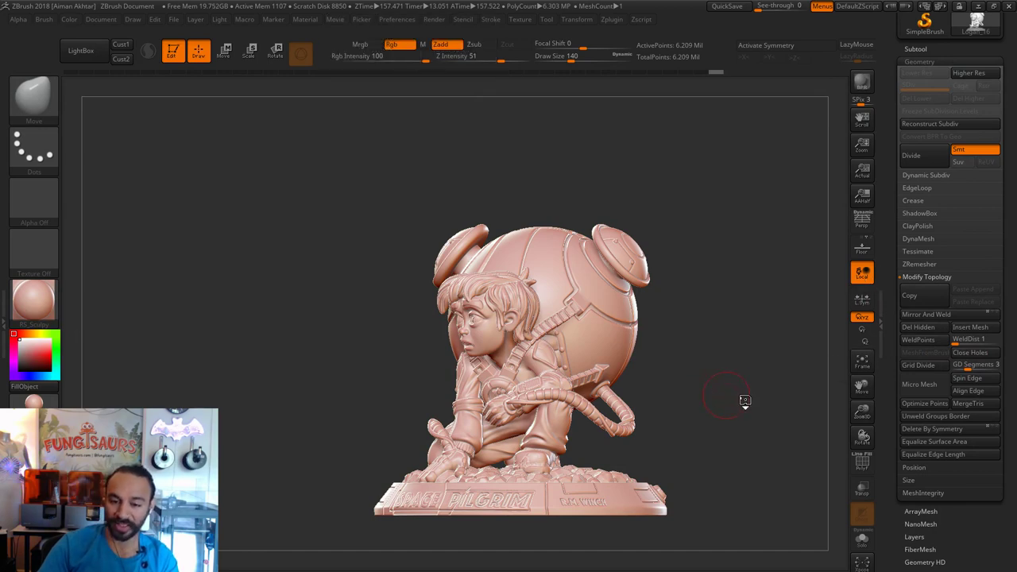
# Examine the undecimated figurine from the front and underneath, toggling the polyframe to inspect its mesh density.
pyautogui.moveTo(744, 399); pyautogui.dragTo(801, 404)
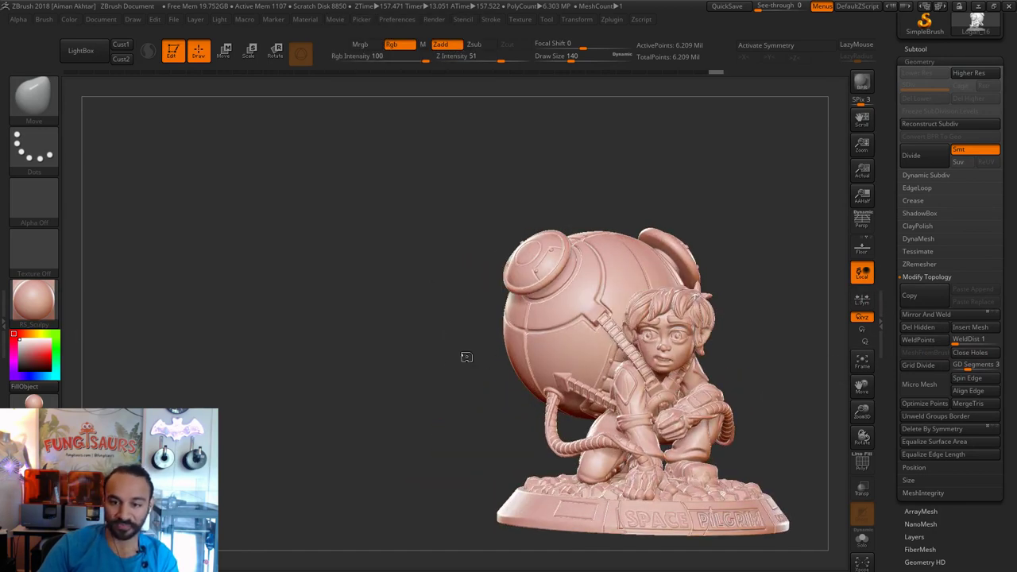
pyautogui.keyDown('alt'); pyautogui.moveTo(466, 357); pyautogui.dragTo(415, 355); pyautogui.keyUp('alt')
pyautogui.moveTo(612, 349); pyautogui.dragTo(675, 262)
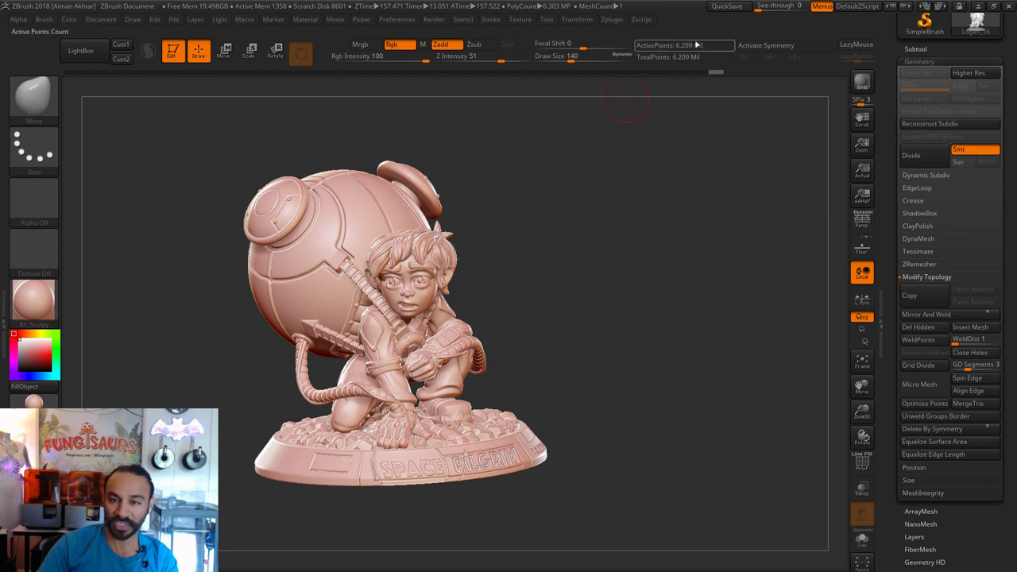
pyautogui.click(861, 461)
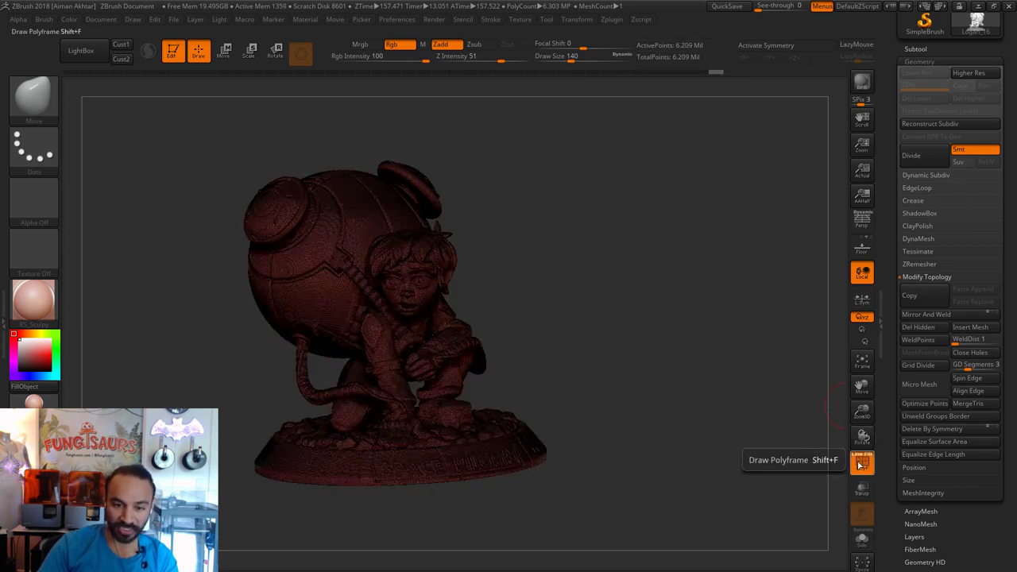
pyautogui.click(858, 465)
pyautogui.moveTo(588, 445); pyautogui.dragTo(640, 325)
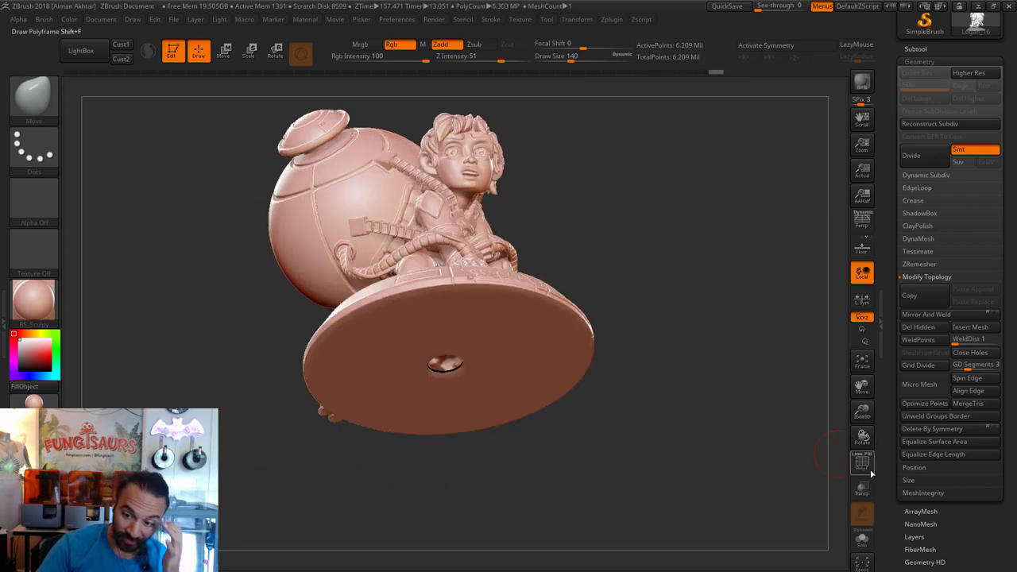
pyautogui.click(861, 465)
pyautogui.click(861, 465)
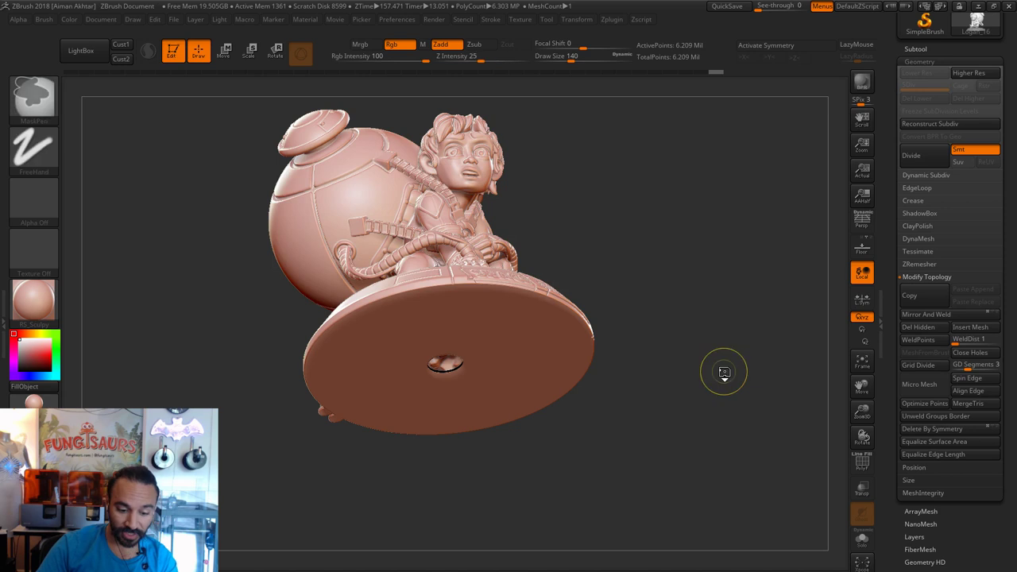
# Decimate the current figurine to 20% with Decimation Master and check the reduced triangle mesh with the polyframe displayed.
pyautogui.click(607, 21)
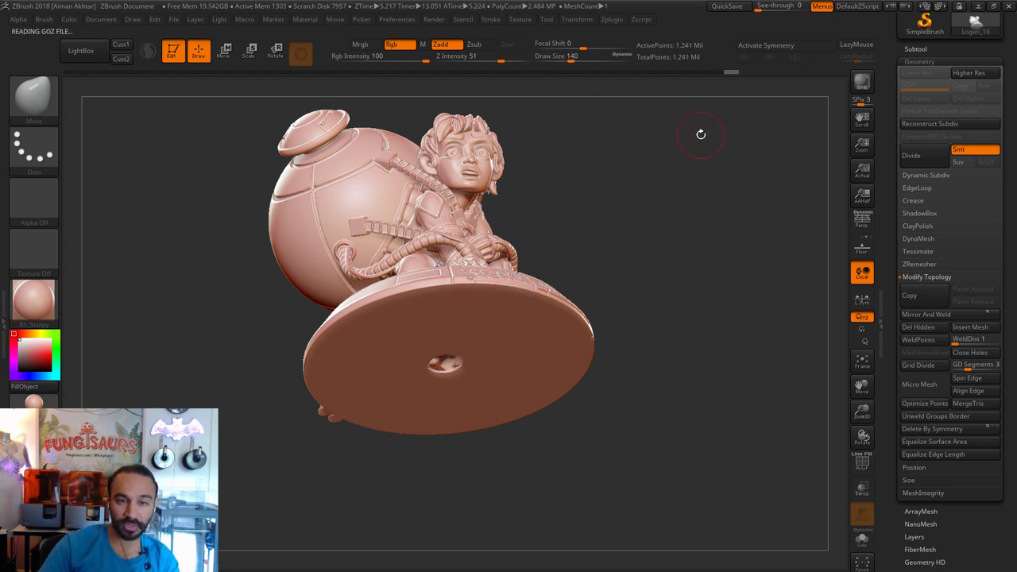
pyautogui.moveTo(673, 227); pyautogui.dragTo(831, 463)
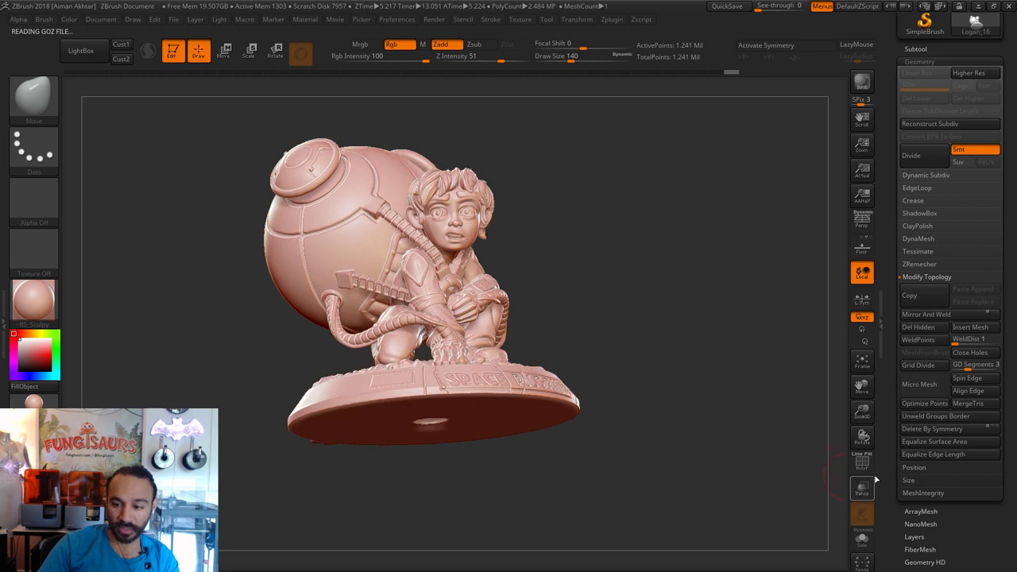
pyautogui.click(866, 469)
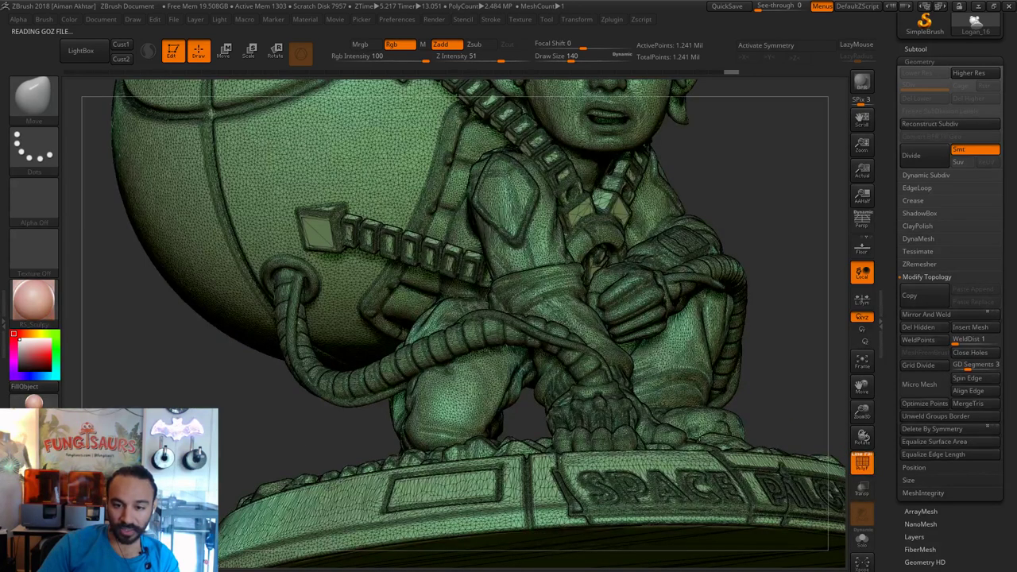
pyautogui.keyDown('alt'); pyautogui.moveTo(755, 199); pyautogui.dragTo(675, 333); pyautogui.keyUp('alt')
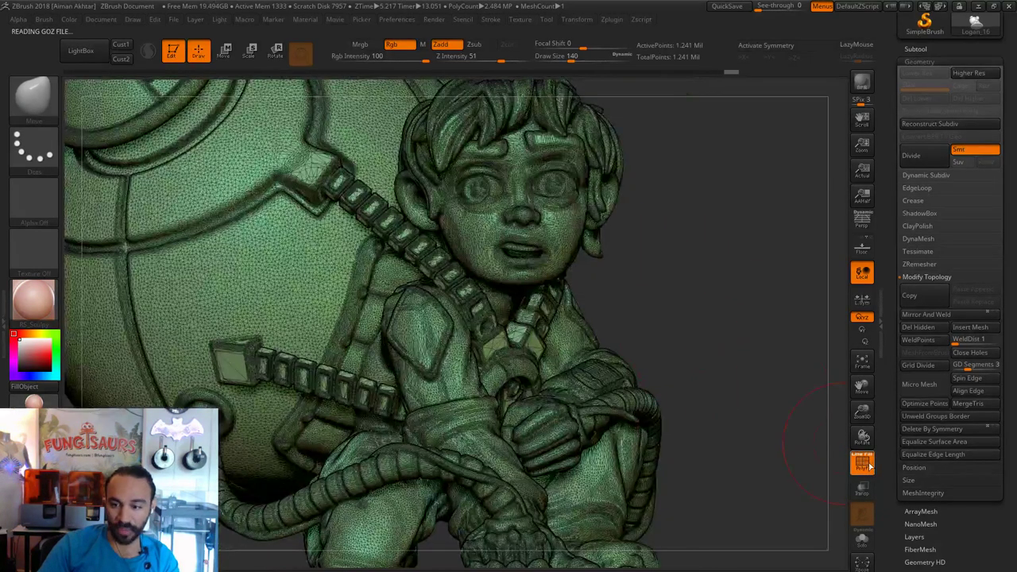
pyautogui.click(868, 467)
# Decimate the current figurine to 15% with Decimation Master and check the reduced mesh from several angles.
pyautogui.click(612, 19)
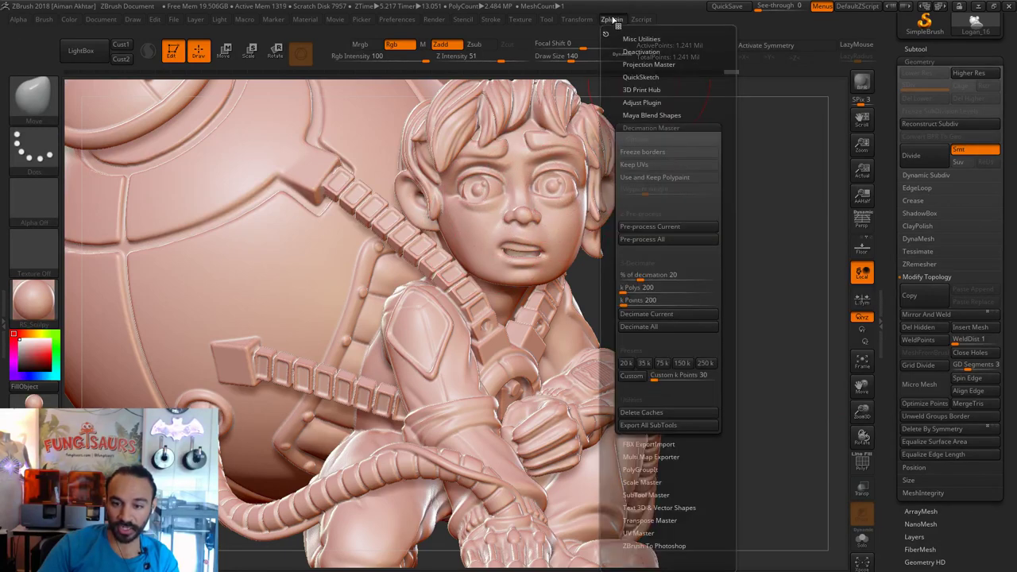
pyautogui.click(647, 274)
pyautogui.write('15')
pyautogui.click(646, 313)
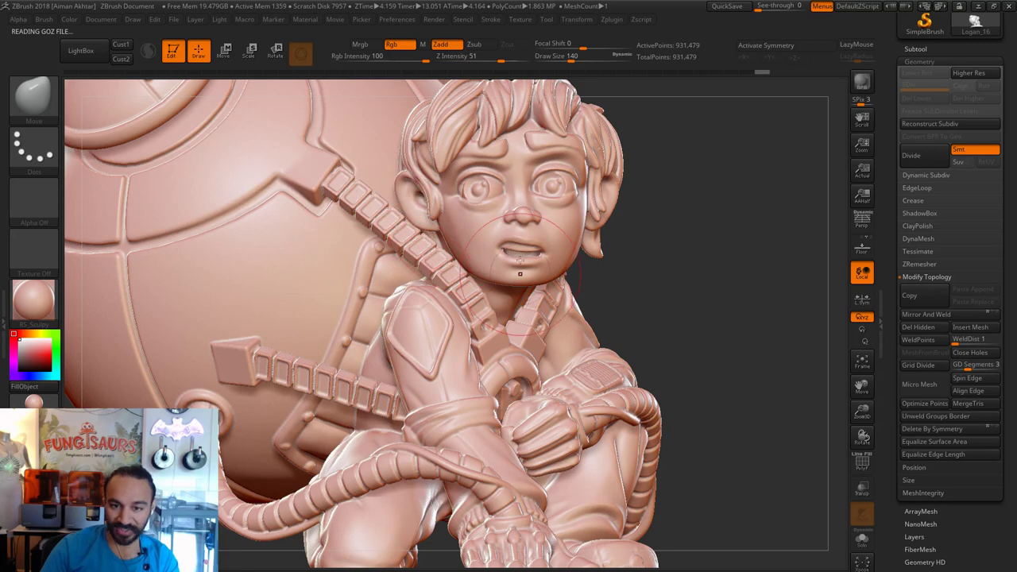
pyautogui.press('f')
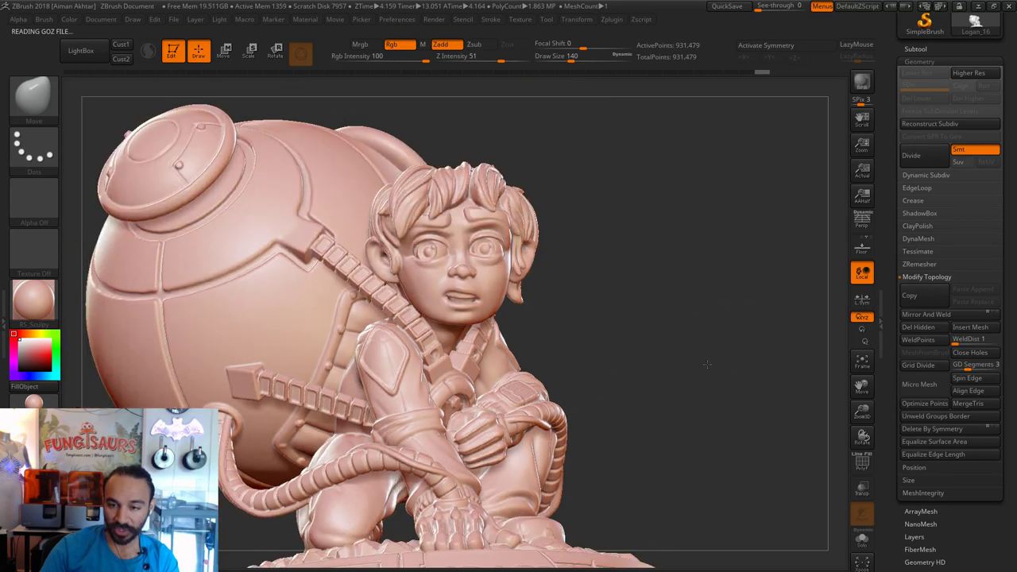
pyautogui.moveTo(726, 345); pyautogui.dragTo(738, 328)
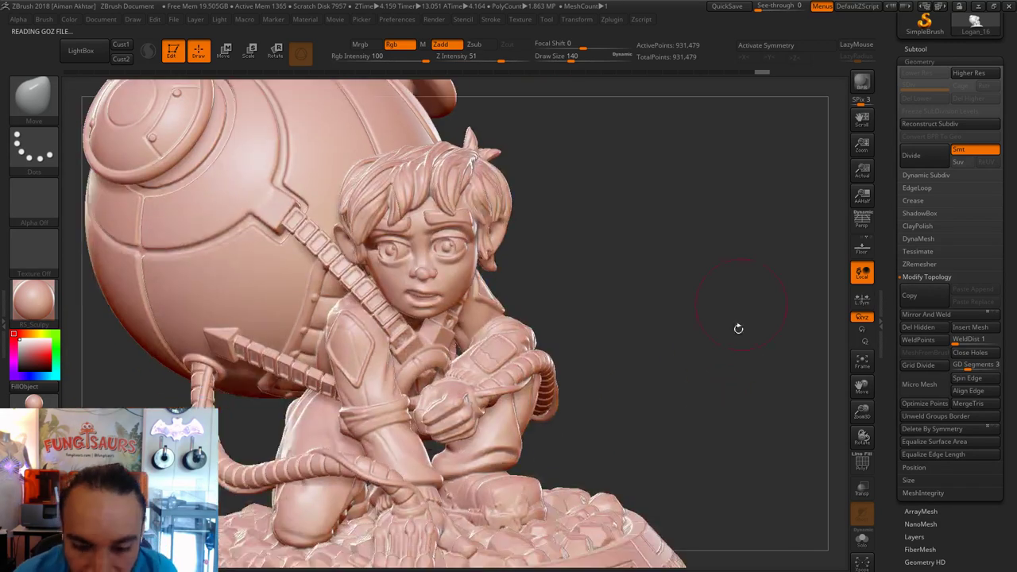
pyautogui.press('f')
pyautogui.moveTo(708, 379); pyautogui.dragTo(764, 297)
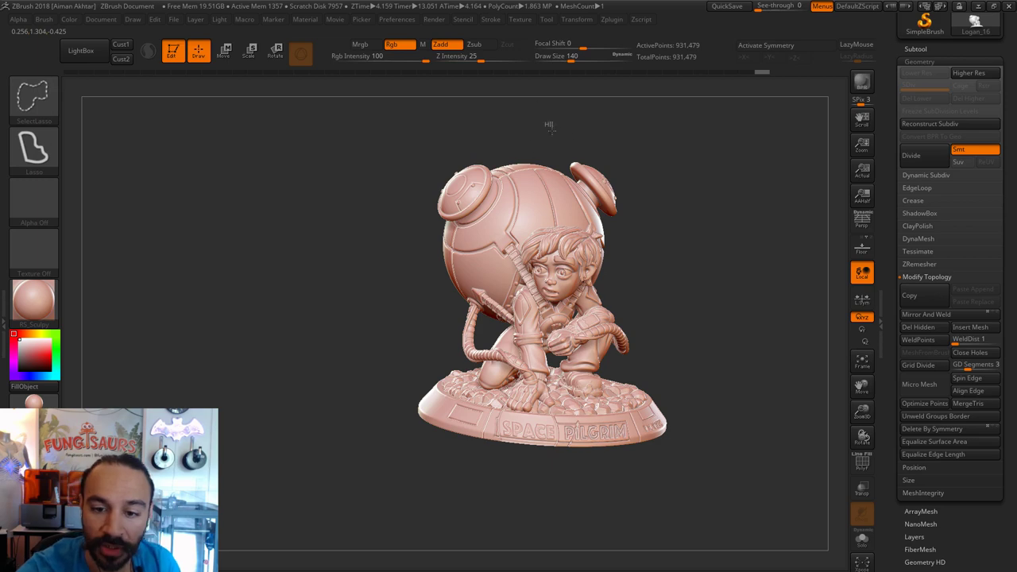
# Isolate a lassoed portion of the figurine to check it, and restore the visibility of the whole mesh.
pyautogui.moveTo(547, 122)
pyautogui.keyDown('ctrl'); pyautogui.keyDown('shift'); pyautogui.mouseDown()
pyautogui.moveTo(558, 282)
pyautogui.moveTo(309, 302)
pyautogui.mouseUp(); pyautogui.keyUp('shift'); pyautogui.keyUp('ctrl')
pyautogui.moveTo(318, 298)
pyautogui.mouseDown()
pyautogui.moveTo(681, 222)
pyautogui.moveTo(722, 291)
pyautogui.moveTo(765, 310)
pyautogui.moveTo(681, 328)
pyautogui.moveTo(715, 292)
pyautogui.moveTo(718, 341)
pyautogui.moveTo(693, 348)
pyautogui.mouseUp()
pyautogui.keyDown('ctrl'); pyautogui.keyDown('shift'); pyautogui.click(718, 290); pyautogui.keyUp('shift'); pyautogui.keyUp('ctrl')
# Choose a bright green colour and fill the whole figurine with it using the SkinShade4 material.
pyautogui.moveTo(50, 355); pyautogui.dragTo(56, 334)
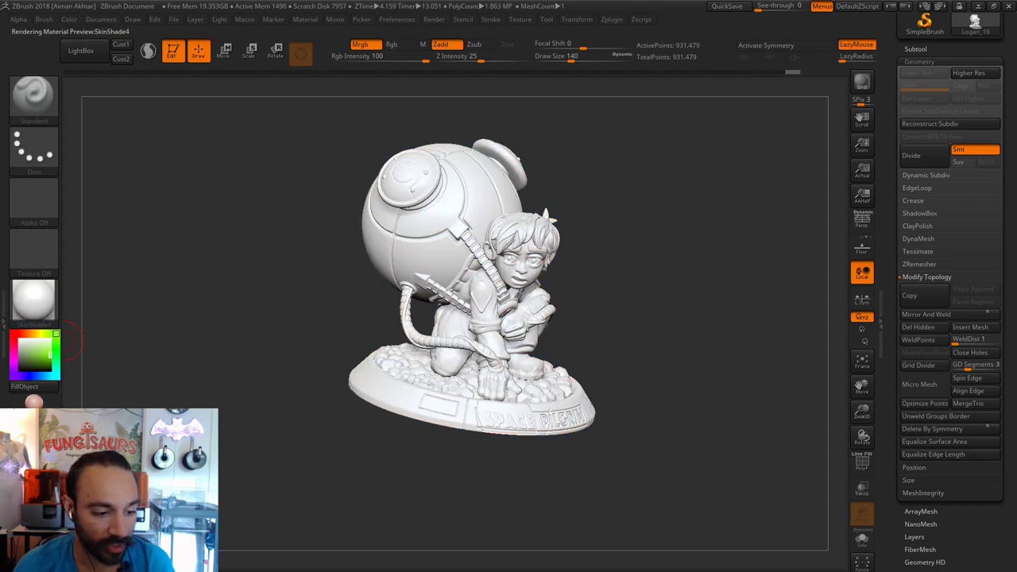
pyautogui.click(69, 19)
pyautogui.click(96, 246)
pyautogui.moveTo(703, 432); pyautogui.dragTo(701, 341)
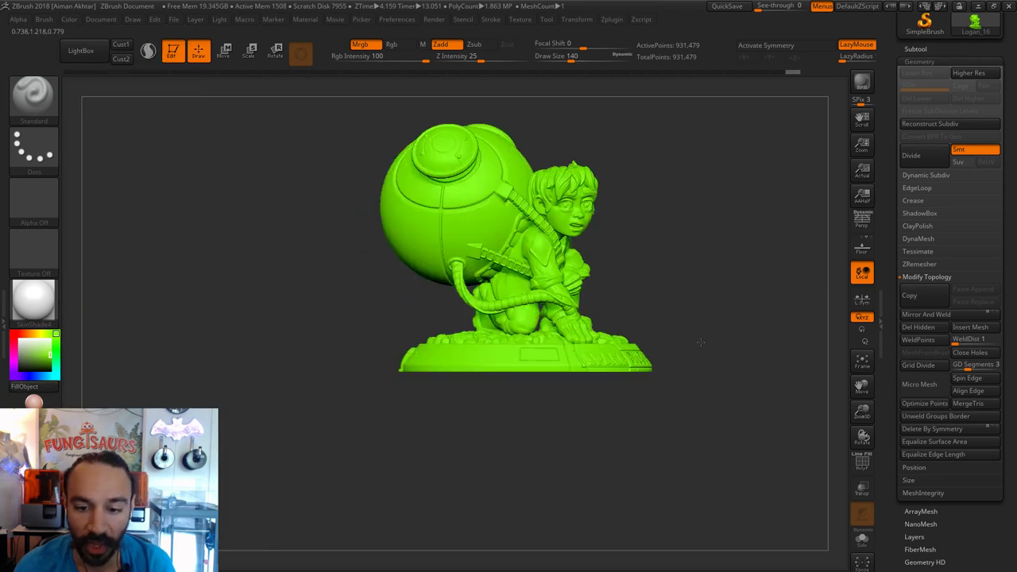
pyautogui.moveTo(696, 410); pyautogui.dragTo(762, 422)
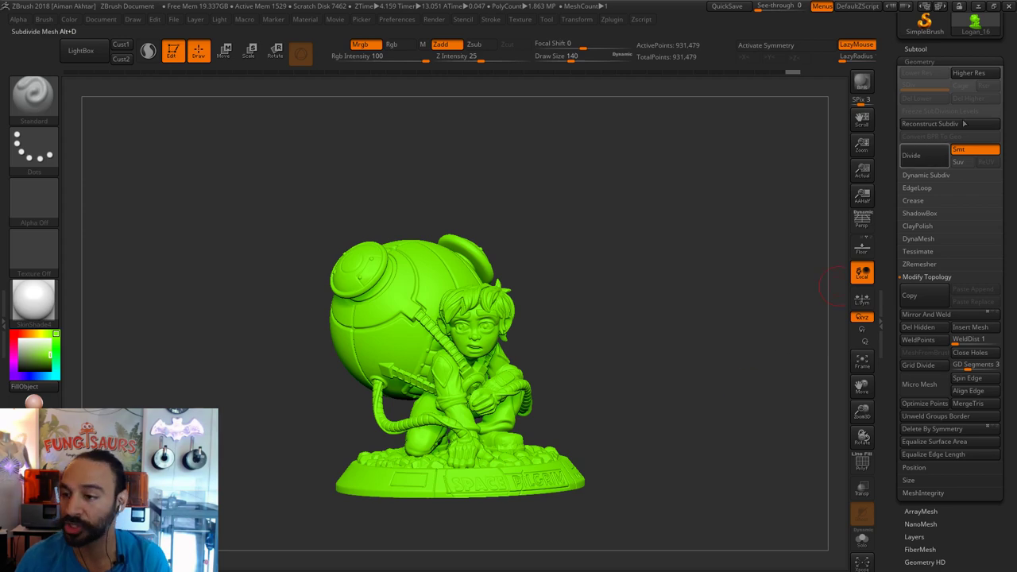
# Save the decimated, green-filled tool under the file name Logan_16.
pyautogui.scroll(3, 921, 159)
pyautogui.click(963, 49)
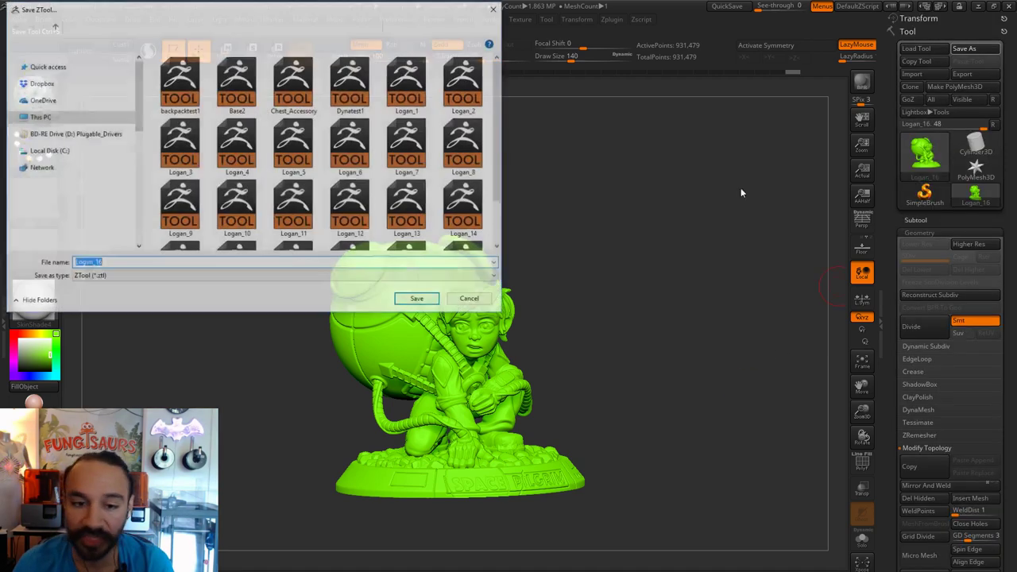
pyautogui.click(435, 308)
pyautogui.click(539, 317)
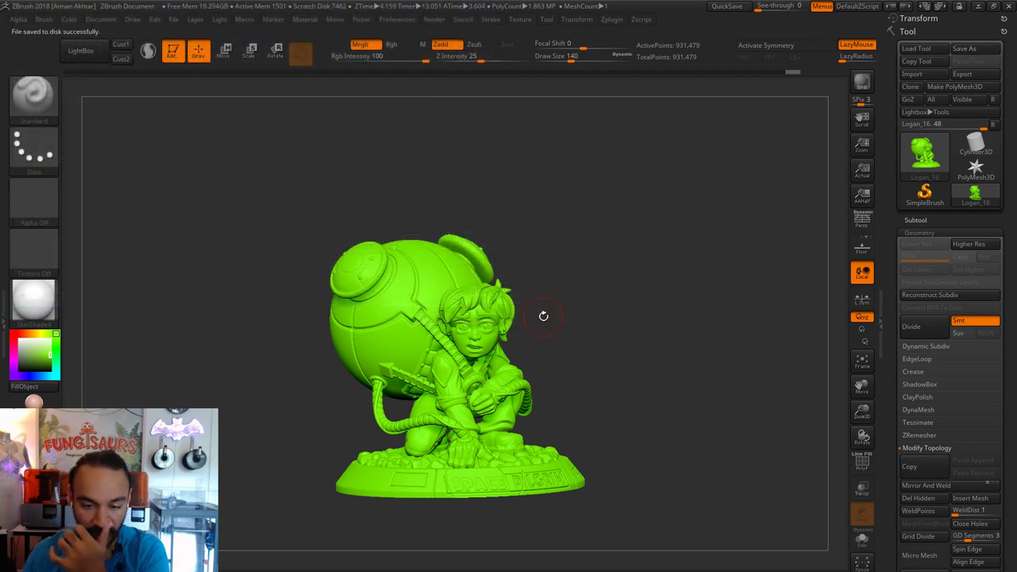
# Update the 3D Print Hub size ratios in inches, choosing 3.81 x 3.48 x 3.49 in as the figurine's size.
pyautogui.click(609, 20)
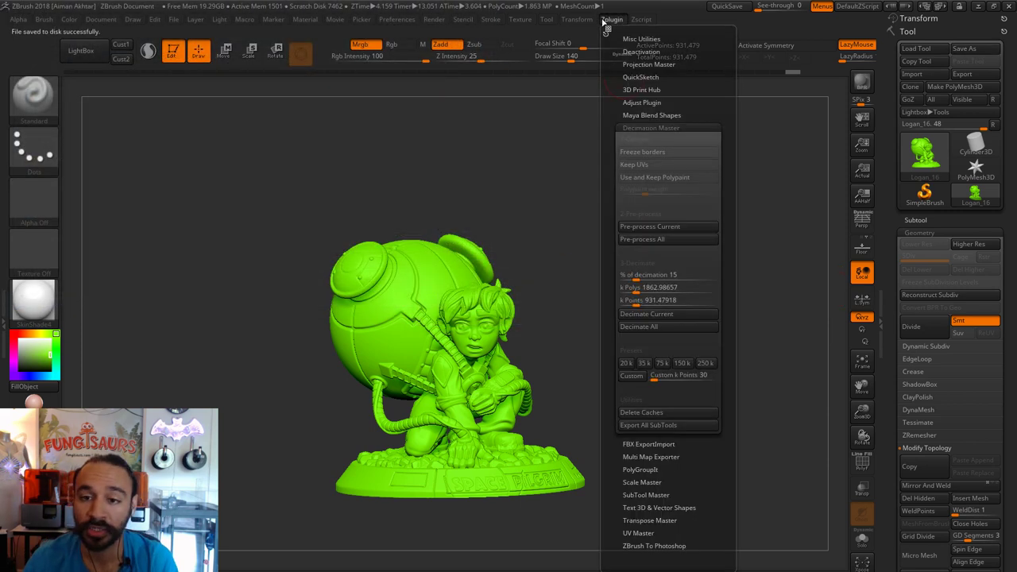
pyautogui.click(645, 127)
pyautogui.click(643, 89)
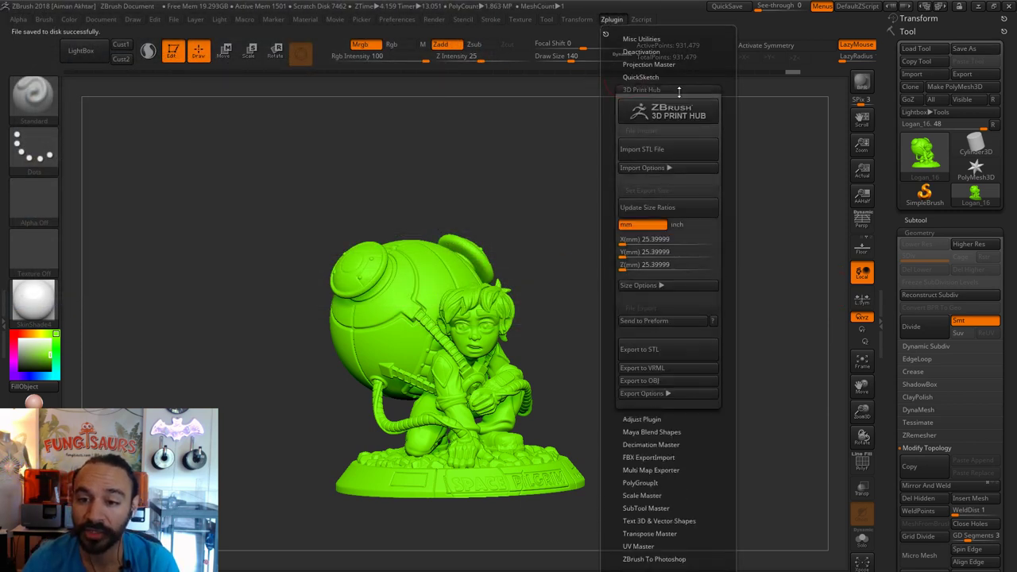
pyautogui.click(689, 226)
pyautogui.click(684, 207)
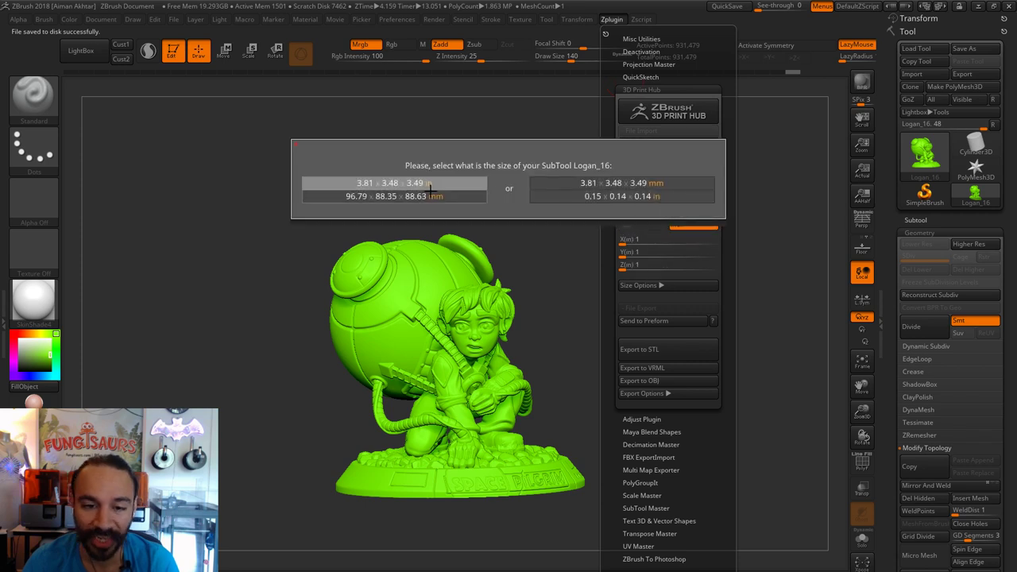
pyautogui.click(509, 184)
# Try an export height of 4.5 in and an export width of 4.5 in for the figurine.
pyautogui.click(611, 19)
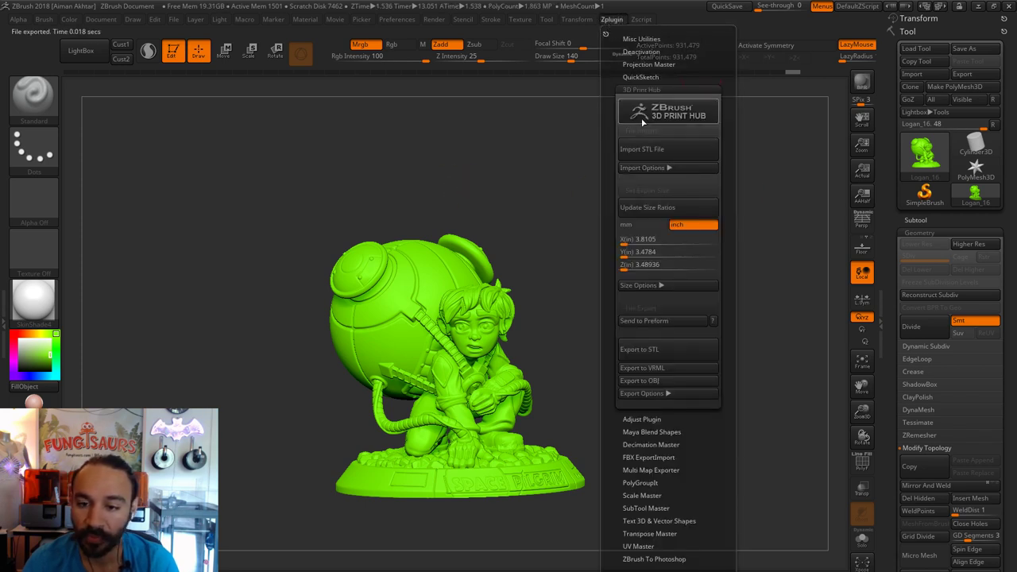
pyautogui.click(646, 252)
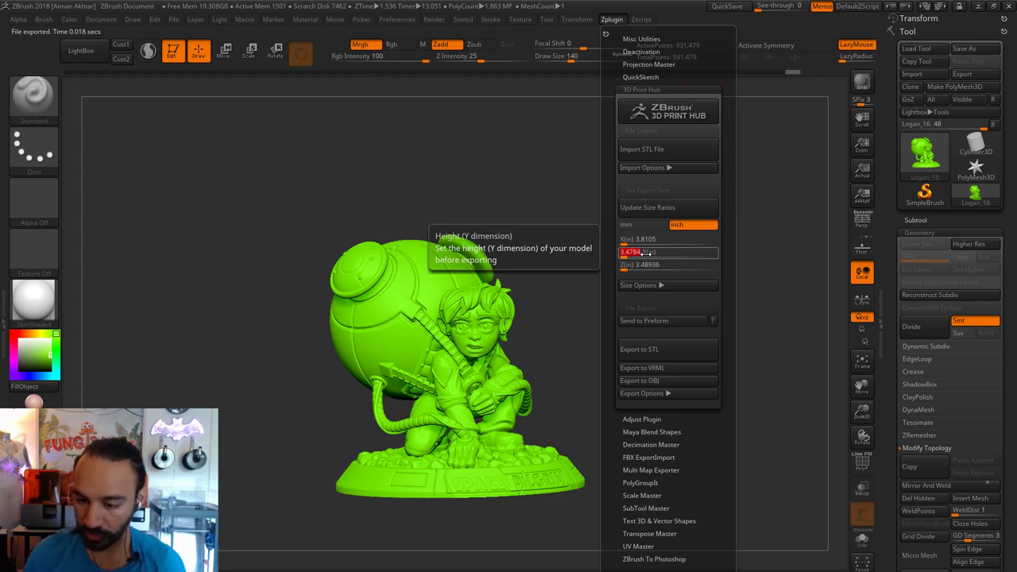
pyautogui.write('4.5')
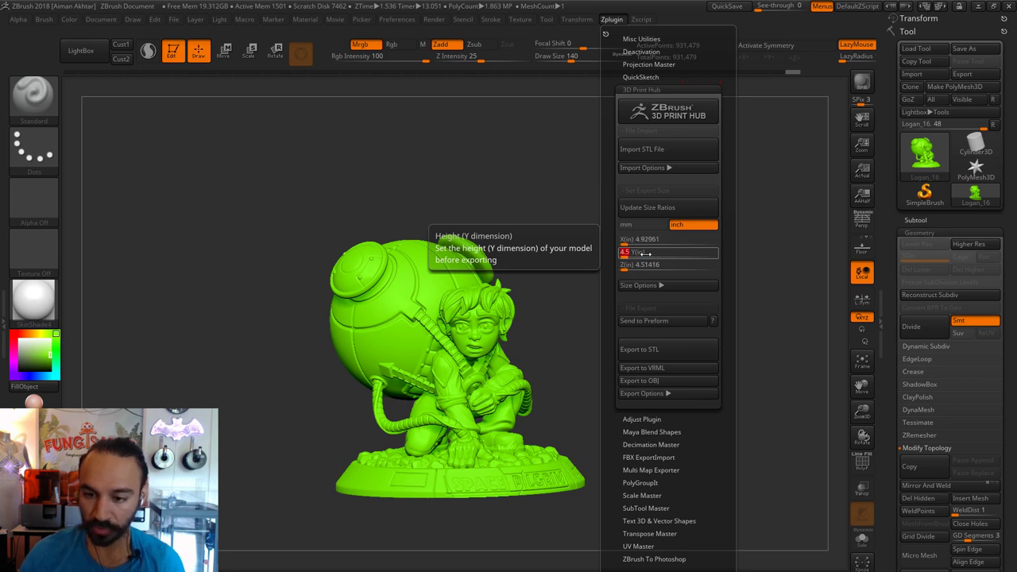
pyautogui.press('Return')
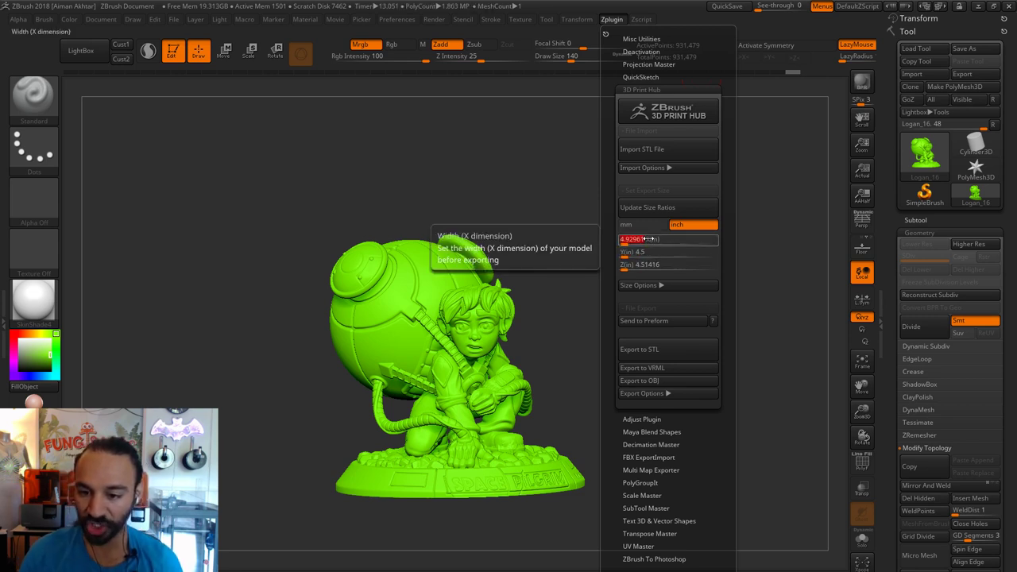
pyautogui.click(649, 238)
pyautogui.write('4.5')
pyautogui.press('Return')
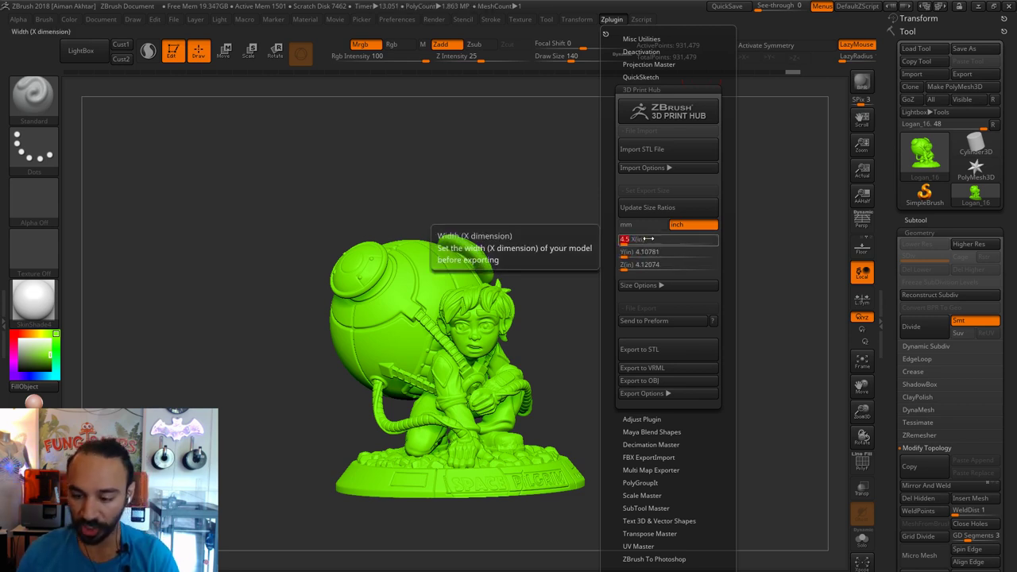
# Set the figurine's export width (X) to 5 in and send the model to PreForm.
pyautogui.click(648, 238)
pyautogui.write('5')
pyautogui.press('Return')
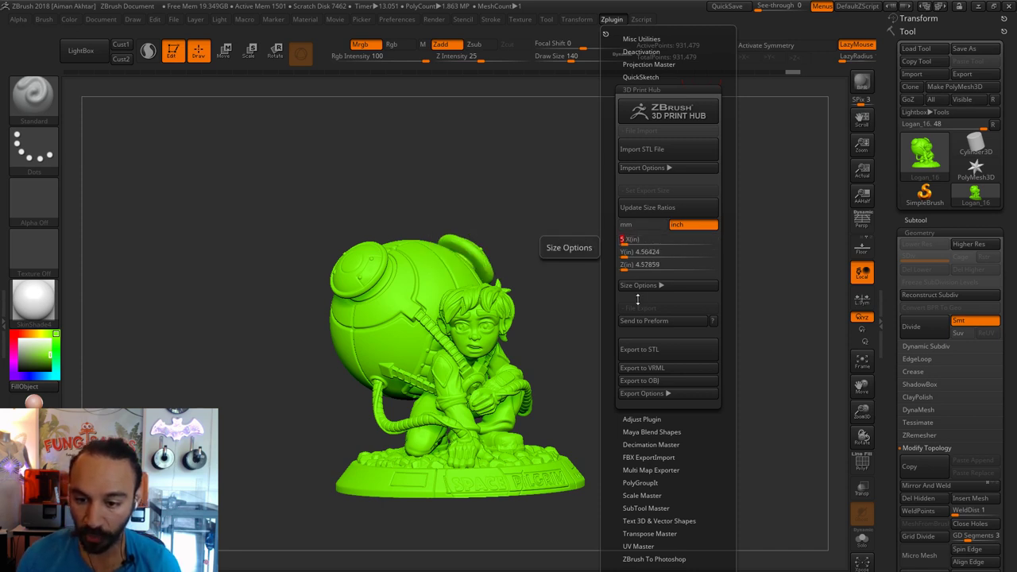
pyautogui.click(645, 325)
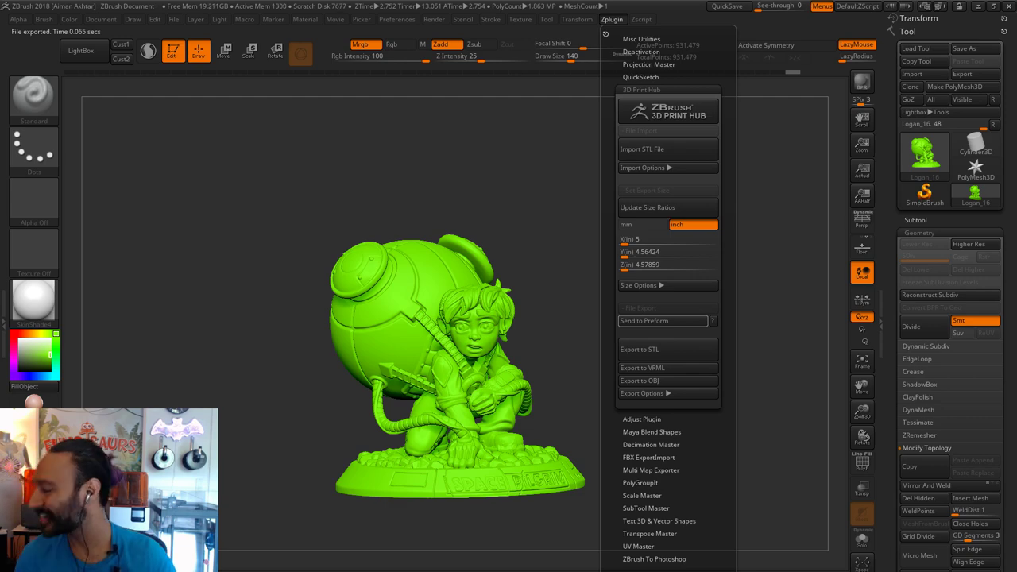
pyautogui.click(663, 320)
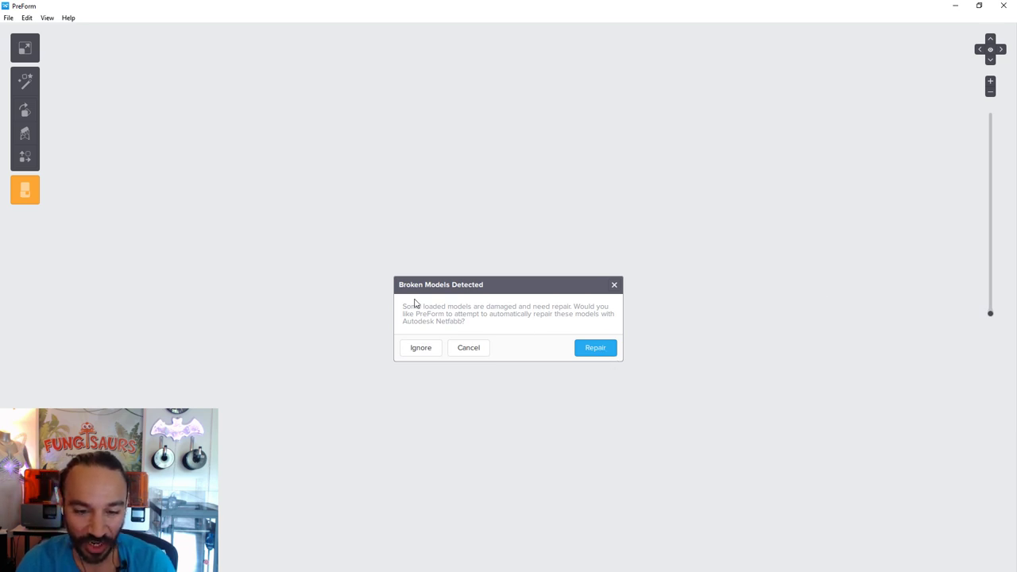
# Have PreForm automatically repair the damaged model, and reduce and reposition its window over ZBrush.
pyautogui.click(595, 350)
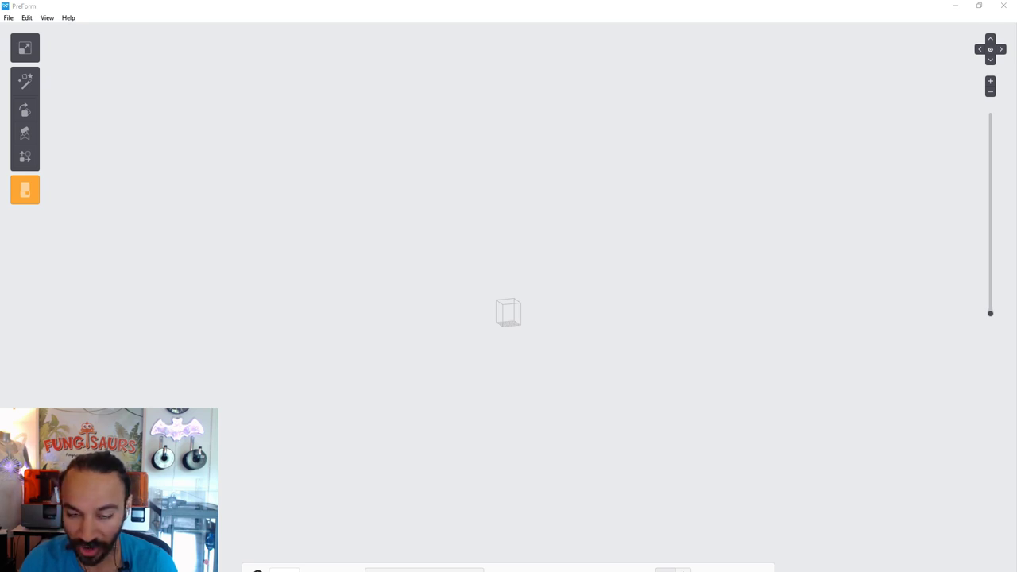
pyautogui.moveTo(643, 11); pyautogui.dragTo(685, 89)
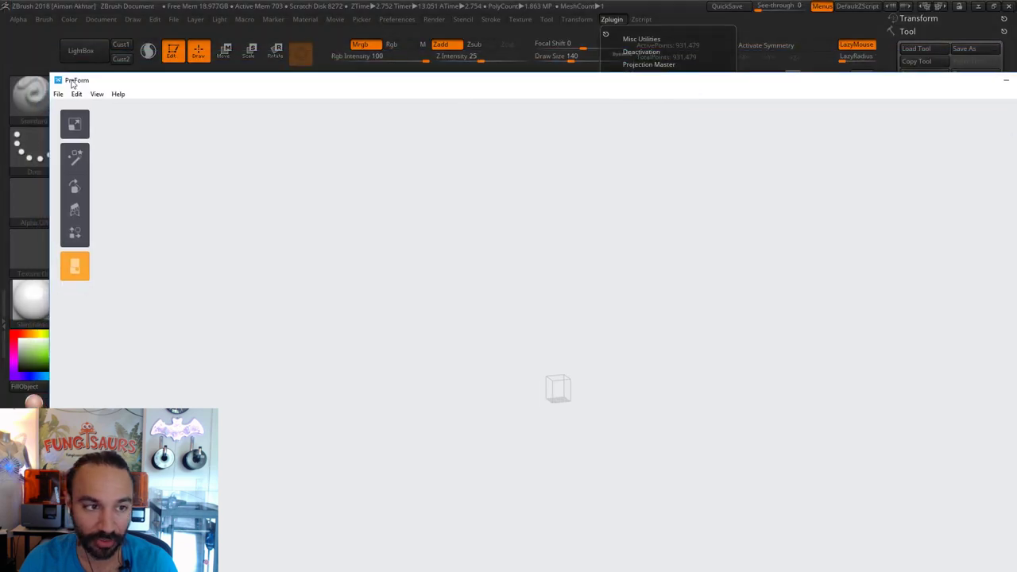
pyautogui.moveTo(71, 83); pyautogui.dragTo(199, 151)
pyautogui.moveTo(329, 157); pyautogui.dragTo(195, 22)
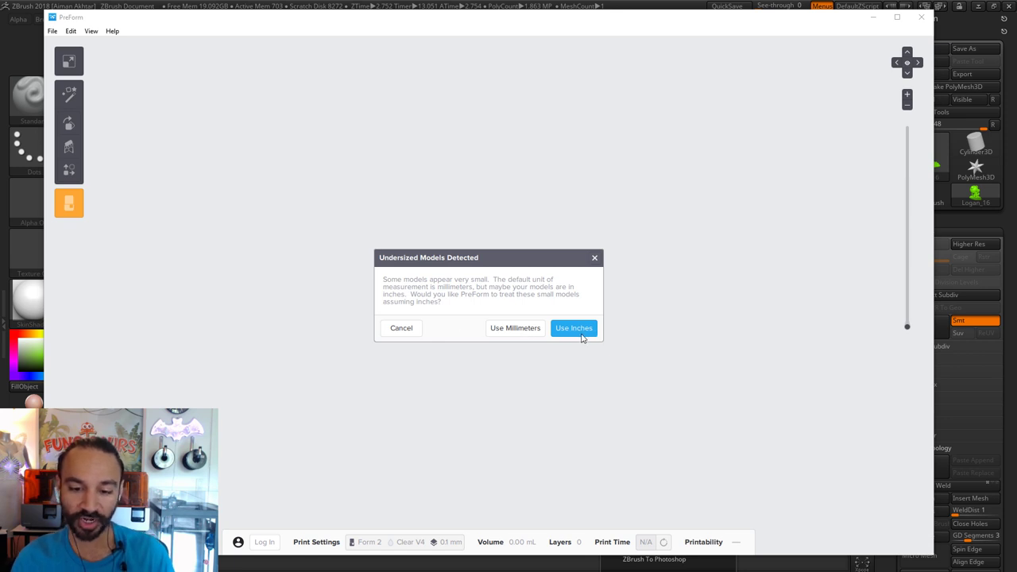
# Import the undersized model in inches and apply a 0.05 mm layer thickness with Clear V4 resin.
pyautogui.click(580, 336)
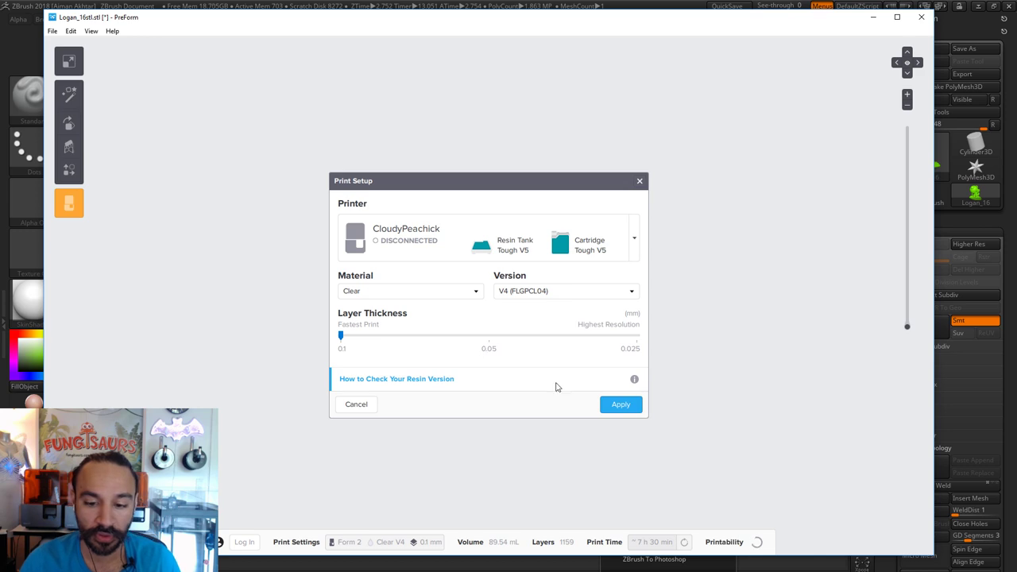
pyautogui.click(488, 336)
pyautogui.click(615, 404)
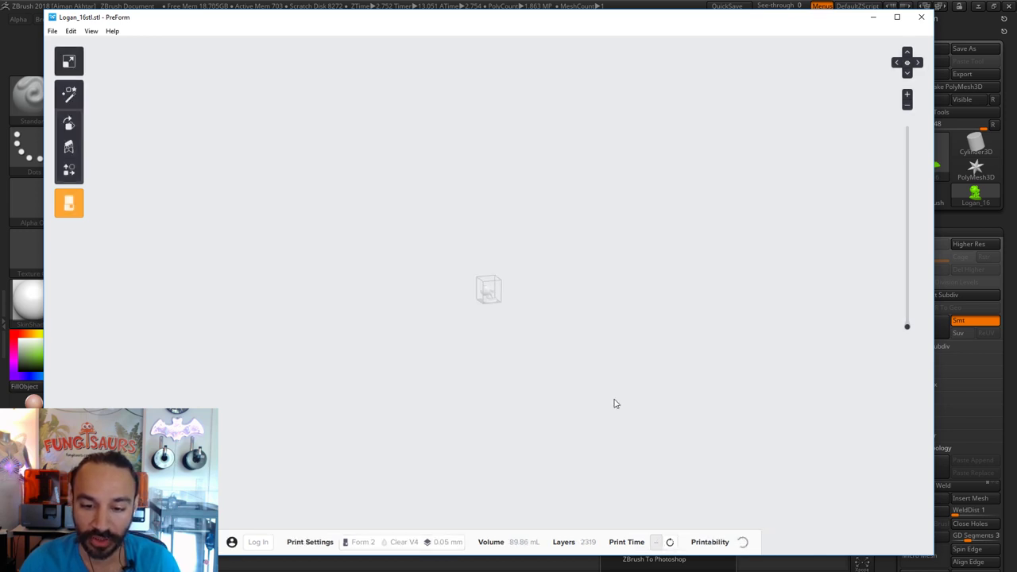
# Select the figurine in the build volume and tilt it backward so the underside of its base lifts off the platform.
pyautogui.moveTo(671, 358); pyautogui.dragTo(215, 425, button='right')
pyautogui.scroll(-3, 579, 362)
pyautogui.moveTo(445, 429); pyautogui.dragTo(575, 349, button='right')
pyautogui.click(543, 322)
pyautogui.scroll(1, 540, 316)
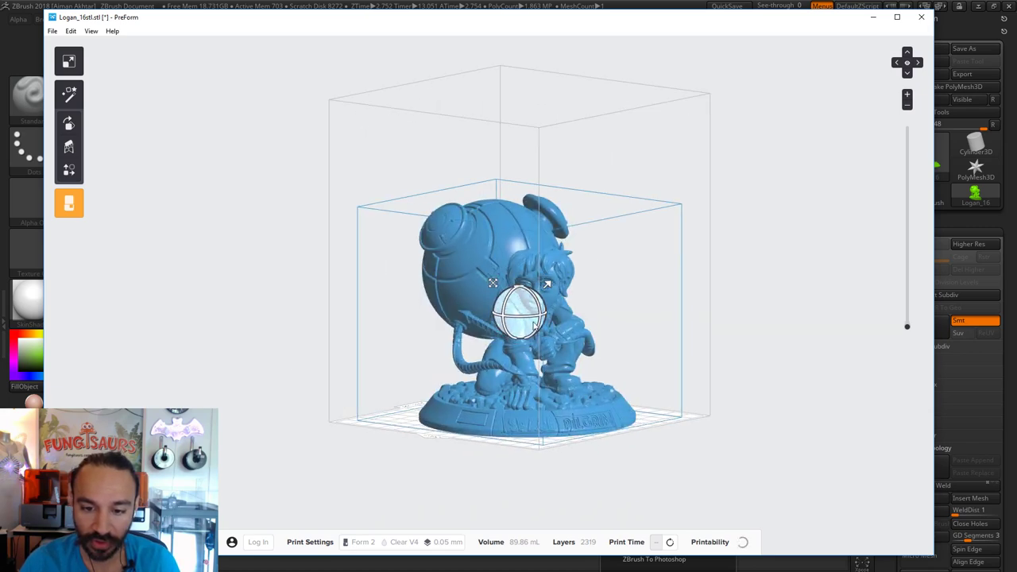
pyautogui.moveTo(524, 276); pyautogui.dragTo(527, 255)
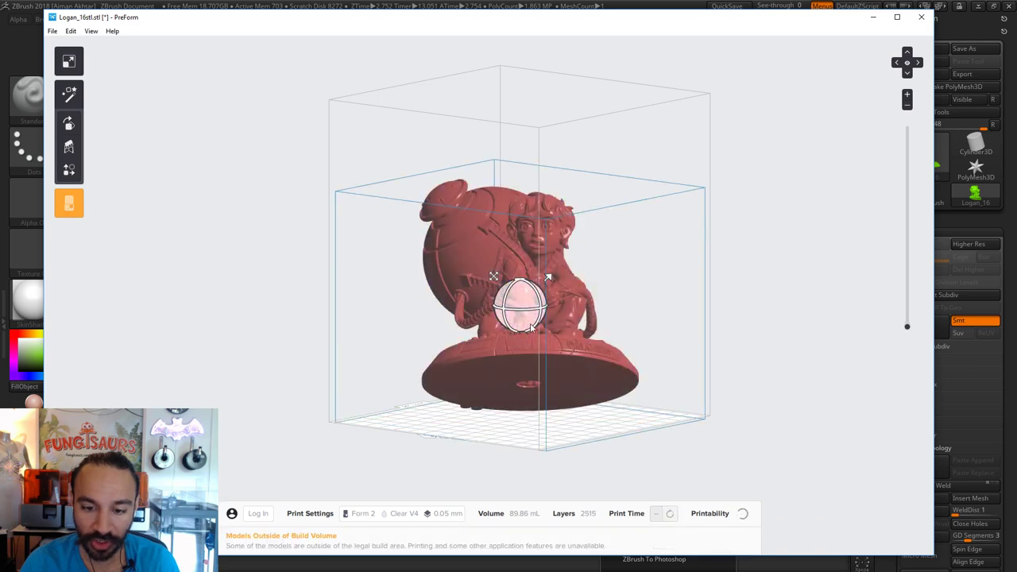
pyautogui.moveTo(608, 311)
pyautogui.mouseDown(button='right')
pyautogui.moveTo(785, 322)
pyautogui.moveTo(736, 294)
pyautogui.moveTo(615, 314)
pyautogui.mouseUp(button='right')
pyautogui.moveTo(671, 311); pyautogui.dragTo(590, 315, button='right')
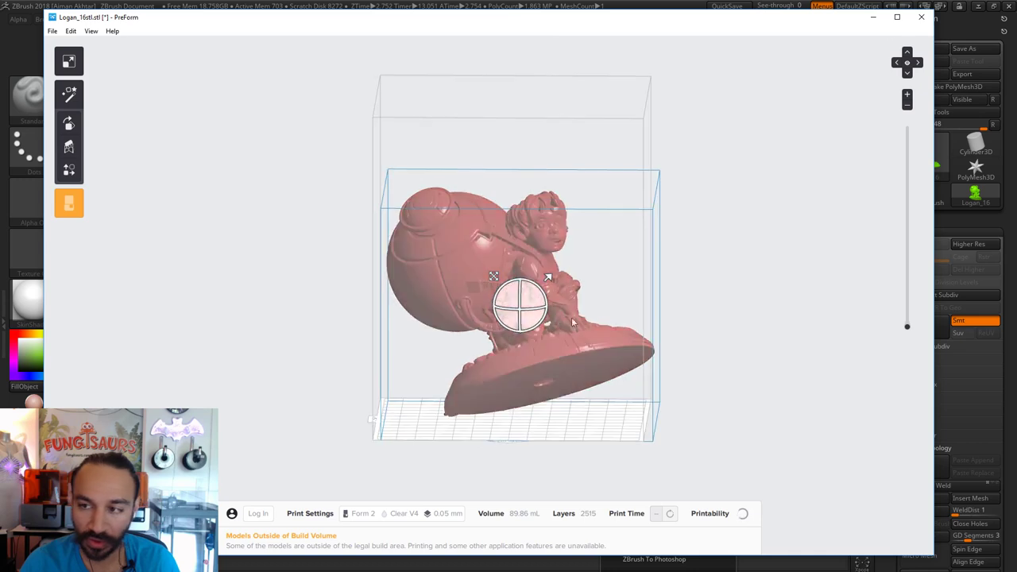
# Turn and shift the figurine in the top view so it fits within the build platform.
pyautogui.click(907, 52)
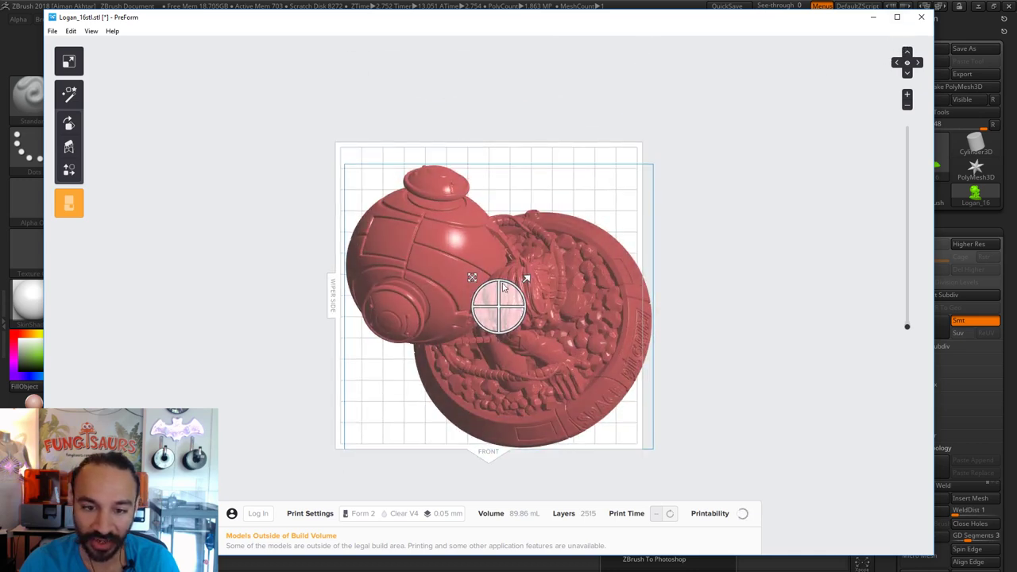
pyautogui.moveTo(519, 287); pyautogui.dragTo(524, 296)
pyautogui.moveTo(470, 266); pyautogui.dragTo(463, 265)
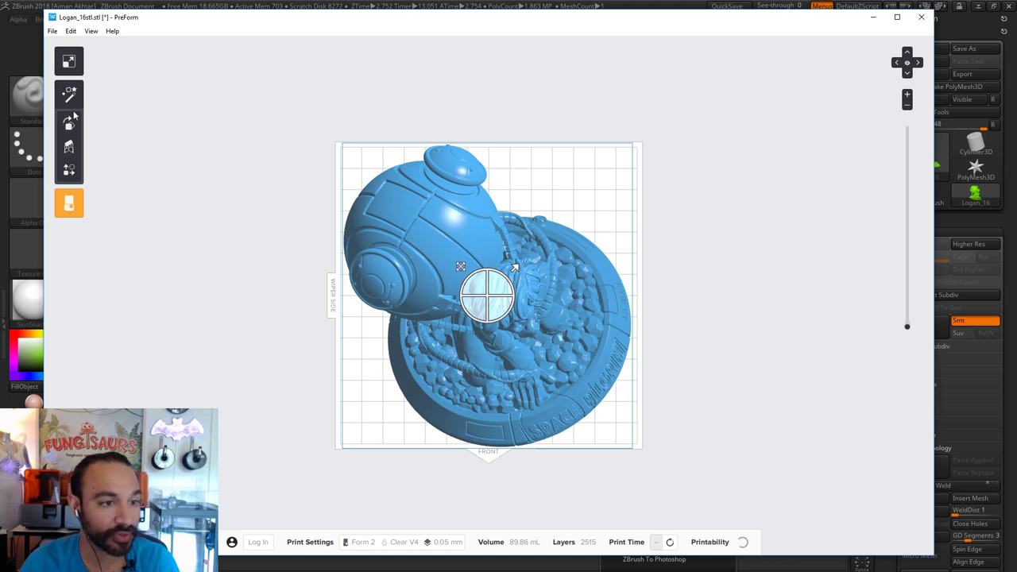
# Scale the figurine proportionally to an X size of 5 in and inspect it from the side.
pyautogui.click(71, 63)
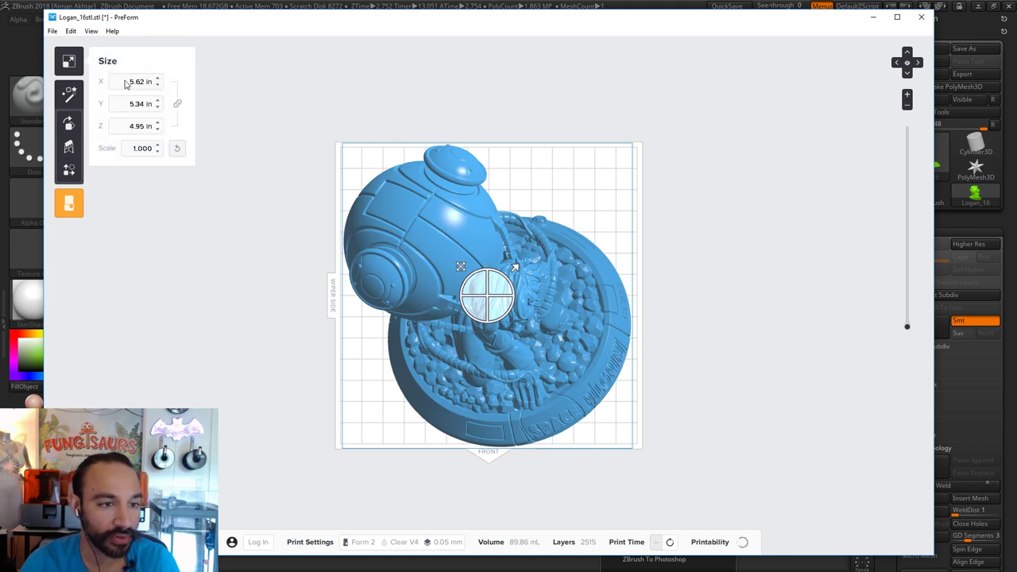
pyautogui.doubleClick(127, 86)
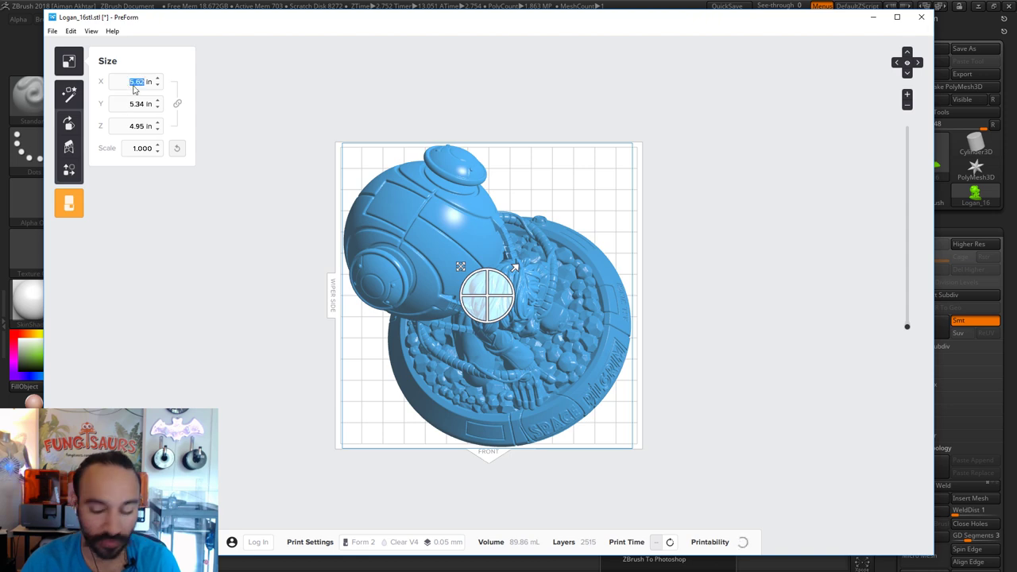
pyautogui.write('5')
pyautogui.press('Return')
pyautogui.moveTo(634, 374); pyautogui.dragTo(682, 144, button='right')
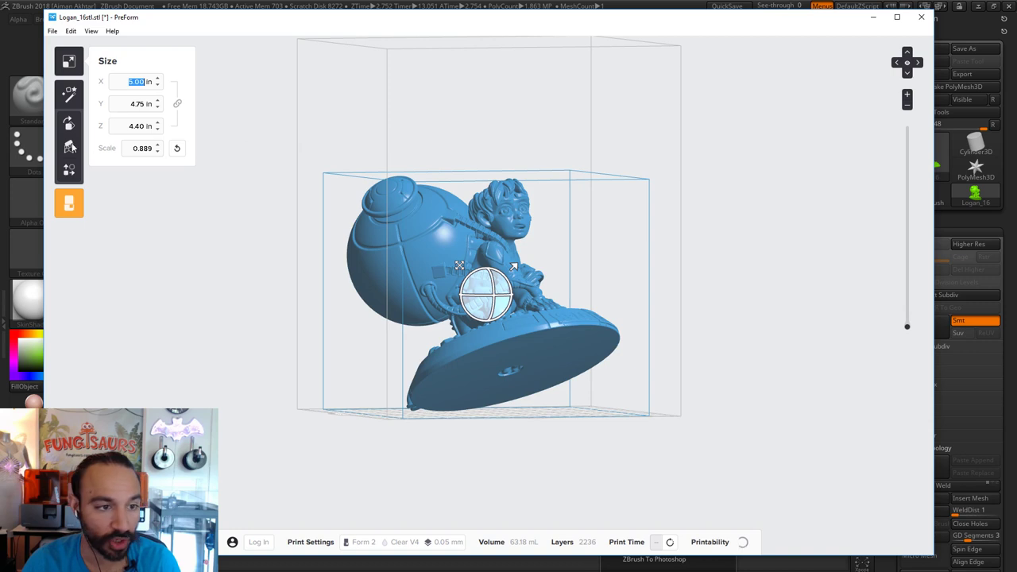
# Change the print material to Tough V5 and apply it with a 0.05 mm layer thickness.
pyautogui.click(69, 148)
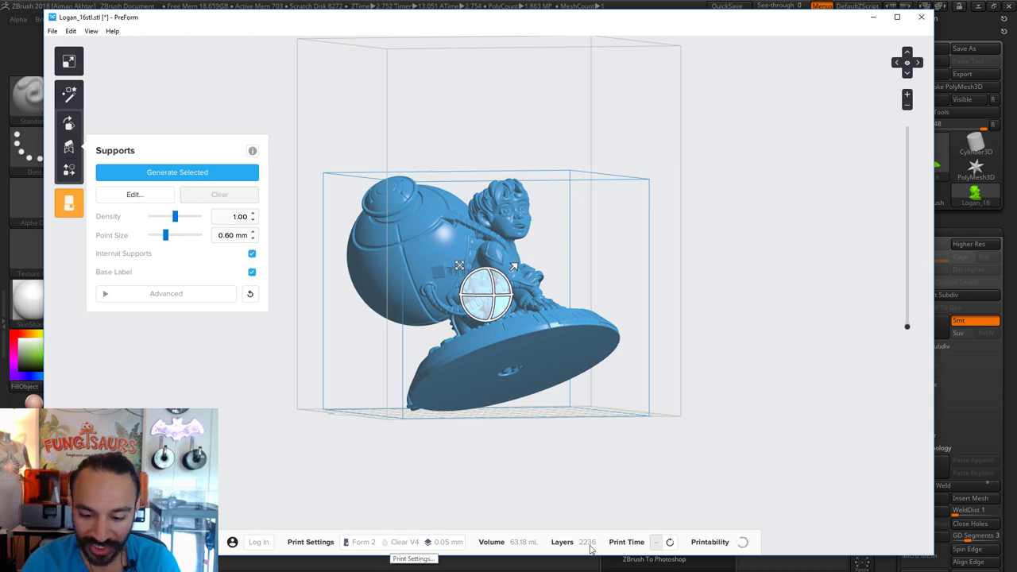
pyautogui.click(405, 549)
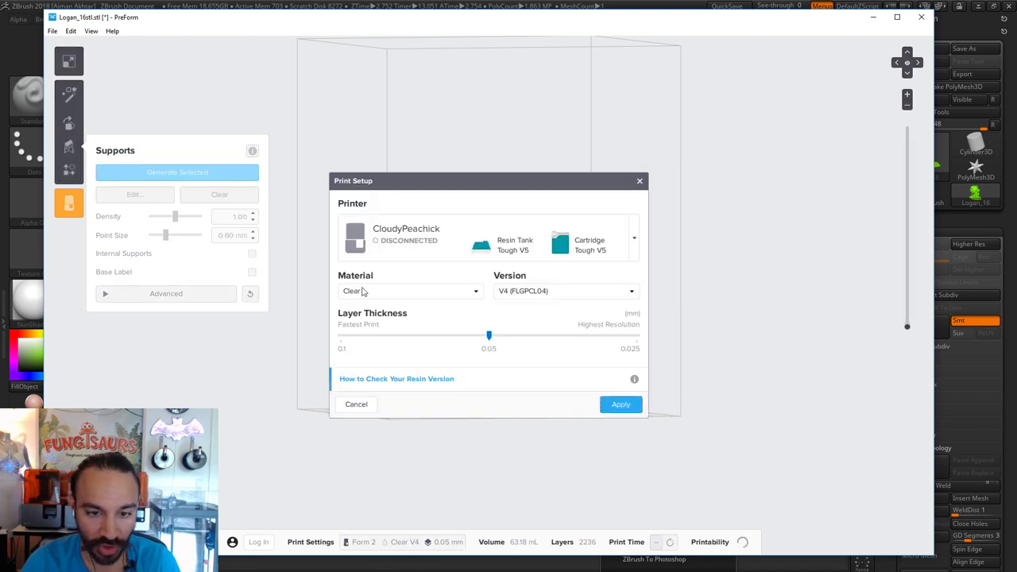
pyautogui.click(454, 292)
pyautogui.scroll(-3, 399, 362)
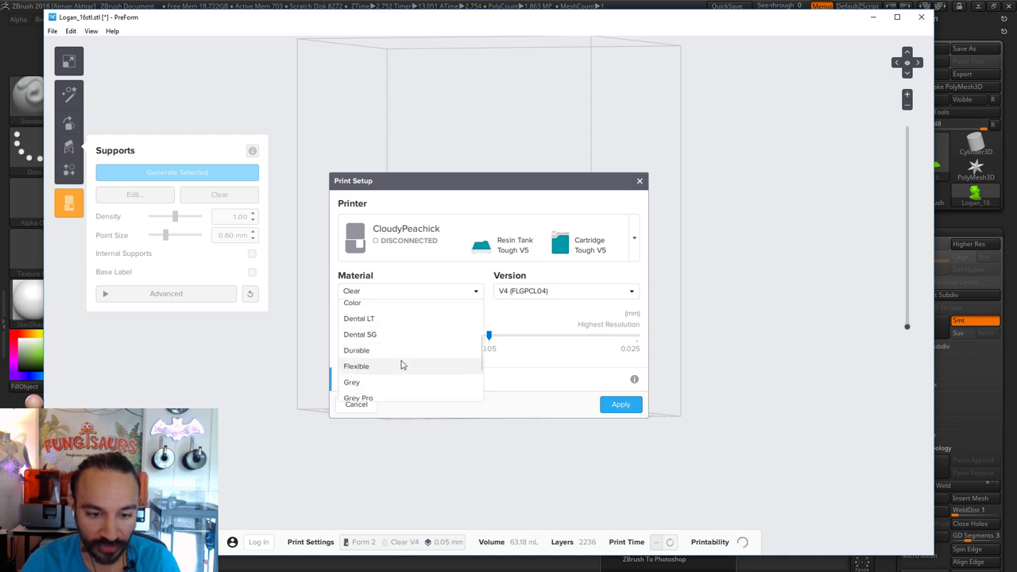
pyautogui.scroll(-2, 395, 360)
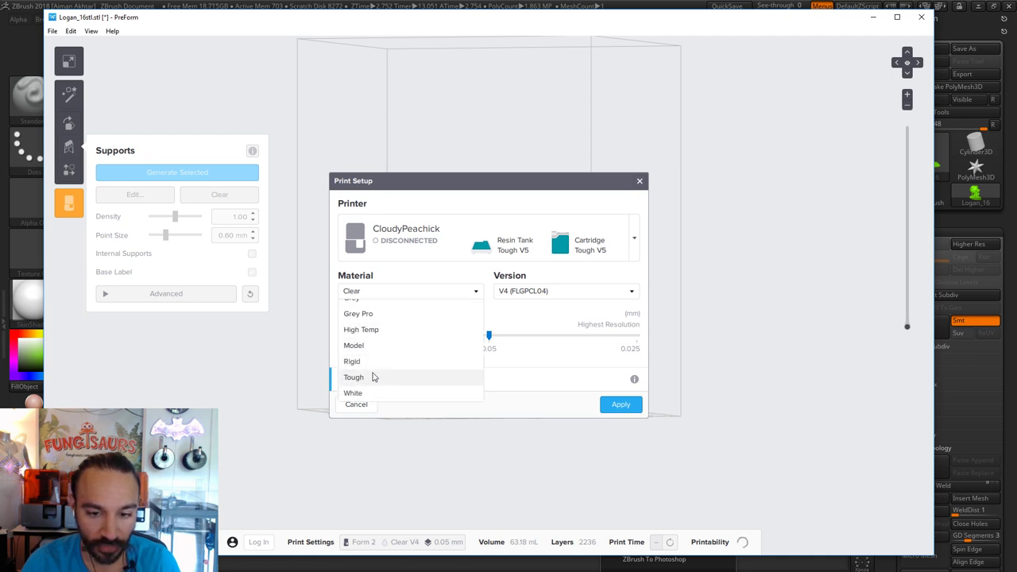
pyautogui.click(404, 377)
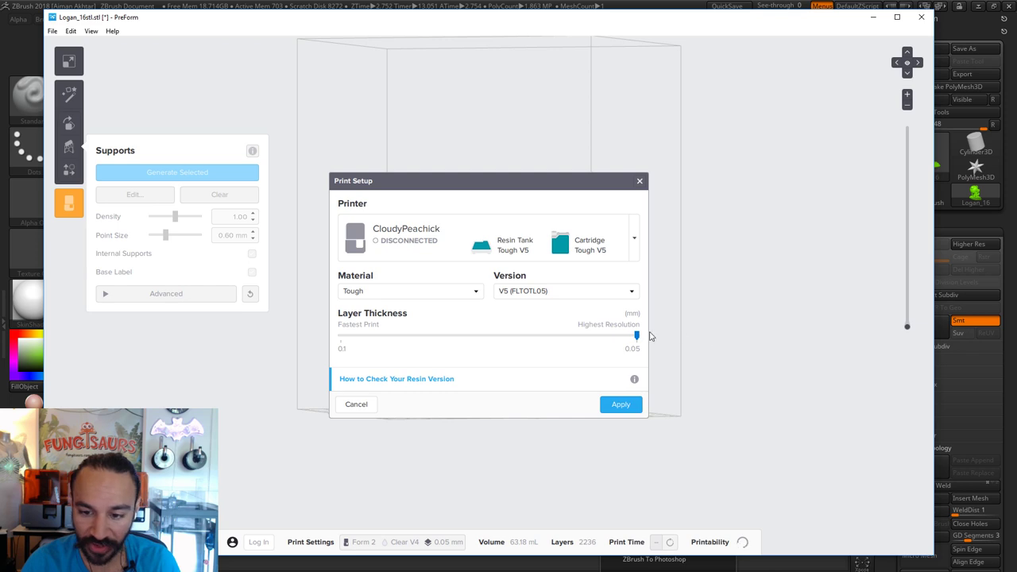
pyautogui.click(621, 405)
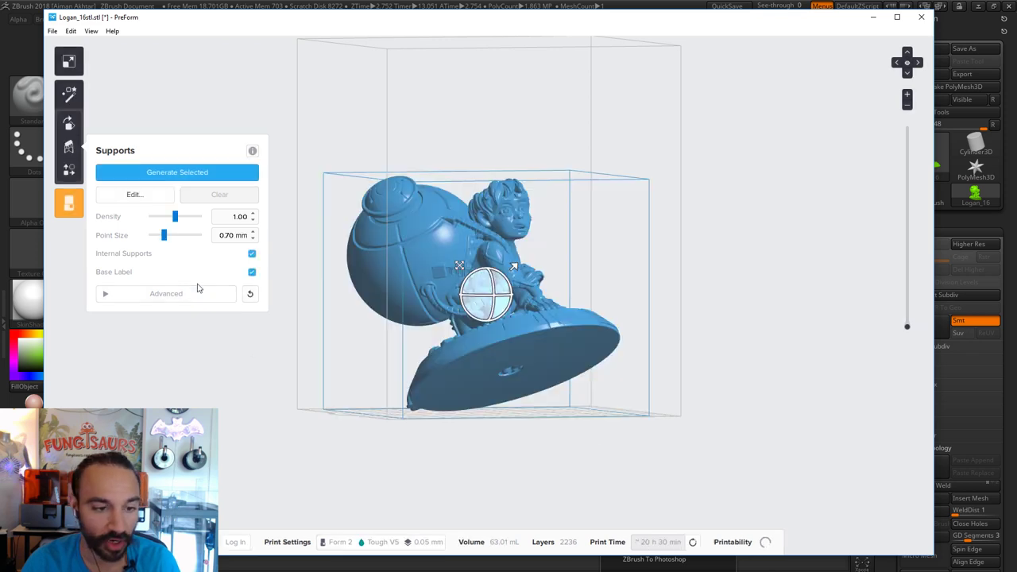
# Generate supports for the selected figurine with density 1.00, point size 0.70 mm, internal supports and a base label.
pyautogui.moveTo(474, 370); pyautogui.dragTo(471, 422, button='right')
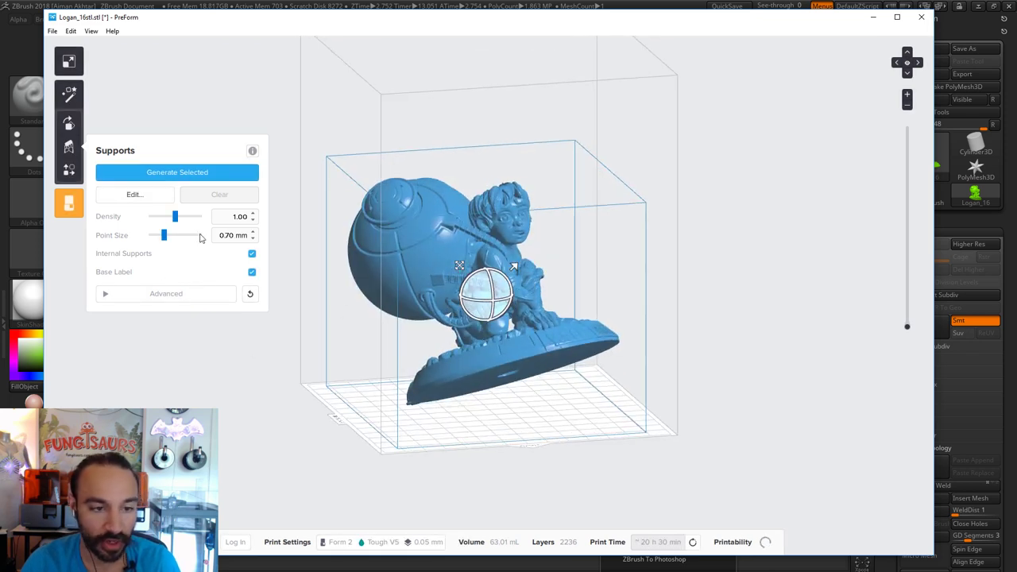
pyautogui.click(155, 173)
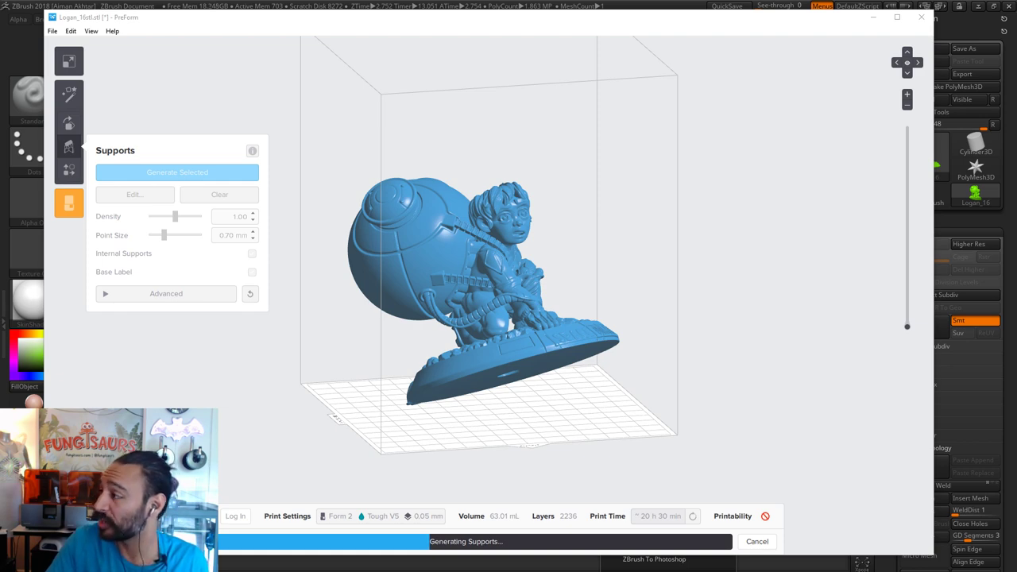
# Bring the browser with the CES website into view and skim its home page.
pyautogui.moveTo(1016, 207); pyautogui.dragTo(668, 2)
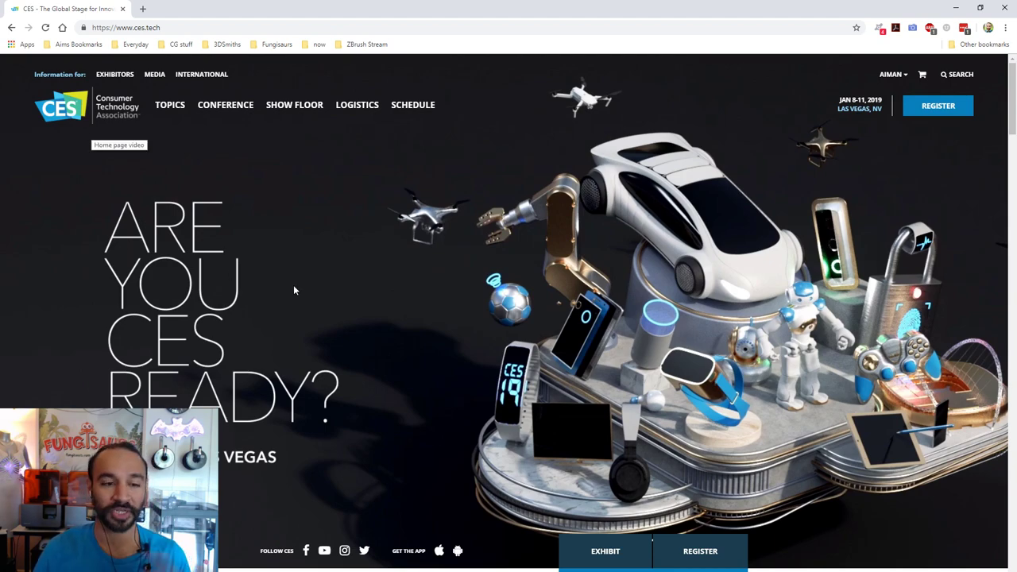
pyautogui.scroll(-5, 291, 288)
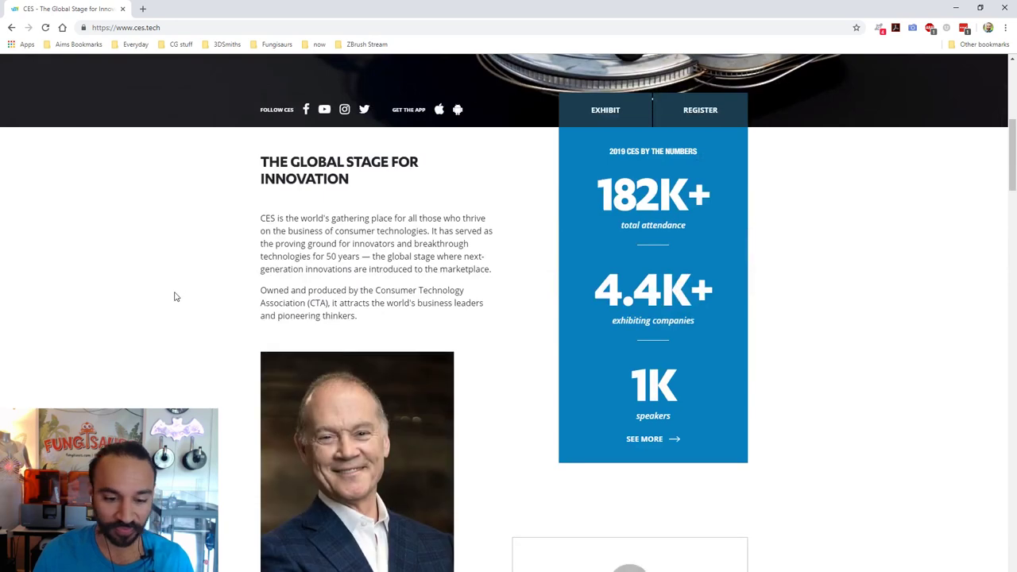
pyautogui.scroll(5, 174, 295)
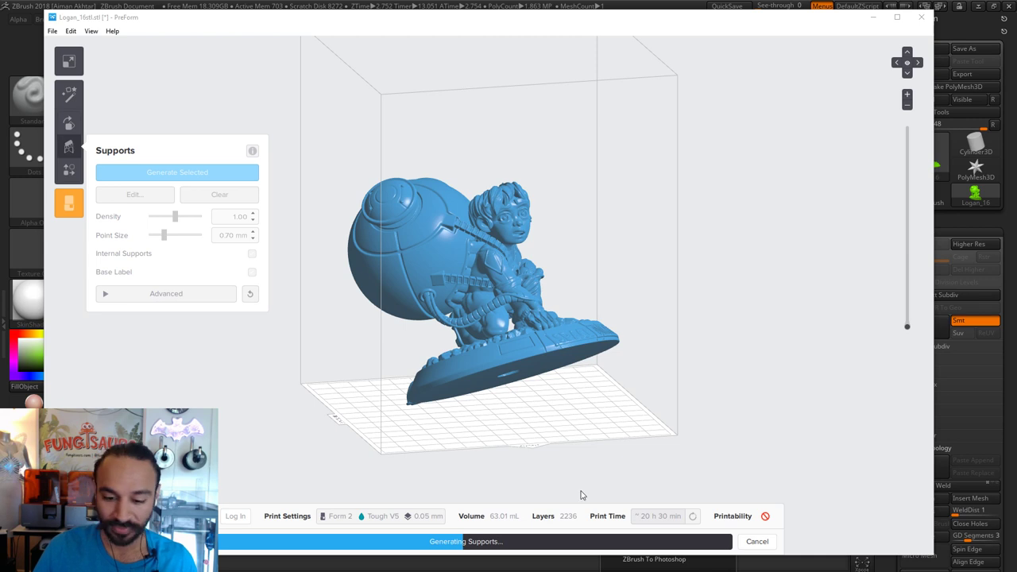
# Examine the generated supports around the figurine's head, backpack, arms and tilted base from several angles.
pyautogui.moveTo(538, 22); pyautogui.dragTo(534, 22)
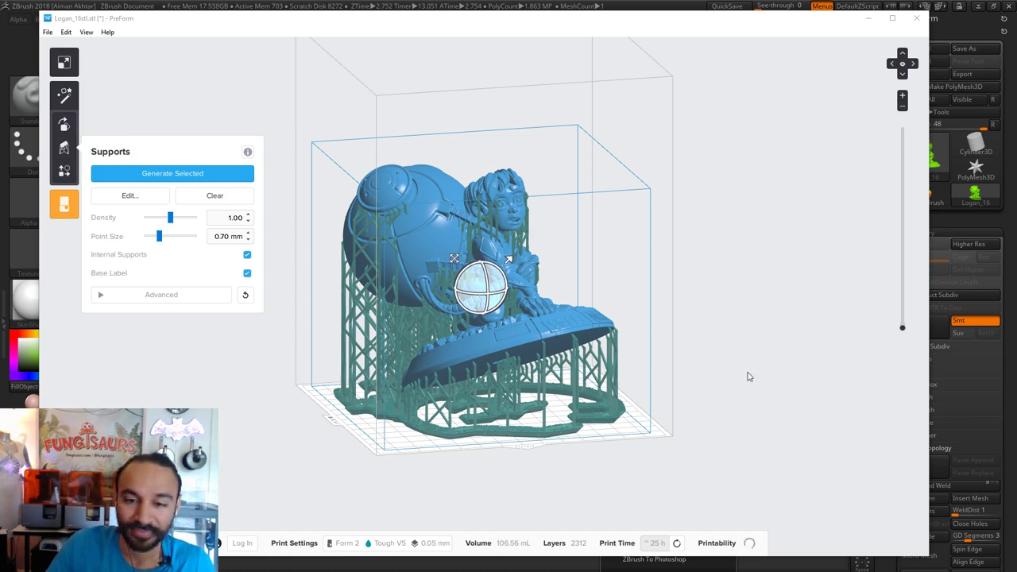
pyautogui.moveTo(747, 377); pyautogui.dragTo(778, 384, button='right')
pyautogui.scroll(4, 715, 352)
pyautogui.moveTo(715, 352); pyautogui.dragTo(479, 296, button='right')
pyautogui.moveTo(479, 296); pyautogui.dragTo(568, 315, button='middle')
pyautogui.moveTo(568, 315); pyautogui.dragTo(735, 306, button='right')
pyautogui.scroll(5, 400, 146)
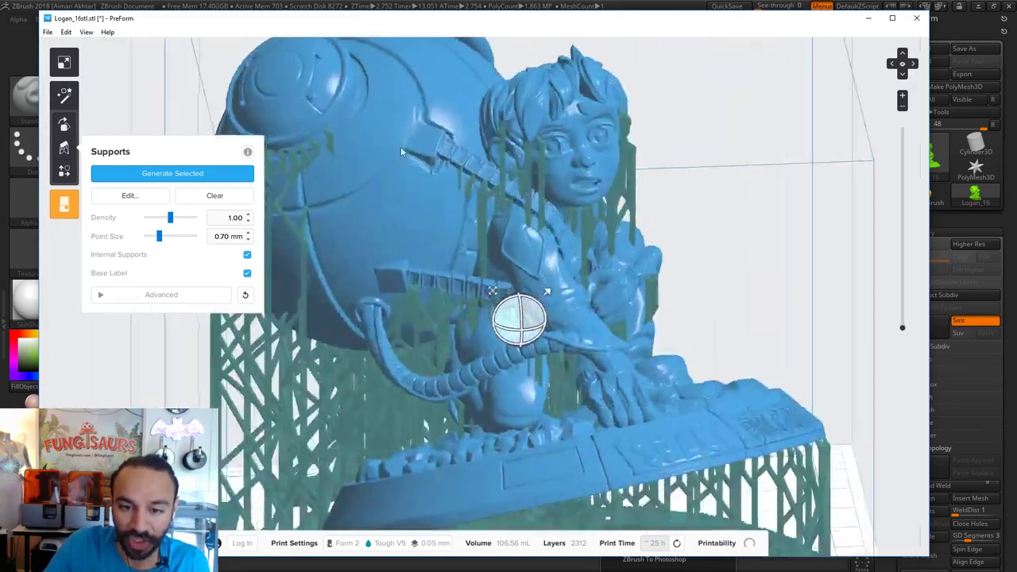
pyautogui.moveTo(568, 169); pyautogui.dragTo(633, 350, button='right')
# Save the supported print job as a new file in the Logan figurine's project folder on the Desktop.
pyautogui.click(47, 32)
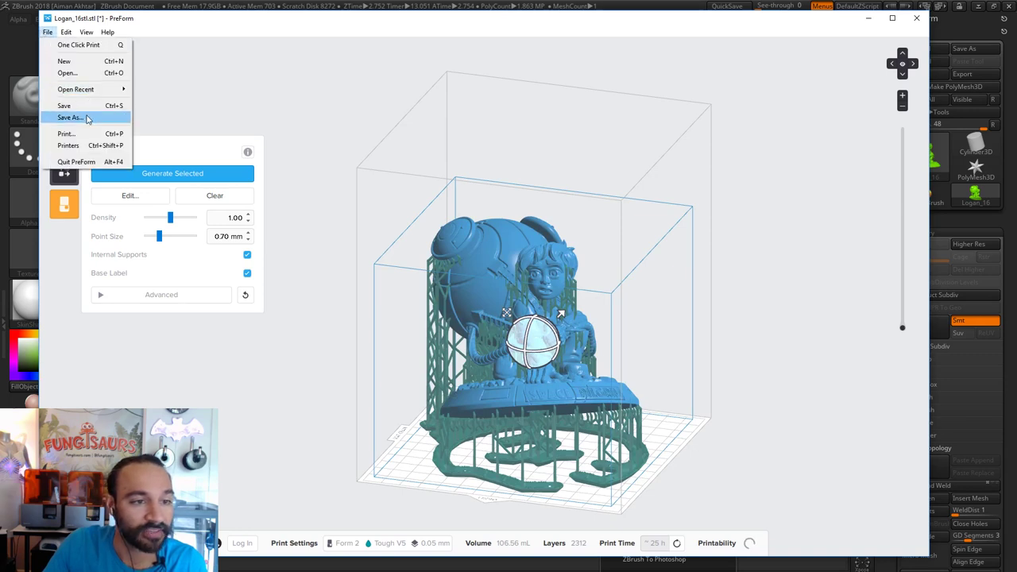
pyautogui.click(89, 119)
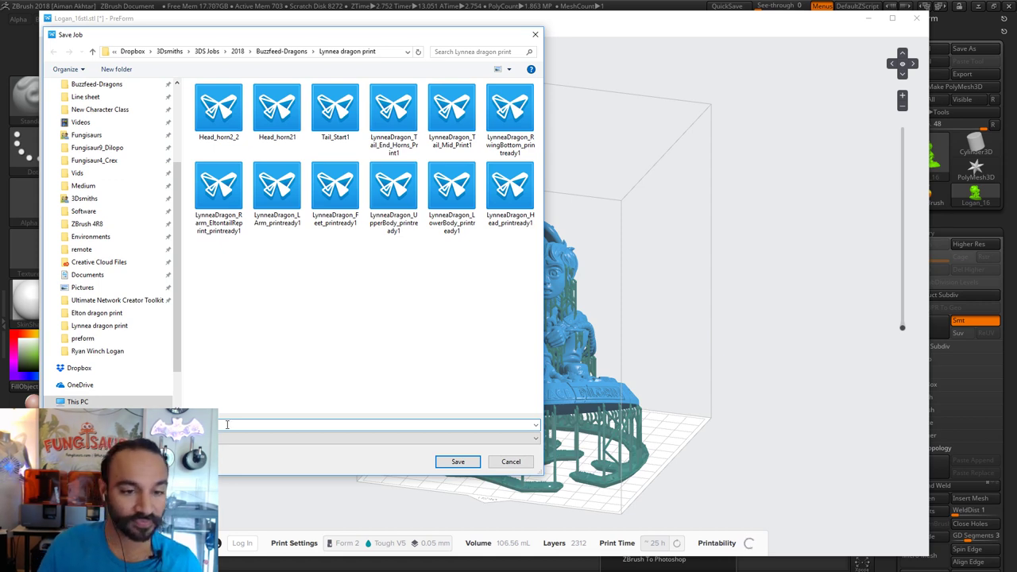
pyautogui.scroll(5, 106, 107)
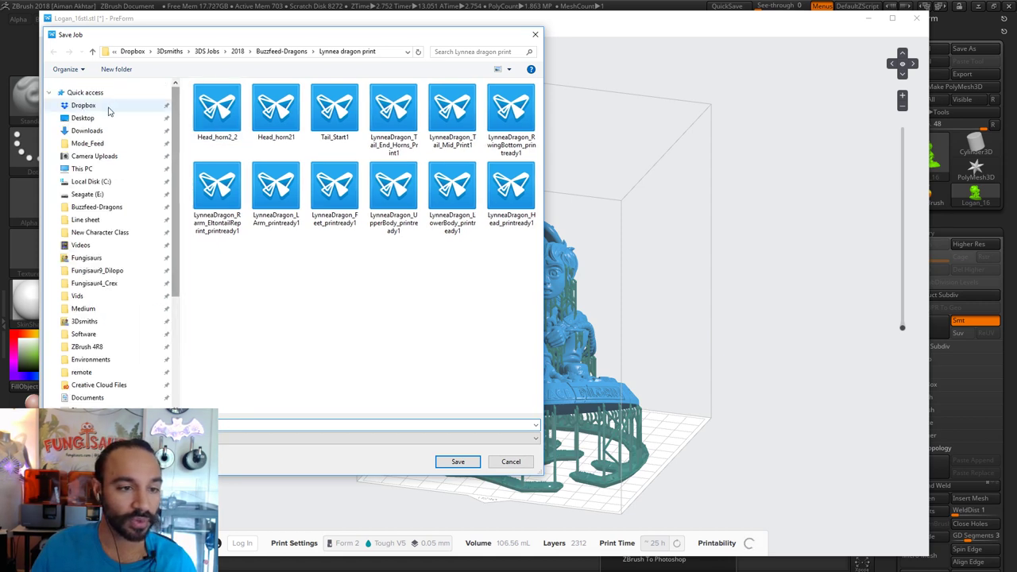
pyautogui.click(93, 118)
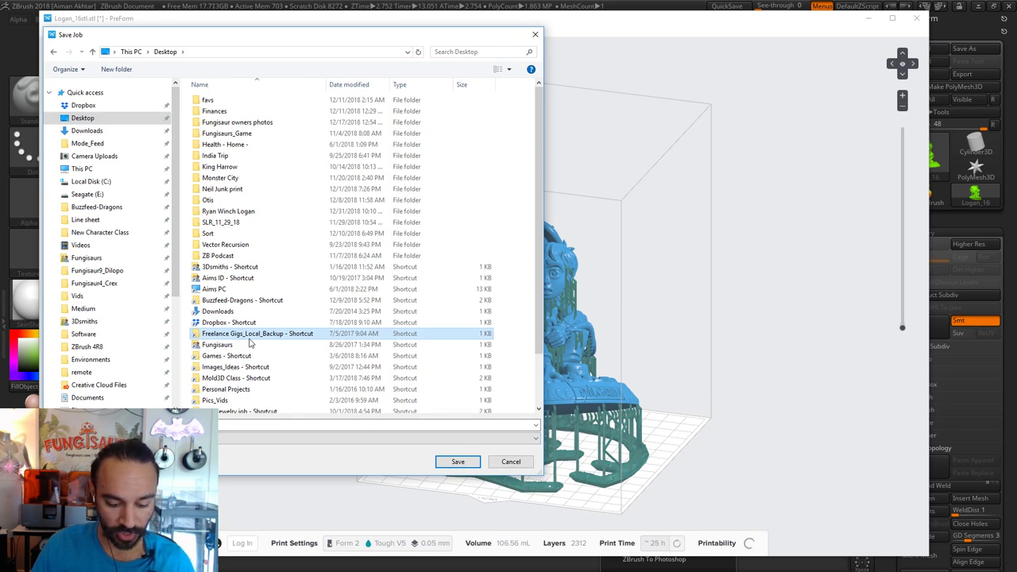
pyautogui.scroll(-2, 248, 342)
pyautogui.doubleClick(239, 151)
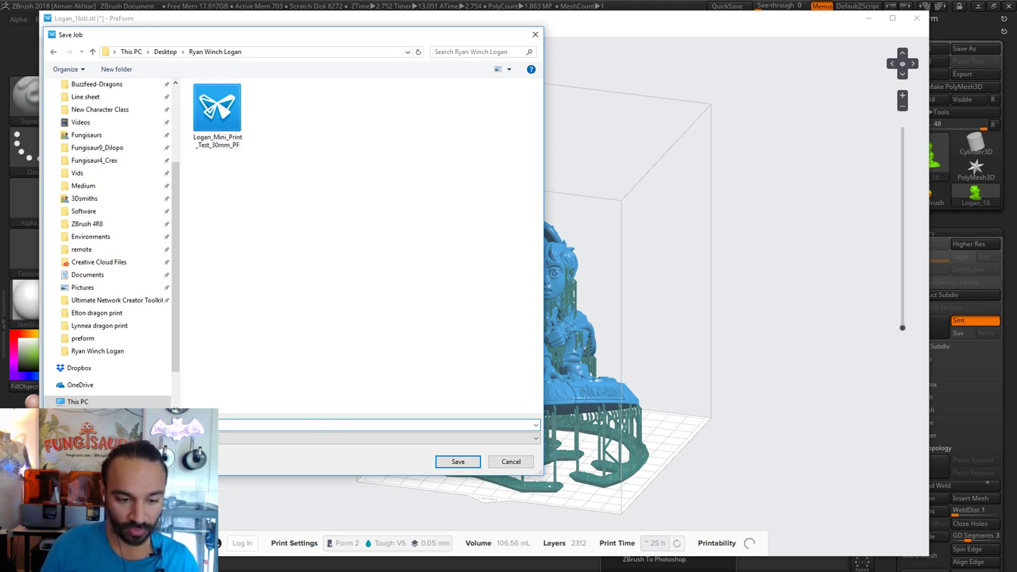
pyautogui.press('Return')
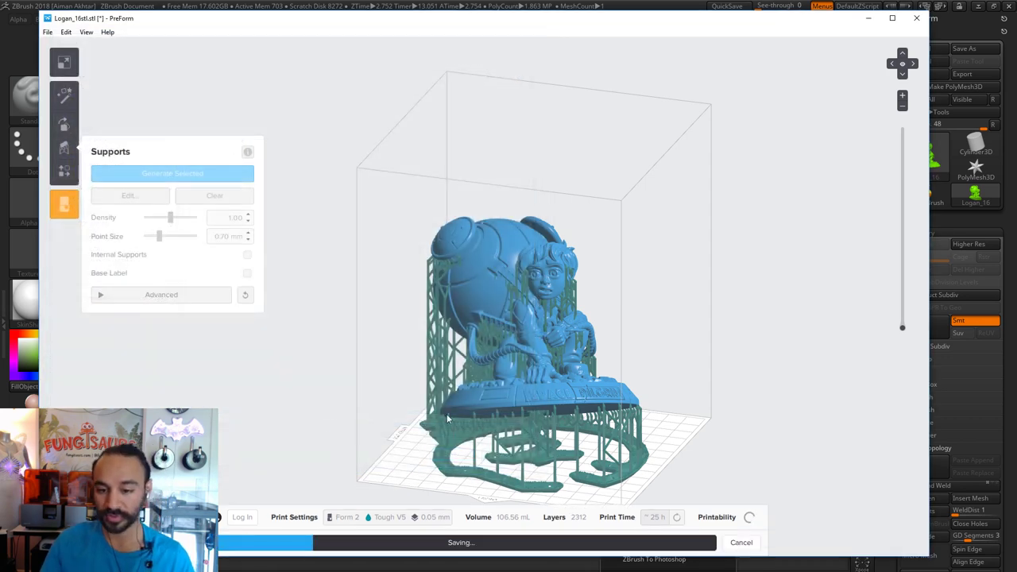